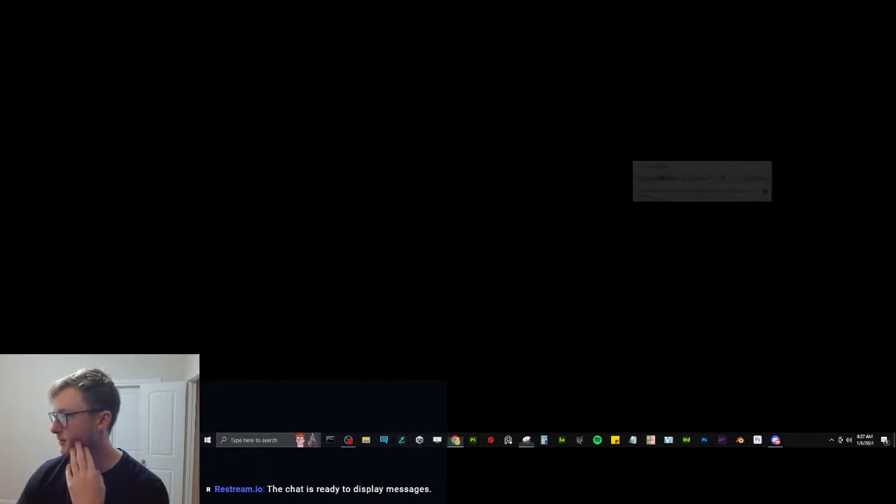
Launch Blender and open the AvatarNewSDK project from Unity Hub.
left_click(640, 175)
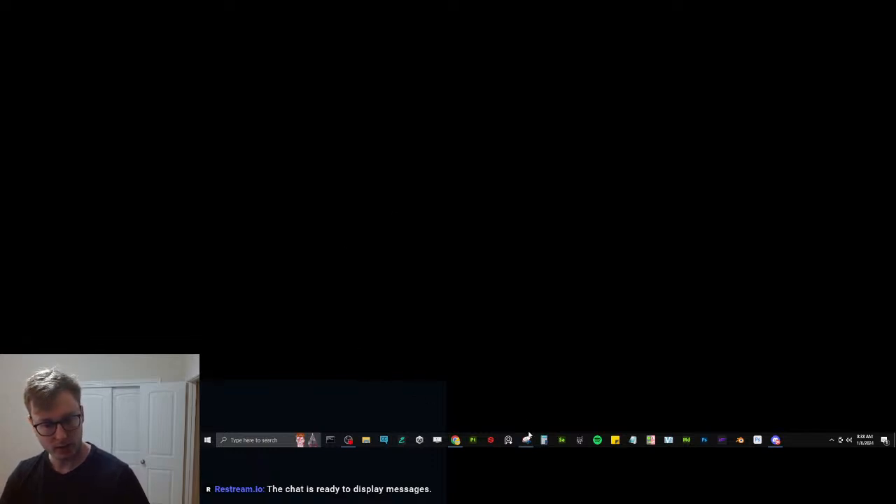
left_click(740, 440)
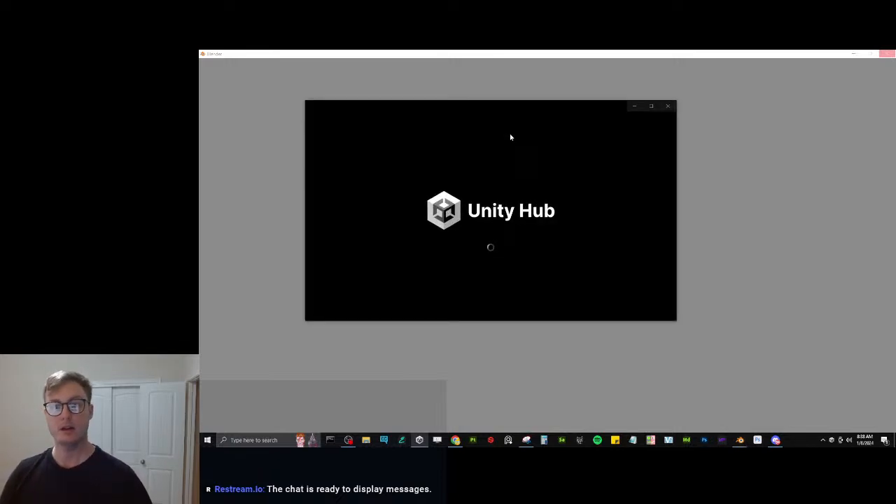
left_click(475, 195)
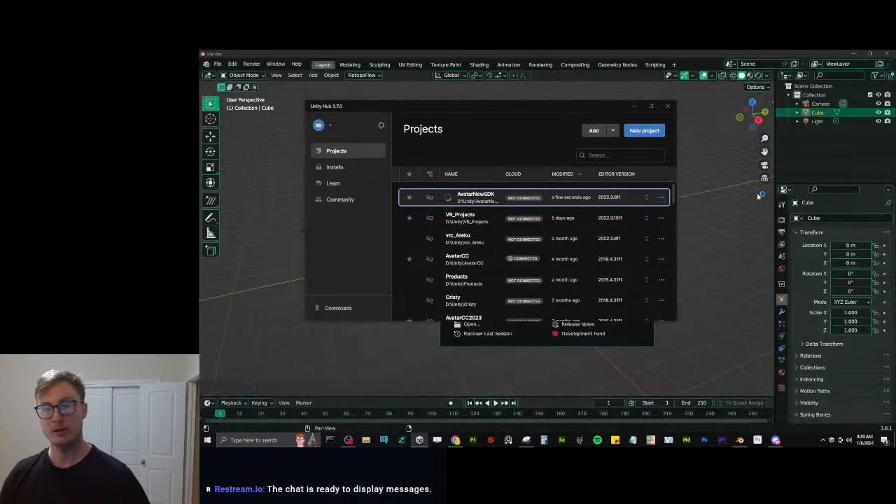
Switch to Blender and open the recent file RuRek.blend.
left_click(557, 51)
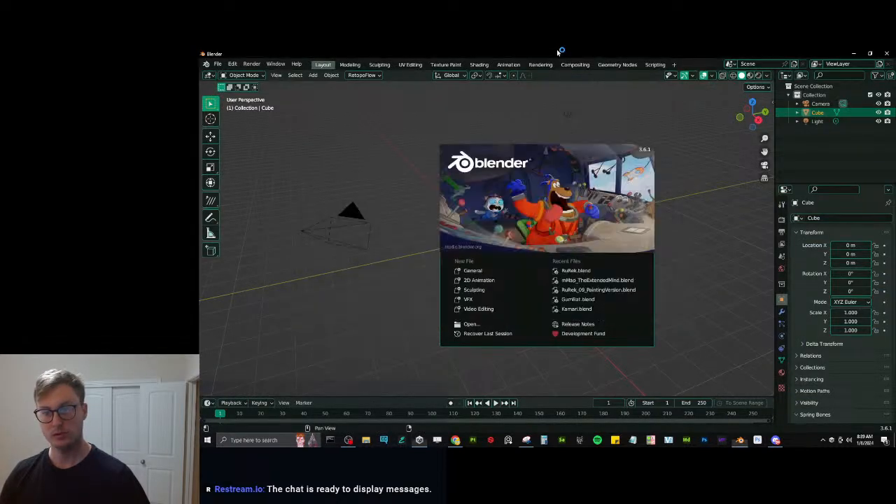
left_click(610, 272)
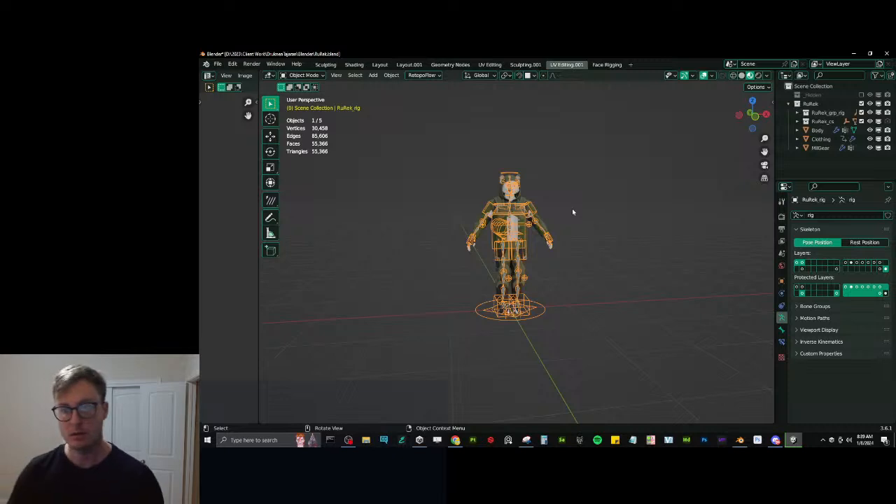
Change the rig's visible bone layers in Pose Mode, return to Object Mode with nothing selected and save the file.
key("KP_1")
middle_click_drag(555, 226, 561, 228, "ctrl")
key("ctrl+Tab")
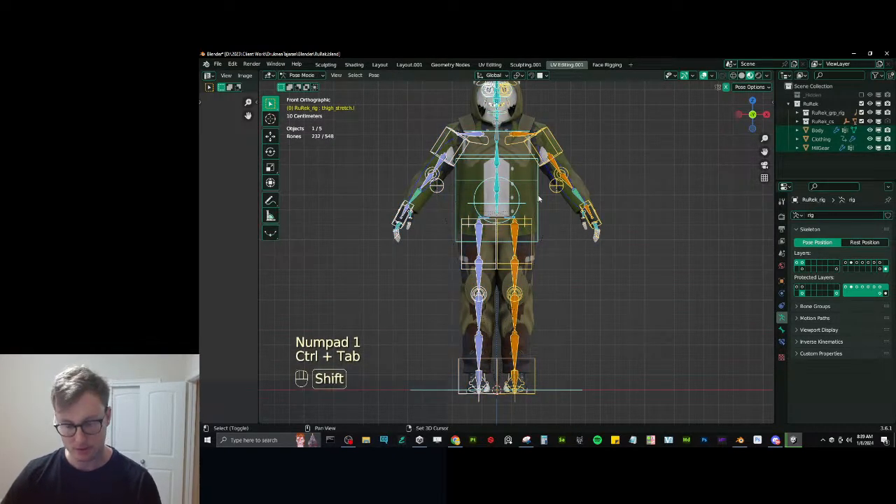
key("shift+m")
left_click(663, 225, "shift")
key("ctrl+Tab")
mouse_move(577, 260)
middle_mouse_down("shift")
mouse_move(589, 283)
mouse_move(594, 258)
mouse_move(464, 256)
mouse_move(522, 260)
mouse_move(535, 249)
mouse_move(567, 248)
middle_mouse_up("shift")
left_click(590, 285)
key("ctrl+s")
scroll(522, 259, "up", 3)
middle_click_drag(595, 119, 563, 270, "shift")
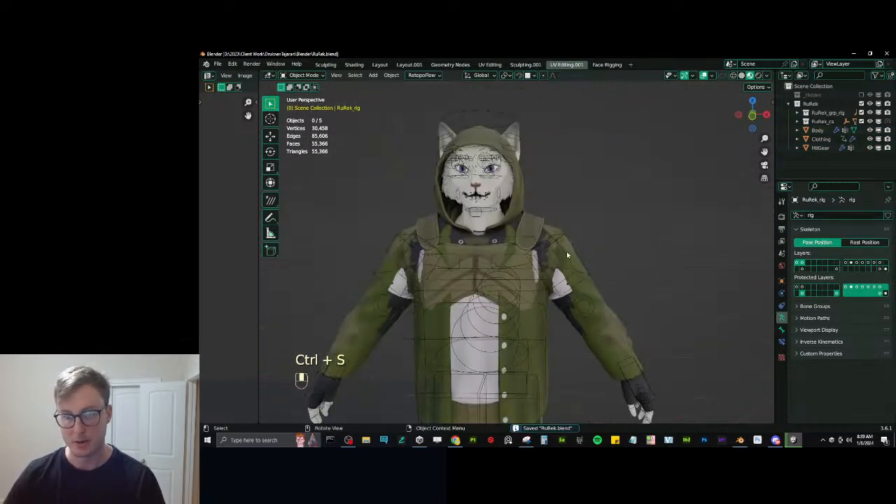
Hide the MilGear object while keeping Clothing visible on the body, and save the file.
left_click(605, 343)
left_click_drag(869, 138, 870, 148)
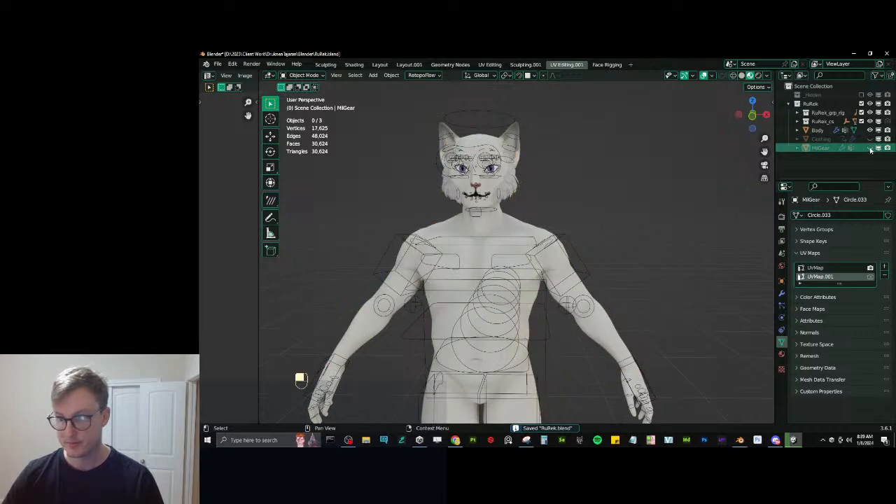
left_click(870, 147)
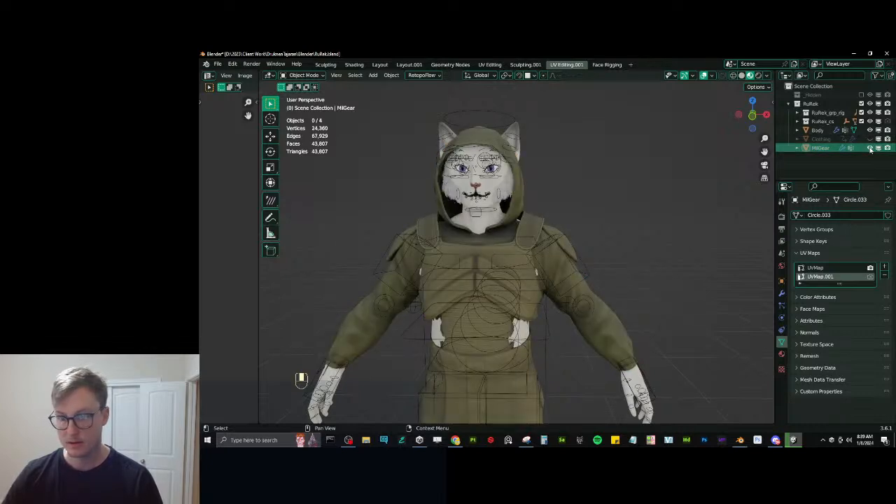
left_click(870, 147)
left_click(870, 138)
scroll(574, 217, "down", 3)
scroll(532, 191, "up", 5)
scroll(532, 191, "up", 2)
key("ctrl+s")
Select the Clothing object and add a Mask modifier to it.
left_click(654, 241)
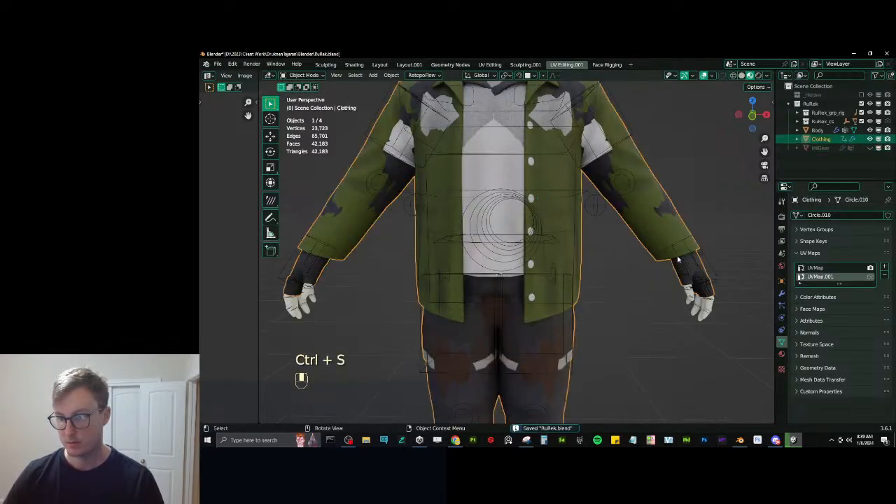
left_click(781, 292)
left_click(812, 216)
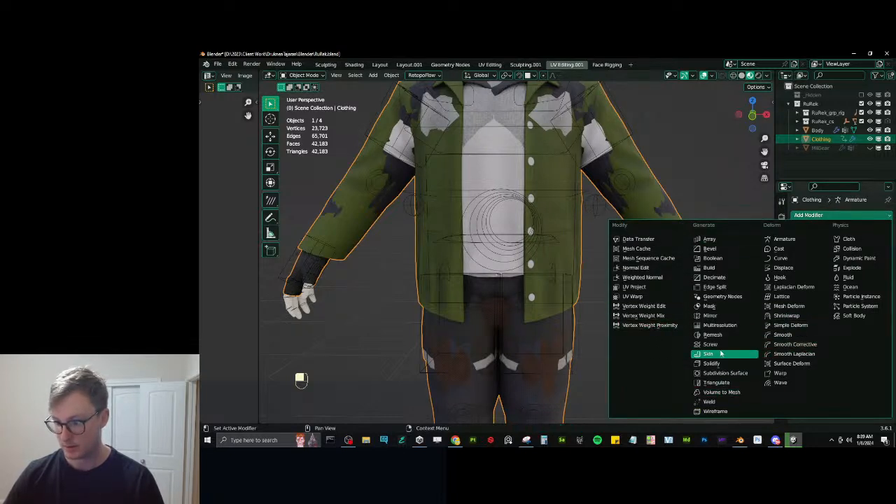
left_click(709, 307)
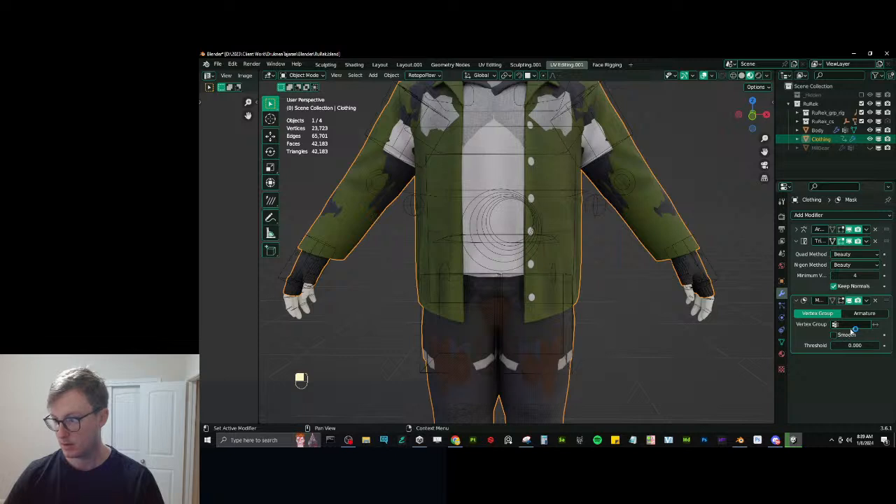
Add a new vertex group to the Clothing mesh and name it Mask_Clothing.
left_click(782, 340)
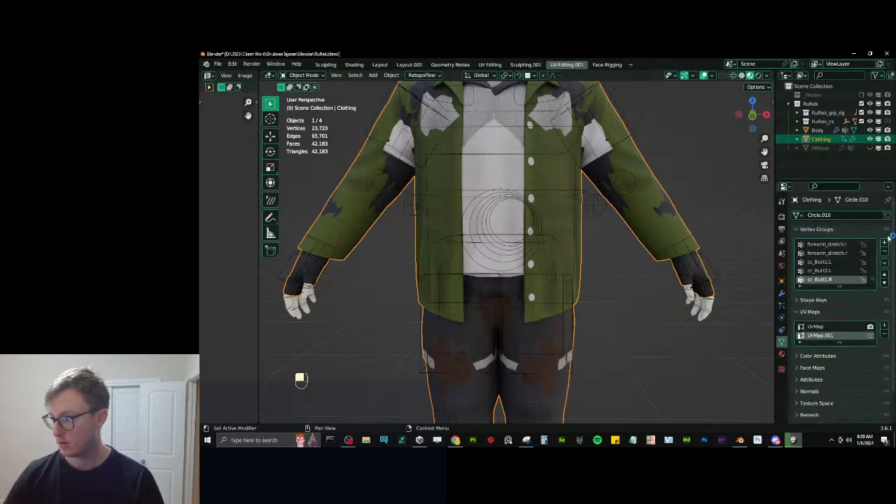
left_click(882, 243)
double_click(831, 279)
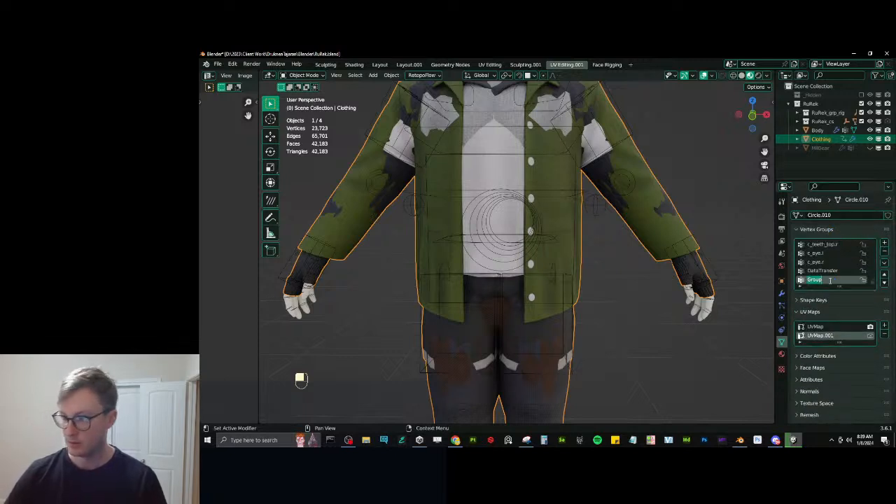
type("Mask")
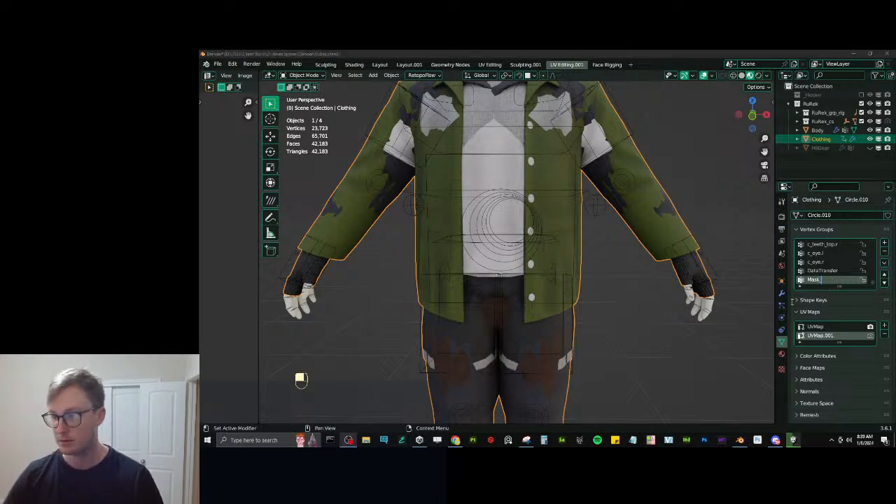
left_click(829, 282)
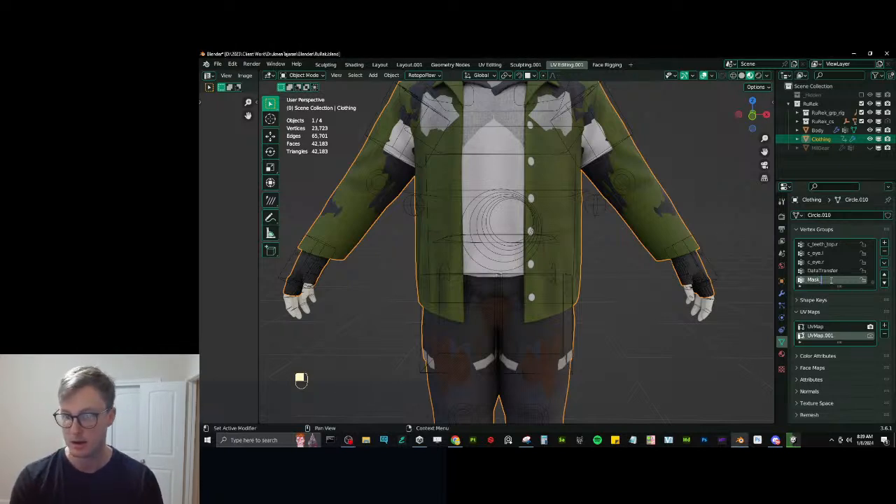
type("_Clothing")
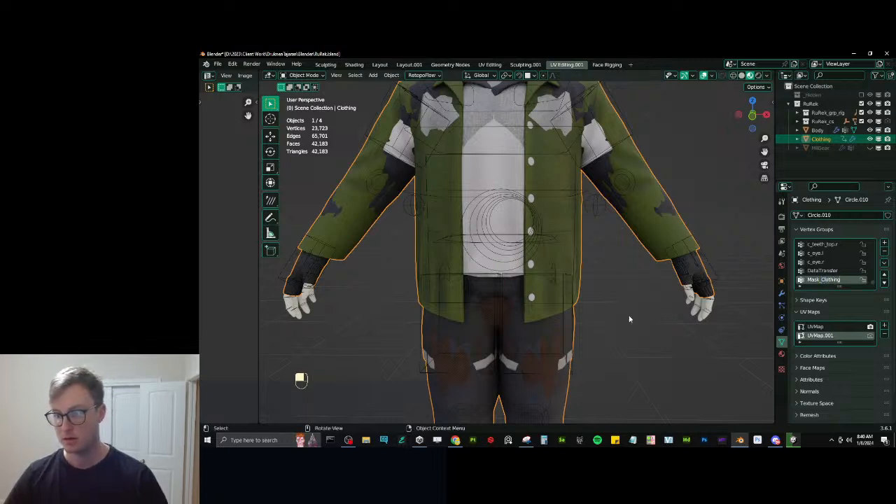
Select the linked jacket, shirt and shorts geometry of the Clothing mesh and assign it to the Mask_Clothing vertex group.
key("Tab")
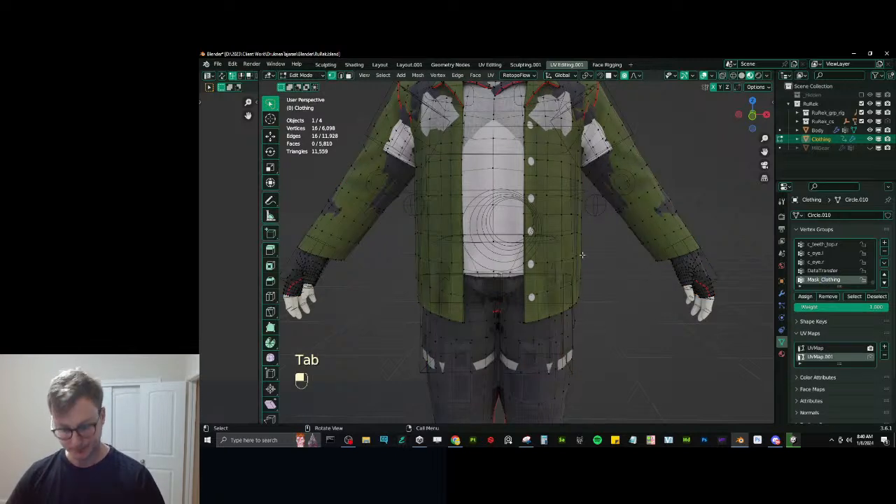
left_click(561, 232)
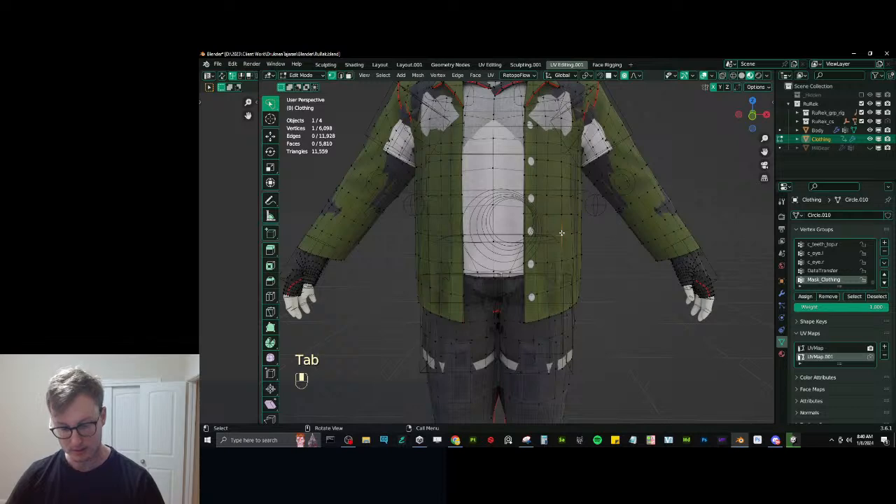
key("l")
key("l")
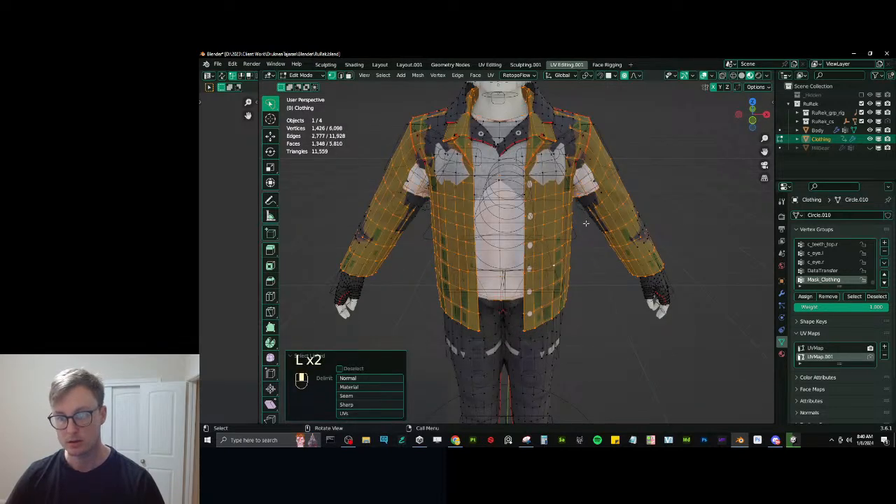
middle_click_drag(585, 271, 585, 238)
key("l")
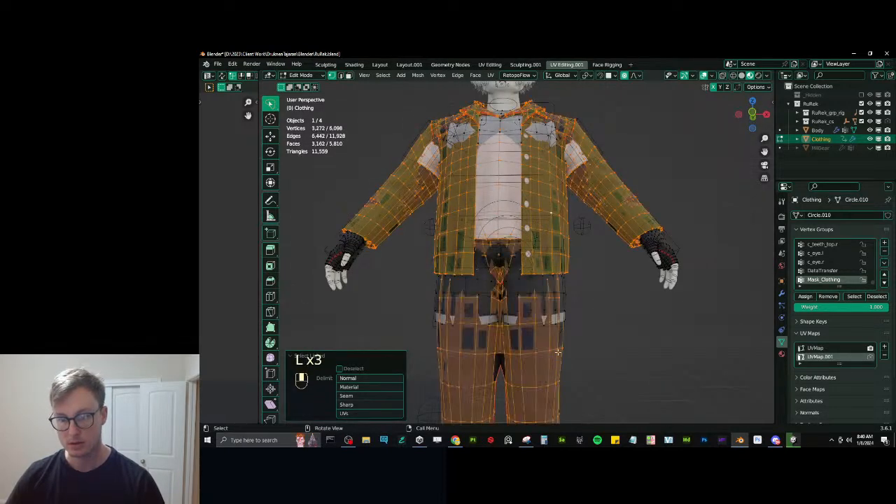
scroll(557, 357, "down", 5)
key("ctrl+z")
scroll(552, 351, "up", 5)
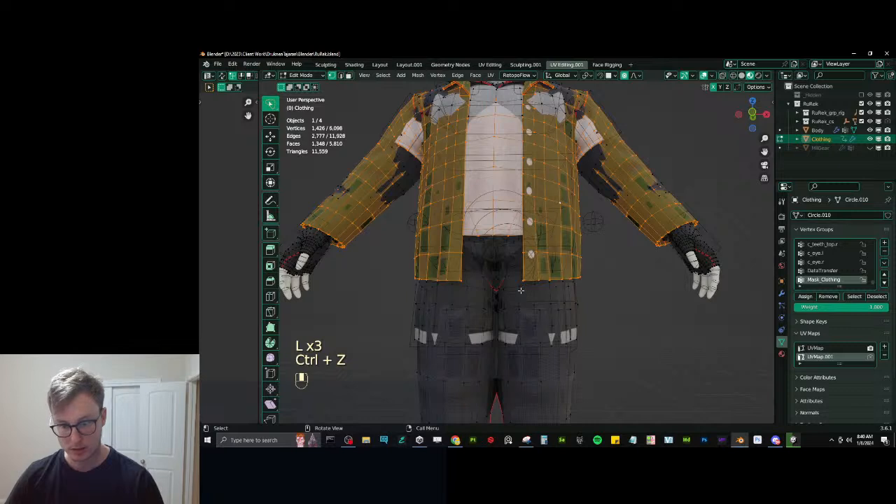
key("l")
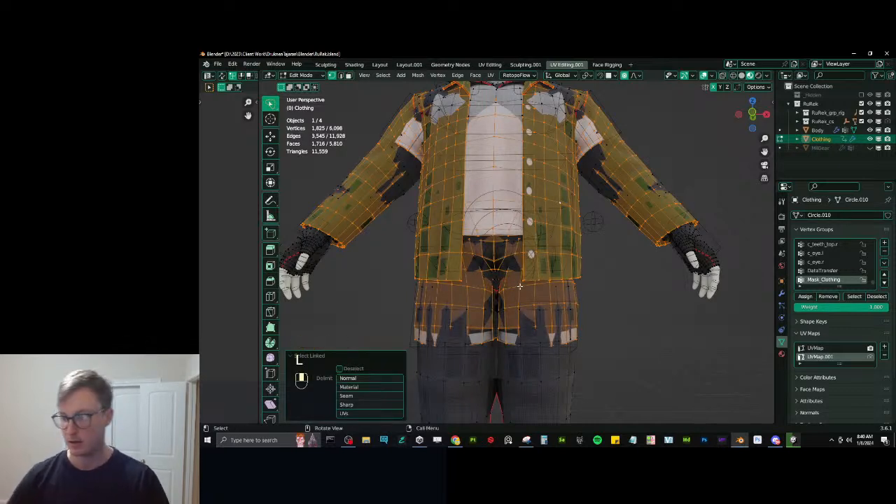
left_click(797, 299)
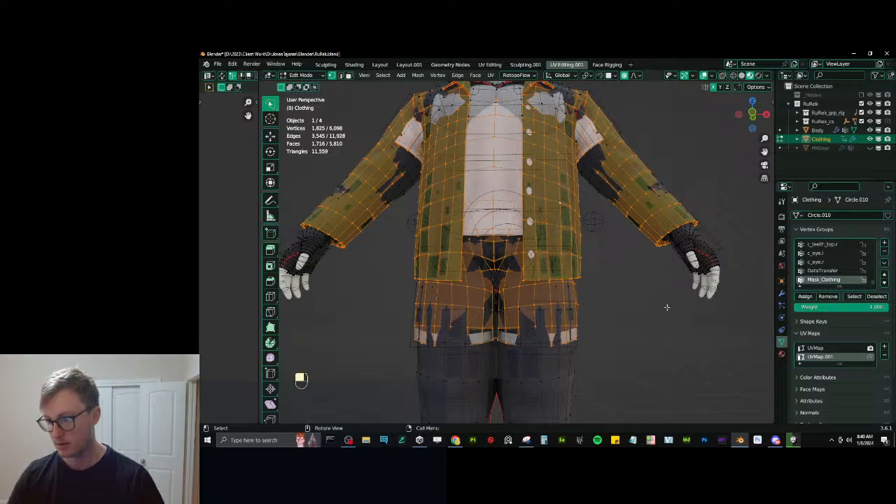
Set the Mask modifier's vertex group to Mask_Clothing and save the file.
key("Tab")
left_click(782, 293)
left_click(851, 325)
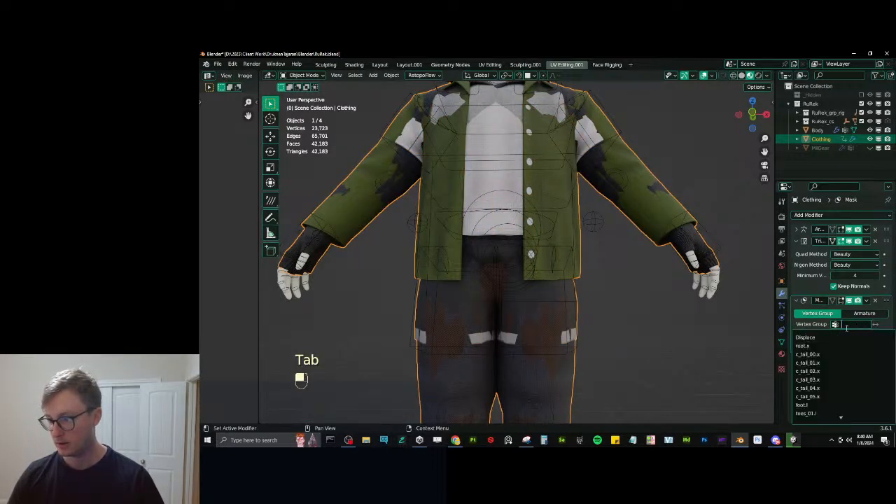
type("mask")
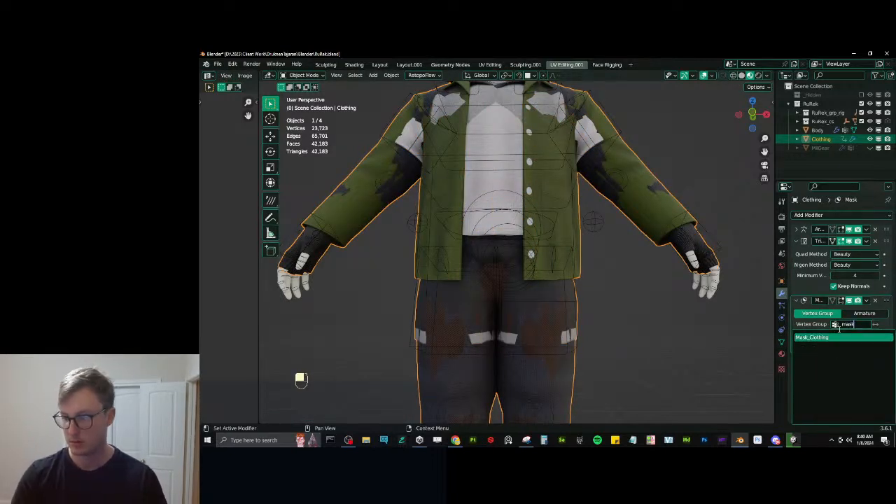
key("Return")
scroll(639, 218, "down", 3)
middle_click_drag(639, 218, 535, 279)
key("ctrl+s")
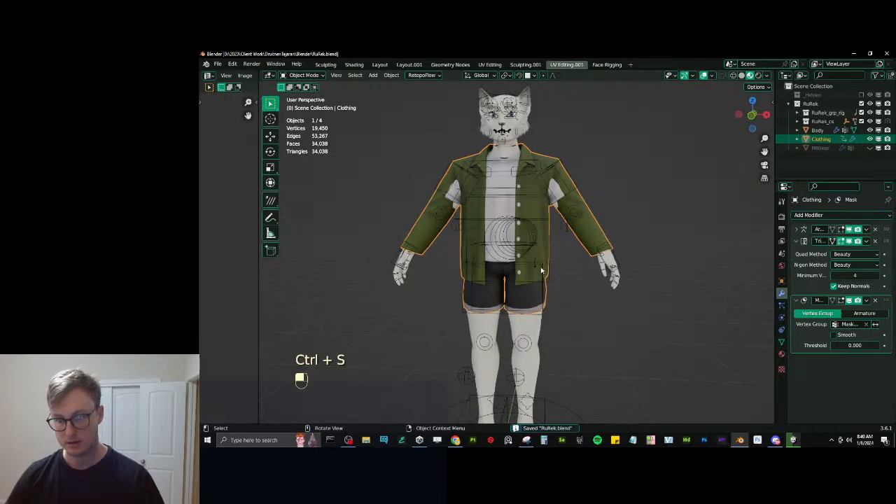
Select only the linked shorts geometry in solid shading and remove it from the Mask_Clothing vertex group.
key("Tab")
middle_click_drag(531, 327, 539, 274, "shift")
scroll(538, 273, "up", 4)
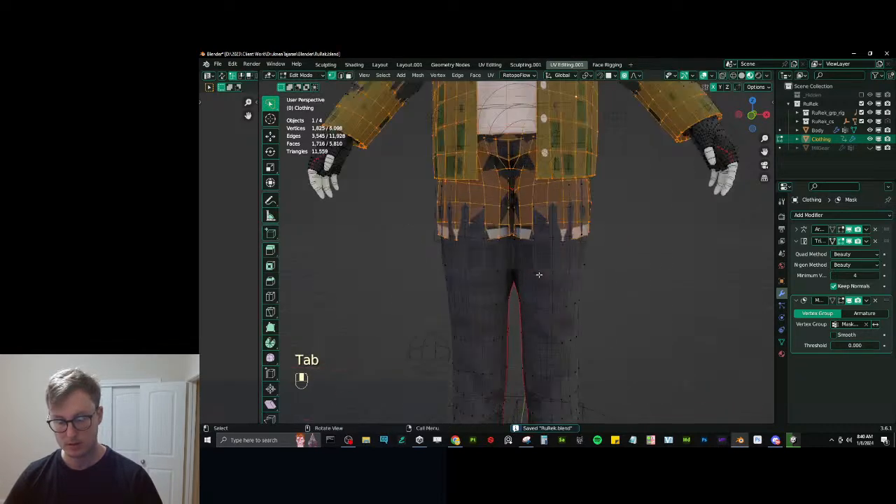
key("z")
key("z")
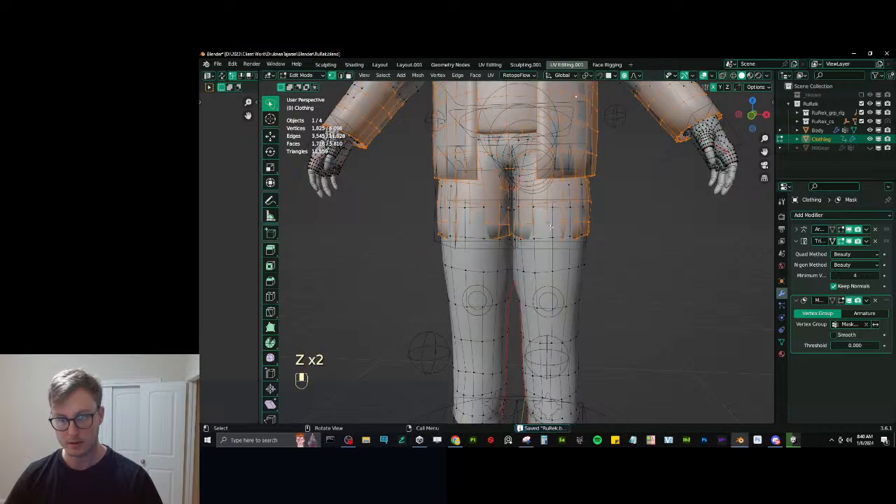
left_click(546, 202)
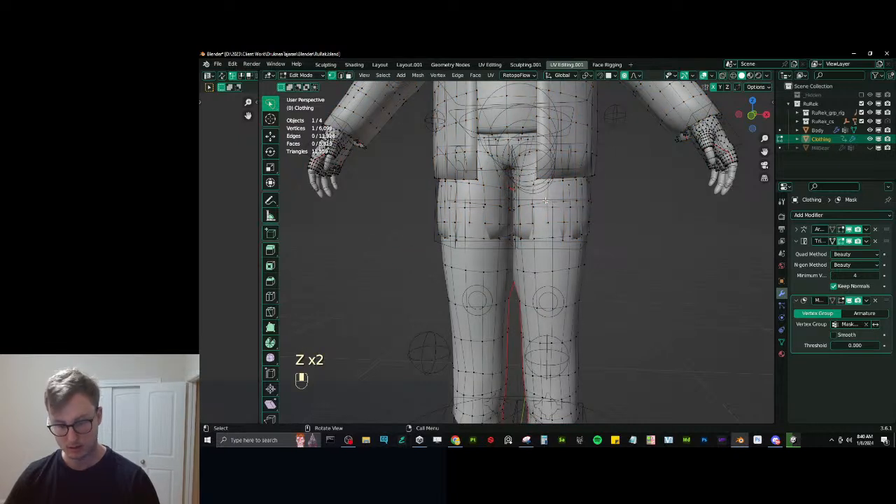
key("l")
left_click(781, 343)
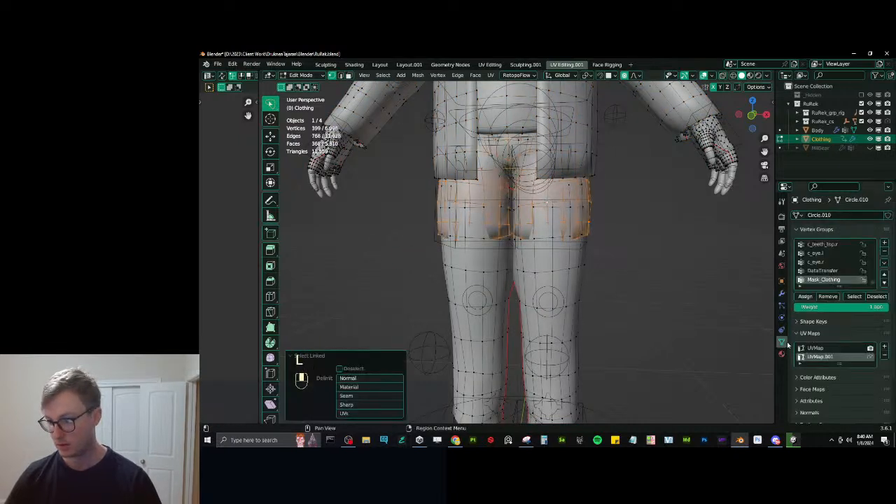
left_click(829, 298)
Examine the inner-leg seam below the shorts in wireframe and check the Clothing mesh's shape keys.
key("z")
middle_click_drag(592, 280, 520, 272)
scroll(521, 272, "up", 4)
scroll(520, 272, "up", 1)
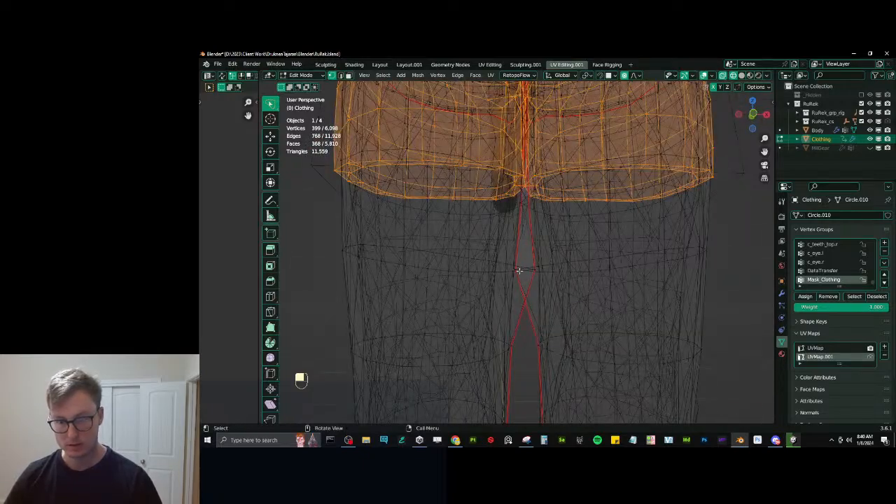
scroll(510, 312, "up", 6)
scroll(511, 312, "down", 2)
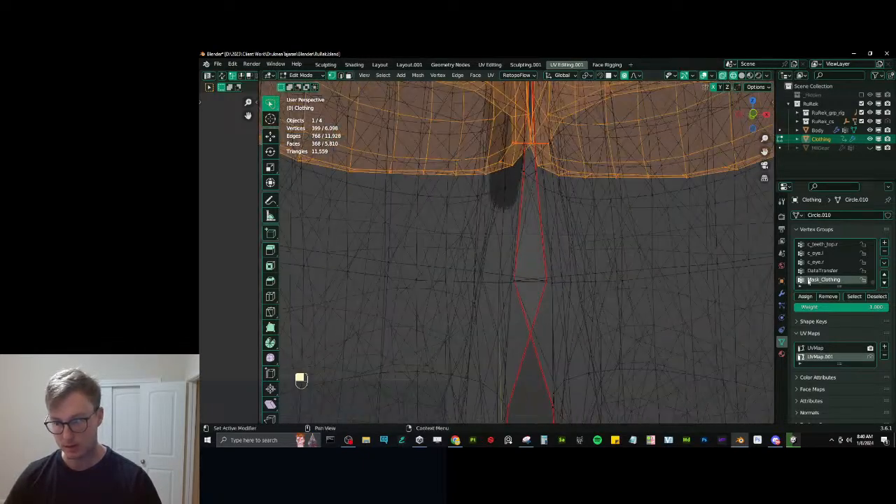
left_click(811, 321)
Move the crossed inner-leg seam vertex about 0.018 m along X with proportional editing off, then save the file.
left_click(546, 281)
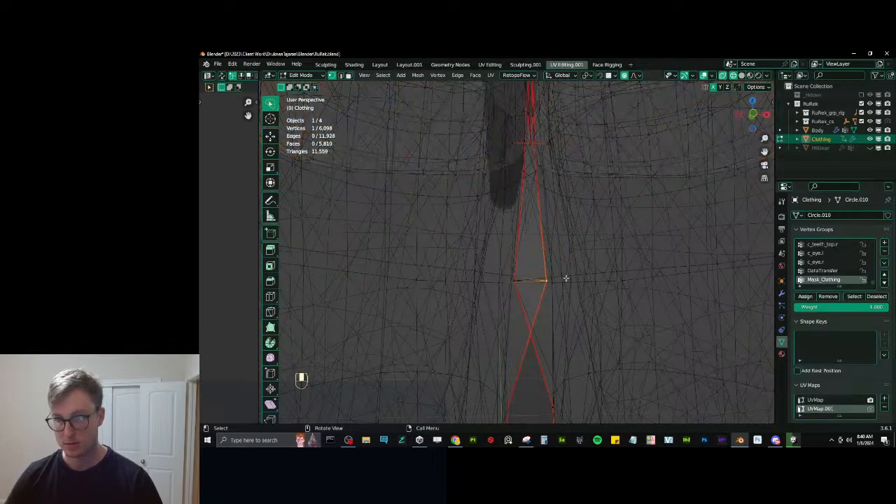
key("g")
key("x")
key("o")
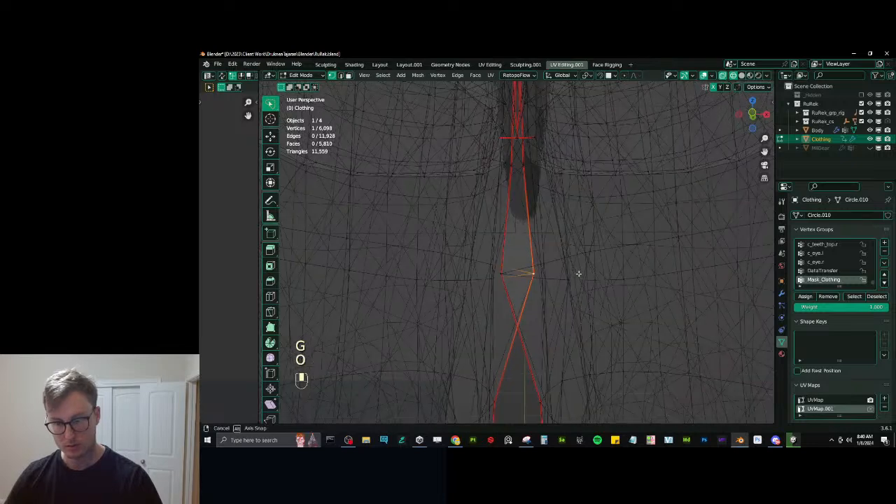
key("g")
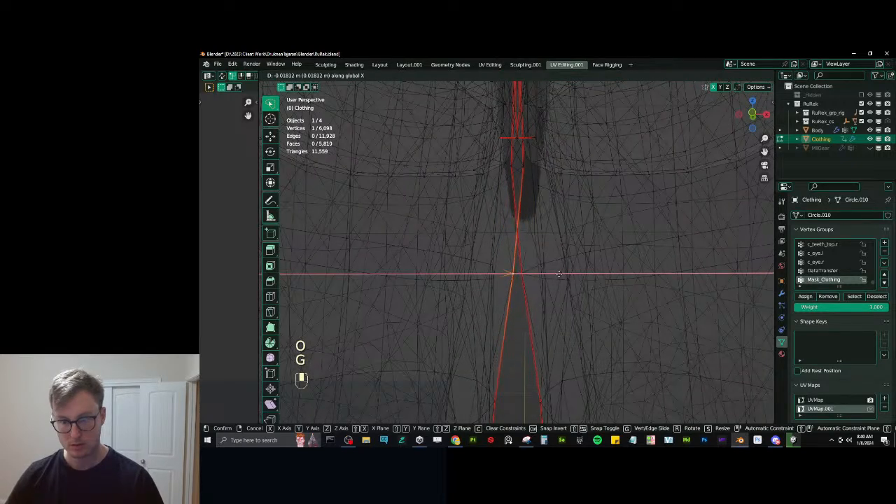
left_click(559, 274)
key("Tab")
key("z")
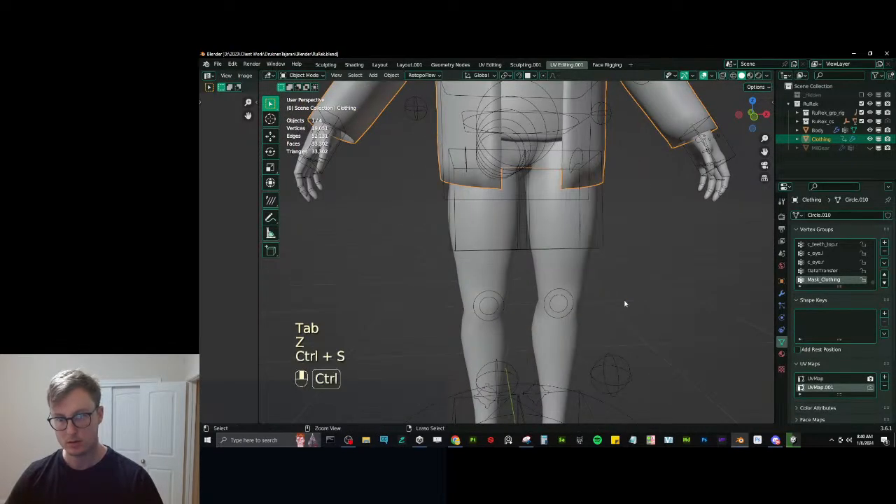
key("ctrl+s")
Reveal any hidden geometry of the Clothing mesh in edit mode and examine the trouser cuffs around the feet.
key("Tab")
middle_click_drag(615, 259, 562, 256)
mouse_move(561, 272)
middle_mouse_down()
mouse_move(558, 282)
mouse_move(576, 268)
mouse_move(576, 284)
mouse_move(550, 299)
mouse_move(510, 279)
mouse_move(560, 284)
mouse_move(568, 312)
mouse_move(571, 298)
middle_mouse_up()
key("z")
key("z")
scroll(512, 280, "up", 4)
scroll(575, 290, "down", 4)
key("alt+h")
scroll(581, 283, "up", 5)
key("z")
middle_click_drag(583, 281, 469, 246)
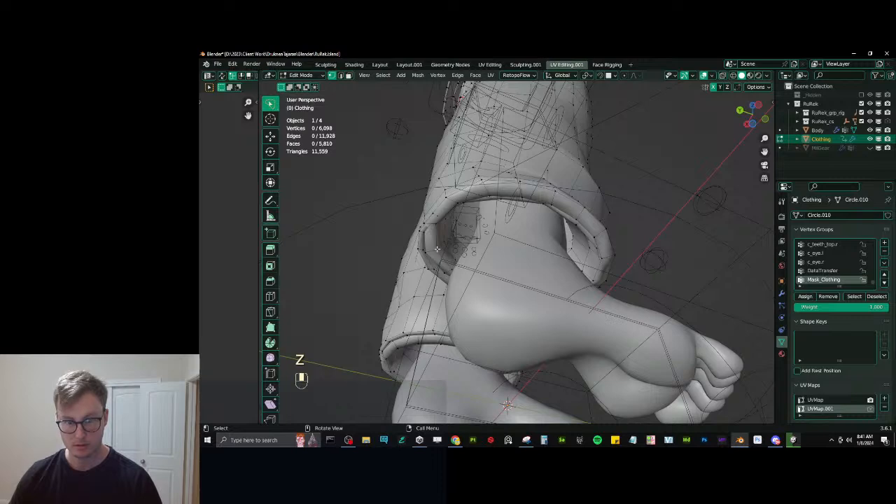
Select the linked trouser geometry, assign it to the Mask_Clothing vertex group and save the file.
key("l")
scroll(624, 174, "down", 6)
middle_click_drag(624, 174, 509, 286)
scroll(509, 287, "up", 4)
left_click(512, 241)
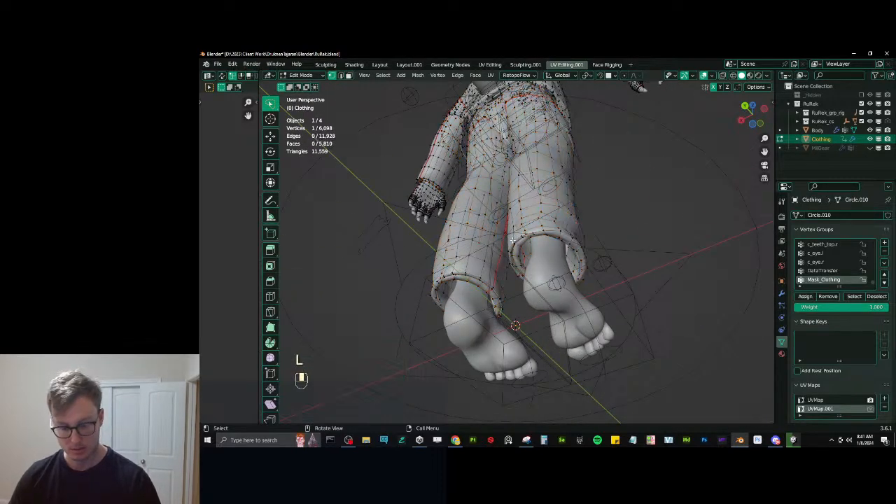
key("l")
left_click(806, 297)
key("Tab")
scroll(567, 222, "down", 5)
middle_click_drag(568, 222, 499, 266)
middle_click_drag(498, 266, 494, 300, "shift")
scroll(519, 280, "up", 2)
key("ctrl+s")
Open the Clothing mesh for editing in solid shading with nothing selected, and widen the UV editor beside the 3D view.
key("z")
scroll(564, 231, "down", 4)
scroll(560, 232, "up", 4)
middle_click_drag(548, 206, 554, 240, "shift")
middle_click_drag(580, 187, 600, 181)
left_click(552, 186)
key("Tab")
key("alt+a")
middle_click_drag(538, 123, 517, 122)
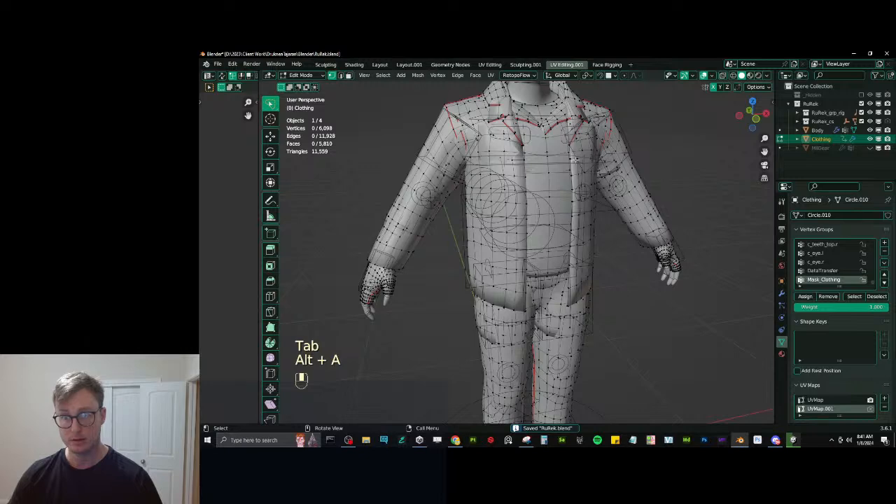
left_click_drag(256, 250, 440, 246)
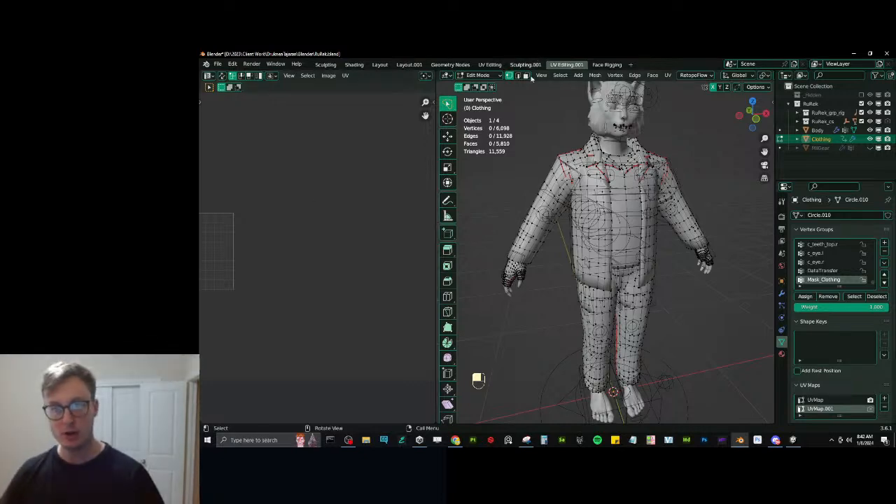
Add a vertex group named Mask_Body to the Body mesh and save the file.
key("Tab")
scroll(591, 221, "up", 1)
middle_click_drag(603, 266, 624, 268)
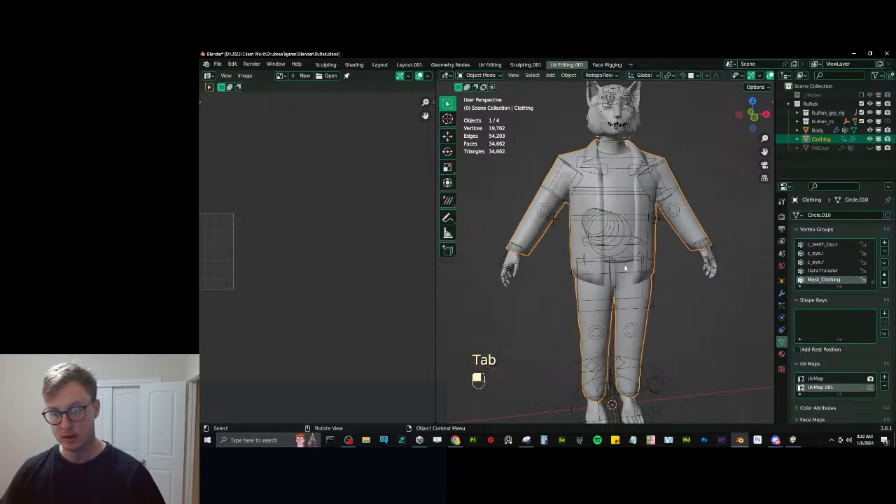
left_click(710, 278)
scroll(840, 270, "down", 5)
left_click(815, 280)
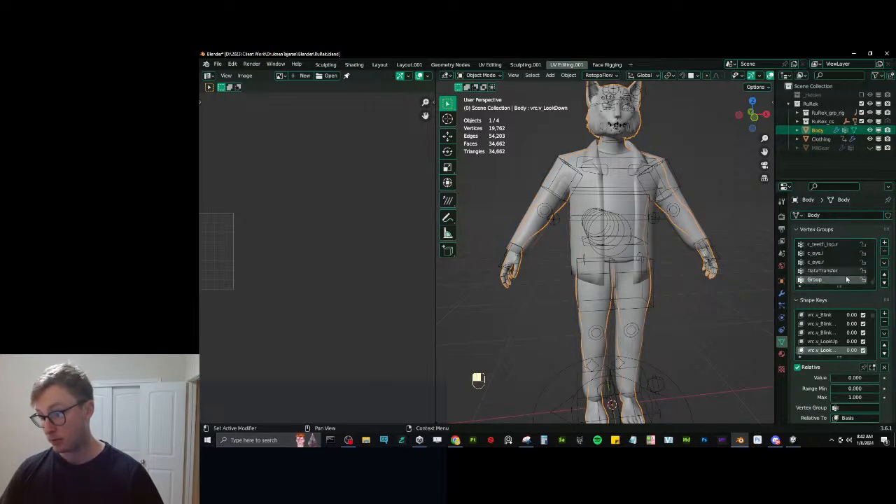
type("Mask")
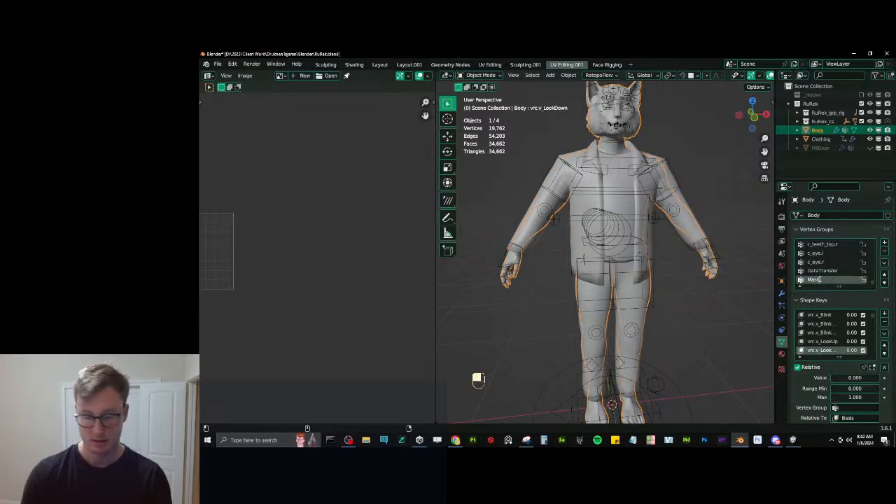
type("_Body")
key("Return")
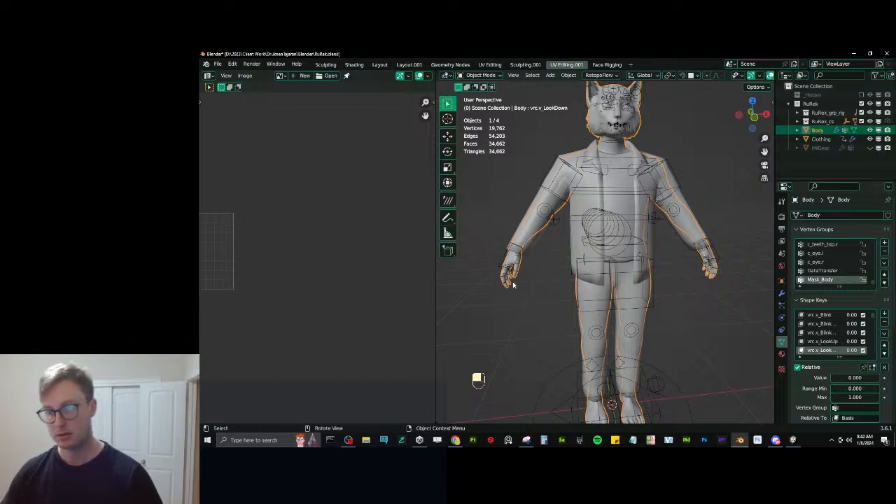
key("ctrl+s")
Show the Body mesh's UVMap.001 layout in edit mode, enable UV sync selection and clear the selection.
key("KP_1")
key("Tab")
scroll(648, 243, "up", 2)
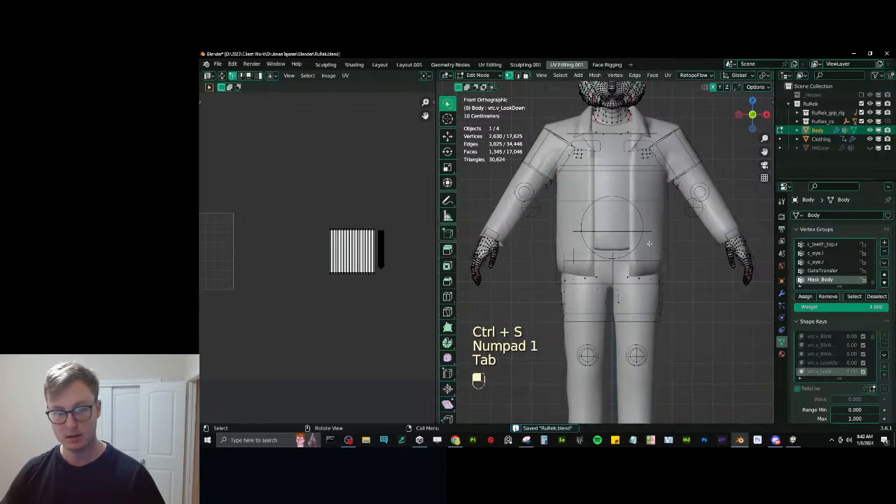
left_click(812, 322)
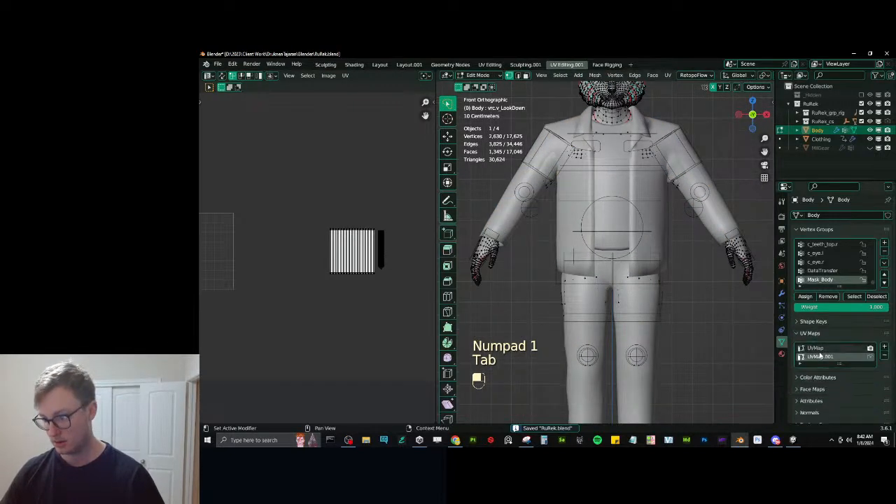
left_click(819, 356)
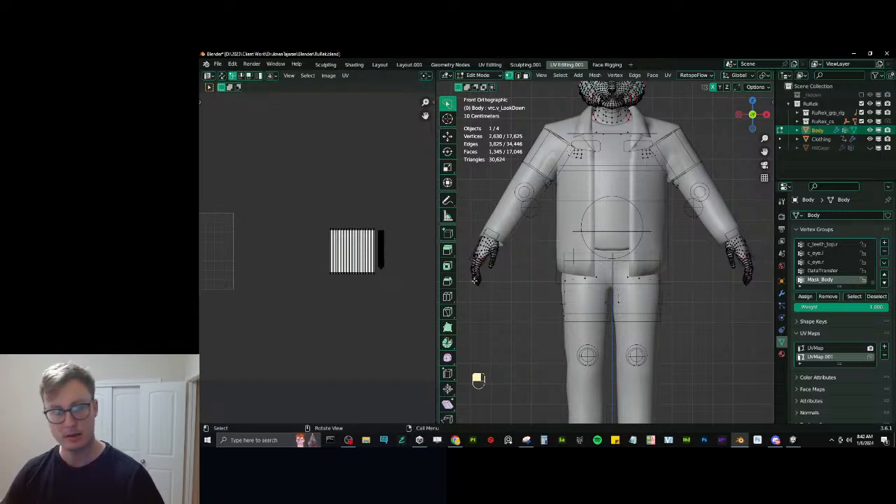
key("a")
scroll(225, 260, "down", 3)
middle_click_drag(225, 260, 257, 274, "shift")
scroll(256, 275, "down", 1)
left_click(222, 75)
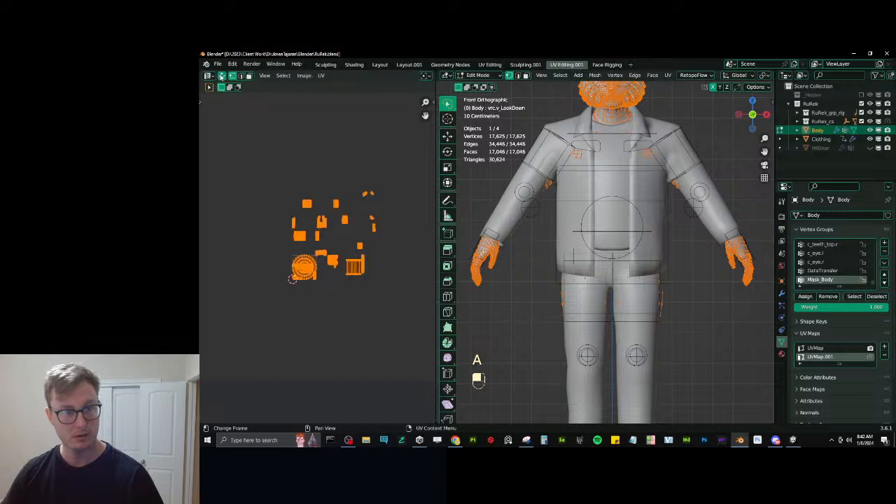
key("alt+a")
scroll(334, 278, "up", 6)
middle_click_drag(334, 278, 321, 383, "shift")
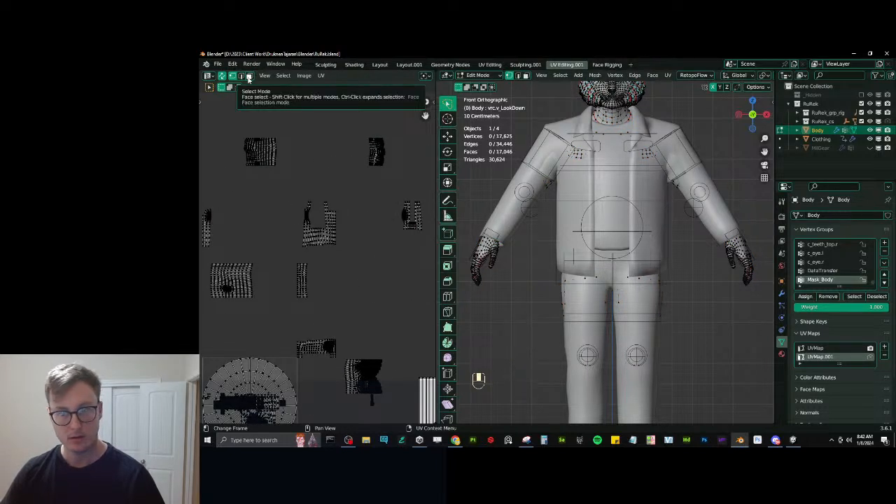
Switch to editing the Clothing mesh in face selection mode and box-select the jacket body's UV island.
key("Tab")
left_click(699, 221)
key("Tab")
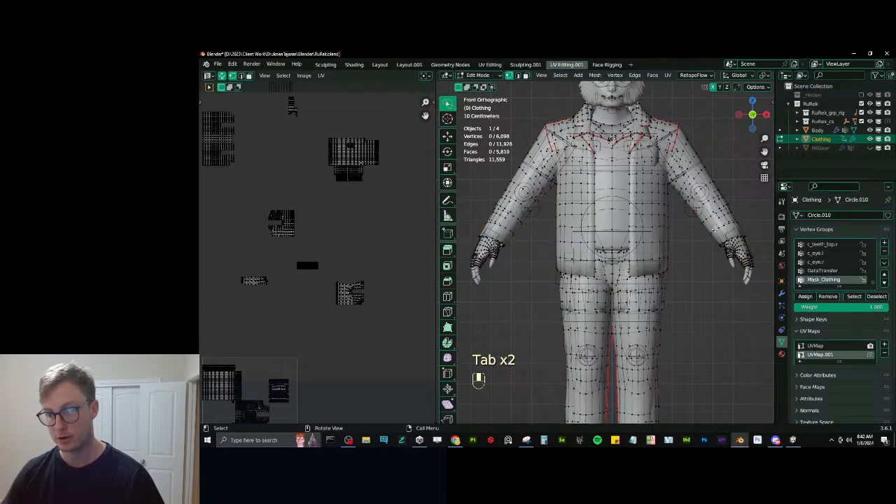
left_click(249, 75)
middle_click_drag(282, 209, 339, 250, "shift")
left_click(272, 179)
key("b")
left_click_drag(246, 140, 297, 220)
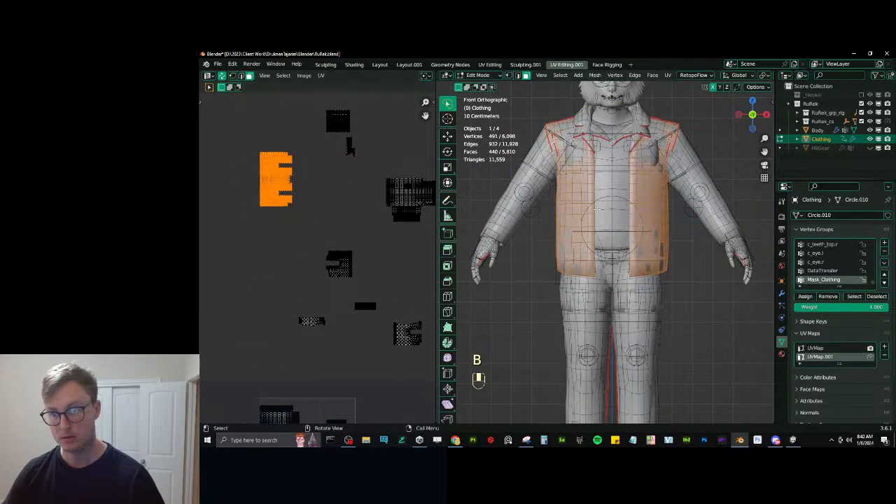
Select the whole linked shirt in wireframe with the seam delimiter turned off and locate its UV islands.
left_click(613, 192)
key("l")
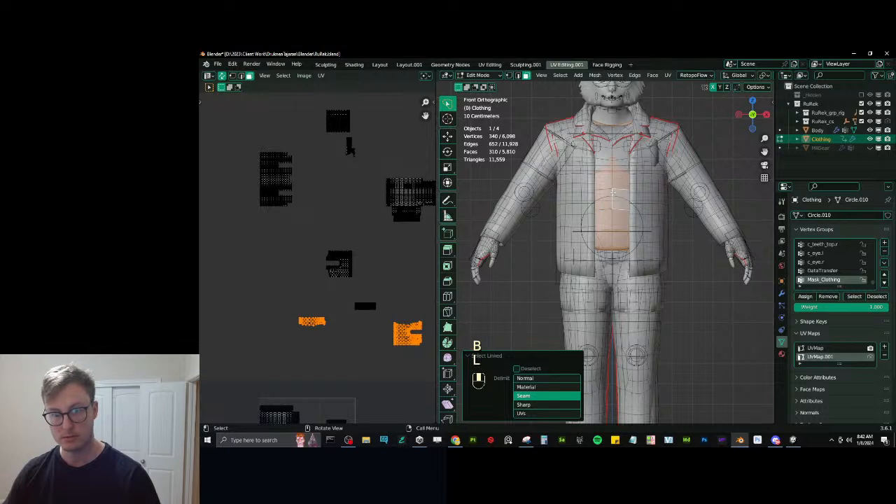
key("z")
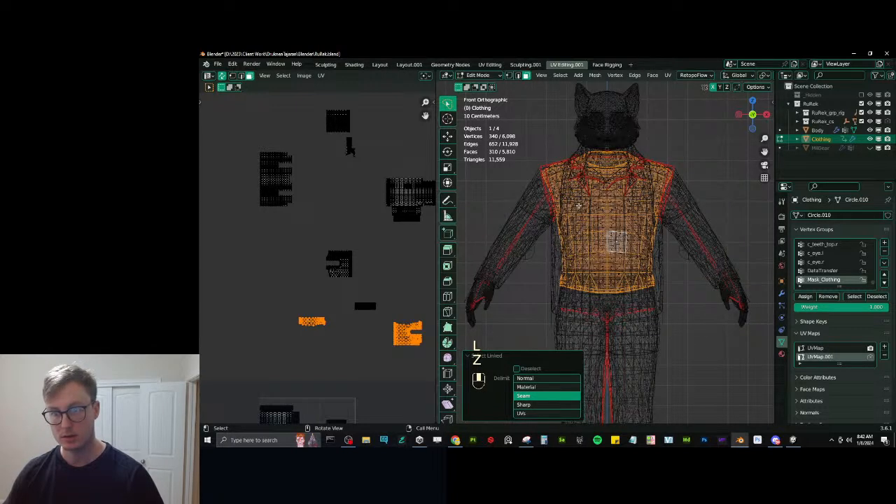
left_click(527, 395, "shift")
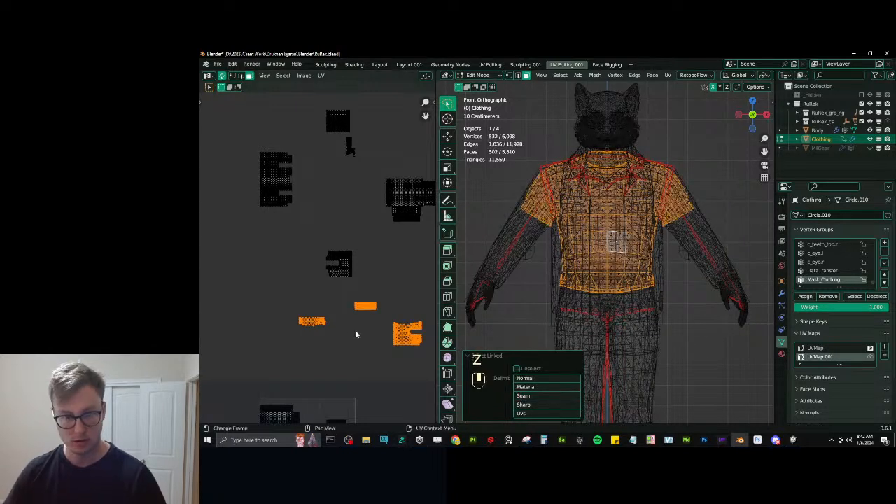
middle_click_drag(377, 335, 335, 278)
scroll(343, 271, "up", 4)
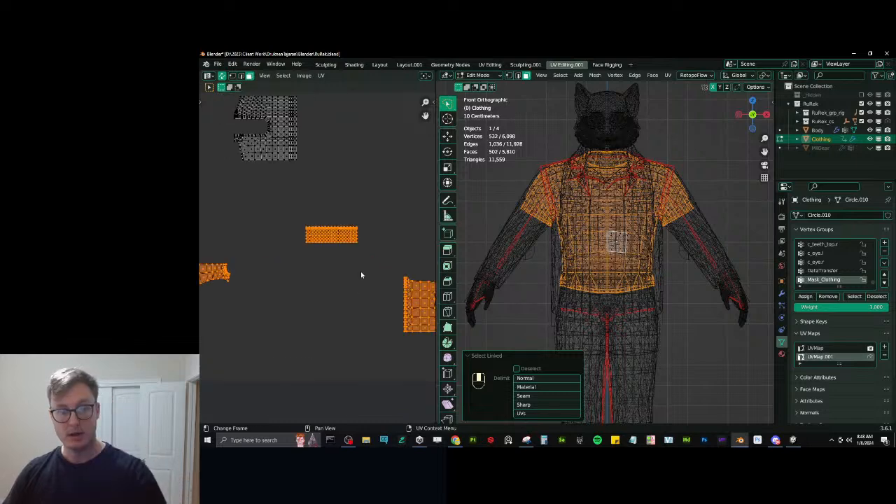
middle_click_drag(420, 276, 323, 261, "shift")
key("n")
key("b")
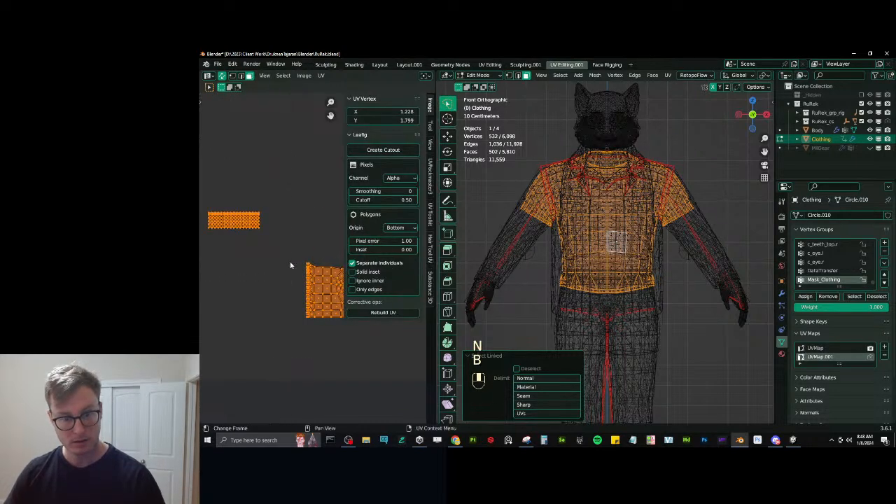
left_click(290, 264)
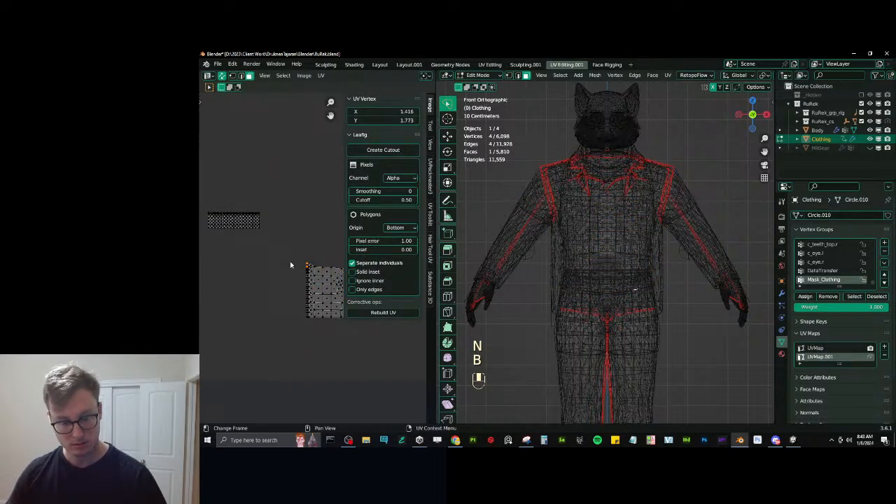
key("n")
key("ctrl+z")
key("b")
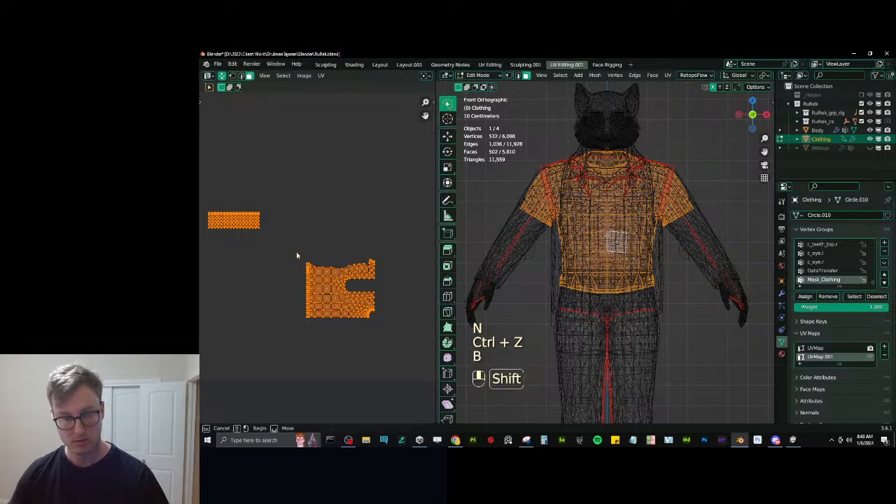
left_click_drag(294, 253, 417, 337, "shift")
key("ctrl+z")
Deselect the shirt-front UV island, keeping the shirt's sleeve and remaining body islands selected, and return to solid shading.
scroll(343, 280, "down", 4)
middle_click_drag(343, 280, 375, 282)
scroll(293, 274, "up", 3)
middle_click_drag(213, 270, 261, 269, "shift")
key("b")
left_click_drag(217, 240, 309, 299, "shift")
scroll(636, 205, "down", 1)
scroll(636, 204, "up", 2)
key("z")
scroll(643, 205, "down", 2)
middle_click_drag(647, 210, 662, 229)
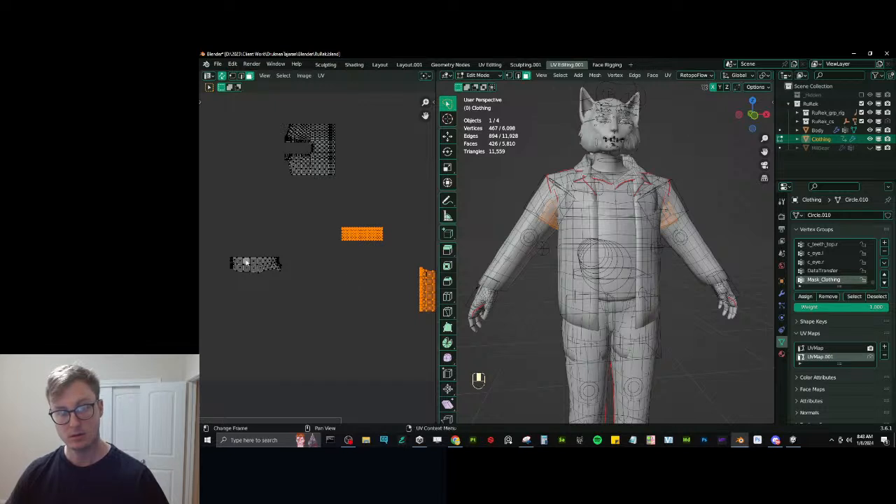
Try to remove the shirt-front UV island from the Mask_Clothing vertex group.
key("b")
left_click_drag(204, 242, 293, 287)
left_click(823, 301)
key("Tab")
middle_click_drag(661, 280, 601, 257)
key("z")
scroll(608, 270, "up", 4)
key("Tab")
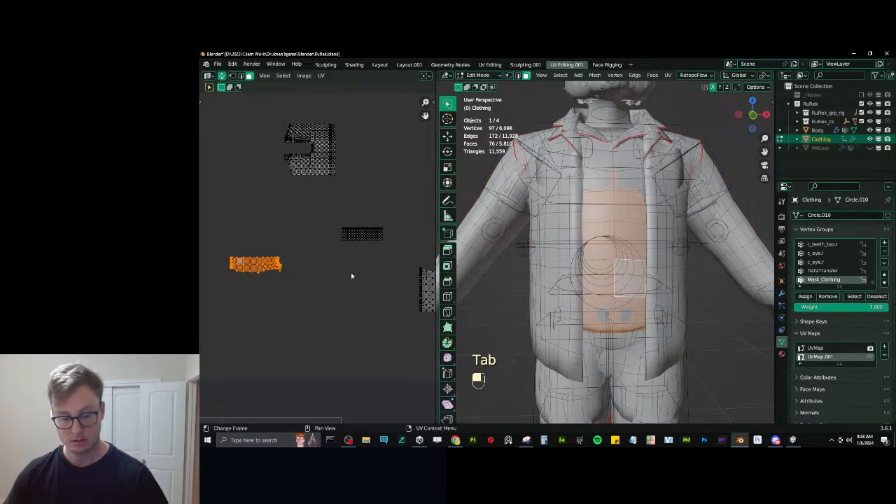
Select the shirt's sleeve and body UV islands hidden under the jacket and remove them from the Mask_Clothing vertex group.
left_click(359, 216)
key("b")
left_click_drag(306, 220, 378, 261)
middle_click_drag(403, 271, 351, 241, "shift")
key("b")
left_click_drag(332, 229, 418, 329)
left_click(827, 296)
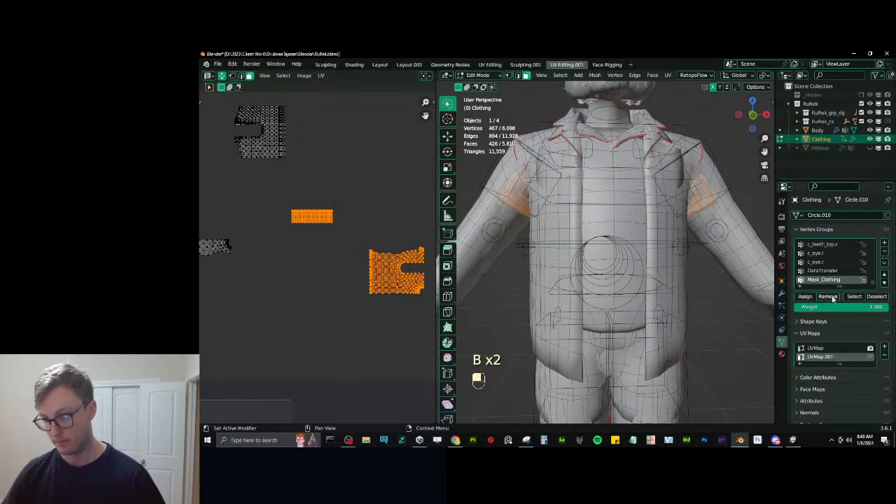
Switch the object view to Material Preview, examine the masked shirt around the collar and jacket, and save the file.
key("Tab")
scroll(610, 226, "down", 4)
middle_click_drag(585, 230, 614, 237)
key("z")
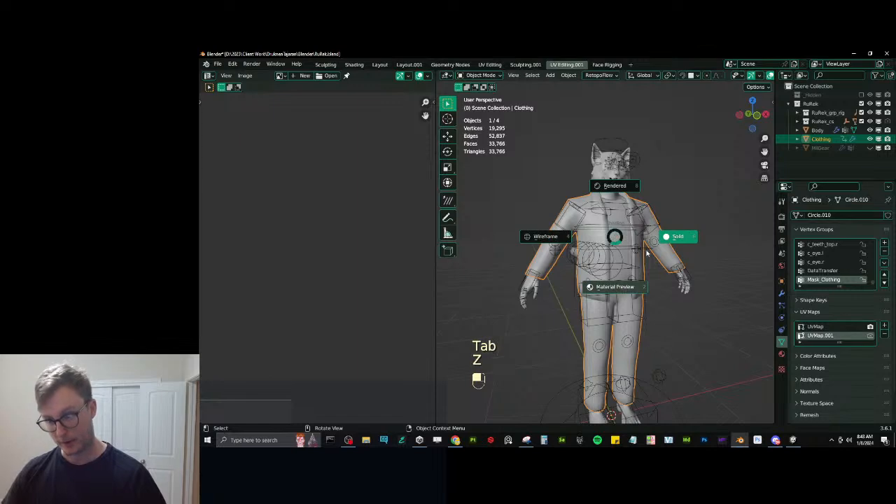
left_click(615, 286)
middle_click_drag(615, 287, 647, 252)
scroll(527, 245, "up", 4)
mouse_move(572, 257)
middle_mouse_down()
mouse_move(514, 219)
mouse_move(561, 228)
middle_mouse_up()
scroll(560, 228, "down", 1)
scroll(588, 210, "up", 3)
middle_click_drag(608, 162, 606, 217, "shift")
scroll(613, 228, "up", 2)
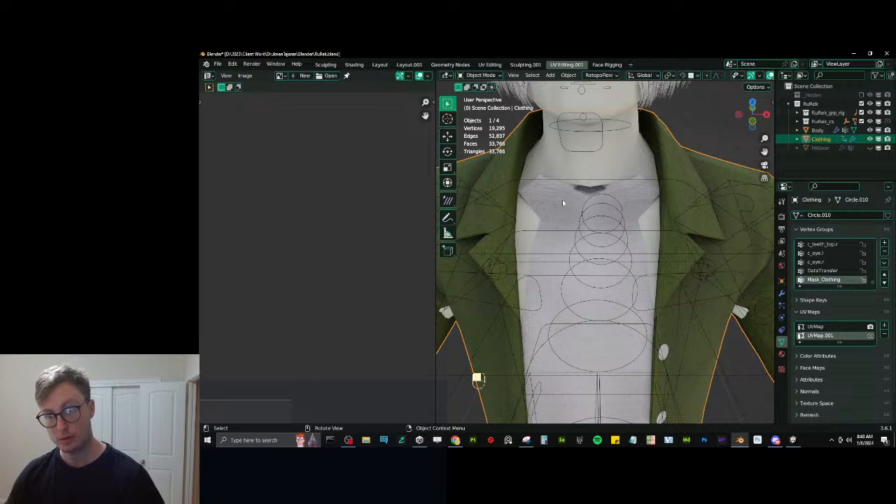
scroll(562, 201, "down", 5)
scroll(593, 202, "up", 2)
scroll(493, 214, "down", 2)
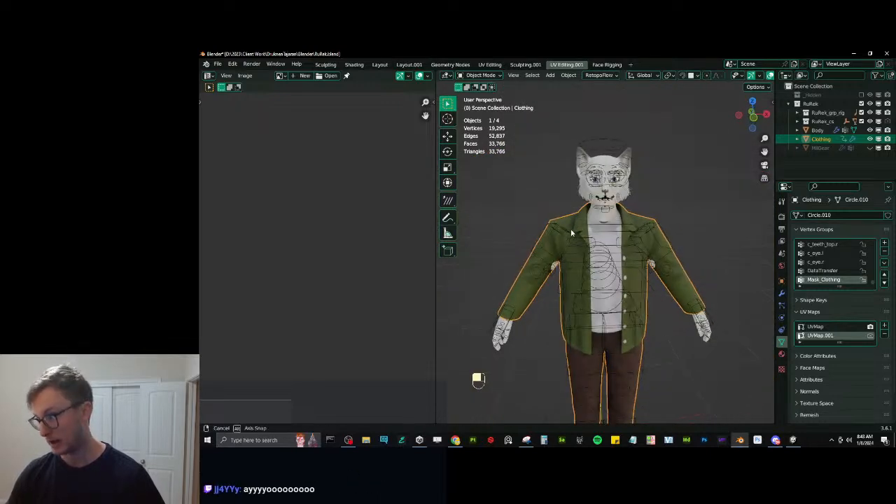
key("ctrl+s")
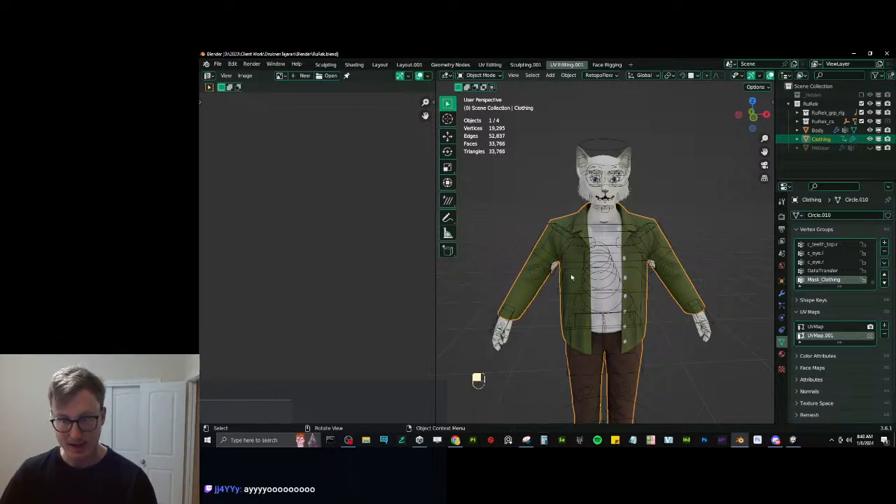
Select the Body mesh in front view, widen the UV editor and hide the 3D view's toolbar.
scroll(563, 285, "down", 3)
scroll(588, 227, "up", 2)
middle_click_drag(577, 232, 593, 223)
left_click(693, 330)
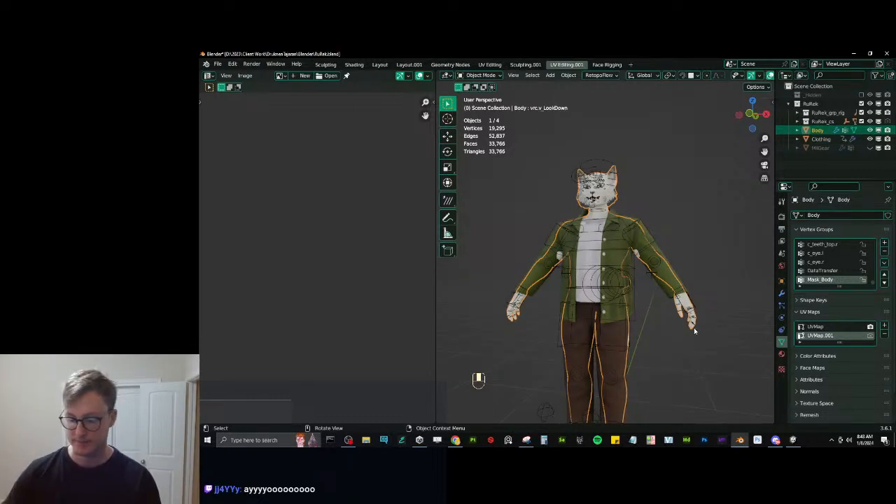
key("KP_1")
left_click_drag(436, 266, 470, 276)
key("t")
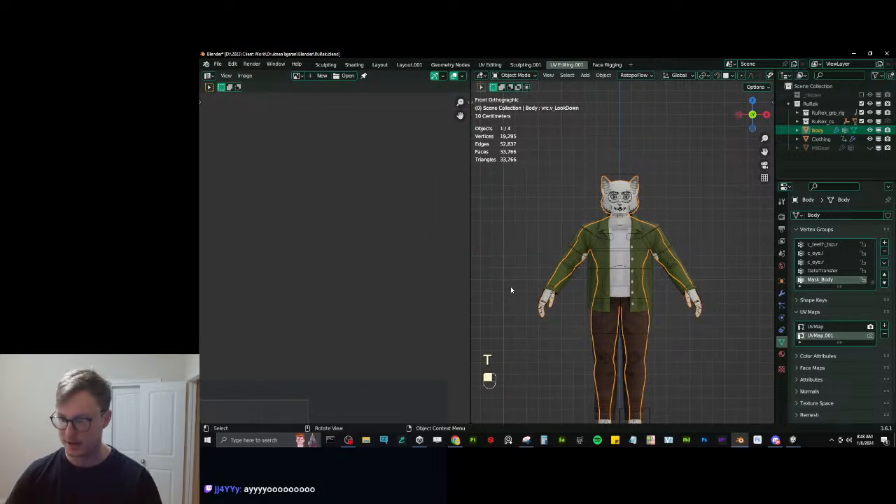
In Edit Mode, show the Body in wireframe and select its arms and torso with linked selection delimited by Seam.
scroll(573, 261, "down", 4)
scroll(627, 286, "up", 5)
key("Tab")
key("alt+a")
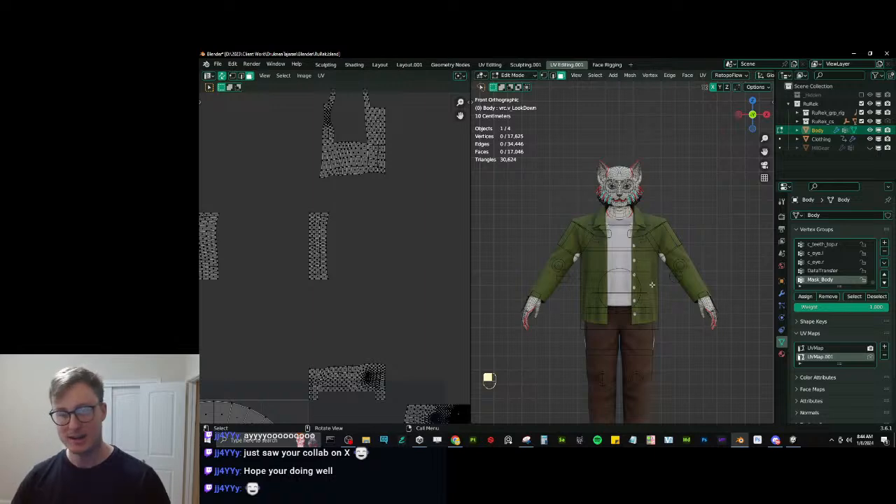
key("z")
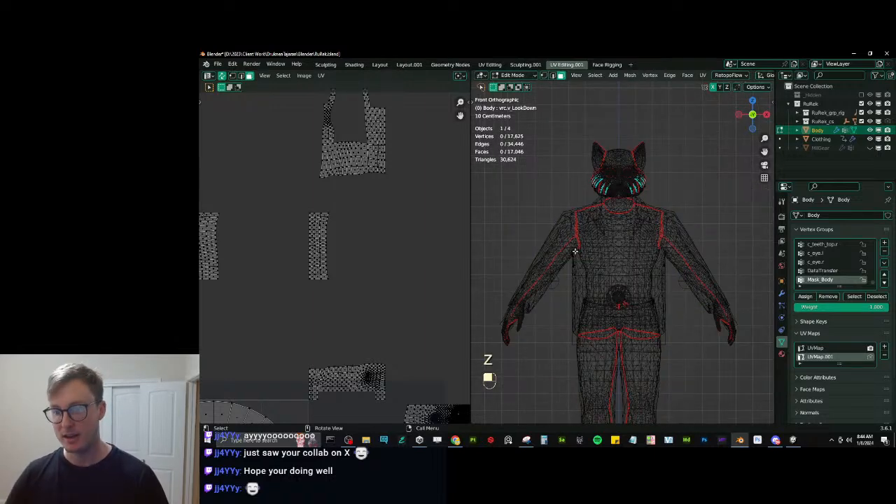
key("l")
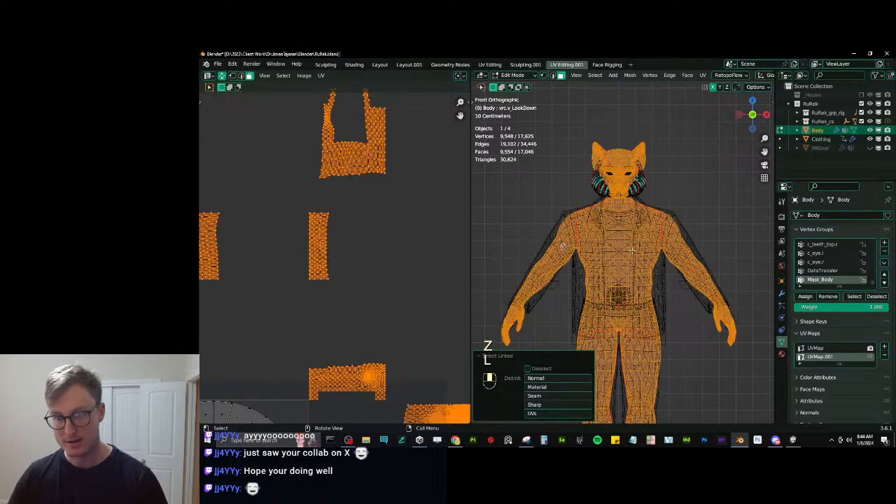
left_click(557, 396)
key("l")
key("l")
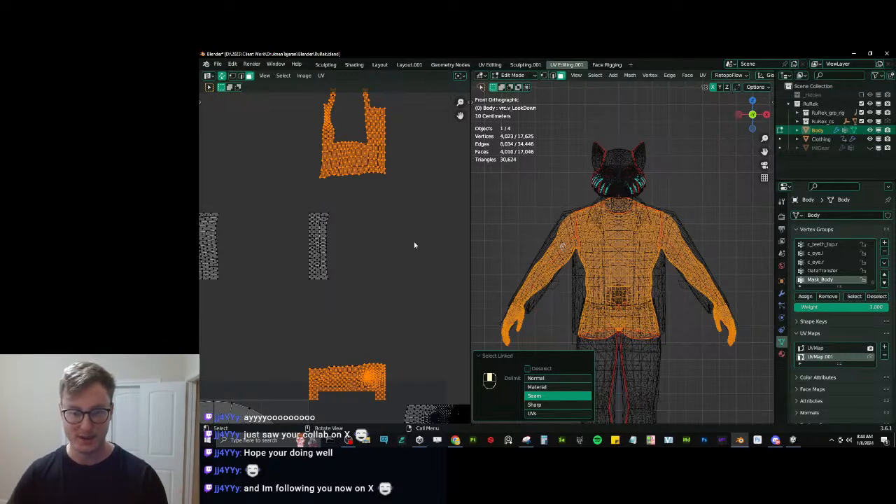
middle_click_drag(565, 263, 595, 246, "shift")
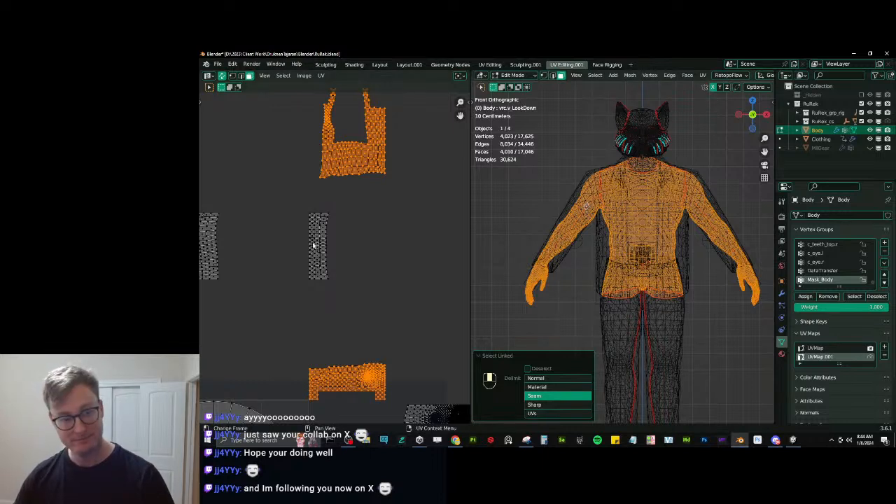
scroll(300, 179, "down", 4)
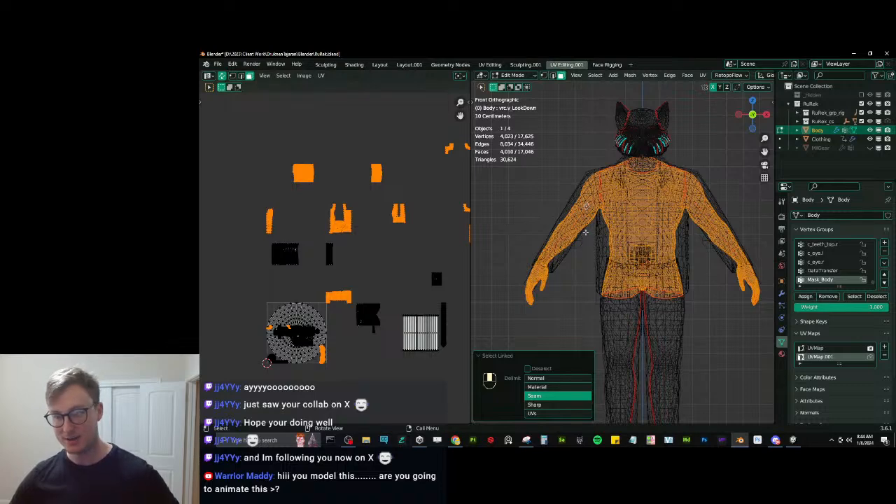
Return the Body to Object Mode, switch the viewport to Solid shading and save the file.
scroll(595, 231, "down", 3)
key("grave")
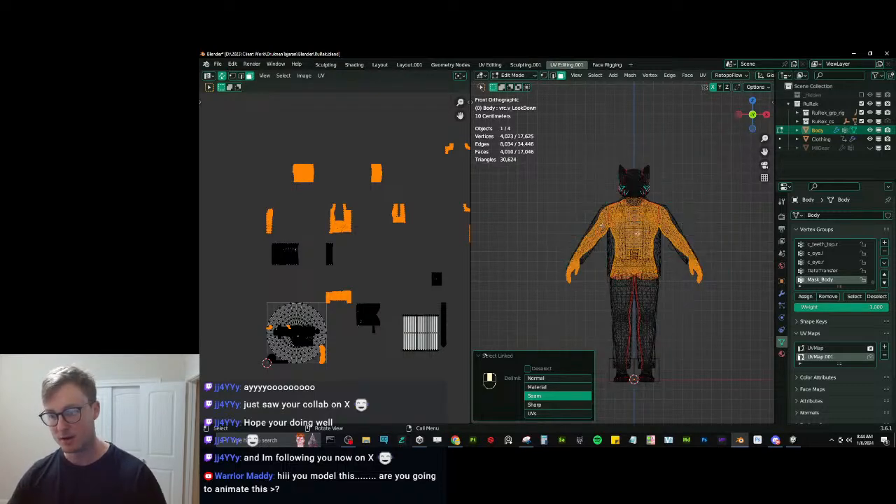
key("Tab")
key("z")
mouse_move(637, 231)
middle_mouse_down()
mouse_move(612, 251)
mouse_move(668, 242)
mouse_move(633, 274)
middle_mouse_up()
left_click(672, 256)
scroll(668, 243, "up", 3)
key("ctrl+s")
Switch to Unity and enlarge the Scene view by narrowing the Hierarchy area and lowering the Animation panel.
left_click(793, 440)
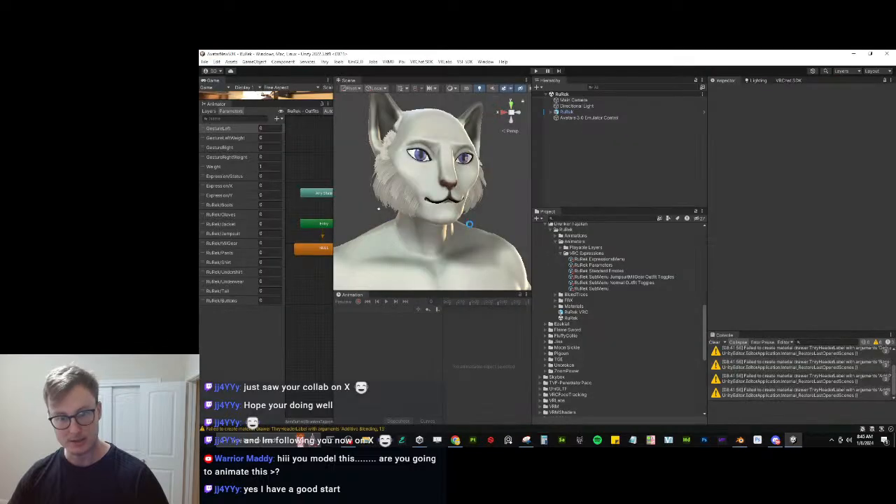
left_click_drag(532, 246, 673, 246)
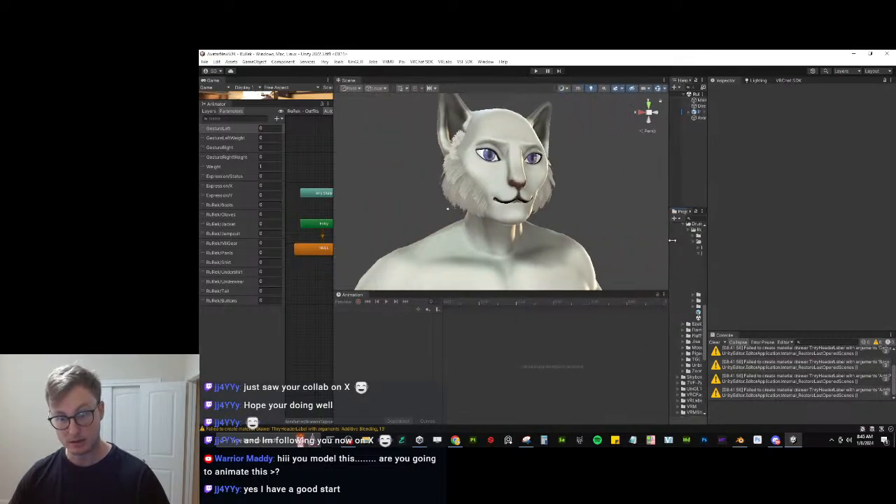
left_click_drag(470, 292, 473, 395)
Examine the avatar's face, head and shoulders up close and from several angles in the Scene view.
left_click_drag(478, 229, 562, 212, "alt")
scroll(466, 246, "up", 6)
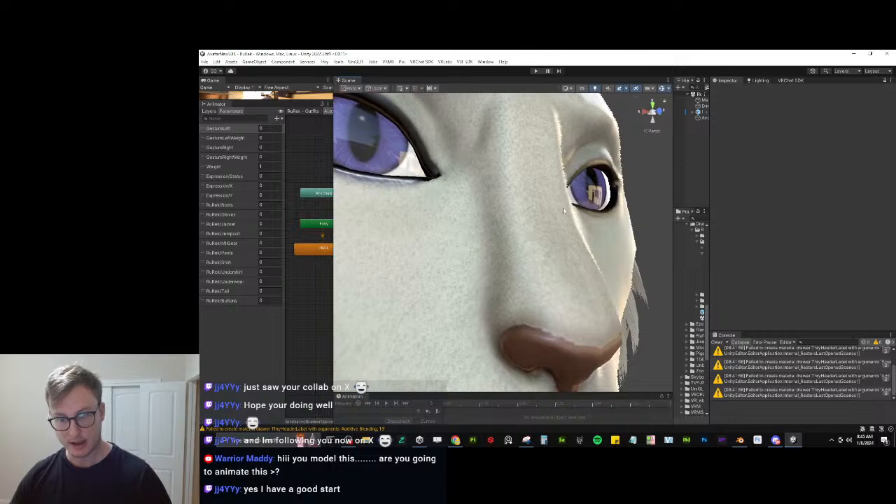
scroll(522, 203, "down", 6)
scroll(434, 256, "up", 8)
left_click_drag(432, 255, 472, 188, "alt")
scroll(472, 189, "down", 8)
left_click_drag(336, 238, 498, 196, "alt")
scroll(510, 189, "down", 2)
scroll(498, 197, "up", 5)
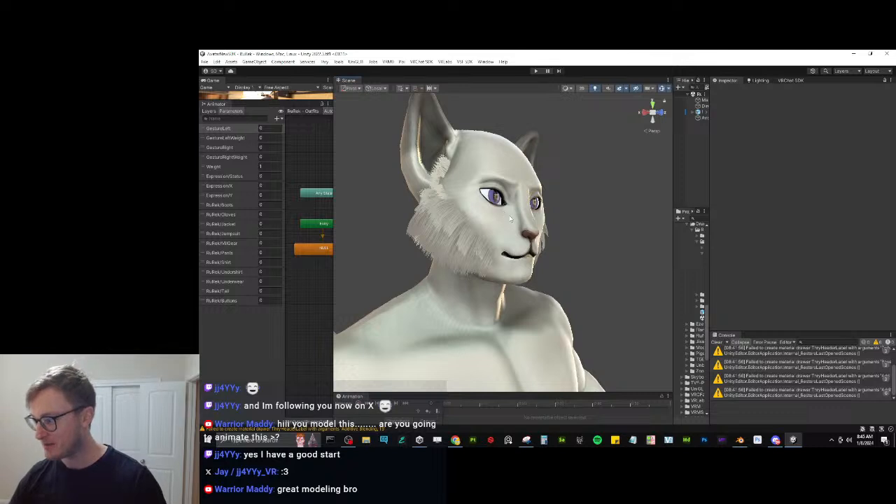
scroll(511, 231, "down", 4)
right_click_drag(567, 236, 510, 201)
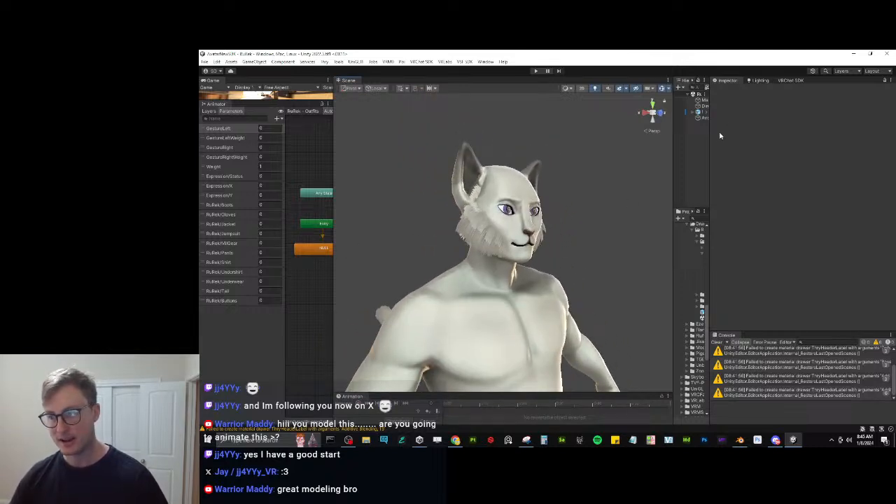
Widen the Hierarchy, expand the RuRek avatar, and examine the Body mesh's blend shapes by trying their sliders.
left_click_drag(710, 134, 780, 136)
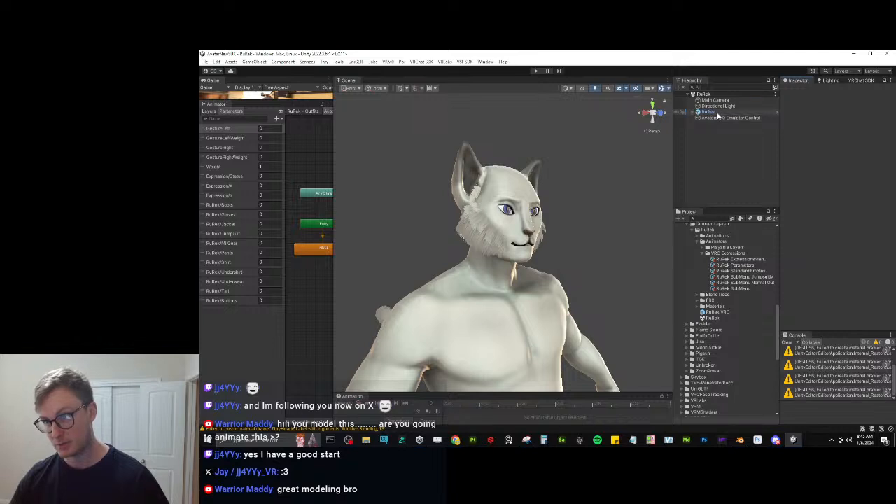
left_click(693, 112)
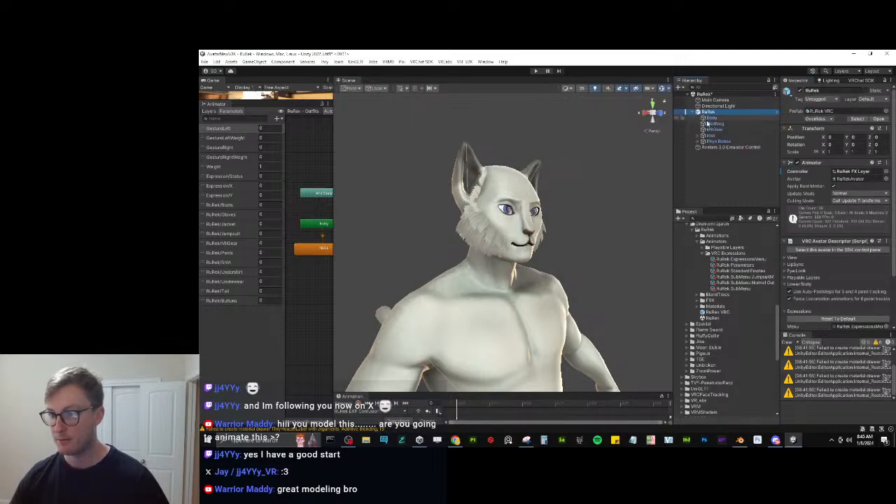
left_click(711, 118)
scroll(848, 206, "down", 2)
left_click_drag(833, 261, 893, 270)
scroll(846, 306, "down", 2)
left_click_drag(856, 225, 691, 330)
scroll(593, 261, "down", 6)
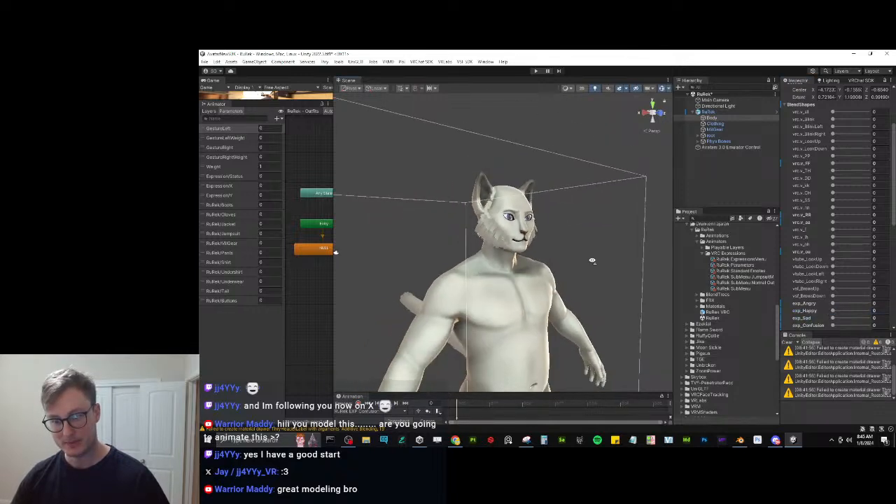
left_click(787, 342)
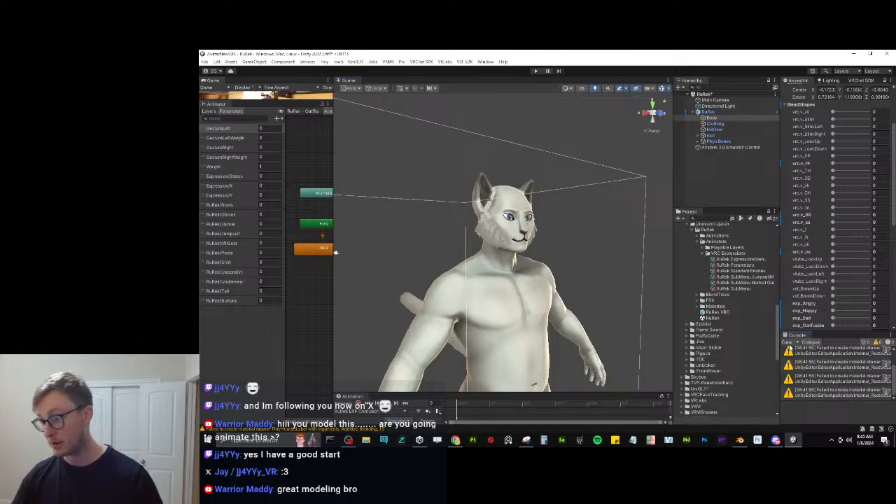
Switch to Blender, set the Clothing's Mask modifier threshold to 0.139, enable Smooth, and save the file.
left_click(739, 440)
scroll(683, 214, "up", 8)
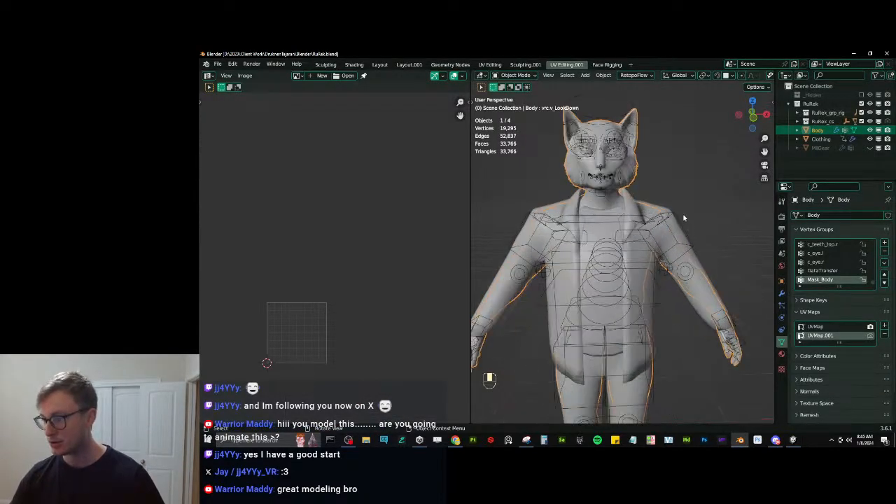
left_click(614, 209)
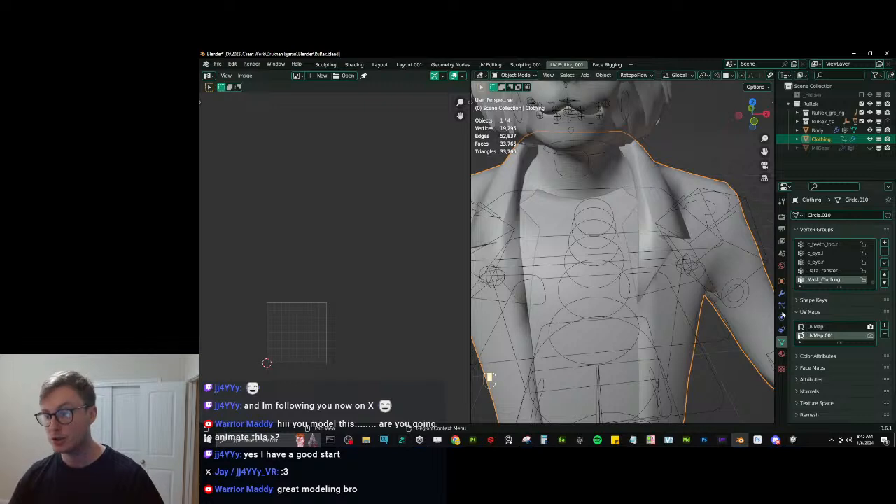
left_click(782, 293)
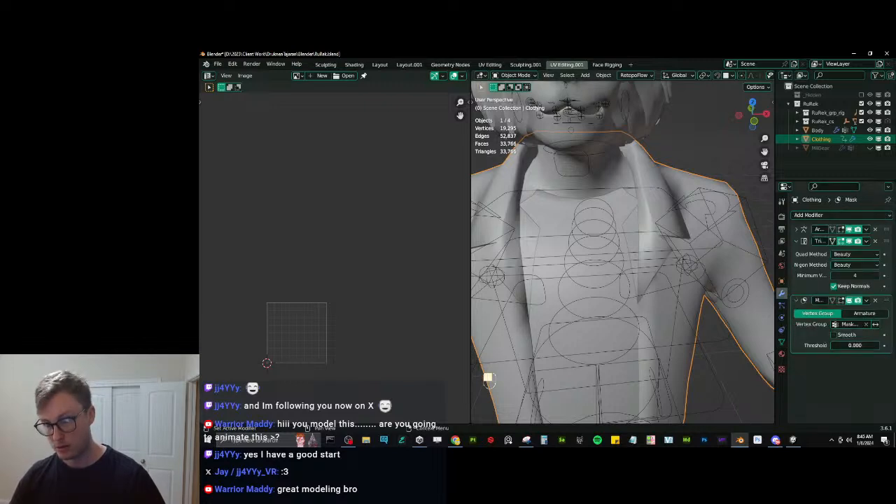
left_click_drag(874, 345, 837, 345)
left_click(834, 335)
scroll(401, 263, "down", 1)
scroll(605, 280, "down", 5)
middle_click_drag(605, 298, 633, 288)
key("ctrl+s")
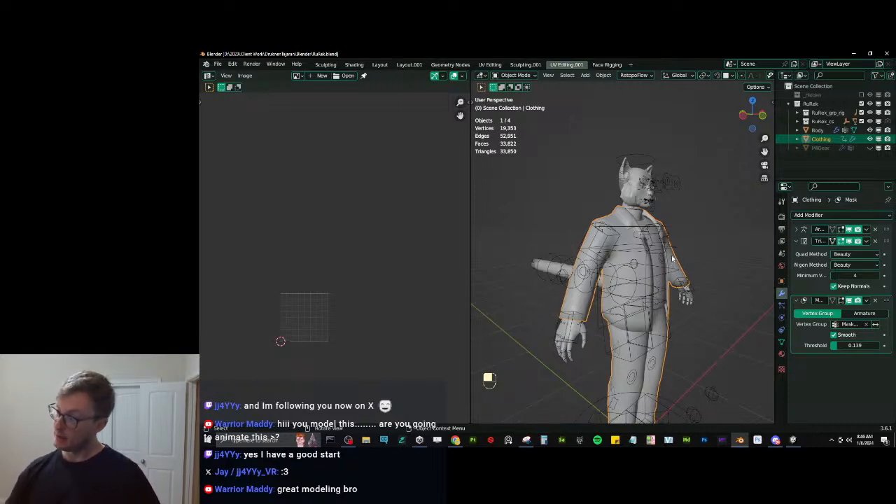
middle_click_drag(684, 254, 633, 234)
key("ctrl+s")
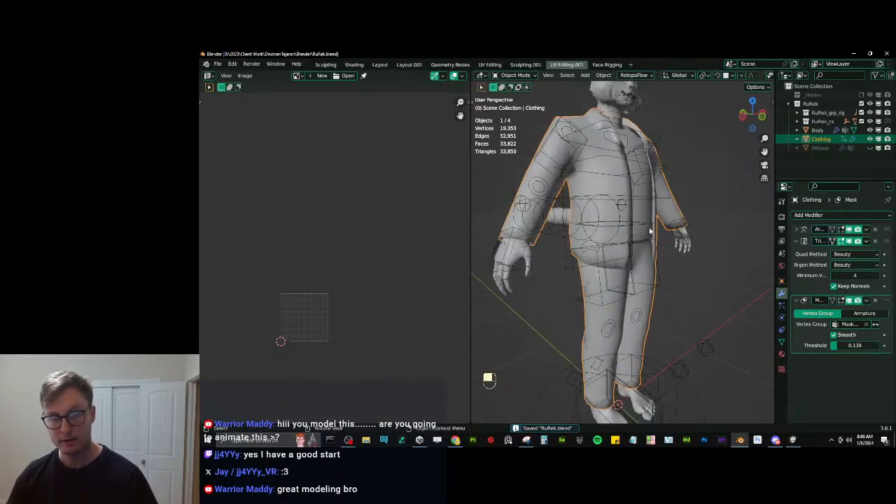
Put the Body mesh in Edit Mode with nothing selected, and show it in wireframe from the front.
scroll(356, 241, "up", 4)
scroll(356, 242, "up", 4)
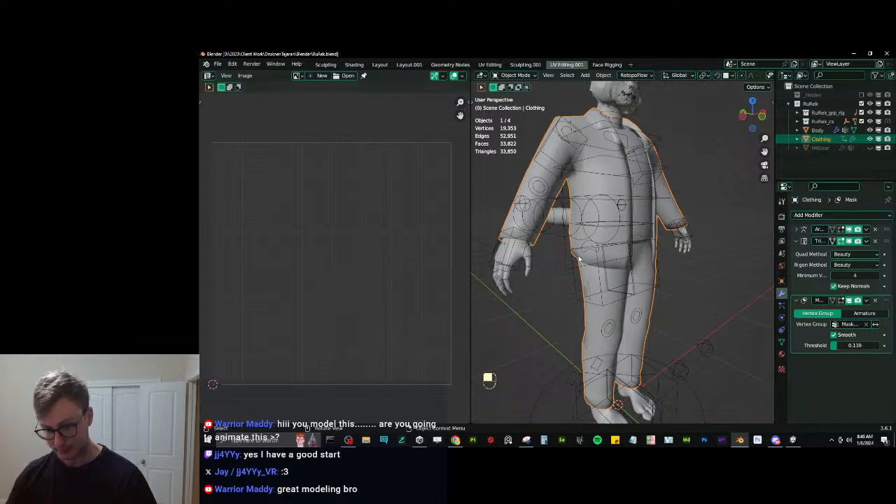
left_click(657, 293)
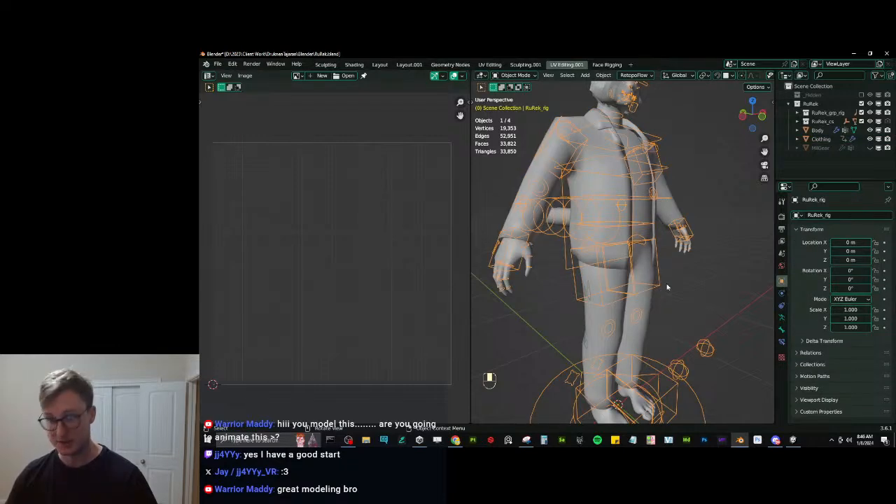
middle_click_drag(656, 313, 634, 373)
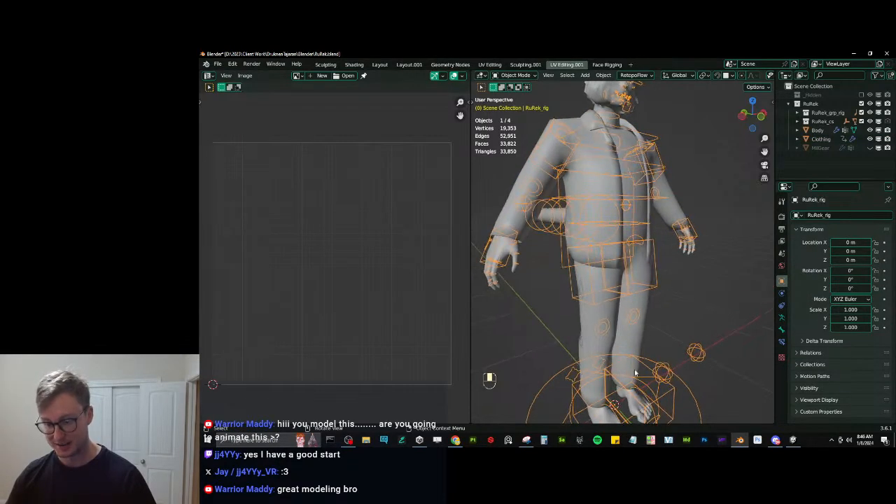
left_click(600, 415)
key("Tab")
key("alt+a")
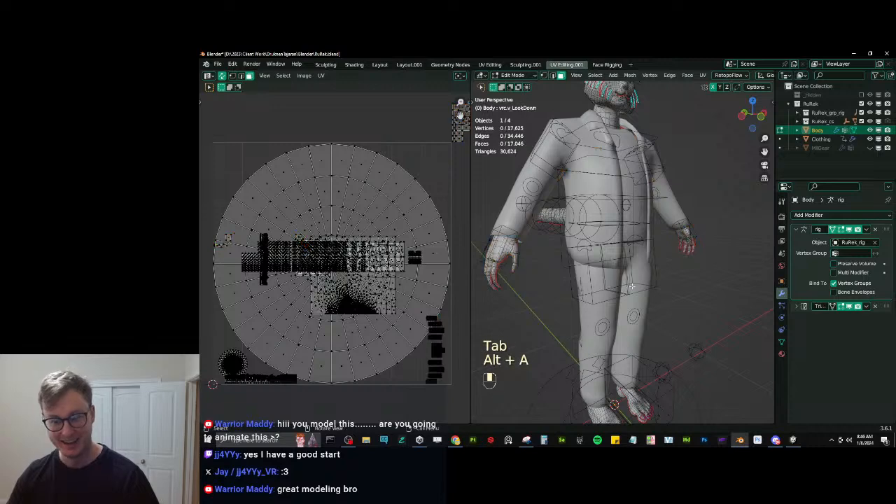
scroll(640, 273, "down", 4)
scroll(370, 208, "down", 5)
middle_click_drag(370, 208, 348, 253, "shift")
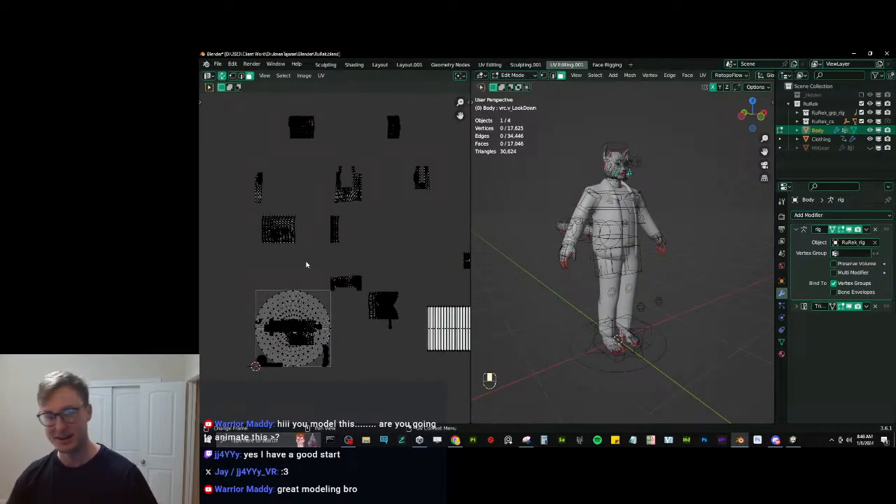
key("KP_1")
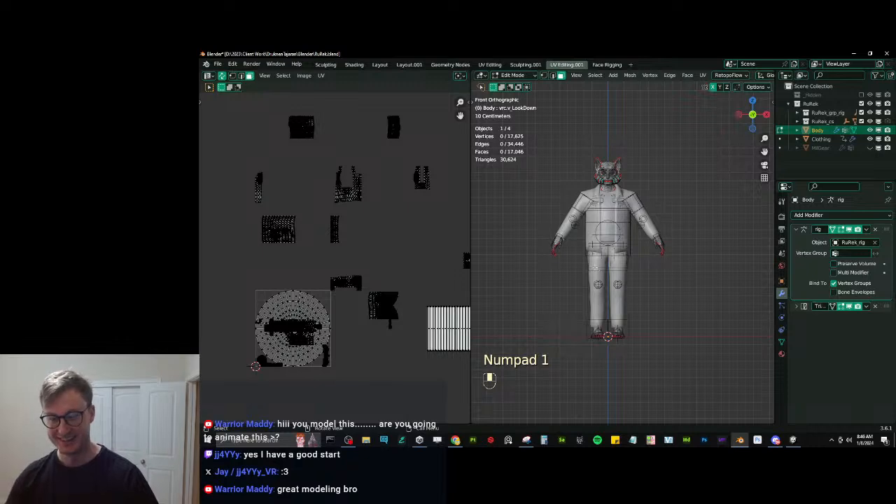
key("z")
scroll(577, 267, "up", 5)
Try selecting the Body's seam-bounded legs, torso and arms as well as the whole mesh, and clear the selection.
key("l")
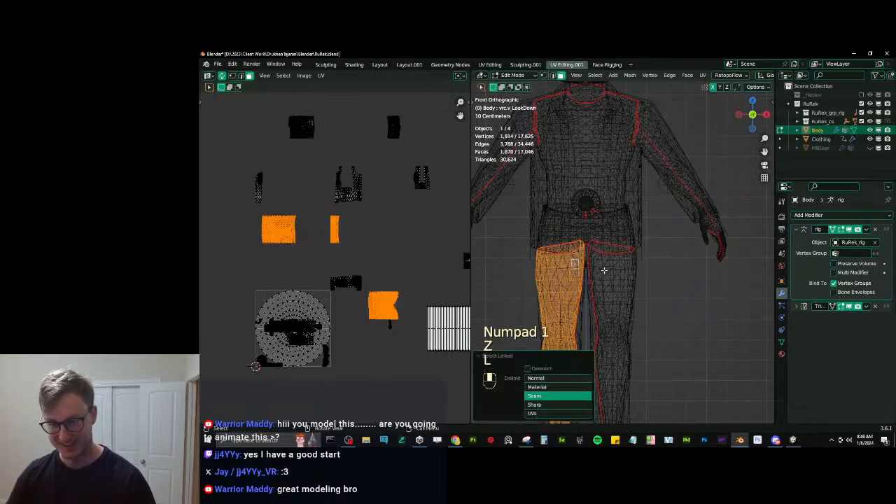
key("l")
key("l")
scroll(556, 159, "down", 1)
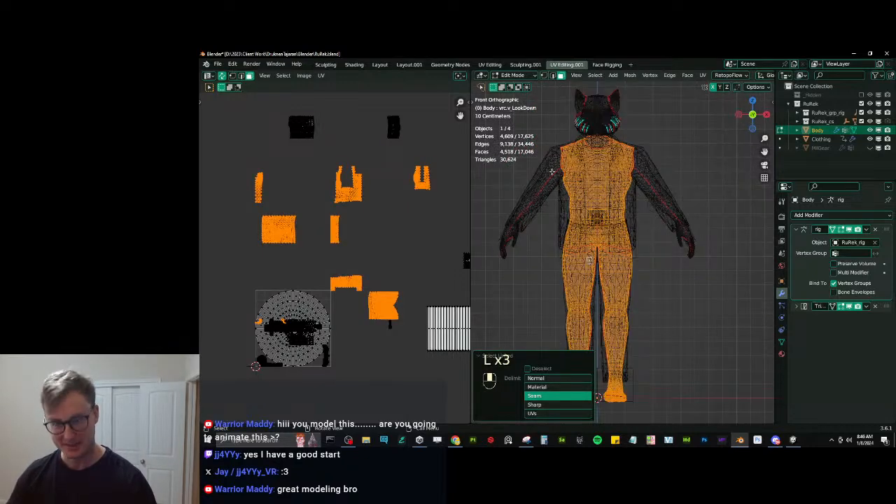
key("l")
key("l")
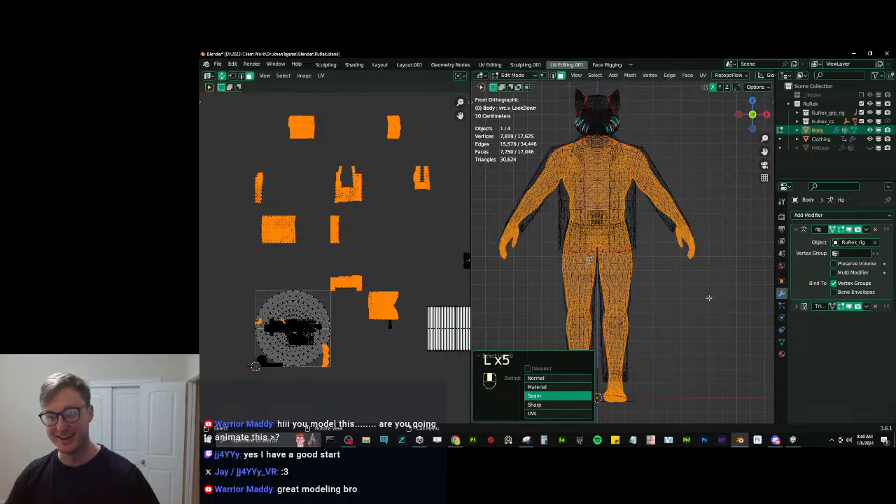
middle_click_drag(601, 138, 625, 174, "shift")
key("a")
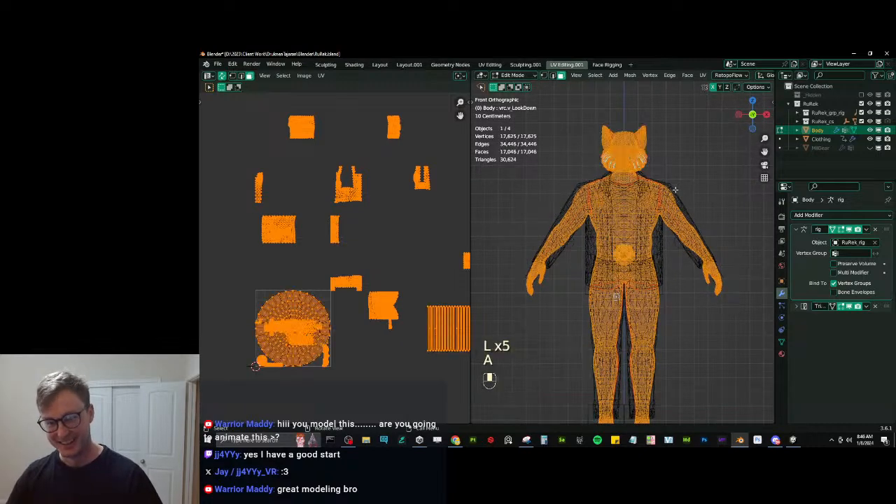
middle_click_drag(559, 297, 588, 294, "shift")
scroll(588, 294, "up", 4)
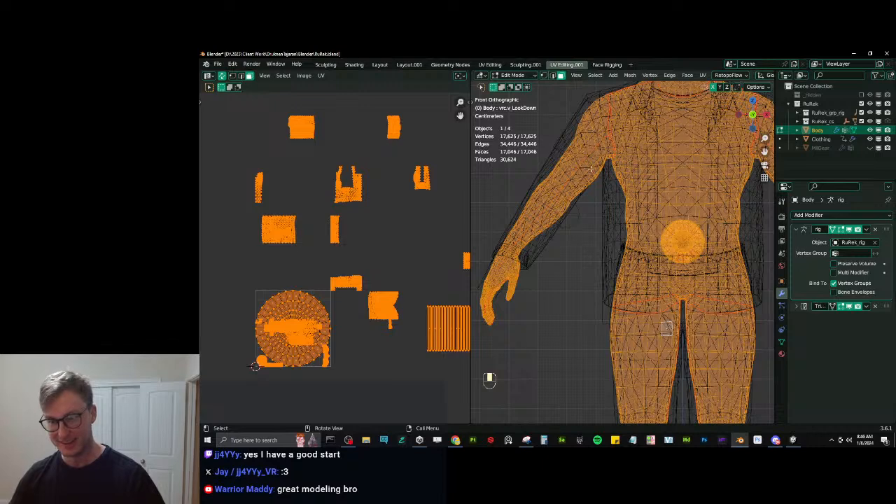
key("alt+a")
Try selecting one of the Body's arms and a neighbouring region up to their seams, and undo both selections.
key("l")
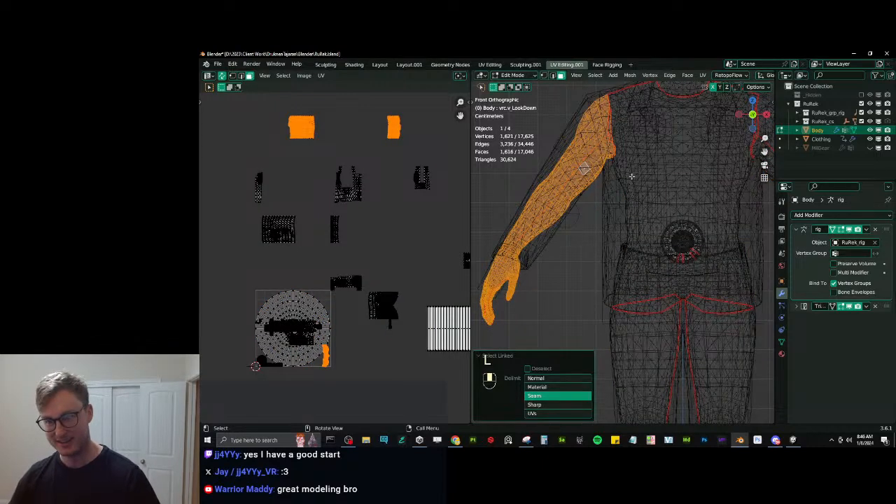
key("l")
scroll(693, 190, "down", 2)
key("ctrl+z")
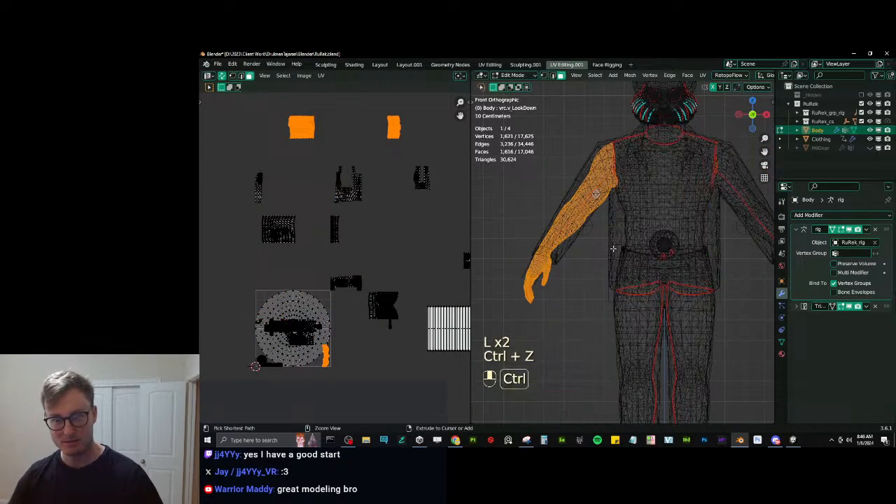
key("ctrl+z")
Select the UV islands covering the Body's arms, torso and legs.
scroll(280, 147, "down", 2)
key("b")
left_click_drag(267, 143, 370, 261)
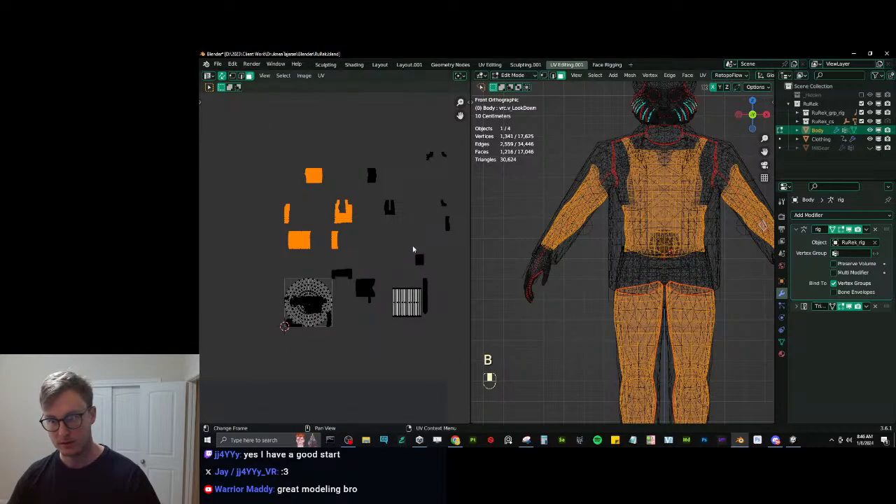
Try removing the two leg UV islands from the Body selection, and restore both.
scroll(337, 265, "up", 2)
key("b")
left_click_drag(236, 200, 304, 265, "shift")
key("b")
left_click_drag(319, 197, 364, 261, "shift")
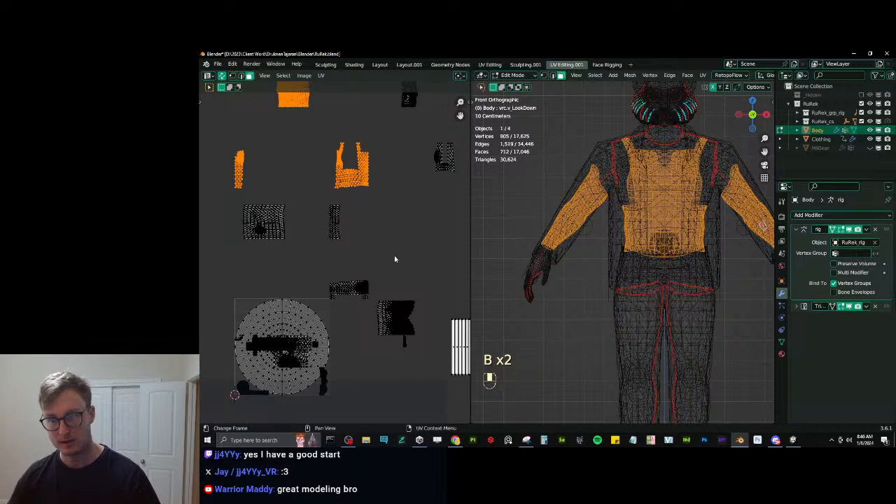
key("ctrl+z")
key("b")
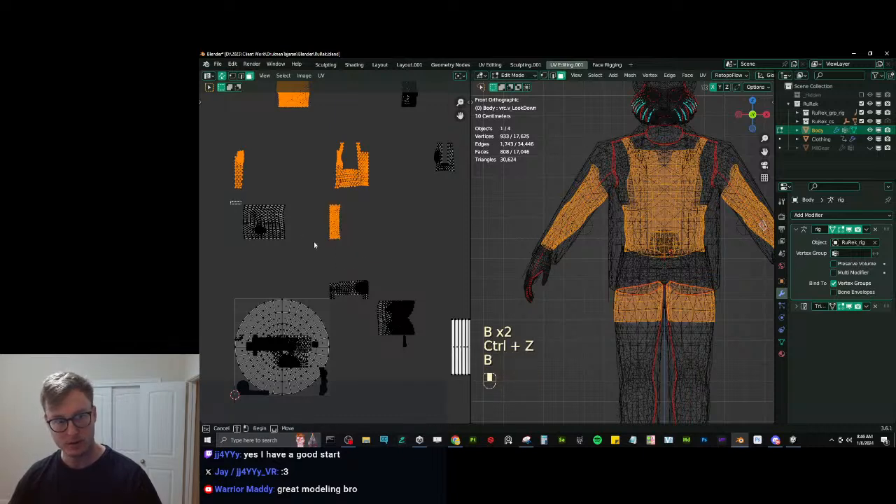
left_click_drag(231, 200, 319, 253)
Add the U-shaped UV island covering the sides and upper part of the Body's torso to the selection.
middle_click_drag(440, 154, 318, 228, "shift")
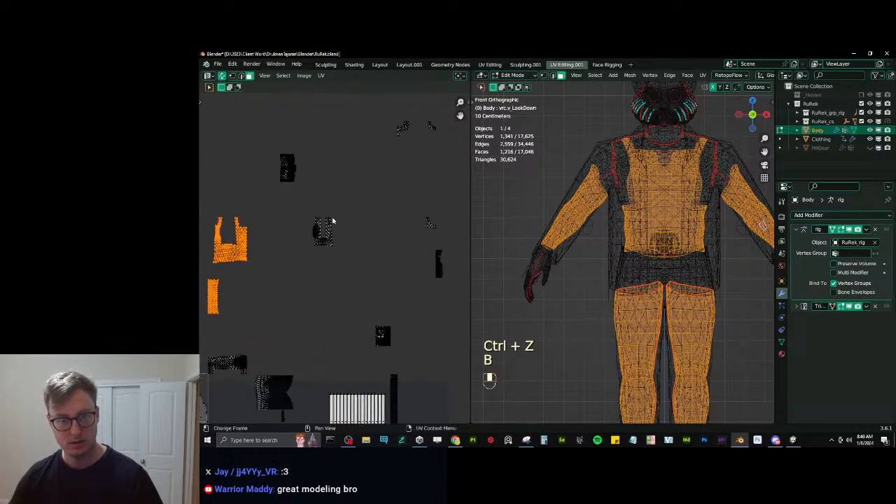
key("b")
left_click_drag(304, 208, 370, 262)
Try adding the wrist and palm UV island to the Body selection, and undo it.
key("b")
left_click_drag(272, 147, 340, 202)
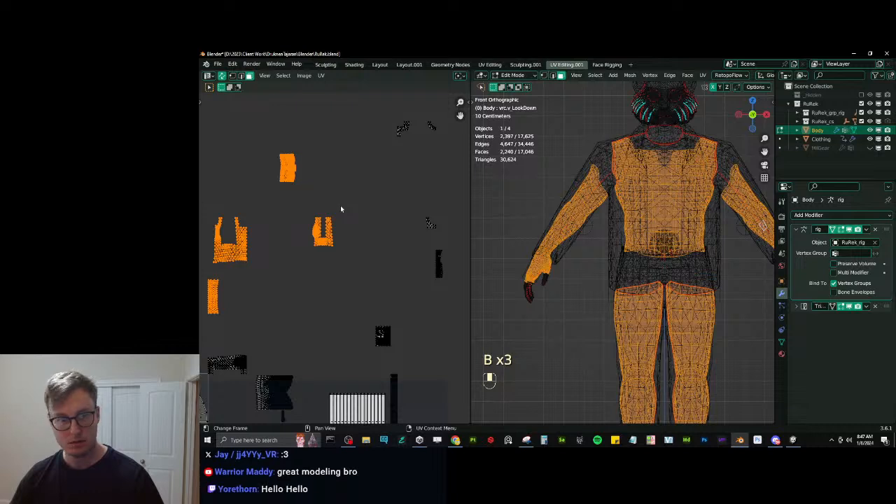
key("ctrl+z")
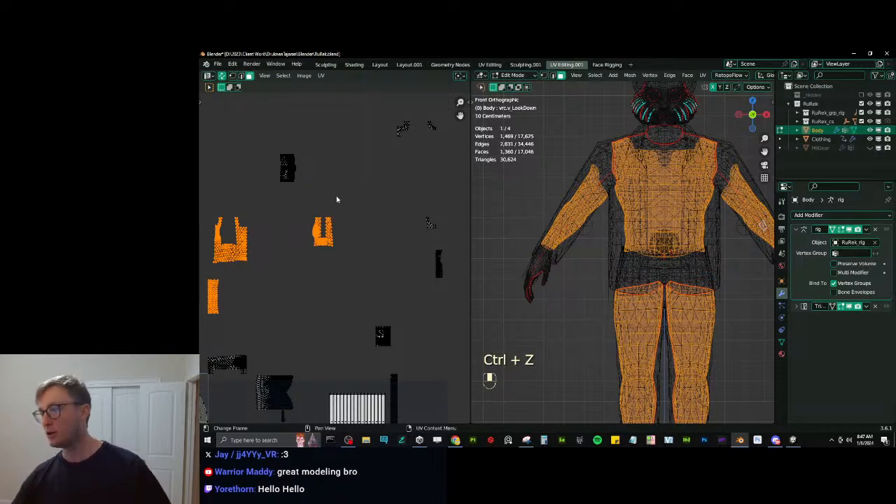
Add the Body's shoulder UV island to the selection.
middle_click_drag(364, 167, 352, 202, "shift")
key("b")
left_click_drag(361, 204, 423, 249)
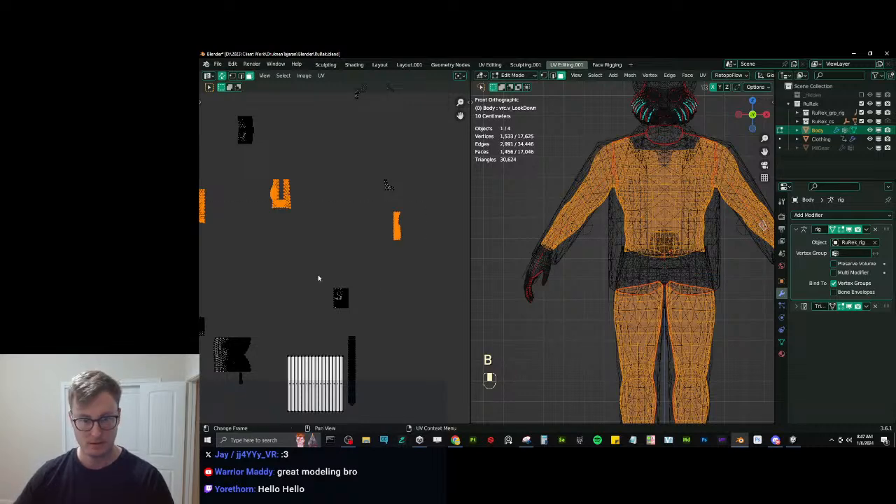
Try adding the small square UV island near the shoulder island to the selection, and undo it.
key("b")
left_click_drag(319, 281, 354, 308)
key("ctrl+z")
Add the Body's pelvis UV island, just above the main UV tile, to the selection.
middle_click_drag(303, 314, 377, 244, "shift")
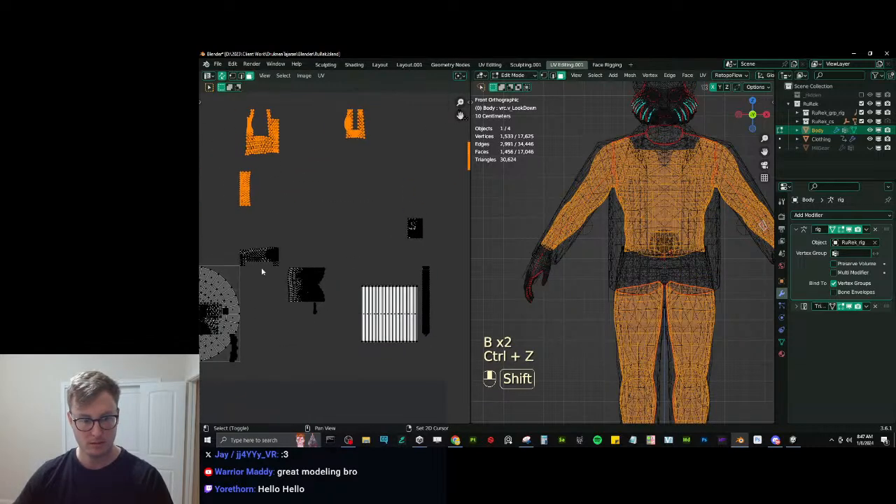
scroll(377, 246, "up", 5)
key("b")
left_click_drag(270, 165, 396, 243)
scroll(679, 260, "down", 3)
middle_click_drag(680, 260, 663, 187, "shift")
scroll(638, 301, "up", 4)
middle_click_drag(635, 300, 637, 253, "shift")
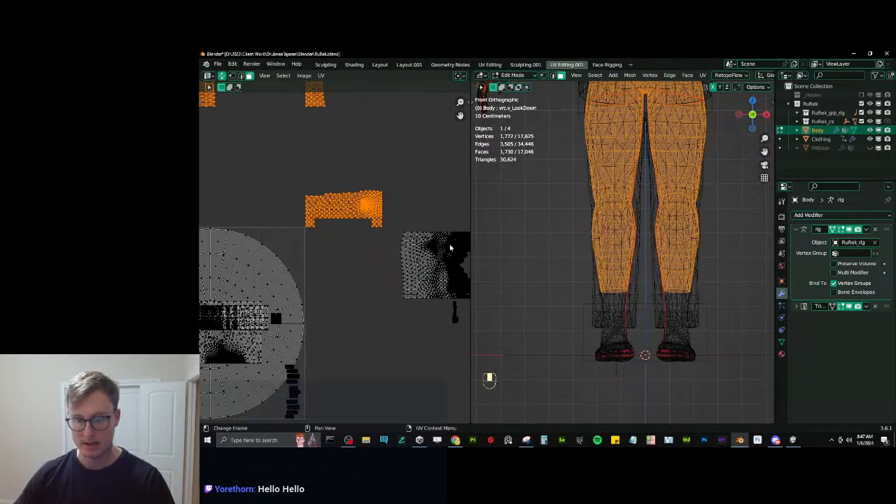
Add the UV island of the Body's ankles and feet and the small island below it to the selection.
middle_click_drag(424, 297, 353, 266, "shift")
key("b")
left_click_drag(306, 166, 433, 274)
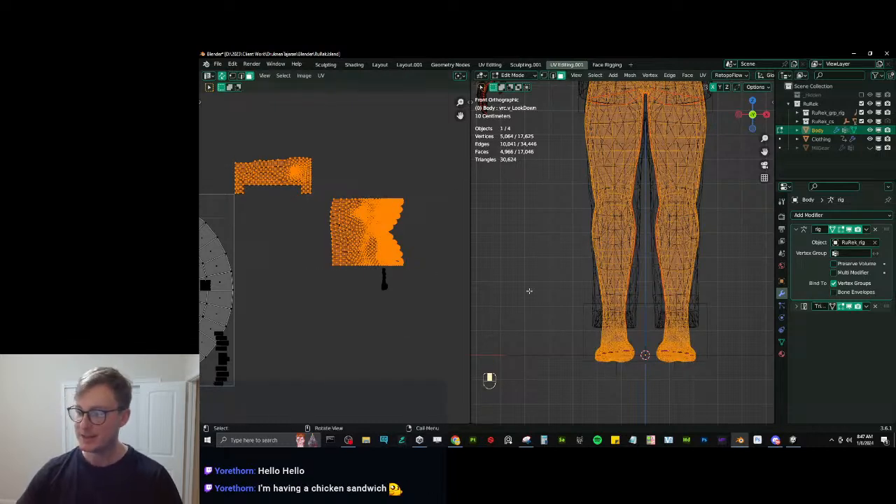
key("b")
left_click_drag(348, 260, 404, 314)
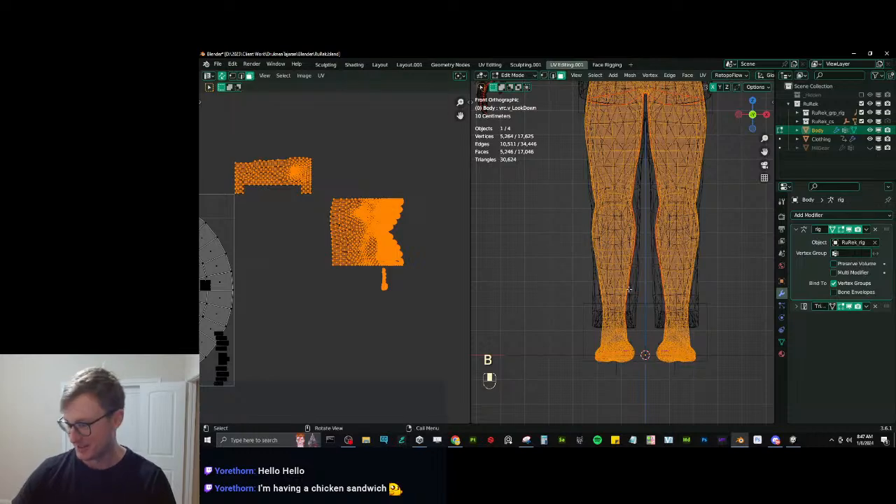
Try adding faces at the centre of the Body's upper chest to the selection directly on the model, and undo it.
scroll(628, 238, "down", 5)
middle_click_drag(628, 239, 625, 288, "shift")
scroll(625, 288, "up", 3)
middle_click_drag(724, 238, 624, 272, "shift")
scroll(656, 233, "up", 2)
scroll(626, 272, "up", 4)
key("b")
left_click_drag(603, 221, 645, 253)
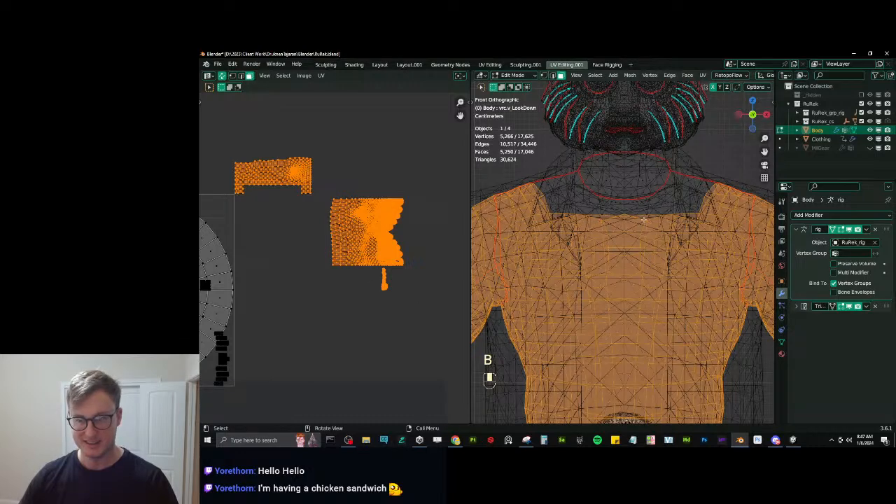
key("z")
key("ctrl+z")
key("z")
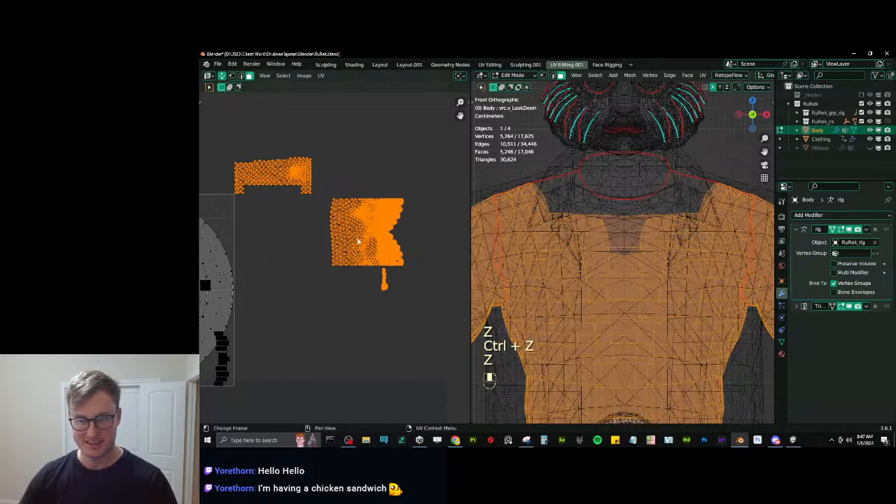
Add the larger neckline UV island to the selection and compare the Body in solid and wireframe shading.
scroll(394, 240, "down", 6)
scroll(370, 175, "up", 3)
key("b")
left_click_drag(372, 112, 424, 156)
key("z")
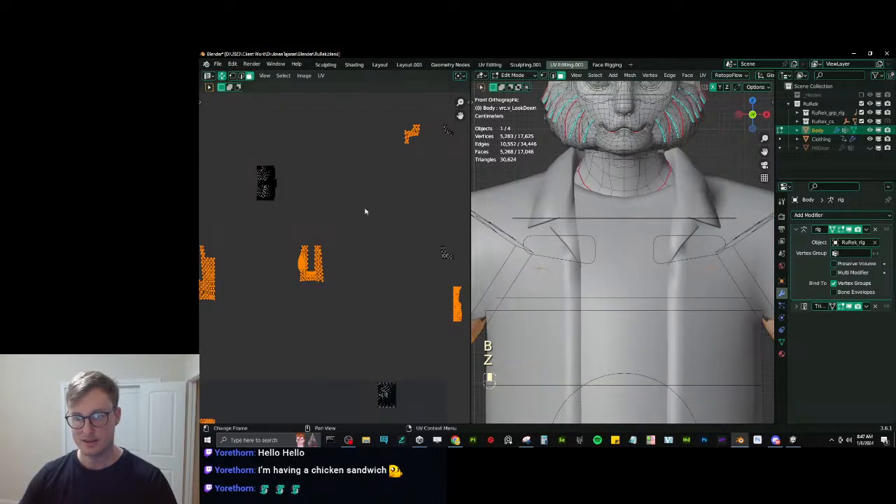
key("z")
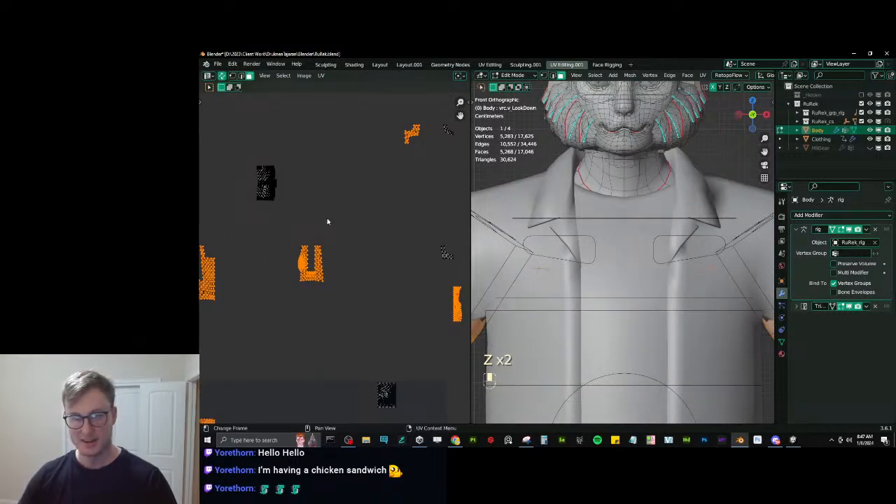
key("z")
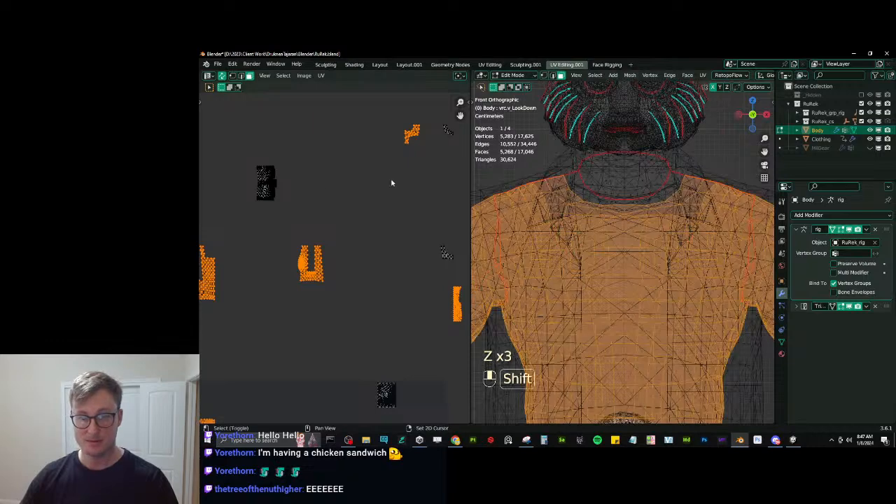
Add the two remaining small neckline UV islands to the Body selection.
middle_click_drag(380, 182, 313, 217)
key("b")
left_click_drag(340, 140, 392, 193)
key("b")
left_click_drag(360, 256, 389, 296)
Invert the Body selection, assign it to the Mask_Body vertex group, and return to Object Mode in solid shading.
key("z")
middle_click_drag(616, 280, 632, 239)
scroll(655, 256, "down", 10)
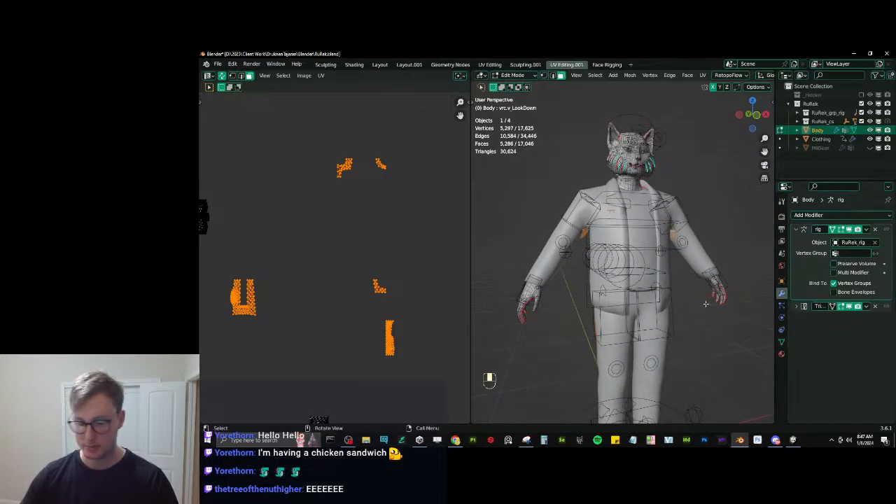
key("ctrl+i")
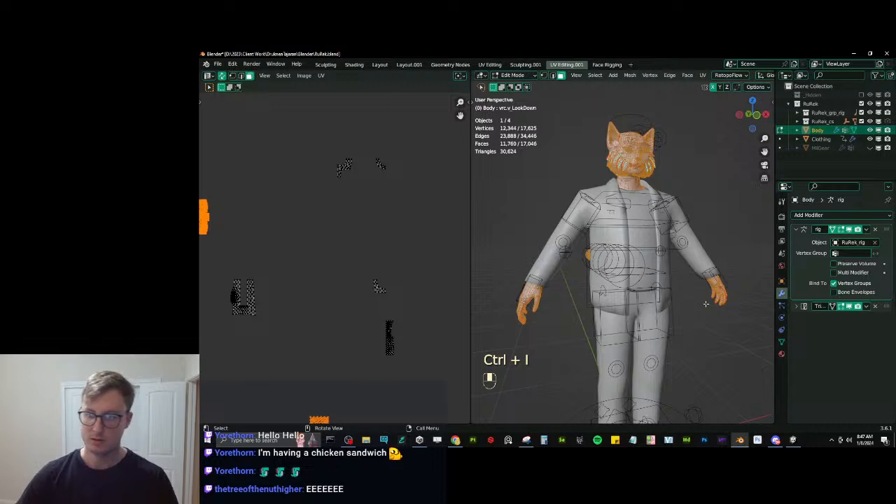
key("z")
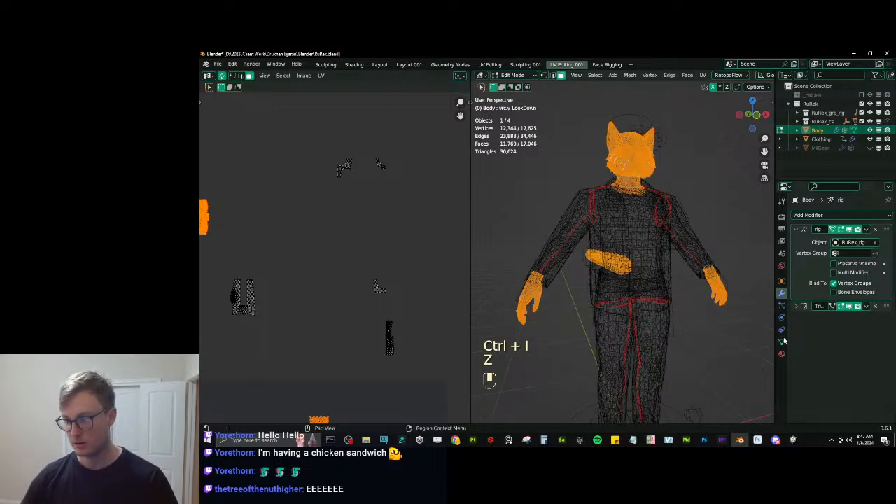
left_click(782, 342)
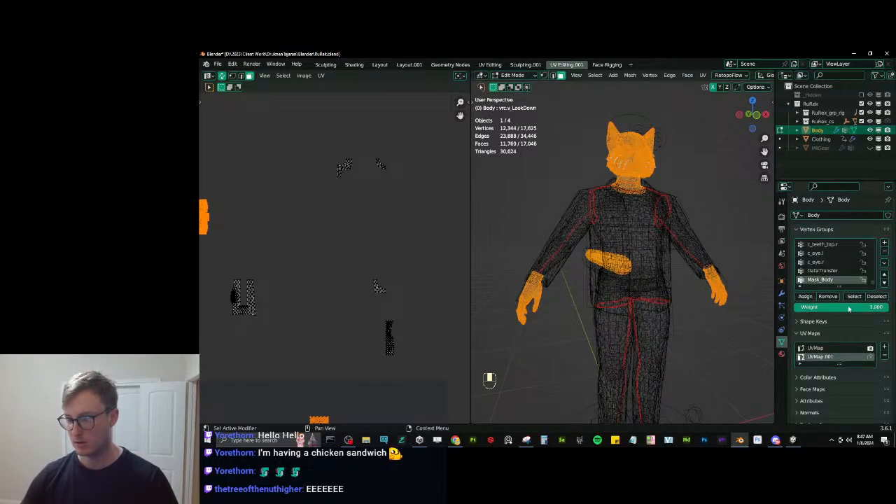
key("Tab")
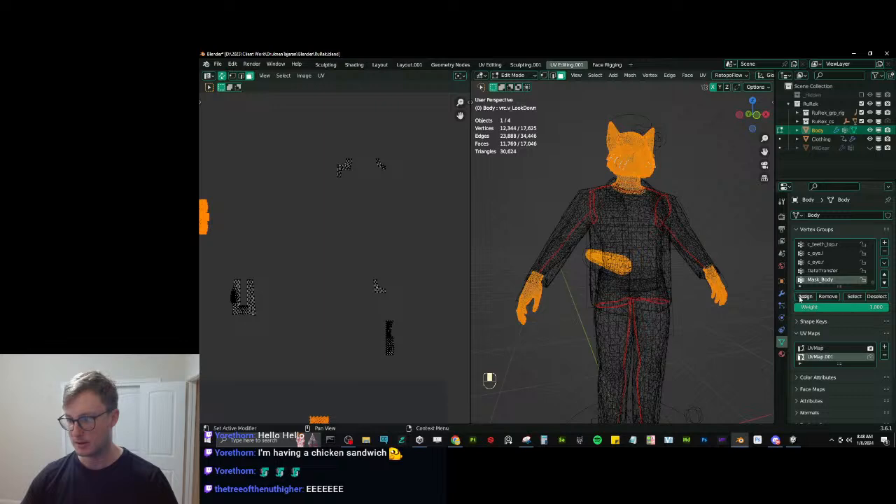
key("z")
left_click(746, 288)
scroll(746, 288, "up", 4)
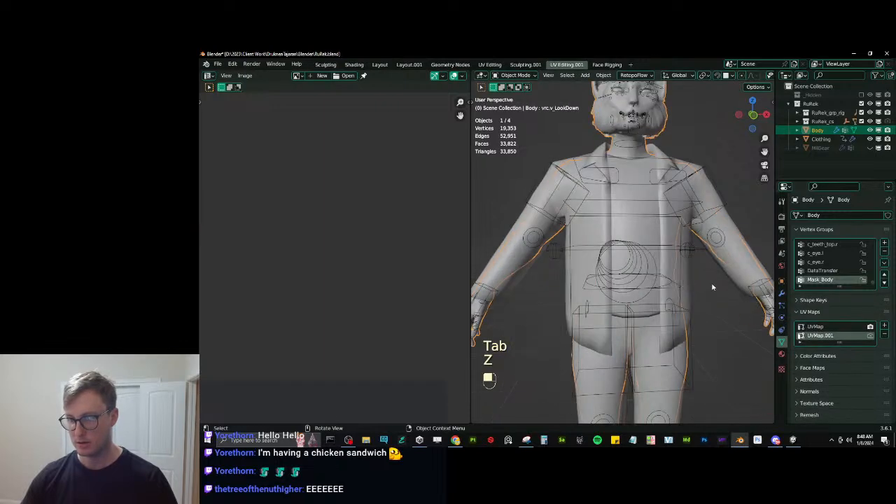
Add a Mask modifier to the Body using the Mask_Body vertex group.
left_click(781, 292)
left_click(837, 216)
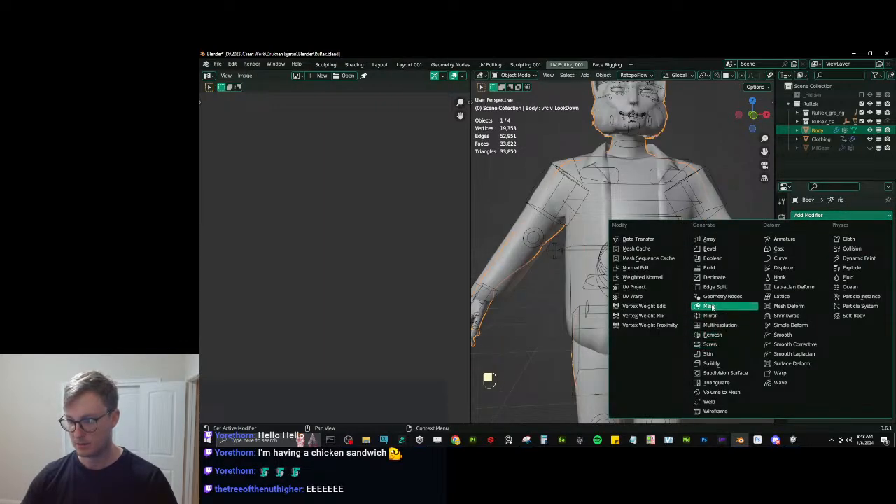
left_click(714, 310)
left_click(855, 341)
type("mask")
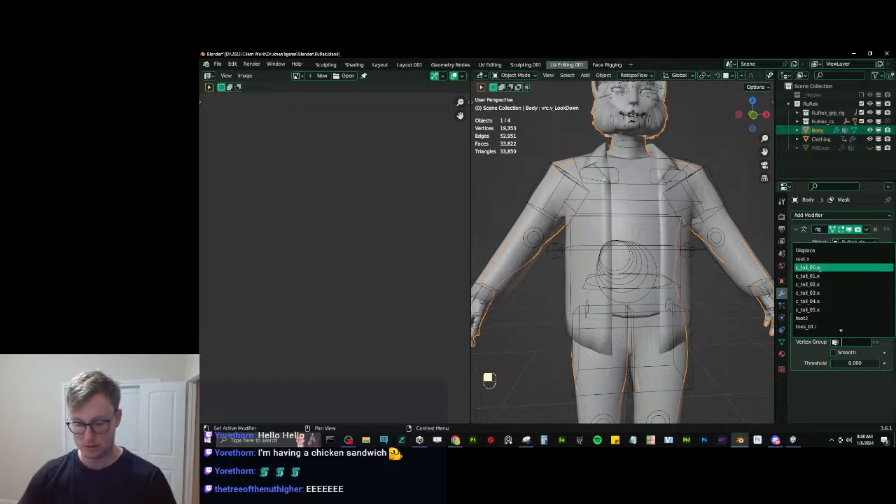
key("Return")
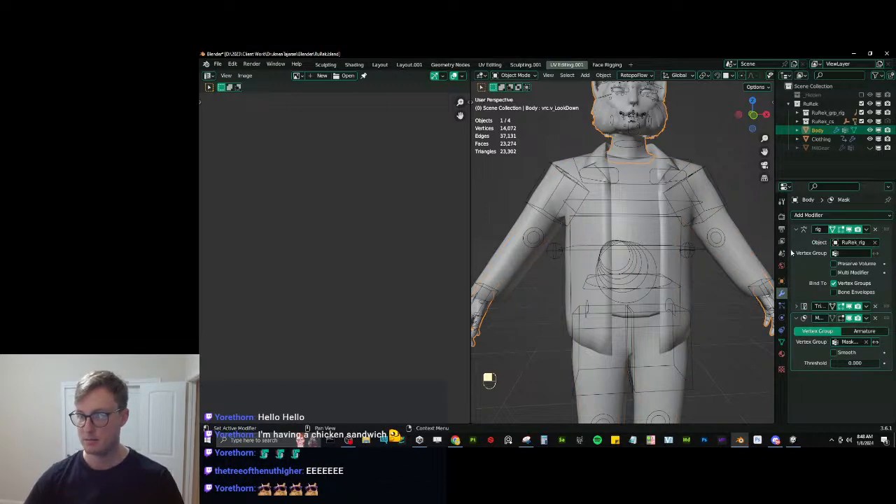
Deselect the Body, view the whole avatar, and save the file.
scroll(656, 257, "down", 5)
left_click(670, 305)
middle_click_drag(670, 303, 656, 253, "shift")
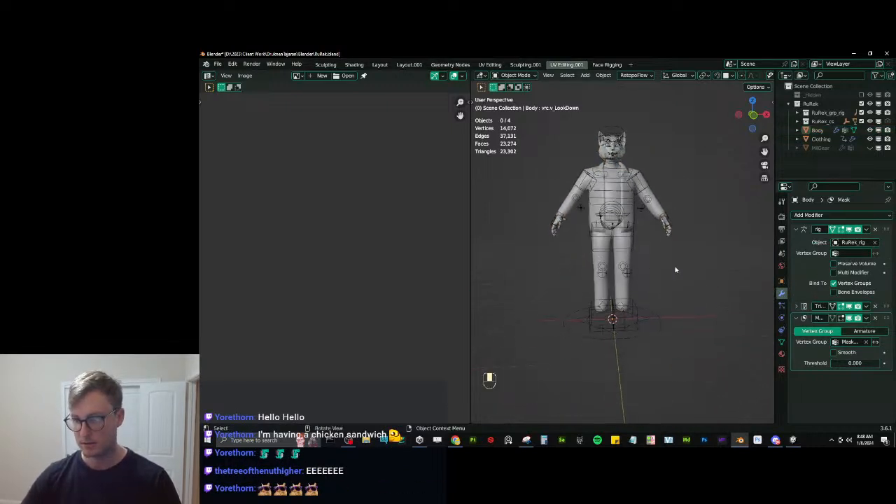
key("ctrl+s")
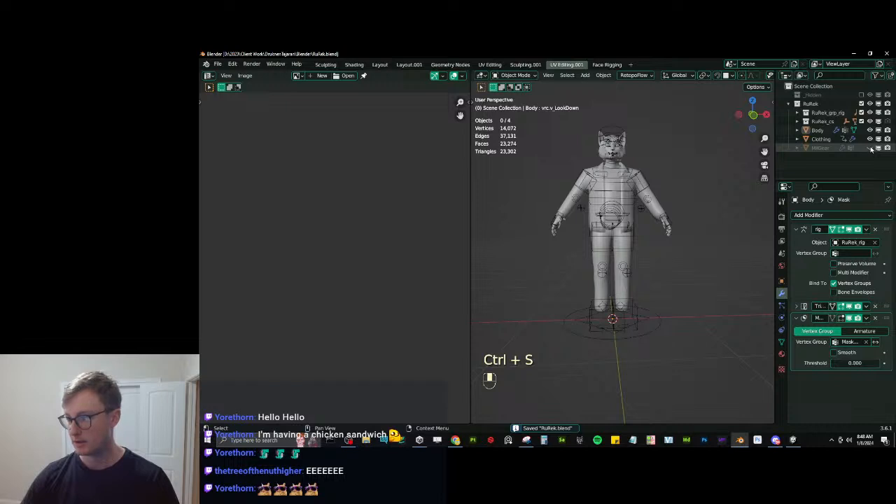
Unhide the MilGear object and add a Mask modifier to it.
left_click(869, 148)
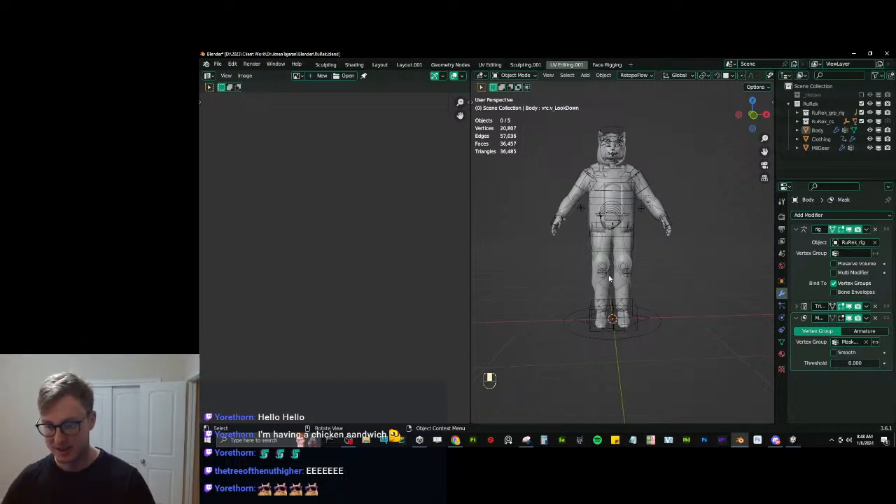
left_click(819, 148)
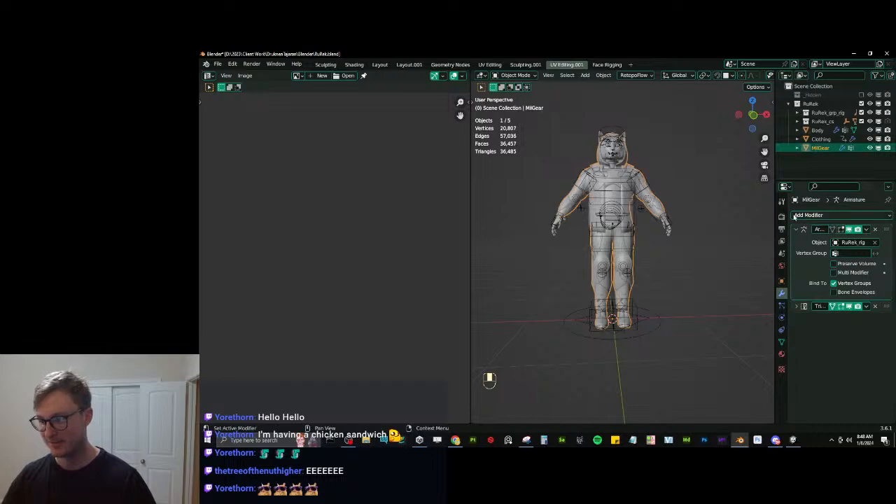
left_click(809, 215)
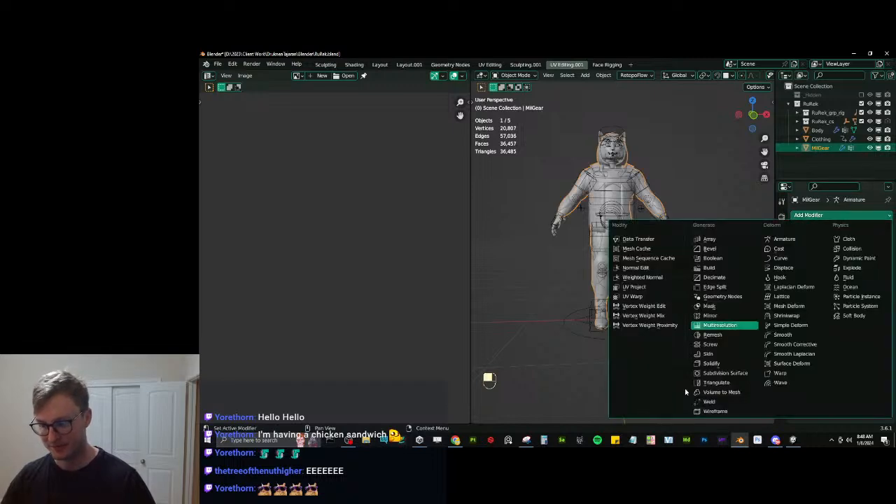
left_click(709, 306)
Put MilGear in Edit Mode and select its whole mesh so all its UV islands are displayed.
key("Tab")
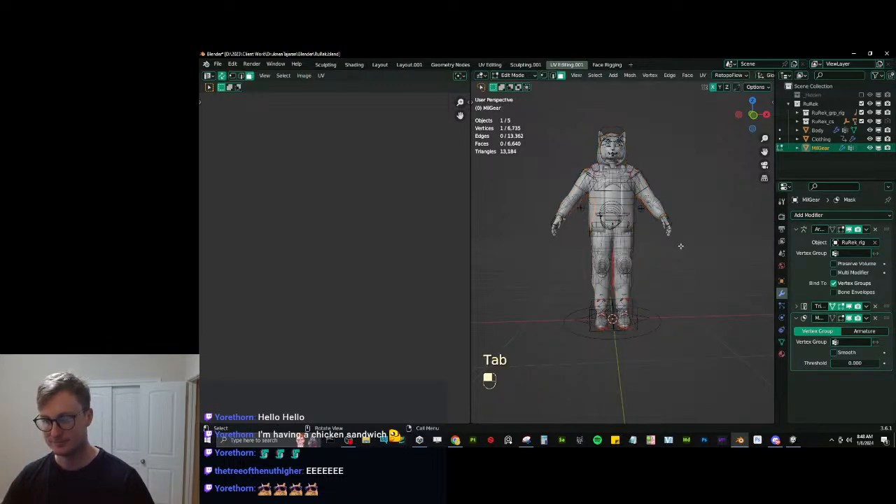
scroll(681, 255, "up", 3)
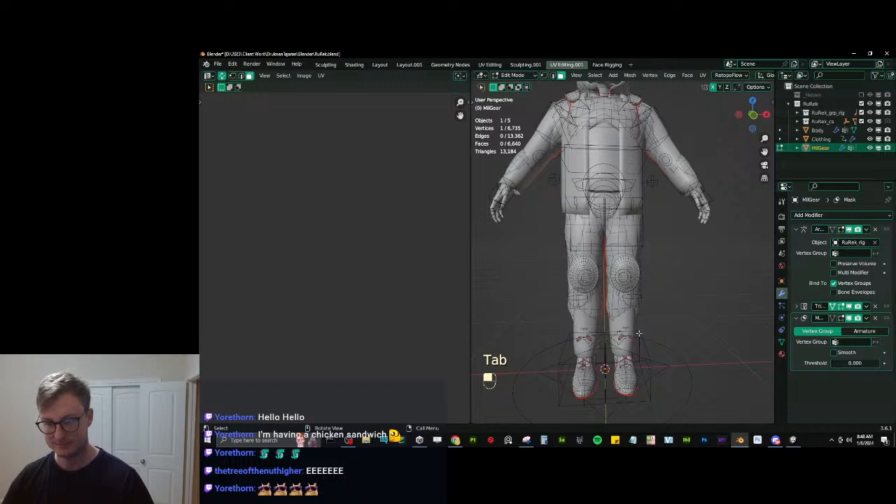
middle_click_drag(590, 373, 602, 318, "shift")
key("a")
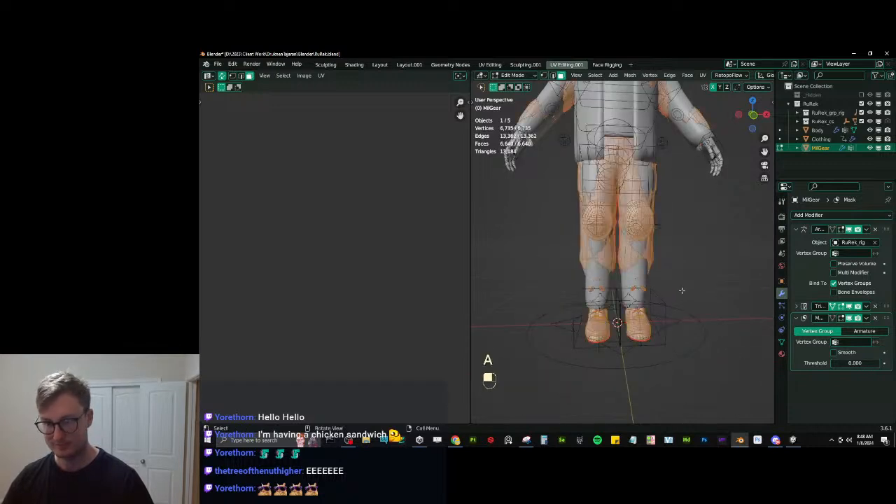
middle_click_drag(286, 287, 324, 226, "shift")
scroll(329, 255, "up", 5)
scroll(394, 214, "up", 1)
middle_click_drag(393, 214, 344, 224)
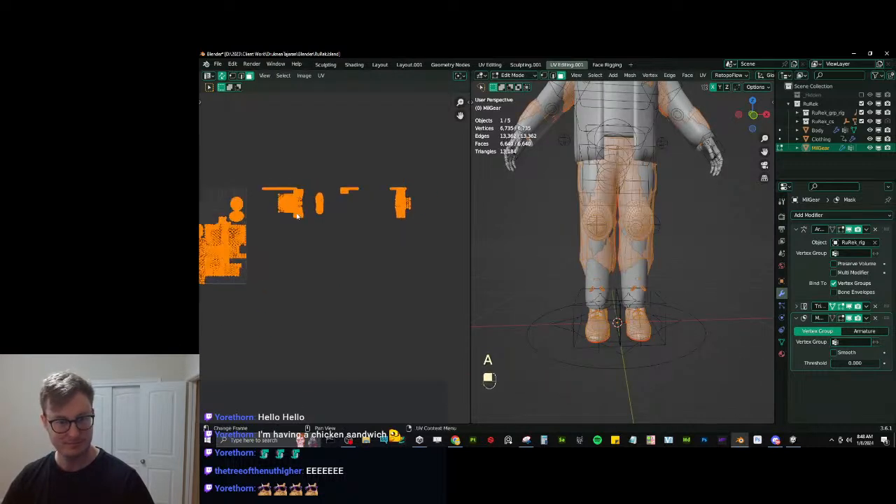
Select only MilGear's boots by their UV islands outside the main UV tile.
left_click(277, 186)
key("b")
left_click_drag(255, 163, 445, 267)
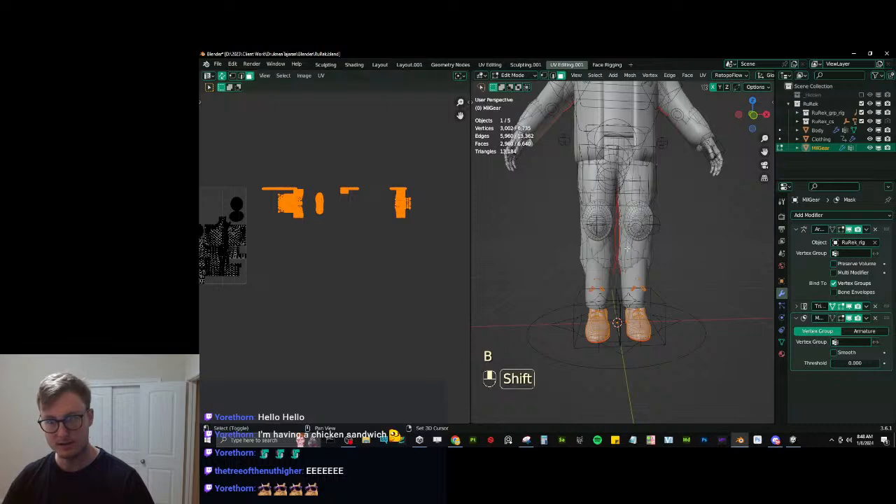
Rename MilGear's vertex group "Group" as Mask_Boot and assign the selected boot geometry to it.
key("ctrl+i")
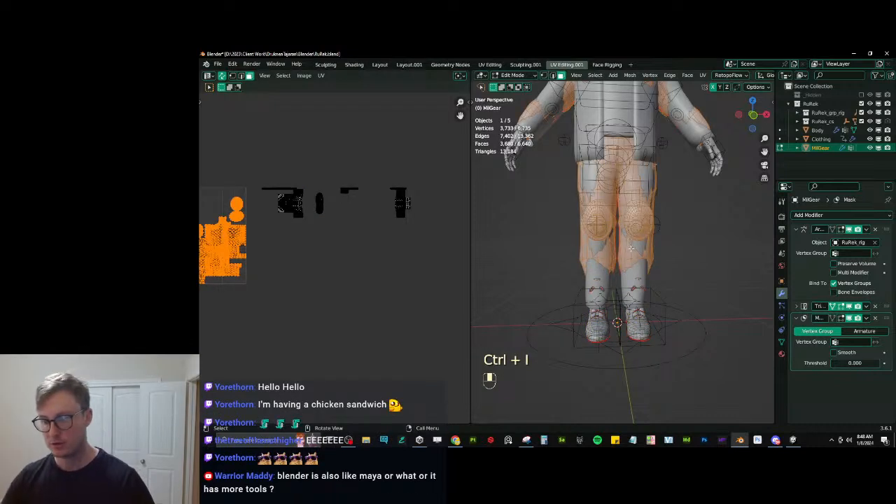
key("ctrl+z")
left_click(782, 342)
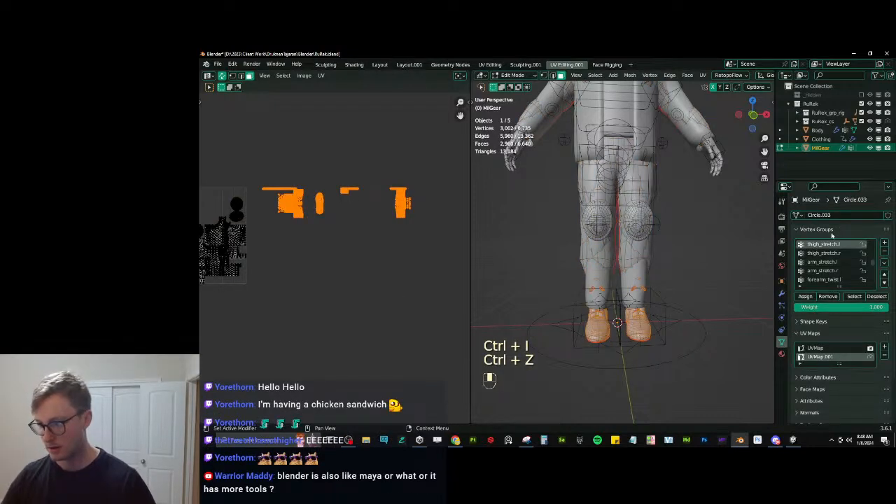
scroll(834, 266, "down", 10)
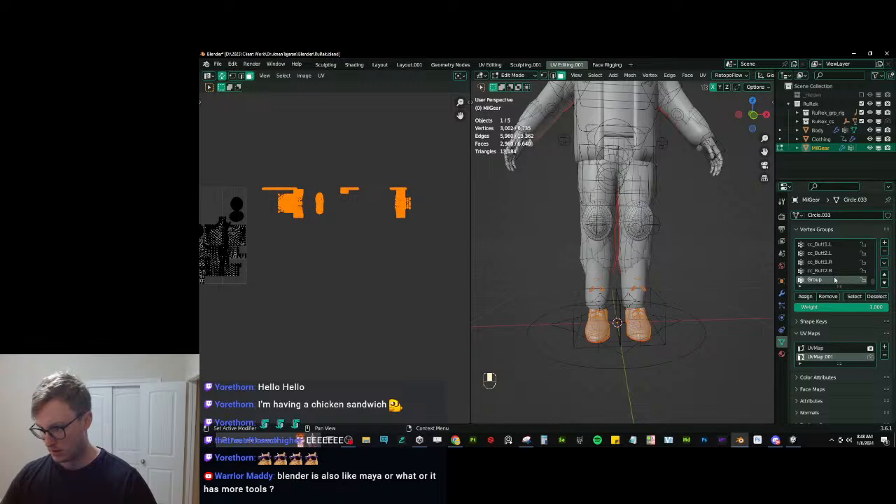
double_click(834, 280)
type("Mask")
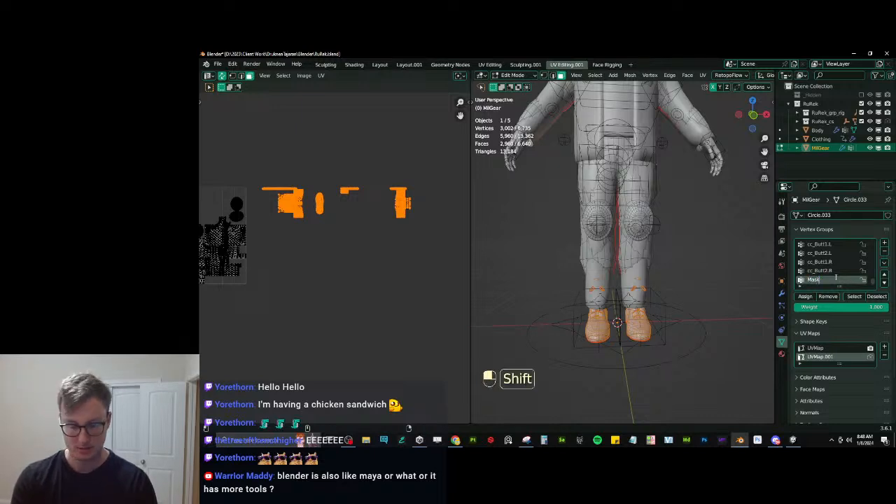
type("_B")
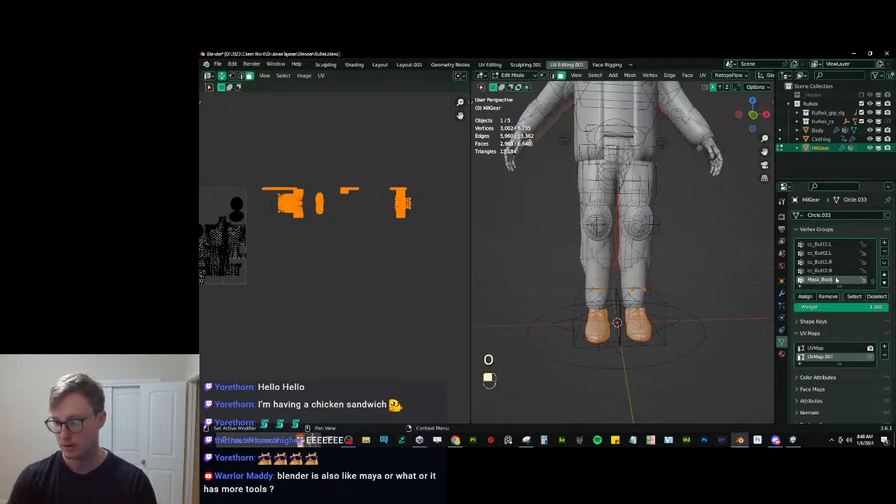
type("oot")
left_click(805, 296)
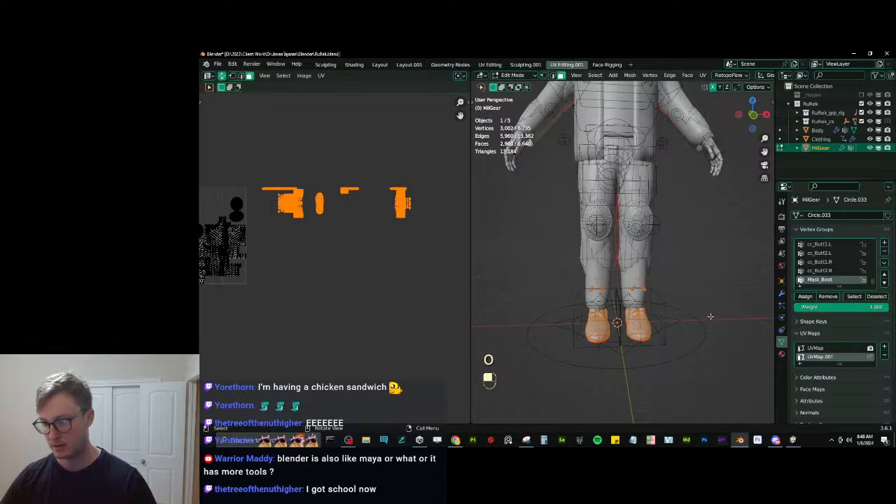
Return to Object Mode and set the Mask modifier's vertex group on MilGear to Mask_Boot.
key("Tab")
left_click(781, 294)
left_click(843, 341)
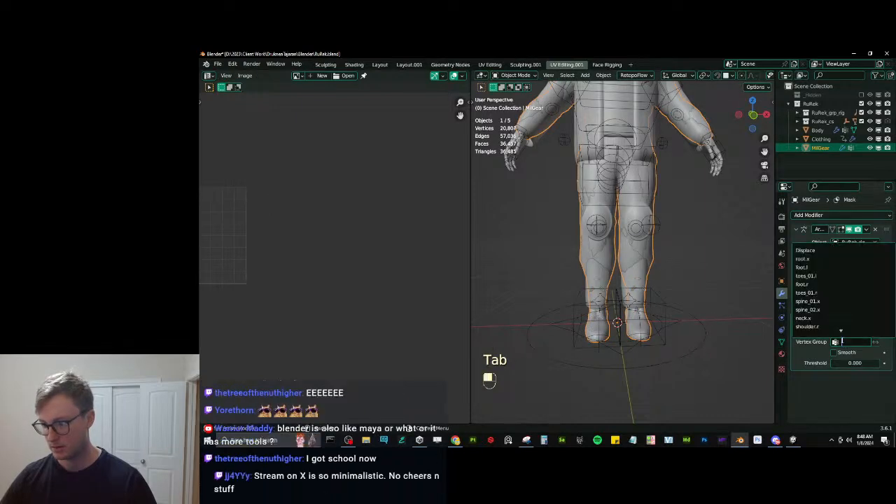
type("mask")
key("Return")
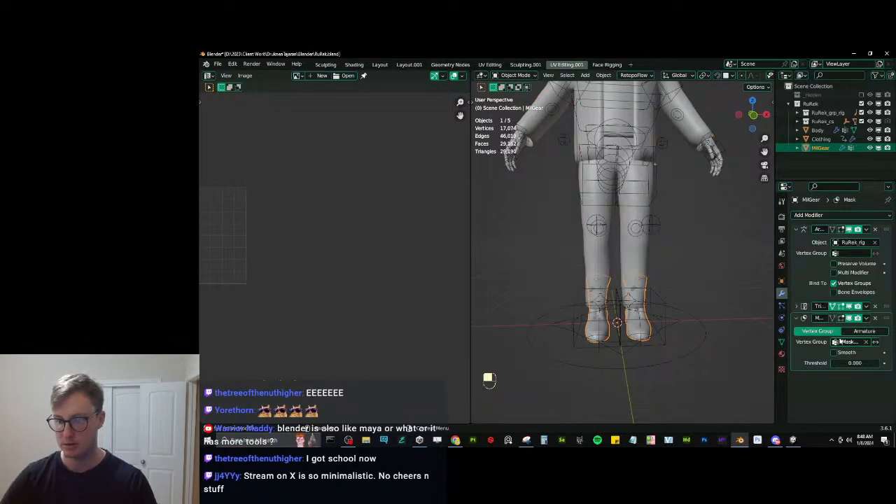
Box-select the UV islands outside MilGear's main UV tile in Edit Mode to check which boot parts they cover.
mouse_move(641, 282)
middle_mouse_down()
mouse_move(693, 280)
mouse_move(657, 277)
middle_mouse_up()
key("Tab")
middle_click_drag(302, 202, 325, 210, "shift")
key("b")
left_click_drag(271, 169, 354, 245, "shift")
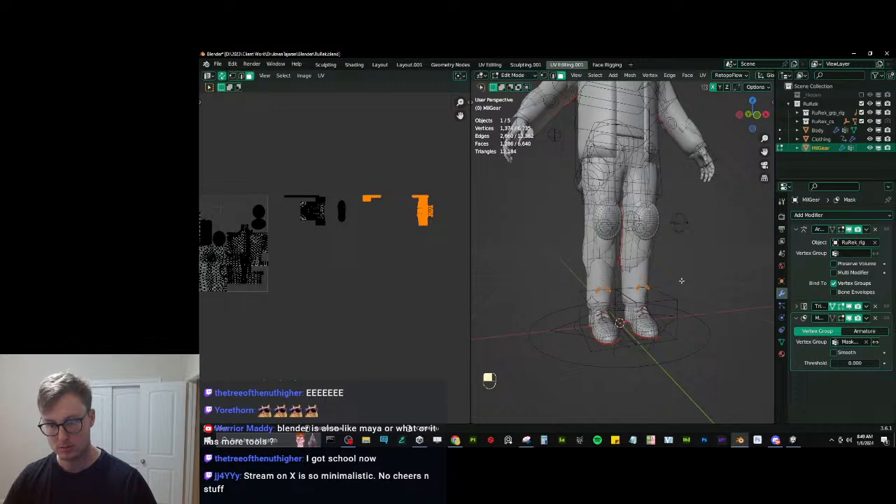
left_click(368, 194)
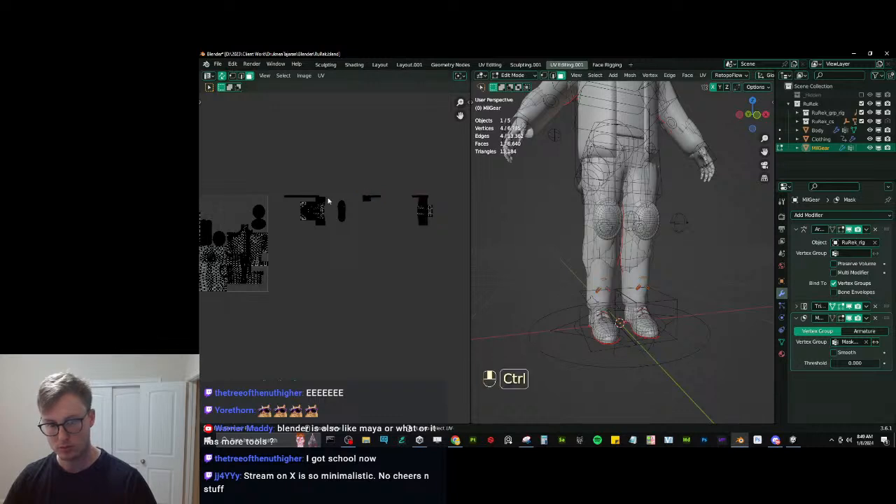
key("b")
left_click_drag(275, 180, 356, 242)
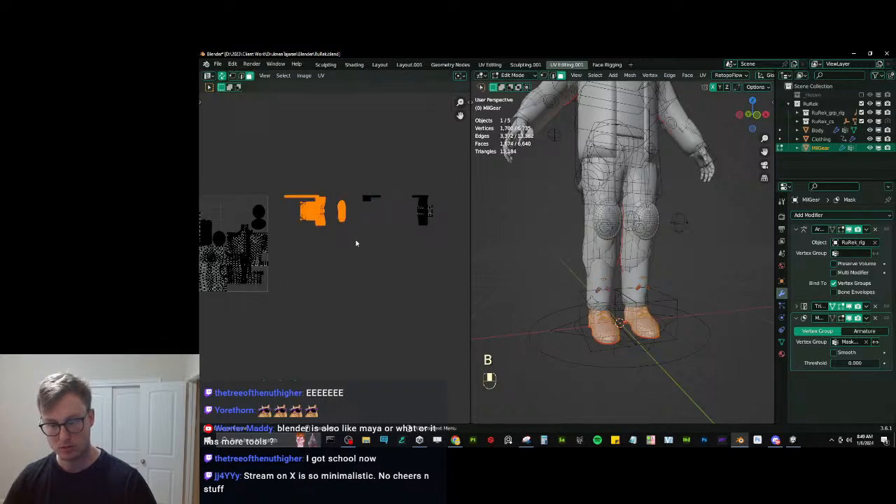
Select the UV islands of the small ankle pieces, remove them from the Mask_Boot group and leave Edit Mode.
left_click(355, 184)
key("b")
left_click_drag(356, 184, 446, 253)
left_click(782, 342)
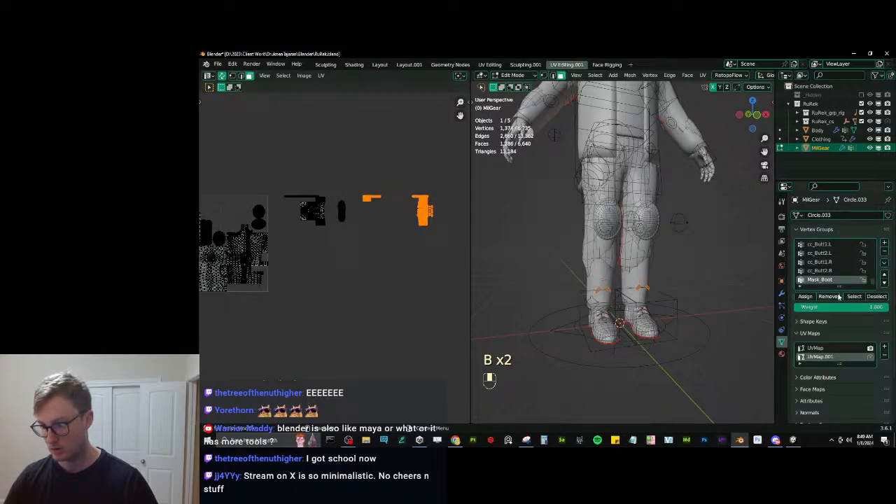
key("Tab")
Deselect MilGear, view the whole avatar, and save the file.
middle_click_drag(688, 284, 712, 249)
left_click(609, 259)
scroll(609, 257, "down", 2)
key("ctrl+s")
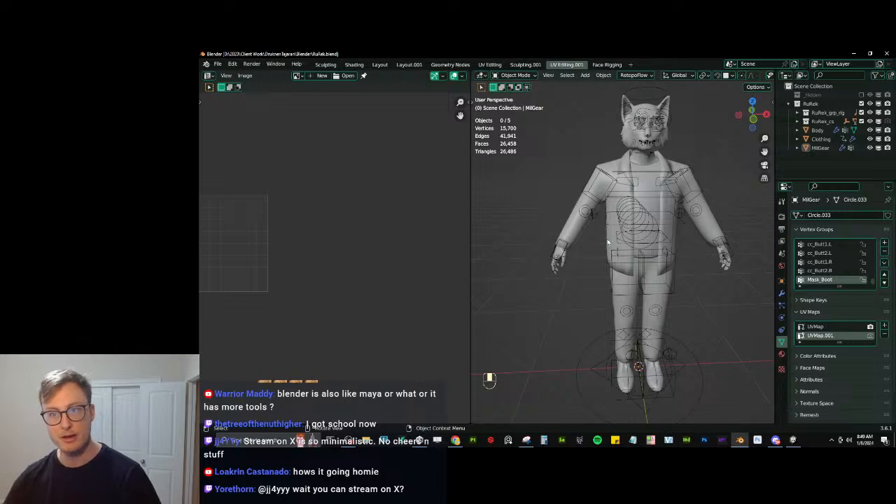
middle_click_drag(564, 278, 557, 299)
key("ctrl+s")
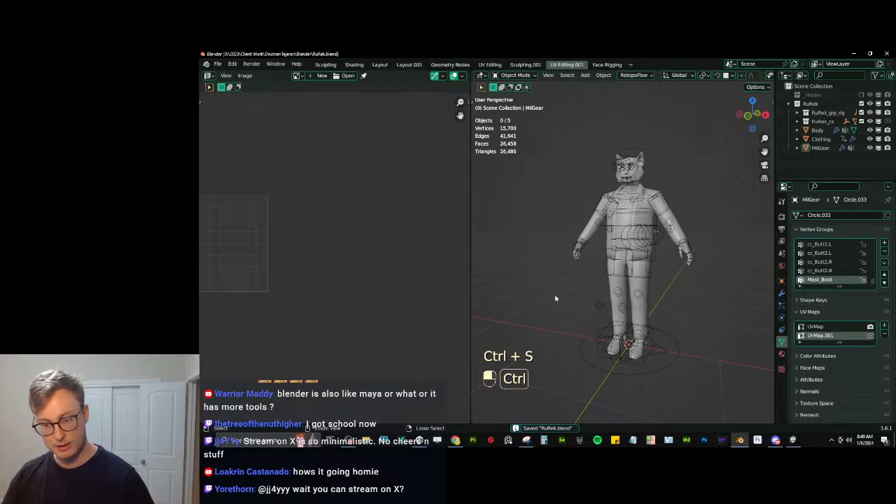
Start a new General file and delete its default cube.
key("ctrl+n")
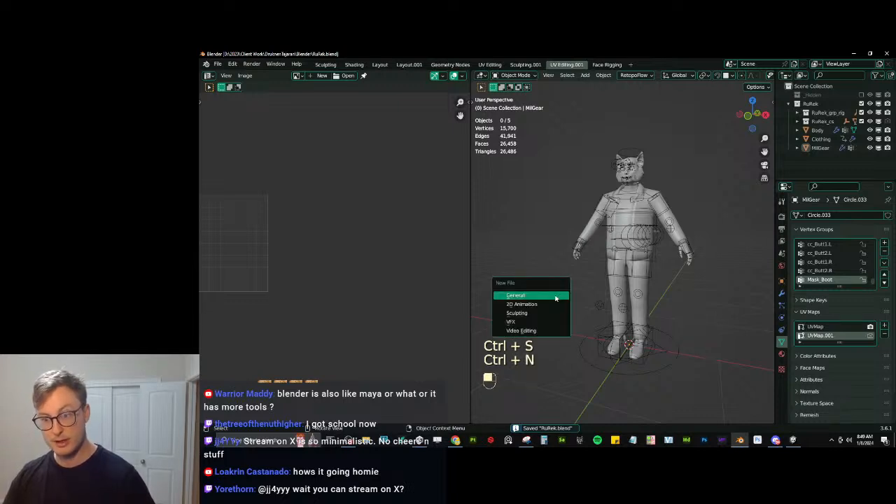
key("ctrl+n")
left_click(564, 212)
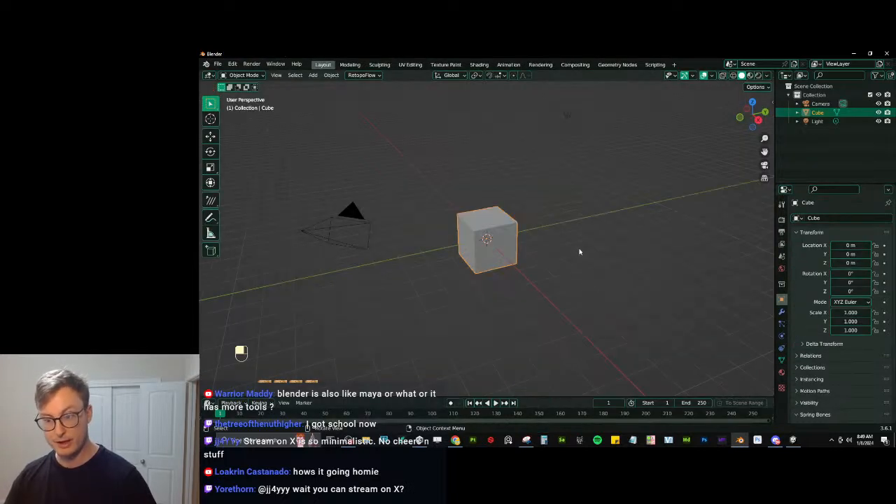
left_click(523, 248)
left_click(513, 245)
key("x")
left_click(515, 242)
middle_click_drag(494, 250, 544, 238)
key("KP_1")
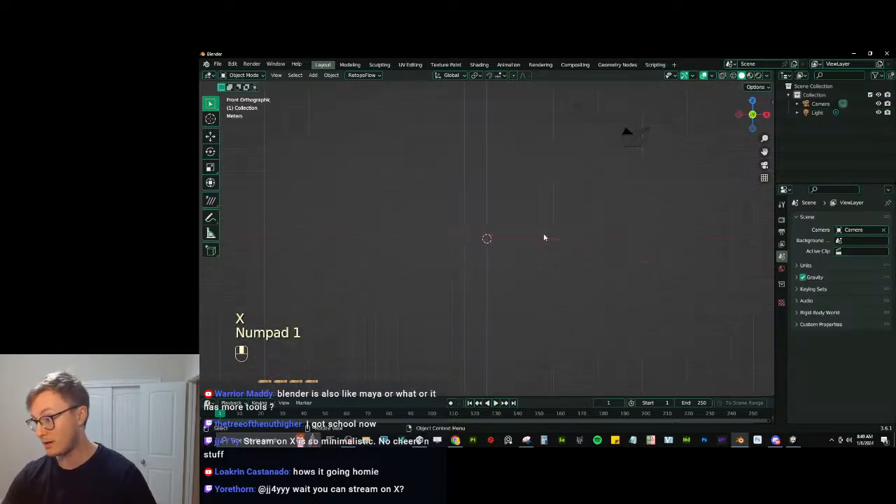
scroll(544, 237, "up", 7)
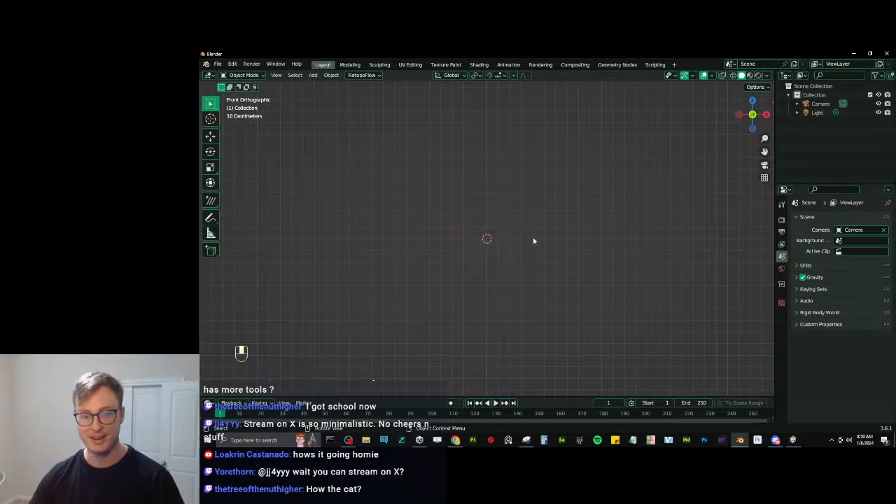
middle_click_drag(506, 238, 522, 268, "shift")
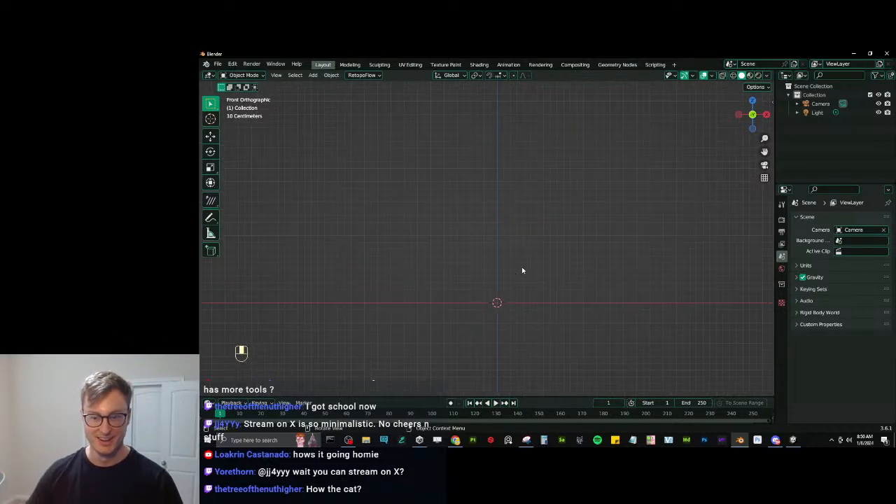
Start linking data from another Blender file and browse to the D:\2023\Client Work folder.
left_click(219, 65)
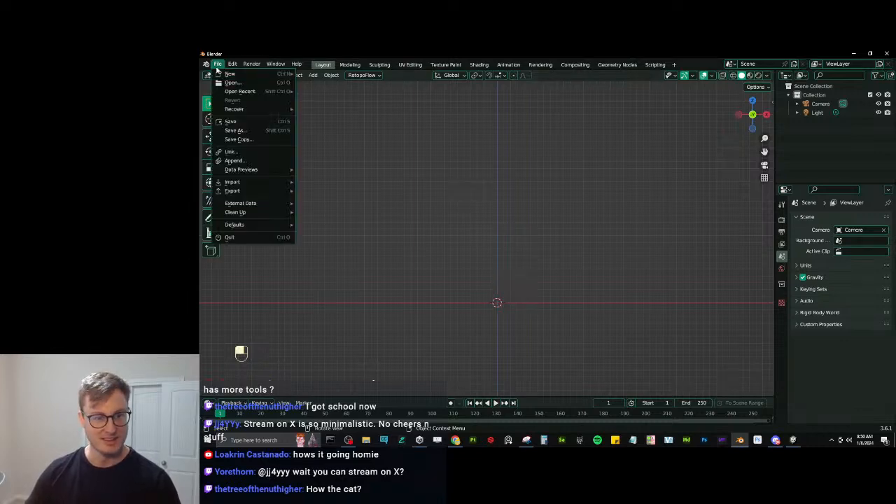
left_click(250, 154)
left_click(336, 363)
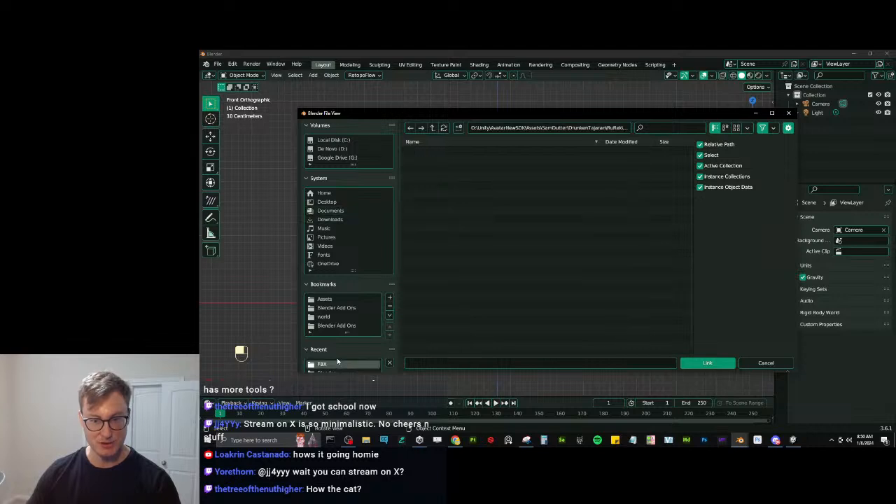
scroll(337, 357, "down", 3)
left_click(328, 328)
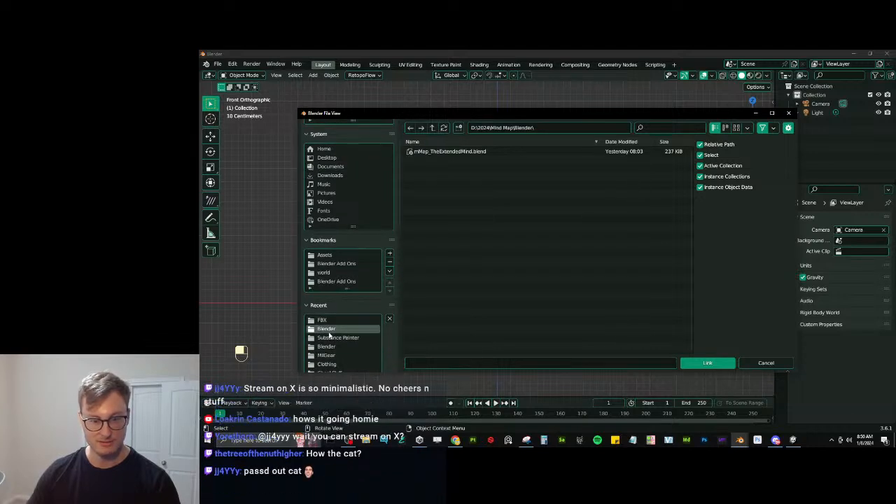
left_click(435, 127)
left_click(435, 126)
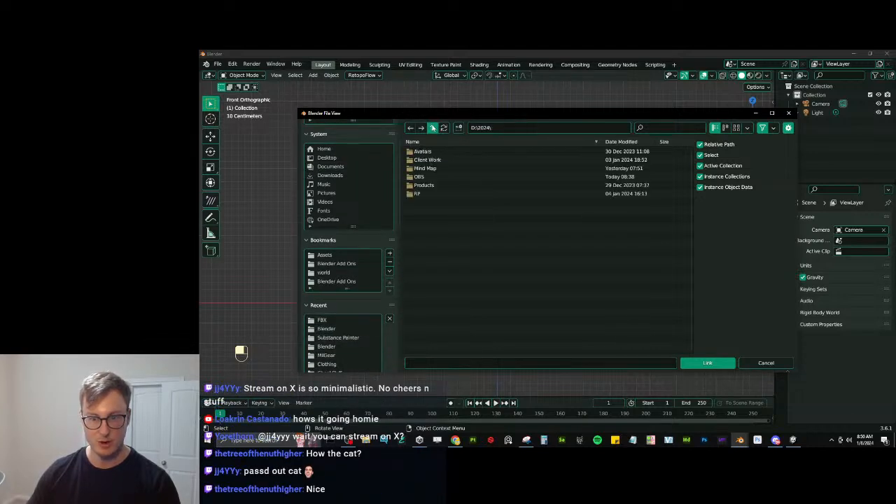
left_click(435, 126)
double_click(422, 185)
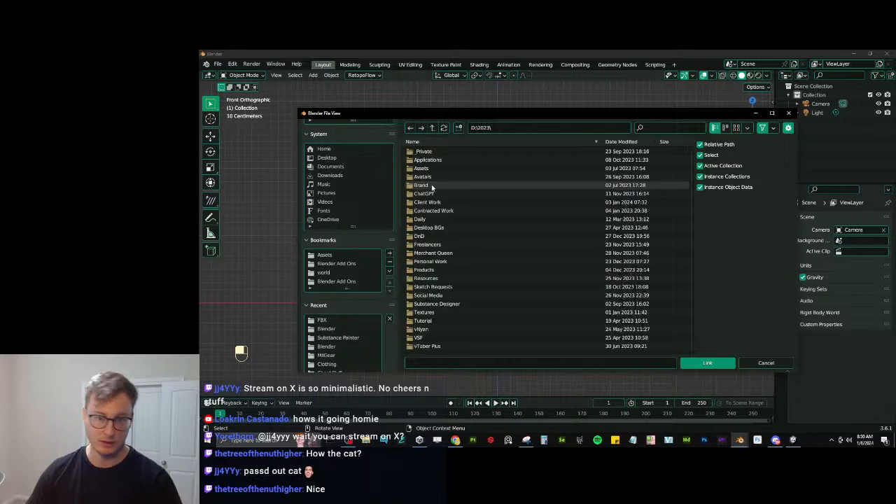
double_click(433, 201)
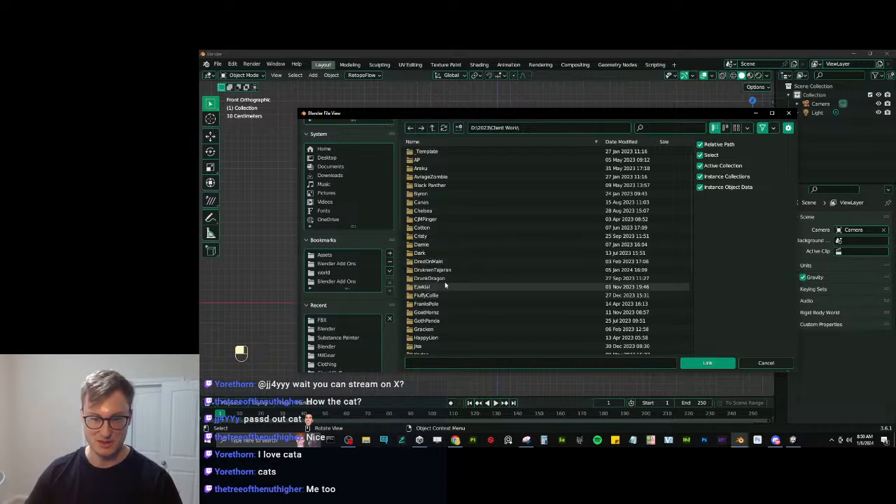
double_click(445, 278)
left_click(423, 152)
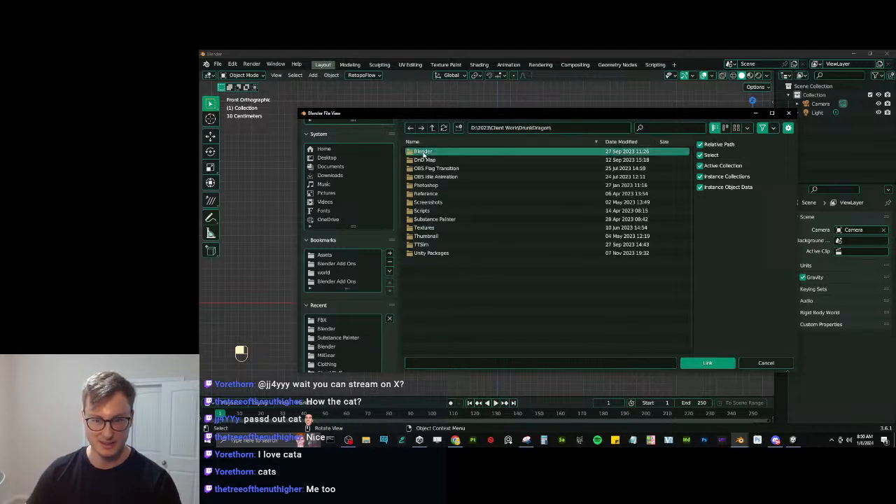
double_click(434, 153)
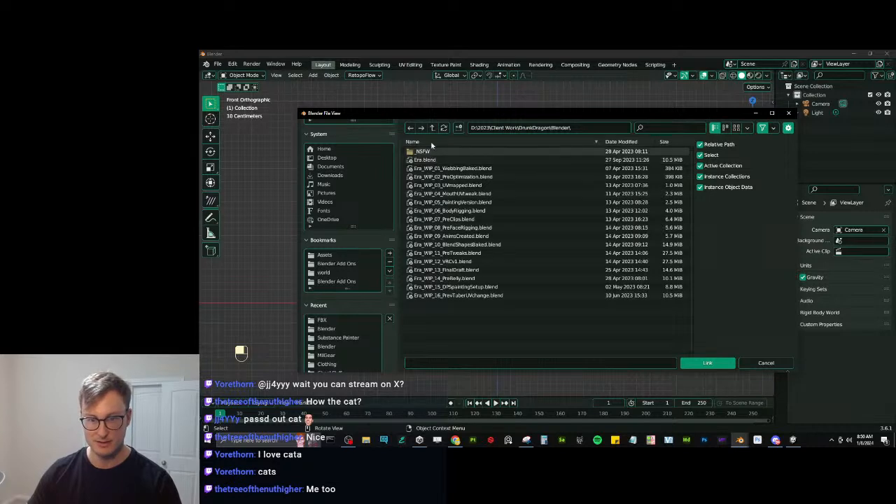
left_click(432, 128)
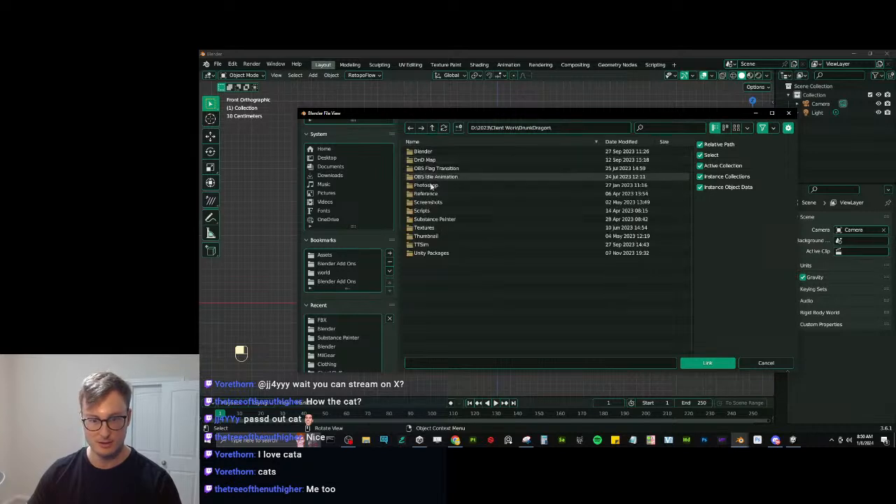
left_click(431, 128)
Link the RuRek collection from RuRek.blend in the DruknenTajaran\Blender folder.
left_click(432, 272)
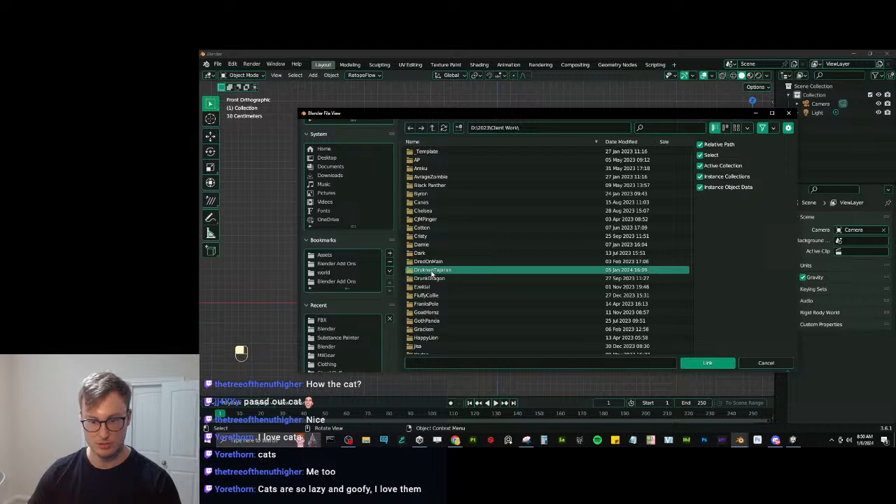
double_click(431, 272)
left_click(427, 152)
double_click(427, 152)
left_click(434, 152)
double_click(434, 151)
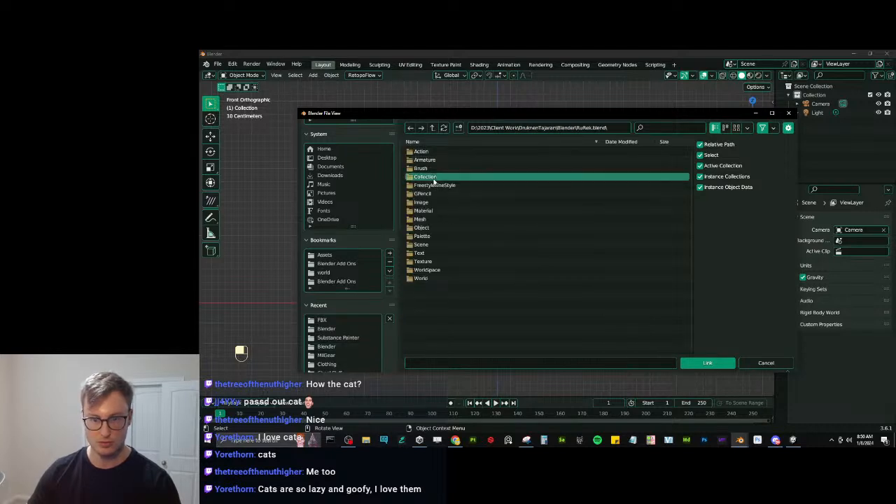
double_click(427, 178)
left_click(436, 159)
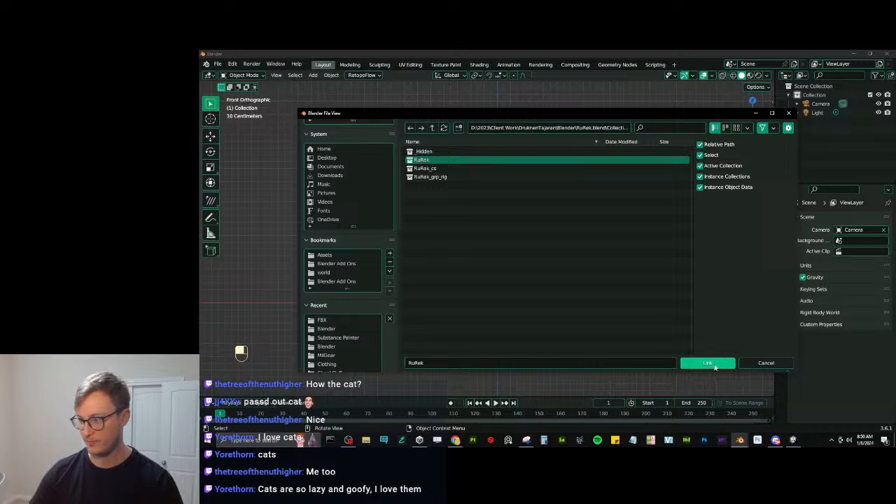
left_click(708, 363)
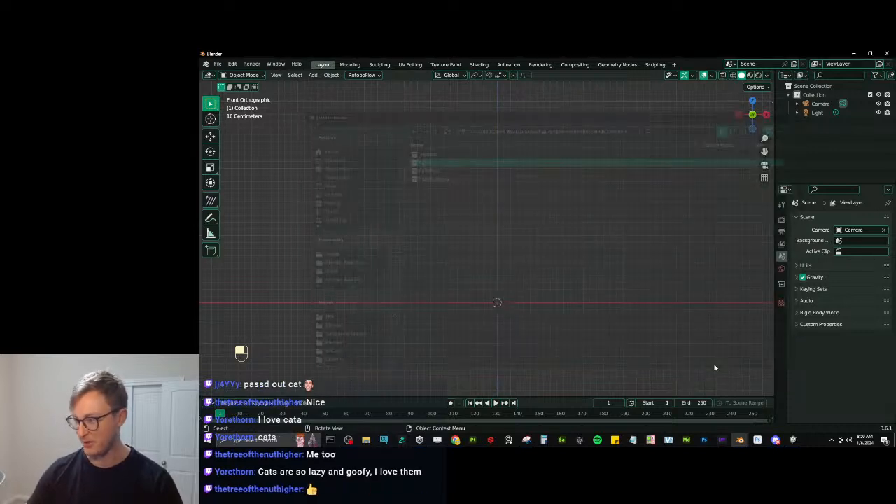
Make a library override of the linked RuRek collection.
middle_click_drag(524, 237, 580, 284)
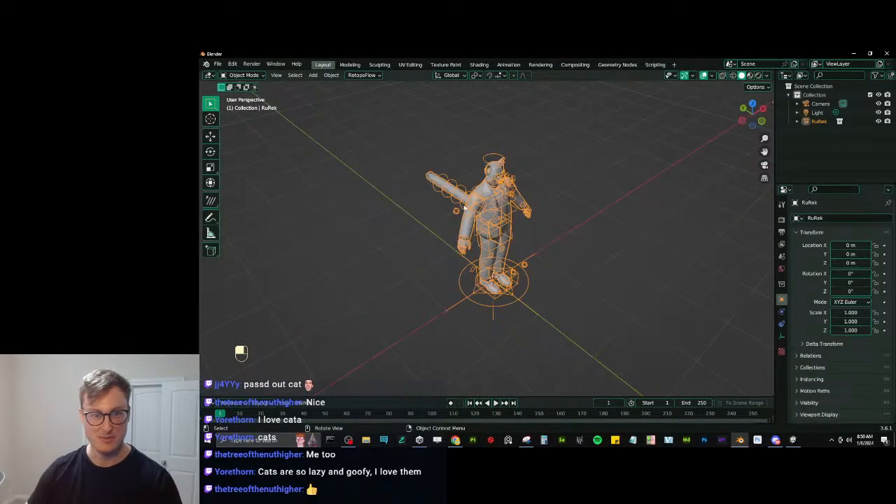
left_click(331, 75)
mouse_move(353, 237)
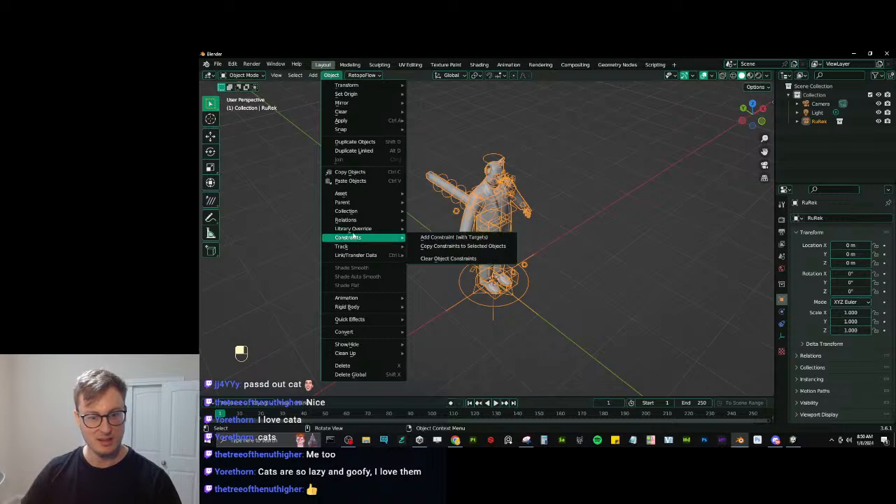
scroll(558, 252, "up", 1)
middle_click_drag(593, 285, 563, 237)
scroll(558, 253, "down", 4)
scroll(530, 202, "down", 2)
Start saving the new file and create a Thumbnail folder inside the DruknenTajaran folder.
key("ctrl+s")
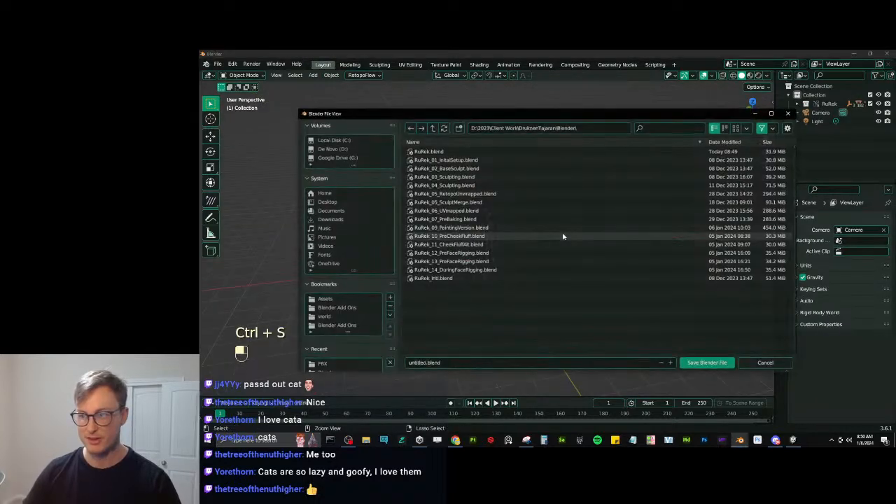
left_click(433, 127)
left_click(458, 127)
type("Thumbnail")
key("Return")
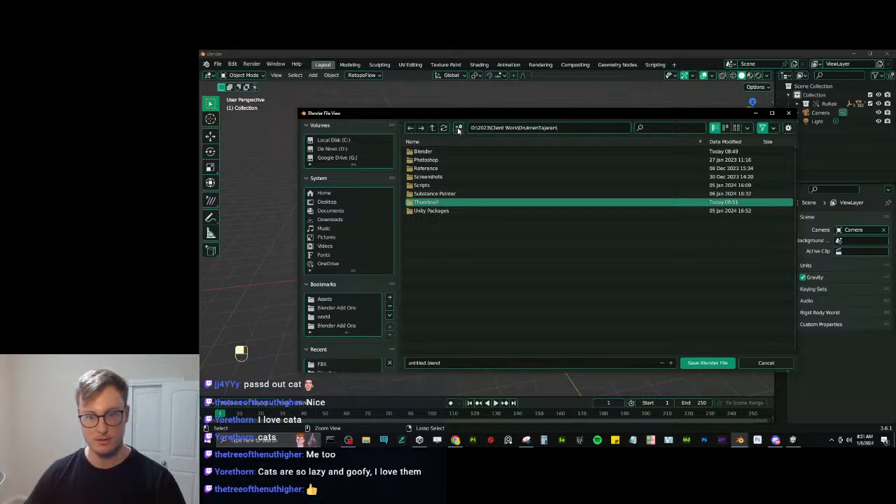
Save the scene as RuRek_Thumbnail.blend in the Thumbnail folder.
double_click(432, 203)
left_click(434, 363)
key("BackSpace")
type("RuRek_")
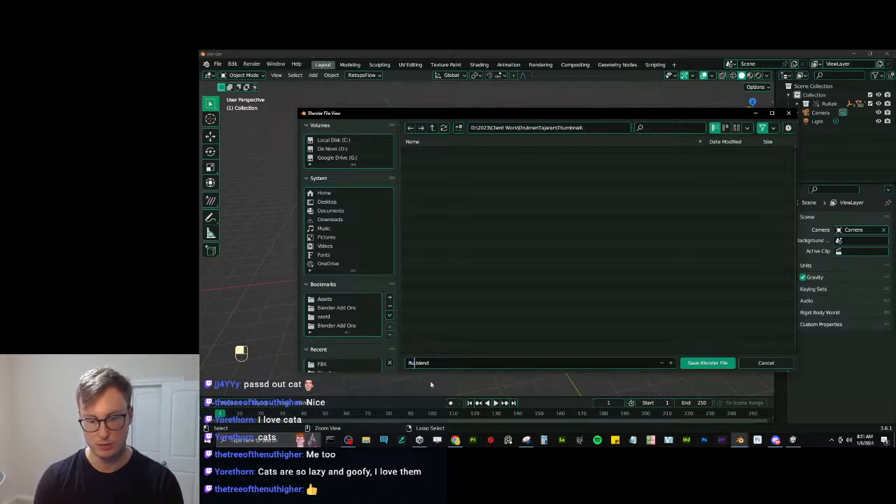
type("Thumbnail")
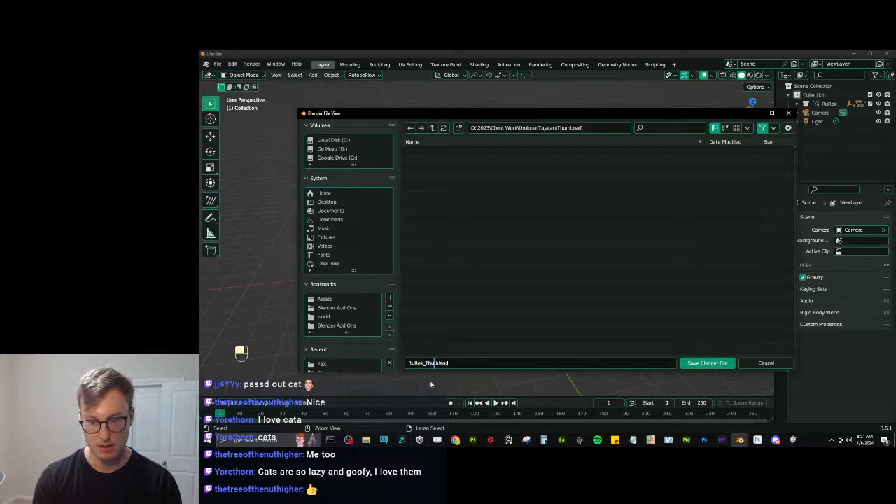
key("Return")
key("ctrl+s")
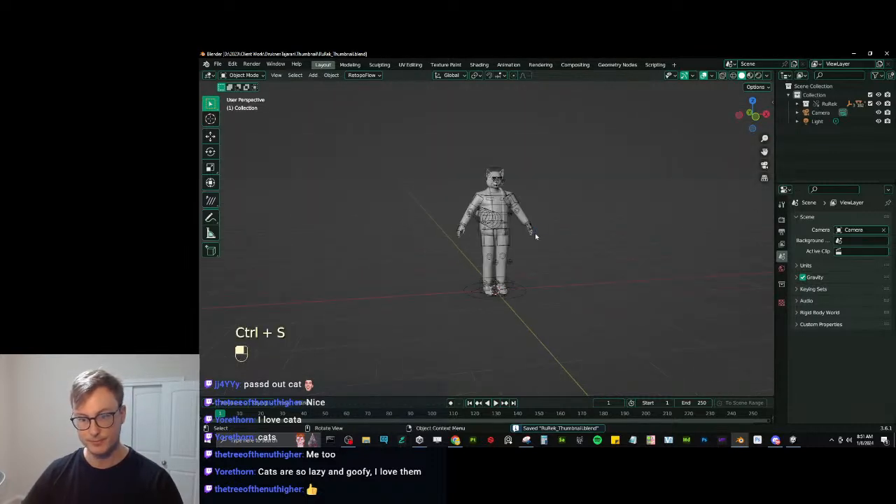
key("KP_1")
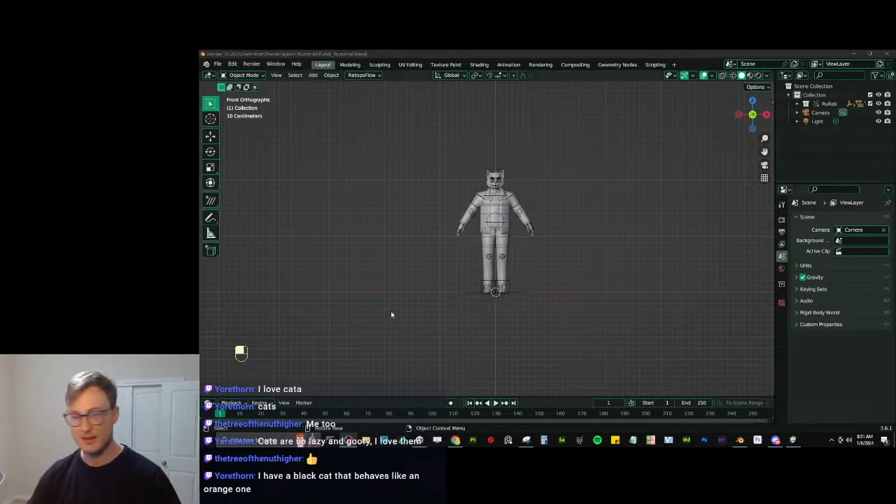
middle_click_drag(547, 204, 561, 262)
key("ctrl+s")
Switch to Unity and examine the RuRek avatar's Body mesh from several angles.
key("alt+Tab")
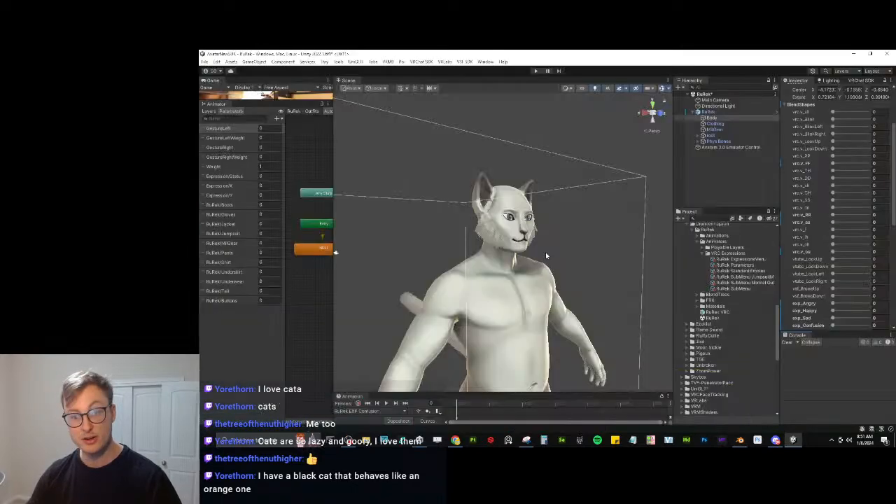
right_click_drag(532, 247, 536, 264)
right_click_drag(553, 212, 499, 197)
scroll(499, 197, "down", 8)
right_click_drag(477, 250, 525, 224)
left_click(721, 117)
key("f")
right_click_drag(511, 296, 553, 282)
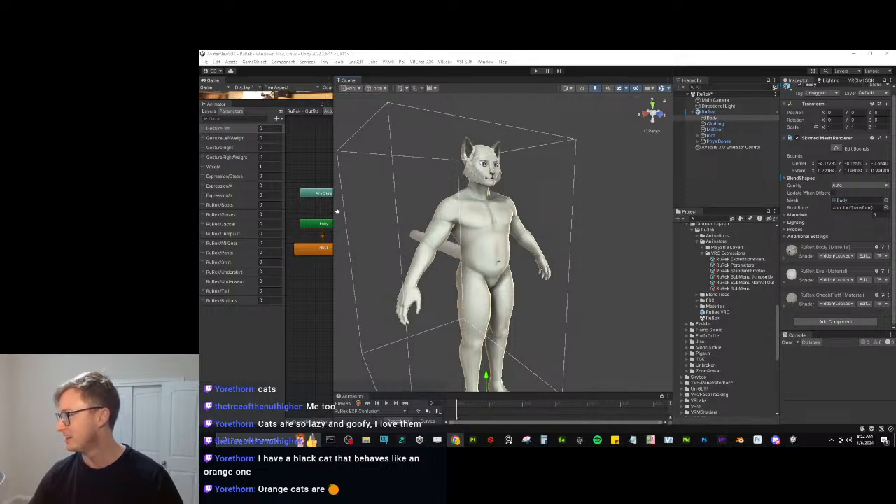
left_click(578, 217)
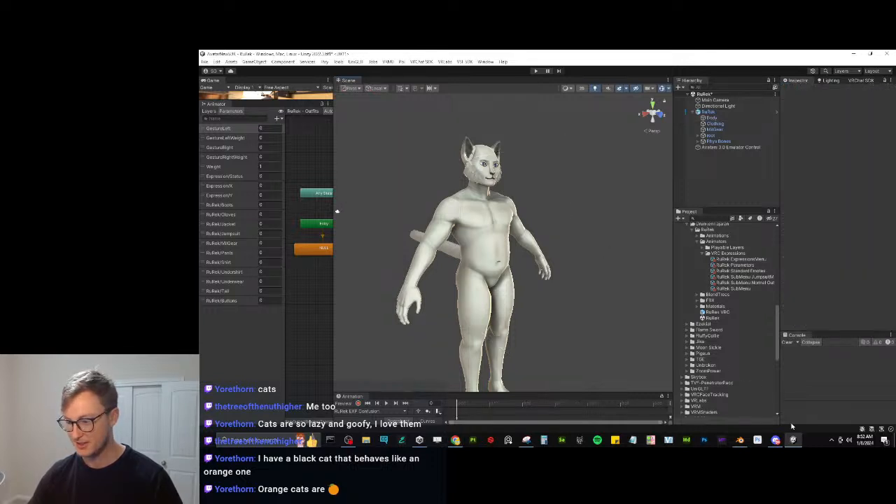
Switch back to Blender and select the RuRek rig.
left_click(740, 440)
scroll(571, 223, "up", 3)
middle_click_drag(571, 223, 530, 236)
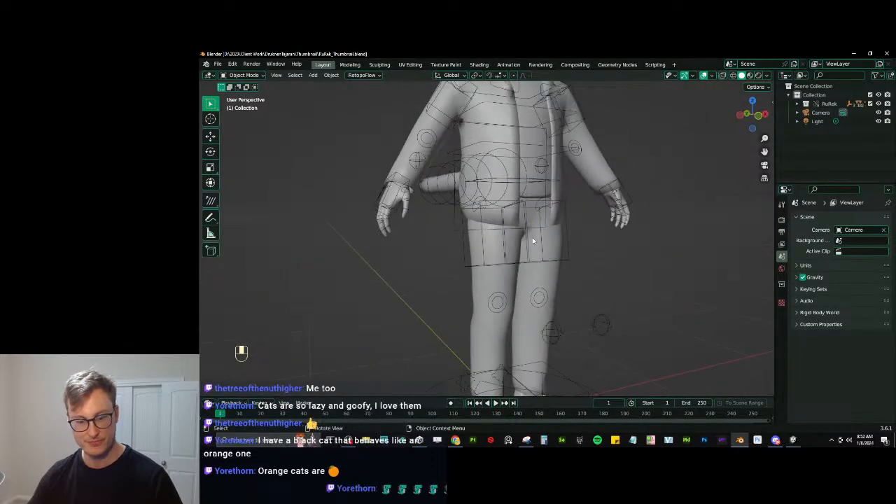
scroll(530, 236, "down", 5)
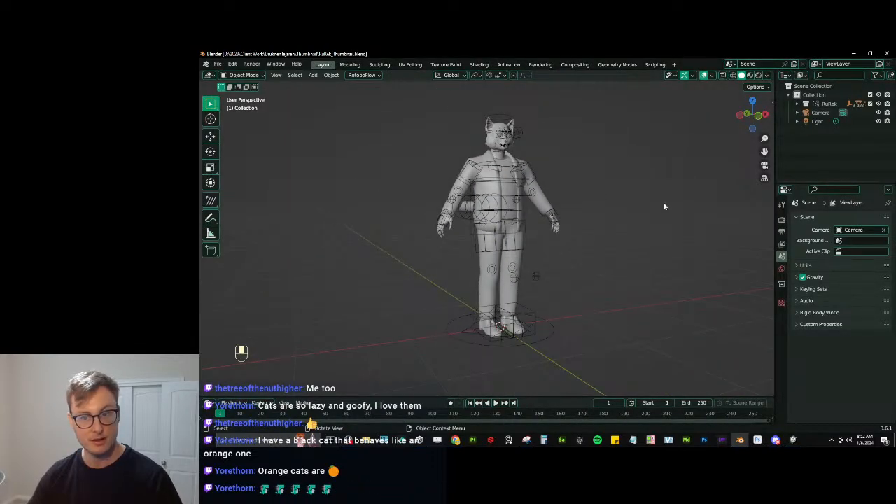
left_click(554, 218)
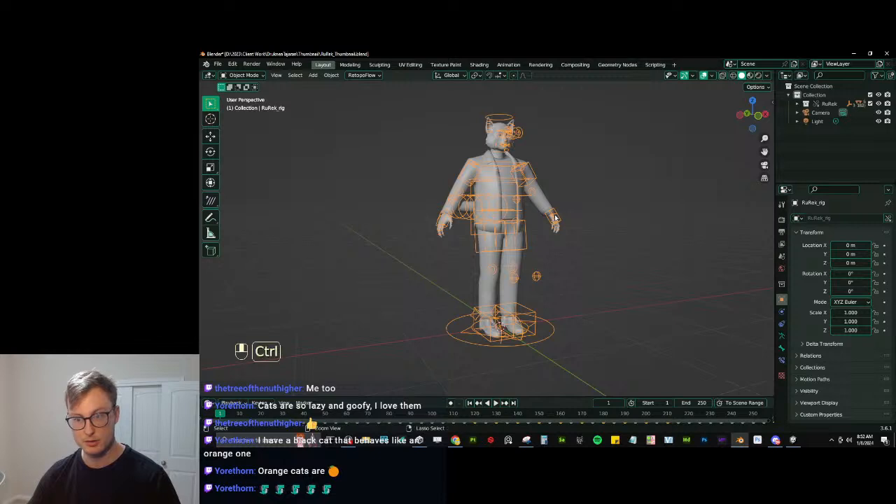
key("ctrl+Tab")
key("ctrl+Tab")
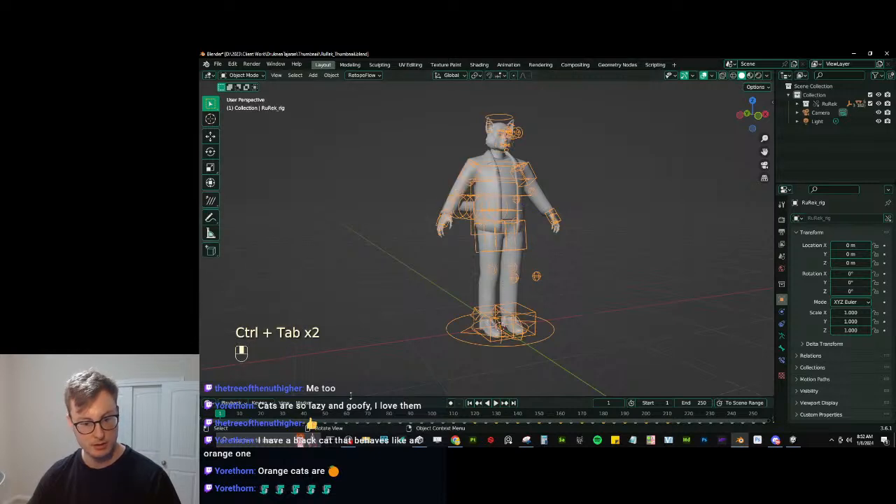
Change the timeline area to the Action Editor, unlink the rig's assigned action and save the file.
left_click(209, 403)
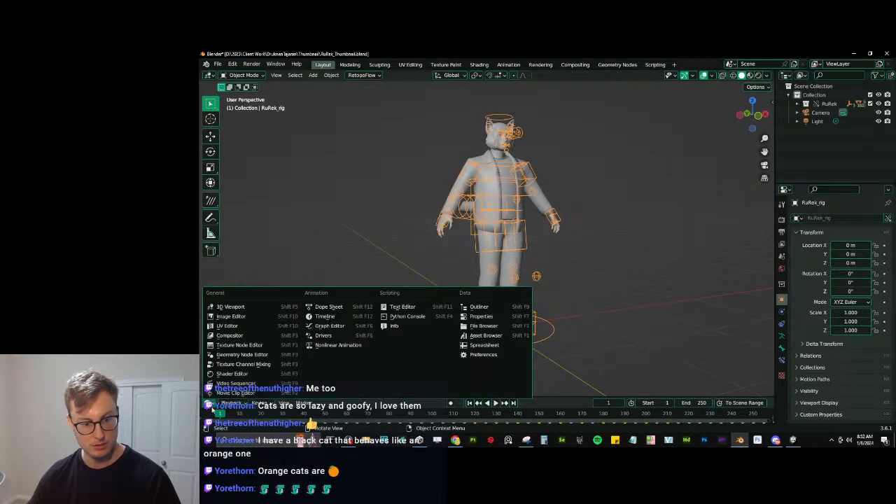
left_click(329, 306)
left_click(243, 403)
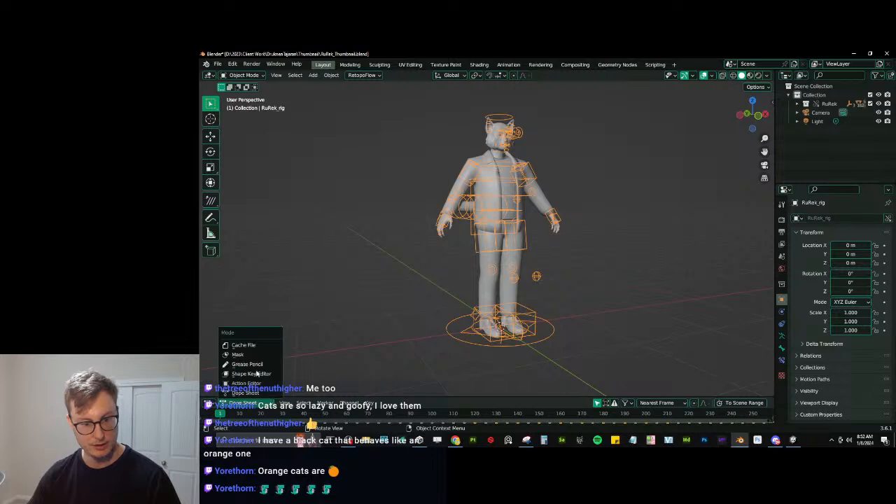
left_click(246, 383)
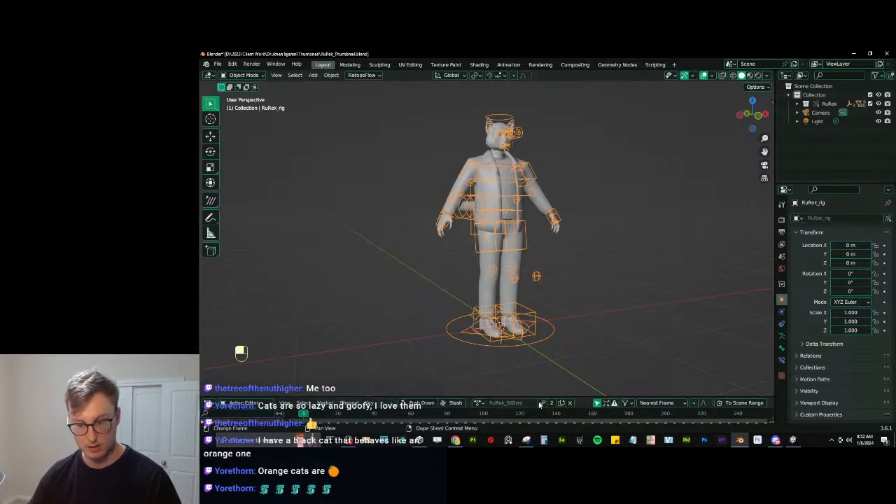
left_click(570, 403)
scroll(553, 255, "up", 3)
key("ctrl+s")
Align the active camera to a front view of the avatar's upper body.
scroll(553, 256, "down", 4)
middle_click_drag(568, 254, 595, 270)
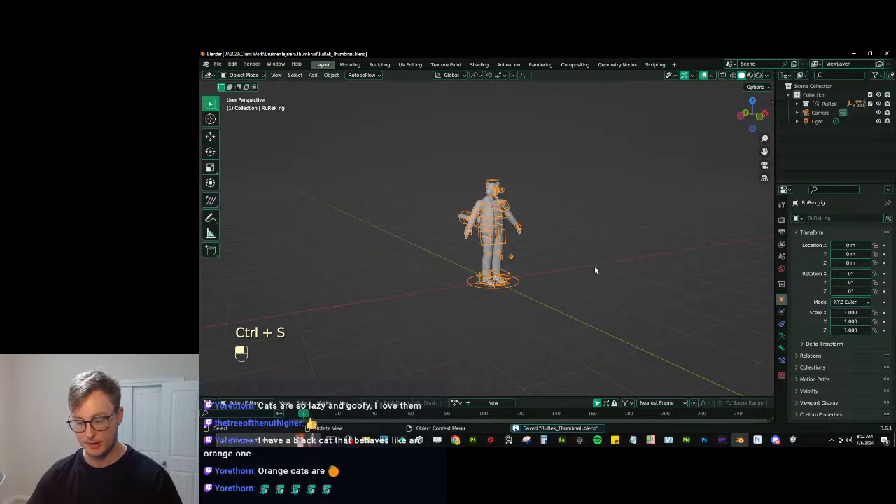
key("KP_1")
scroll(594, 268, "up", 5)
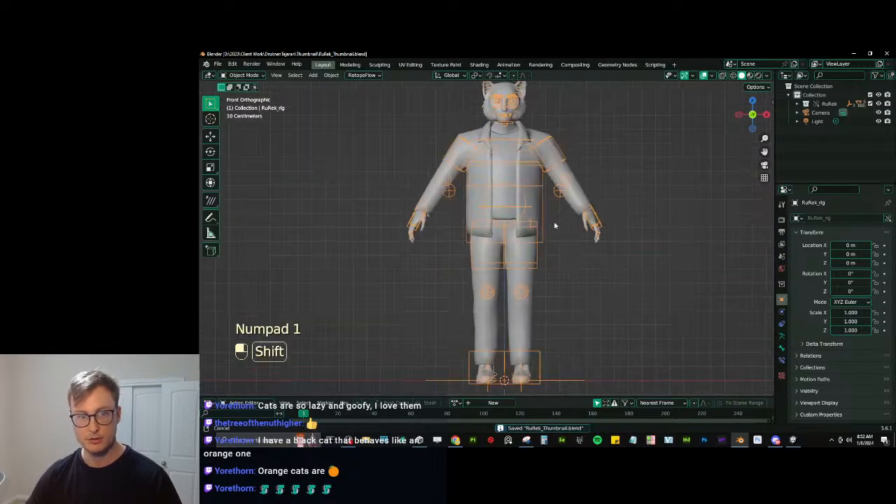
left_click(276, 75)
mouse_move(325, 181)
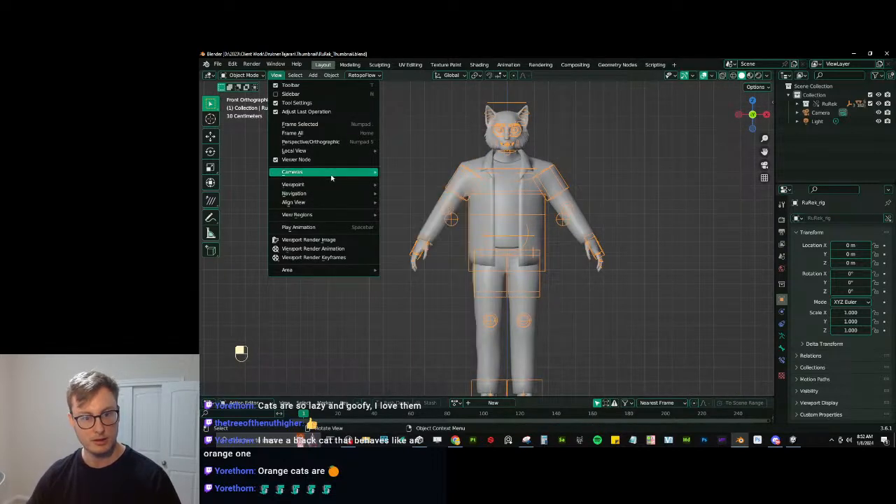
mouse_move(313, 203)
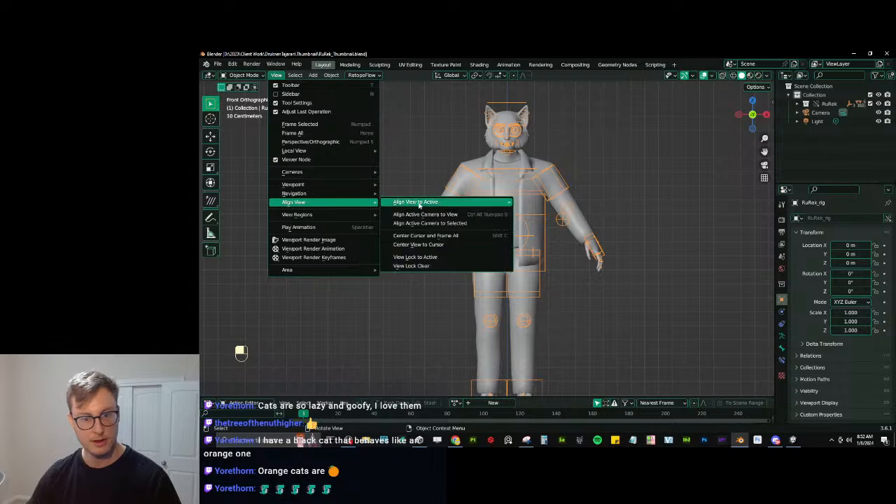
left_click(425, 214)
Move the camera to centre the avatar horizontally and raise it to a height of about 1.57 m.
left_click(607, 179)
key("g")
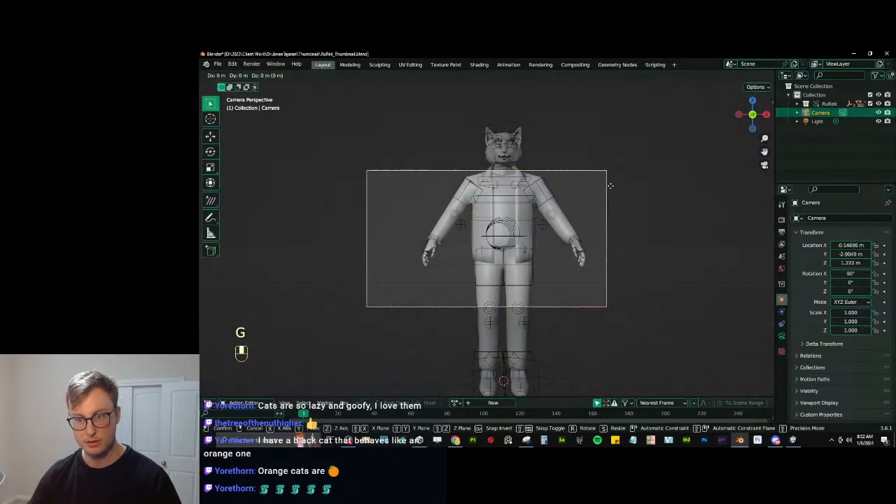
left_click(617, 163)
key("g")
key("z")
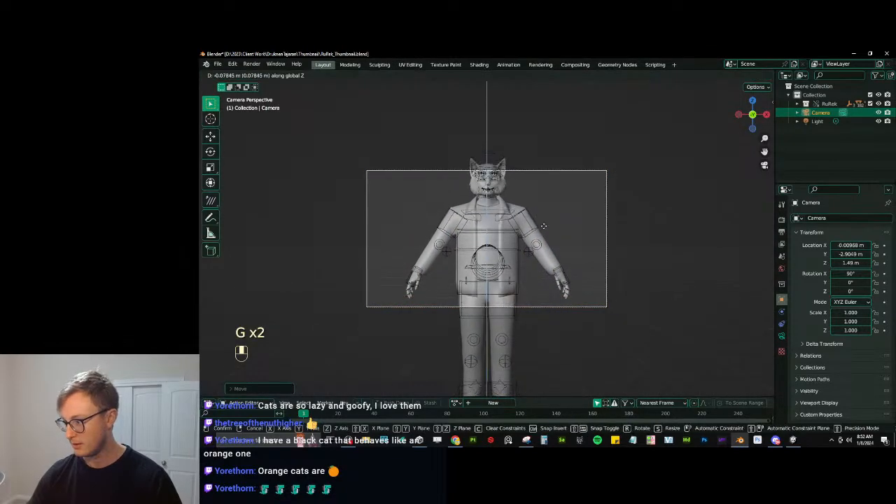
left_click(595, 199)
Rotate the camera about -8° around global Z and reposition it to about X -0.48 m, Y -3.34 m, Z 1.61 m.
key("r")
key("z")
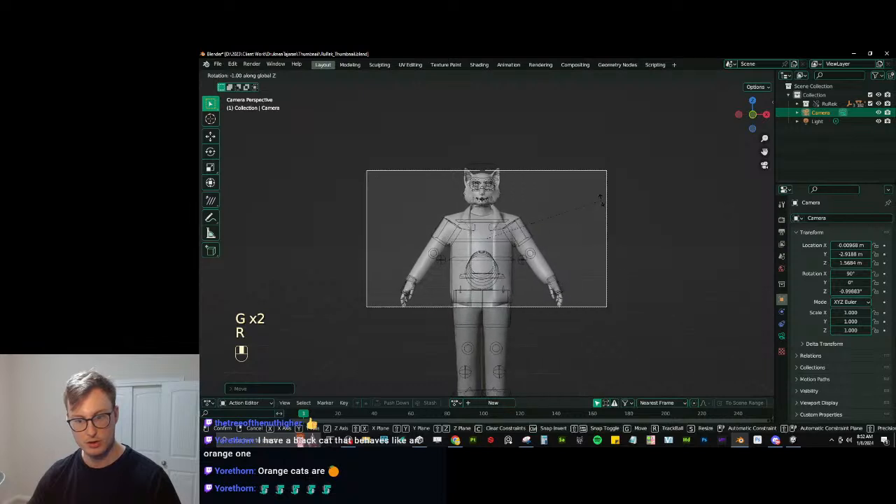
left_click(603, 186)
key("g")
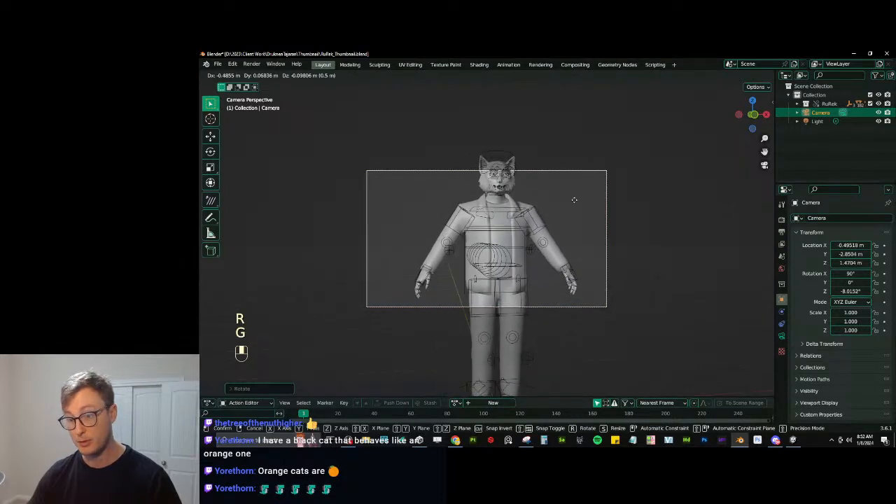
left_click(574, 200)
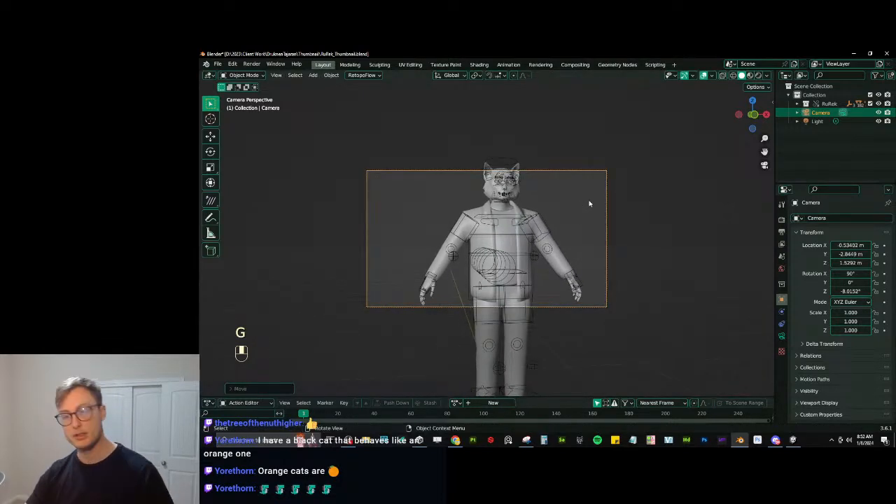
key("g")
key("g")
key("g")
left_click(534, 243)
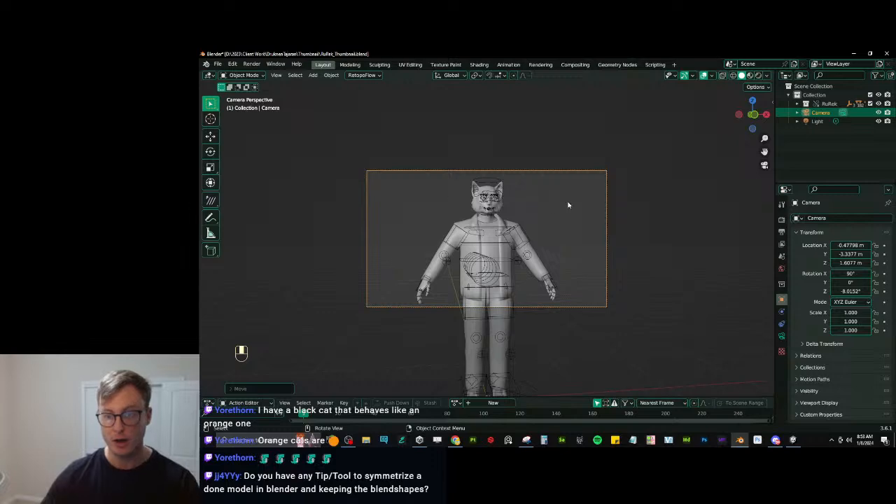
Select the Clothing mesh and view the Mesh Data Transfer options in its mesh data properties.
middle_click_drag(572, 215, 451, 173)
left_click(501, 259)
left_click(505, 259)
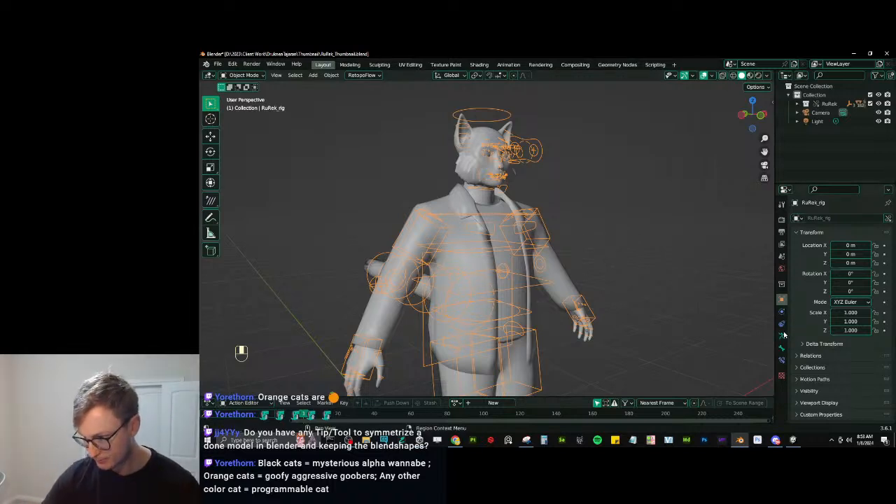
left_click(486, 263)
left_click(781, 359)
scroll(838, 351, "down", 2)
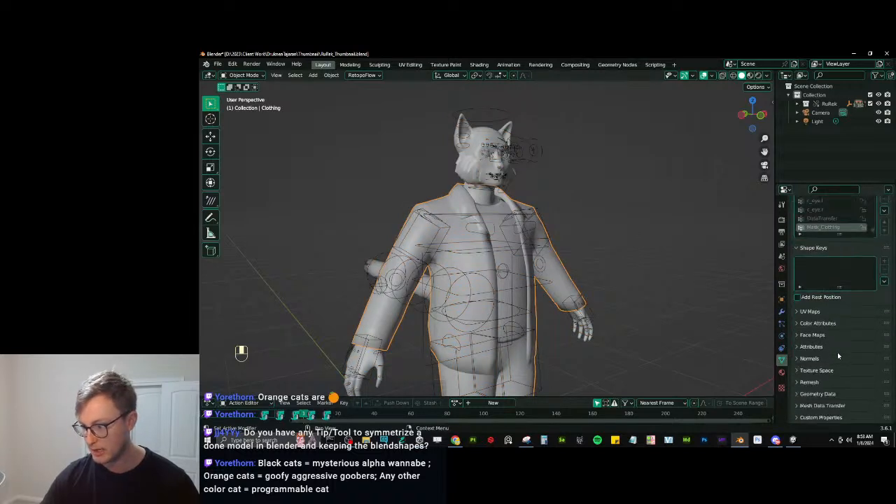
left_click(822, 405)
scroll(826, 392, "down", 4)
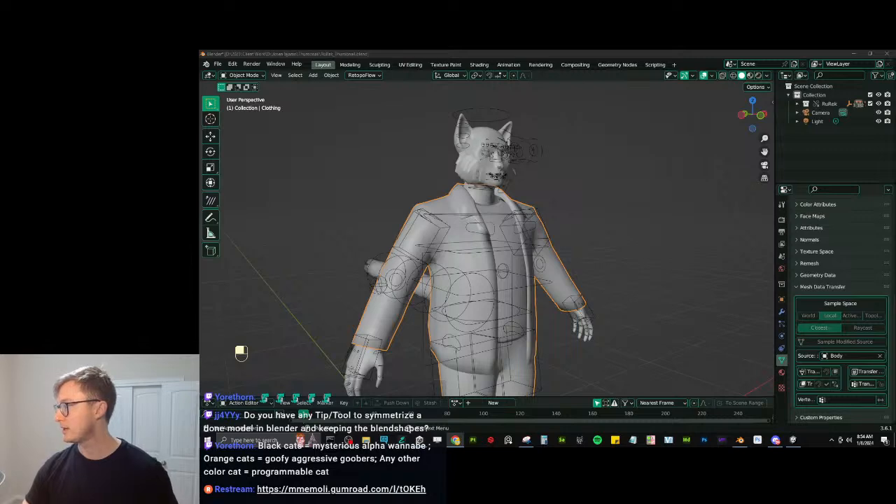
Look through the Mesh Data Transfer for Blender add-on page on Gumroad and close the browser.
left_click_drag(199, 58, 400, 57)
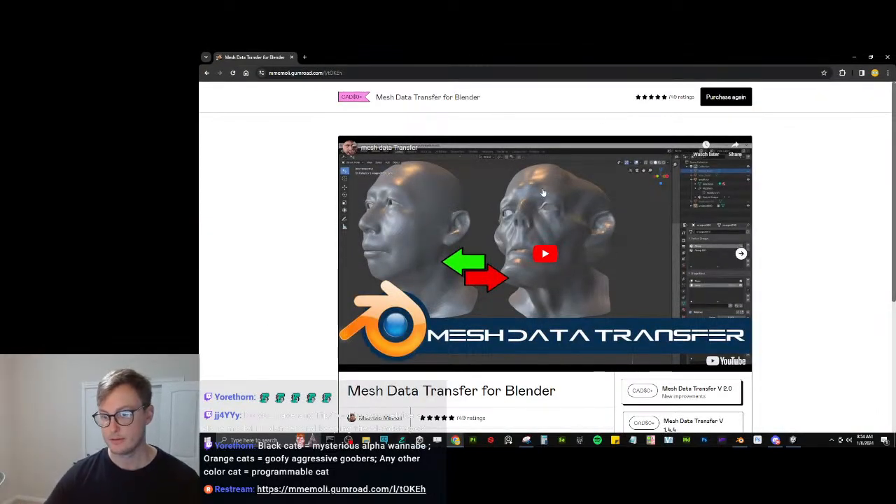
scroll(576, 161, "down", 1)
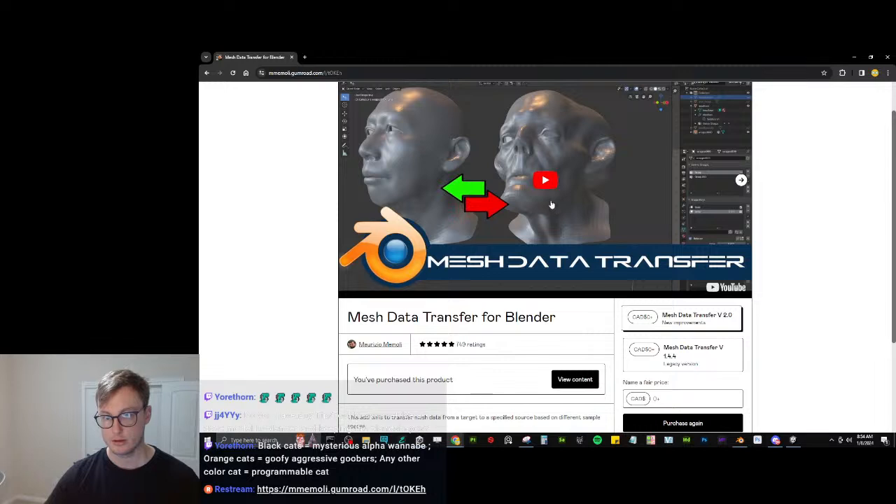
scroll(326, 239, "down", 2)
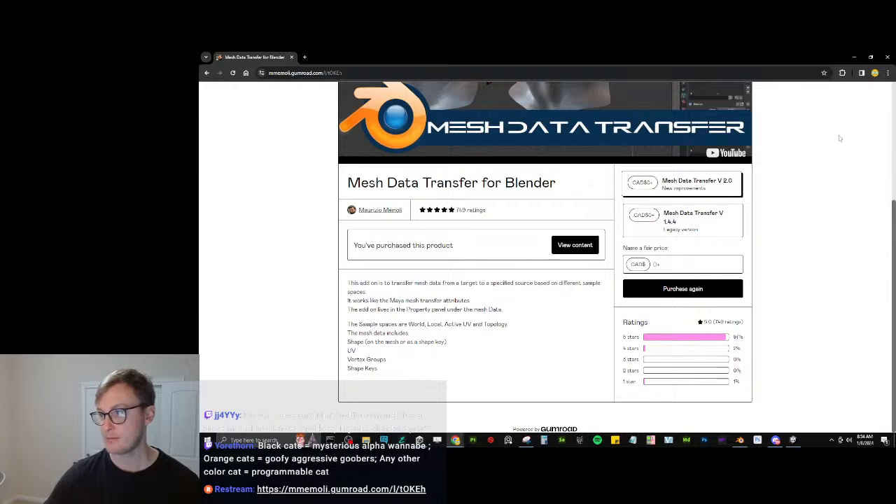
left_click(886, 58)
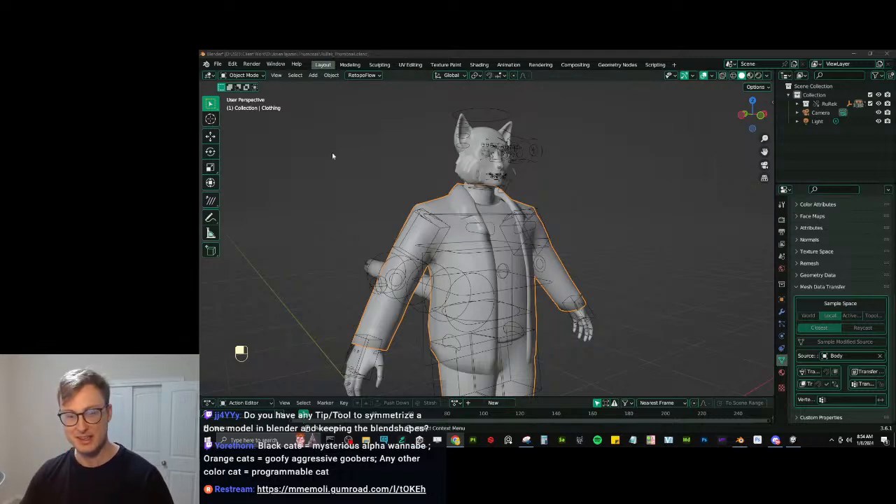
Save the file and switch the viewport to Rendered shading to examine the avatar's head and jacket.
left_click(580, 220)
middle_click_drag(579, 220, 546, 237)
scroll(564, 242, "down", 4)
key("ctrl+s")
scroll(545, 237, "up", 2)
key("z")
left_click(556, 125)
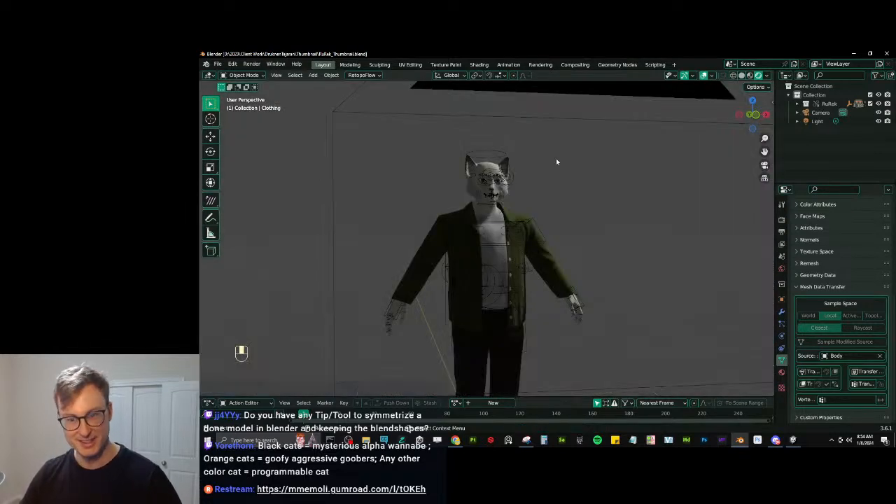
scroll(550, 165, "up", 3)
middle_click_drag(543, 172, 534, 232, "shift")
scroll(537, 229, "up", 2)
scroll(536, 229, "up", 1)
scroll(529, 223, "down", 4)
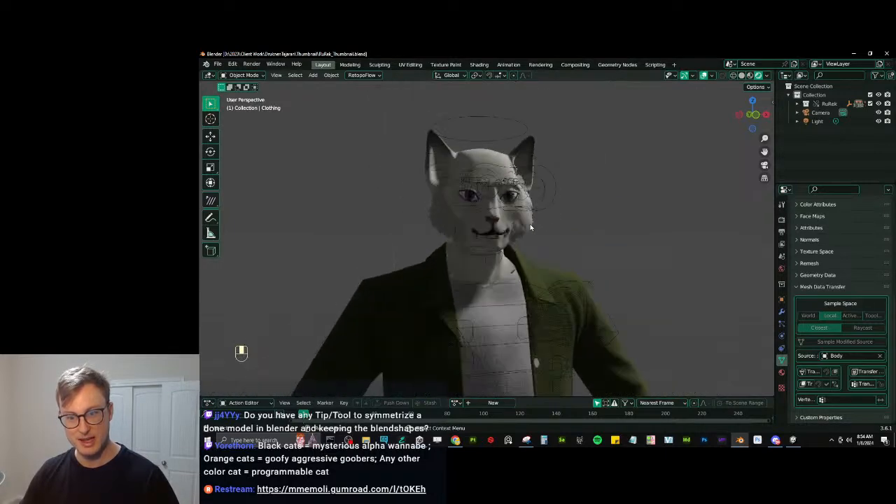
Enable Ambient Occlusion with a 5 m distance, Bloom and Screen Space Reflections in the render settings, and save the file.
scroll(529, 227, "up", 4)
scroll(530, 224, "down", 7)
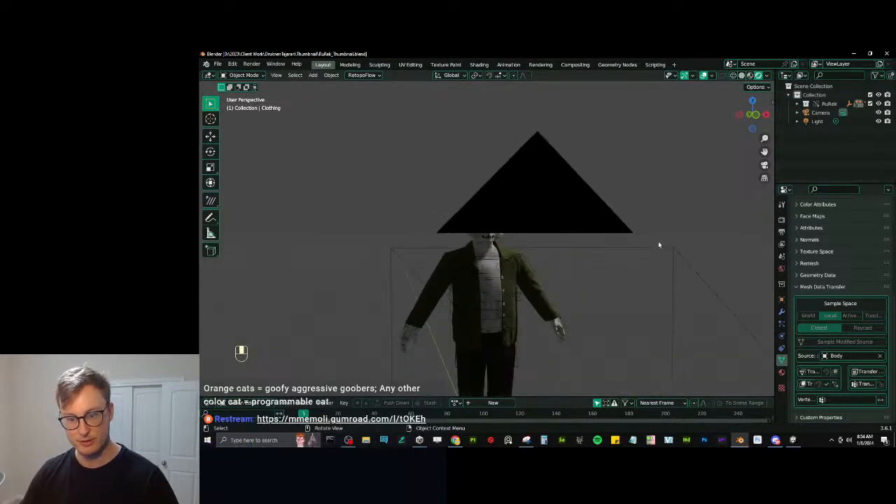
left_click(782, 219)
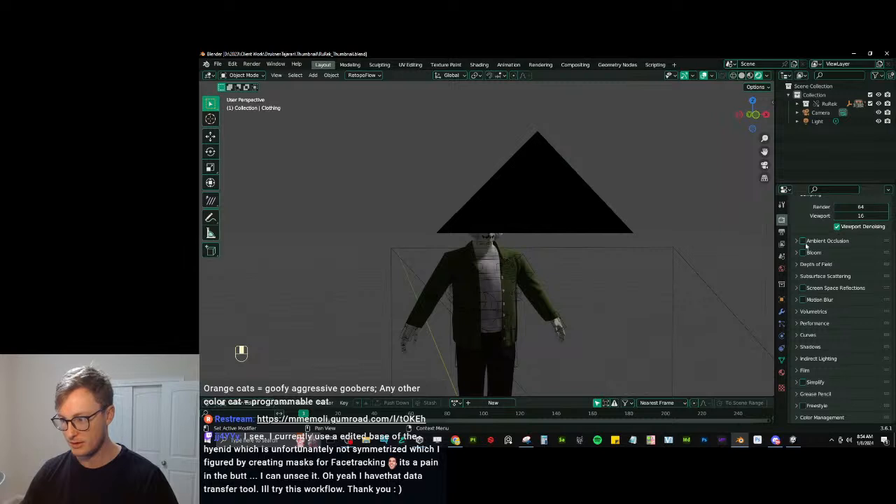
left_click(802, 241)
left_click(848, 254)
type("5")
key("Return")
left_click(802, 306)
left_click(802, 341)
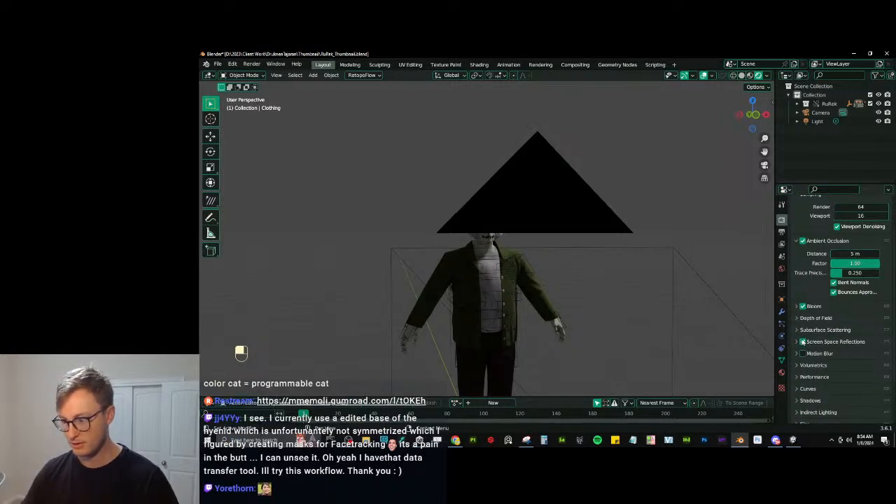
scroll(518, 273, "up", 4)
key("ctrl+s")
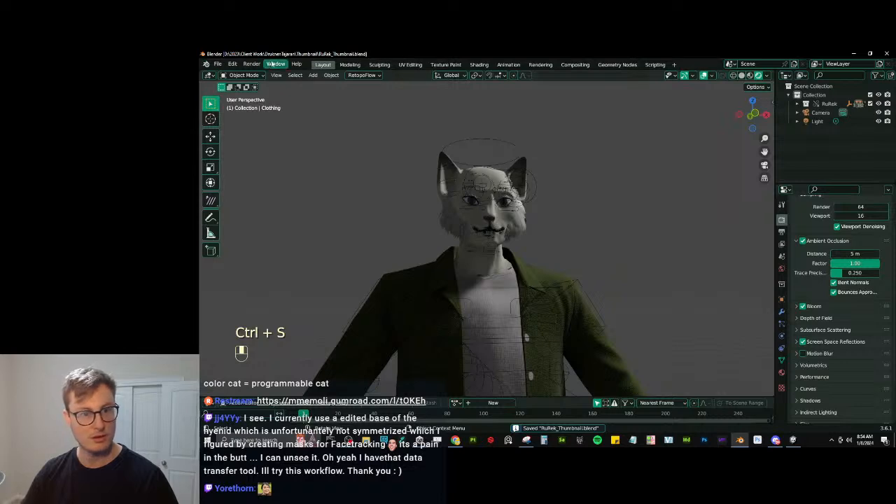
Open the recent file RuRek.blend and enlarge the 3D viewport above the shader editor to view the avatar's upper body.
left_click(218, 64)
mouse_move(239, 91)
left_click(319, 100)
scroll(662, 180, "up", 5)
middle_click_drag(631, 148, 682, 184)
middle_click_drag(682, 183, 623, 384, "shift")
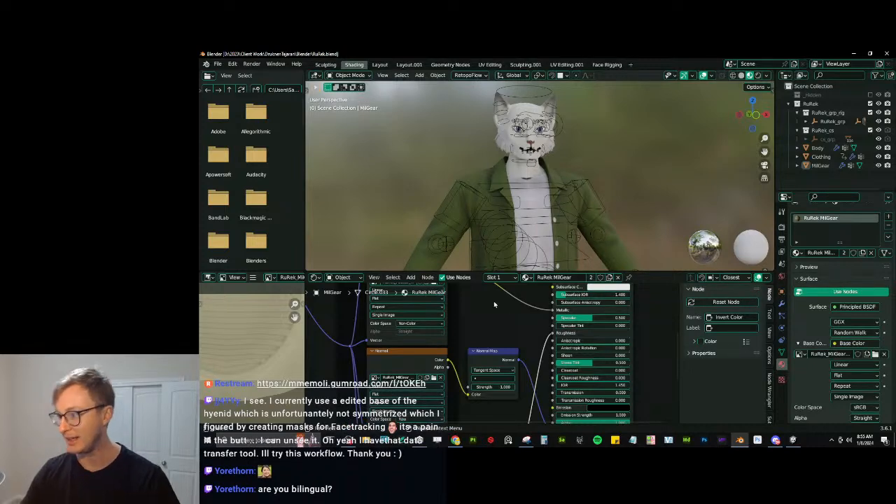
left_click_drag(498, 278, 498, 337)
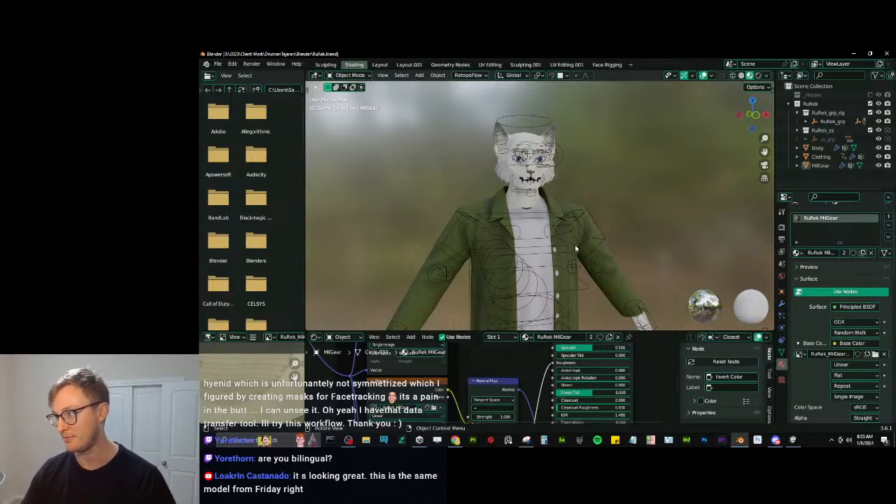
middle_click_drag(585, 225, 554, 226)
scroll(543, 214, "up", 5)
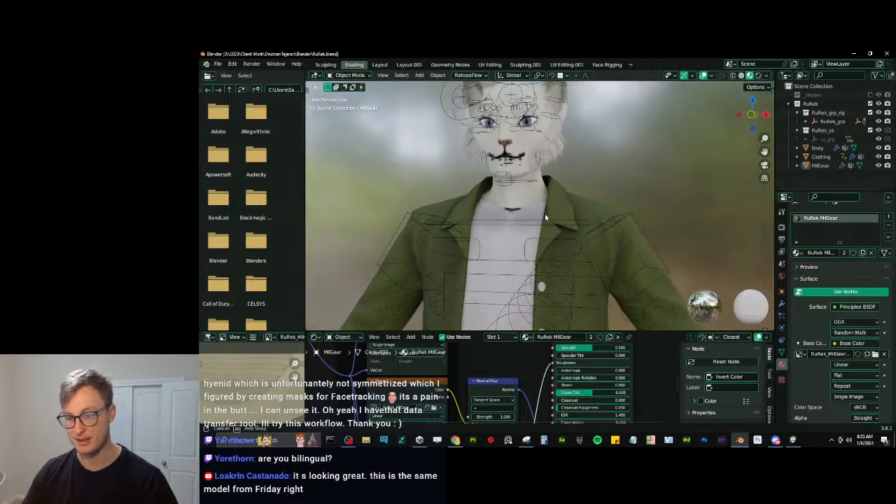
Select the Body mesh, make its RuRek CheekFluff material active and show its Principled BSDF node in an enlarged shader editor.
left_click(529, 207)
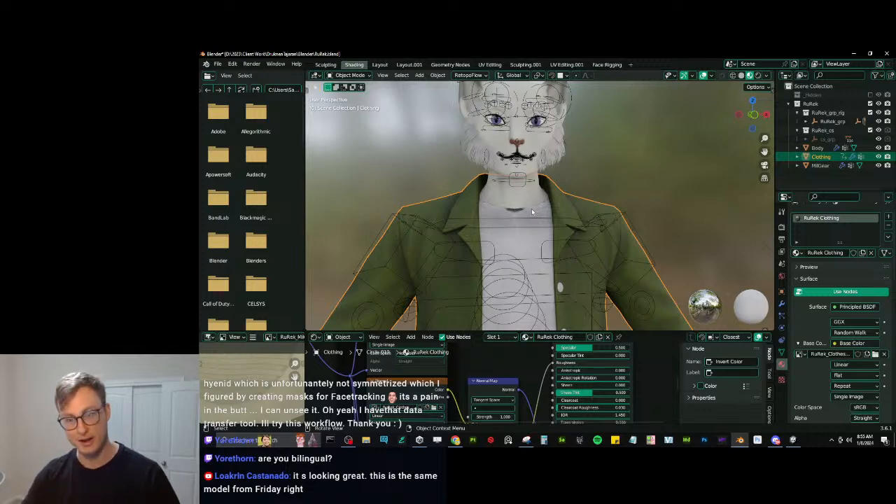
scroll(532, 211, "up", 4)
middle_click_drag(564, 160, 480, 194, "shift")
left_click(457, 184)
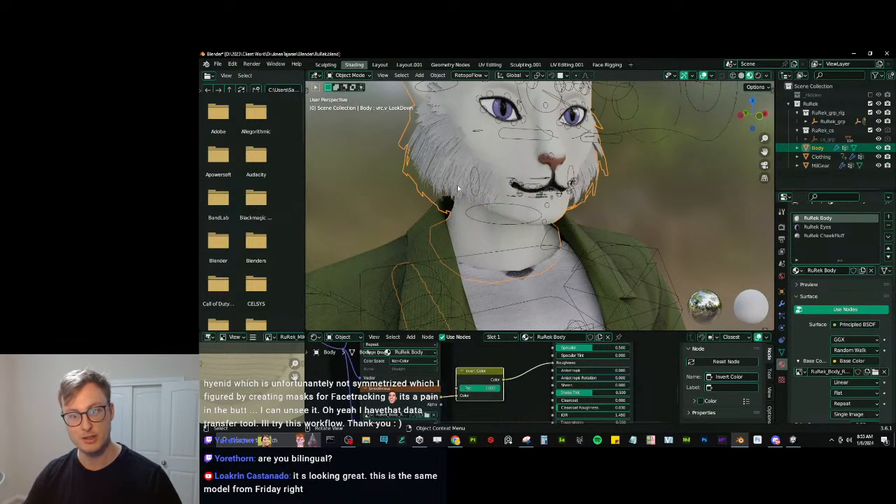
left_click(839, 235)
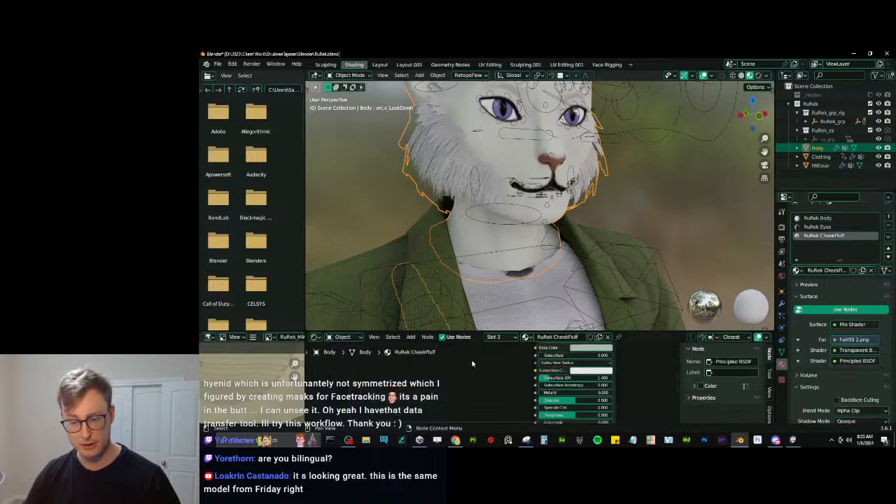
left_click_drag(466, 331, 466, 286)
middle_click_drag(478, 333, 488, 397)
scroll(502, 372, "up", 1)
middle_click_drag(515, 359, 481, 328)
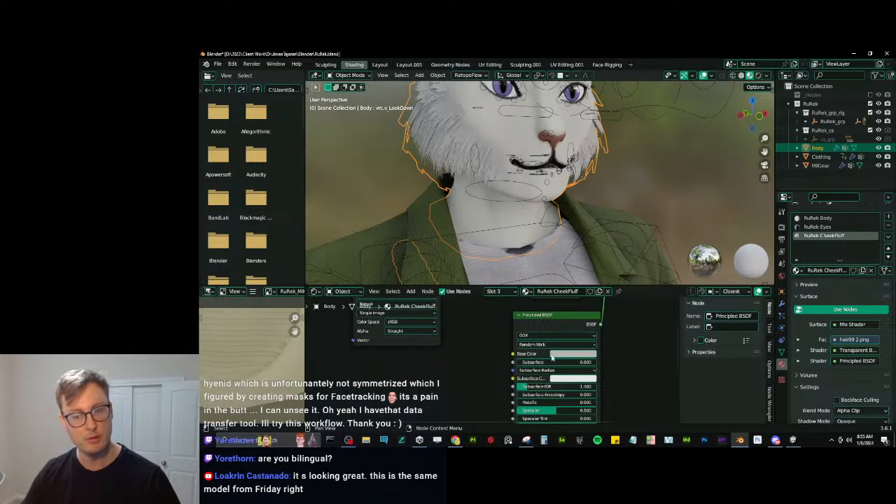
Raise the Value of the Principled BSDF base color to lighten the cheek fluff.
left_click(562, 353)
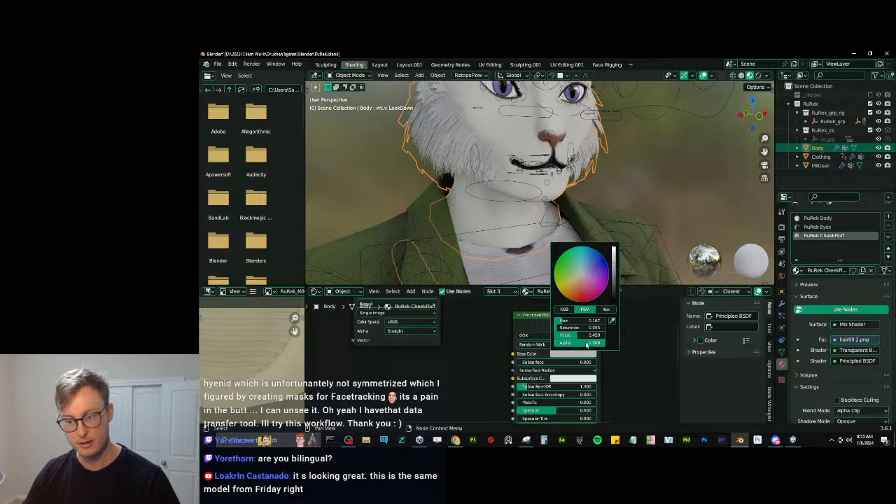
left_click_drag(577, 335, 584, 335)
middle_click_drag(595, 183, 609, 209)
scroll(609, 209, "up", 5)
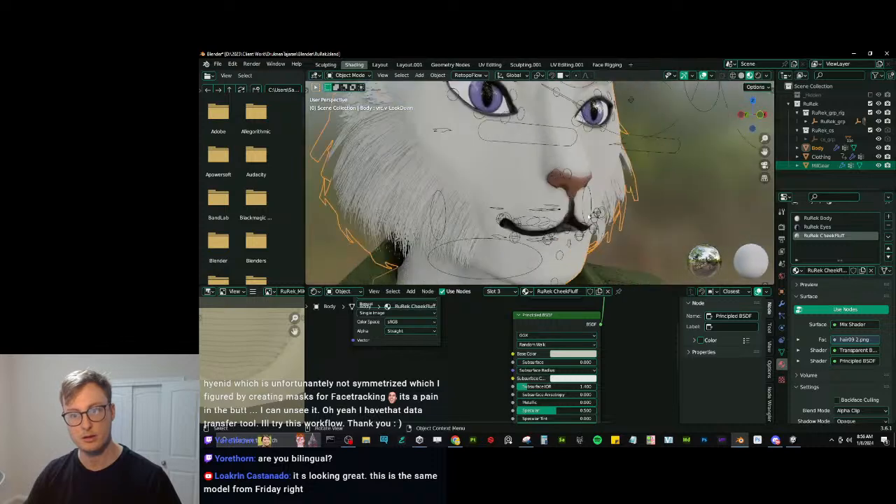
Switch the viewport to Rendered shading and fine-tune the Value of the cheek fluff's base color against the face.
key("z")
left_click(569, 161)
scroll(578, 168, "down", 2)
scroll(573, 198, "up", 2)
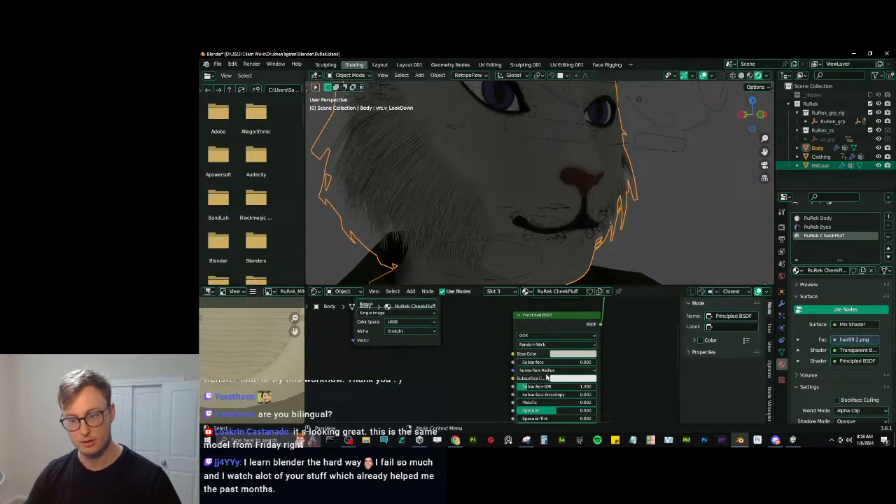
left_click(571, 354)
left_click_drag(583, 334, 580, 334)
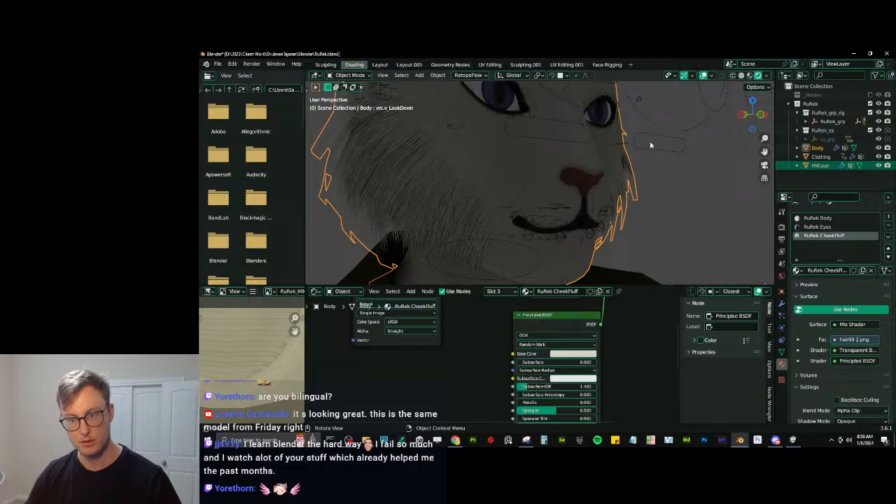
Return the viewport to Material Preview shading and examine how the cheek fluff blends with the face.
key("z")
middle_click_drag(624, 245, 583, 213)
scroll(614, 181, "down", 3)
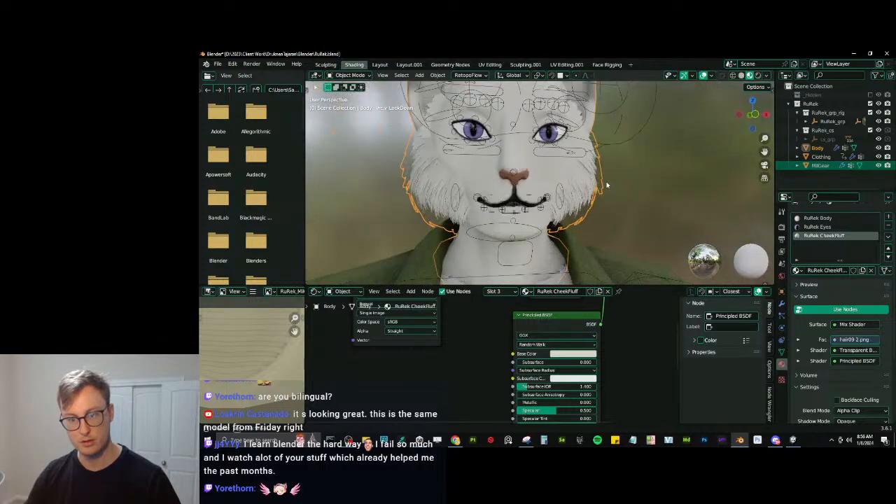
middle_click_drag(615, 181, 605, 183)
scroll(603, 182, "down", 1)
middle_click_drag(490, 182, 514, 179)
scroll(476, 183, "down", 3)
scroll(490, 180, "up", 4)
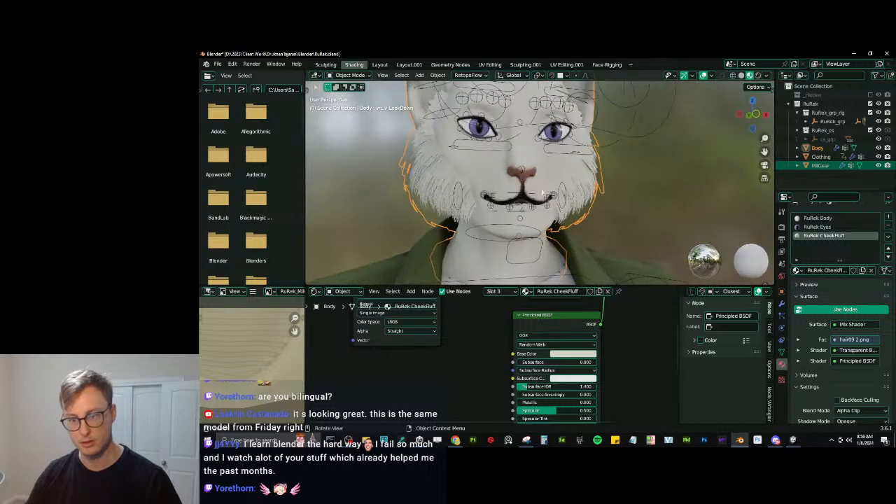
Try Alpha Blend for the RuRek CheekFluff material, and set its blend mode to Alpha Hashed.
scroll(832, 329, "down", 3)
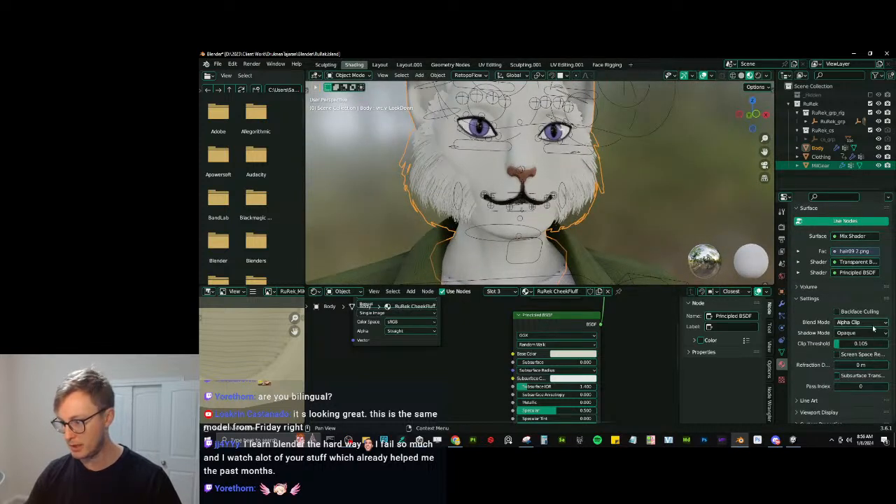
left_click(879, 323)
left_click(851, 362)
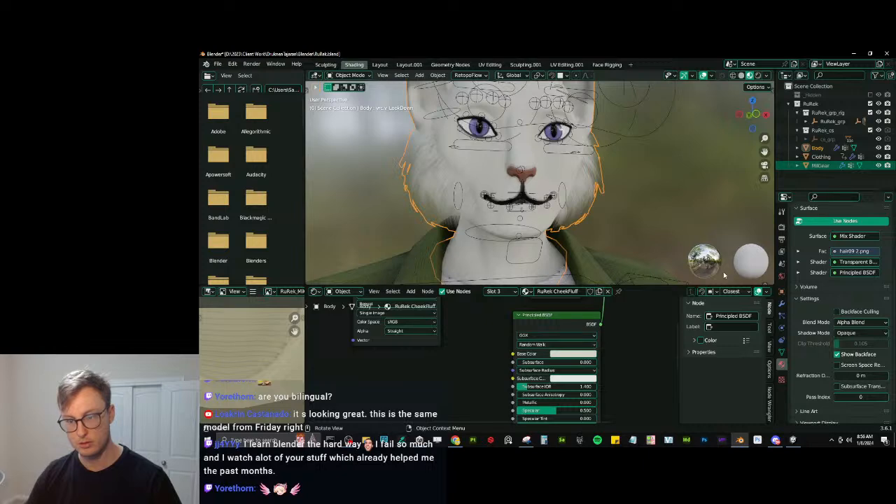
left_click(861, 322)
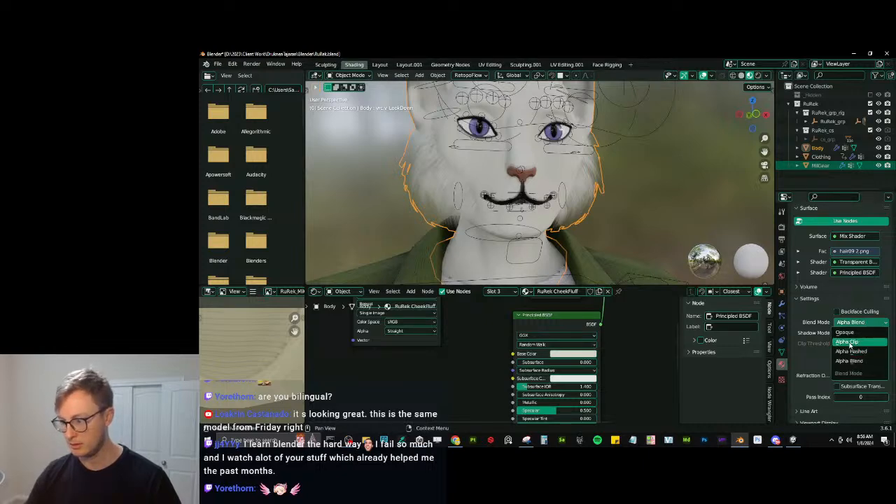
left_click(851, 352)
middle_click_drag(609, 185, 572, 186)
scroll(511, 180, "up", 3)
scroll(560, 189, "down", 7)
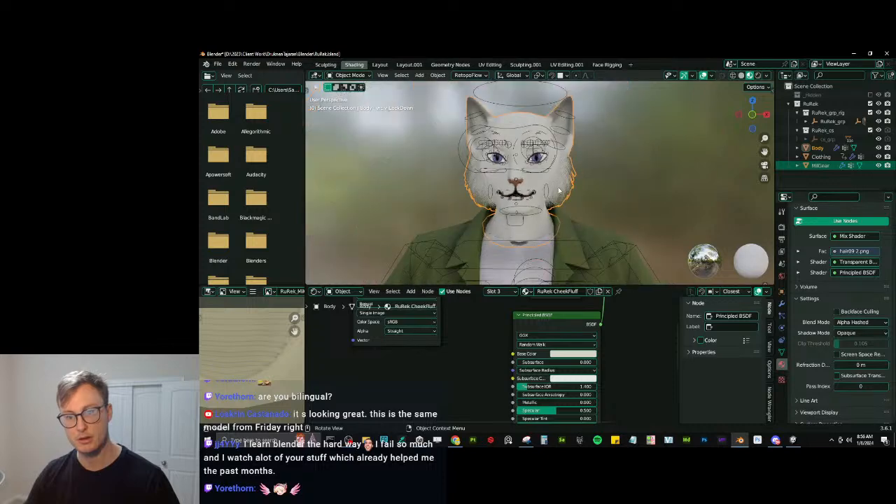
scroll(560, 189, "up", 4)
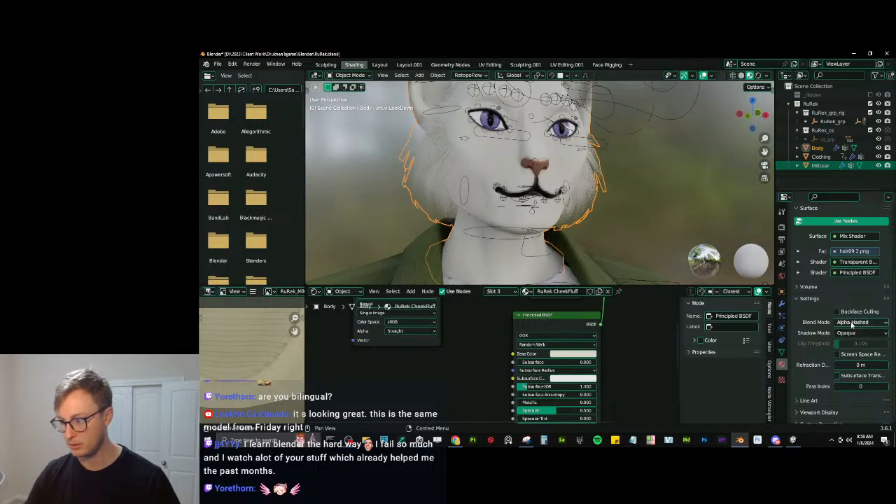
Enable Screen Space Refraction for the RuRek CheekFluff material, deselect the meshes and save the file.
left_click(842, 356)
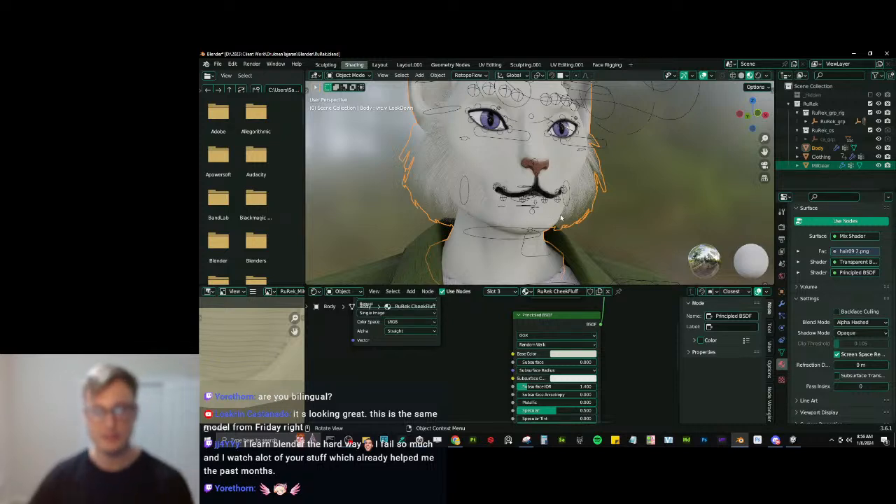
left_click(633, 213)
key("ctrl+s")
Select the Clothing mesh and examine the shirt's front collar below the neck.
scroll(627, 197, "down", 4)
mouse_move(575, 221)
middle_mouse_down("shift")
mouse_move(576, 166)
mouse_move(592, 179)
mouse_move(572, 205)
middle_mouse_up("shift")
scroll(575, 166, "up", 5)
scroll(592, 179, "down", 3)
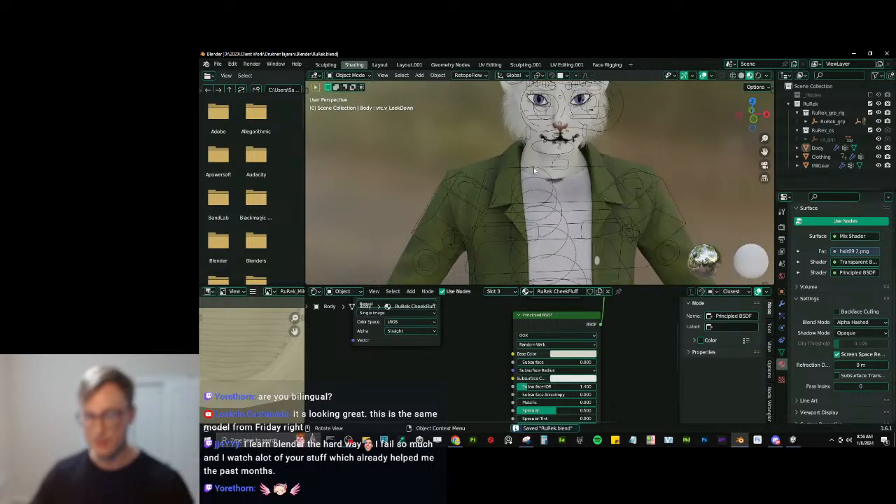
scroll(526, 169, "up", 4)
left_click(626, 194)
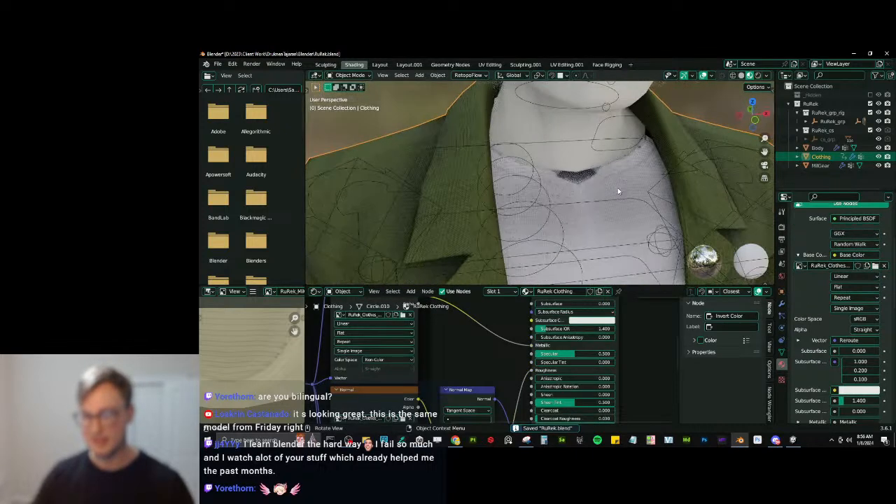
scroll(601, 192, "down", 5)
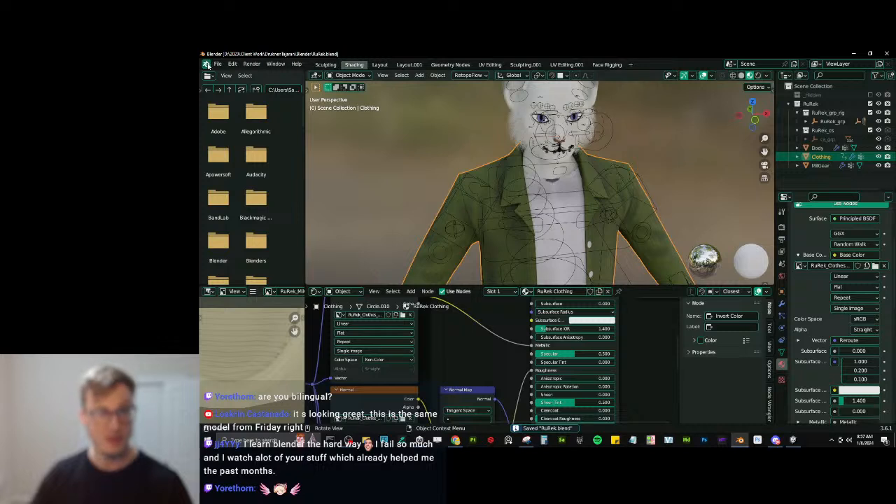
Switch to Adobe Substance 3D Painter and open the recent project RuRek_Clothes_v1.spp.
left_click(207, 65)
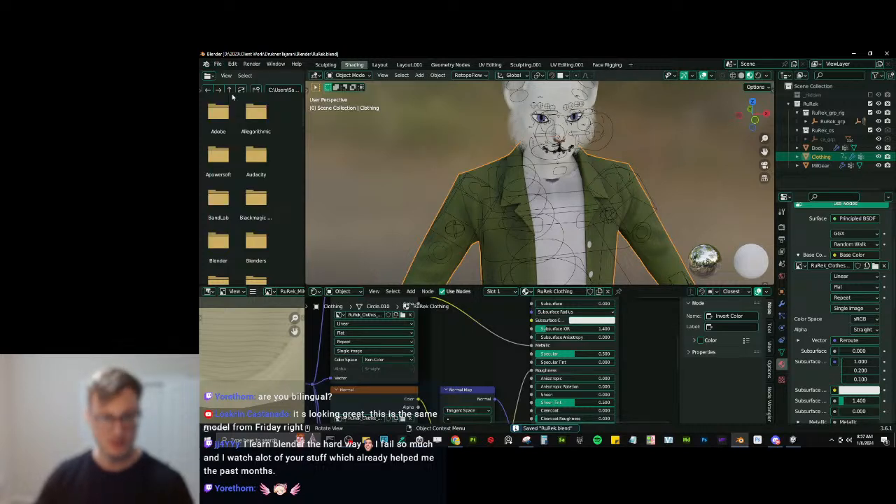
left_click(390, 160)
left_click(466, 444)
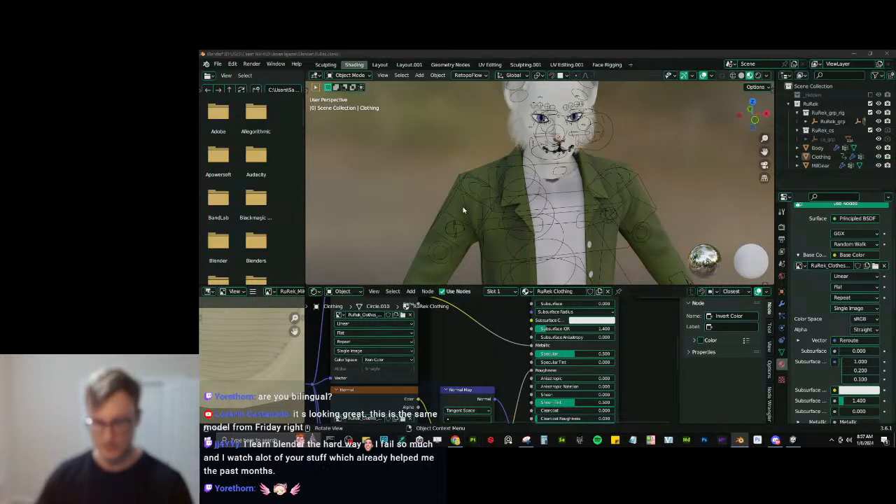
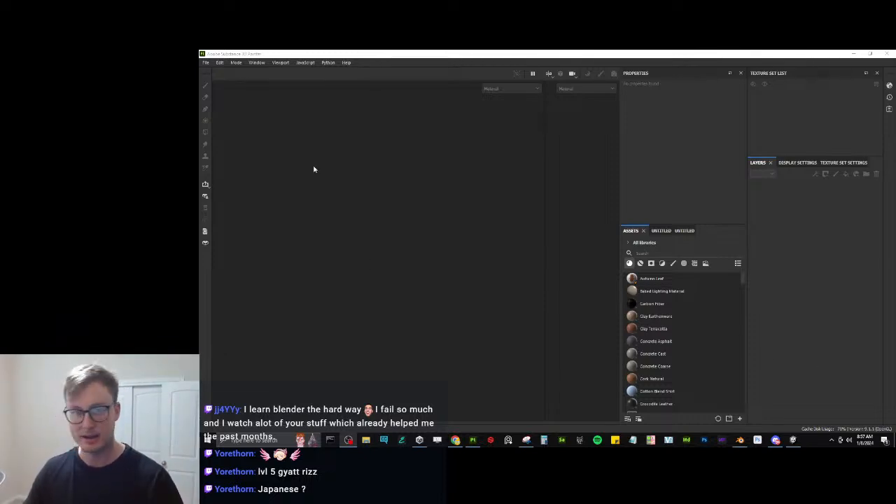
left_click(206, 62)
mouse_move(224, 86)
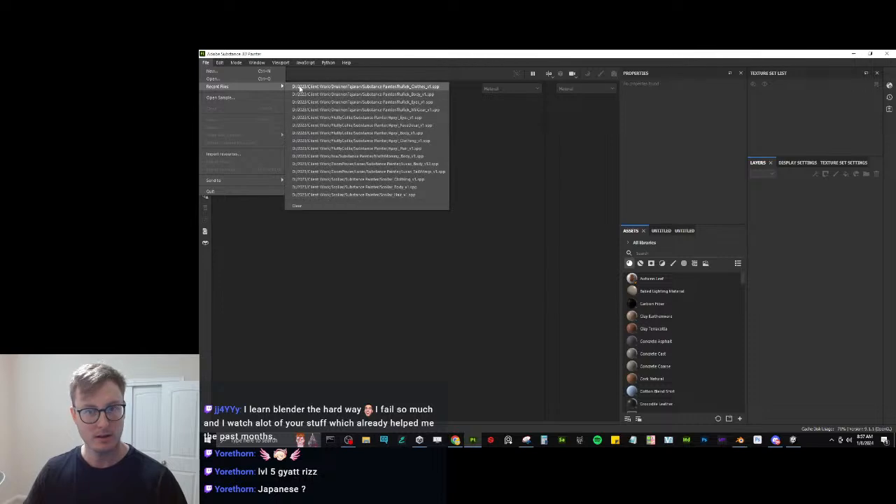
left_click(327, 87)
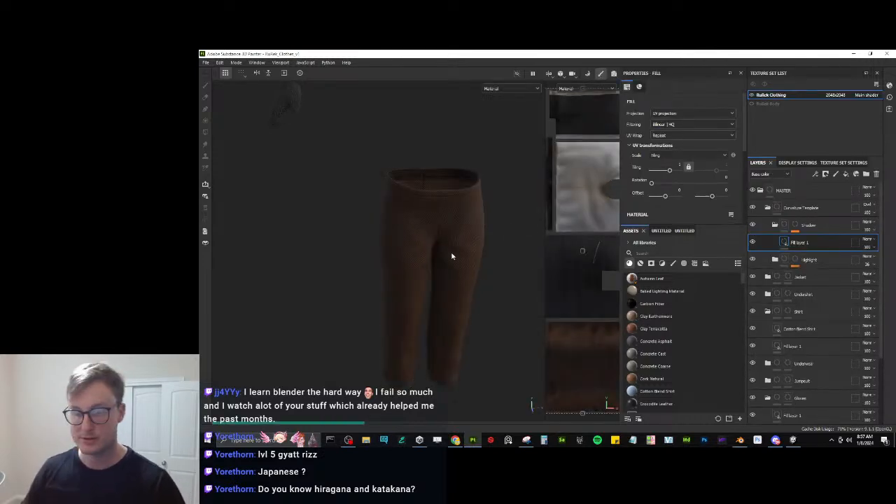
Examine the front collar edge of the shirt model up close and locate the Shirt folder's layers.
scroll(436, 249, "down", 2)
left_click_drag(353, 316, 379, 245, "alt")
middle_click_drag(454, 106, 429, 210, "alt")
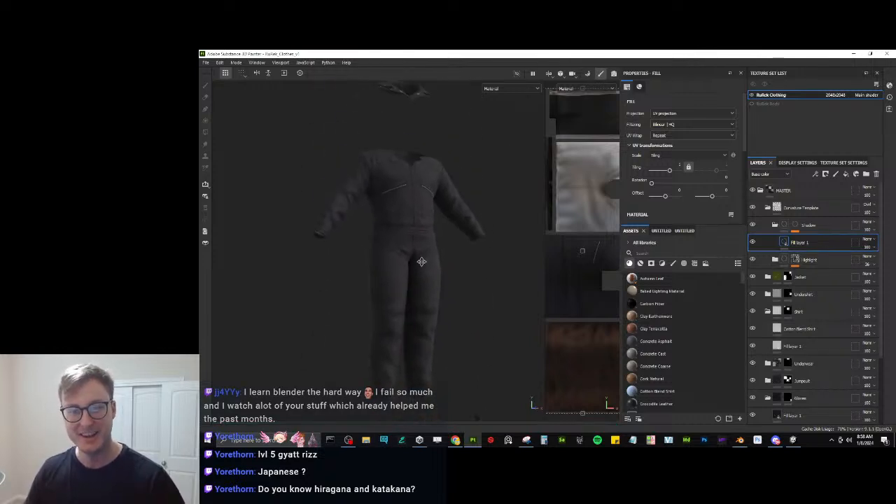
scroll(417, 360, "down", 1)
scroll(434, 262, "down", 5)
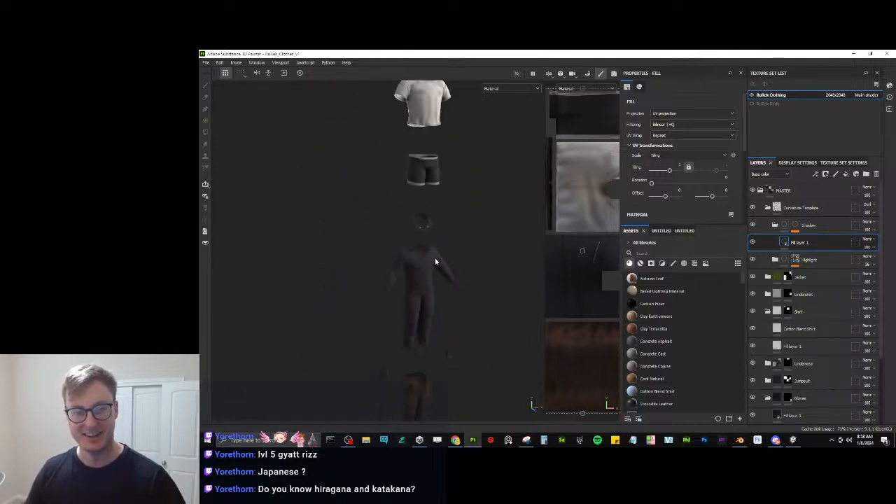
middle_click_drag(432, 175, 419, 214, "alt")
scroll(420, 215, "up", 8)
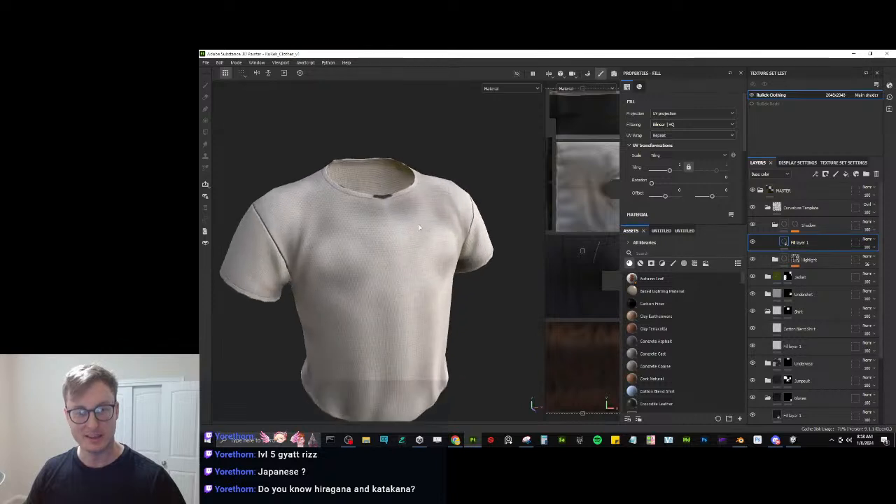
scroll(417, 239, "up", 2)
scroll(826, 280, "down", 3)
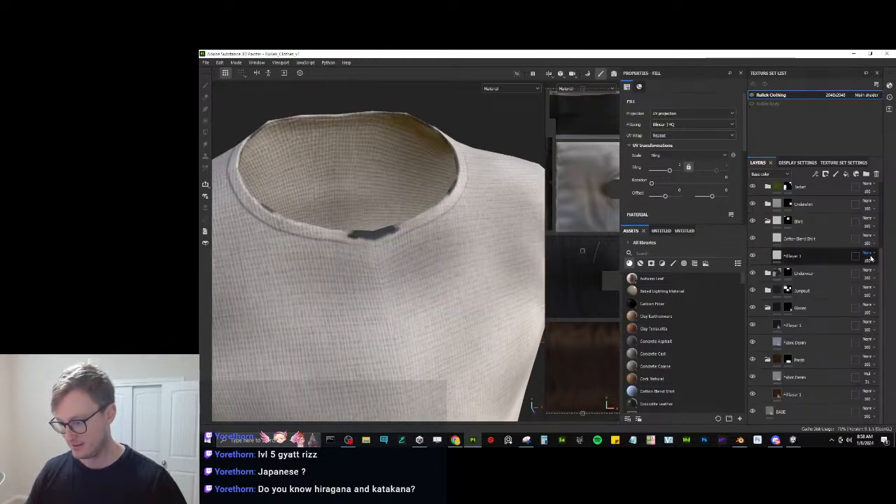
Collapse the Curvature Template and Shirt folders in the layer stack.
scroll(760, 190, "up", 4)
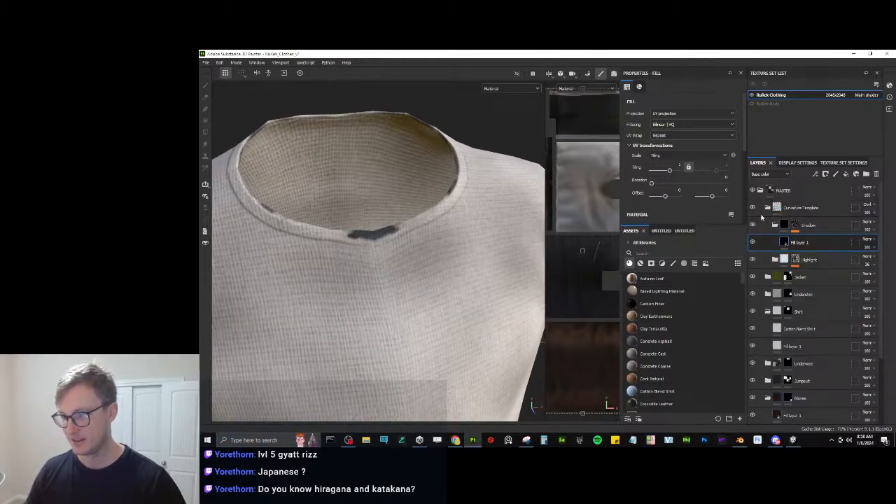
left_click(767, 207)
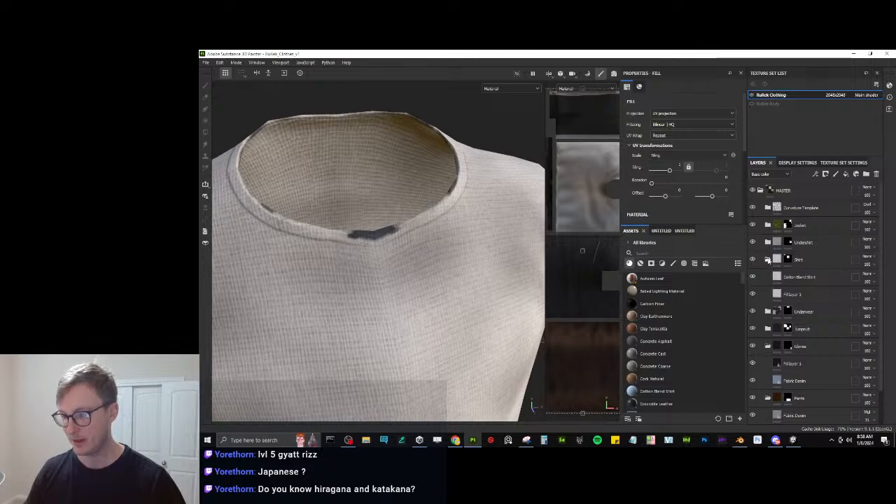
left_click(767, 259)
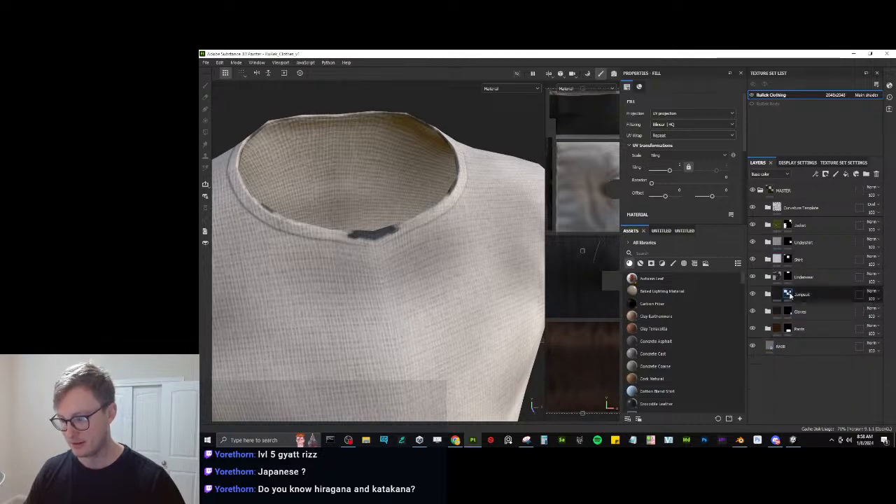
Remove the Normal and Ambient occlusion mesh maps from the RuRek Clothing texture set.
left_click(843, 162)
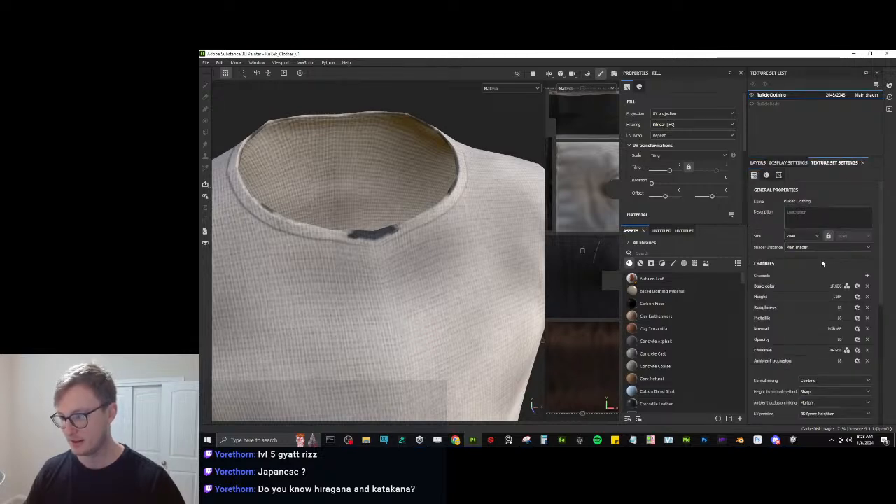
scroll(824, 270, "down", 6)
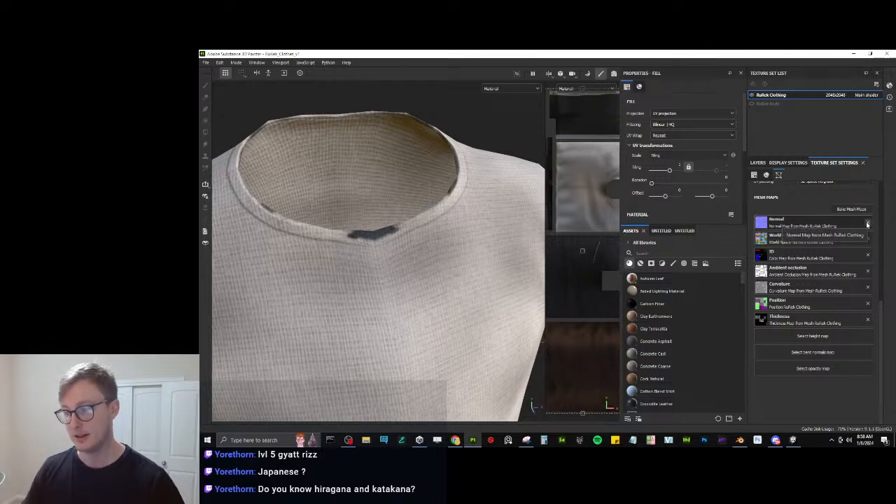
left_click(866, 224)
left_click(868, 271)
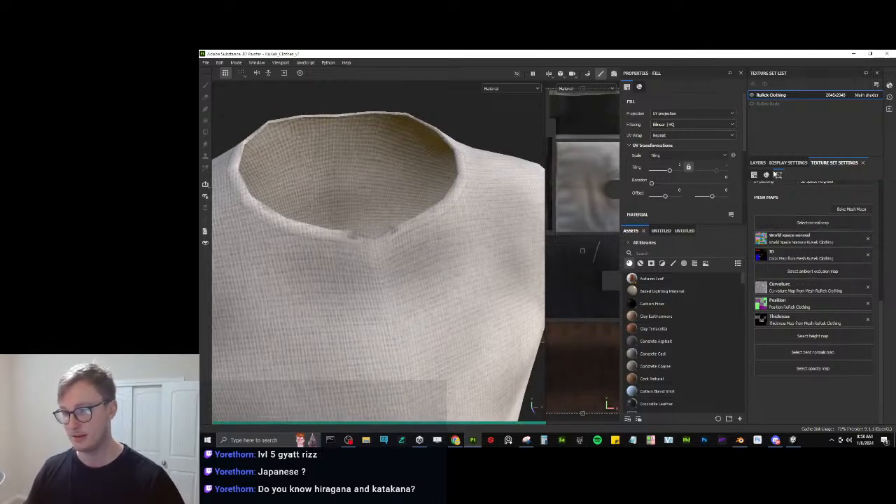
Search the assets for "template" and add the Mesh Map Template between the Pants folder and the BASE layer.
left_click(758, 163)
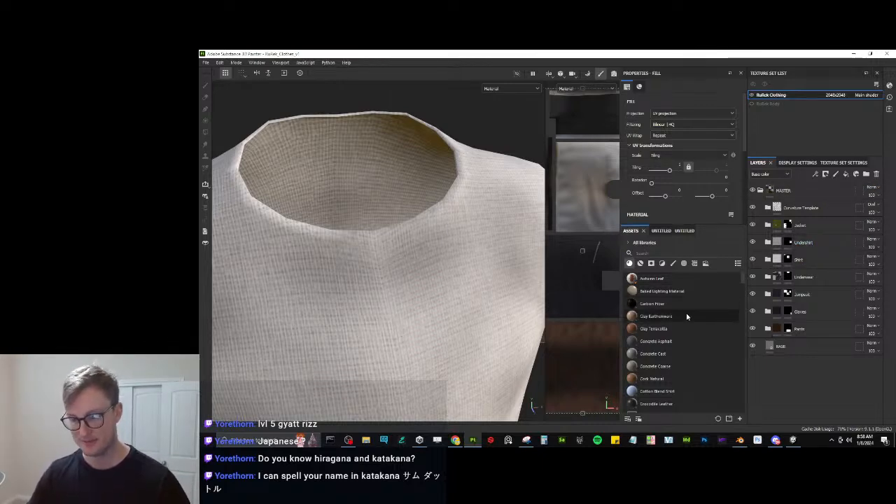
left_click(677, 231)
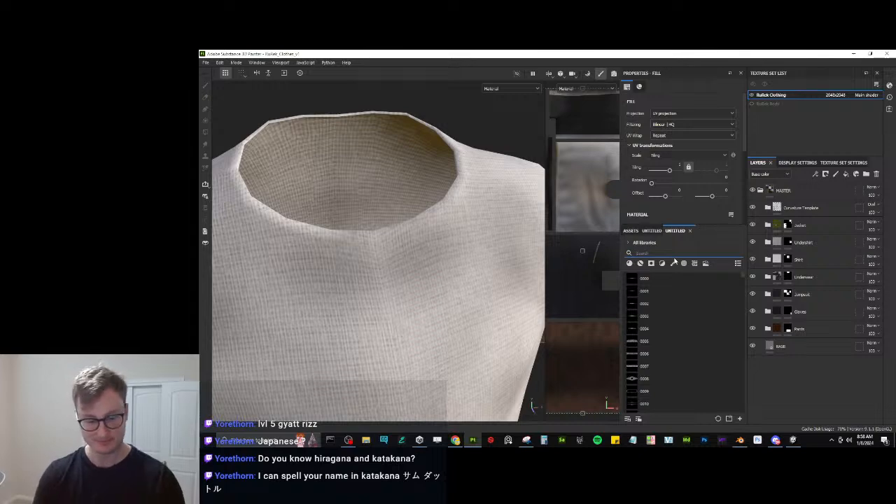
type("template")
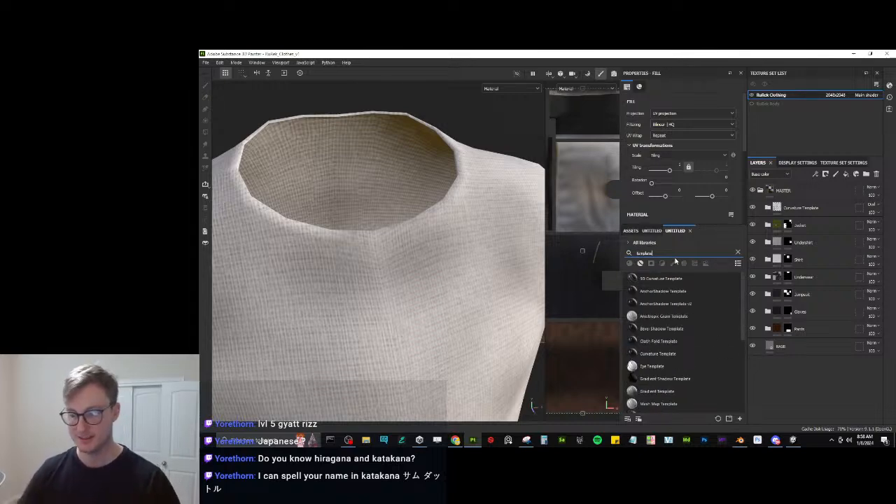
scroll(673, 367, "down", 3)
left_click(658, 320)
left_click_drag(656, 326, 791, 353)
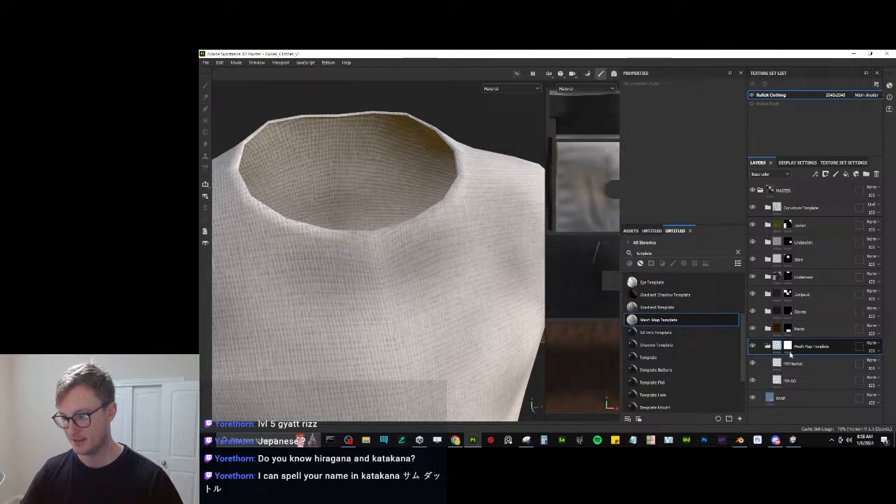
left_click(834, 162)
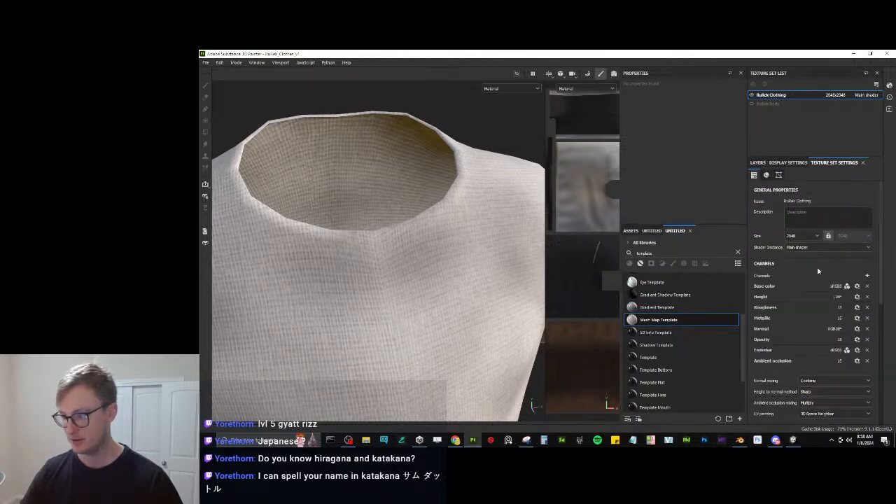
left_click(758, 162)
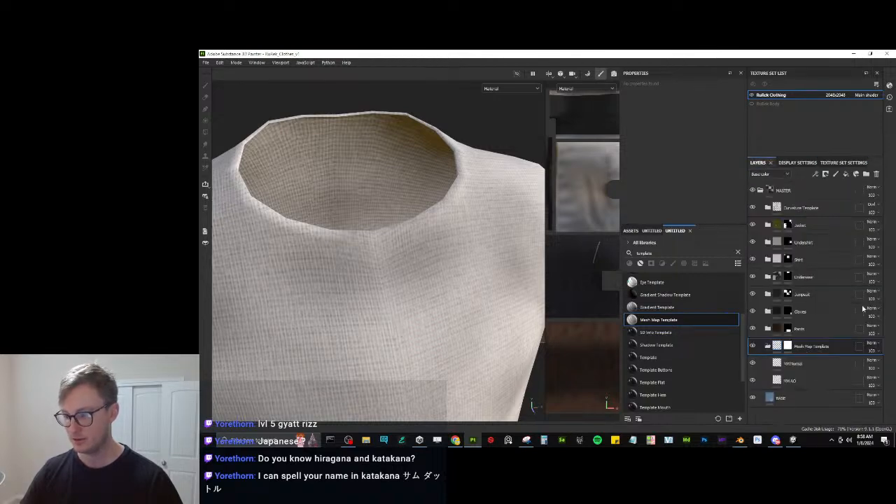
left_click(789, 363)
scroll(651, 197, "down", 4)
left_click(666, 168)
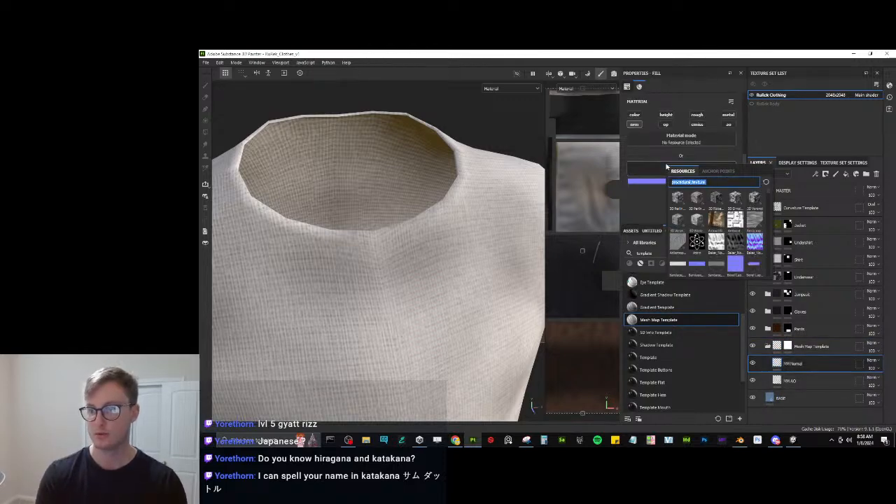
type("rure")
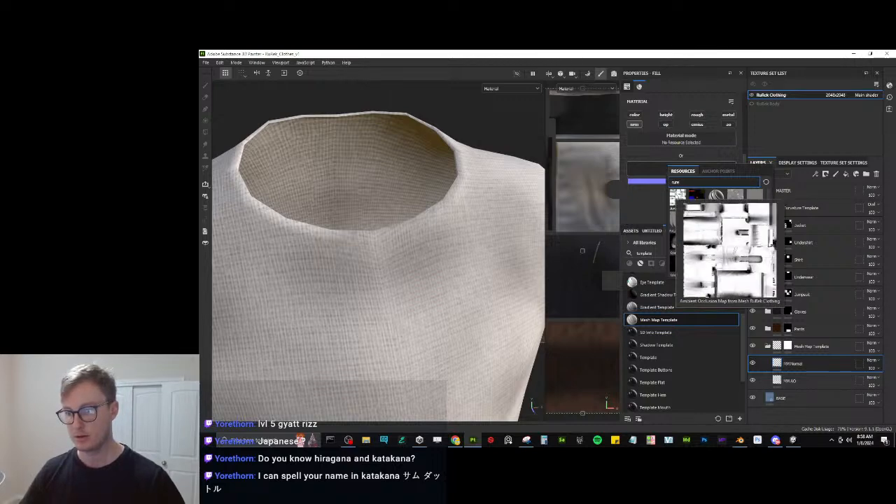
left_click(677, 199)
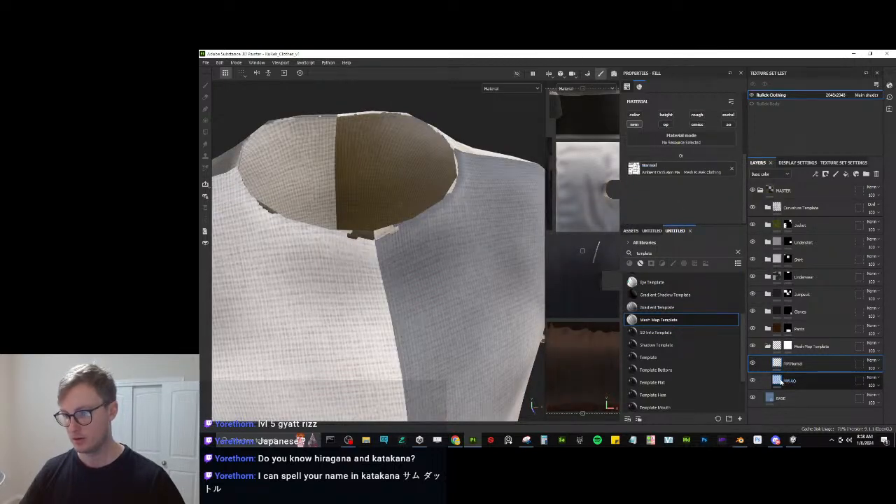
Replace the map in the Mesh Map Template's Normal layer with Normal Map from Mesh RuRek Clothing.
left_click(781, 379)
left_click(777, 368)
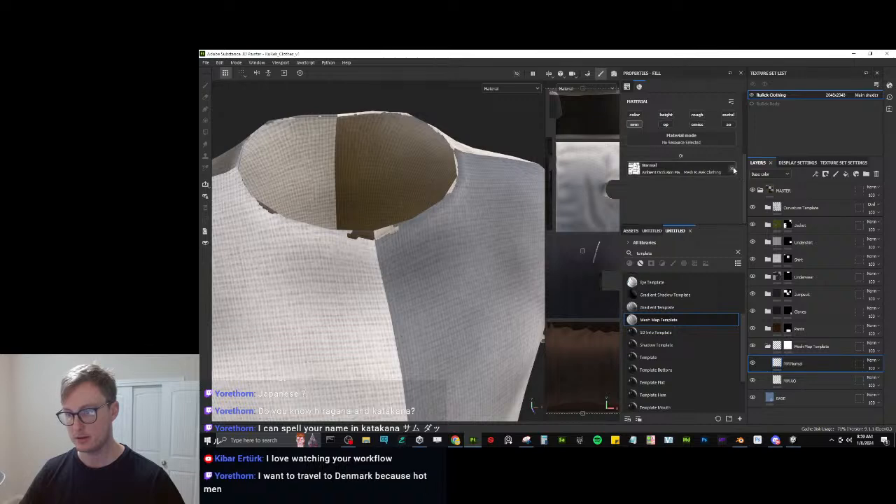
left_click(733, 170)
left_click(721, 173)
type("rurek")
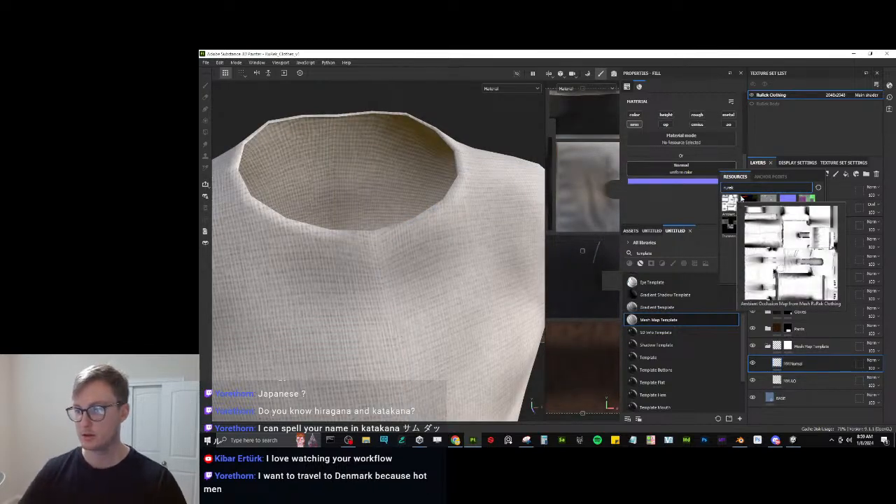
left_click(788, 200)
Assign Ambient Occlusion Map from Mesh RuRek Clothing to the Mesh Map Template's AO layer.
left_click(782, 378)
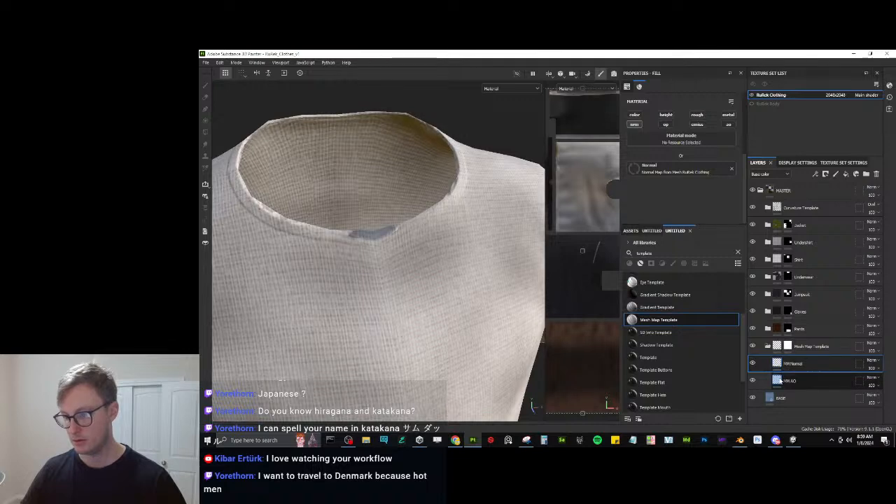
left_click(680, 168)
left_click(686, 200)
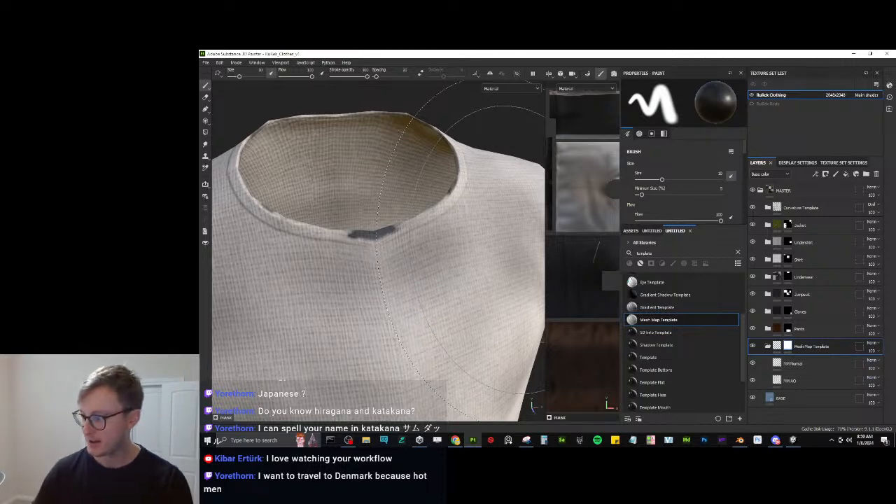
Examine the shirt's collar in 3D, then widen the 2D view and frame the shirt's neckline in it.
scroll(468, 210, "down", 5)
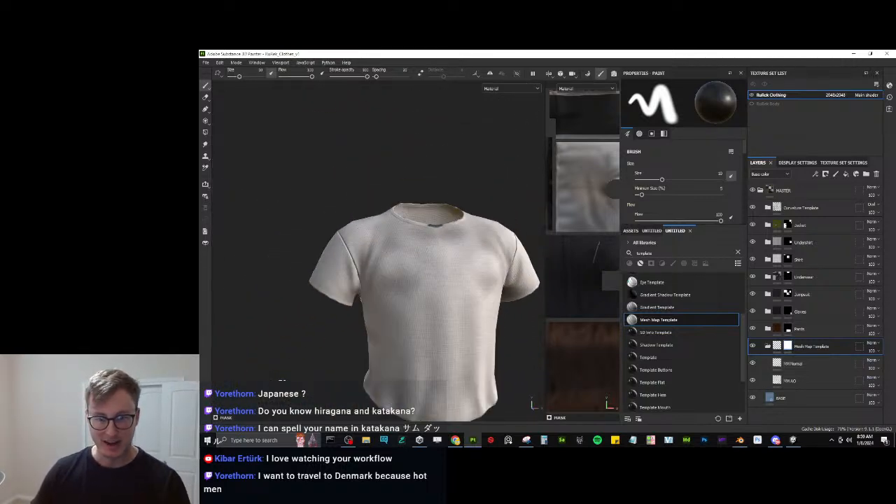
middle_click_drag(412, 201, 413, 245, "alt")
scroll(413, 246, "up", 5)
scroll(413, 245, "down", 2)
left_click_drag(416, 246, 430, 274, "alt")
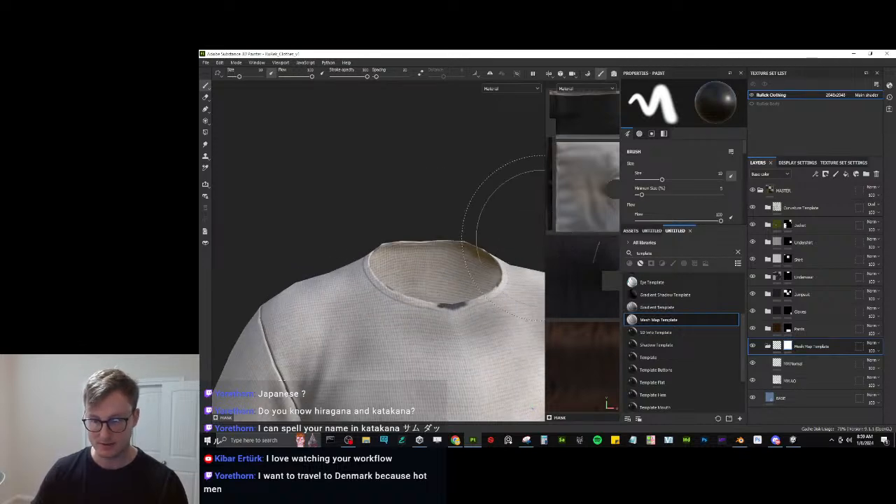
left_click_drag(543, 240, 380, 240)
scroll(540, 214, "up", 4)
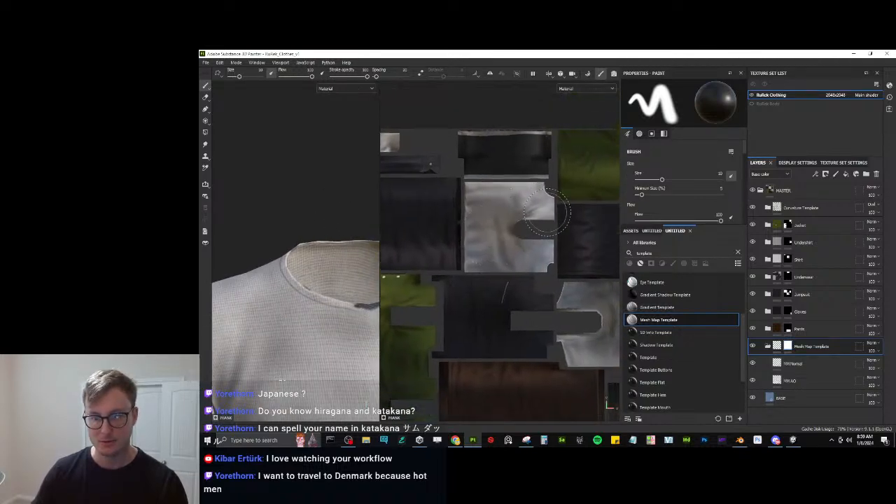
middle_click_drag(518, 220, 488, 248)
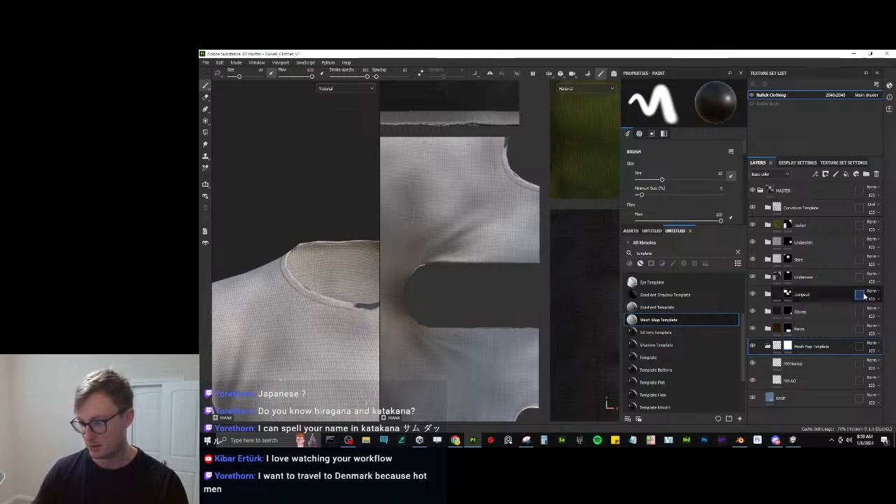
Add a paint effect to the Mesh Map Template's mask and rename it Shirt Collar Edit.
right_click(792, 350)
left_click(815, 301)
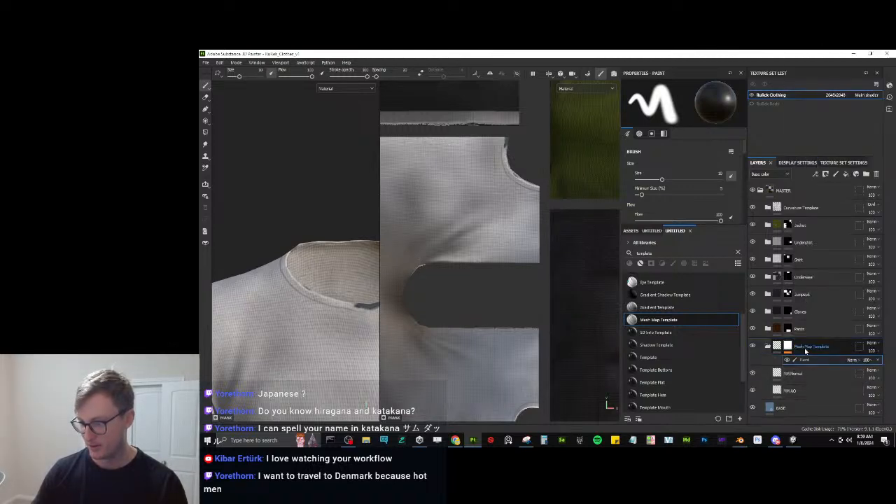
double_click(805, 359)
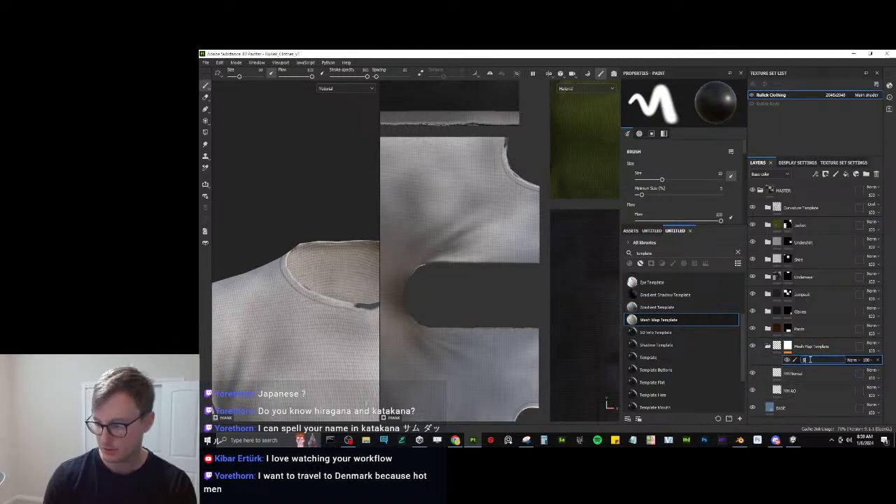
type("Shirt Color Edit")
key("Return")
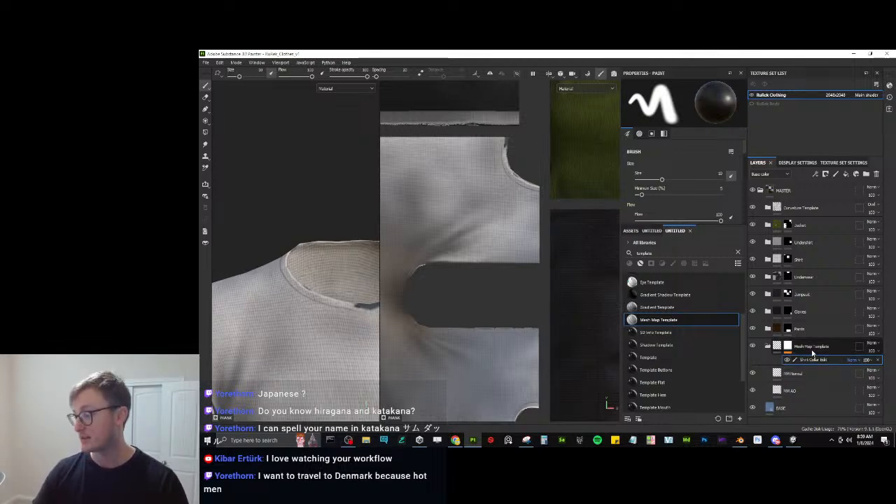
Shrink the brush and set its alignment to UV and its size space to Texture.
middle_click_drag(471, 204, 445, 271, "alt")
scroll(469, 228, "up", 1)
right_click_drag(513, 204, 466, 204, "ctrl")
scroll(699, 185, "down", 5)
left_click(689, 198)
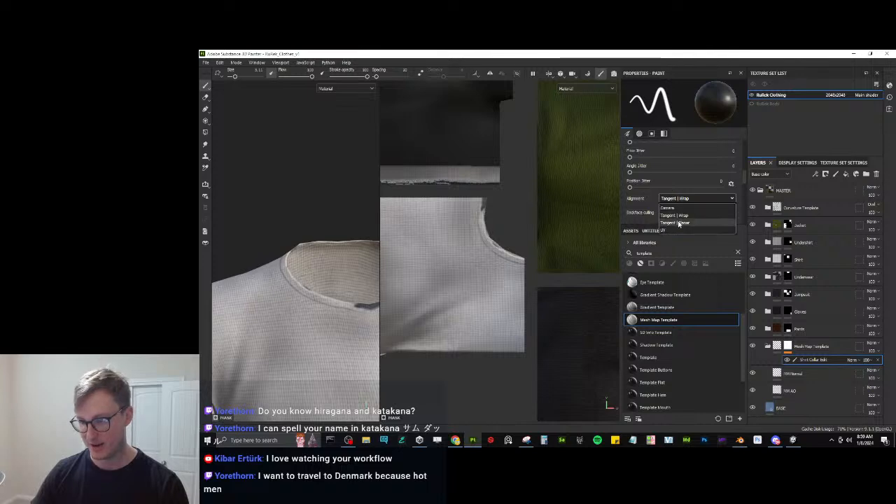
left_click(674, 231)
scroll(683, 203, "down", 1)
left_click(684, 183)
left_click(669, 206)
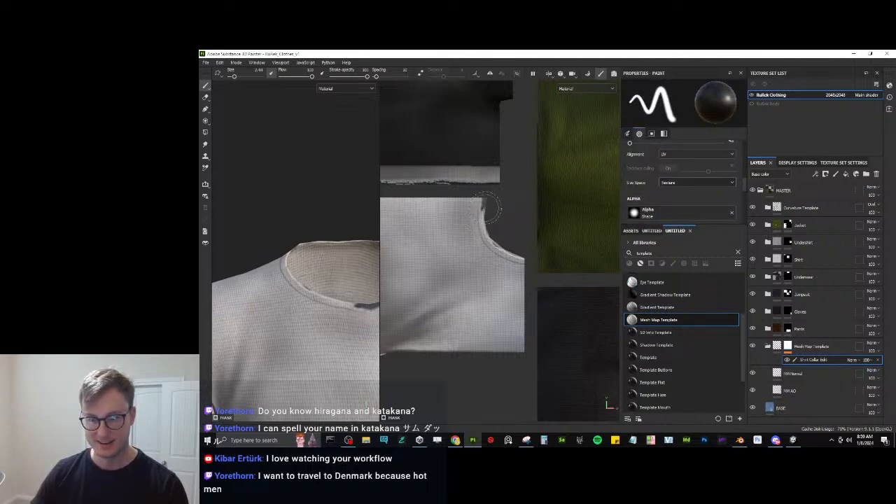
Paint black on the mask along the front panel's neckline edge in the 2D view to hide the ragged dark patches.
mouse_move(522, 252)
left_mouse_down()
mouse_move(487, 210)
mouse_move(508, 258)
left_mouse_up()
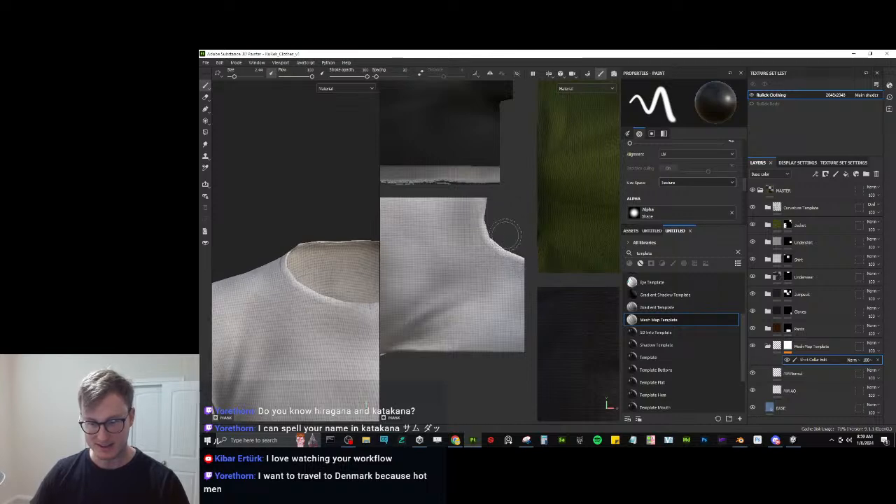
scroll(504, 238, "up", 2)
scroll(494, 237, "up", 2)
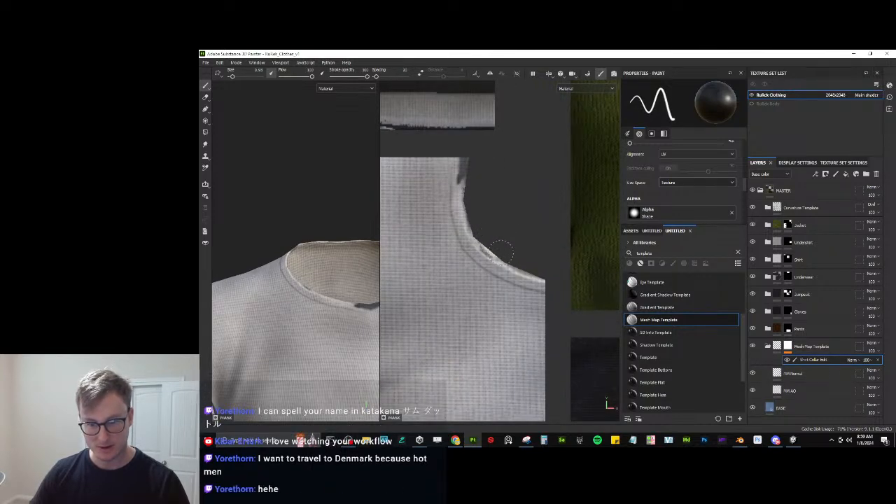
key("bracketright")
left_click_drag(489, 240, 517, 257)
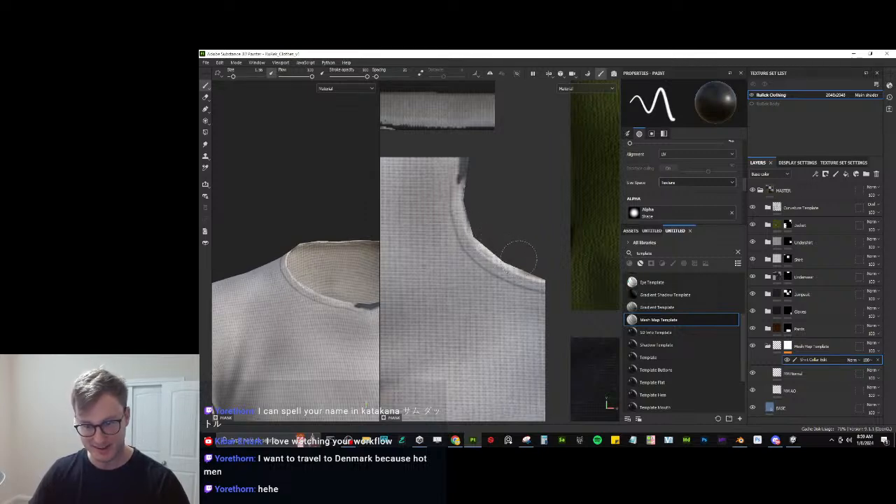
mouse_move(477, 195)
left_mouse_down()
mouse_move(471, 163)
mouse_move(470, 178)
left_mouse_up()
left_click_drag(332, 224, 383, 243, "alt")
scroll(443, 165, "up", 1)
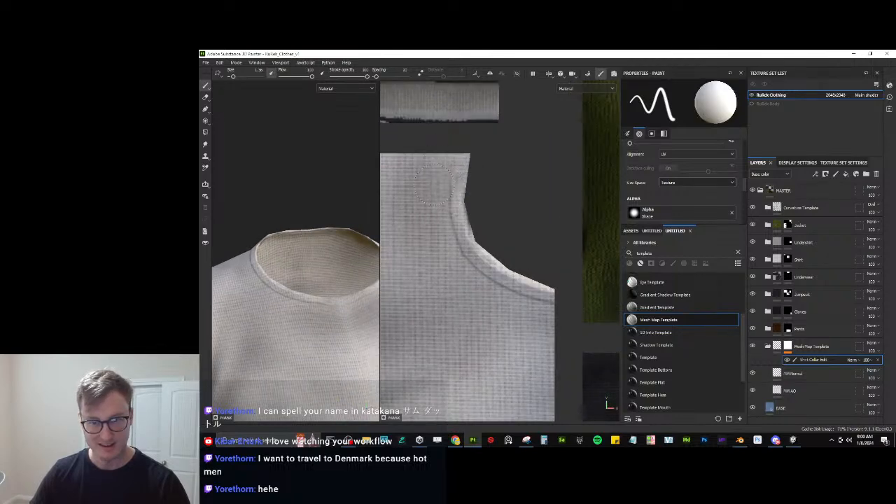
Paint black on the mask along the other shirt panel's curved neckline edge in the 2D view to hide the dark edge.
left_click_drag(326, 293, 506, 217, "alt")
scroll(518, 226, "down", 5)
middle_click_drag(501, 346, 538, 270, "alt")
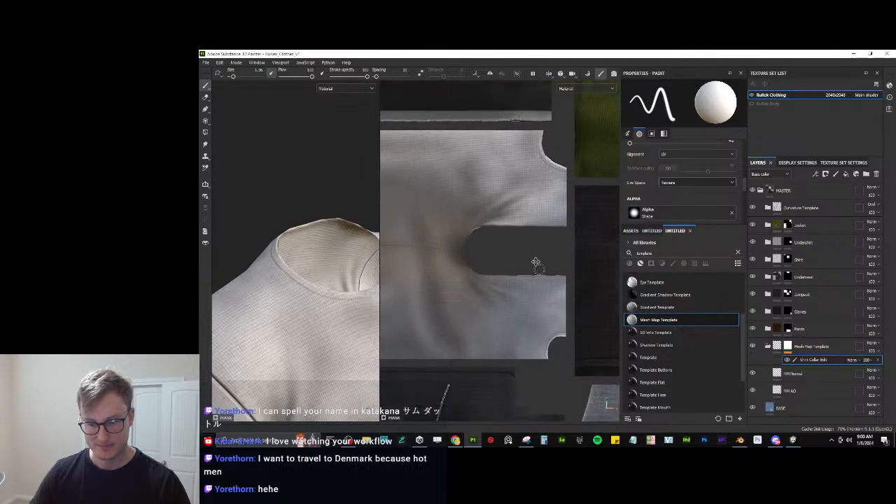
middle_click_drag(565, 333, 534, 247, "alt")
scroll(533, 247, "up", 3)
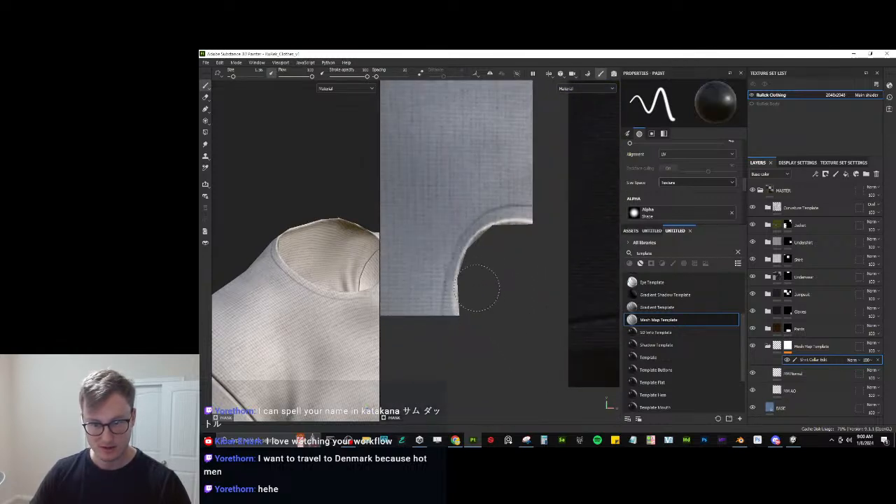
mouse_move(477, 260)
left_mouse_down()
mouse_move(524, 245)
mouse_move(503, 248)
left_mouse_up()
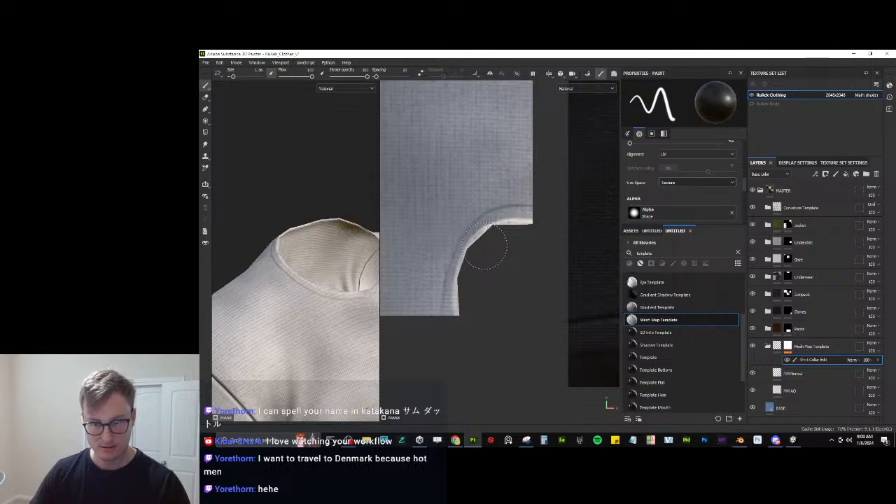
Widen the 3D view and frame the stacked garments in it.
left_click_drag(305, 268, 312, 226, "alt")
scroll(312, 226, "down", 5)
scroll(313, 226, "down", 3)
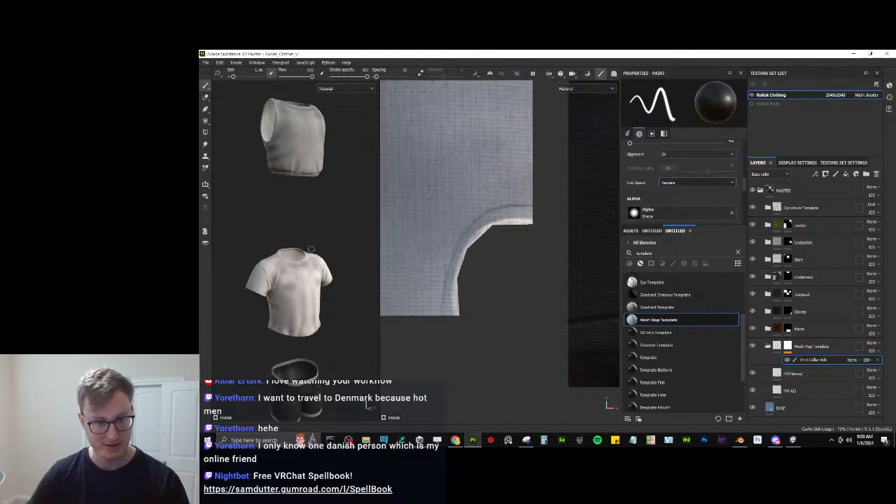
left_click_drag(324, 216, 313, 213, "alt")
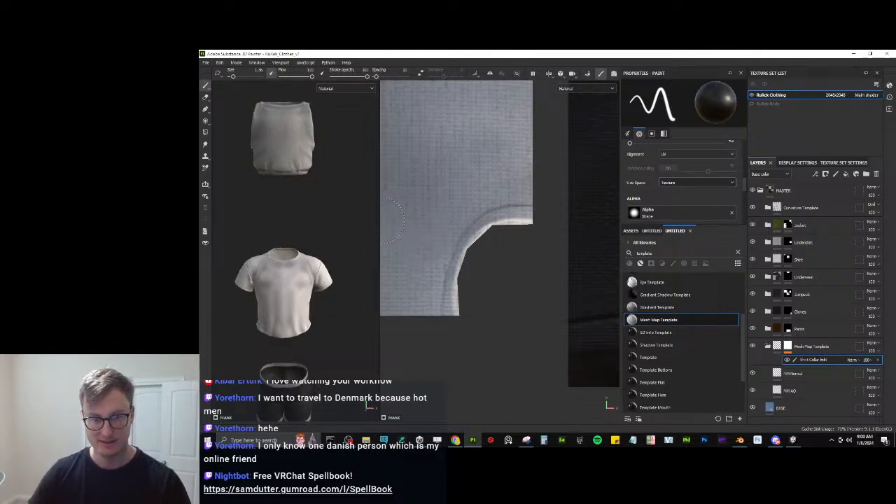
left_click_drag(380, 219, 522, 219)
scroll(441, 213, "down", 3)
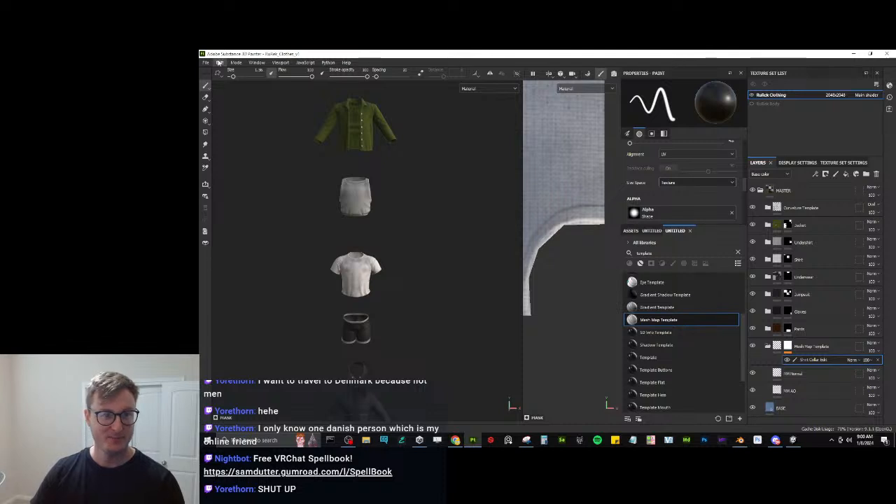
Examine the green jacket in 3D and collapse the Mesh Map Template group.
middle_click_drag(337, 179, 354, 298, "alt")
left_click_drag(354, 298, 384, 305, "alt")
scroll(340, 275, "up", 5)
mouse_move(340, 275)
left_mouse_down("alt")
mouse_move(310, 275)
mouse_move(335, 276)
left_mouse_up("alt")
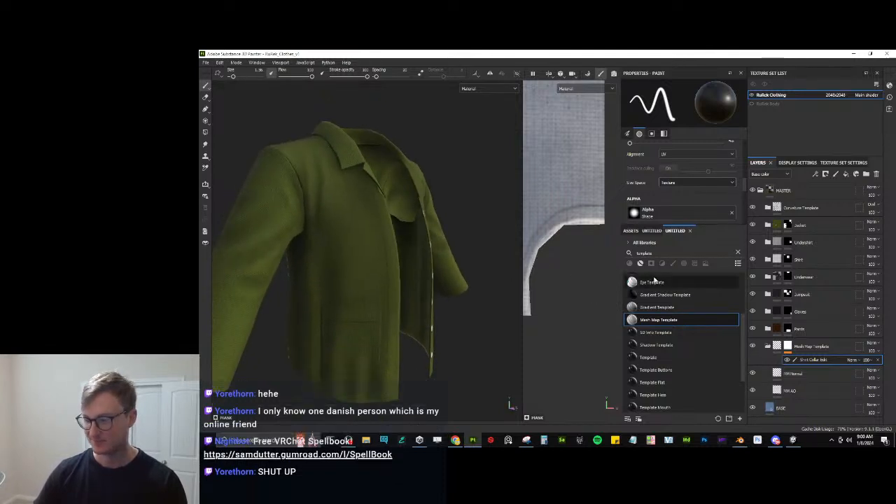
left_click(768, 345)
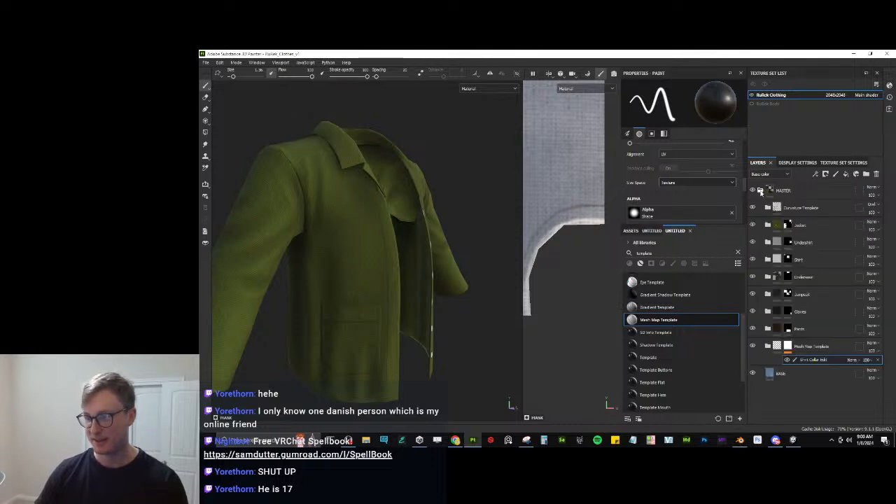
Examine the jacket and the dark jumpsuit from several sides in 3D for shading artifacts.
left_click_drag(429, 233, 385, 251, "alt")
left_click_drag(393, 217, 375, 184, "alt")
scroll(376, 184, "up", 3)
middle_click_drag(372, 331, 379, 149, "alt")
scroll(398, 165, "down", 3)
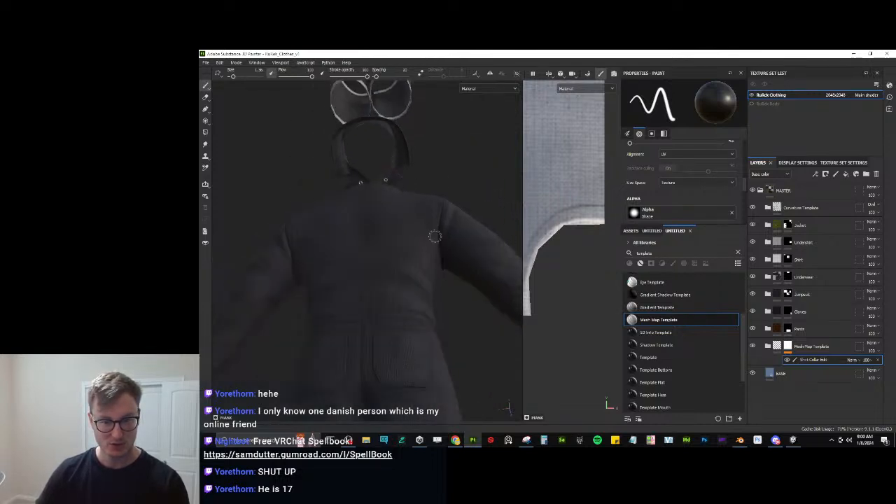
left_click_drag(433, 232, 377, 222, "alt")
scroll(434, 216, "up", 3)
middle_click_drag(392, 378, 362, 219, "alt")
scroll(362, 220, "down", 3)
middle_click_drag(380, 329, 369, 105, "alt")
middle_click_drag(403, 400, 373, 221, "alt")
left_click_drag(373, 220, 388, 194, "alt")
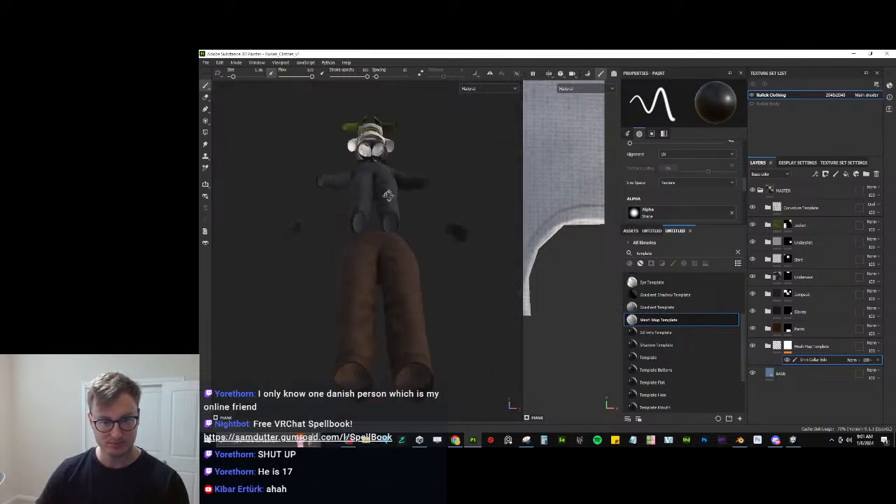
Examine the brown pants up close, followed by the underwear and the shirt, in 3D.
scroll(387, 273, "up", 4)
mouse_move(387, 274)
left_mouse_down("alt")
mouse_move(362, 252)
mouse_move(373, 253)
mouse_move(387, 303)
left_mouse_up("alt")
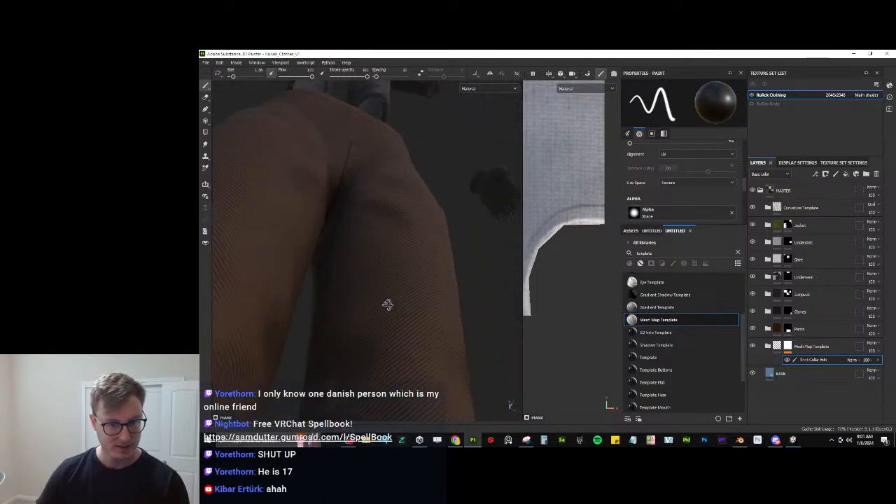
scroll(357, 280, "up", 5)
mouse_move(362, 264)
left_mouse_down("alt")
mouse_move(362, 314)
mouse_move(400, 184)
mouse_move(390, 280)
mouse_move(351, 258)
mouse_move(352, 224)
mouse_move(331, 228)
mouse_move(350, 238)
mouse_move(389, 228)
left_mouse_up("alt")
scroll(394, 231, "down", 8)
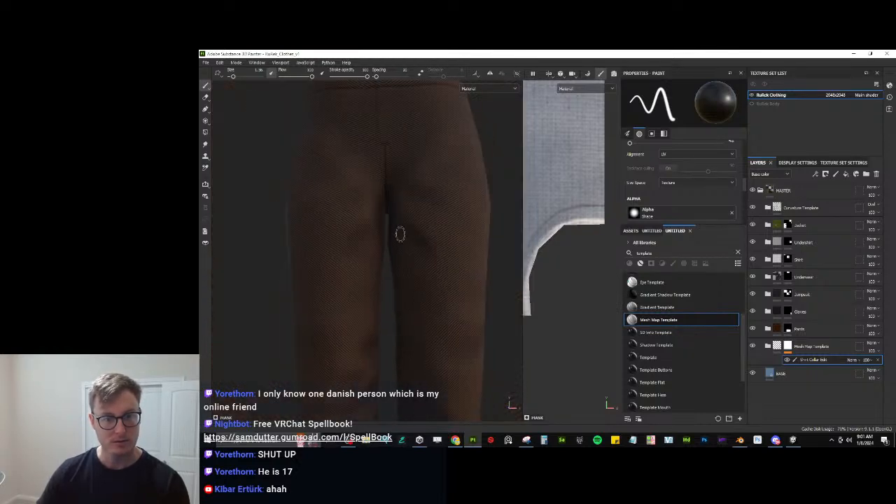
middle_click_drag(396, 112, 364, 351, "alt")
scroll(381, 224, "down", 3)
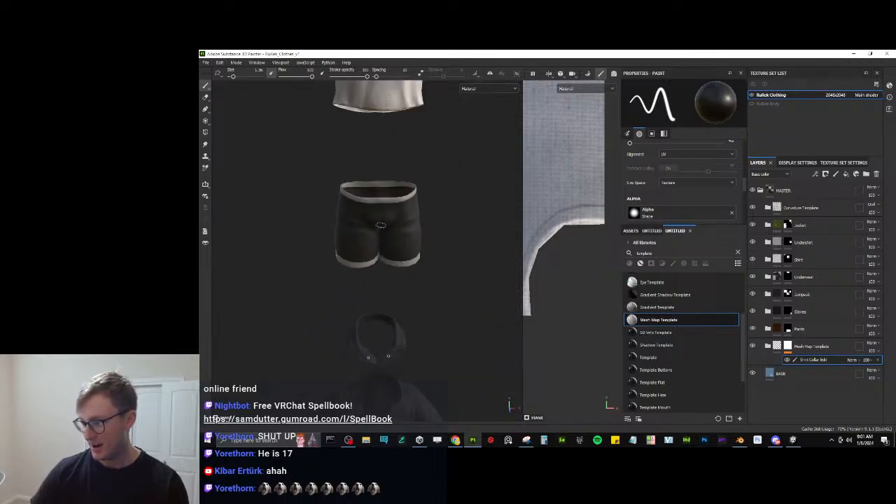
scroll(334, 188, "down", 6)
middle_click_drag(384, 182, 385, 253, "alt")
scroll(389, 252, "up", 8)
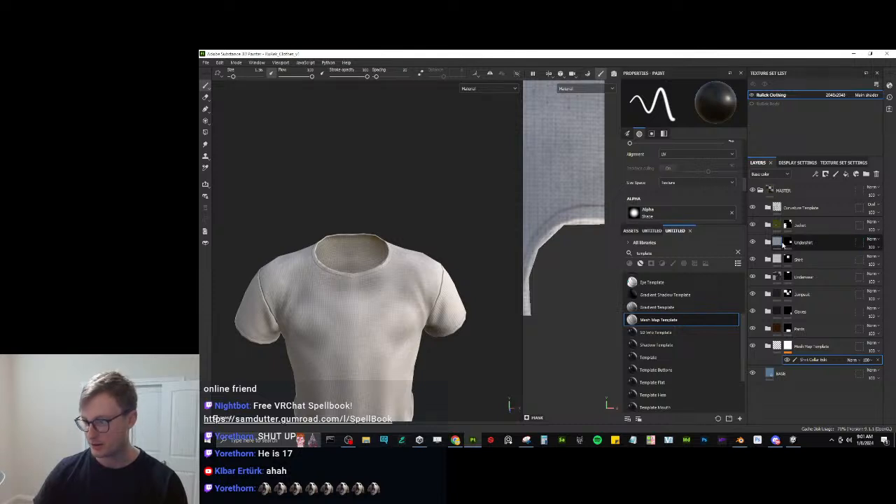
Add a paint effect to the mask of the Shadow group inside the Curvature Template.
left_click(767, 208)
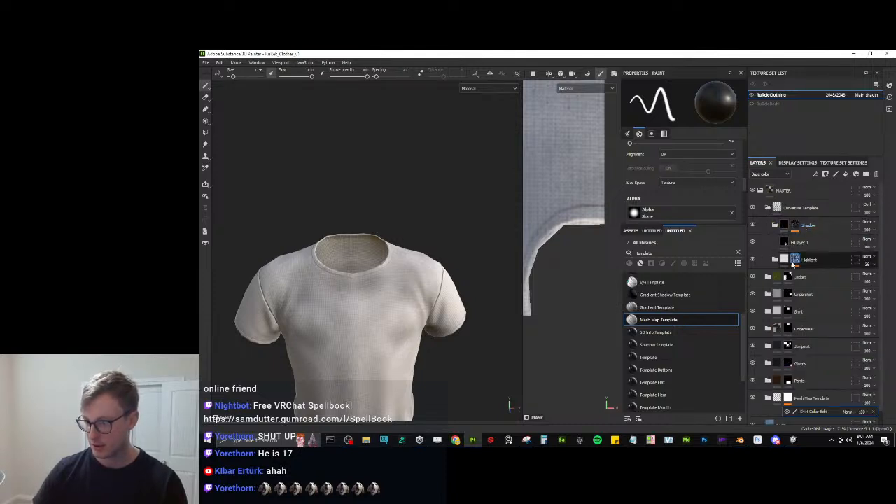
left_click(794, 226)
right_click(795, 230)
left_click(812, 237)
left_click(812, 238)
Enlarge the brush and lower its stroke opacity for soft mask painting.
key("bracketright")
key("bracketright")
key("bracketright")
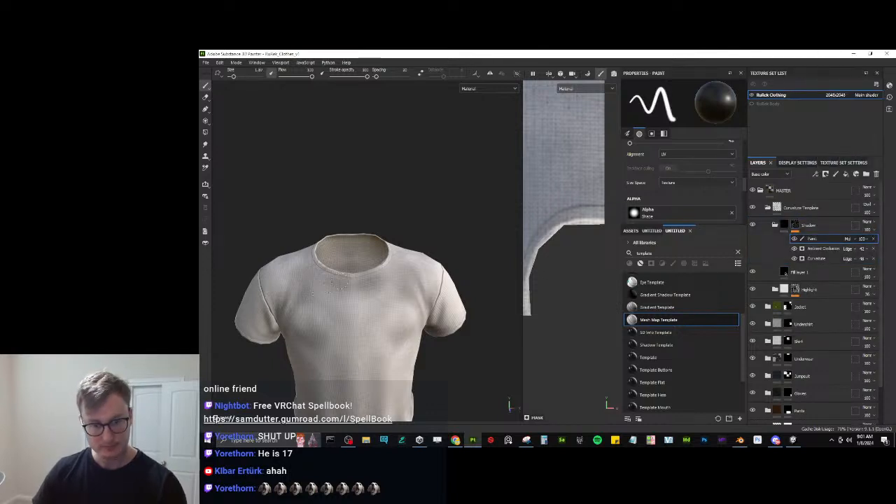
left_click_drag(367, 76, 343, 78)
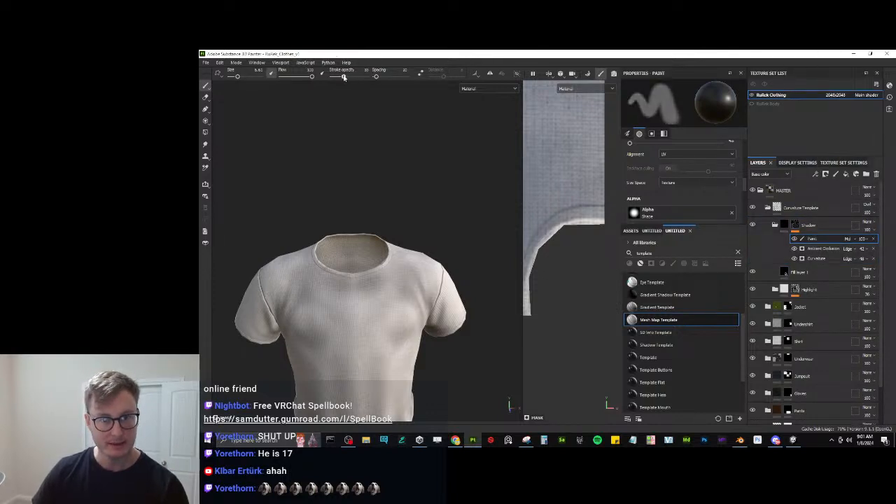
key("bracketleft")
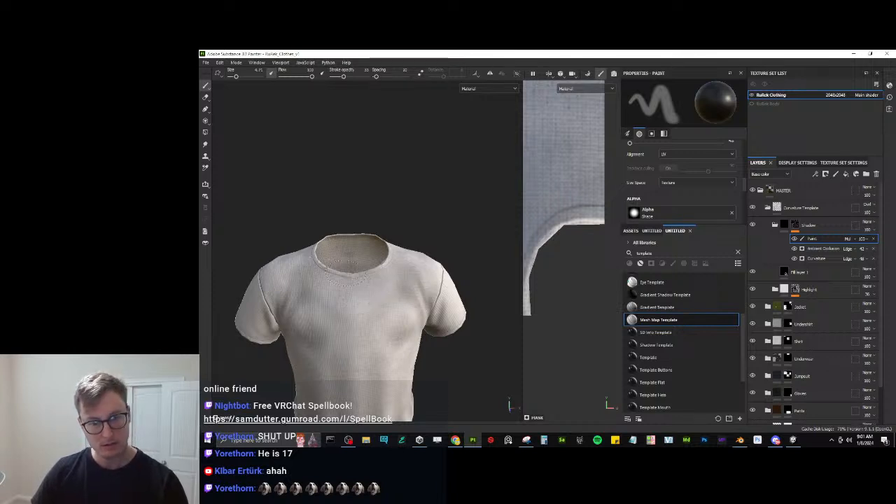
Paint softly with black over the shirt's front and back in 3D to lighten the shadows, enlarging the brush for the back.
left_click_drag(335, 289, 350, 285, "alt")
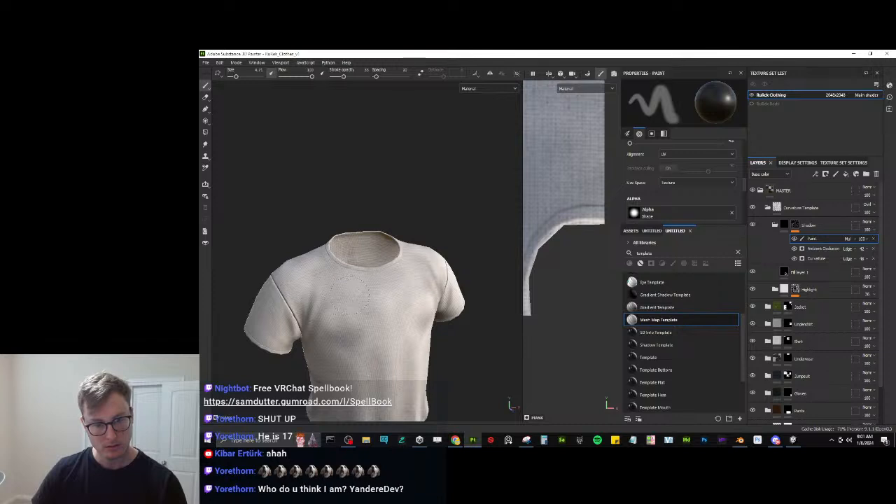
mouse_move(408, 298)
left_mouse_down("alt")
mouse_move(362, 289)
mouse_move(361, 313)
left_mouse_up("alt")
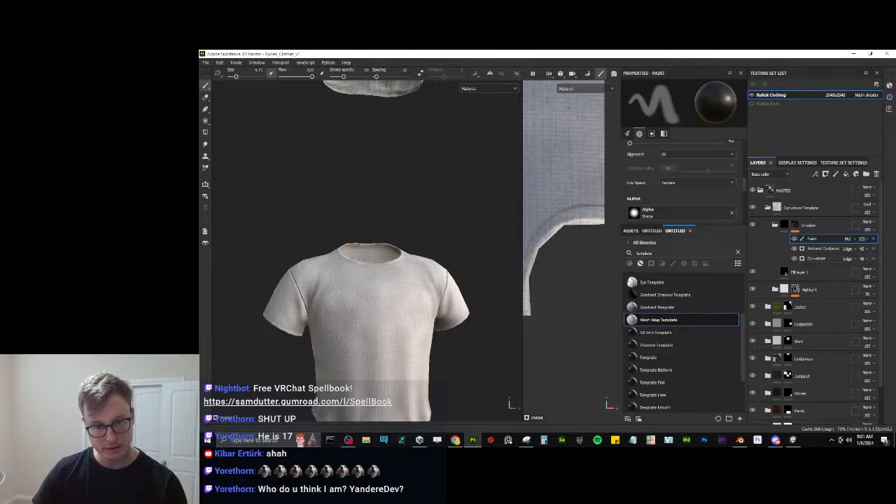
mouse_move(335, 312)
left_mouse_down("alt")
mouse_move(352, 315)
mouse_move(335, 320)
left_mouse_up("alt")
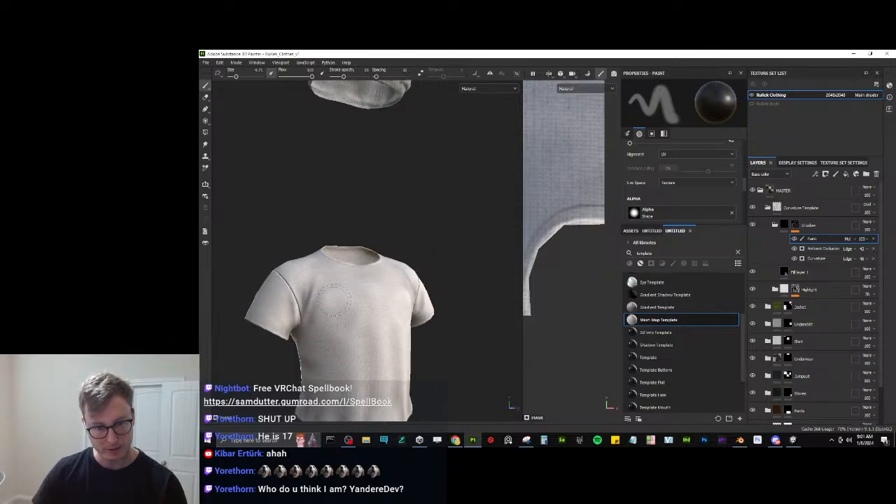
mouse_move(332, 283)
left_mouse_down("alt")
mouse_move(394, 306)
mouse_move(364, 257)
mouse_move(382, 270)
mouse_move(340, 293)
left_mouse_up("alt")
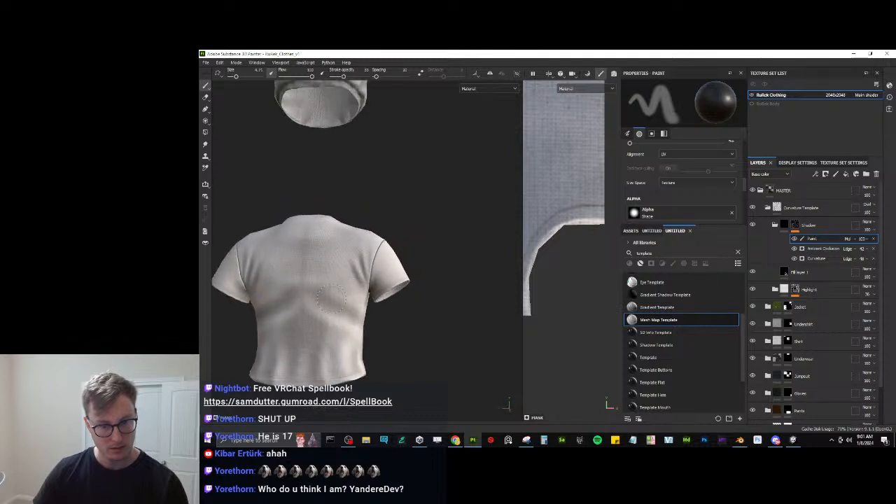
right_click_drag(316, 302, 364, 301, "ctrl")
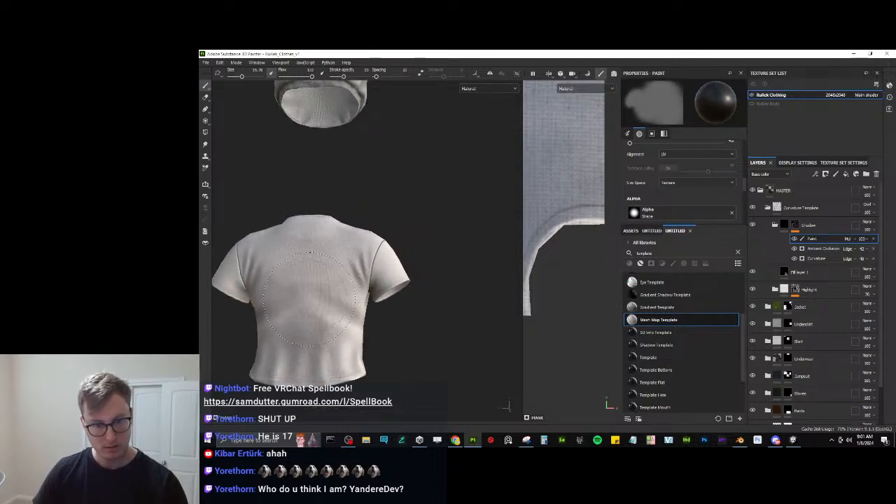
Examine the undershirt's shading in 3D and reduce the brush size for it.
left_click_drag(356, 269, 410, 210, "alt")
middle_click_drag(411, 210, 376, 244, "alt")
scroll(376, 244, "down", 4)
scroll(366, 246, "up", 5)
mouse_move(366, 246)
left_mouse_down("alt")
mouse_move(378, 205)
mouse_move(372, 226)
left_mouse_up("alt")
scroll(372, 226, "up", 4)
right_click_drag(365, 225, 343, 224, "ctrl")
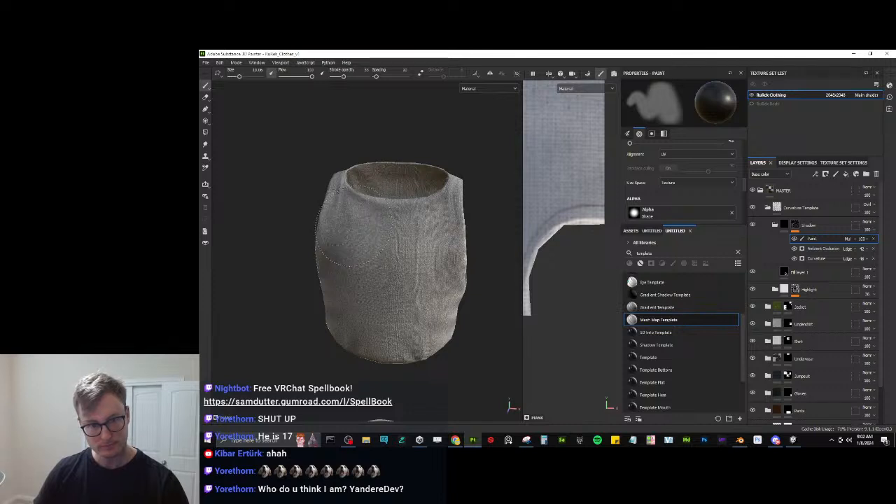
scroll(437, 213, "down", 4)
left_click_drag(343, 221, 387, 245, "alt")
scroll(436, 213, "down", 3)
middle_click_drag(388, 245, 397, 112, "alt")
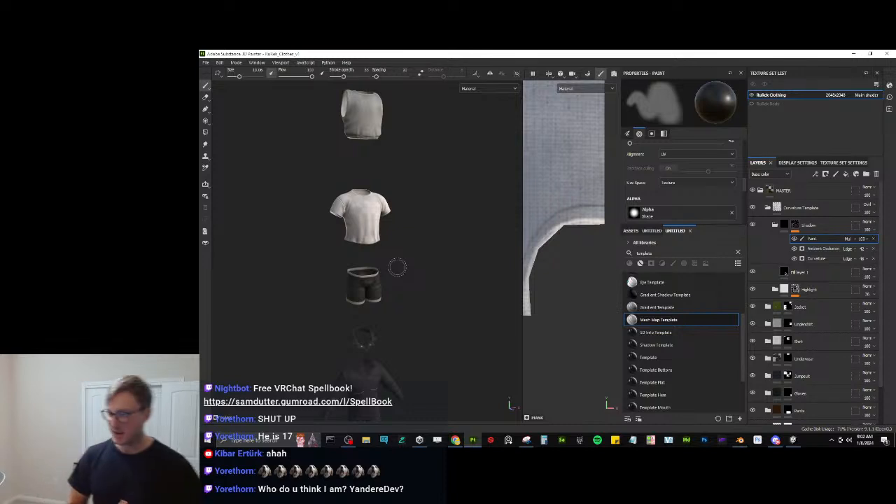
Export the RuRek Clothing textures as PNG files with the existing settings, and save the export settings.
left_click(206, 63)
left_click(222, 172)
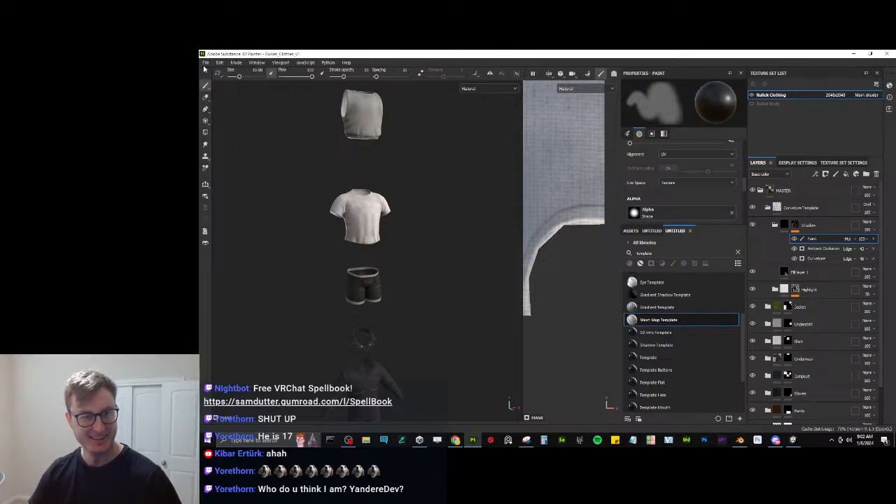
left_click(206, 63)
left_click(222, 169)
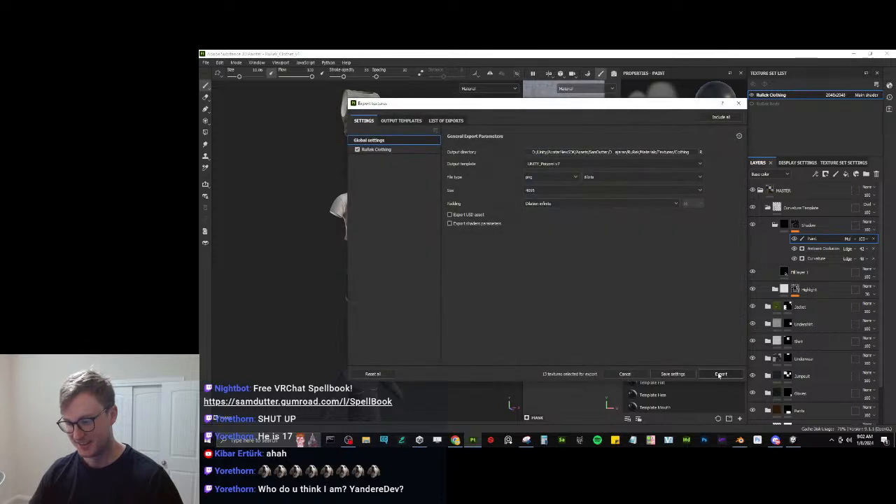
left_click(720, 375)
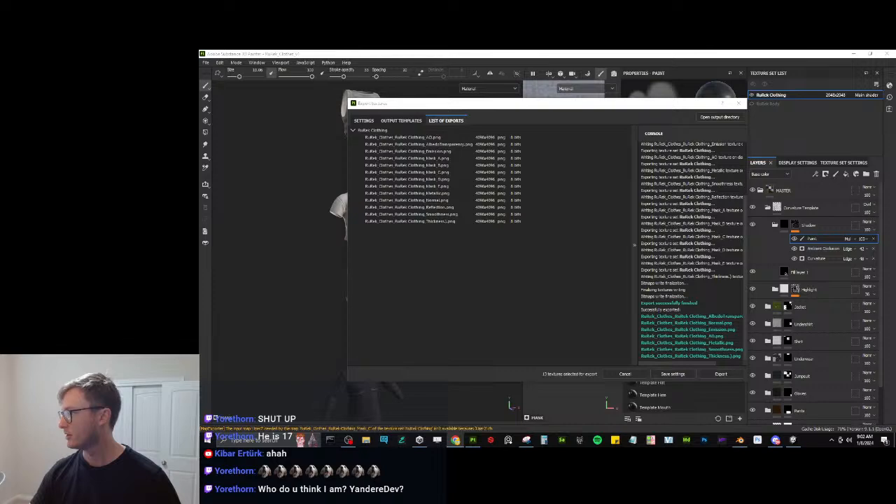
left_click(674, 375)
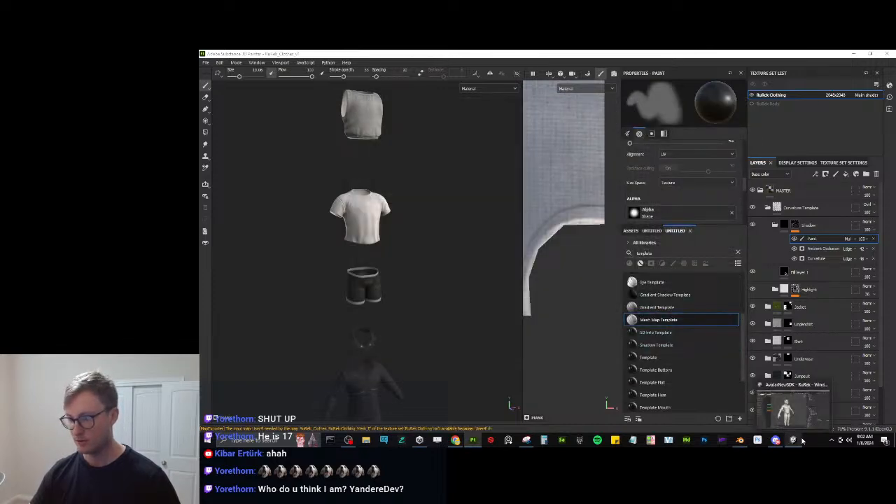
Switch to Unity to import the exported textures, and in Blender reload the image open in the image editor.
left_click(797, 440)
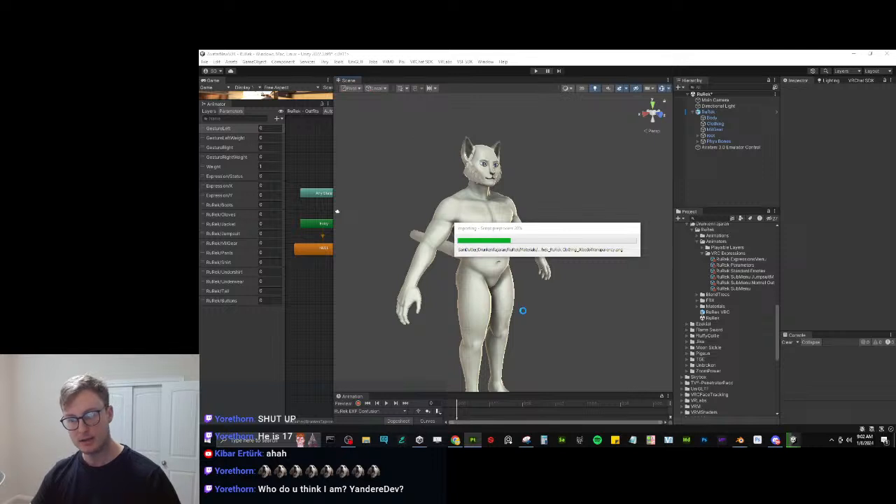
left_click(740, 440)
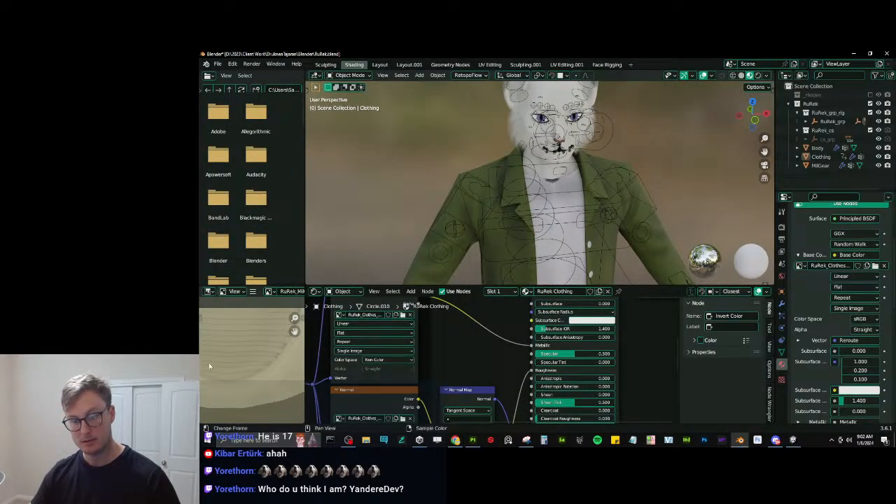
left_click(253, 291)
mouse_move(287, 310)
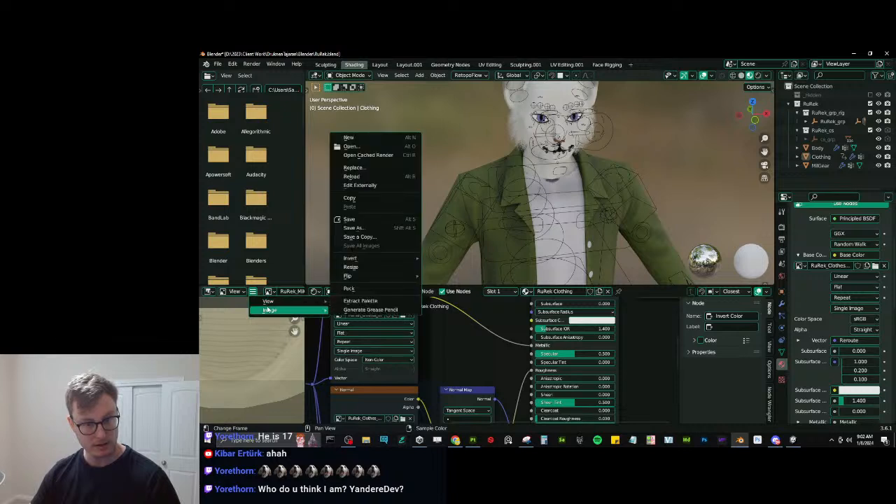
left_click(364, 177)
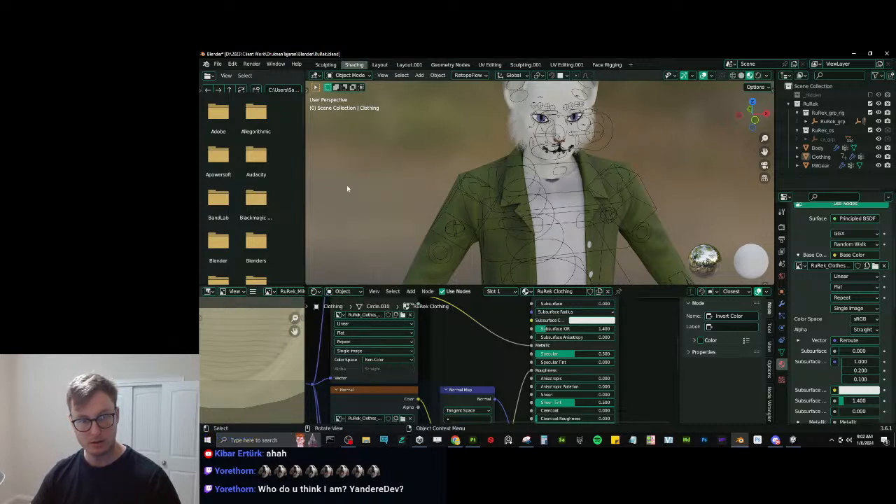
Save RuRek.blend and open the recent file RuRek_Thumbnail.blend.
key("ctrl+s")
left_click(218, 63)
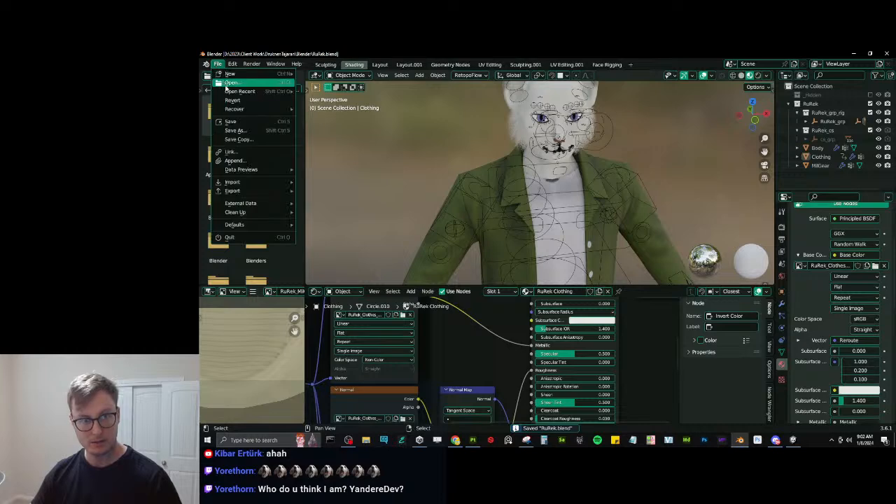
mouse_move(240, 91)
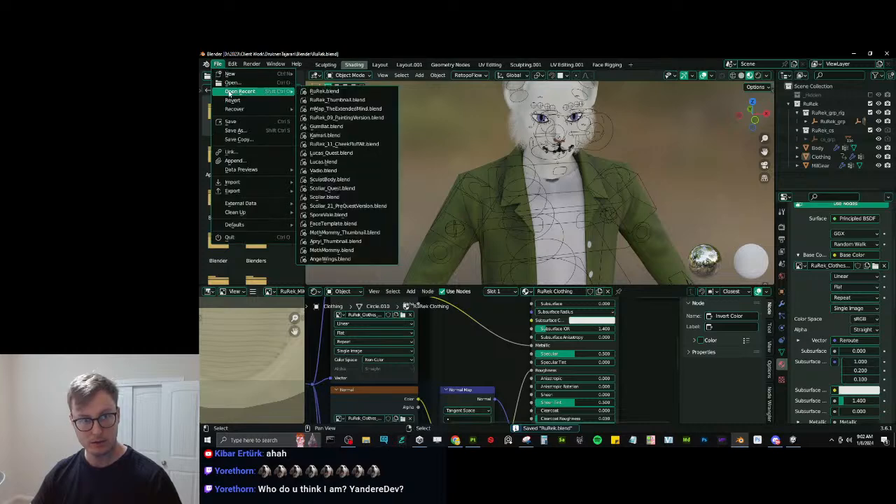
left_click(347, 101)
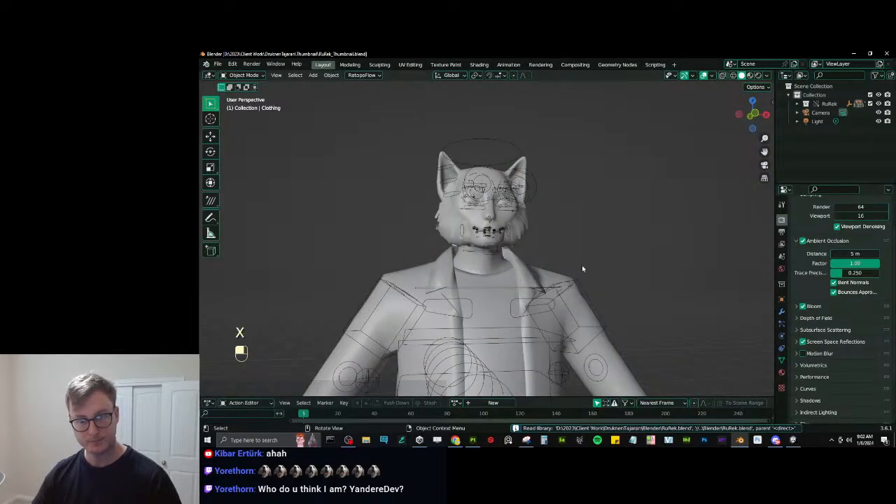
Display the thumbnail scene in Material Preview, check the character from several angles including the front, and save the file.
key("z")
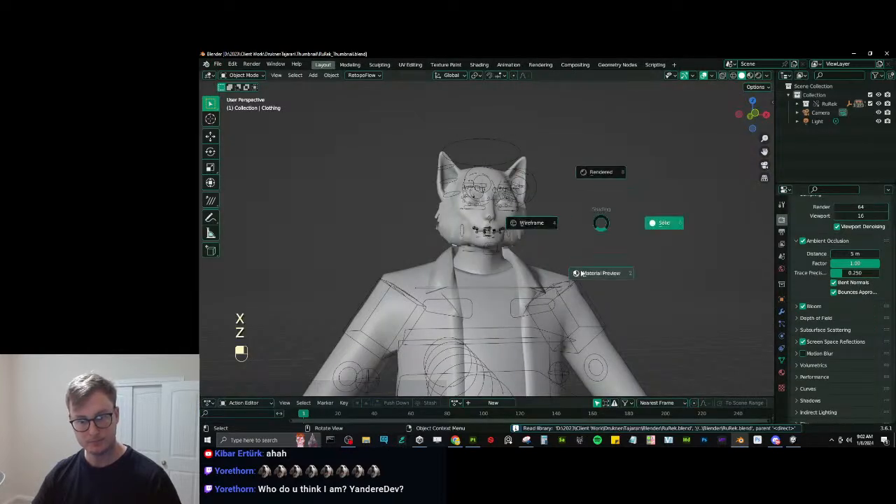
left_click(600, 221)
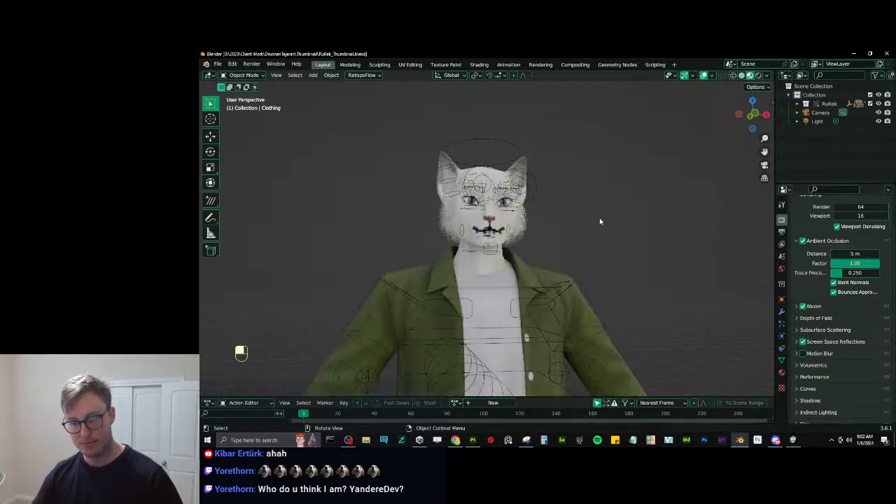
middle_click_drag(564, 249, 573, 213)
key("ctrl+s")
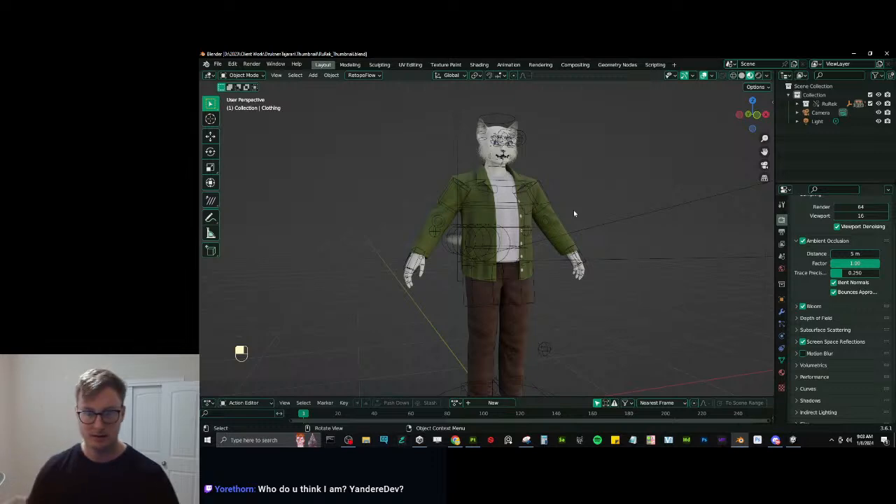
middle_click_drag(572, 209, 570, 248)
scroll(590, 208, "down", 3)
key("KP_1")
scroll(590, 208, "up", 5)
key("ctrl+s")
scroll(582, 217, "down", 5)
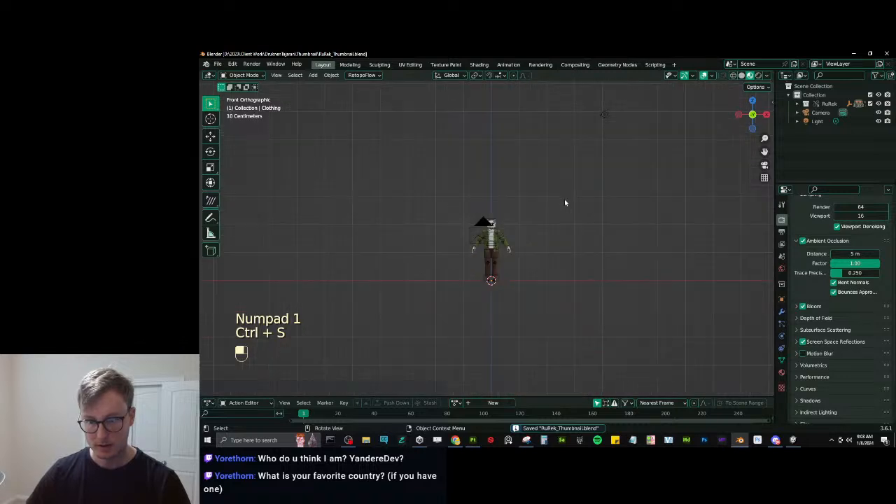
Add a cube, move it behind the character, stretch it along Z and show the scene in Rendered shading.
middle_click_drag(573, 206, 611, 174)
key("shift+a")
left_click(655, 183)
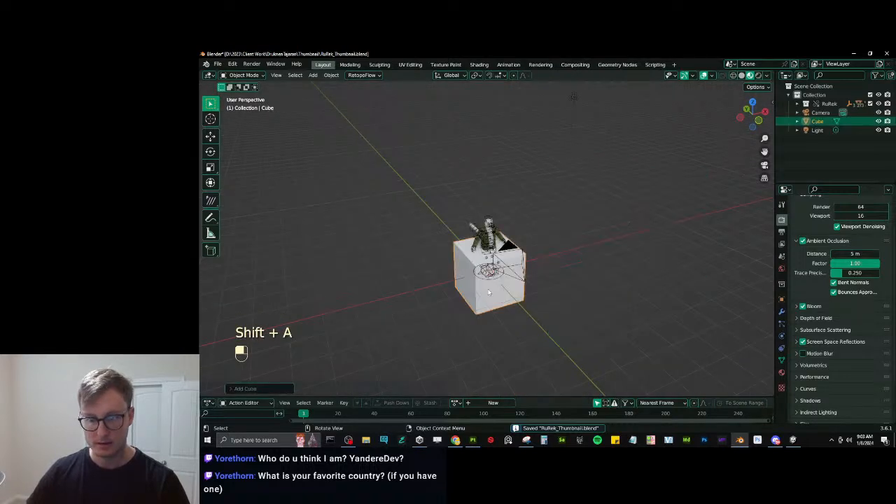
key("g")
key("g")
key("s")
key("z")
left_click(551, 99)
key("z")
left_click(526, 179)
scroll(518, 186, "up", 3)
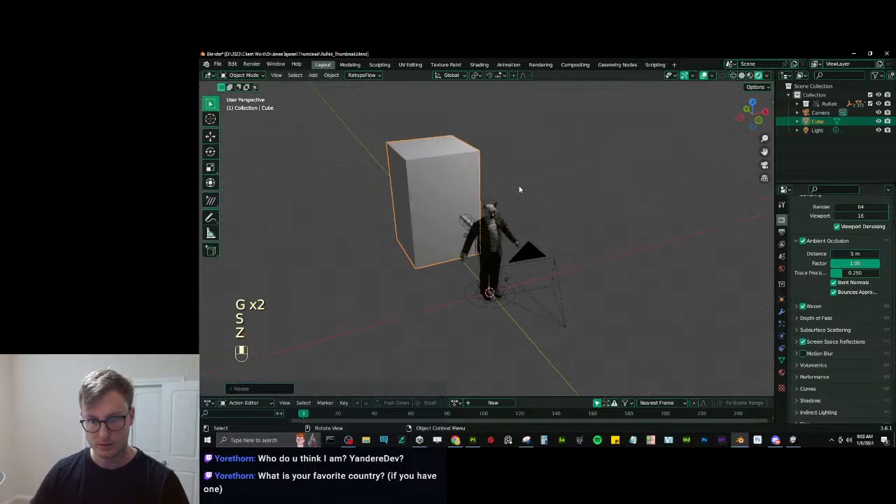
Add a plane under the character and scale it up into a large floor.
key("shift+a")
left_click(601, 215)
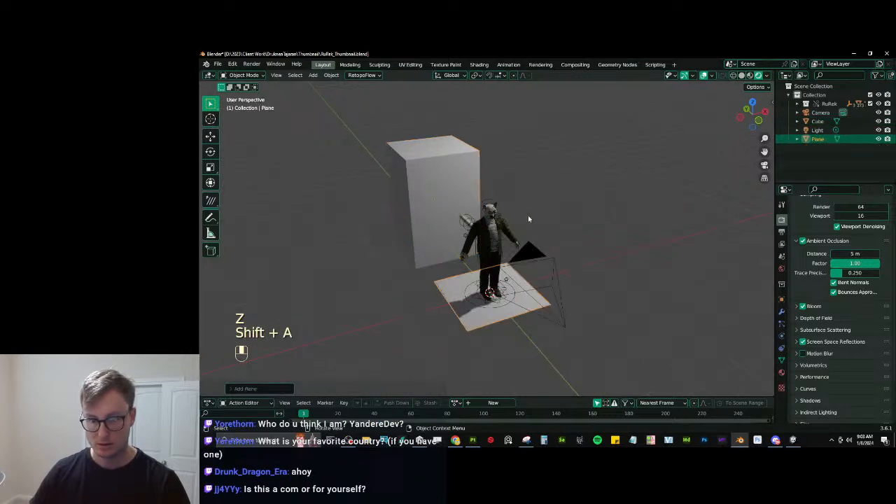
key("s")
key("s")
left_click(551, 233)
Enlarge the cube and move it behind the character, off to one side, as a backdrop wall.
left_click(466, 186)
key("s")
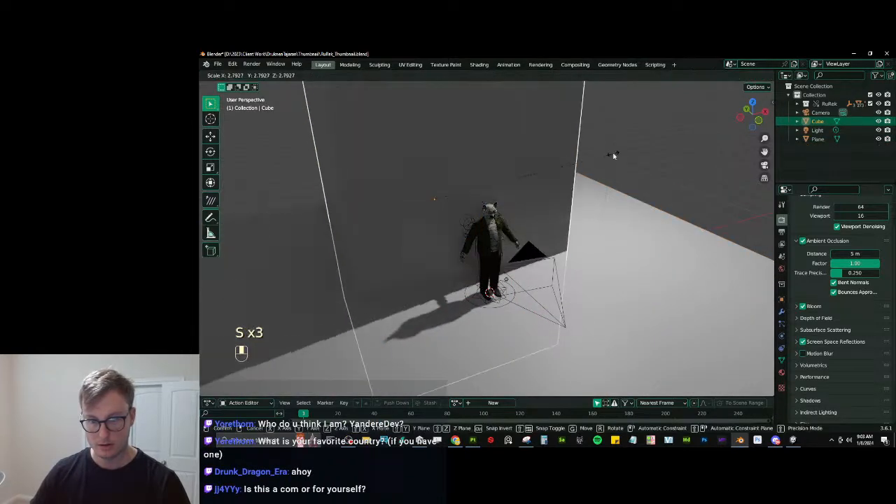
left_click(585, 190)
key("g")
left_click(540, 168)
key("g")
left_click(483, 184)
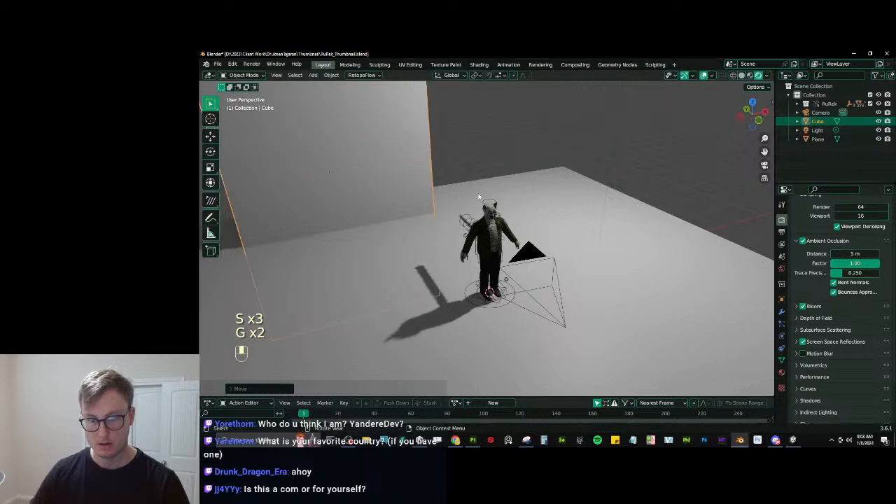
Duplicate the wall cube, move the copy farther back along Y and widen it along X.
key("shift+d")
left_click(543, 179)
scroll(544, 179, "down", 3)
middle_click_drag(544, 178, 498, 234)
key("g")
key("y")
left_click(485, 135)
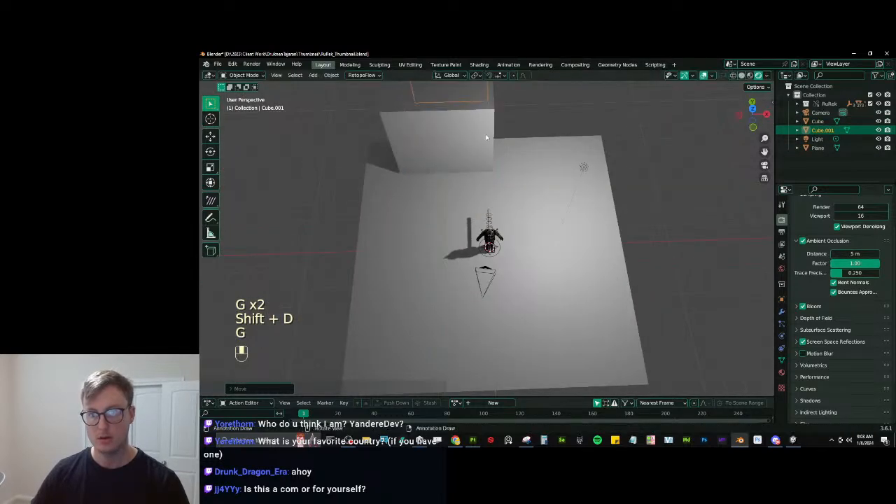
scroll(485, 135, "down", 8)
key("s")
key("x")
left_click(663, 152)
Reposition the first wall cube beside and behind the character, in front of the wide back wall.
middle_click_drag(527, 182, 507, 254)
scroll(501, 238, "up", 8)
scroll(506, 254, "down", 6)
left_click(446, 200)
key("s")
key("g")
left_click(446, 182)
scroll(520, 175, "up", 5)
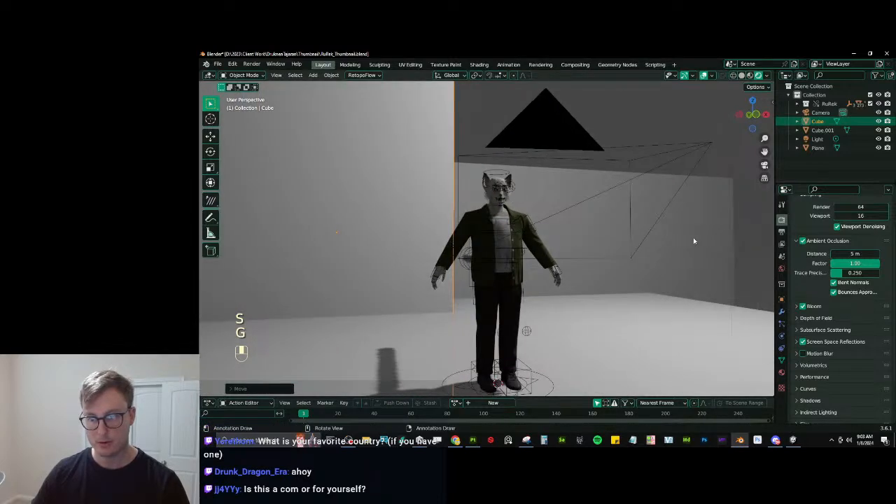
Delete the scene's default light.
scroll(661, 237, "down", 7)
left_click(582, 132)
key("x")
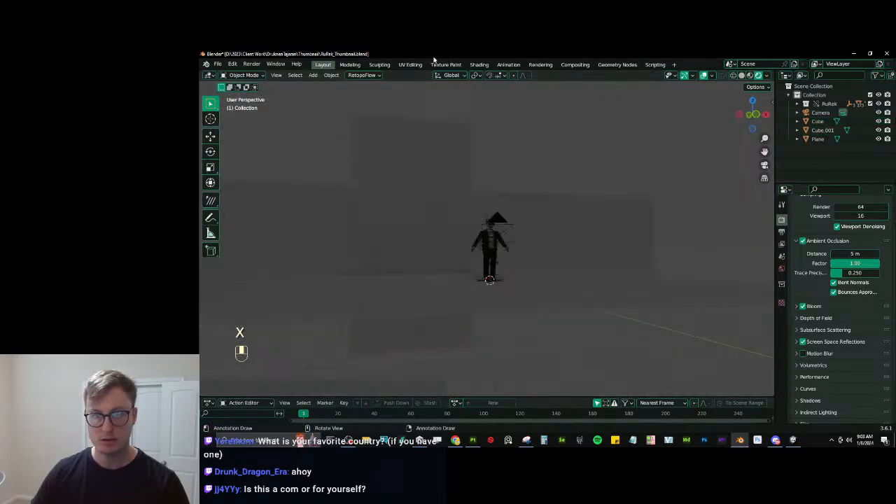
Open the Shading workspace, display the World's shader nodes and save the file.
left_click(477, 65)
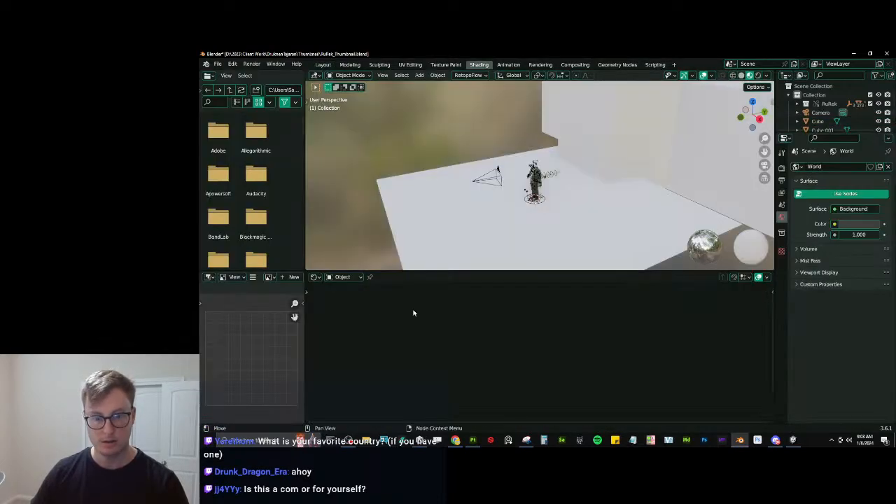
left_click(342, 278)
left_click(345, 295)
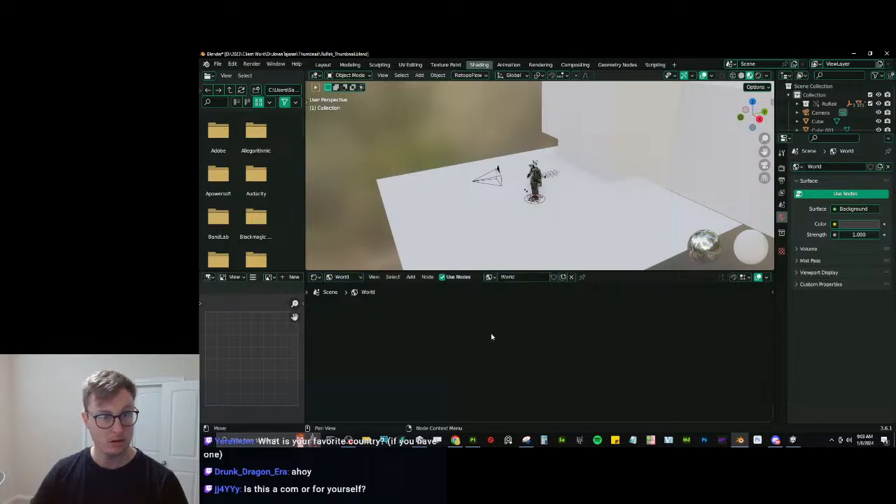
key("ctrl+s")
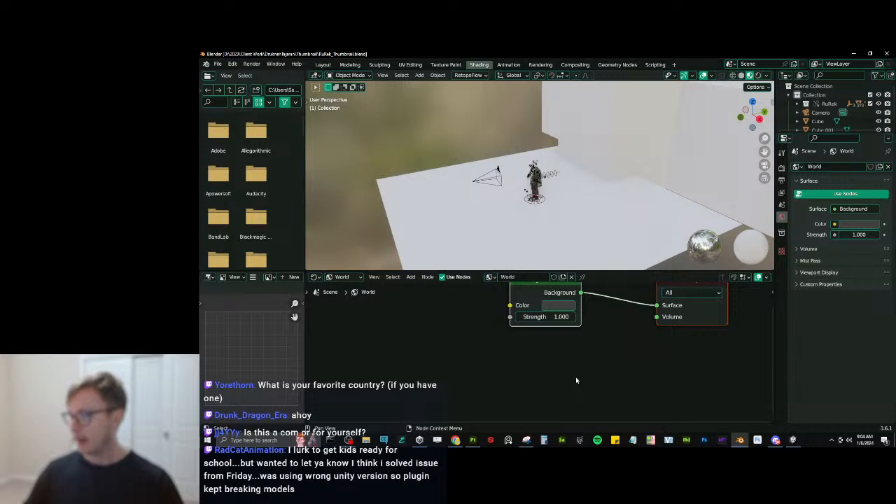
Show the scene in Rendered shading, select the camera and look through it.
middle_click_drag(466, 193, 565, 195)
key("z")
middle_click_drag(546, 131, 564, 138)
scroll(565, 138, "up", 4)
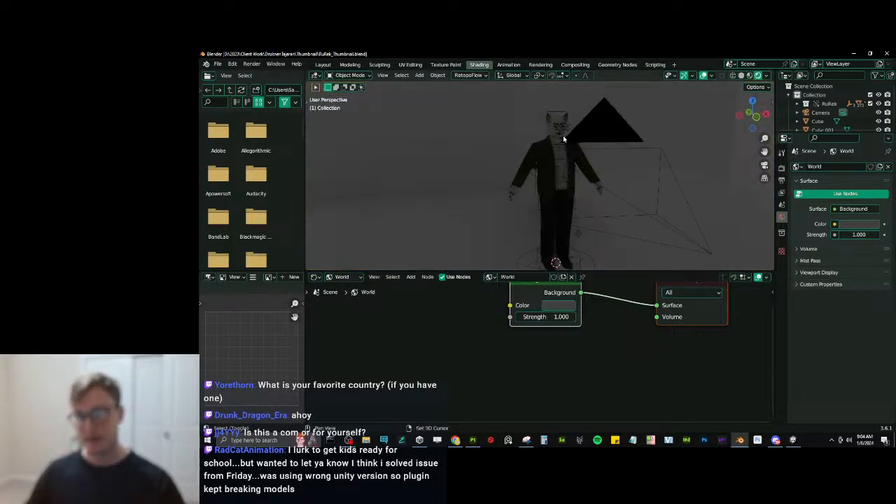
left_click(568, 139)
key("KP_0")
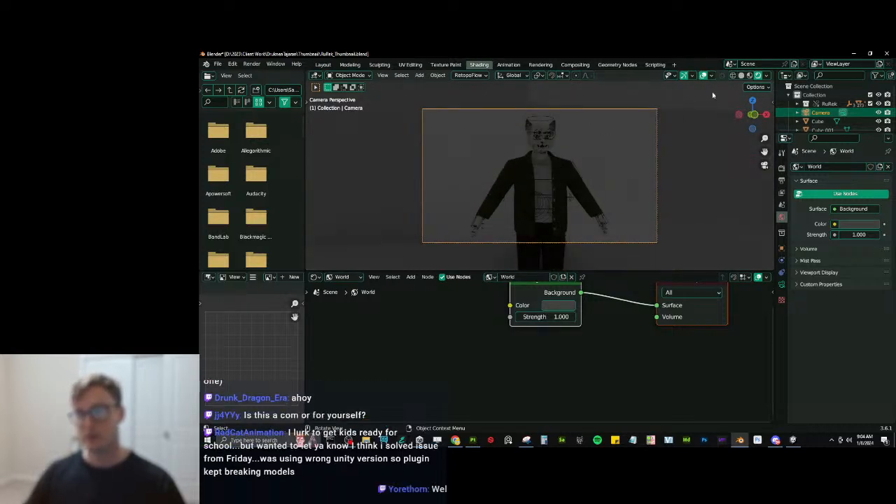
Create a new collection named Lighting and place it above the existing collection in the Scene Collection.
right_click(810, 89)
left_click(776, 89)
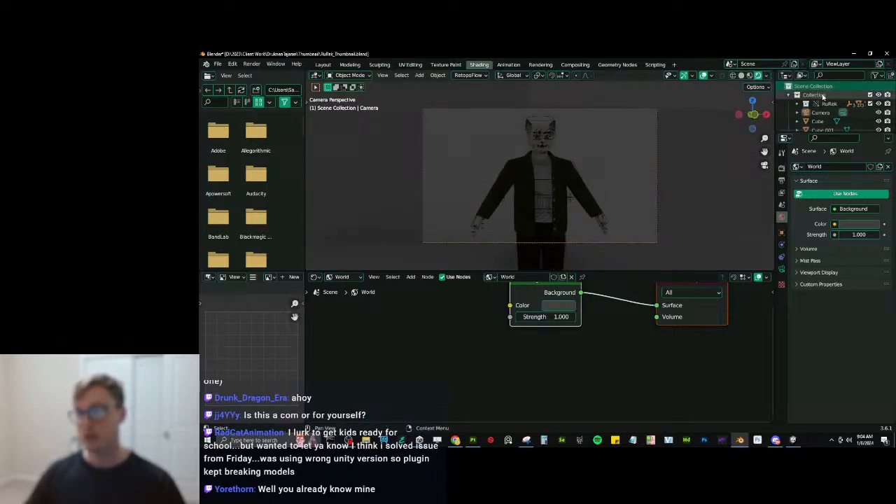
double_click(816, 122)
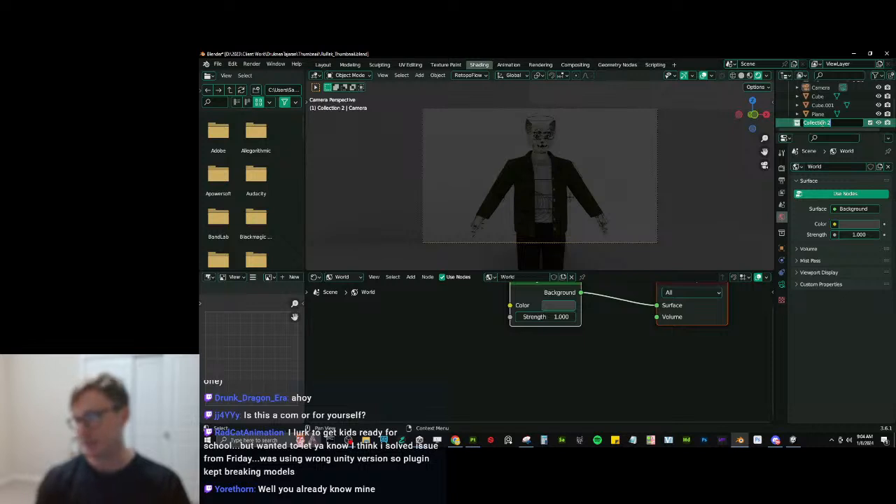
type("Lig")
key("Return")
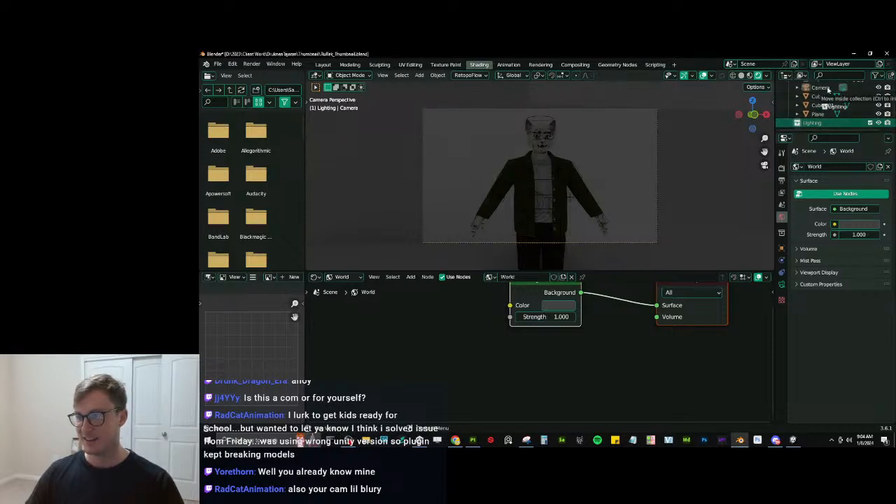
scroll(822, 119, "up", 3)
scroll(813, 106, "down", 2)
left_click_drag(811, 125, 812, 86)
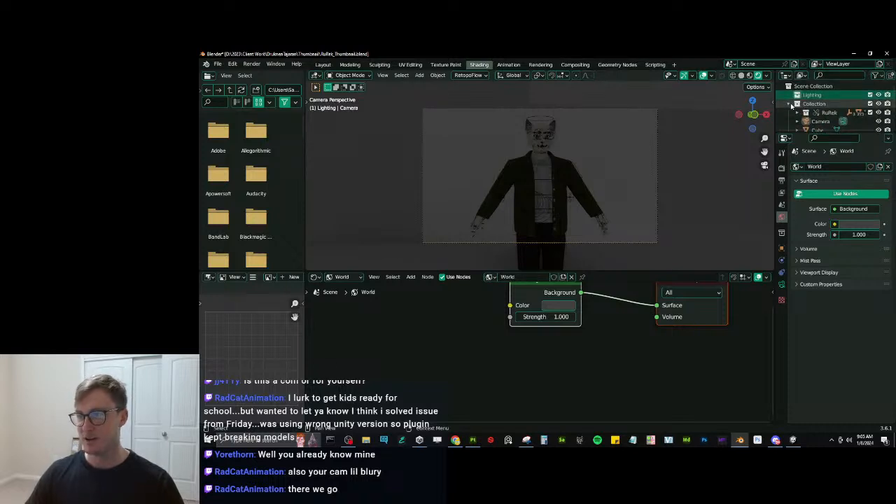
Collapse the existing collection and add a sphere empty to the Lighting collection at the character's feet.
left_click(788, 103)
key("shift+a")
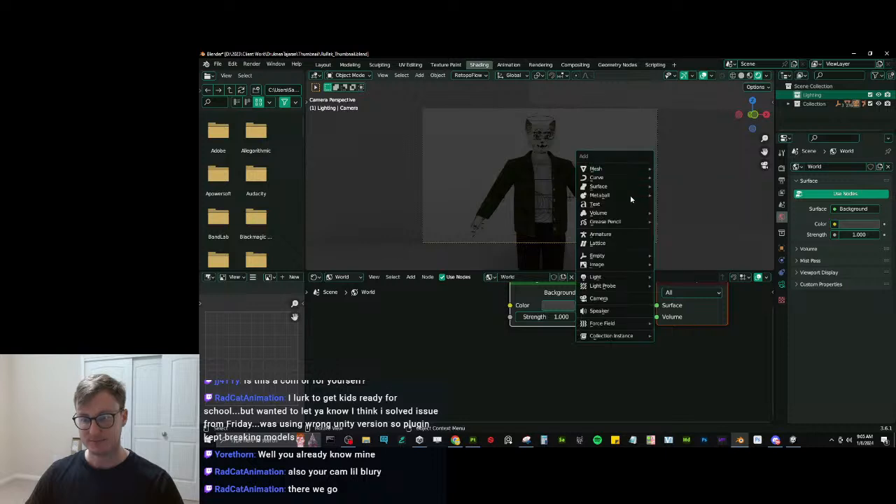
mouse_move(623, 257)
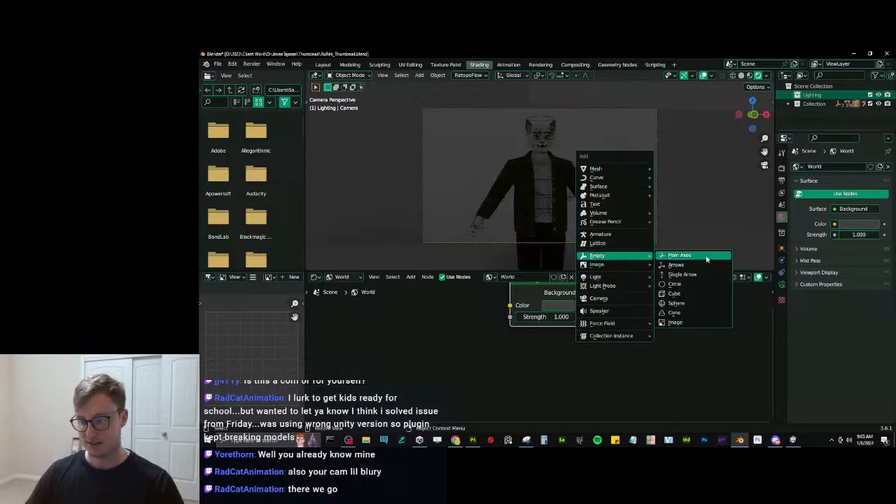
left_click(670, 284)
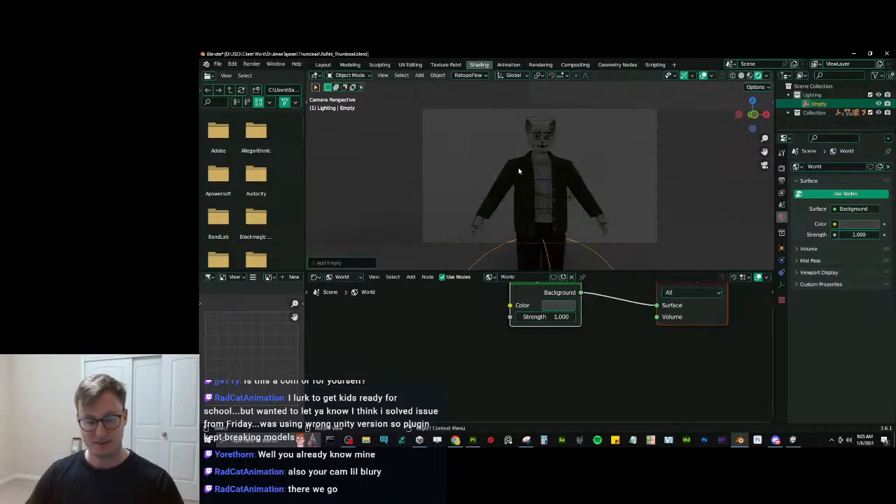
Create a three-point light setup around the empty with Tri-Lighting Creator and set its Base Energy to 195.
key("F3")
type("tr")
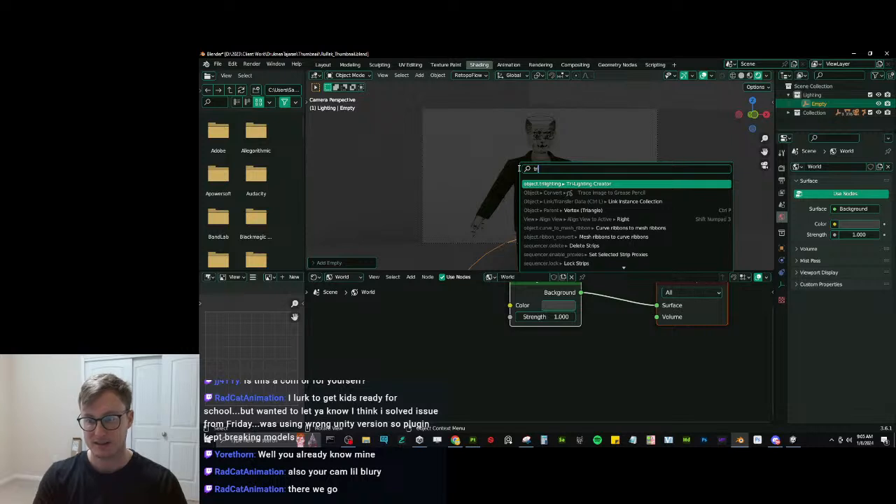
key("Return")
scroll(619, 145, "down", 4)
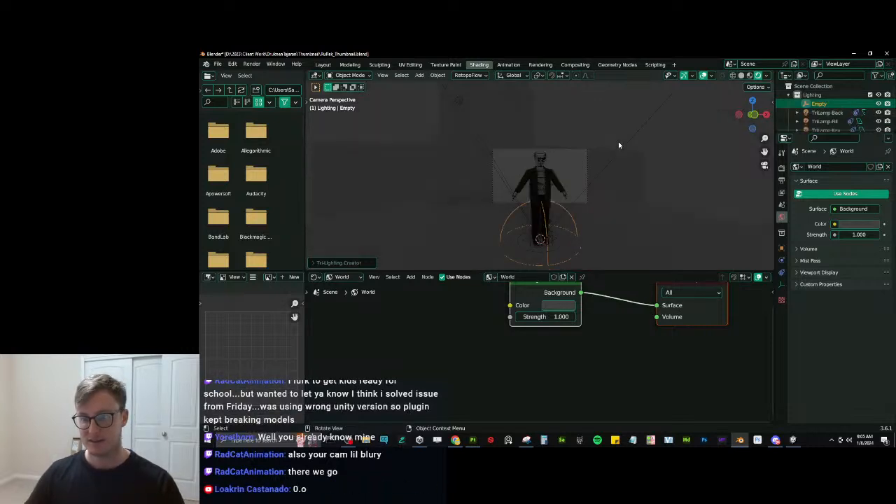
scroll(605, 165, "up", 3)
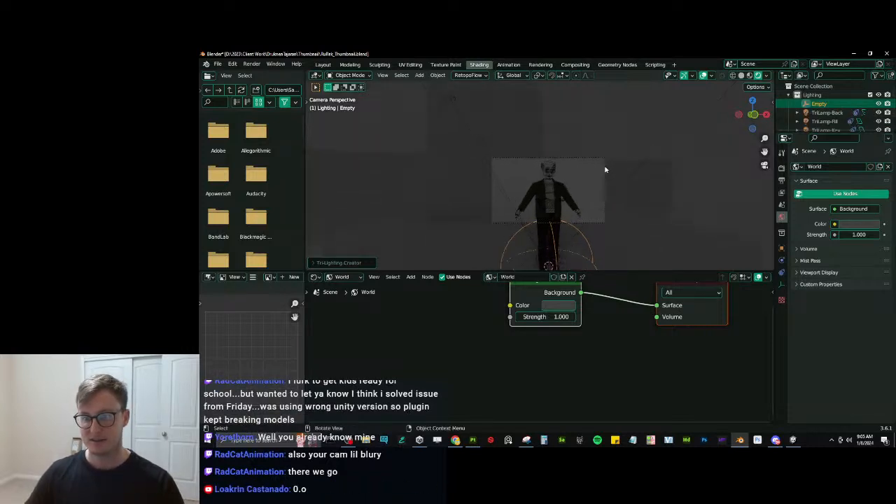
left_click(324, 264)
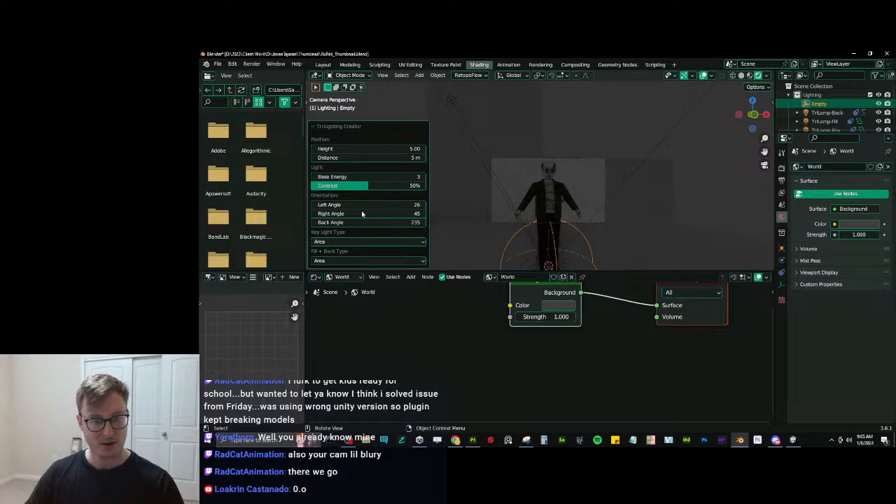
left_click_drag(360, 178, 427, 178)
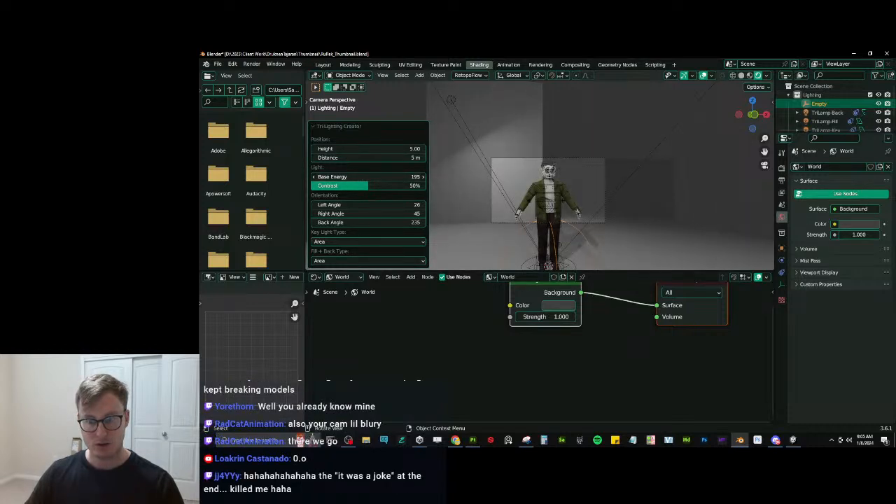
Select the TriLamp-Back, TriLamp-Fill and TriLamp-Key lights and enable Contact Shadows for them.
left_click(819, 112)
scroll(818, 120, "down", 2)
left_click(825, 114, "shift")
left_click(781, 283)
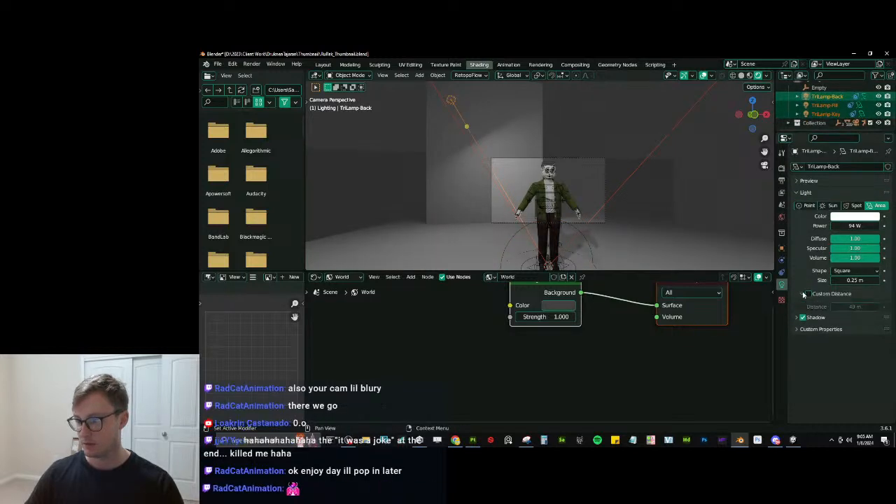
left_click(815, 306)
left_click(808, 341)
right_click(808, 342)
left_click(766, 341)
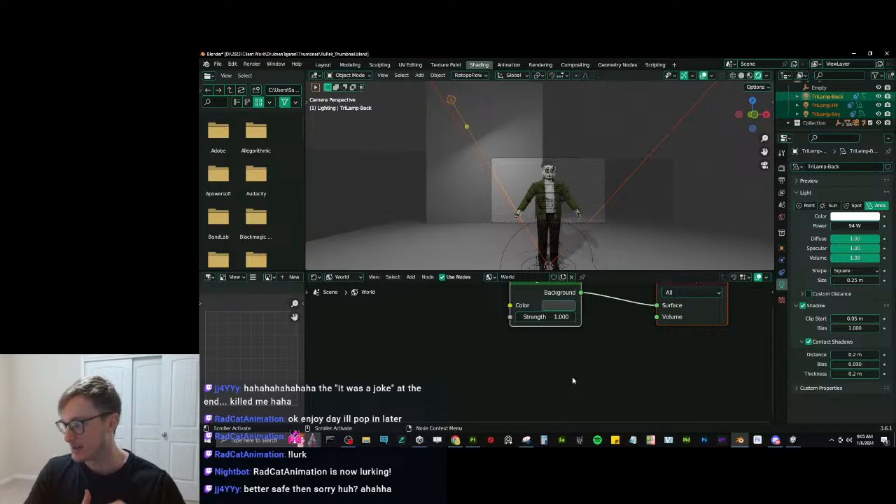
scroll(573, 380, "down", 2)
scroll(605, 345, "down", 1)
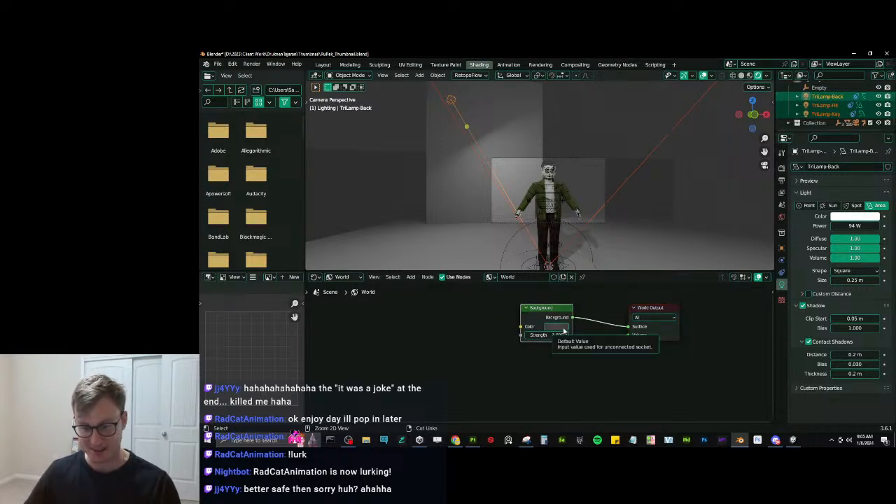
Add an Environment Texture with Mapping and Texture Coordinate nodes to the world Background and load city.exr from the bookmarked world folder.
key("ctrl+t")
scroll(456, 342, "up", 3)
scroll(457, 341, "up", 1)
scroll(532, 329, "up", 1)
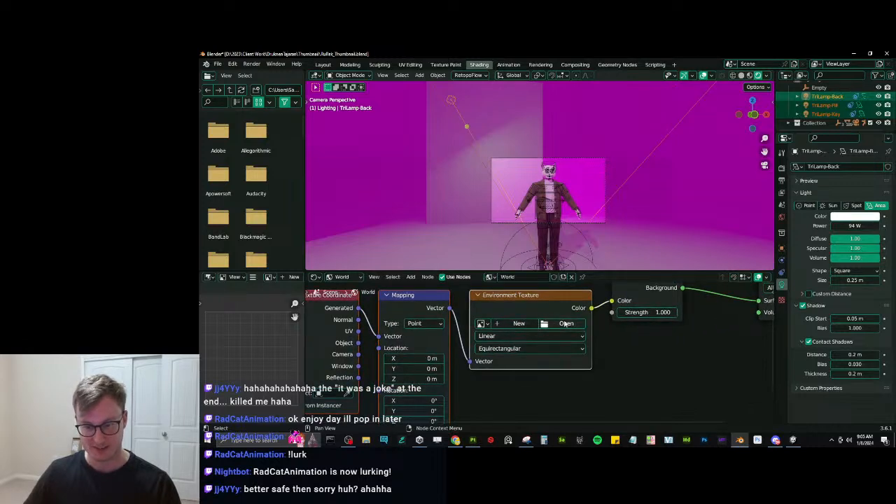
left_click(549, 326)
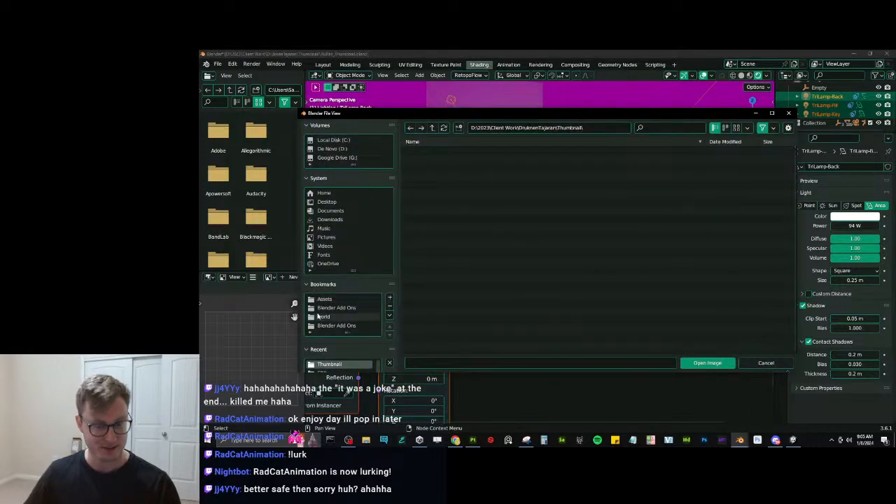
left_click(335, 316)
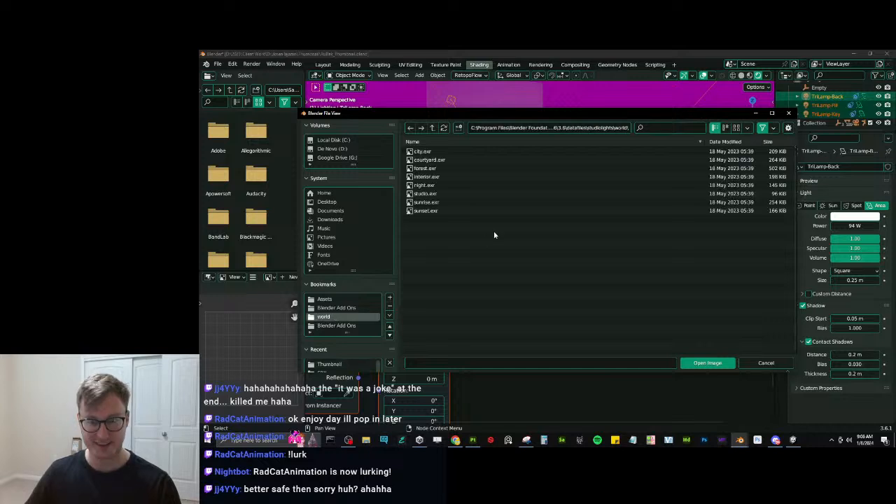
left_click(425, 210)
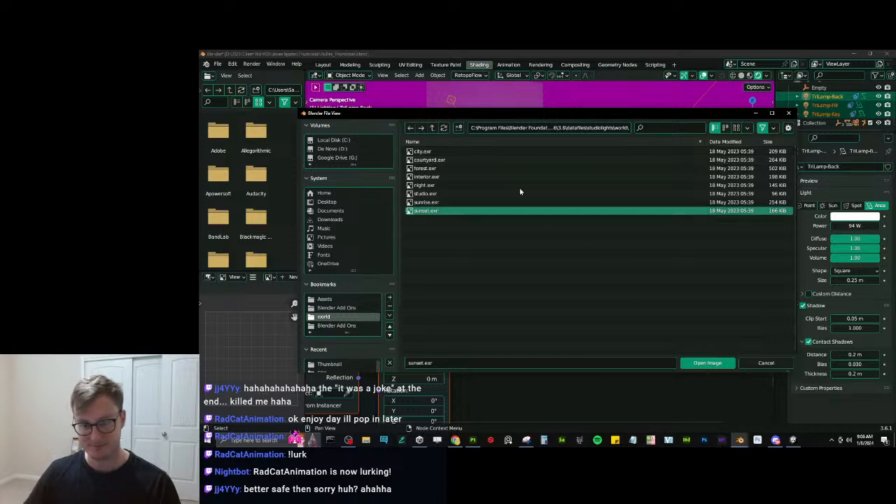
left_click(422, 152)
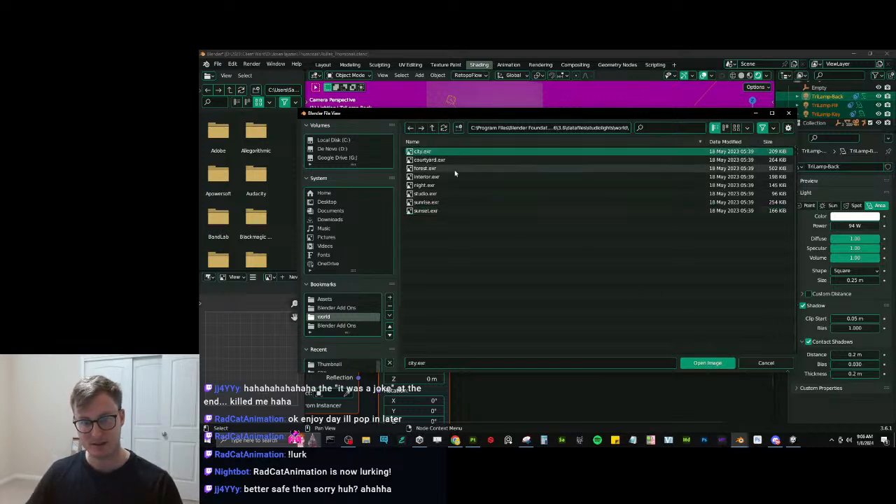
left_click(705, 362)
Set the world Background node's Strength to 0.190.
scroll(586, 183, "up", 3)
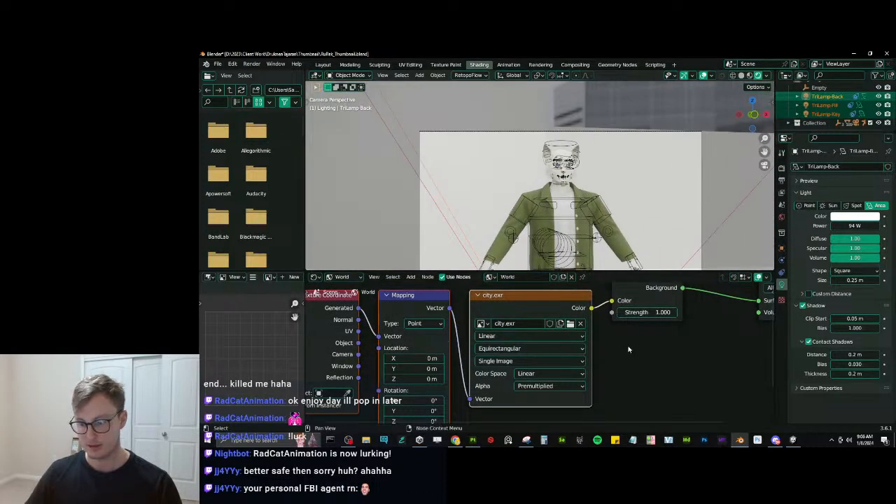
middle_click_drag(627, 349, 532, 382)
left_click_drag(546, 346, 490, 346, "shift")
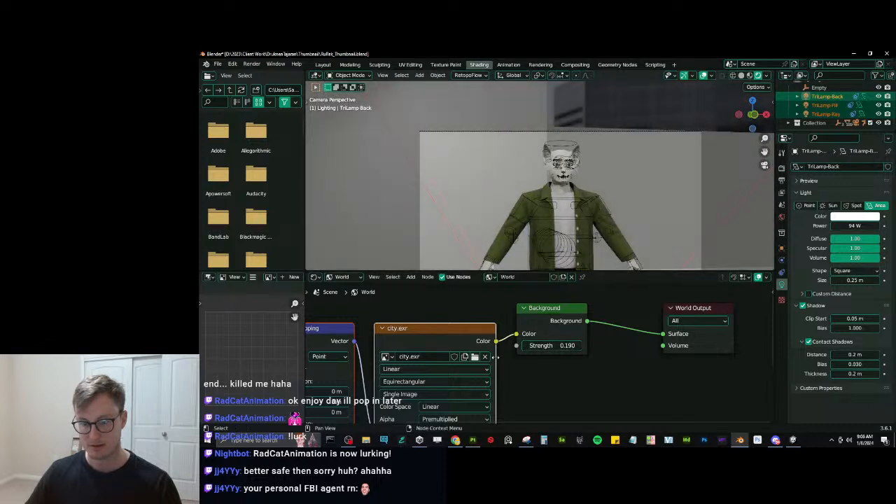
Open the file browser from the environment texture node for choosing another world image.
left_click(385, 356)
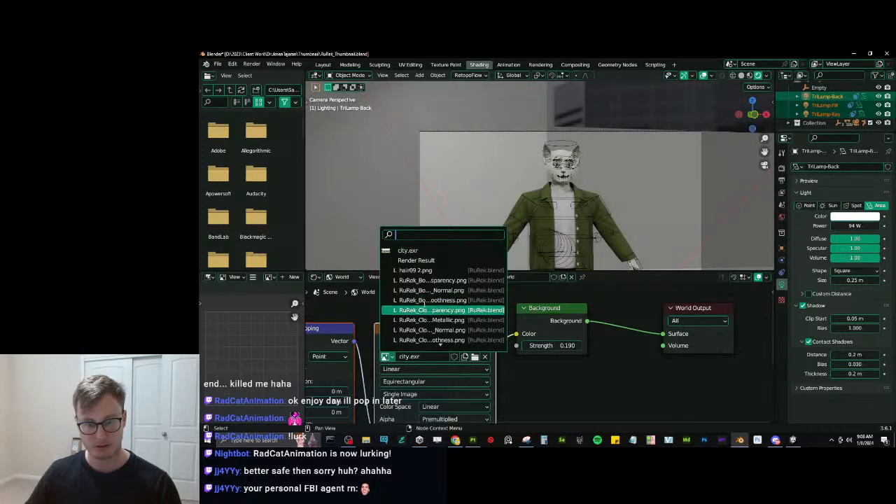
key("Escape")
left_click(475, 357)
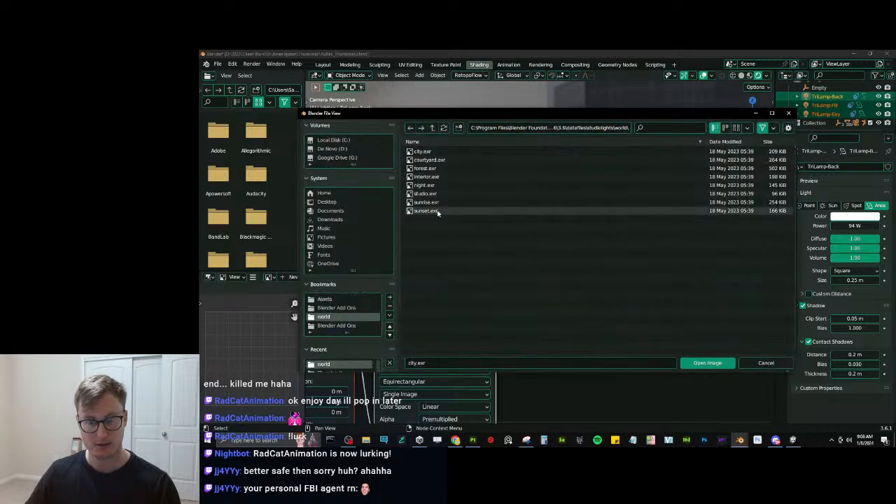
Load sunrise.exr as the world's environment texture image.
left_click(425, 202)
left_click(708, 363)
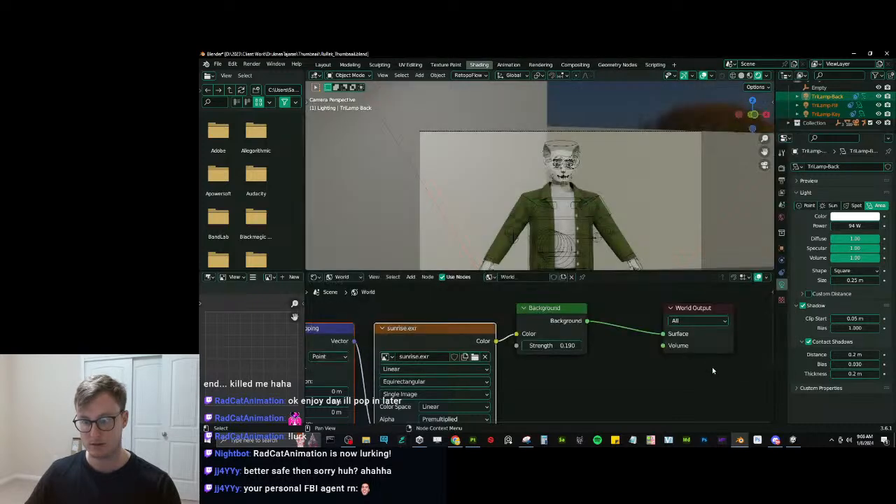
Try a world background strength of 0 and undo it.
left_click(564, 345)
type("0")
key("Return")
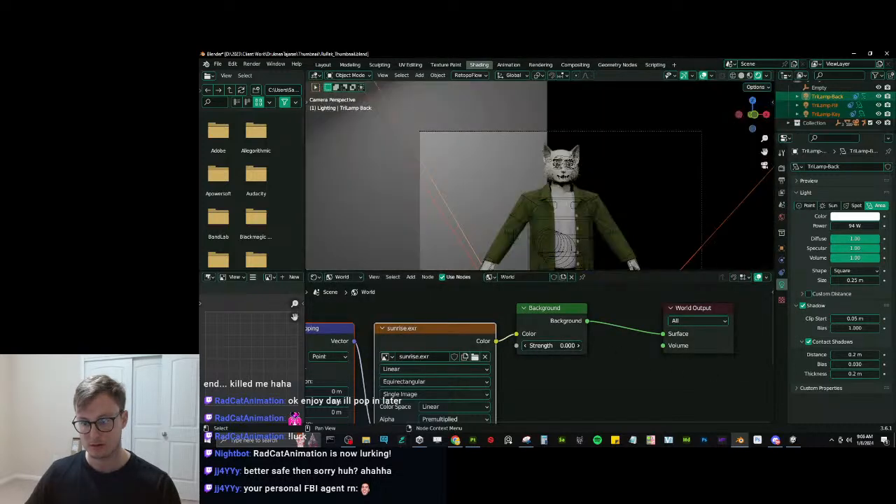
key("ctrl+z")
Set the world background strength to 0.170 and save the file.
mouse_move(559, 345)
left_mouse_down()
mouse_move(571, 345)
mouse_move(560, 346)
left_mouse_up()
scroll(599, 183, "down", 4)
key("ctrl+s")
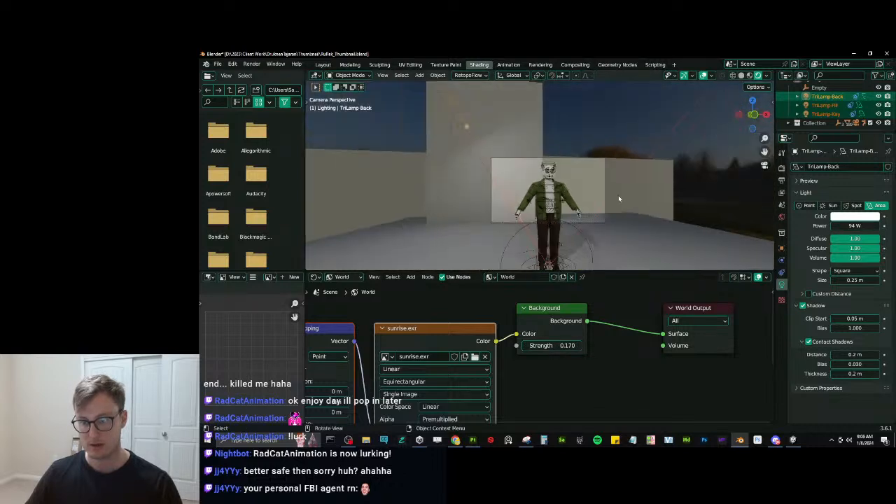
scroll(599, 183, "up", 6)
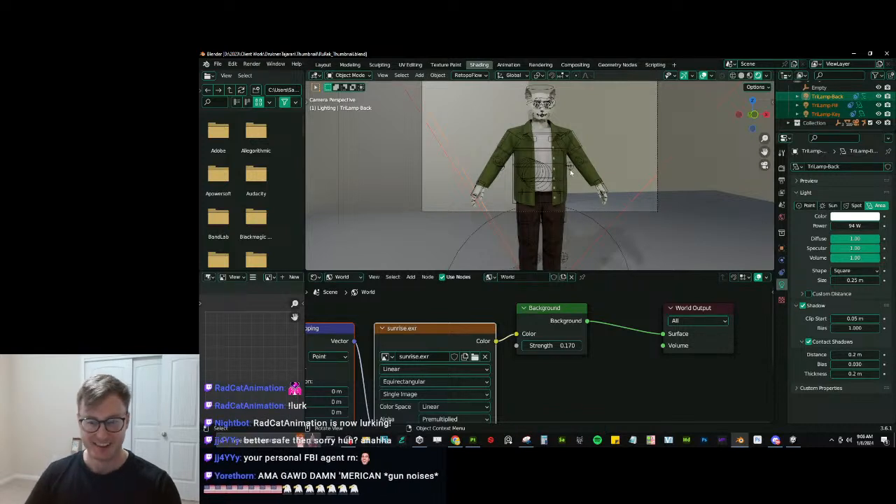
scroll(570, 171, "down", 5)
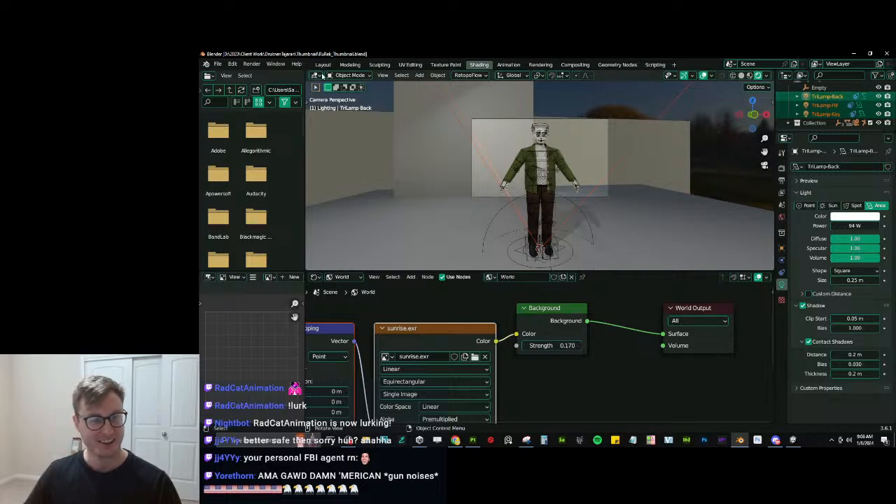
In the Layout workspace, scale the rear wall Cube.001 taller along Z while looking through the camera.
left_click(323, 64)
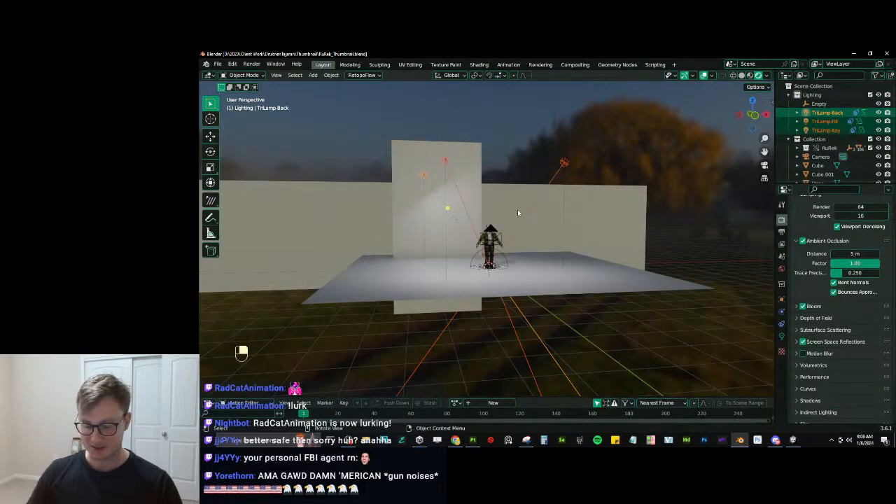
key("KP_0")
scroll(526, 210, "down", 3)
left_click(534, 201)
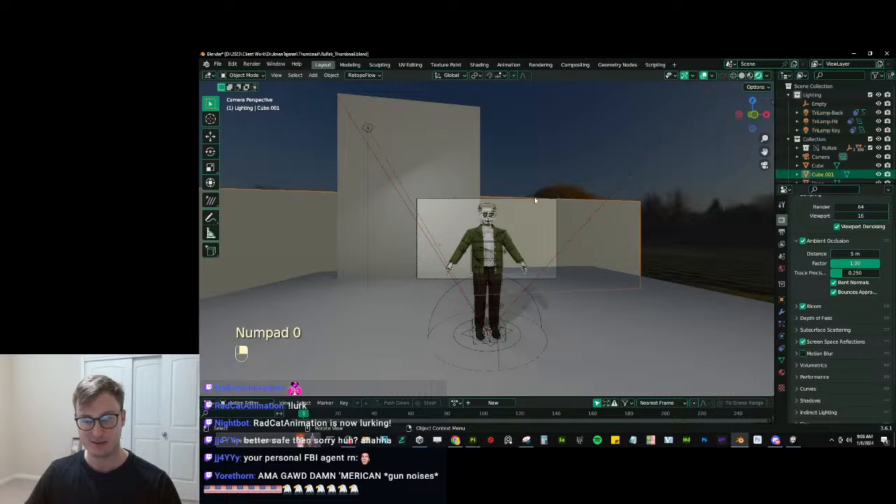
key("s")
key("z")
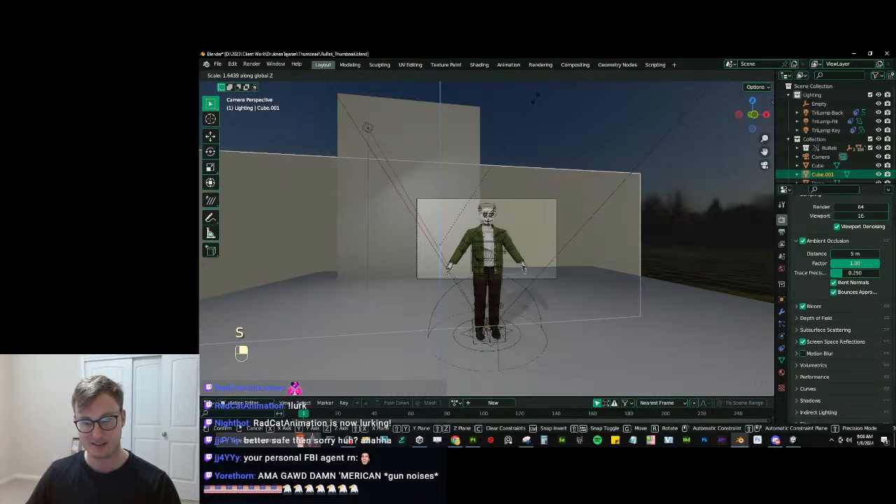
left_click(536, 104)
key("s")
key("z")
left_click(540, 197)
Move the rear wall Cube.001 vertically along Z.
key("g")
key("z")
left_click(538, 179)
scroll(534, 238, "up", 4)
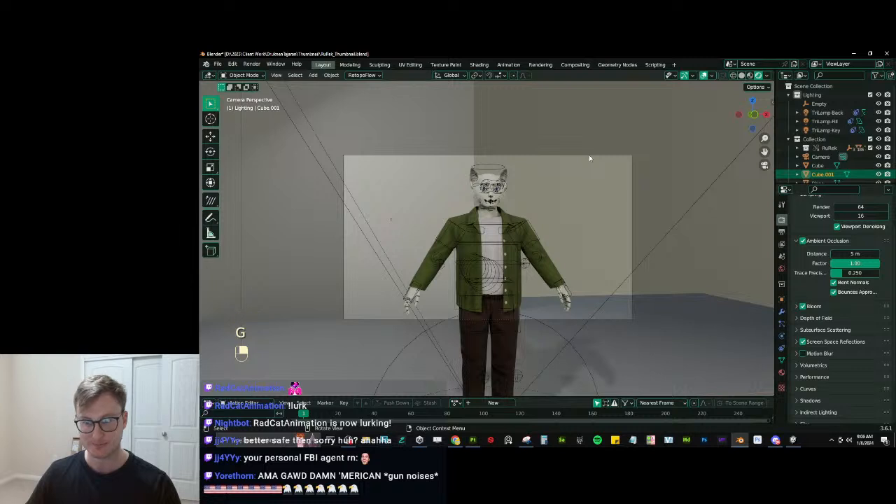
Select the camera and tilt it upward around its local X axis.
left_click(589, 155)
scroll(560, 193, "down", 3)
key("r")
key("x")
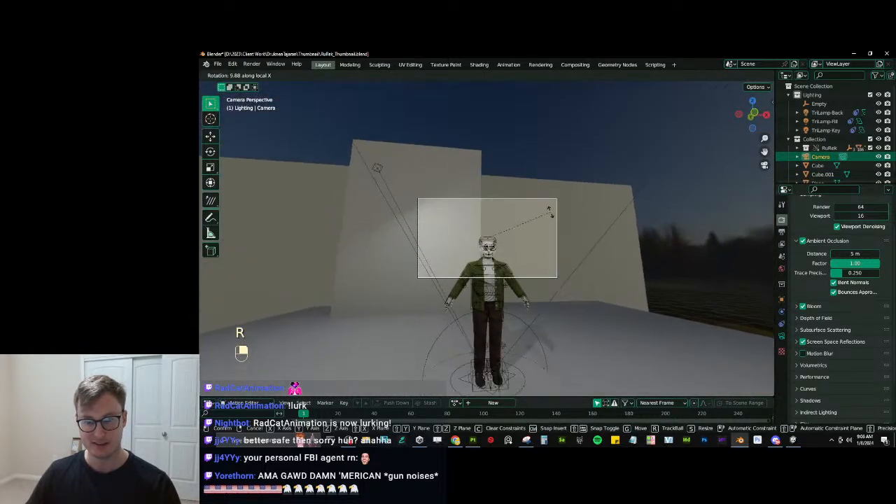
left_click(550, 206)
Move the camera to bring the character's head and torso back into the frame and save the file.
key("g")
key("z")
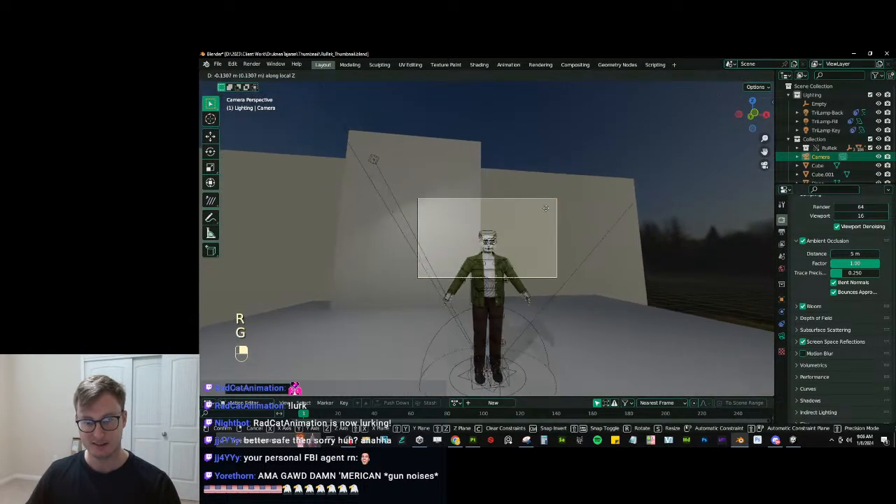
key("g")
left_click(544, 218)
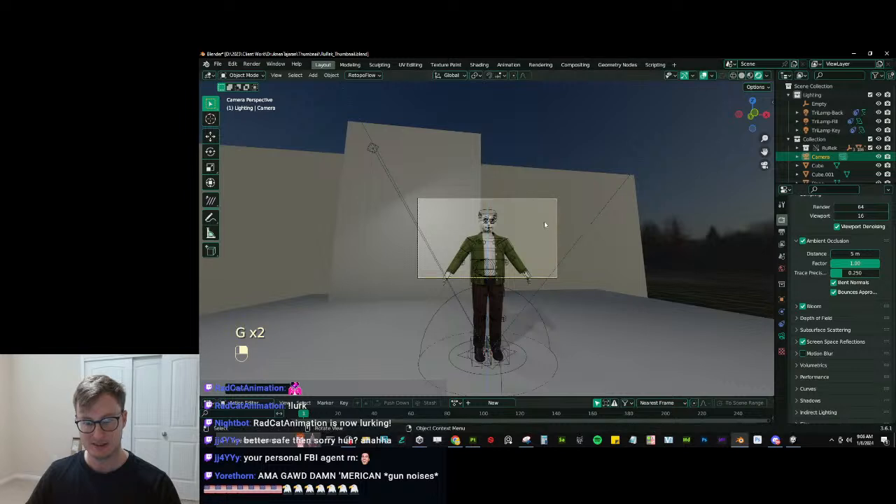
key("Home")
key("ctrl+s")
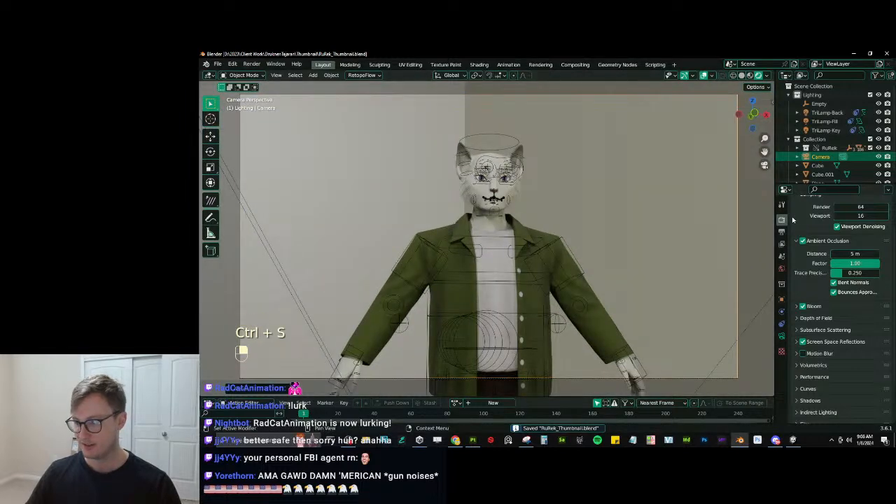
Check the render output resolution, then switch to Unity and check the avatar thumbnail's image size in the VRChat SDK builder.
left_click(781, 232)
scroll(822, 228, "up", 2)
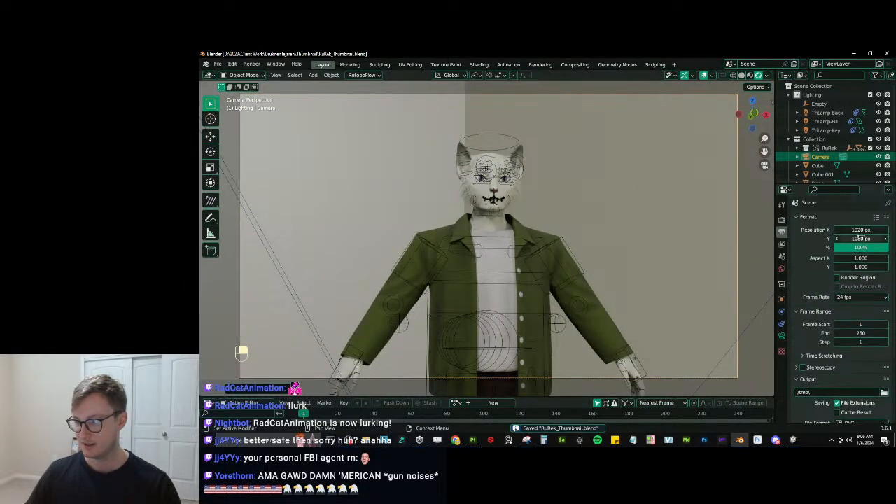
left_click(793, 439)
scroll(721, 324, "up", 3)
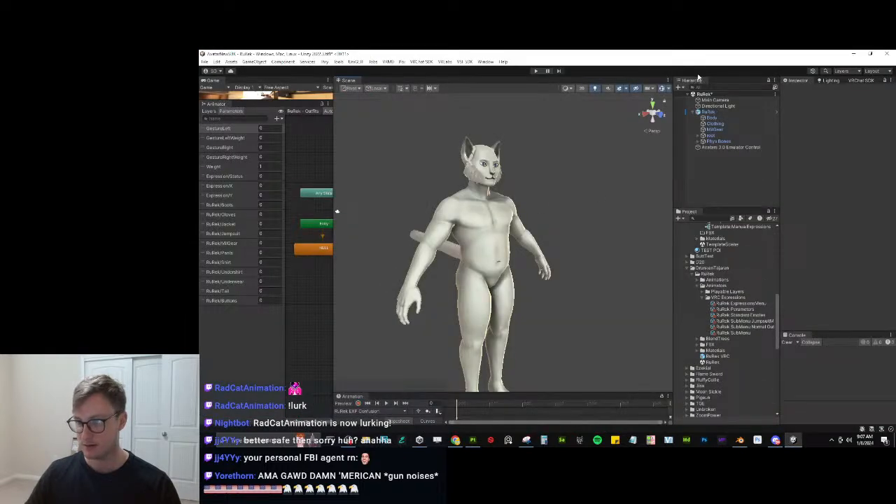
left_click(860, 80)
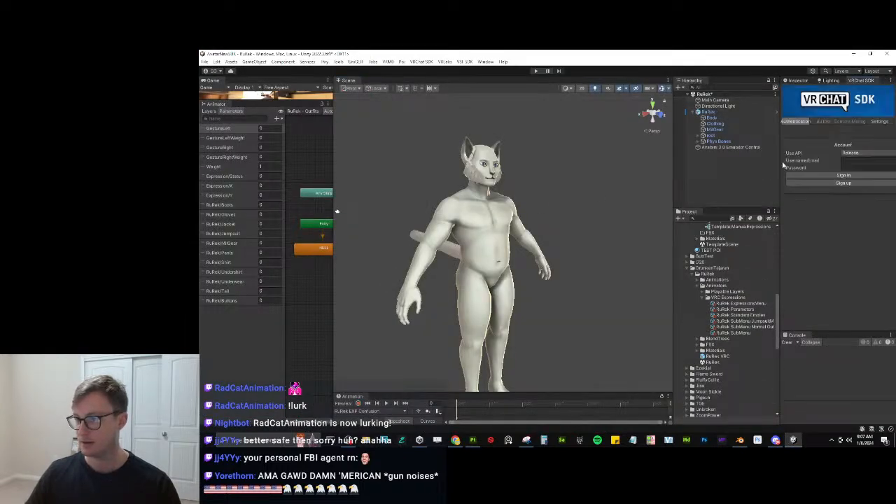
left_click(824, 122)
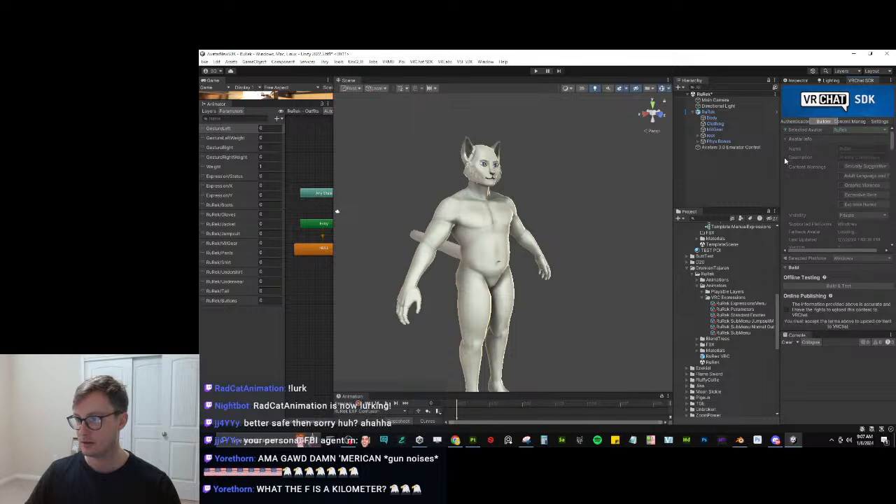
left_click_drag(780, 186, 631, 185)
scroll(707, 198, "down", 2)
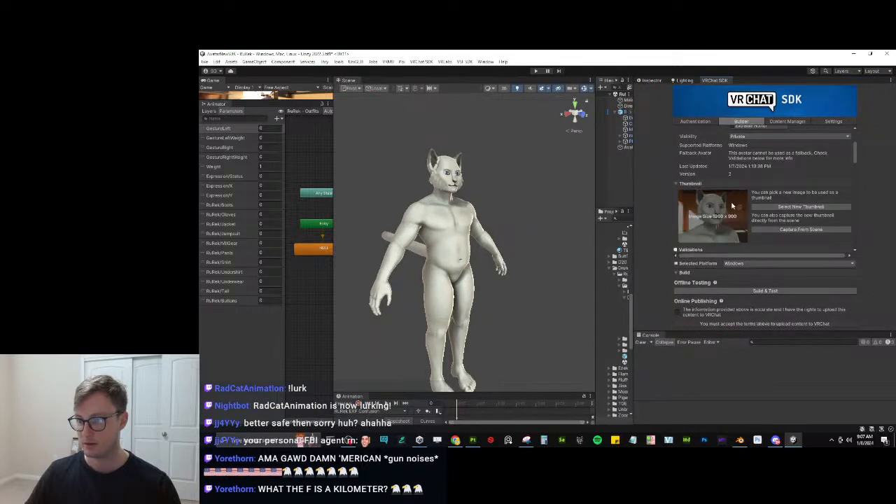
Switch back to Blender, set the render resolution to 1200 by 900 px and save the file.
left_click(739, 439)
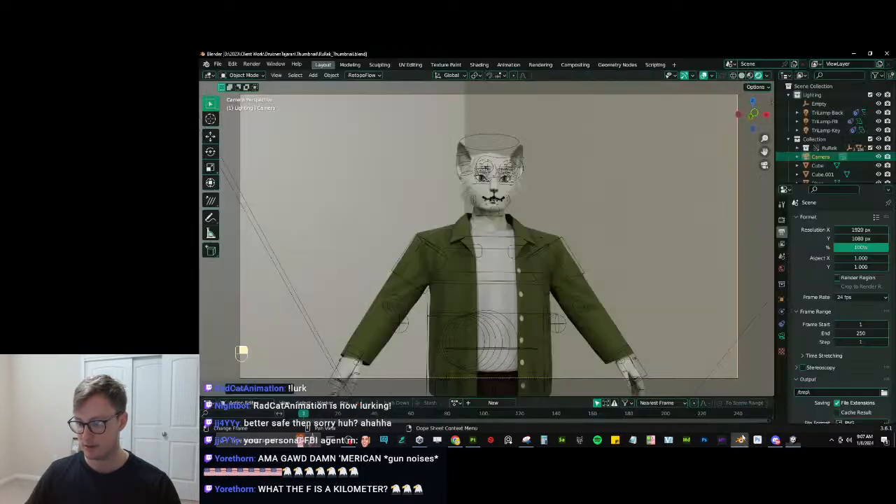
left_click(844, 229)
type("1200")
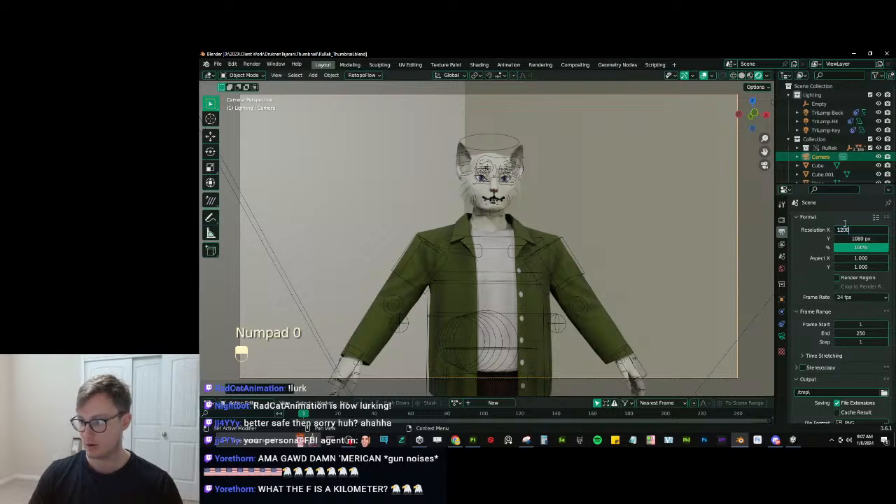
key("Tab")
type("900")
key("Return")
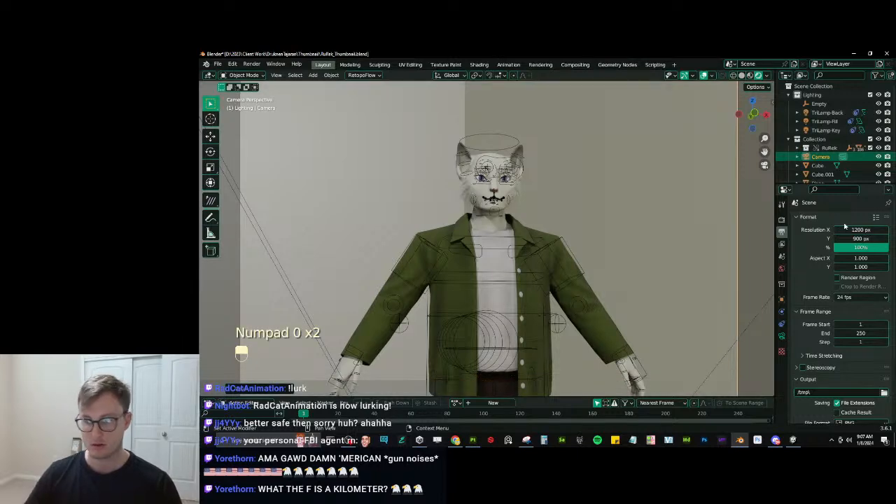
key("ctrl+s")
Move the camera so the character sits higher in the frame.
key("g")
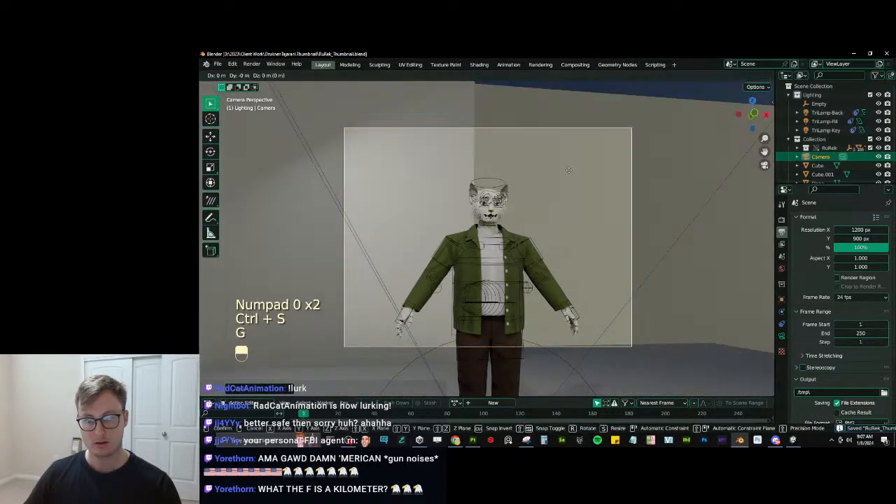
key("g")
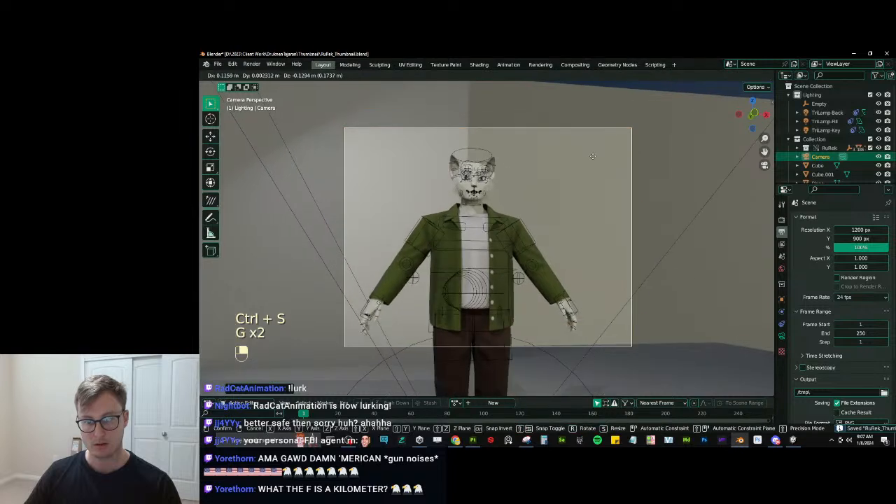
left_click(580, 194)
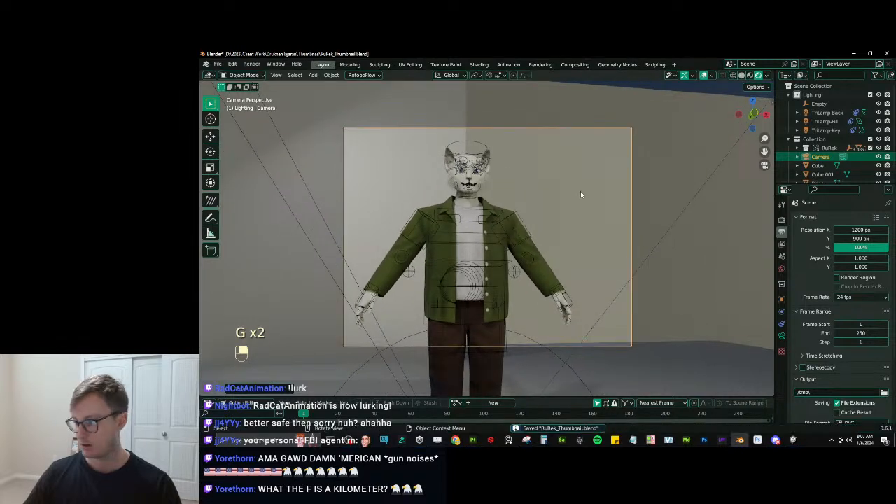
key("g")
left_click(582, 182)
Move the camera closer along its local Z and shift it so the character stands slightly right of the frame's center.
middle_click_drag(580, 201, 597, 168, "shift")
key("g")
middle_click(597, 175)
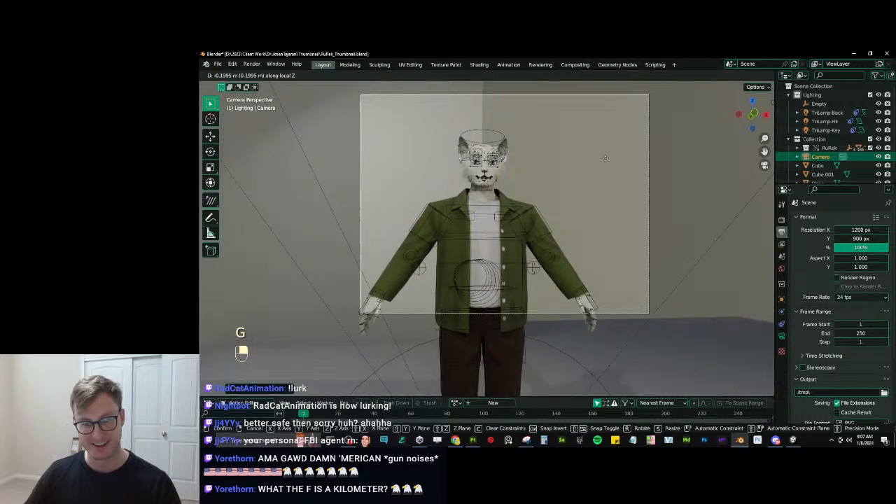
left_click(609, 151)
key("g")
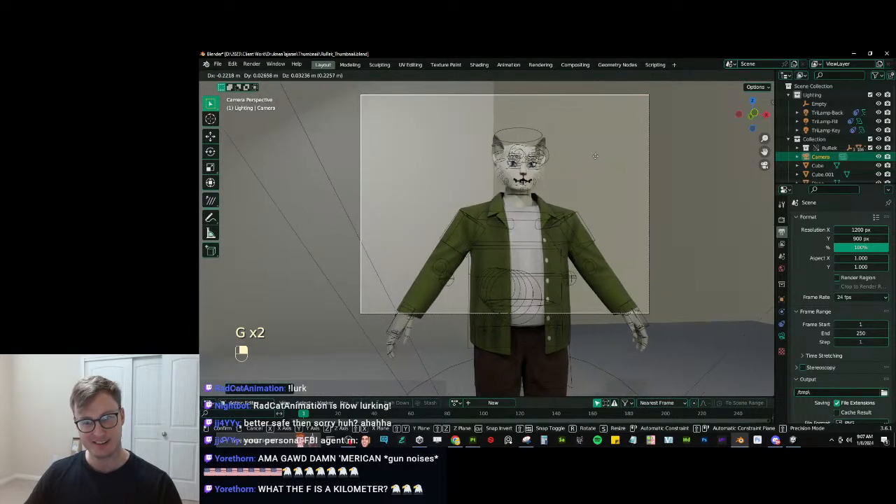
left_click(594, 155)
Lower the rear wall Cube.001 by about 0.52 m along global Z.
left_click(598, 165)
key("g")
key("z")
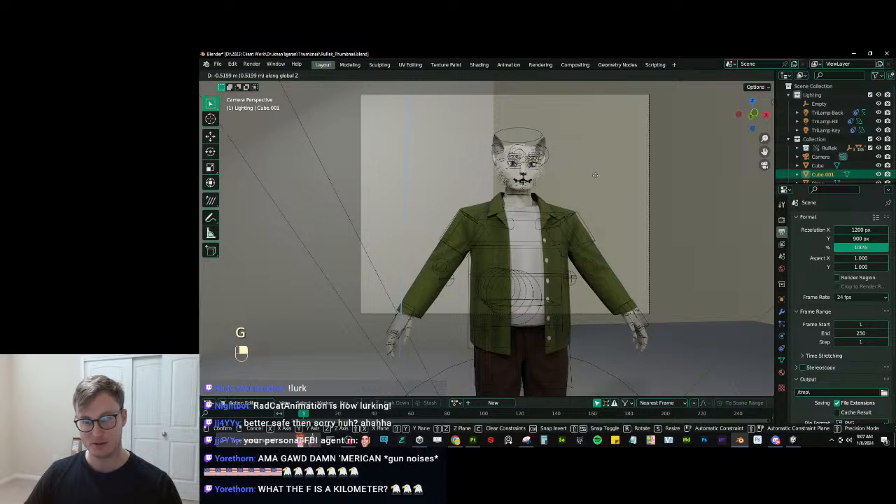
left_click(594, 176)
key("g")
key("y")
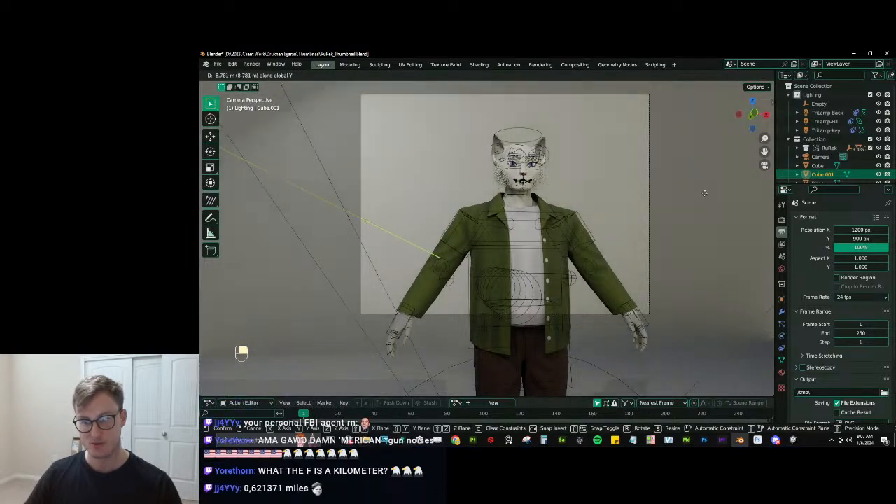
right_click(598, 208)
Move the rear wall Cube.001 farther behind the character along global Y and readjust its placement for the camera view.
scroll(598, 208, "down", 3)
middle_click_drag(598, 207, 575, 196)
key("g")
key("y")
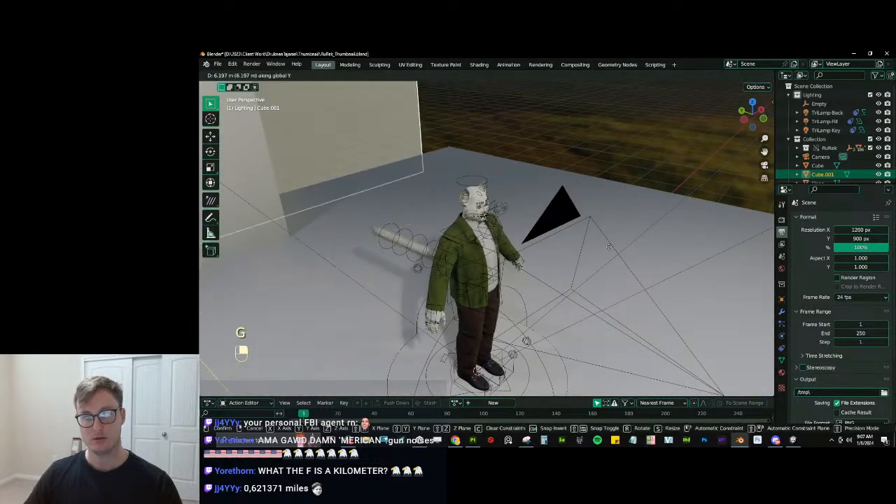
left_click(647, 237)
key("g")
middle_click(575, 199)
left_click(578, 218)
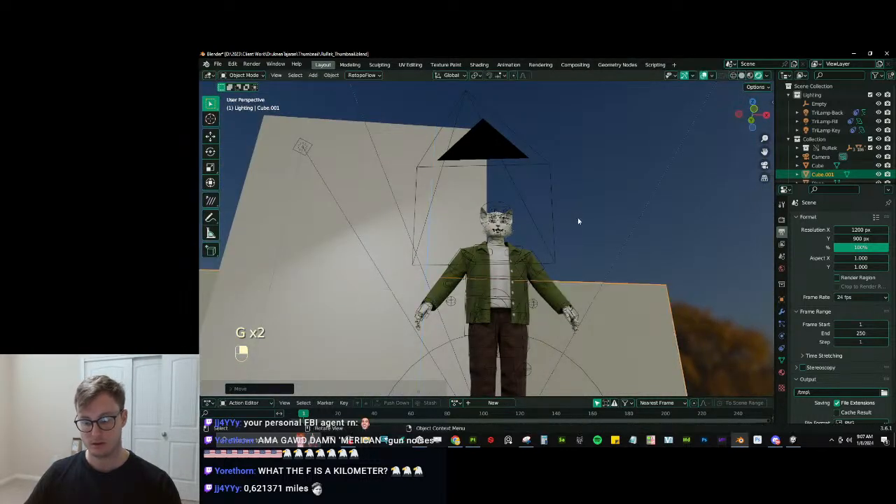
key("KP_0")
scroll(578, 223, "up", 4)
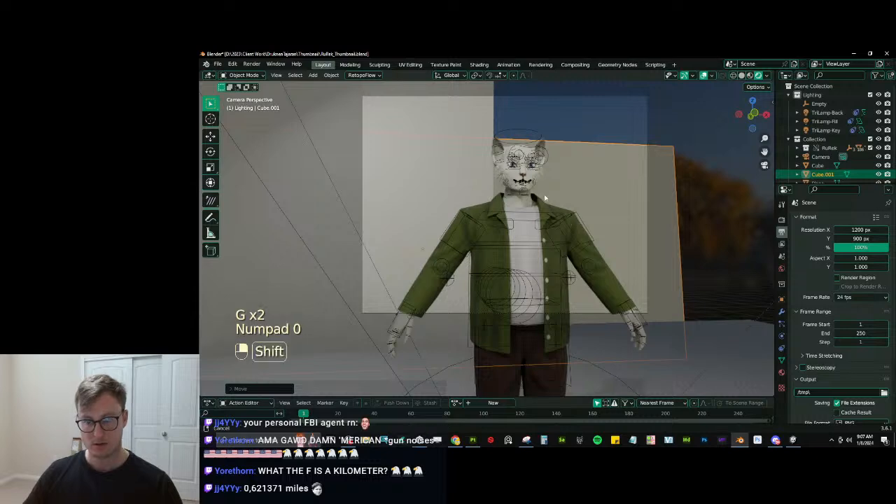
Try moving the tall wall Cube along global Y in the camera view and undo it.
middle_click_drag(543, 196, 548, 221, "shift")
left_click(455, 180)
scroll(455, 180, "up", 1)
key("g")
key("y")
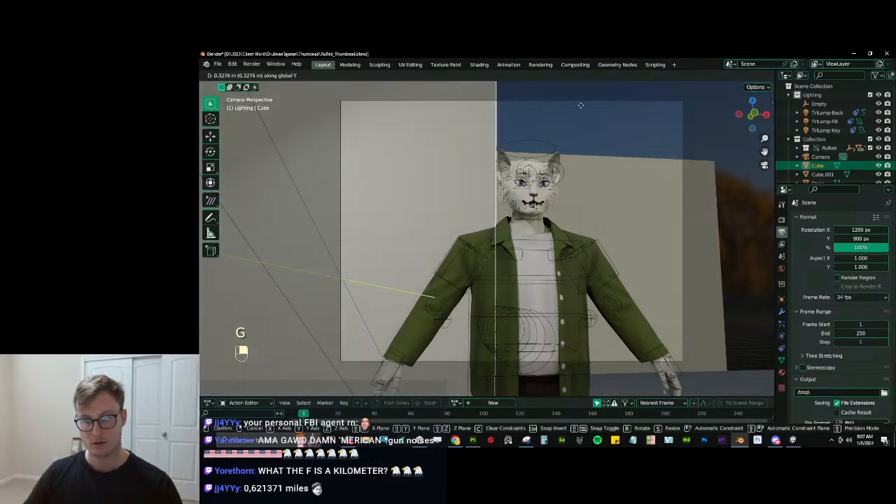
left_click(623, 231)
key("ctrl+z")
Reposition the tall wall Cube along global Y from an orbited view of the scene.
scroll(624, 256, "down", 4)
middle_click_drag(624, 258, 558, 267)
key("g")
key("y")
left_click(512, 228)
Scale up the floor plane beneath the character and save the file.
scroll(512, 228, "down", 4)
left_click(446, 214)
scroll(446, 214, "down", 4)
key("s")
left_click(546, 172)
scroll(543, 235, "down", 1)
scroll(541, 245, "up", 3)
key("ctrl+s")
scroll(541, 265, "up", 2)
scroll(545, 246, "up", 3)
key("KP_0")
key("KP_0")
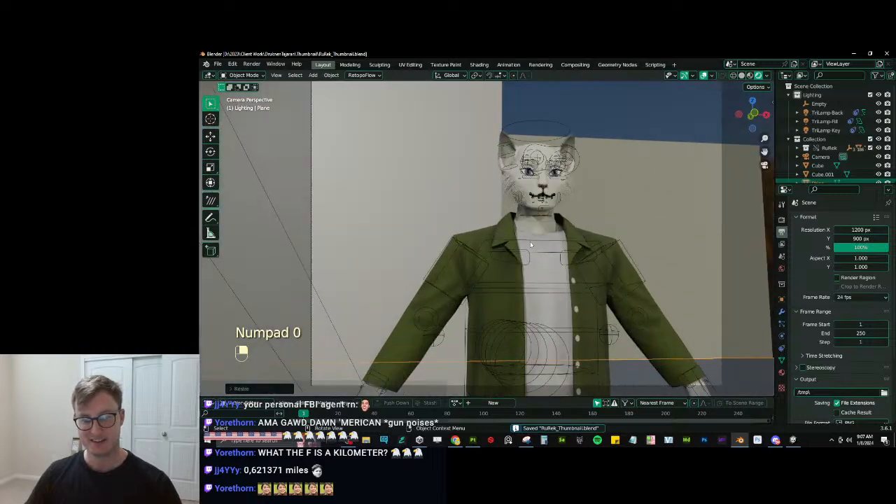
key("KP_0")
Make the Lighting collection active and collapse both scene collections in the object tree.
left_click(831, 130)
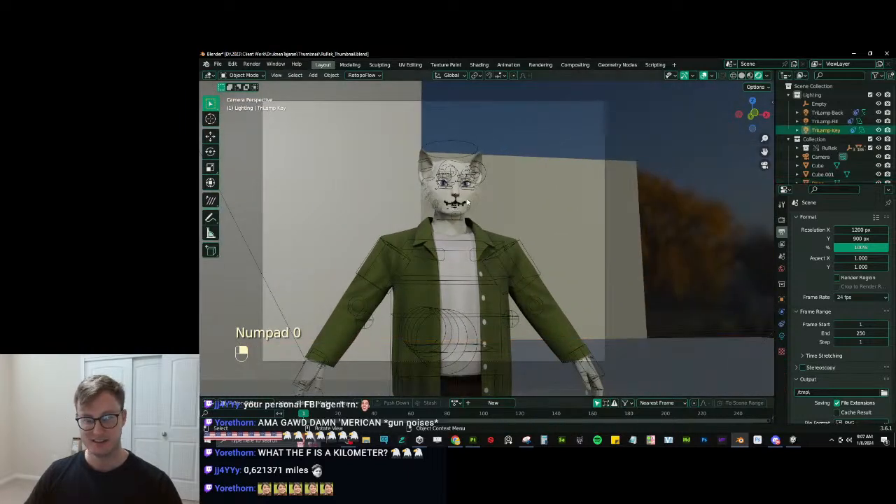
scroll(596, 183, "down", 4)
middle_click_drag(596, 182, 613, 184, "shift")
key("shift+a")
left_click(808, 95)
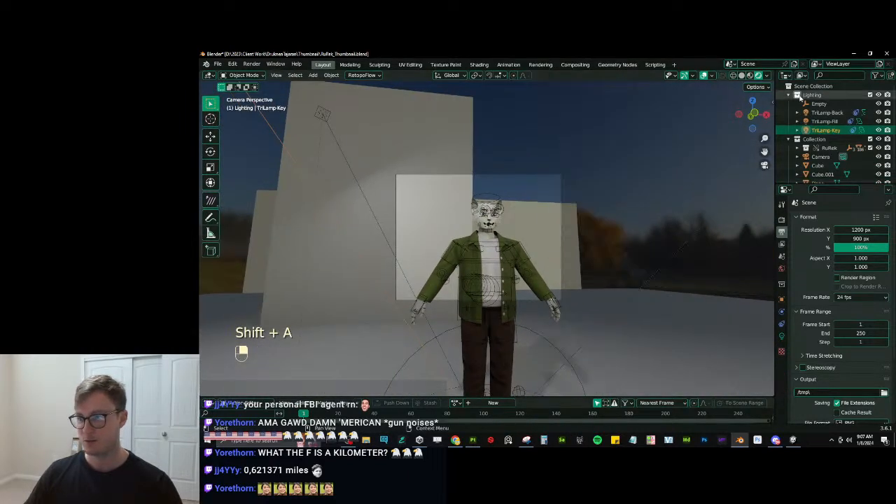
left_click(788, 94)
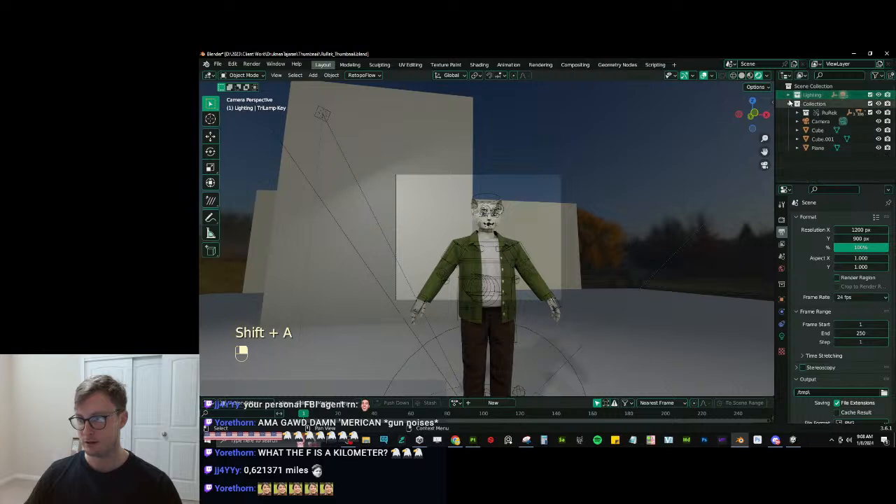
left_click(788, 103)
Add a cube mesh at the character's position in the Lighting collection.
middle_click_drag(492, 266, 623, 190)
key("shift+a")
mouse_move(623, 193)
mouse_move(619, 104)
left_click(670, 112)
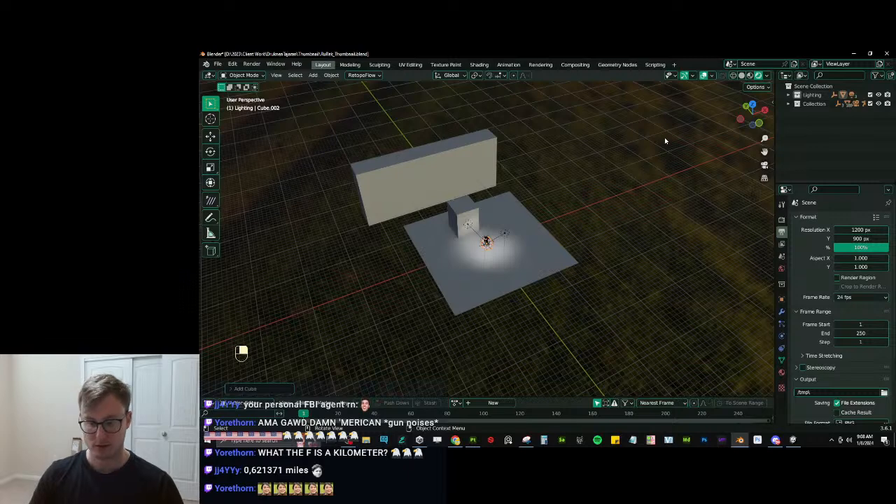
Try scaling the new cube up around the scene and undo the scaling.
key("s")
left_click(665, 140)
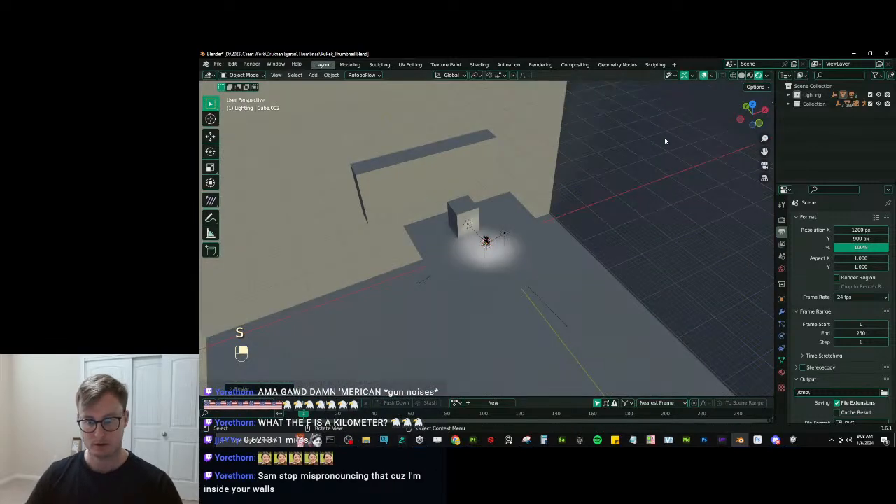
key("ctrl+z")
key("s")
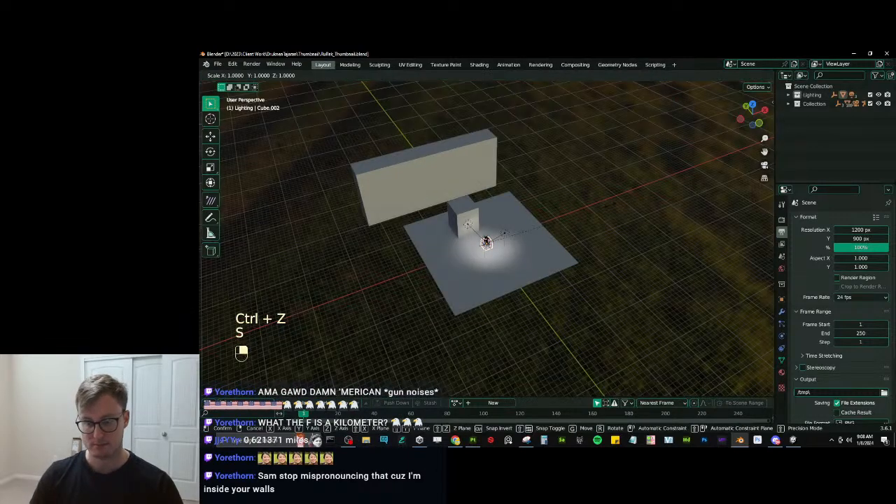
left_click(610, 208)
key("ctrl+z")
Scale the new cube up until it encloses the character, walls and floor, and apply its object transform.
key("s")
left_click(609, 208)
scroll(610, 208, "up", 5)
middle_click_drag(594, 290, 542, 208)
key("ctrl+a")
left_click(532, 225)
Switch the Shading workspace's node editor to object shading and create a material named Fog on the enclosing cube.
left_click(477, 65)
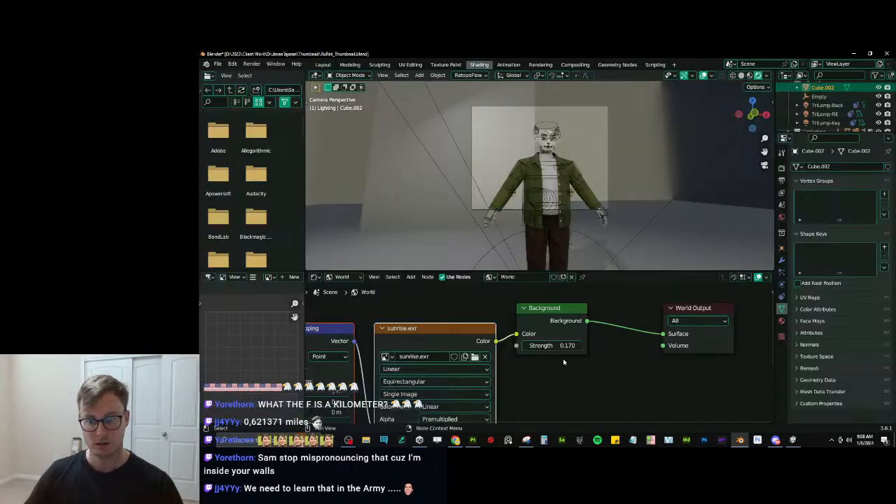
left_click(342, 277)
left_click(343, 291)
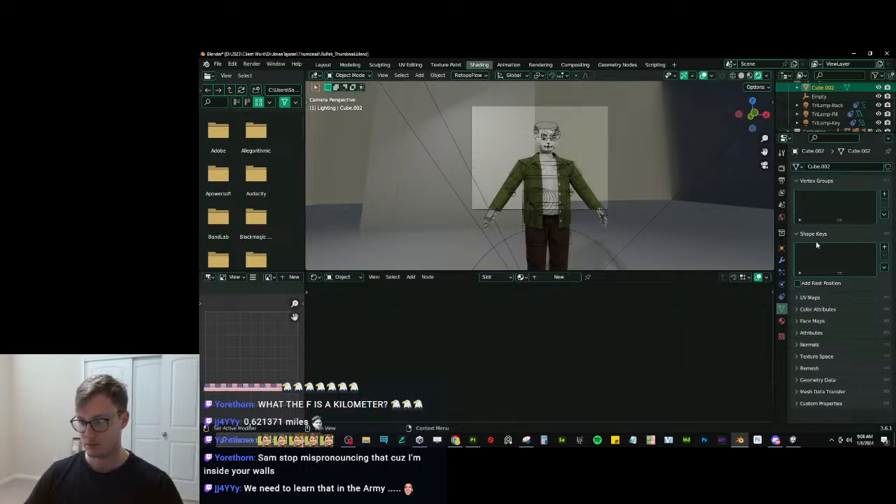
left_click(781, 320)
left_click(850, 203)
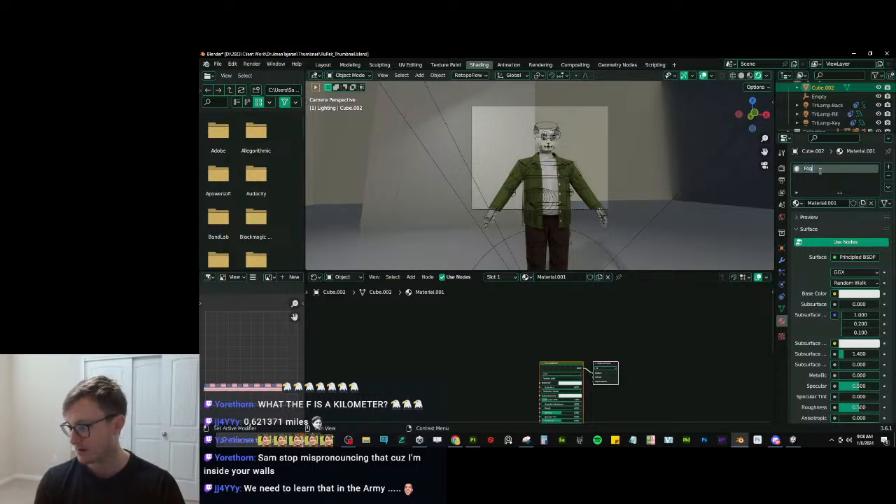
key("Return")
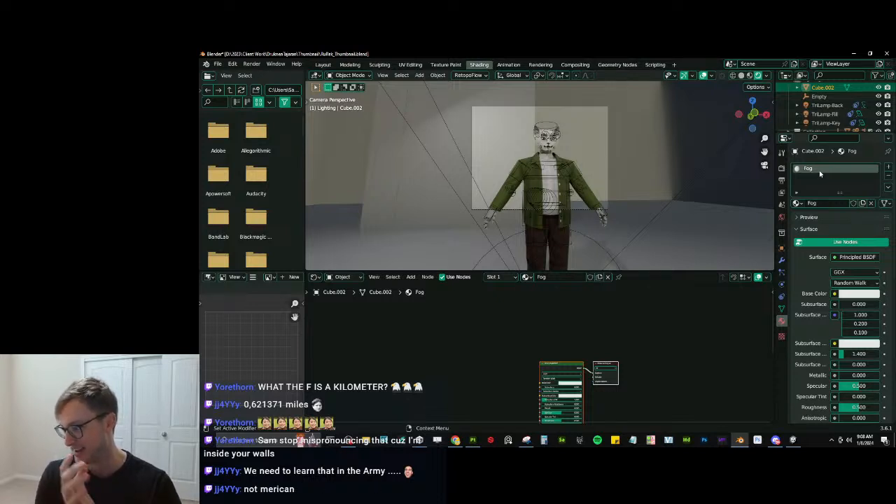
Replace the Fog material's Principled BSDF with a Principled Volume node feeding the Material Output's Volume socket.
scroll(538, 350, "up", 3)
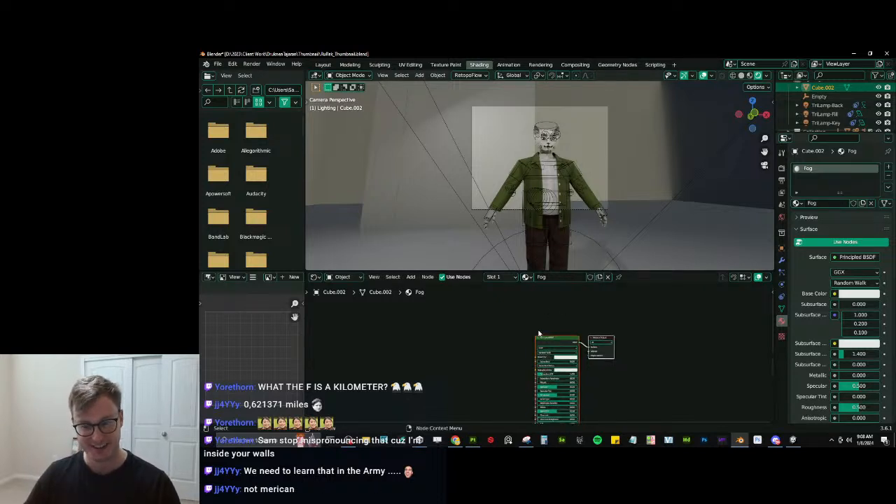
key("x")
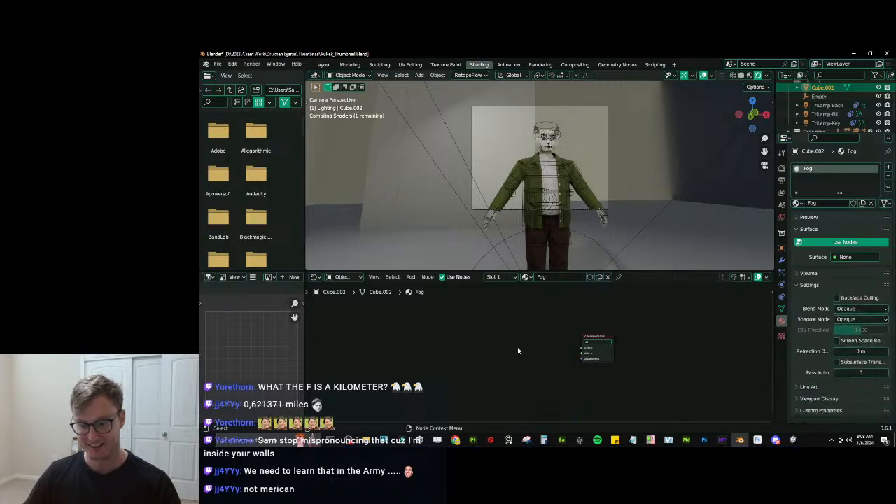
key("shift+a")
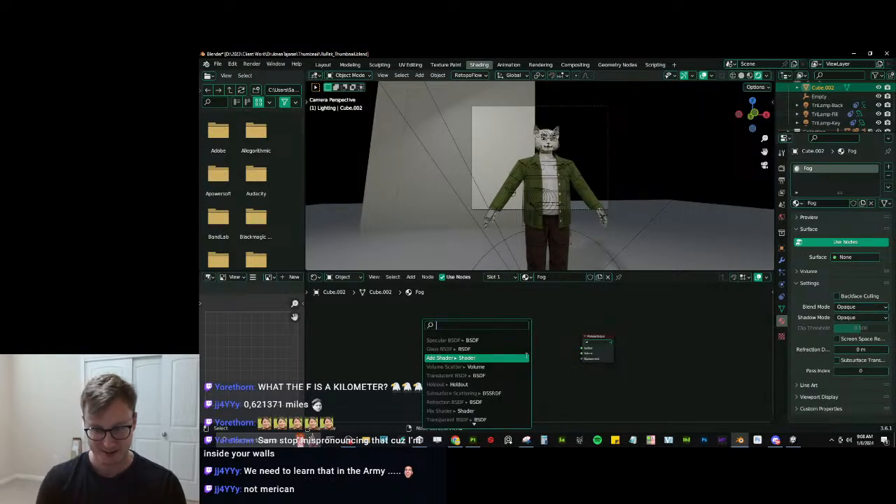
type("vo")
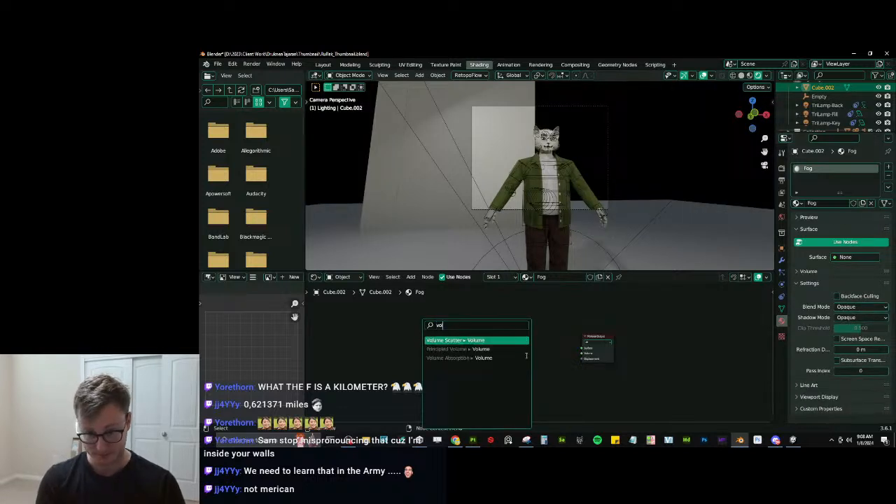
left_click(526, 351)
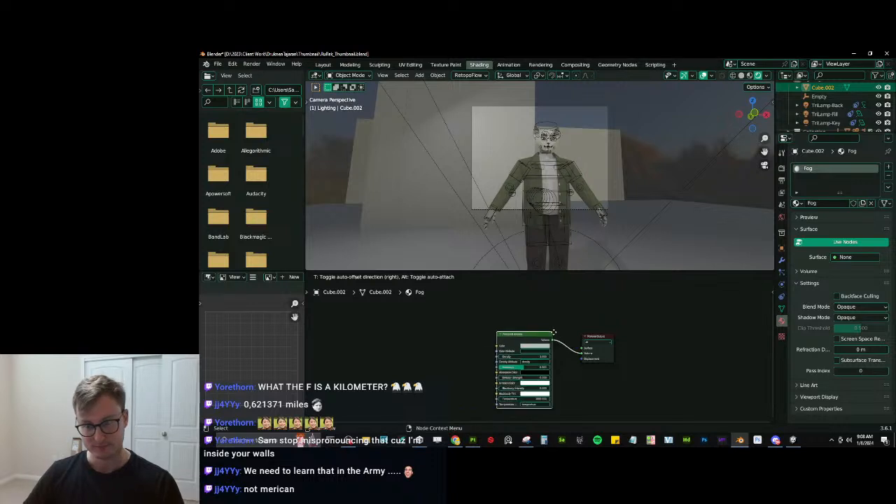
left_click(552, 329)
Add a Musgrave Texture node and connect its Height output to the Principled Volume's Density.
scroll(509, 372, "up", 4)
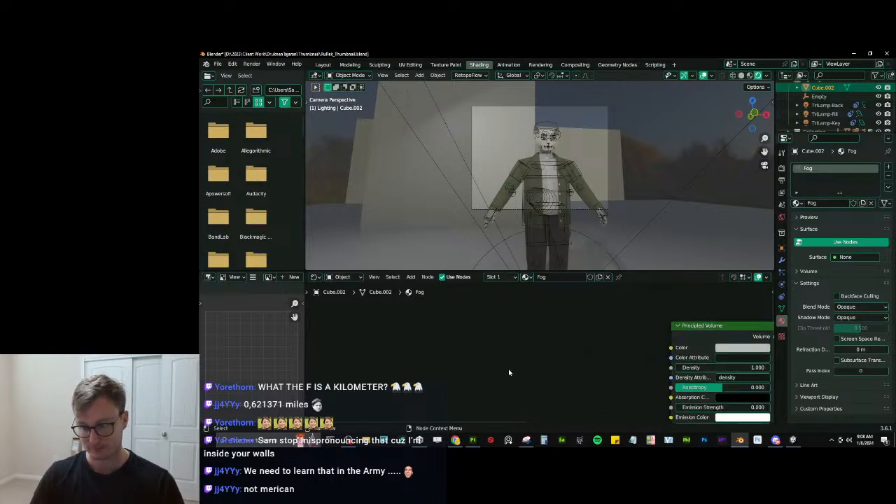
key("shift+a")
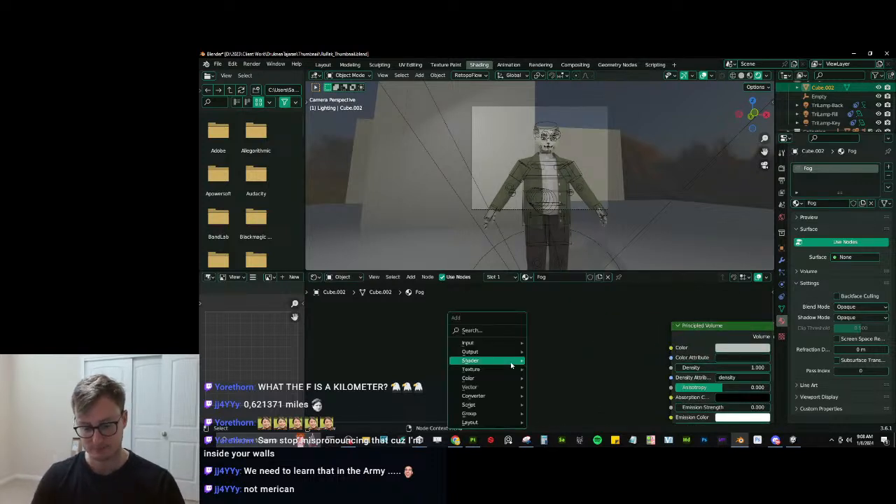
type("mus")
key("Return")
left_click(527, 356)
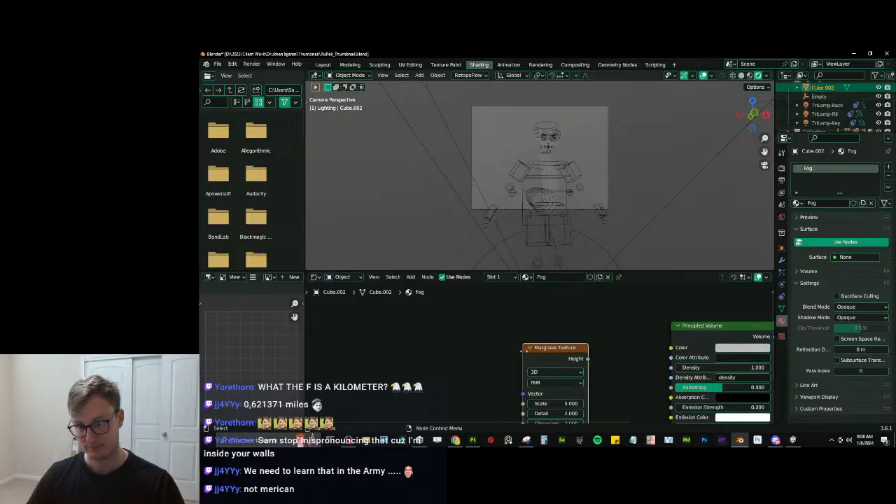
middle_click_drag(583, 333, 550, 313)
scroll(552, 316, "up", 4)
left_click_drag(567, 340, 674, 355)
Set the Musgrave Texture's scale to 31.4, detail to 1.9 and dimension to 4.1.
middle_click_drag(522, 375, 477, 359)
scroll(540, 345, "up", 4)
middle_click_drag(535, 350, 602, 359)
scroll(564, 329, "down", 5)
left_click_drag(550, 331, 539, 317)
left_click_drag(532, 371, 589, 370)
left_click_drag(524, 383, 553, 395)
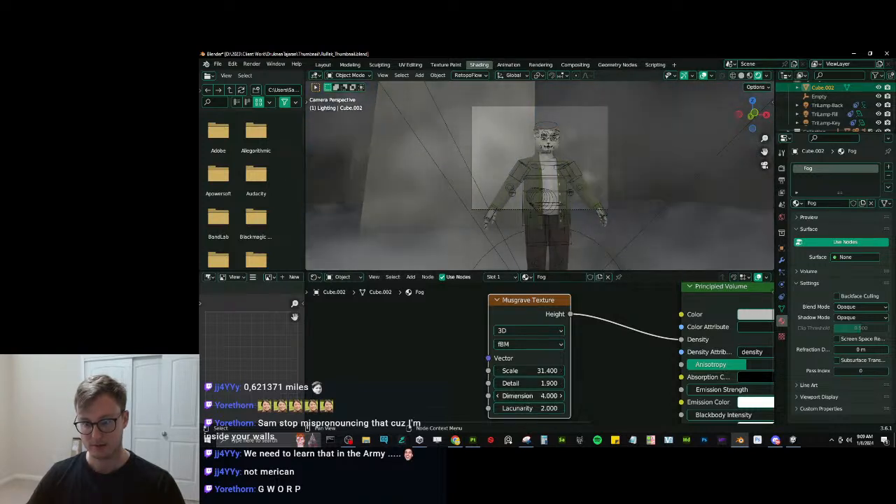
scroll(582, 185, "up", 4)
scroll(582, 185, "down", 3)
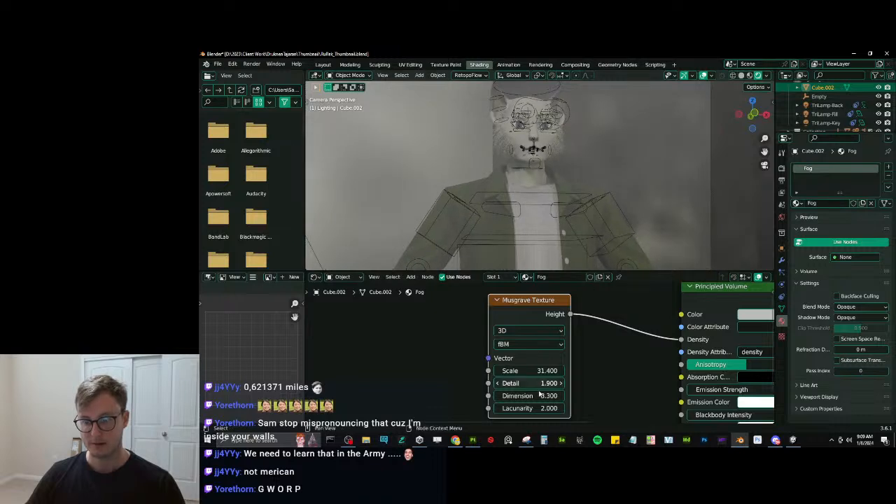
left_click_drag(523, 408, 548, 395)
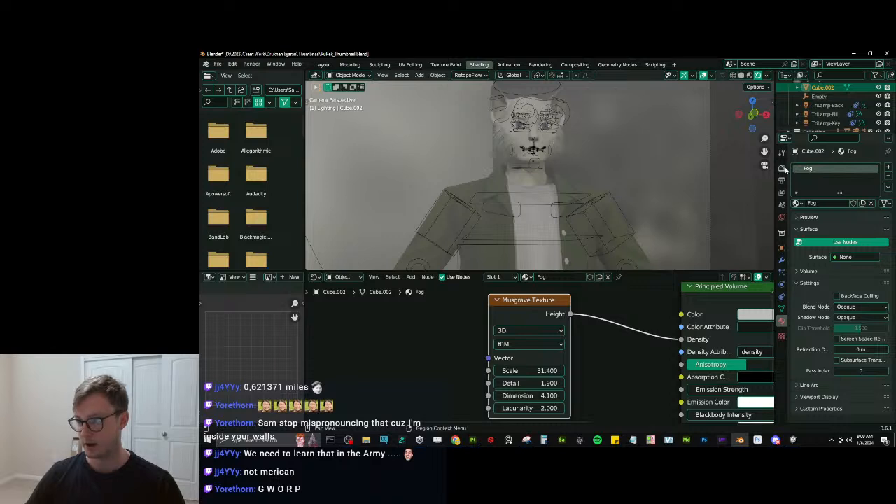
Look through the scene's render and output settings for options affecting the fog's quality.
left_click(781, 168)
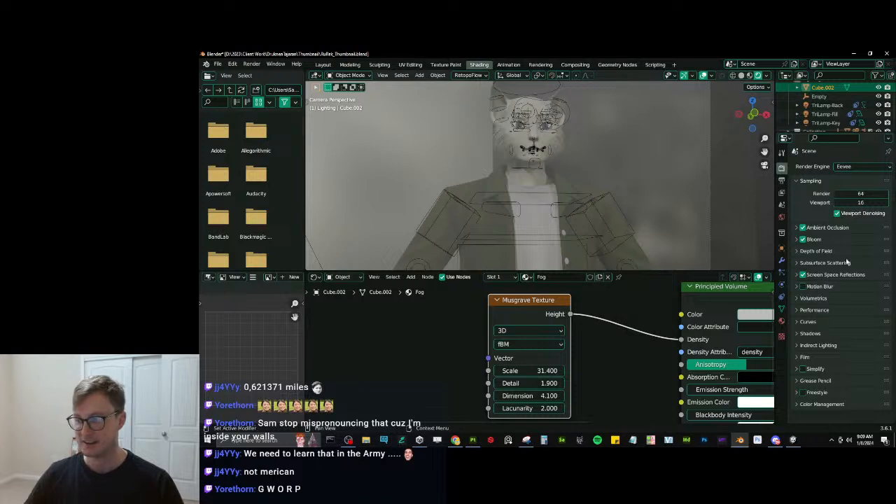
left_click(782, 180)
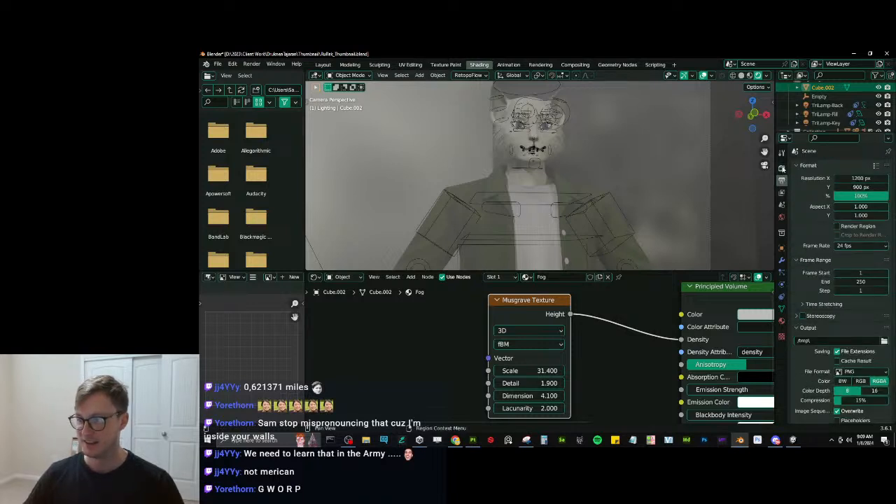
left_click(783, 168)
left_click_drag(782, 181, 752, 190)
left_click(753, 182)
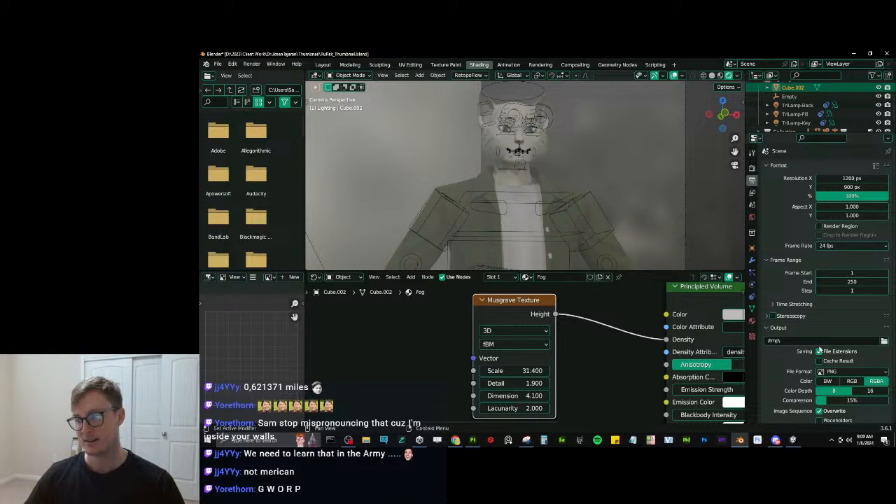
scroll(819, 341, "down", 2)
scroll(819, 342, "up", 2)
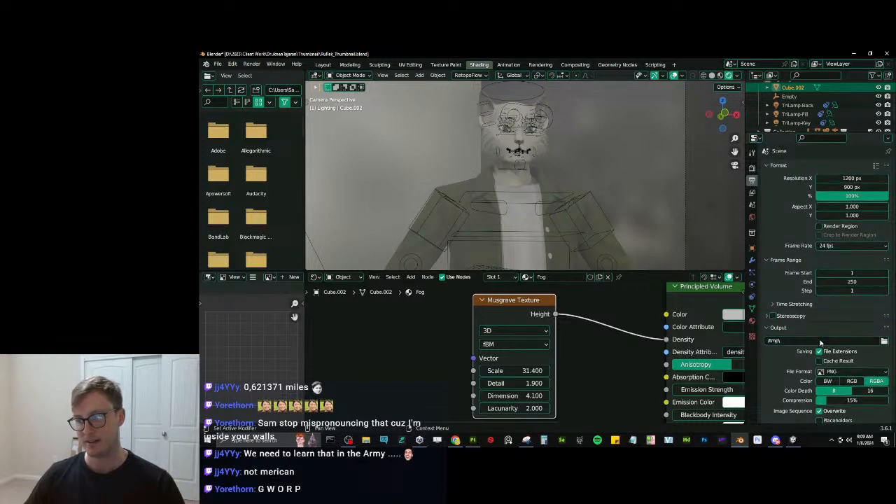
left_click(778, 260)
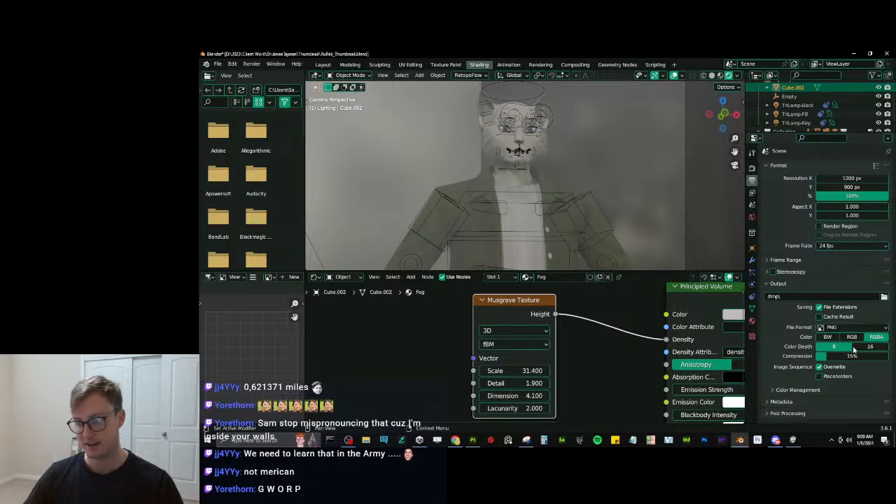
Set the Eevee volumetrics tile size to 2 px in the render settings.
left_click(752, 168)
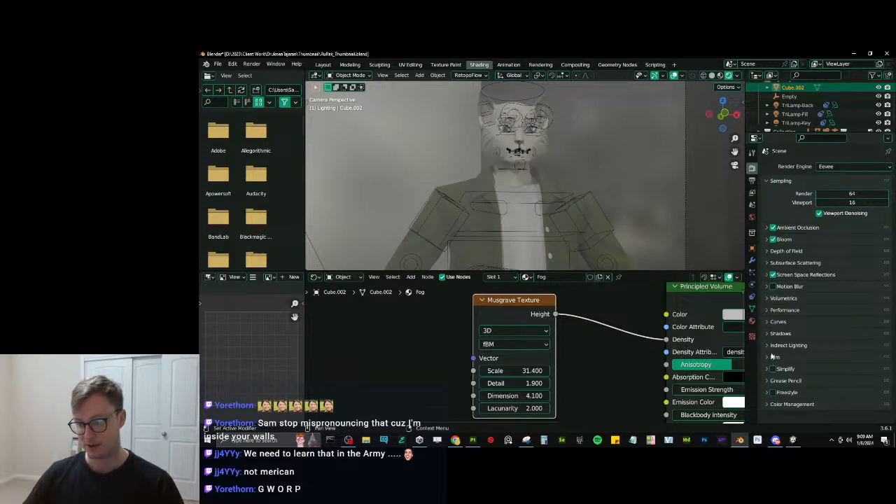
left_click(782, 298)
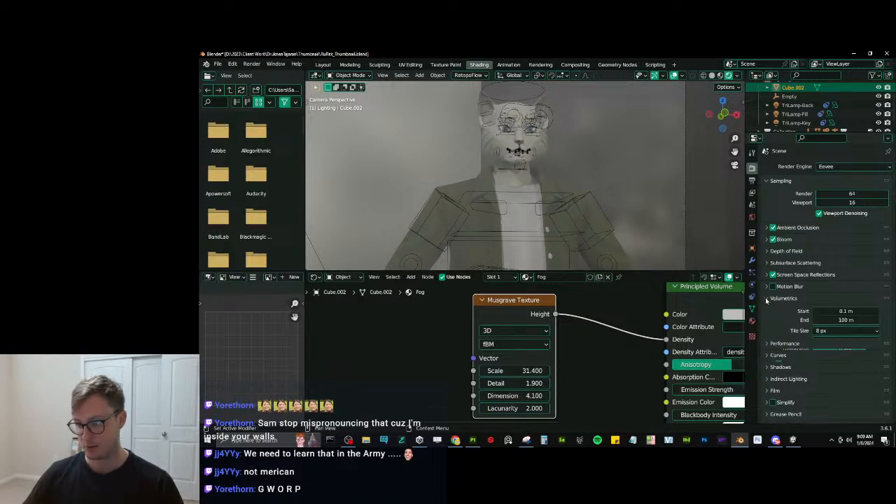
left_click(846, 330)
left_click(828, 340)
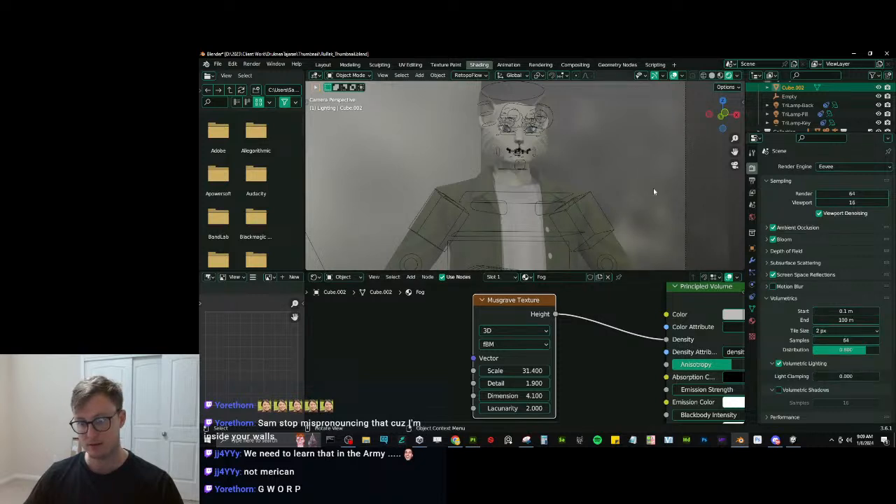
Set the Musgrave Texture's scale to 22.8, detail to 4.14 and dimension to 125.9, and save the file.
left_click_drag(516, 383, 501, 370)
key("ctrl+z")
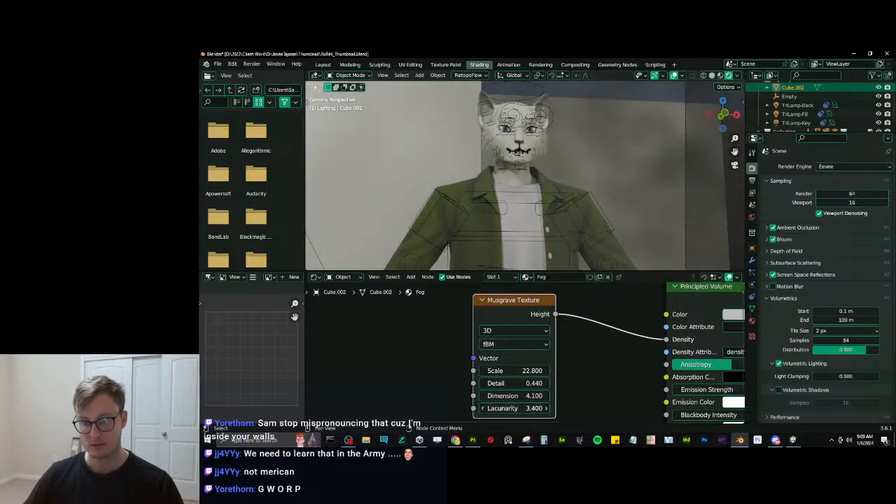
key("ctrl+z")
left_click_drag(513, 396, 493, 382)
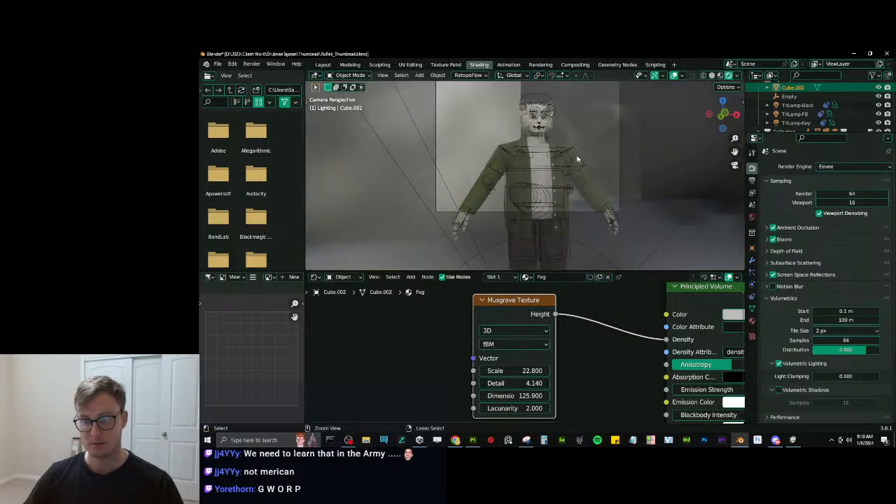
key("ctrl+s")
Keep the Musgrave Texture as 3D fBM, set its scale to -8.1 and dimension to 131.6, and save the file.
left_click(516, 345)
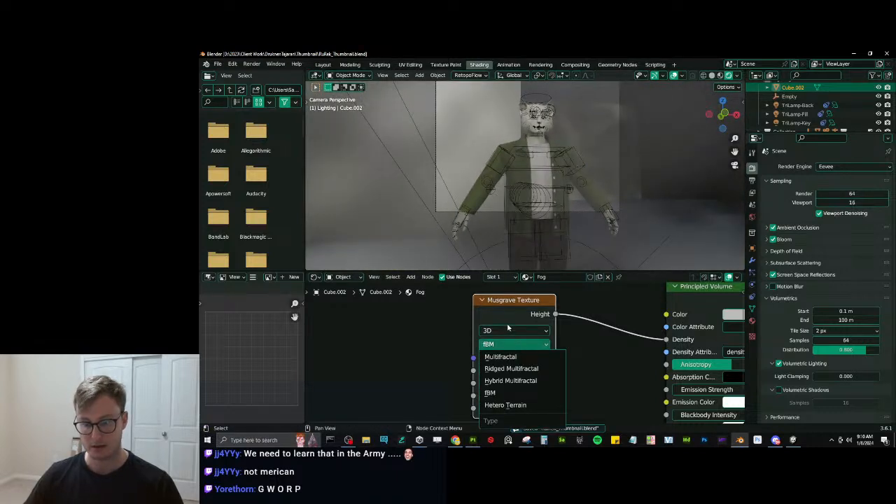
left_click(507, 332)
left_click_drag(511, 370, 525, 396)
key("ctrl+s")
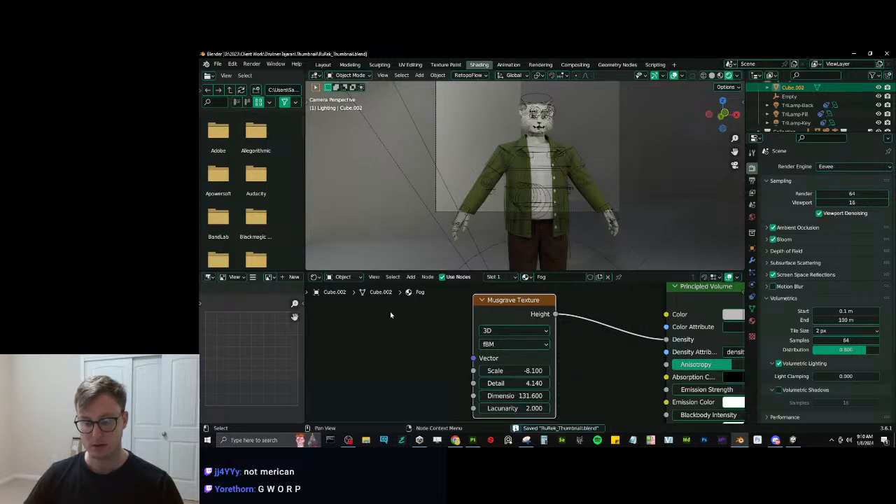
Start appending from another file and browse within Client Work to the client folder holding the MothMommy project.
scroll(547, 385, "down", 2)
middle_click_drag(547, 384, 607, 410)
left_click(218, 64)
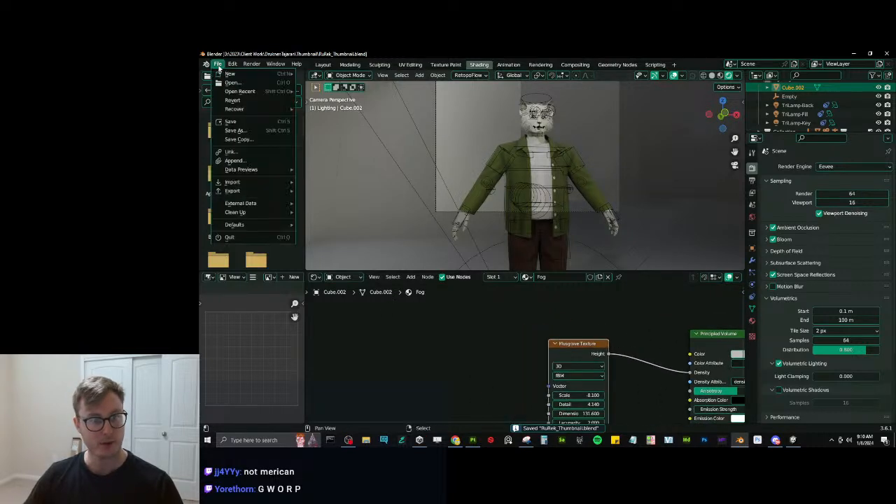
left_click(233, 160)
left_click(432, 127)
left_click(431, 127)
left_click(432, 127)
left_click(432, 127)
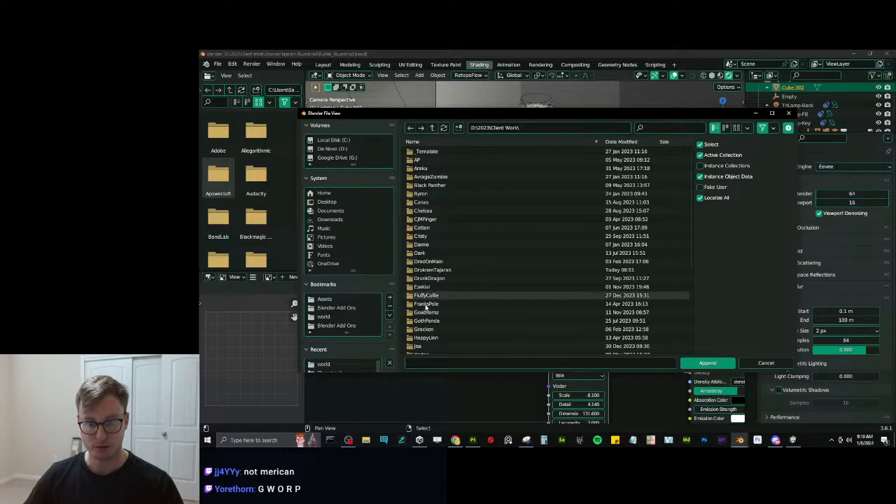
scroll(421, 283, "down", 5)
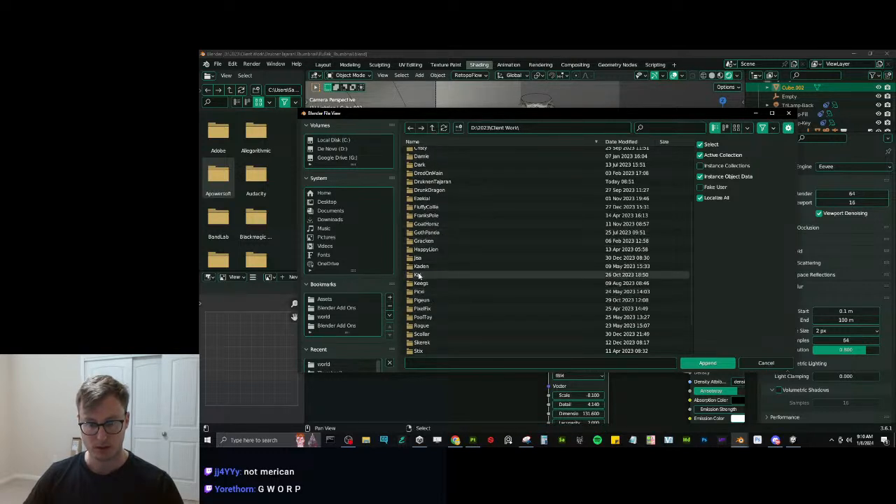
double_click(417, 258)
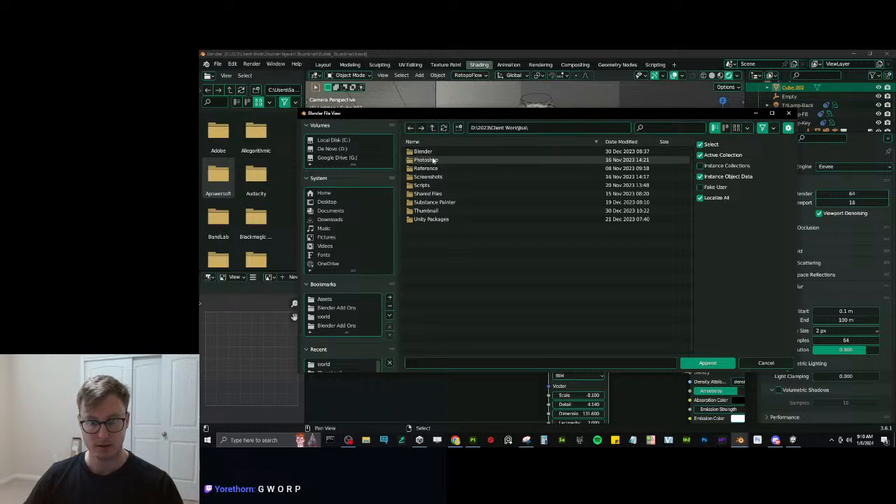
left_click(425, 152)
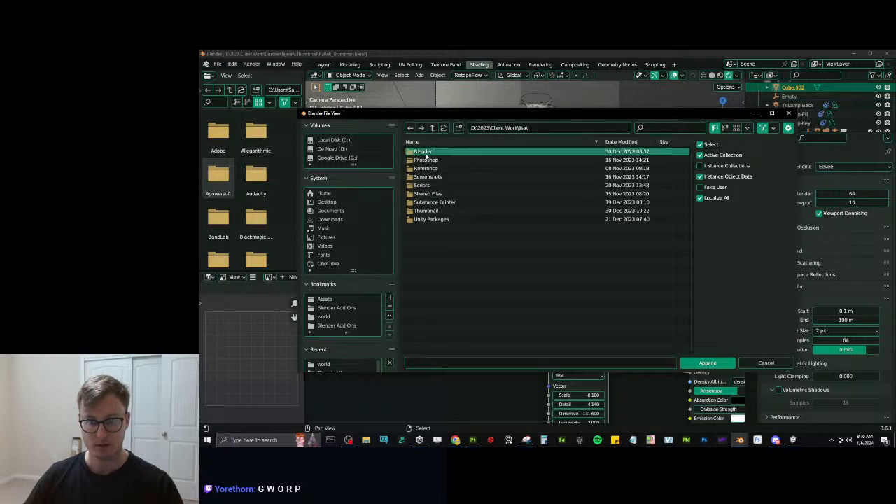
double_click(426, 154)
double_click(448, 152)
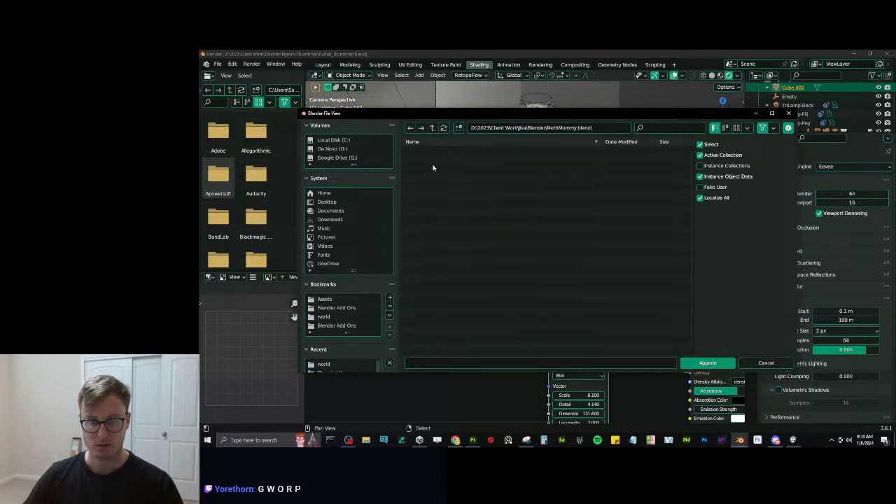
left_click(432, 127)
left_click(432, 128)
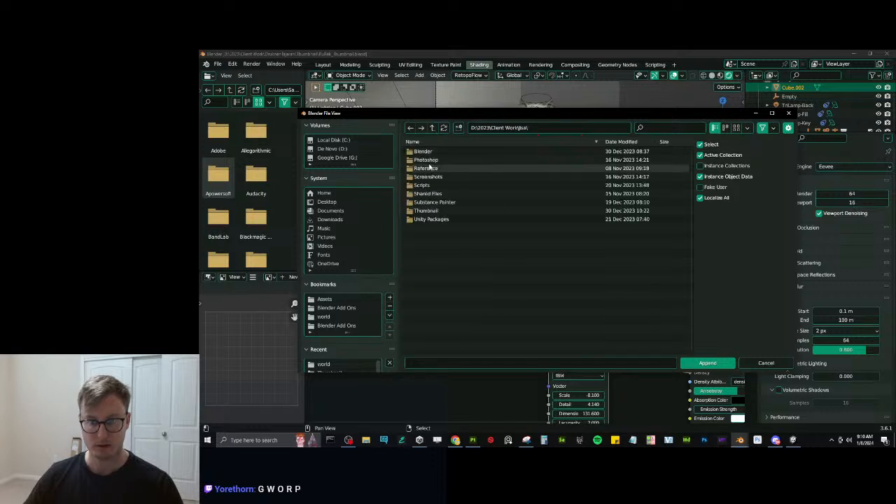
Append Dots Stroke, Material, Material.001 and Material.002 from MothMommy_Thumbnail.blend in the project's Thumbnail folder.
double_click(425, 210)
double_click(423, 151)
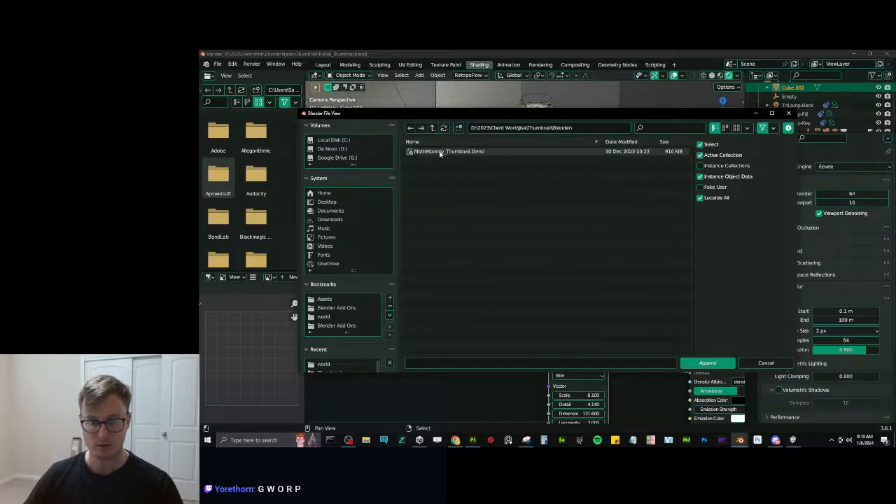
double_click(423, 151)
double_click(422, 210)
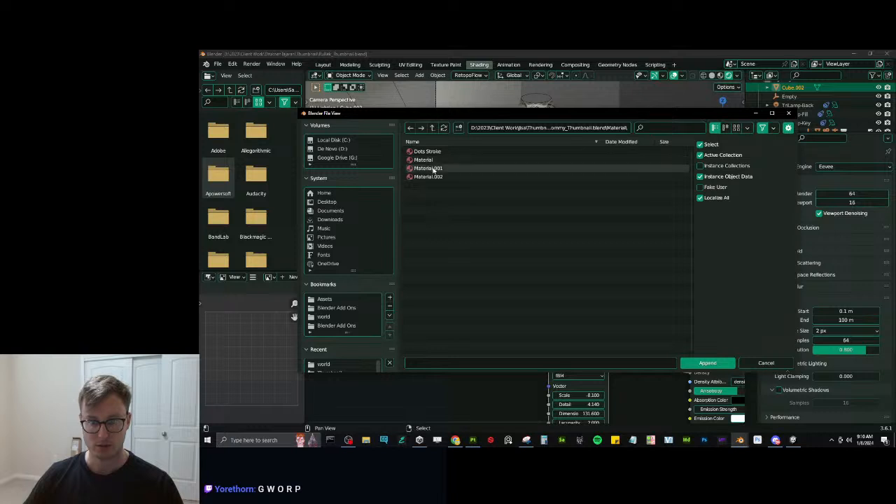
left_click_drag(432, 179, 427, 148)
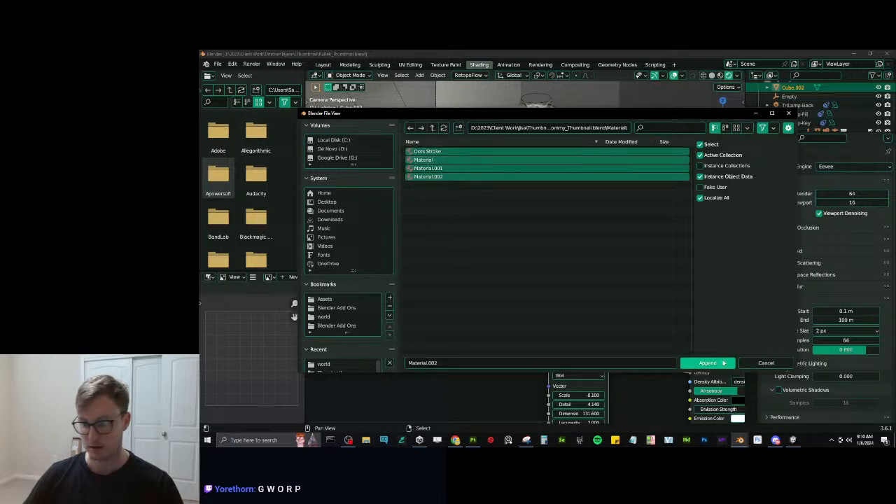
left_click(707, 363)
Assign Material.001 to the fog cube in place of the Fog material and check its fog around the scene.
scroll(455, 315, "up", 1)
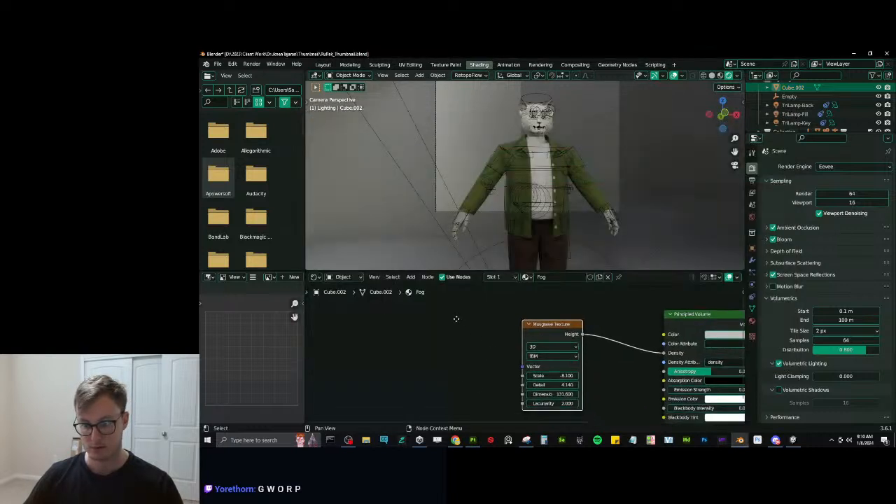
left_click(525, 277)
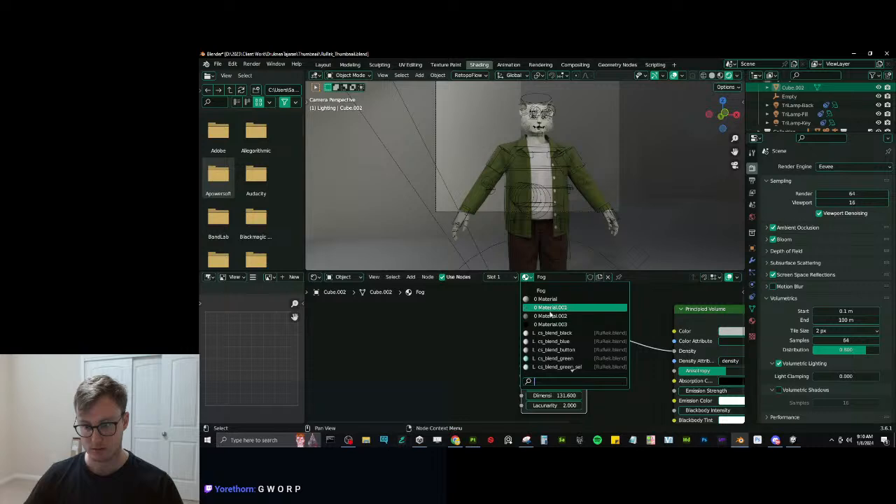
left_click(550, 308)
key("Home")
middle_click_drag(564, 163, 600, 179)
scroll(625, 173, "down", 8)
scroll(600, 180, "up", 2)
scroll(591, 172, "up", 5)
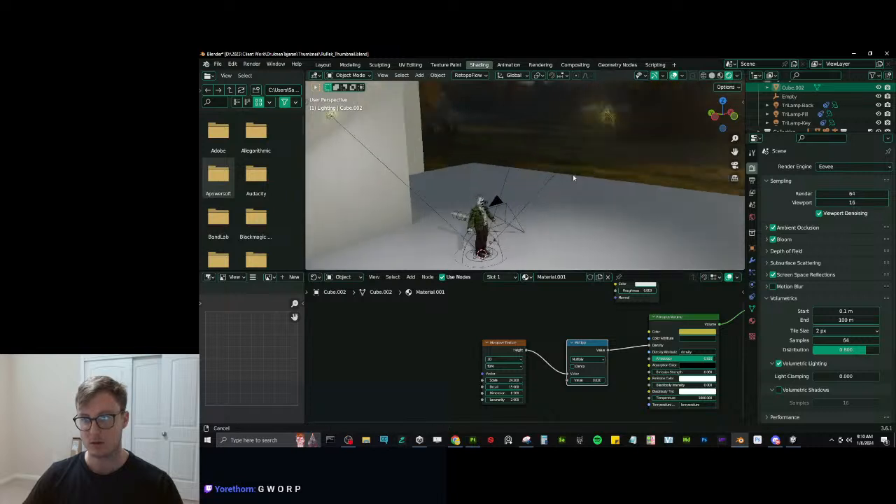
middle_click_drag(622, 132, 583, 166, "shift")
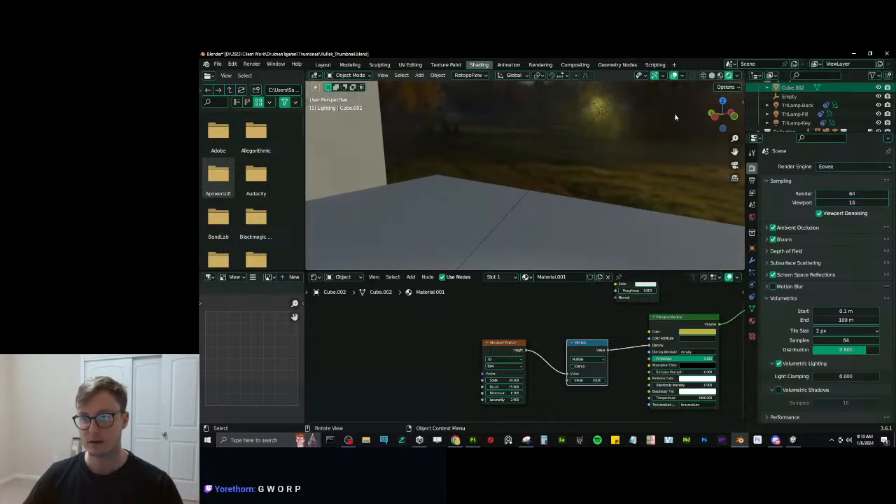
scroll(392, 371, "up", 3)
Raise the fog's Multiply value to 0.18 and check the result through the camera.
left_click_drag(395, 380, 410, 366)
middle_click_drag(498, 415, 554, 352)
left_click_drag(550, 360, 561, 361)
middle_click_drag(546, 210, 580, 190)
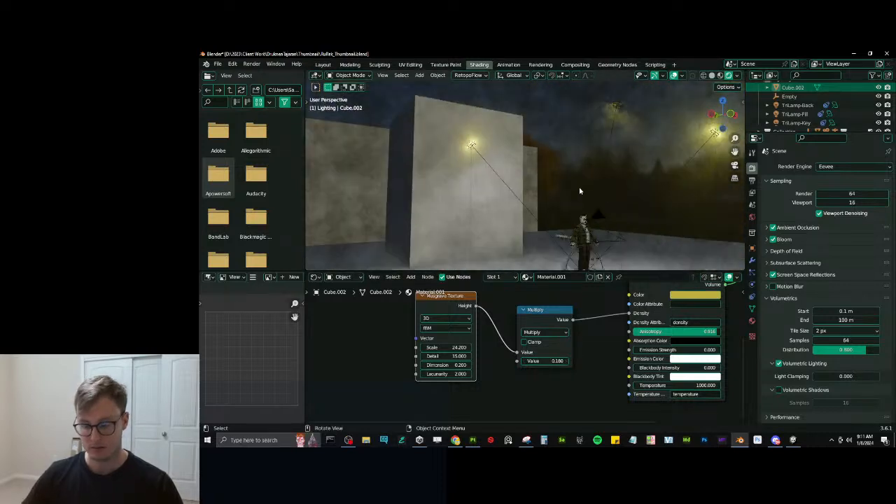
key("KP_0")
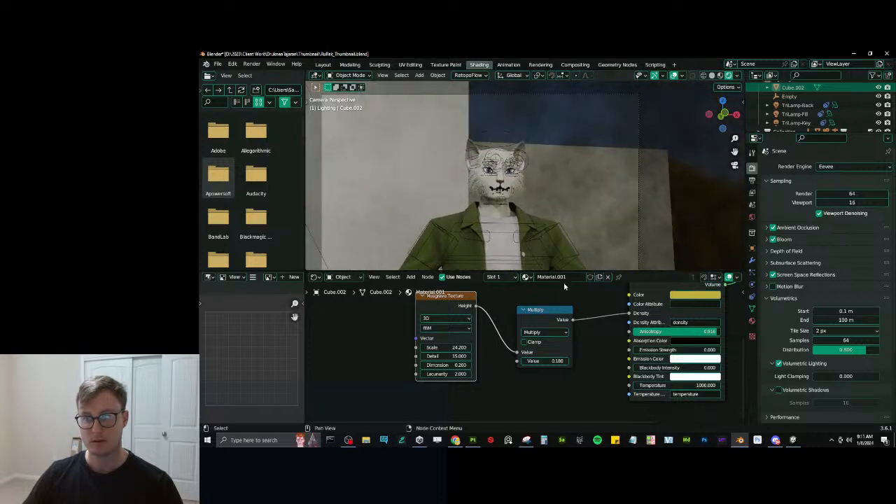
Set the fog's Multiply value to 0.55 and desaturate the Principled Volume color to a neutral light grey.
left_click_drag(550, 361, 570, 360)
middle_click_drag(654, 353, 616, 365)
left_click(657, 308)
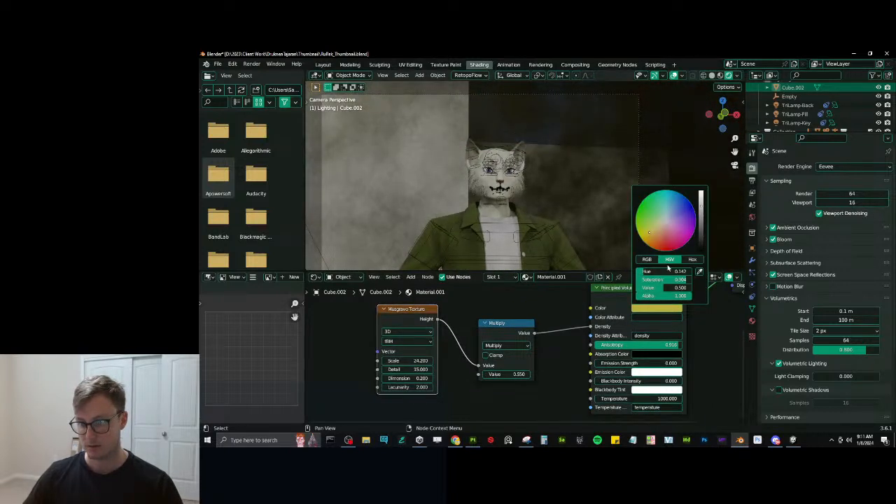
left_click_drag(674, 279, 623, 278)
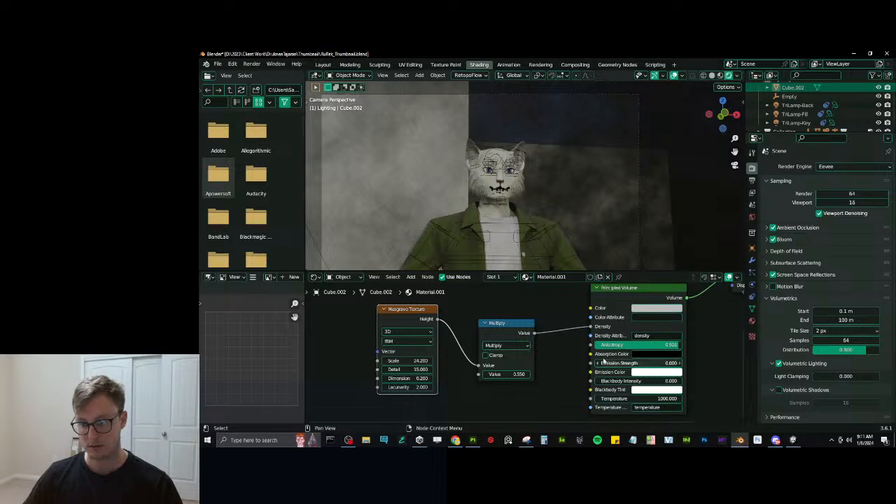
Set the Principled Volume's anisotropy to -0.519 and the Multiply value to 0.23, and save the file.
left_click_drag(670, 344, 687, 344)
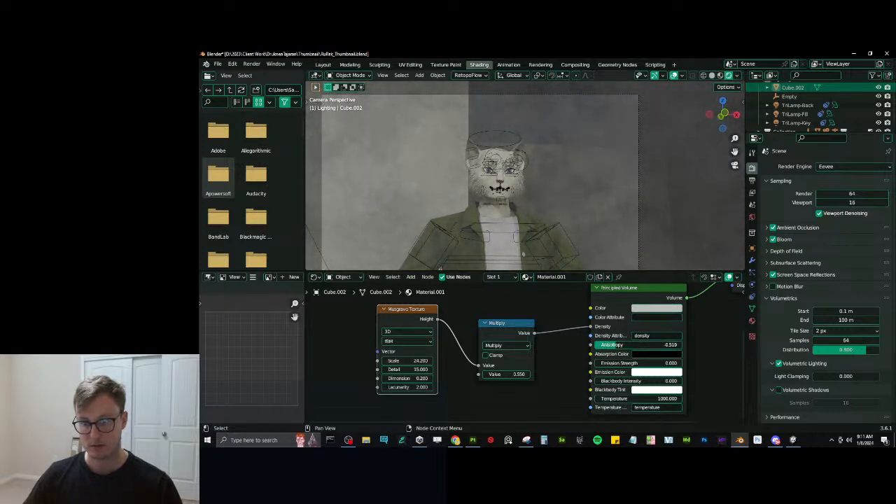
left_click_drag(500, 376, 480, 376)
scroll(580, 208, "down", 3)
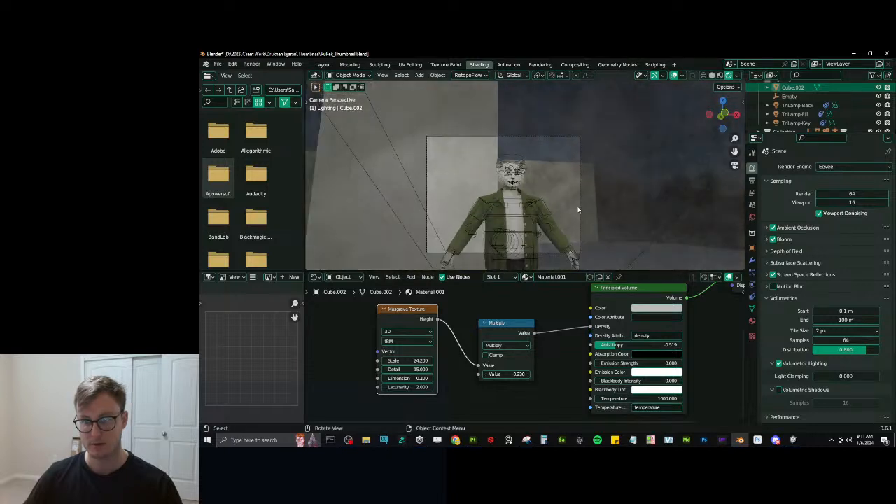
middle_click_drag(580, 207, 594, 184, "shift")
scroll(594, 184, "up", 3)
key("ctrl+s")
Move the TriLamp-Key light about 2.1 m along Y and 0.33 m up, and check it through the camera.
scroll(569, 189, "down", 4)
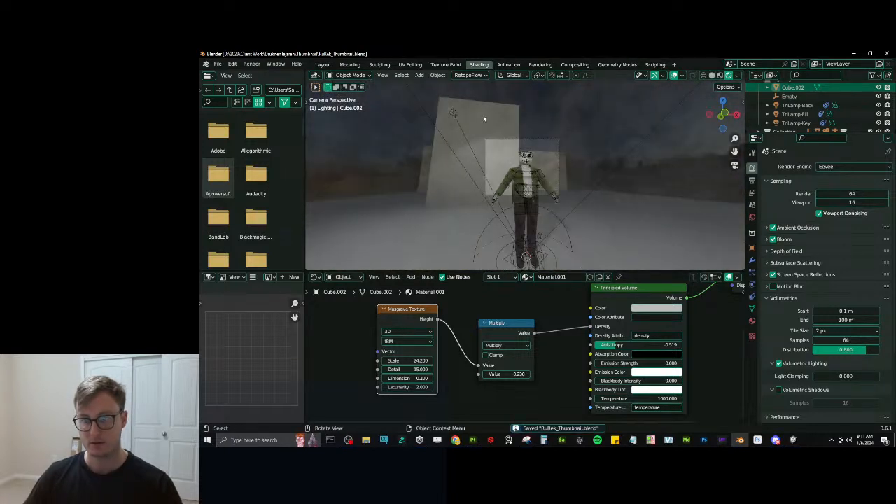
middle_click_drag(519, 134, 638, 166, "shift")
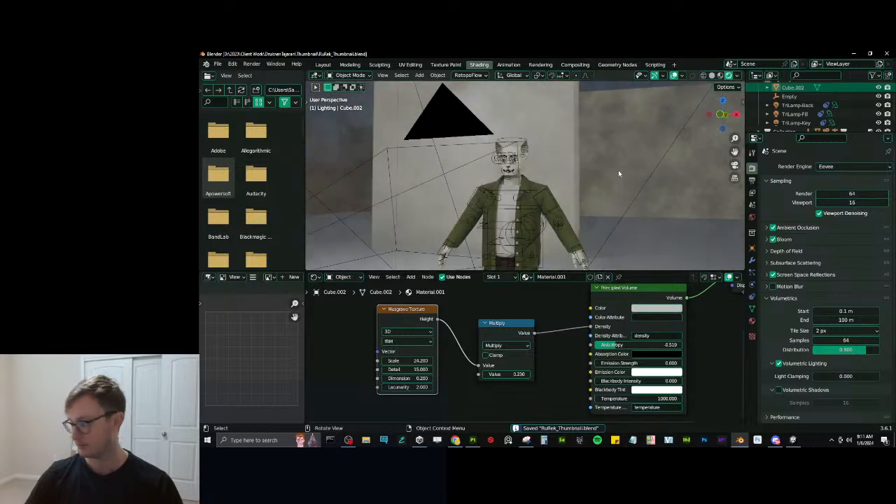
key("KP_0")
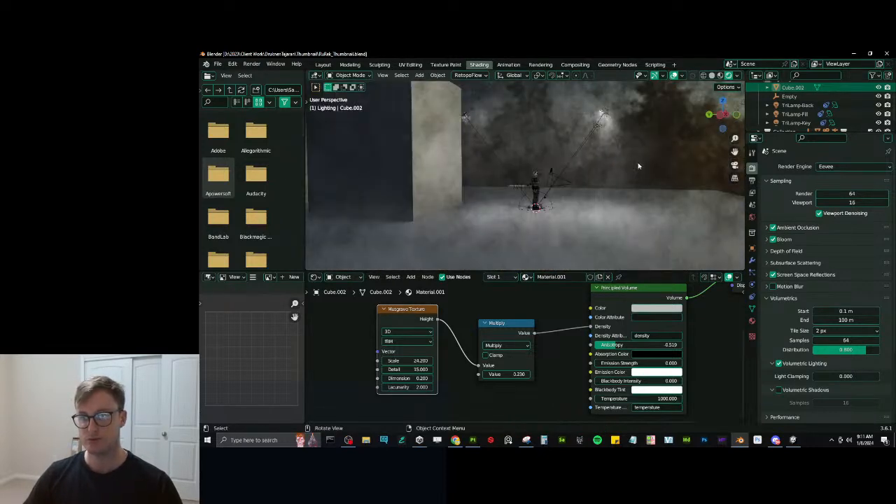
left_click(604, 110)
key("g")
left_click(588, 114)
middle_click_drag(587, 113, 545, 127)
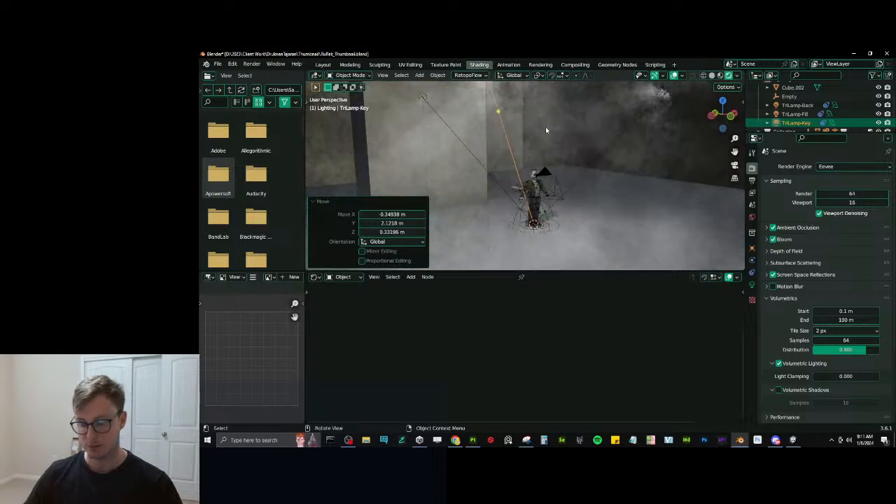
key("KP_0")
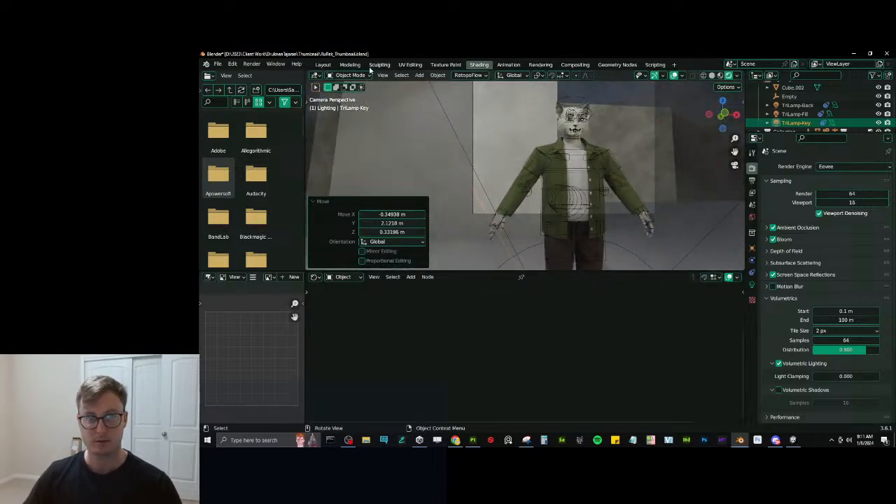
Switch to the Animation workspace, show the camera viewport with rendered shading and widen it beside the scene view.
left_click(508, 64)
scroll(546, 178, "down", 3)
key("z")
left_click(382, 116)
middle_click_drag(628, 220, 619, 195)
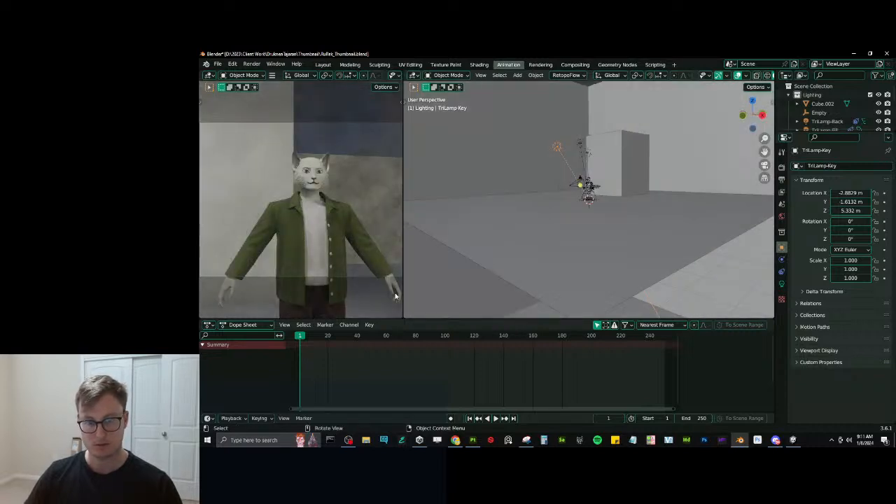
left_click_drag(402, 295, 459, 287)
scroll(609, 186, "up", 3)
mouse_move(610, 186)
middle_mouse_down()
mouse_move(650, 174)
mouse_move(626, 188)
mouse_move(650, 182)
mouse_move(623, 217)
mouse_move(605, 191)
middle_mouse_up()
scroll(628, 193, "down", 2)
scroll(650, 182, "up", 3)
left_click(781, 216)
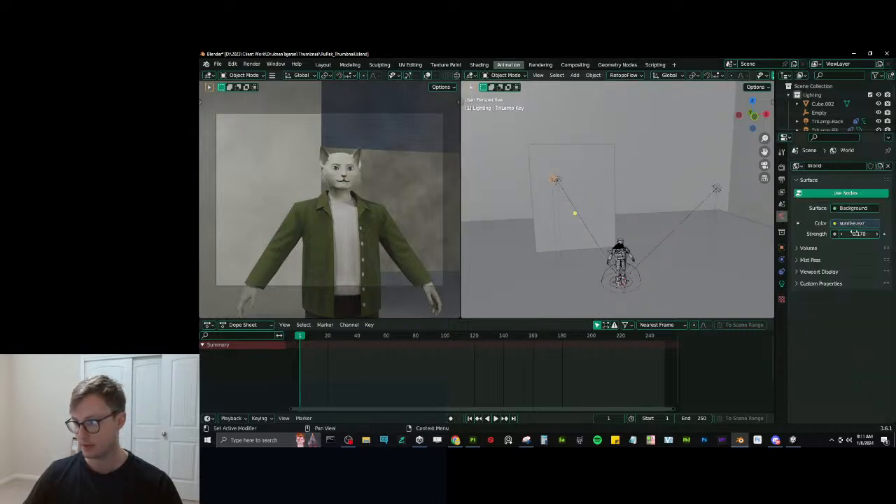
left_click(857, 233)
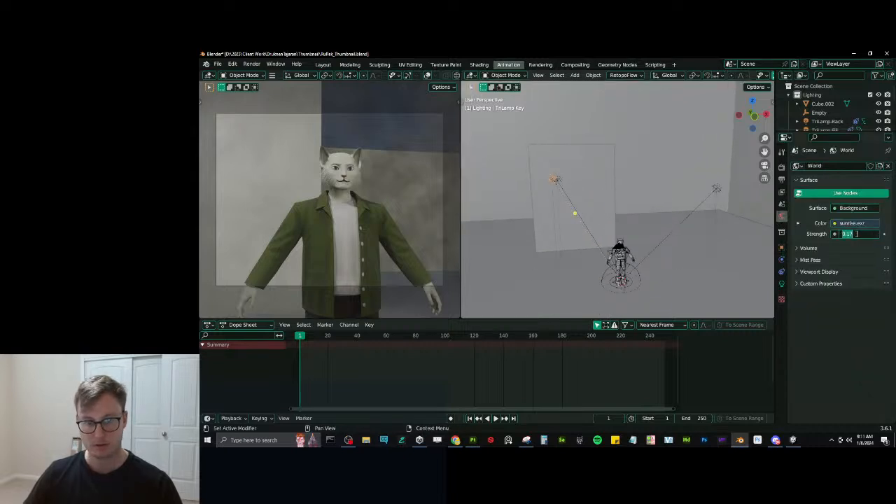
left_click(652, 235)
Move the TriLamp-Key light high above the character, to about X 0.51 m, Y -1.39 m, Z 9.90 m.
key("g")
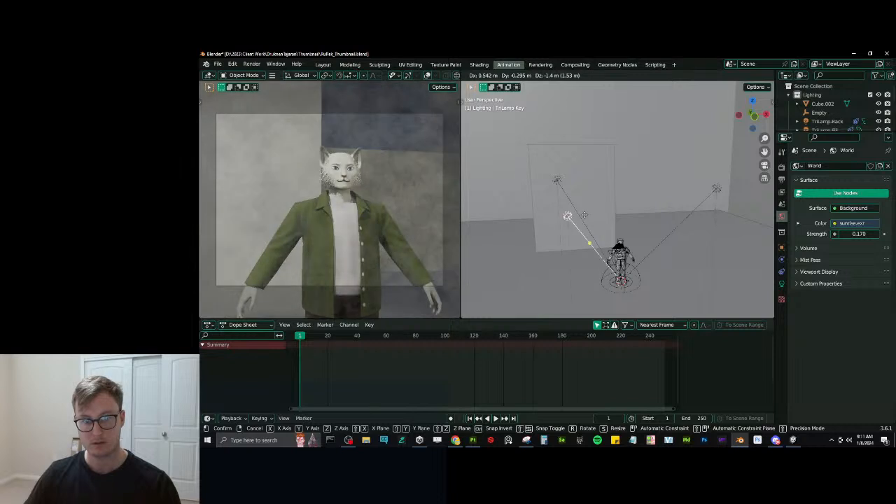
left_click(637, 179)
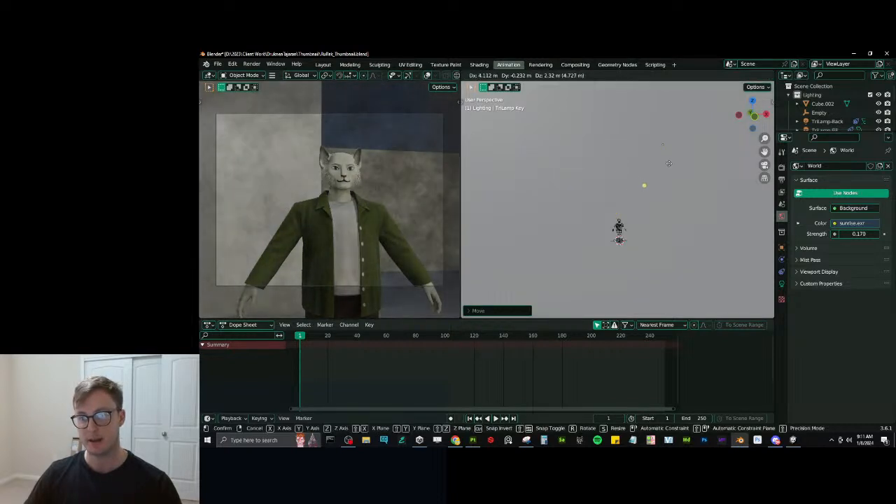
middle_click_drag(648, 168, 704, 195)
Select the fog cube Cube.002 and set its viewport display to Wire.
scroll(682, 186, "down", 7)
left_click(755, 235)
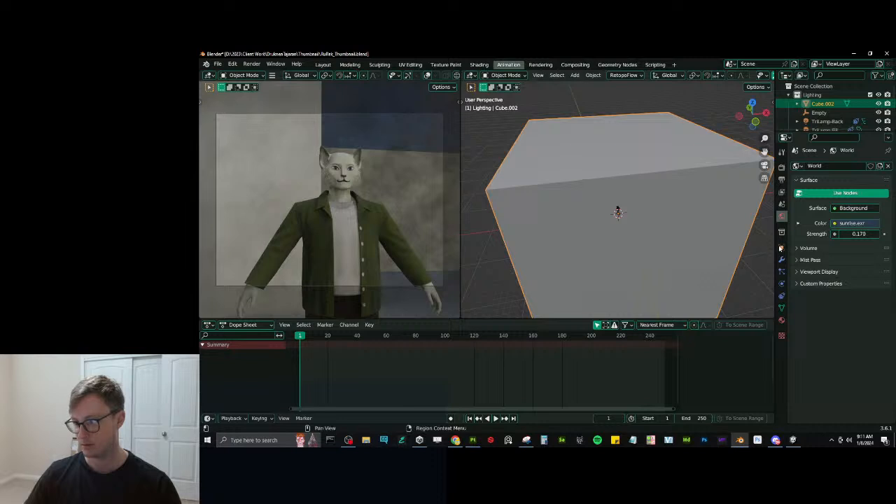
left_click(781, 248)
left_click(819, 394)
scroll(822, 392, "down", 4)
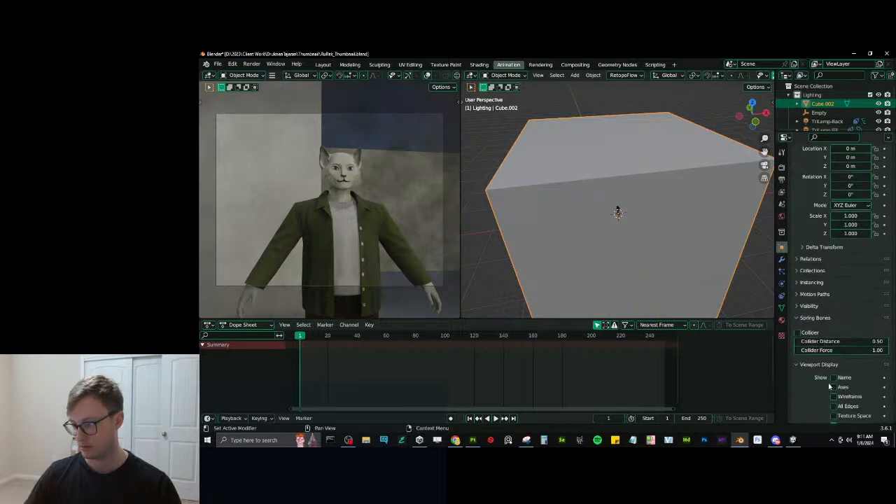
left_click(853, 381)
left_click(841, 362)
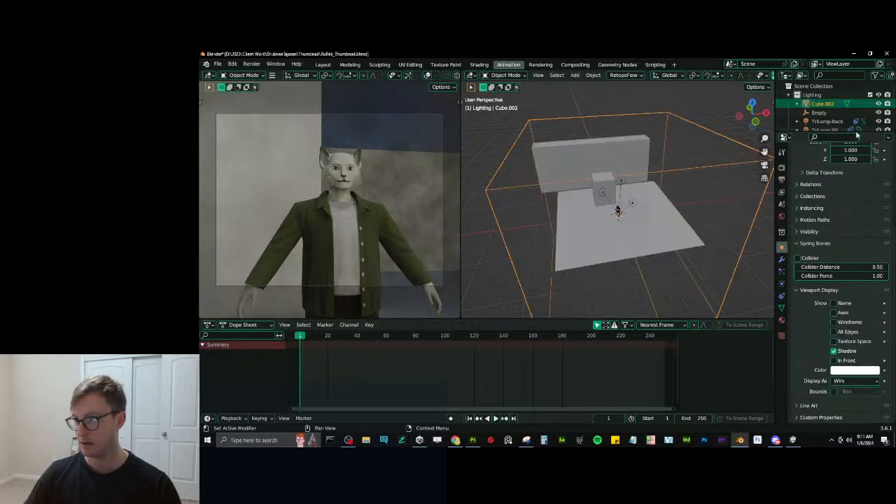
Show the selectability toggles for scene objects, make the fog cube unselectable and select the TriLamp-Key light.
left_click(874, 75)
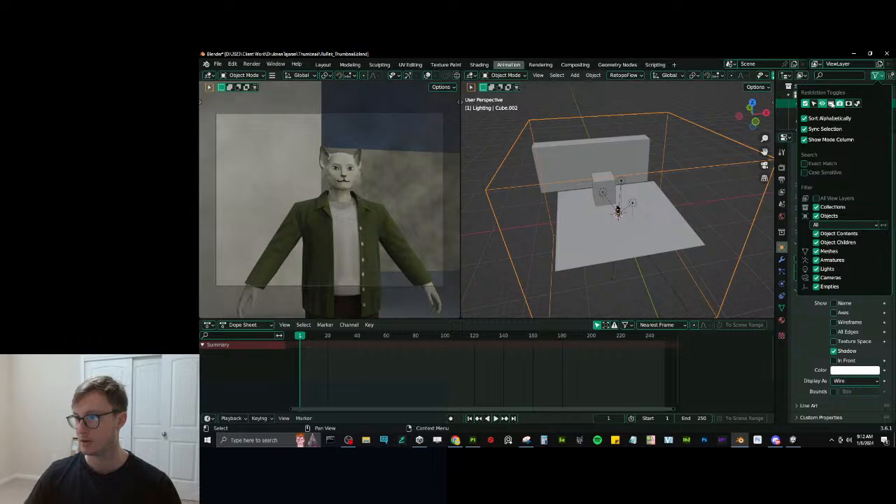
scroll(597, 215, "up", 5)
left_click(632, 132)
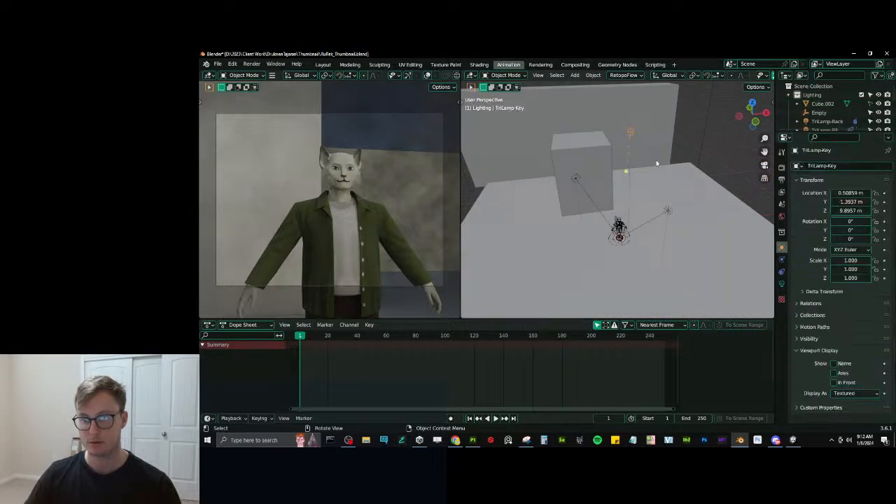
Enlarge the TriLamp-Key area light to a scale of about 96.5 and raise it to about Z 15.7 m above the set.
key("s")
left_click(753, 188)
key("s")
left_click(742, 212)
key("s")
left_click(564, 172)
key("s")
left_click(715, 237)
key("s")
left_click(698, 226)
scroll(665, 220, "down", 5)
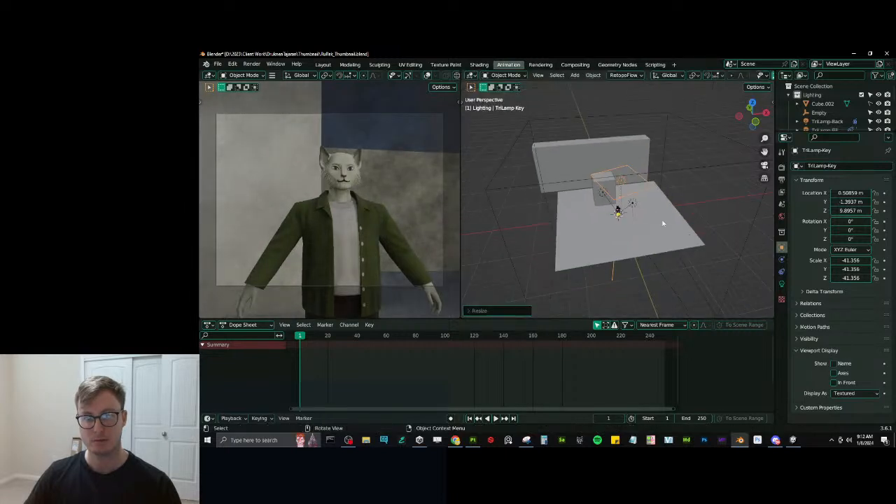
key("s")
left_click(688, 256)
key("g")
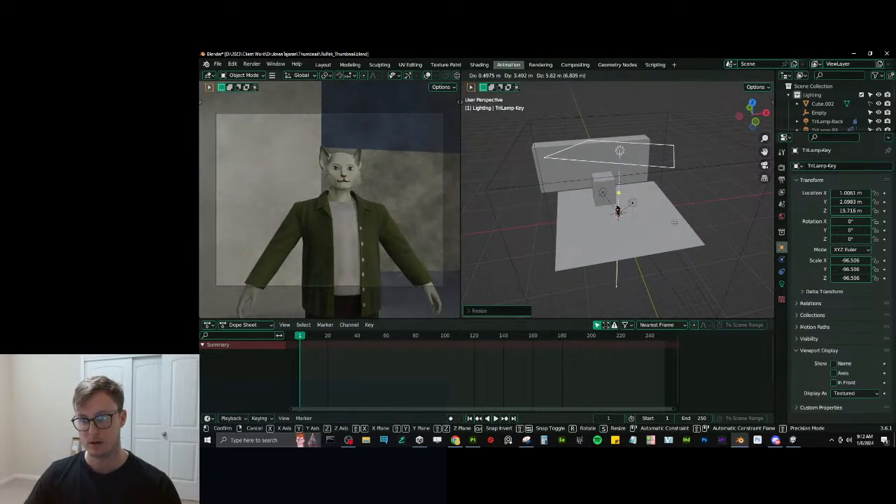
left_click(672, 223)
Raise the TriLamp-Key light's power to 2730.7 W and show the scene view in rendered shading.
left_click(782, 283)
mouse_move(853, 225)
left_mouse_down()
mouse_move(837, 225)
mouse_move(868, 225)
left_mouse_up()
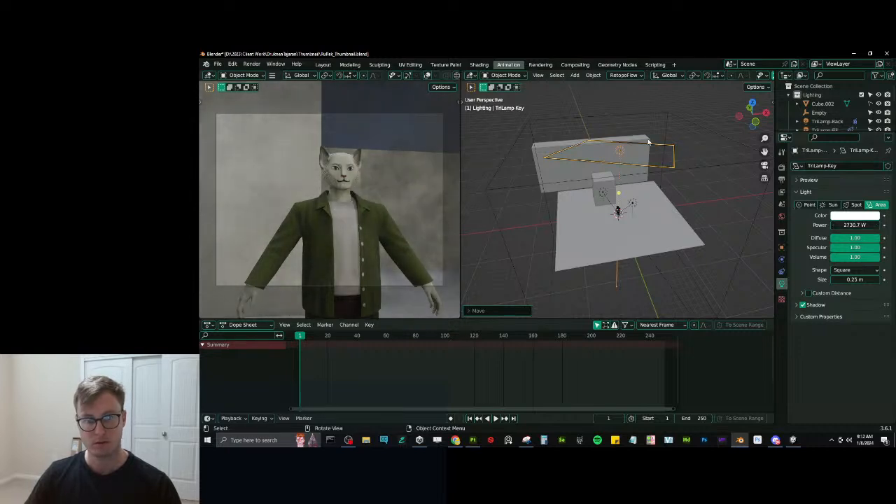
scroll(638, 194, "up", 4)
mouse_move(543, 234)
middle_mouse_down()
mouse_move(610, 155)
mouse_move(659, 189)
mouse_move(566, 184)
mouse_move(594, 311)
middle_mouse_up()
scroll(624, 180, "down", 2)
key("z")
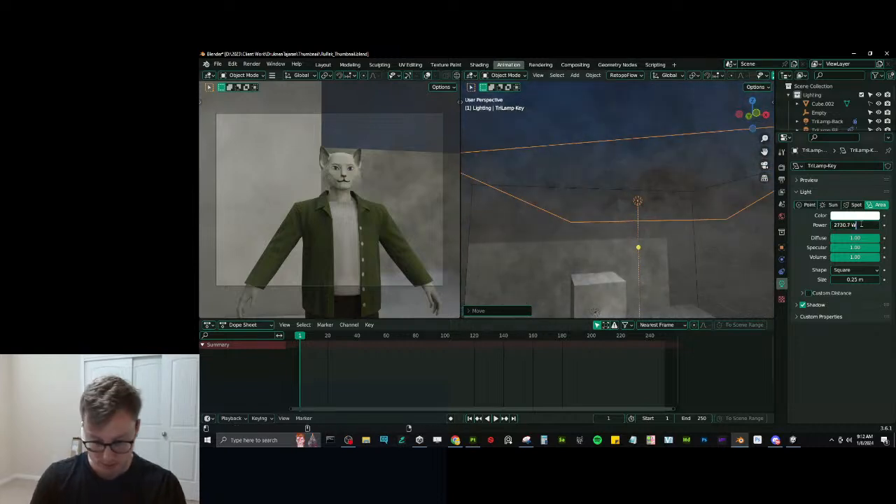
Try 27307 W as the TriLamp-Key light's power, and cut it back by halving to 6716.2 W.
key("Return")
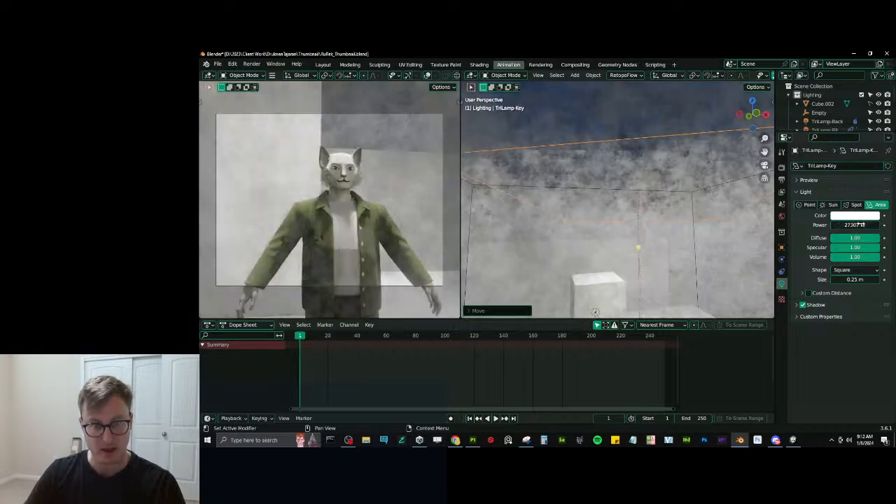
left_click_drag(848, 225, 834, 225)
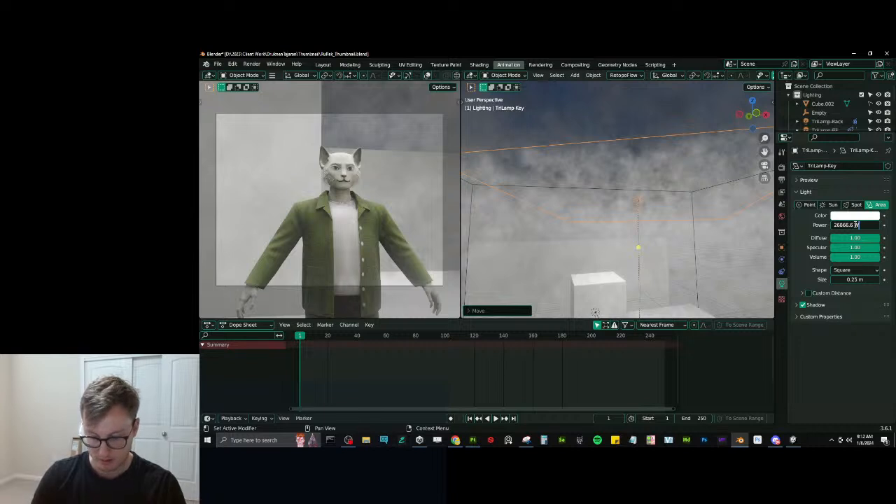
key("Return")
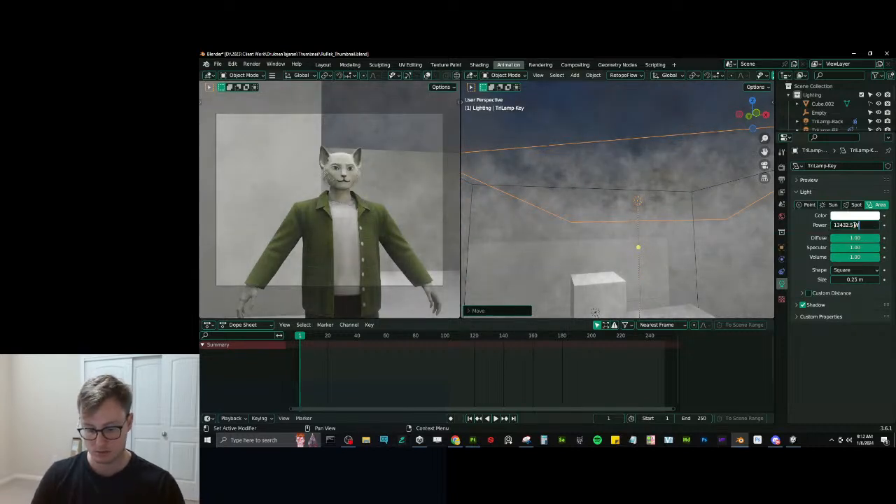
type("/2")
key("Return")
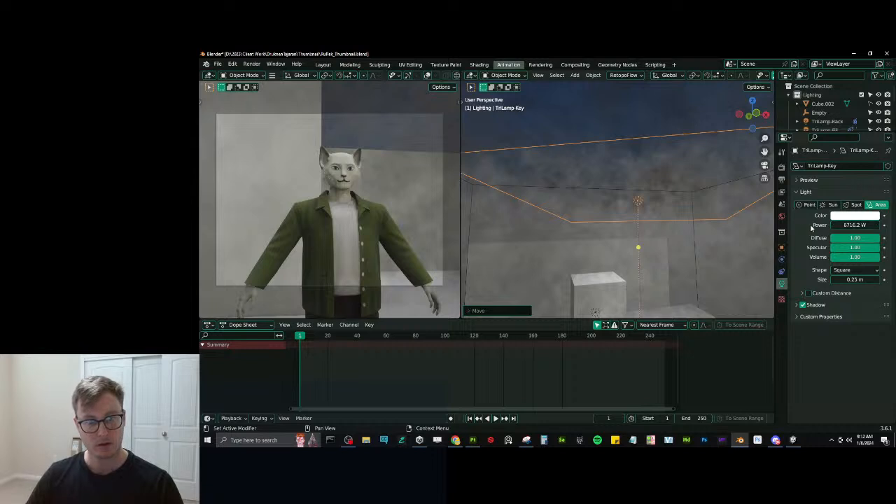
Tint the TriLamp-Key light a pale violet, with hue about 0.70 and saturation about 0.24.
middle_click_drag(630, 231, 646, 230)
left_click(855, 217)
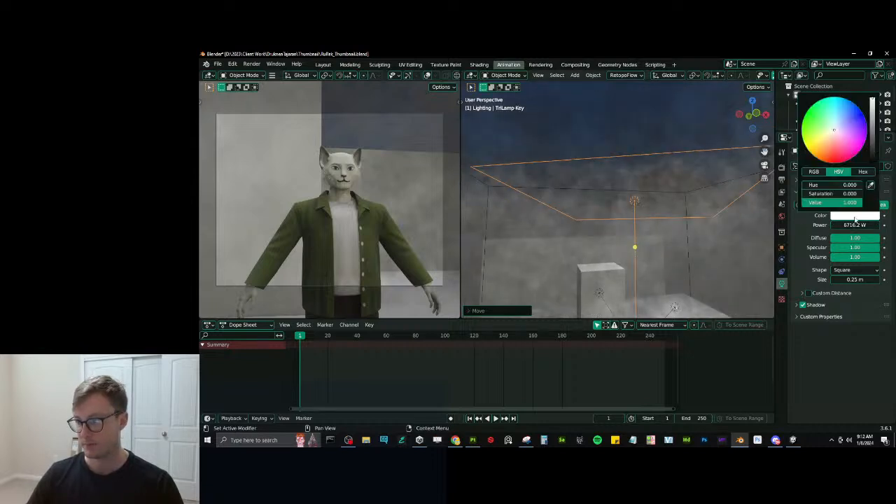
left_click(835, 131)
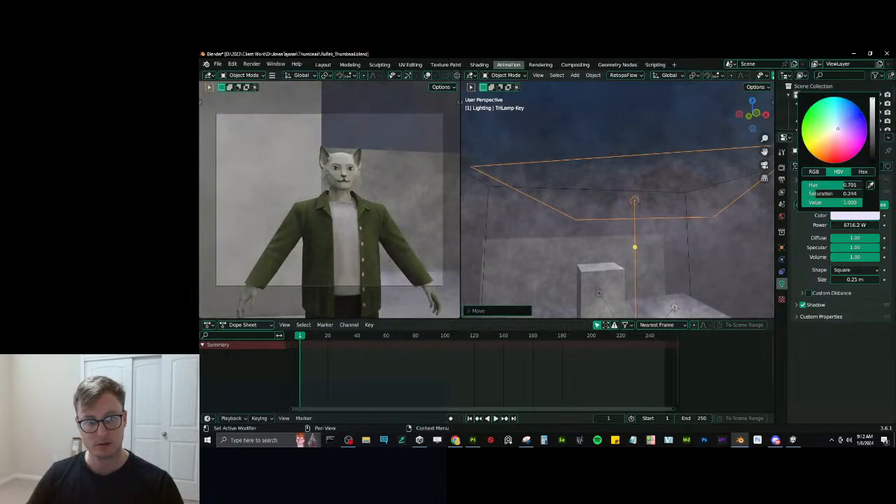
left_click_drag(837, 128, 837, 127)
Select the TriLamp-Fill light and move it down close to the character.
scroll(556, 210, "down", 4)
scroll(620, 204, "up", 4)
middle_click_drag(556, 210, 646, 238)
left_click(670, 192)
middle_click_drag(671, 192, 825, 191)
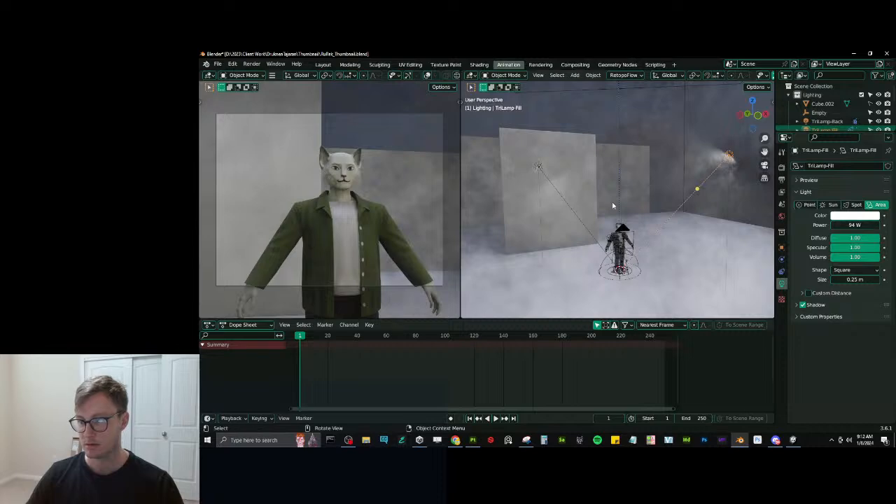
middle_click_drag(613, 206, 629, 209)
key("g")
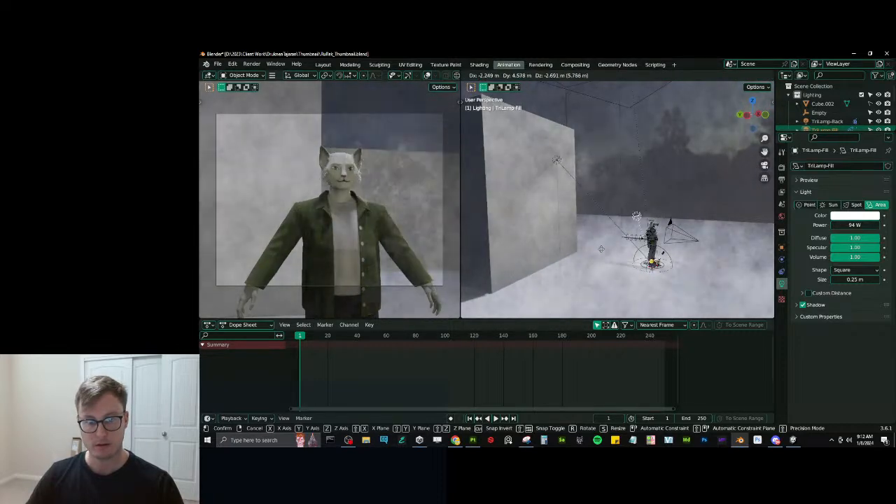
left_click(640, 238)
Lower the TriLamp-Back light to near the floor behind the character and tint it light blue.
middle_click_drag(640, 238, 584, 149)
left_click(584, 149)
key("g")
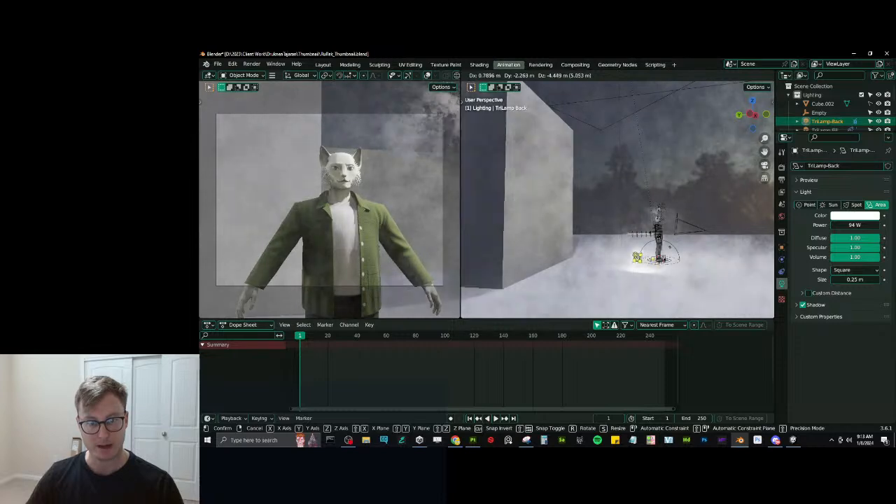
left_click(631, 267)
middle_click_drag(746, 219, 720, 220)
left_click(860, 217)
left_click_drag(842, 132, 843, 120)
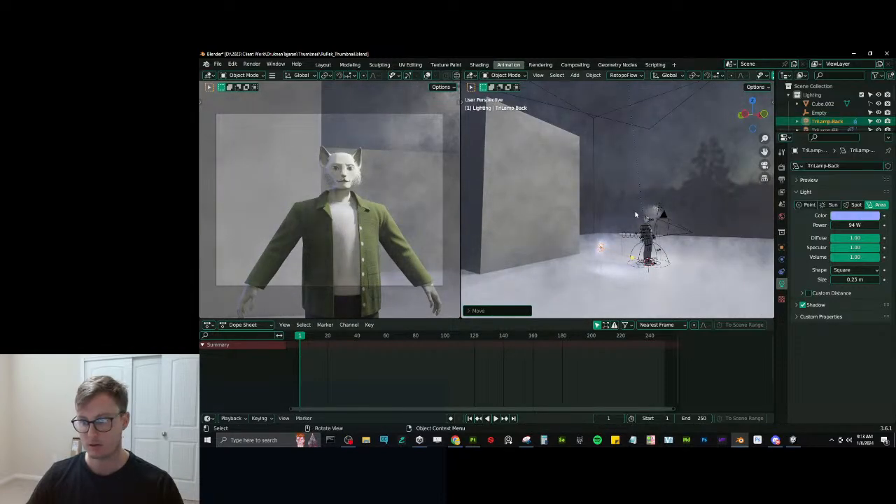
Select the TriLamp-Fill light and tint it pale yellow.
left_click(659, 208)
left_click(851, 216)
left_click(828, 132)
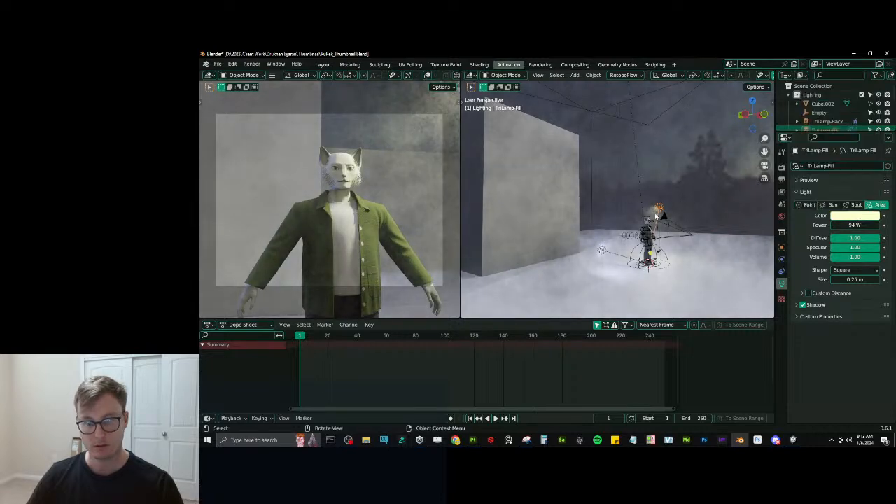
Move the TriLamp-Fill light out in front of the character and scale it up to a larger panel.
middle_click_drag(662, 192, 669, 192)
key("g")
left_click(702, 204)
key("s")
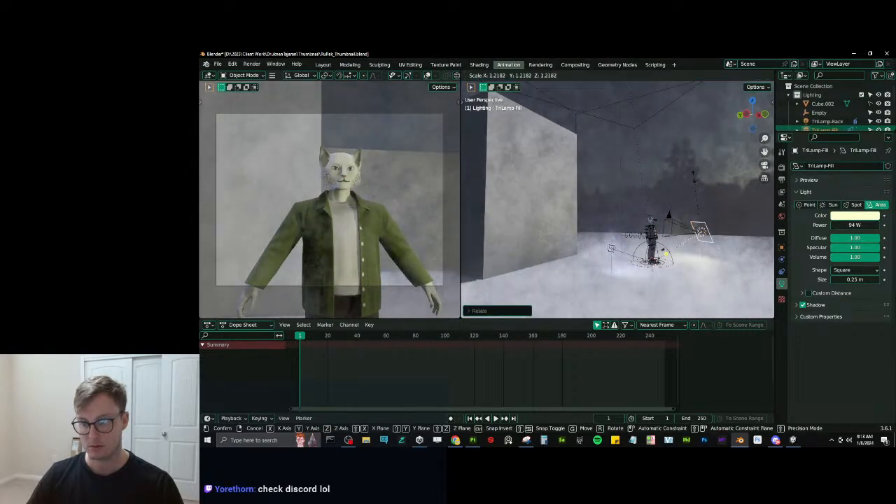
left_click(700, 112)
Raise the Empty that the lights aim at straight up to about the character's torso height.
middle_click_drag(715, 279, 669, 267)
scroll(677, 280, "up", 4)
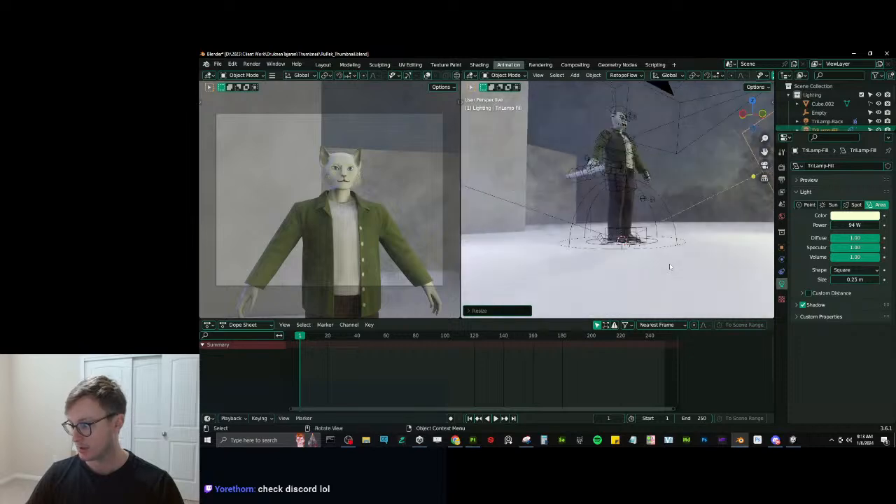
left_click(660, 200)
key("g")
key("z")
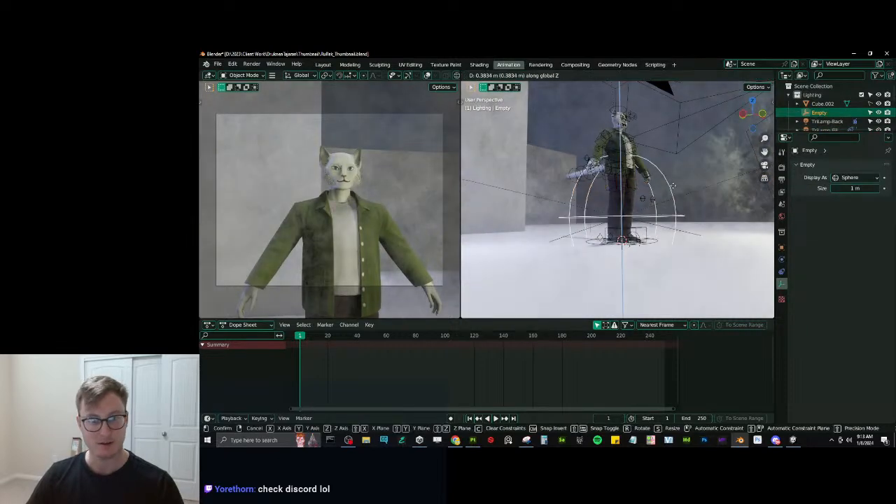
left_click(671, 160)
middle_click_drag(672, 159, 690, 220)
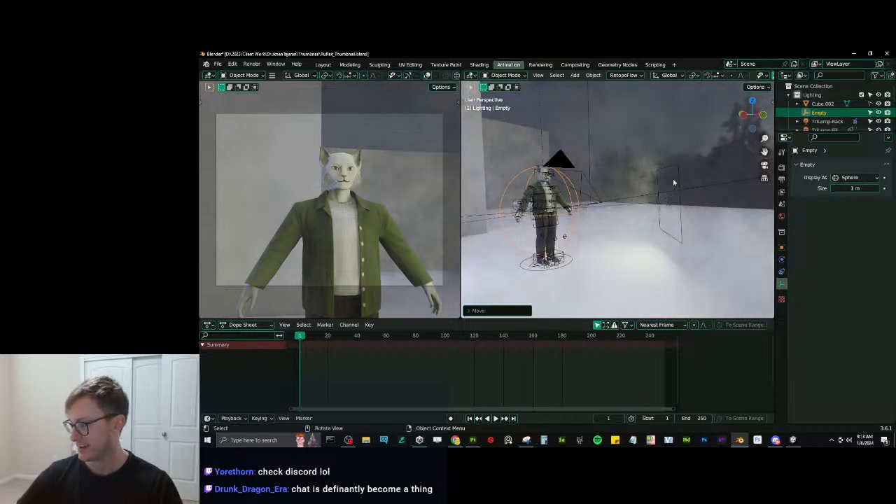
left_click(775, 440)
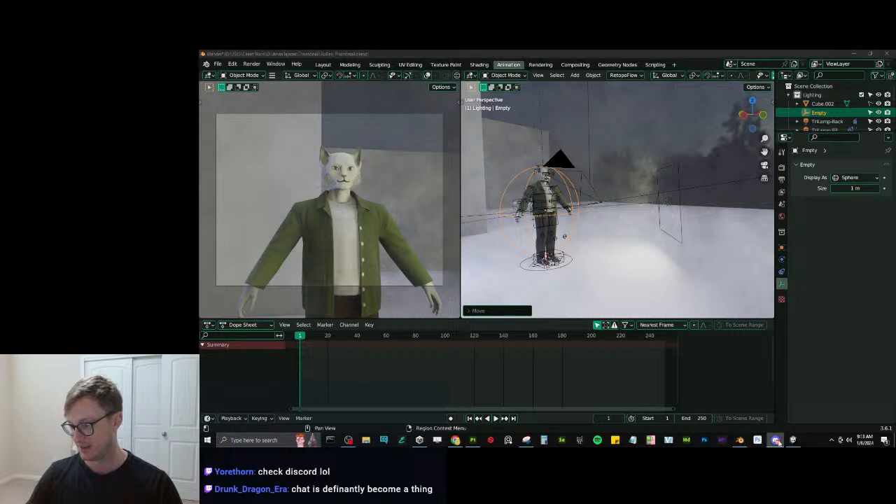
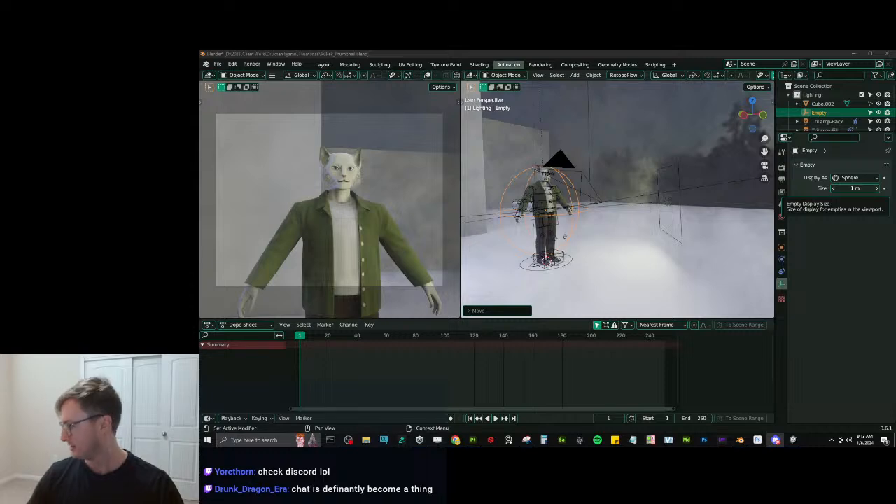
Select the TriLamp-Fill light and reposition it in front of the character on the camera side.
scroll(560, 185, "up", 5)
middle_click_drag(556, 183, 616, 163)
scroll(658, 186, "down", 5)
scroll(616, 162, "down", 1)
left_click(629, 124)
middle_click_drag(676, 133, 665, 144)
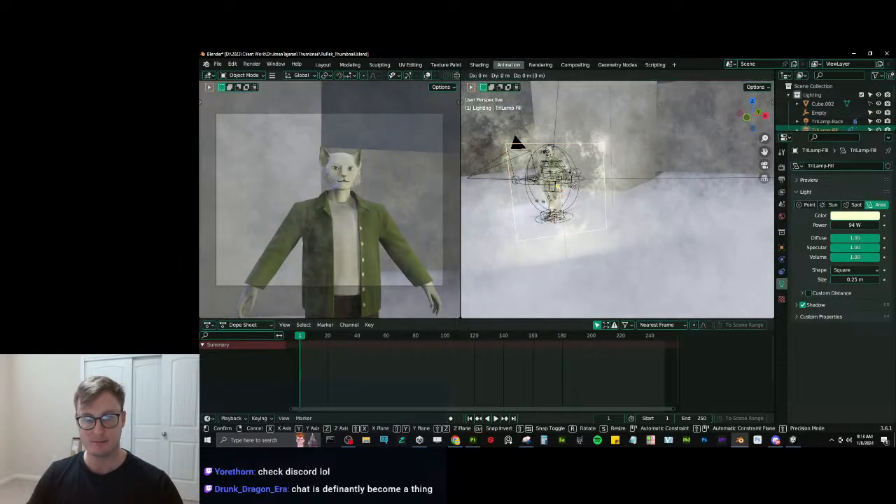
key("g")
left_click(616, 129)
middle_click_drag(616, 129, 640, 168)
key("g")
left_click(539, 203)
Resize the TriLamp-Back light and raise its power to 514.9 W.
middle_click_drag(538, 202, 599, 209)
left_click(594, 219)
key("s")
left_click(610, 210)
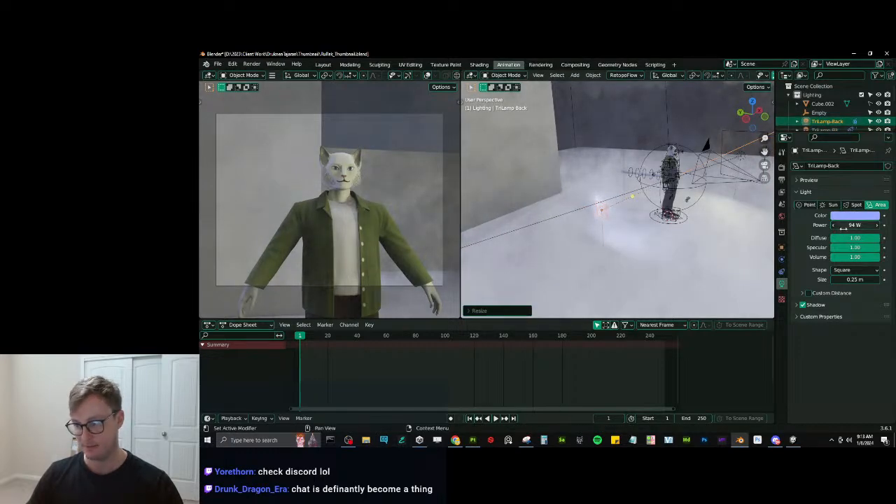
left_click_drag(844, 229, 883, 228)
Reposition the TriLamp-Back light beside the character and save the file.
middle_click_drag(656, 231, 667, 175)
key("g")
left_click(662, 294)
key("ctrl+s")
Add a cube, scale and move it into a large box enclosing the character's area, and apply its transform.
key("shift+a")
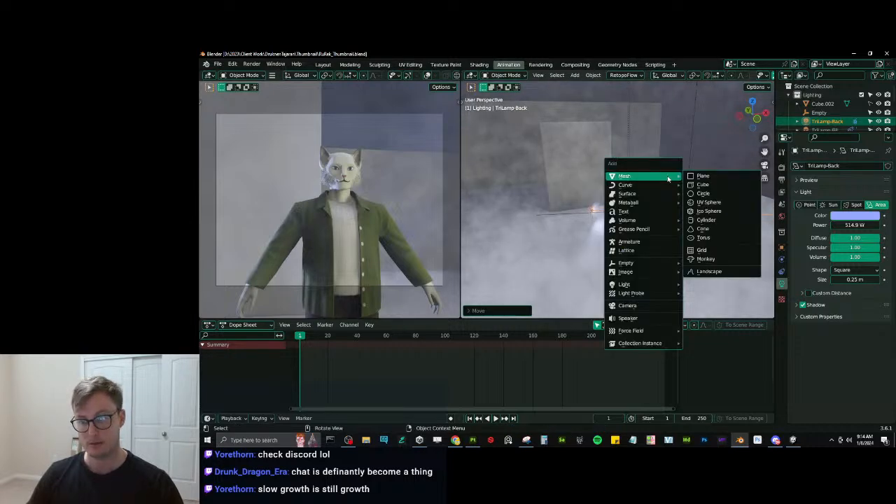
left_click(707, 186)
key("s")
left_click(681, 174)
key("g")
left_click(671, 134)
key("s")
left_click(606, 154)
key("ctrl+a")
left_click(653, 265)
Add a Geometry Nodes modifier to the new cube and create a new node tree in it.
left_click(834, 169)
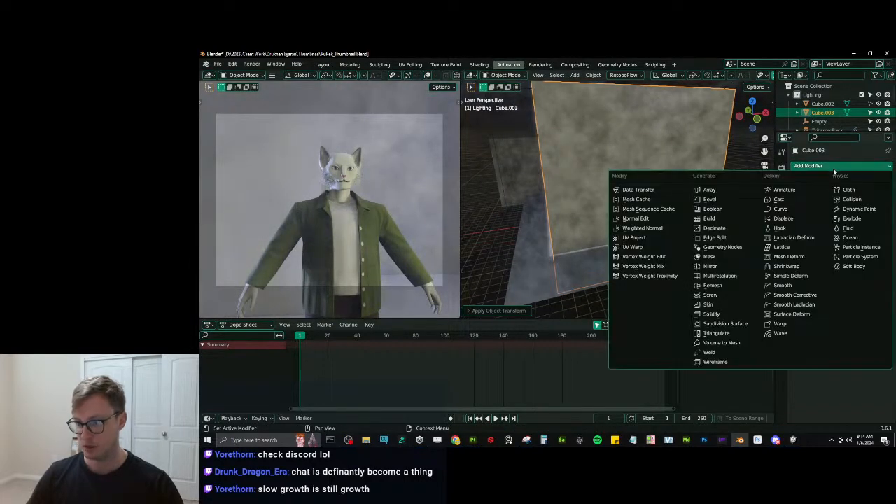
left_click(724, 248)
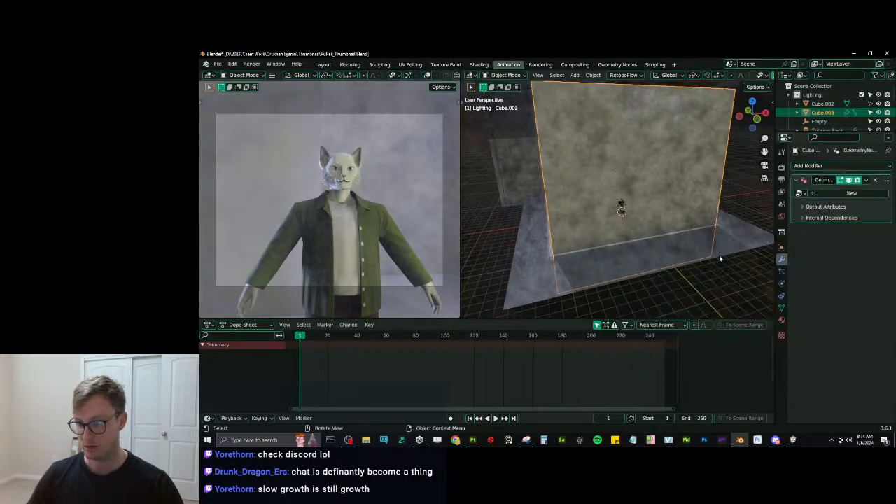
left_click(842, 195)
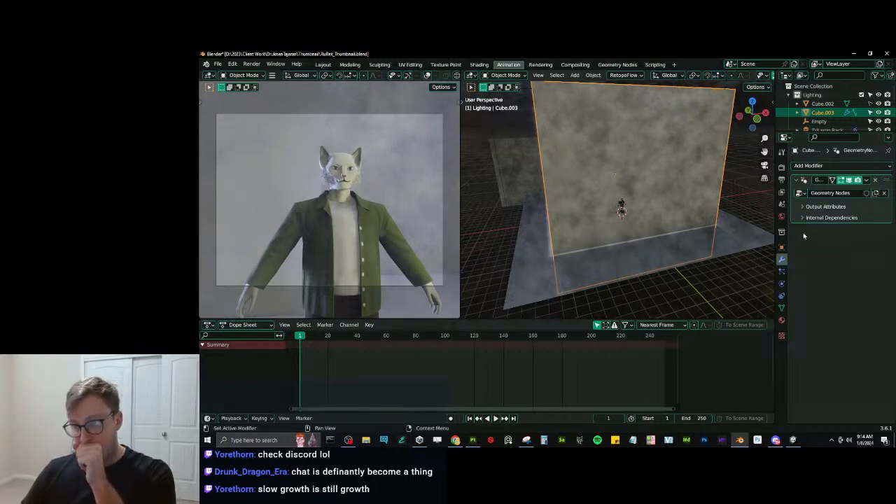
Switch to the Geometry Nodes workspace, cut the link between Group Input and Group Output, and space the two nodes apart.
left_click(617, 65)
middle_click_drag(614, 174, 532, 135)
middle_click_drag(463, 342, 551, 340)
right_click_drag(570, 353, 571, 355, "ctrl")
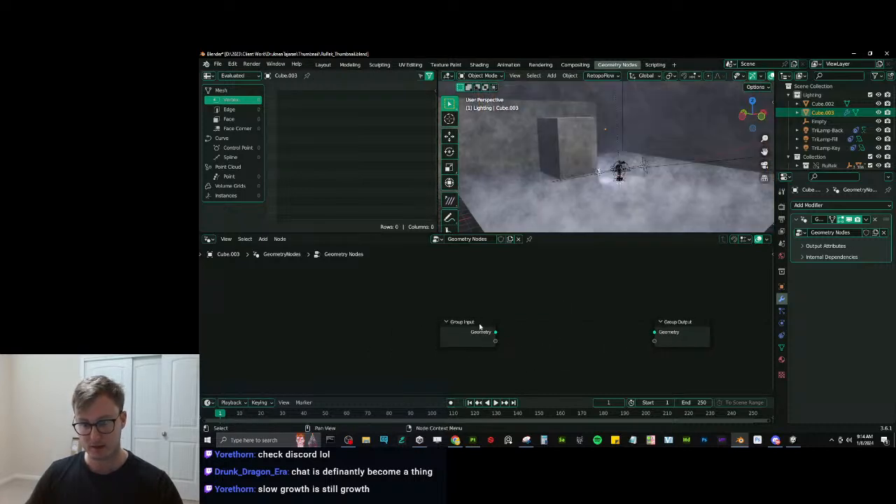
left_click_drag(500, 337, 543, 335)
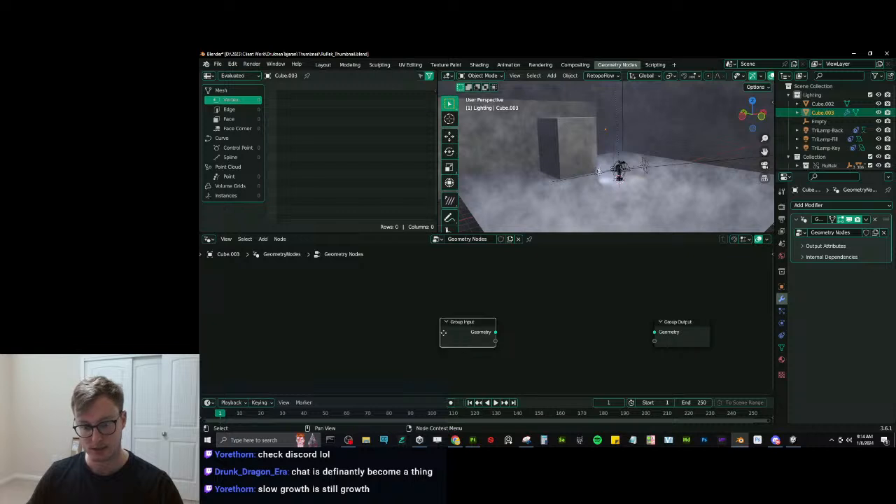
left_click_drag(464, 341, 372, 334)
Search the addable nodes for "instance", look through the matches and clear the search.
key("shift+a")
type("instance")
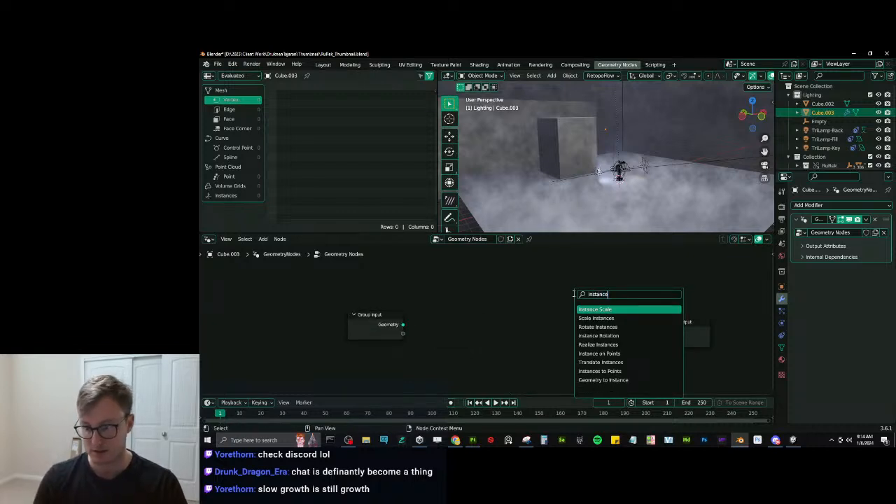
key("Down")
key("Down")
key("Down")
key("Down")
key("Down")
key("Down")
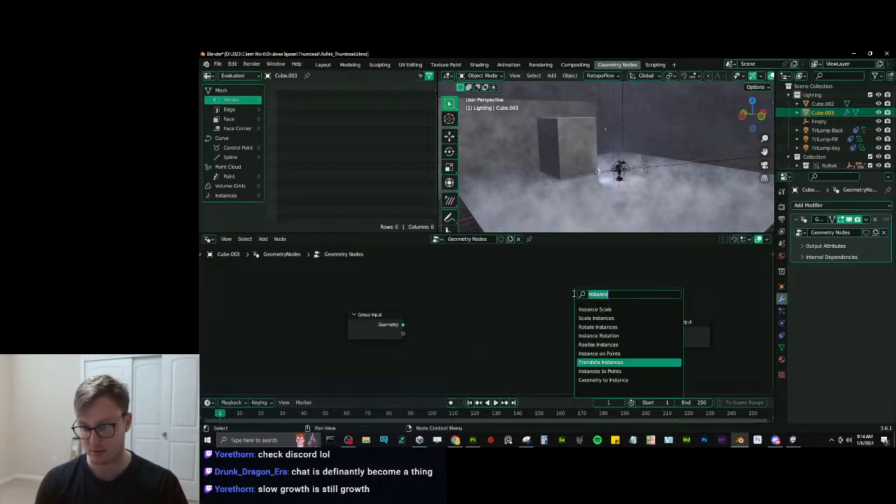
key("BackSpace")
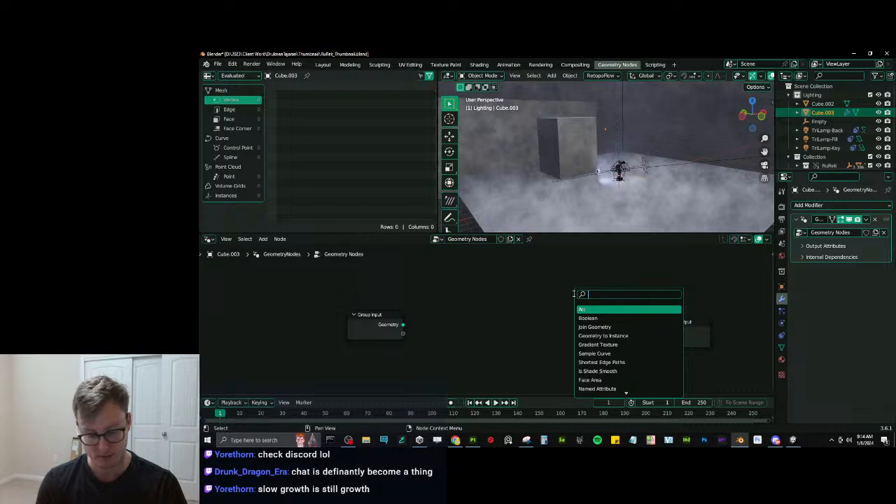
Add a Points to Volume node and place it beside the Group Input node.
type("points v")
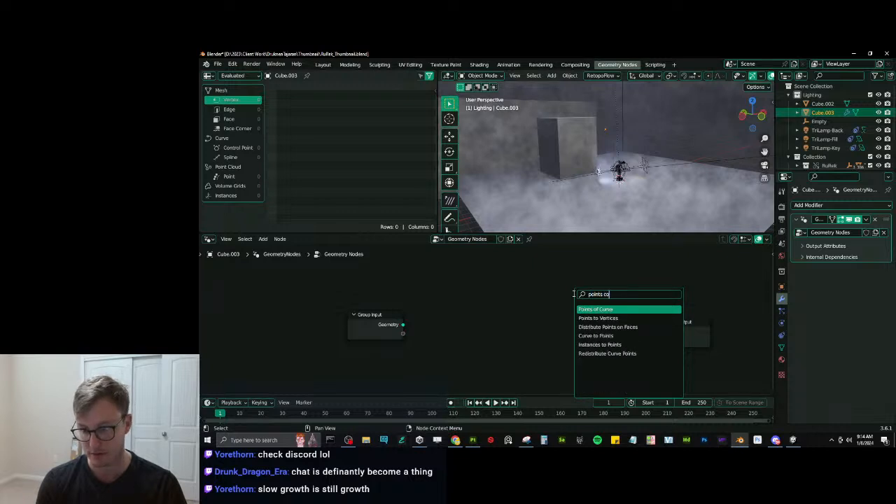
type("o")
key("Return")
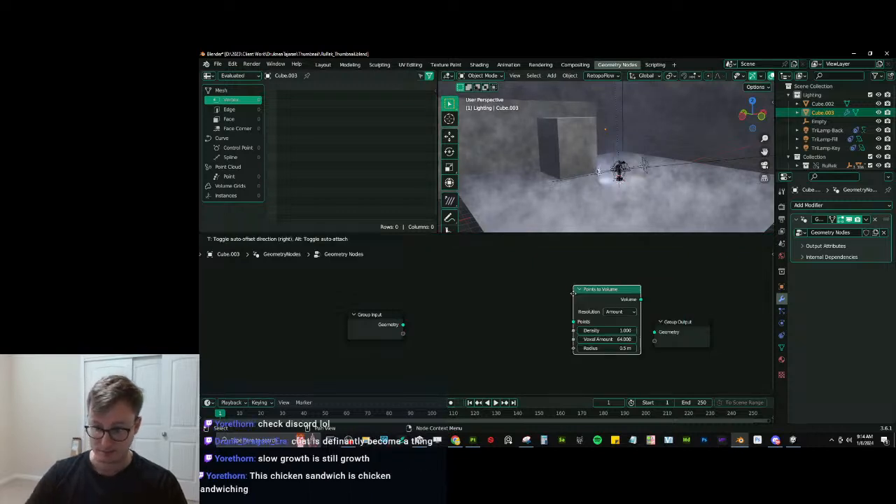
left_click(432, 302)
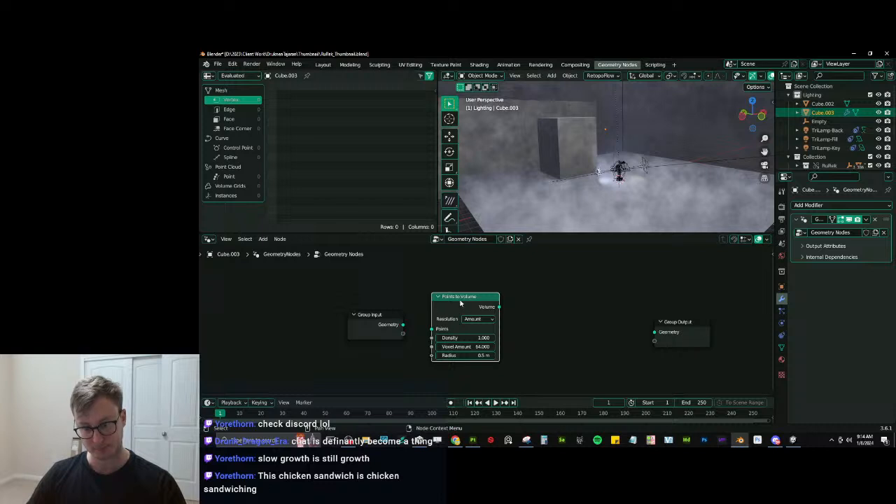
Replace the Points to Volume node with a Distribute Points in Volume node beside the Group Input.
key("shift+a")
type("volume")
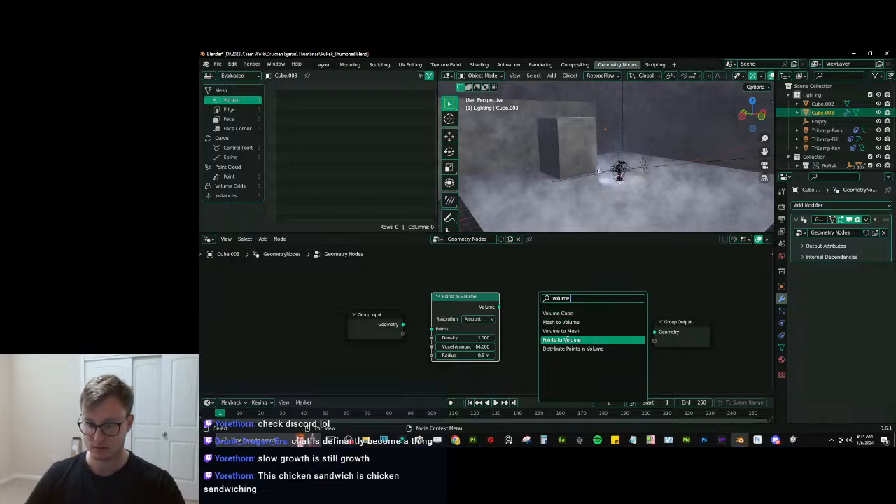
left_click(568, 348)
left_click(578, 342)
left_click(462, 308)
key("x")
left_click_drag(561, 297, 484, 311)
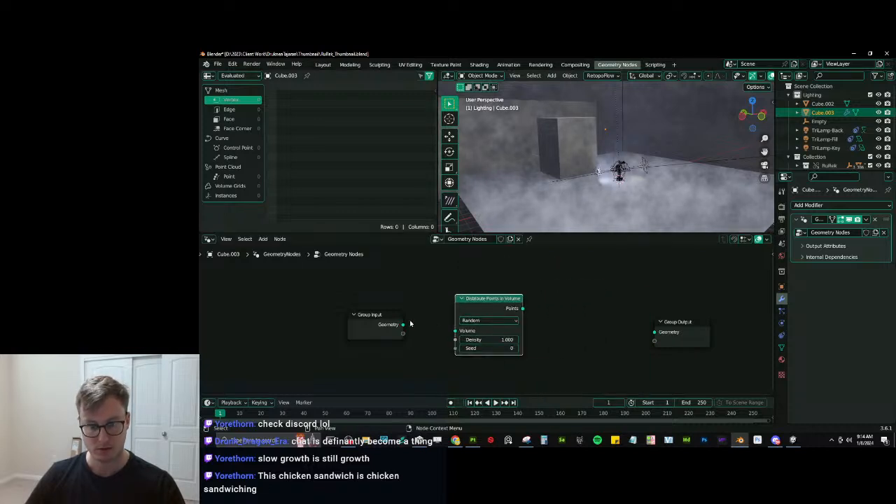
Link Group Input's geometry to Distribute Points in Volume and its points to Group Output, and space the nodes apart.
left_click_drag(402, 325, 455, 330)
left_click_drag(522, 308, 654, 331)
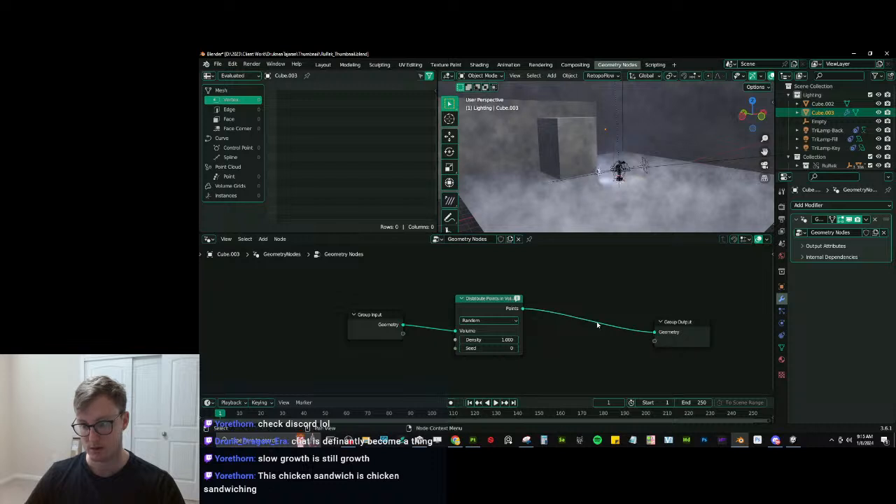
middle_click_drag(559, 290, 614, 271)
left_click_drag(560, 288, 624, 281)
left_click(392, 313)
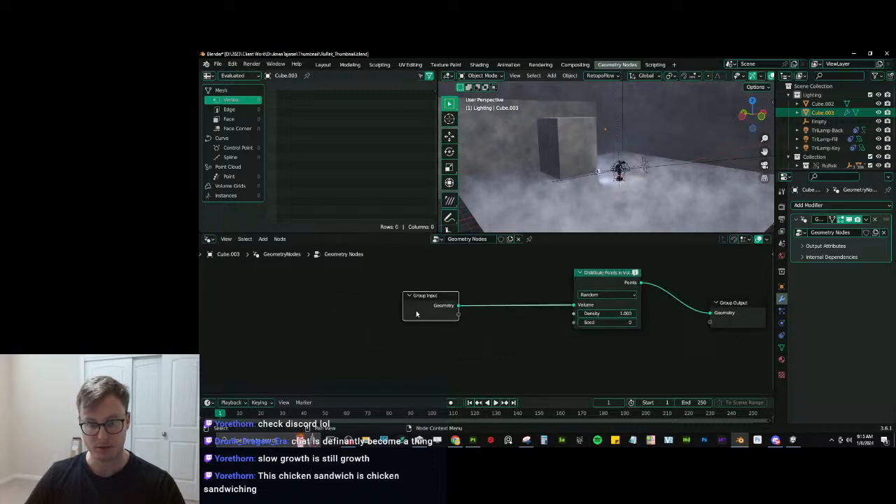
left_click_drag(415, 314, 349, 305)
Insert a Mesh to Volume node into the link between Group Input and Distribute Points in Volume.
key("shift+a")
type("mesh to")
key("Down")
key("Return")
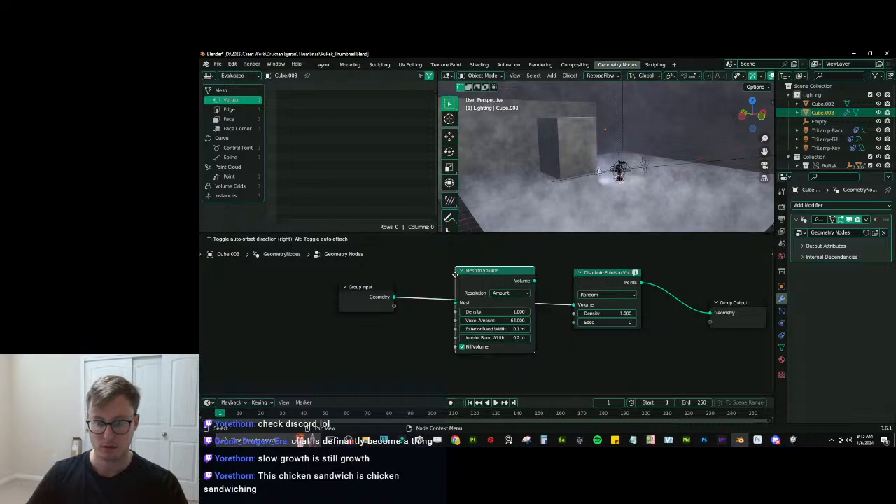
left_click(455, 278)
scroll(574, 157, "up", 5)
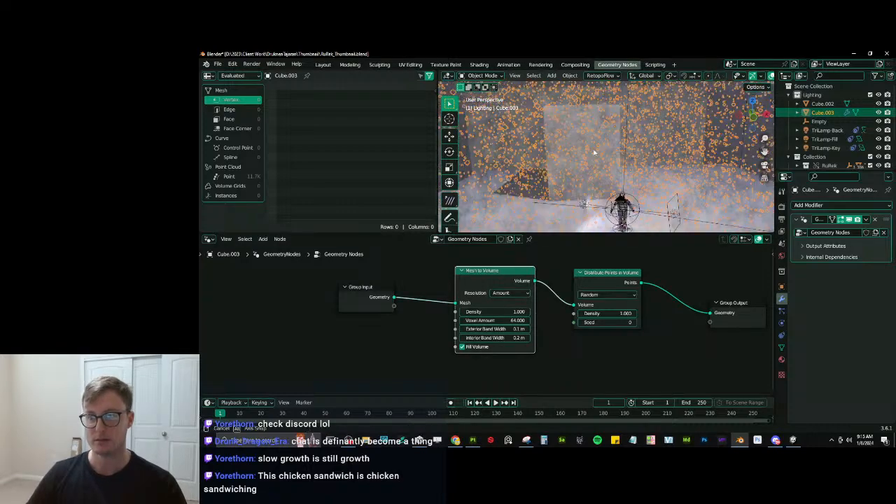
middle_click_drag(575, 157, 539, 219)
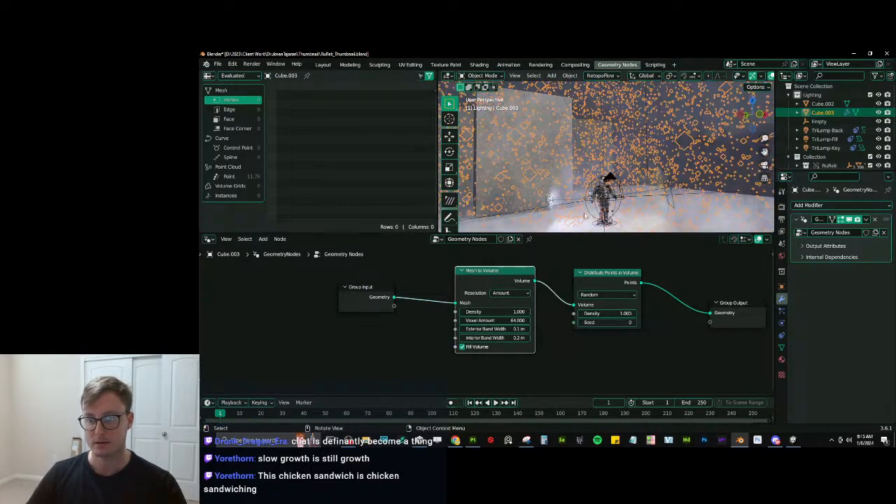
Shift the input-side nodes away from Group Output and add a UV Sphere node below the chain.
left_click_drag(322, 265, 586, 300)
key("g")
left_click(551, 344)
middle_click_drag(552, 344, 561, 322)
left_click(589, 348)
key("shift+a")
key("s")
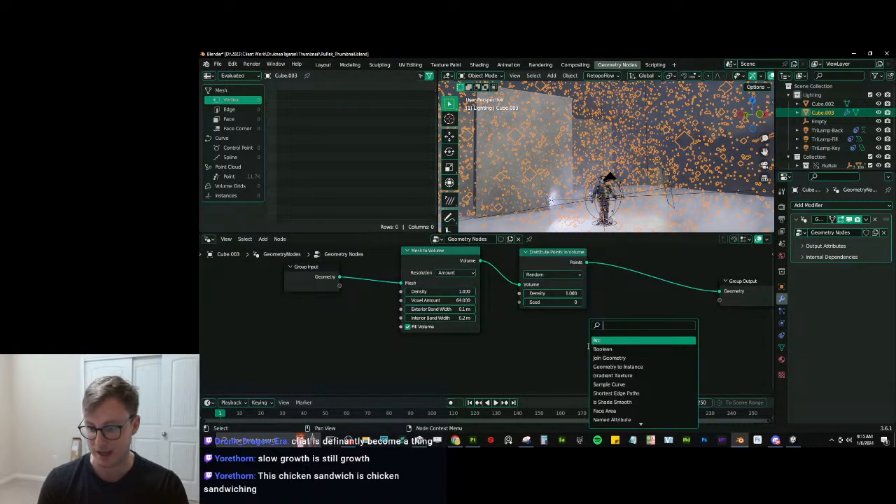
type("sph")
key("Return")
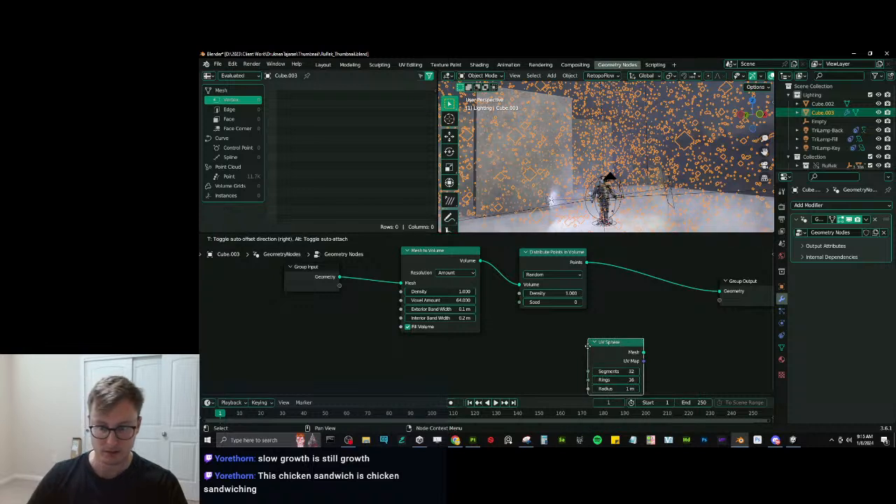
left_click(522, 356)
Insert an Instance on Points node before Group Output and link the UV Sphere's mesh to its Instance input.
key("shift+a")
type("inst")
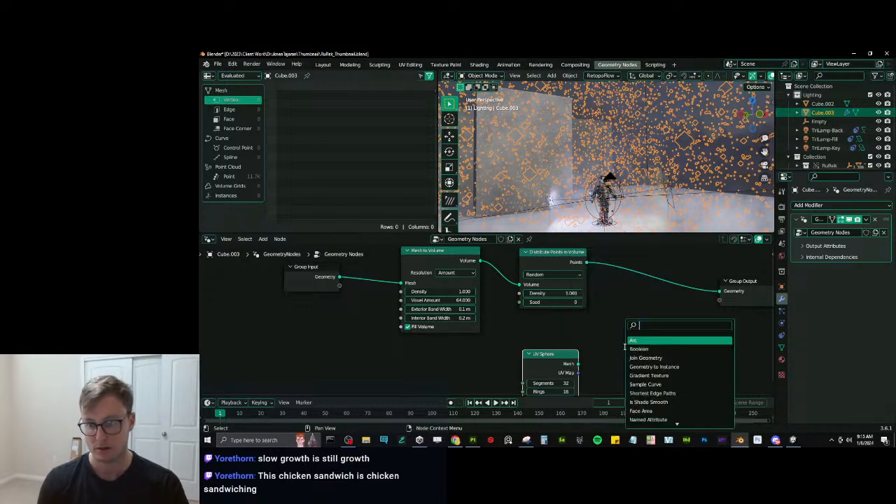
key("Down")
key("Down")
key("Down")
key("Down")
key("Return")
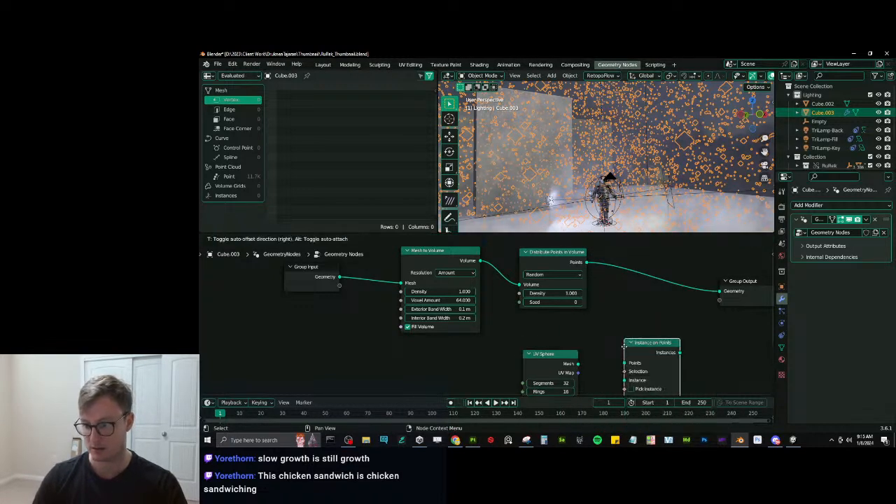
left_click(590, 333)
left_click_drag(577, 363, 632, 305)
Set the UV Sphere node's radius to 0.1 m.
middle_click_drag(578, 392, 563, 344)
left_click(538, 353)
type(".1")
key("Return")
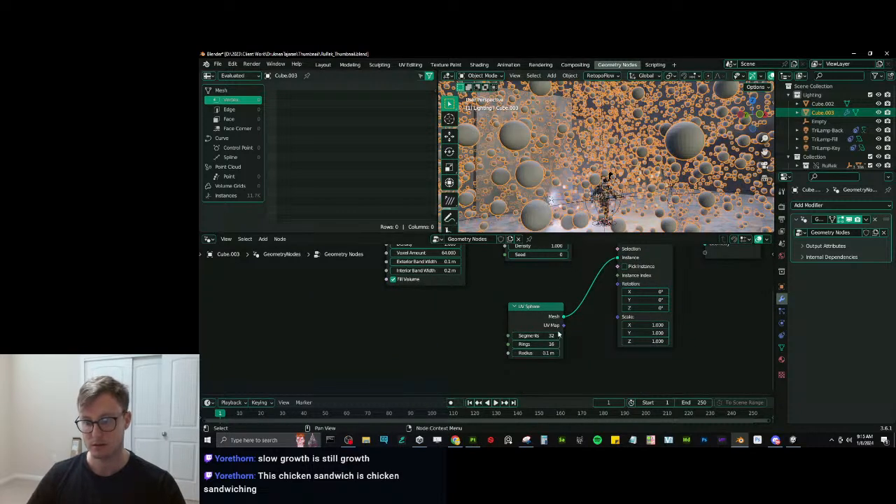
Add a Value node beside the UV Sphere node.
middle_click_drag(423, 346, 467, 336)
key("shift+a")
type("svalue")
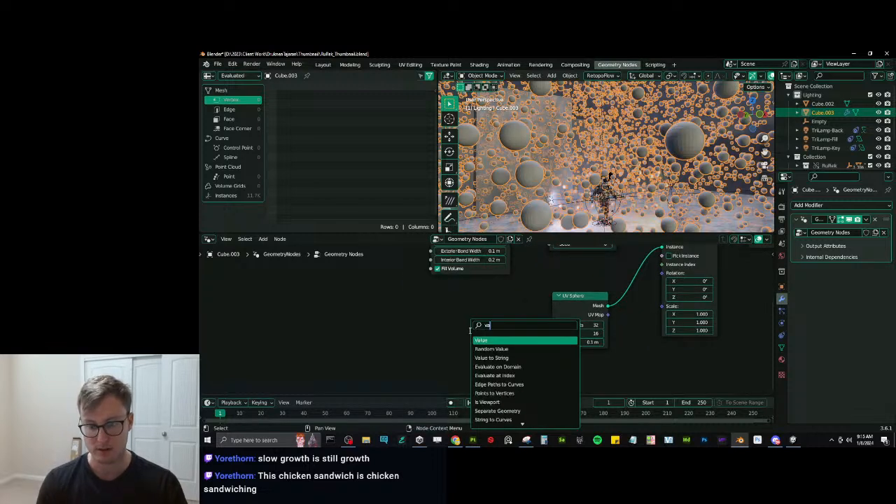
key("Return")
left_click(470, 321)
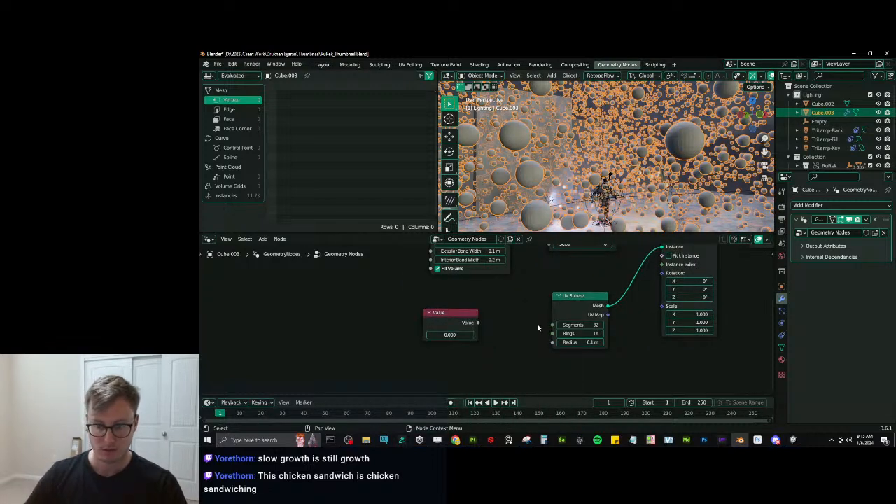
Add a Math node fed by the Value node and change its operation to Multiply.
key("shift+a")
type("mu")
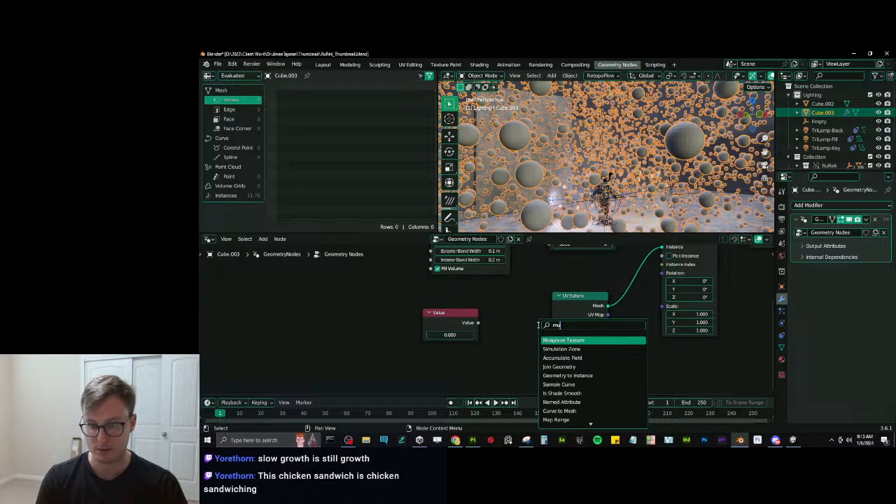
key("BackSpace")
type("ath")
key("Return")
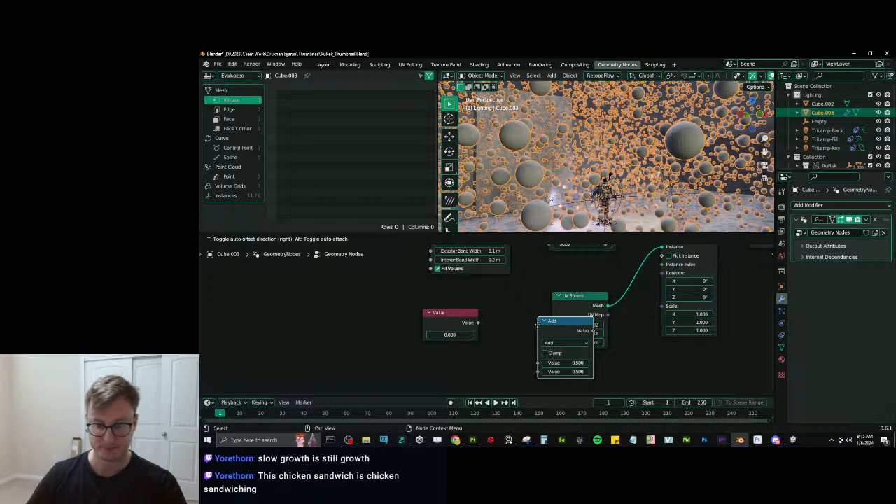
left_click(480, 313)
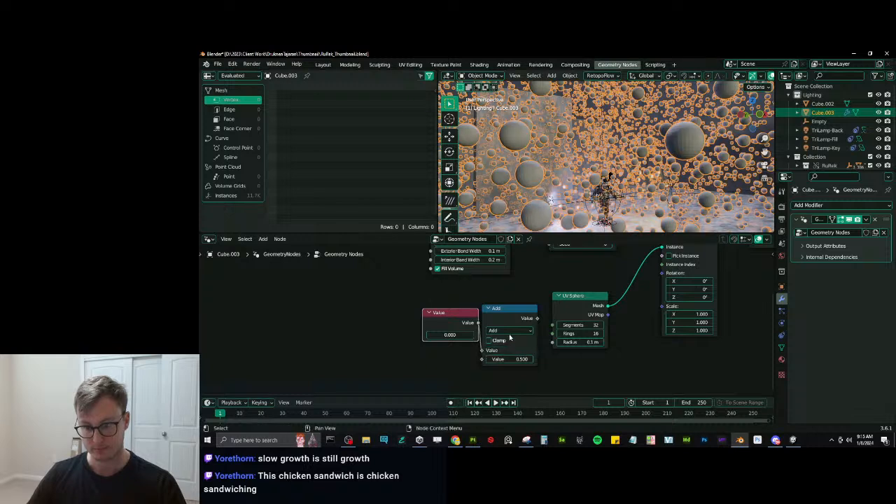
left_click(509, 330)
left_click(498, 247)
Set the Value node to 0.1 and move it farther from the Multiply node.
left_click_drag(537, 319, 540, 324)
double_click(443, 335)
type(".1")
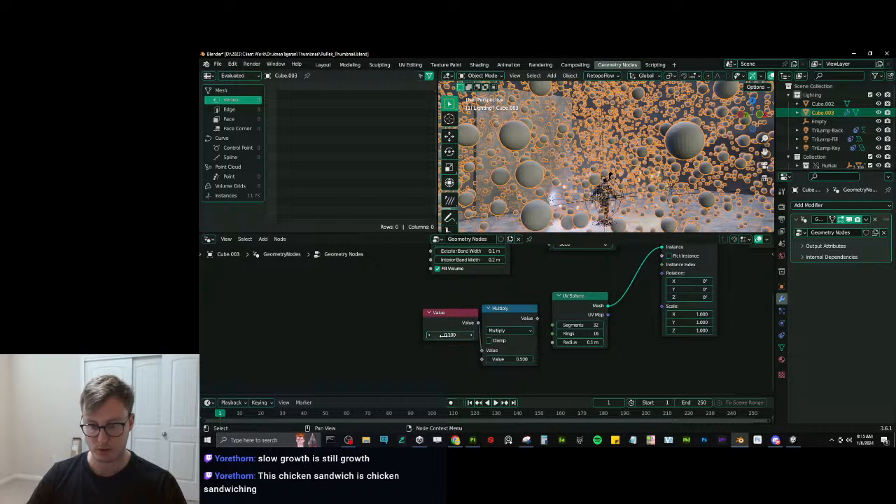
key("Return")
left_click_drag(451, 313, 421, 309)
left_click(486, 316)
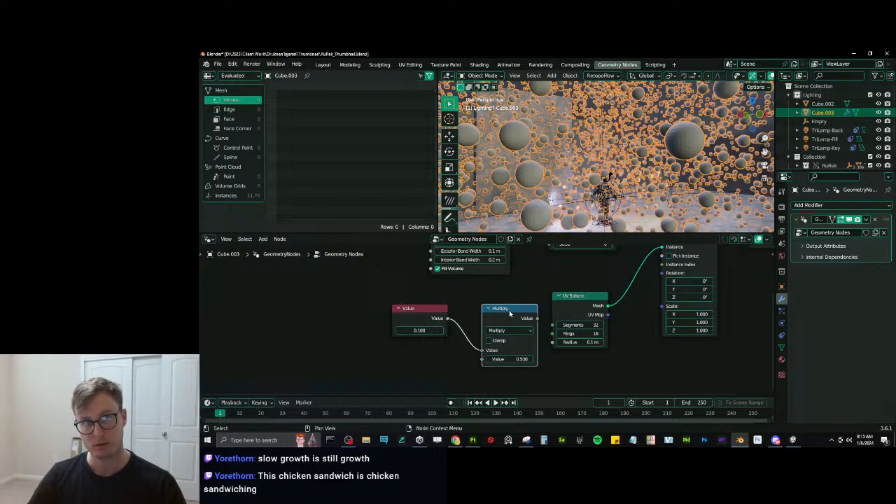
Detach the Multiply node and move it down, and add a Random Value node in the freed space.
left_click_drag(505, 326, 493, 383, "alt")
left_click(500, 324)
middle_click_drag(505, 311, 507, 265)
left_click_drag(492, 322, 473, 377)
key("shift+a")
type("random")
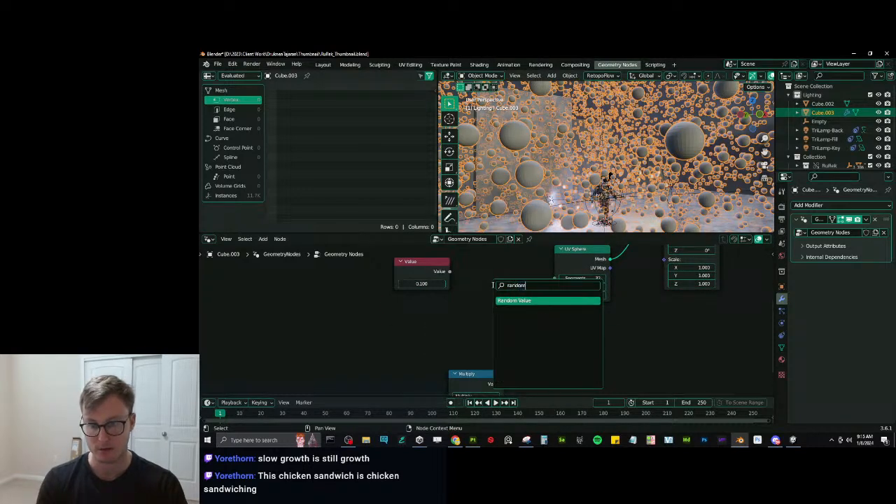
key("Return")
left_click(490, 276)
middle_click_drag(490, 276, 524, 289)
scroll(524, 289, "down", 1)
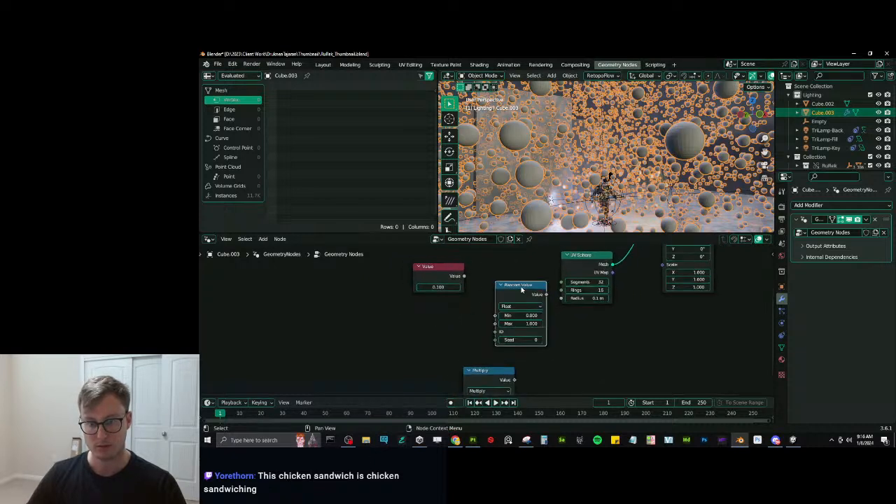
Rearrange the Random Value and Multiply nodes, and link the Value and Random Value outputs into Multiply.
left_click_drag(522, 289, 451, 318)
left_click_drag(500, 371, 519, 277)
left_click_drag(463, 276, 482, 324)
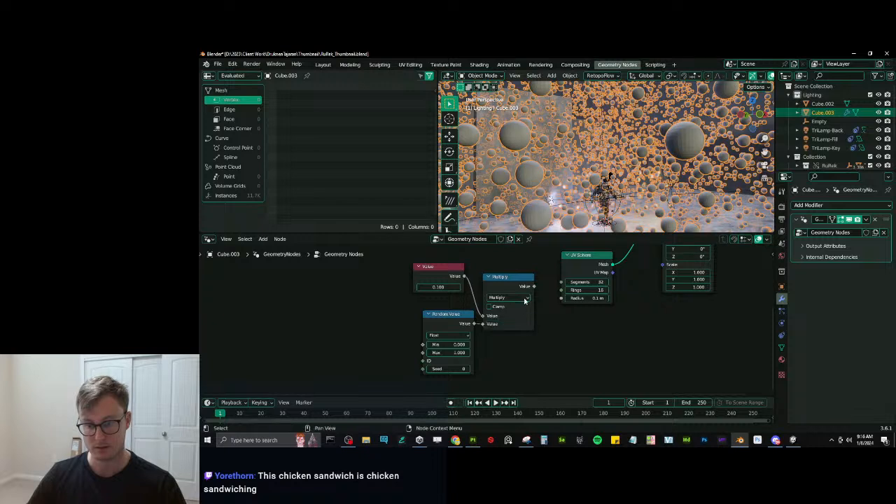
Try driving the UV Sphere's radius with the Multiply output, and cut that link again.
left_click_drag(533, 286, 561, 298)
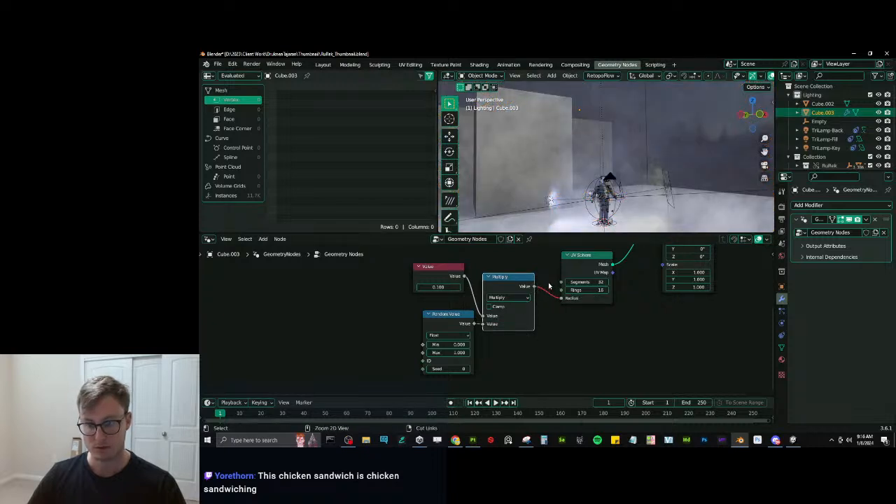
right_click_drag(549, 284, 551, 308, "ctrl")
left_click_drag(439, 334, 416, 335)
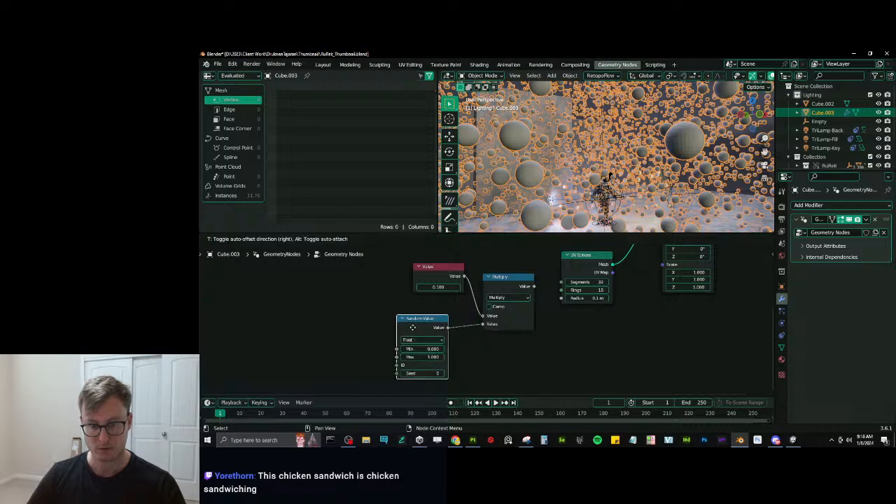
left_click_drag(534, 286, 560, 298)
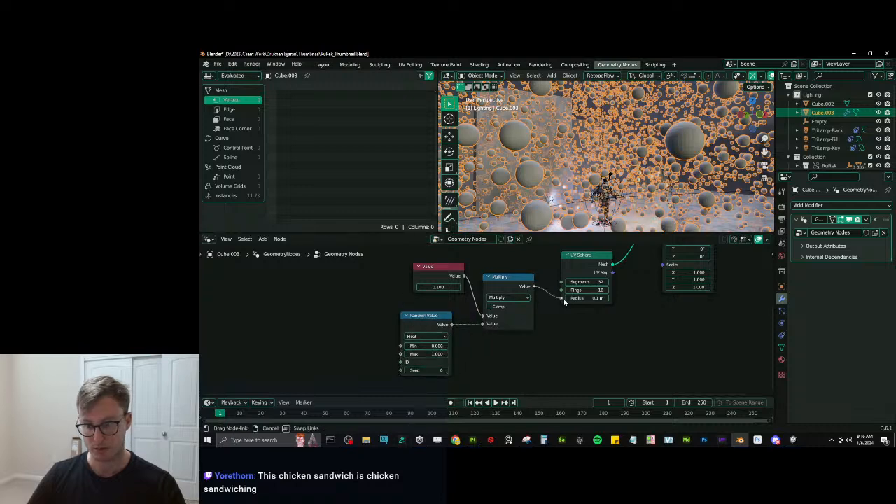
middle_click_drag(589, 308, 579, 339)
right_click_drag(538, 308, 542, 323, "ctrl")
Set the UV Sphere's radius to 0.05 m and move the Value, Random Value and Multiply nodes below it.
middle_click_drag(577, 284, 556, 294)
left_click_drag(556, 289, 542, 261)
middle_click_drag(557, 286, 544, 336)
mouse_move(547, 317)
left_mouse_down("shift")
mouse_move(529, 318)
mouse_move(551, 317)
left_mouse_up("shift")
scroll(551, 338, "down", 6)
middle_click_drag(552, 338, 555, 295)
left_click_drag(524, 353, 427, 276)
mouse_move(514, 255)
left_mouse_down()
mouse_move(546, 278)
mouse_move(505, 270)
mouse_move(508, 260)
left_mouse_up()
left_click(506, 268)
left_click(464, 365)
left_click_drag(448, 365, 422, 294)
left_click_drag(480, 361, 432, 300)
left_click_drag(439, 302, 489, 317)
scroll(532, 325, "up", 7)
middle_click_drag(582, 304, 562, 334)
left_click(592, 324)
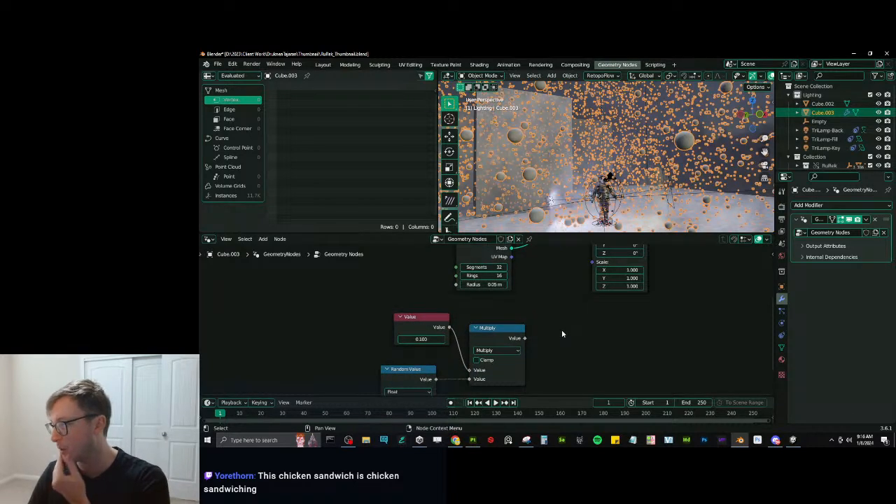
Move the Instance on Points and Group Output nodes together to make room beside the other nodes.
middle_click_drag(522, 256, 550, 321)
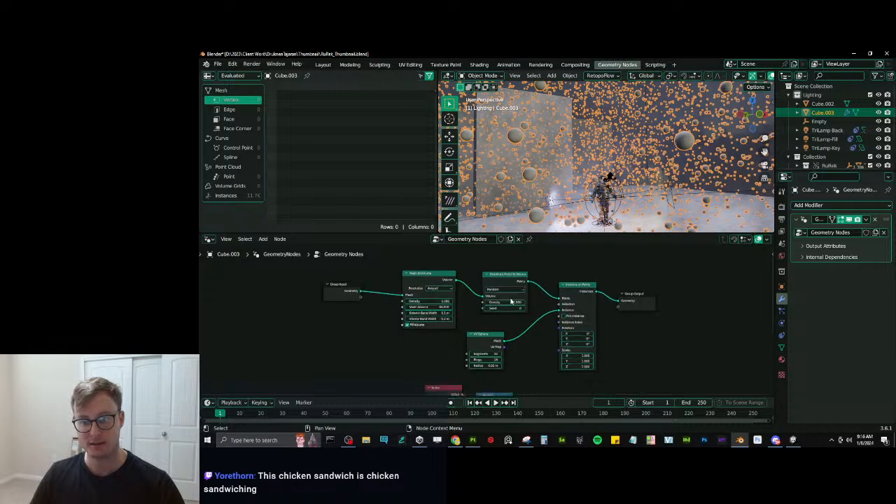
middle_click_drag(511, 299, 453, 257)
left_click_drag(695, 312, 609, 296)
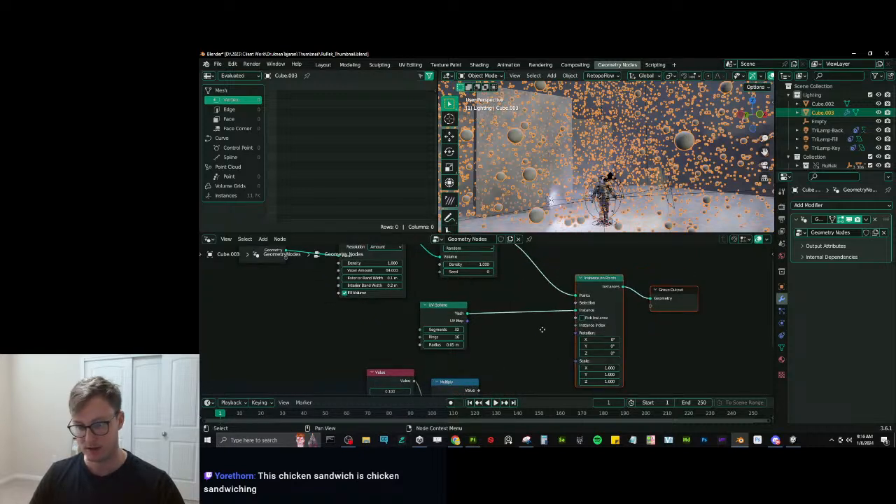
middle_click_drag(520, 395, 517, 359)
scroll(517, 359, "up", 2)
left_click(518, 360)
Align the Value and Random Value nodes in one column beside the Multiply node.
middle_click_drag(452, 361, 484, 280)
left_click_drag(410, 260, 395, 273)
left_click(384, 306, "shift")
key("s")
key("x")
left_click(384, 307)
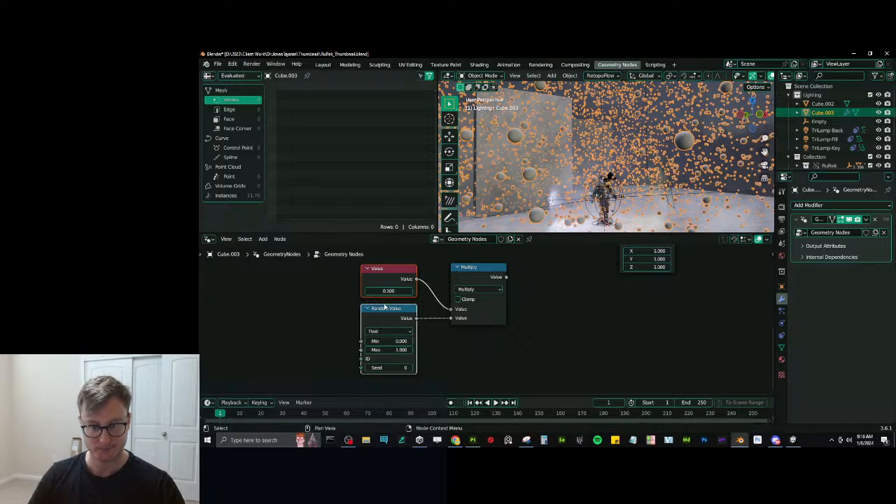
Add a Vector node beside the Multiply node.
mouse_move(551, 283)
middle_mouse_down()
mouse_move(552, 330)
mouse_move(536, 294)
mouse_move(541, 276)
middle_mouse_up()
key("shift+a")
key("s")
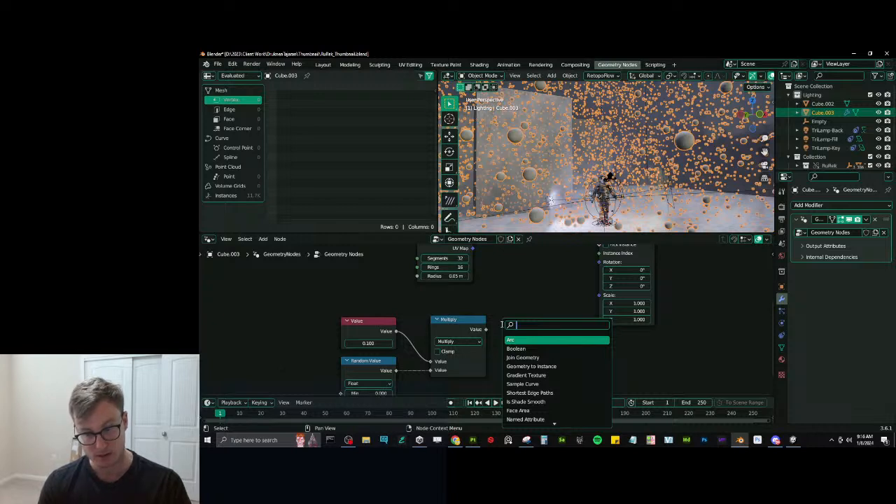
type("app")
key("BackSpace")
key("BackSpace")
key("BackSpace")
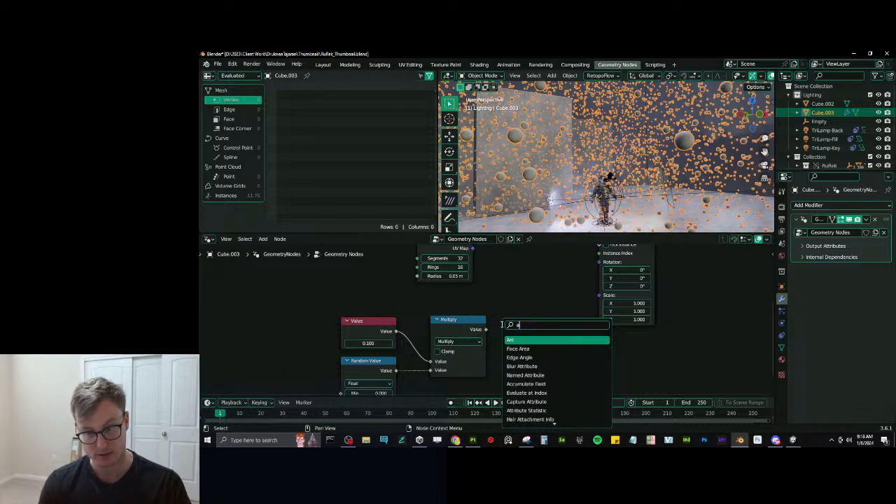
type("vec")
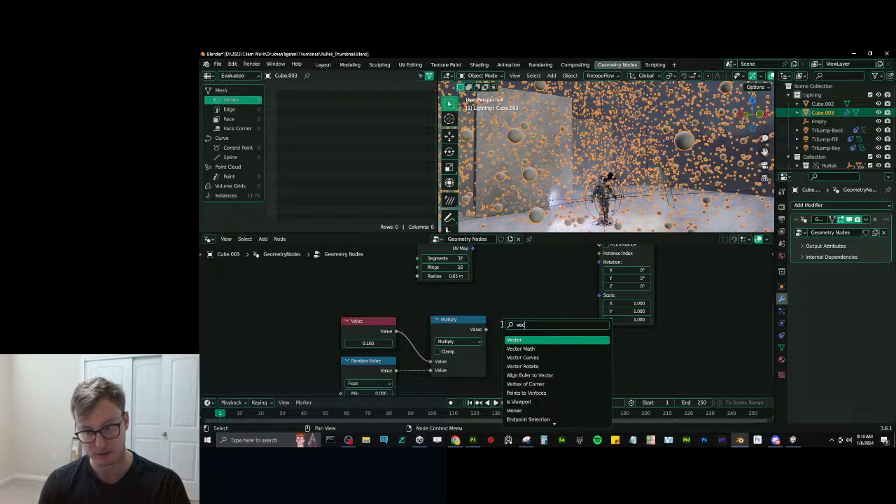
key("Return")
left_click(501, 324)
left_click(518, 290)
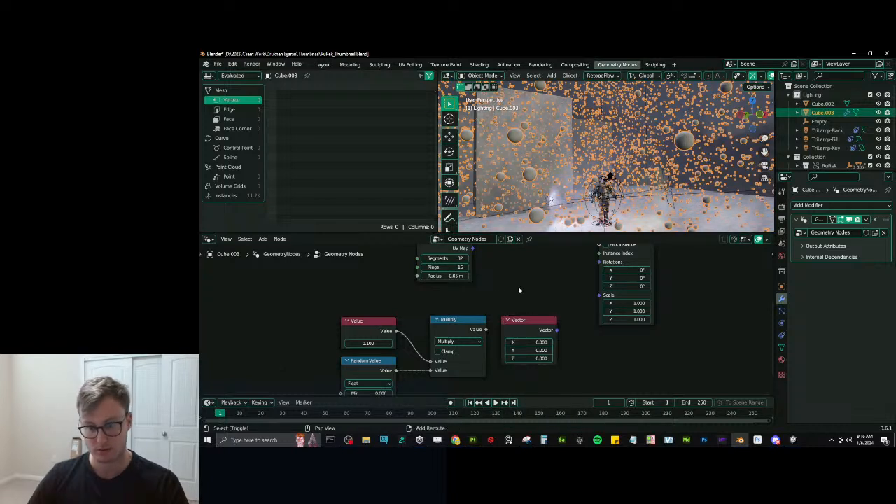
Replace the Vector node with Combine XYZ, feed Multiply into X, Y and Z, and link its vector to Instance on Points' Scale.
key("shift+a")
key("s")
type("combi")
key("Return")
left_click(514, 274)
left_click(517, 334)
key("x")
left_click_drag(536, 270, 512, 353)
left_click_drag(566, 327, 601, 294)
Set the Value node to 0.8 and the Random Value maximum to 0.47, and look at the particles through the camera.
middle_click_drag(455, 371, 487, 341)
left_click_drag(402, 312, 435, 312)
middle_click_drag(410, 370, 424, 348)
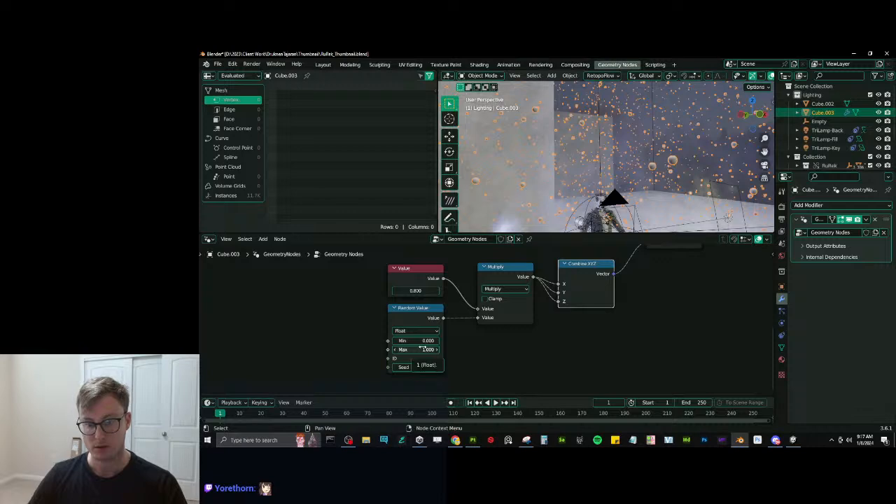
mouse_move(412, 349)
left_mouse_down()
mouse_move(514, 349)
mouse_move(395, 349)
left_mouse_up()
middle_click_drag(678, 139, 658, 176)
key("KP_0")
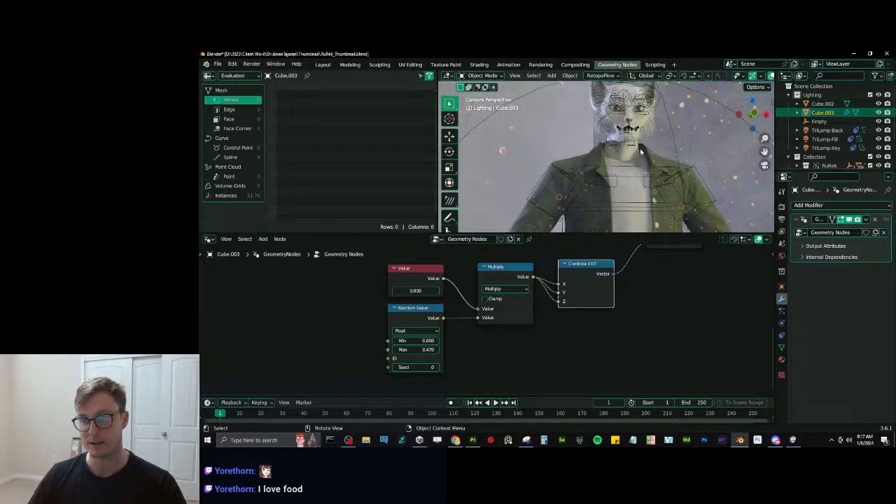
Widen the 3D viewport, hide its overlays and check the floating particles through the camera.
scroll(654, 150, "up", 2)
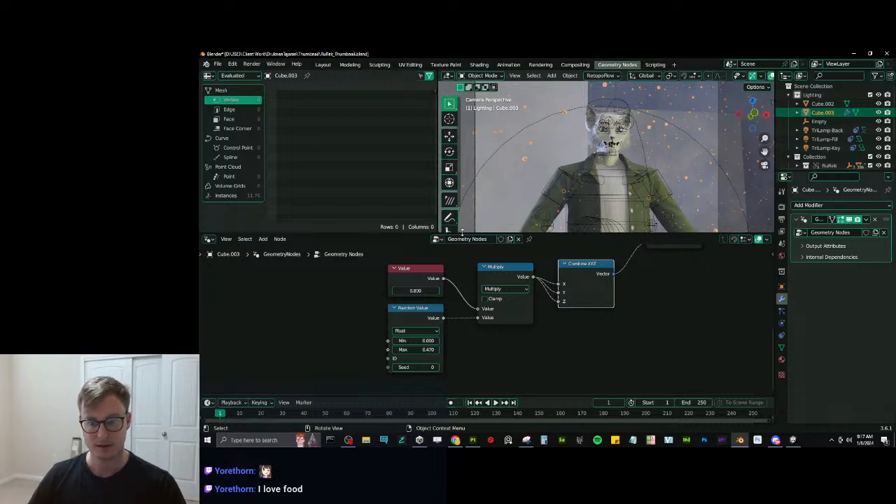
left_click_drag(455, 236, 448, 320)
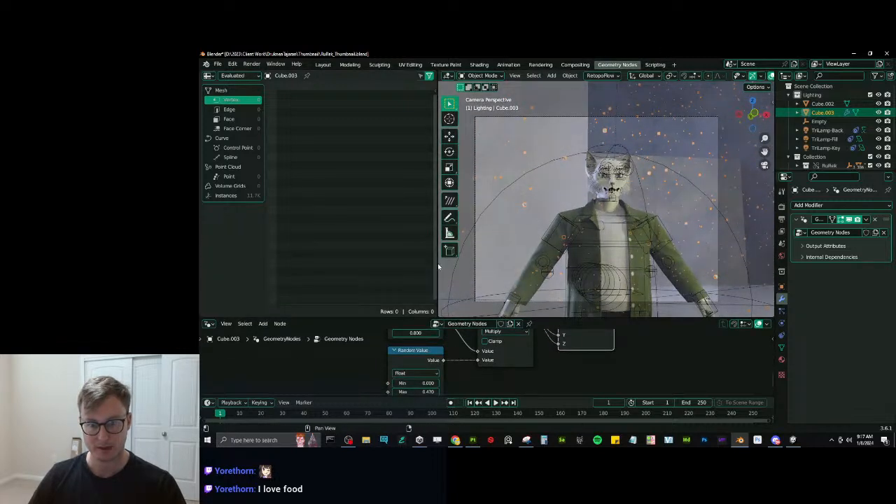
left_click_drag(438, 271, 349, 270)
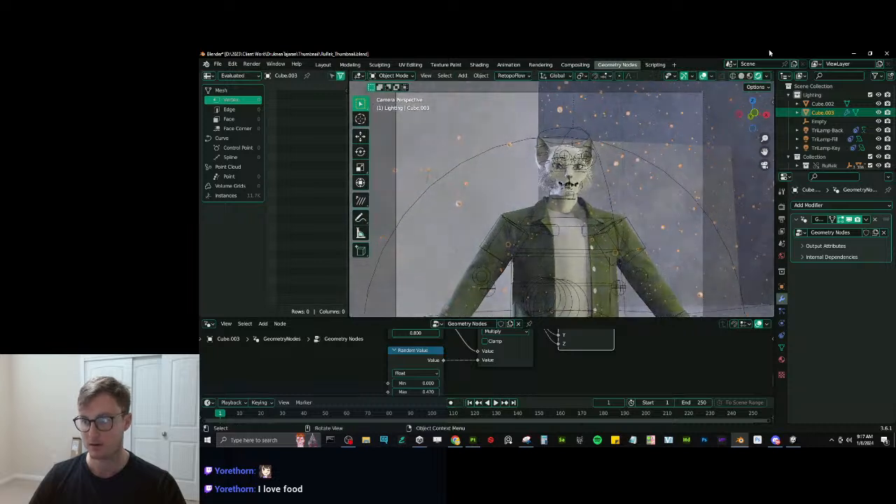
left_click(703, 76)
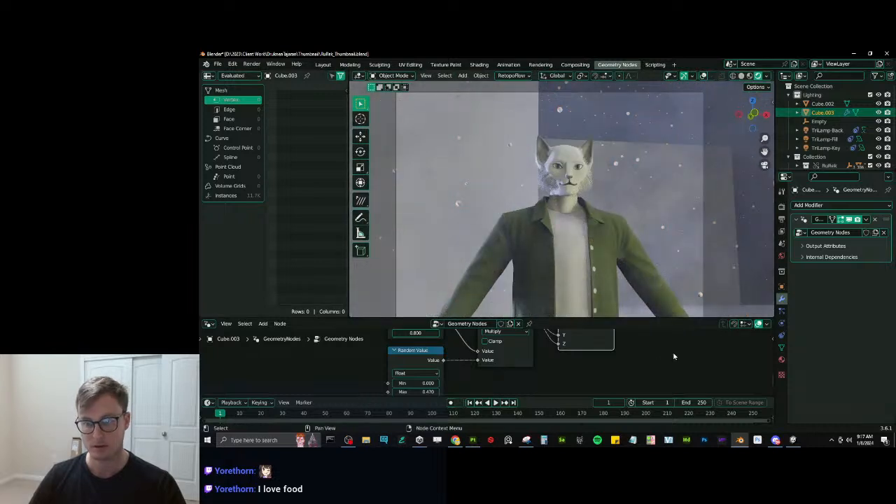
left_click_drag(480, 318, 480, 224)
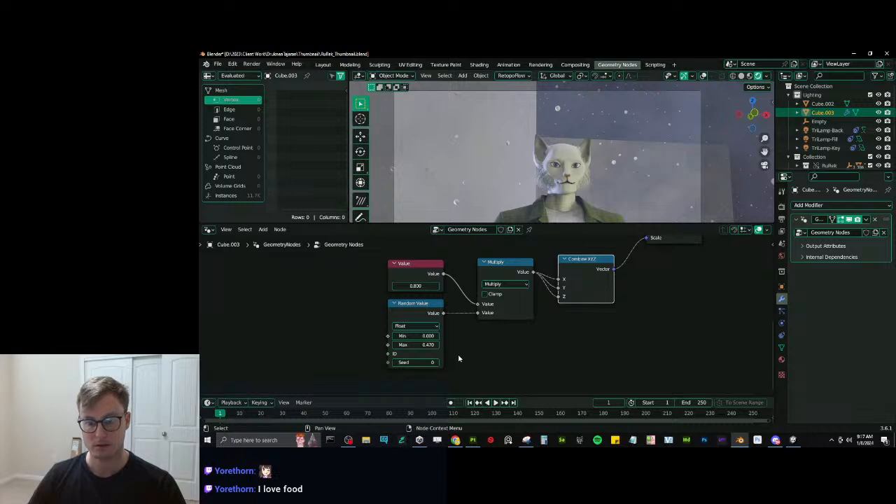
Set the Mesh to Volume node's Density to 4.
scroll(452, 336, "up", 3)
middle_click_drag(441, 324, 465, 376)
middle_click_drag(493, 310, 488, 365)
scroll(509, 328, "down", 4)
scroll(490, 303, "up", 2)
middle_click_drag(558, 249, 545, 356)
left_click_drag(413, 308, 557, 309)
left_click(415, 309)
type("4")
key("Return")
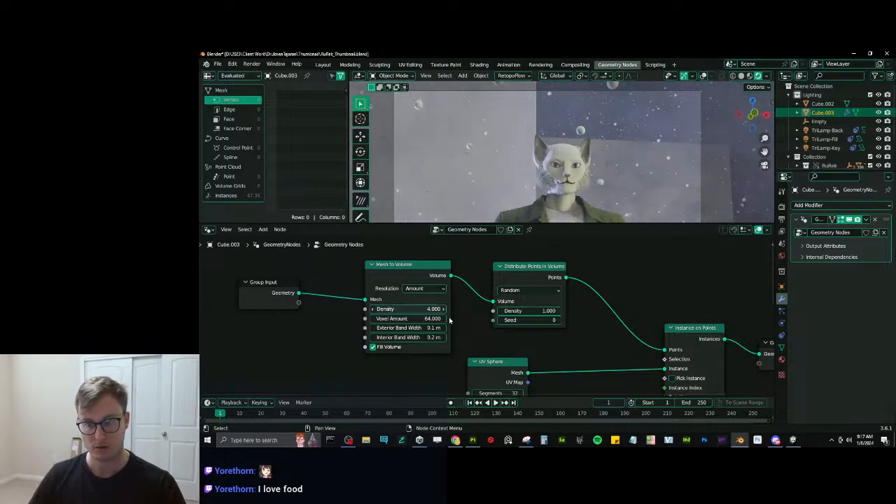
Raise the Random Value node's minimum to 0.2 so the smallest particles grow.
scroll(516, 287, "down", 5, "shift")
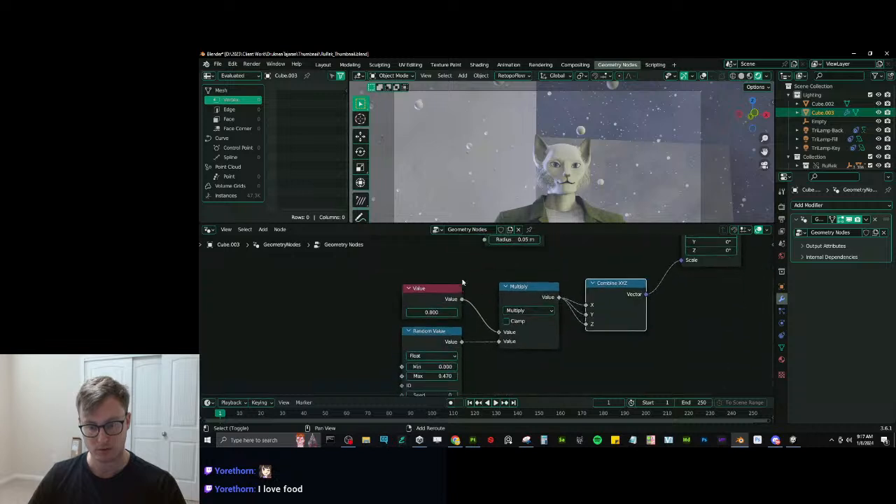
mouse_move(428, 369)
left_mouse_down()
mouse_move(454, 369)
mouse_move(443, 369)
left_mouse_up()
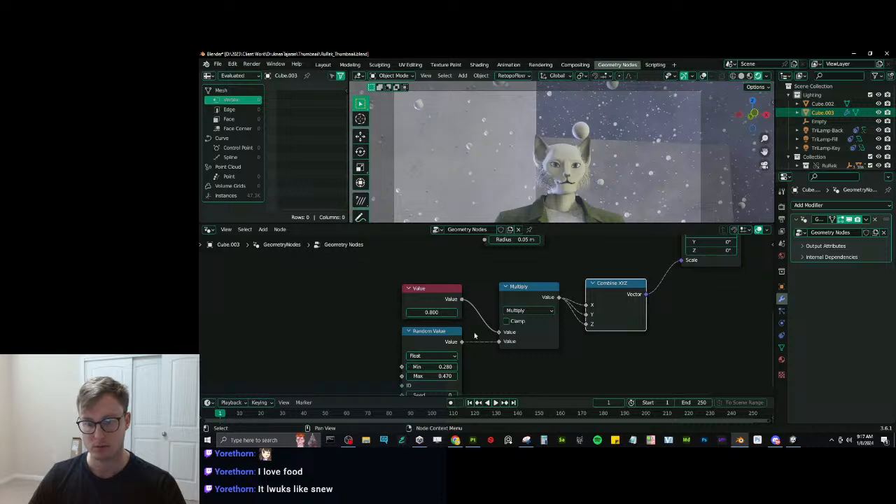
scroll(477, 337, "up", 4, "shift")
scroll(478, 337, "up", 5, "shift")
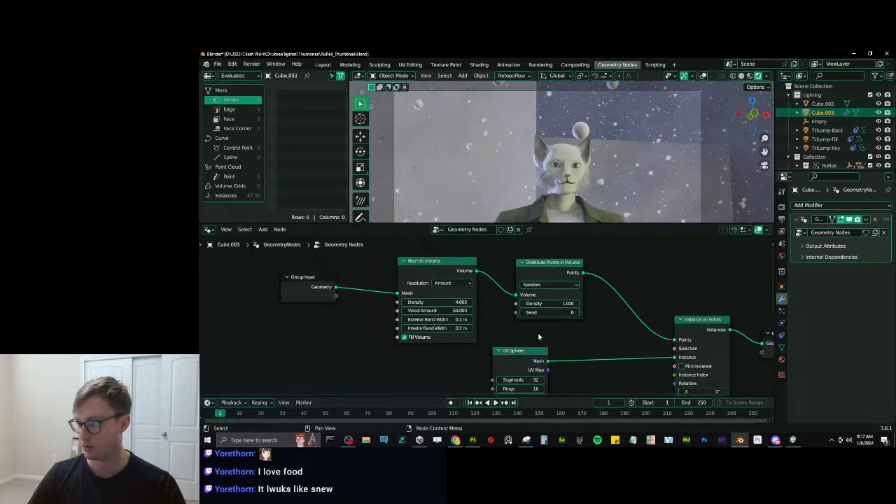
scroll(484, 333, "up", 3)
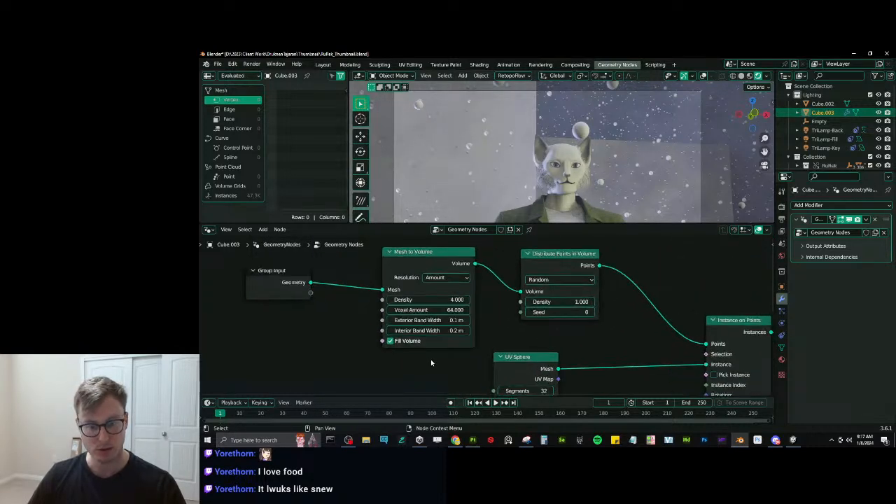
scroll(495, 285, "down", 3)
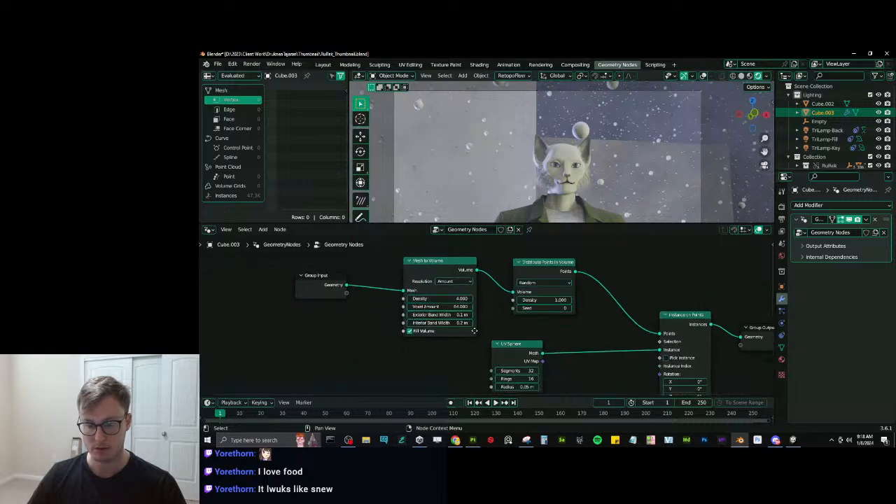
scroll(483, 322, "down", 5, "shift")
scroll(464, 347, "up", 3)
left_click(451, 347)
type("0.2")
key("Return")
Insert a Set Shade Smooth node on the link between UV Sphere and Instance on Points.
middle_click_drag(615, 312, 486, 347)
scroll(487, 347, "down", 6)
middle_click_drag(609, 268, 678, 311)
scroll(606, 308, "down", 1)
key("shift+a")
type("shade")
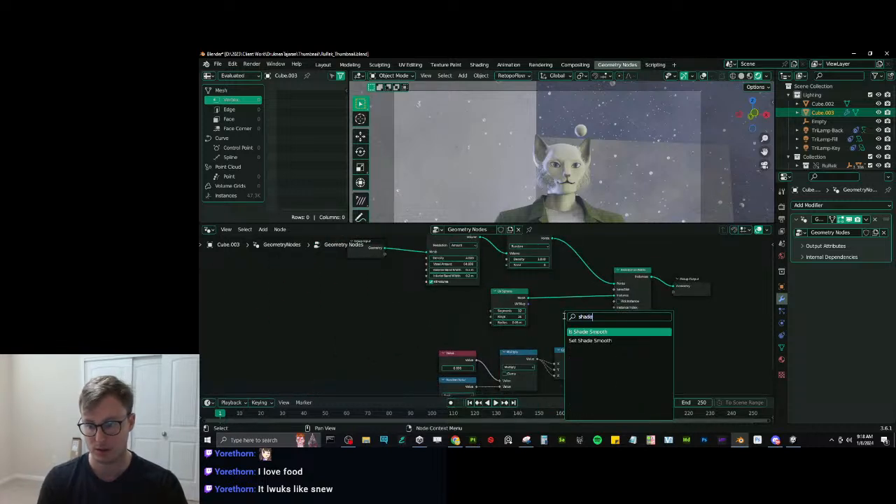
key("Down")
key("Return")
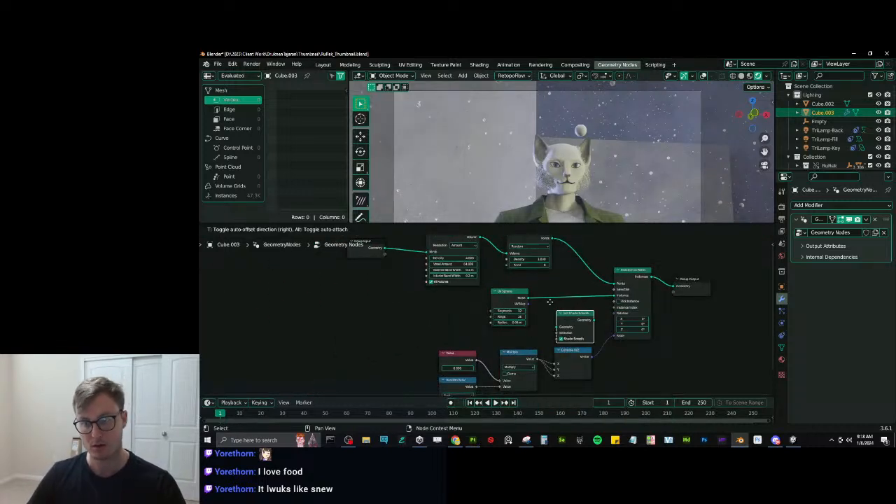
left_click(549, 297)
Inspect the smooth-shaded spheres up close and save the file.
scroll(600, 130, "up", 4)
middle_click_drag(599, 130, 576, 184, "shift")
scroll(576, 185, "up", 4)
key("ctrl+s")
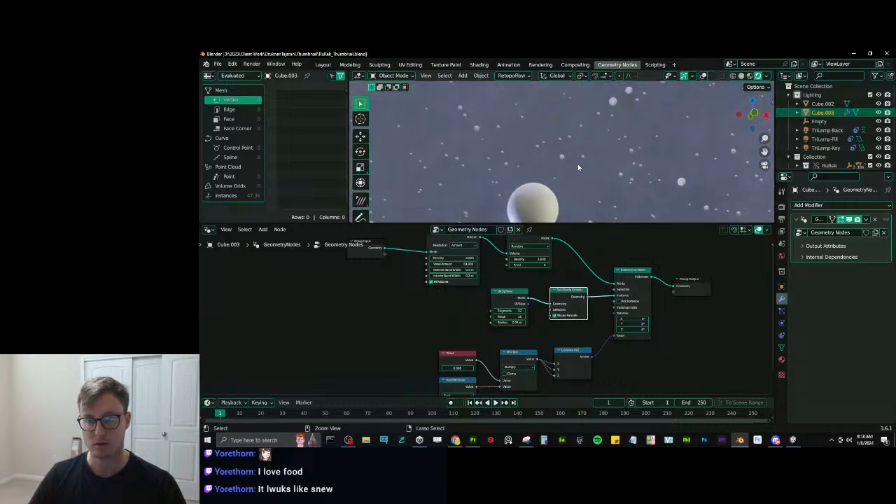
middle_click_drag(577, 167, 589, 144, "shift")
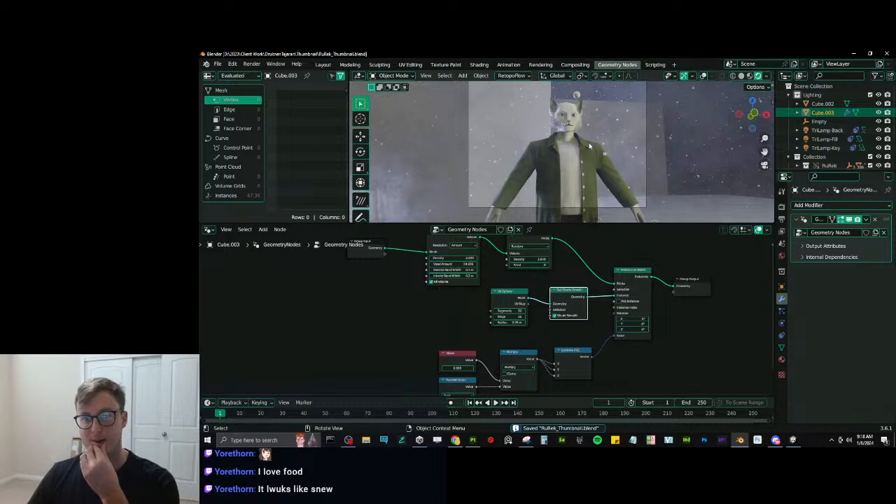
Lower the Mesh to Volume node's Density to 2.
scroll(459, 320, "up", 2)
left_click(469, 276)
type("2")
key("Return")
scroll(615, 134, "down", 3)
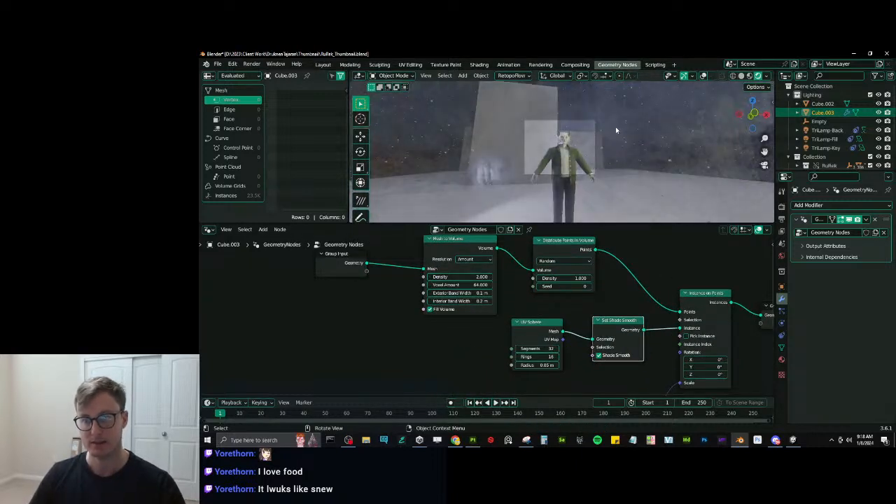
Show the viewport overlays and scale down the particle cube around the avatar.
scroll(616, 136, "up", 6)
middle_click_drag(628, 152, 636, 156)
scroll(637, 156, "down", 15)
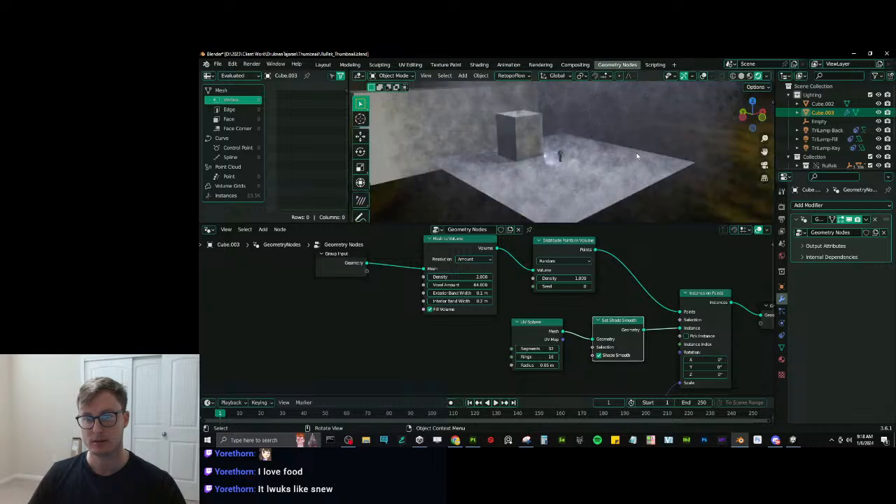
scroll(636, 157, "up", 4)
scroll(657, 133, "up", 4)
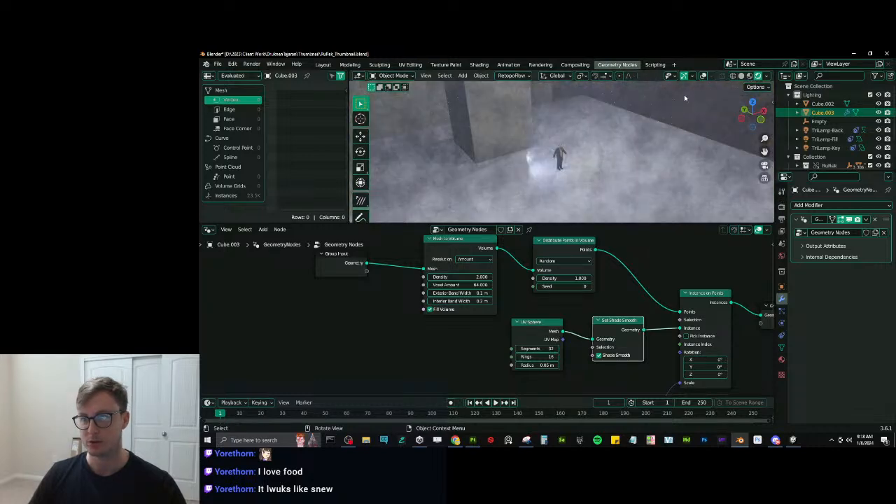
left_click(703, 76)
scroll(616, 140, "down", 3)
key("s")
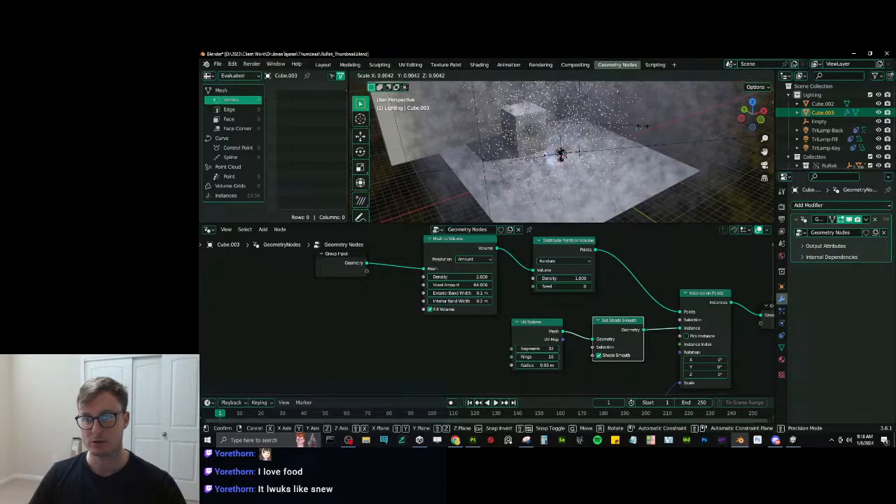
left_click(597, 140)
Adjust the particle cube's position and shrink it further around the avatar.
middle_click_drag(596, 140, 589, 118)
key("g")
key("Return")
key("s")
left_click(618, 145)
middle_click_drag(620, 147, 581, 149)
key("s")
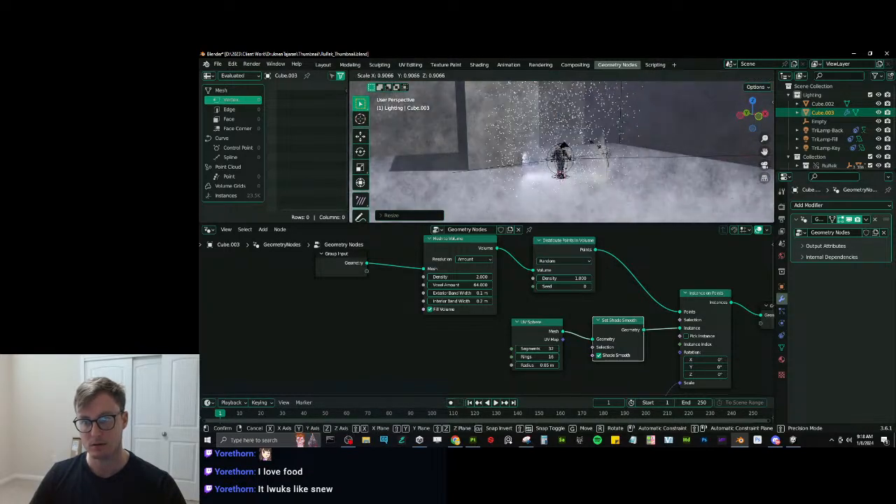
left_click(589, 154)
Save the file, apply the particle cube's object transform and return to the camera view.
scroll(595, 162, "up", 4)
key("ctrl+s")
key("ctrl+a")
left_click(604, 171)
key("KP_0")
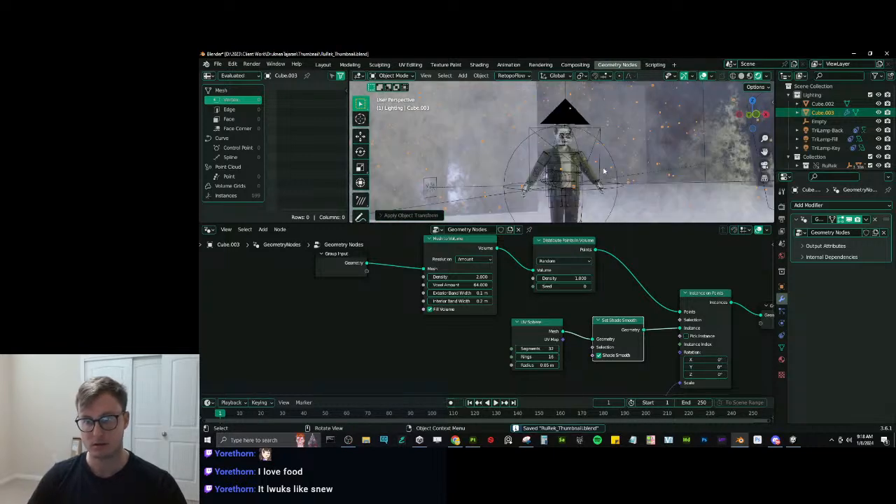
Set the Mesh to Volume Density to 6.2 and hide the overlays to check the particles on the avatar.
scroll(604, 171, "up", 3)
left_click_drag(460, 277, 530, 277)
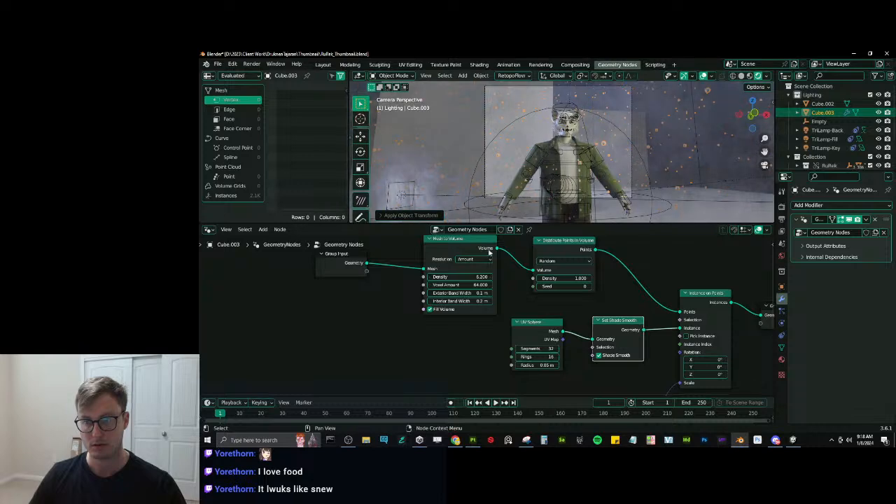
scroll(599, 128, "up", 4)
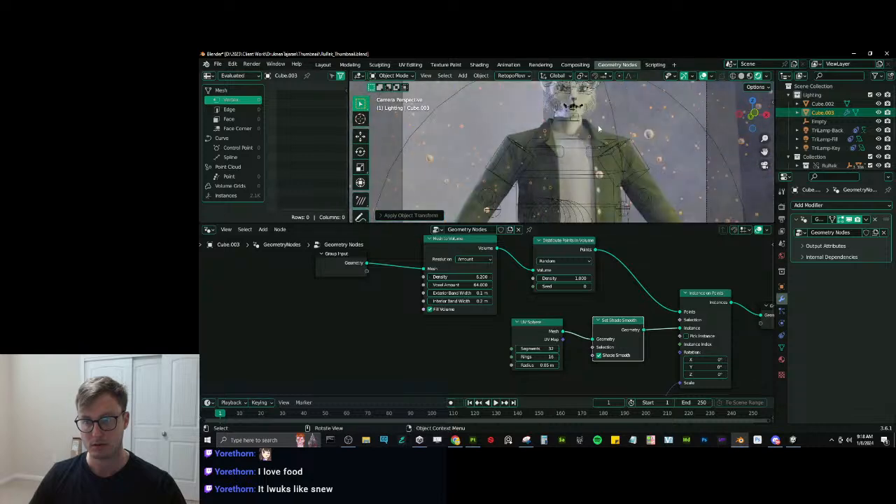
scroll(583, 136, "down", 1)
scroll(620, 140, "up", 2)
scroll(620, 140, "down", 2)
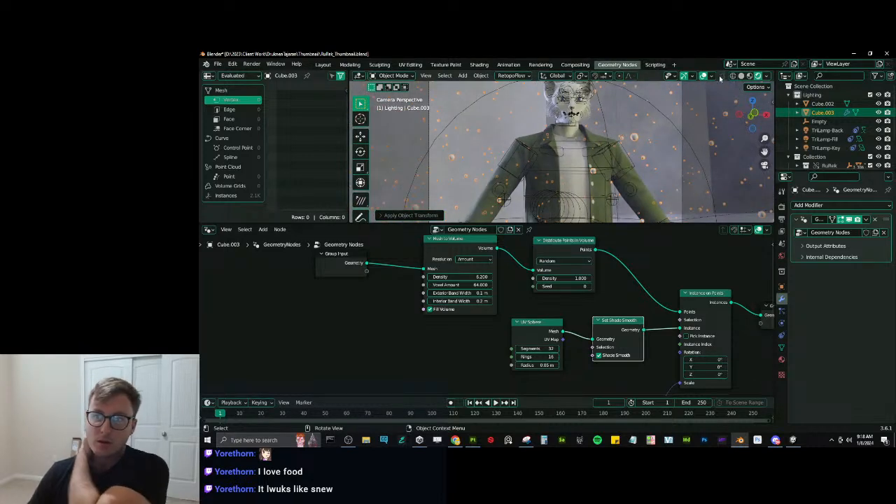
left_click(703, 76)
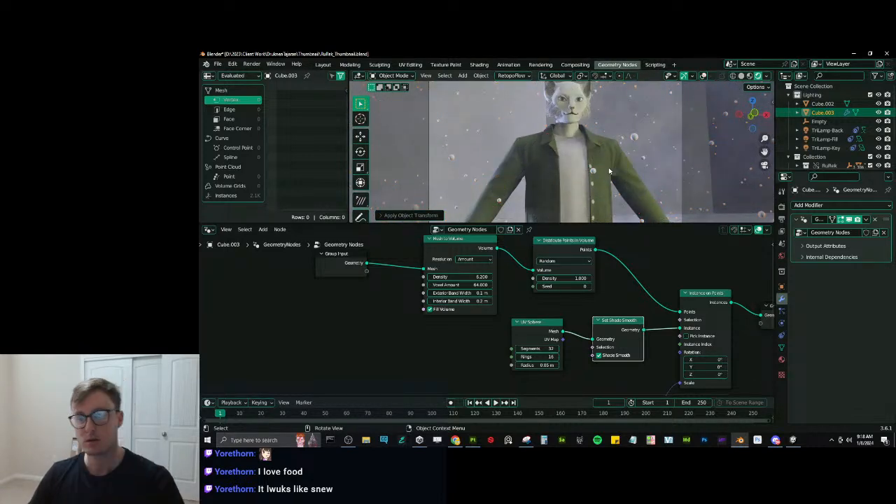
Enlarge the 3D viewport over the neighbouring editors and save the file.
left_click_drag(541, 224, 541, 261)
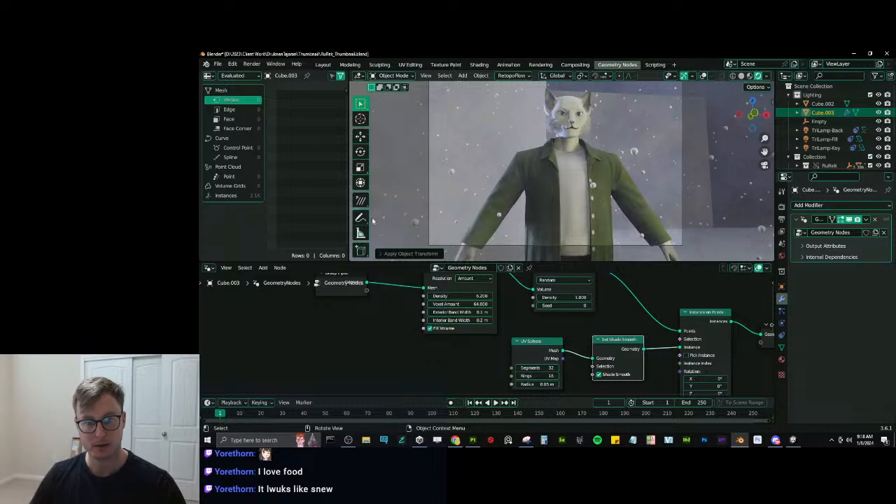
left_click_drag(347, 220, 286, 220)
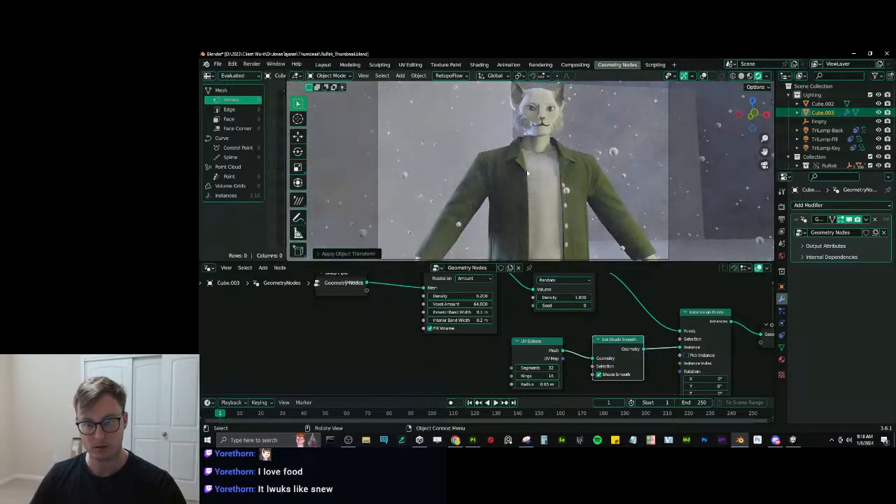
key("ctrl+s")
scroll(651, 237, "down", 3)
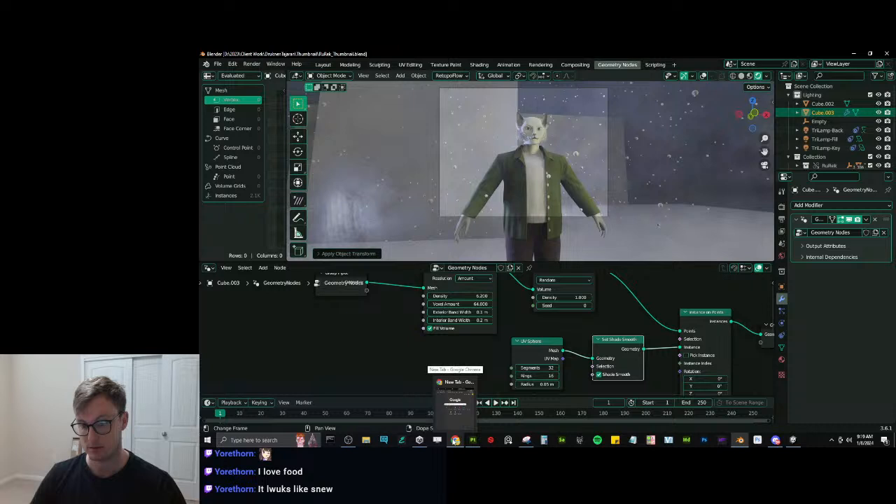
left_click(455, 440)
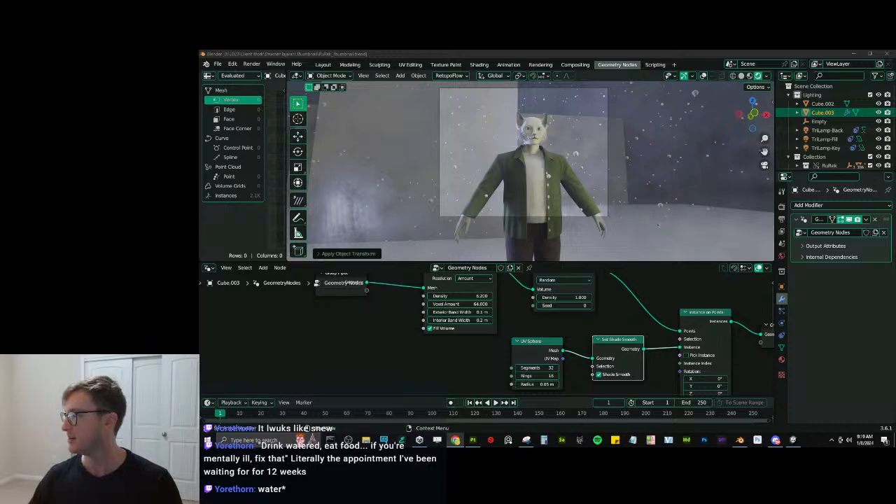
scroll(543, 163, "up", 2)
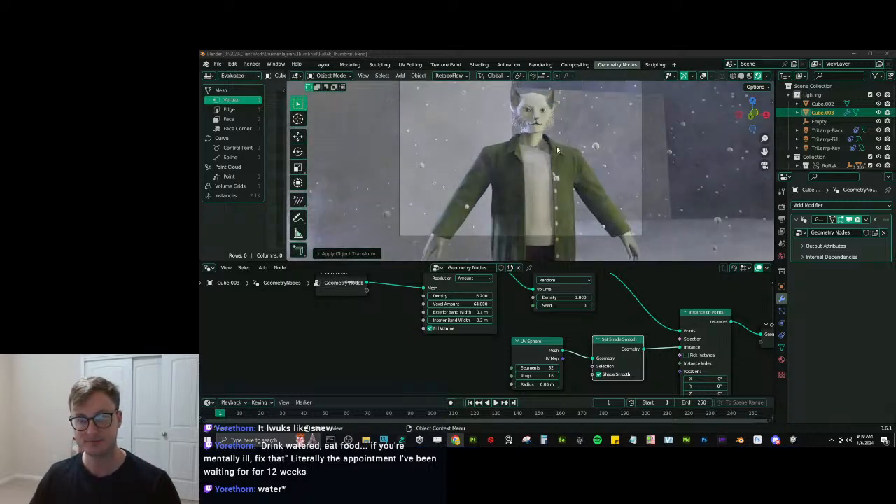
middle_click_drag(543, 162, 560, 194)
key("KP_0")
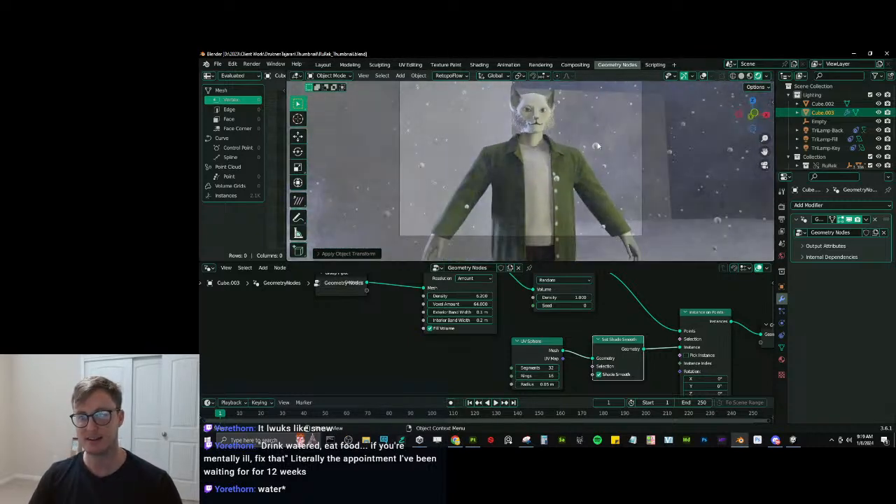
left_click(626, 174)
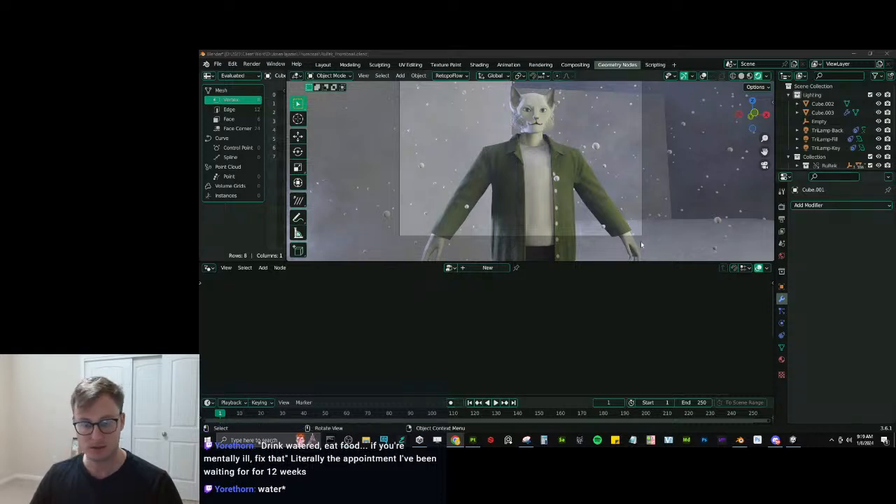
Switch to File Explorer and open the DrunkDragon folder inside 2023's Client Work folder.
key("super+e")
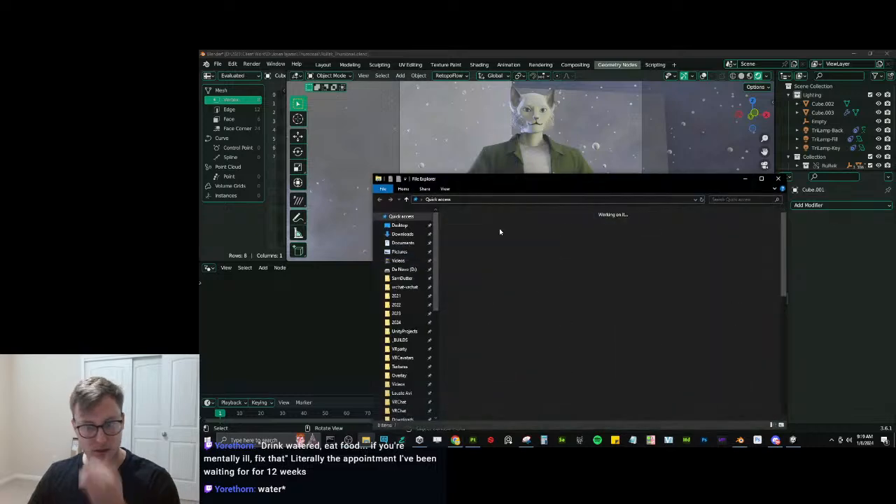
left_click(396, 314)
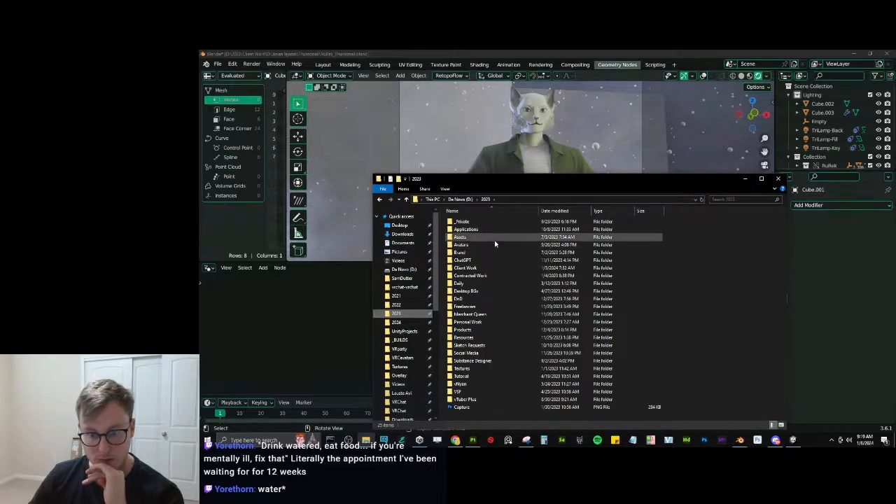
double_click(472, 270)
double_click(479, 337)
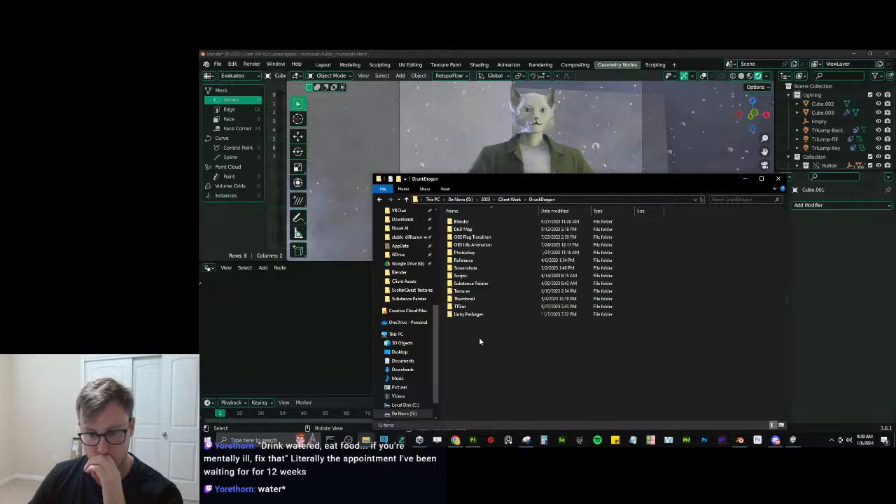
Create a Textures folder in DruknenTajaran's Thumbnail folder and place the city_planning_building_22_reade_street JPG inside it.
key("alt+Left")
double_click(472, 320)
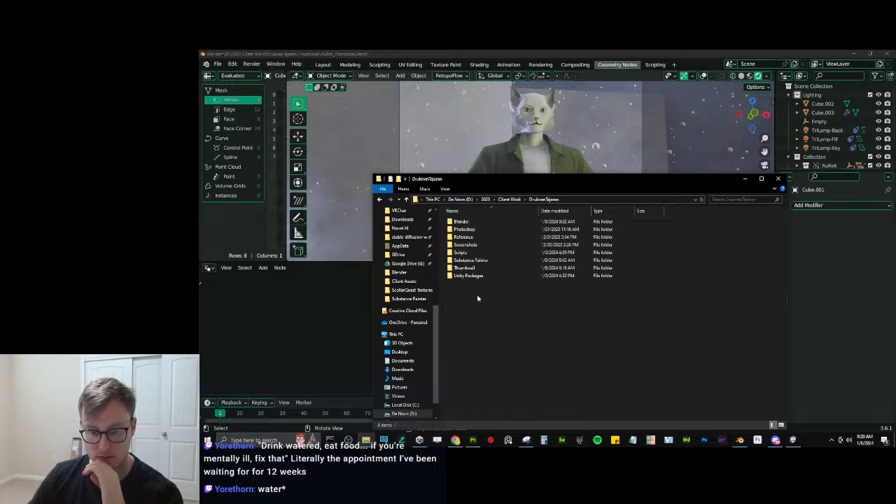
double_click(464, 268)
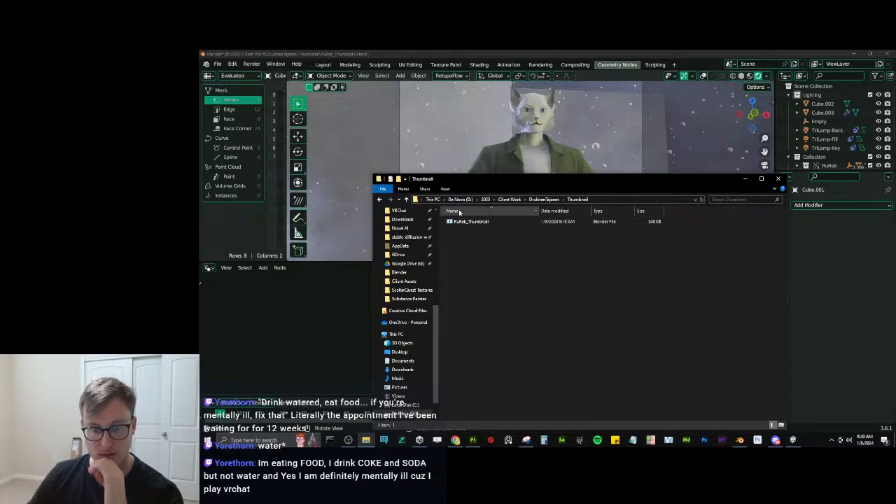
key("ctrl+shift+n")
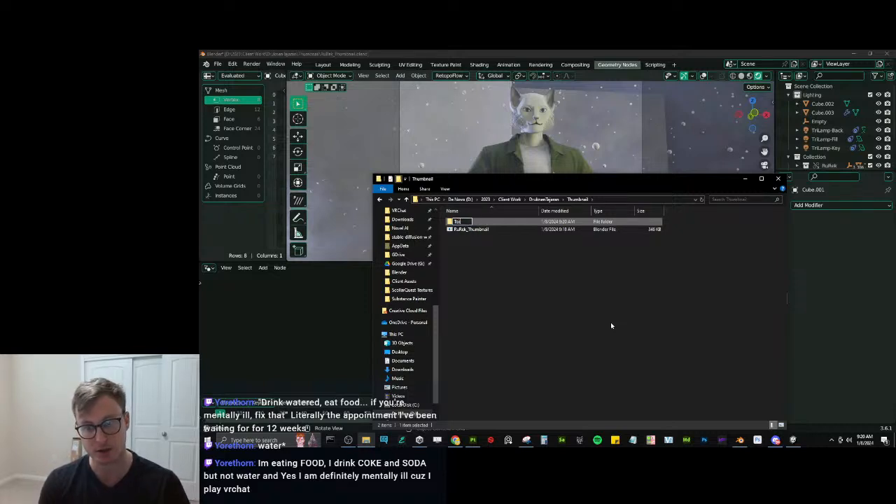
type("Textures")
key("Return")
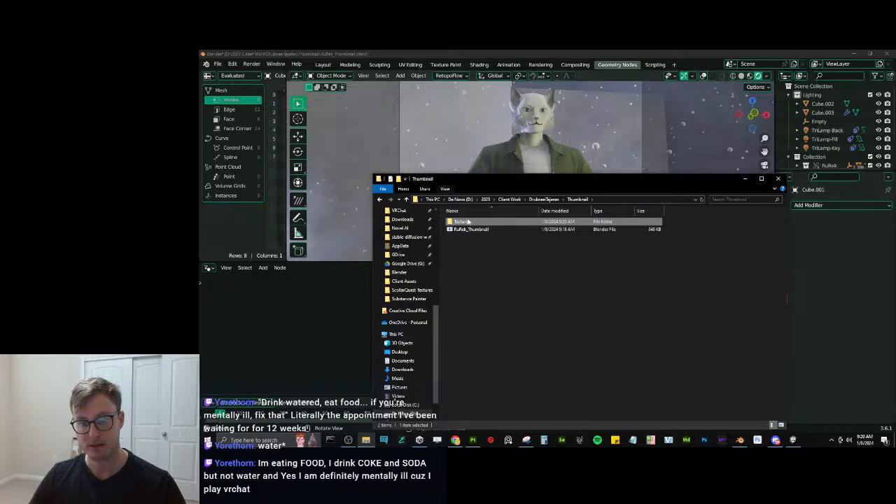
double_click(468, 222)
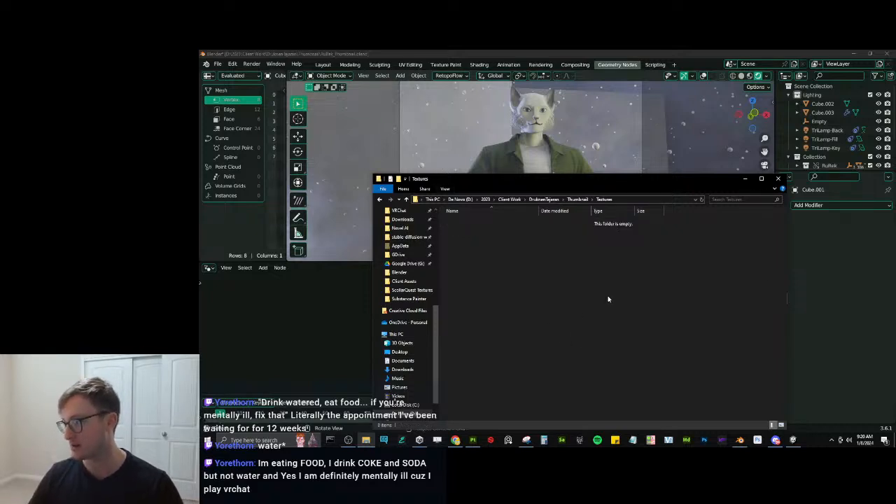
left_click_drag(632, 333, 504, 331)
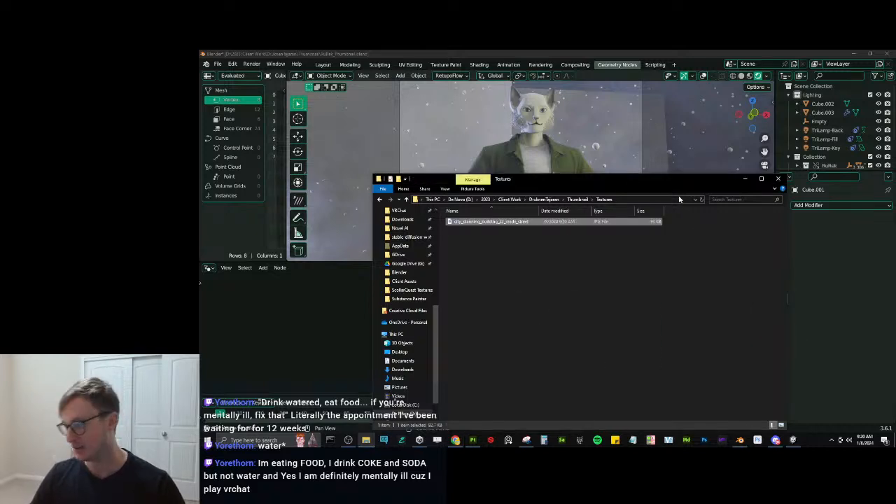
Switch back to Blender, show the selectability toggles in the Outliner and delete Cube.001.
left_click(659, 52)
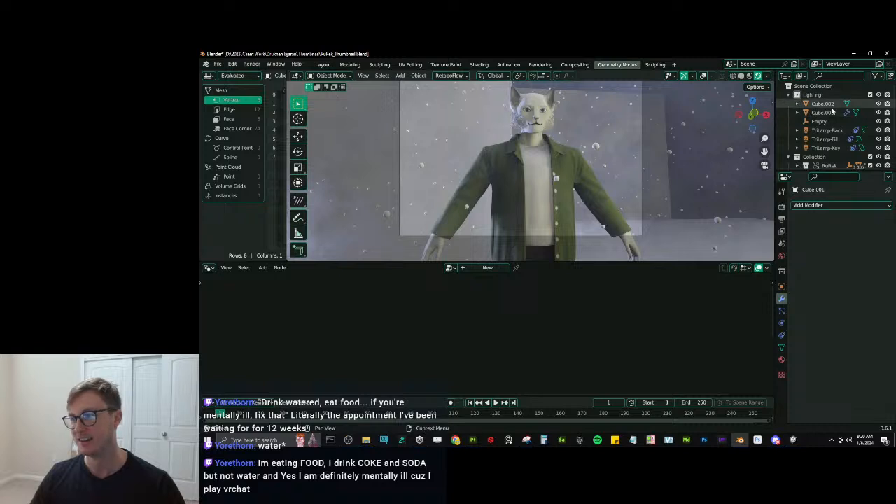
left_click(875, 76)
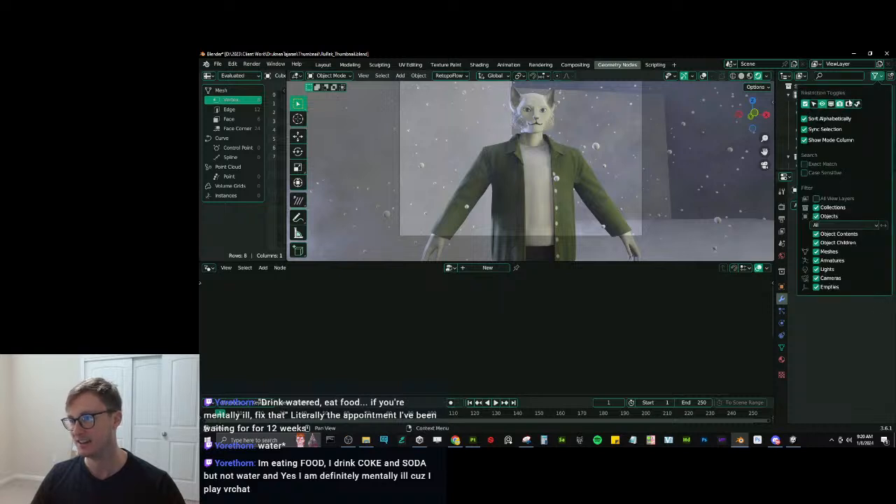
left_click(812, 105)
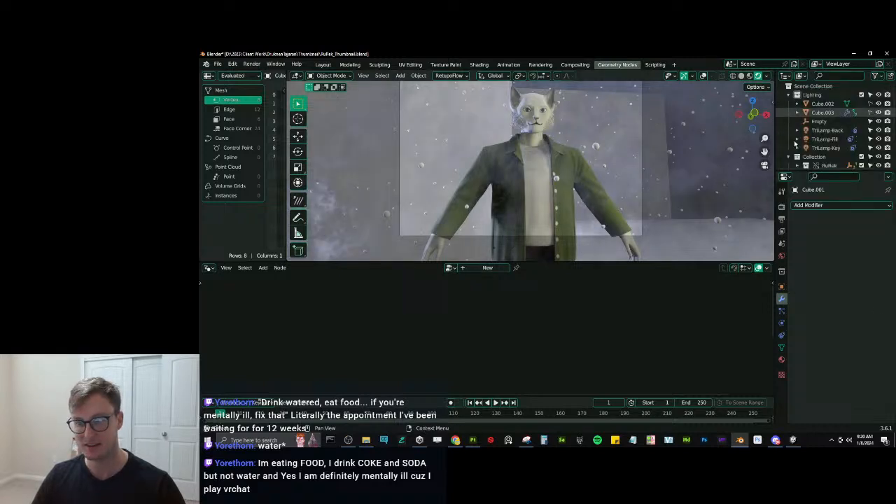
key("Delete")
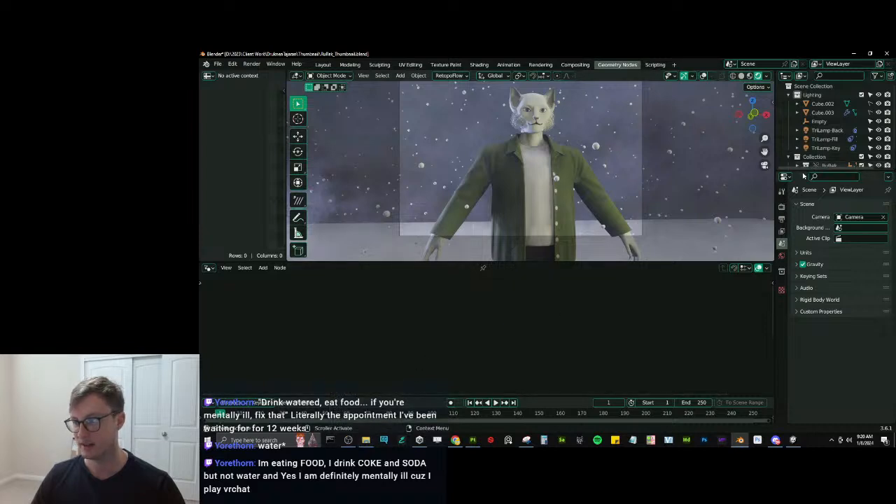
Add a new collection named BG to the Scene Collection and save the file.
left_click_drag(805, 171, 805, 215)
left_click(788, 95)
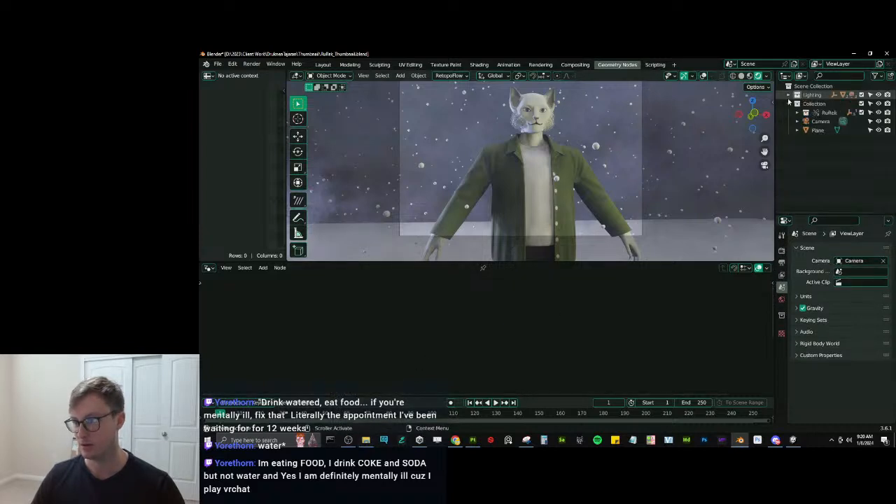
left_click(790, 103)
right_click(812, 87)
left_click(812, 91)
left_click(813, 113)
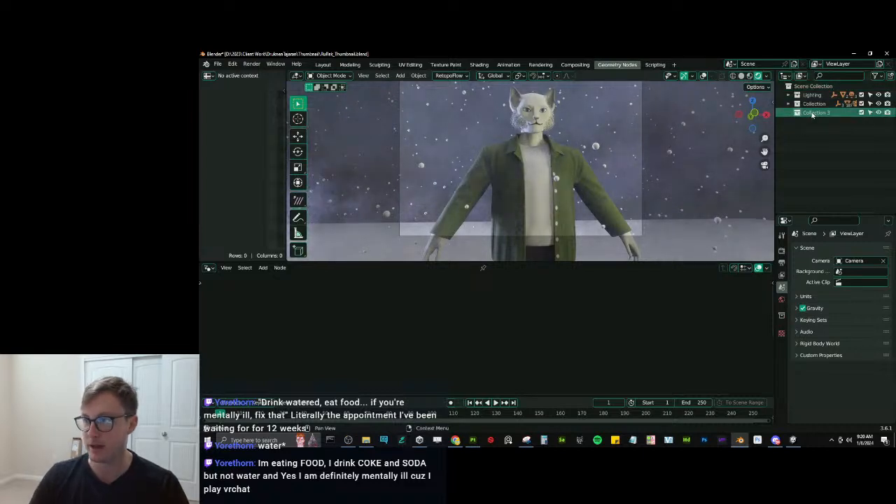
double_click(813, 113)
type("BG")
key("Return")
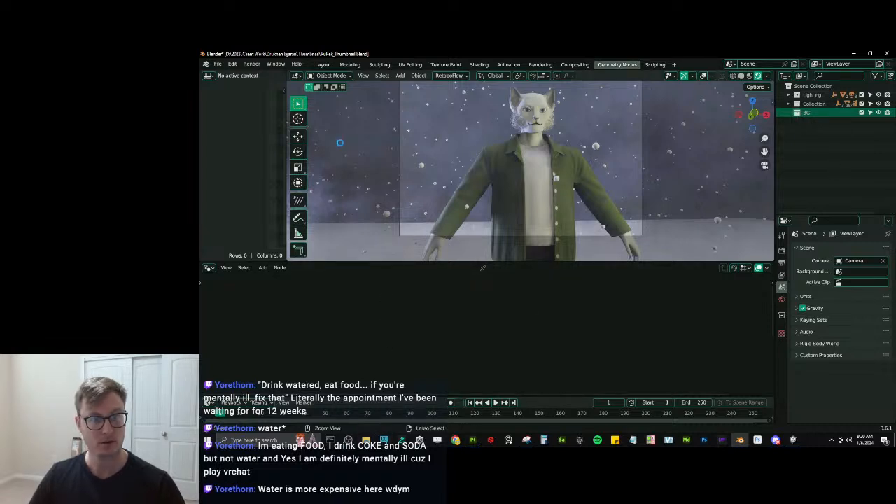
key("ctrl+s")
In the Animation workspace, start an Images as Planes import and select city_planning_building_22_reade_street.jpg from the Textures folder.
left_click(509, 64)
middle_click_drag(651, 133, 651, 202)
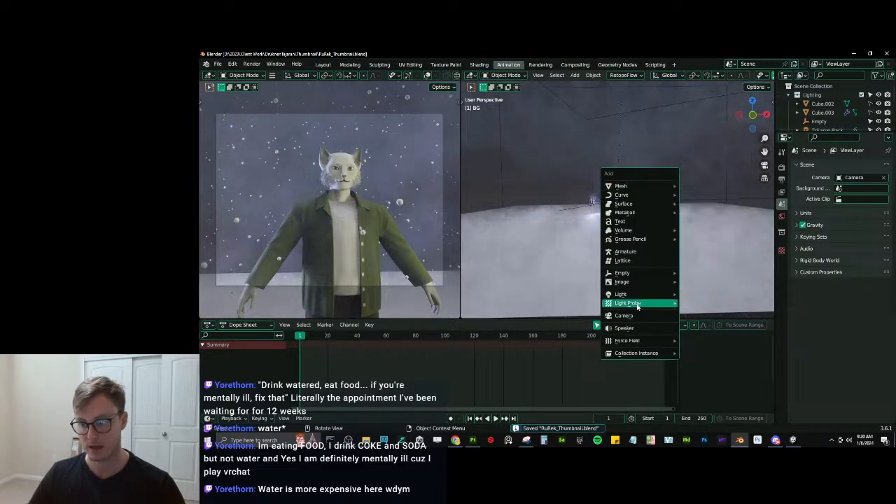
mouse_move(633, 282)
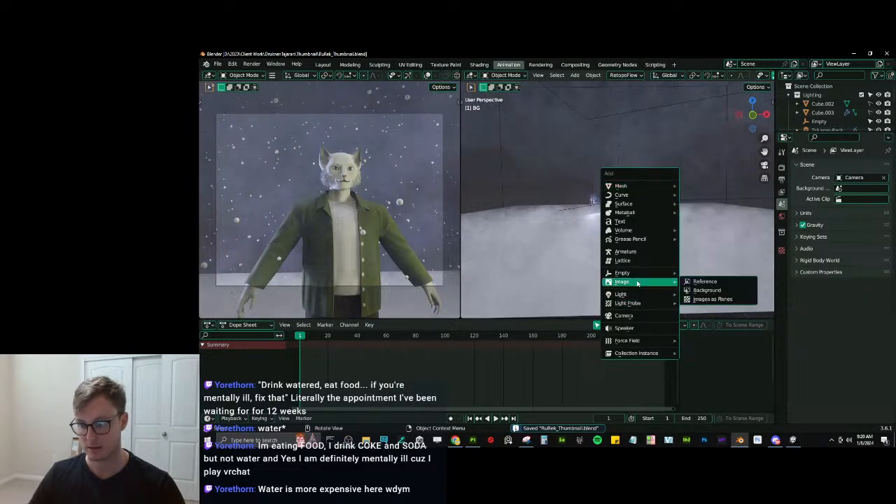
left_click(705, 299)
left_click(432, 152)
double_click(432, 152)
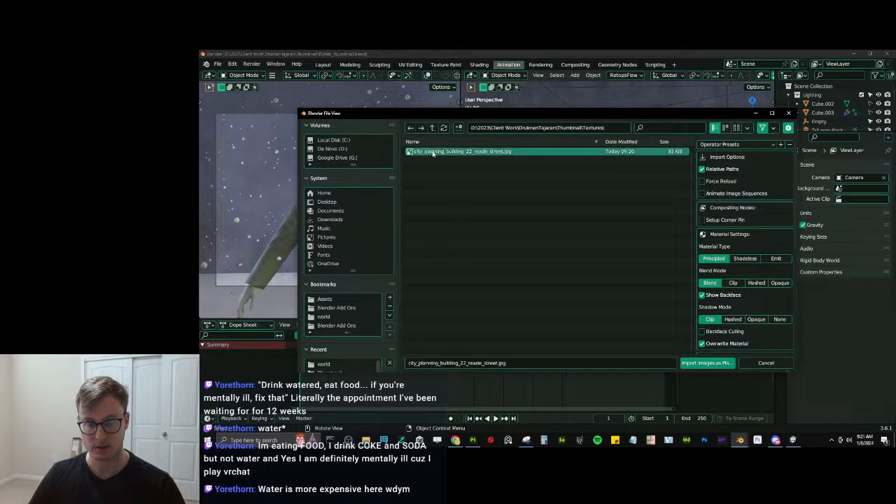
left_click(434, 151)
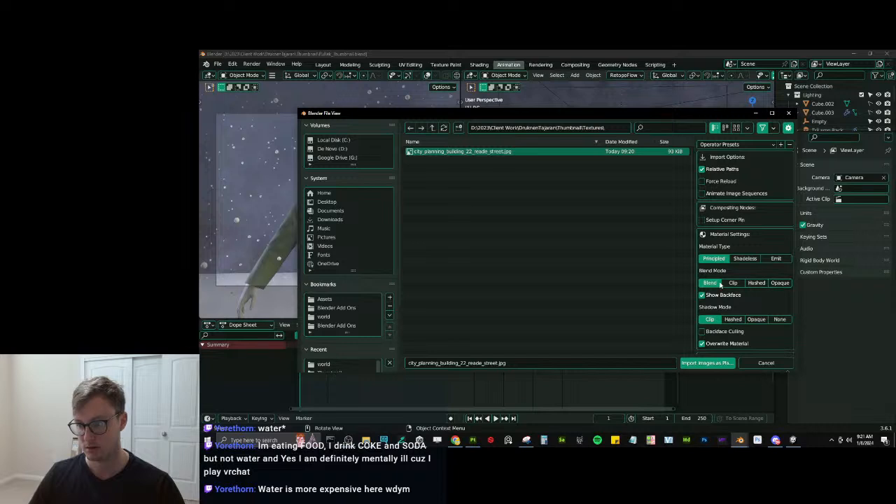
Import the building image as a plane with Blend Mode Opaque and Shadow Mode None.
scroll(732, 319, "down", 2)
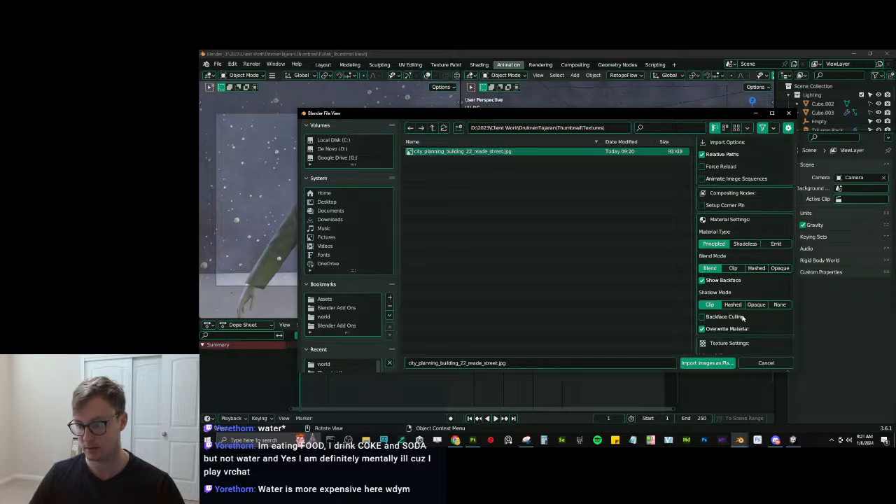
scroll(742, 243, "up", 2)
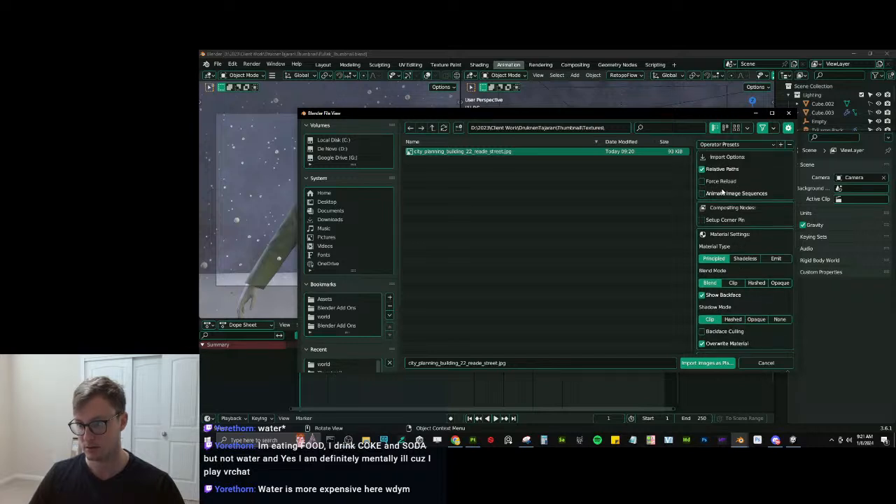
left_click(778, 283)
scroll(739, 308, "down", 3)
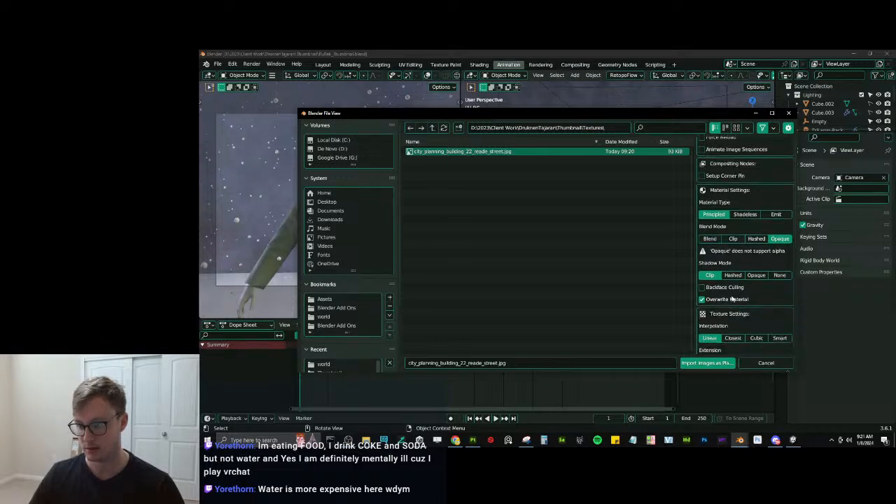
left_click(778, 275)
scroll(735, 319, "down", 10)
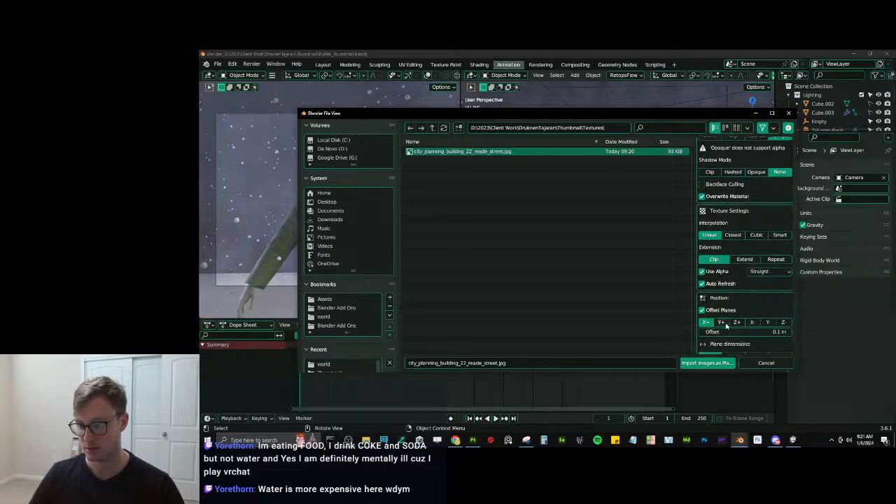
left_click(700, 364)
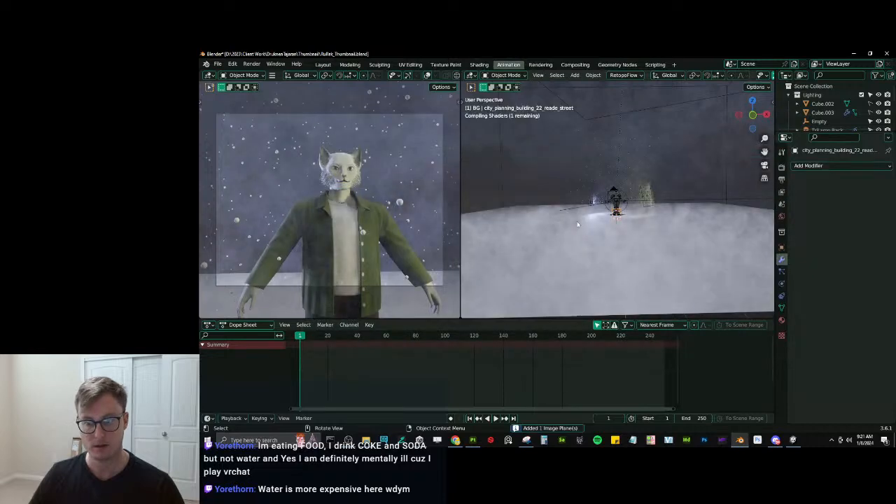
Scale up the building image plane and move it along the Y axis behind the avatar.
key("s")
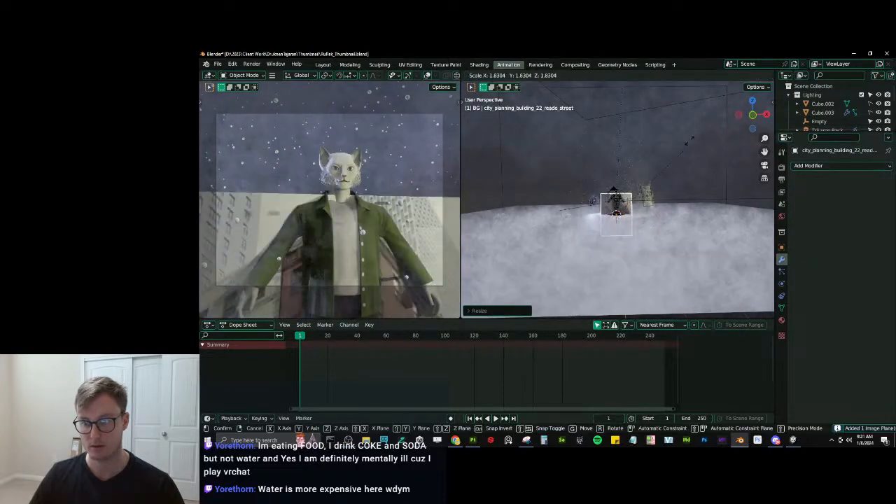
left_click(698, 122)
middle_click_drag(625, 184, 652, 205)
key("g")
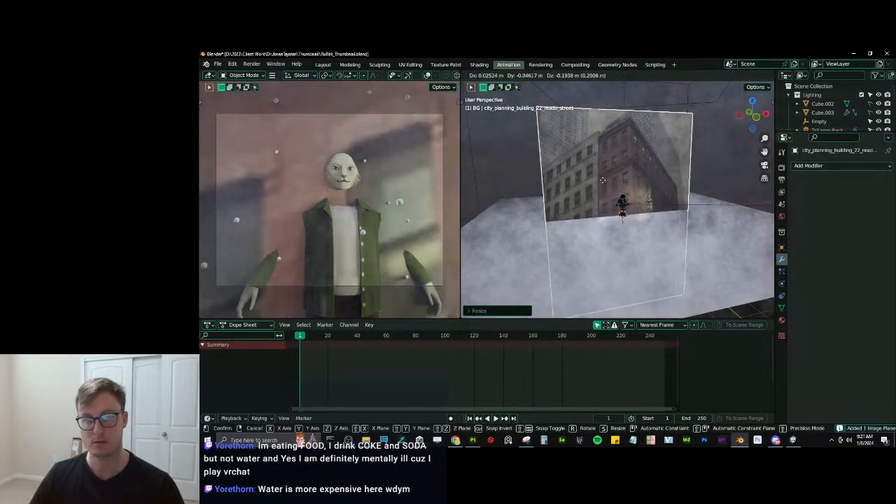
key("y")
left_click(607, 167)
Enlarge the building image plane further and reposition it as a backdrop behind the avatar.
key("s")
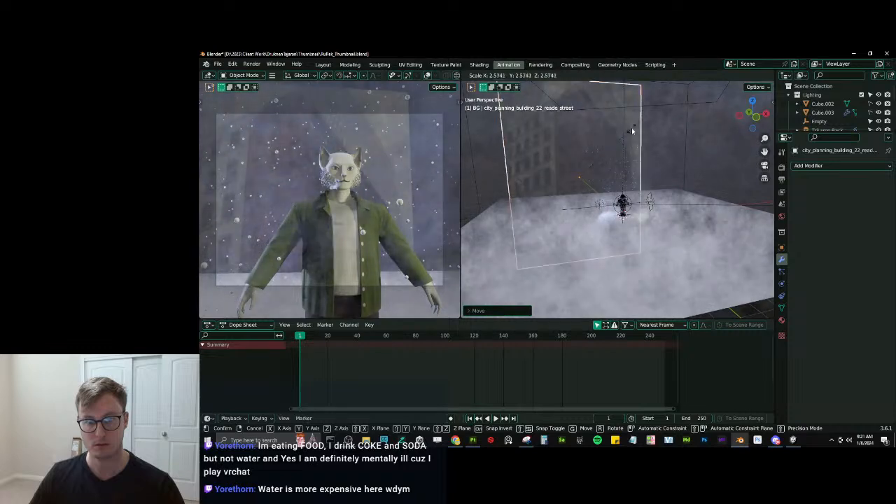
left_click(631, 130)
key("g")
left_click(628, 143)
key("g")
left_click(630, 146)
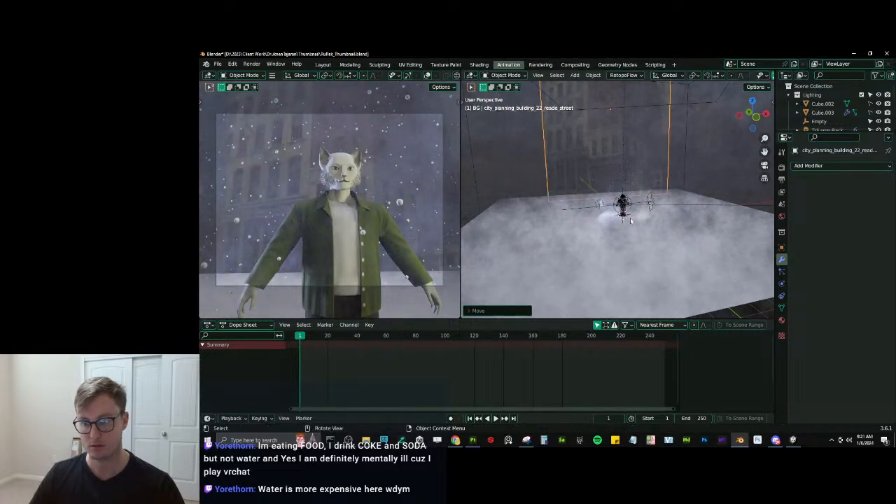
Lower the ground plane along the Z axis.
left_click(688, 249)
key("g")
key("z")
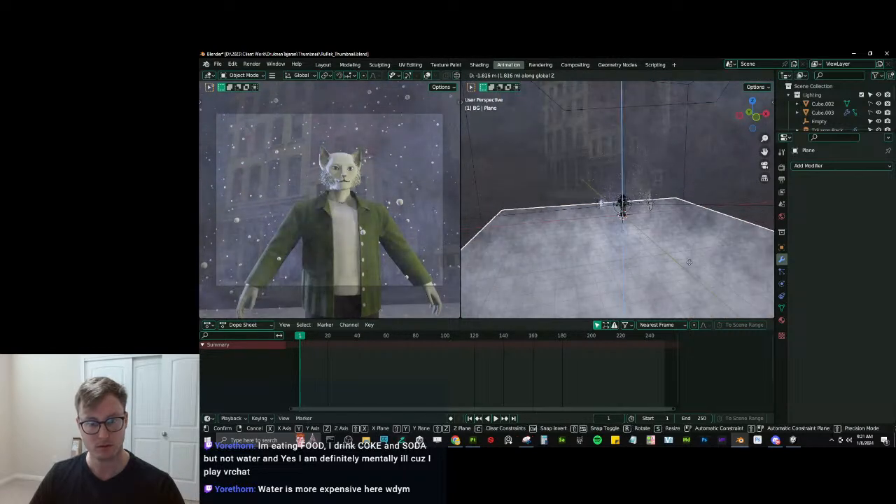
left_click(660, 308)
Shift the building image plane sideways to frame the buildings behind the avatar in the camera view.
left_click(646, 141)
key("g")
left_click(623, 158)
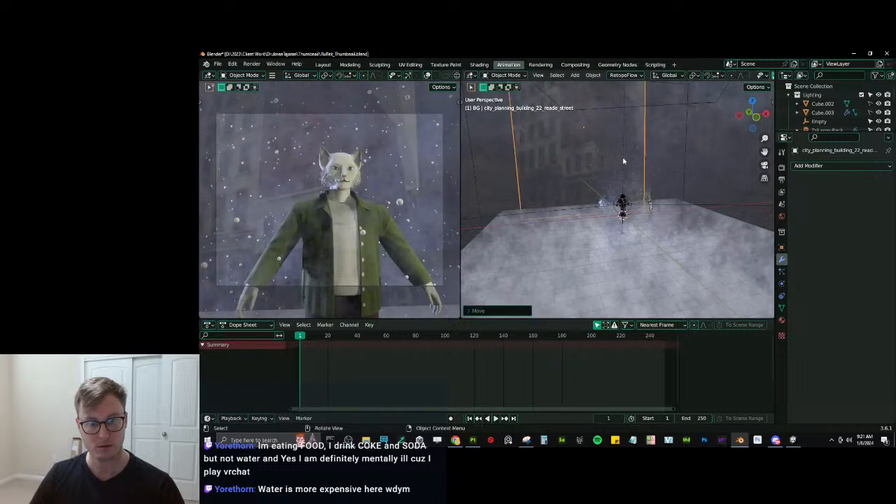
key("g")
left_click(689, 149)
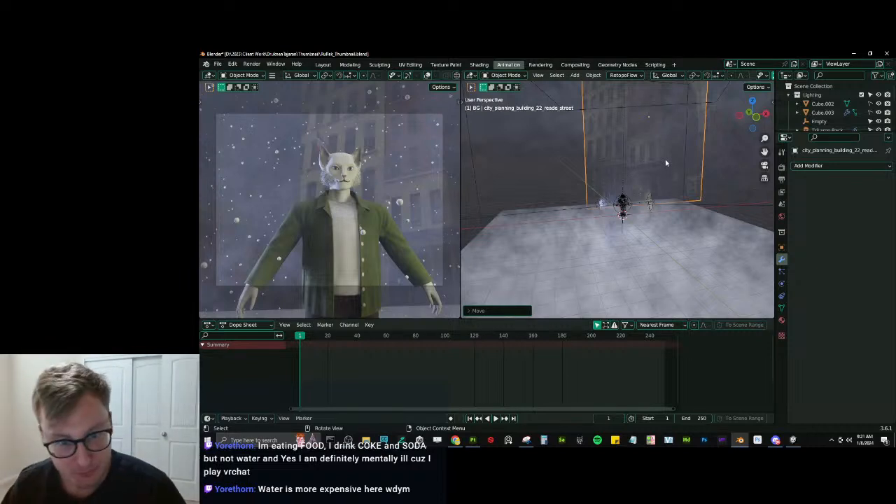
Widen the building image plane along the X axis and re-centre it behind the avatar.
middle_click_drag(655, 189, 609, 172)
key("s")
key("x")
left_click(619, 171)
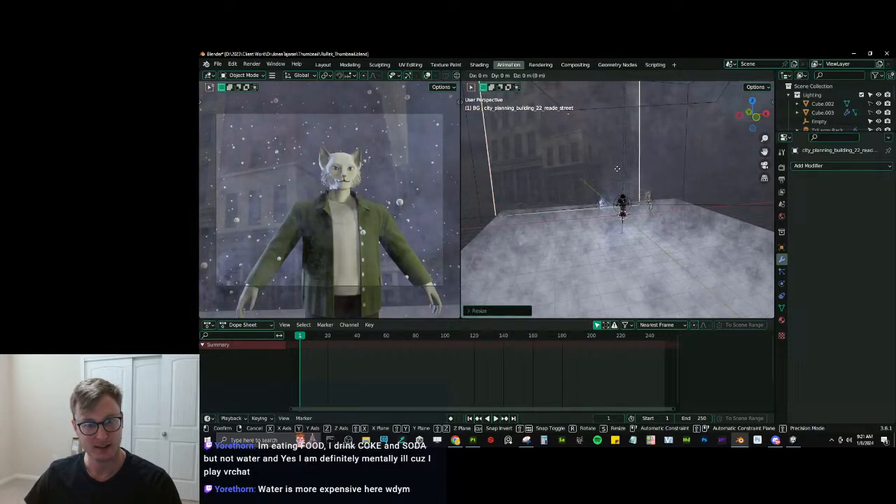
key("g")
left_click(688, 170)
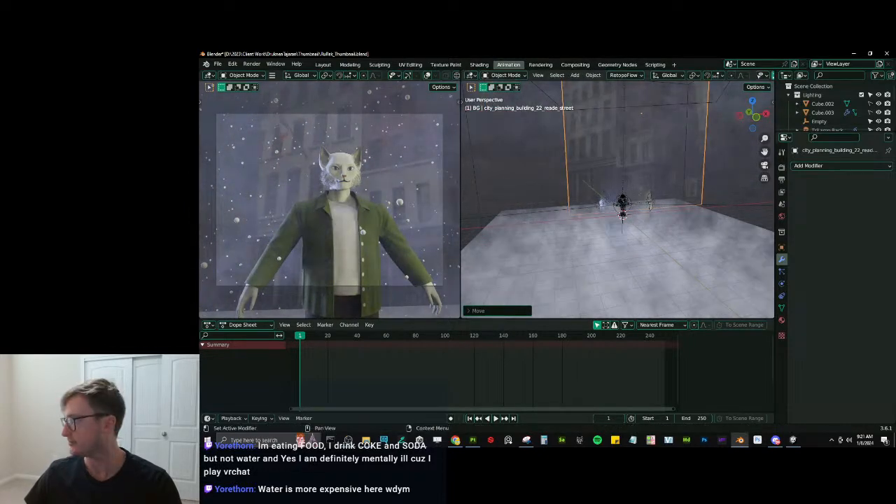
Delete the ground plane and save the file.
left_click(734, 245)
key("Delete")
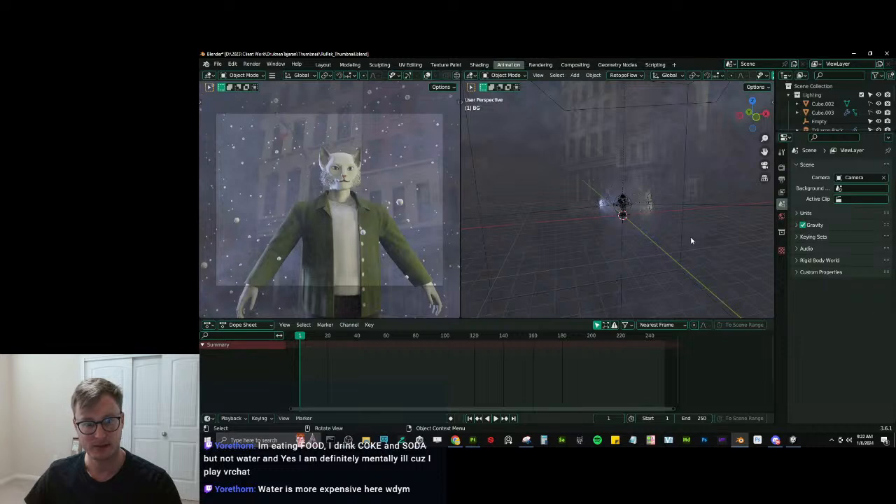
key("ctrl+s")
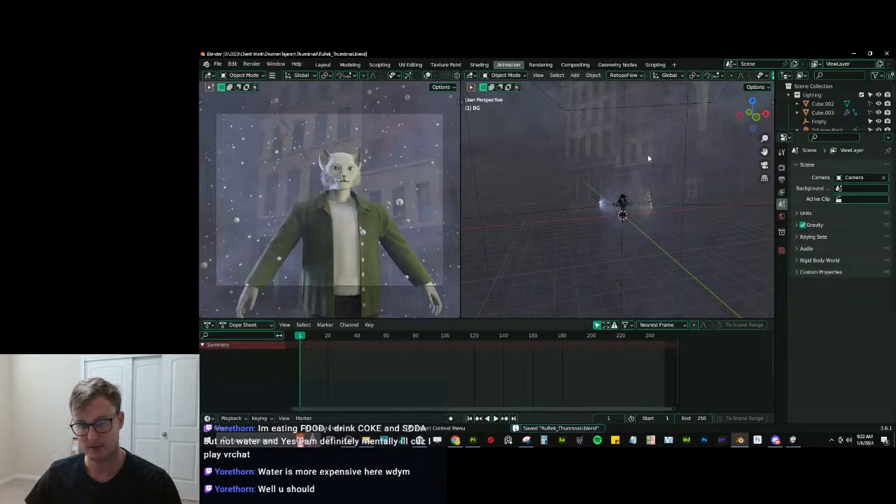
Move the city building image plane along the Y axis, raise it behind the avatar, and save the file.
left_click(662, 151)
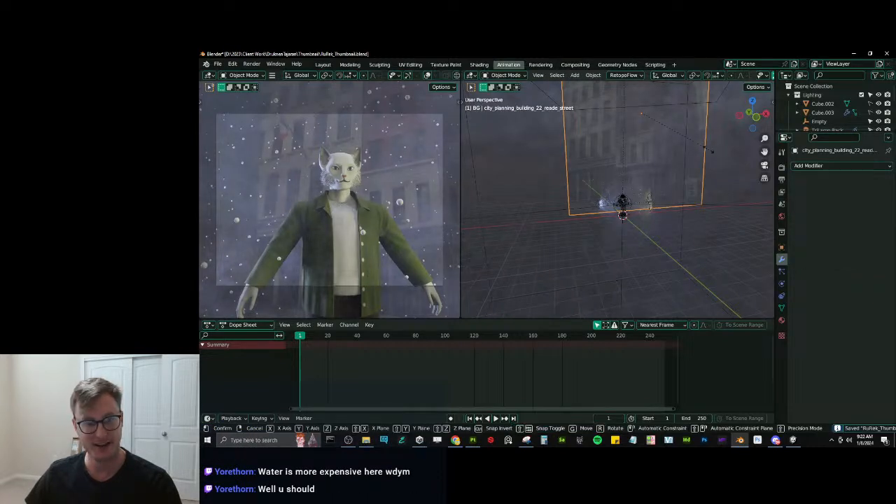
key("g")
key("y")
left_click(690, 159)
key("g")
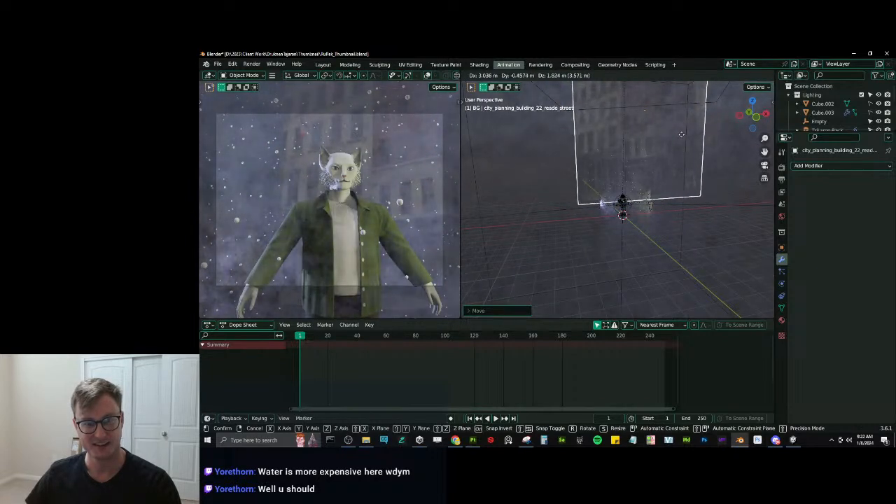
left_click(638, 201)
key("ctrl+s")
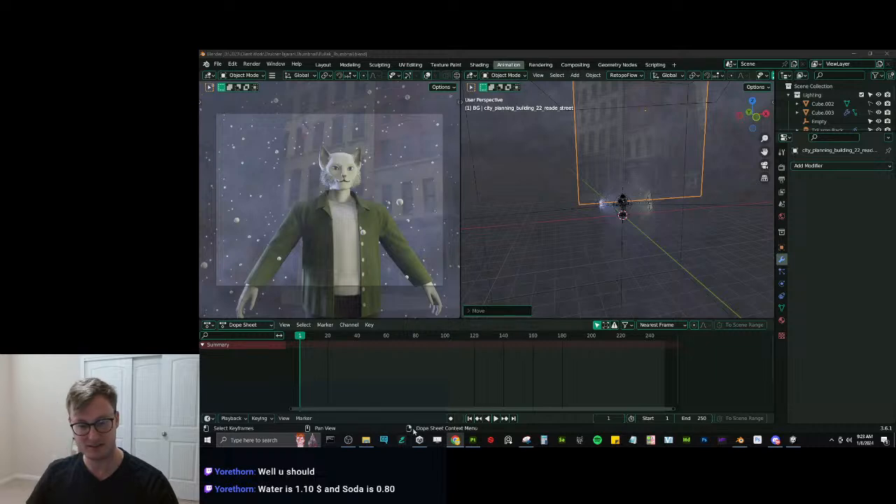
Copy the exterior-view old apartment buildings WEBP image into the thumbnail's Textures folder and switch back to Blender.
left_click(365, 439)
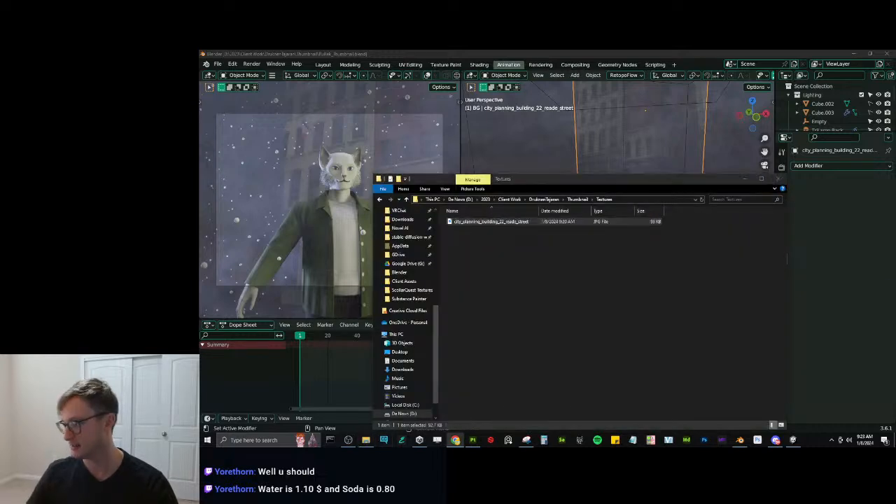
left_click_drag(895, 354, 606, 353)
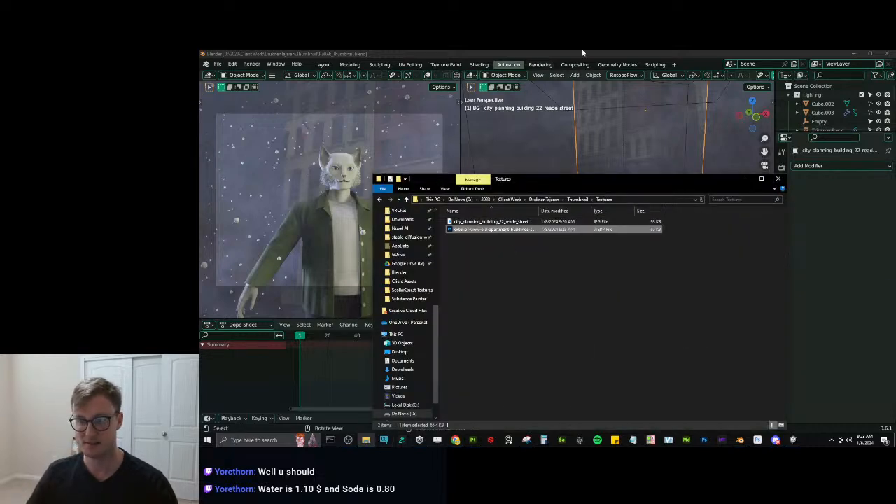
left_click(580, 52)
Import the exterior-view old apartment buildings image as a plane into the BG collection.
scroll(838, 112, "down", 5)
left_click(824, 112)
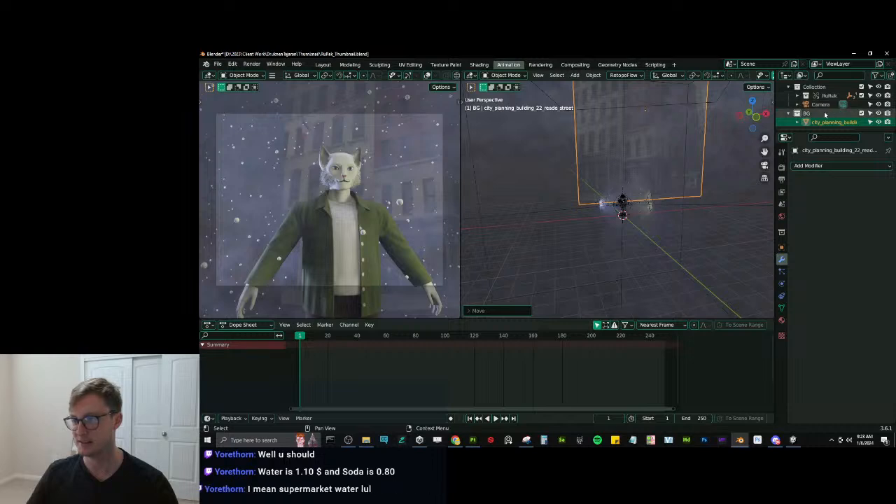
left_click(545, 243)
key("shift+a")
mouse_move(587, 216)
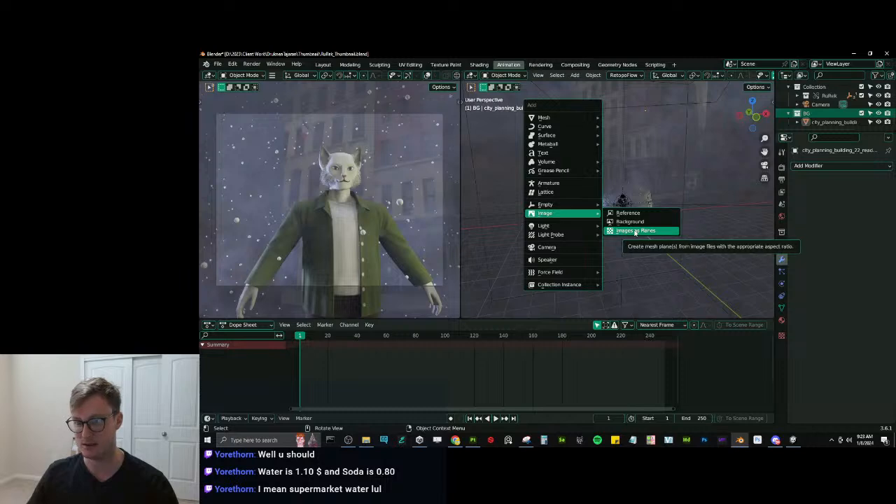
left_click(635, 231)
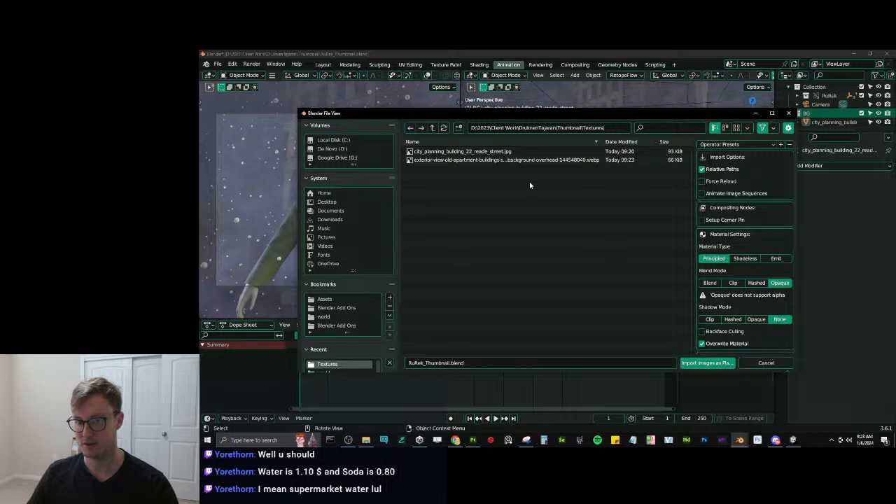
left_click(736, 128)
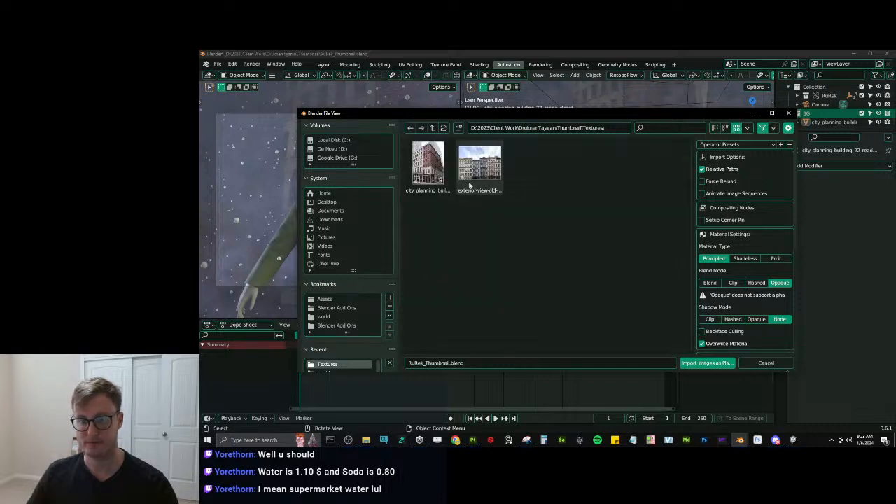
left_click(477, 172)
left_click(705, 362)
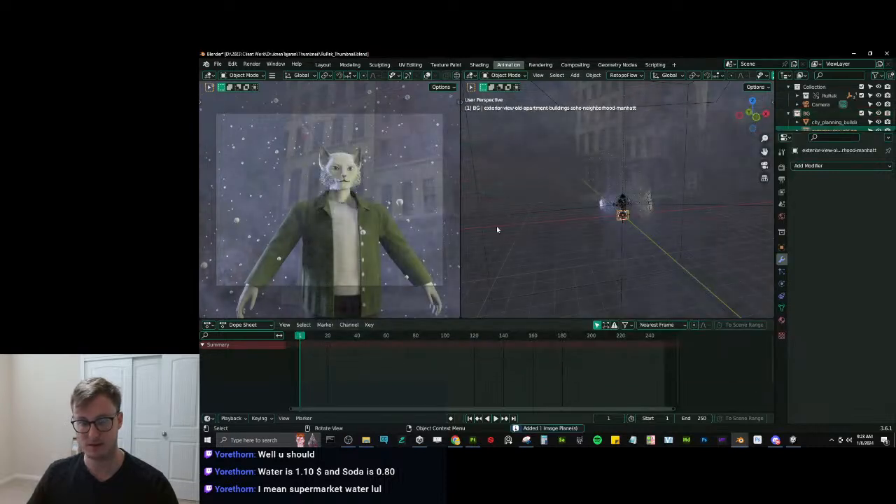
Enlarge the apartment building image plane well beyond the camera frame and move it up behind the avatar.
key("s")
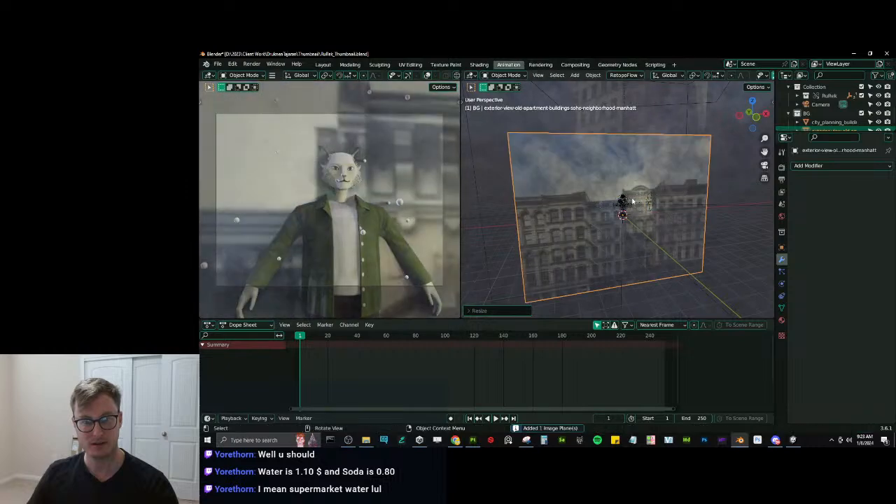
left_click(673, 164)
key("s")
left_click(626, 177)
key("g")
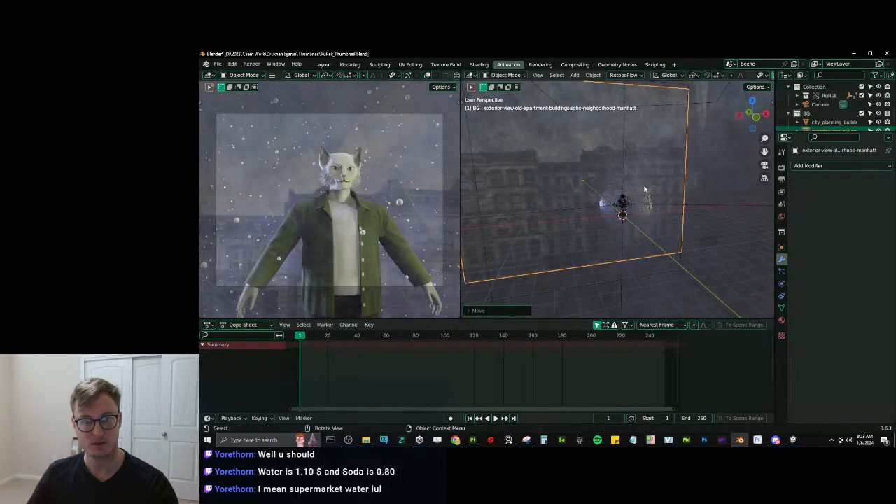
left_click(593, 150)
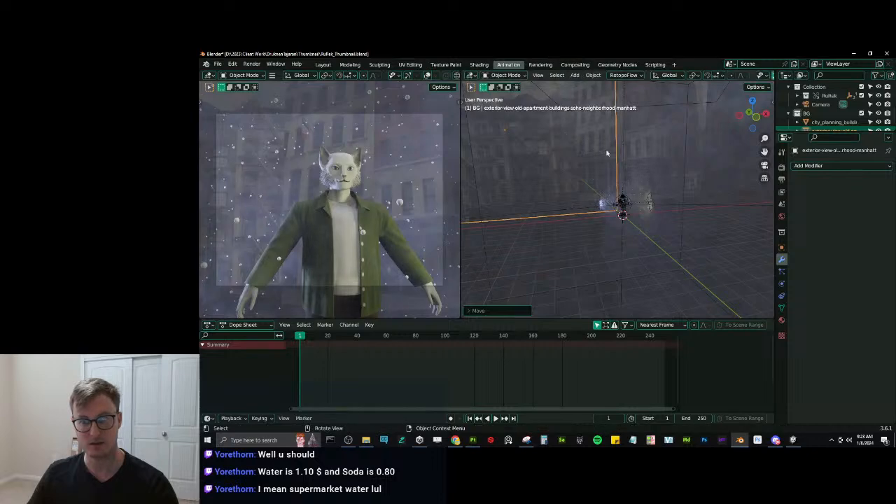
Shift the apartment building plane so its buildings fill the avatar's left-hand background in the camera view.
key("g")
key("y")
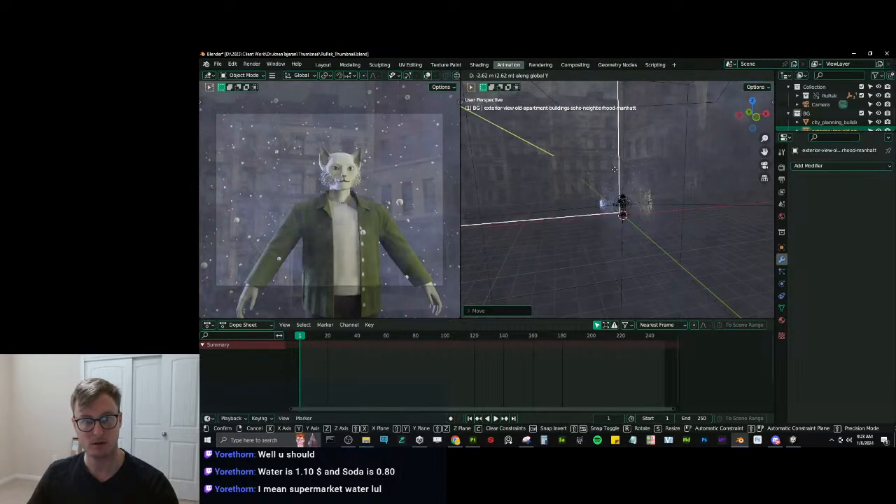
key("x")
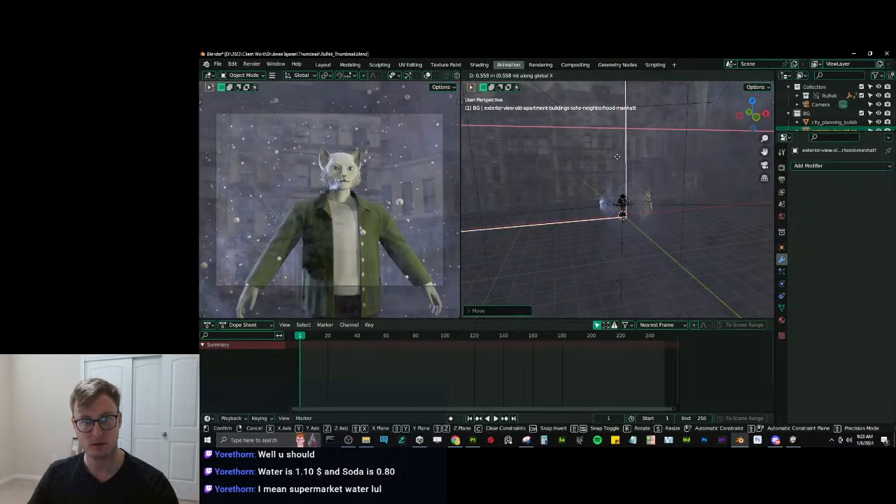
key("y")
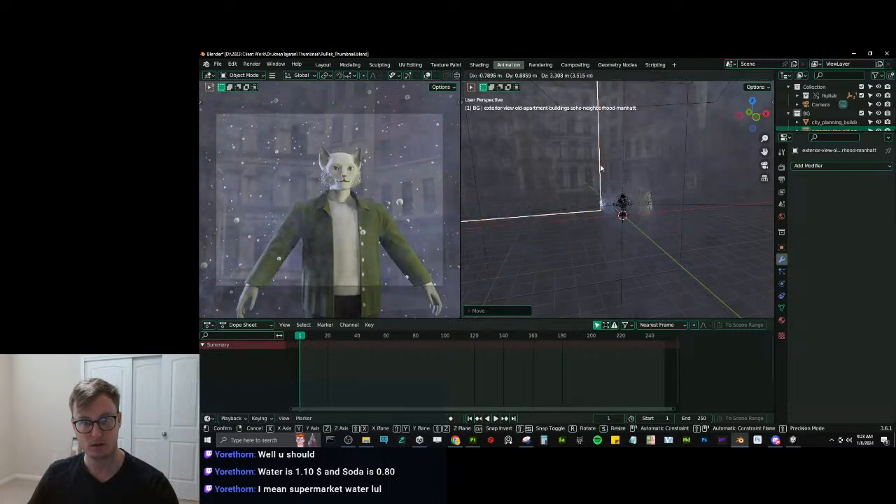
left_click(633, 140)
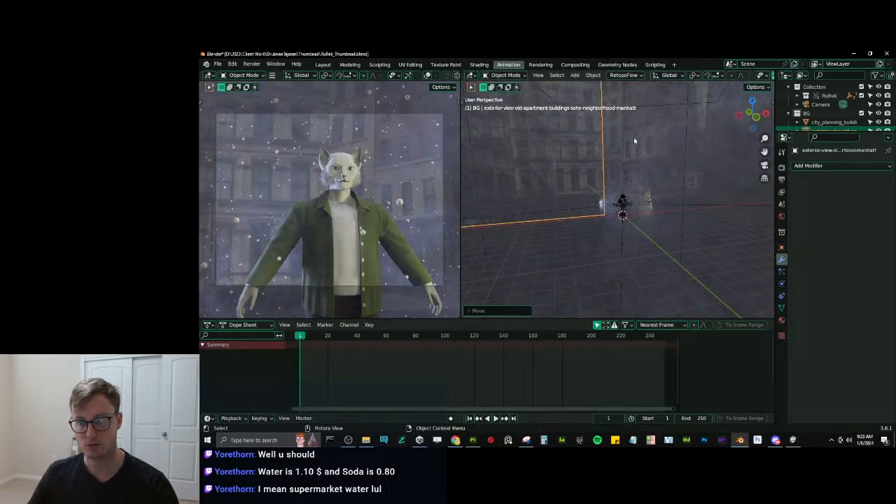
Push the city building image plane farther back along the Y axis behind the avatar.
left_click(651, 152)
key("g")
key("y")
left_click(644, 163)
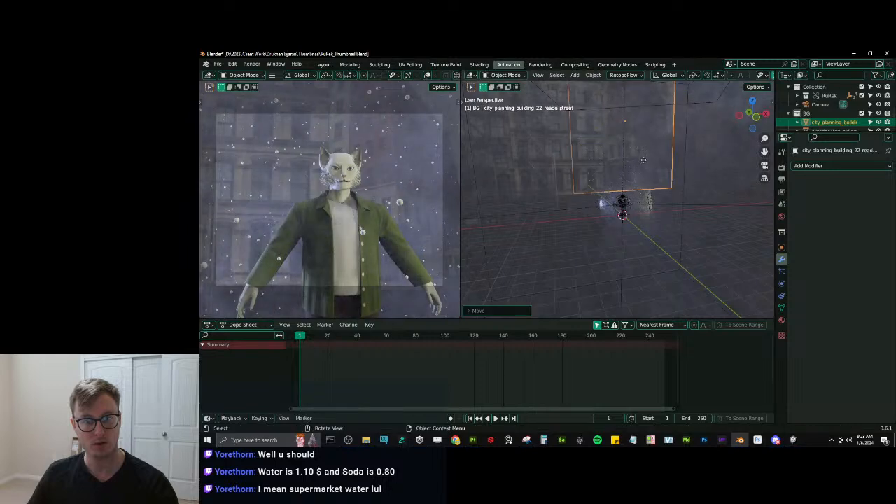
key("g")
key("x")
key("Escape")
key("g")
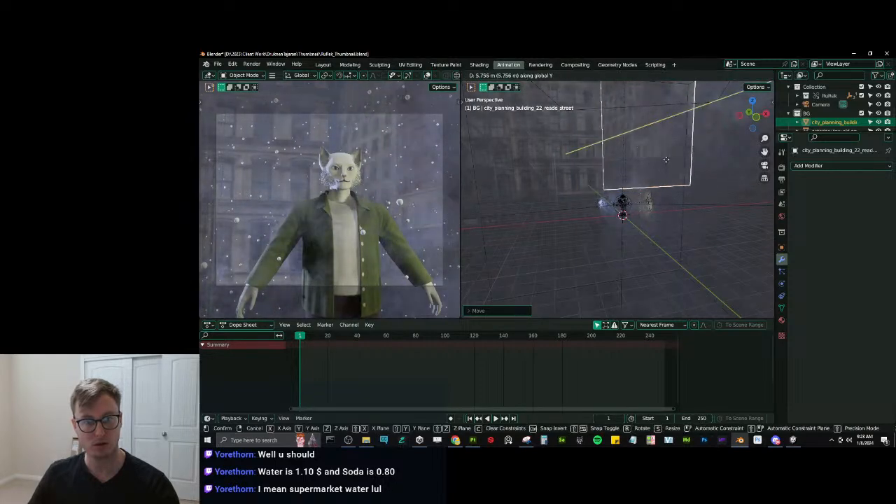
left_click(627, 168)
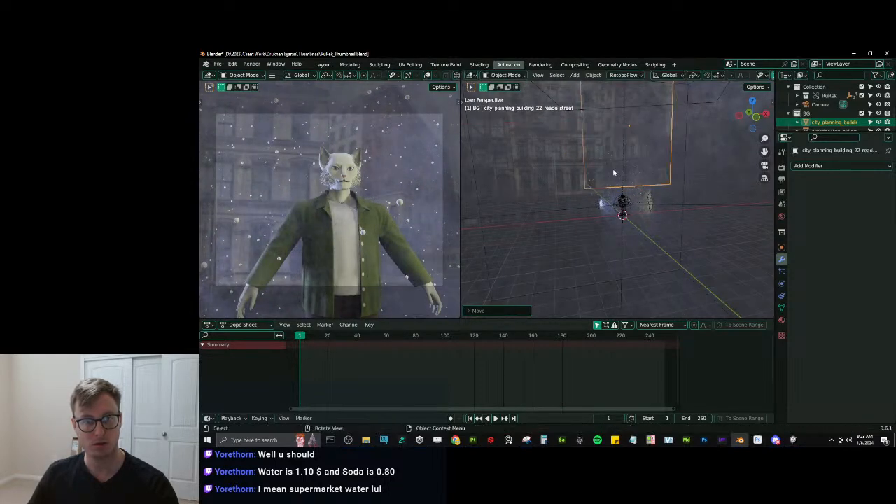
Rotate the apartment building plane about the Z axis and shift it along the Y axis.
left_click(547, 155)
key("r")
key("z")
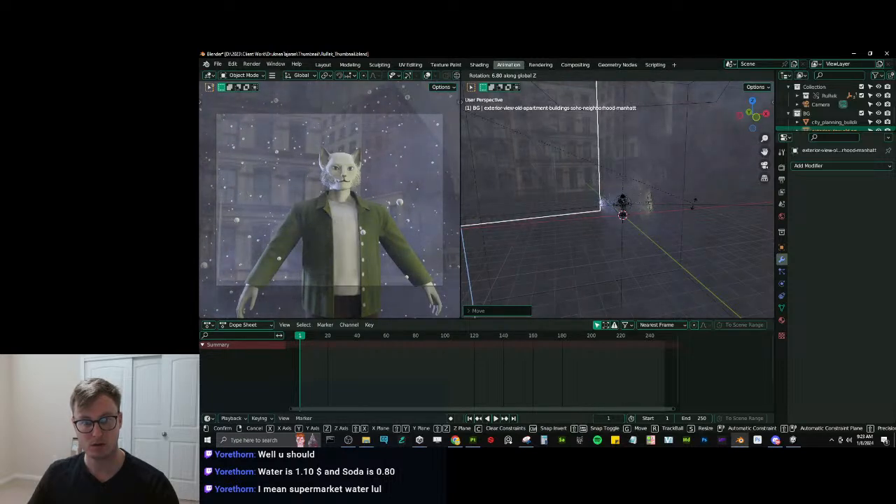
left_click(643, 259)
key("g")
key("y")
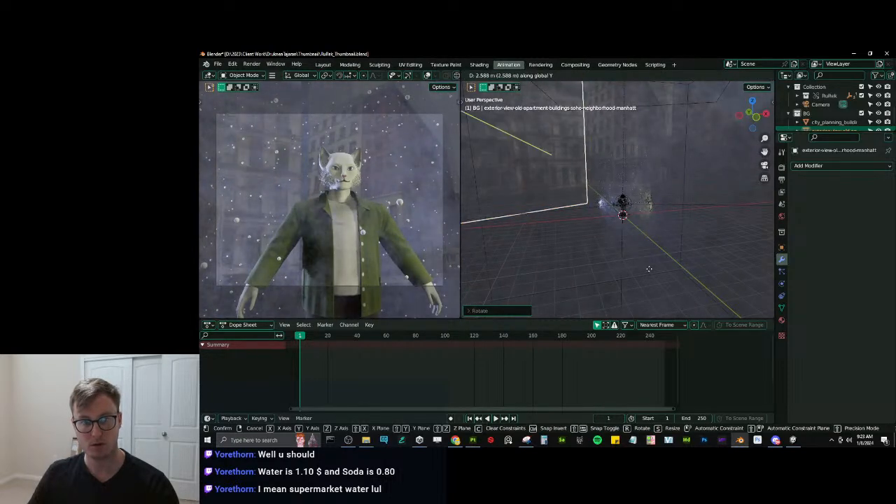
left_click(647, 265)
Refine the apartment building plane's Z rotation, slide it along the X axis, and save the file.
key("r")
key("z")
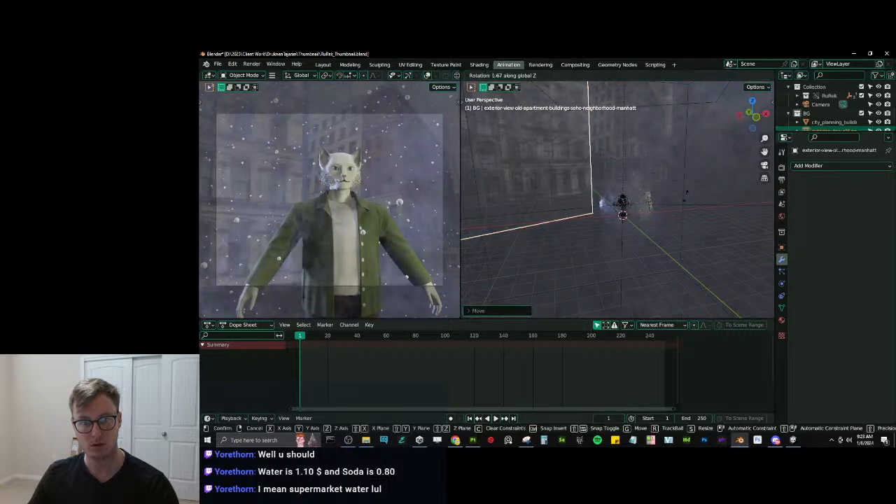
left_click(672, 188)
key("g")
key("x")
left_click(663, 200)
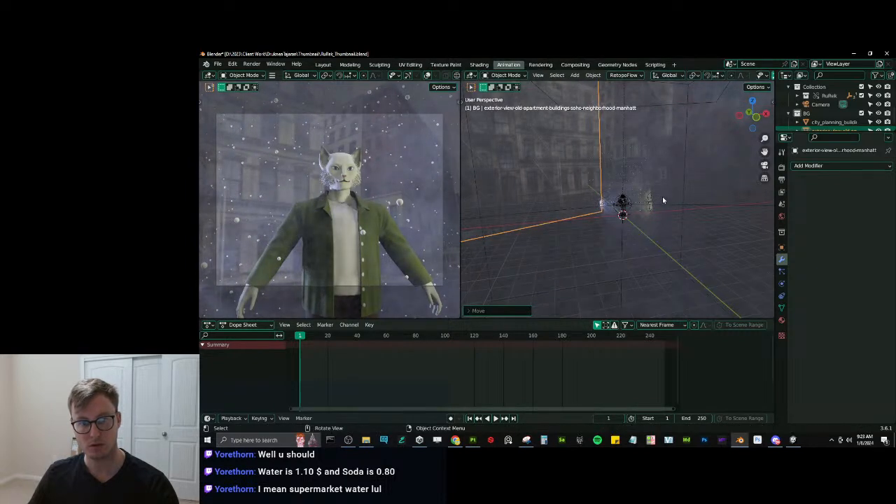
key("ctrl+s")
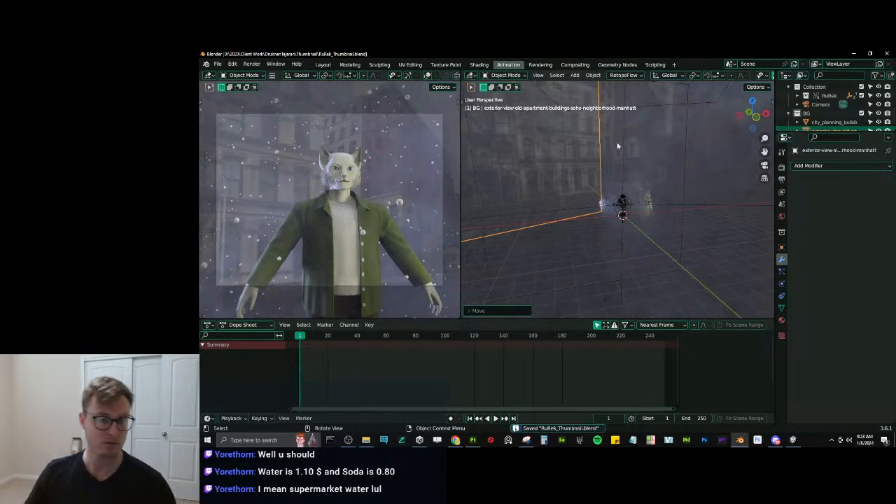
Try a world background strength of 0.210 and undo it.
left_click(781, 215)
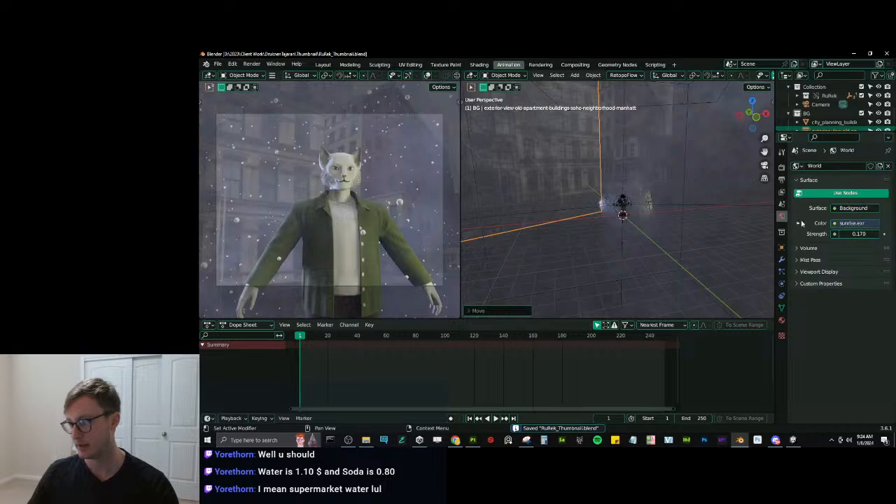
left_click_drag(872, 234, 853, 234)
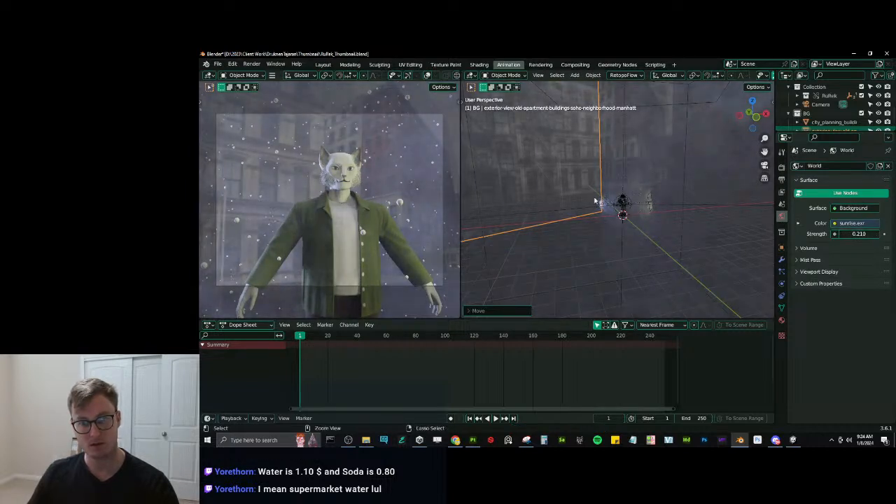
key("ctrl+z")
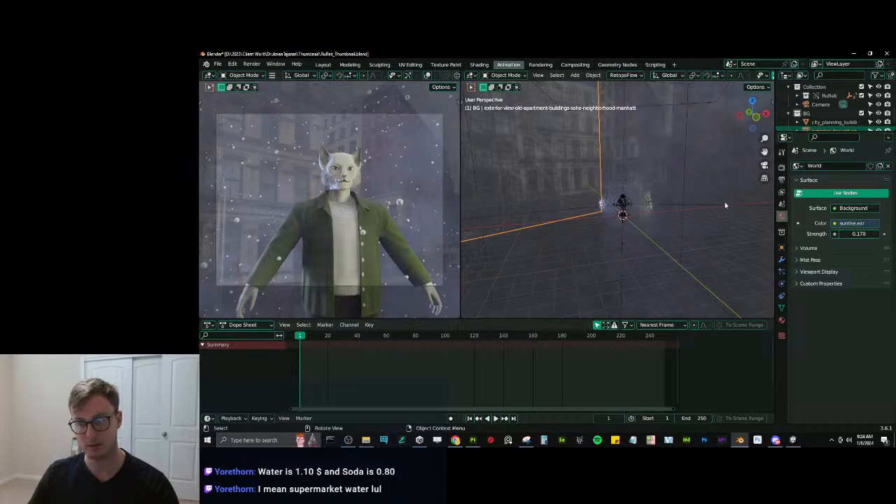
Select the TriLamp-Key area light above the avatar and move it along its depth.
scroll(658, 221, "up", 5)
scroll(661, 201, "down", 8)
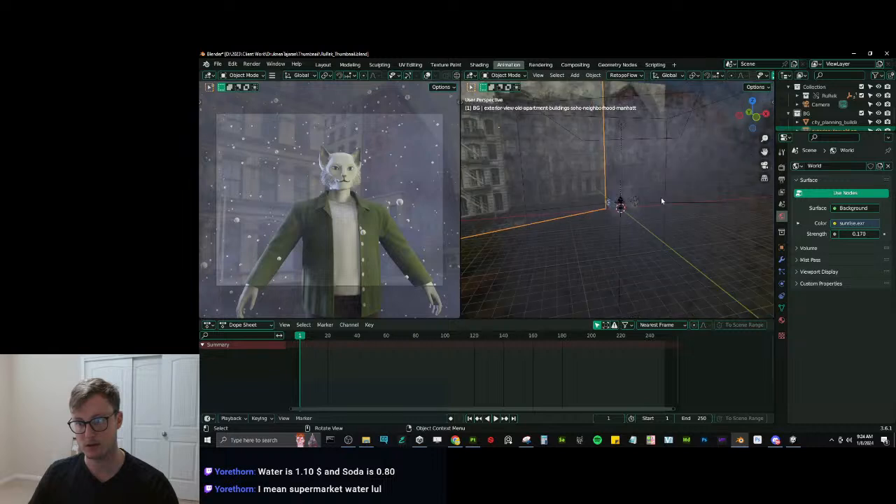
left_click(625, 123)
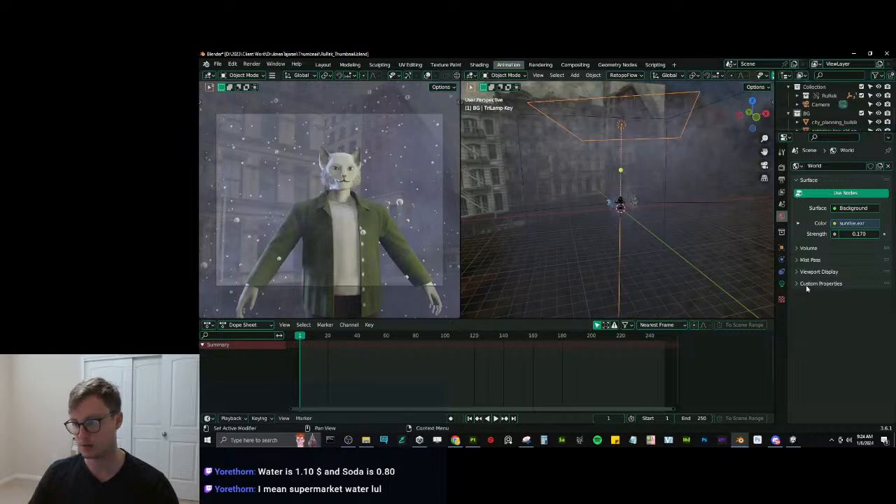
left_click(781, 283)
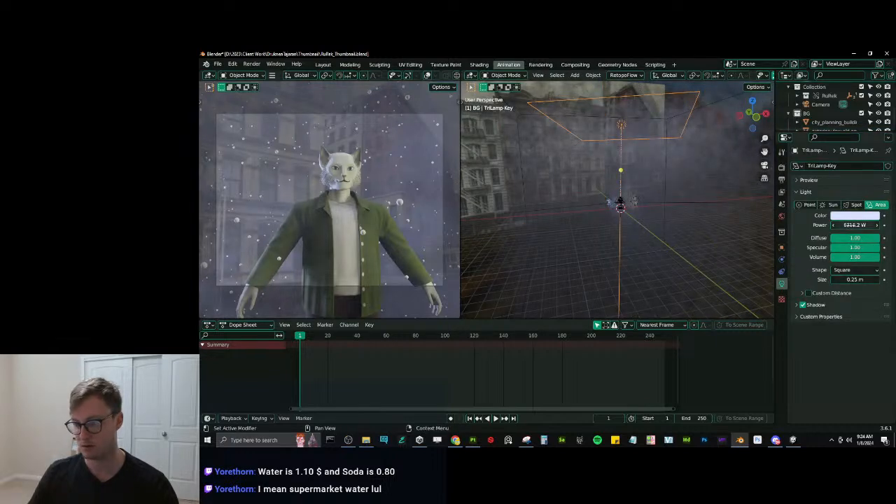
middle_click_drag(612, 190, 566, 158)
key("g")
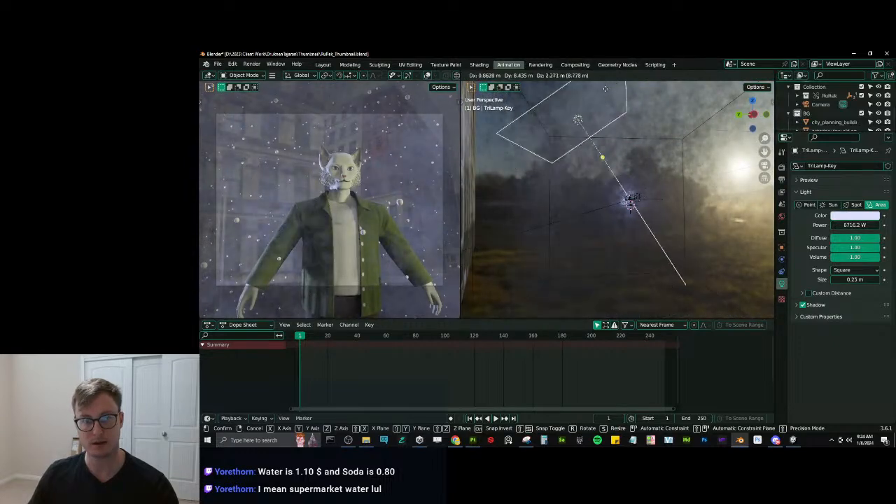
left_click(628, 110)
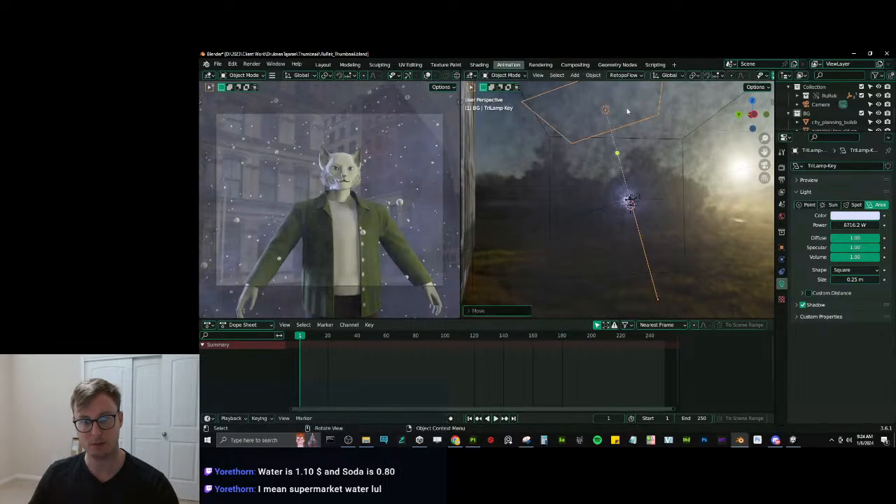
Reposition the TriLamp-Key area light to sit almost directly above the avatar and save the file.
key("g")
left_click(652, 141)
key("g")
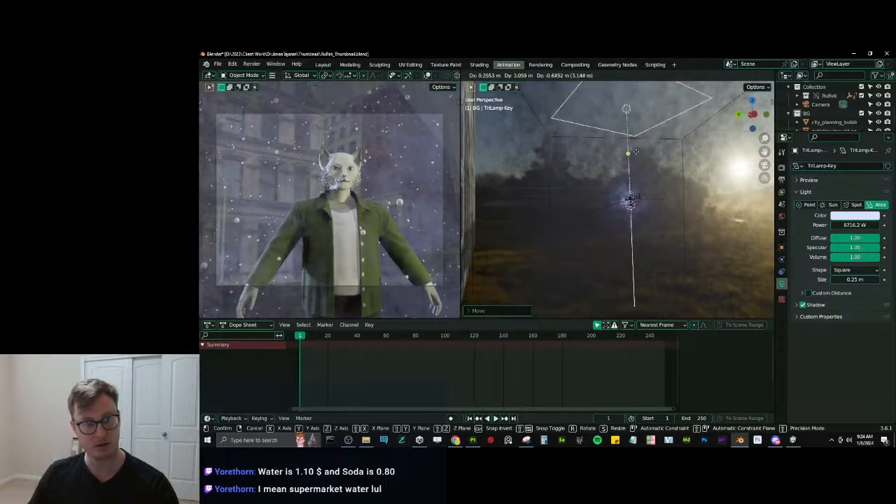
left_click(633, 145)
middle_click_drag(633, 145, 475, 226)
key("ctrl+s")
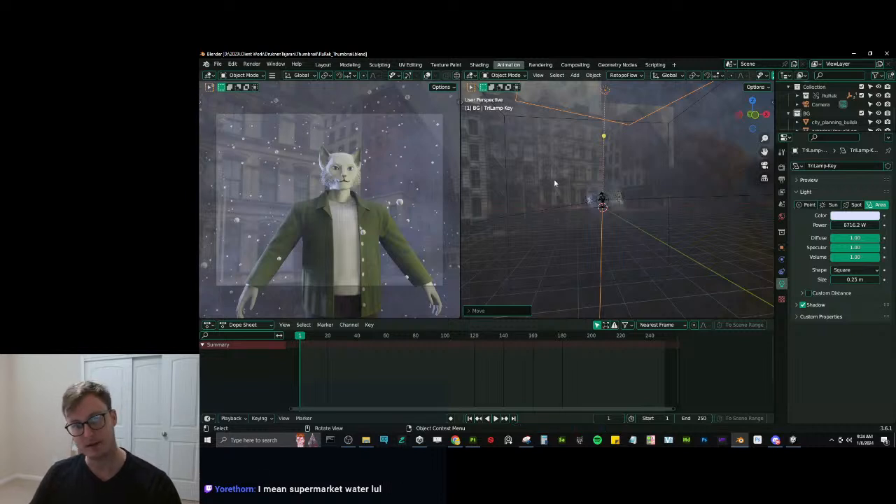
Delete the apartment building and the other backdrop image planes from the BG collection.
left_click(630, 159)
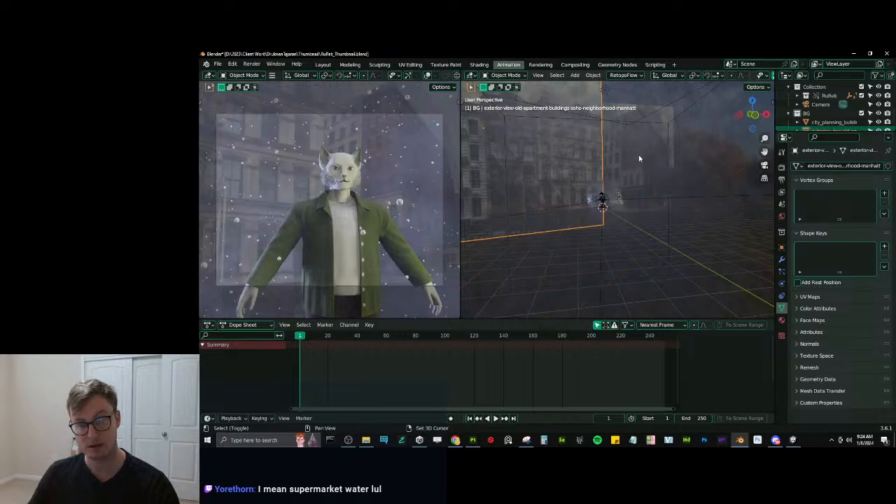
key("Delete")
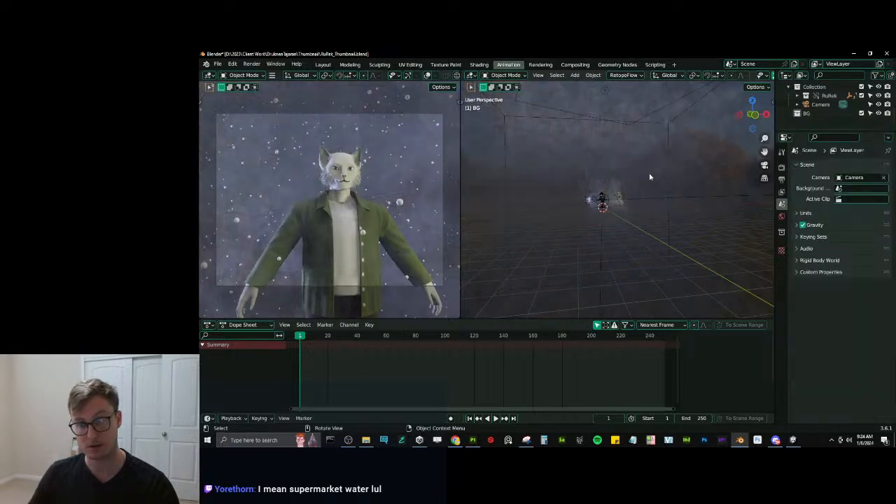
key("shift+a")
mouse_move(645, 79)
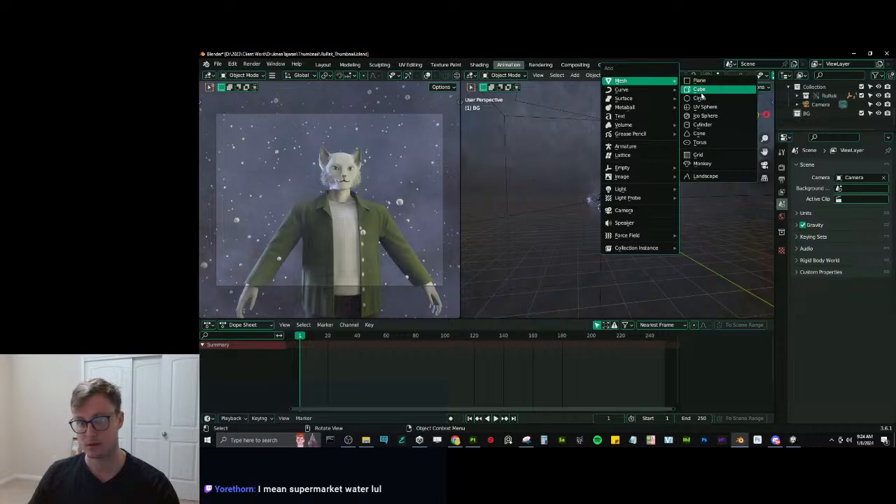
Enable a transparent film background in the Eevee render settings and save the file.
left_click(781, 167)
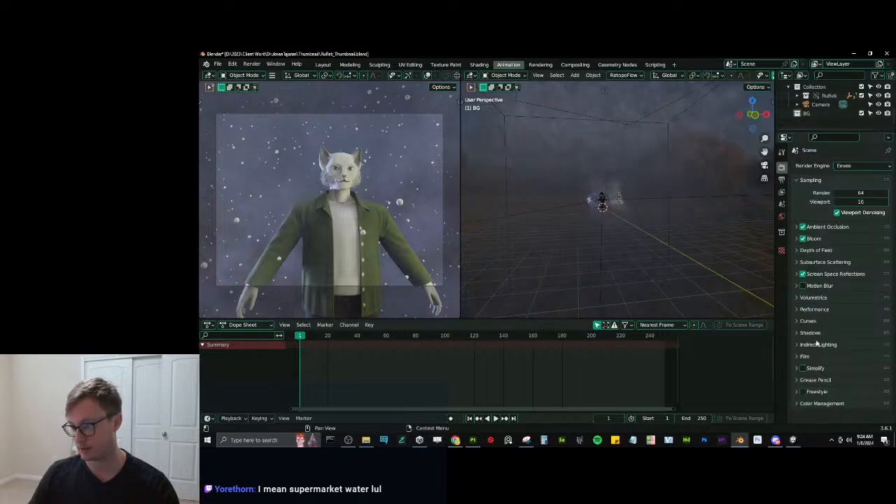
left_click(799, 357)
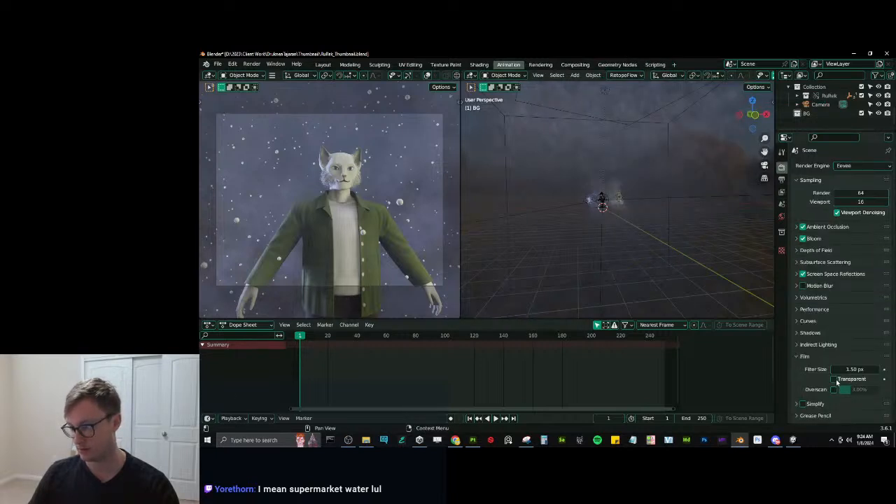
left_click(834, 379)
key("ctrl+s")
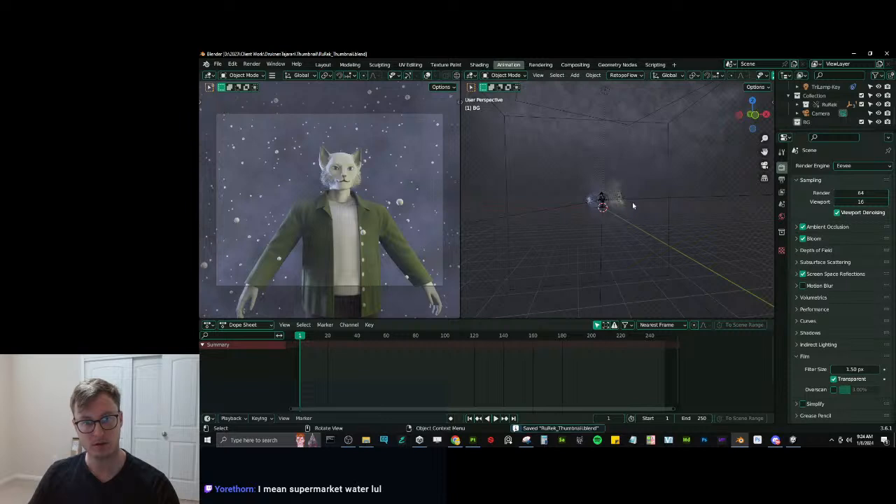
left_click_drag(461, 226, 478, 226)
scroll(358, 210, "up", 4)
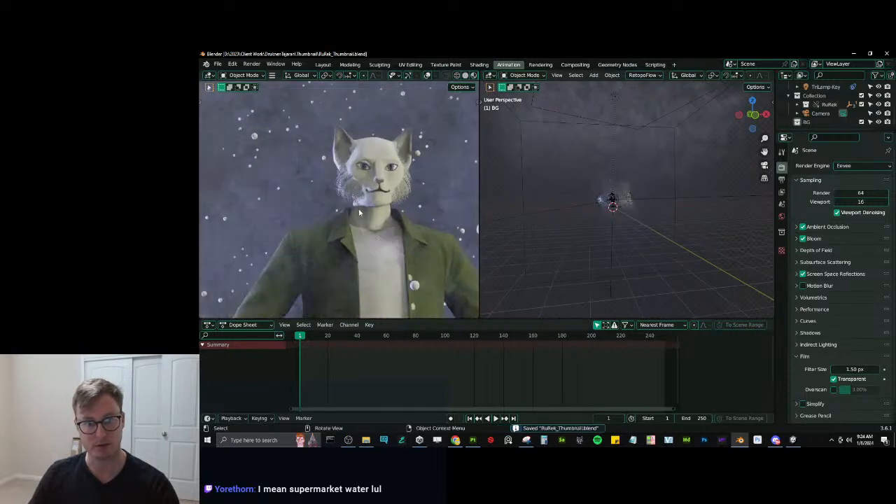
scroll(358, 210, "down", 5)
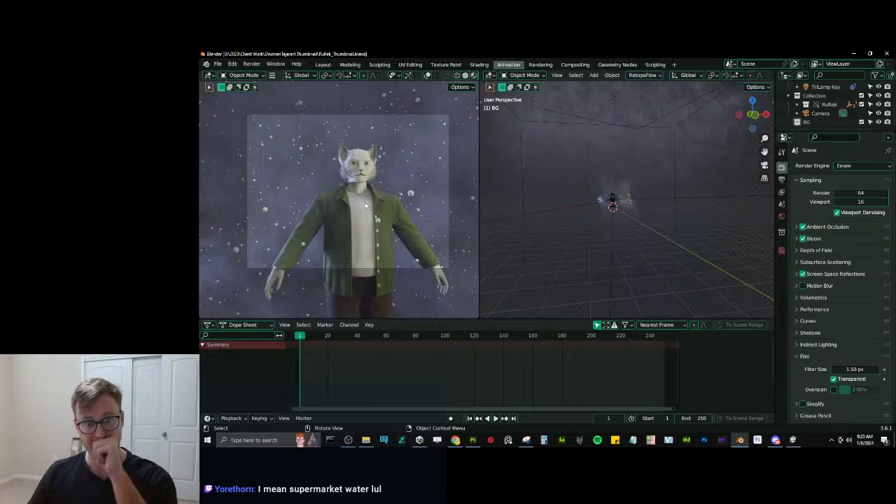
scroll(596, 217, "up", 8)
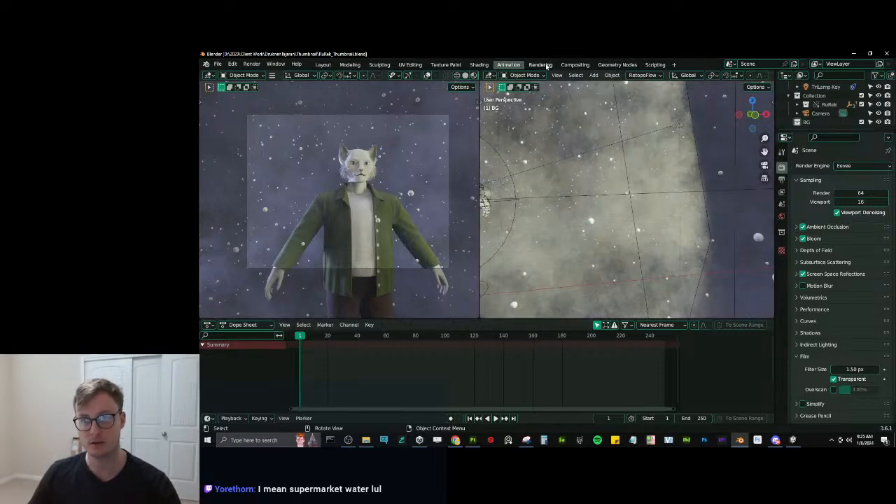
In the Shading workspace, rename the object Cube.003 as Snow and the object Cube.002 as Fog.
left_click(479, 64)
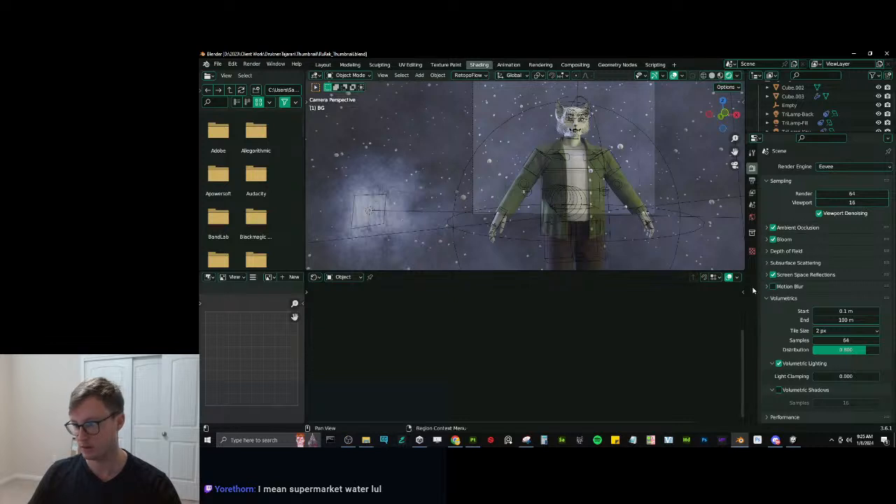
left_click(753, 218)
left_click(792, 96)
scroll(792, 100, "up", 1)
double_click(793, 101)
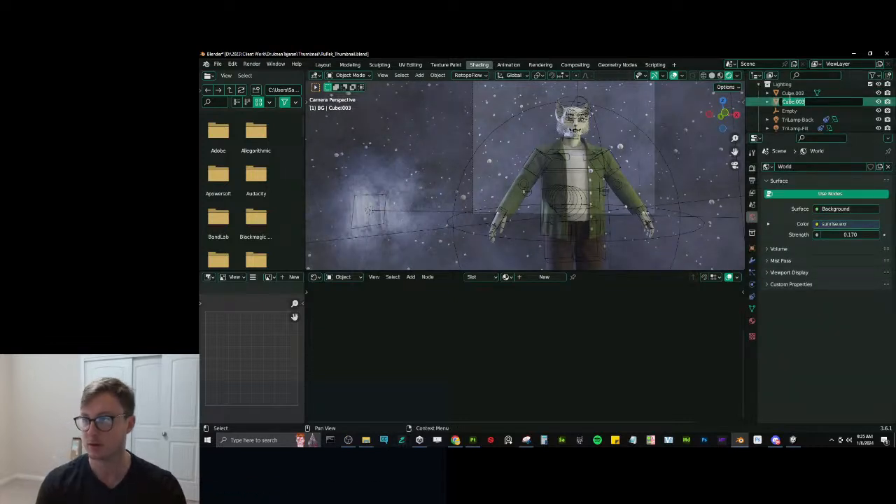
type("Snow")
key("Return")
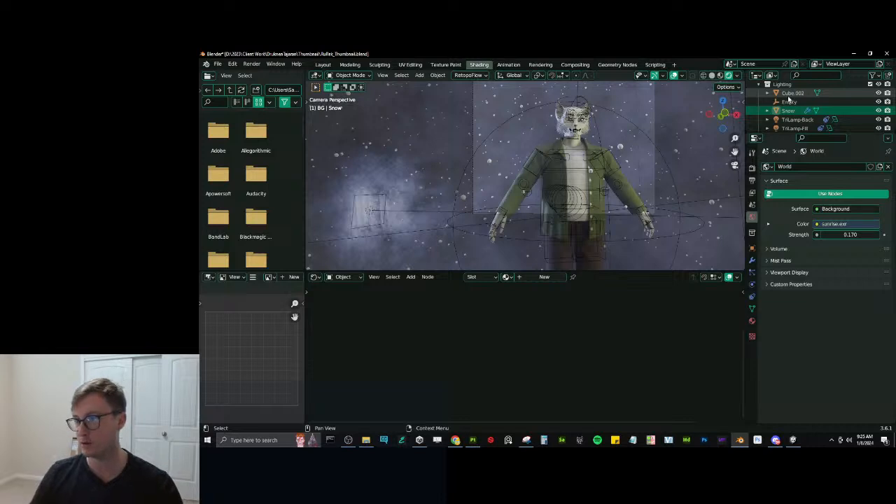
left_click(788, 93)
scroll(786, 94, "up", 1)
key("Return")
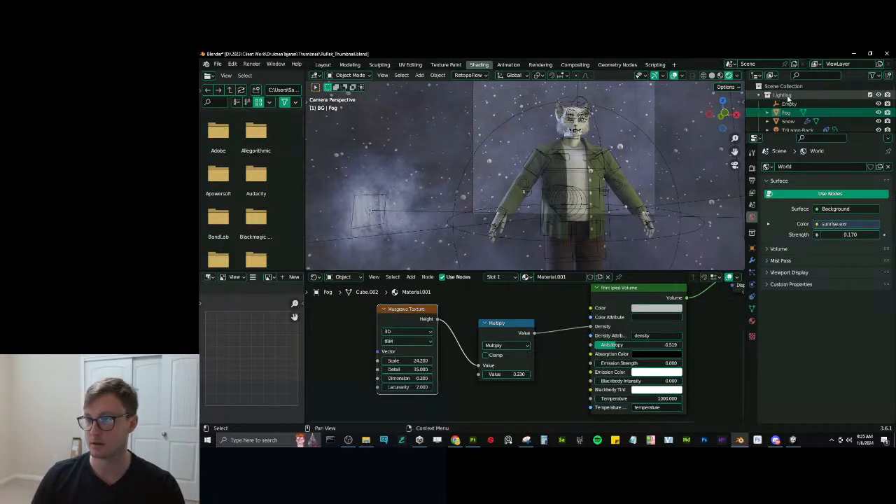
Create a new material on the Snow object and name it Snow.
left_click(783, 120)
left_click(752, 320)
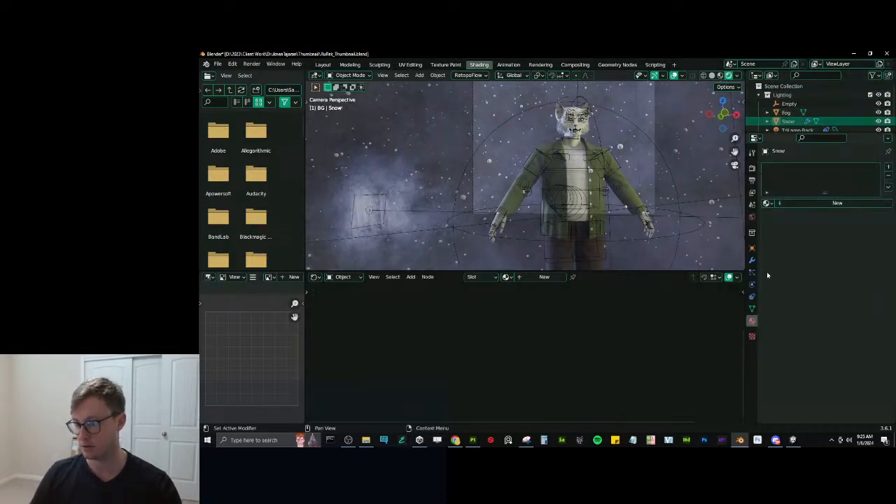
left_click(808, 202)
double_click(791, 168)
type("Snow")
key("Return")
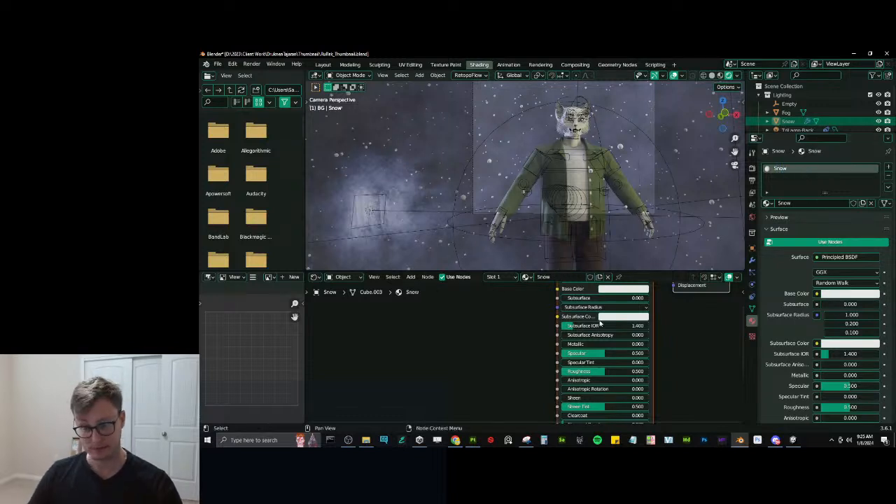
Add a Fresnel node to the Snow material beside the Principled BSDF.
middle_click_drag(606, 323, 608, 344)
scroll(826, 294, "down", 5)
middle_click_drag(490, 305, 508, 340)
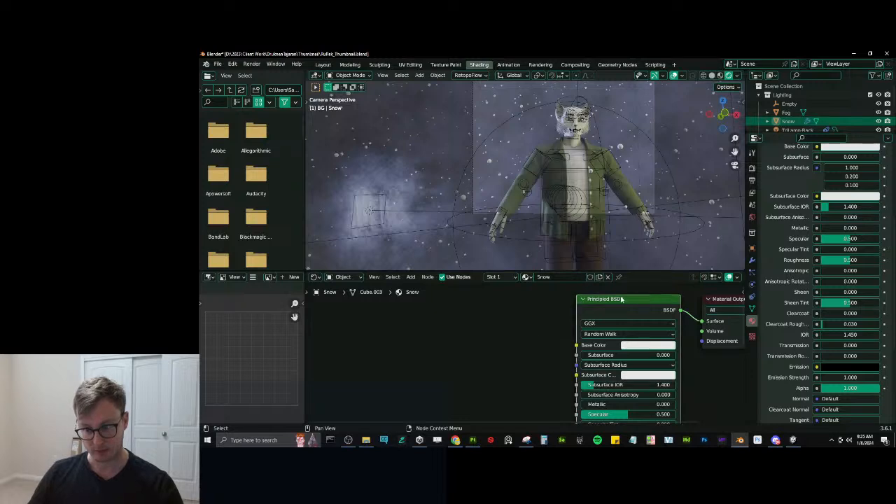
scroll(587, 312, "down", 4)
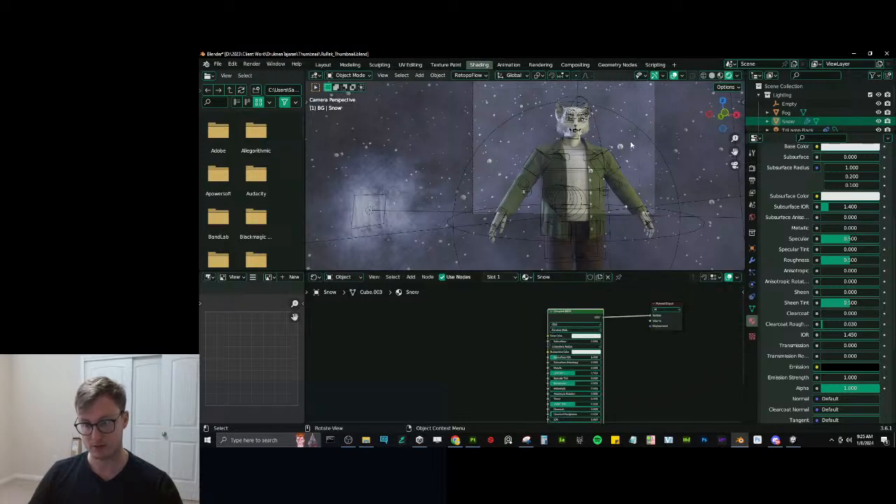
scroll(628, 146, "up", 4)
middle_click_drag(660, 161, 544, 196, "shift")
scroll(544, 196, "up", 3)
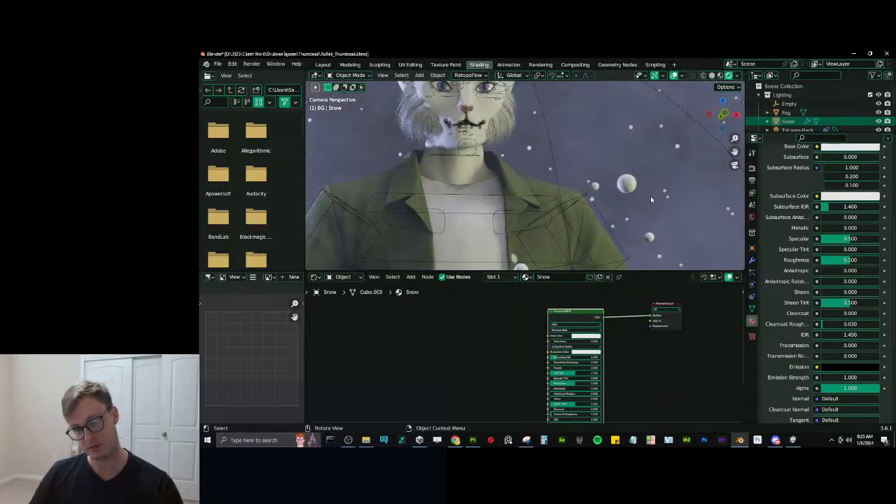
middle_click_drag(651, 200, 621, 188, "shift")
key("shift+a")
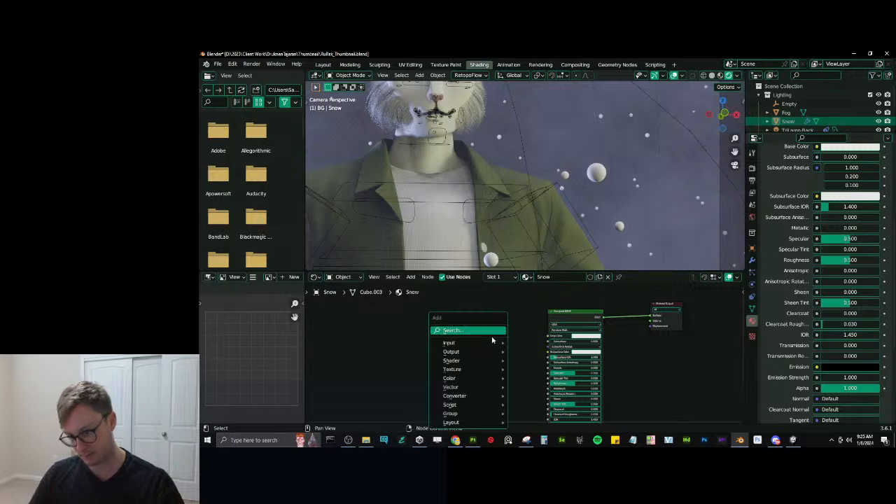
left_click(492, 334)
type("fre")
key("Return")
left_click(485, 338)
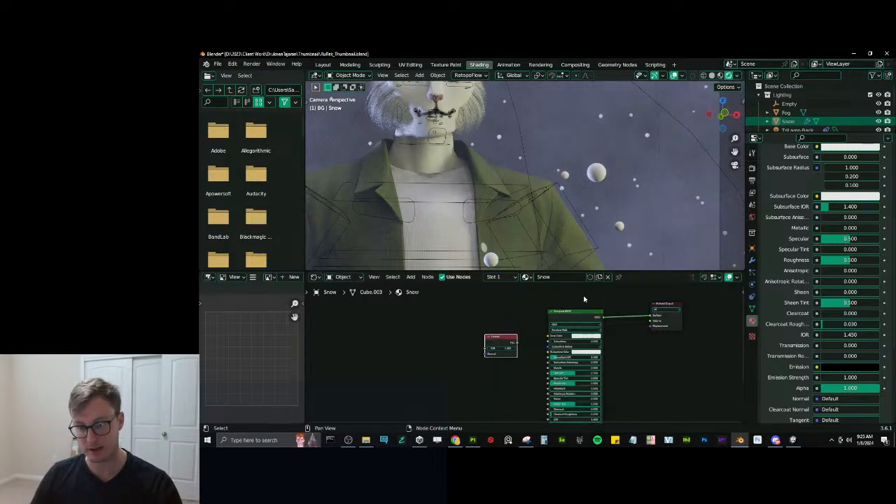
Move the Principled BSDF lower in the node graph and add a Transparent BSDF node above the Fresnel node.
left_click_drag(574, 317, 574, 362)
key("shift+a")
left_click(443, 306)
type("tran")
key("Return")
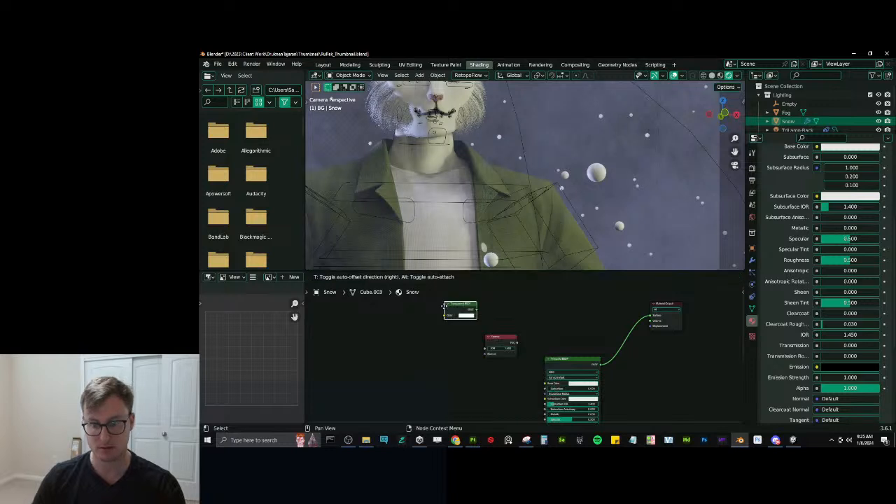
left_click(445, 308)
Insert a Mix Shader node between the Principled BSDF and the Material Output.
key("shift+a")
left_click(526, 309)
type("mix")
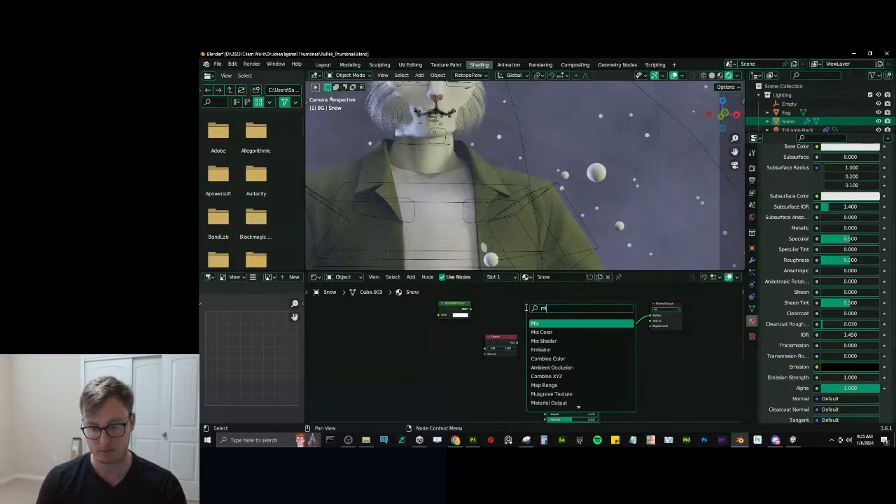
key("Down")
key("Down")
key("Return")
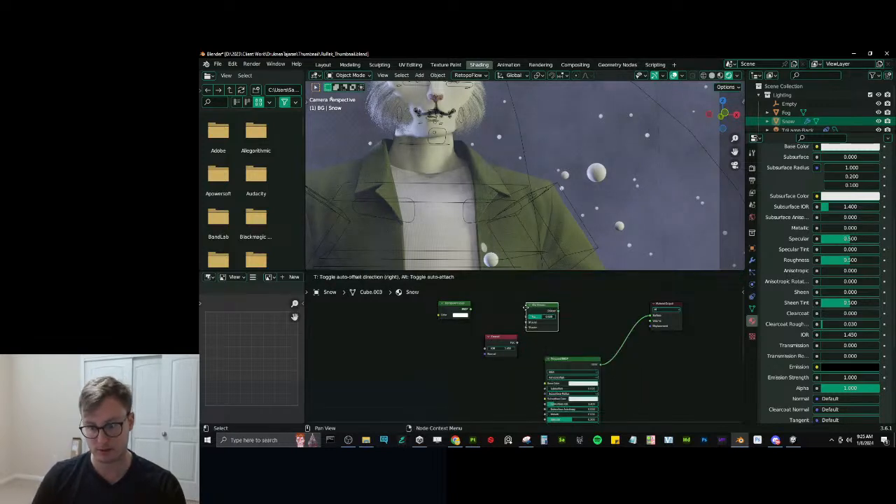
left_click(608, 334)
Connect Fresnel to the Mix Shader's factor and Transparent BSDF to its second shader input, rearranging both nodes.
left_click_drag(459, 313, 555, 340)
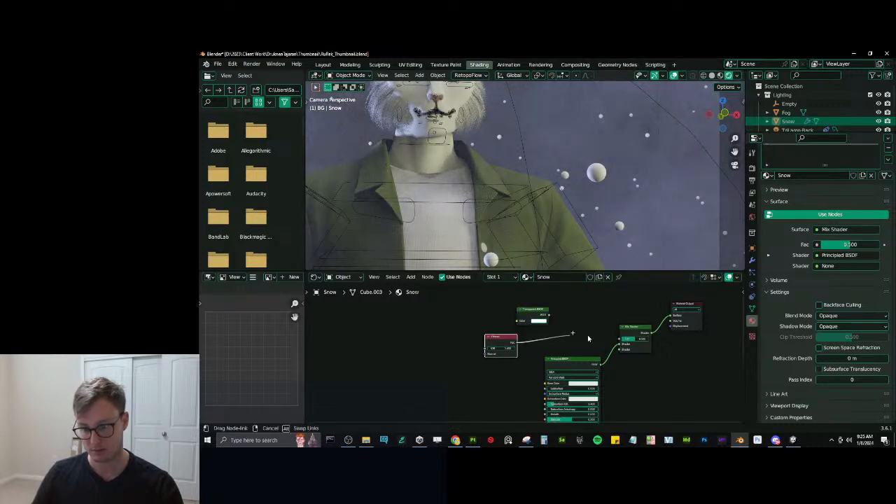
left_click_drag(616, 340, 618, 340)
left_click_drag(548, 314, 620, 347)
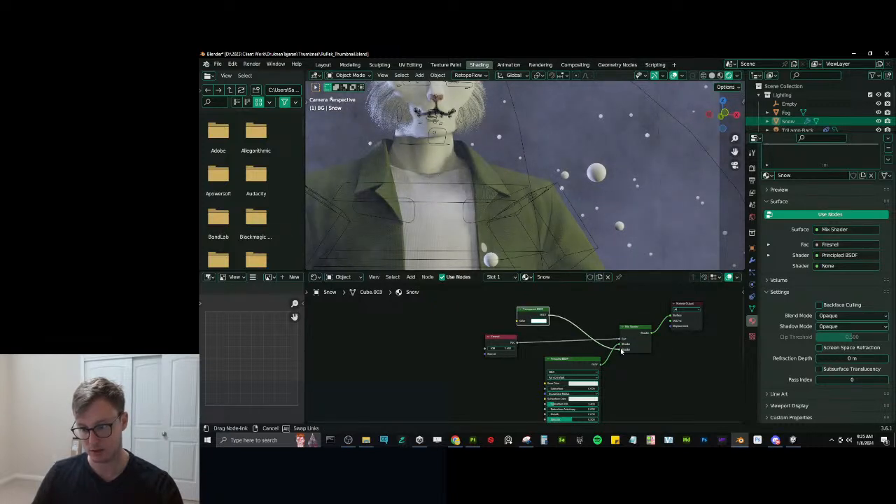
left_click_drag(500, 341, 514, 296)
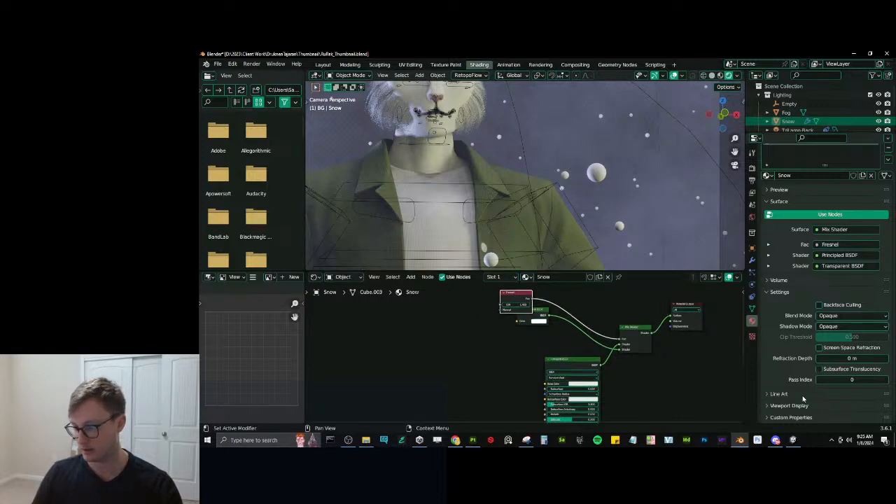
Set the Snow material's blend mode to Alpha Blend and inspect the snow spheres up close.
left_click(828, 317)
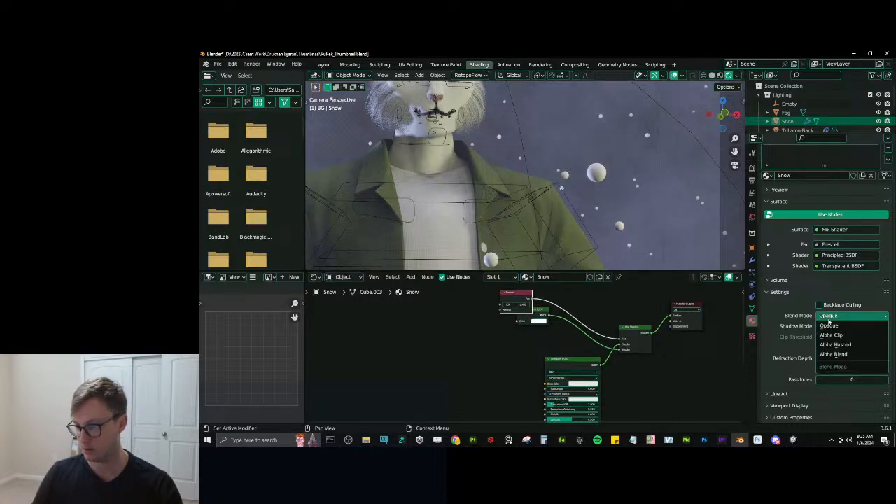
left_click(835, 355)
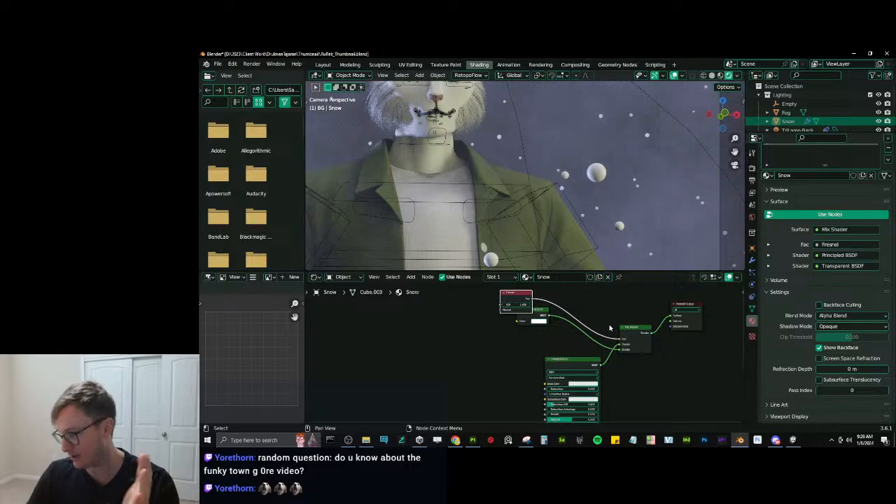
scroll(612, 159, "up", 3)
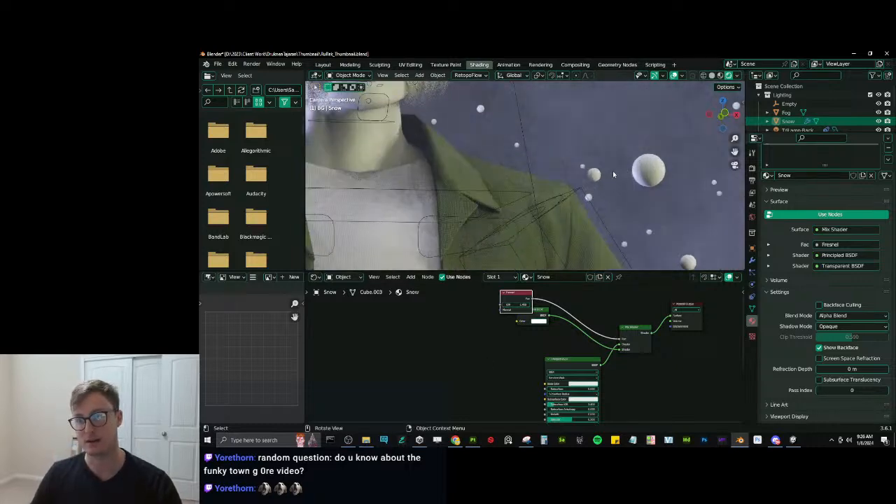
scroll(460, 192, "up", 4)
middle_click_drag(602, 192, 590, 170, "shift")
scroll(598, 148, "up", 3)
Spread out the Snow material's nodes and enable Screen Space Refraction and Subsurface Translucency.
middle_click_drag(526, 357, 514, 367)
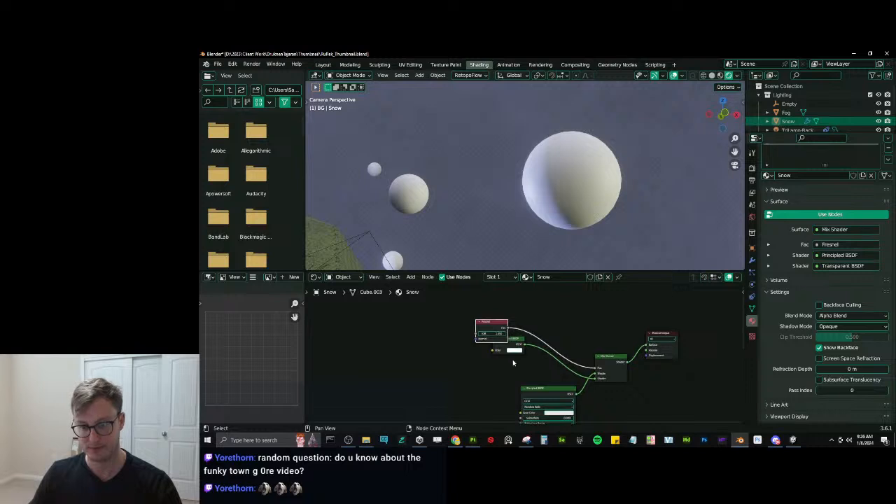
mouse_move(502, 352)
left_mouse_down()
mouse_move(497, 329)
mouse_move(514, 329)
mouse_move(514, 351)
left_mouse_up()
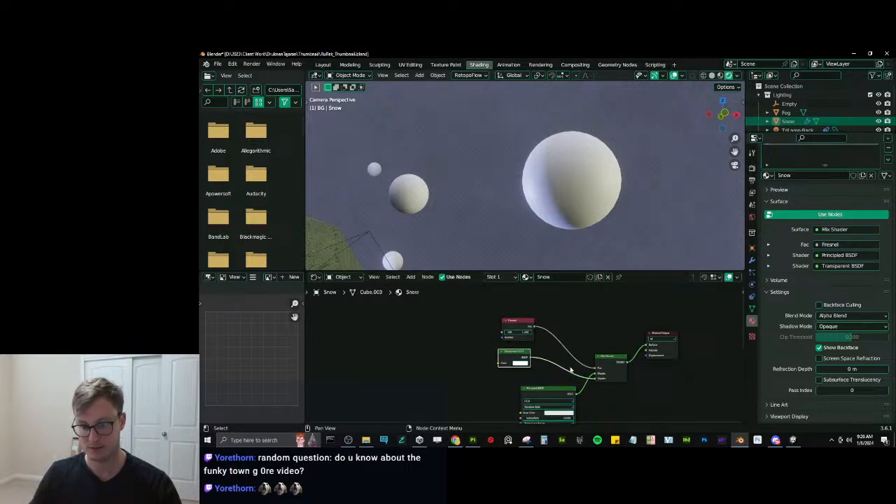
middle_click_drag(500, 372, 508, 352)
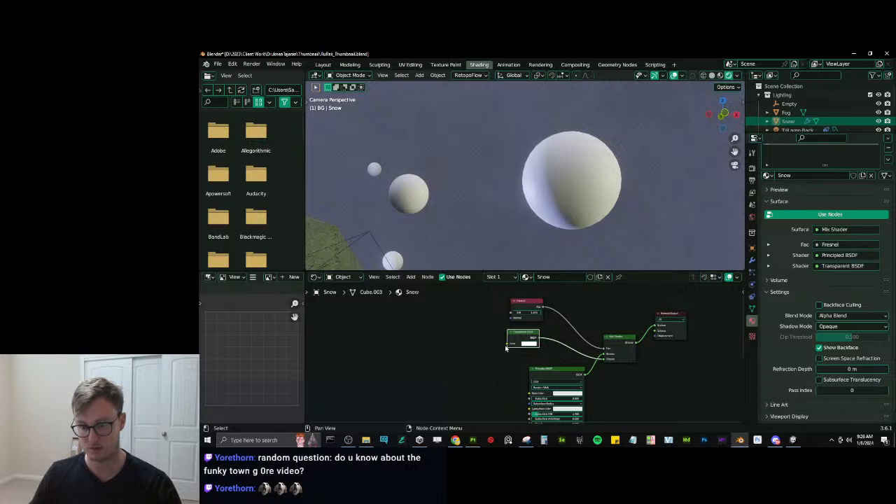
left_click_drag(551, 371, 530, 371)
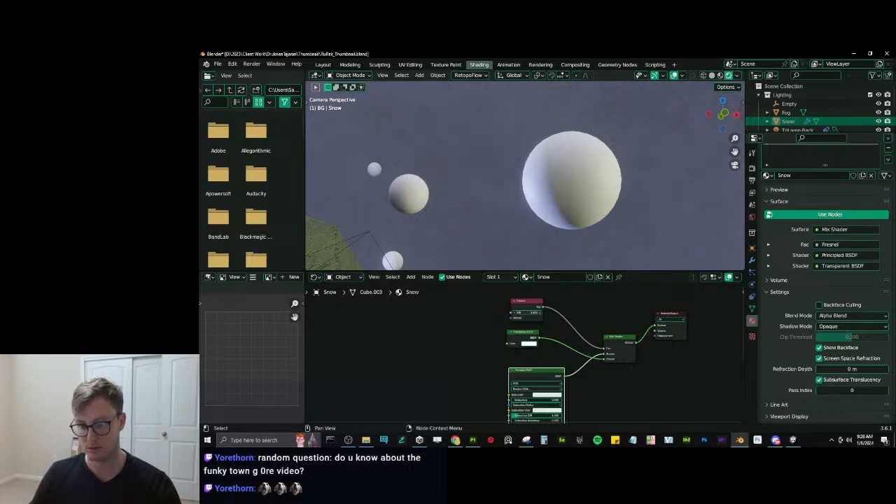
In the snow's geometry nodes, insert a Set Material node between the UV Sphere and Set Shade Smooth.
left_click(617, 65)
middle_click_drag(583, 320, 387, 330)
scroll(392, 330, "down", 3)
left_click_drag(563, 334, 660, 323)
left_click(582, 308)
key("shift+a")
type("as")
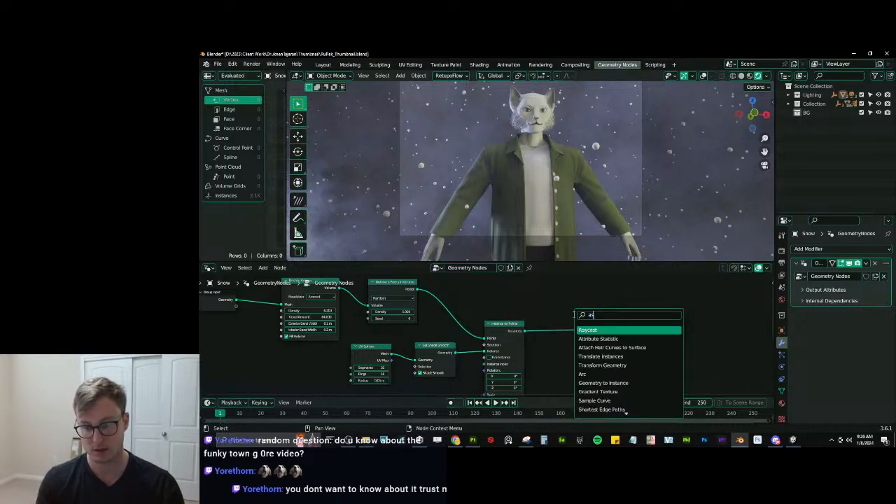
type("sign")
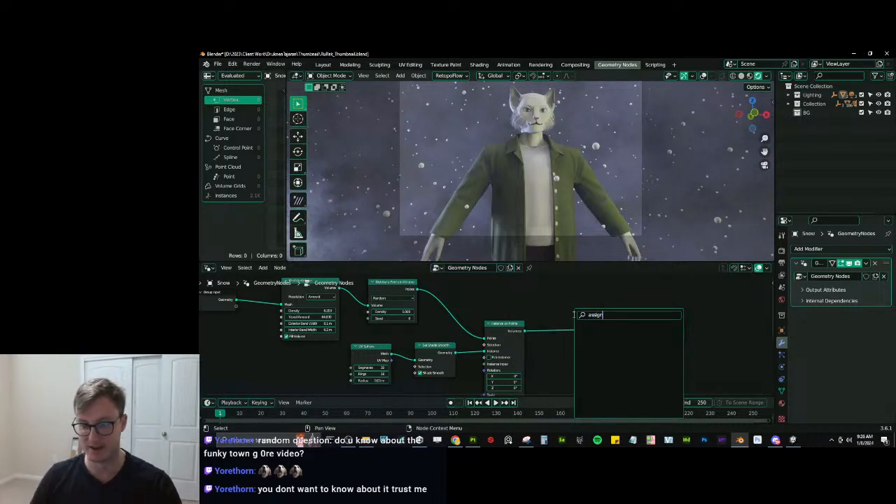
key("ctrl+a")
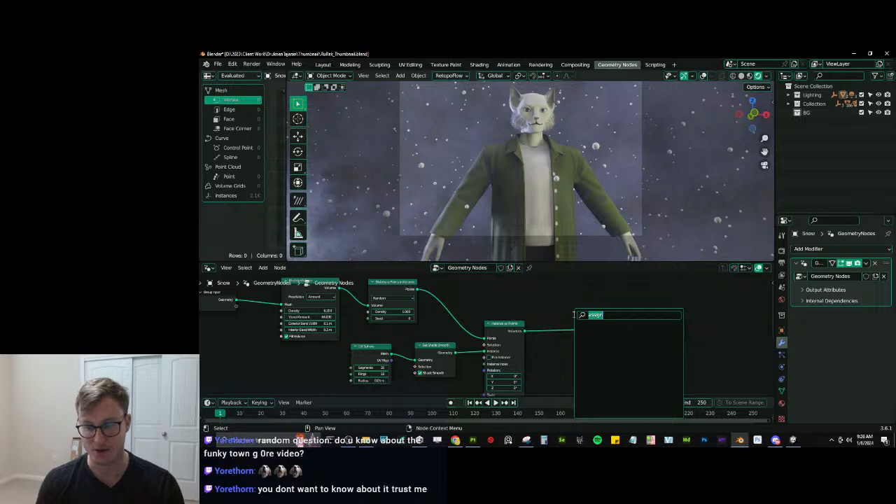
type("set m")
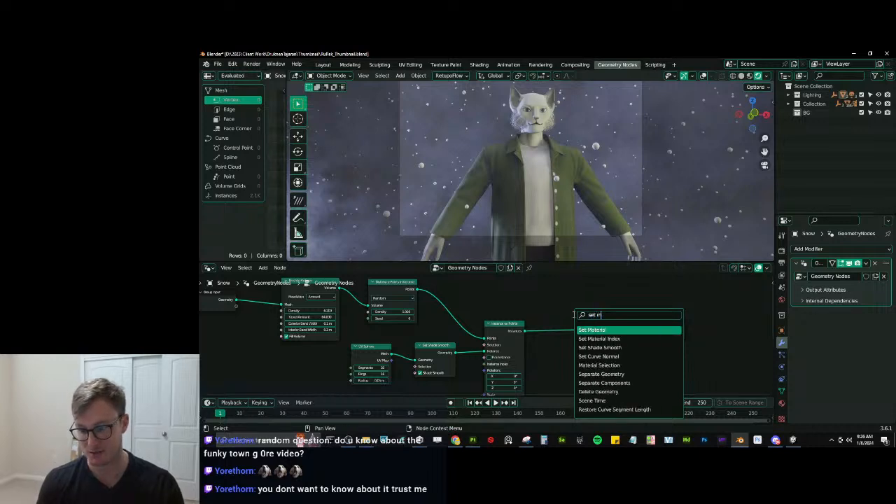
type("a")
key("Return")
left_click(405, 354)
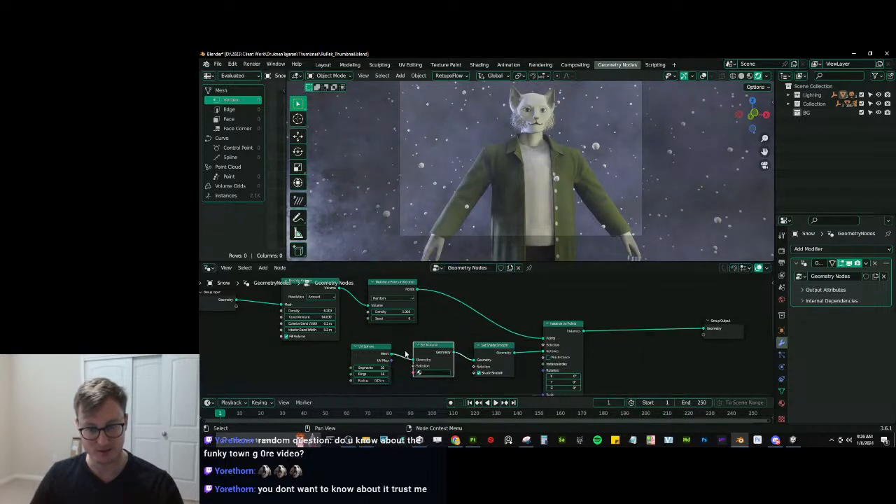
Assign the Snow material in the Set Material node and inspect a snow sphere up close.
scroll(405, 354, "up", 2)
left_click(496, 354)
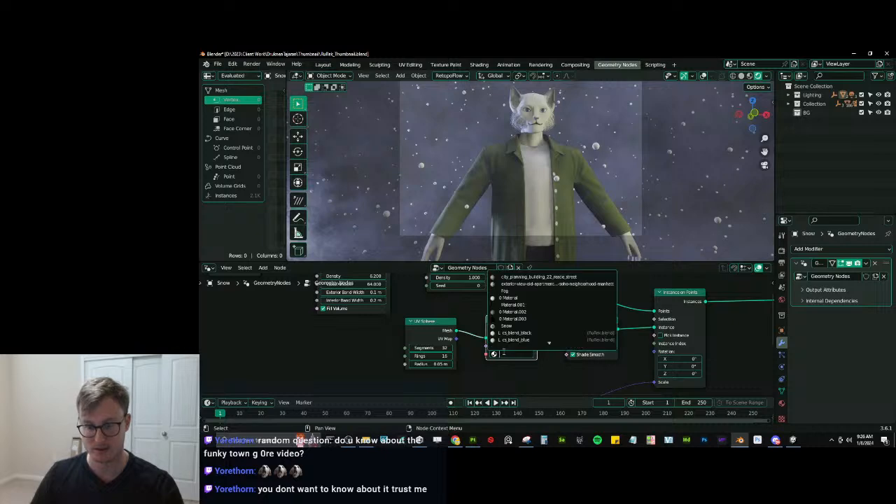
type("snow")
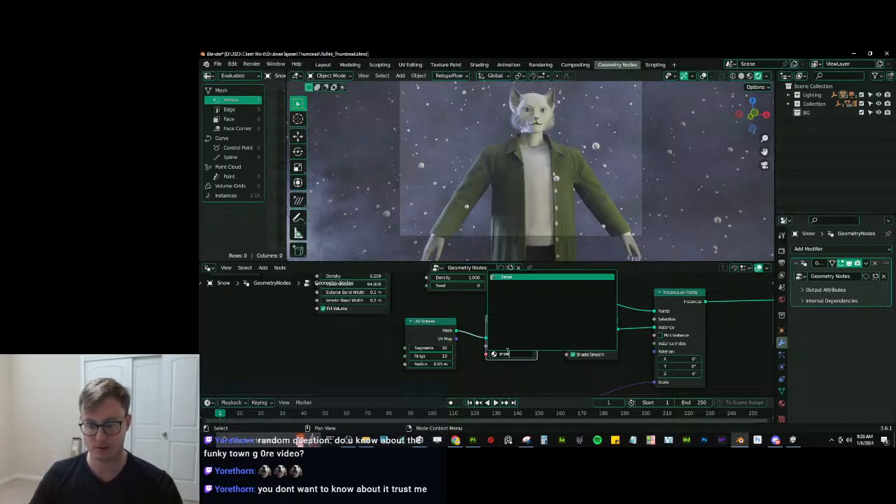
key("Return")
scroll(610, 181, "up", 4)
middle_click_drag(610, 154, 541, 194, "shift")
scroll(468, 203, "up", 6)
scroll(540, 194, "up", 3)
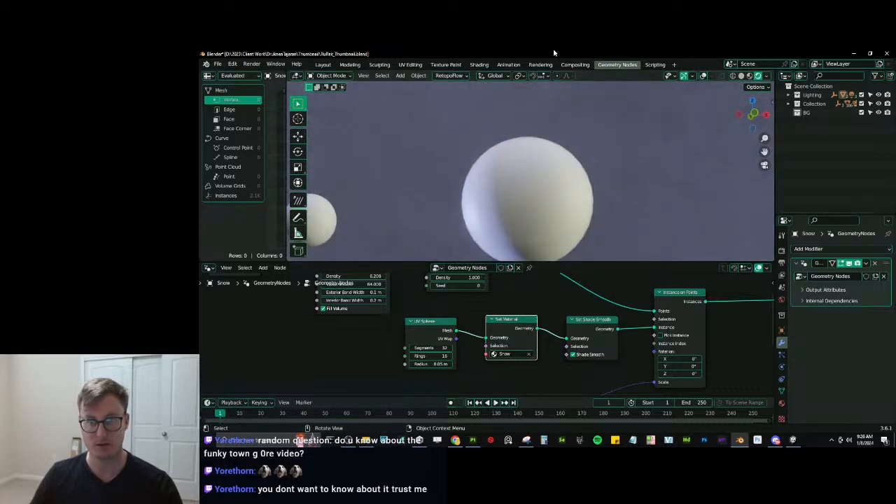
In the Snow material's shader nodes, insert a Color Ramp between Fresnel and the Mix Shader's factor.
left_click(479, 64)
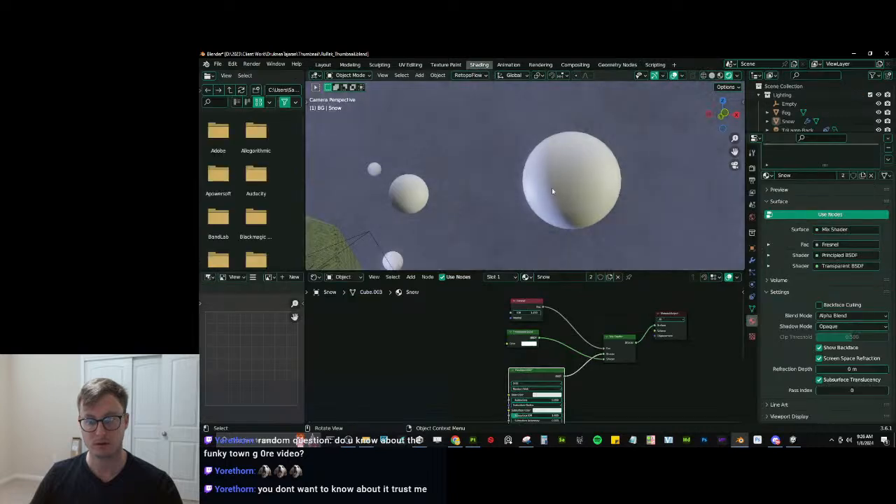
scroll(518, 344, "up", 3)
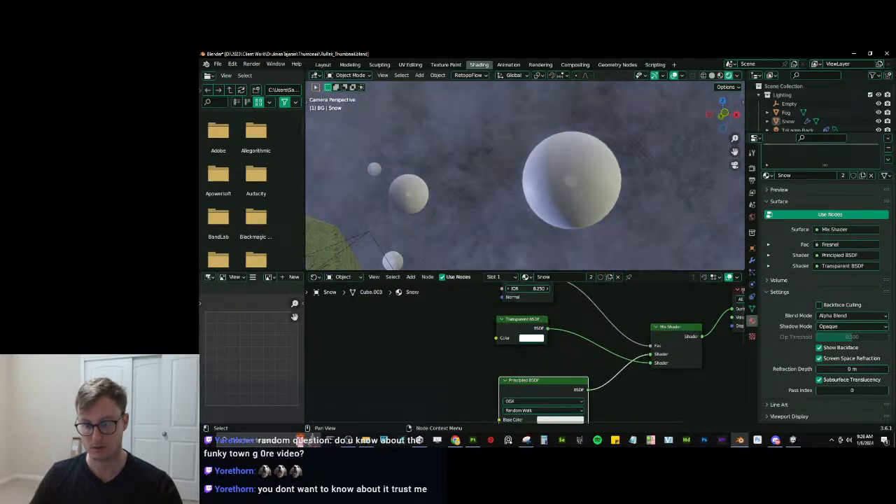
middle_click_drag(518, 278, 543, 348)
left_click_drag(543, 348, 469, 342)
key("shift+a")
type("col")
key("Down")
key("Return")
left_click(529, 305)
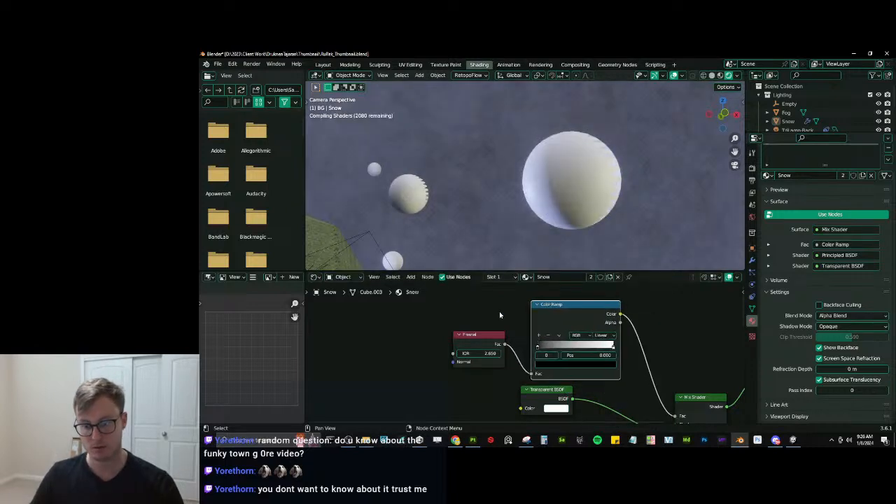
Adjust the Color Ramp's black and white stops, placing white at 0.275, and set the Fresnel IOR to 2.730.
left_click_drag(615, 349, 551, 348)
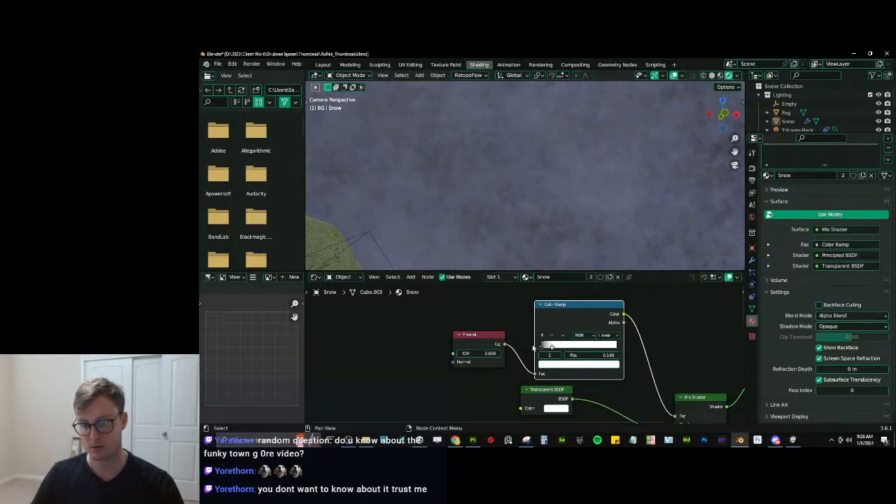
left_click(568, 345)
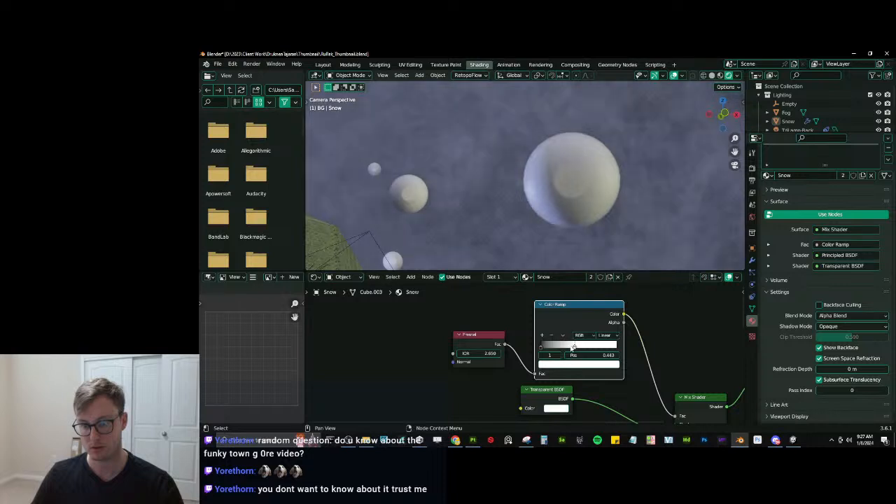
left_click(542, 348)
left_click_drag(545, 347, 548, 348)
left_click_drag(485, 354, 454, 354, "shift")
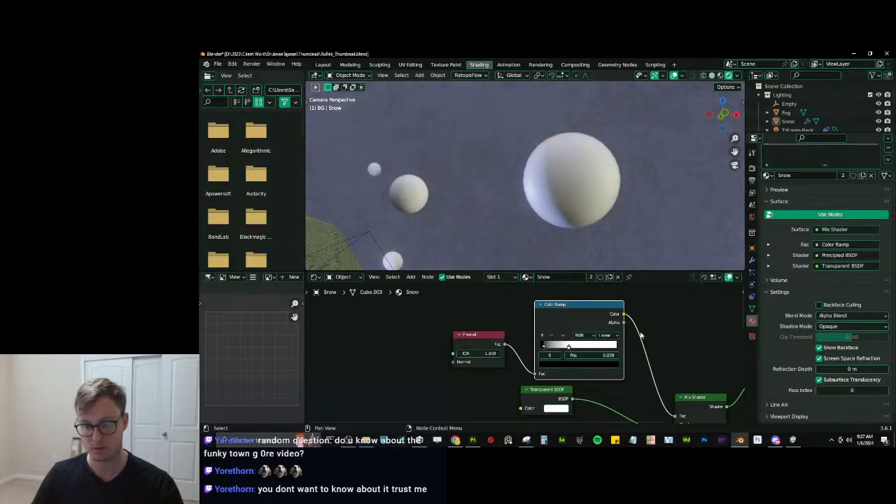
left_click(570, 346)
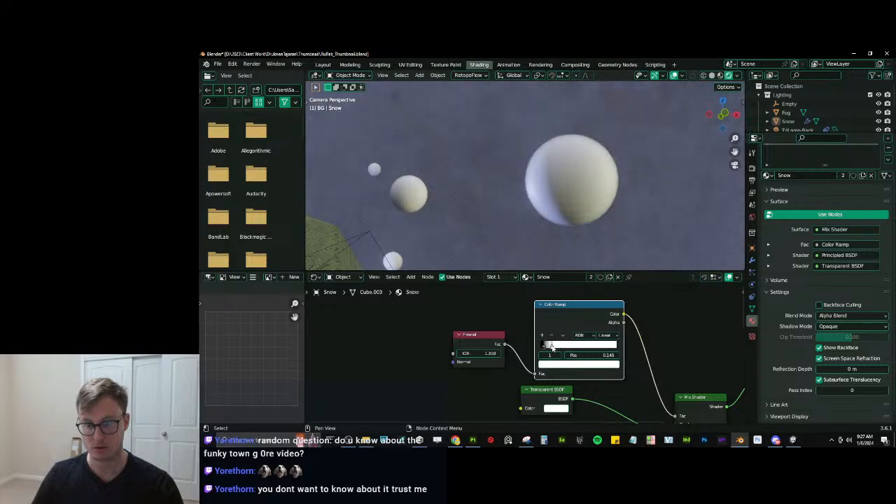
left_click_drag(553, 348, 559, 348)
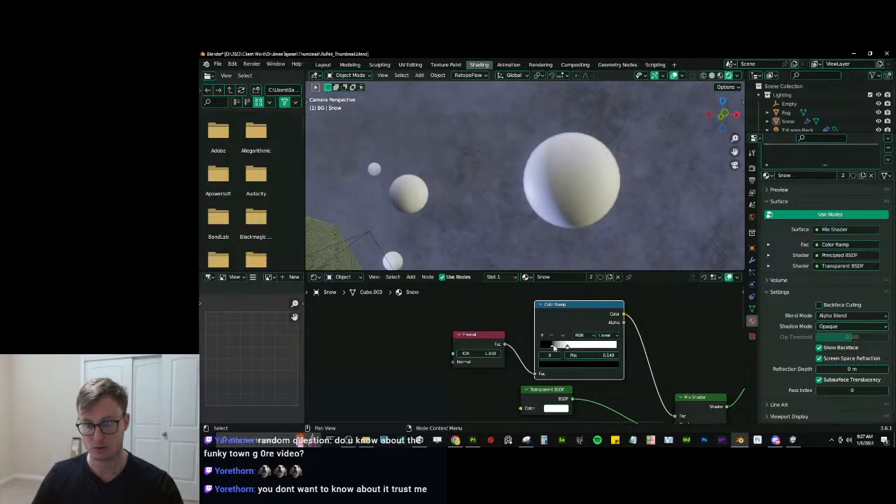
left_click_drag(479, 353, 561, 348)
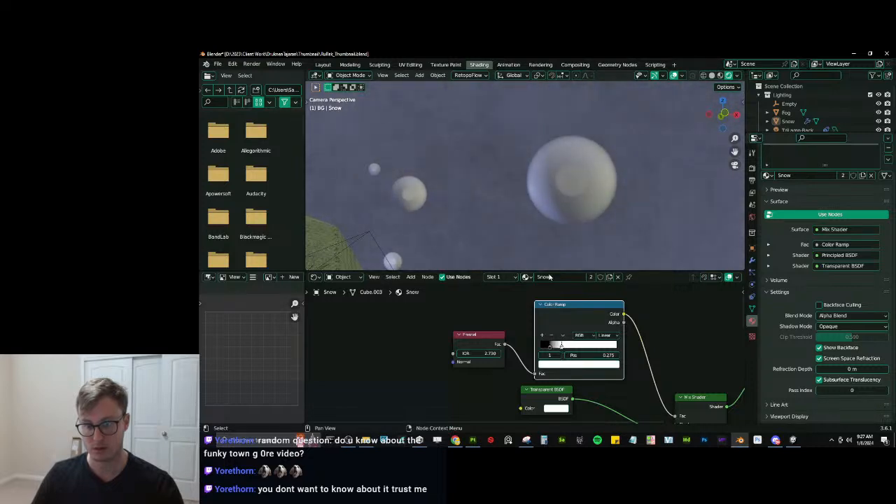
Check the snow against the whole character and reduce the Fresnel IOR to about 1.93.
scroll(481, 212, "down", 6)
middle_click_drag(480, 212, 585, 188, "shift")
scroll(560, 175, "down", 3)
scroll(573, 183, "up", 10)
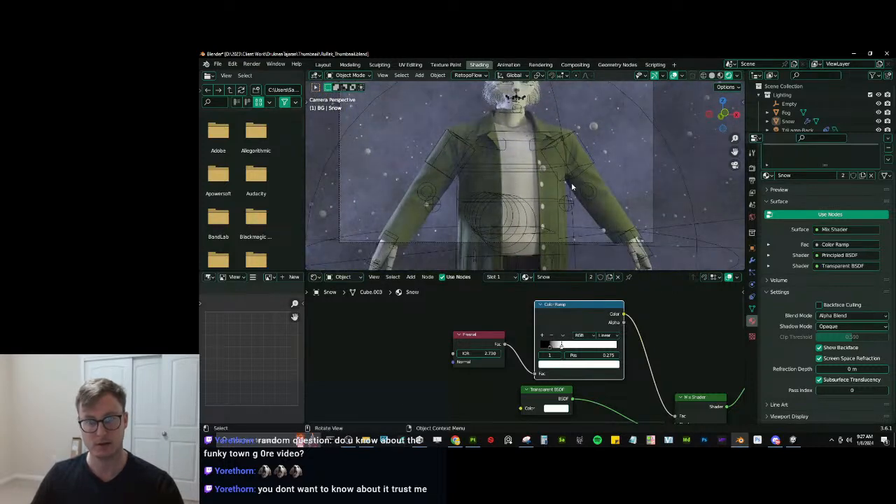
left_click_drag(482, 352, 465, 353)
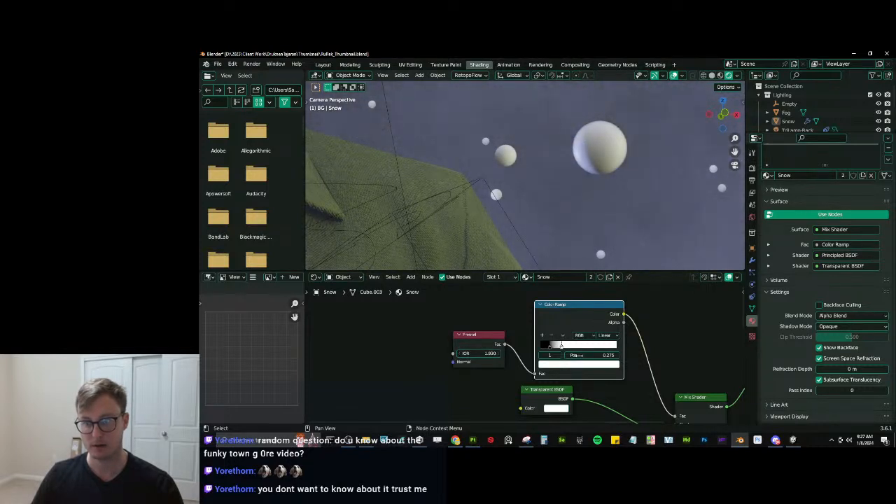
Fine-tune the Color Ramp's stops around the white stop at 0.275 and set its interpolation to Ease.
mouse_move(564, 345)
left_mouse_down()
mouse_move(545, 345)
mouse_move(566, 345)
left_mouse_up()
left_click(550, 346)
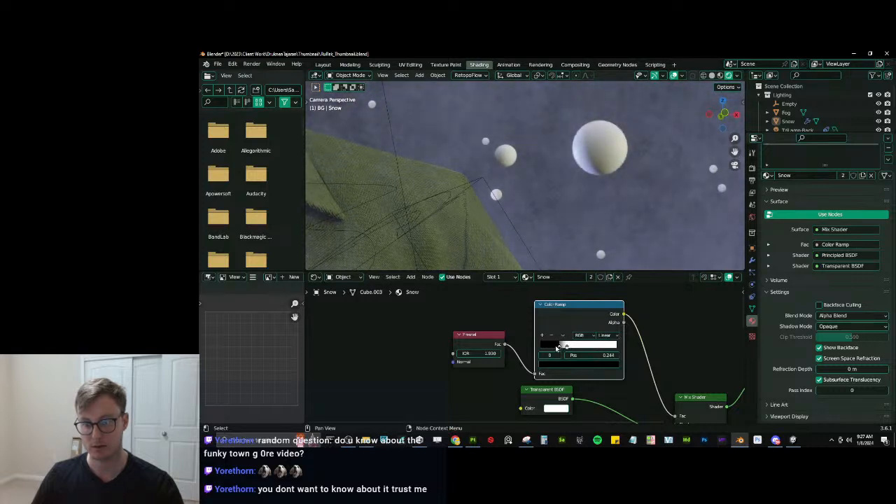
mouse_move(566, 345)
left_mouse_down()
mouse_move(559, 346)
mouse_move(566, 347)
left_mouse_up()
left_click(608, 335)
left_click(603, 341)
scroll(587, 182, "up", 4)
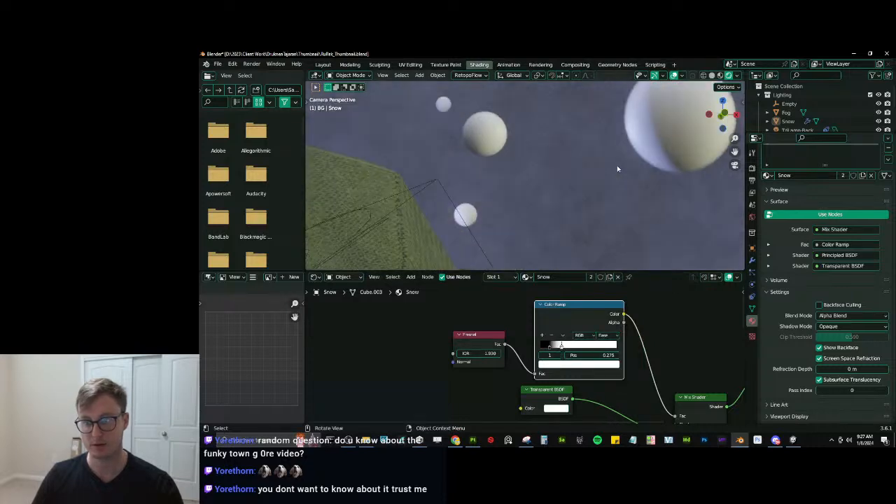
scroll(553, 204, "up", 4)
middle_click_drag(561, 203, 499, 182, "shift")
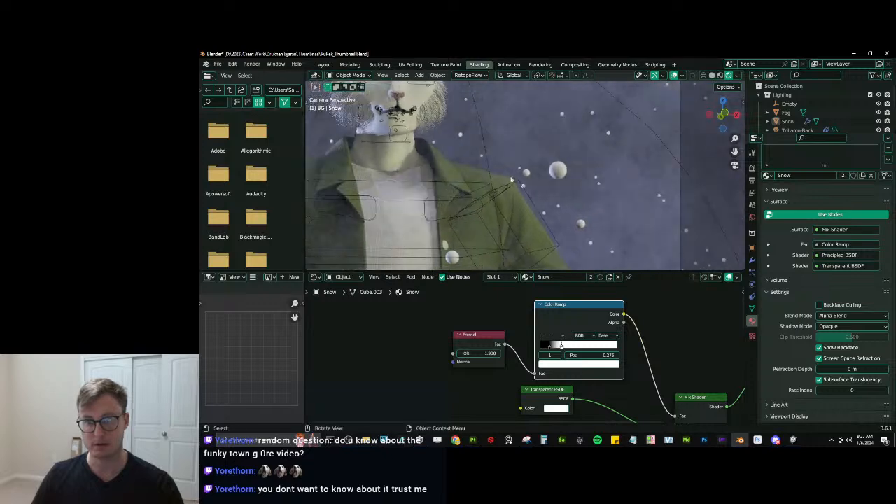
Save the file and review the snowy scene around the character with the viewport overlays temporarily hidden.
scroll(688, 363, "down", 6)
middle_click_drag(655, 360, 637, 349)
scroll(440, 140, "down", 2)
middle_click_drag(440, 140, 541, 164, "shift")
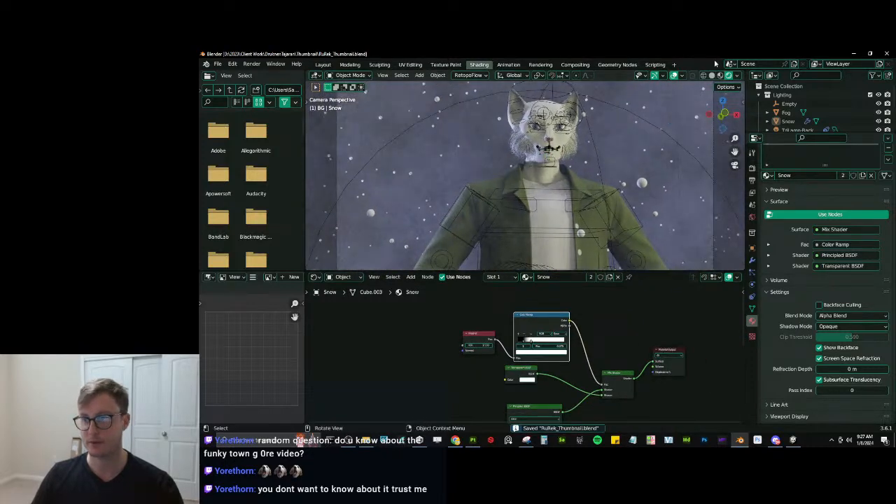
left_click(676, 76)
scroll(577, 185, "down", 4)
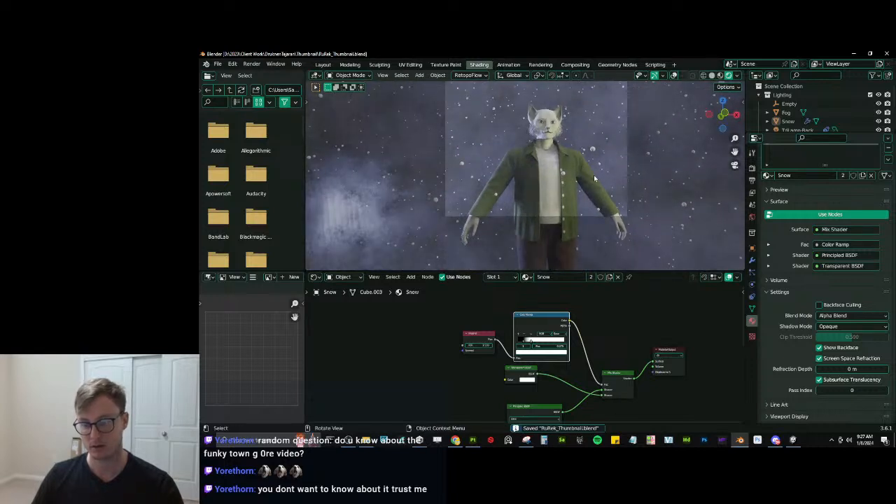
middle_click_drag(609, 146, 608, 186, "shift")
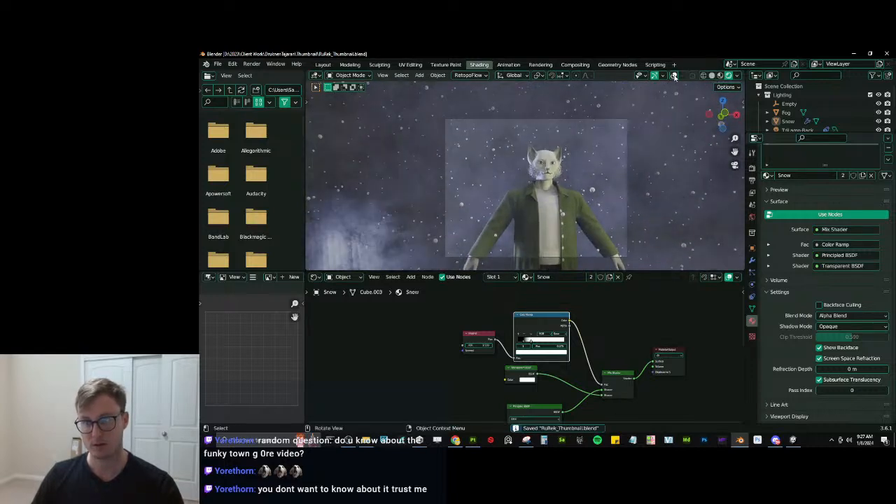
left_click(674, 75)
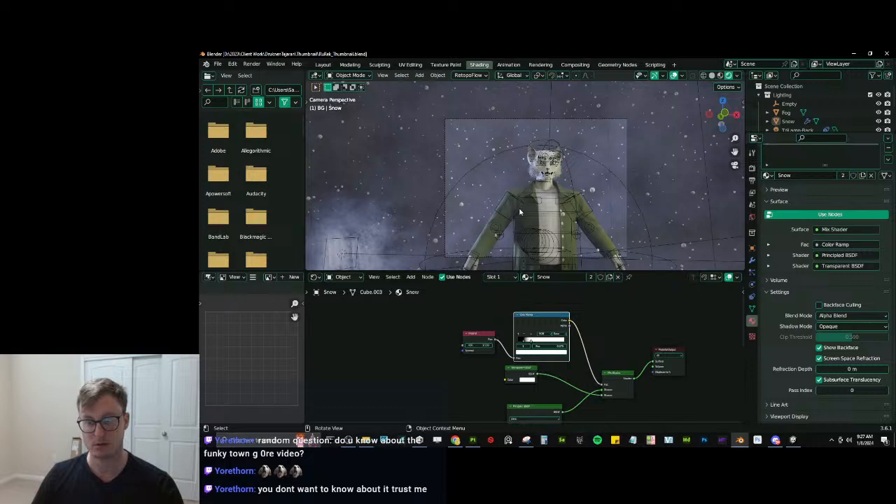
middle_click_drag(519, 210, 522, 169, "shift")
In the Animation workspace, show the perspective viewport in solid shading and hide the Snow object.
left_click(508, 64)
scroll(521, 261, "down", 3)
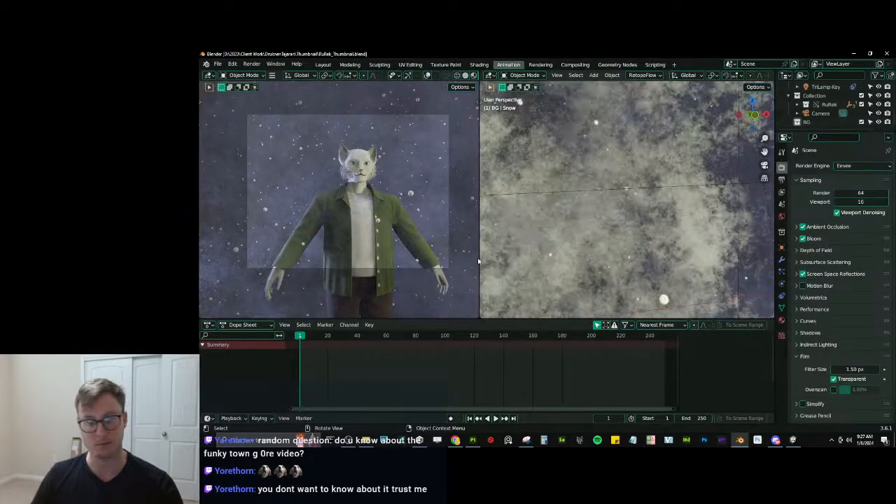
scroll(620, 217, "down", 5)
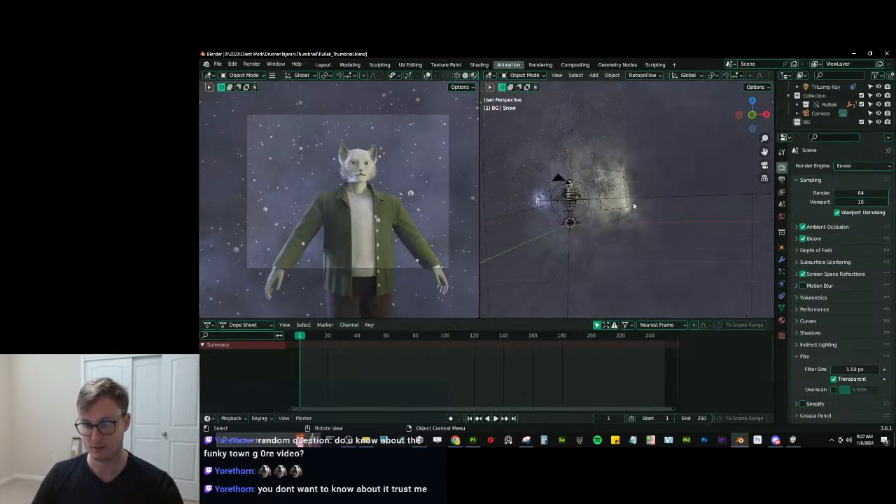
scroll(623, 201, "up", 5)
left_click_drag(847, 131, 850, 220)
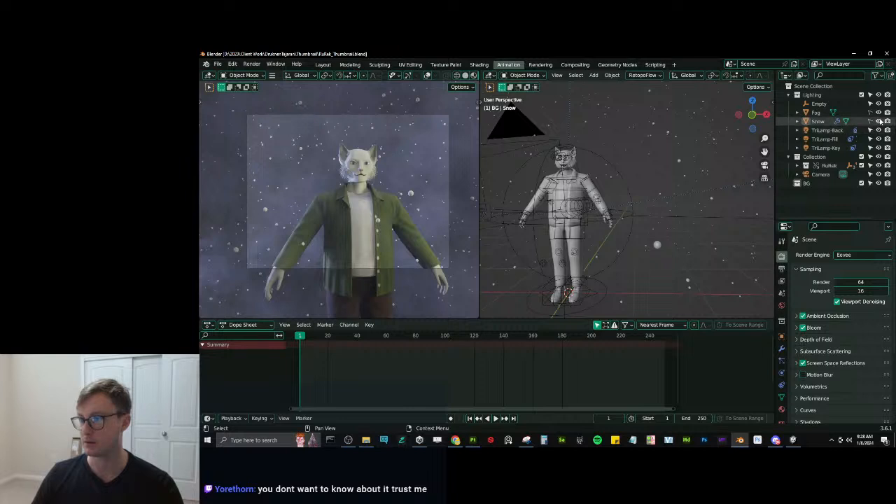
middle_click_drag(616, 236, 608, 210)
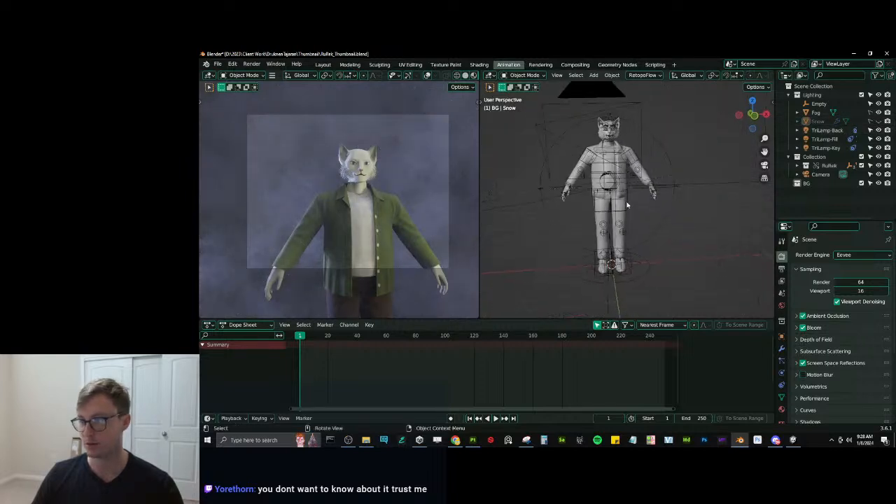
Select the character's RuRek_rig armature in front view and put it into Pose Mode.
scroll(622, 197, "up", 4)
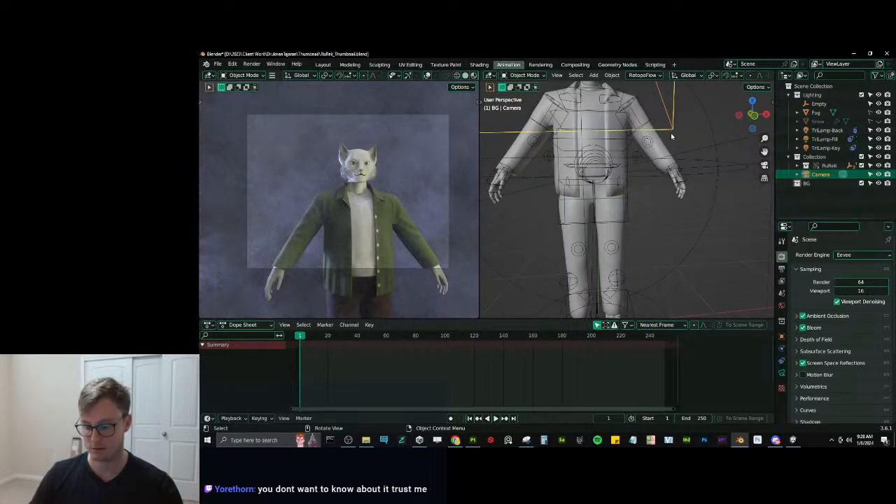
key("KP_1")
scroll(670, 133, "up", 6)
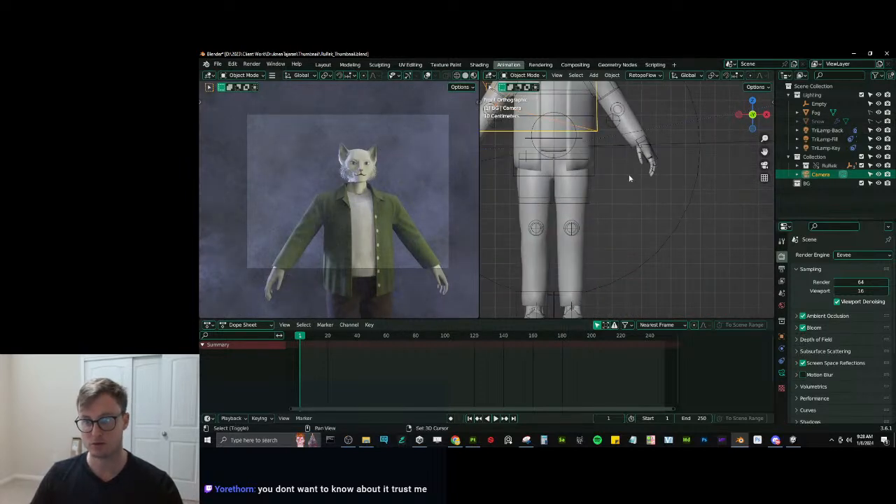
left_click(700, 204)
left_click(698, 201)
key("ctrl+Tab")
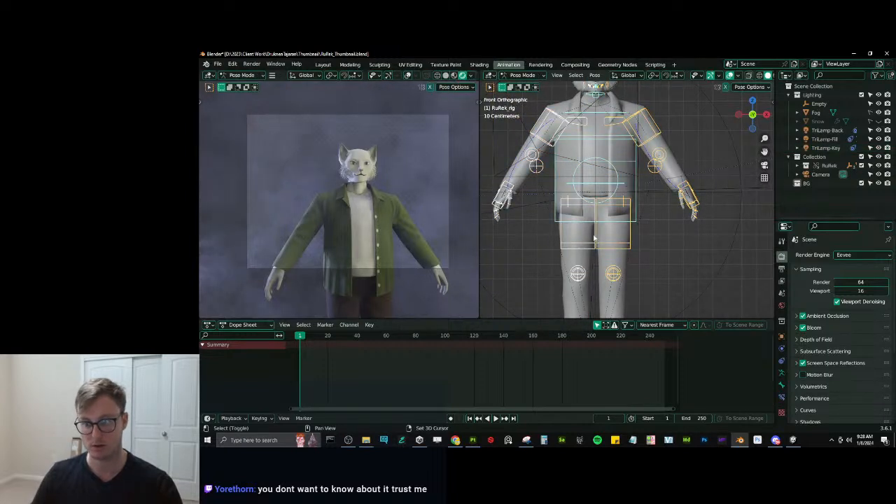
Switch the Dope Sheet to the Action Editor for the character rig.
middle_click_drag(590, 241, 635, 180, "shift")
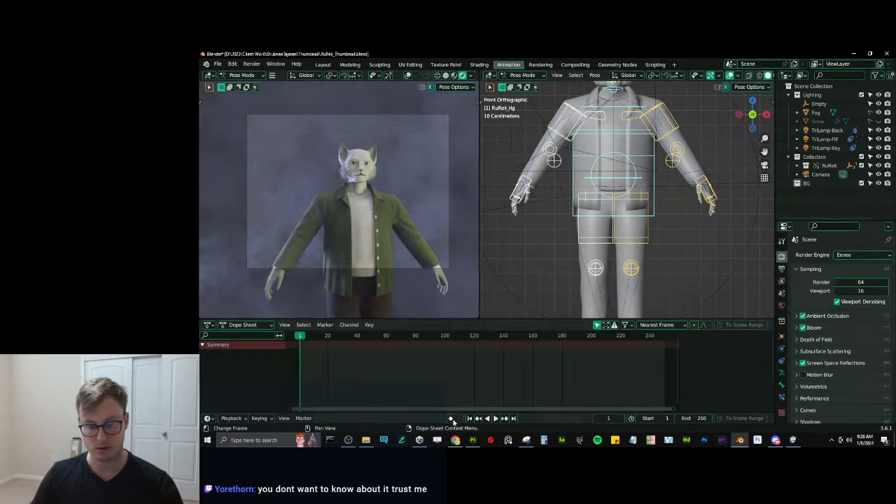
left_click(241, 344)
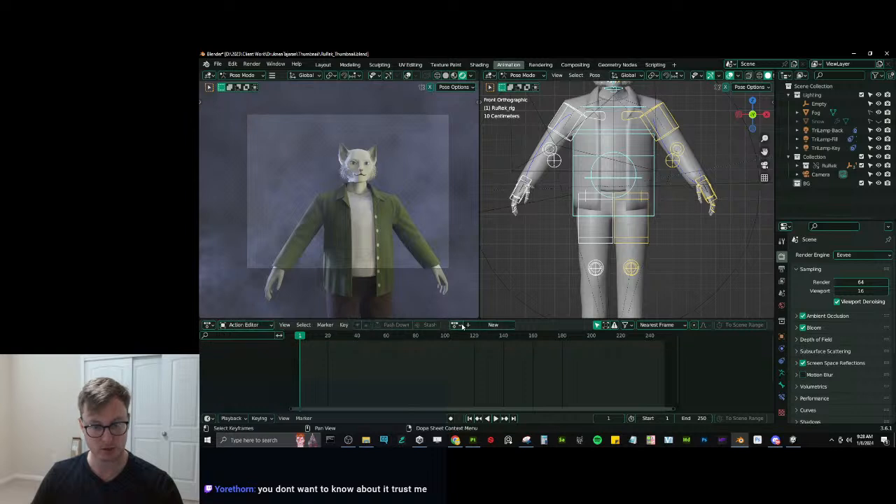
Create a new action named RuRek_ThumbnailPose for the rig and enable auto keying.
left_click(475, 325)
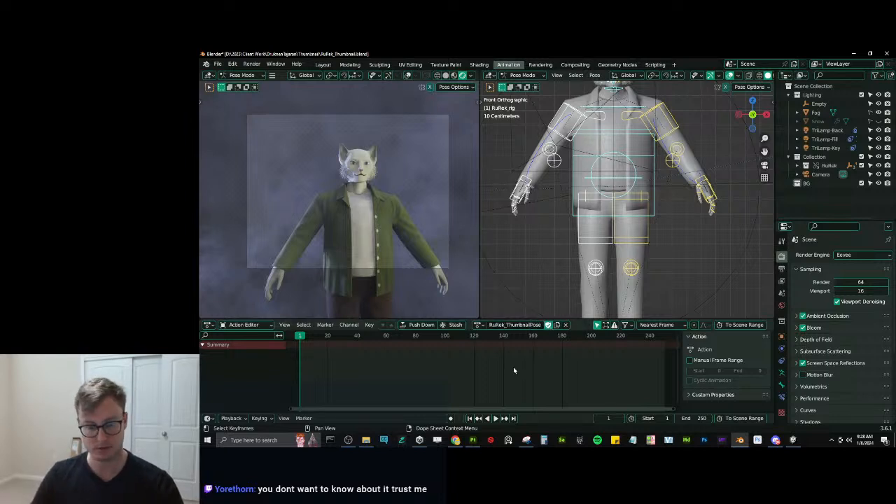
middle_click_drag(643, 222, 661, 242)
scroll(640, 236, "down", 4)
left_click(636, 249)
key("r")
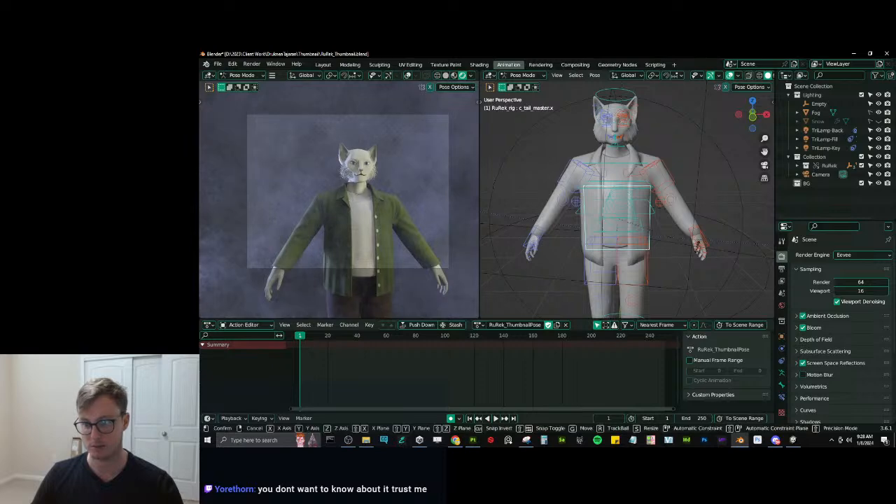
key("z")
right_click(636, 249)
Rotate the c_root_master.x bone slightly around the global Z axis to turn the character's body.
middle_click_drag(623, 257, 684, 215)
left_click(701, 195)
key("r")
key("z")
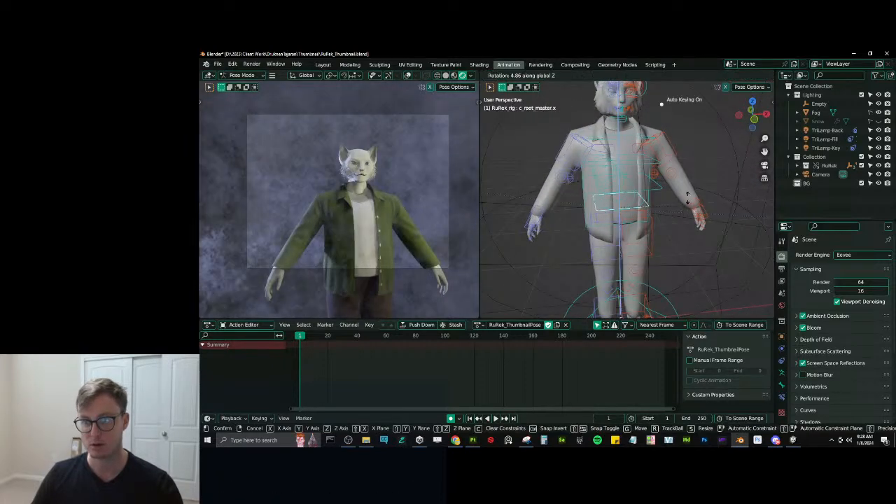
left_click(682, 198)
scroll(681, 197, "down", 5)
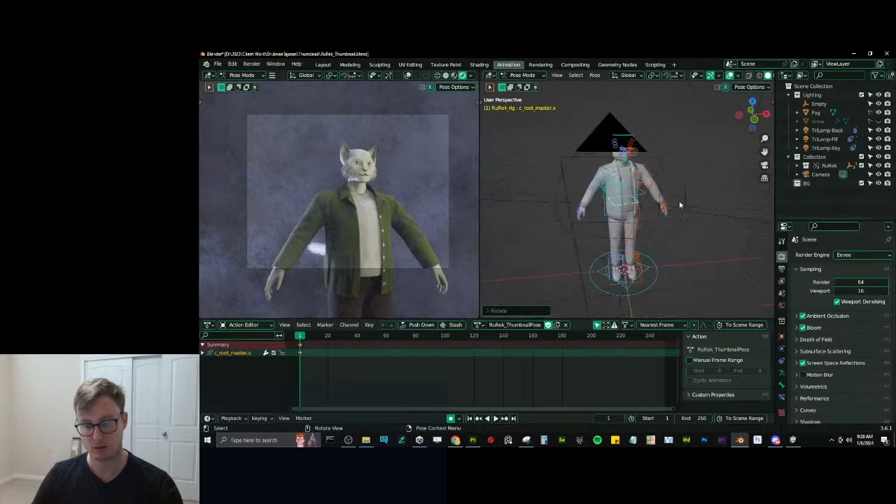
Move the c_hand_ik.r control inward and down so the right arm hangs closer to the body.
key("KP_0")
middle_click_drag(659, 198, 629, 199)
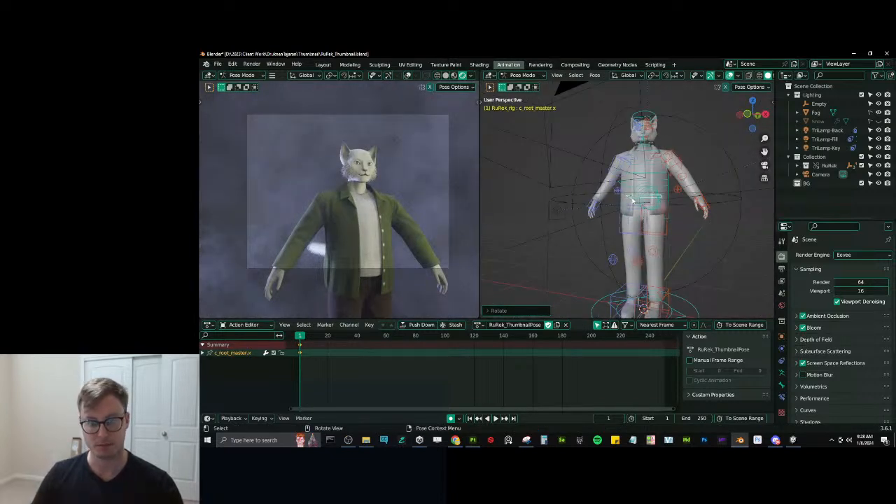
left_click(593, 207)
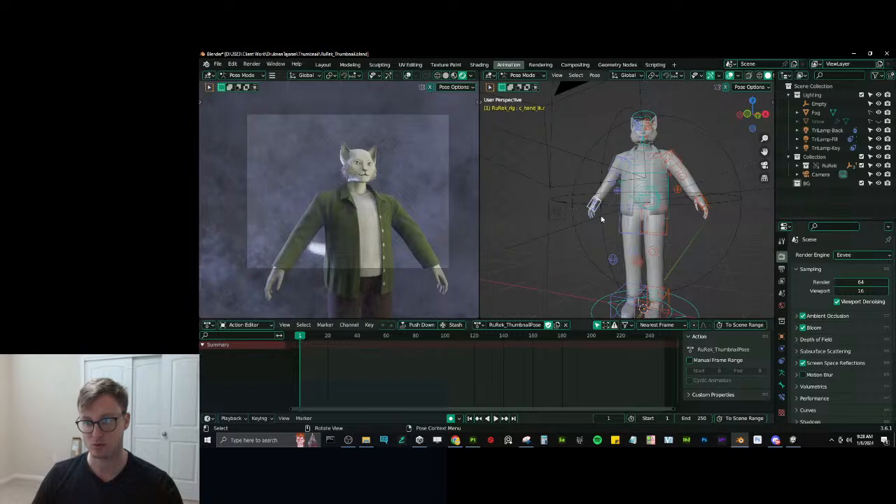
key("g")
left_click(619, 227)
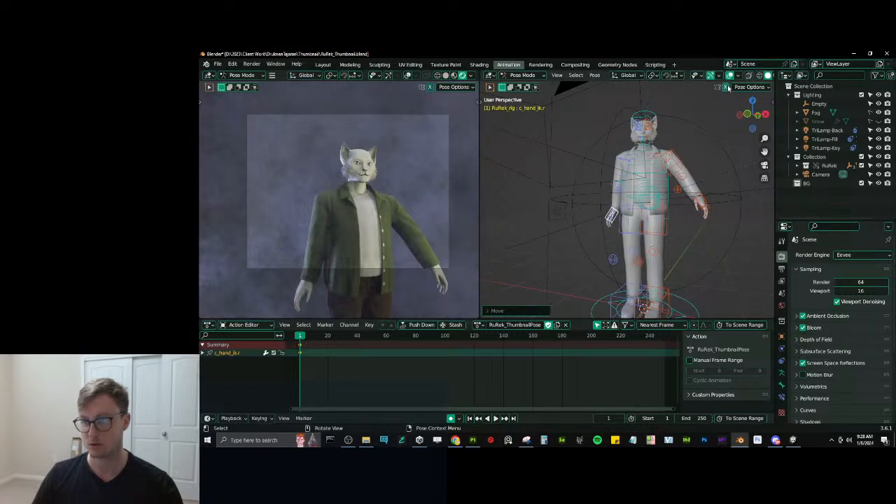
With X-axis mirroring on, move and rotate the hand IK control so both arms hang beside the torso.
scroll(713, 210, "up", 2)
middle_click_drag(740, 208, 711, 231)
key("g")
left_click(696, 193)
scroll(630, 203, "up", 3)
middle_click_drag(718, 263, 632, 186, "shift")
left_click(691, 207)
key("r")
left_click(692, 205)
Refine the mirrored hands' position and rotation, including a turn around the X axis, for a relaxed stance.
scroll(687, 196, "down", 2)
key("g")
left_click(688, 189)
key("r")
left_click(662, 206)
left_click(672, 214)
key("r")
key("x")
left_click(678, 216)
Rotate the c_spine_02.x bone to adjust the upper body's posture.
middle_click_drag(621, 173, 645, 202, "shift")
left_click(652, 168)
key("r")
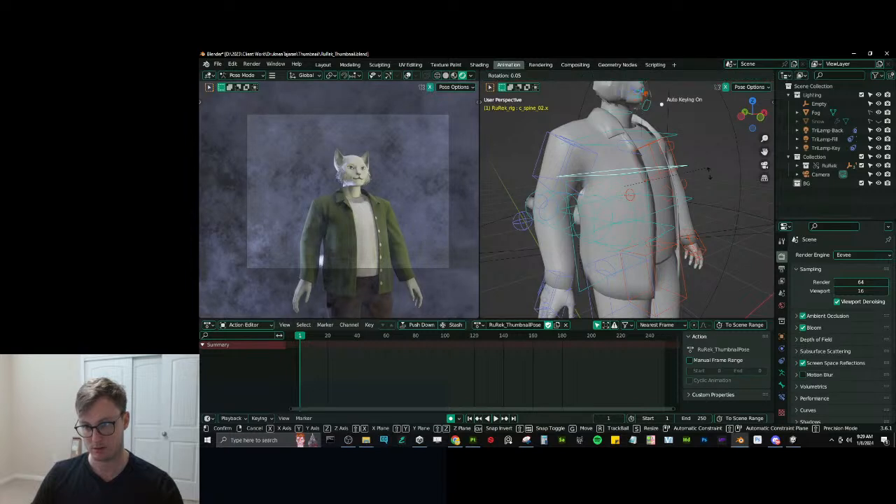
Rotate the c_spine_02.x control about X and adjust the rotation of the character's right shoulder control.
key("x")
left_click(712, 182)
key("shift+z")
middle_click_drag(553, 187, 605, 173)
left_click(621, 182)
middle_click_drag(533, 200, 572, 203, "shift")
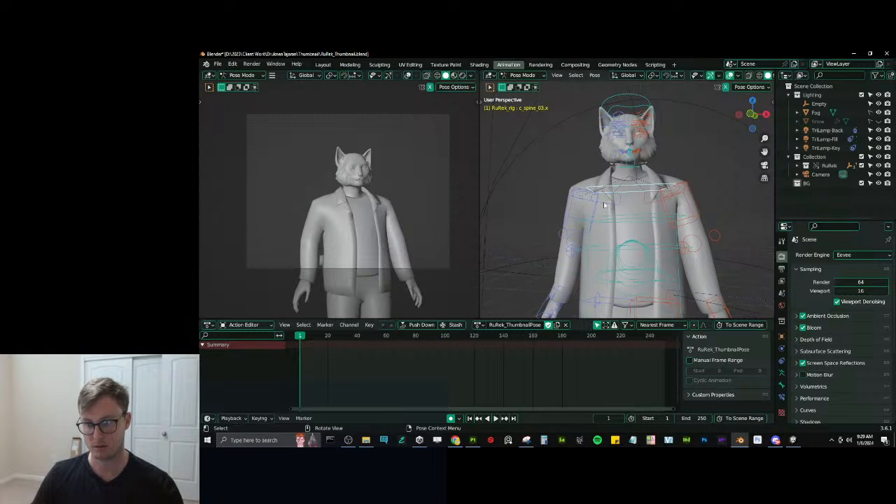
key("r")
left_click(695, 149)
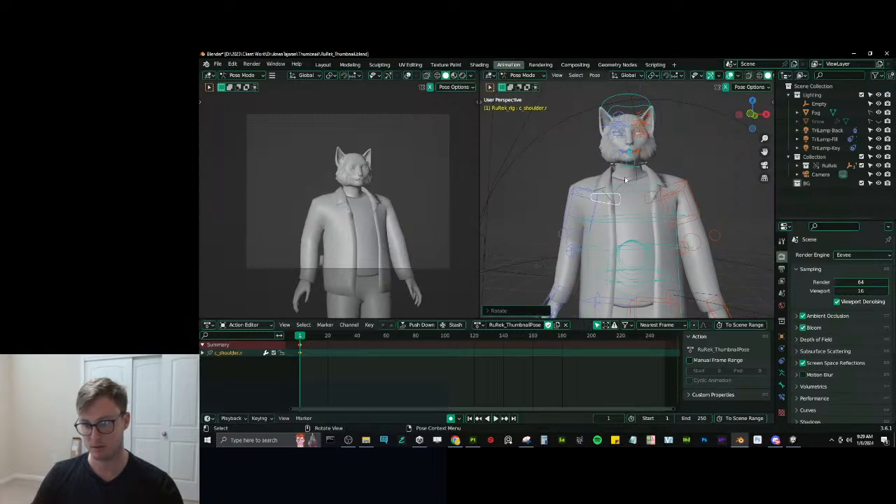
Move and rotate the c_hand_ik.r control so the right hand hangs close beside the hip.
middle_click_drag(576, 259, 588, 186, "shift")
left_click(575, 226)
key("g")
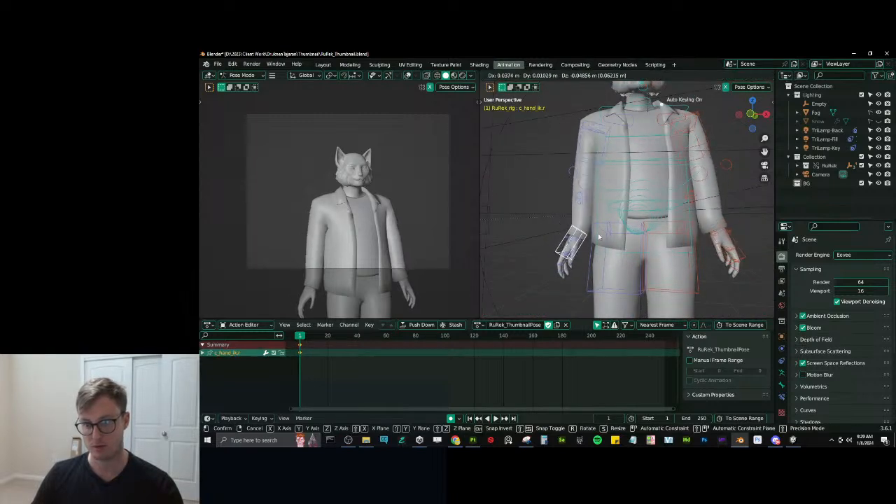
left_click(600, 242)
key("r")
left_click(595, 236)
key("g")
left_click(597, 228)
Move the c_arms_pole.r control to redirect the bend of the right elbow.
middle_click_drag(597, 228, 610, 225)
left_click(571, 193)
key("g")
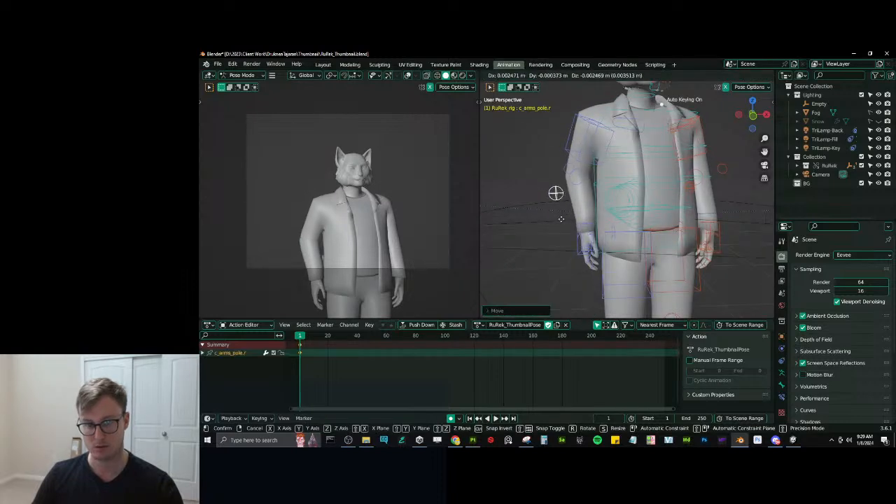
left_click(564, 215)
Reposition the c_hand_ik.r control lower so the right arm hangs nearly straight along the jacket.
left_click(585, 230)
key("g")
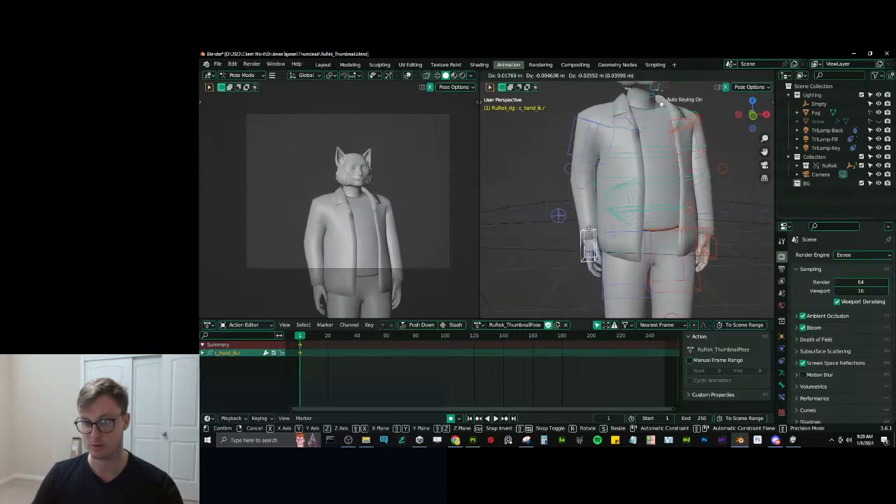
left_click(591, 229)
key("g")
left_click(603, 207)
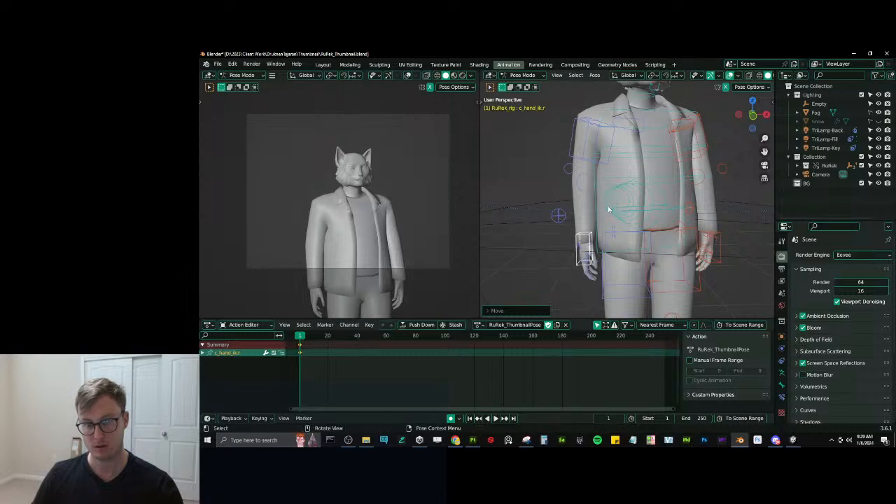
Rotate the c_spine_03.x chest control about 9 degrees around the global Z axis.
scroll(616, 203, "down", 5)
scroll(625, 200, "up", 2)
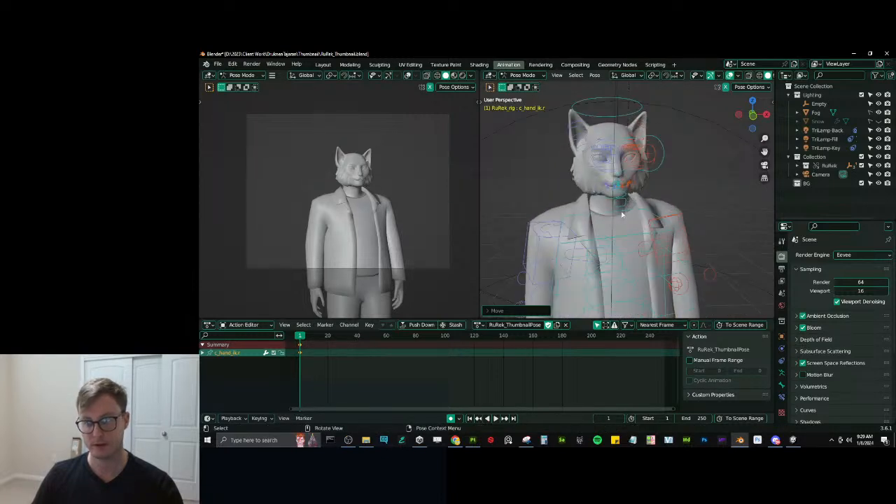
left_click(631, 218)
key("r")
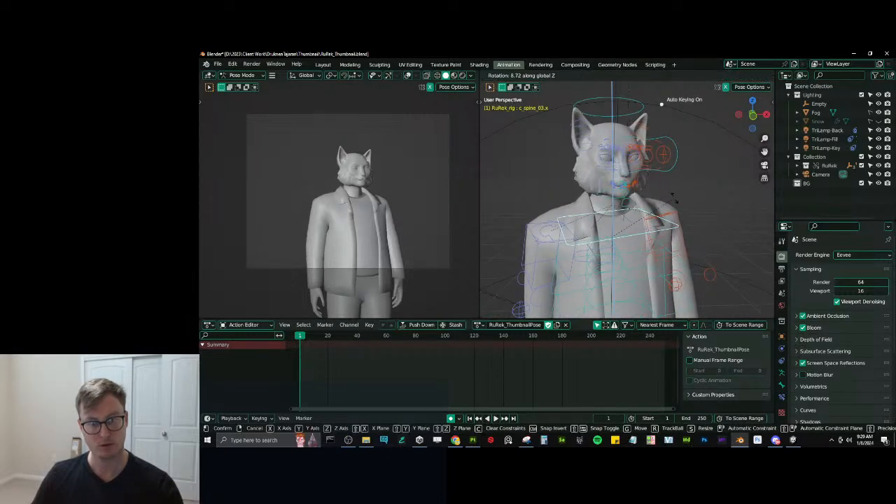
left_click(636, 225)
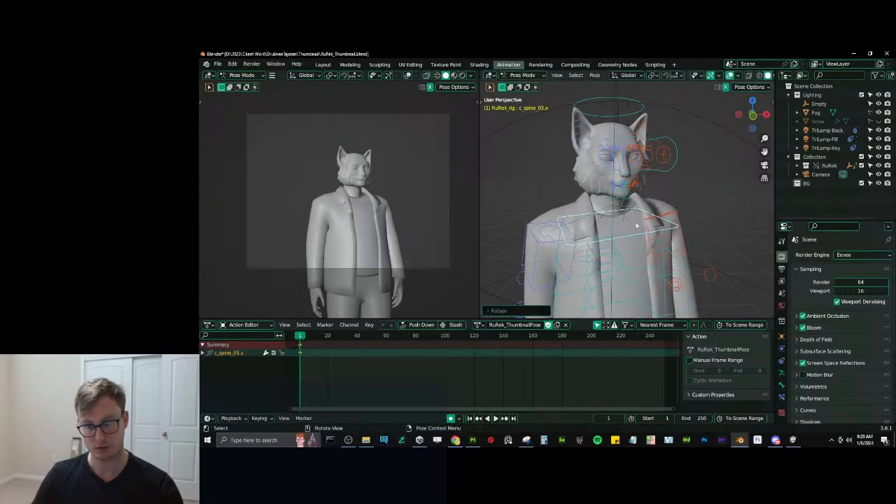
Rotate the c_neck.x control about -14 degrees around global Z and about 15 degrees around global X.
left_click(685, 185)
key("r")
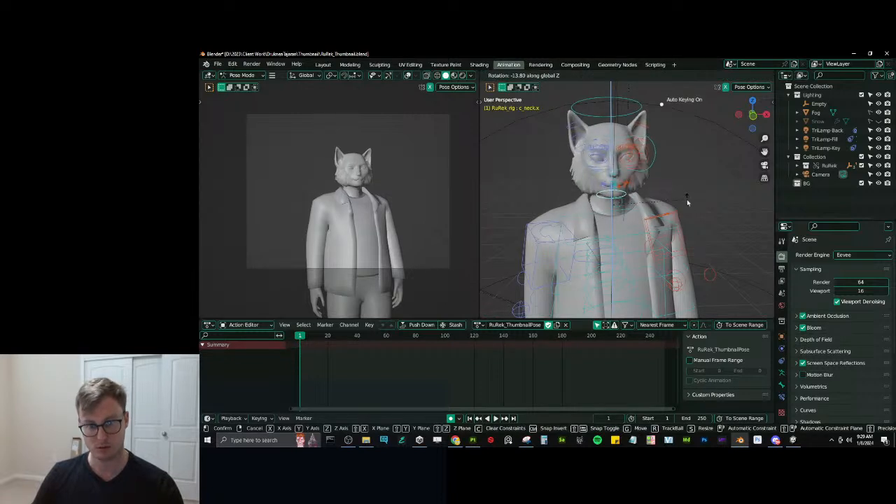
left_click(686, 198)
key("r")
key("x")
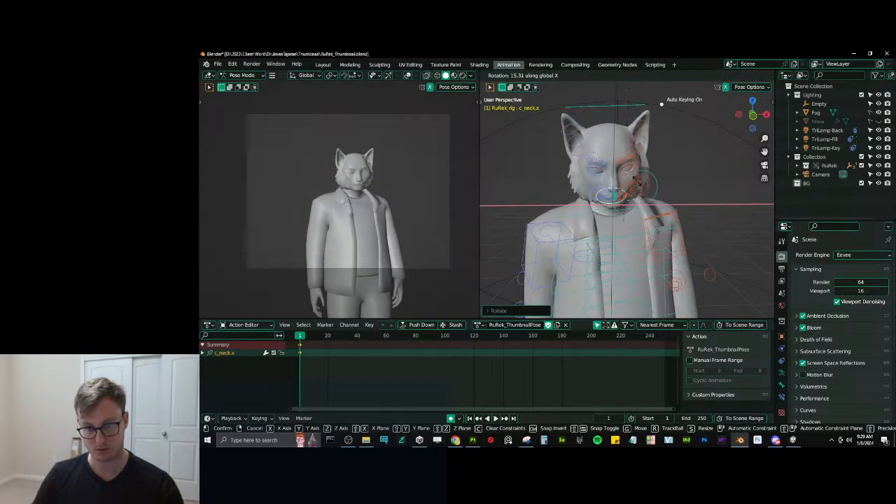
left_click(644, 185)
Switch the camera view to rendered shading and move the c_eye_target.x control to redirect the character's gaze.
left_click(652, 173)
left_click(462, 75)
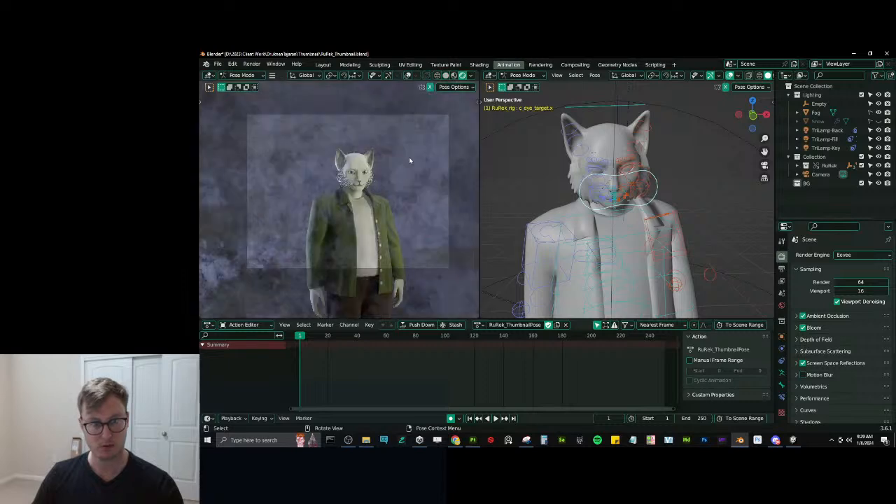
scroll(412, 149, "up", 5)
key("g")
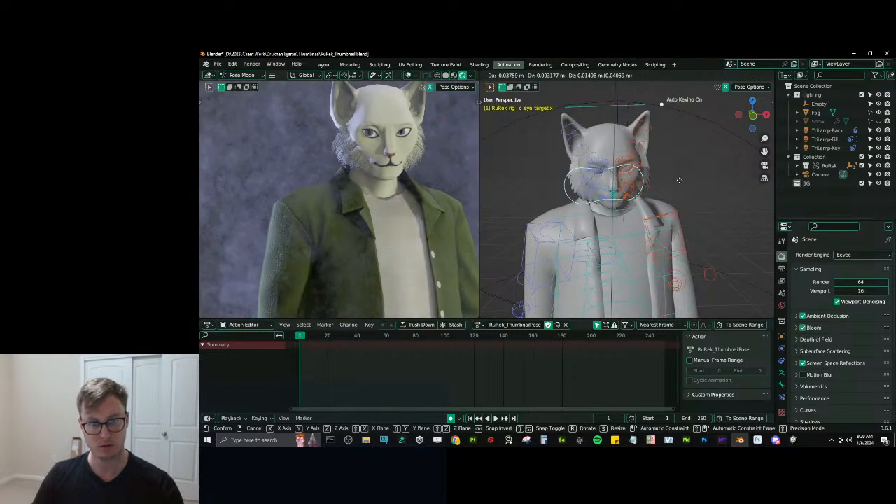
left_click(645, 159)
middle_click_drag(645, 159, 641, 184)
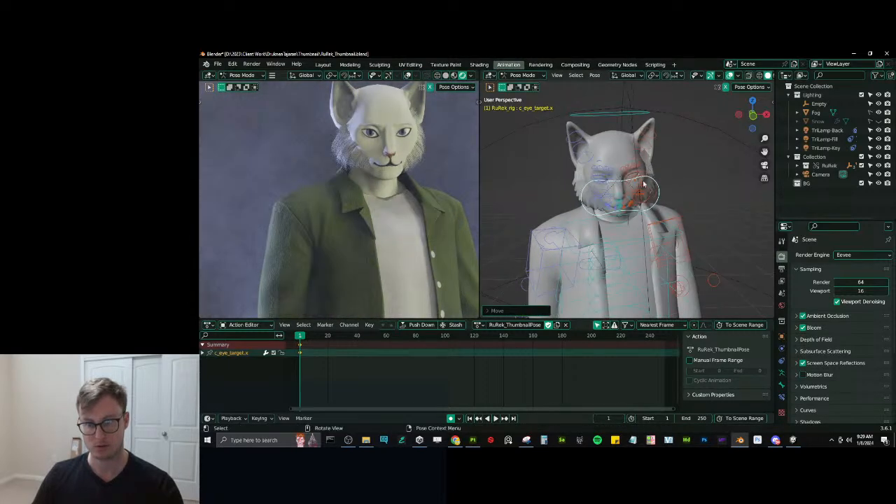
Save the posed character file.
scroll(634, 208, "up", 8)
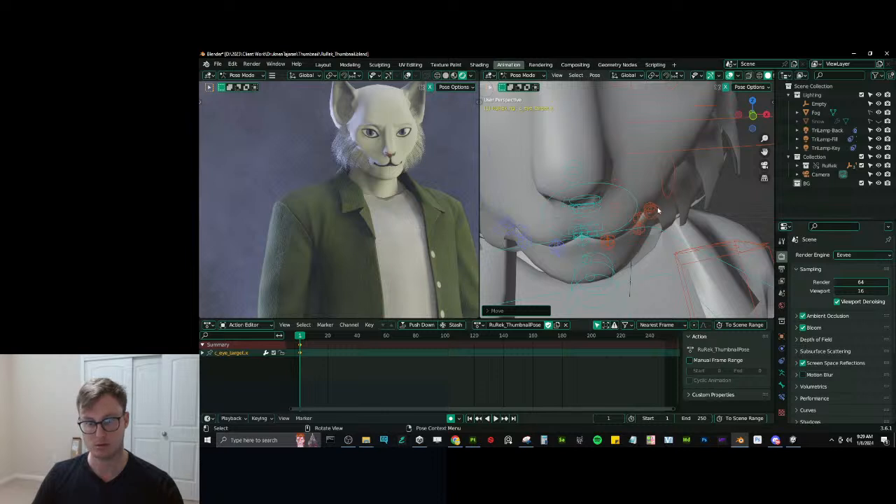
scroll(658, 210, "down", 8)
scroll(398, 210, "down", 5)
scroll(375, 210, "up", 4)
key("ctrl+s")
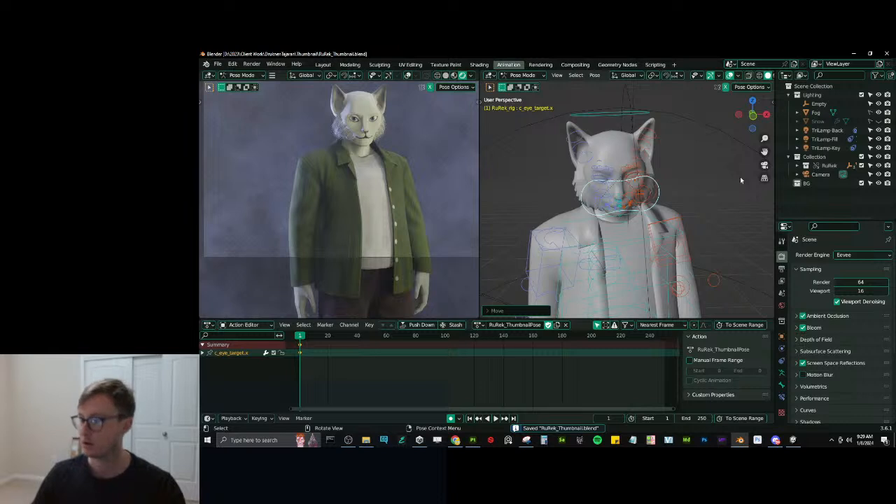
Switch to Object Mode and move the camera about 0.2 m along X so the character sits left of the frame's centre.
middle_click_drag(674, 215, 652, 120, "shift")
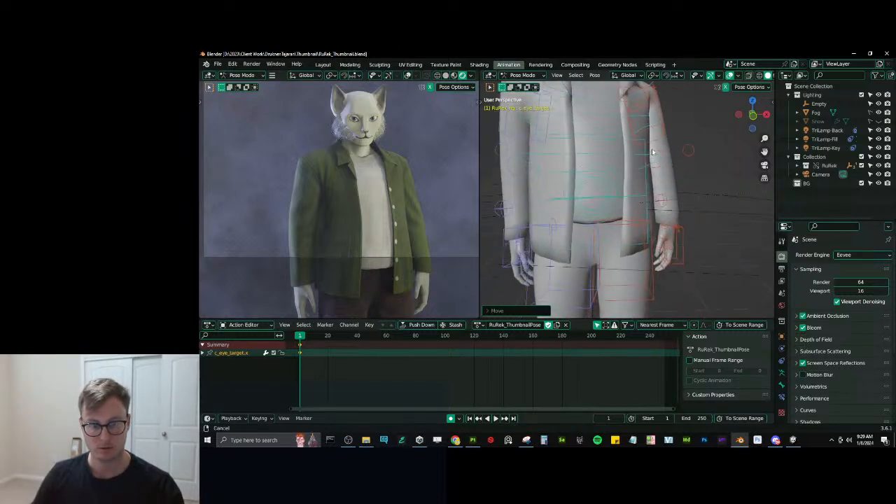
scroll(652, 181, "down", 4)
key("ctrl+Tab")
scroll(576, 204, "down", 4)
scroll(442, 196, "down", 3)
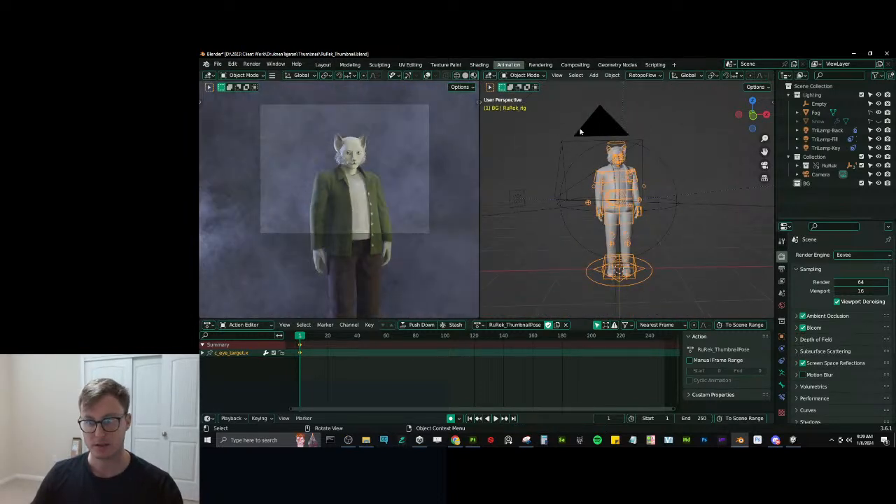
left_click(588, 132)
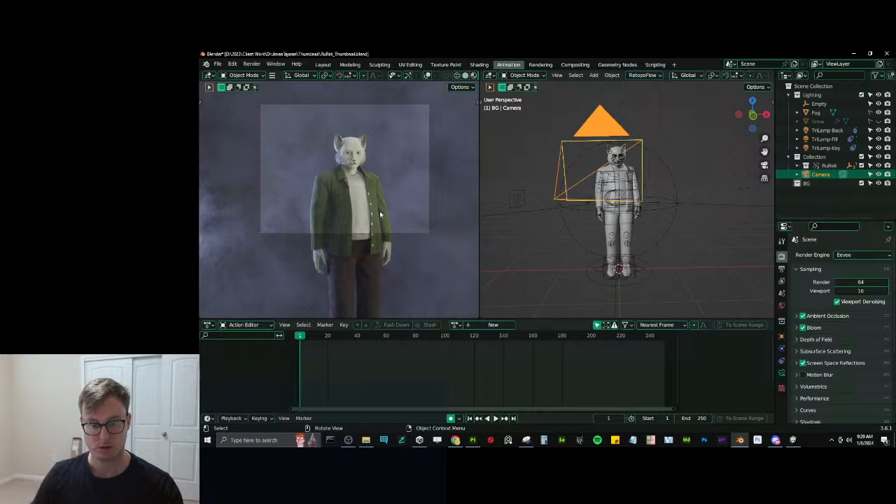
key("Return")
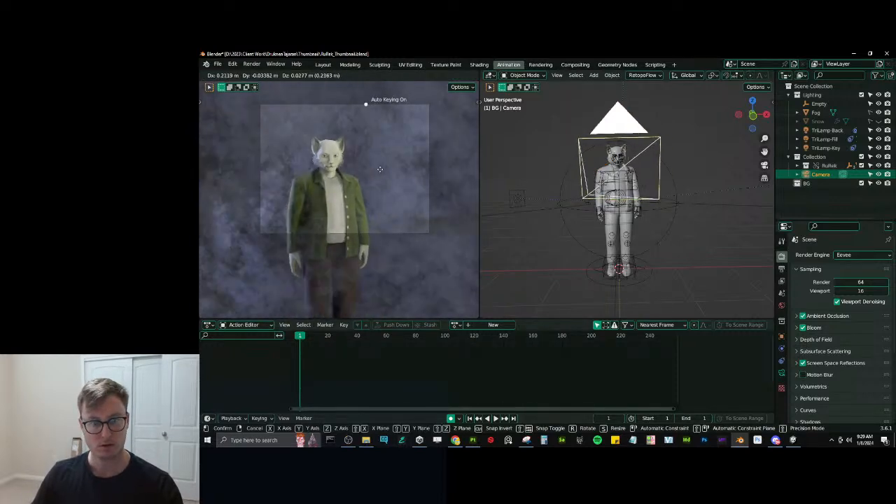
left_click(381, 173)
Pull the camera back along its local Z axis and shift it to keep the character in the frame's left half.
key("g")
key("z")
key("z")
left_click(385, 193)
key("g")
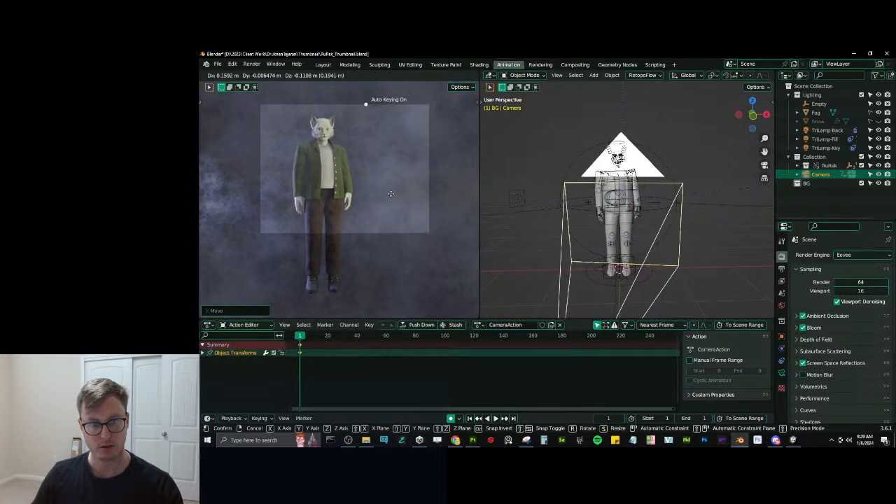
left_click(430, 188)
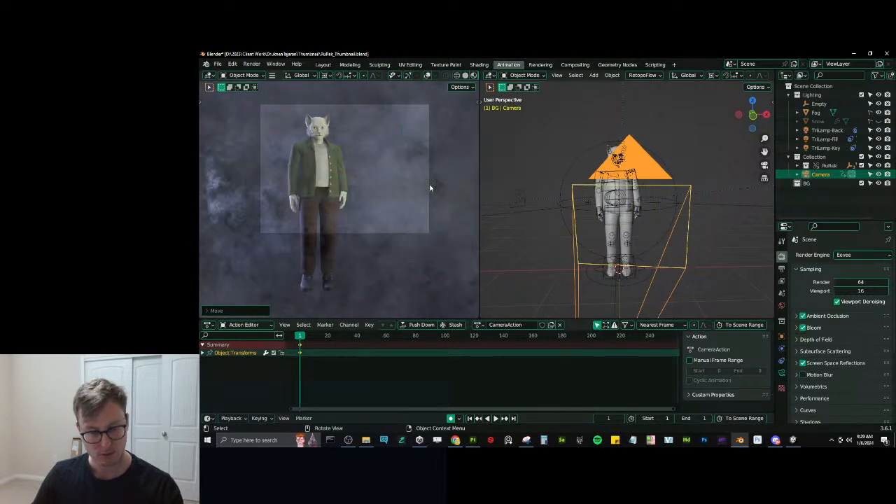
Rotate the camera about -38 degrees around the global Z axis to view the character at an angle, and save the file.
key("r")
key("z")
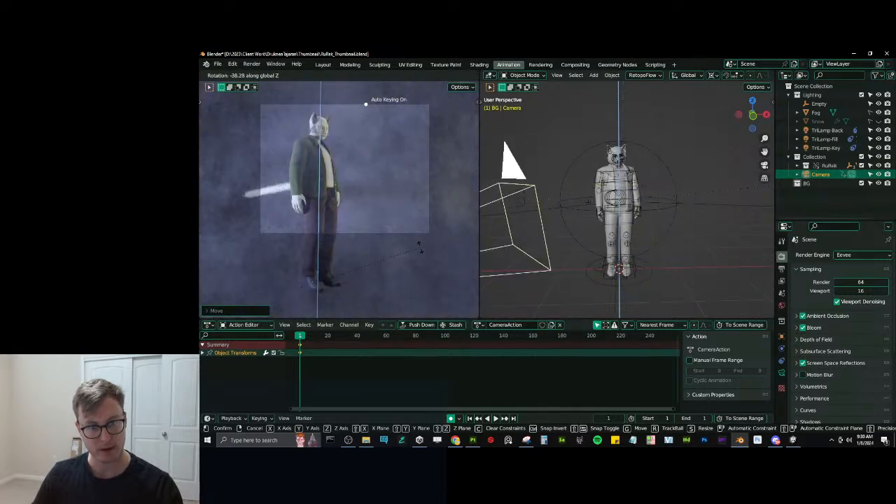
left_click(420, 244)
scroll(359, 164, "up", 8)
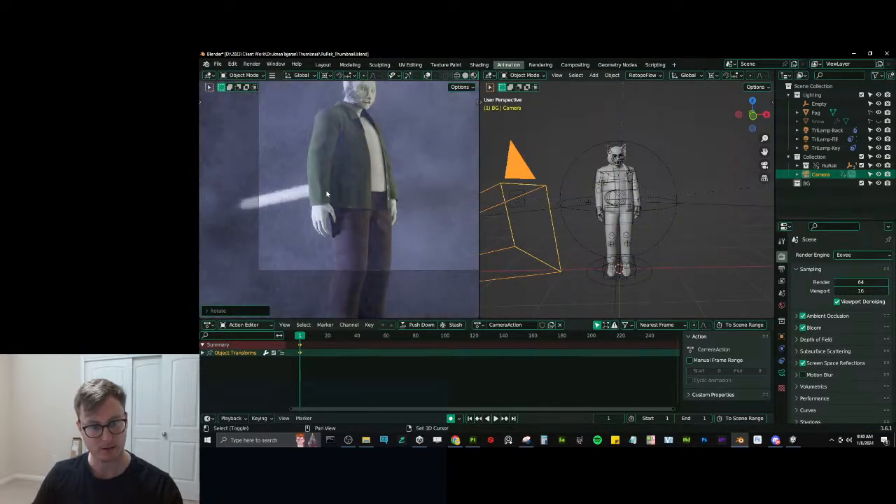
scroll(357, 213, "down", 8)
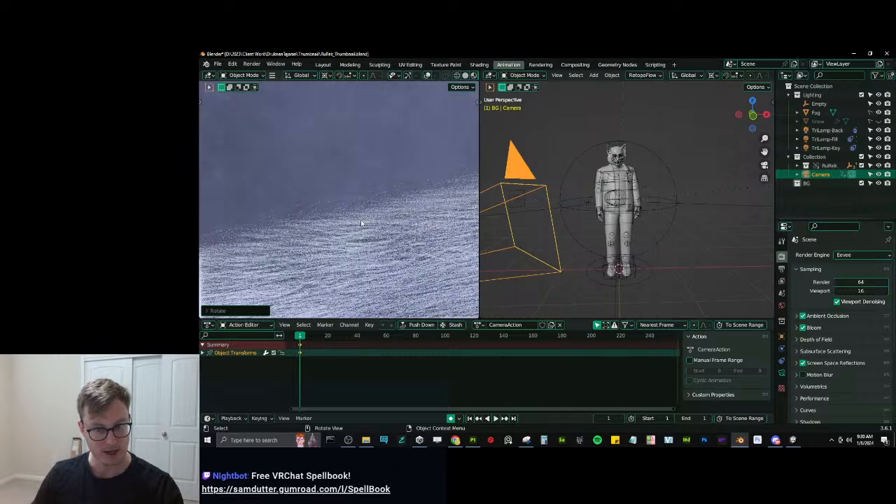
scroll(357, 212, "up", 5)
key("ctrl+s")
scroll(366, 189, "down", 4)
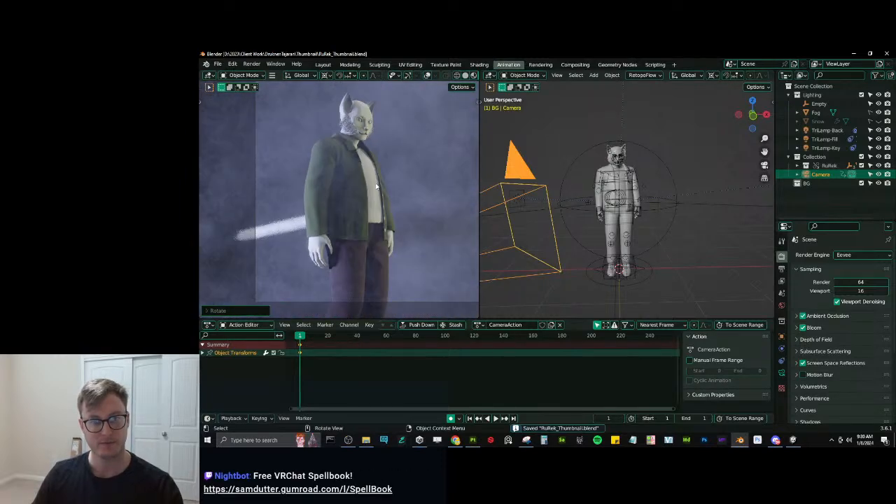
Select the TriLamp-Back light and adjust its position beside the character.
scroll(609, 195, "up", 4)
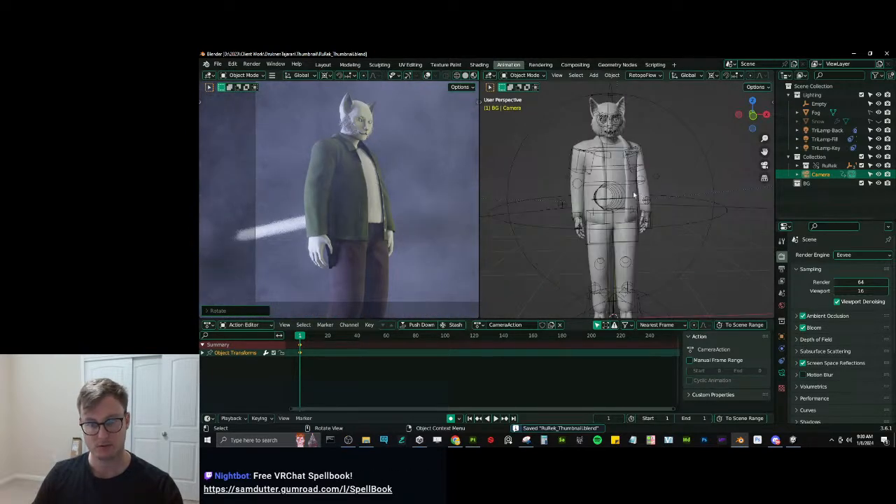
mouse_move(405, 214)
middle_mouse_down()
mouse_move(368, 210)
mouse_move(395, 209)
middle_mouse_up()
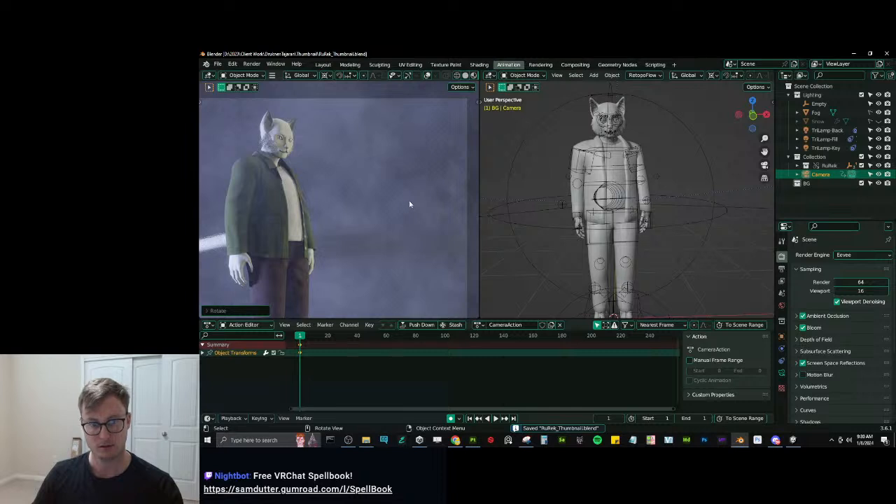
middle_click_drag(322, 185, 354, 170, "shift")
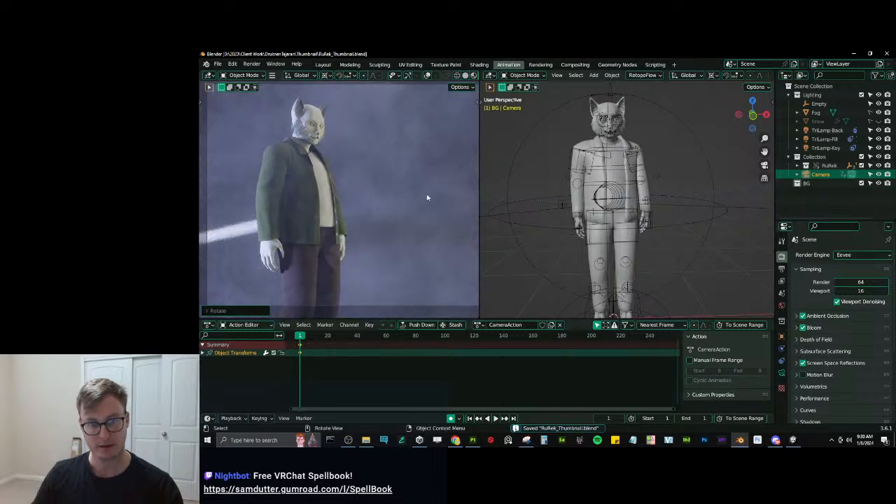
scroll(630, 174, "down", 4)
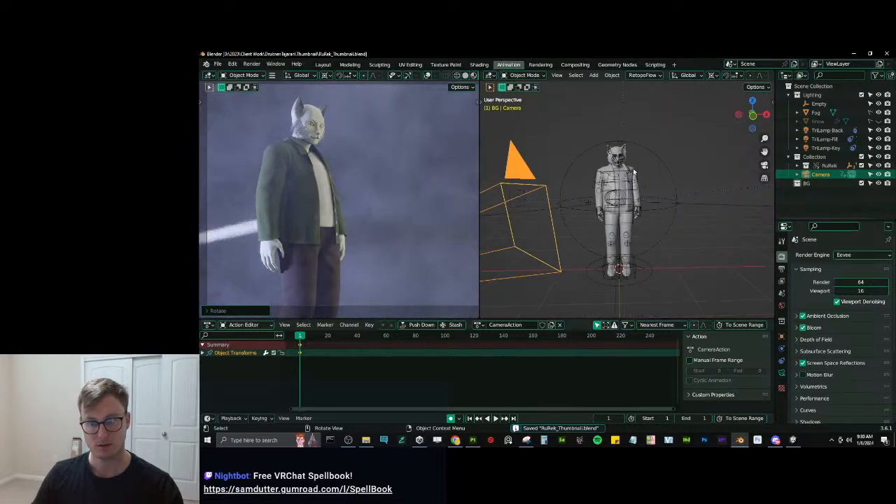
middle_click_drag(639, 153, 658, 176)
scroll(658, 175, "down", 5)
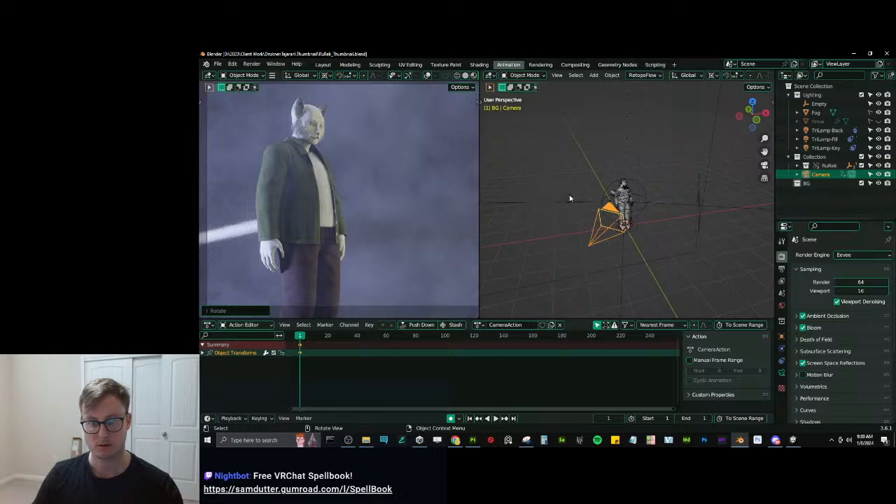
left_click(569, 194)
key("g")
left_click(567, 196)
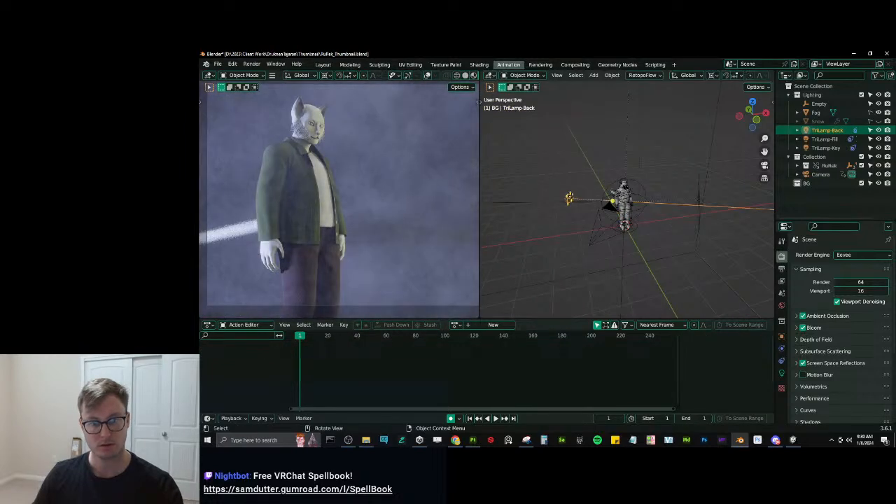
Move the TriLamp-Back light, scale it down and reposition it beside the character.
scroll(585, 199, "up", 1)
key("g")
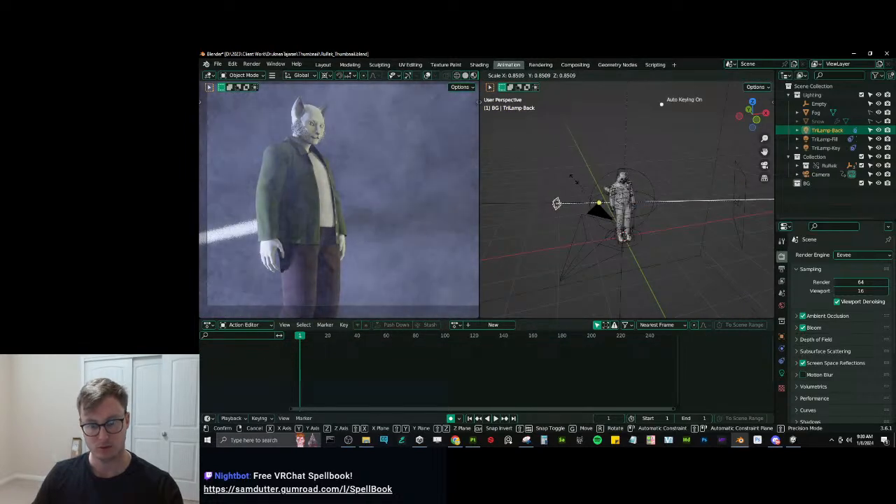
left_click(573, 182)
key("s")
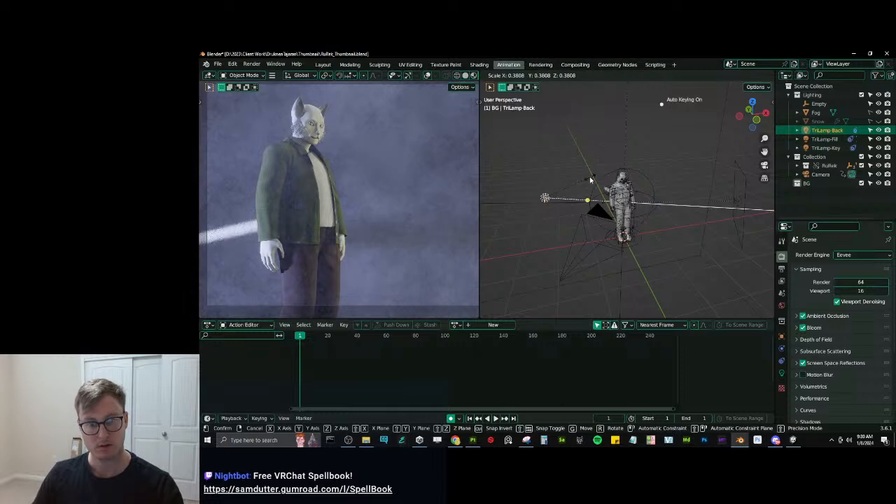
left_click(409, 253)
key("g")
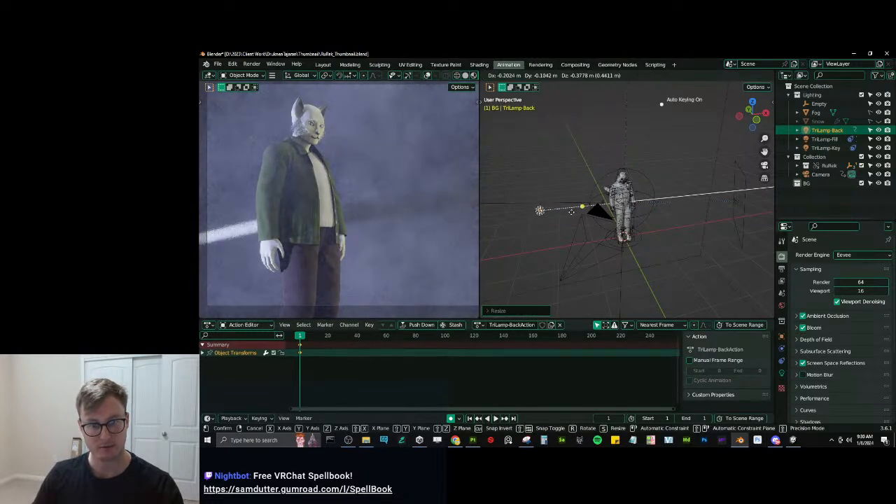
left_click(572, 215)
Shift the TriLamp-Back light behind the character, including about 0.66 m along global Y, and raise its power.
middle_click_drag(582, 208, 611, 239)
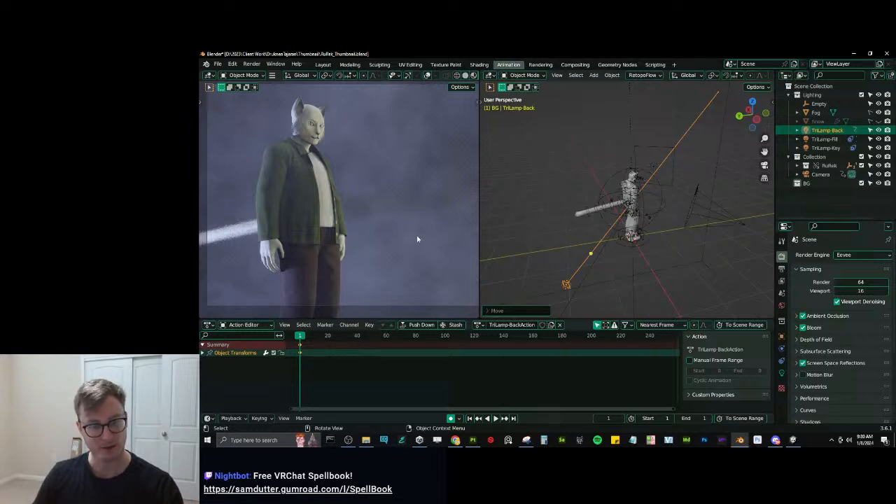
middle_click_drag(650, 196, 756, 184)
key("g")
key("y")
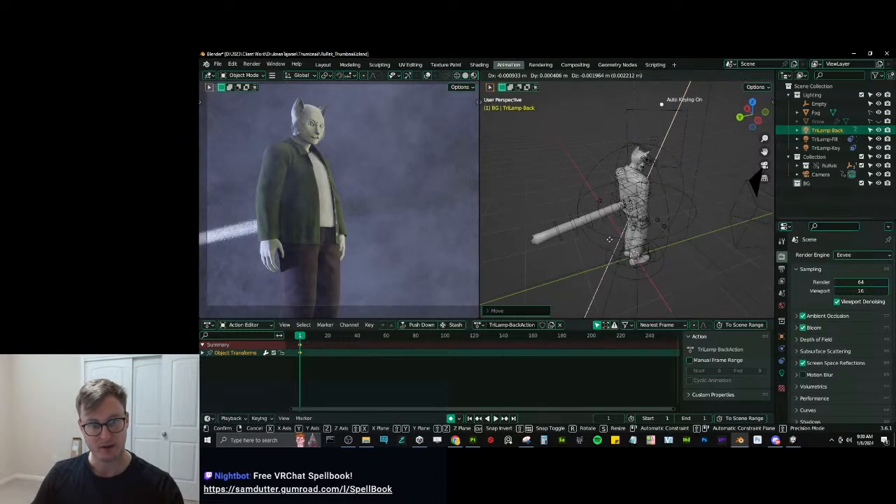
left_click(511, 133)
scroll(560, 203, "down", 5)
middle_click_drag(568, 216, 587, 224)
key("g")
key("y")
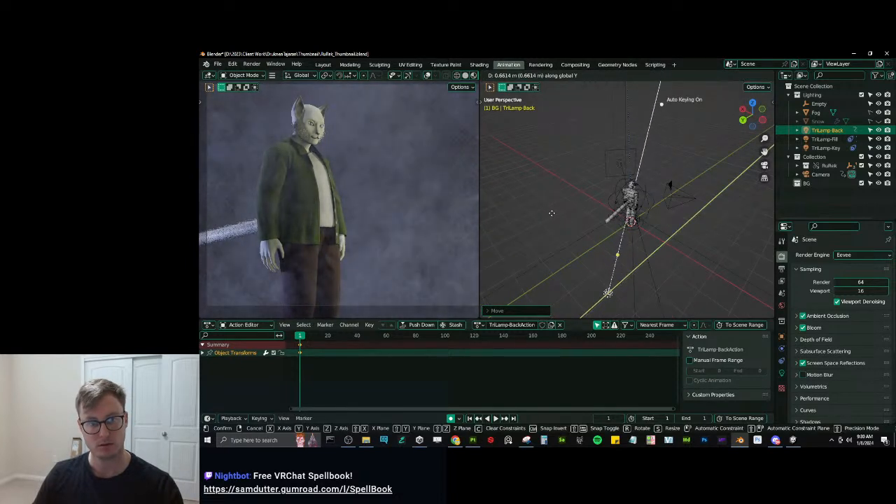
left_click(741, 270)
left_click(781, 372)
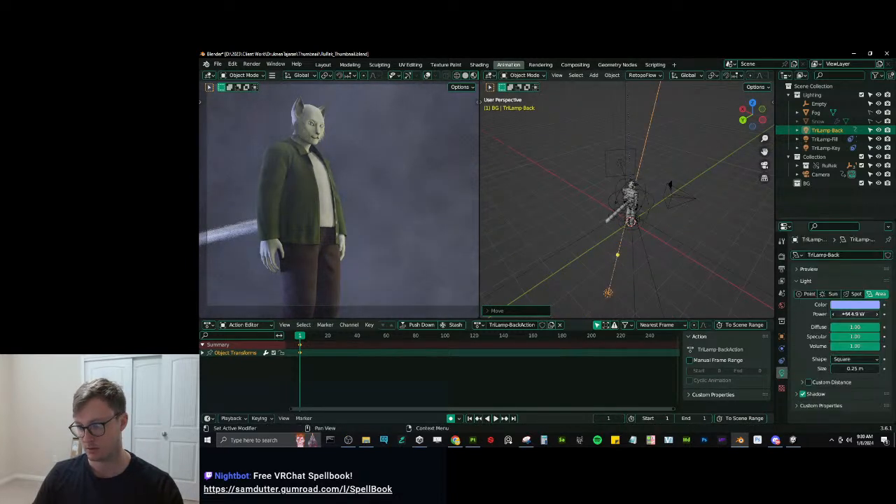
left_click_drag(854, 314, 868, 314)
Select the TriLamp-Fill light and reposition it freely at the character's side.
middle_click_drag(683, 235, 671, 210)
scroll(632, 200, "up", 3)
left_click(730, 183)
key("g")
left_click(709, 188)
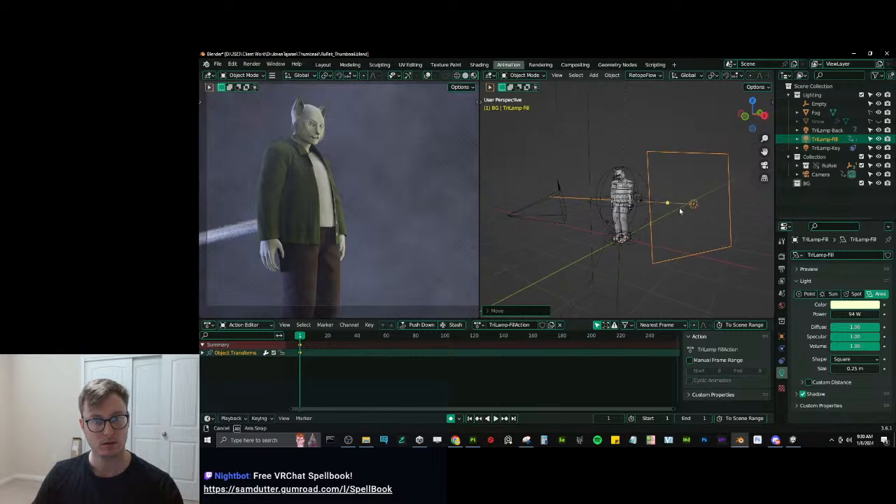
key("g")
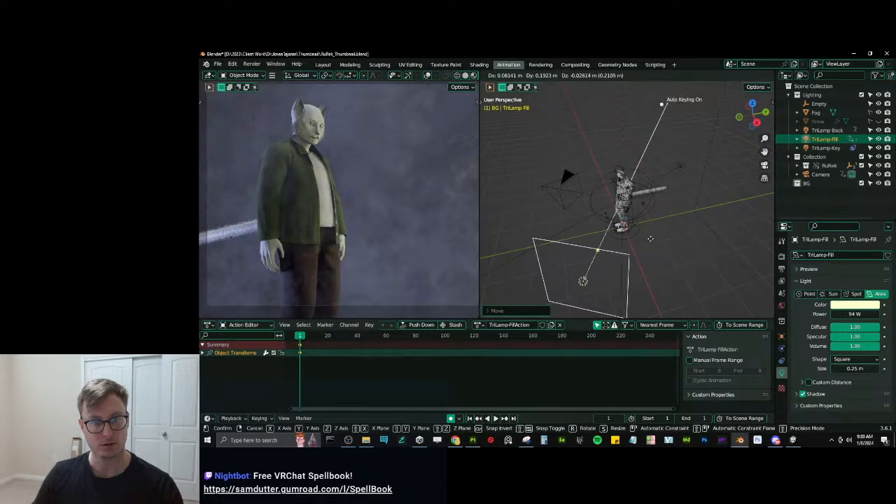
left_click(646, 238)
Move the TriLamp-Fill light about 1.55 m along global Y and expand its shadow settings.
key("g")
key("y")
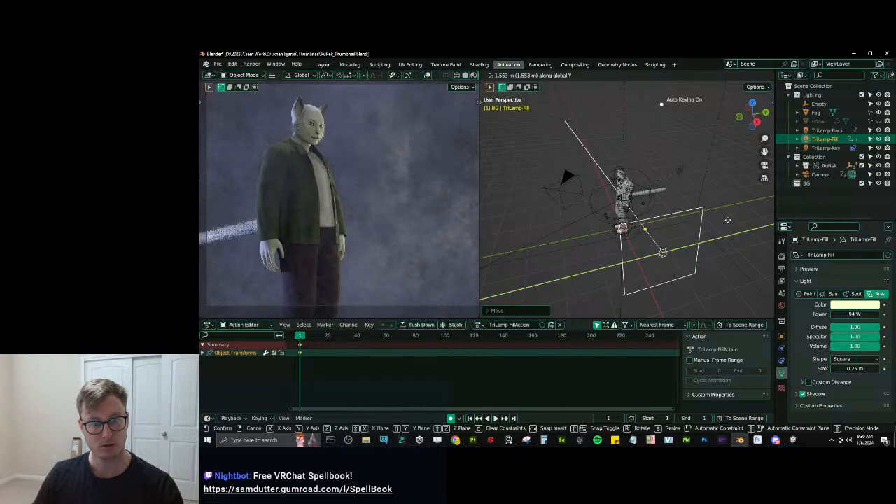
left_click(723, 223)
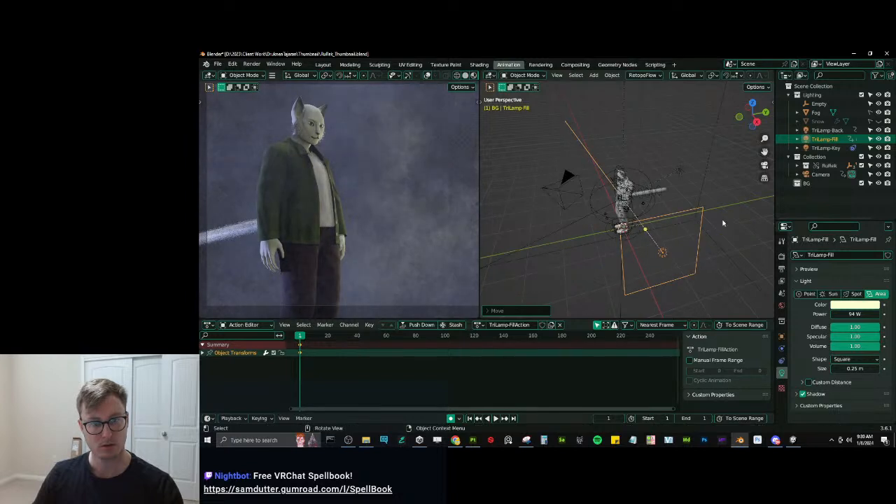
left_click(812, 394)
scroll(828, 352, "down", 2)
Reposition the TriLamp-Key light above the character and move it about -5 m along global Y.
middle_click_drag(533, 198, 648, 151)
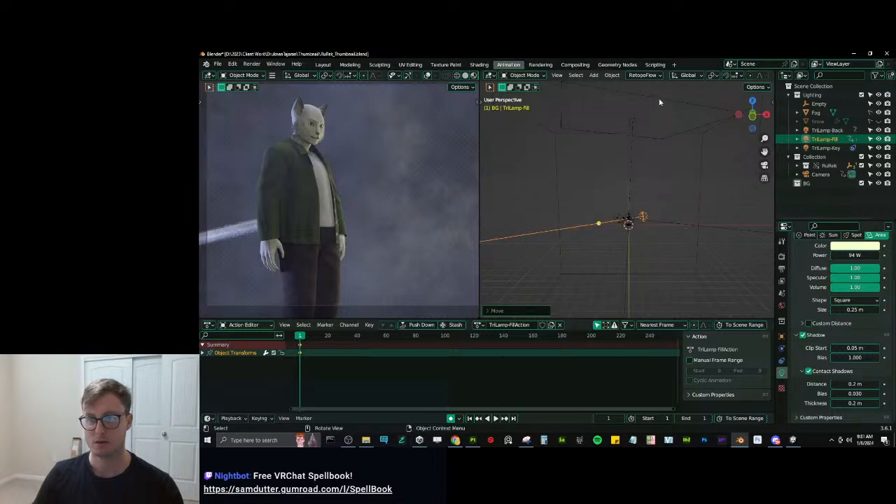
left_click(658, 102)
key("g")
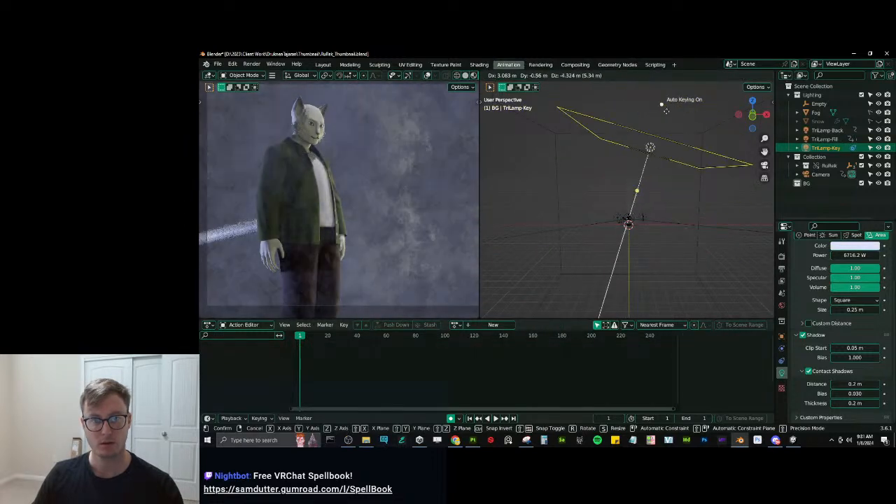
left_click(650, 93)
middle_click_drag(664, 126, 618, 134)
key("g")
key("y")
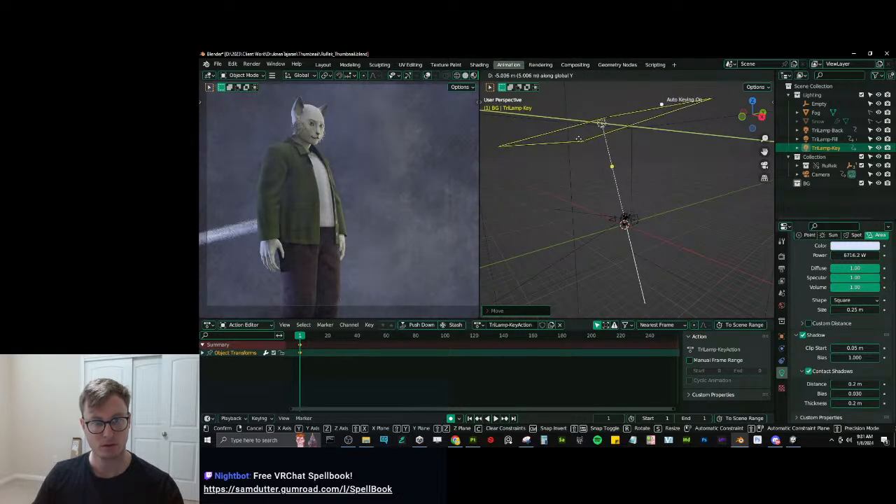
left_click(578, 138)
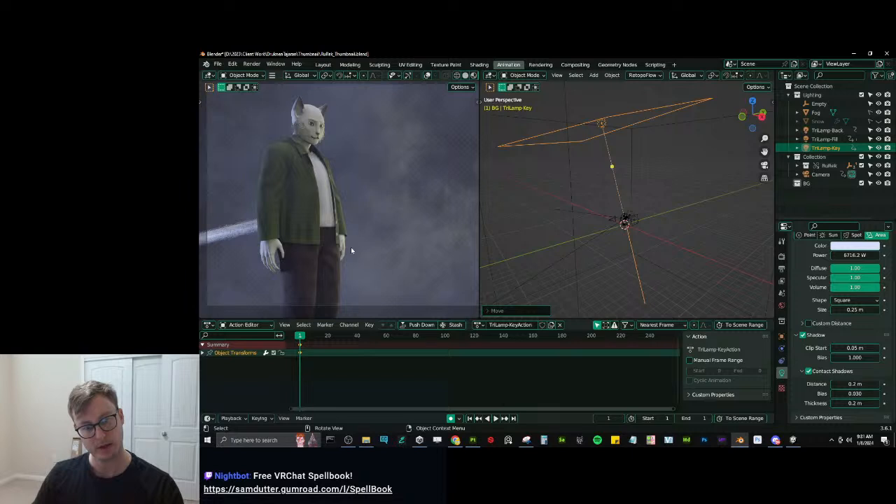
Select the camera and move it about -0.09 m along its local Z axis.
scroll(623, 226, "up", 5)
middle_click_drag(623, 228, 597, 286)
left_click(590, 286)
key("KP_Decimal")
scroll(616, 245, "down", 4)
scroll(625, 231, "up", 2)
middle_click_drag(671, 194, 622, 208, "shift")
key("g")
key("z")
key("z")
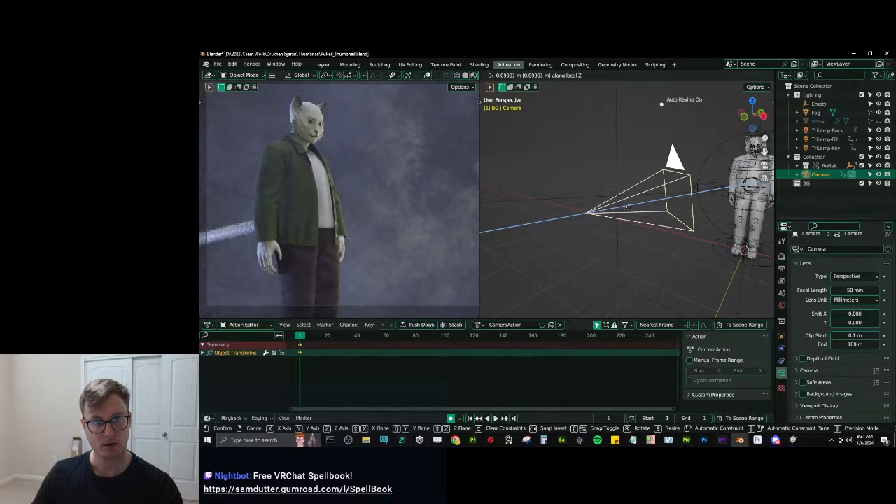
left_click(658, 224)
key("r")
key("z")
left_click(663, 228)
Set the pivot point to Bounding Box Center and rotate the camera about 6 degrees around global Z.
key("period")
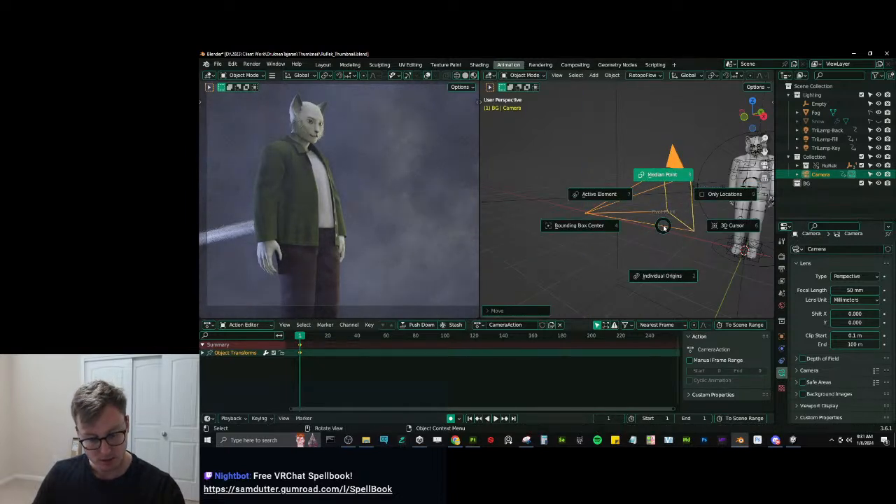
left_click(578, 226)
key("r")
key("z")
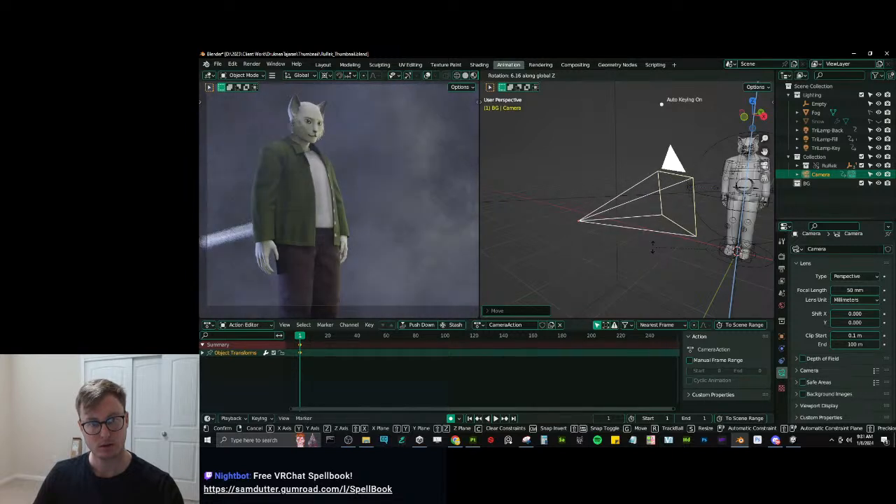
left_click(652, 247)
Put the RuRek rig in Pose Mode and rotate the c_tail_master.x bone so the tail curves down behind the legs.
scroll(322, 235, "down", 4)
scroll(321, 231, "up", 3)
middle_click_drag(322, 232, 327, 245, "shift")
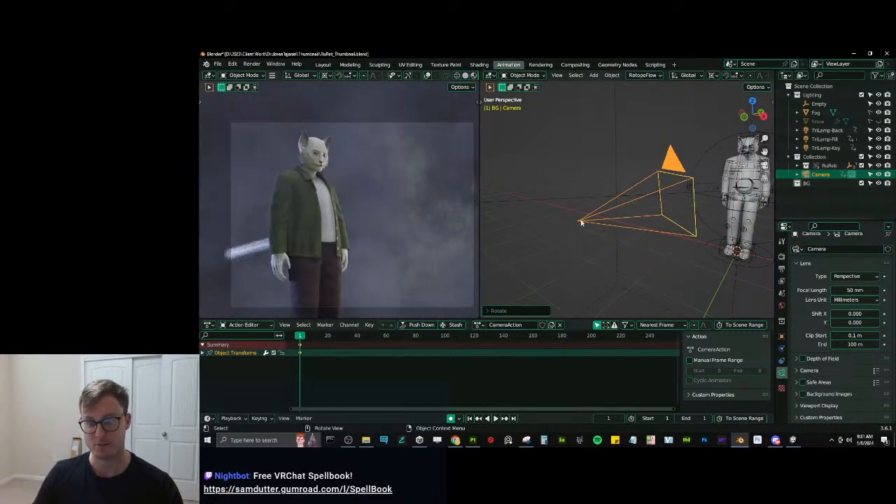
middle_click_drag(580, 223, 583, 190)
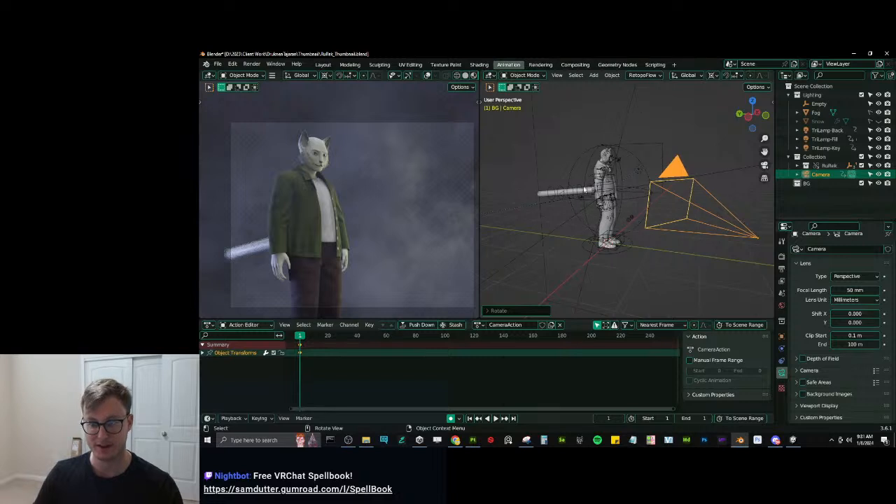
left_click(582, 190)
key("ctrl+Tab")
left_click(597, 194)
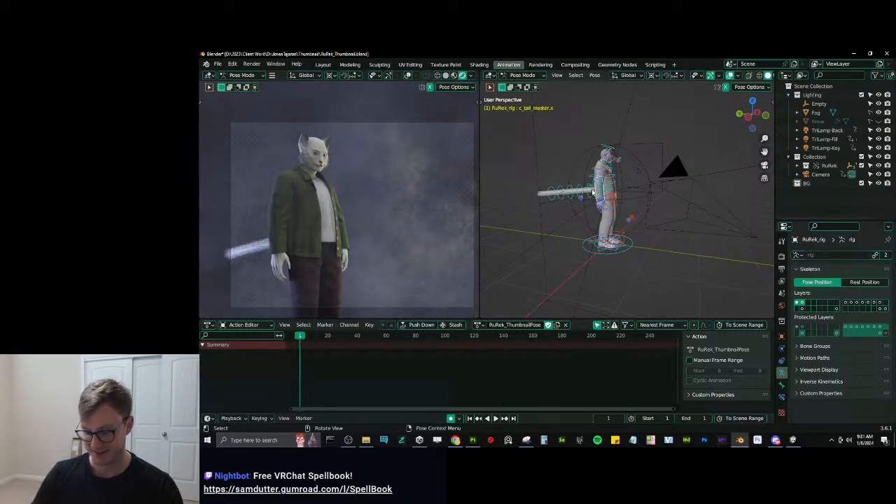
scroll(598, 192, "up", 6)
scroll(637, 187, "down", 6)
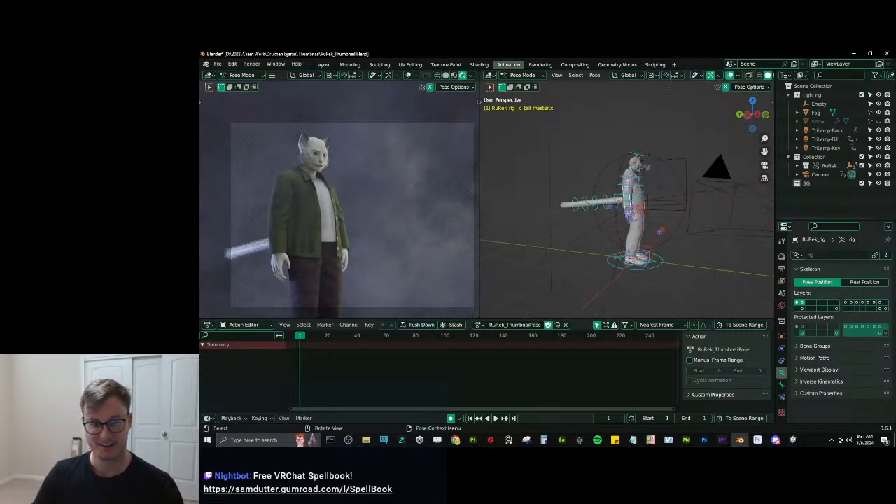
key("r")
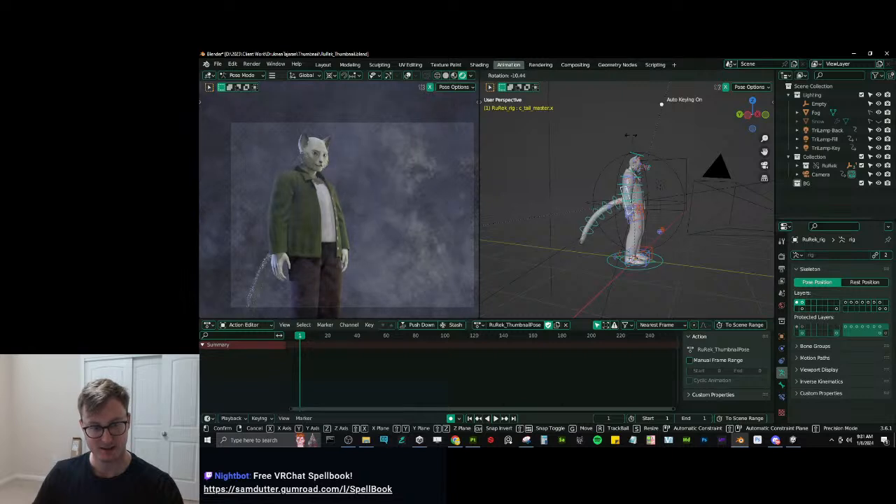
left_click(640, 218)
Select the c_tail_00.x bone at the base of the tail.
scroll(640, 217, "up", 5)
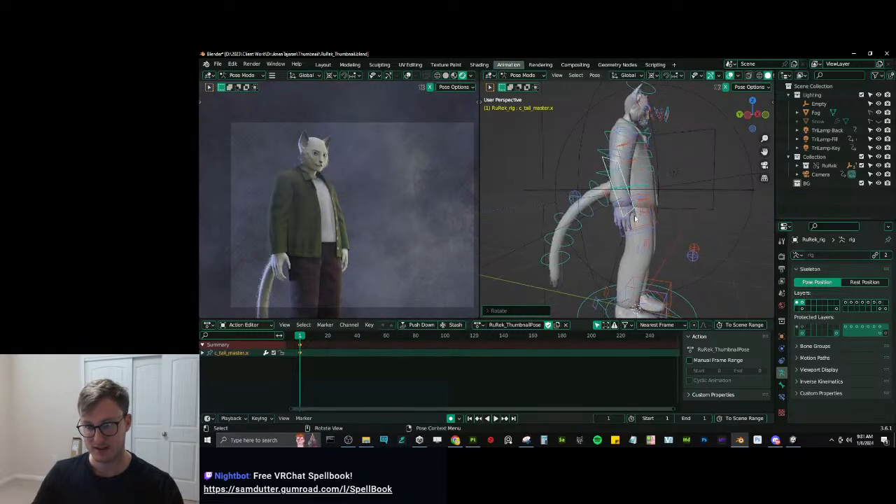
left_click(625, 177)
key("r")
key("x")
key("x")
right_click(661, 152)
Set the pivot point to Individual Origins and rotate the c_tail_00.x bone about -20 degrees on its local X axis.
key("period")
left_click(660, 200)
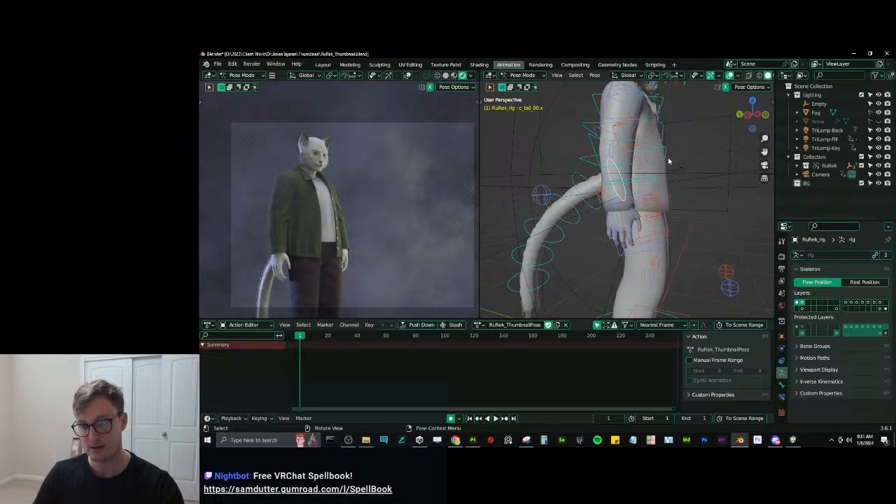
key("r")
key("x")
key("x")
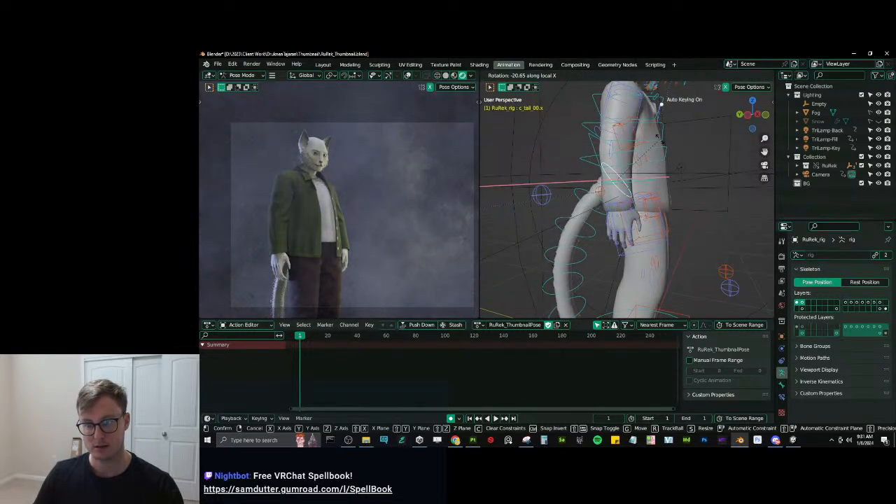
left_click(661, 104)
Rotate the tail around the Z axis so it swings out beside the character's leg in the camera view, and save the file.
middle_click_drag(661, 103, 642, 187)
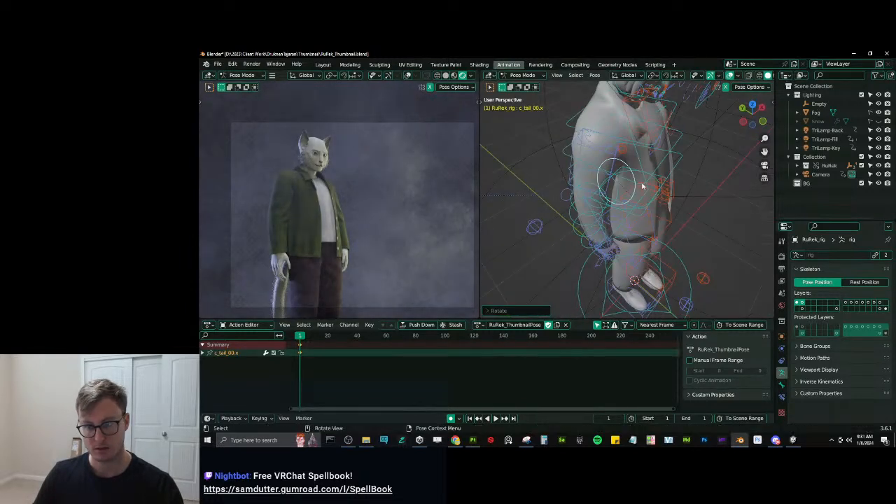
key("r")
key("z")
left_click(678, 177)
middle_click_drag(678, 177, 601, 196)
scroll(613, 201, "up", 1)
scroll(630, 197, "down", 6)
middle_click_drag(325, 227, 314, 211, "shift")
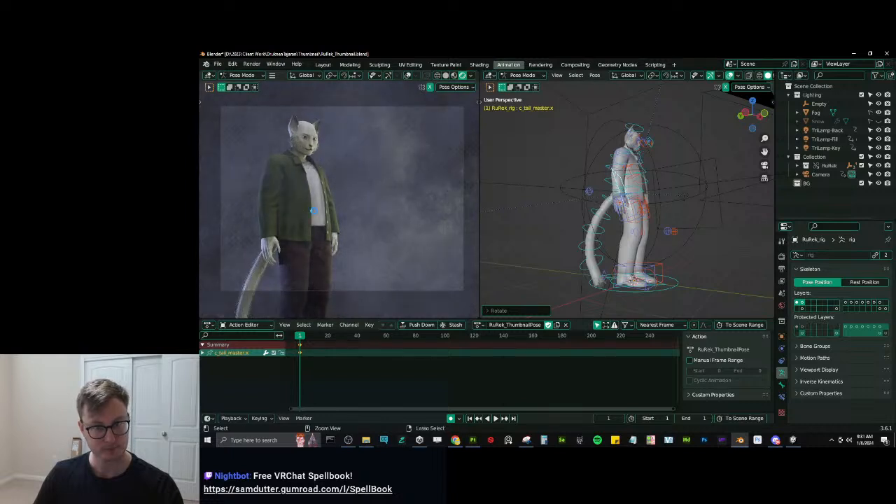
scroll(257, 219, "up", 4)
middle_click_drag(264, 173, 343, 236, "shift")
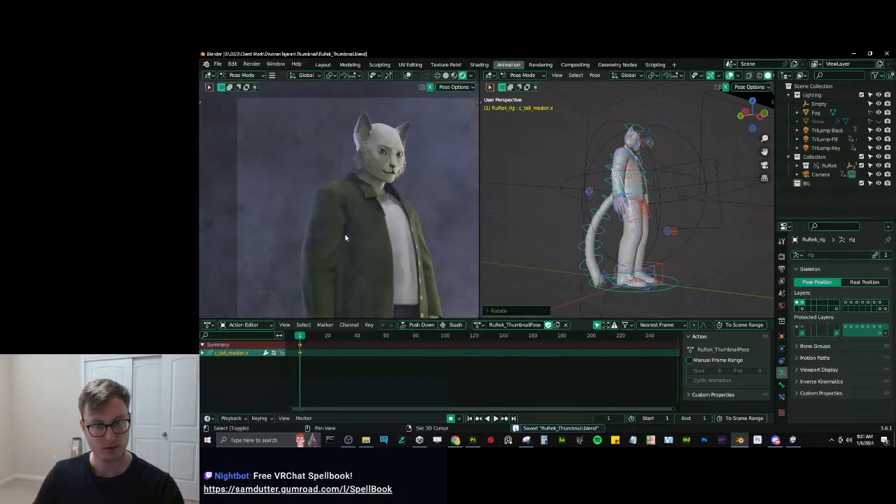
Return to Object Mode, render the current frame and examine the character's framing and lighting in the result.
scroll(343, 236, "up", 5)
middle_click_drag(384, 150, 373, 208, "shift")
scroll(416, 184, "down", 6)
middle_click_drag(323, 311, 356, 233, "shift")
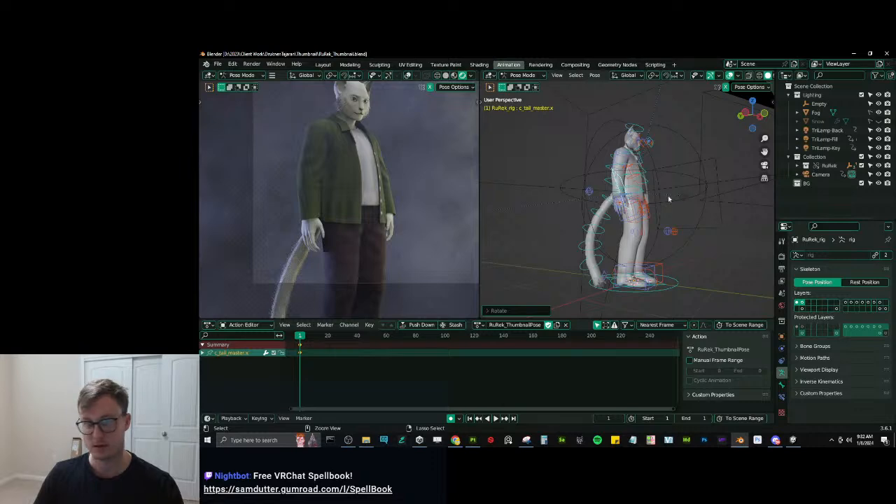
key("ctrl+Tab")
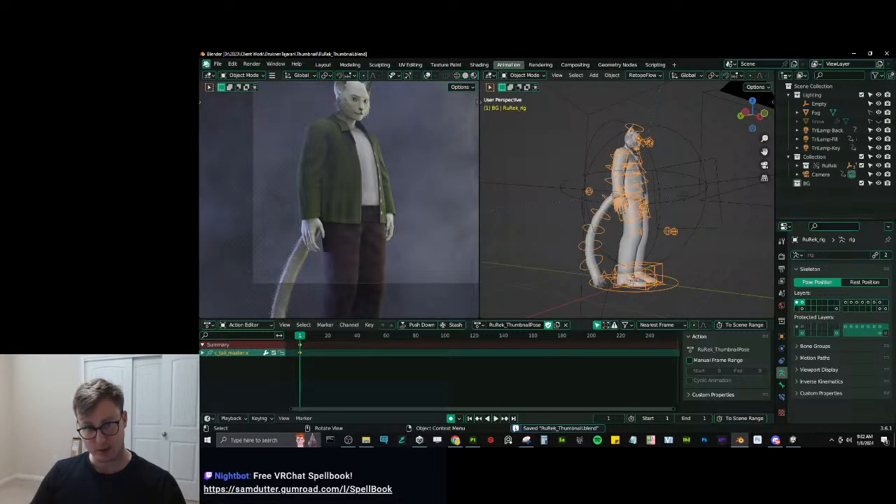
middle_click_drag(358, 112, 345, 189, "shift")
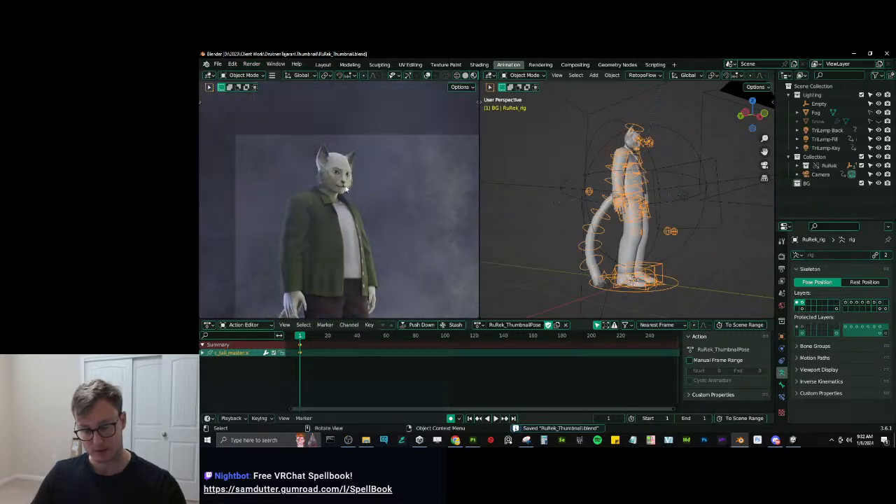
key("F12")
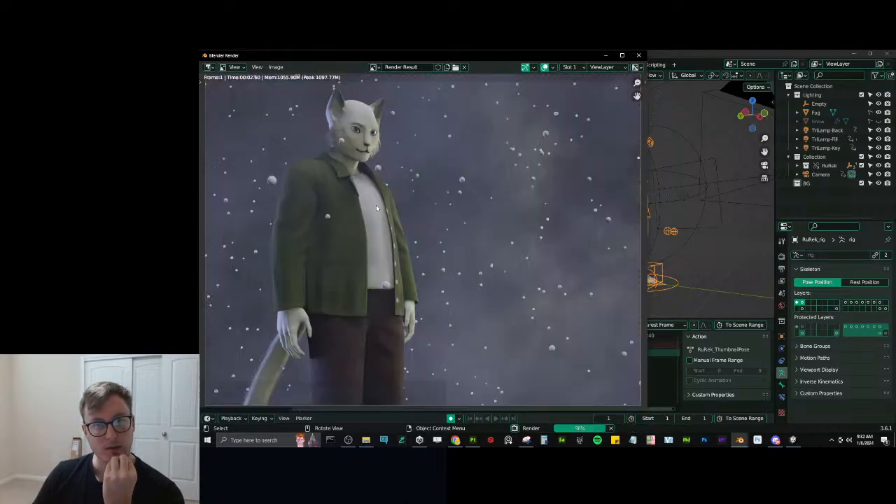
scroll(375, 206, "up", 2)
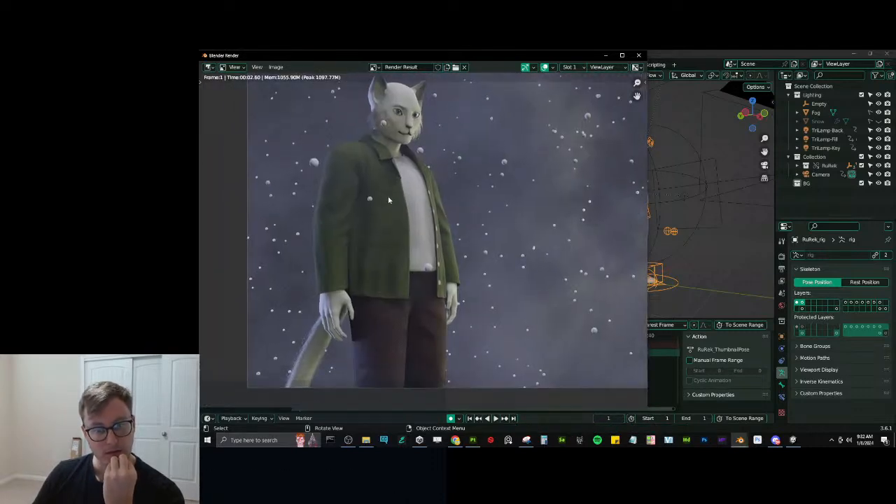
middle_click_drag(576, 165, 544, 197)
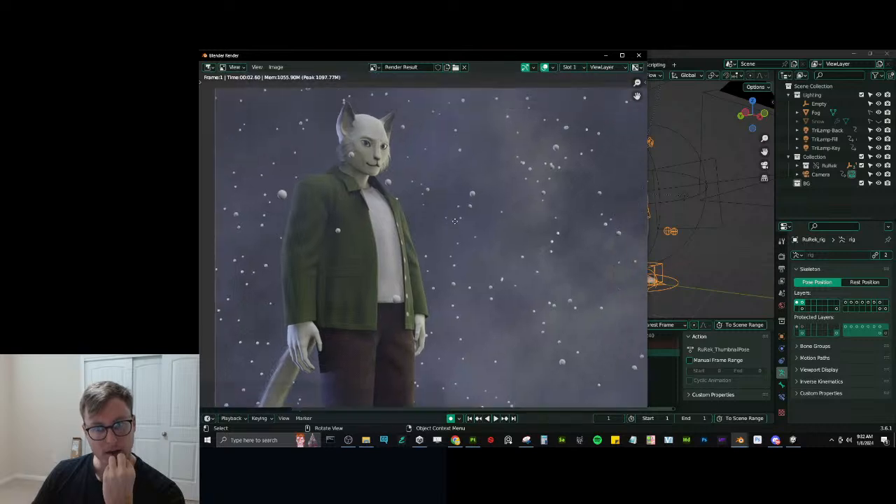
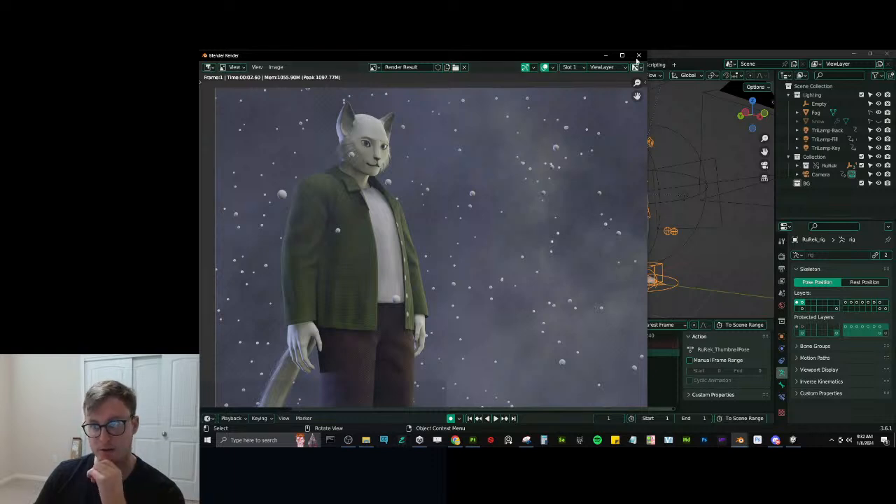
Close the render result and delete the Snow object from the Lighting collection.
left_click(638, 55)
middle_click_drag(639, 172, 650, 189, "shift")
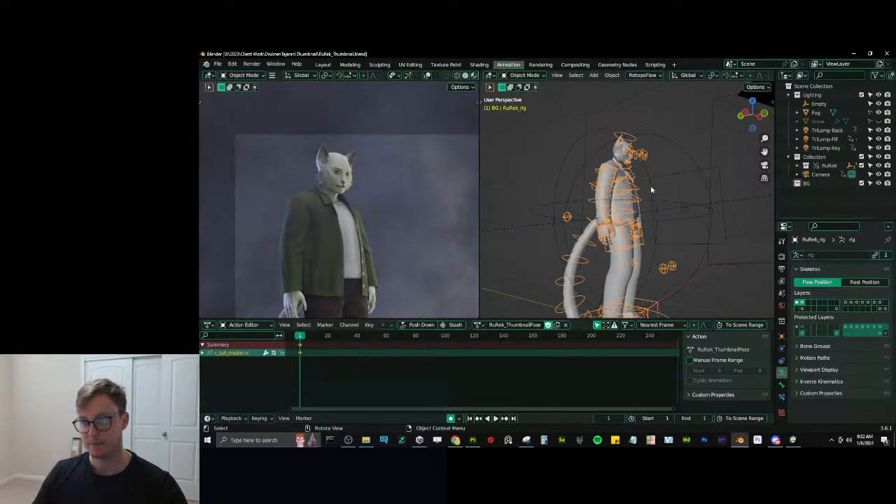
left_click(833, 121)
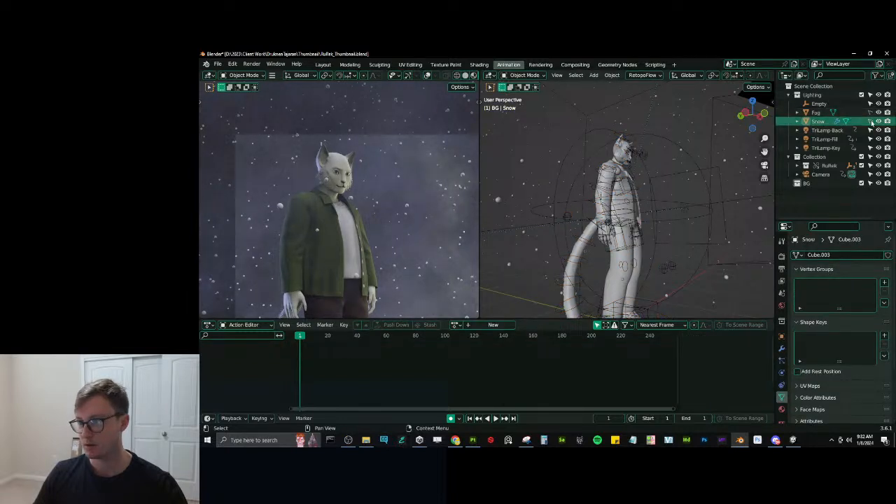
key("x")
left_click(615, 187)
middle_click_drag(371, 230, 347, 169, "shift")
scroll(667, 150, "down", 2)
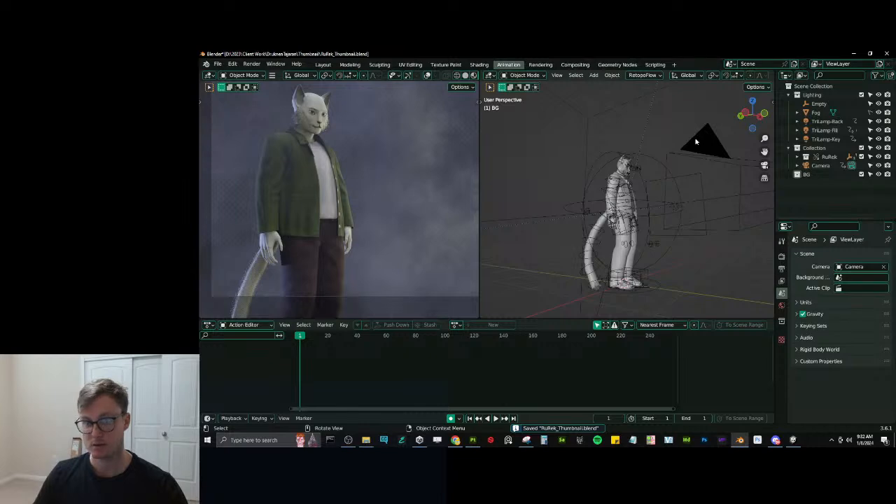
Move the camera to reframe the character in the left part of the shot, with some space above the head.
left_click(695, 142)
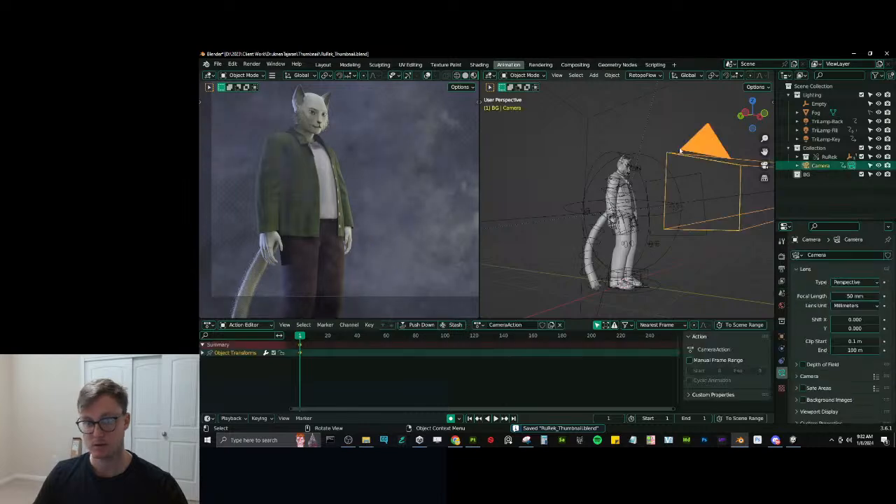
key("g")
left_click(389, 194)
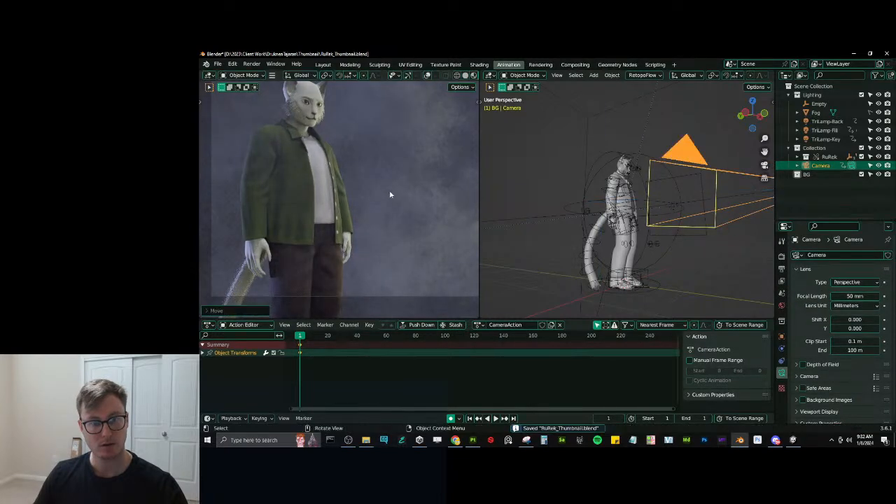
scroll(390, 195, "down", 2)
key("g")
left_click(396, 200)
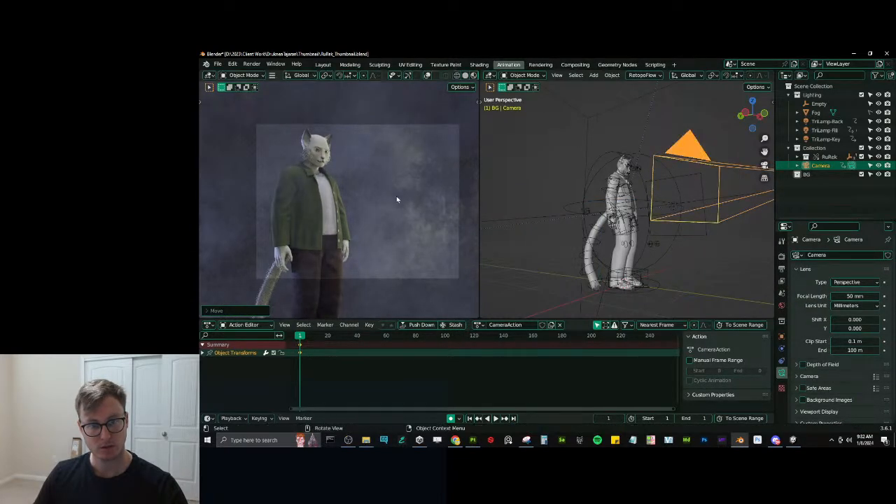
key("g")
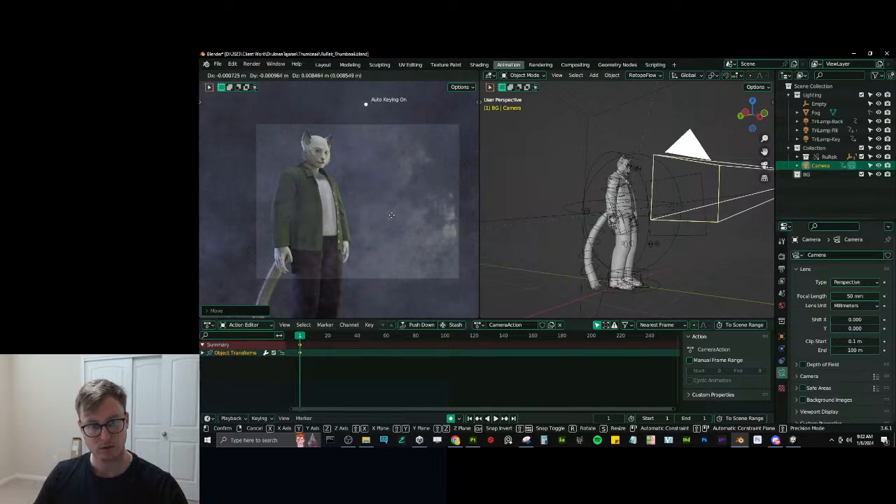
left_click(393, 215)
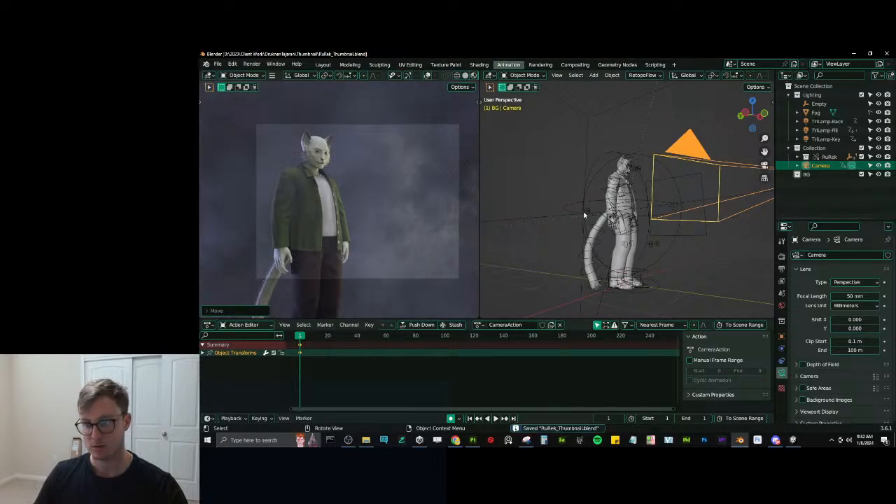
Select the RuRek rig, enter Pose Mode and rotate the c_shoulder.l bone.
middle_click_drag(580, 205, 604, 200)
scroll(576, 185, "up", 7)
scroll(602, 189, "down", 4)
scroll(603, 199, "up", 3)
middle_click_drag(640, 172, 615, 199)
left_click(636, 134)
left_click(640, 137)
key("ctrl+Tab")
left_click(619, 203)
key("r")
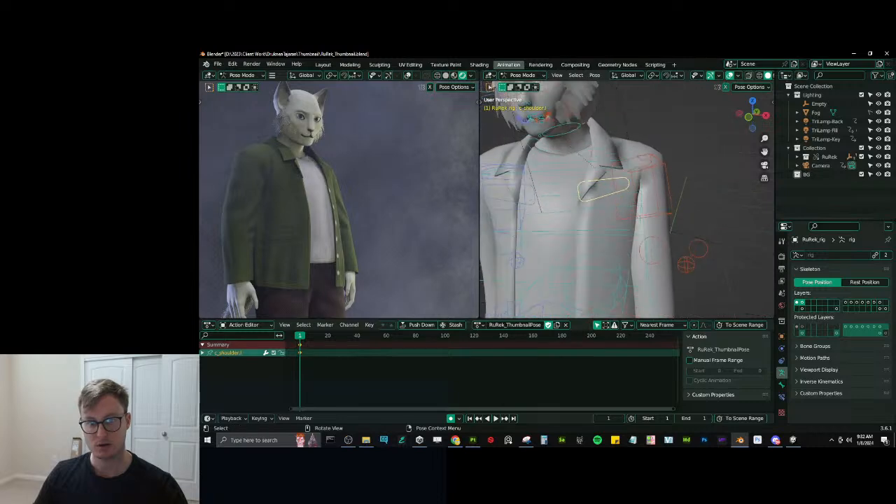
left_click(533, 207)
Rotate the c_shoulder.r bone to adjust the character's right shoulder.
middle_click_drag(574, 236, 649, 155)
left_click(588, 207)
key("r")
left_click(641, 140)
scroll(630, 161, "down", 2)
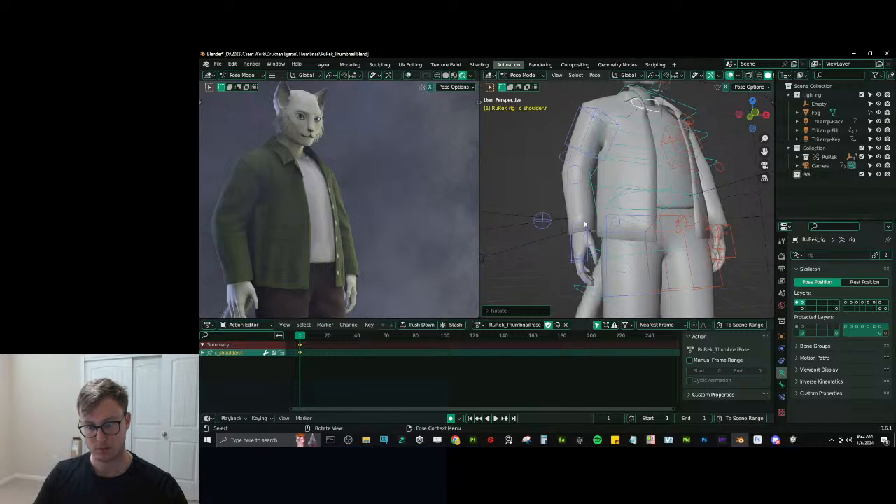
Move the c_hand_ik.r control so the right arm hangs beside the jacket with a slight bend at the elbow.
left_click(579, 246)
key("g")
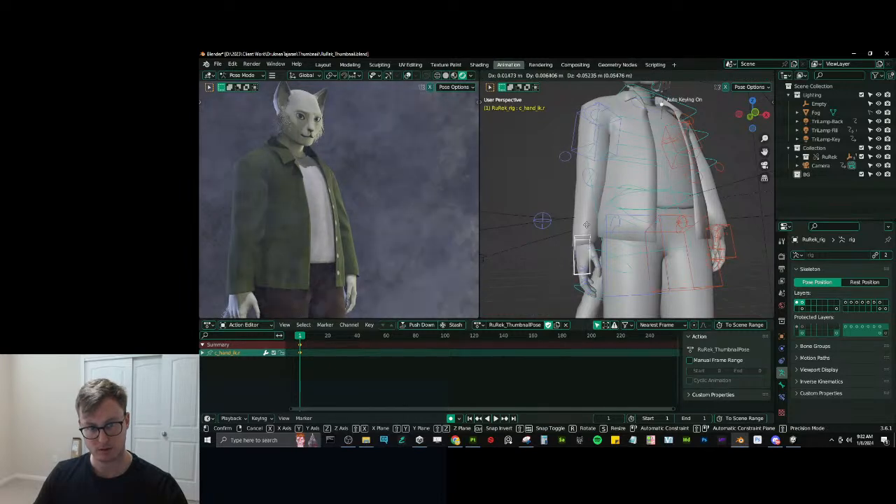
left_click(590, 235)
middle_click_drag(589, 235, 627, 251)
key("g")
left_click(668, 224)
key("g")
left_click(641, 242)
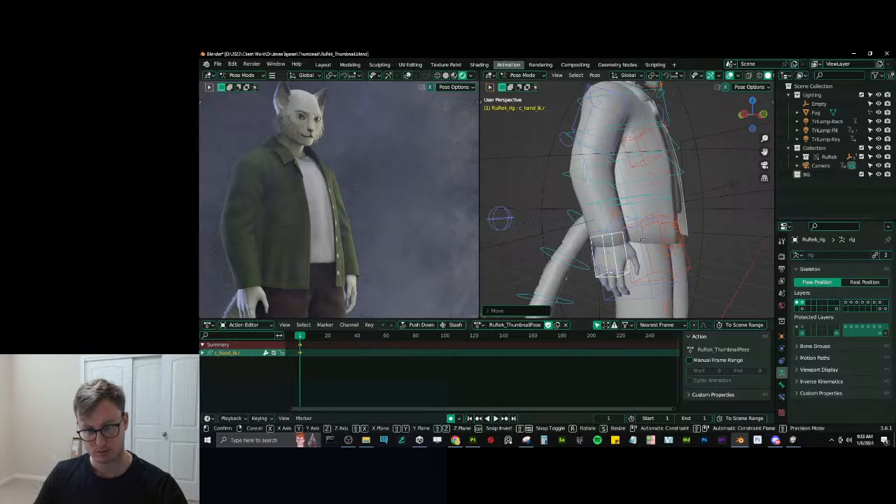
Move the c_arms_pole.r control in toward the body to redirect the right elbow.
left_click(500, 218)
middle_click_drag(499, 218, 454, 238)
key("g")
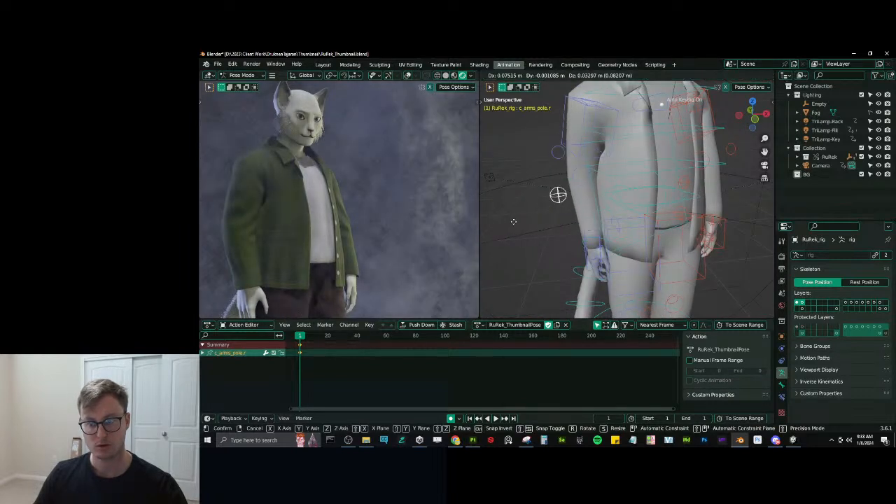
left_click(526, 217)
middle_click_drag(625, 219, 624, 261)
Select the right hand's base bones from c_pinky1.r to c_thumb1.r and scale them down to curl the fingers.
left_click(609, 264)
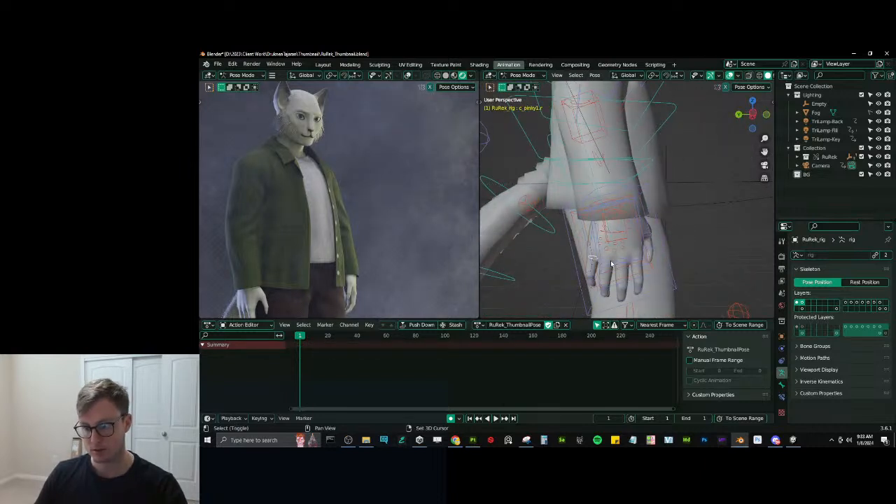
left_click(635, 223)
key("s")
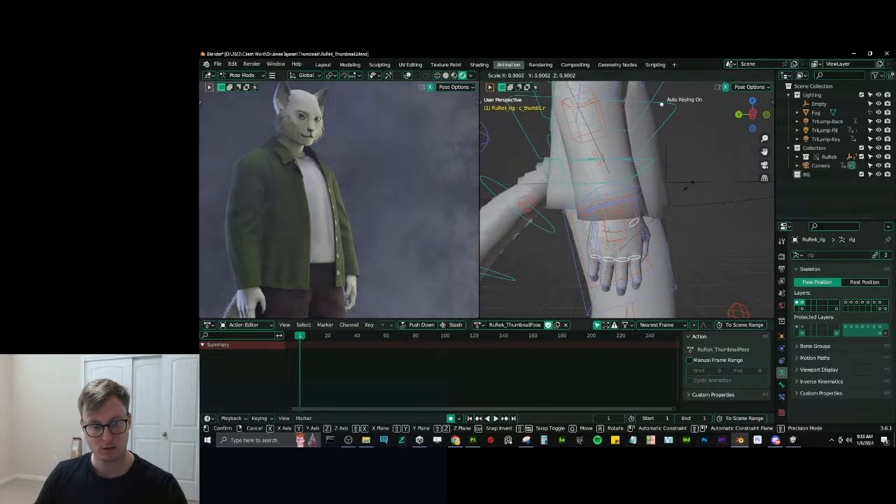
right_click(686, 189)
key("period")
key("Escape")
key("s")
left_click(676, 200)
middle_click_drag(676, 200, 650, 154)
key("r")
key("x")
key("x")
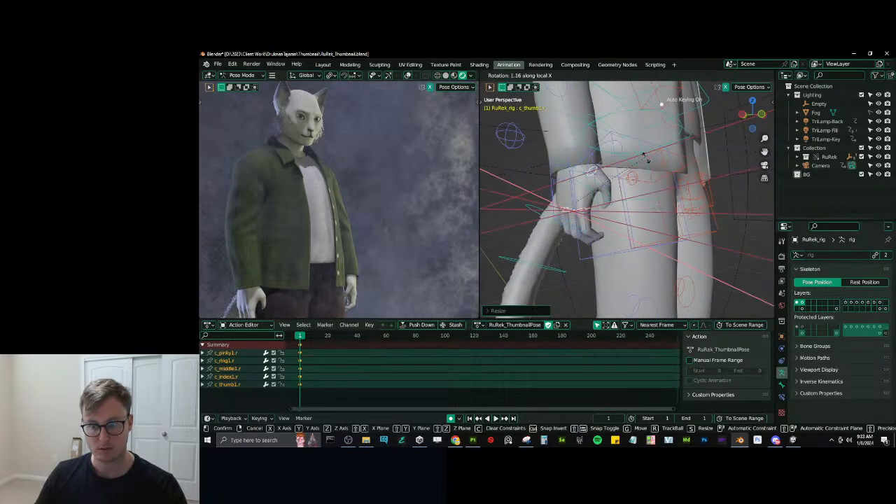
right_click(626, 140)
middle_click_drag(621, 166, 558, 187)
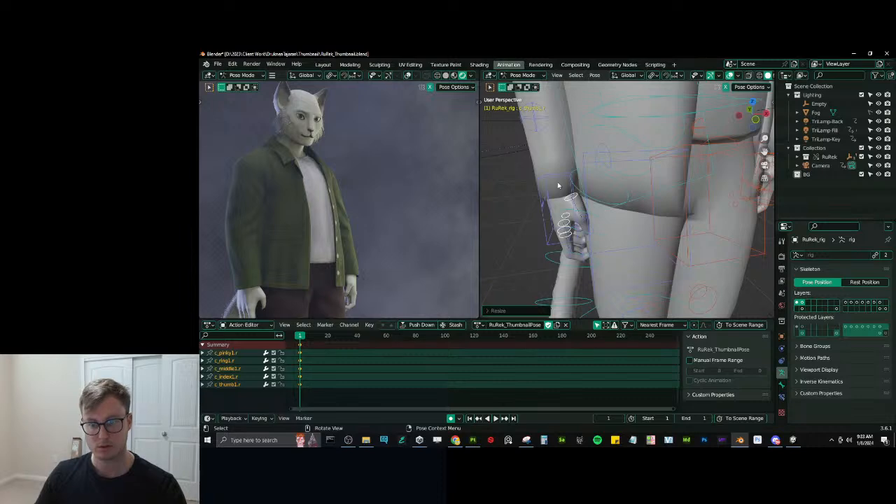
key("ctrl+z")
Rotate the c_hand_ik.r control around the Z axis to turn the right hand.
middle_click_drag(575, 218, 658, 188)
key("r")
key("z")
left_click(568, 223)
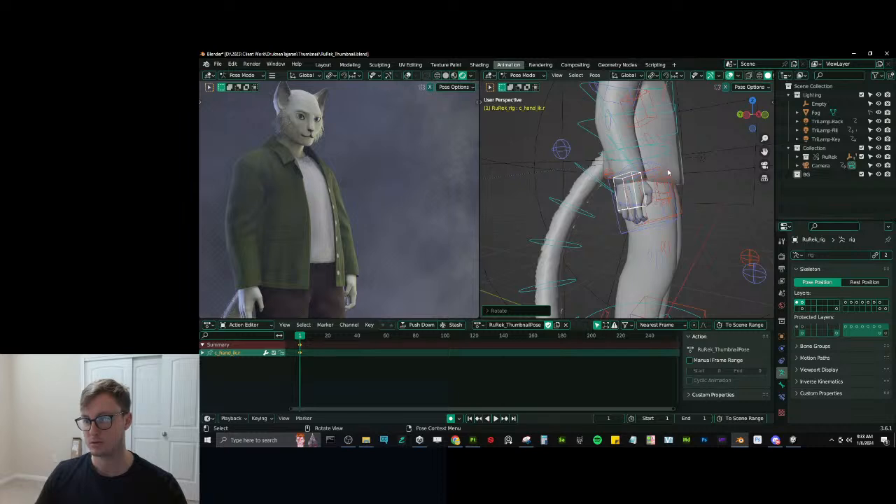
Select the c_hand_ik.l control and move the left hand forward so it sits further behind the jacket in camera view.
left_click(671, 183)
middle_click_drag(667, 201, 748, 207)
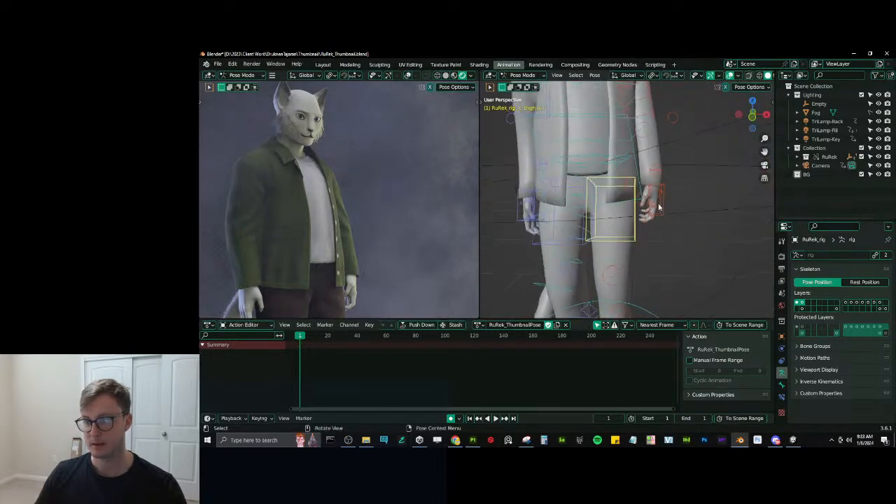
left_click(664, 198)
middle_click_drag(677, 200, 699, 196)
key("g")
left_click(672, 196)
key("g")
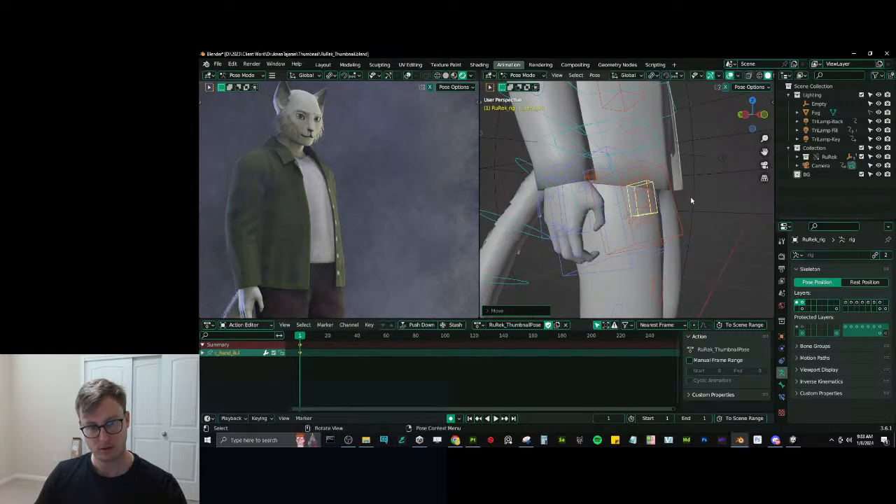
left_click(700, 195)
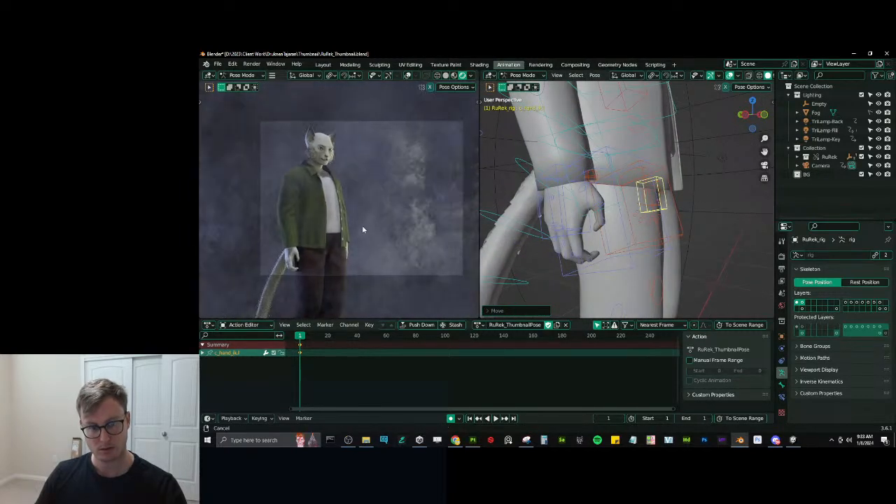
Move the c_foot_ik.l control outward and rotate it about 30 degrees around the global Z axis.
scroll(595, 217, "down", 5)
middle_click_drag(686, 267, 685, 173, "shift")
middle_click_drag(686, 172, 640, 215)
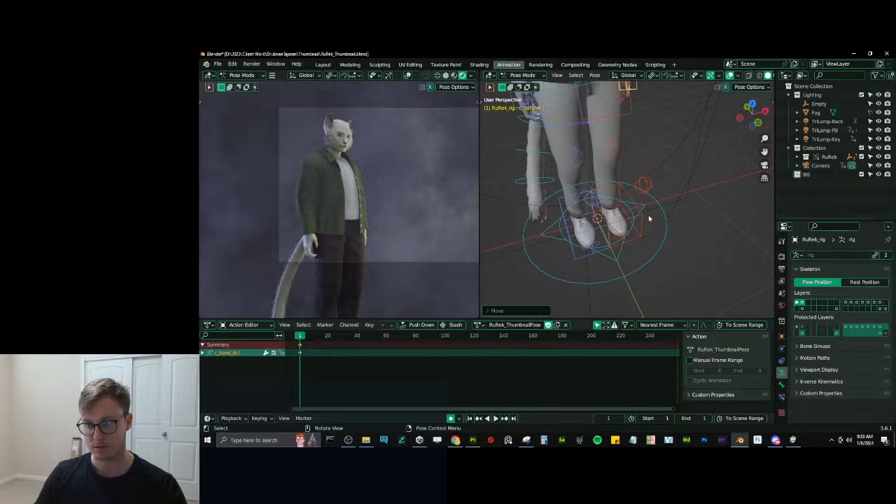
left_click(644, 222)
key("r")
left_click(577, 236)
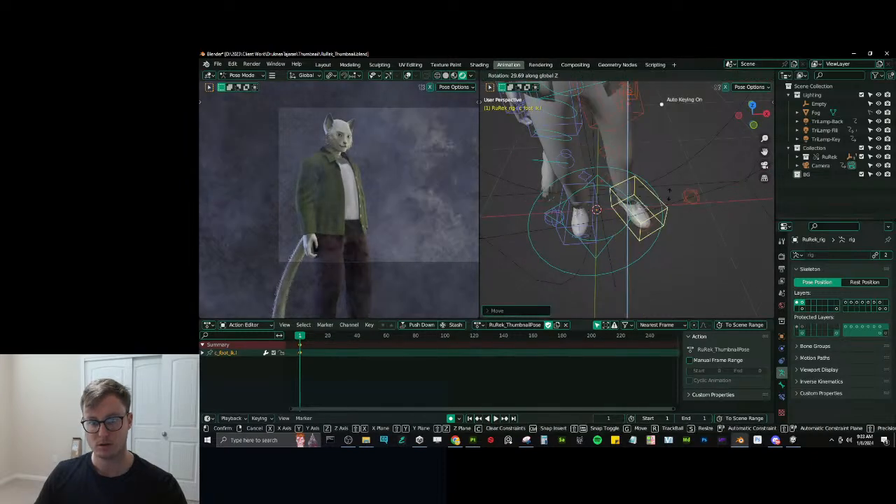
Select the c_foot_ik.r control and shift the right foot to adjust the stance.
left_click(567, 230)
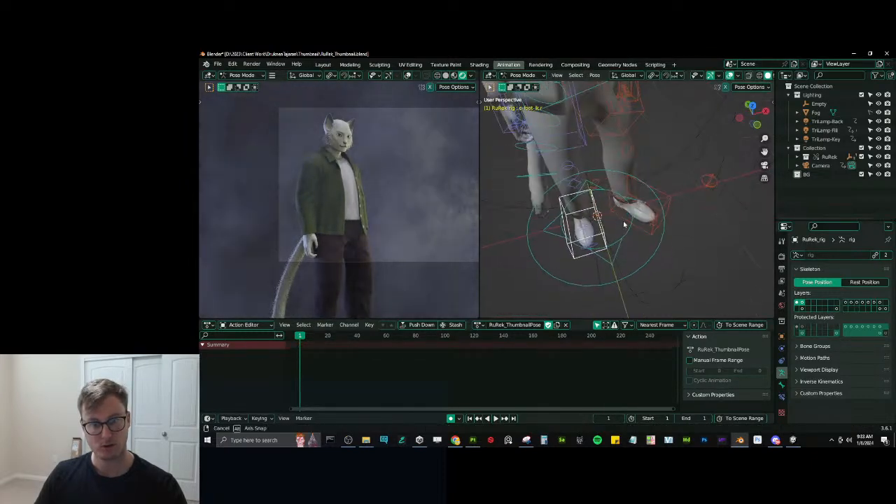
key("g")
key("y")
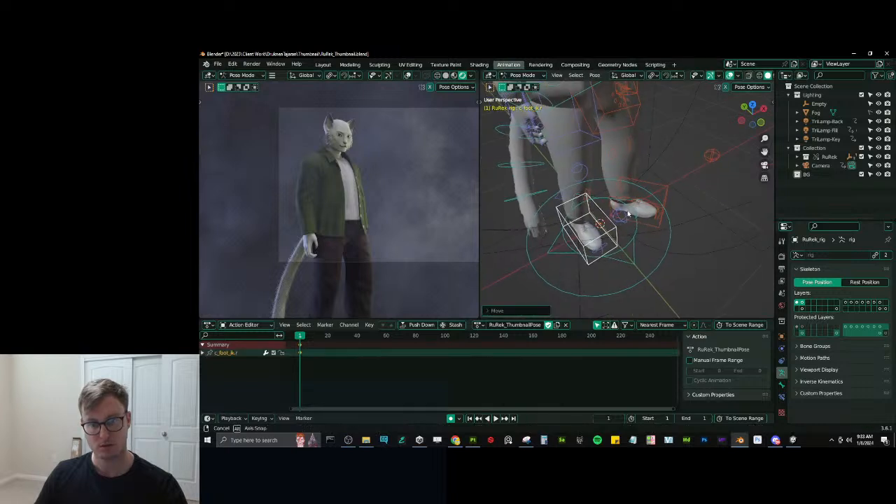
left_click(582, 221)
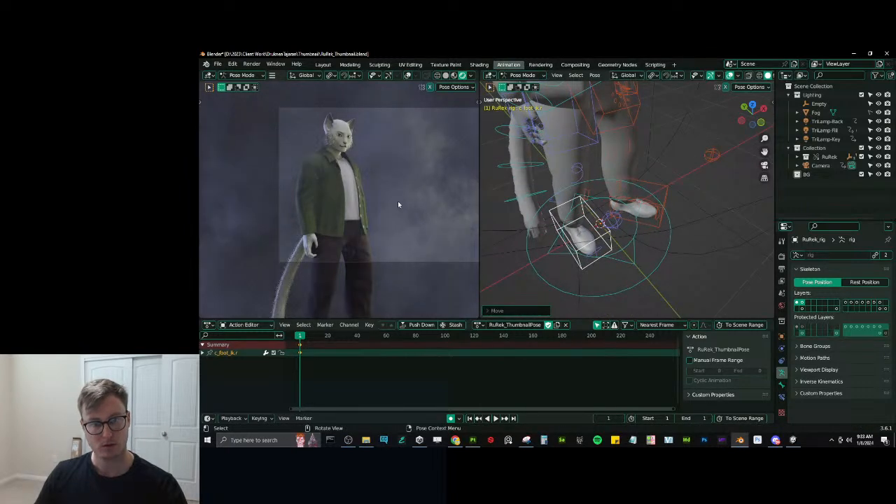
Examine the face fur, jacket and hand close up in the camera view, and save the file.
scroll(366, 177, "up", 8)
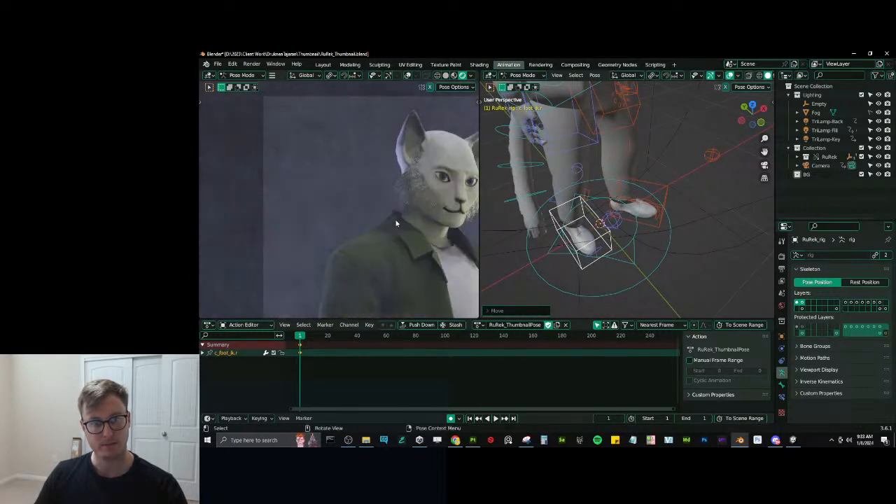
scroll(359, 196, "up", 4)
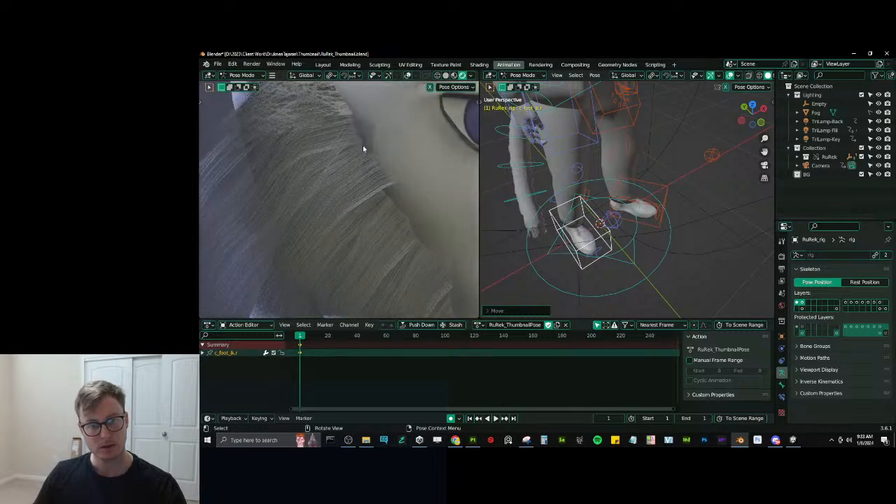
scroll(363, 155, "down", 10)
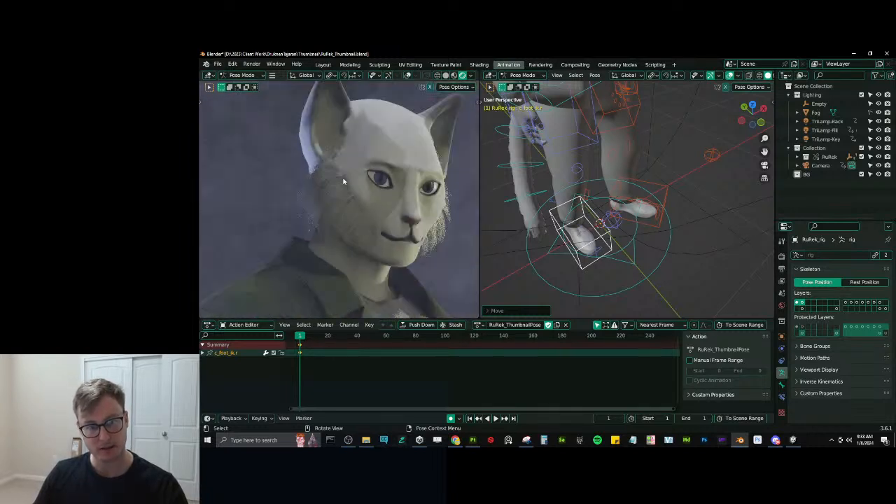
scroll(352, 214, "down", 5)
middle_click_drag(352, 214, 350, 189, "shift")
scroll(312, 216, "up", 2)
key("ctrl+s")
scroll(309, 213, "down", 2)
middle_click_drag(350, 233, 344, 173, "shift")
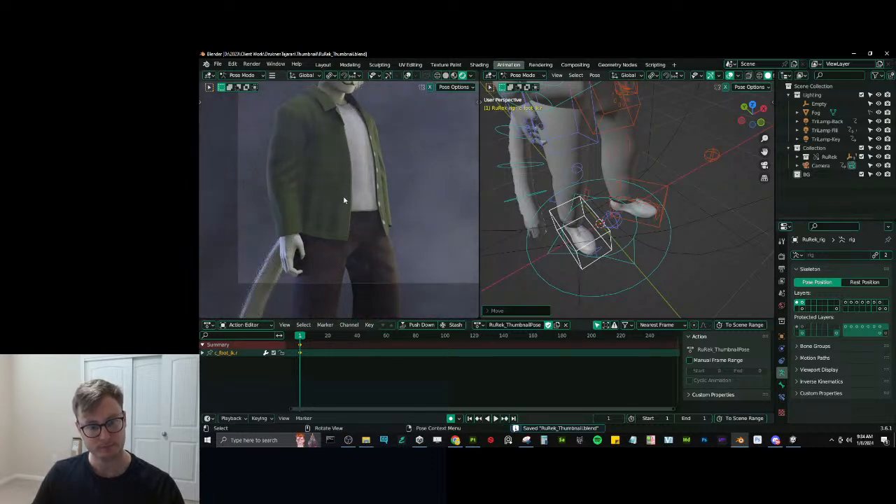
scroll(309, 221, "up", 4)
scroll(310, 229, "down", 6)
Render the current frame, examine the hand, jacket and trousers in the result, and return the rig to Object Mode.
key("F12")
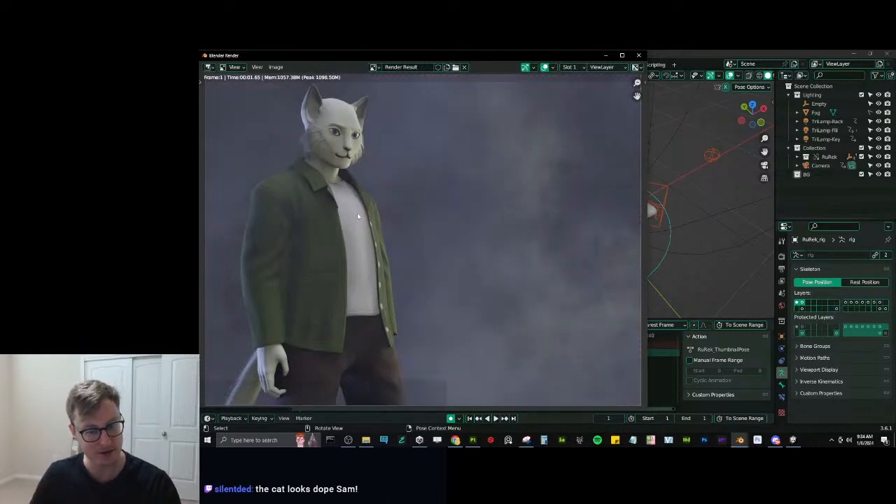
scroll(355, 222, "down", 2)
middle_click_drag(331, 309, 397, 231)
scroll(394, 244, "up", 5)
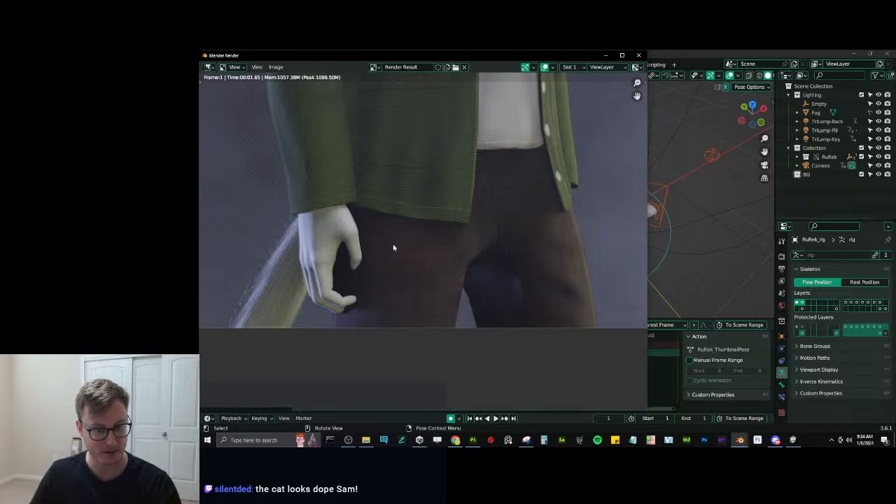
scroll(393, 248, "down", 3)
middle_click_drag(436, 154, 437, 280)
scroll(453, 206, "up", 4)
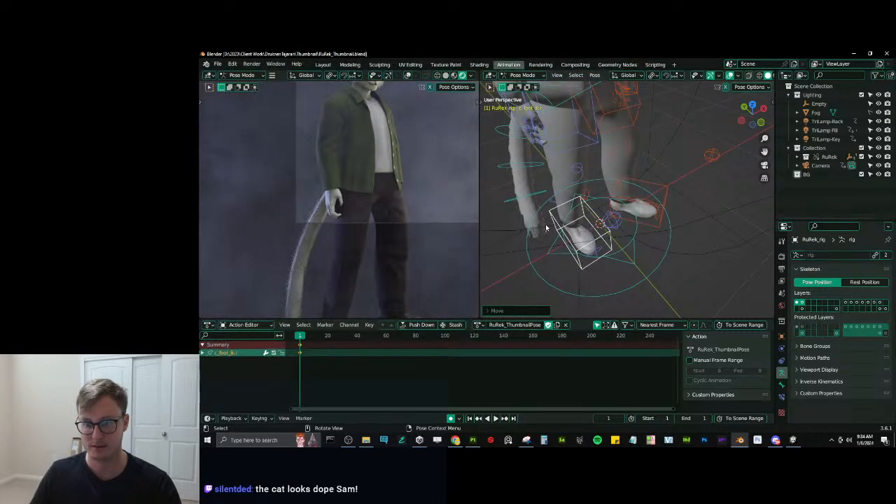
left_click(530, 215)
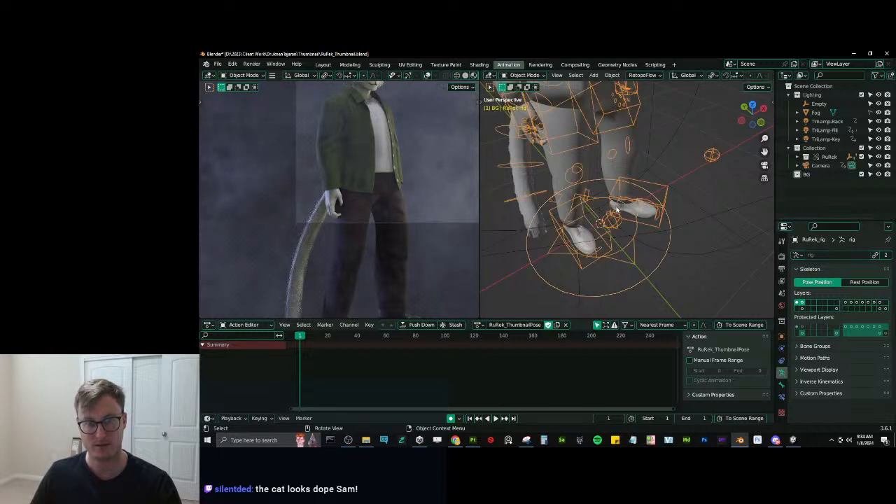
Examine the character's head, jacket and hand in the rendered camera view and save the scene file.
key("ctrl+Tab")
scroll(345, 159, "down", 4)
middle_click_drag(346, 158, 368, 176)
key("KP_0")
key("ctrl+s")
scroll(342, 194, "up", 4)
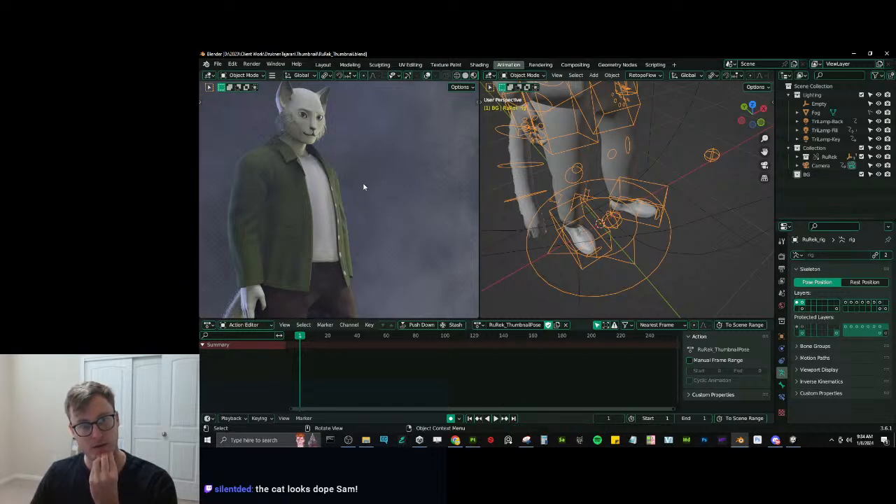
Browse for the render output location and create a folder named Renders inside the project's Thumbnail folder.
left_click(782, 256)
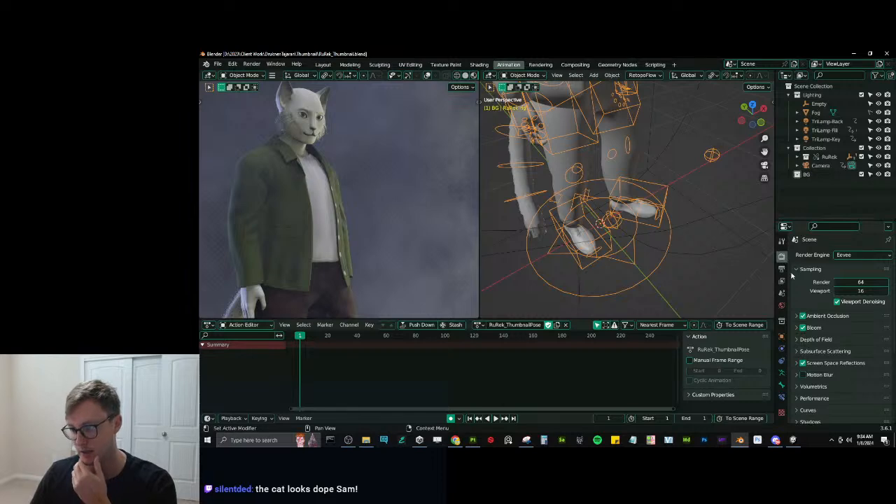
left_click(782, 268)
scroll(826, 315, "down", 3)
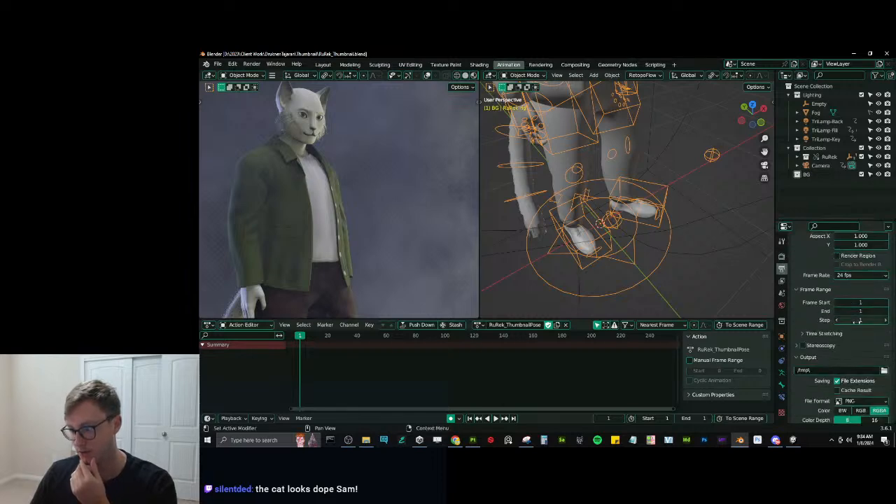
left_click(884, 371)
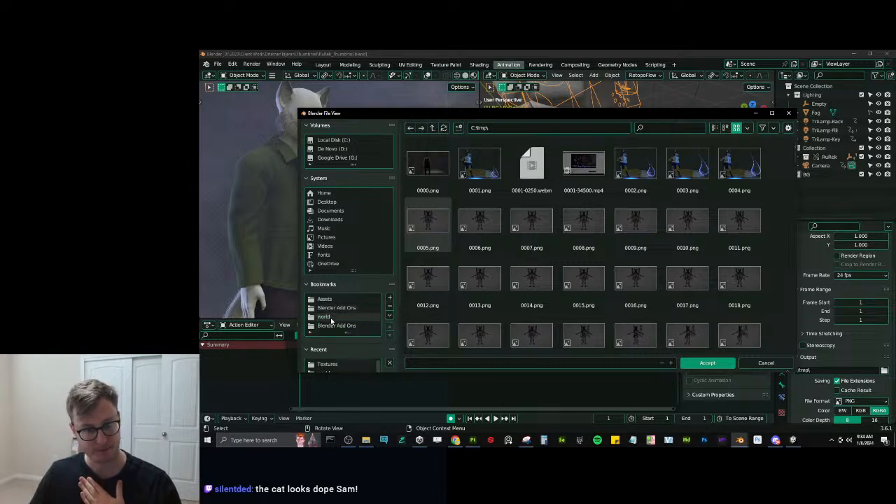
left_click(330, 308)
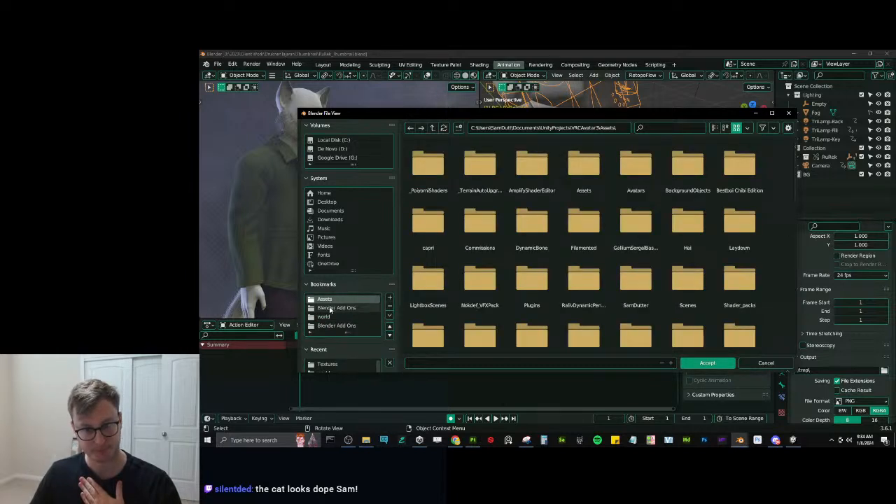
scroll(339, 318, "down", 2)
left_click(333, 335)
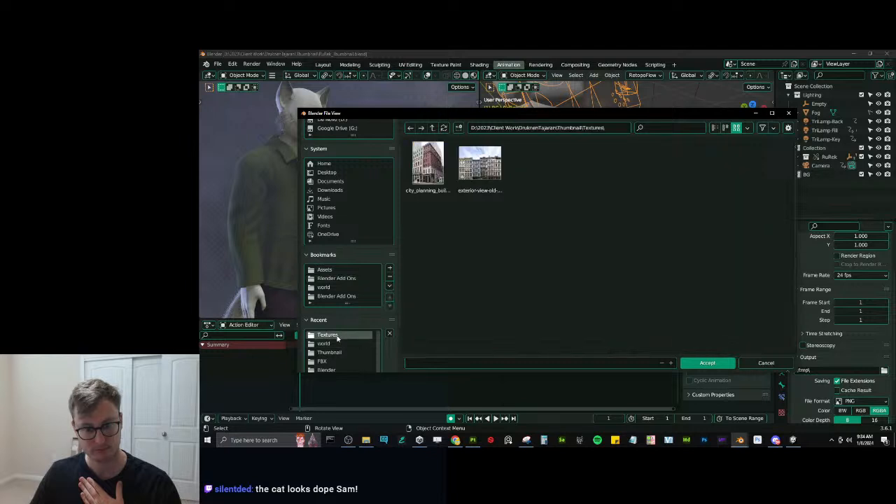
left_click(432, 128)
left_click(458, 127)
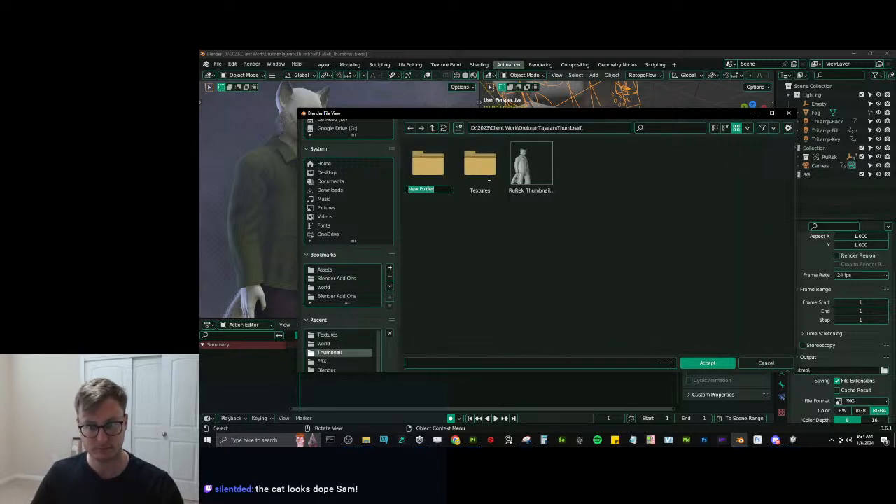
type("Renders")
key("Return")
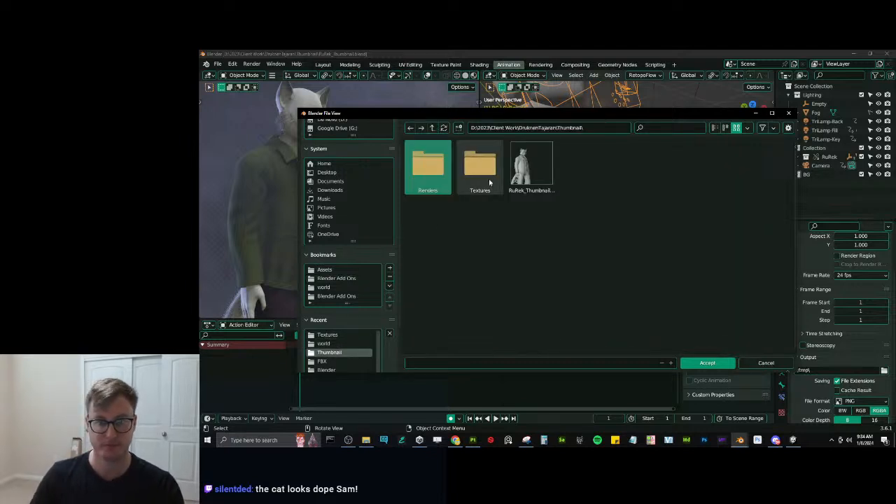
Set the output file to RuRek_ThumbnailRender_Transparent inside the Renders folder and save the scene.
double_click(428, 183)
left_click(438, 358)
type("RuRek_ThumbnailRender")
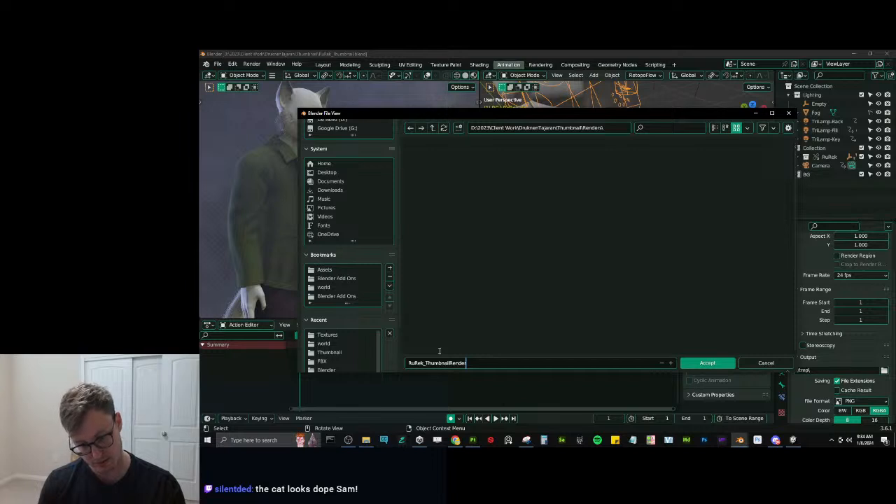
type("Transparent")
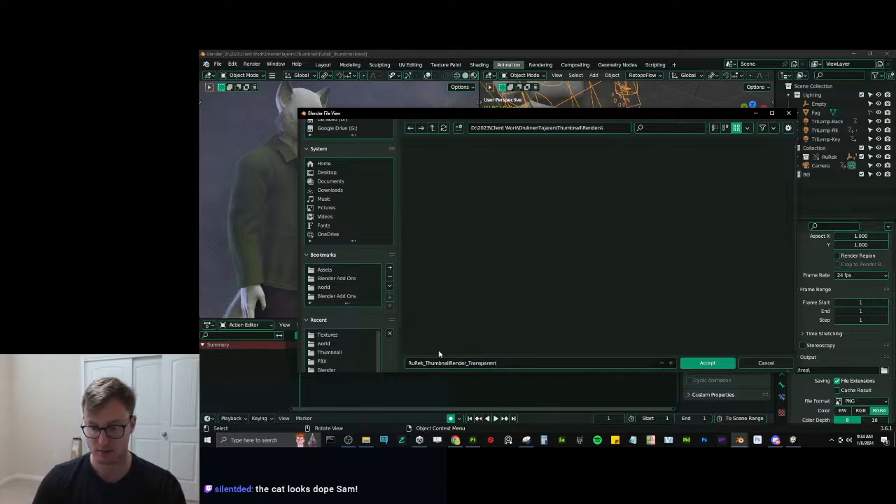
key("Return")
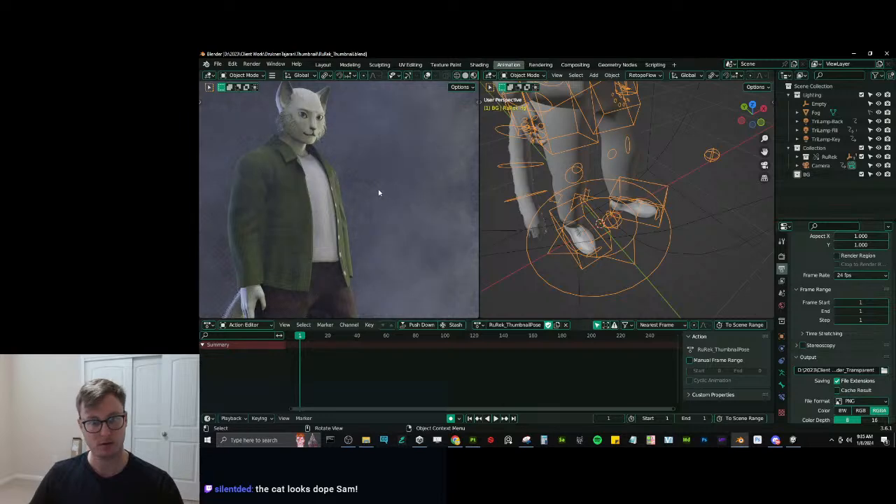
key("ctrl+s")
Render the one-frame animation to the output folder, close the render window and check the Film transparency setting.
left_click(252, 65)
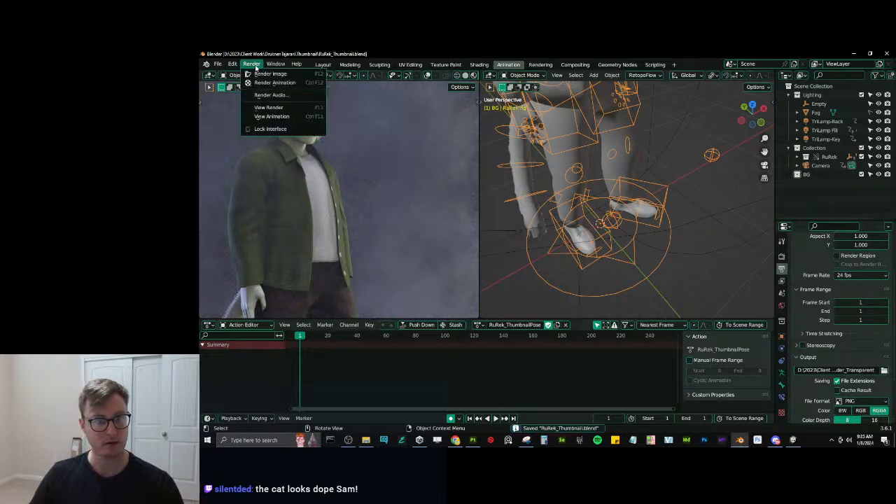
left_click(272, 82)
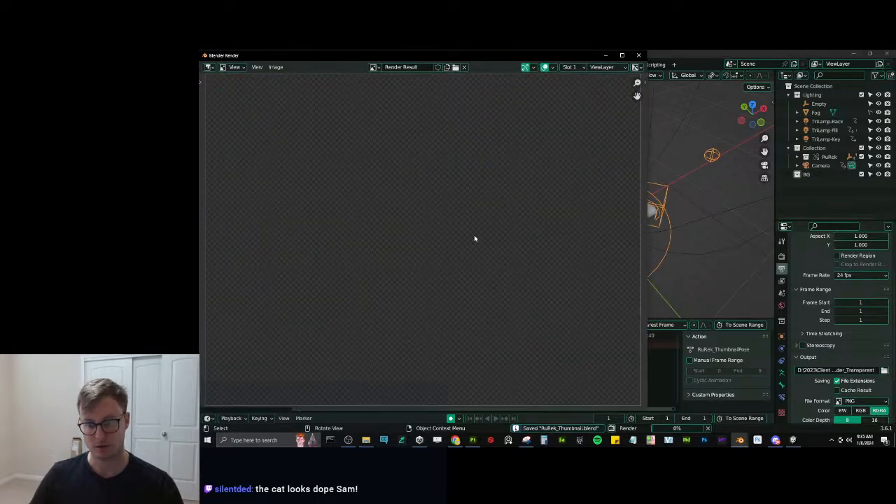
left_click(638, 55)
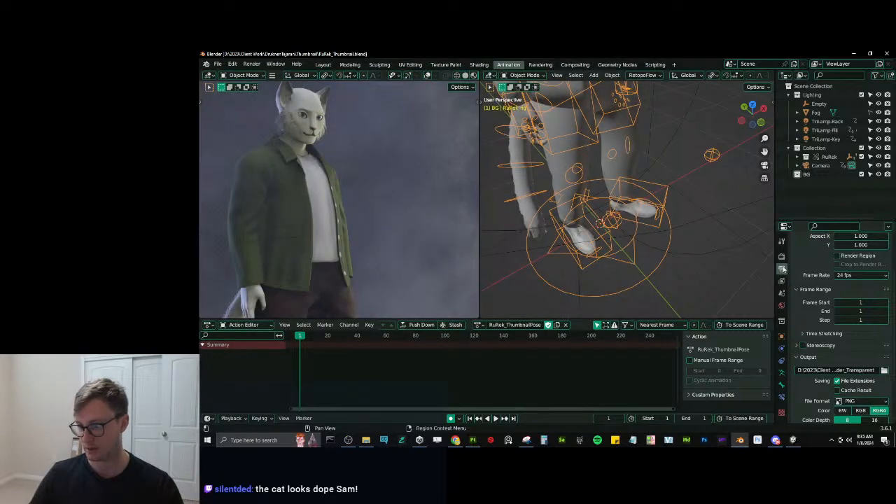
left_click(782, 258)
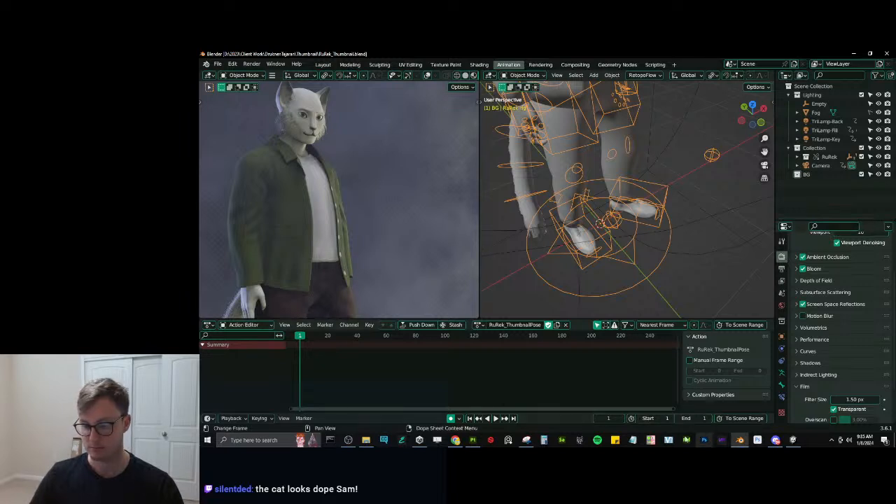
Open the rendered PNG from the Renders folder in Photoshop and add a new empty layer.
left_click(365, 439)
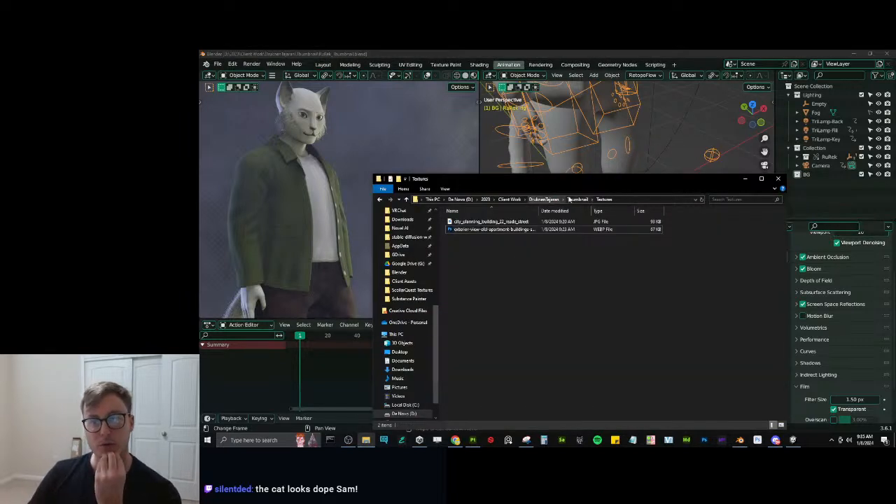
double_click(461, 221)
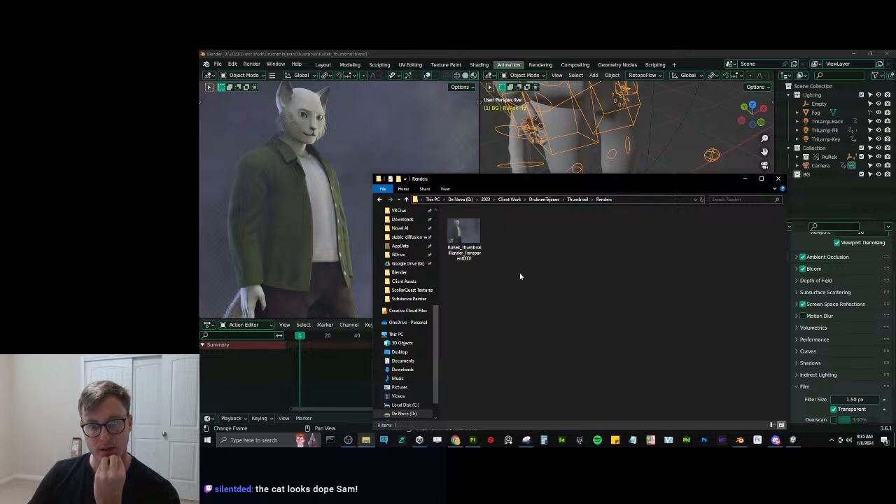
double_click(465, 235)
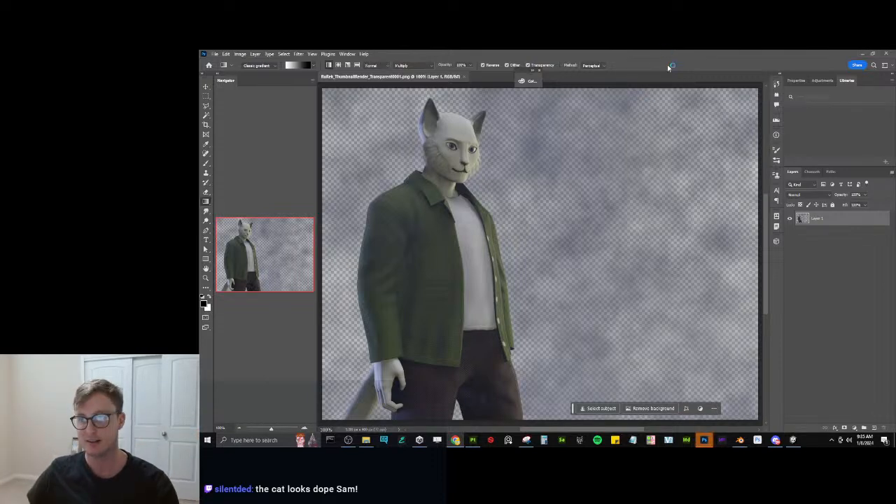
key("ctrl+shift+n")
key("Return")
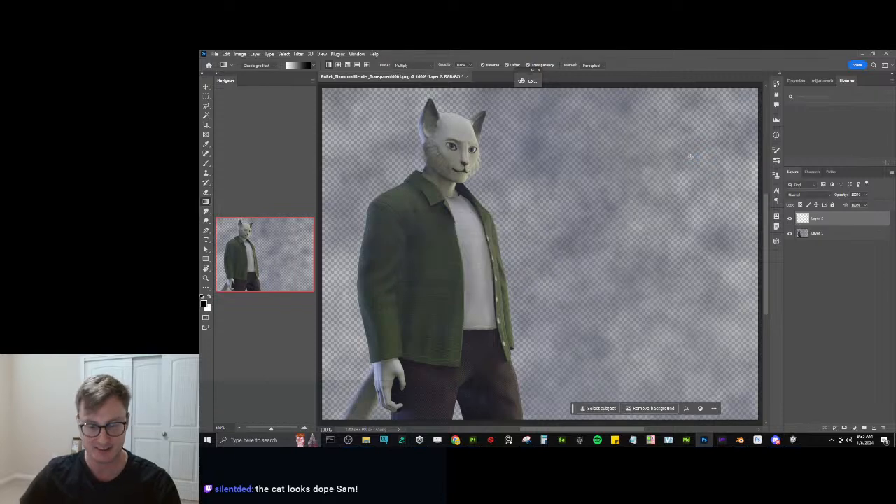
Save the document as RuRek_Thumbnail in PSD format inside a new Photoshop folder under Thumbnail, keeping Maximize Compatibility on.
key("ctrl+shift+s")
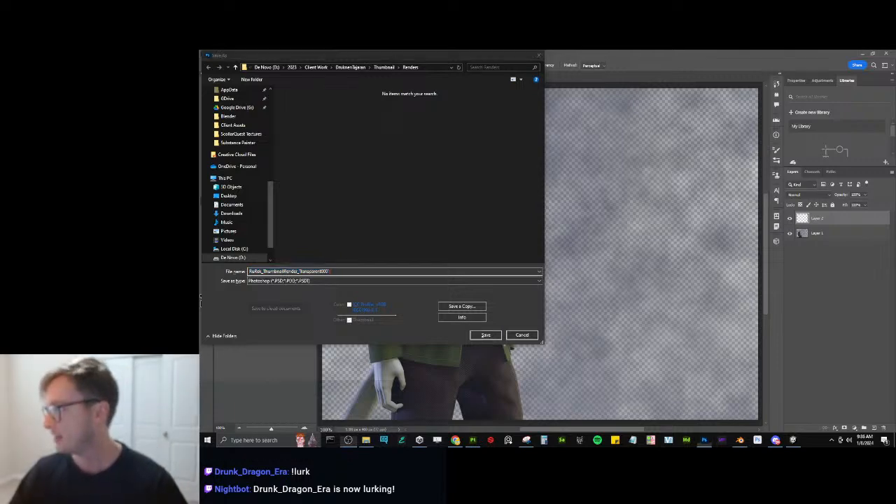
left_click(384, 67)
left_click(251, 79)
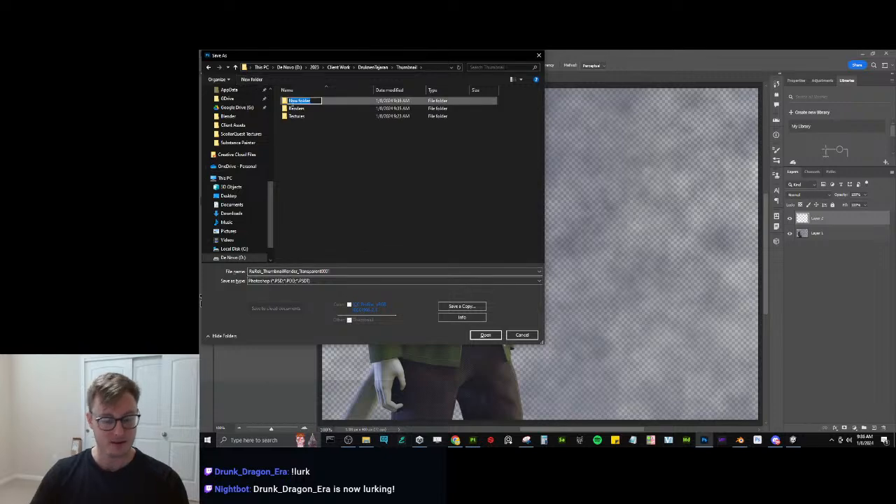
type("Photoshop")
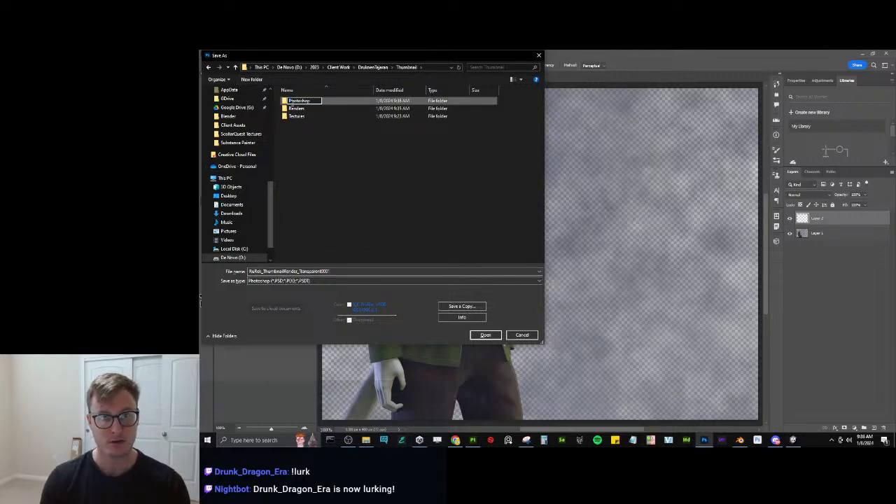
key("Return")
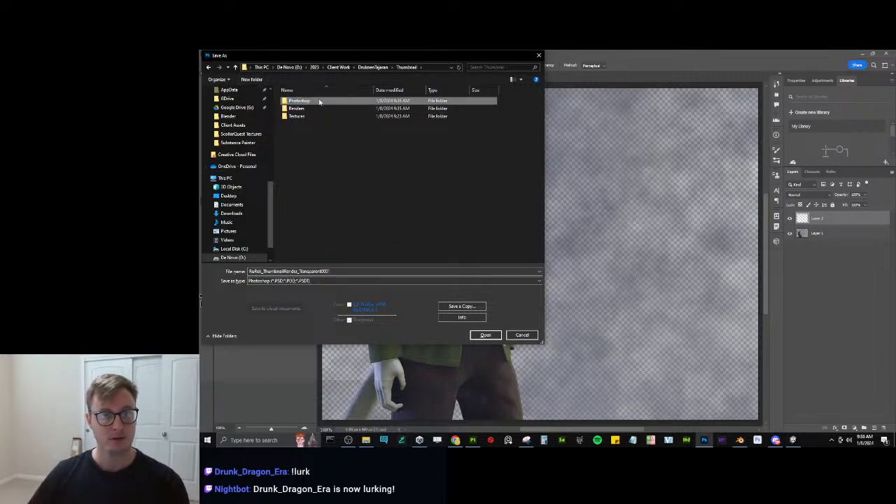
double_click(319, 102)
double_click(342, 273)
type("RuRok_Thumbnail")
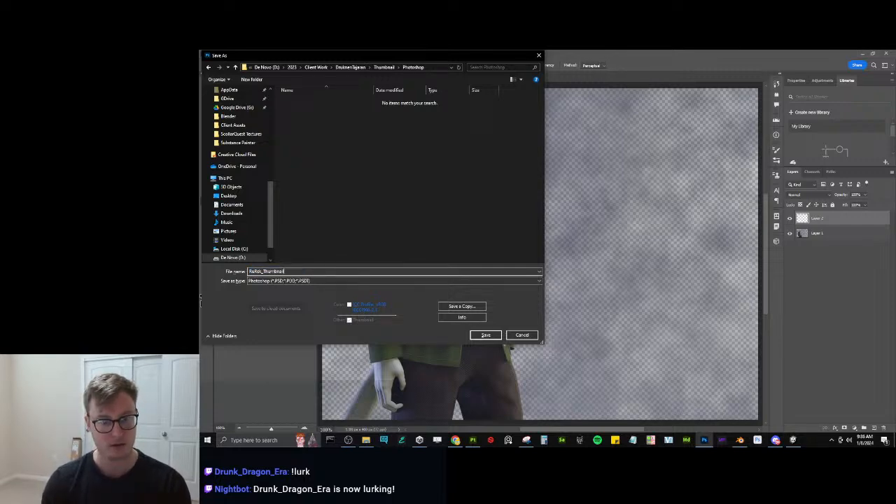
key("Return")
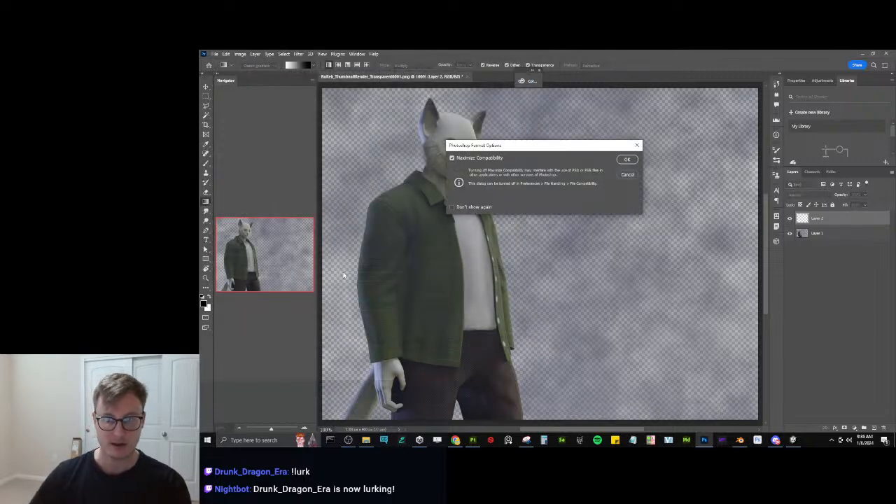
left_click(626, 159)
Place the empty layer beneath the character render and fill it with black using the Paint Bucket.
left_click_drag(854, 222, 850, 287)
left_click_drag(575, 200, 575, 204)
key("ctrl+z")
key("shift+g")
left_click(583, 245)
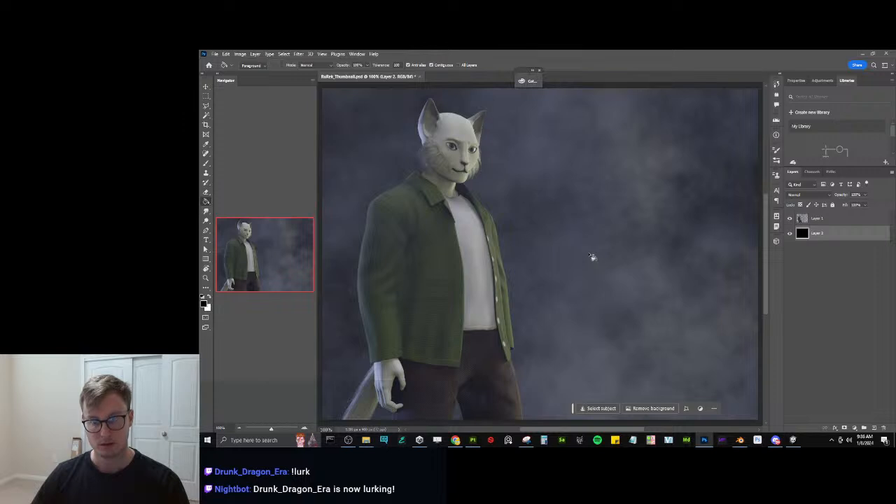
key("ctrl+minus")
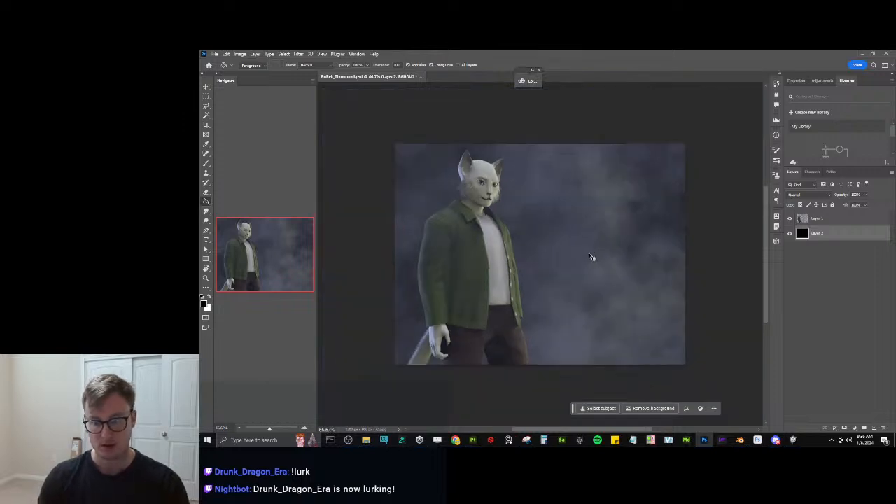
Open the recent file MothMommyThumbnail.psd, collapse its Text and Overlay groups and select the Overlay group for copying.
left_click(825, 223)
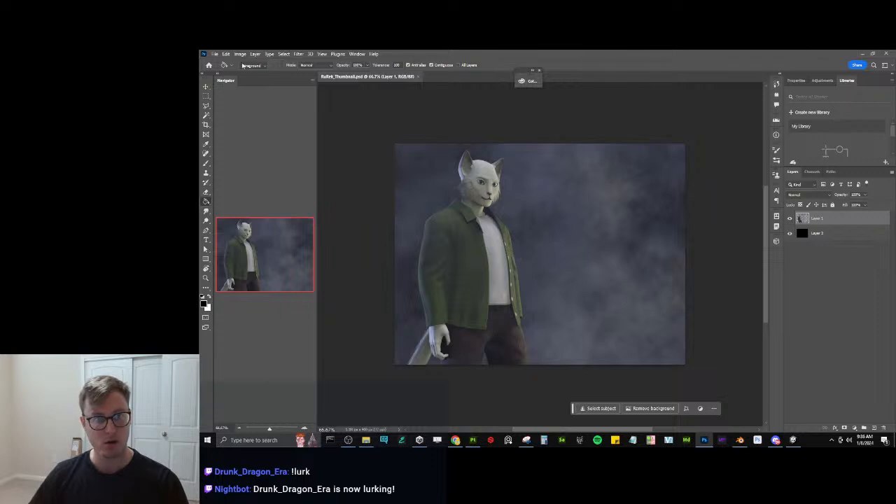
left_click(216, 55)
mouse_move(231, 97)
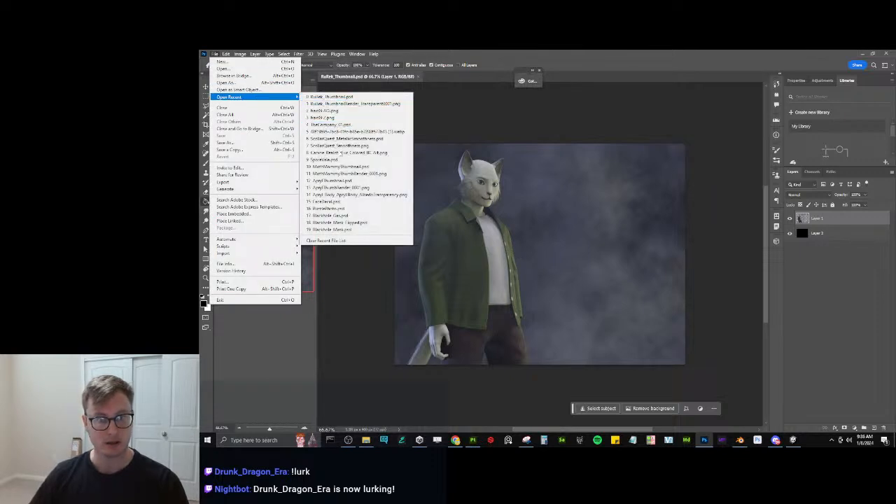
left_click(343, 168)
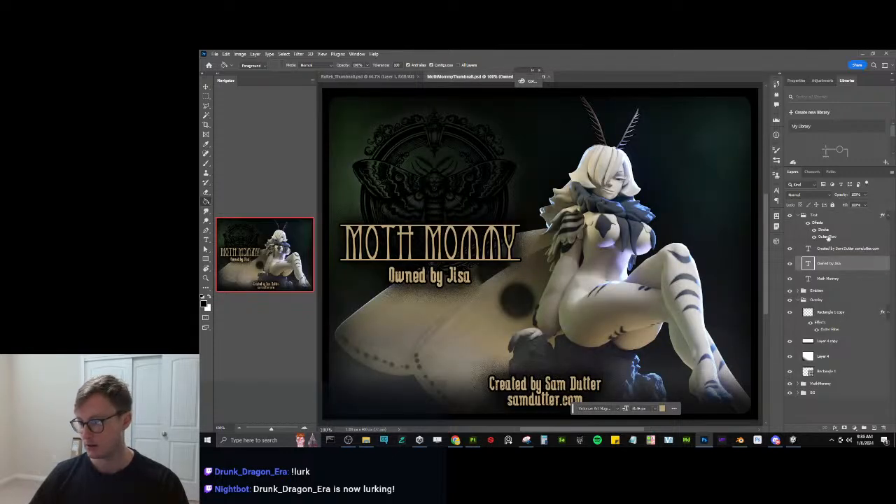
left_click(804, 215)
left_click(798, 216)
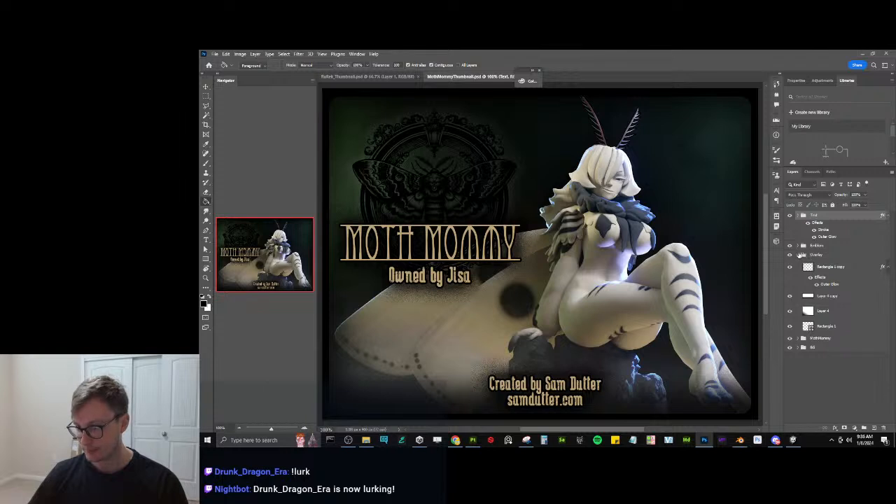
left_click(802, 255)
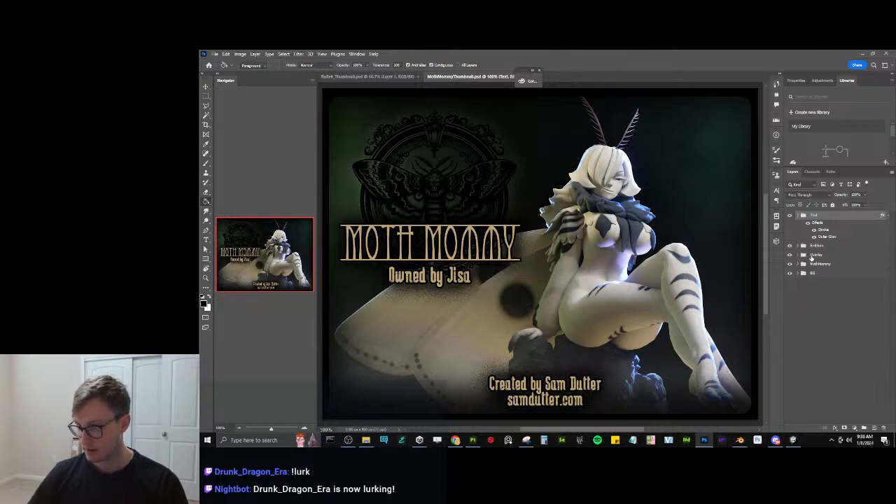
left_click(813, 254)
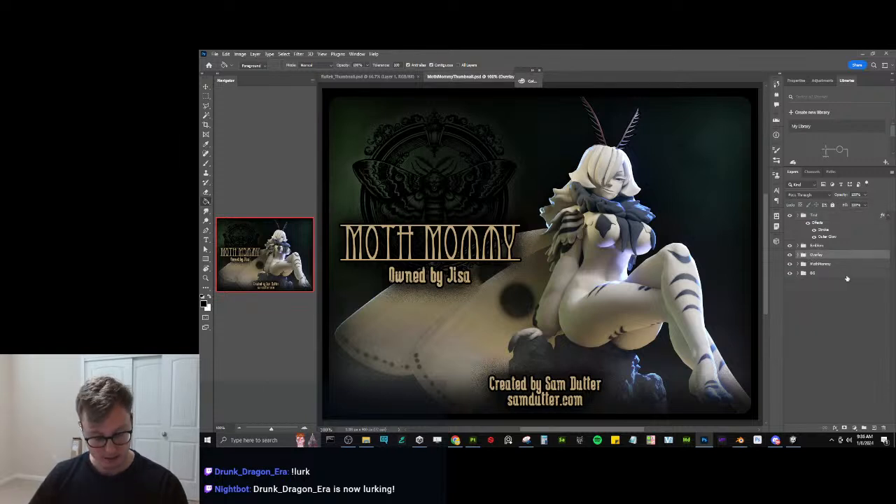
Try adding the Overlay group above the character render in RuRek_Thumbnail.psd, and remove it again.
left_click(347, 74)
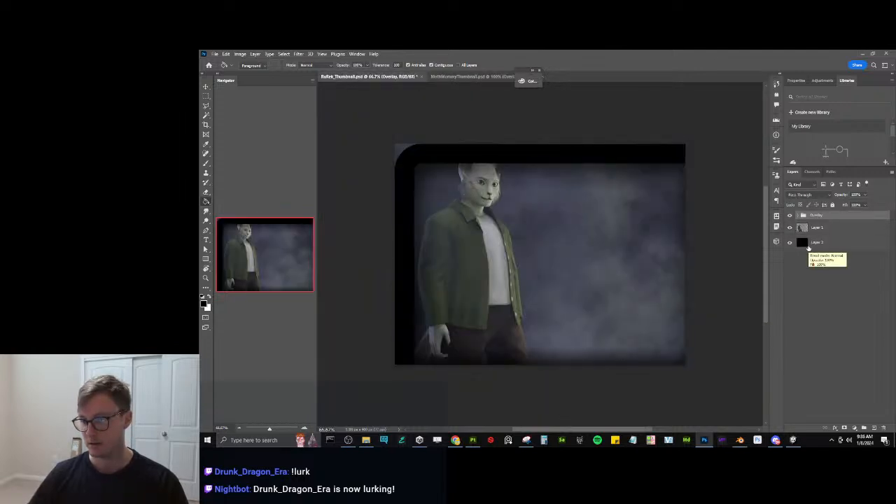
key("Delete")
left_click(240, 54)
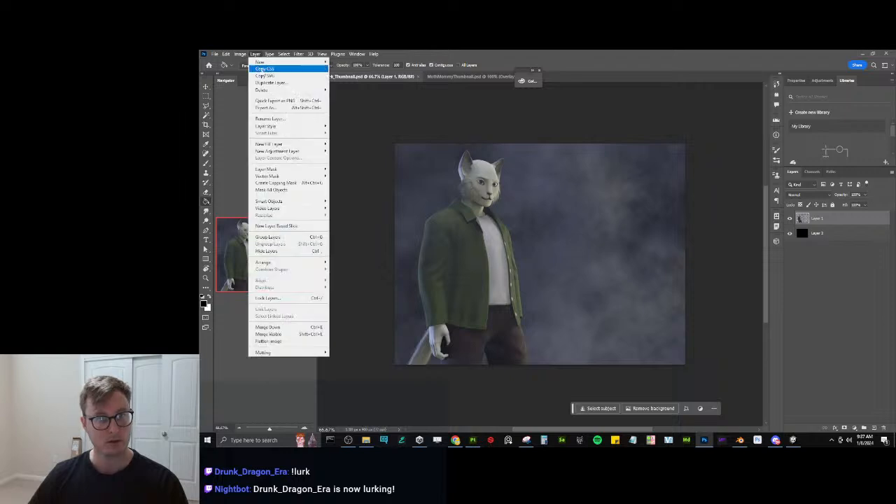
Compare the image size of RuRek_Thumbnail.psd with that of MothMommyThumbnail.psd.
left_click(251, 108)
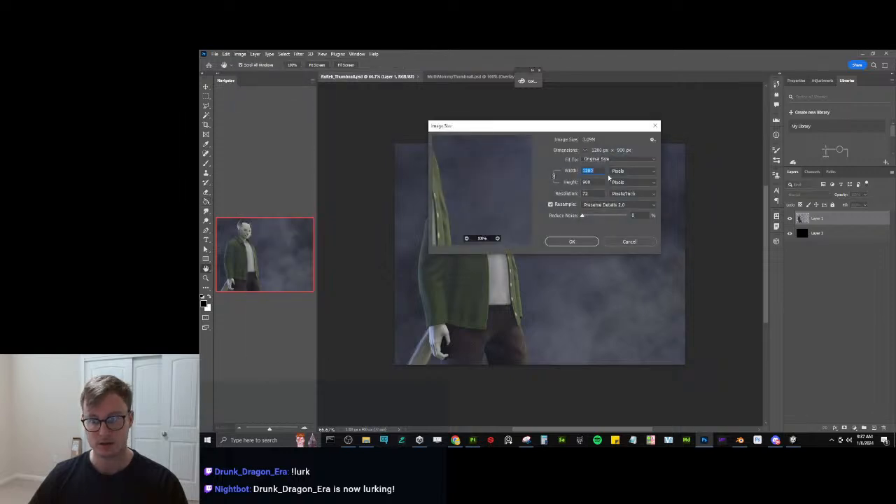
left_click(629, 242)
left_click(469, 76)
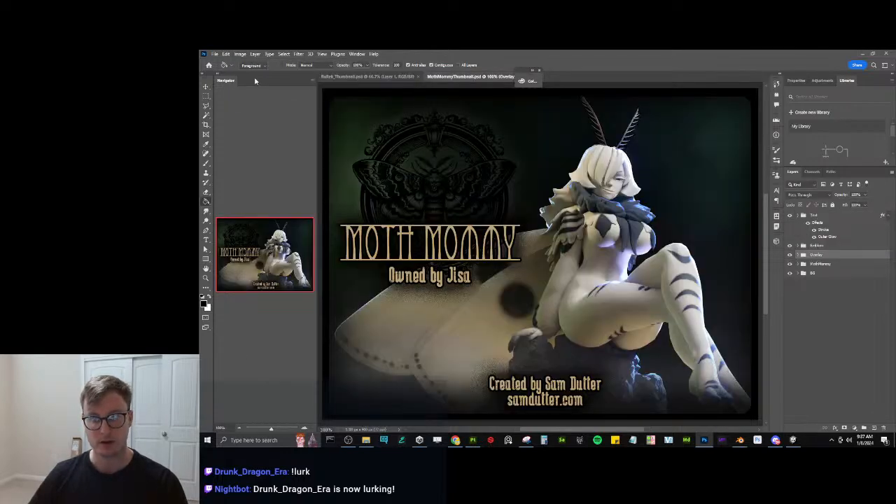
left_click(242, 54)
left_click(250, 110)
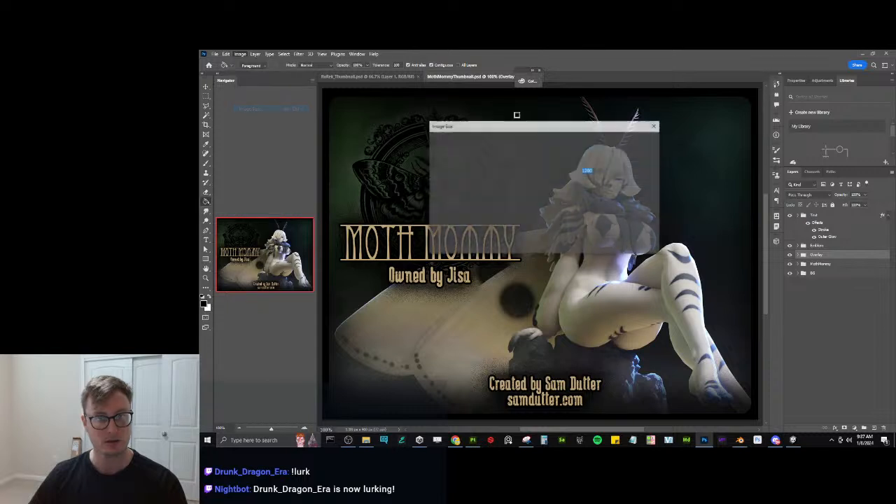
left_click(571, 242)
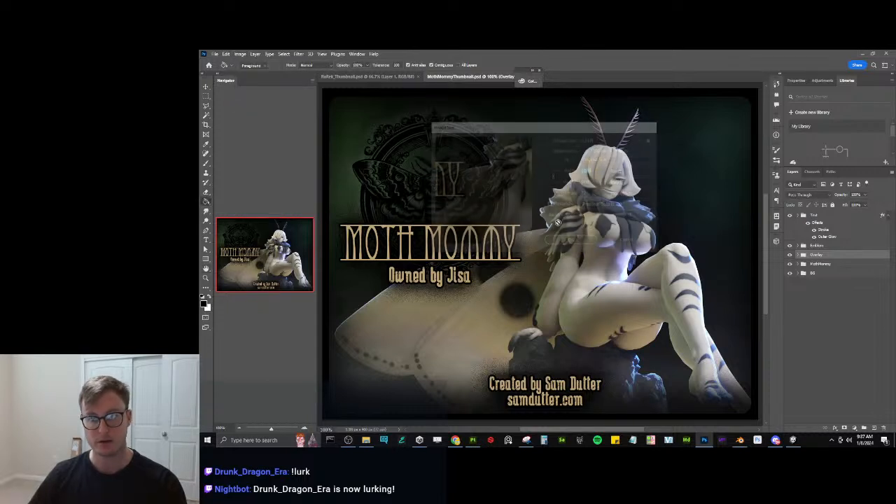
Paste the Overlay group above the character render in RuRek_Thumbnail.psd and clear the selection.
left_click(351, 76)
key("ctrl+a")
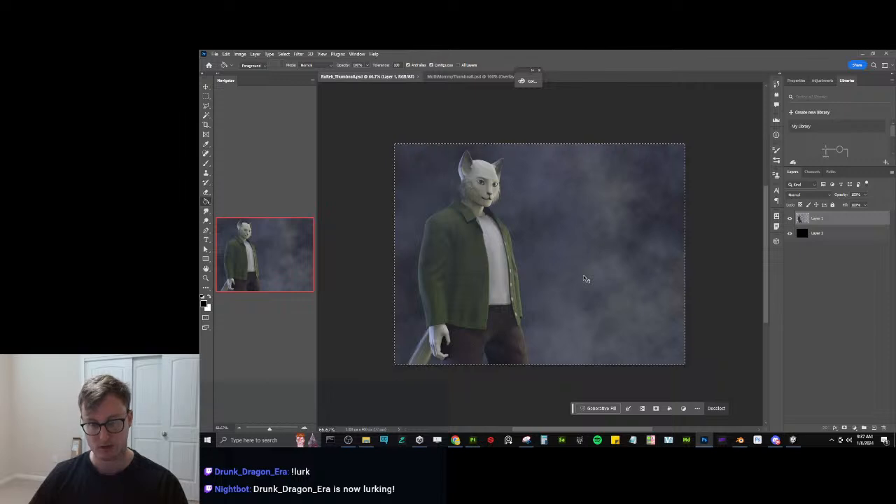
key("ctrl+v")
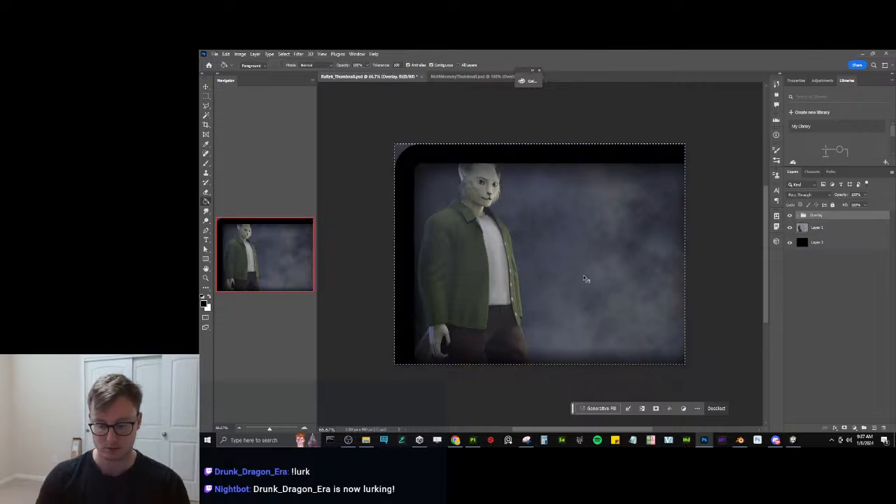
key("ctrl+minus")
key("ctrl+minus")
key("ctrl+d")
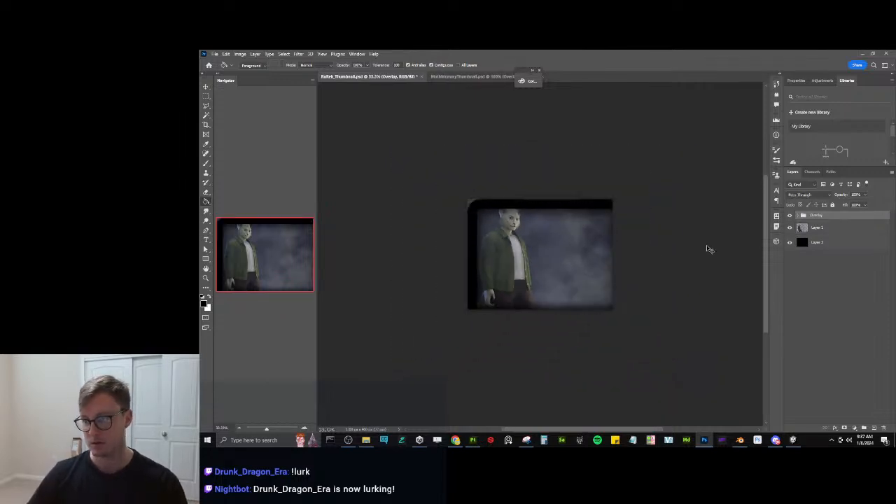
Expand the Overlay group, select all its layers and move them together until the dark frame fits the canvas edges.
left_click(799, 216)
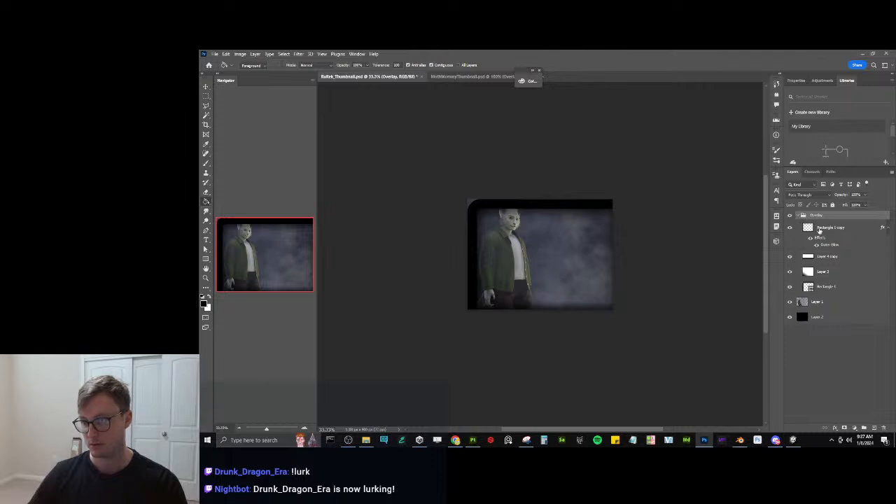
left_click(818, 229)
left_click(828, 287, "shift")
key("v")
left_click_drag(625, 310, 604, 285)
key("shift+Down")
key("shift+Down")
key("shift+Right")
key("shift+Right")
key("shift+Down")
key("shift+Left")
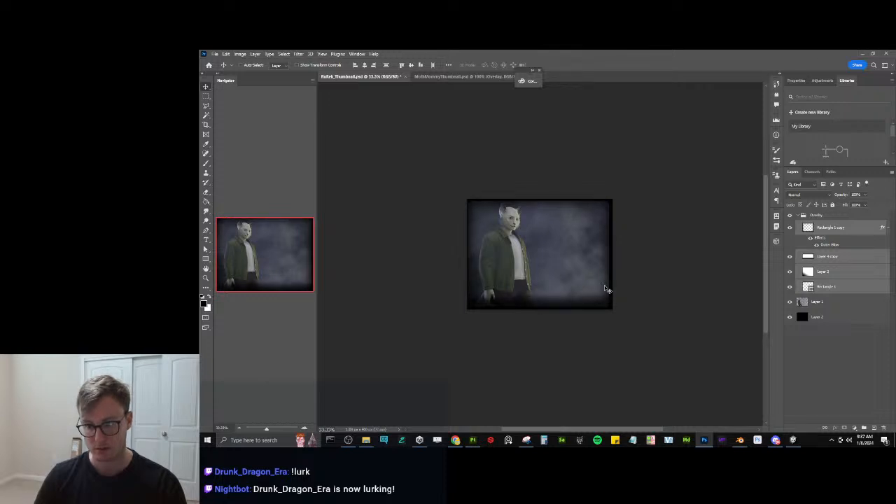
Align the selected overlay layers to the vertical centre of the canvas and clear the selection.
key("ctrl+a")
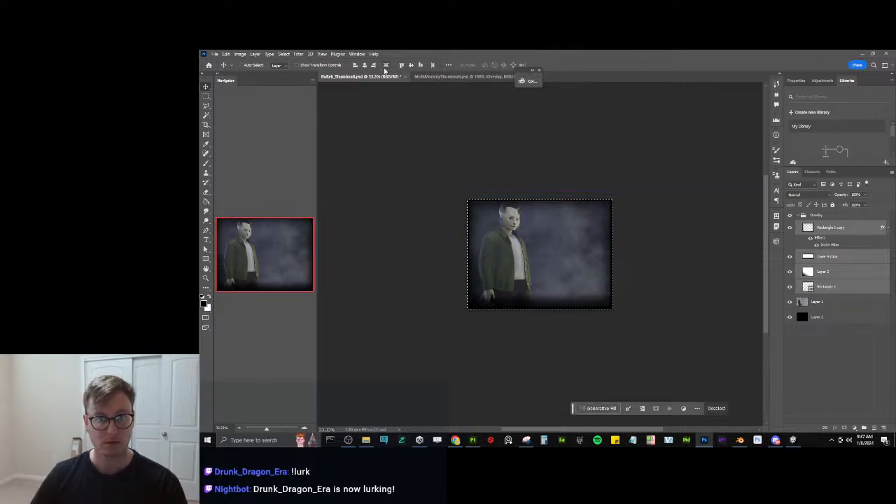
left_click(411, 66)
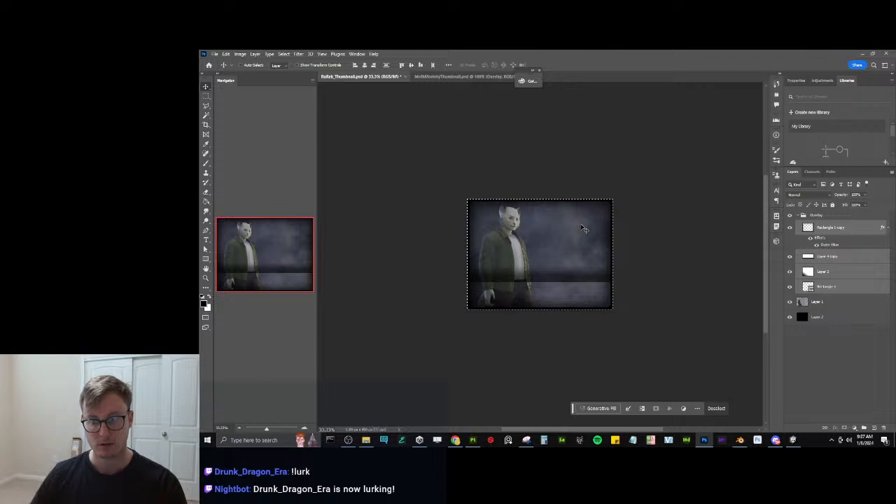
key("ctrl+d")
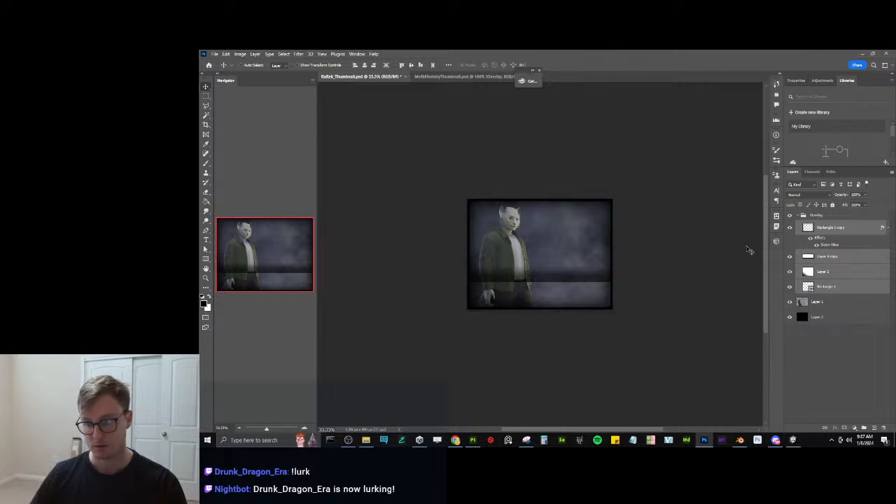
Move the dark gradient layer "Layer 4 copy" down to the lower edge of the canvas.
left_click(827, 256)
left_click_drag(568, 296, 568, 316)
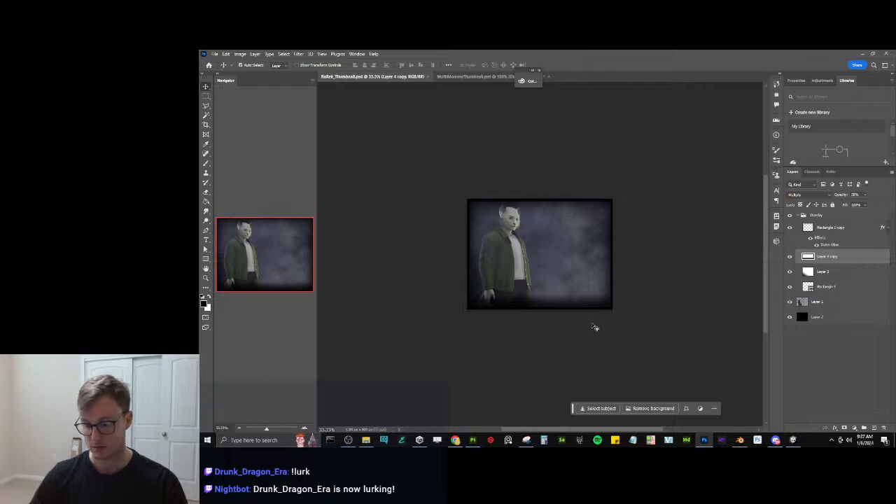
key("ctrl+equal")
key("ctrl+equal")
left_click_drag(591, 323, 580, 301)
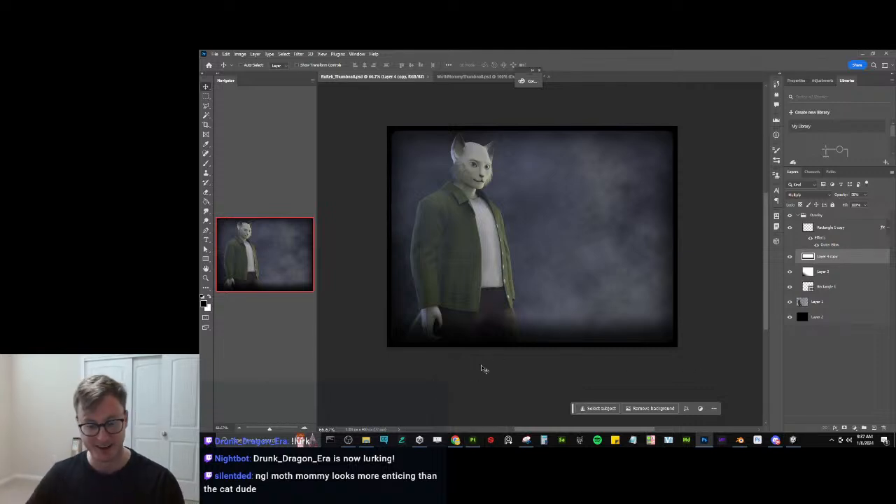
Switch to Adobe Substance 3D Painter, close it, and return to Photoshop.
left_click(454, 439)
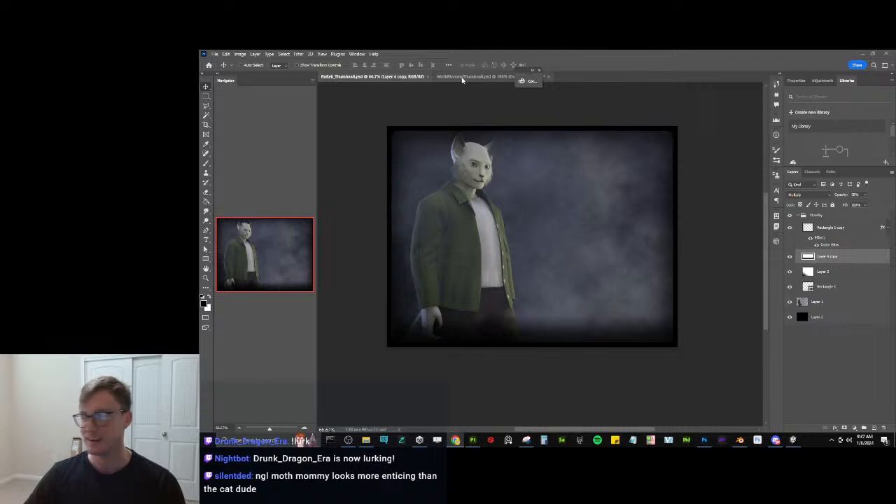
left_click(472, 440)
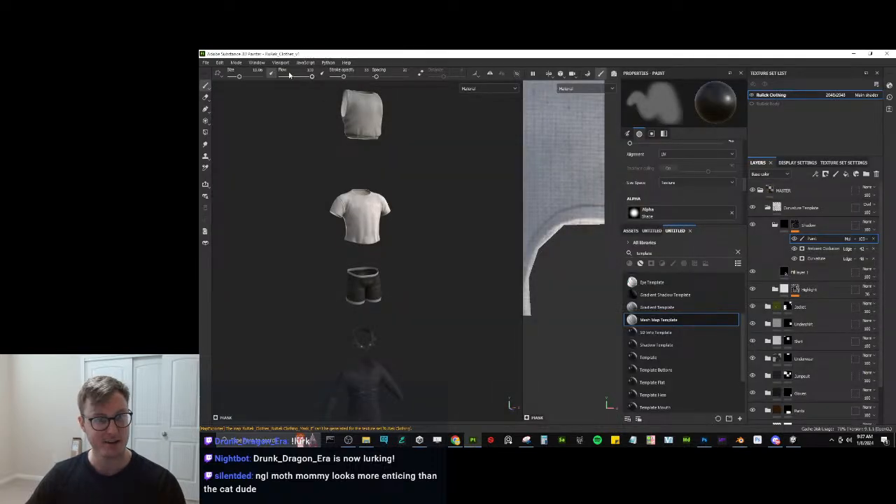
left_click(886, 53)
left_click(482, 257)
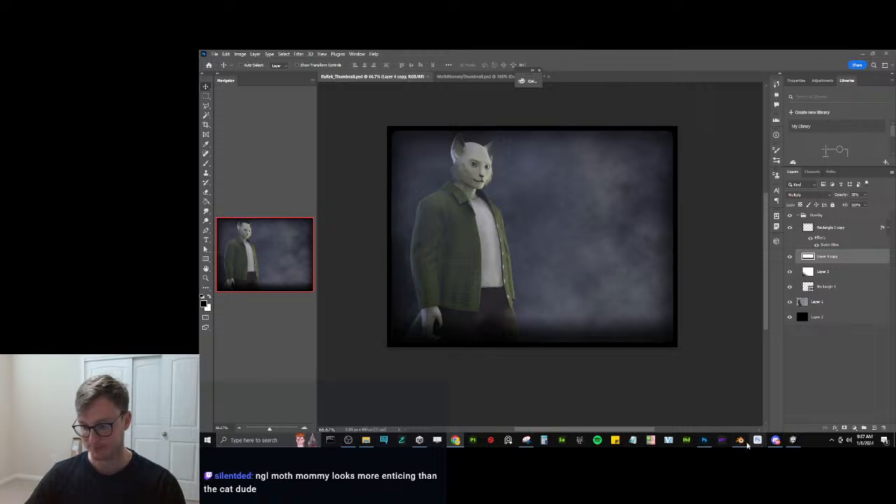
left_click(703, 440)
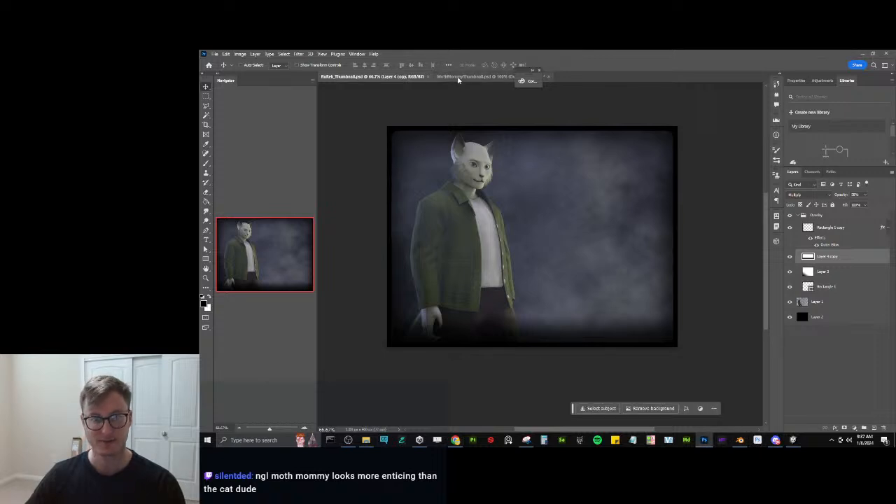
Check the MothMommy thumbnail for reference, then hide the Overlay group and character render in RuRek_Thumbnail.psd and select the black layer.
left_click(463, 77)
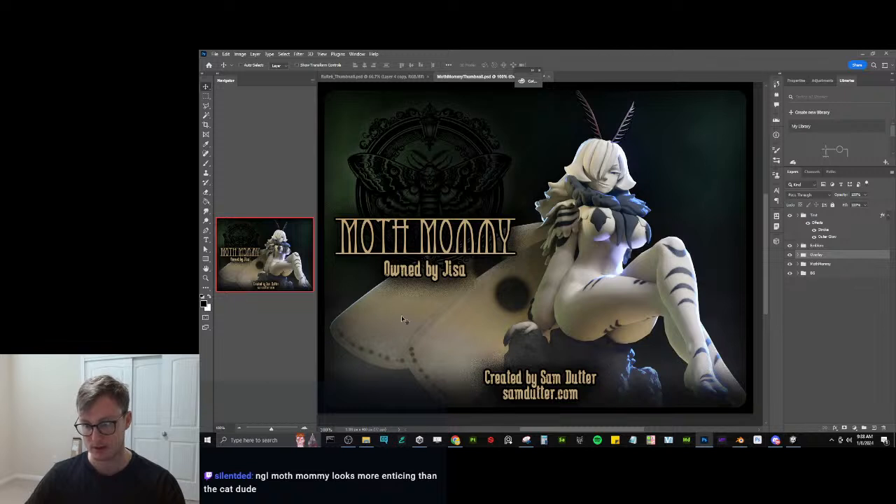
left_click(393, 77)
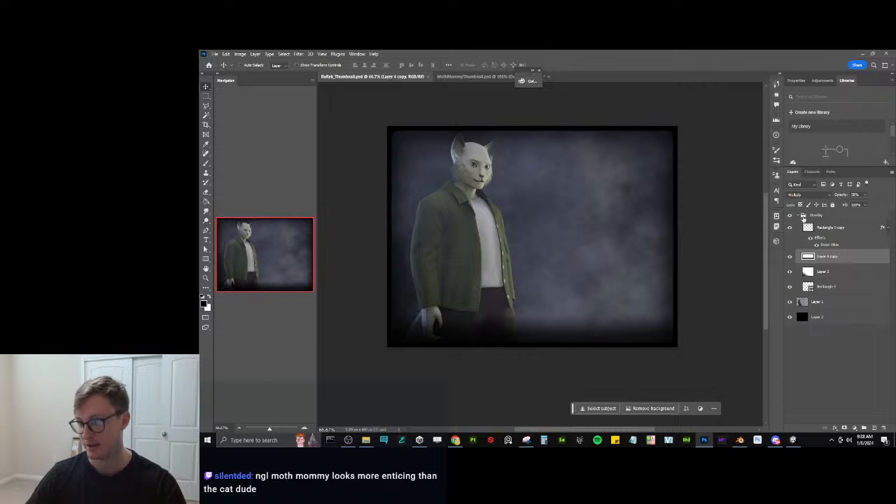
left_click(797, 216)
left_click(790, 227)
left_click(816, 243)
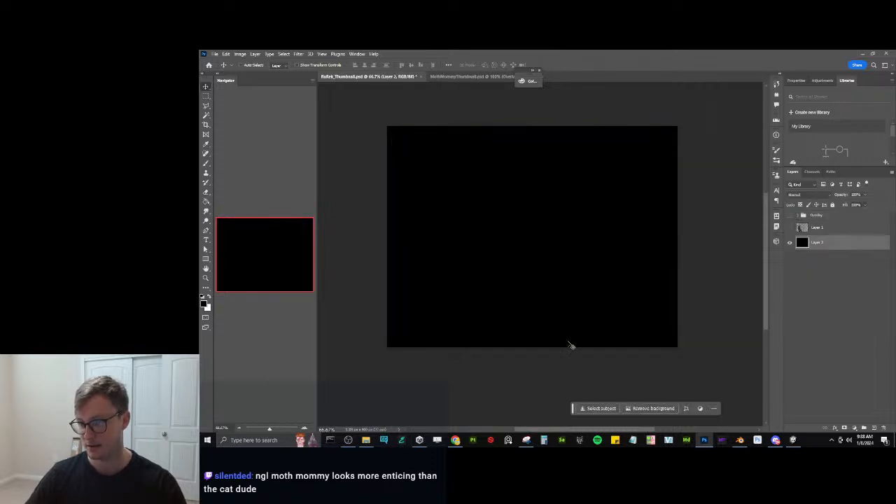
Start a Generative Fill over the whole canvas with the prompt "snow, stock texture, clip art,".
key("ctrl+a")
left_click(601, 408)
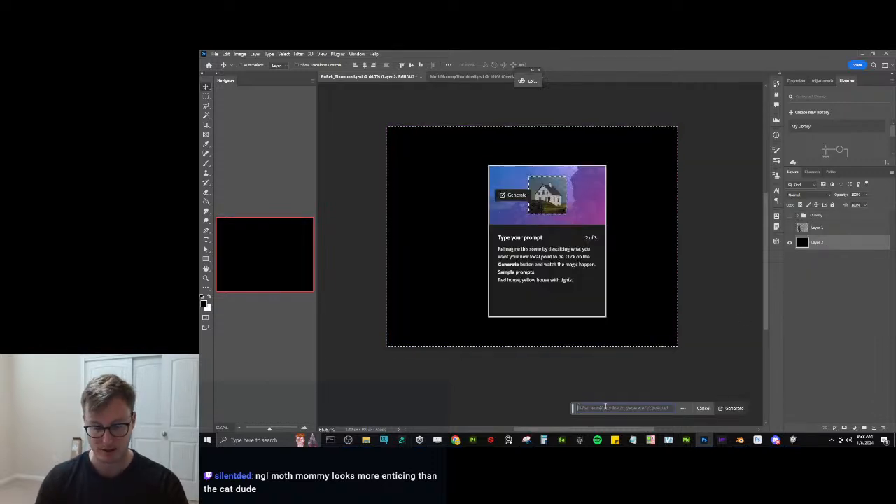
type("snow,")
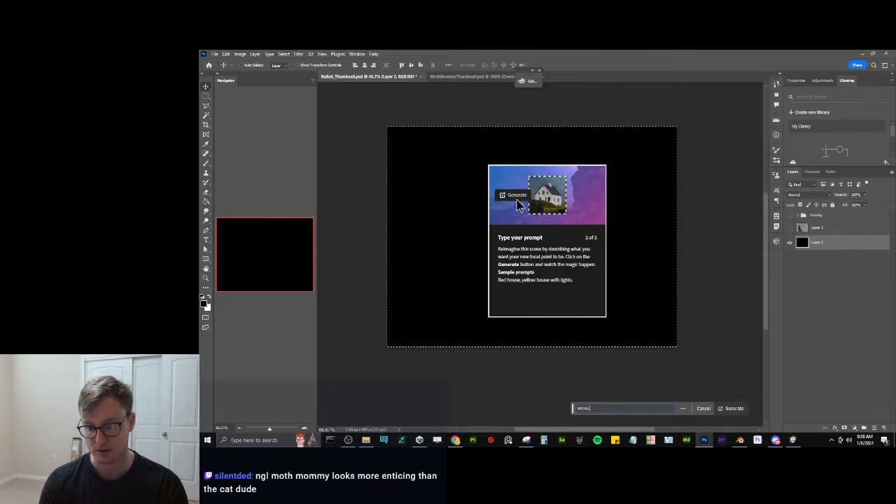
type(" stack pine")
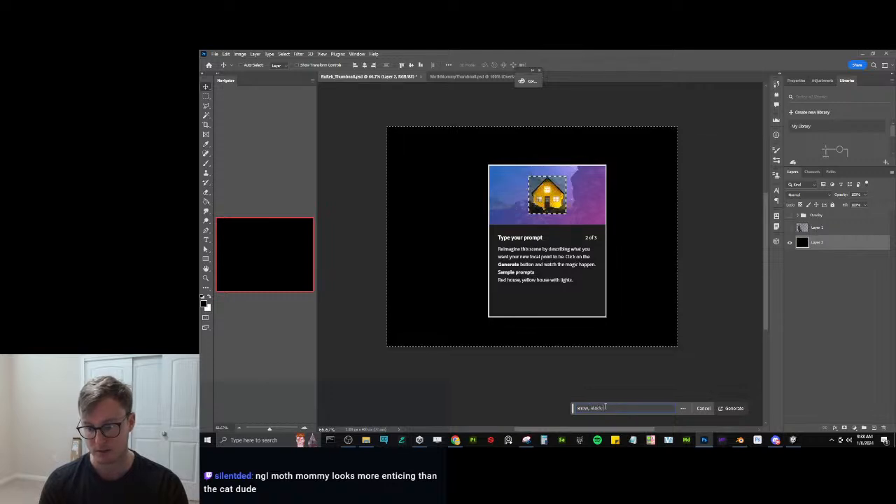
key("BackSpace")
key("BackSpace")
key("BackSpace")
key("BackSpace")
type("texture, clip art,")
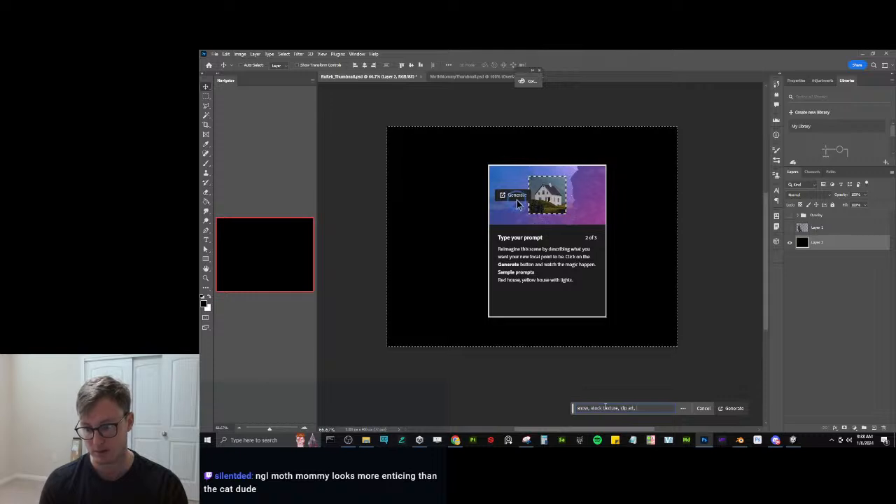
Shorten the Generative Fill prompt to "snow, stock texture,", hide Layer 2 and generate the fill.
key("ctrl+BackSpace")
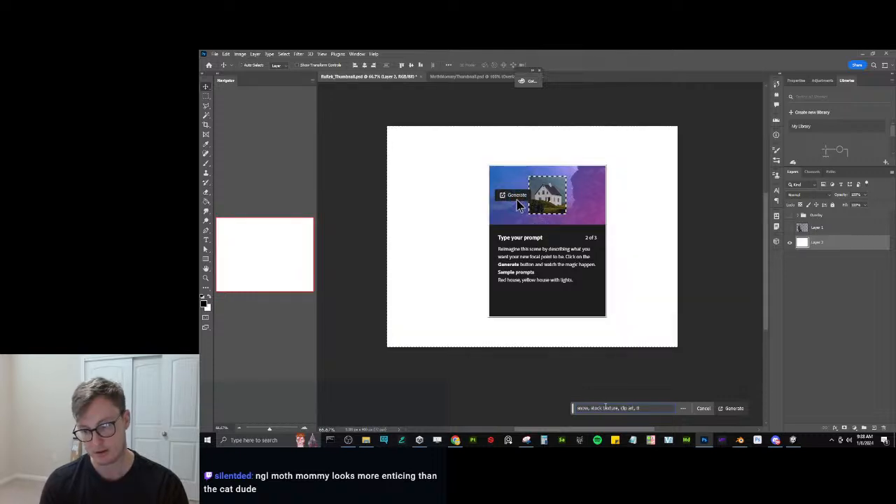
key("BackSpace")
key("BackSpace")
key("BackSpace")
key("BackSpace")
key("BackSpace")
key("ctrl+BackSpace")
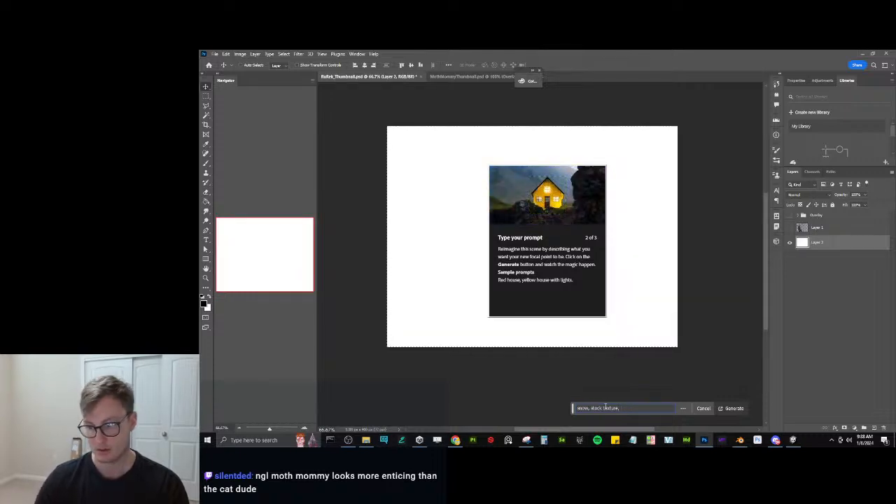
left_click(789, 242)
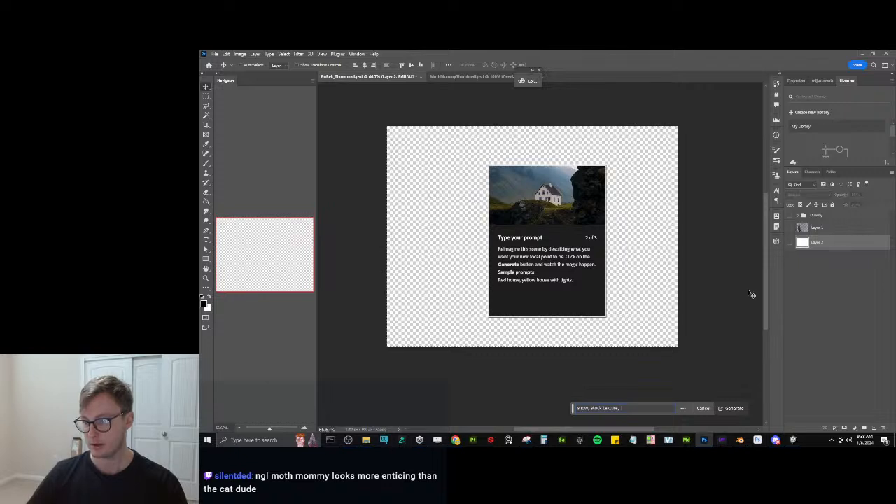
left_click(732, 408)
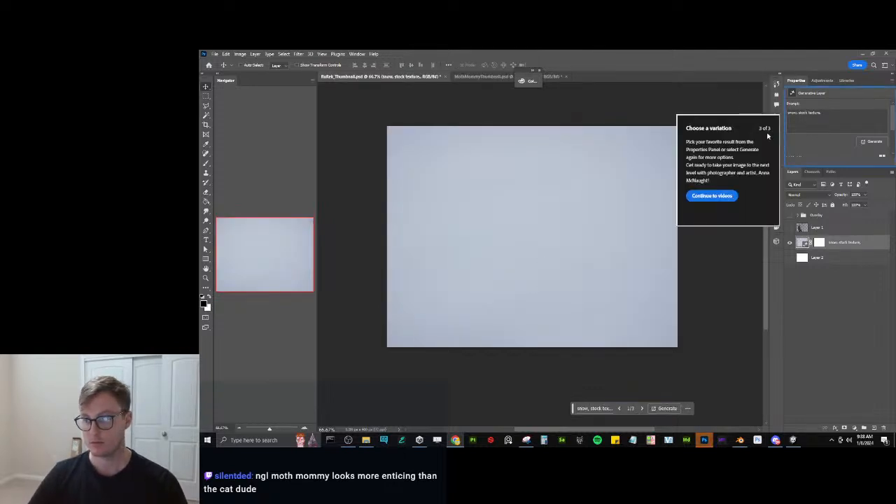
Dismiss the variation tip and switch the generated snow layer to its third variation.
left_click(846, 311)
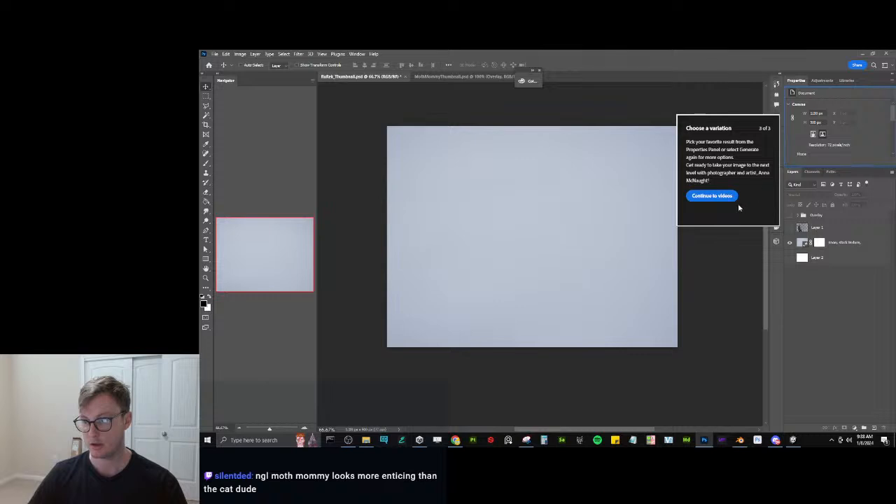
left_click(835, 245)
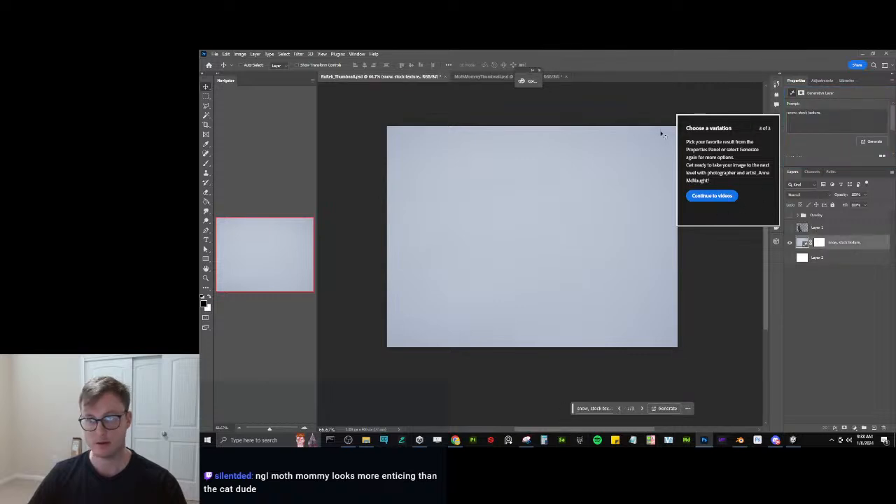
left_click(727, 195)
left_click(844, 93)
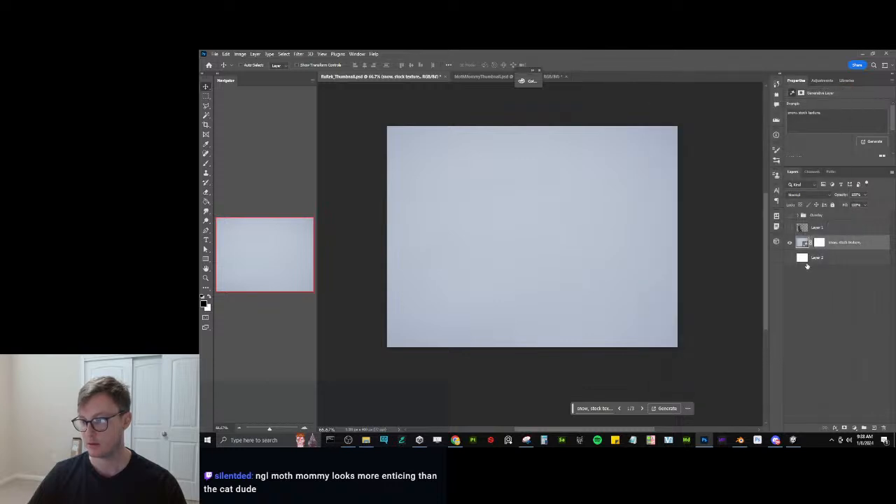
left_click(641, 408)
left_click(641, 408)
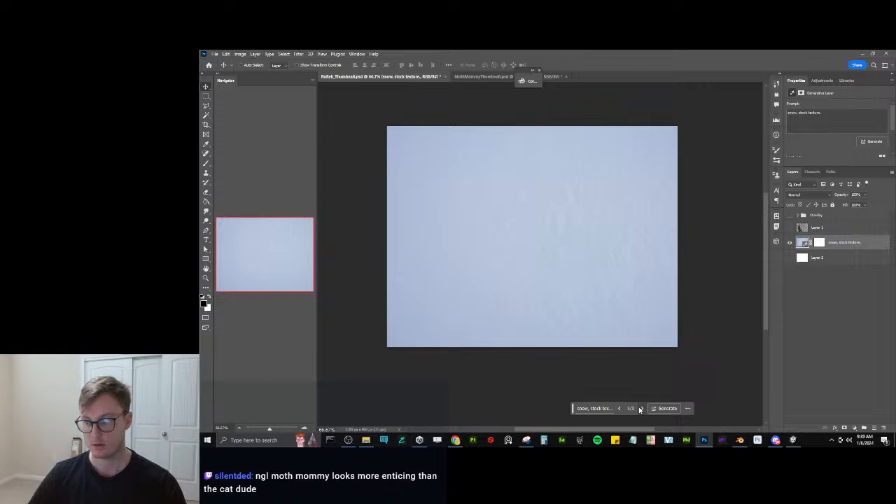
Replace the generative layer's prompt with "snow falling, black and white, stock photo, texture" and generate again.
triple_click(824, 117)
type("gr")
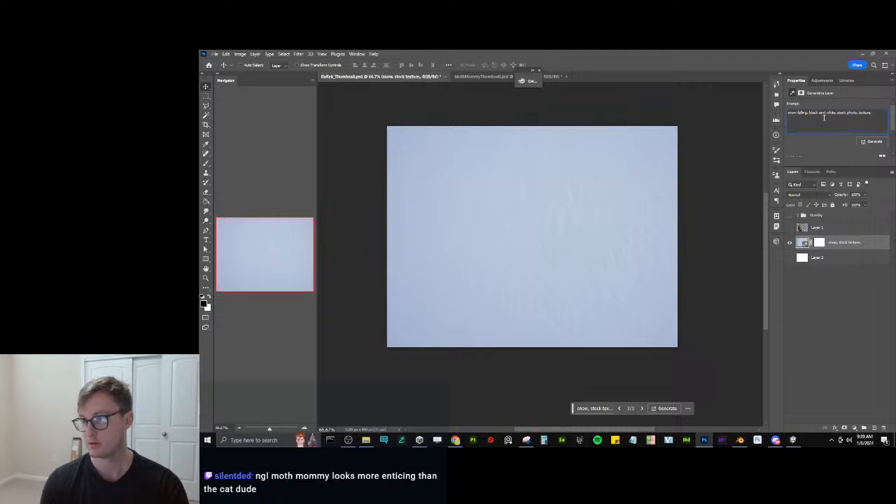
left_click(871, 140)
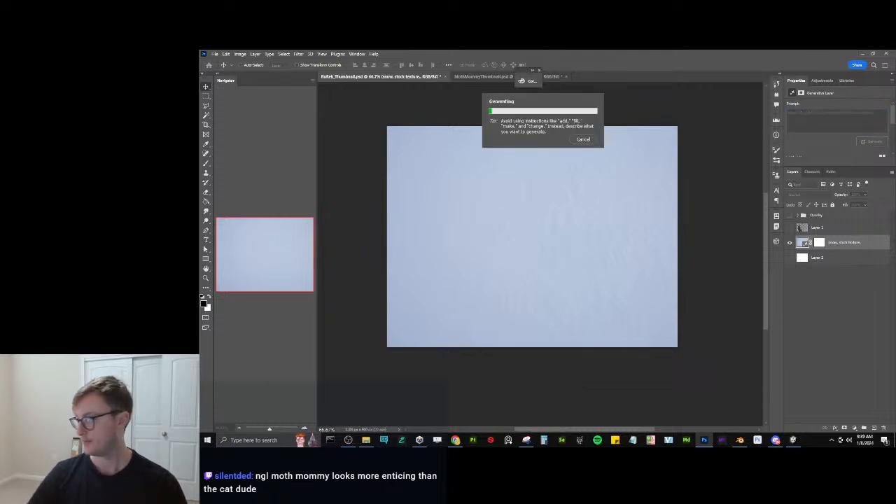
Switch to the DaFont website in the browser and search its fonts for "cryllic".
left_click_drag(895, 56, 544, 50)
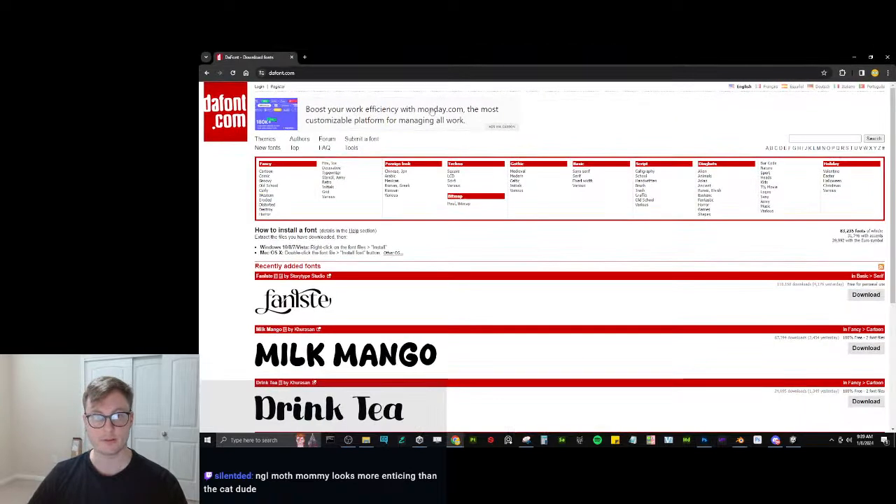
left_click(815, 138)
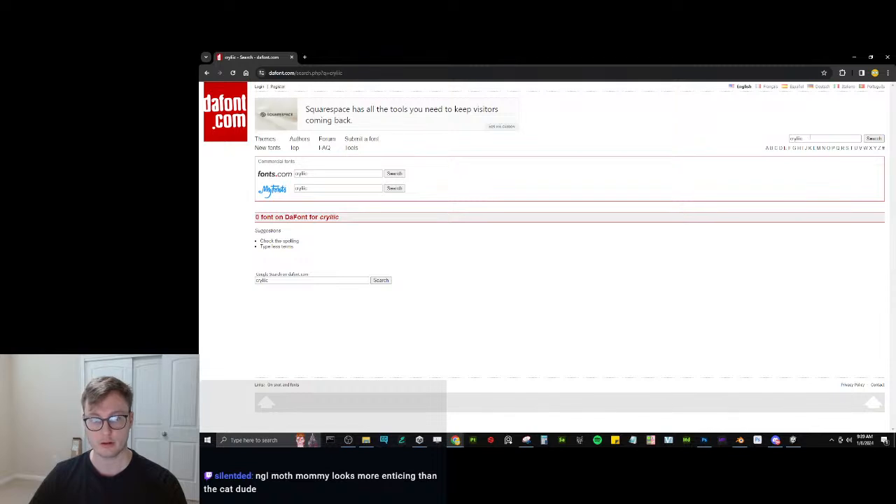
left_click_drag(337, 217, 255, 217)
left_click(406, 250)
left_click(812, 139)
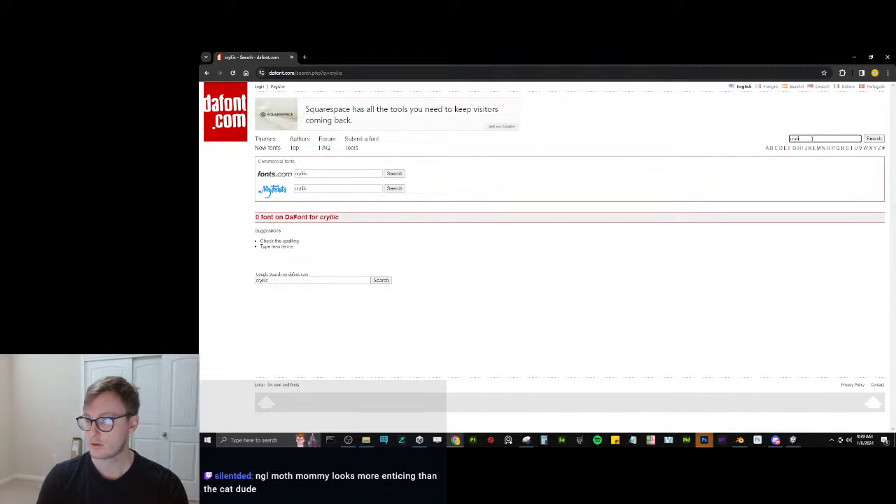
key("Return")
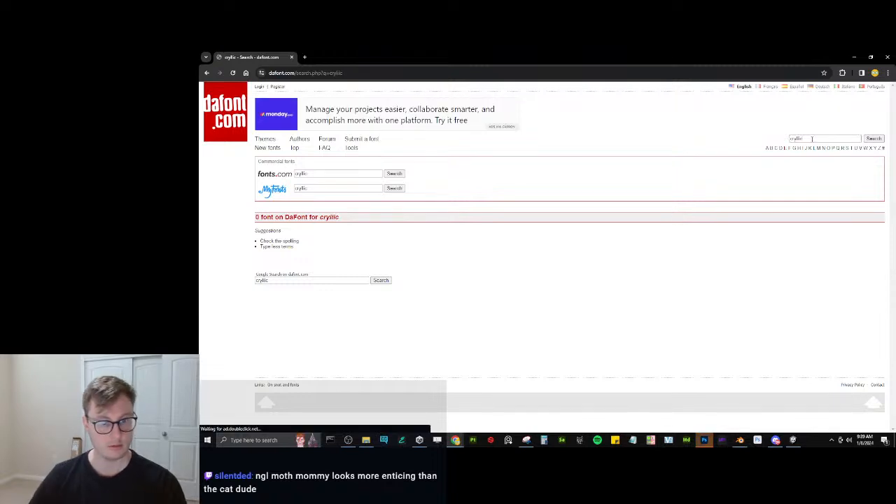
Search DaFont for "russian" and download the Russian Dollmaker and Russian Literature fonts.
type("russian")
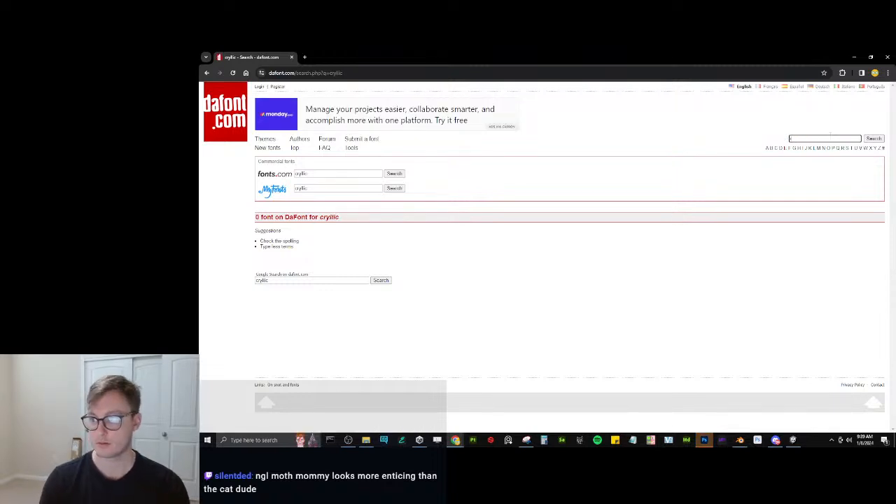
key("Return")
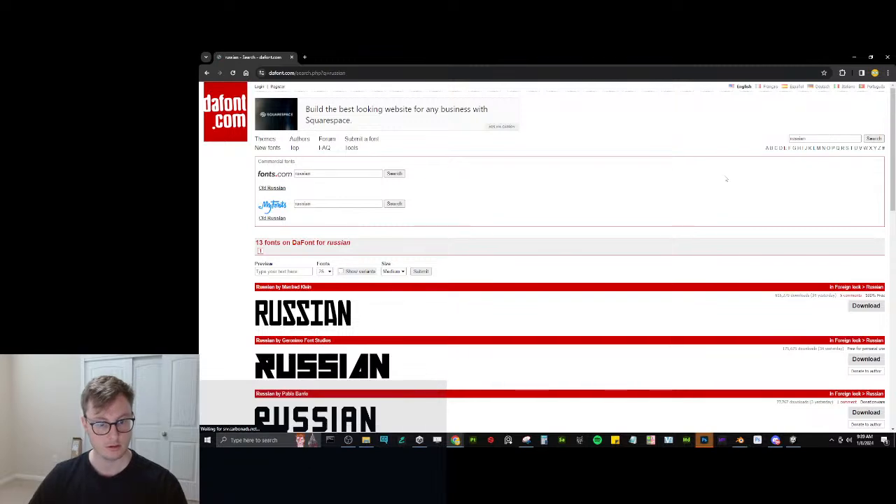
scroll(738, 168, "down", 1)
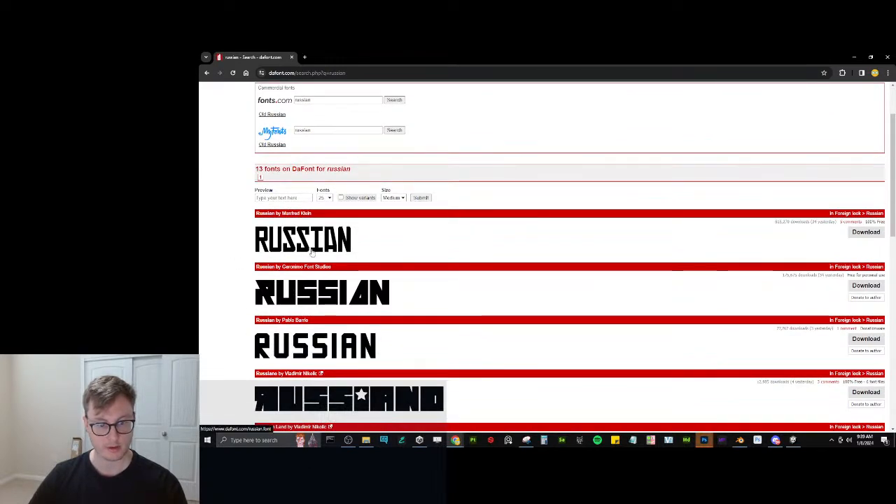
scroll(294, 289, "down", 1)
scroll(331, 287, "down", 2)
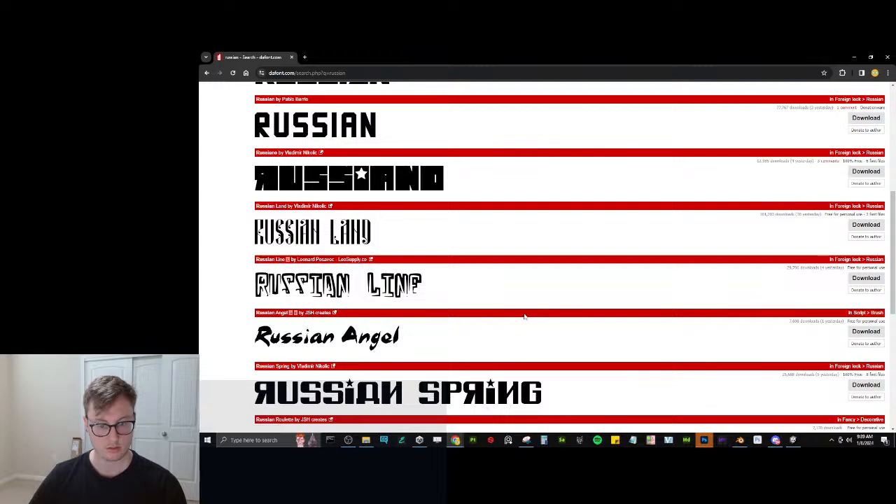
scroll(524, 316, "down", 2)
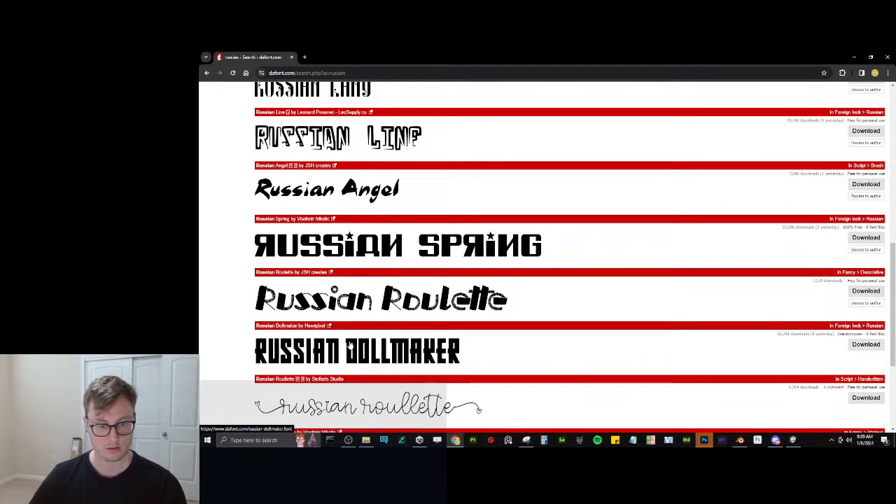
scroll(352, 340, "up", 7)
scroll(352, 340, "down", 7)
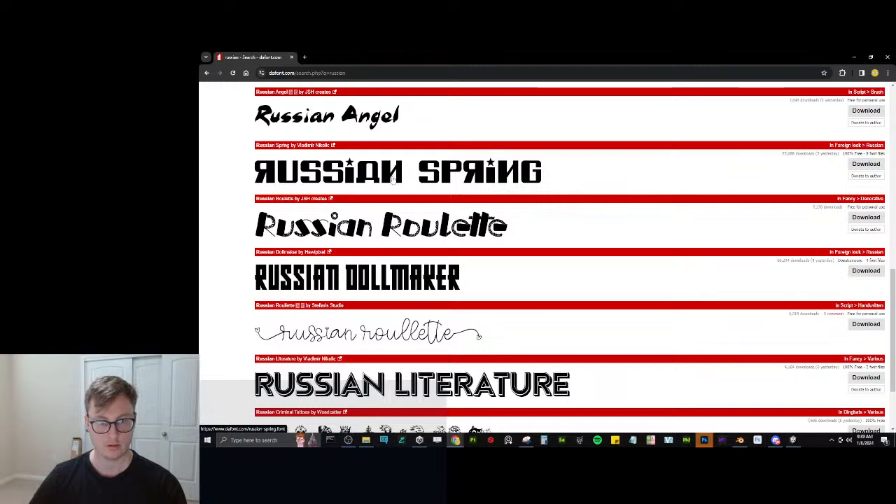
left_click(866, 271)
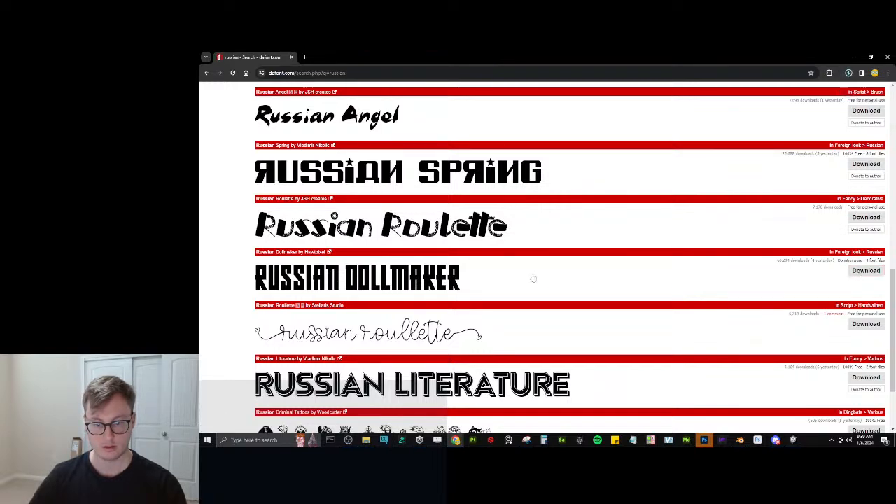
scroll(561, 306, "down", 3)
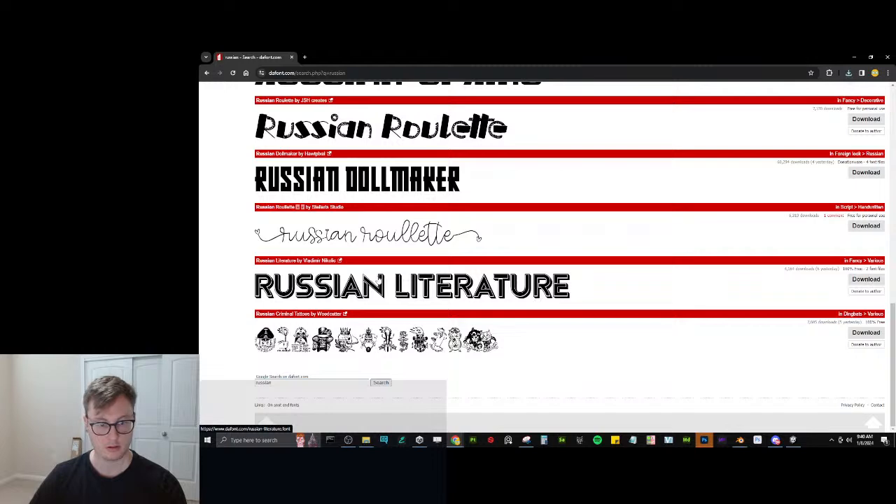
Open russian_dollmaker.zip, install the Russian Dollmaker OpenType font and close its preview and folder.
left_click(849, 74)
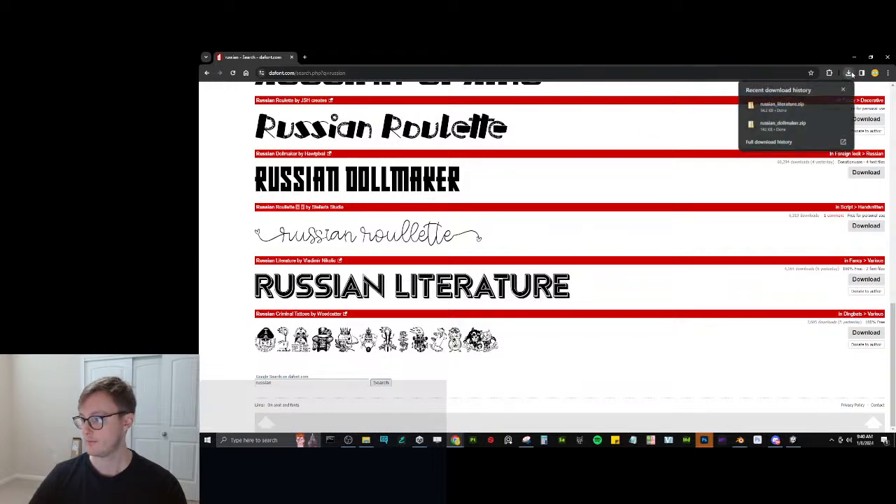
left_click(769, 119)
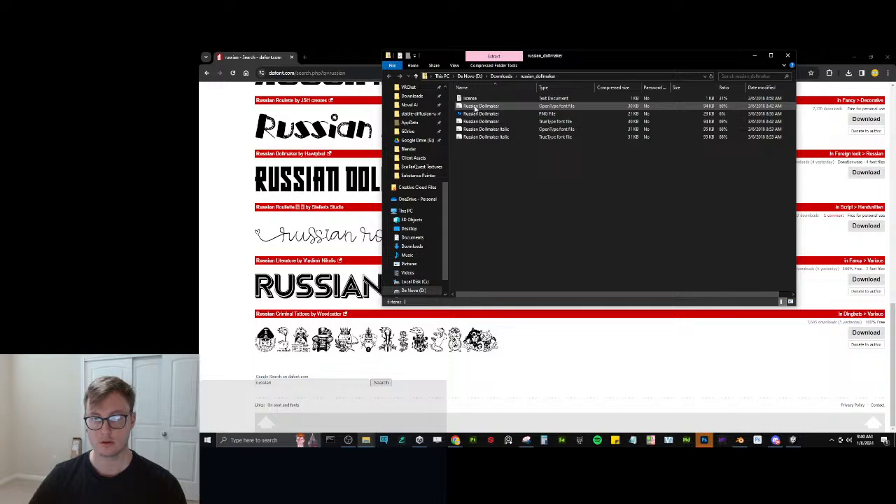
left_click(484, 136)
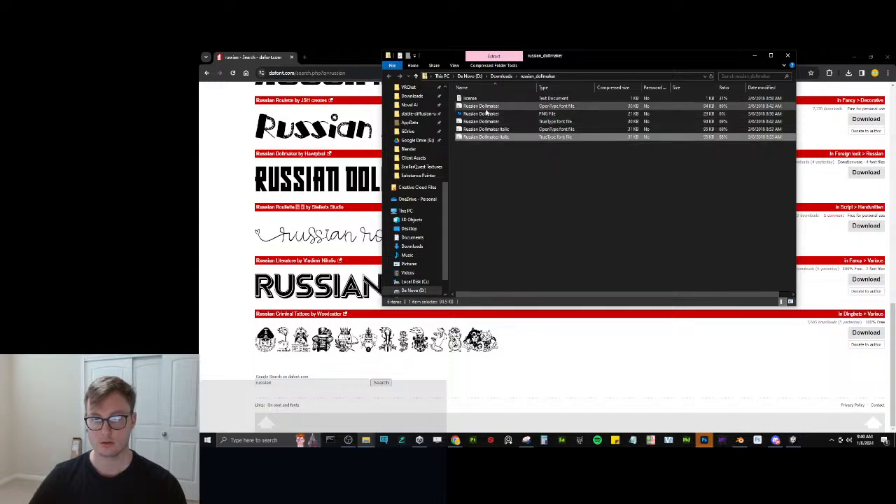
double_click(483, 106)
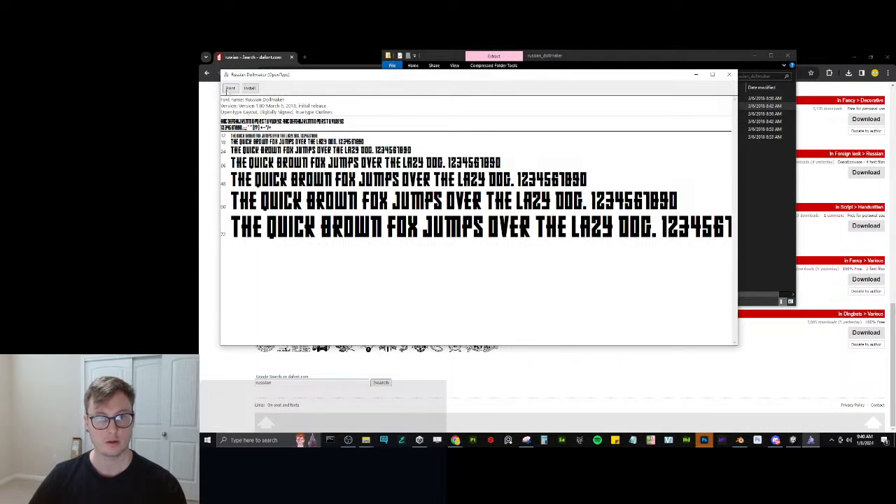
left_click(249, 88)
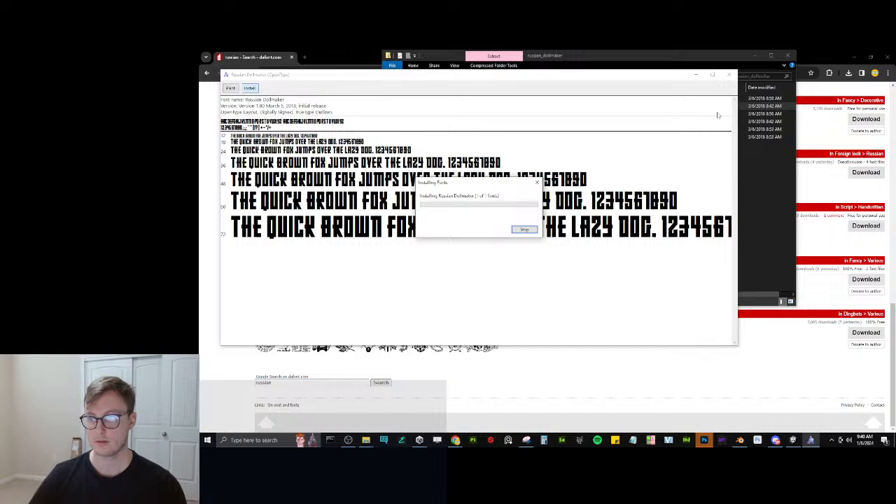
left_click(728, 74)
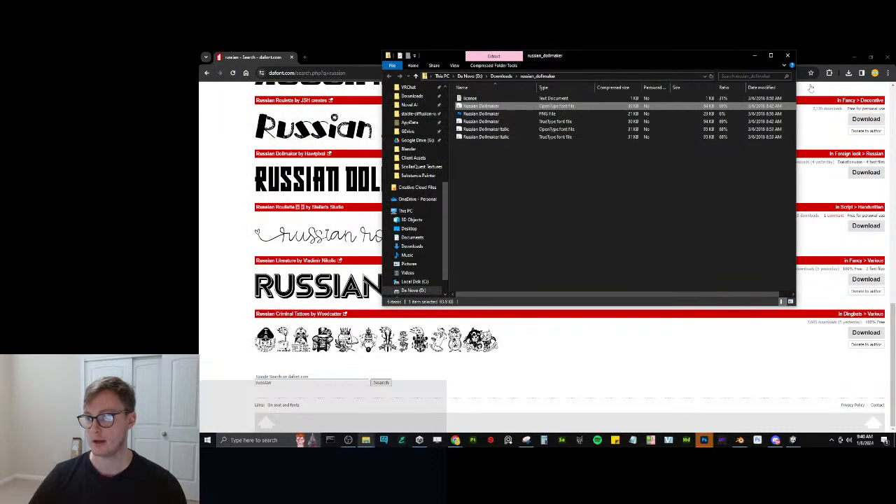
left_click(787, 56)
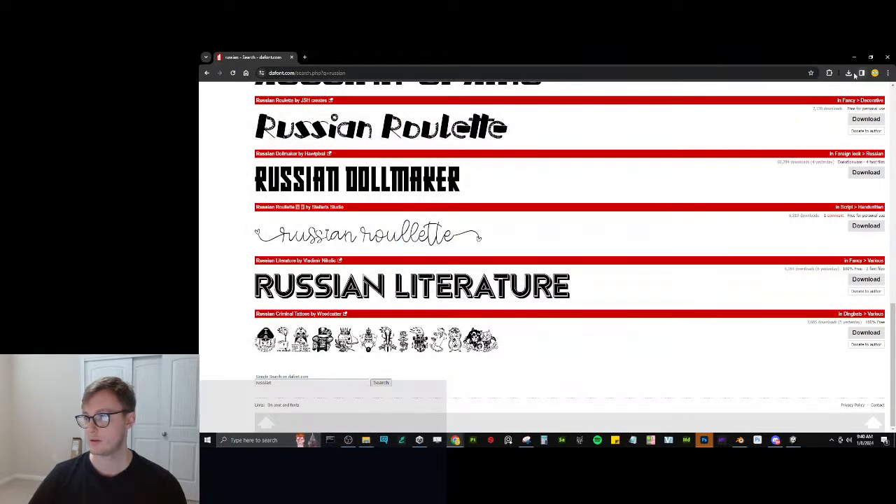
Open russian_literature.zip, install the Russian Literature Regular OpenType font and close its preview.
left_click(848, 73)
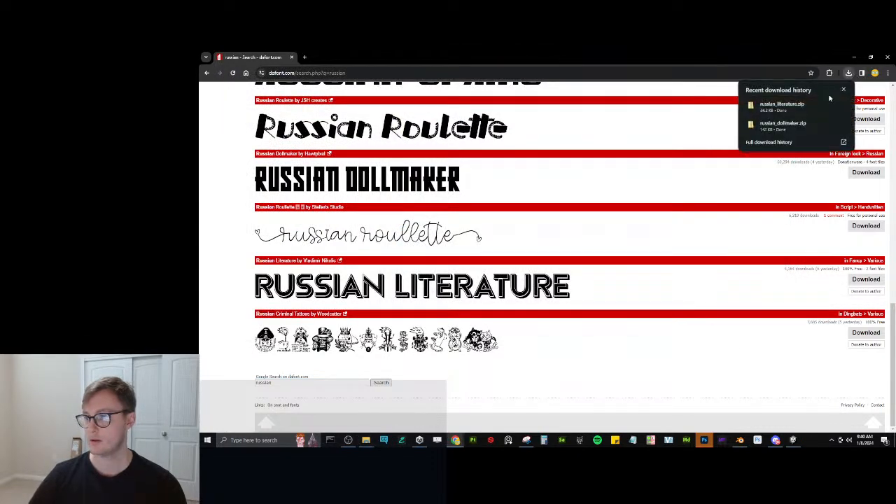
left_click(782, 105)
double_click(485, 115)
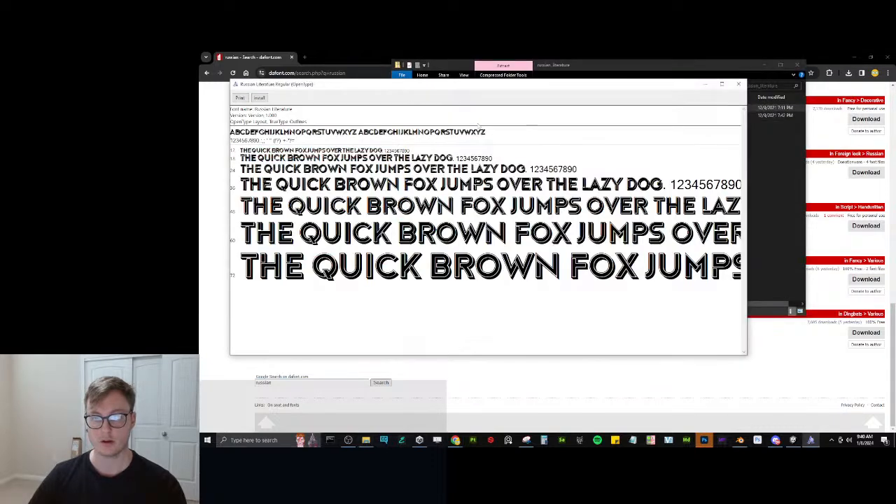
left_click(259, 98)
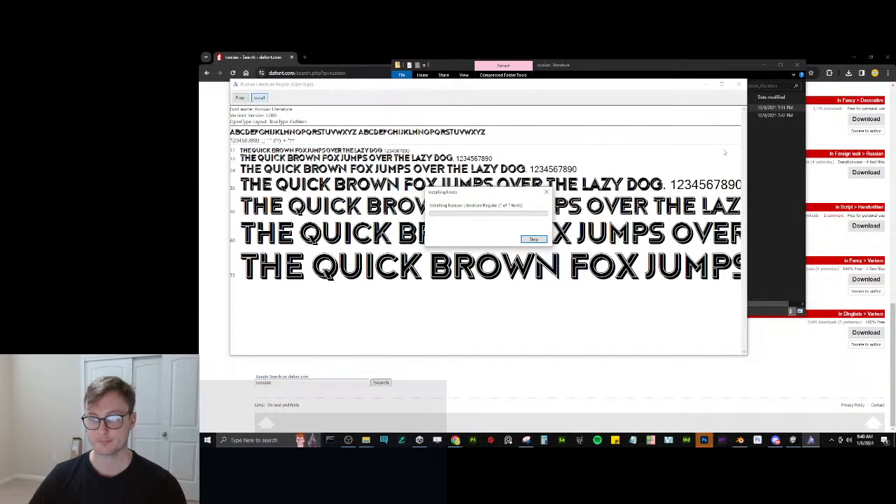
left_click(738, 84)
Install the Russian Literature Hollow OpenType font, then close its preview, the archive folder and the browser.
double_click(525, 117)
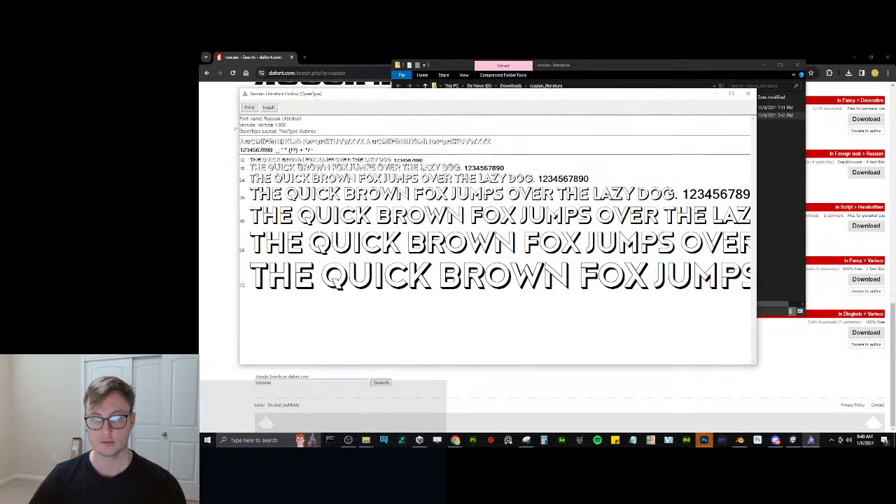
left_click(268, 107)
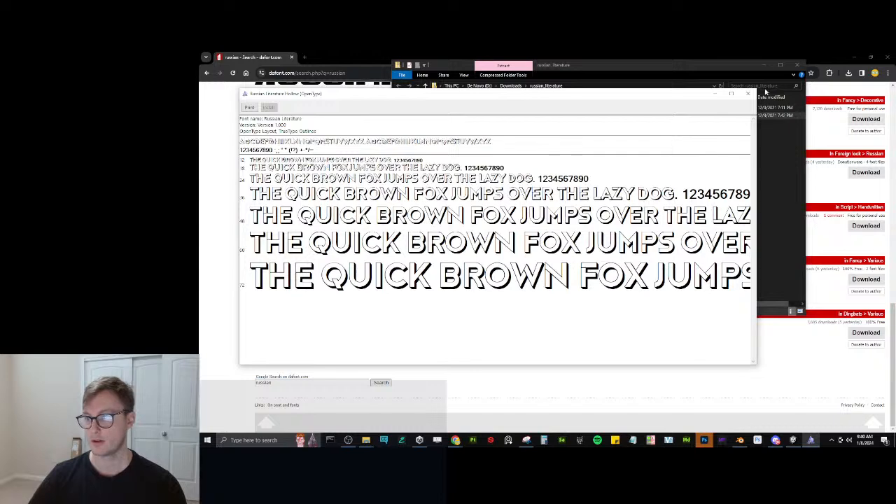
left_click(748, 94)
left_click(796, 65)
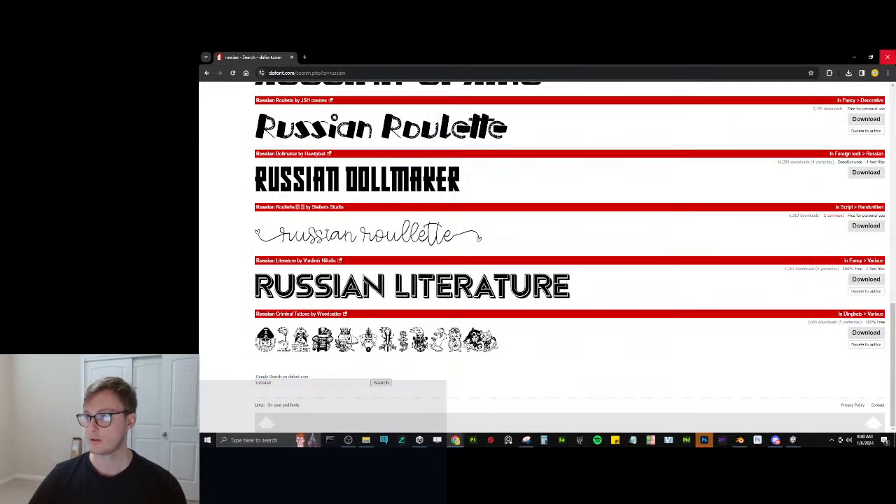
left_click(888, 56)
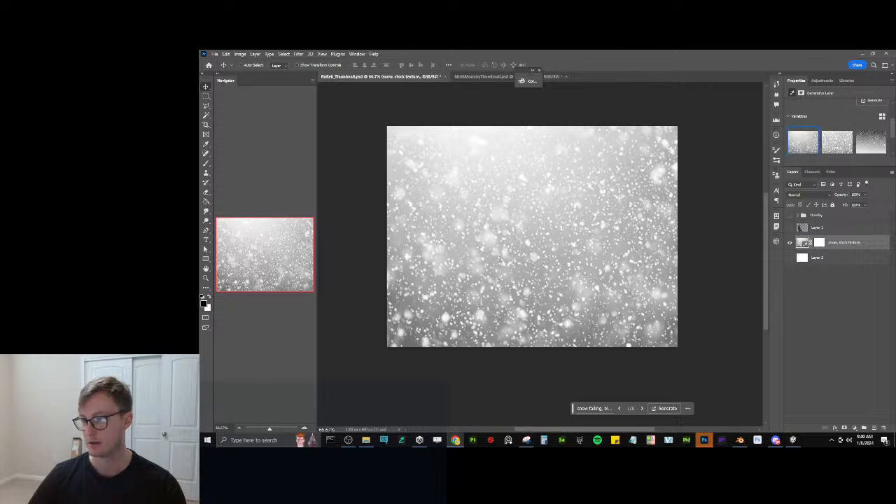
Compare the newly generated falling-snow variations and select the third one for the generative layer.
left_click(826, 134)
left_click(866, 145)
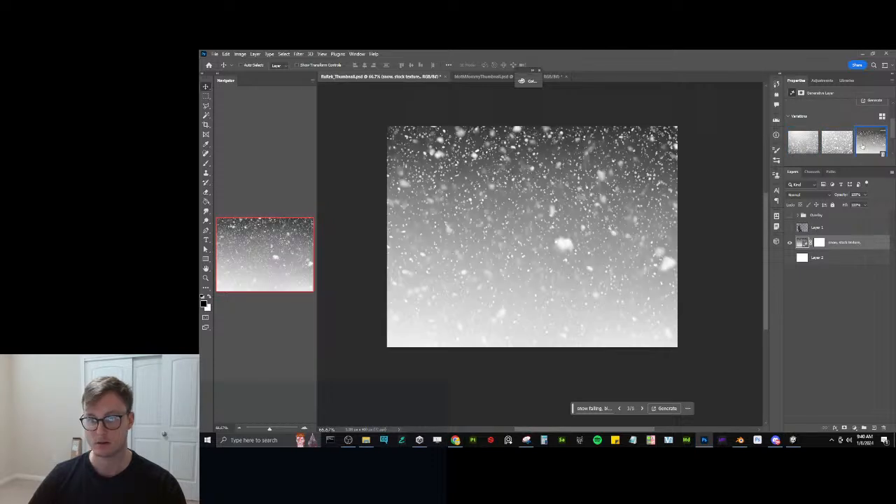
left_click(804, 145)
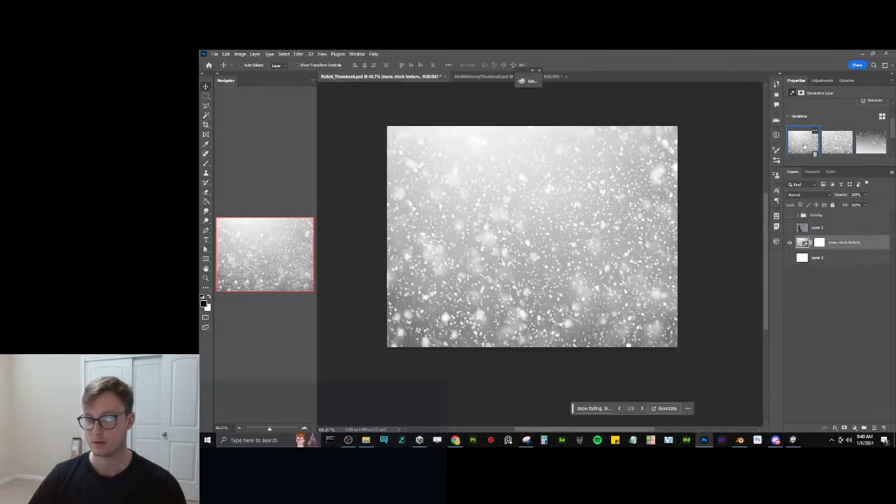
left_click(870, 141)
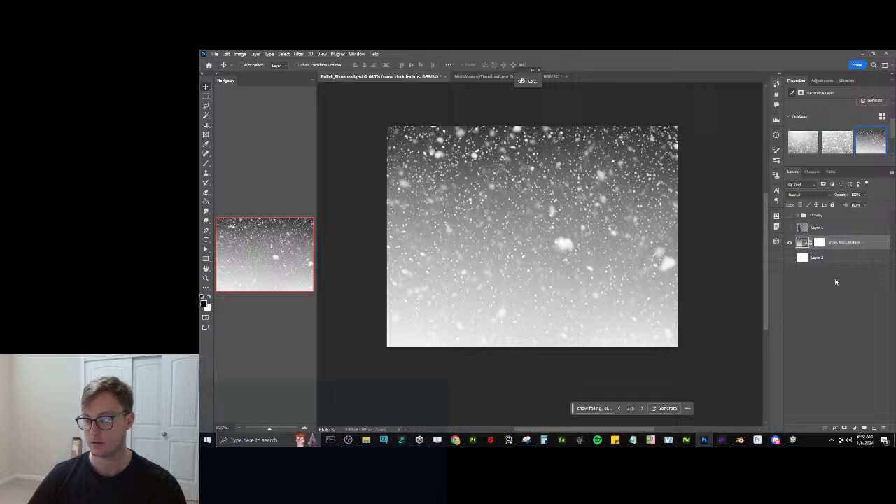
Select the whole canvas and copy the generative layer's third snow variation to its own pixel layer.
right_click(842, 243)
key("Escape")
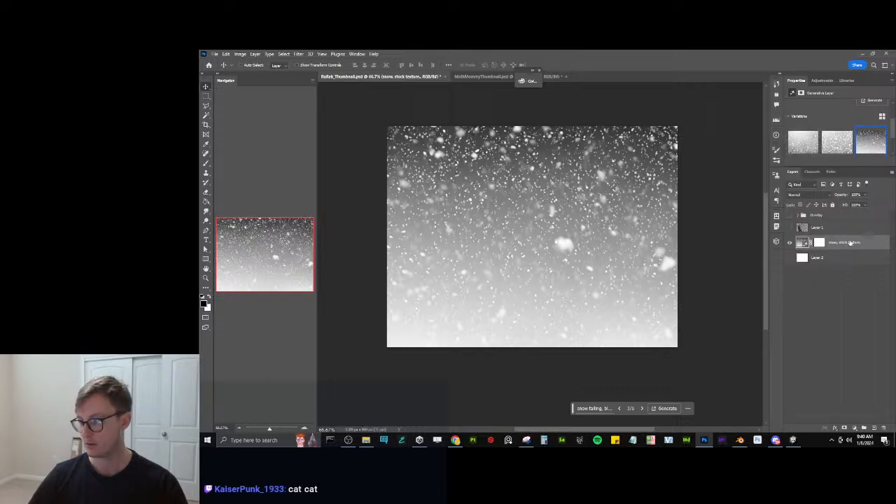
key("ctrl+a")
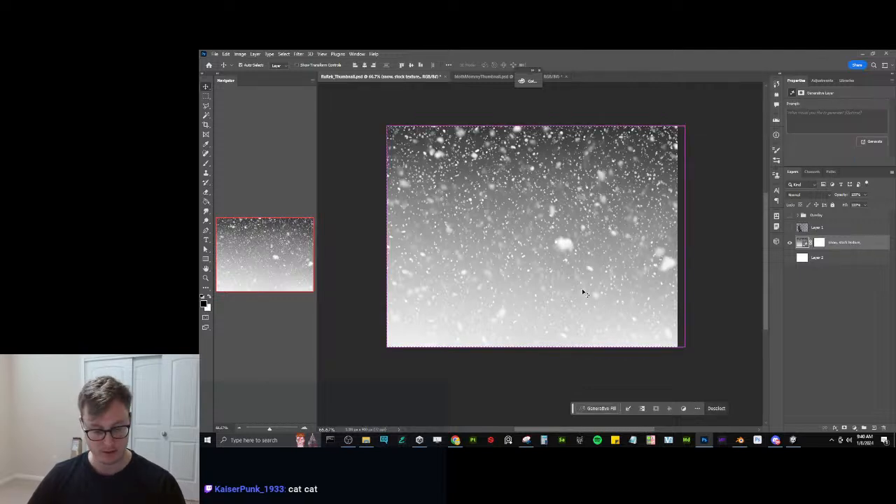
key("ctrl+j")
Switch the generative snow layer to its first variation and copy the full canvas to another separate pixel layer.
left_click(851, 257)
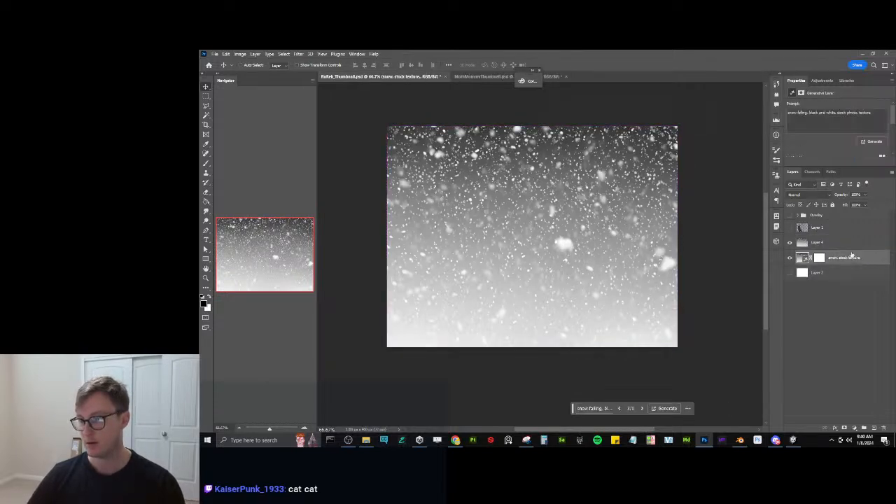
scroll(808, 122, "down", 3)
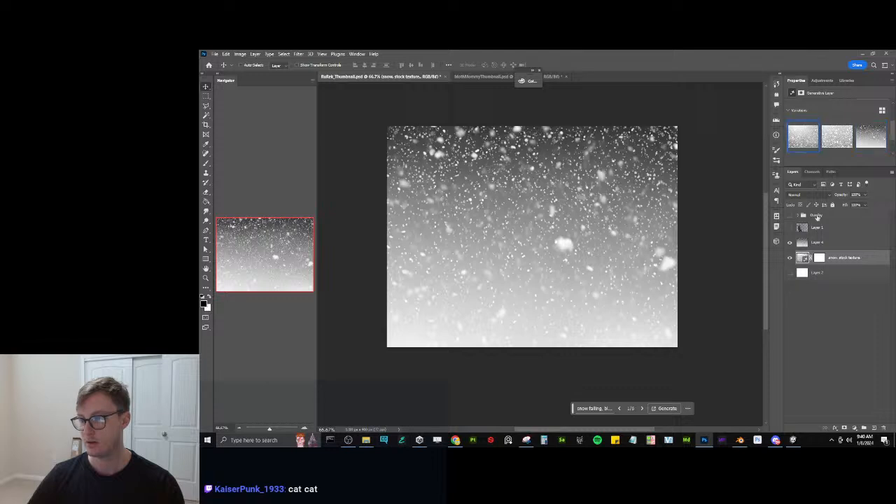
key("ctrl+a")
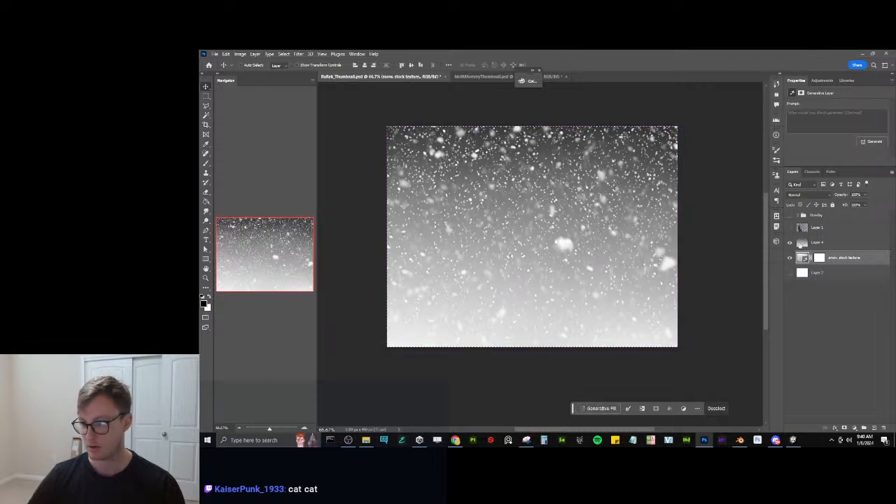
key("ctrl+v")
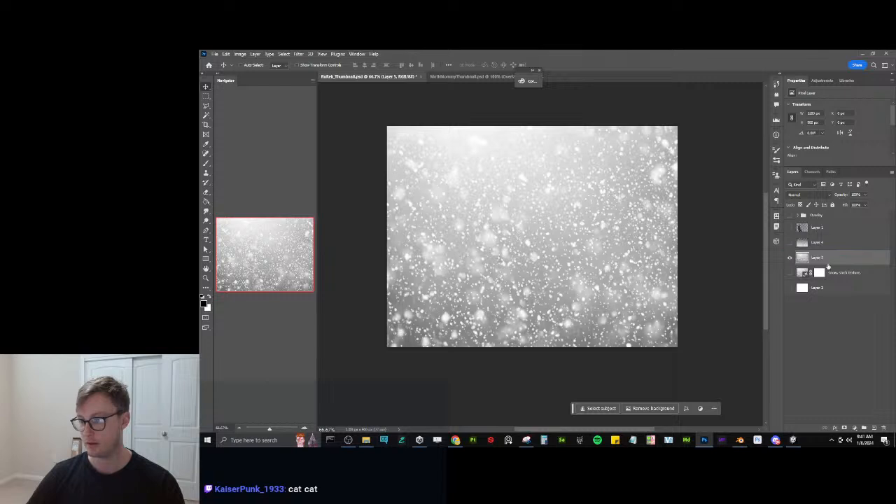
Invert the bottom white layer to black and show the Layer 4 snow texture.
left_click(819, 287)
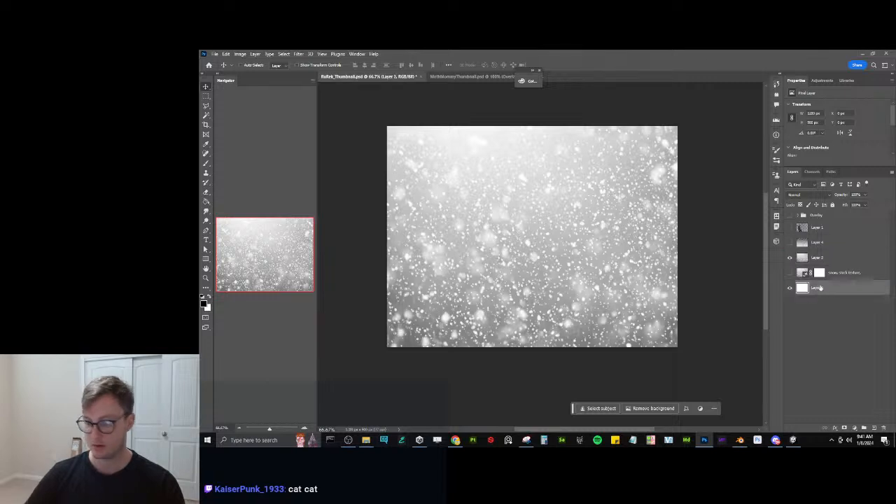
key("ctrl+i")
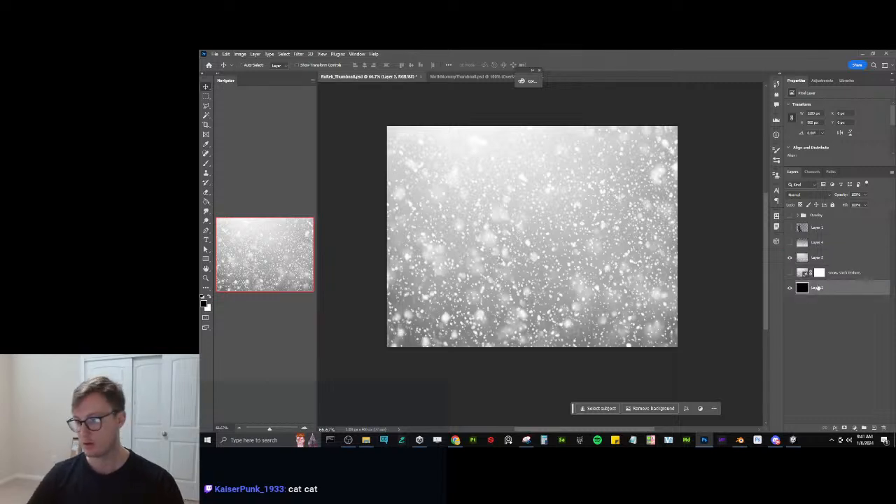
left_click(790, 242)
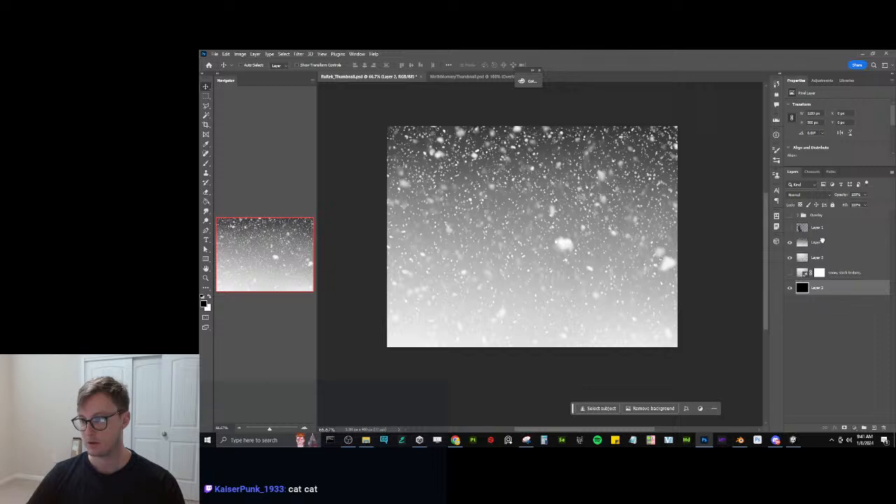
Move Layer 4 above the character render, set its blend mode to Lighten, and show the render layer.
left_click(818, 242)
left_click(805, 194)
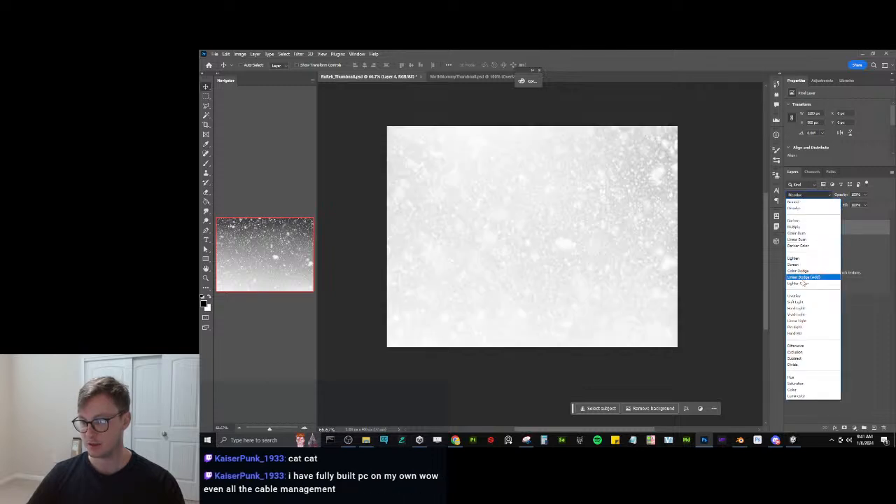
left_click(801, 259)
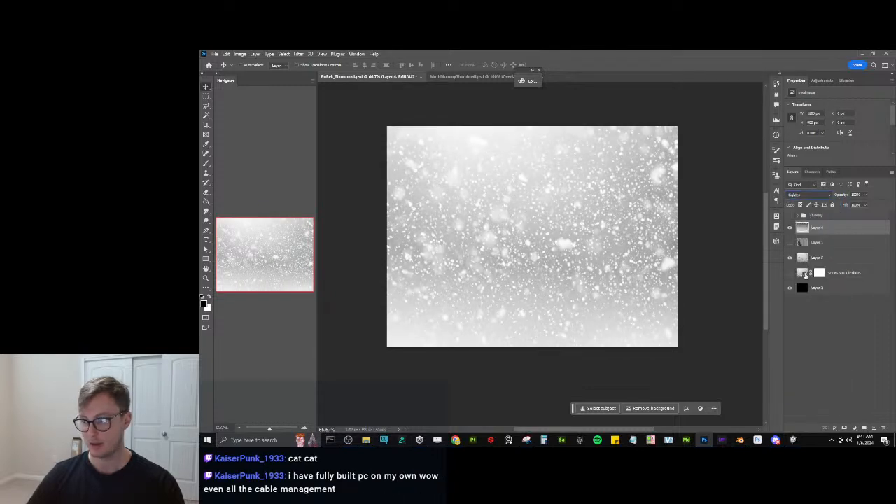
left_click(791, 242)
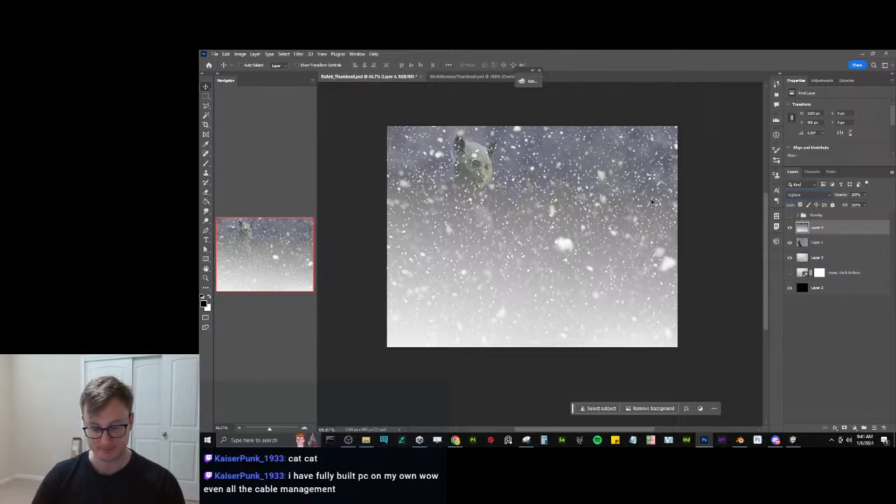
Apply Levels to the Layer 4 snow, raising the black input level to about 150 to darken its grey haze.
key("ctrl+l")
mouse_move(729, 208)
left_mouse_down()
mouse_move(716, 210)
mouse_move(728, 208)
left_mouse_up()
left_click_drag(639, 208, 691, 204)
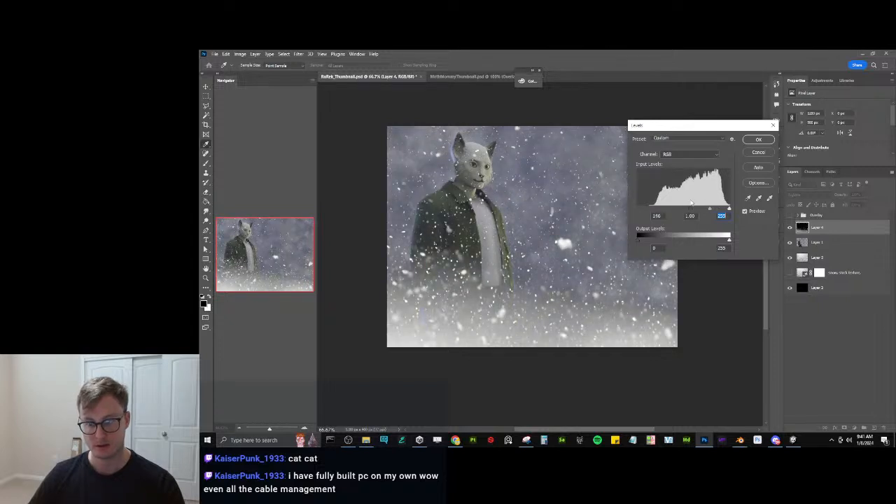
left_click(758, 139)
Enlarge the Layer 4 snow beyond the canvas edges and shift it slightly down and to the left.
left_click_drag(612, 282, 613, 295)
key("ctrl+z")
key("ctrl+t")
left_click_drag(680, 129, 695, 112, "alt")
left_click_drag(664, 167, 652, 172)
left_click_drag(689, 120, 703, 108, "alt")
left_click_drag(650, 174, 656, 171)
key("Return")
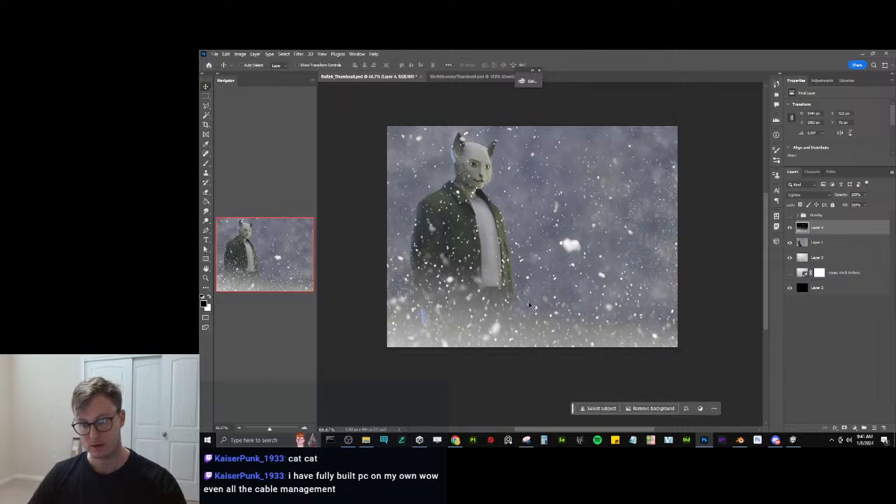
Enlarge the other snow layer beneath the character render past the canvas edges and set its blend mode to Lighten.
left_click(806, 259)
left_click_drag(655, 248, 671, 249)
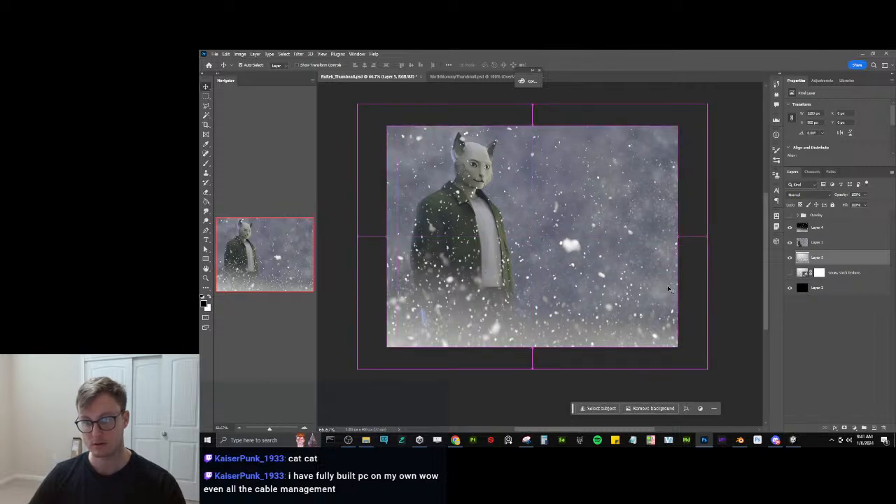
key("ctrl+t")
left_click_drag(676, 345, 703, 366, "alt")
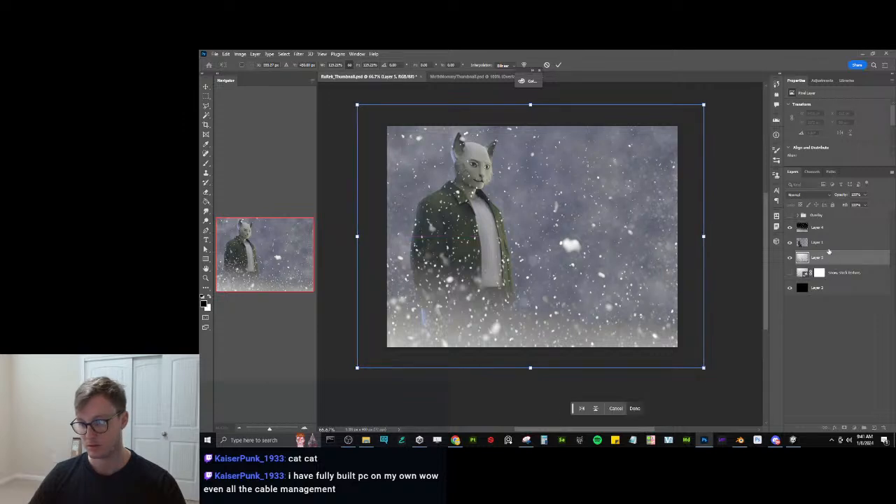
key("Return")
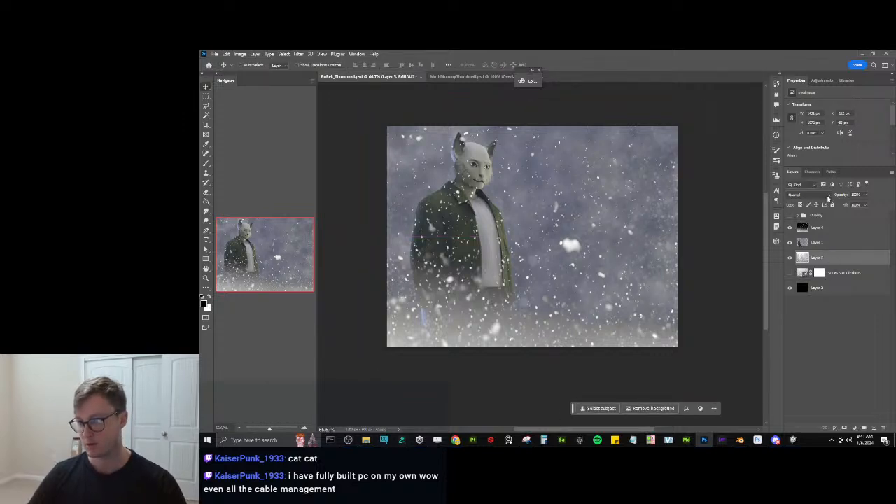
left_click(825, 195)
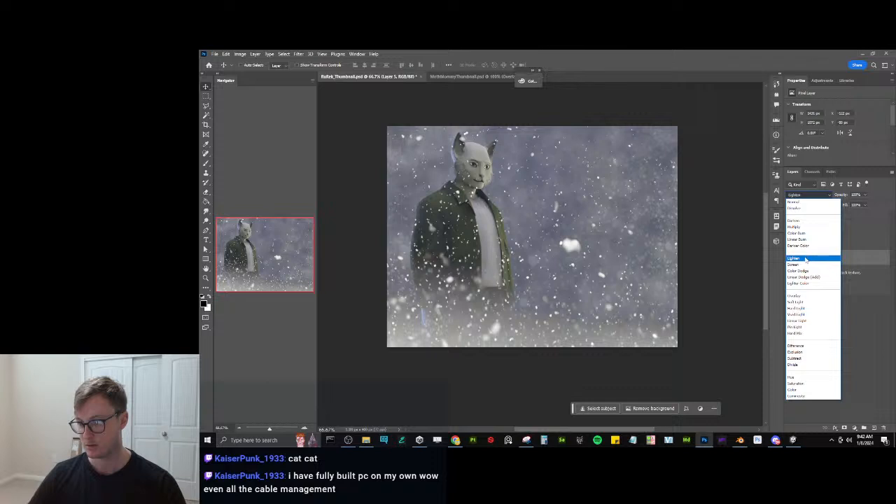
left_click(805, 259)
Try to place the lower snow layer above the character render in the stack, with Layer 4 hidden.
left_click(790, 227)
left_click_drag(815, 257, 815, 226)
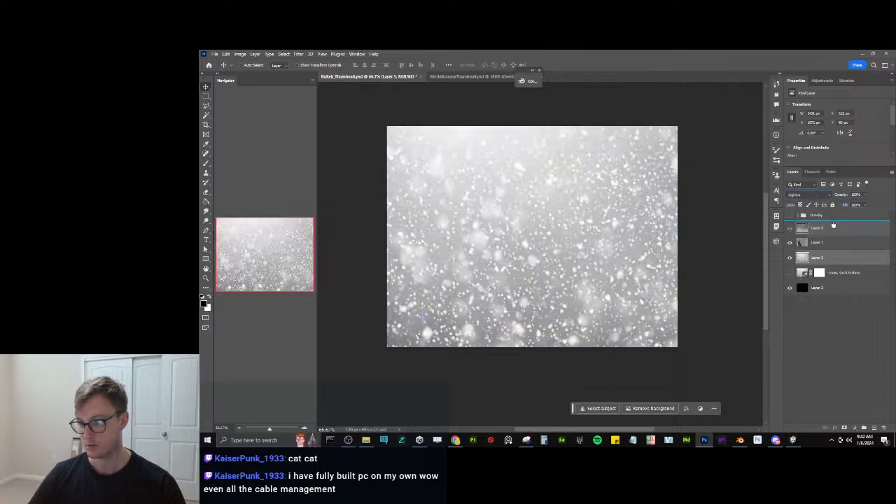
key("ctrl+z")
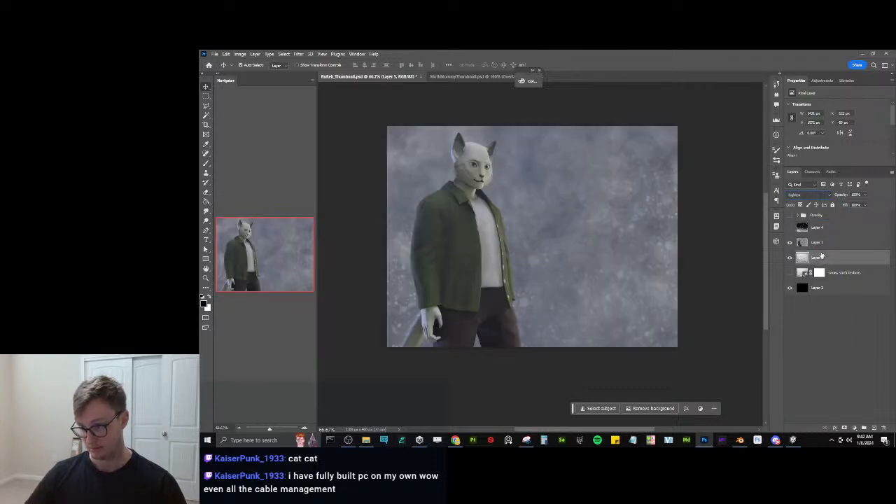
left_click(789, 227)
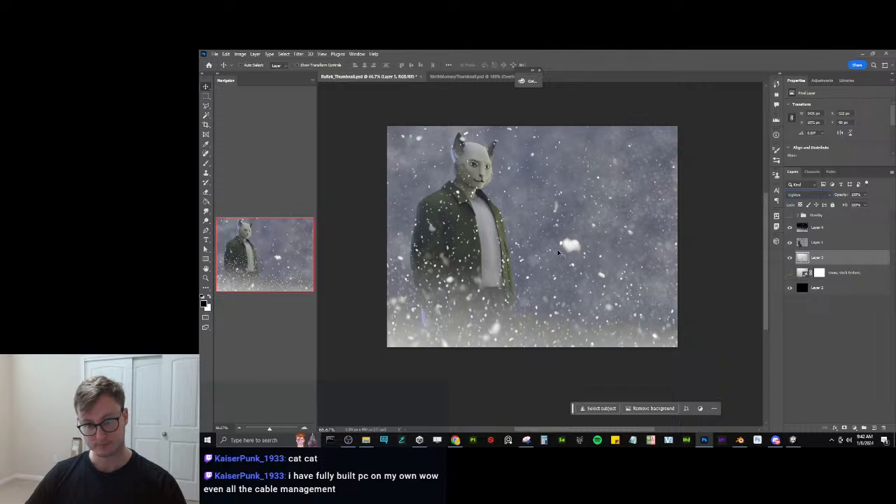
Lower the opacity of the character render layer slightly and reduce the opacity of the Layer 4 snow.
left_click(844, 240)
left_click_drag(844, 195, 838, 198)
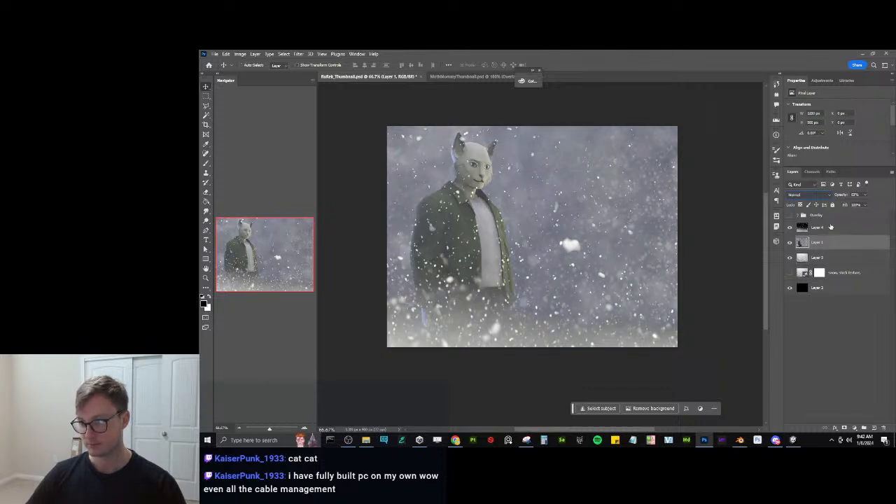
left_click_drag(845, 198, 839, 198)
left_click(844, 226)
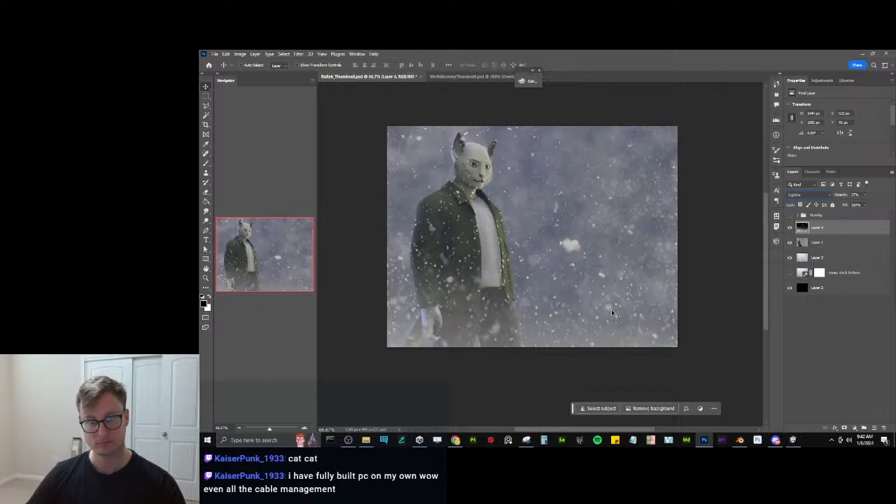
Try to paint over the large central snowflake in black on a new layer.
left_click(845, 422)
key("alt+v")
key("Escape")
key("Escape")
key("b")
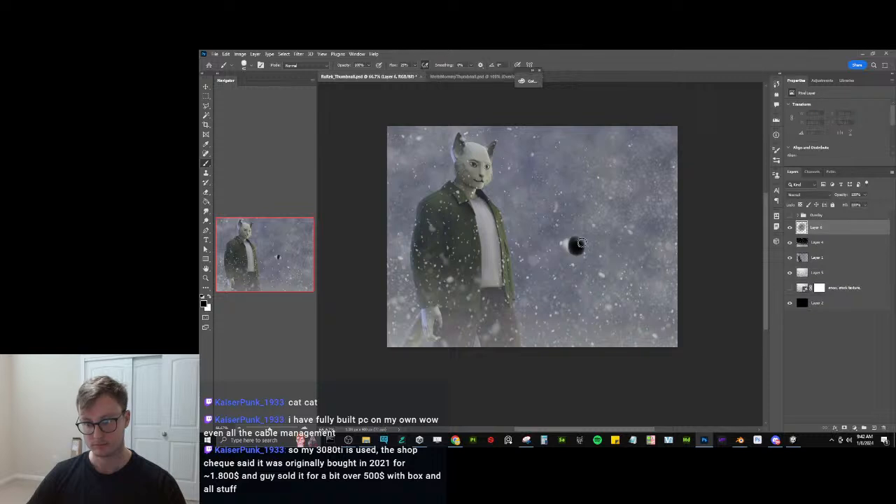
left_click(814, 229)
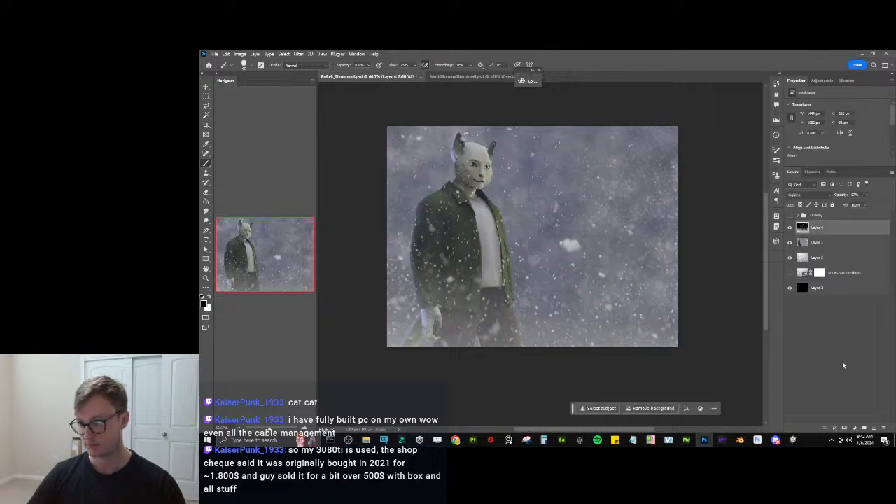
Add a layer mask to Layer 4 and paint out the large snowflake near the canvas centre.
left_click(844, 427)
left_click_drag(582, 247, 572, 247)
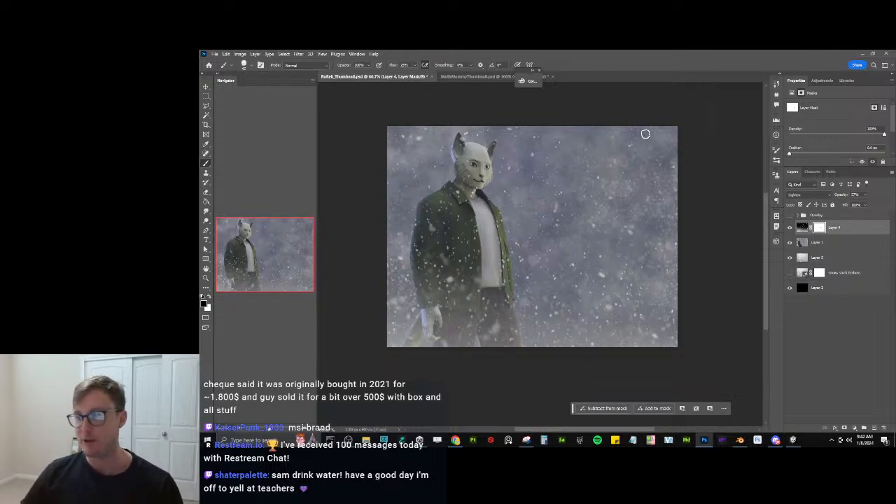
Show the Overlay group, save the document, and clear the layer selection.
left_click(790, 216)
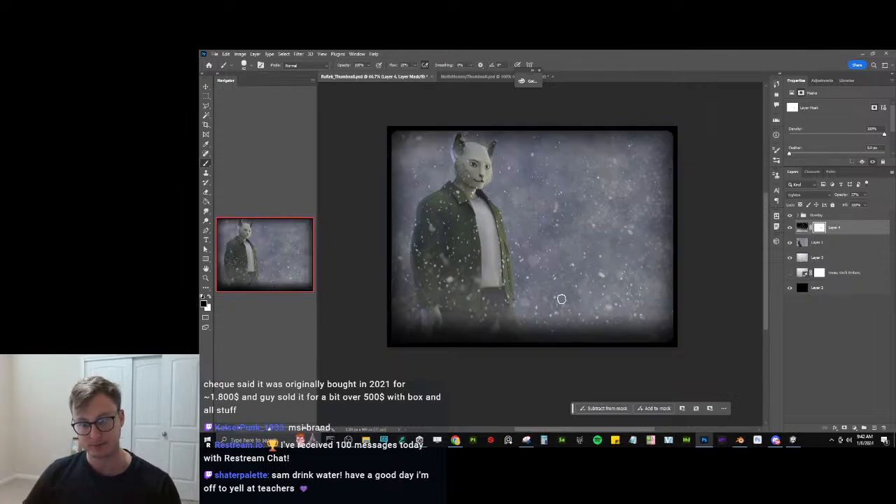
key("v")
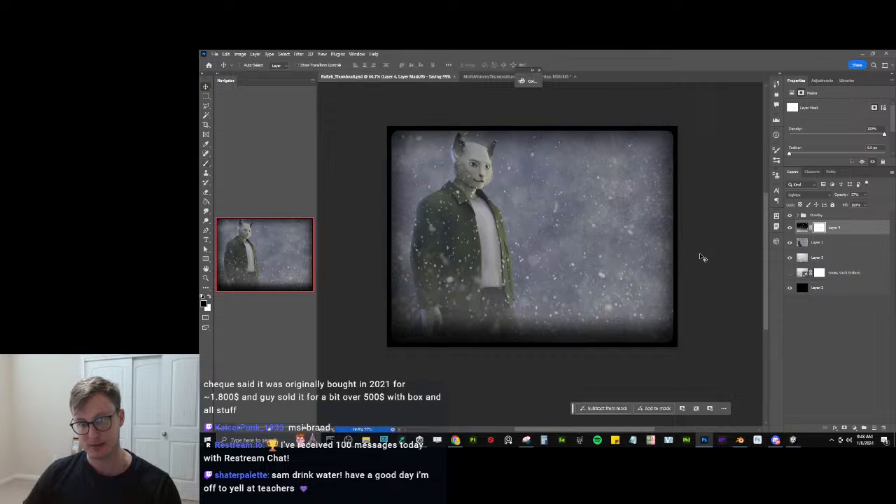
left_click(815, 329)
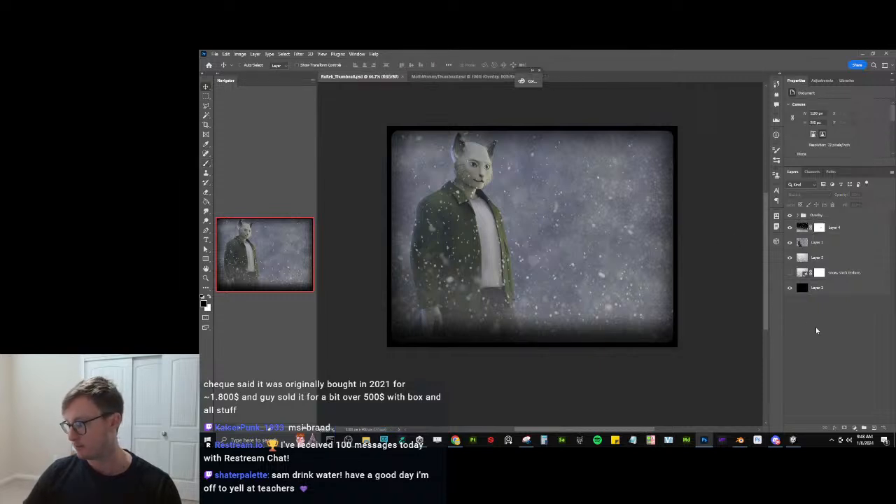
Create a group named Text above the Overlay group and delete the stray empty layer.
left_click(835, 216)
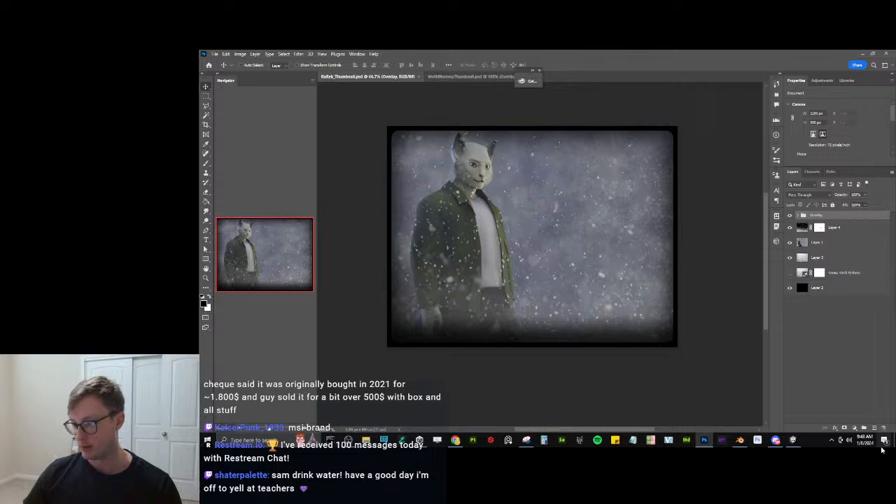
left_click(873, 426)
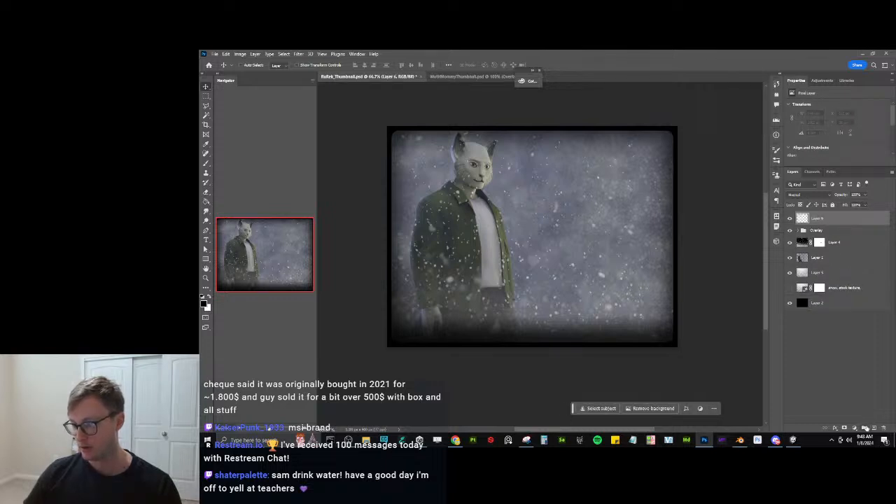
left_click(863, 427)
double_click(816, 215)
type("Text")
key("Return")
left_click(824, 228)
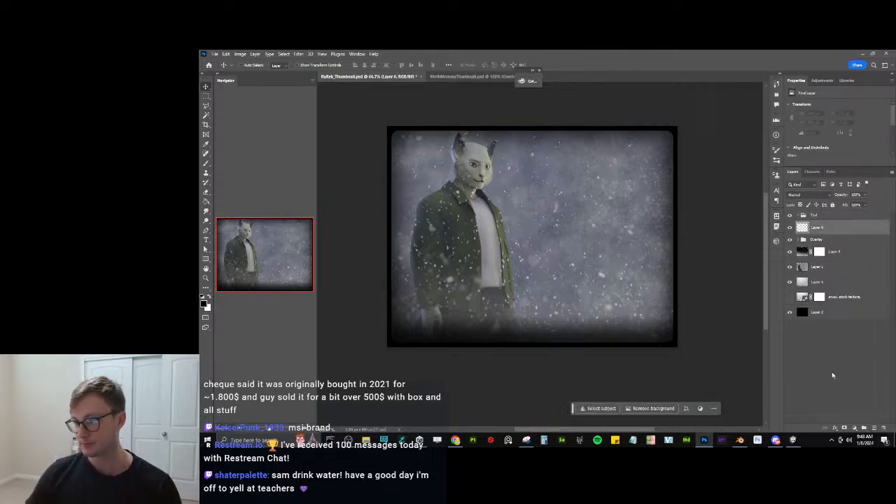
left_click(883, 426)
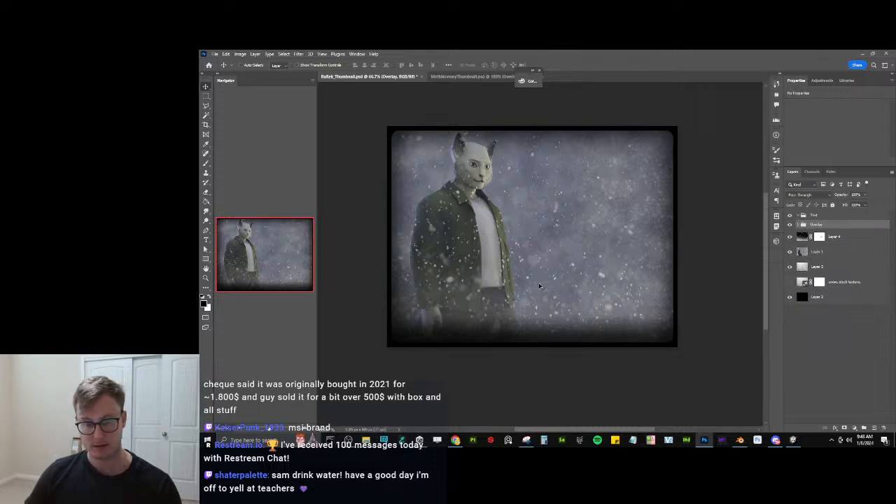
Add a text layer reading "RuRek" beside the character, inside the Text group.
key("t")
left_click(555, 236)
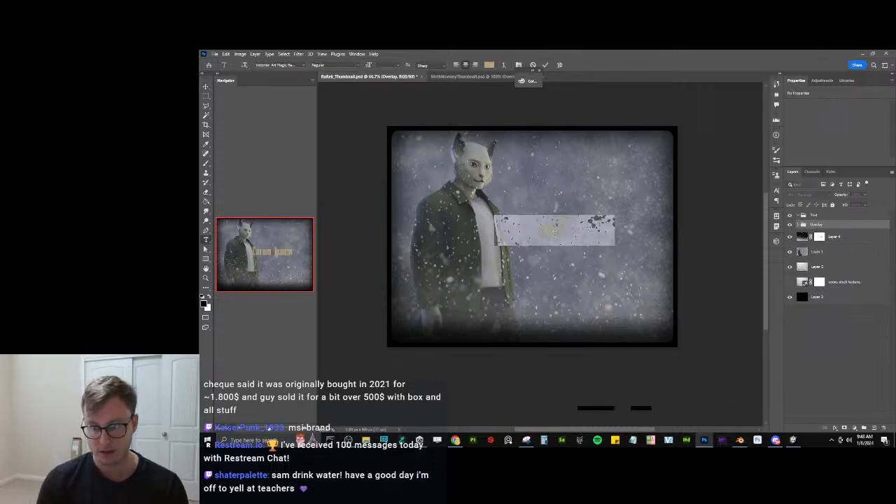
type("RuRe")
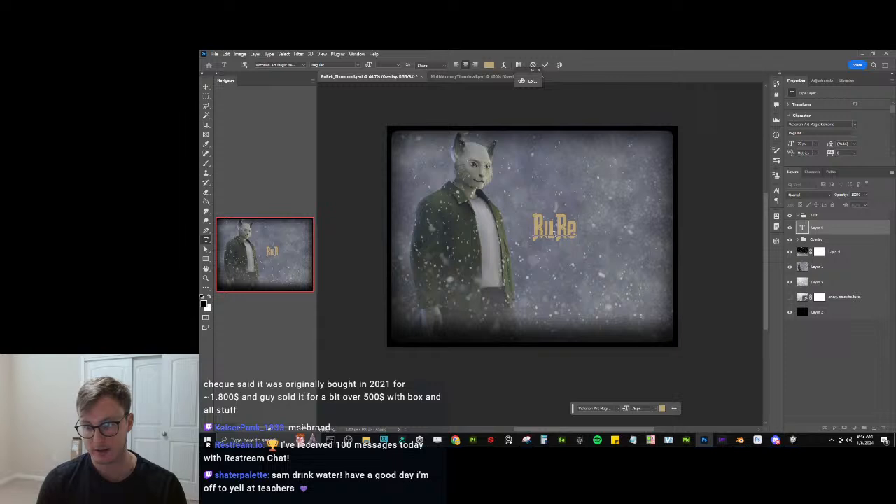
type("h")
left_click(545, 65)
Enlarge the RuRek title to about 176 px and position it in the canvas's upper-right area.
key("v")
left_click_drag(570, 217, 661, 254)
key("ctrl+t")
key("ctrl+z")
key("ctrl+z")
left_click_drag(573, 181, 652, 130)
mouse_move(632, 185)
left_mouse_down()
mouse_move(616, 188)
mouse_move(662, 217)
mouse_move(622, 190)
left_mouse_up()
key("Return")
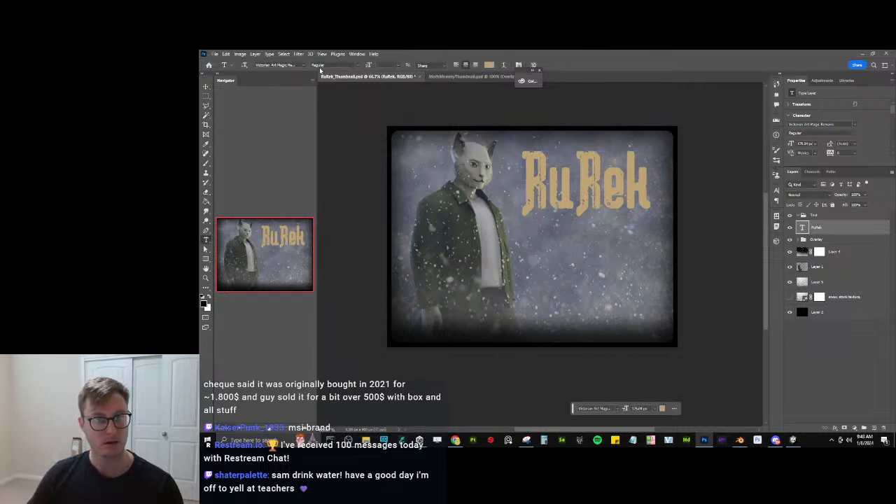
Preview several fonts on the RuRek title and set it to Russian Dollmaker.
left_click(304, 65)
type("Punk")
scroll(409, 306, "down", 10)
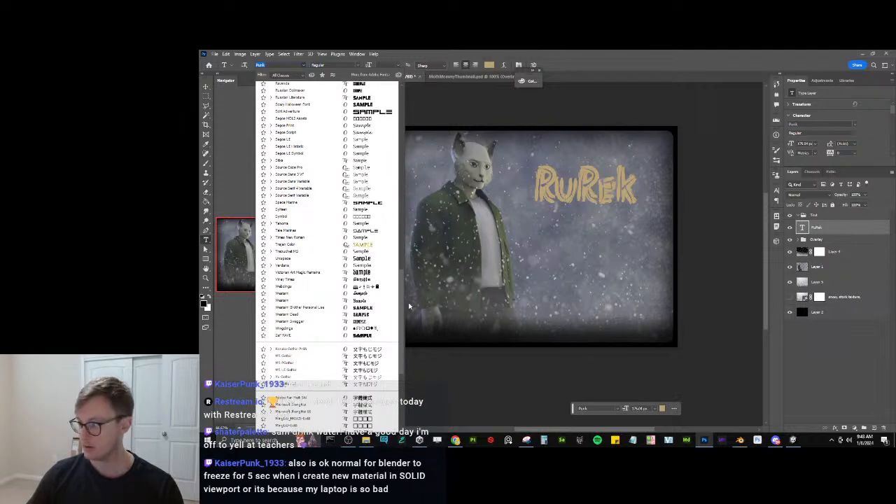
scroll(409, 306, "up", 1)
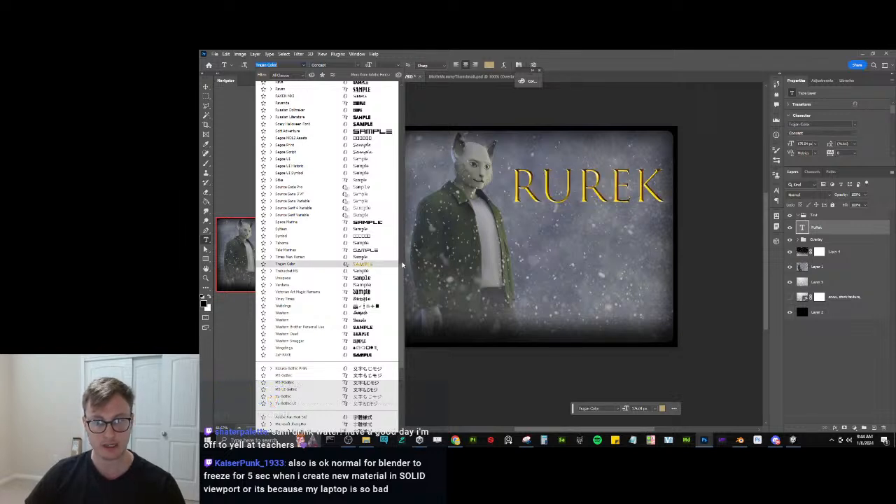
scroll(371, 210, "up", 2)
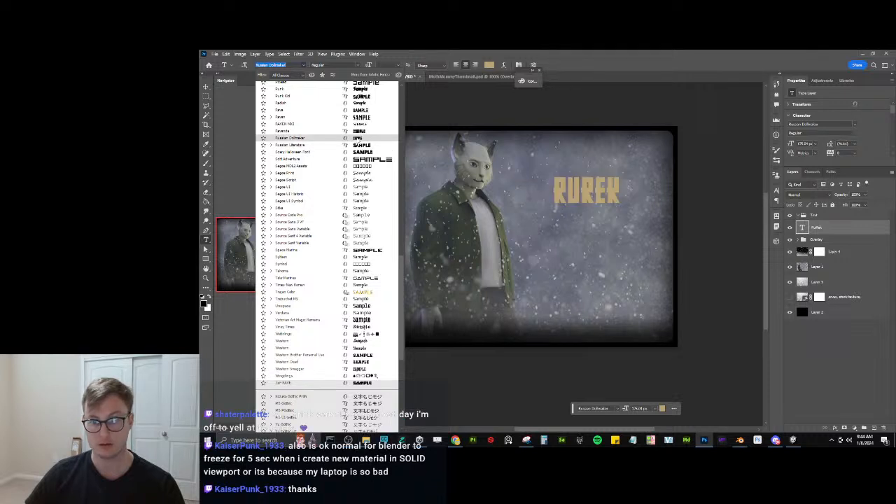
left_click(357, 138)
Scale up the RuRek title so it fills the canvas's upper-right area beside the character's head.
key("ctrl+t")
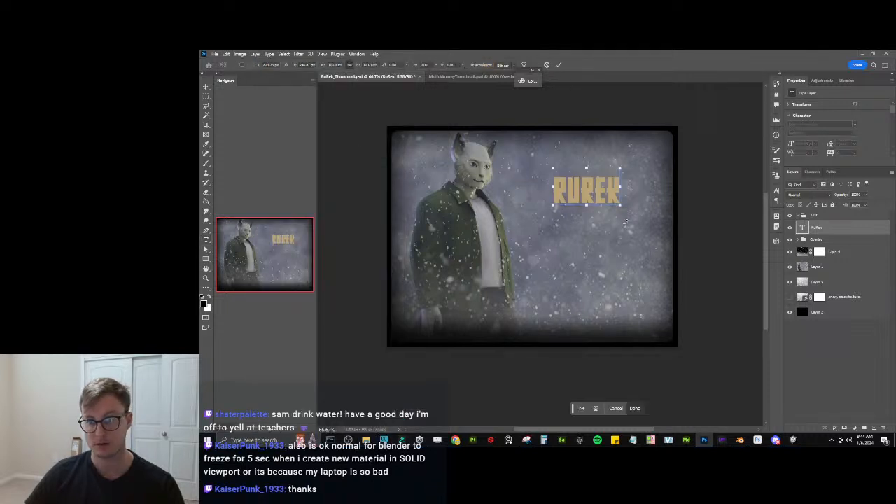
mouse_move(620, 207)
left_mouse_down()
mouse_move(680, 234)
mouse_move(666, 203)
mouse_move(621, 207)
mouse_move(674, 232)
mouse_move(661, 213)
mouse_move(638, 213)
mouse_move(679, 221)
mouse_move(621, 193)
left_mouse_up()
left_click_drag(661, 218, 657, 215)
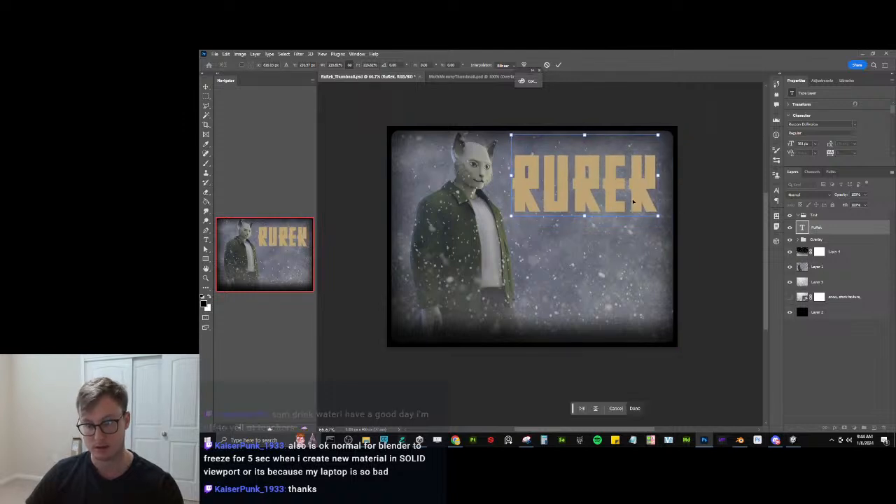
key("Return")
key("v")
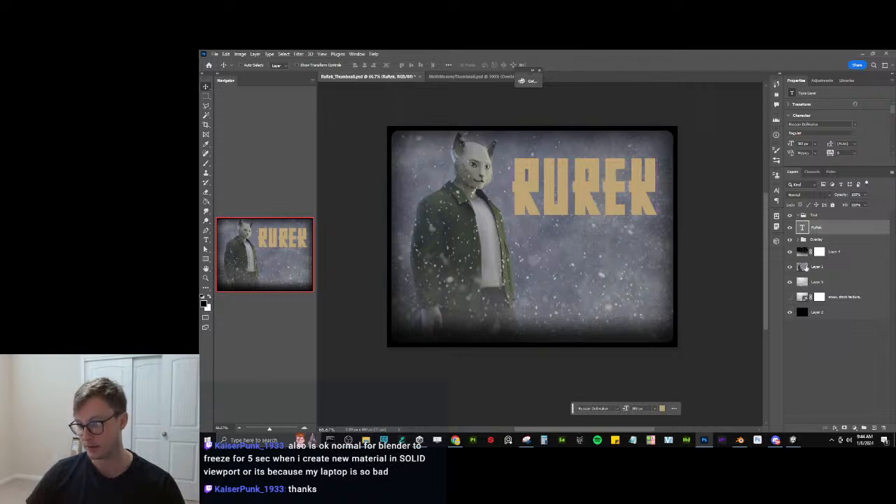
Switch to Blender, save RuRek_Thumbnail.blend, and disable the Fog object in both the viewport and the render.
left_click(796, 269)
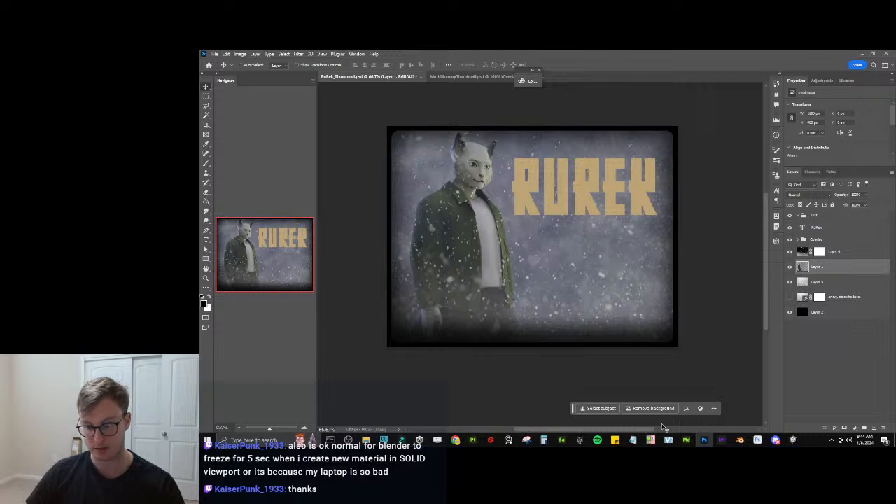
left_click(740, 439)
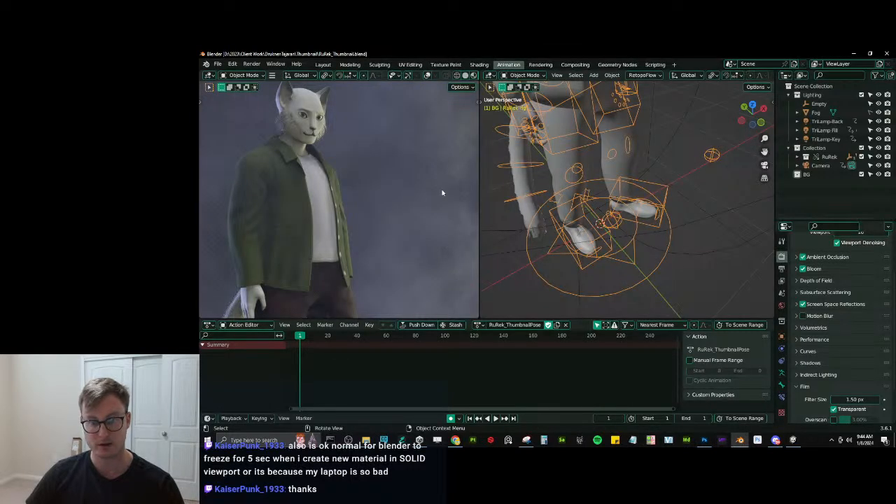
key("ctrl+s")
left_click(887, 113)
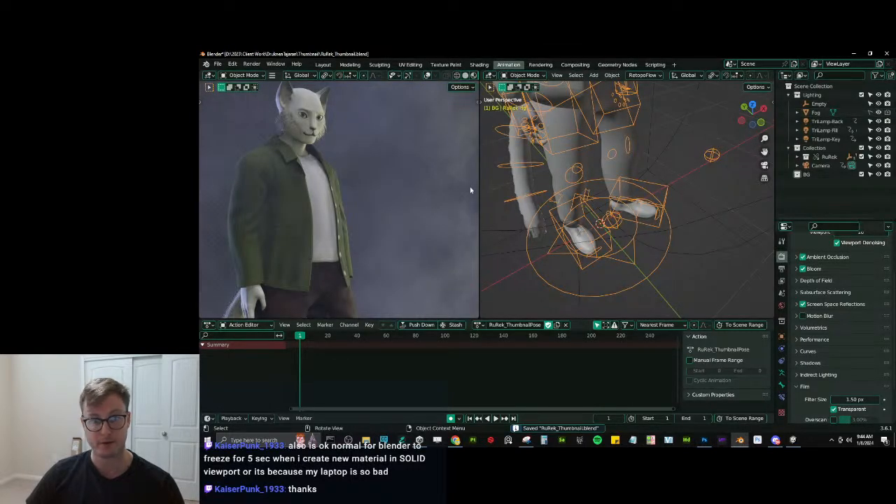
left_click(878, 113)
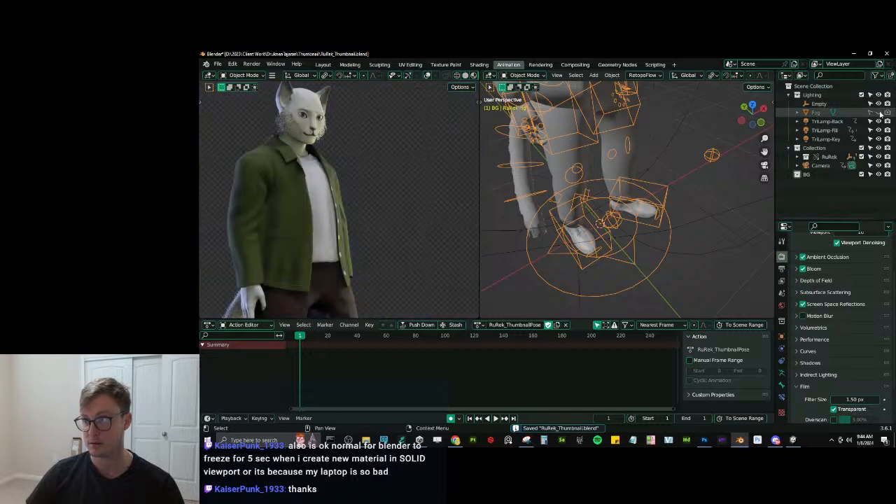
Render the character image without fog and close the render result window.
left_click(252, 63)
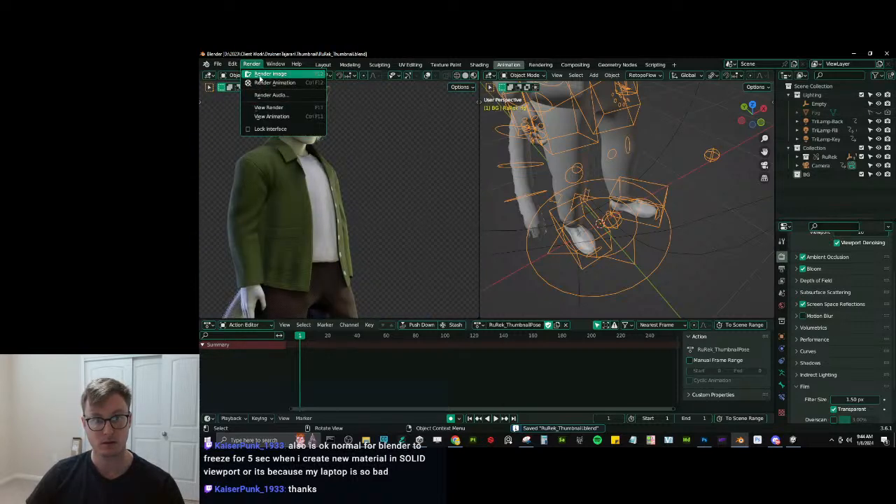
left_click(269, 74)
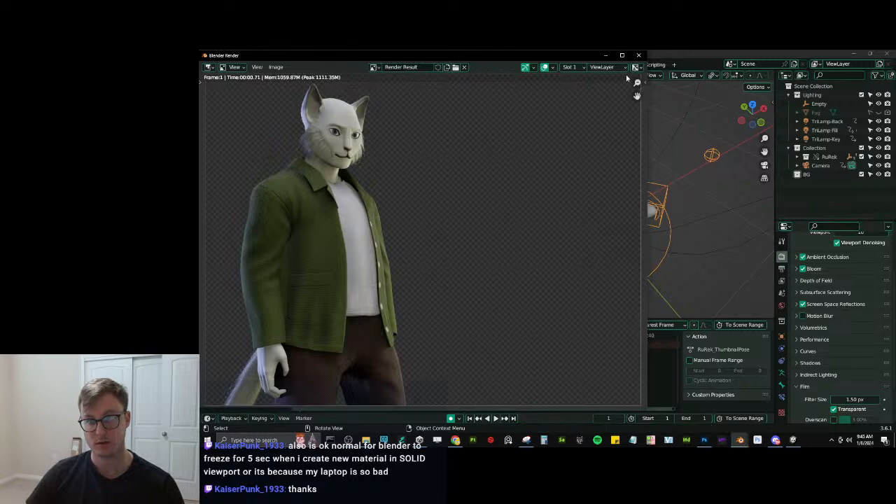
left_click(638, 55)
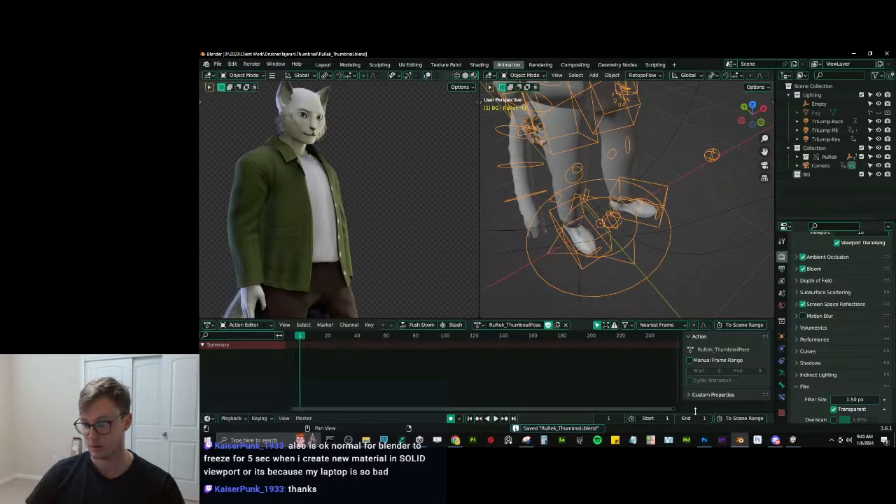
Switch to Photoshop, place RuRek_ThumbnailRender_Transparent0001.png above Layer 1, and compare the composite with it hidden and shown.
left_click(704, 439)
left_click(366, 439)
left_click_drag(464, 227, 518, 133)
key("Return")
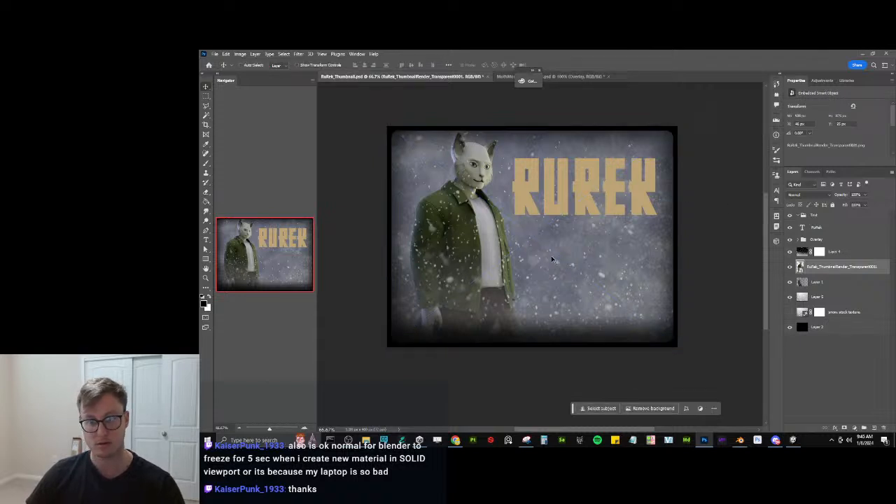
left_click(790, 266)
left_click(791, 267)
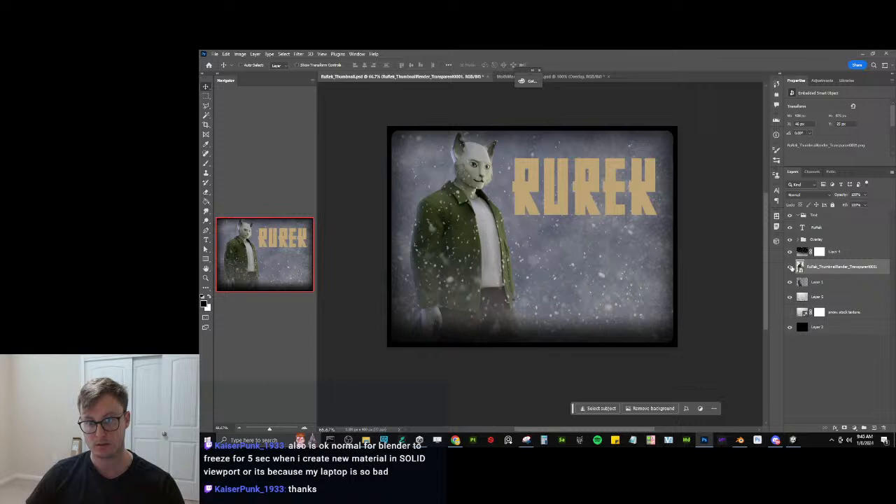
left_click(791, 266)
left_click(791, 267)
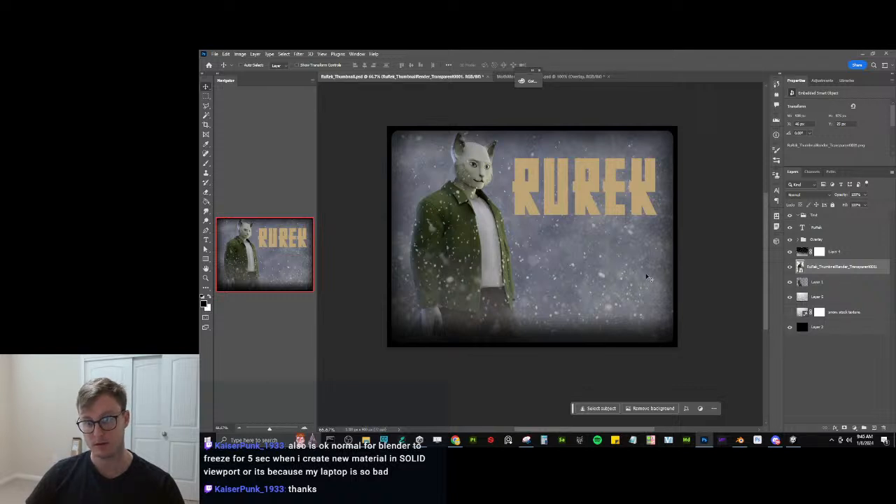
Add a black Multiply Outer Glow to the transparent character render with 0% spread and about 45% opacity.
left_click(840, 423)
left_click(836, 412)
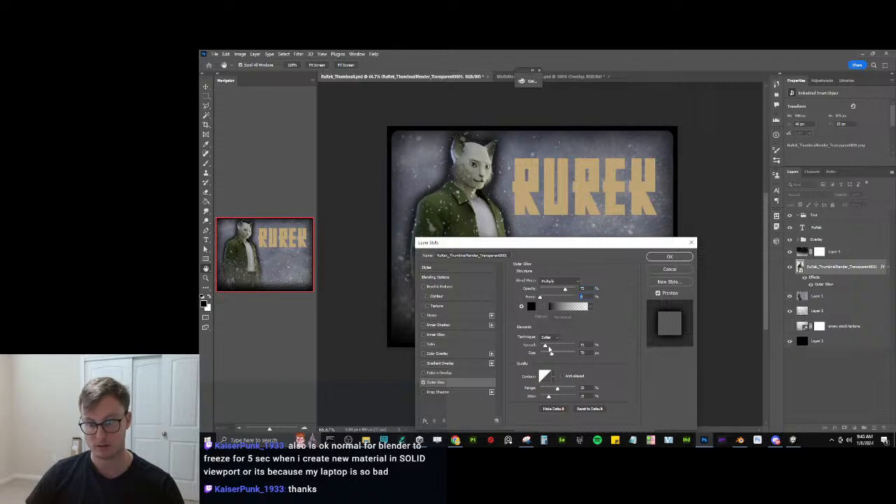
left_click_drag(545, 345, 551, 354)
left_click_drag(562, 292, 556, 291)
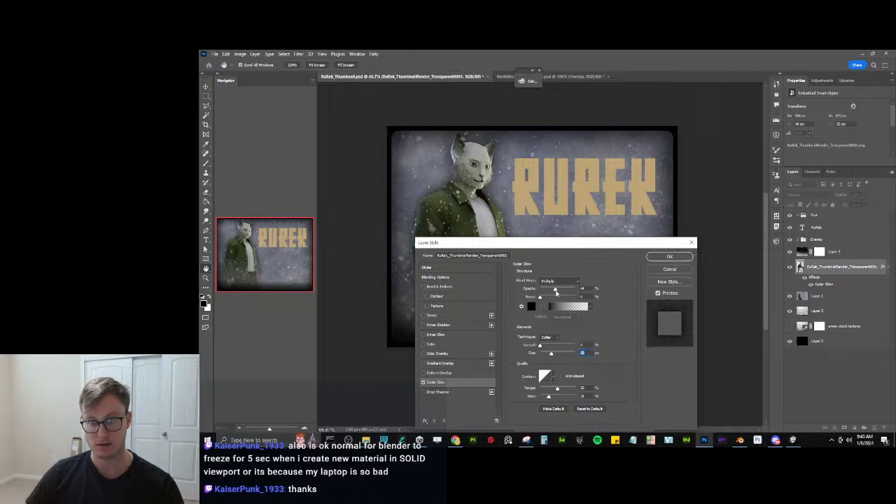
left_click(684, 257)
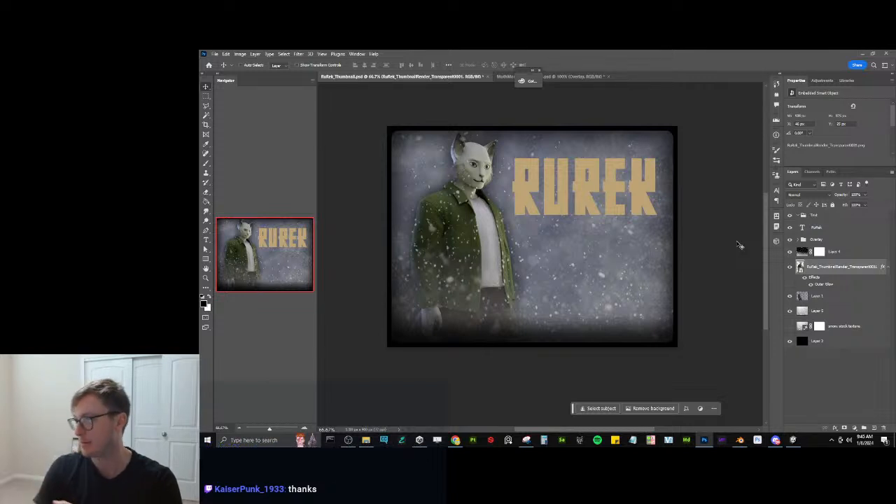
Add a thin black outside Stroke to the transparent character render and lower its opacity to about 48%.
double_click(822, 278)
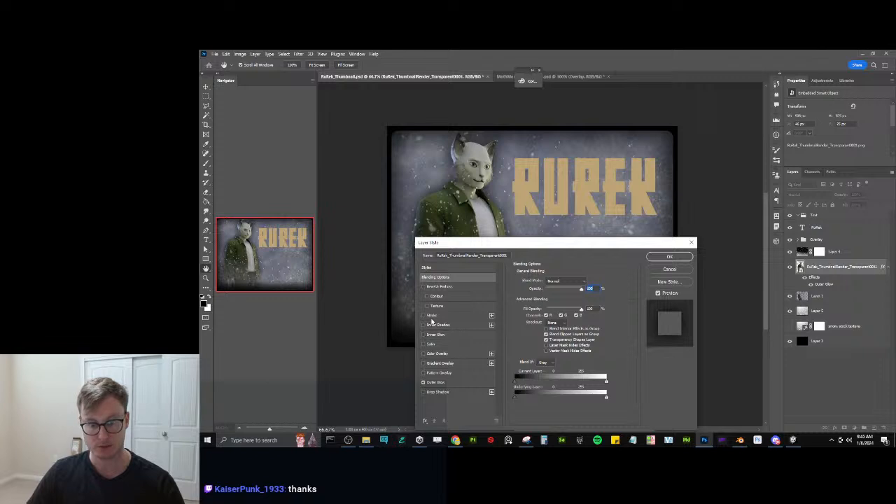
left_click(423, 315)
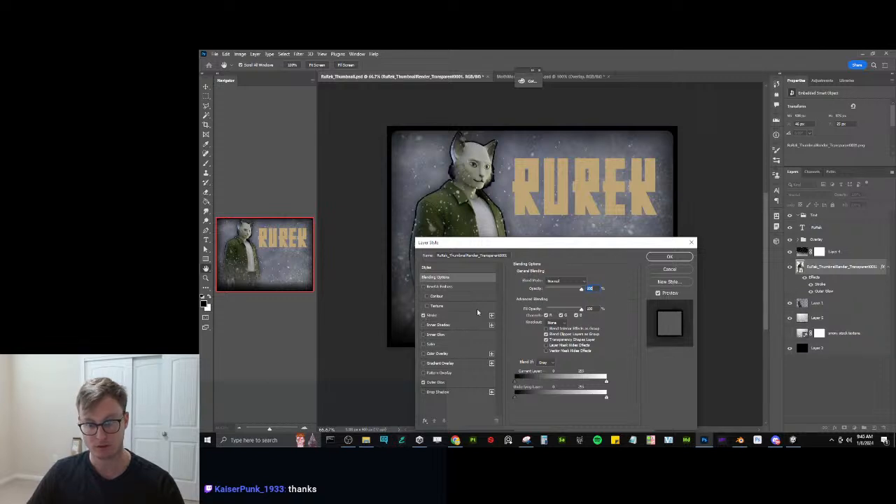
left_click(448, 316)
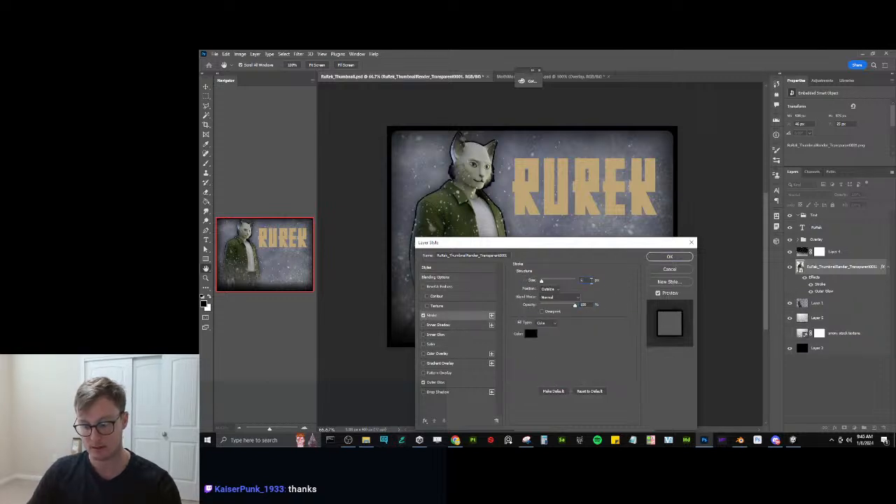
key("Return")
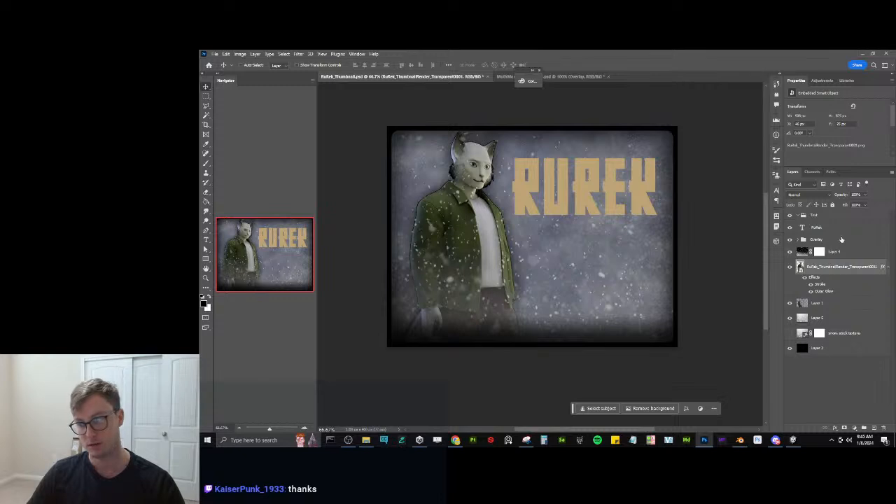
double_click(824, 285)
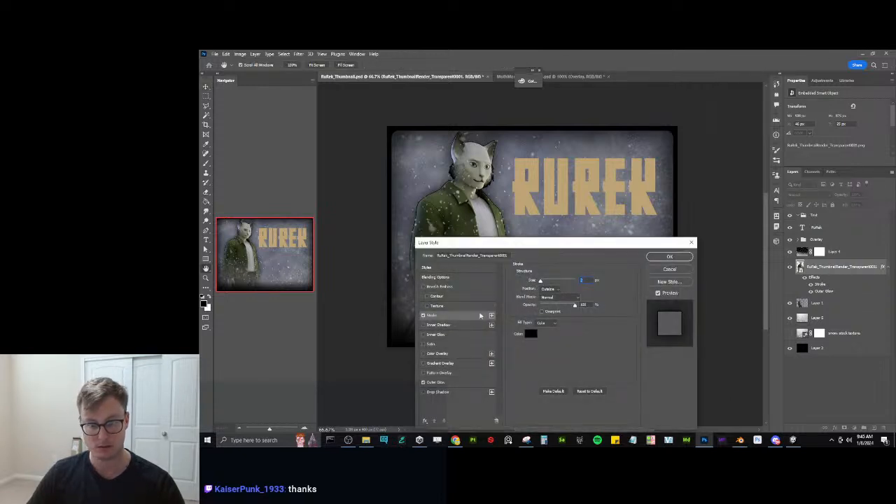
mouse_move(574, 306)
left_mouse_down()
mouse_move(545, 304)
mouse_move(556, 304)
left_mouse_up()
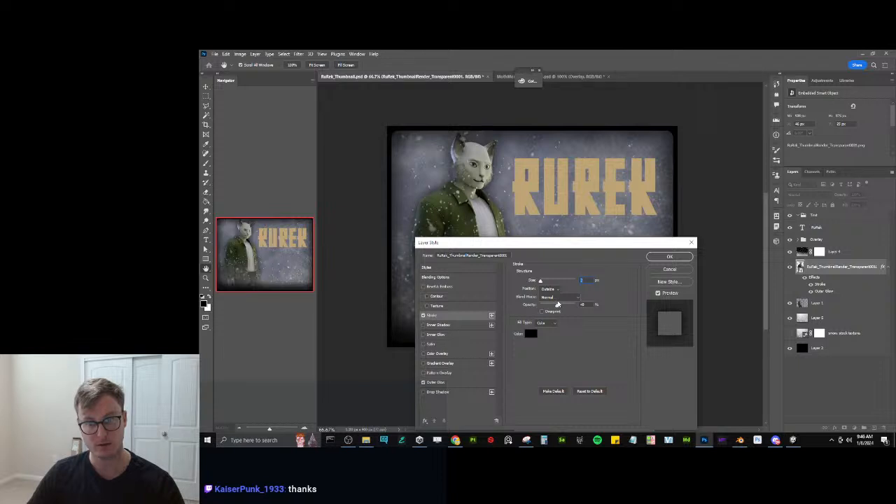
left_click(669, 257)
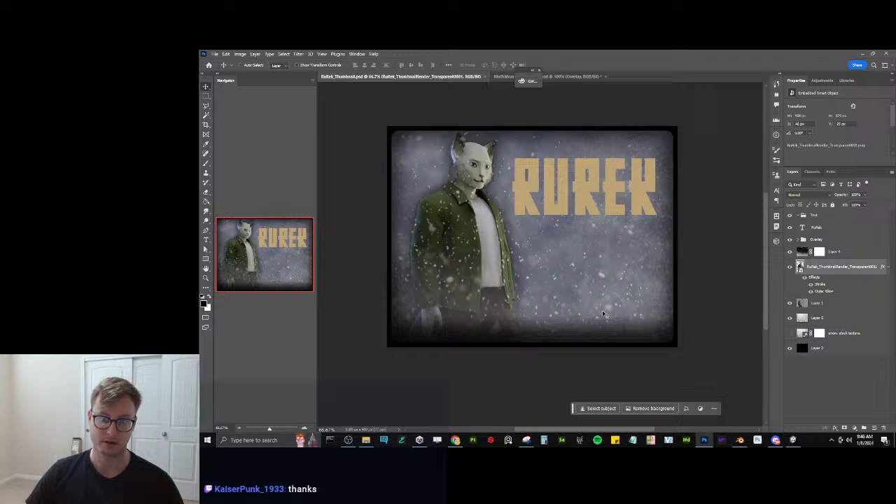
Group the snow stock texture with the layers directly above and below it and name the group BG.
left_click(842, 253)
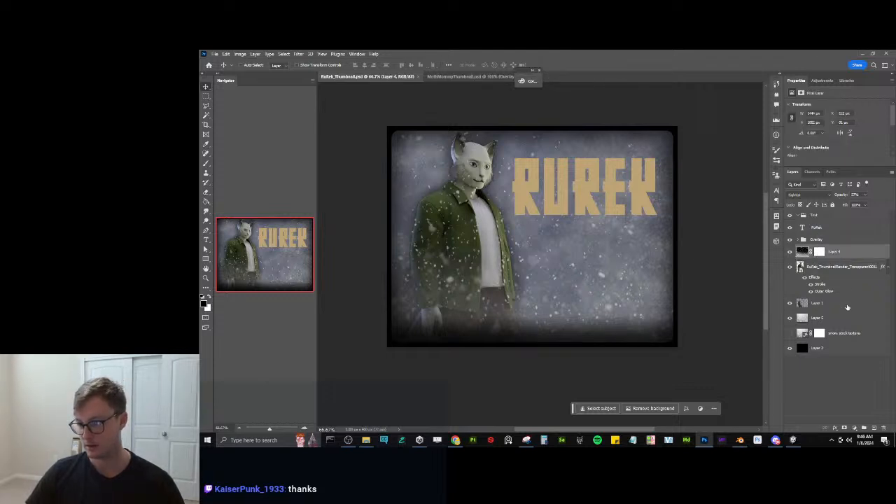
left_click(850, 348, "shift")
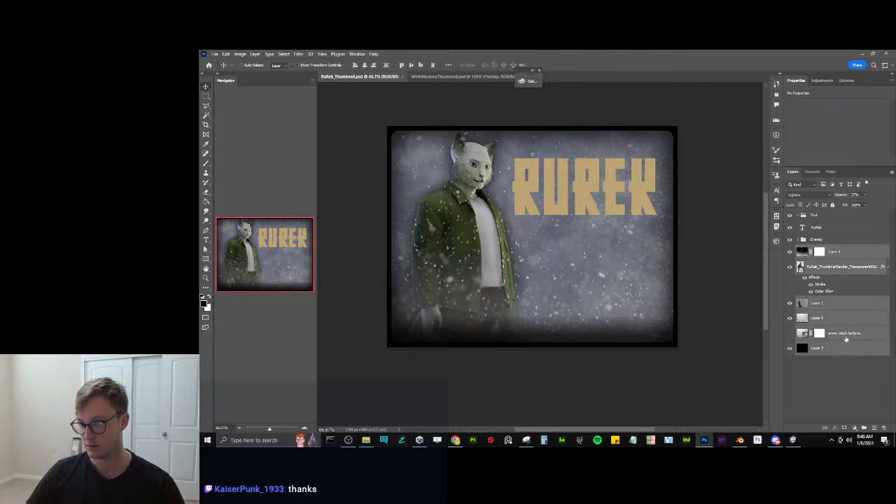
left_click(841, 320)
left_click(844, 344, "shift")
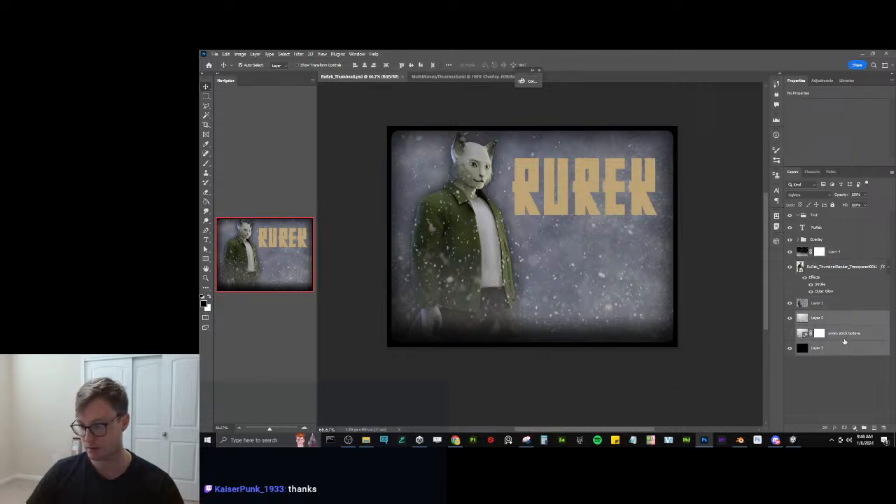
key("ctrl+g")
double_click(819, 314)
type("B")
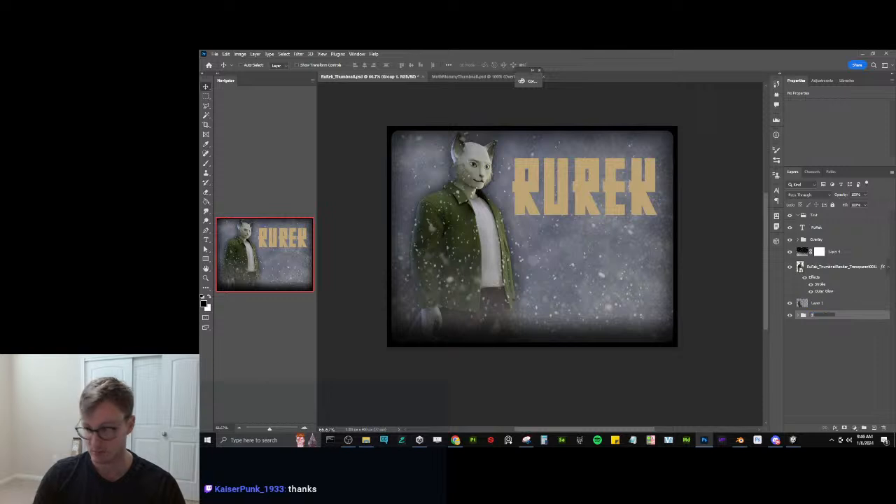
type("G")
key("Return")
Group the transparent character render with Layer 1 and name the group MG.
left_click(819, 304)
left_click(839, 254, "ctrl")
left_click(841, 268)
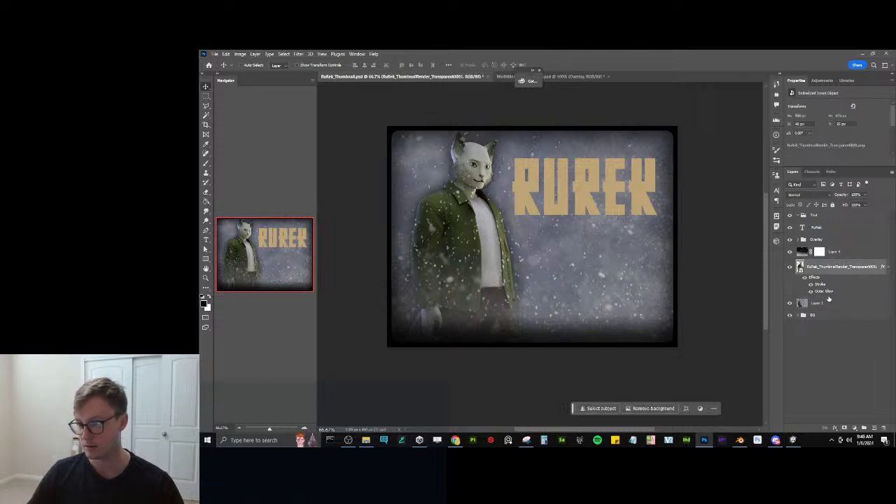
left_click(829, 302, "ctrl")
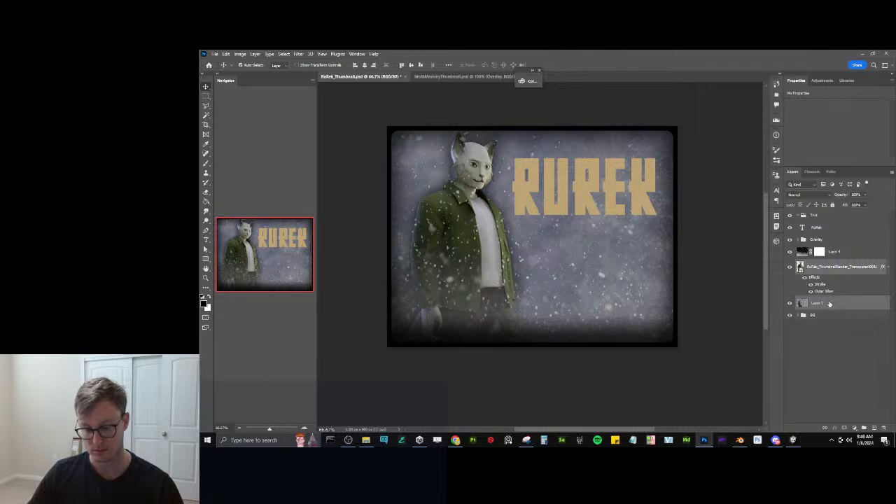
key("ctrl+g")
double_click(816, 264)
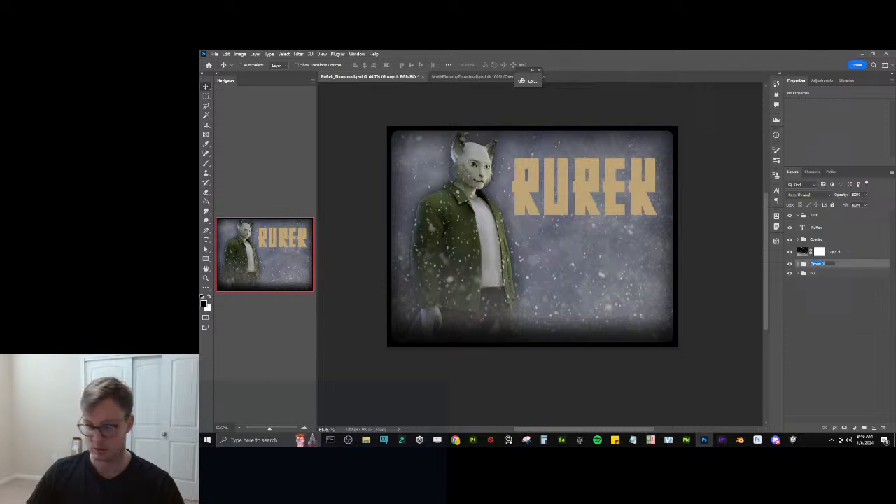
type("MG")
key("Return")
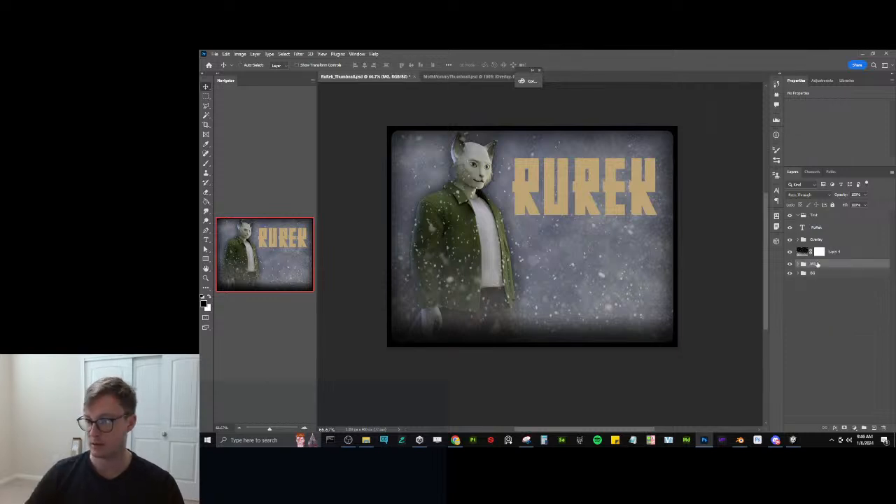
Put the snow overlay Layer 4 into a group named FG and check the contents of the FG and MG groups.
key("ctrl+g")
double_click(816, 249)
type("FG")
key("Return")
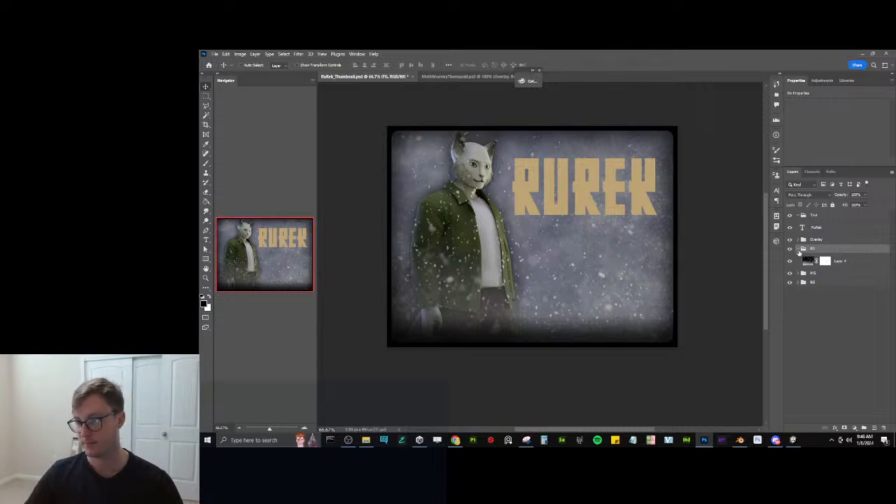
left_click(798, 249)
left_click(797, 259)
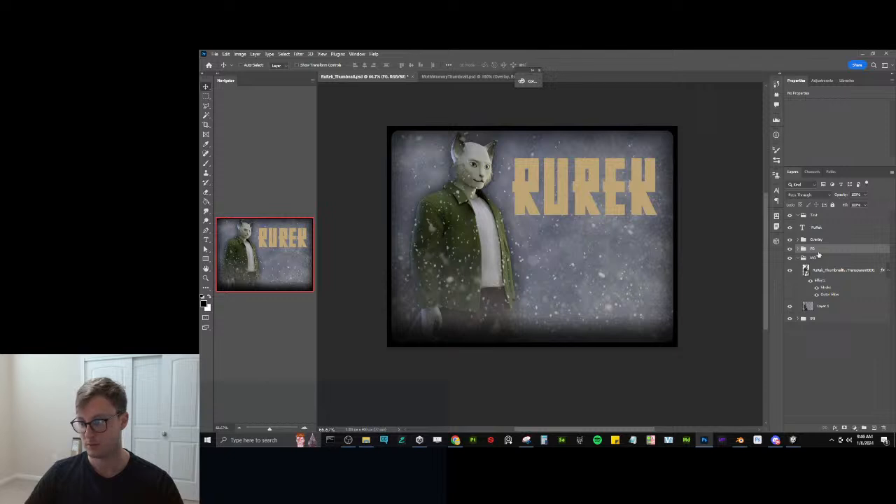
left_click(798, 258)
Adjust the opacity of the snow overlay Layer 4 inside the FG group.
left_click(798, 249)
left_click(855, 260)
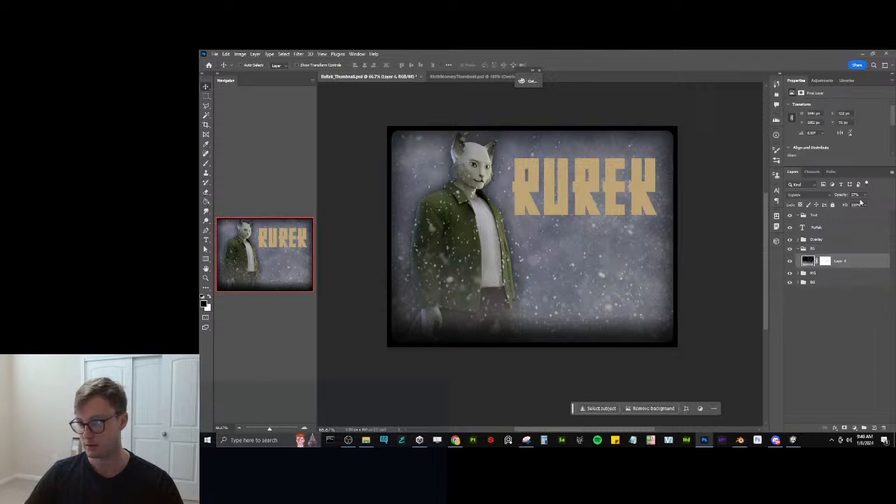
left_click_drag(844, 196, 845, 198)
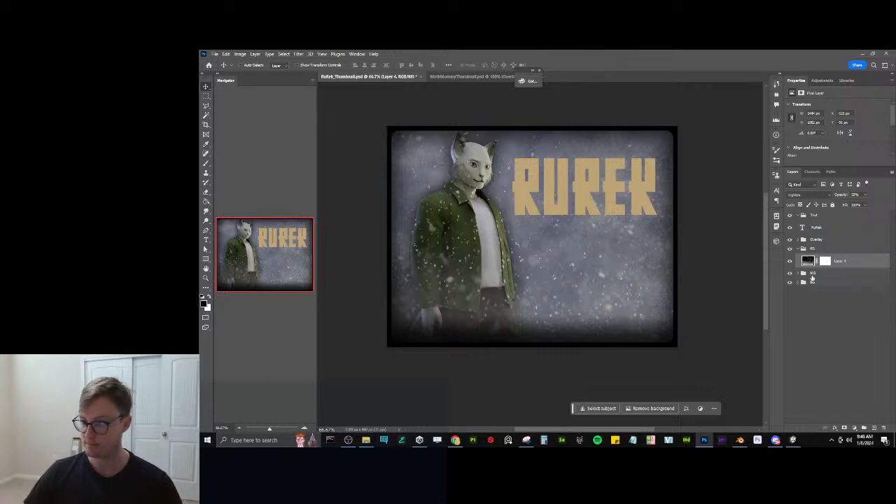
Add a layer above Layer 5 in the BG group, fill it with a vertical gradient, dark above and white below, and compare it hidden and shown.
left_click(802, 282)
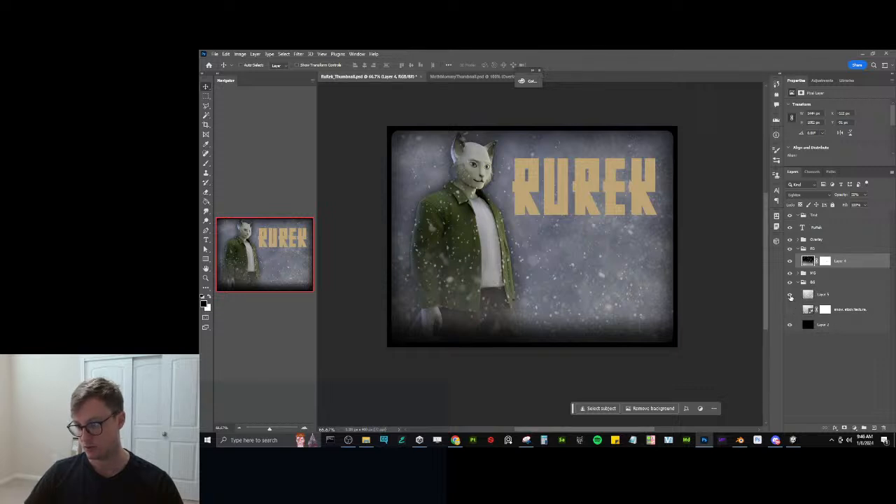
left_click(842, 294)
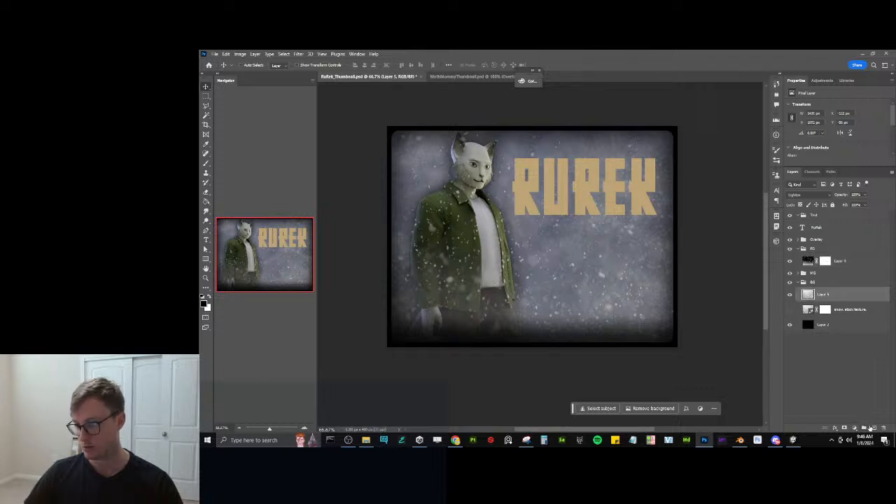
left_click(872, 428)
key("g")
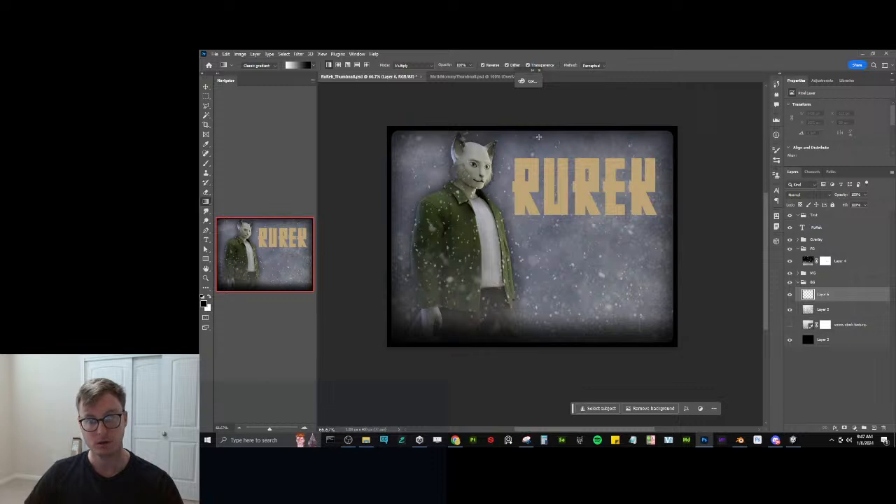
left_click_drag(543, 315, 547, 146)
key("ctrl+z")
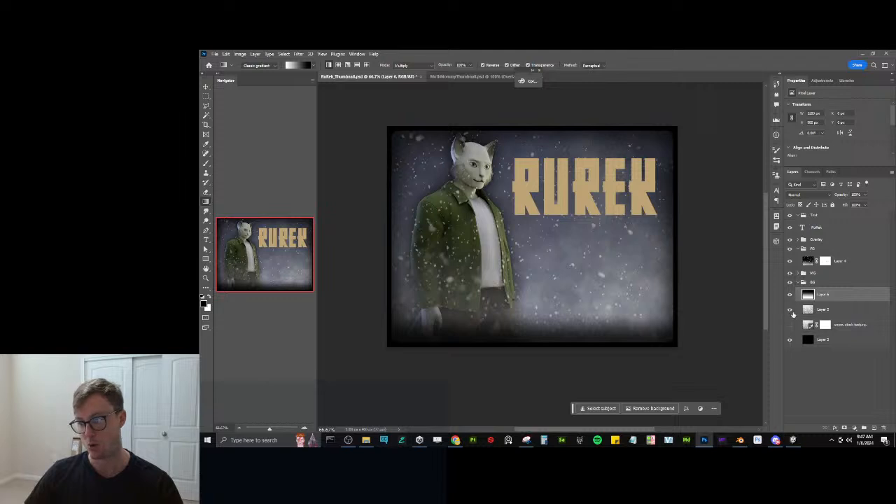
left_click(790, 295)
left_click(791, 295)
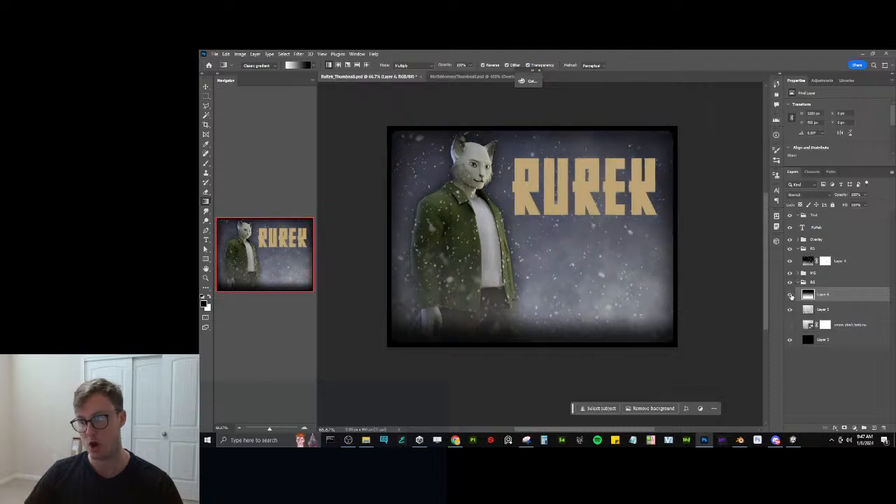
left_click(790, 296)
left_click(791, 295)
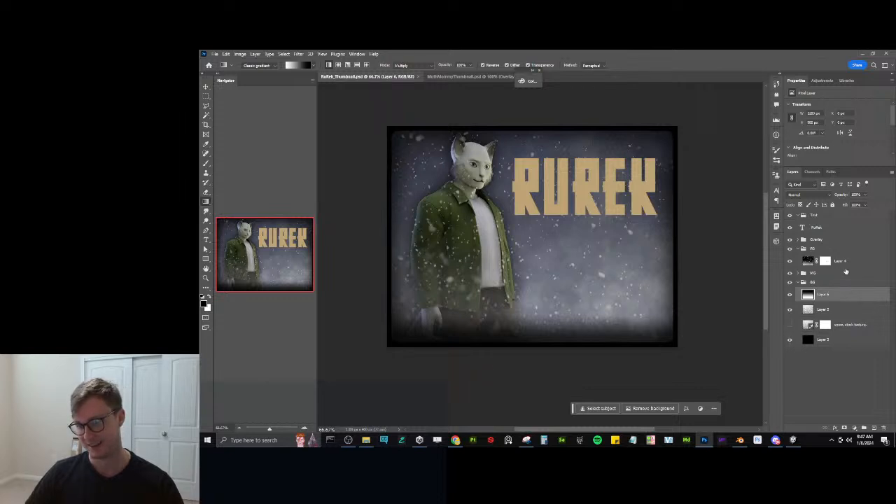
Add a Levels adjustment layer above the character render in the MG group and clip it to the render.
left_click(799, 281)
left_click(799, 272)
left_click(796, 249)
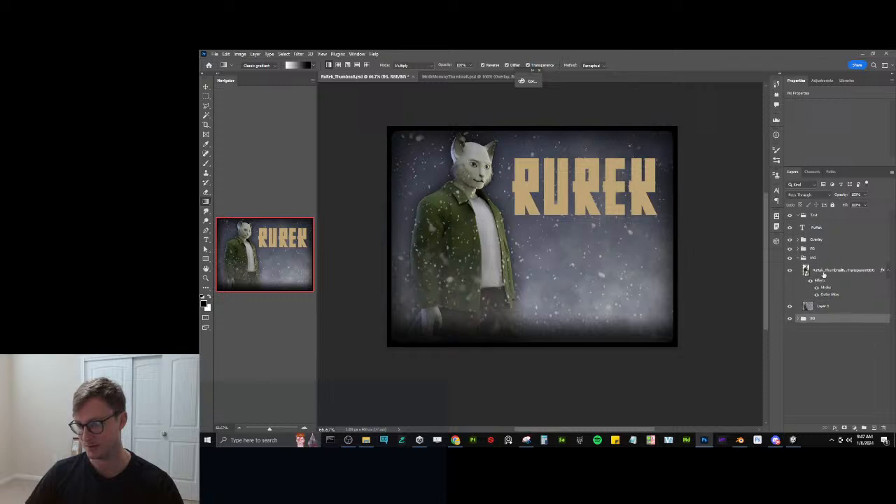
left_click(823, 273)
left_click(854, 428)
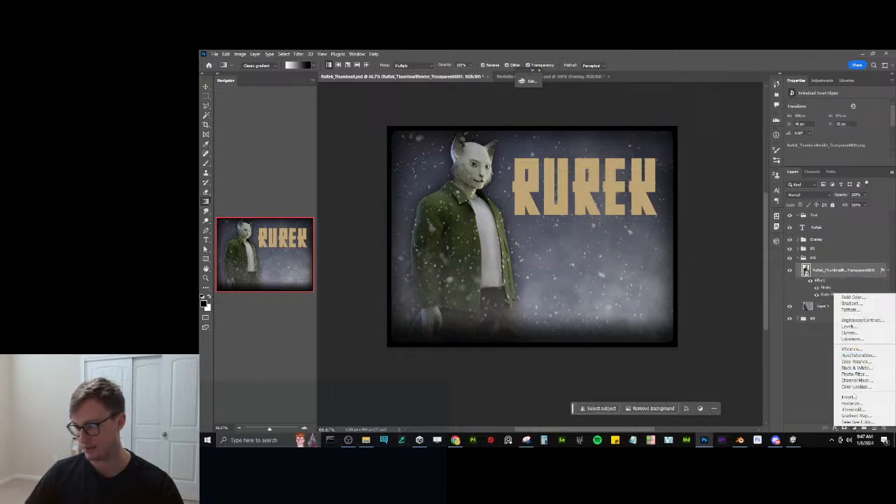
left_click(849, 326)
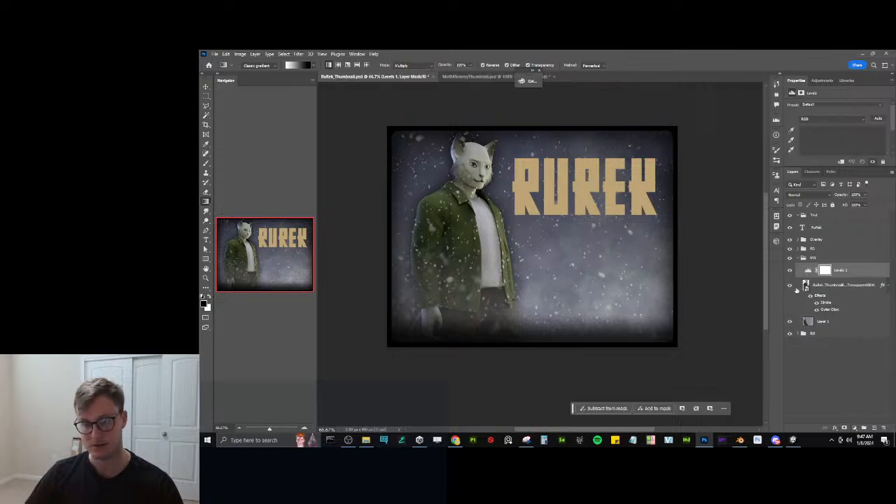
scroll(868, 136, "down", 2)
mouse_move(885, 144)
left_mouse_down()
mouse_move(877, 143)
mouse_move(885, 143)
left_mouse_up()
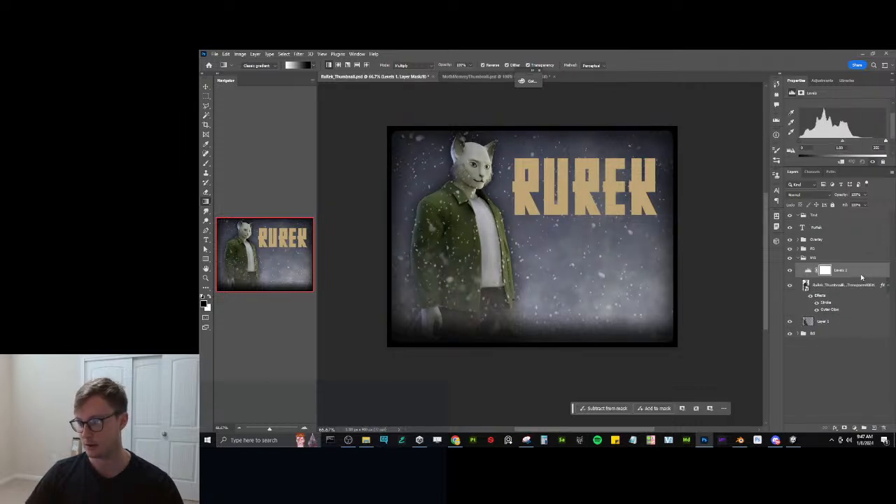
right_click(861, 276)
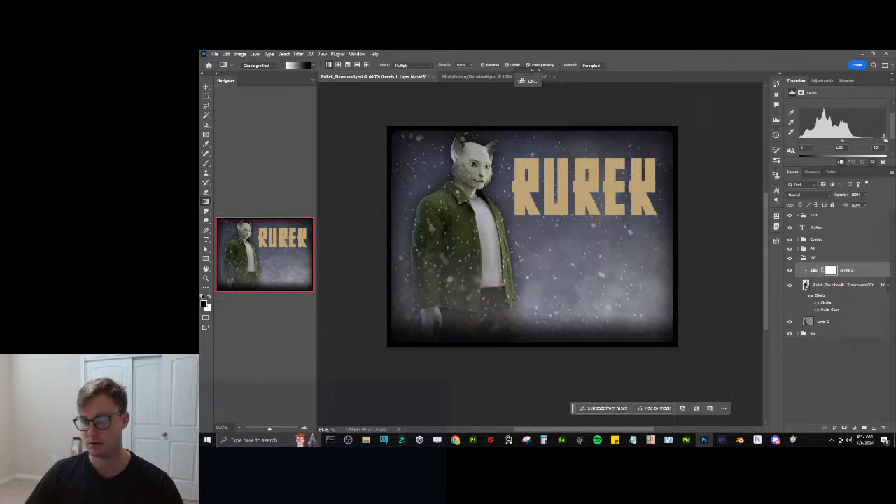
Brighten the character's highlights and midtones with the clipped Levels adjustment and save the document.
left_click_drag(886, 142, 874, 142)
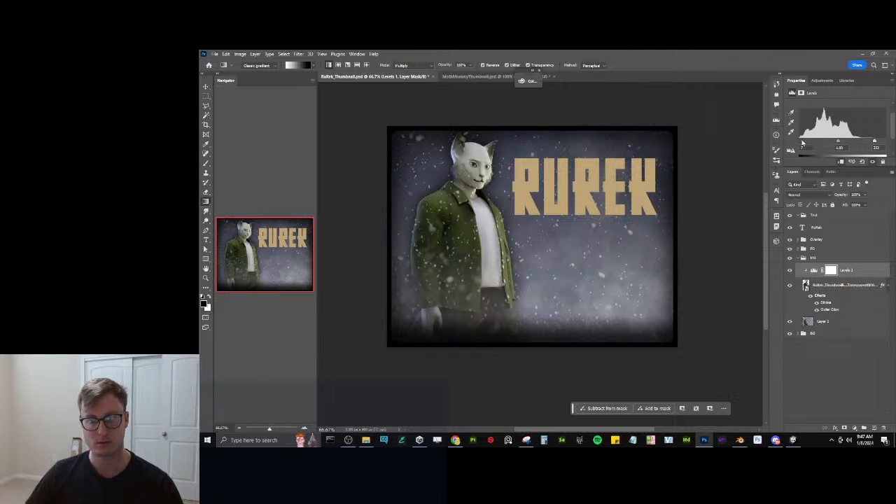
left_click_drag(838, 143, 834, 142)
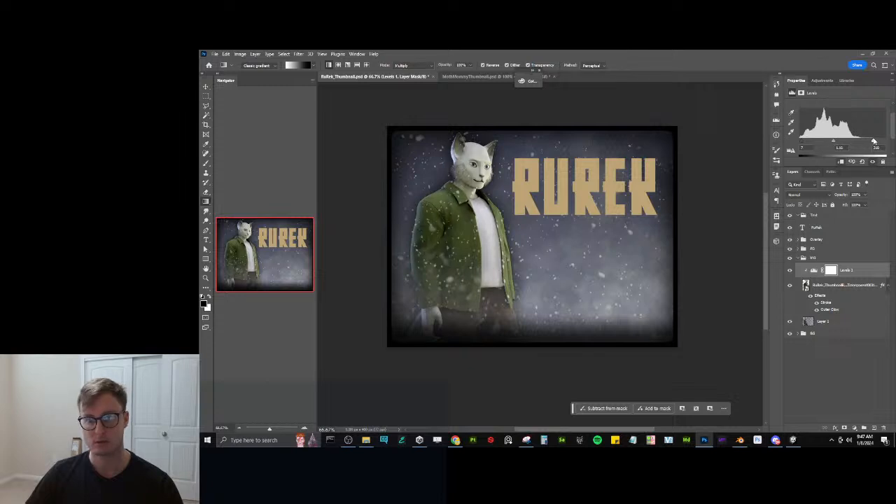
left_click_drag(602, 228, 602, 243)
key("ctrl+s")
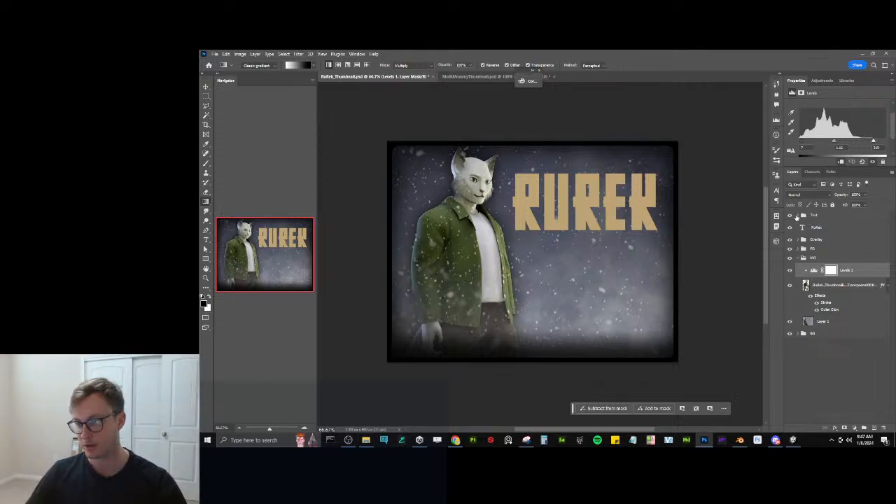
Collapse the Text and MG groups and hide all five layer groups.
left_click_drag(813, 230, 802, 218)
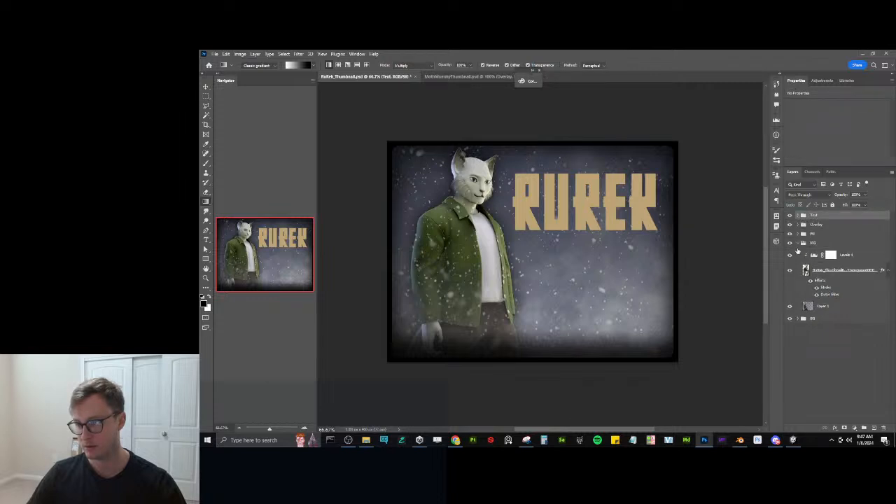
left_click(798, 243)
left_click(789, 250)
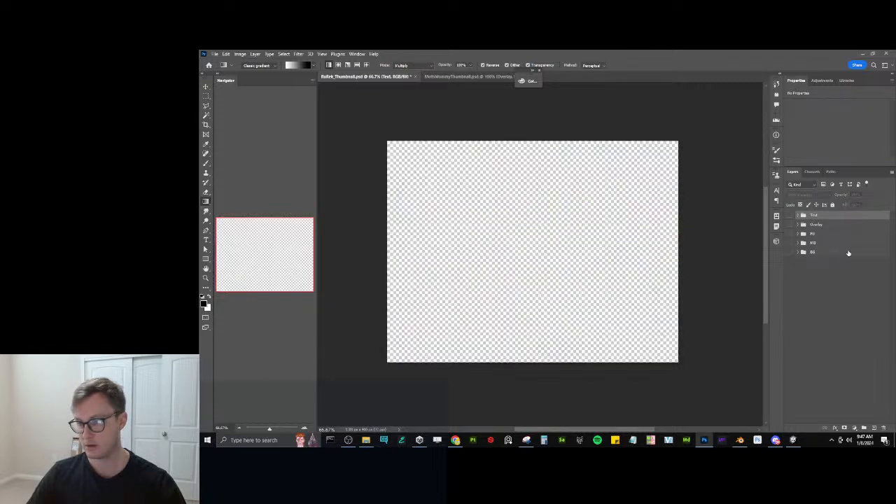
Select the whole canvas and generate a fill with the prompt "Rough worn texture, grunge, stock photo, game texture,".
key("ctrl+a")
left_click(595, 409)
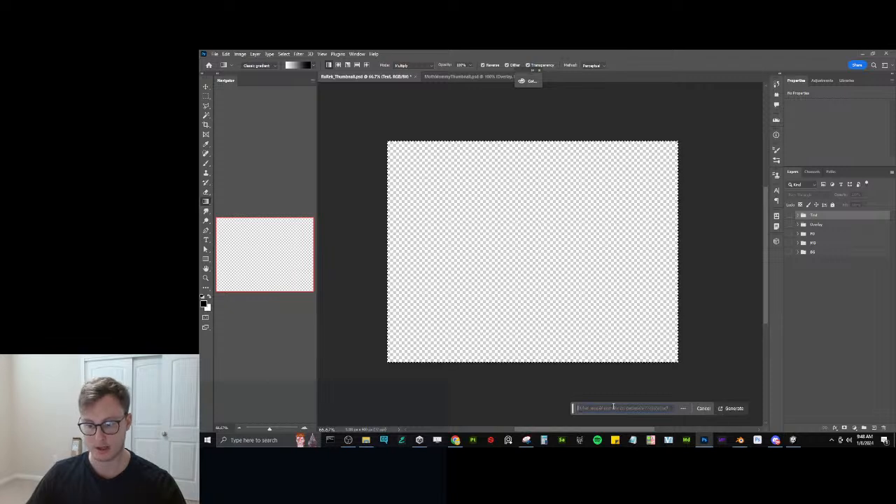
type("Rough wo")
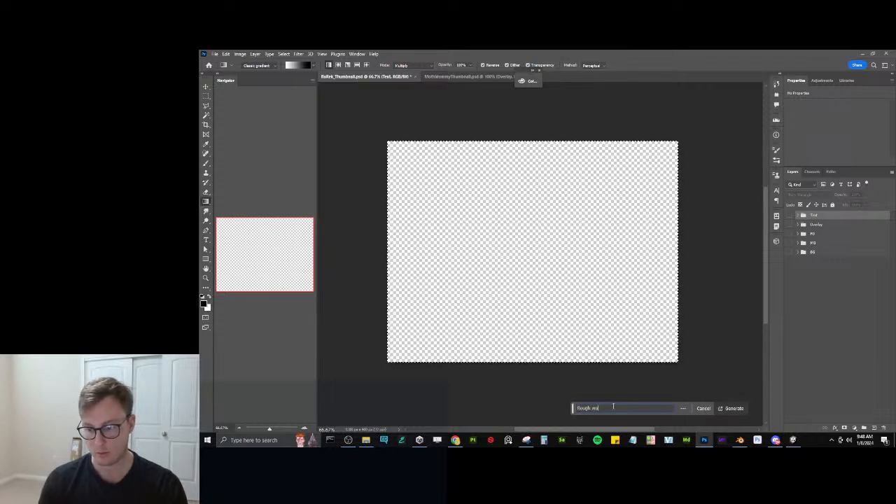
type("rn texture, gr")
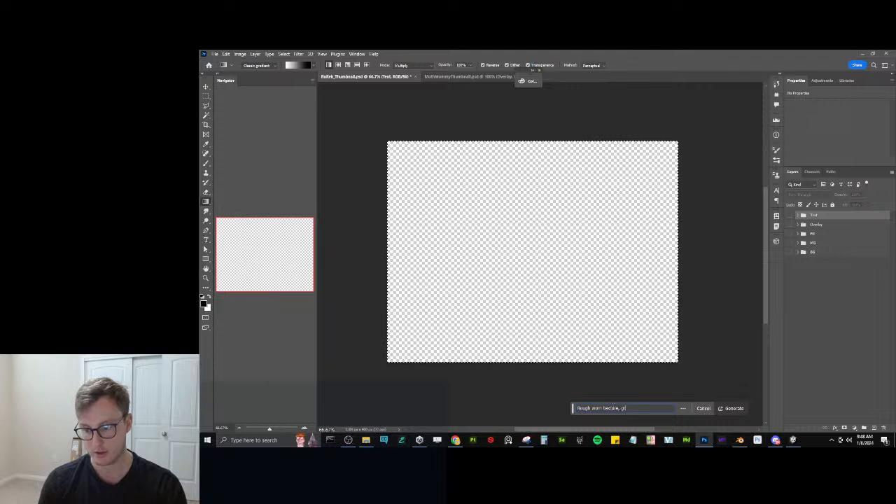
type("unge, stock")
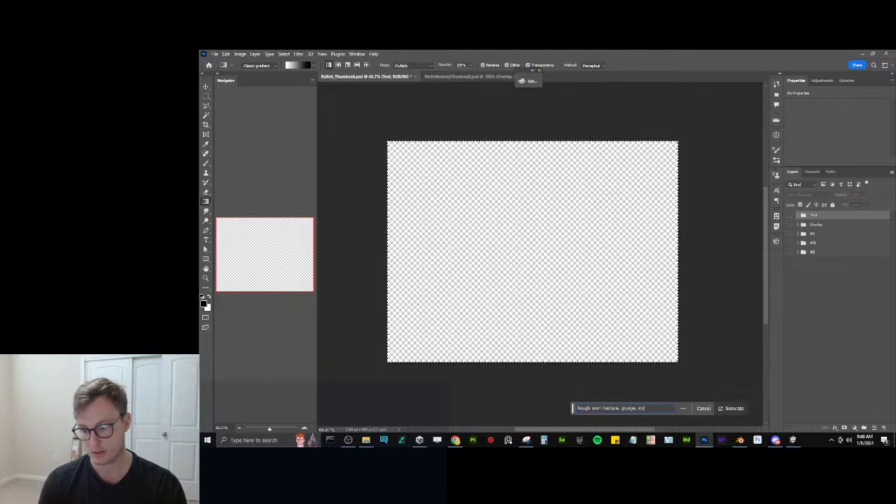
type(" photo,")
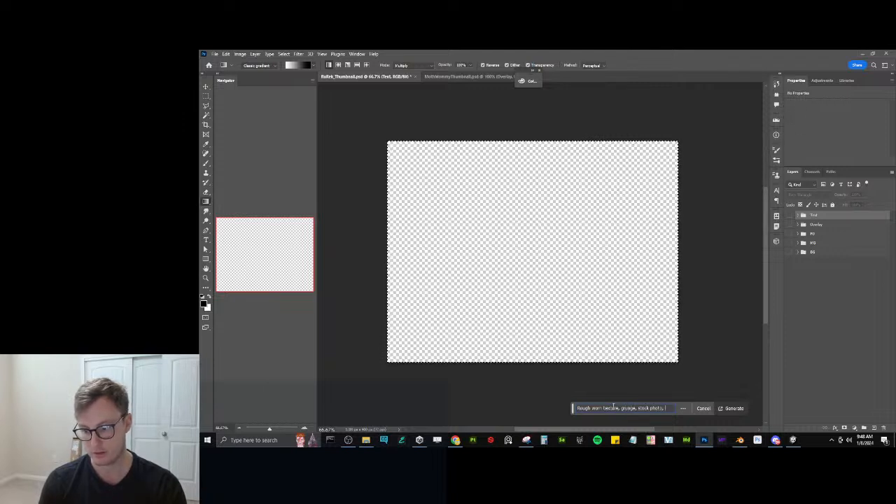
type(" game texture,")
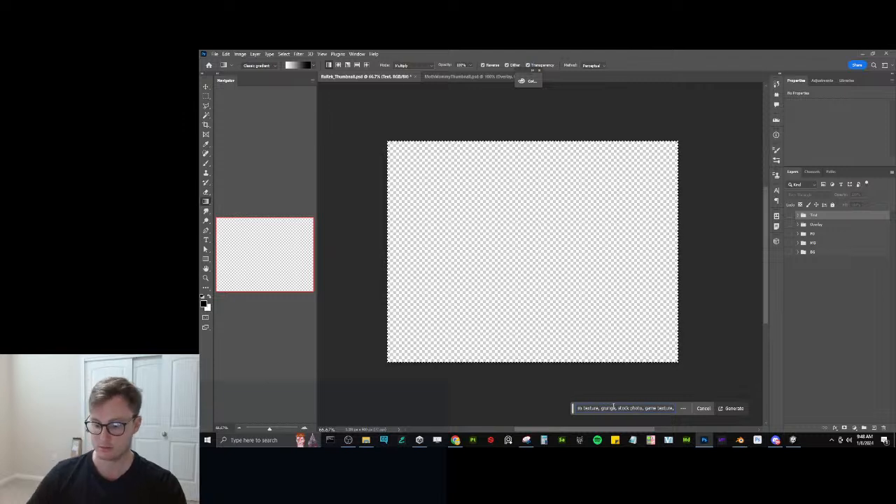
key("Return")
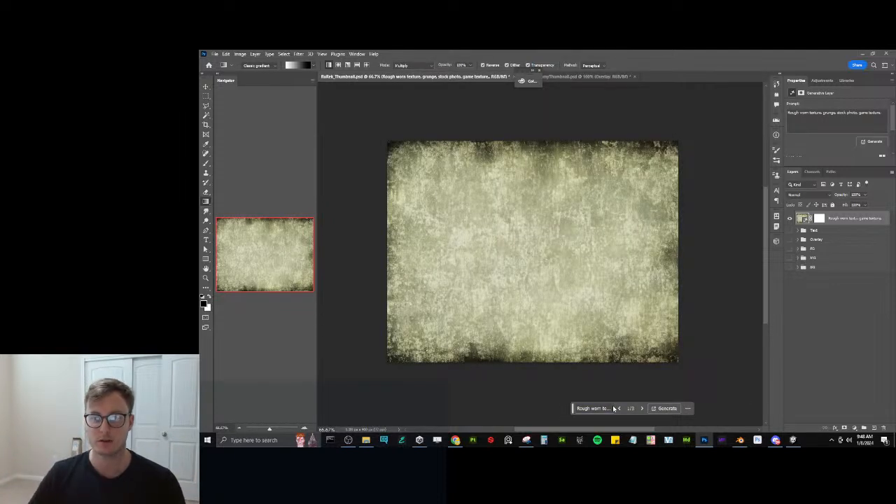
Choose the third grunge texture variation and clip it to the Text group with all groups shown again.
left_click(836, 147)
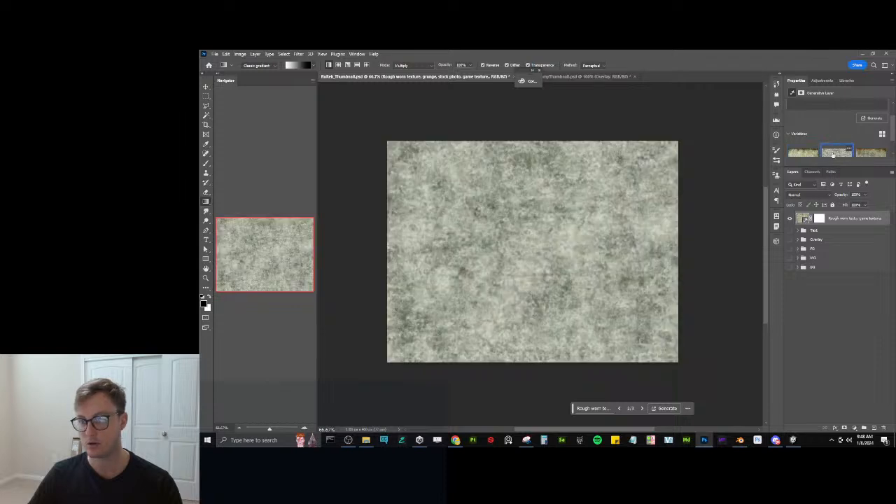
left_click(870, 147)
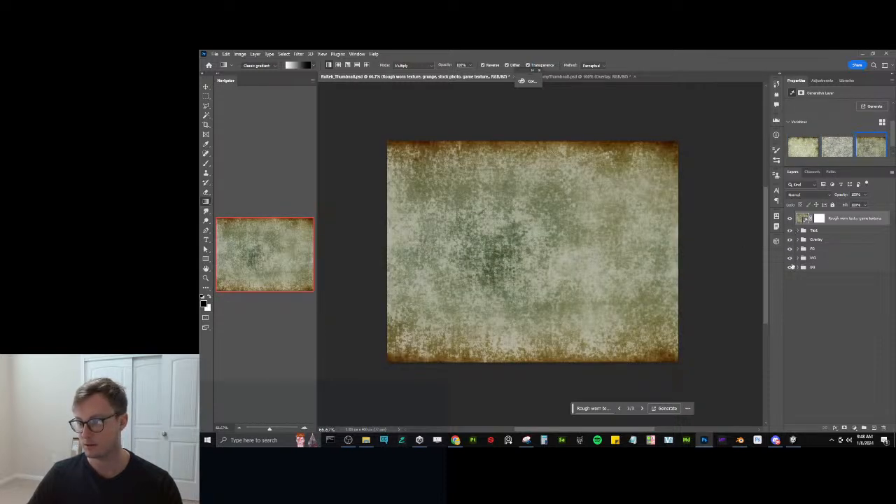
left_click(797, 230)
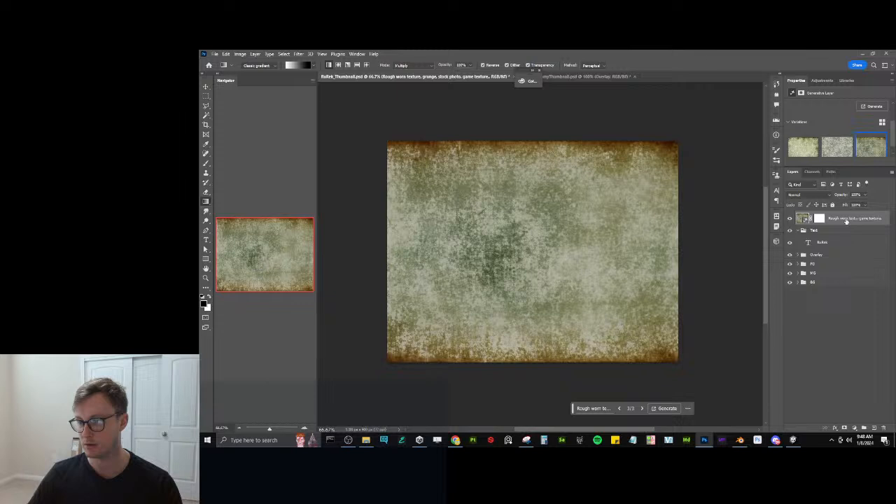
right_click(851, 221)
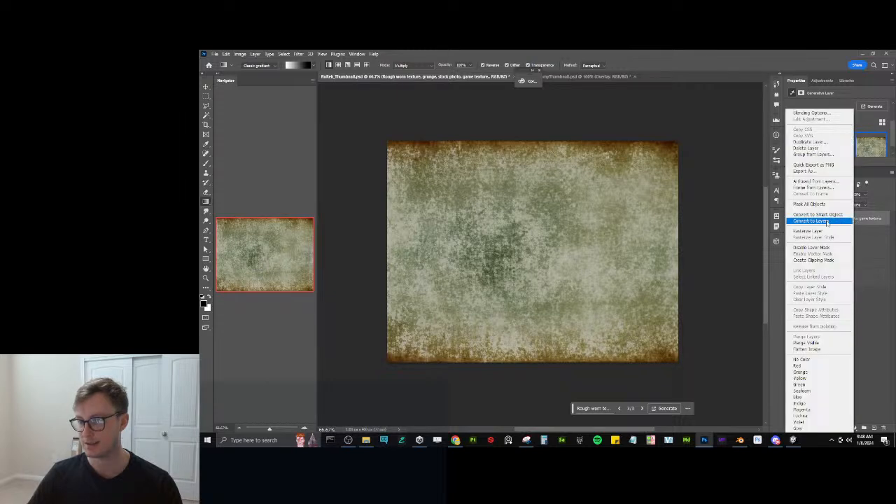
left_click(813, 260)
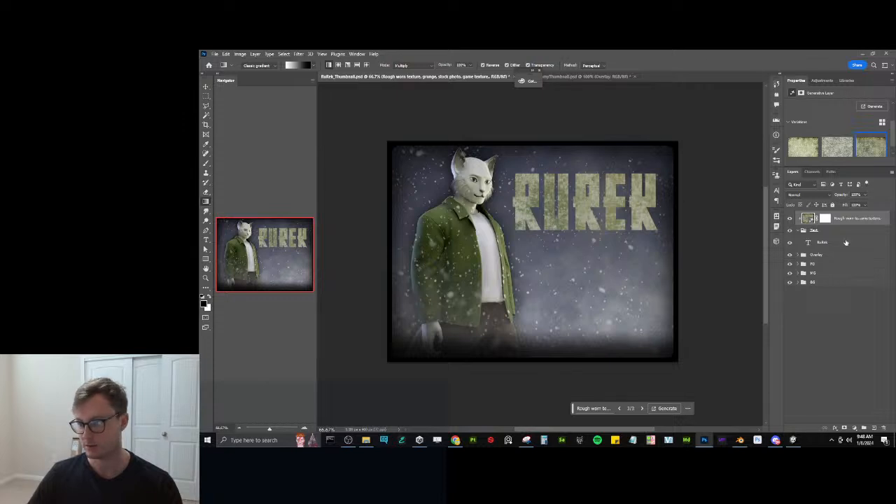
Move the grunge texture into the Text group, place the RuRek title in a nested group and clip the texture to it.
left_click_drag(850, 222, 851, 239)
left_click(845, 242)
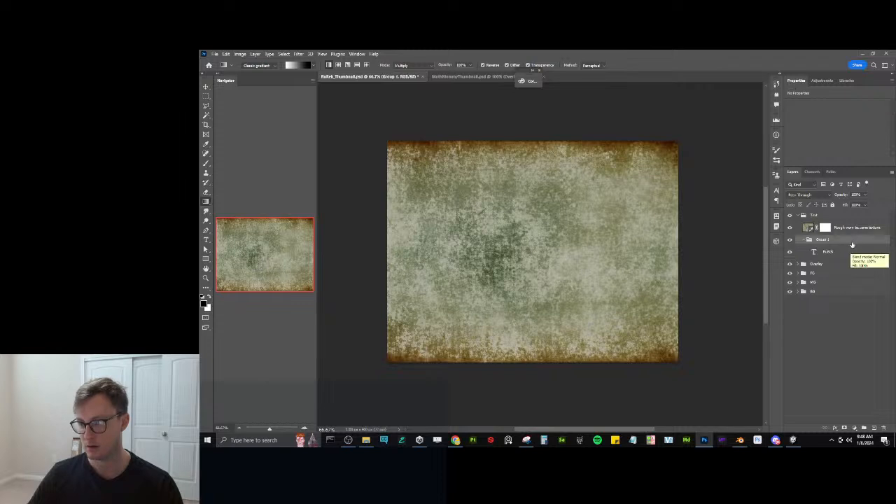
right_click(855, 226)
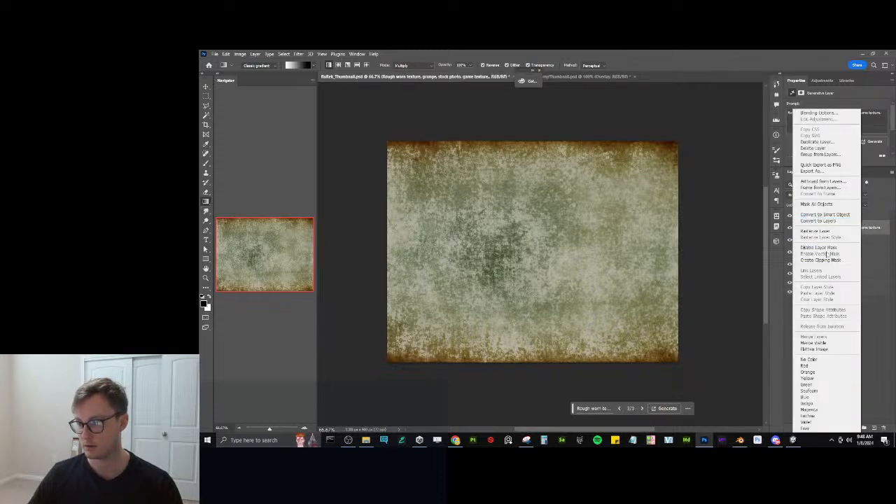
left_click(820, 260)
left_click(806, 239)
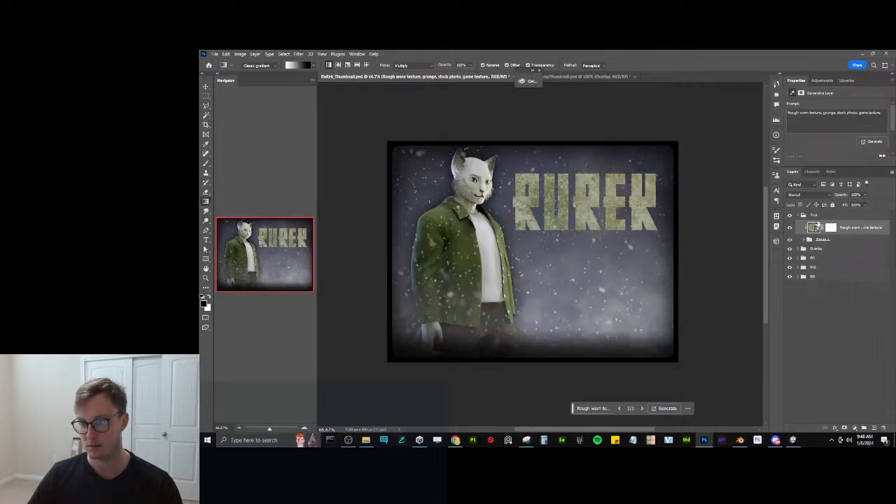
left_click(856, 392)
left_click(844, 429)
left_click(817, 300)
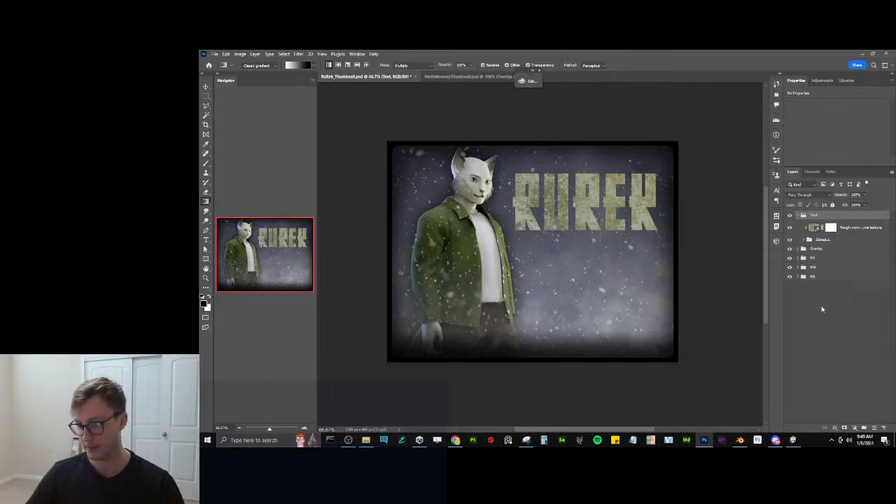
Copy the Text group with its layer effects from MothMommyThumbnail.psd into the RuRek thumbnail above its own Text group.
left_click(467, 76)
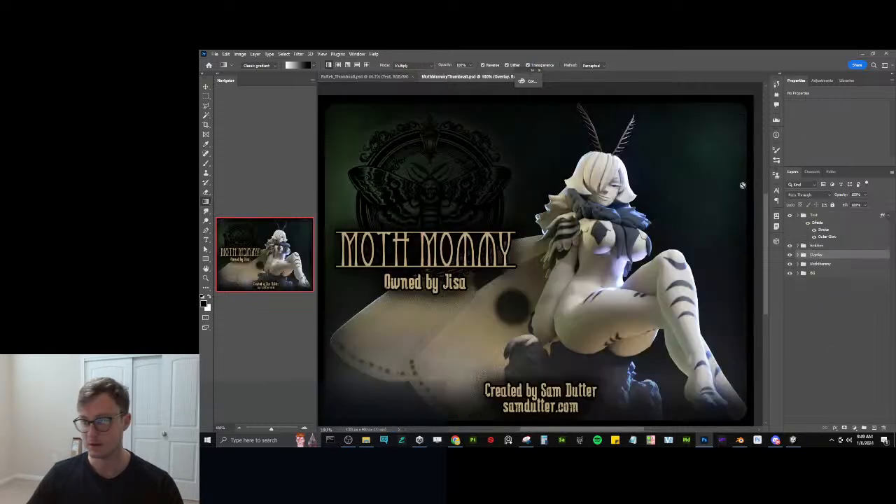
left_click(820, 221)
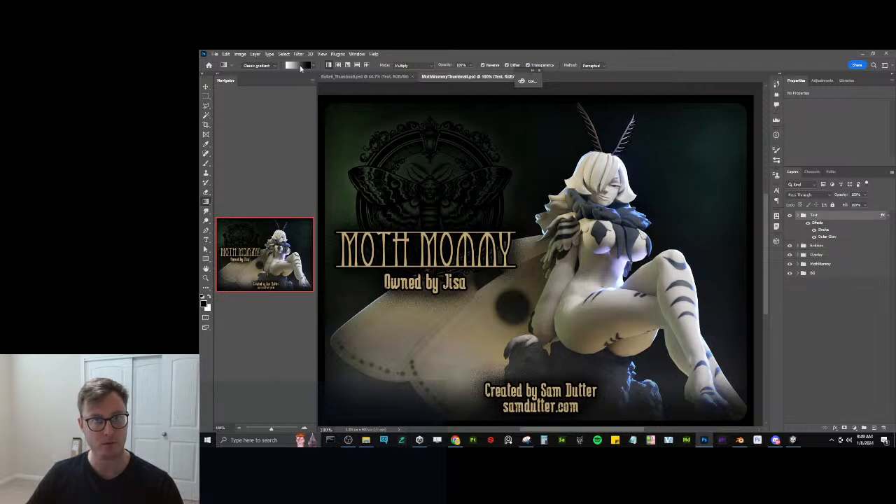
left_click(364, 76)
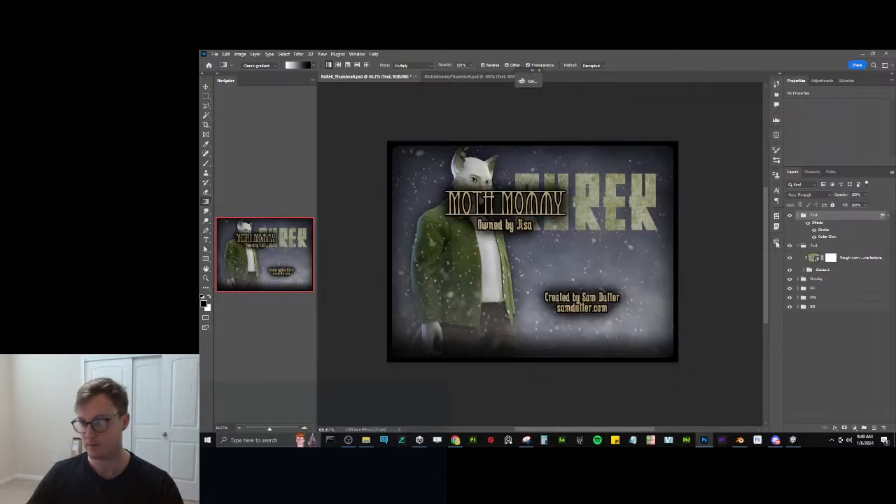
Transfer the Stroke and Outer Glow effects from the copied Text group to the RuRek Text group.
left_click_drag(822, 225, 832, 247)
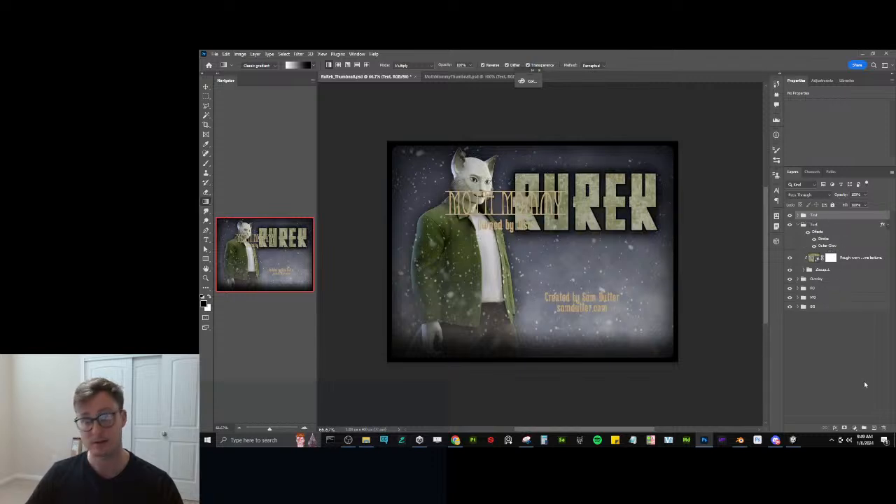
left_click(882, 428)
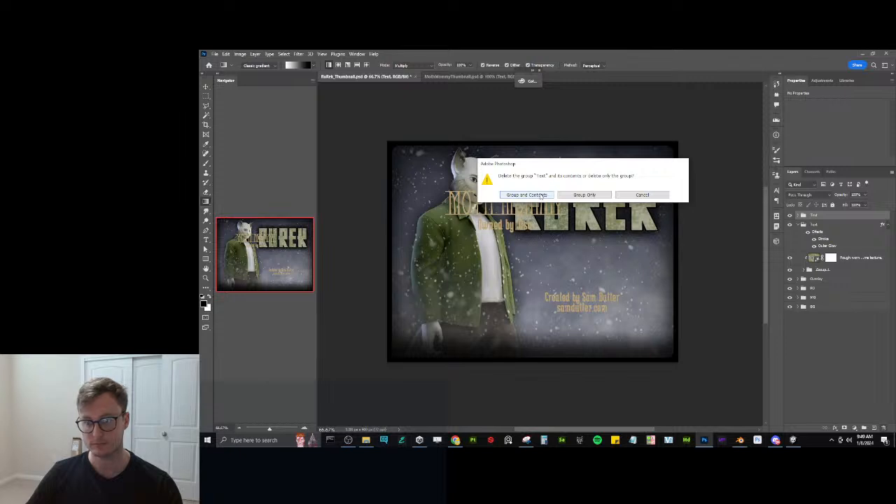
left_click(526, 194)
Move the creator credit and owner text layers into the RuRek Text group and delete the copied Text group with its remaining contents.
left_click(800, 224)
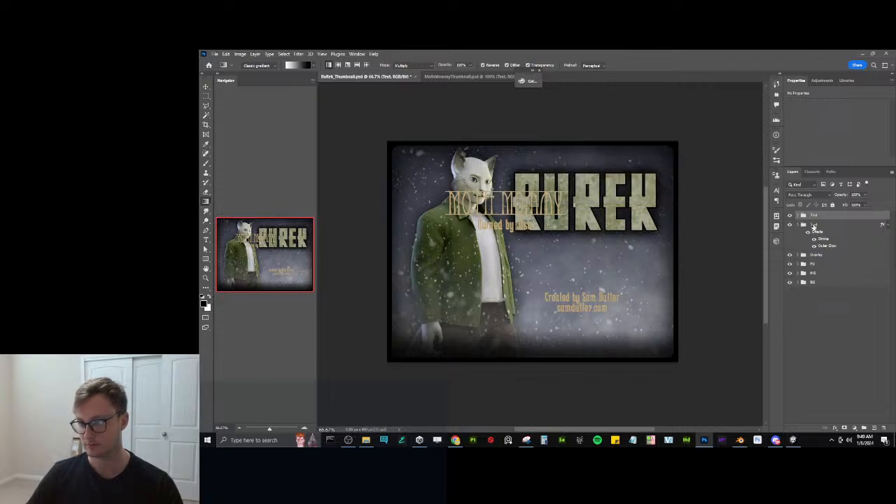
left_click(808, 225)
left_click(798, 219)
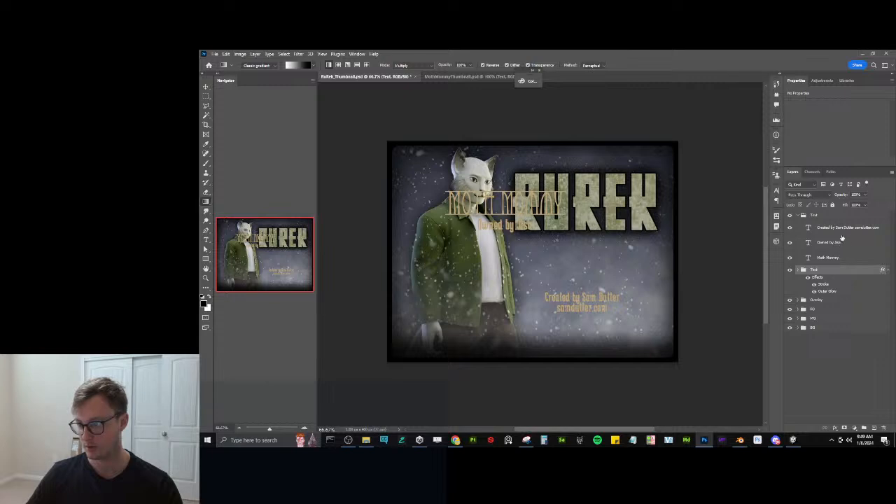
left_click(843, 229)
left_click(848, 242, "shift")
left_click_drag(857, 237, 838, 271)
left_click(884, 428)
left_click(537, 196)
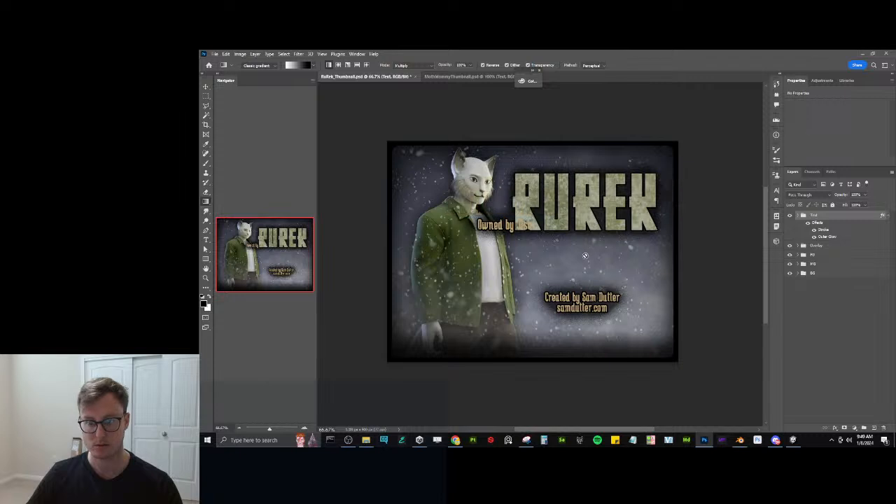
Move the creator credit text down into the dark band along the canvas's lower edge.
key("v")
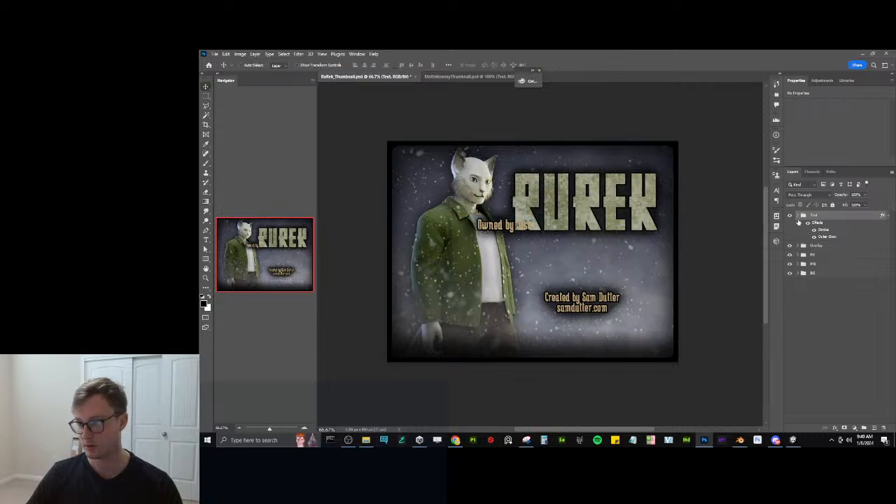
left_click(798, 219)
left_click(843, 249)
left_click_drag(508, 237, 494, 269)
Cut the website address out of the creator credit so only the "Created by" line remains.
key("t")
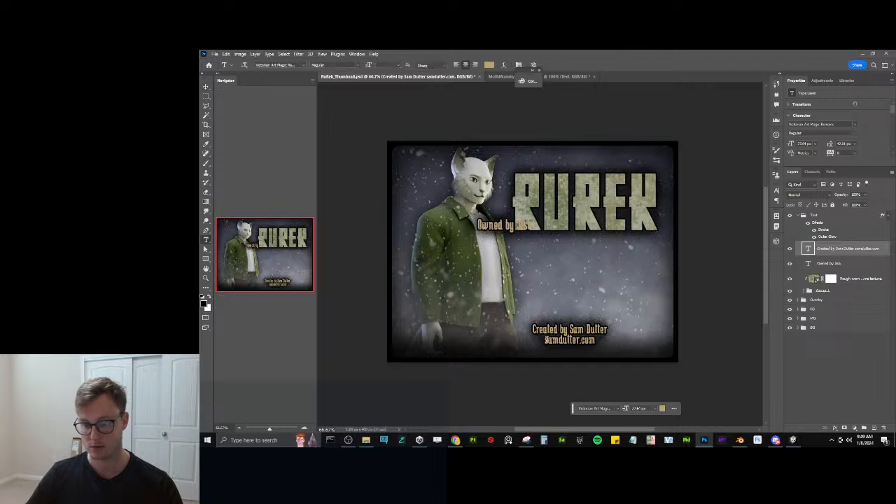
key("BackSpace")
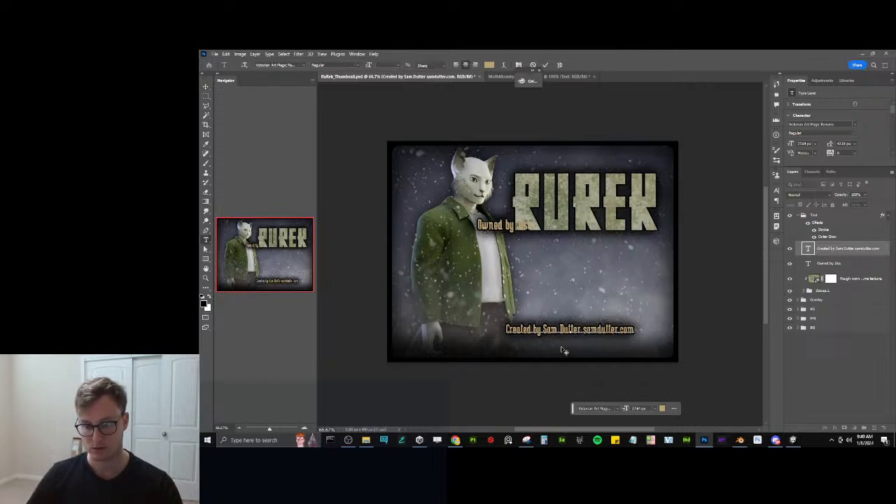
left_click_drag(579, 329, 471, 327)
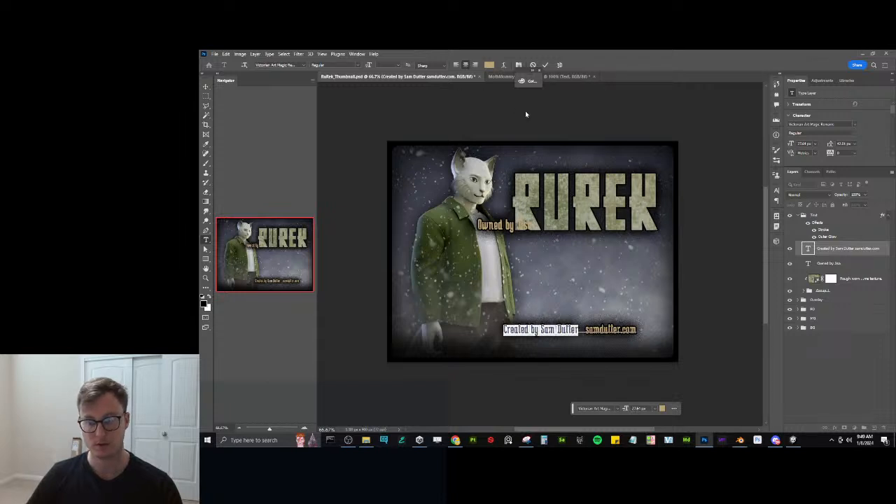
left_click_drag(584, 329, 637, 329)
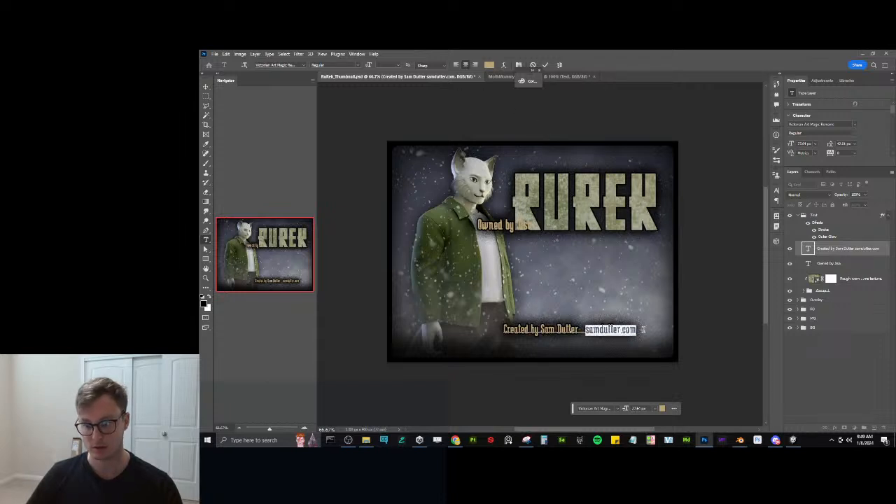
key("BackSpace")
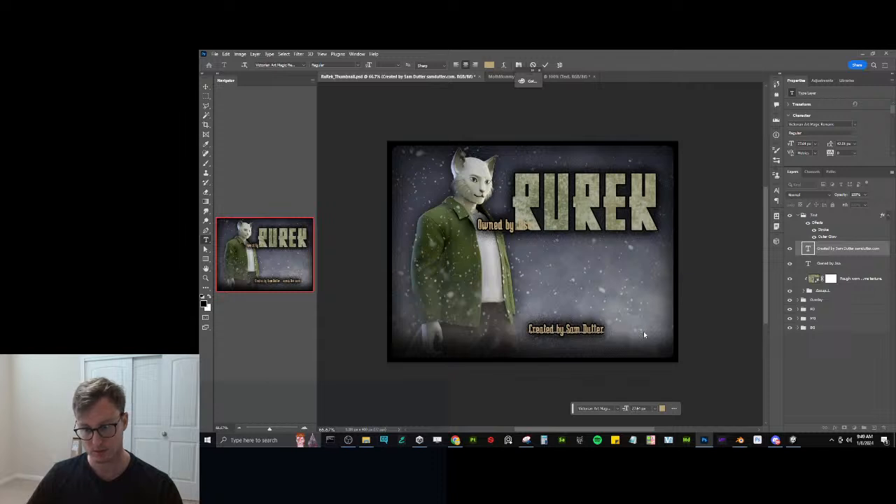
key("BackSpace")
key("BackSpace")
key("BackSpace")
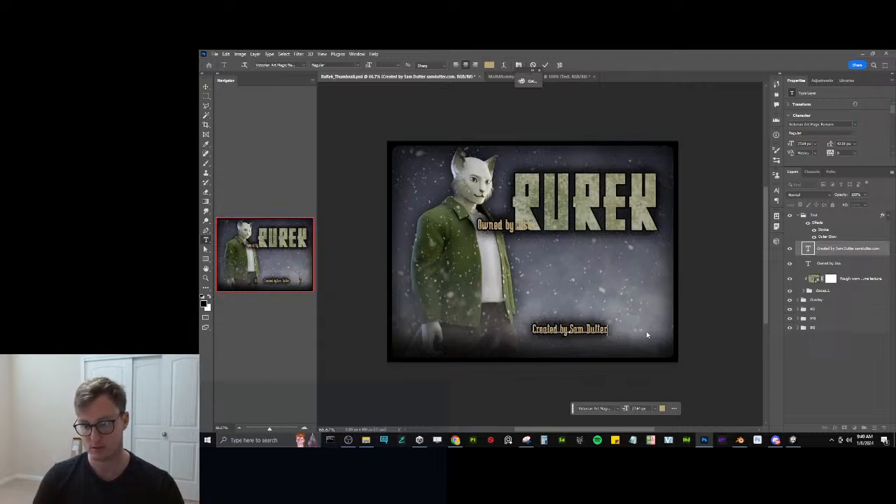
key("Return")
left_click(545, 64)
Duplicate the creator credit text layer and replace the copy's text with the website address.
key("ctrl+j")
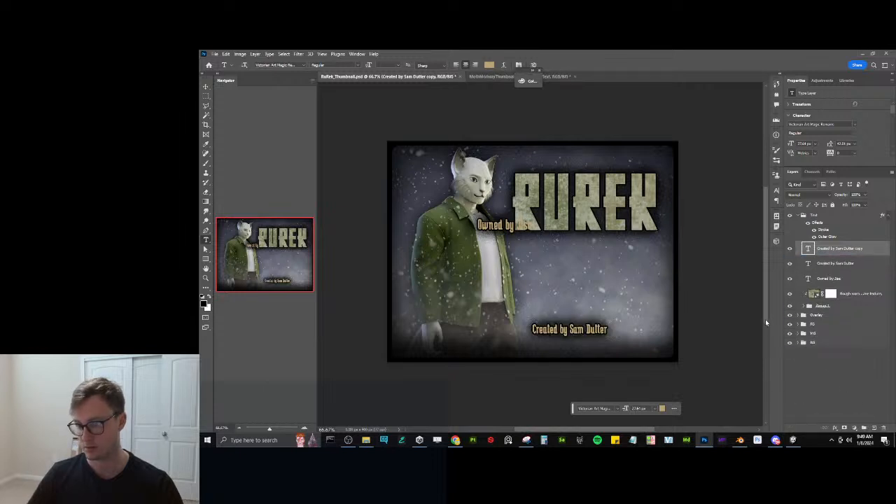
triple_click(587, 328)
key("ctrl+v")
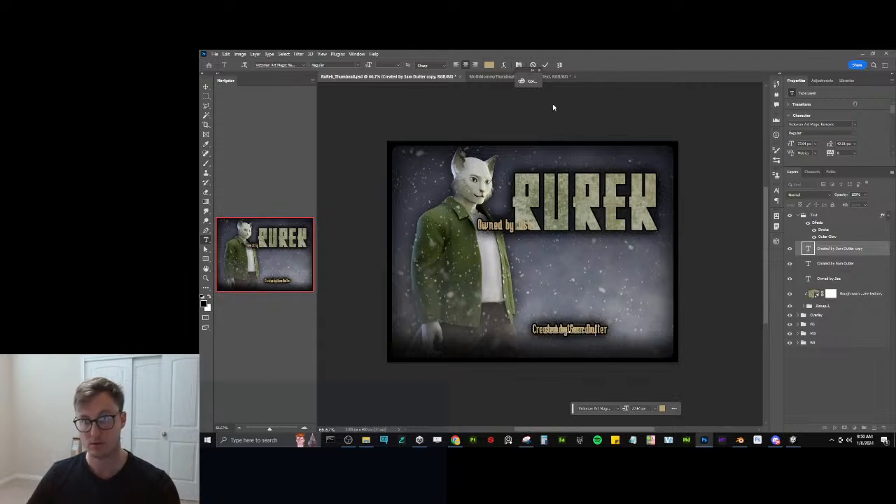
key("ctrl+Return")
Preview the thumbnail full screen without panels and return to a full-screen layout with the panels shown.
key("Tab")
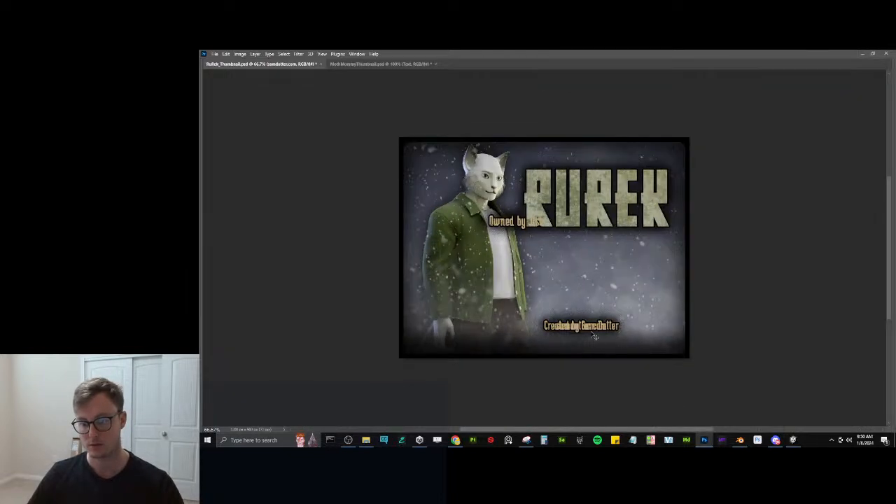
key("f")
key("f")
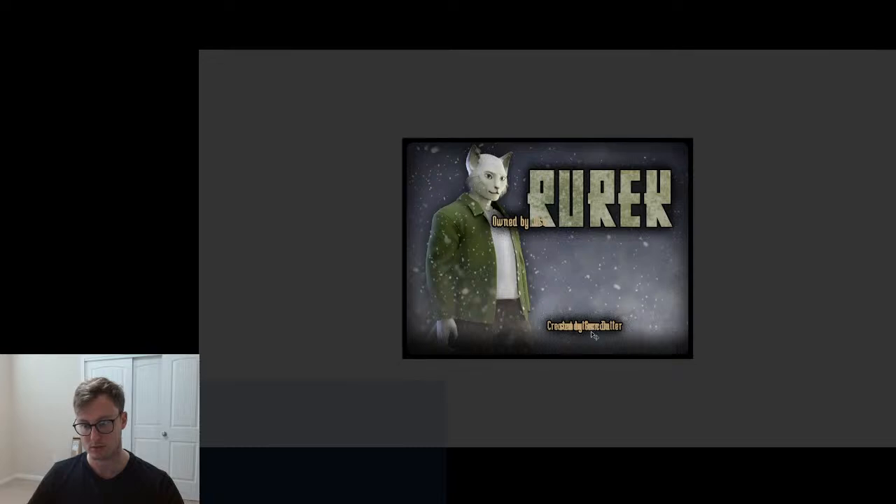
key("ctrl")
key("ctrl+f")
key("Escape")
key("ctrl+space")
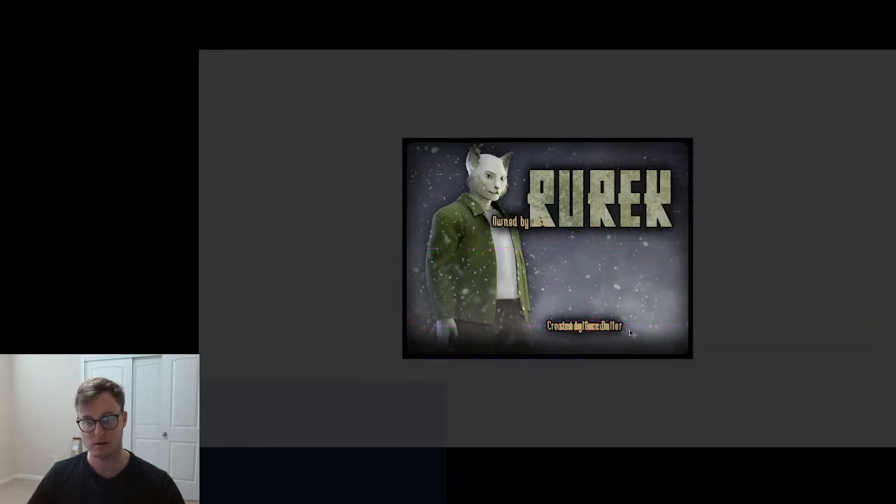
key("f")
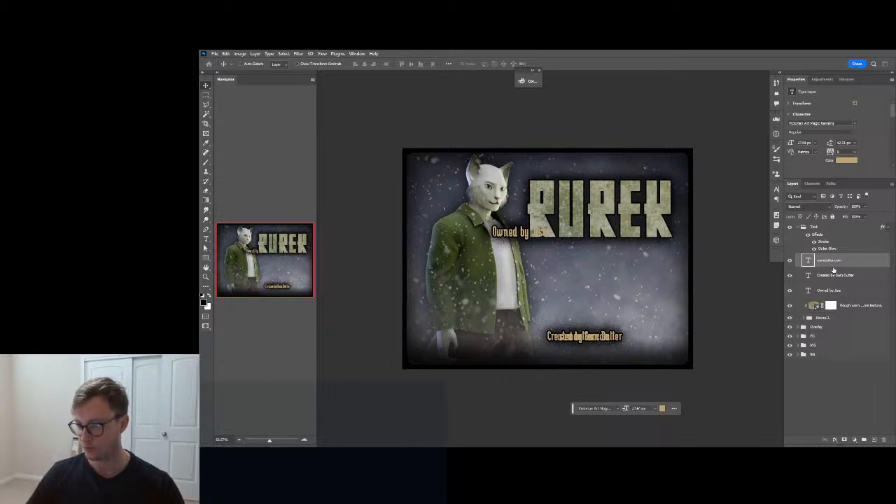
Place the website text in the canvas's lower-right corner and the creator credit in its lower-left corner.
left_click_drag(593, 340, 662, 359)
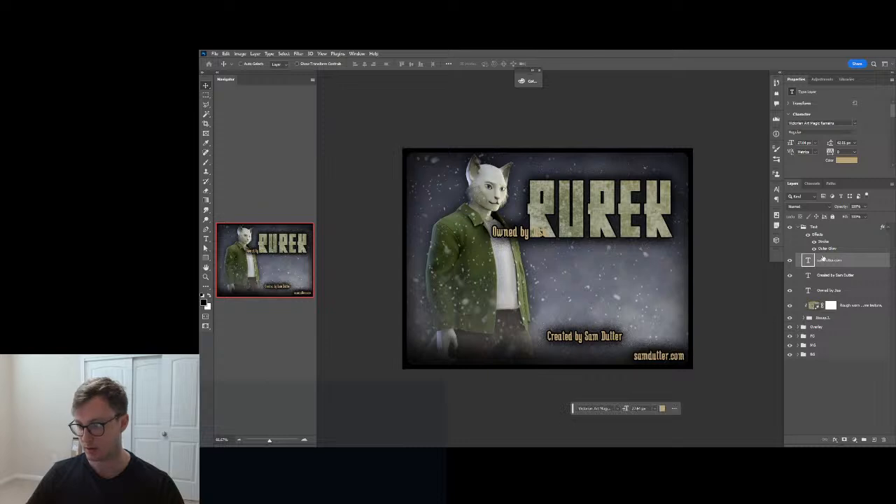
left_click(839, 278)
left_click_drag(585, 335, 456, 351)
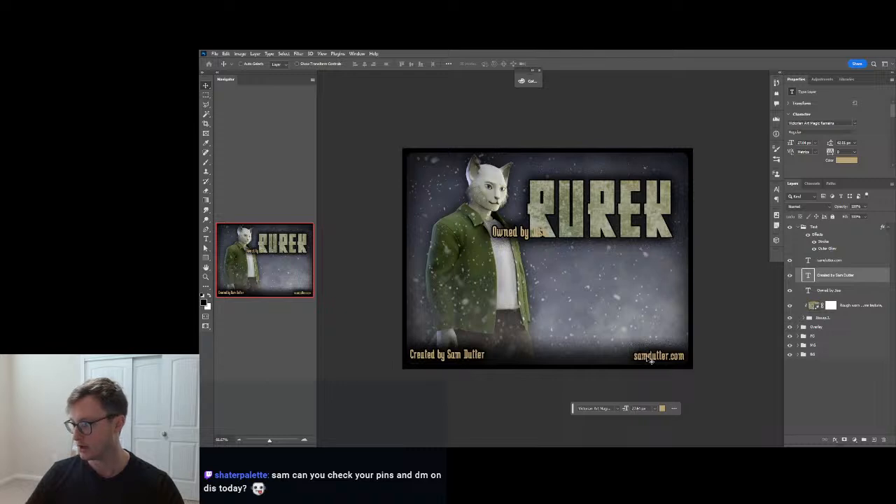
left_click_drag(464, 354, 473, 355)
Shift the website text slightly up and inward from the canvas's right edge.
left_click(841, 264)
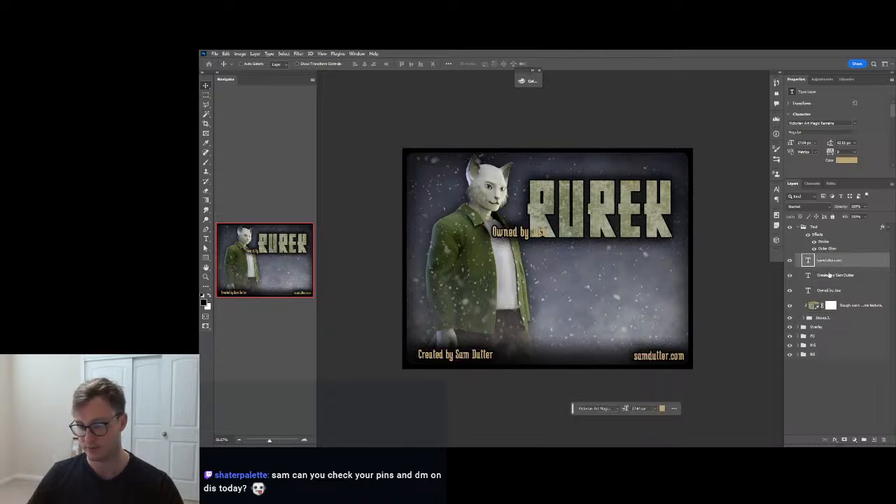
left_click_drag(669, 371, 664, 365)
key("shift+Left")
key("shift+Left")
key("shift+Left")
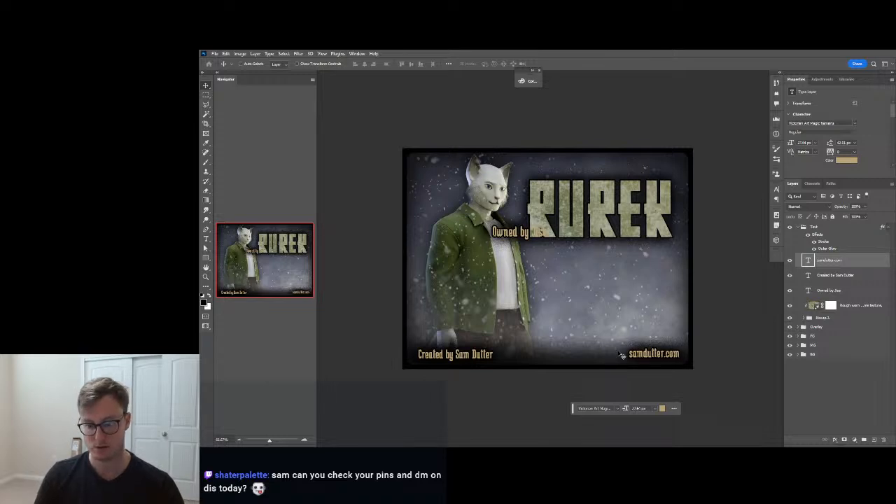
Lower the website and creator credit texts together slightly, and nudge the creator credit closer to the canvas's left edge.
left_click(832, 279, "shift")
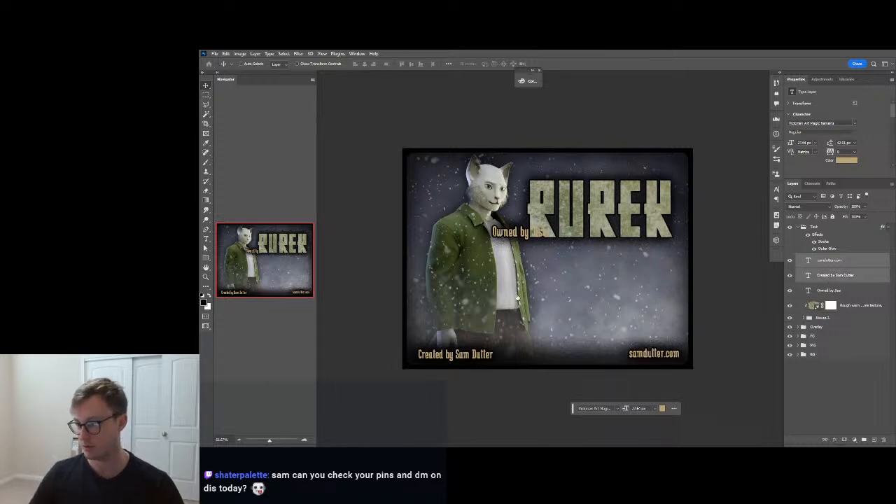
key("shift+Down")
key("shift+Down")
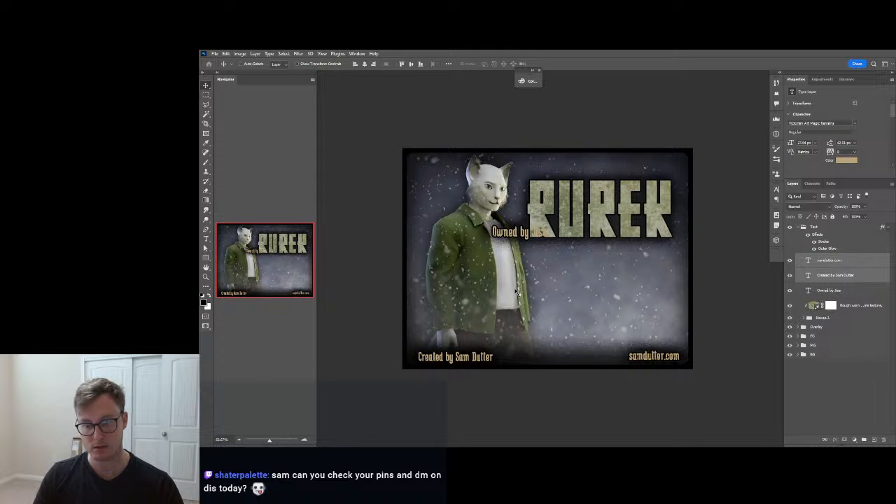
left_click(840, 279)
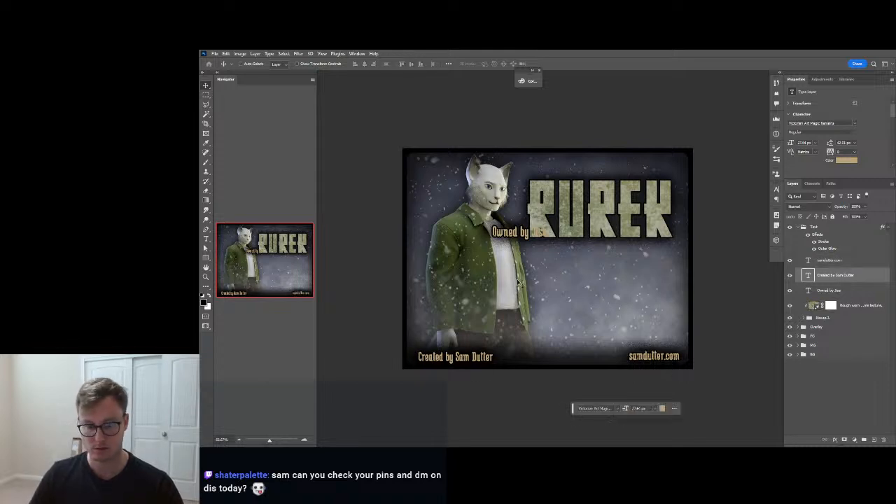
key("Left")
key("Left")
key("Left")
key("Left")
key("Left")
key("Left")
key("Left")
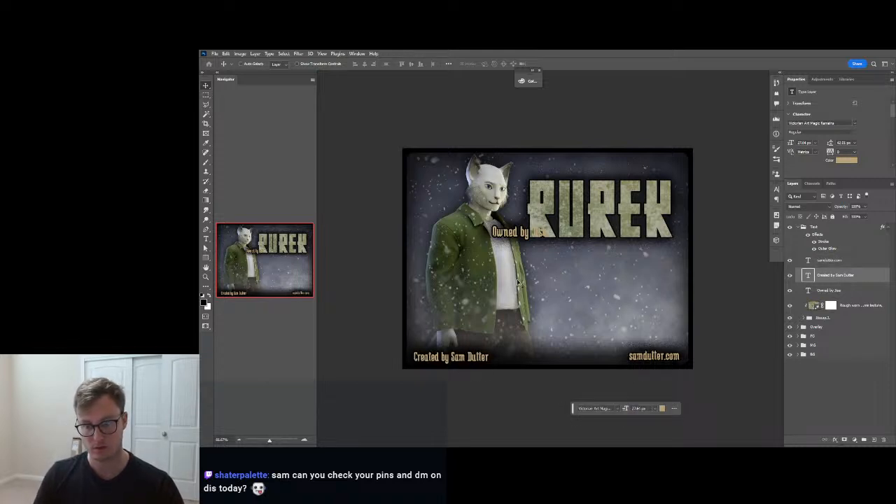
Move the owner text beneath the RuRek title and change it to "Owned by DrunkTajaran".
left_click(860, 294)
left_click_drag(521, 233, 599, 253)
key("t")
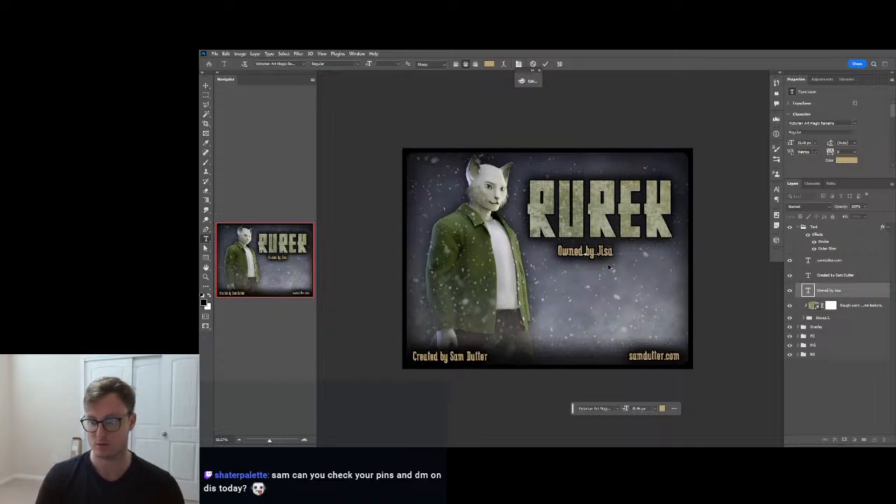
key("BackSpace")
key("BackSpace")
key("BackSpace")
key("BackSpace")
type("DrunkJajarn")
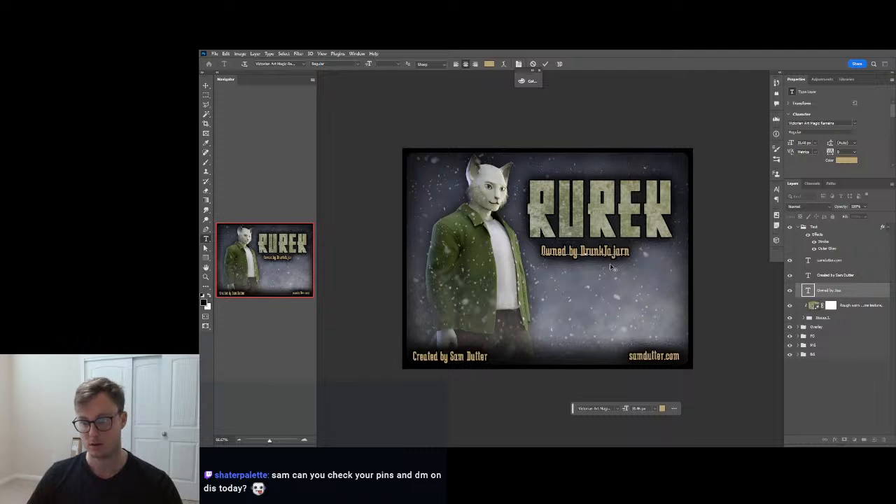
key("BackSpace")
type("an")
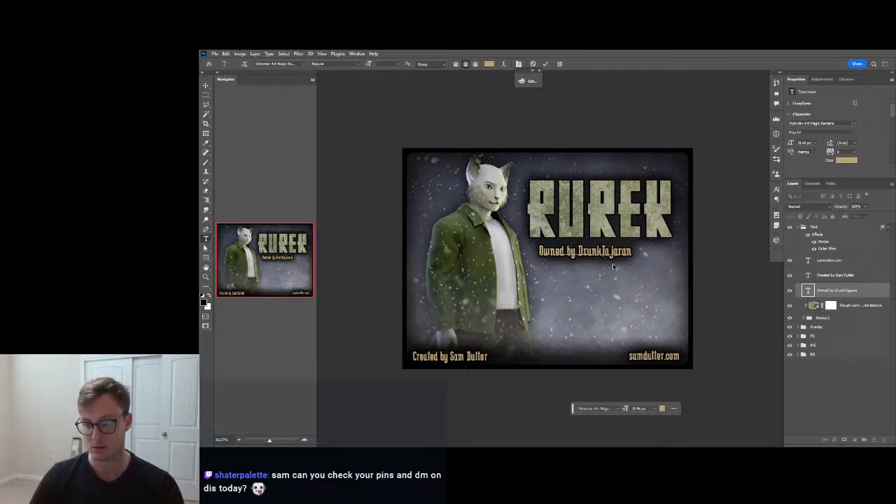
left_click(546, 64)
Center the owner line under the RuRek title and nudge it down for a small gap below the lettering.
key("v")
left_click_drag(601, 250, 615, 246)
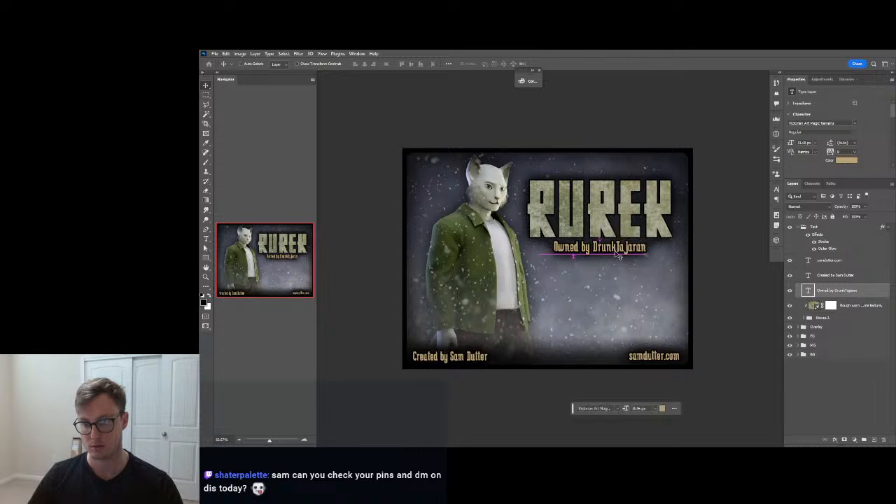
key("Down")
key("Down")
key("Down")
key("Down")
key("Down")
key("Down")
key("Down")
key("Down")
key("Down")
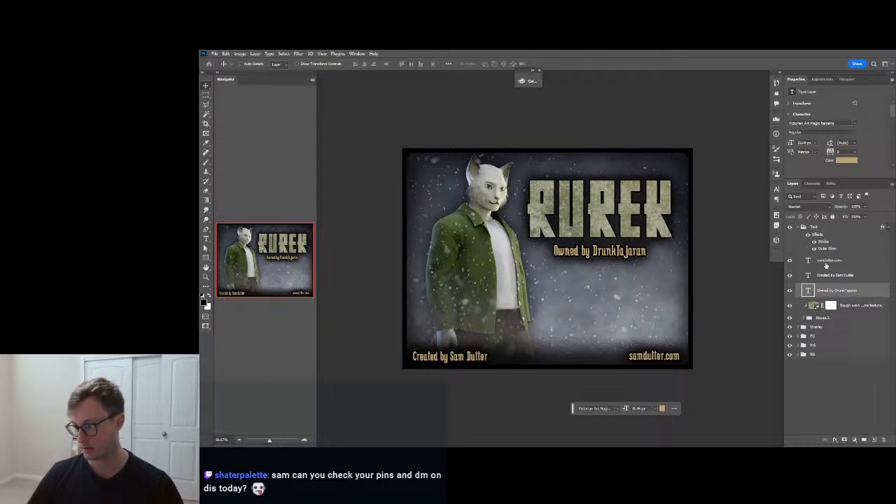
Try to move the owner, creator credit and website text layers into the nested title group clipped by the grunge texture.
left_click(873, 312)
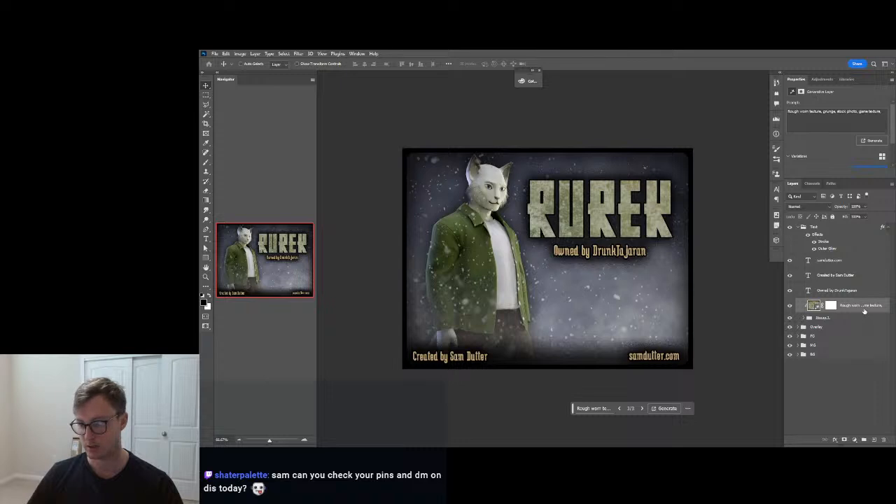
left_click(849, 293)
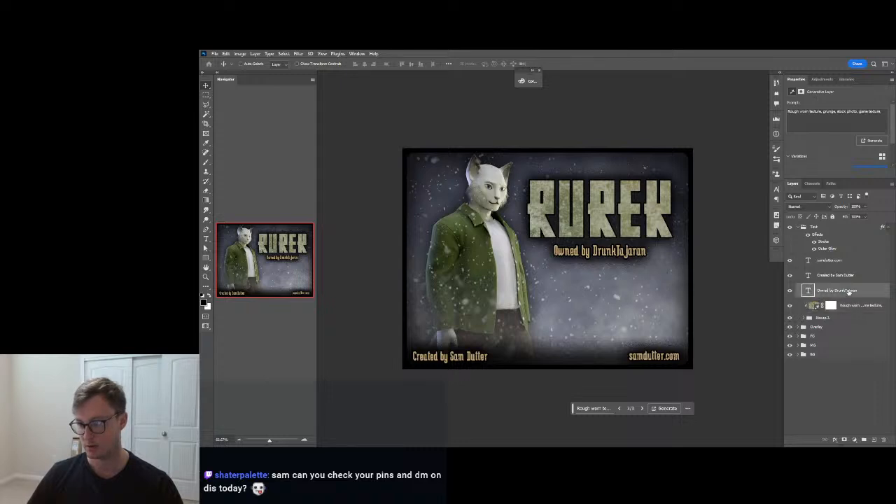
left_click_drag(852, 263, 832, 315, "shift")
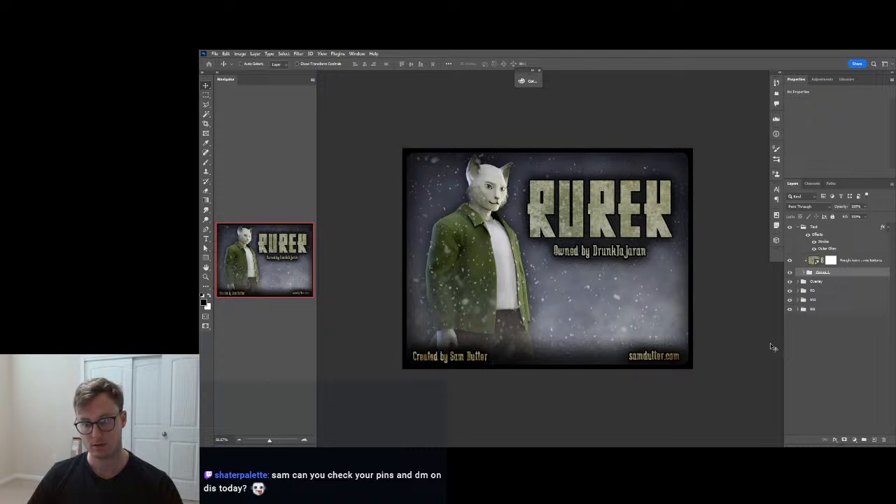
key("ctrl+z")
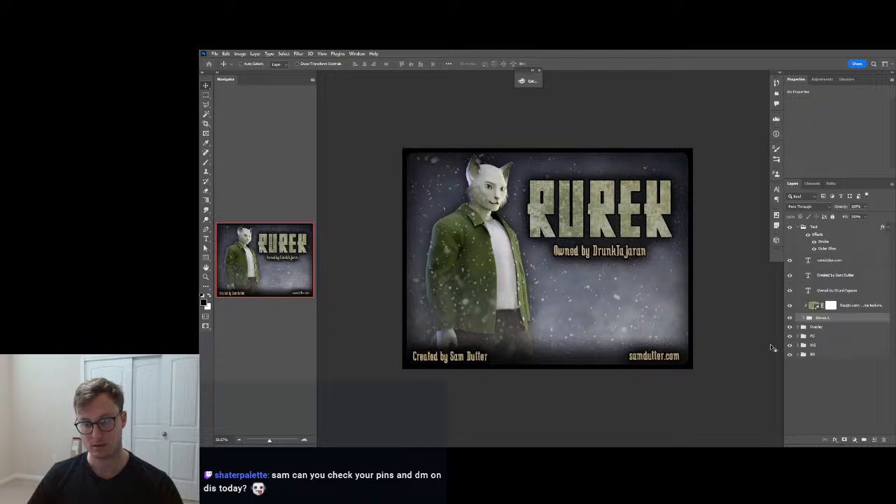
Select the owner, creator credit and website text layers together and return to the standard screen mode.
left_click(836, 288)
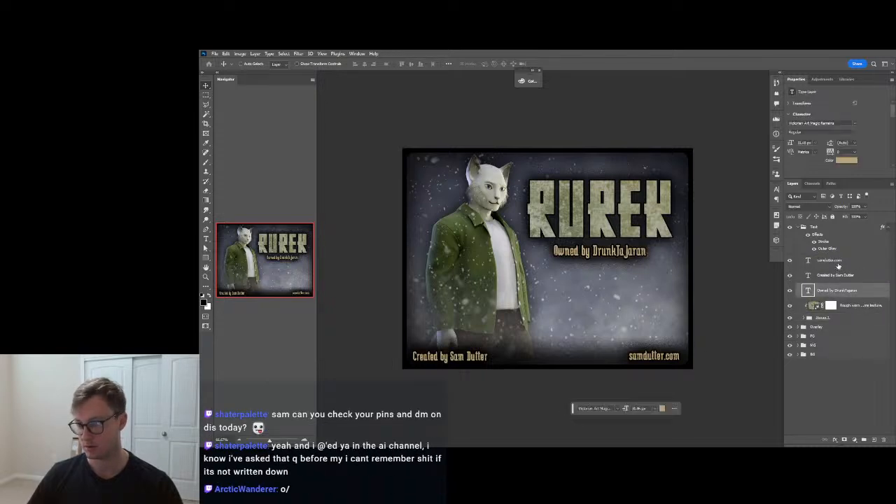
left_click(837, 262, "shift")
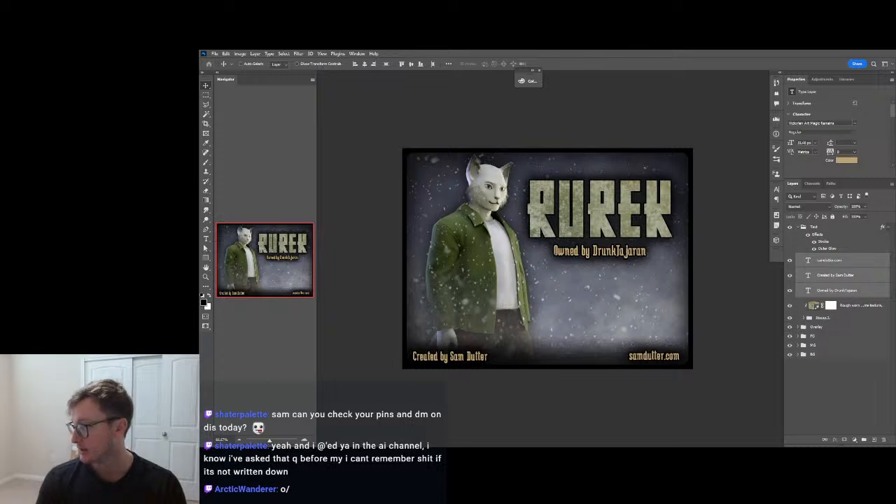
key("shift+f")
Search Windows for "specs", open System Information and move its window aside from the thumbnail.
left_click(269, 441)
type("spec")
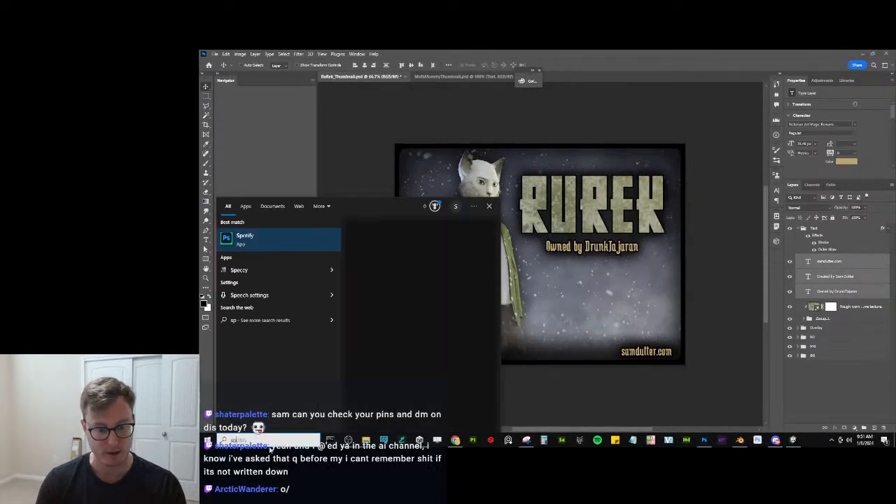
type("s")
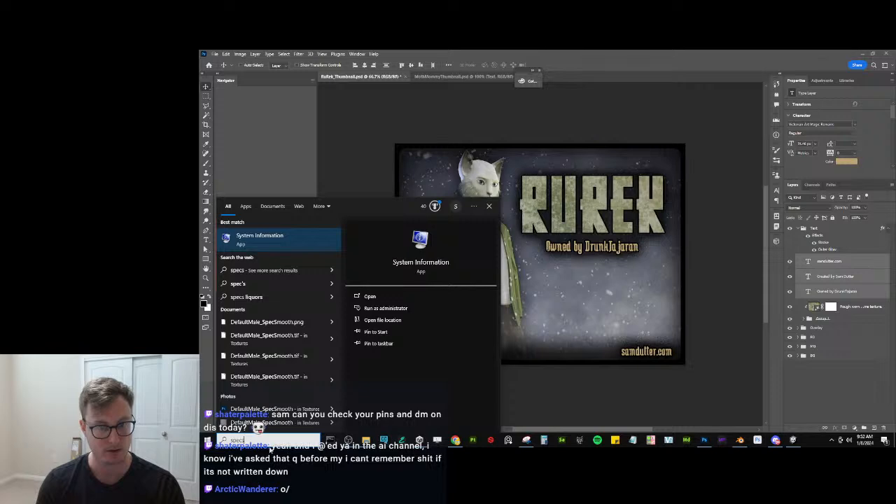
key("Return")
left_click_drag(597, 78, 890, 93)
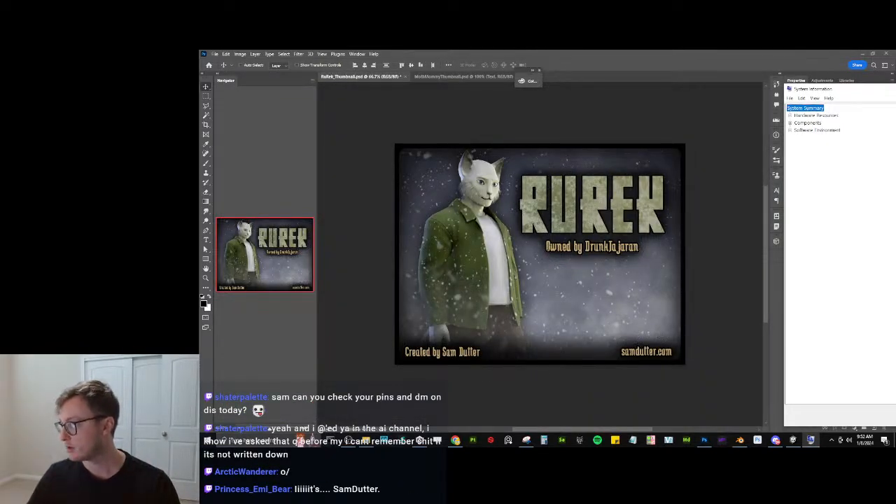
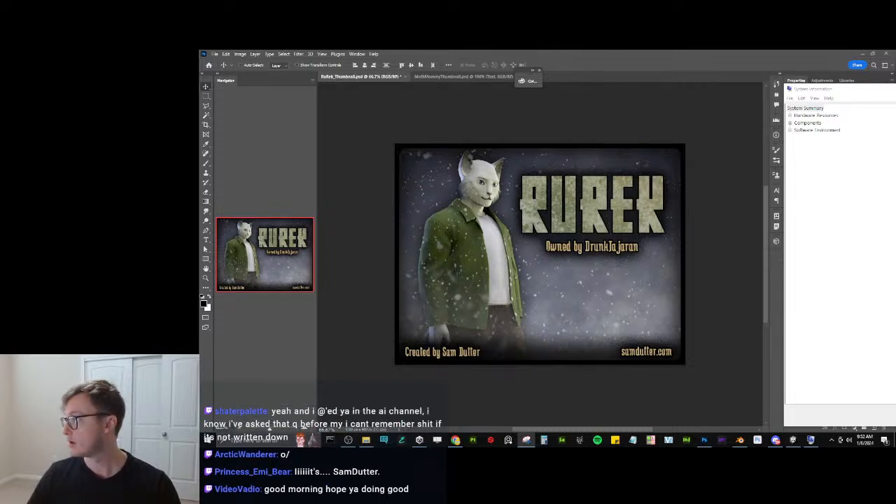
Close System Information, then reduce the Noise and Size of the Outer Glow on the Text group.
key("alt+F4")
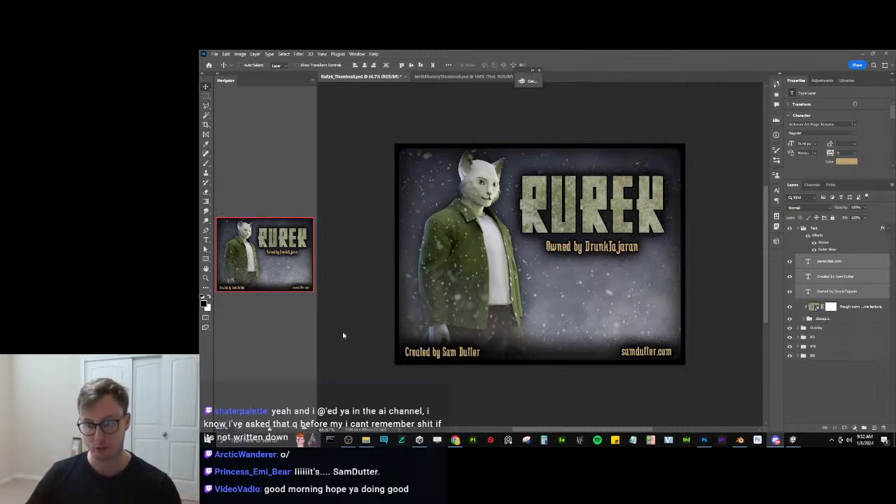
left_click(827, 251)
double_click(826, 250)
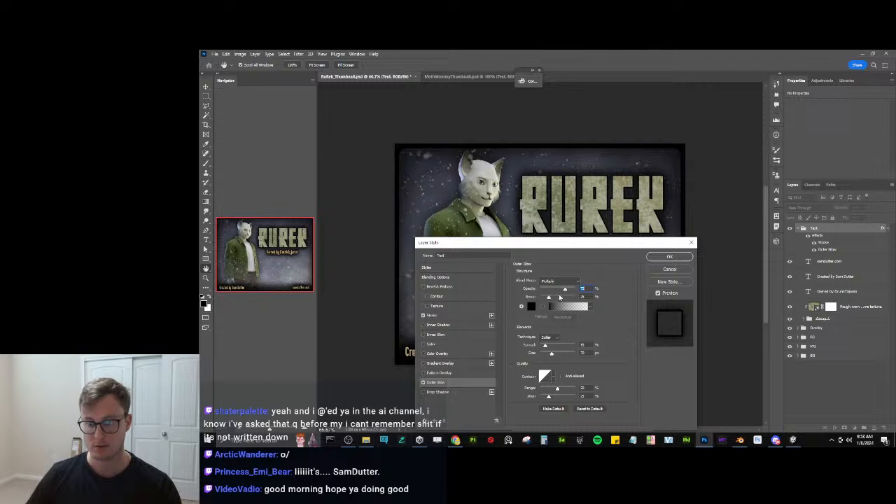
left_click_drag(548, 299, 543, 298)
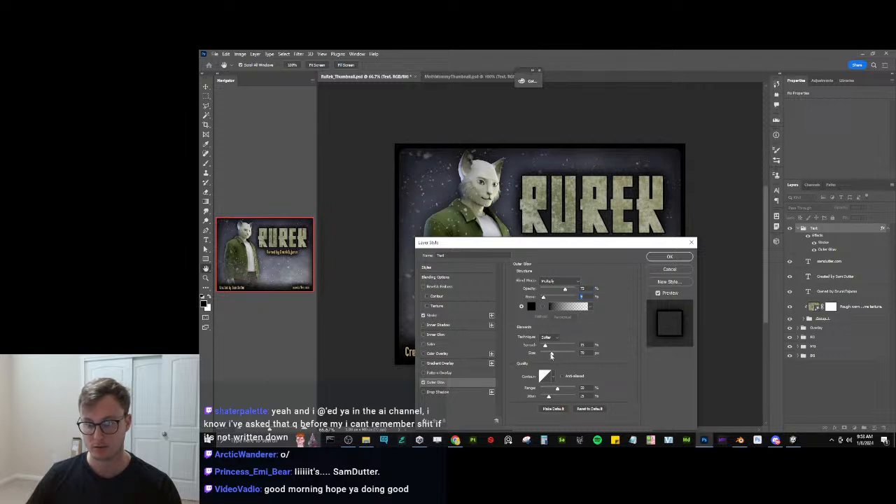
left_click_drag(550, 357, 547, 354)
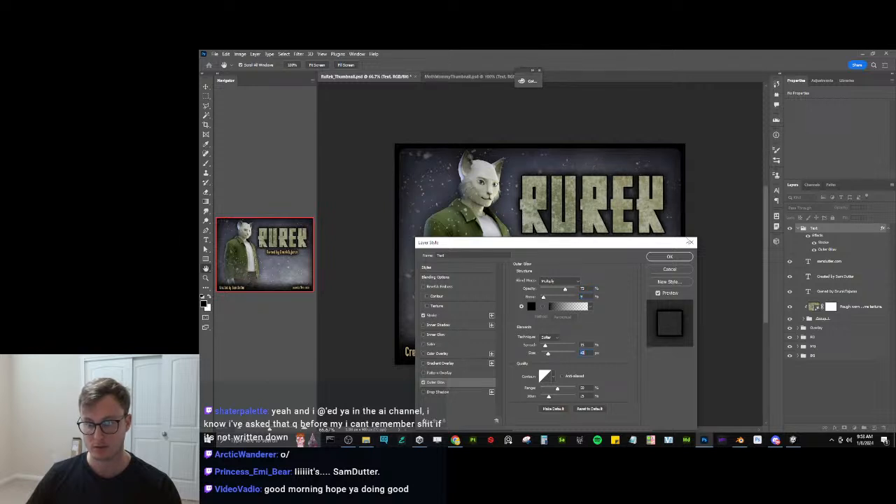
left_click(669, 256)
Recolour the title's rough worn texture layer with Hue/Saturation at hue -52, strongly raised saturation and lightness -4, and lower the layer's opacity.
left_click(812, 306)
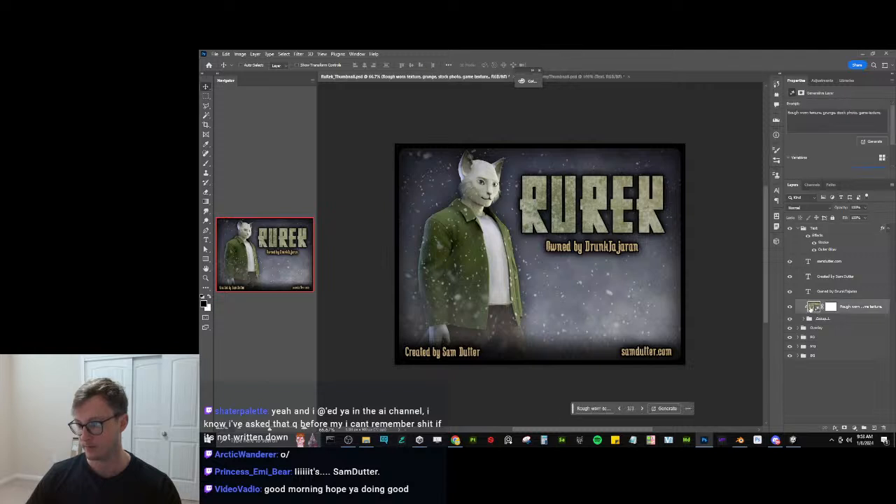
key("ctrl+u")
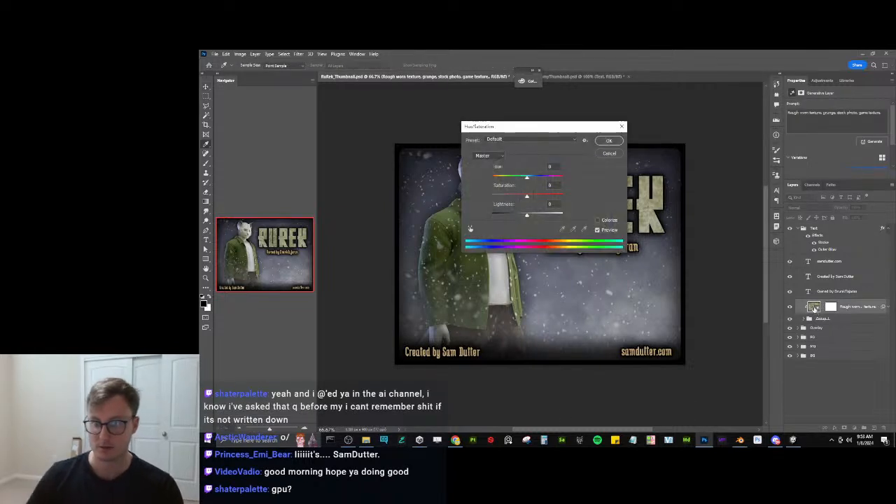
left_click_drag(543, 126, 709, 143)
left_click_drag(692, 213, 676, 199)
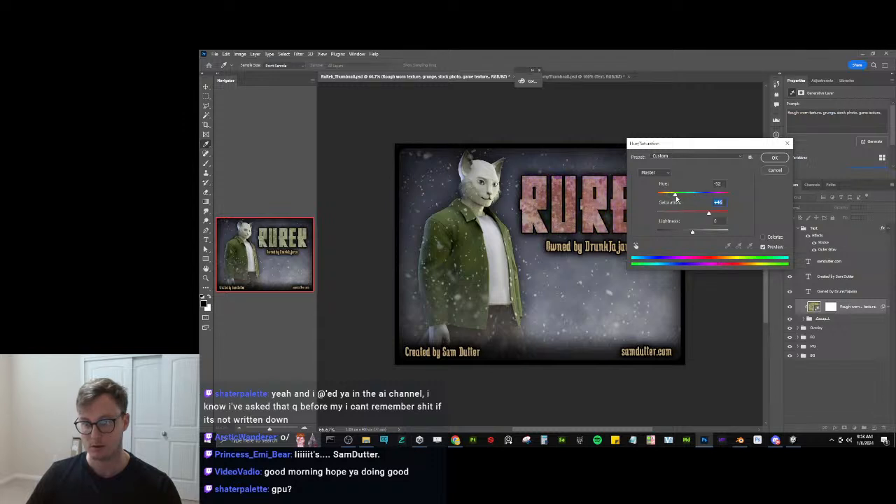
left_click_drag(697, 233, 738, 208)
left_click_drag(700, 231, 726, 214)
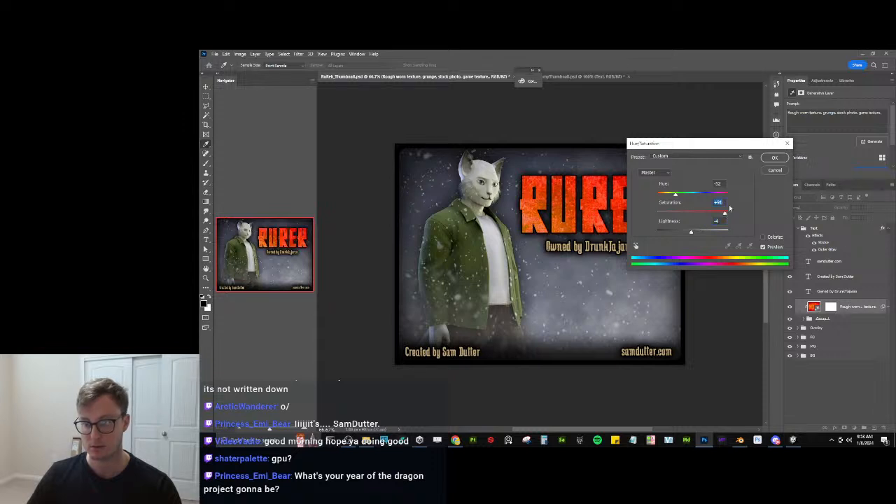
left_click(770, 158)
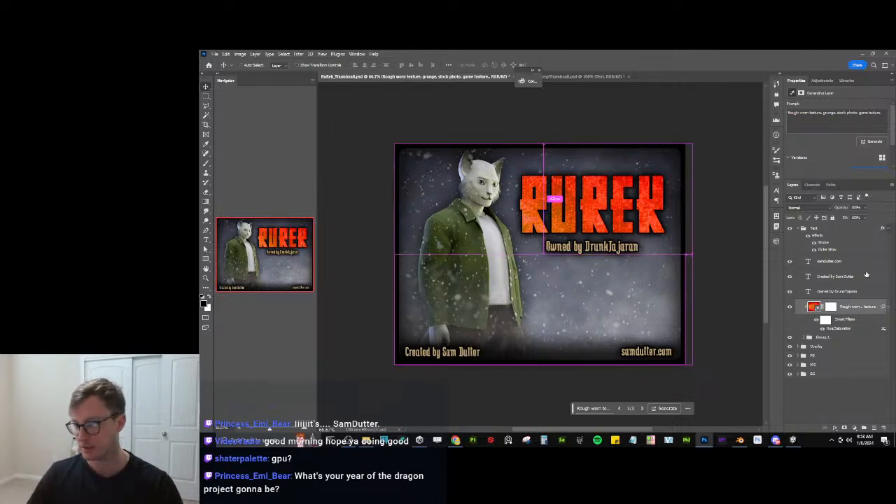
left_click_drag(842, 208, 834, 209)
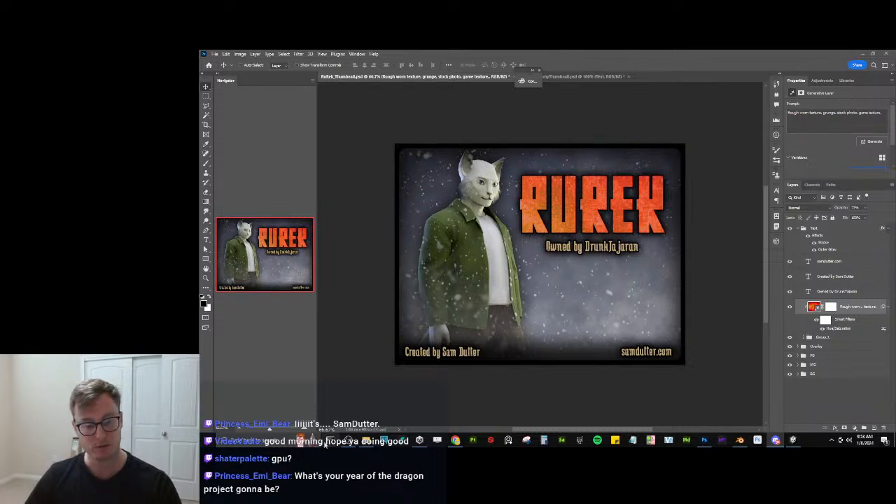
Check the graphics card under Display adapters in Windows Device Manager, then close it and return to Photoshop.
left_click(240, 441)
type("settings")
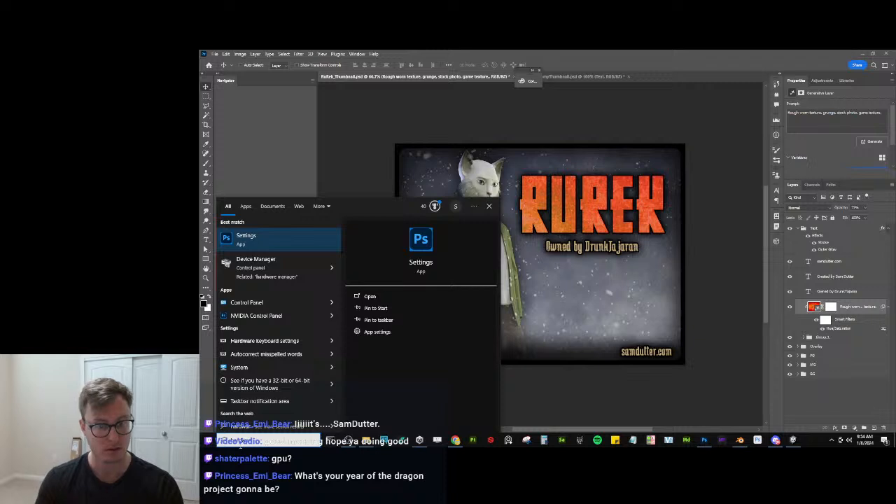
key("Down")
key("Return")
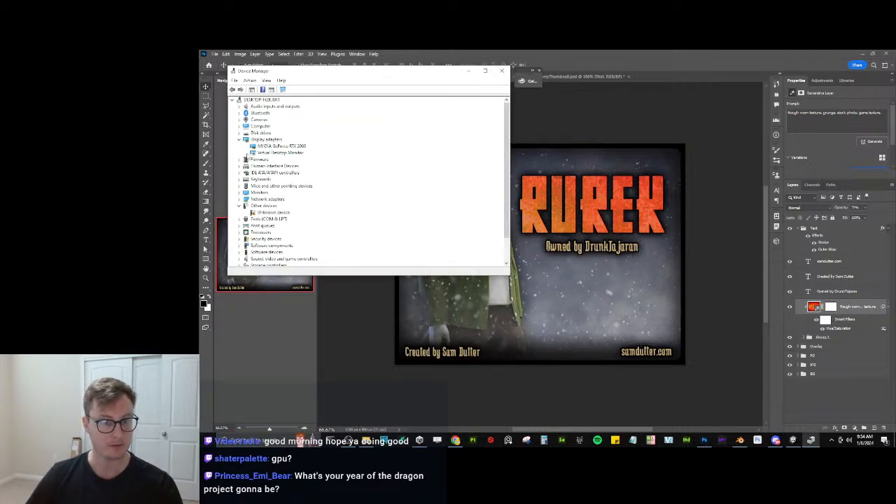
left_click(283, 146)
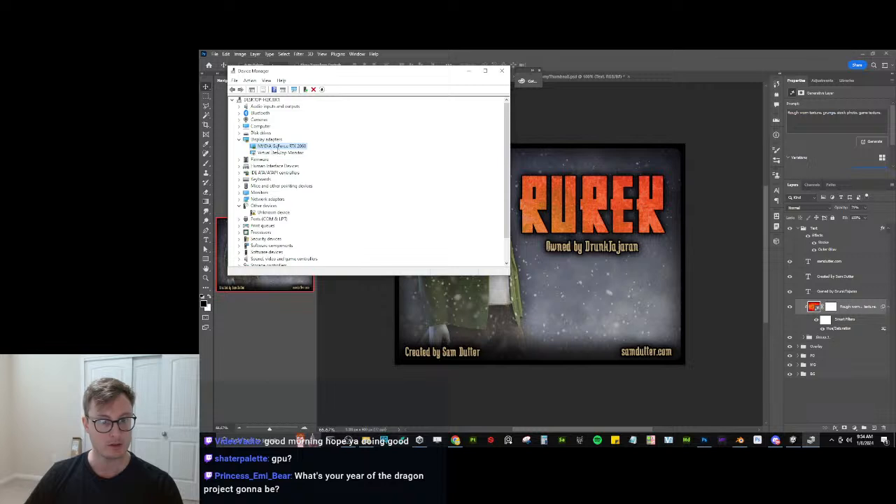
left_click(501, 71)
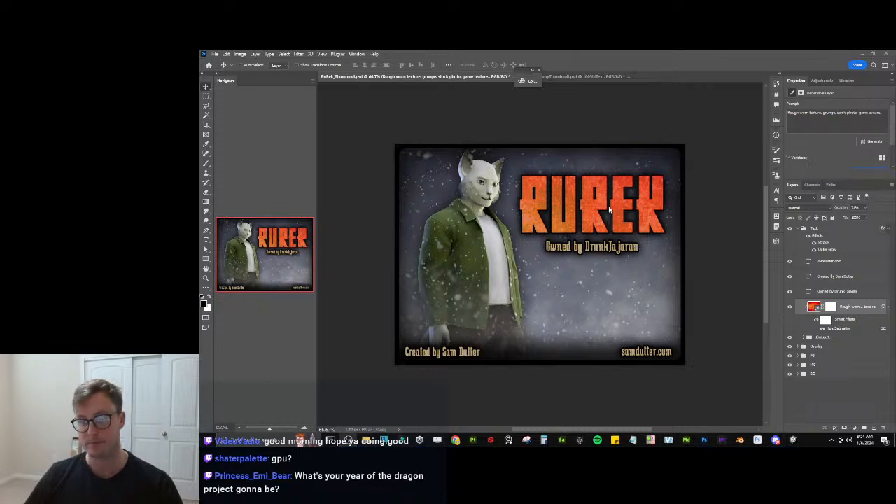
left_click(588, 53)
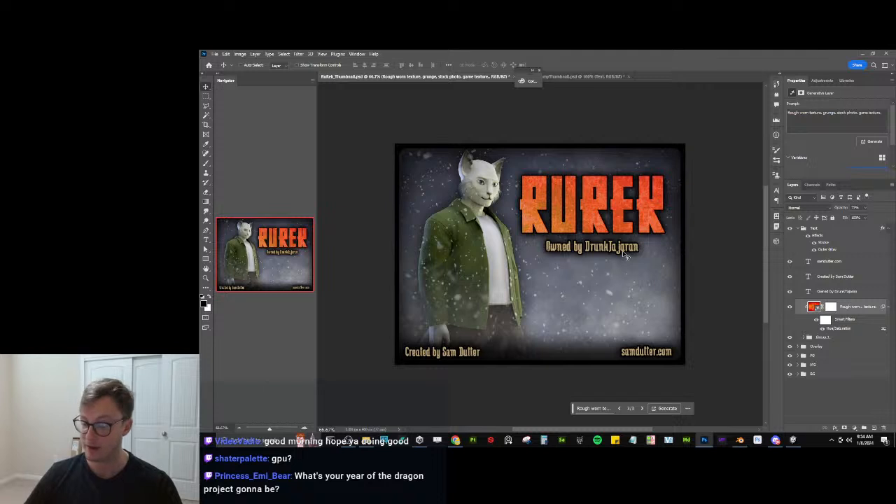
View the X post about the VRChat avatar collaboration in the browser, enlarge its character artwork, and close the browser window.
left_click(776, 439)
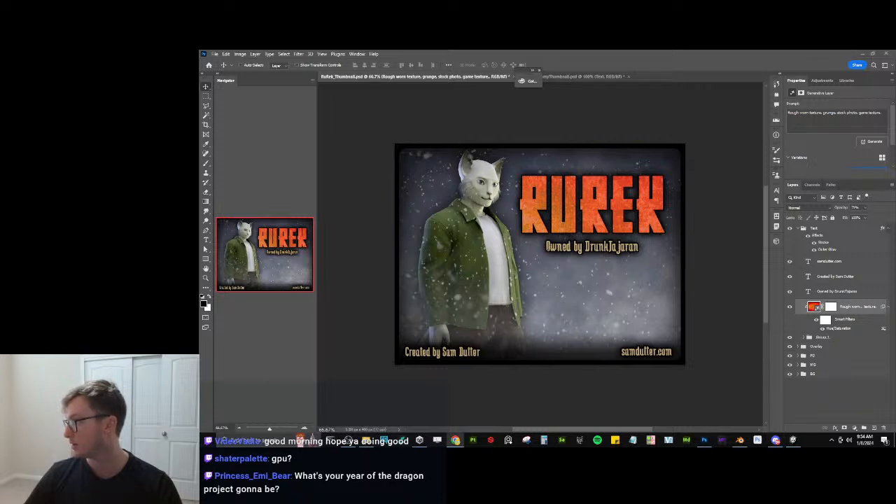
left_click_drag(693, 349, 537, 52)
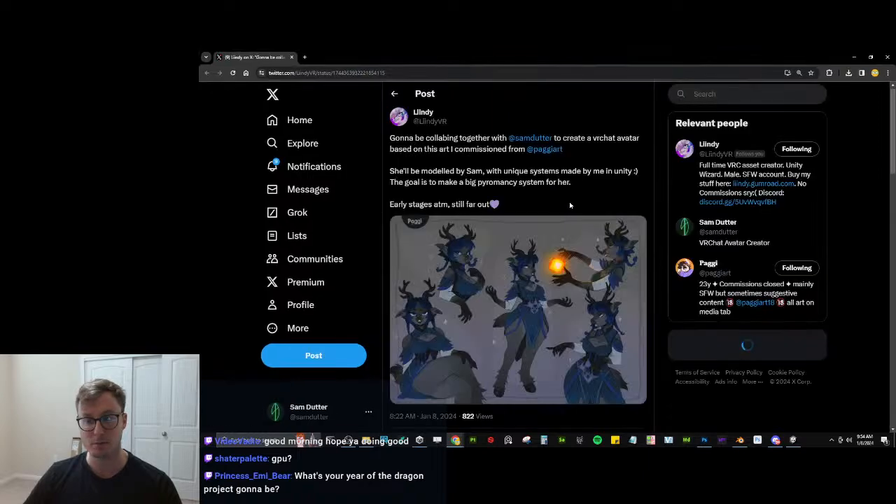
left_click(535, 308)
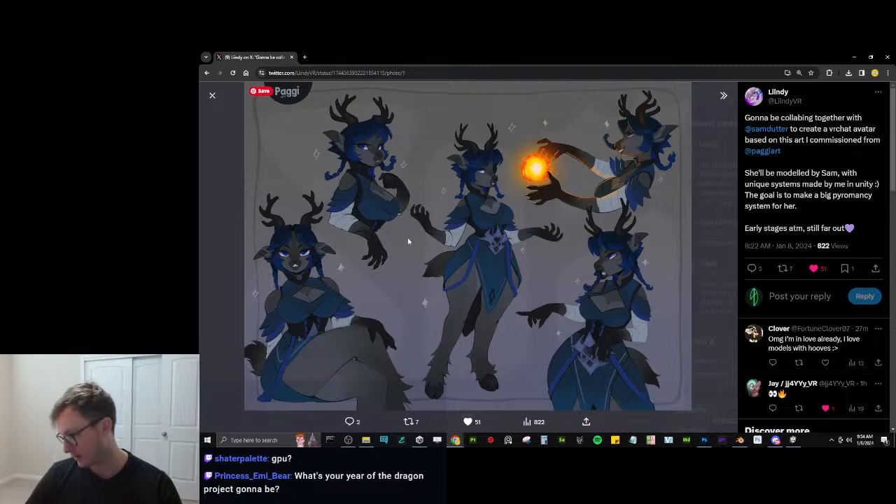
left_click(705, 240)
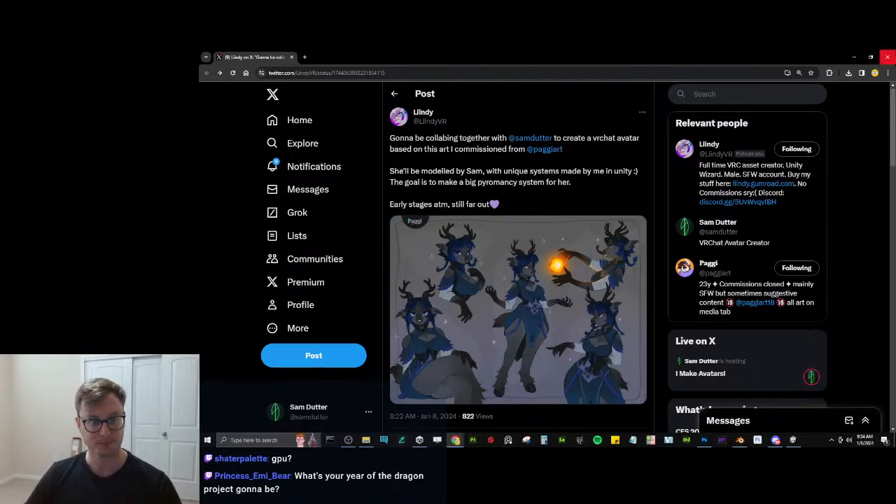
left_click(886, 57)
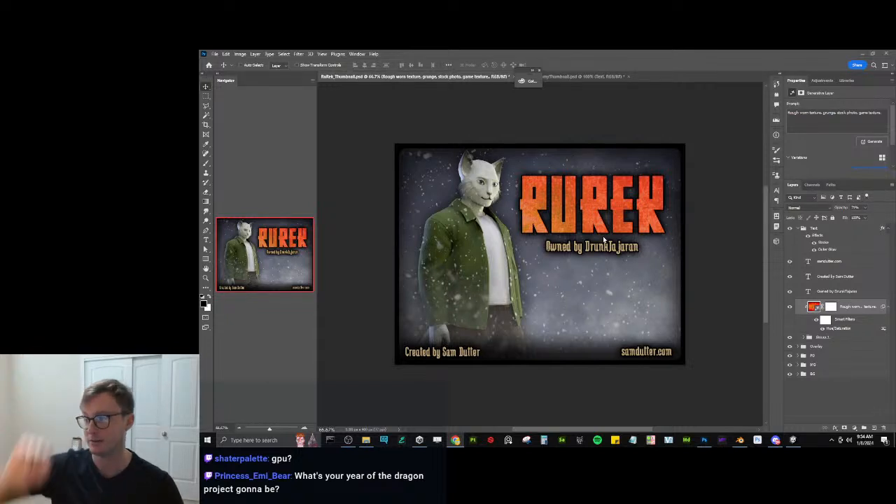
left_click(624, 120)
mouse_move(528, 224)
left_mouse_down()
mouse_move(518, 205)
mouse_move(530, 219)
left_mouse_up()
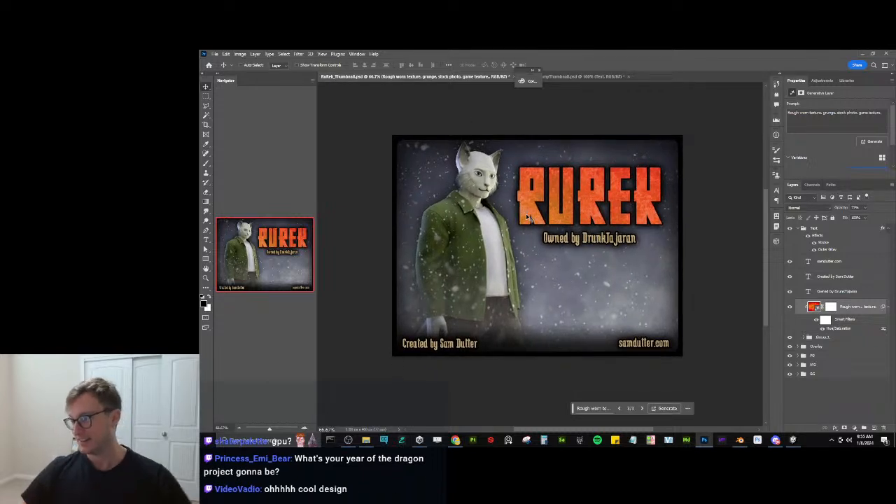
left_click(792, 440)
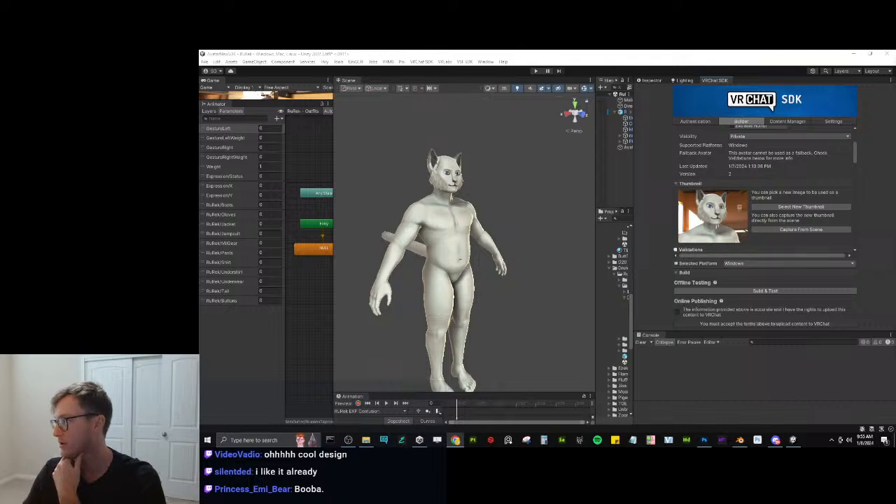
Switch to File Explorer, open the OBS Images folder under 2024 on drive D, and add the character artwork IMG_1787 to it.
left_click(365, 439)
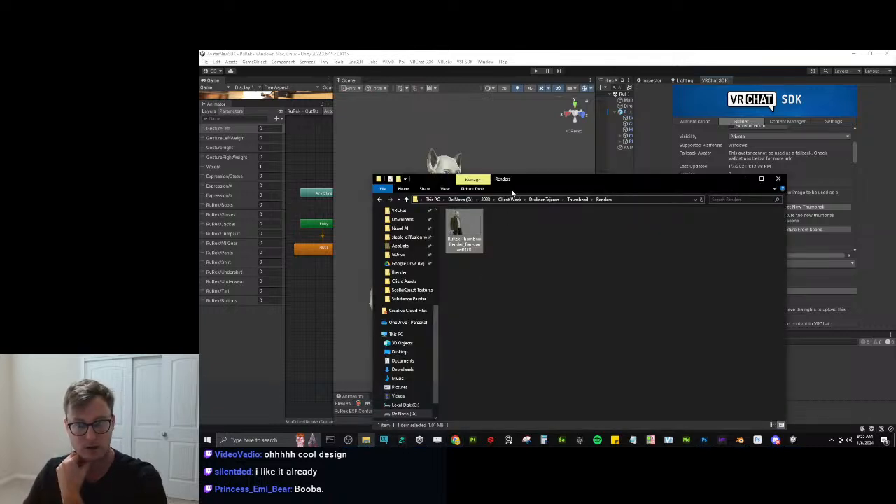
left_click(460, 200)
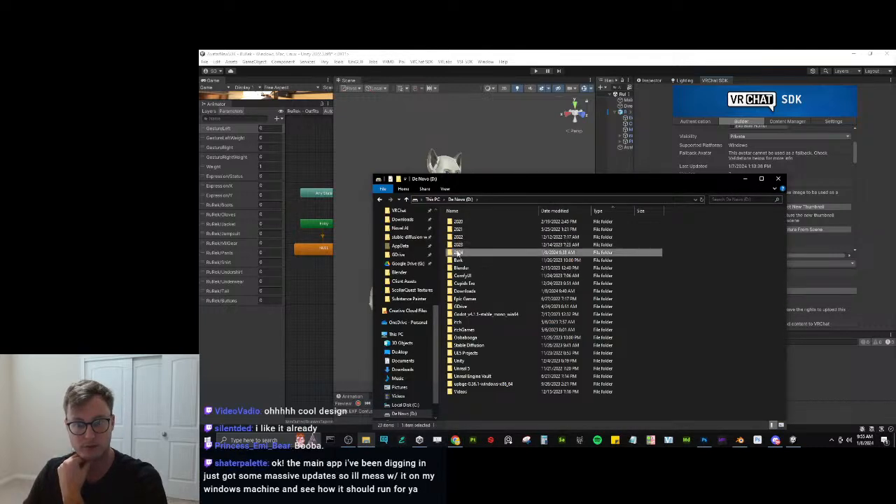
double_click(462, 239)
double_click(458, 244)
left_click(468, 222)
double_click(468, 222)
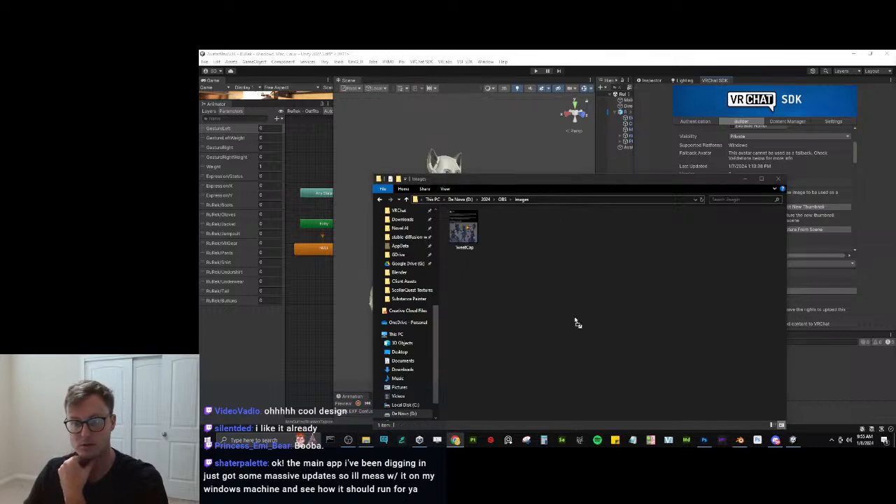
left_click(595, 200)
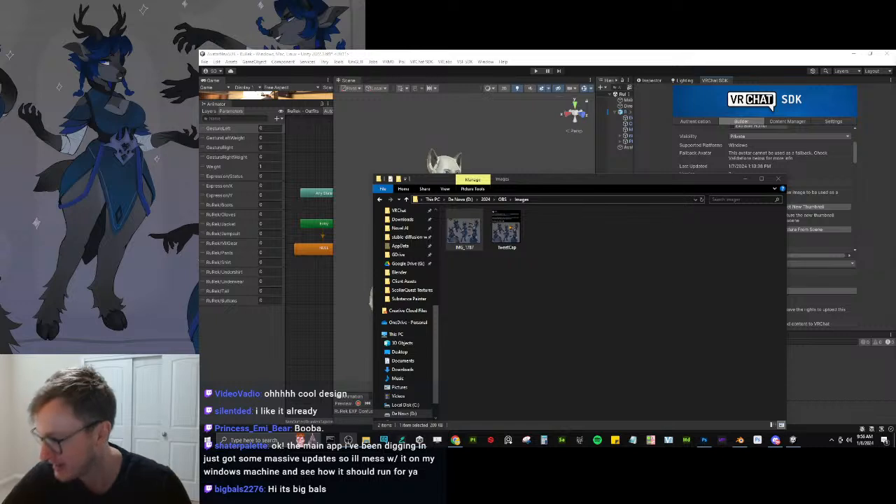
left_click(494, 53)
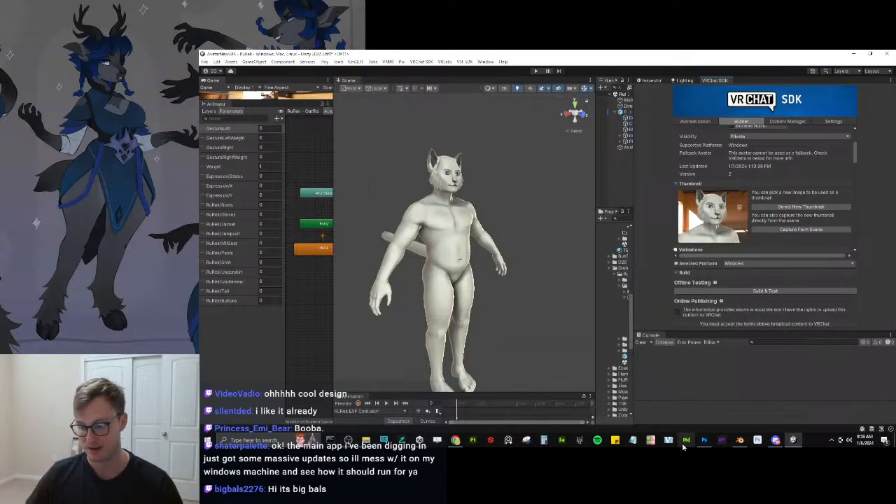
Switch to Photoshop, collapse the Text group, and close the MothMommyThumbnail.psd document.
left_click(704, 441)
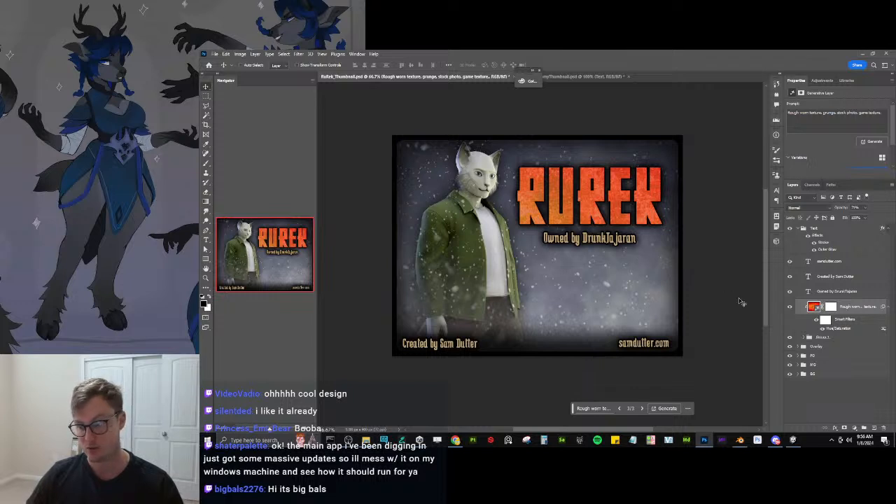
left_click(800, 231)
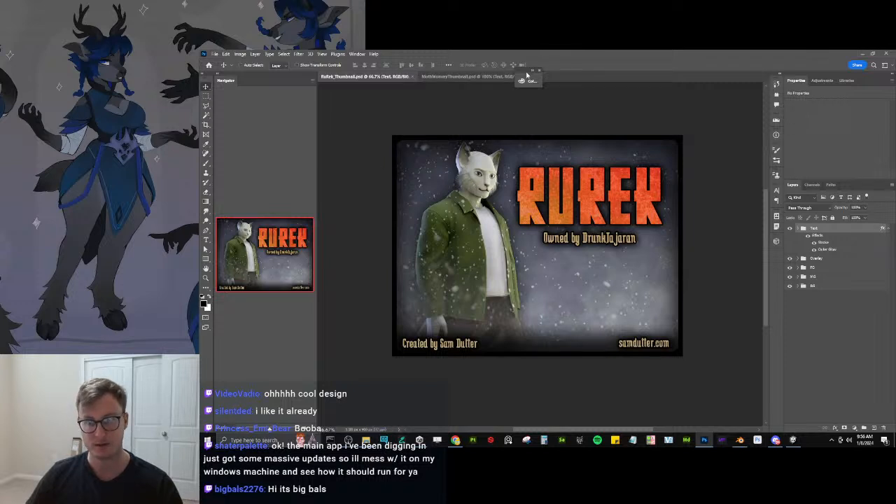
left_click_drag(530, 75, 587, 90)
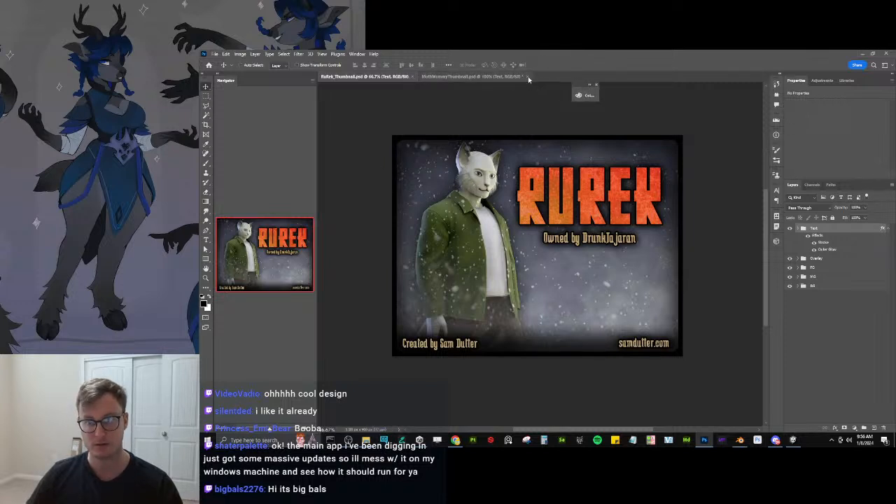
left_click(520, 77)
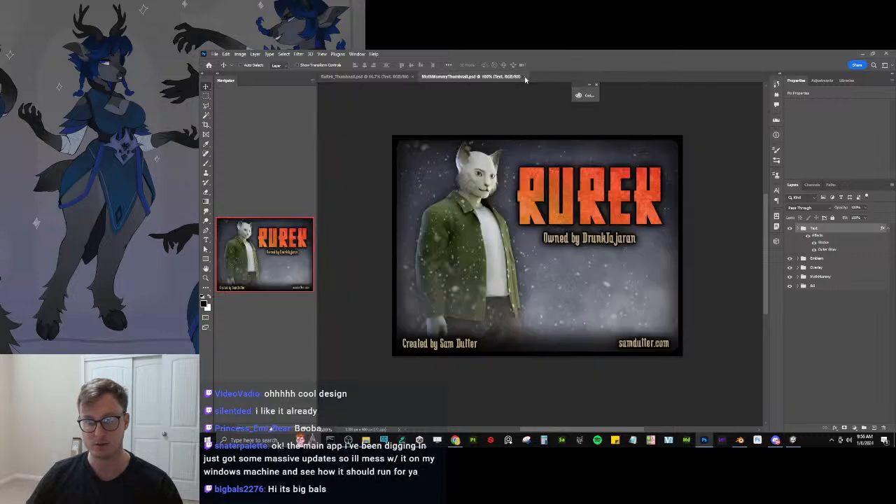
left_click(524, 77)
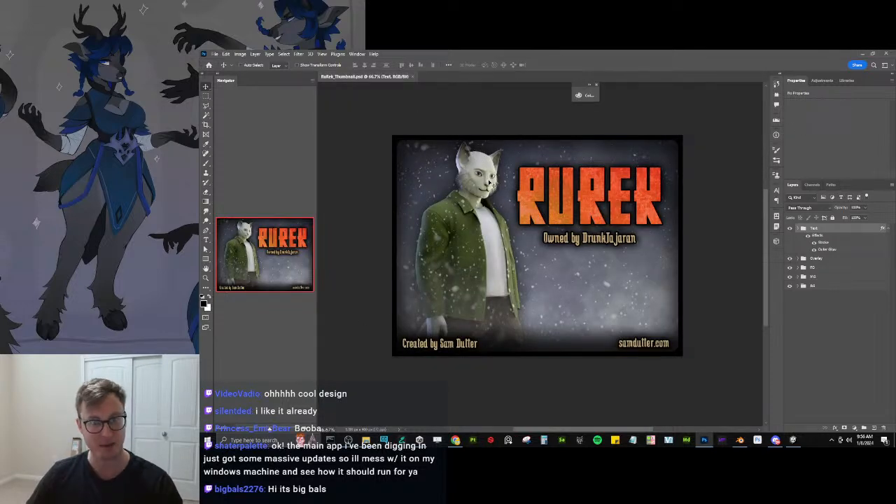
Start exporting RuRek_Thumbnail as a PNG and create an Uploads folder inside the client's Thumbnail folder under 2023 > Client Work.
left_click(215, 54)
mouse_move(282, 184)
left_click(324, 182)
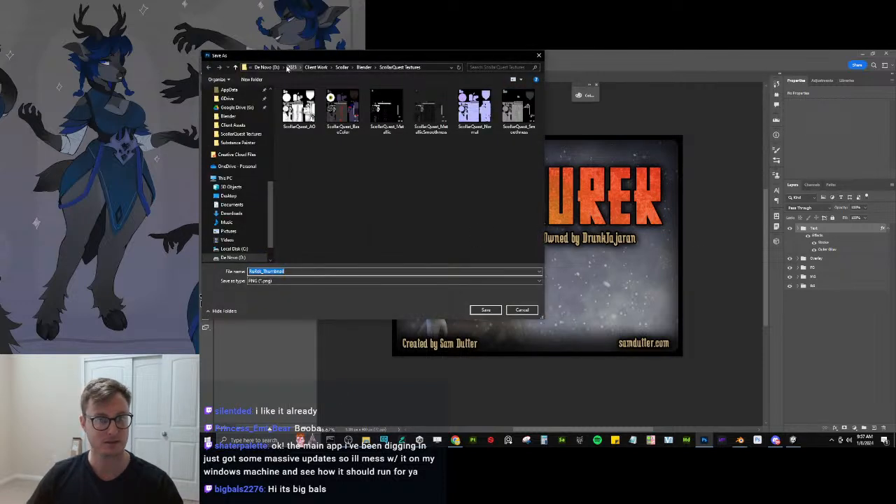
left_click(315, 68)
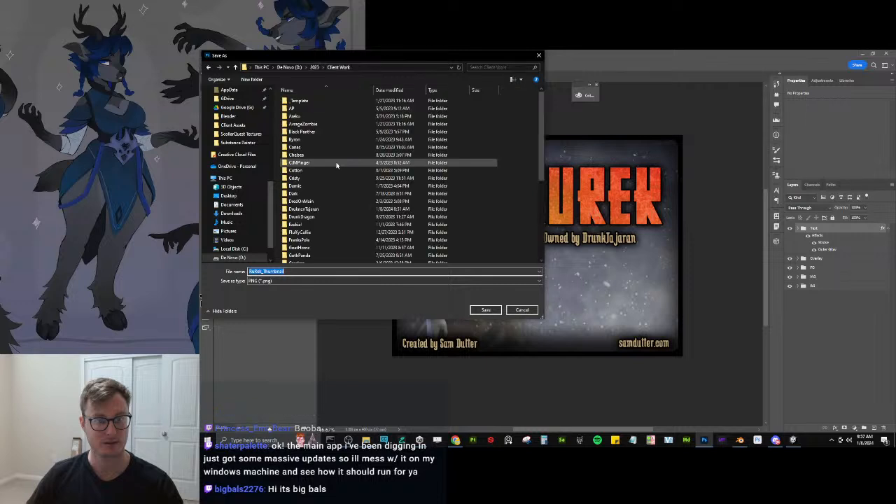
scroll(317, 217, "down", 5)
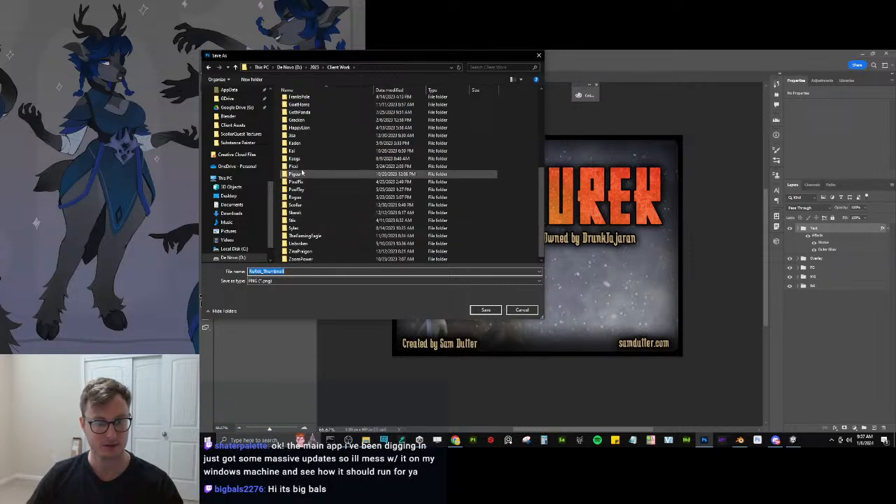
scroll(304, 161, "up", 4)
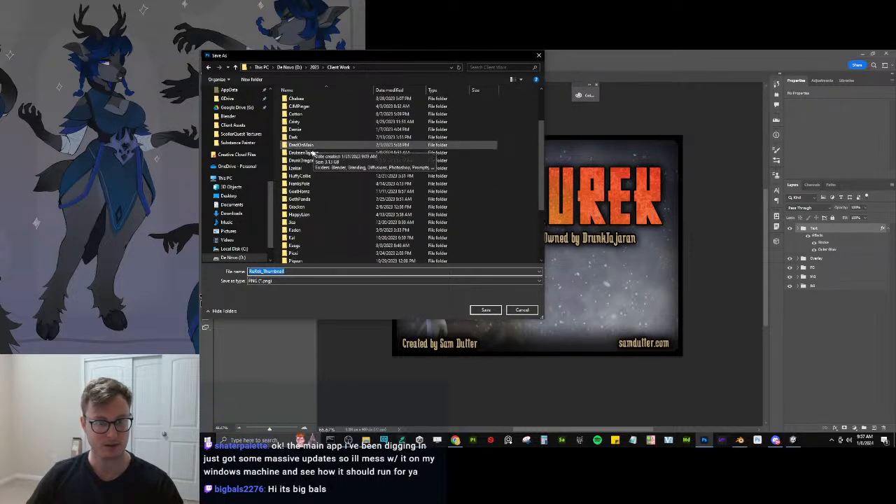
double_click(303, 152)
double_click(350, 147)
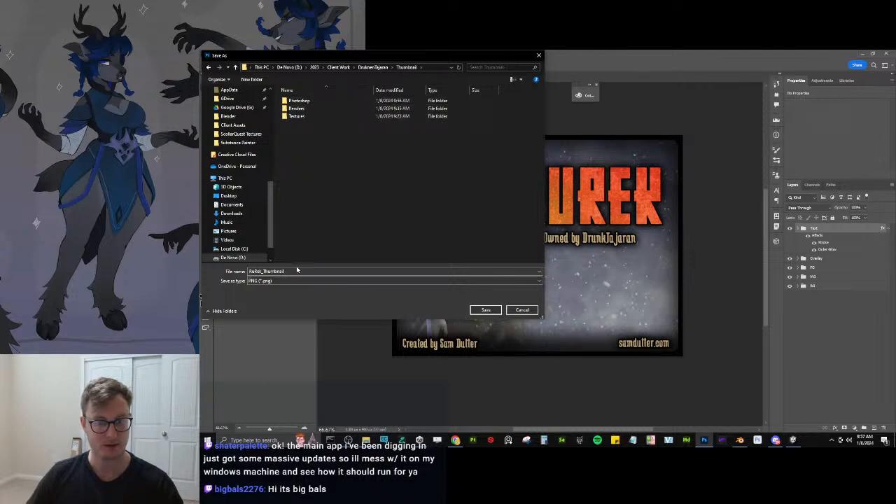
left_click(251, 79)
type("Uploads")
key("Return")
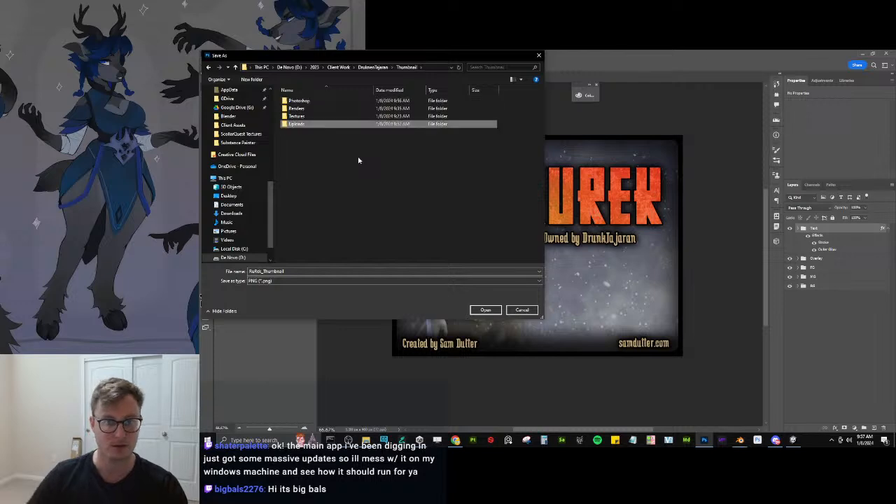
key("Return")
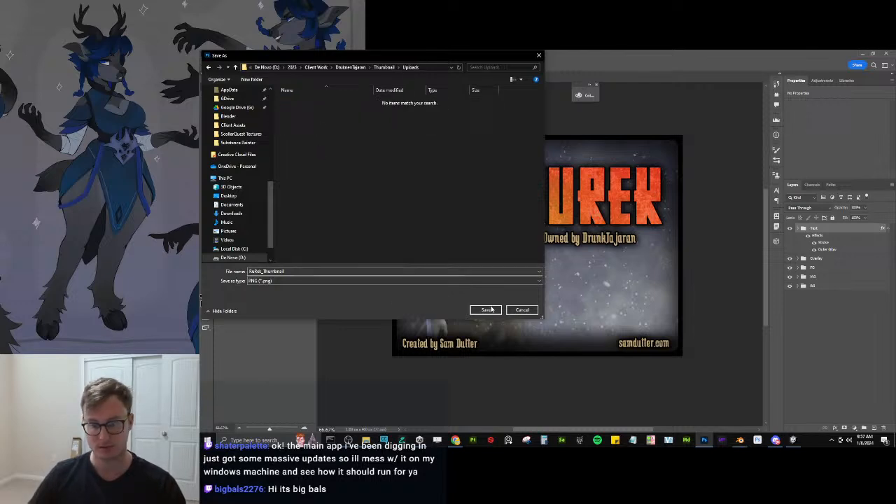
Try to save RuRek_Thumbnail as a PNG in the Uploads folder, then close the document and Photoshop.
left_click(486, 309)
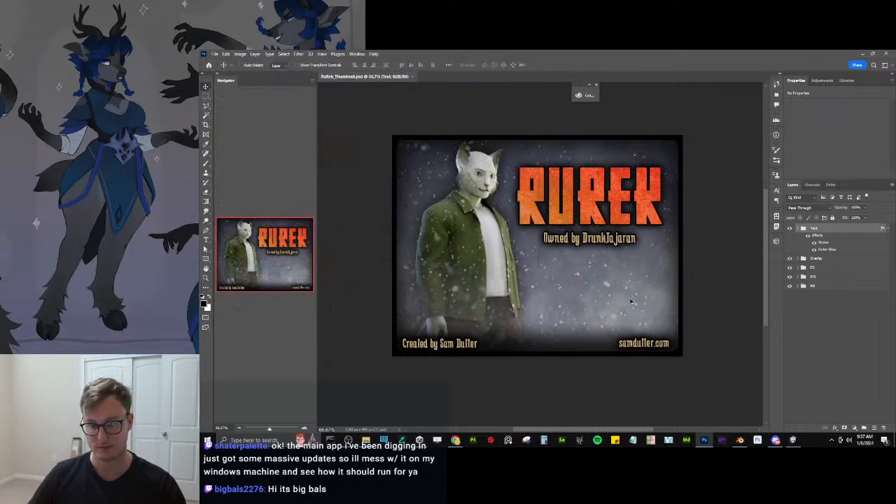
left_click(412, 77)
left_click(885, 54)
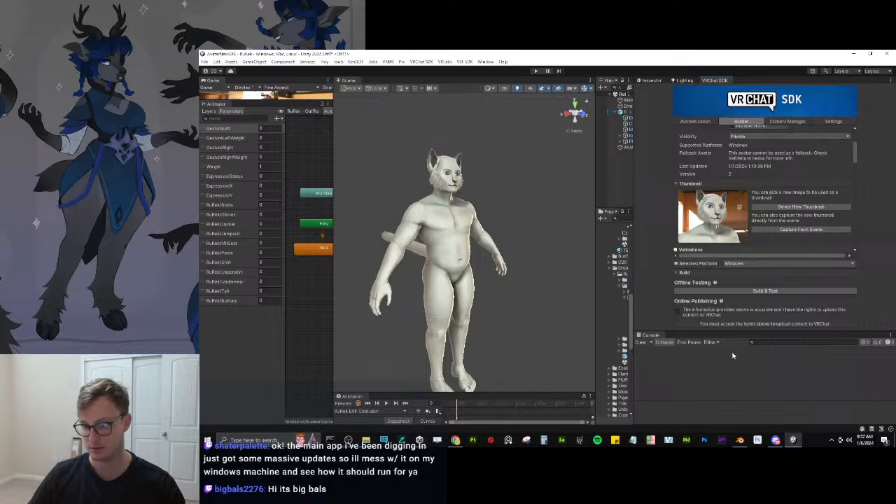
In Unity, widen the Hierarchy and Project panels and collapse the Animators folder inside the RuRek assets.
left_click_drag(595, 317, 550, 316)
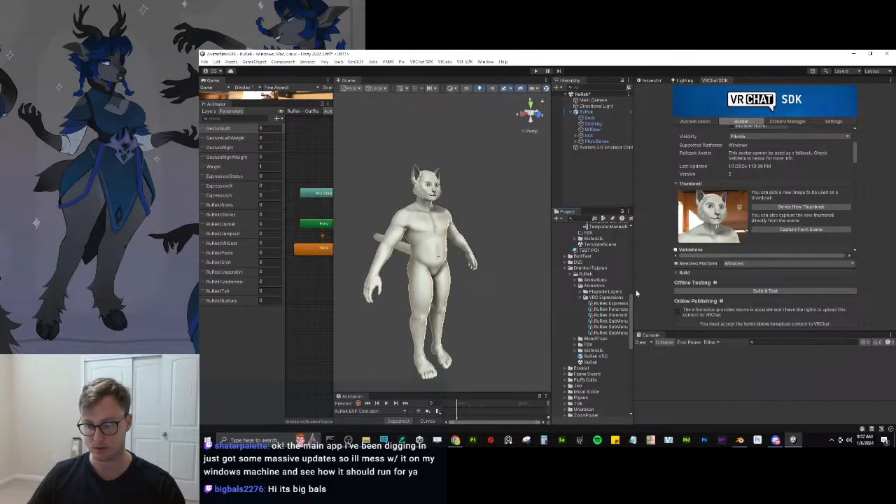
left_click_drag(632, 284, 732, 284)
scroll(616, 315, "down", 1)
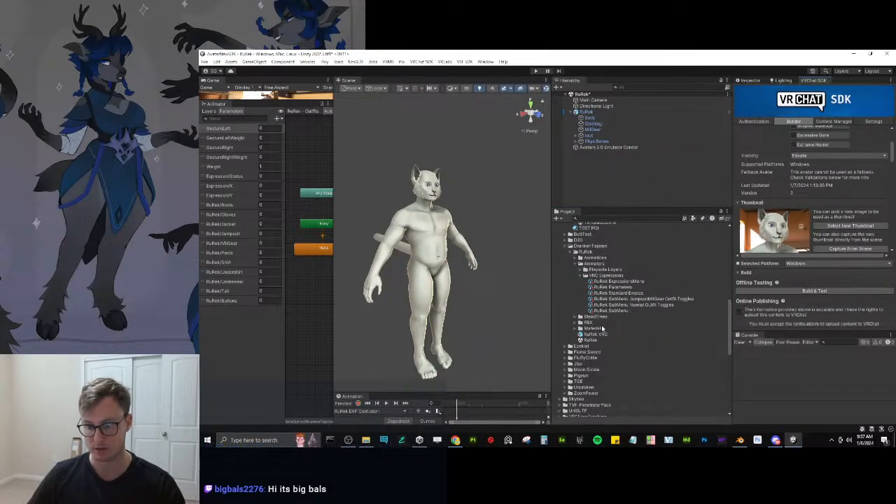
left_click(575, 264)
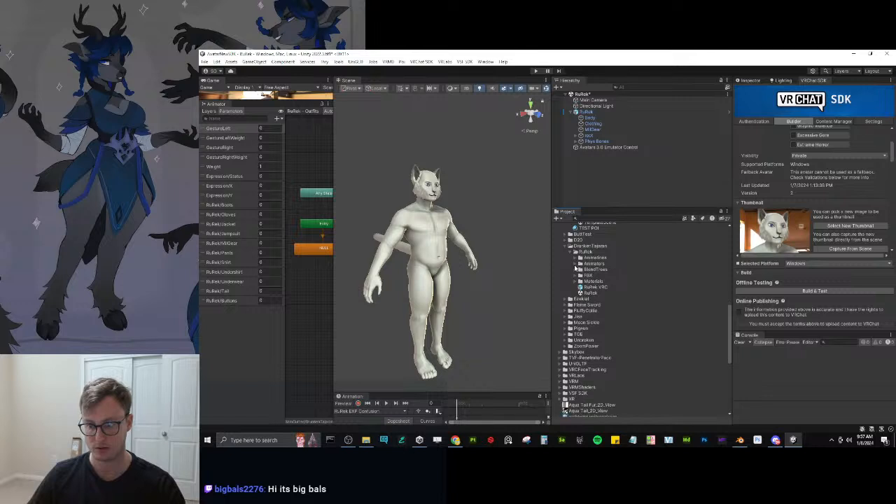
left_click(575, 281)
left_click(575, 281)
Switch to File Explorer and open the Uploads folder inside the client's Thumbnail folder under 2023 > Client Work.
left_click(365, 439)
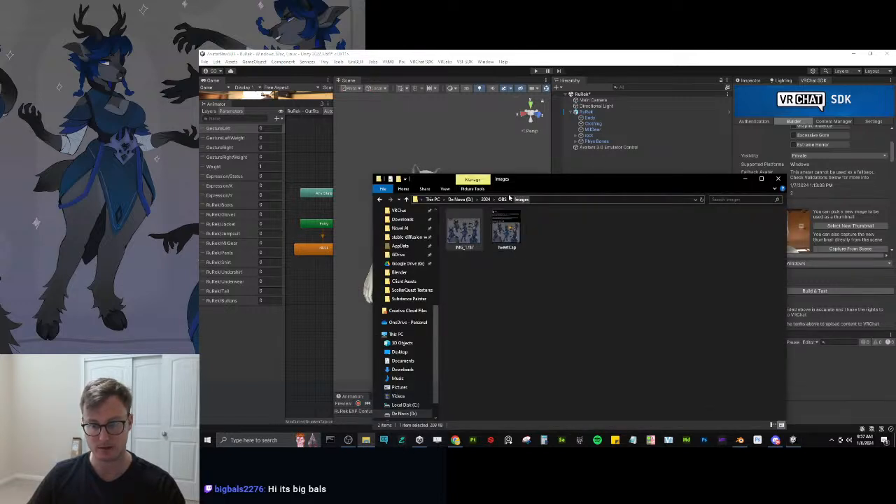
left_click(483, 199)
double_click(457, 245)
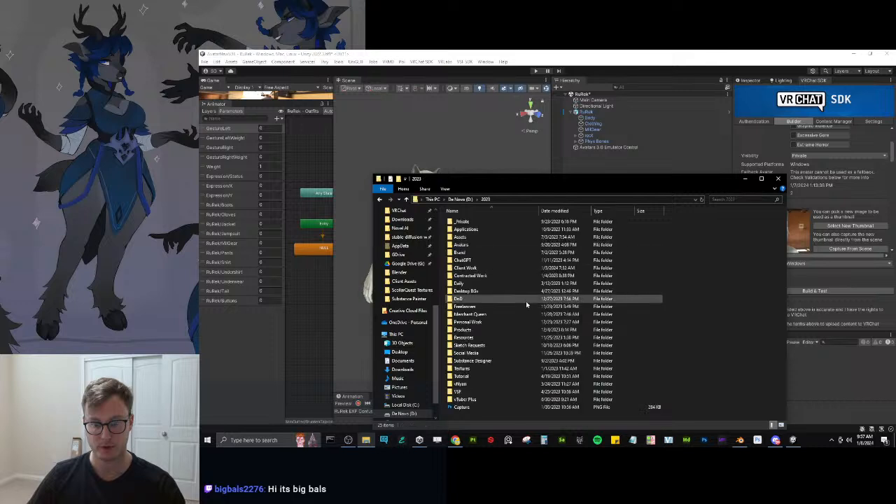
double_click(464, 267)
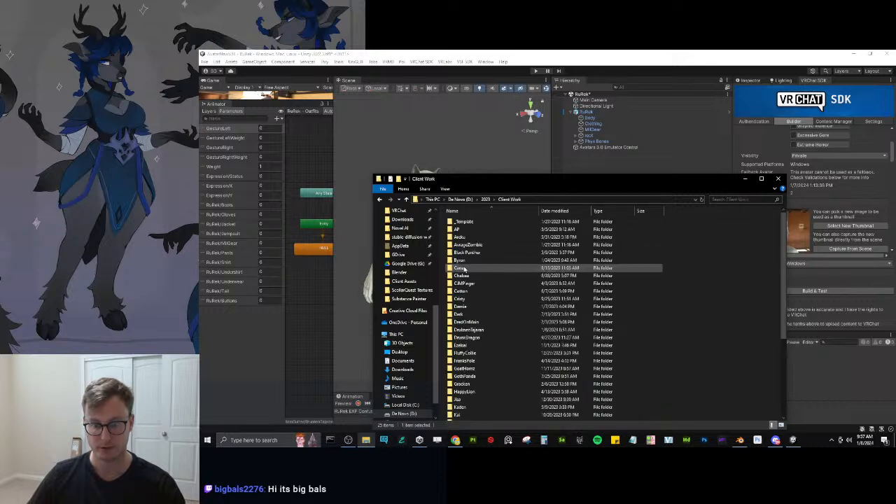
double_click(476, 330)
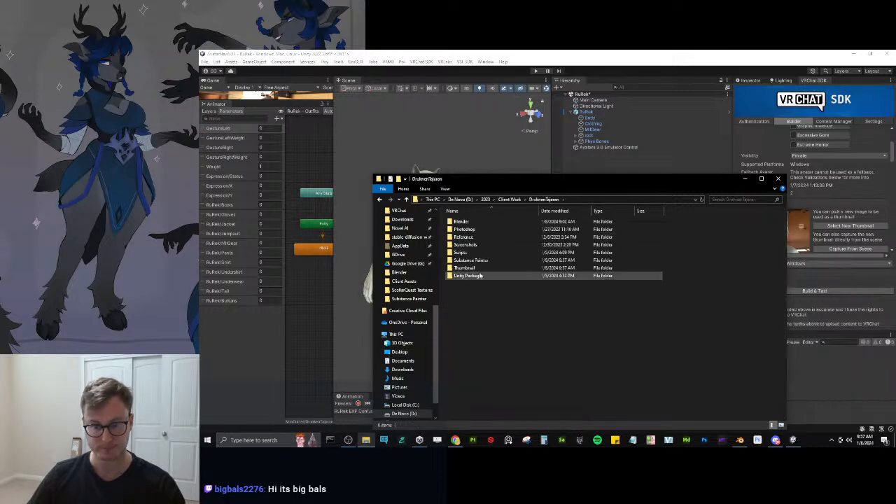
double_click(478, 270)
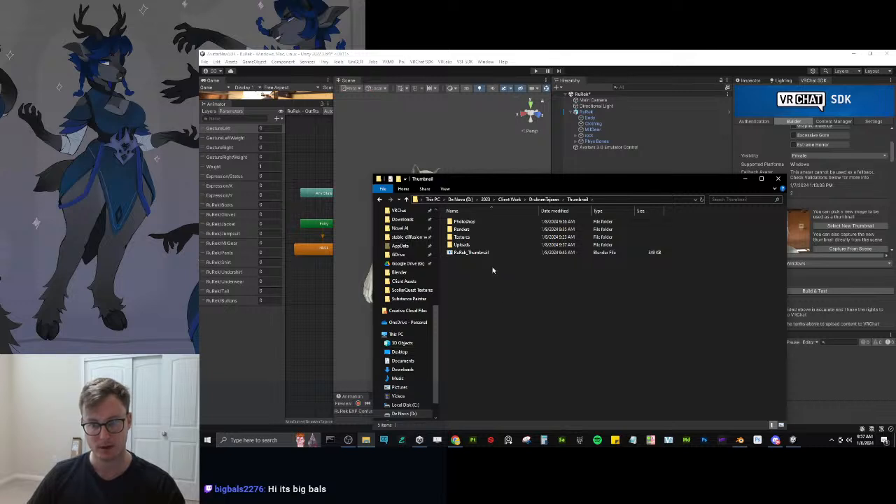
double_click(490, 244)
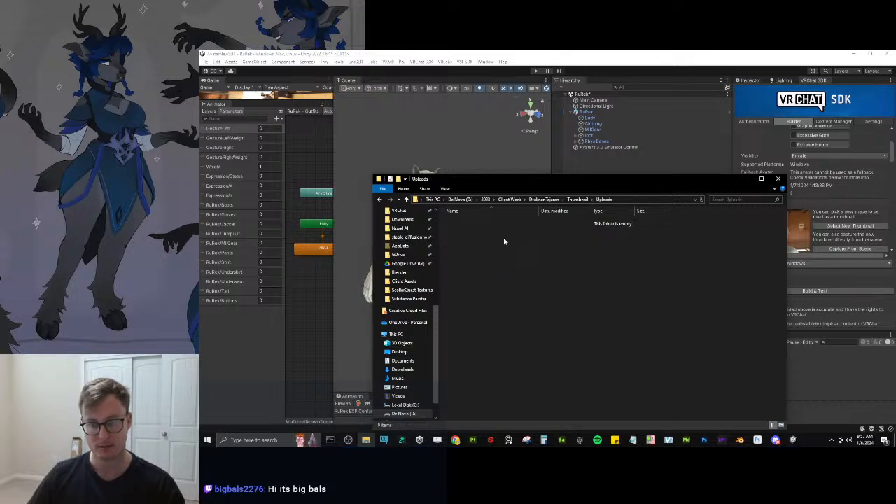
Relaunch Photoshop and reopen the recent document RuRek_Thumbnail.psd.
left_click(758, 439)
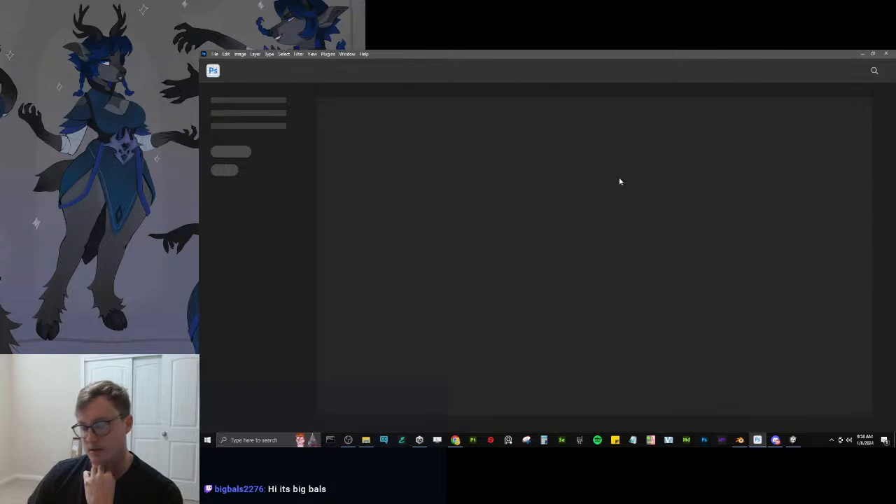
left_click(863, 53)
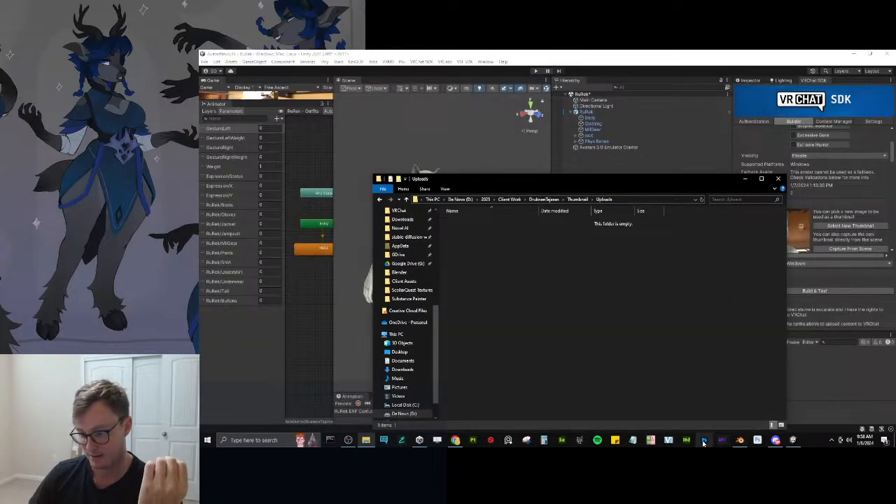
left_click(703, 441)
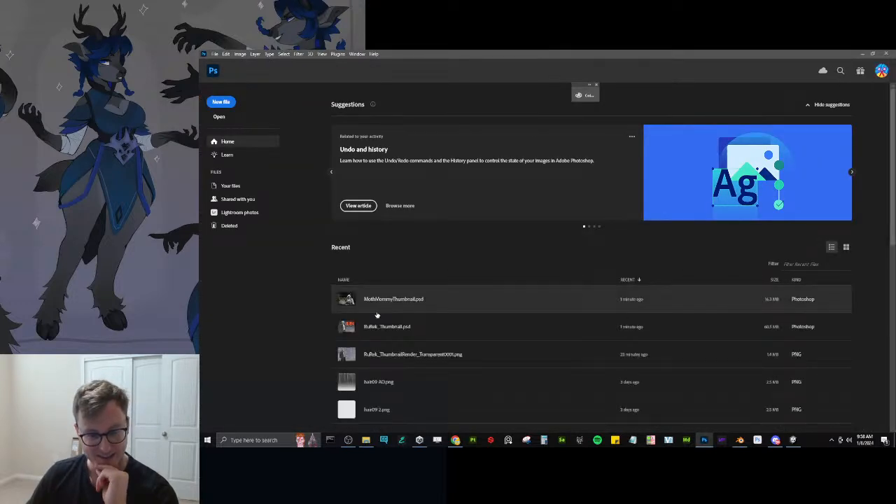
left_click(396, 329)
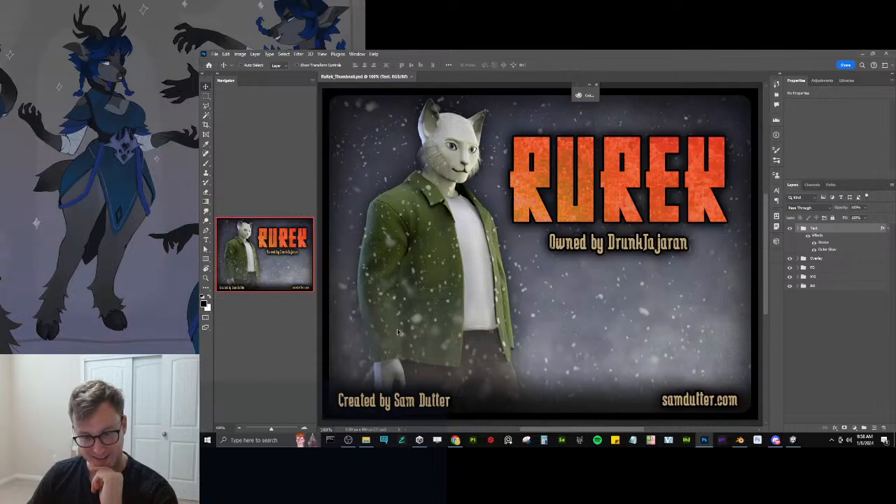
left_click(215, 54)
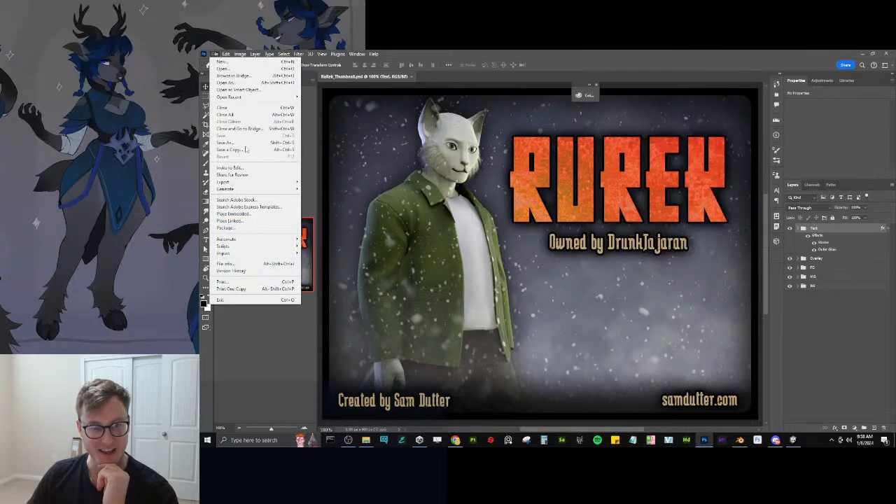
mouse_move(250, 180)
left_click(329, 182)
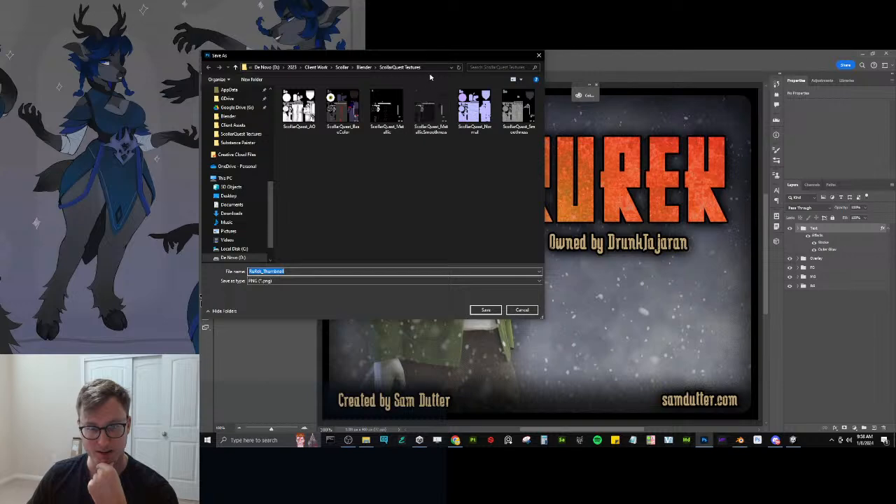
left_click(538, 55)
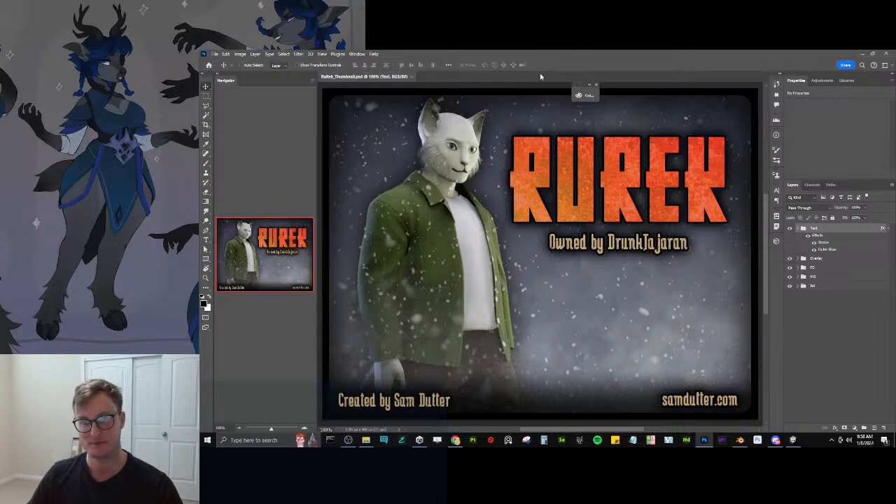
Export the thumbnail as the PNG RuRek_Thumbnail into the Uploads folder of the client's Thumbnail folder.
left_click(215, 54)
mouse_move(266, 182)
left_click(310, 183)
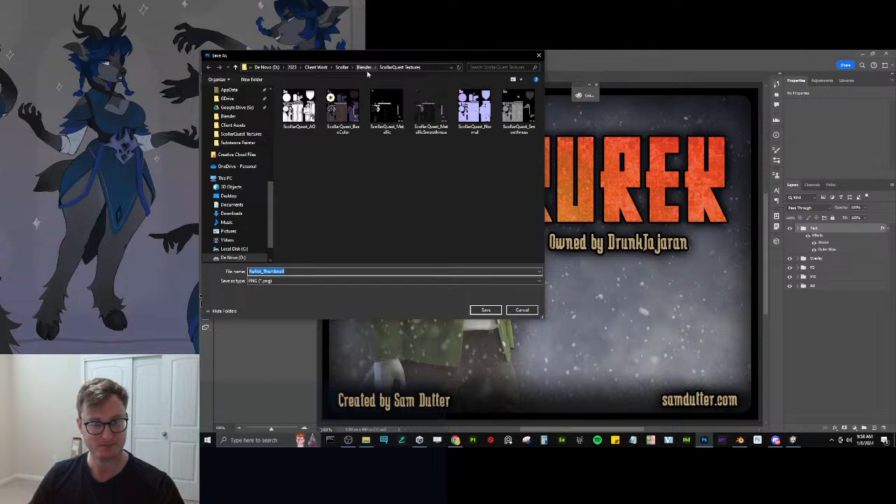
left_click(313, 67)
double_click(303, 208)
left_click(308, 147)
double_click(310, 151)
double_click(302, 118)
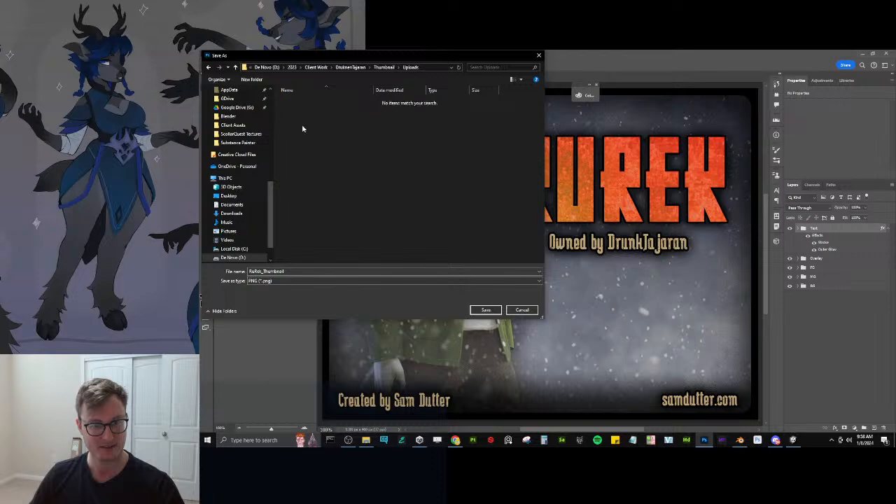
left_click(499, 312)
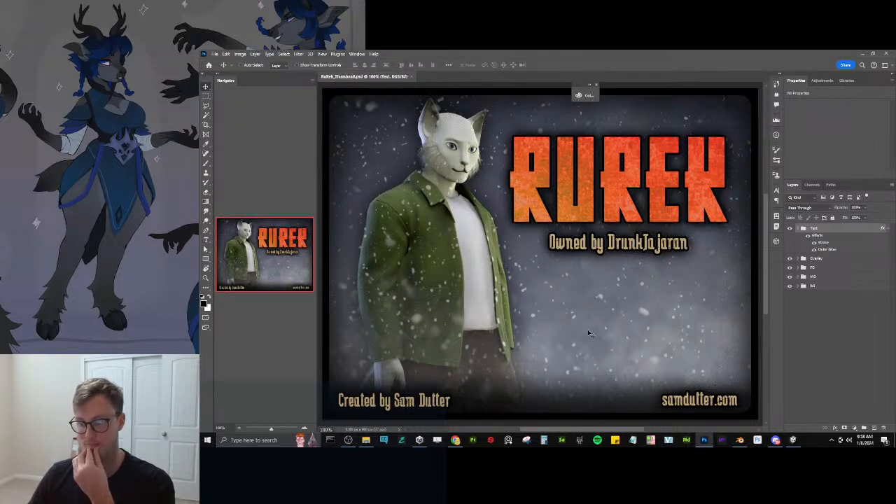
Import the exported RuRek_Thumbnail PNG from the Uploads folder into the RuRek assets folder of the Unity project.
left_click(365, 439)
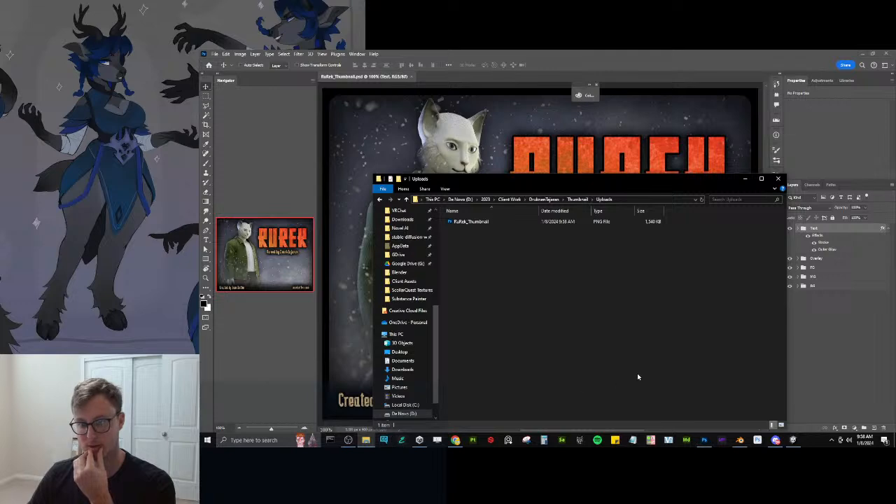
left_click(792, 439)
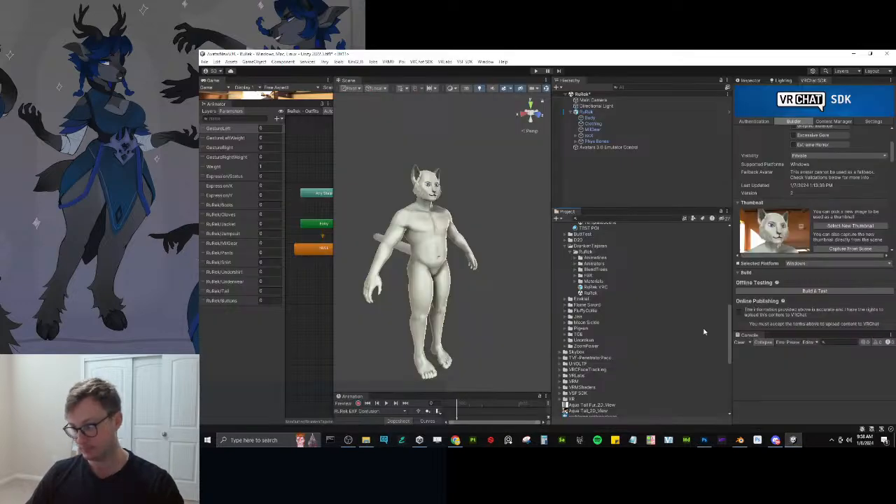
left_click(365, 439)
left_click_drag(480, 224, 656, 301)
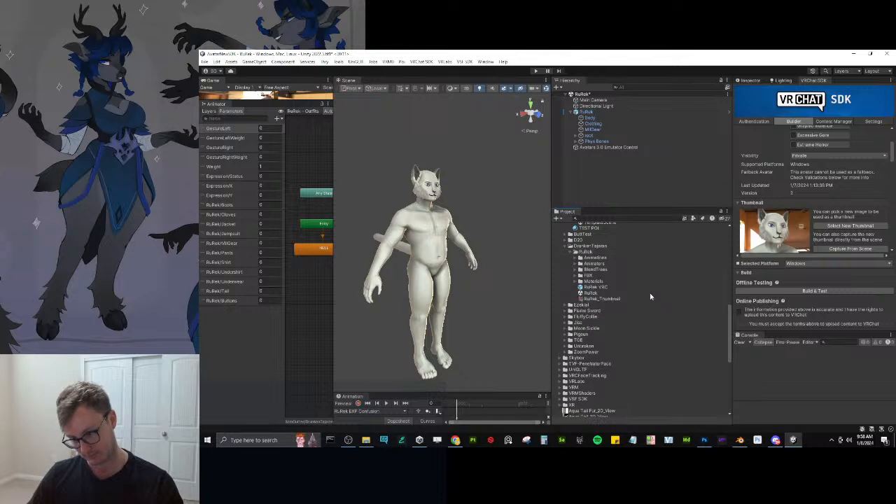
Reveal the RuRek_Thumbnail asset in File Explorer, copy its folder path, and return to Unity.
left_click(845, 226)
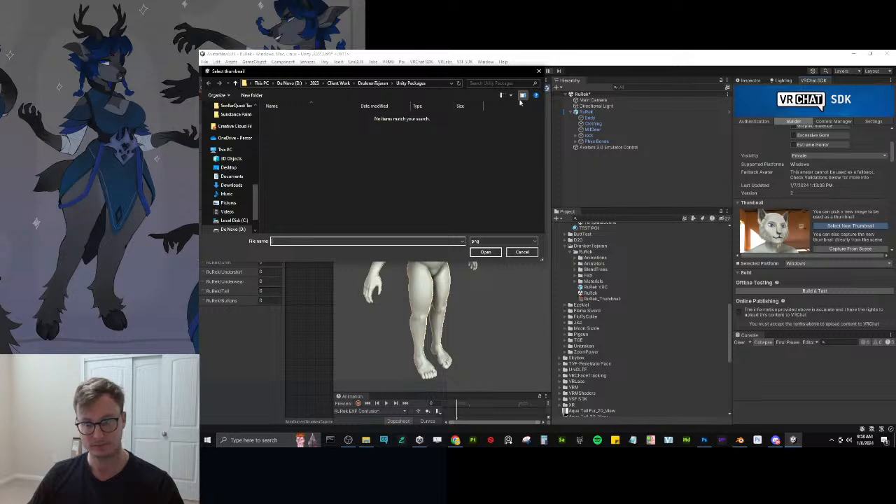
key("Escape")
left_click(594, 292)
right_click(595, 300)
left_click(607, 190)
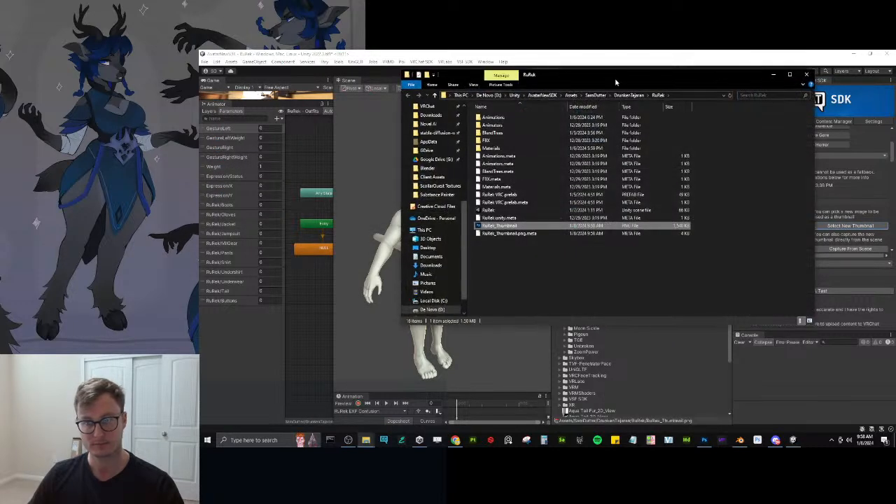
left_click(687, 96)
key("ctrl+c")
left_click(738, 60)
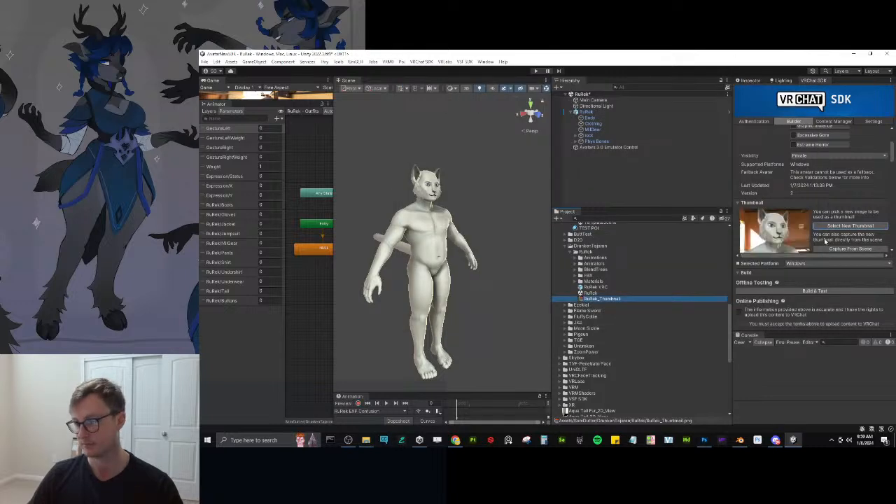
Set RuRek_Thumbnail from the copied RuRek assets folder path as the avatar's new thumbnail and save the avatar changes.
left_click(850, 225)
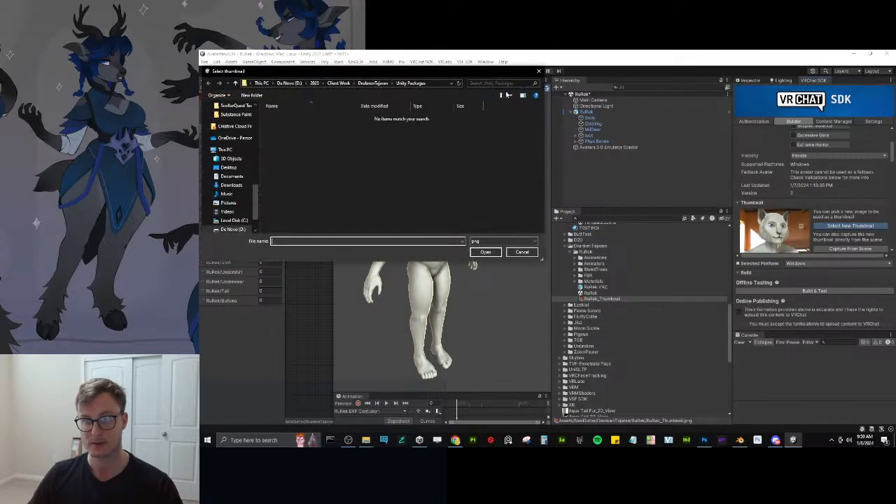
left_click(438, 83)
key("ctrl+v")
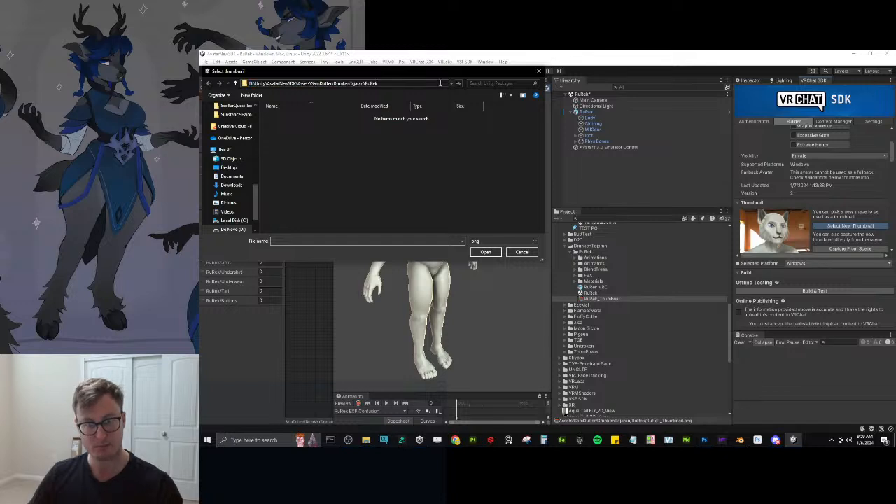
key("Return")
left_click(321, 154)
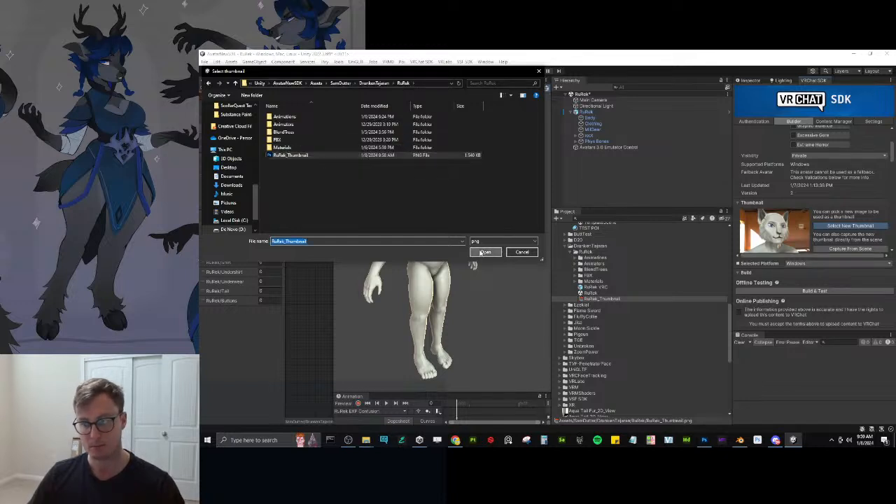
left_click(486, 251)
scroll(798, 209, "up", 3)
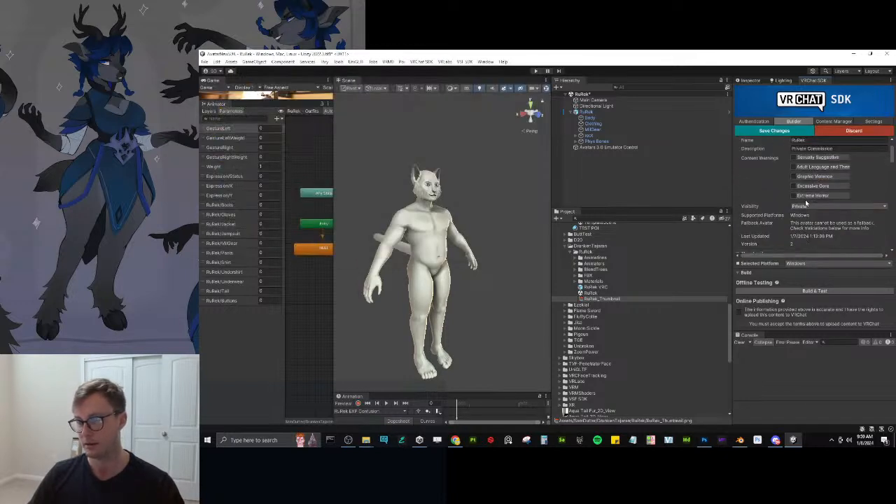
left_click(776, 131)
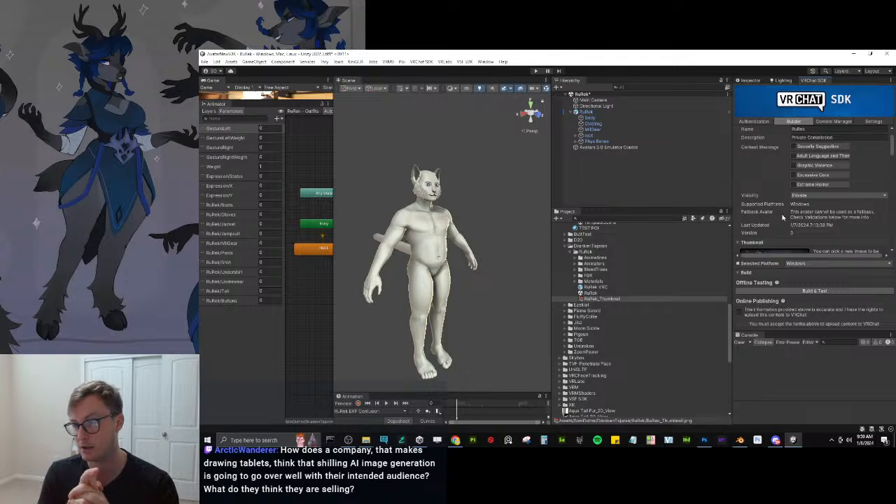
Review the avatar's validation list and collapse the Avatar Info section to check the new thumbnail.
scroll(782, 216, "down", 10)
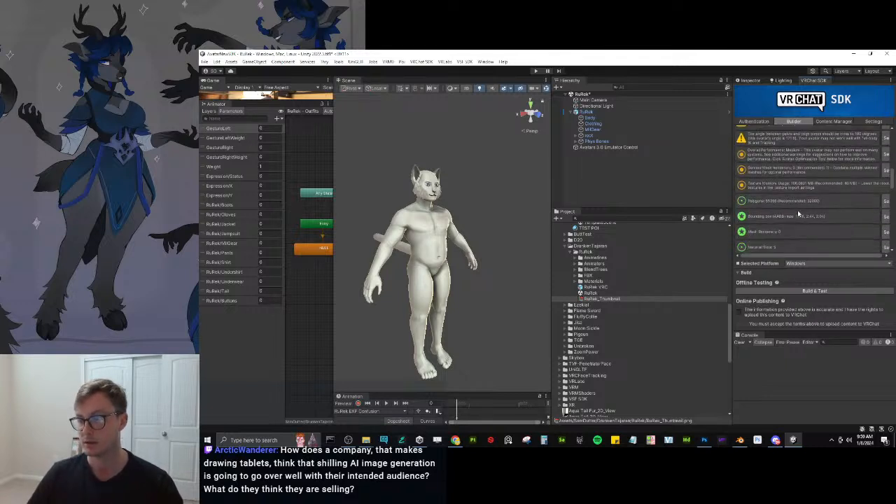
scroll(798, 220, "down", 5)
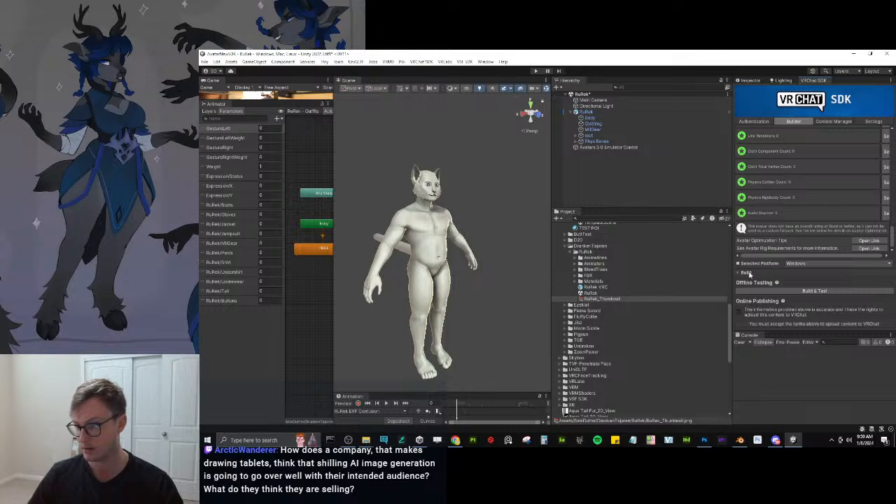
scroll(823, 198, "up", 15)
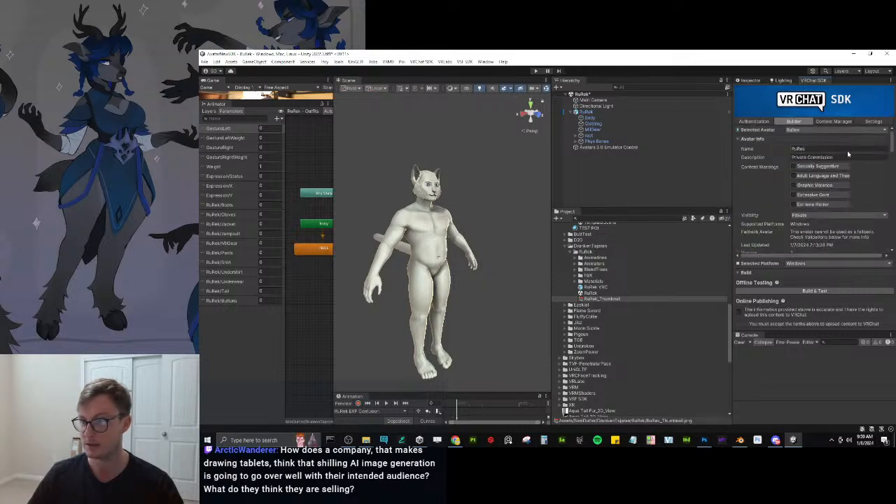
left_click(739, 139)
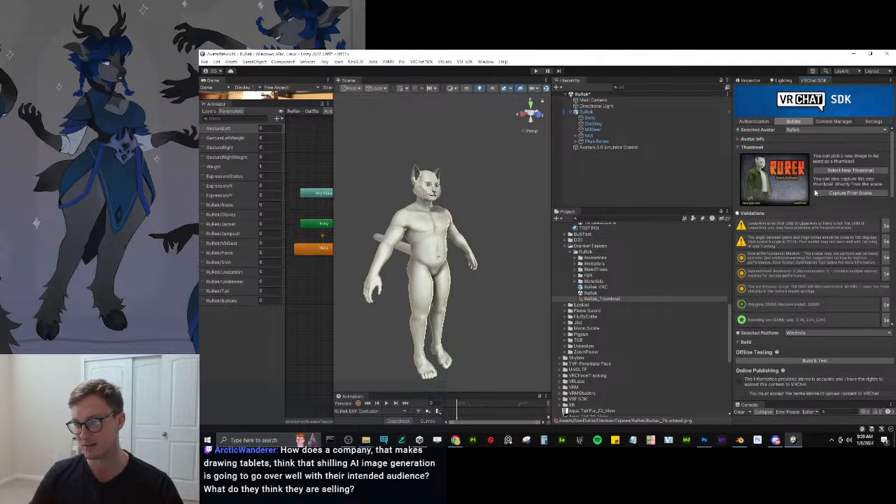
Save the scene with the RuRek avatar's hierarchy collapsed, and widen the Scene view.
left_click(572, 113)
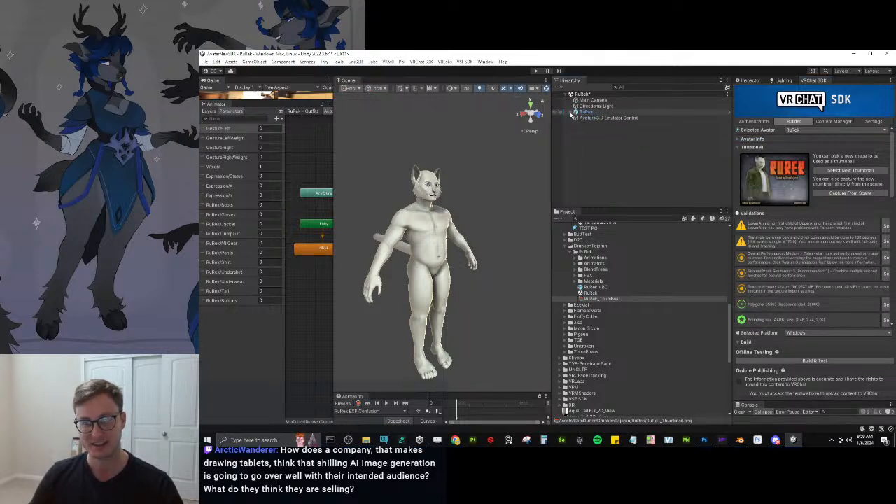
left_click(610, 145)
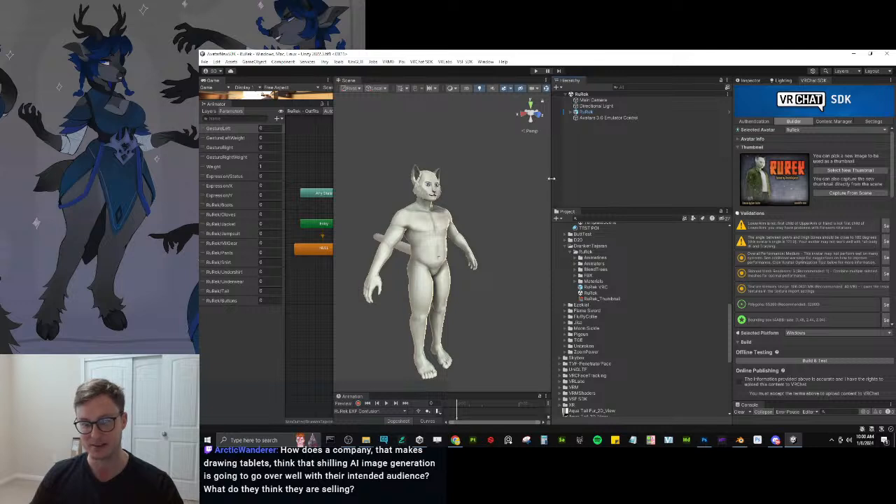
left_click_drag(551, 178, 614, 179)
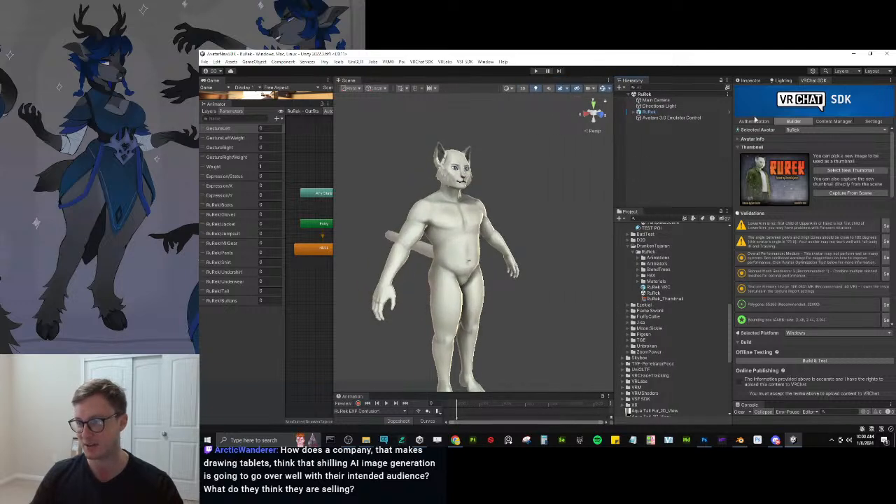
left_click(749, 81)
left_click(814, 81)
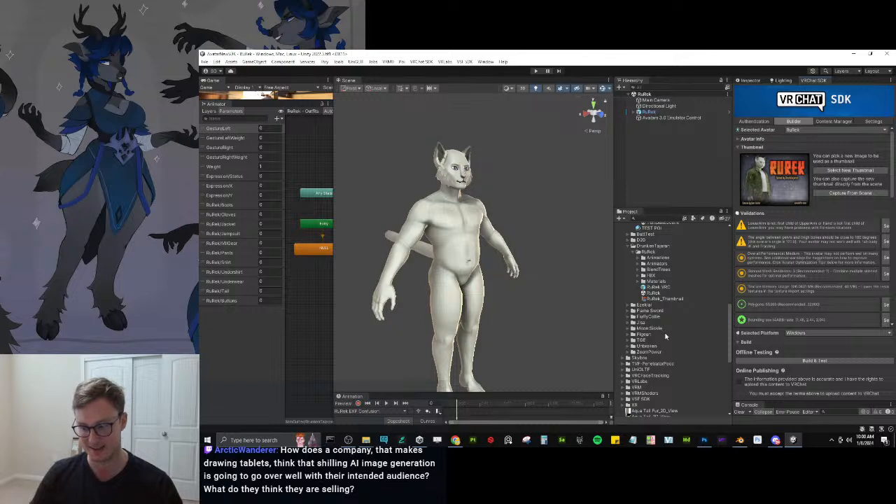
Unlock the RuRek Clothes material's shader and confirm the merge of its packed maps under Reflections & Specular.
left_click(638, 281)
left_click(661, 317)
left_click(758, 82)
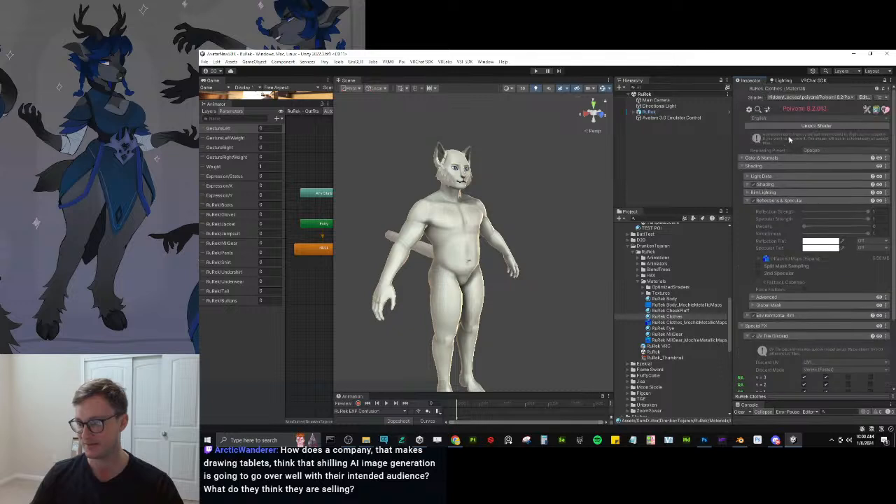
left_click(793, 126)
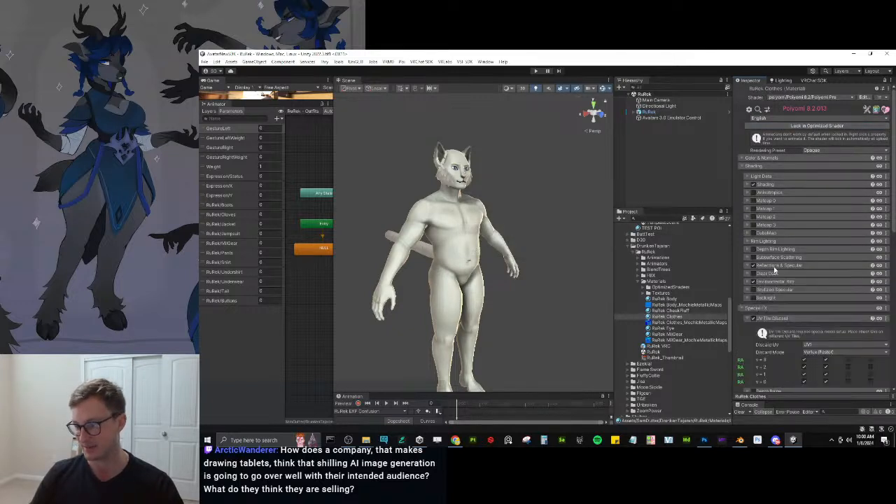
left_click(769, 338)
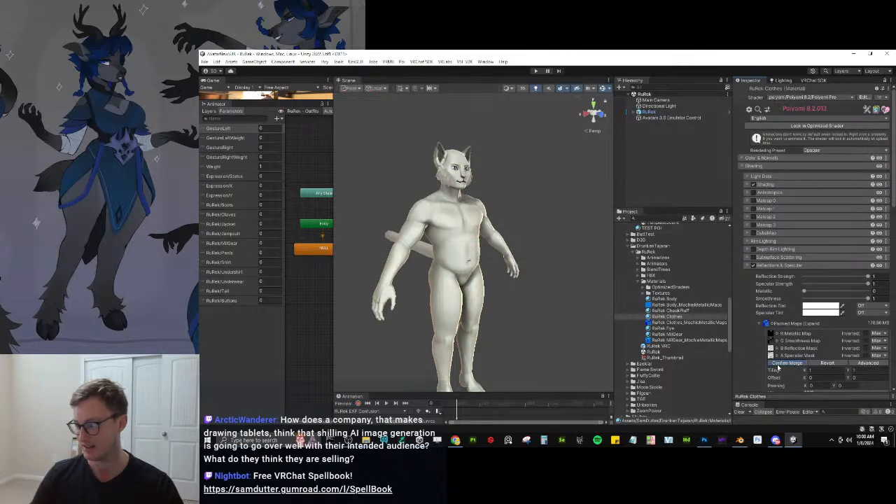
left_click(784, 365)
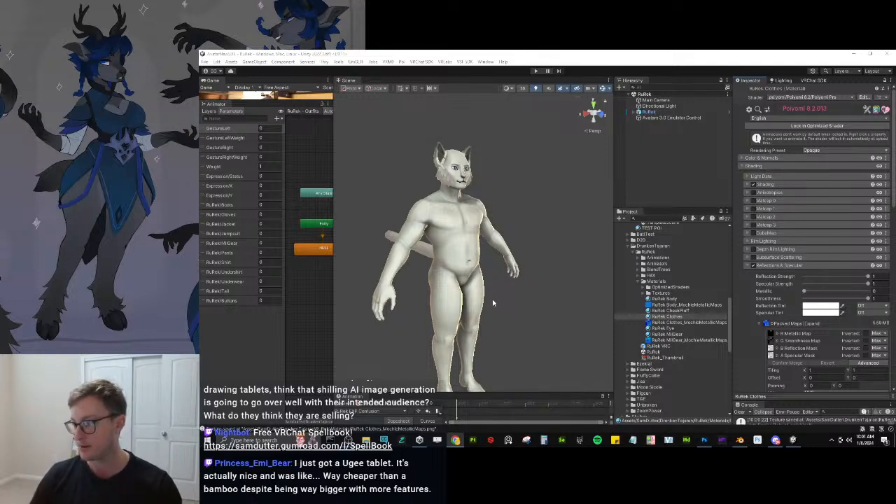
Collapse the Reflections & Specular, UV Tile Discard, Special FX and Shading sections of the RuRek Clothes material.
left_click(773, 266)
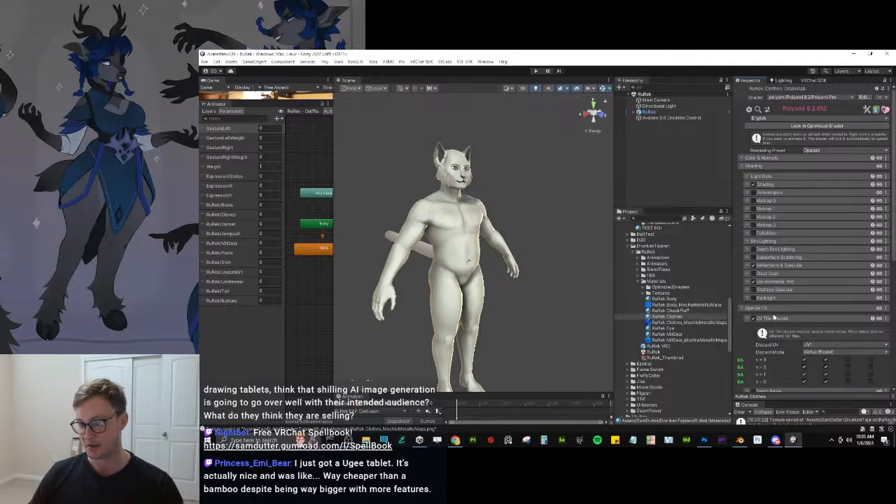
left_click(779, 318)
left_click(762, 308)
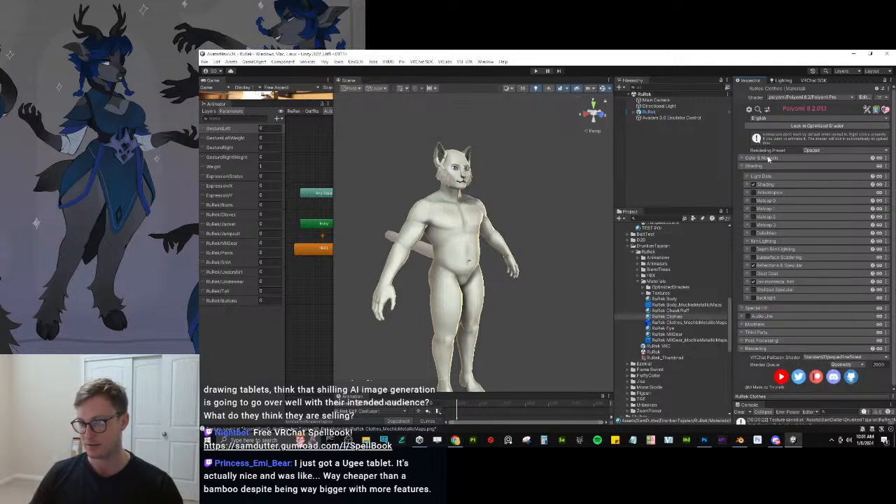
left_click(765, 166)
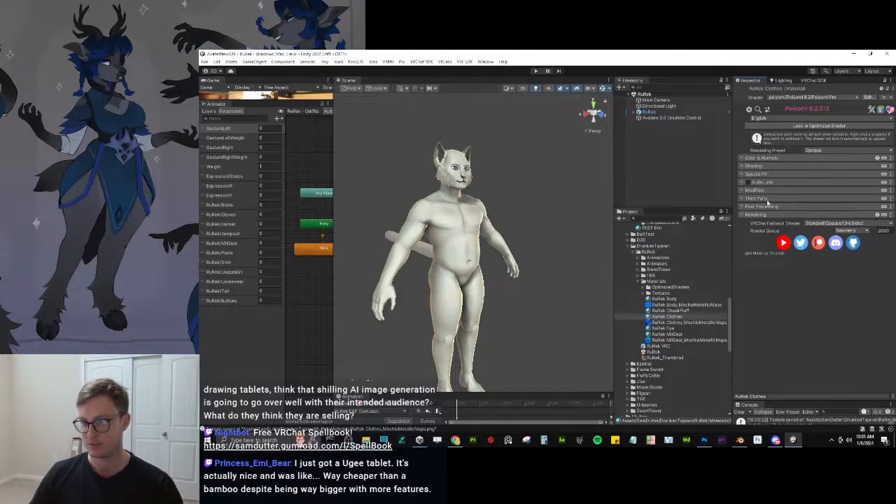
Preview clothing pieces by toggling first-column UV Tile Discard tiles in the upper rows off and back on.
left_click(772, 175)
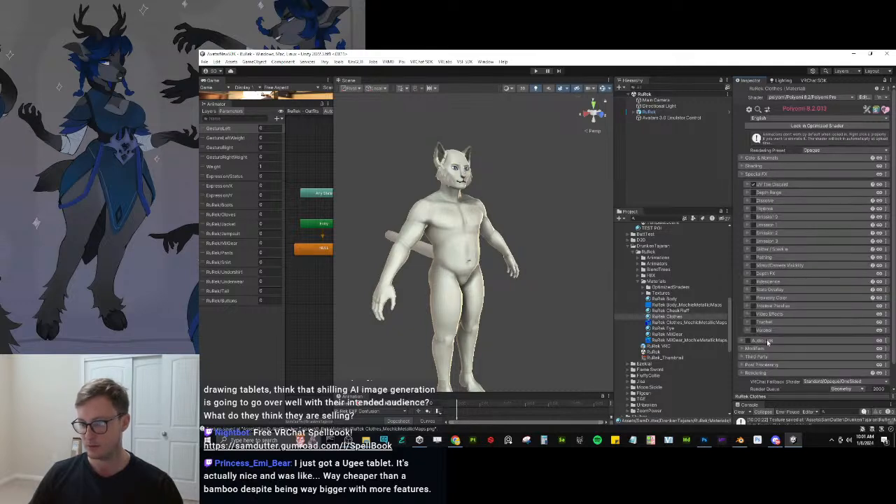
left_click(780, 184)
left_click(803, 226)
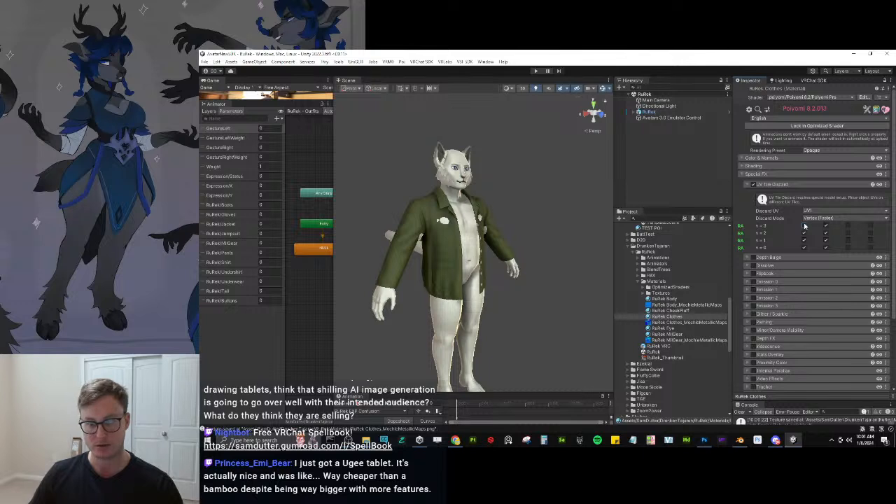
left_click(804, 233)
left_click(809, 238)
left_click(804, 240)
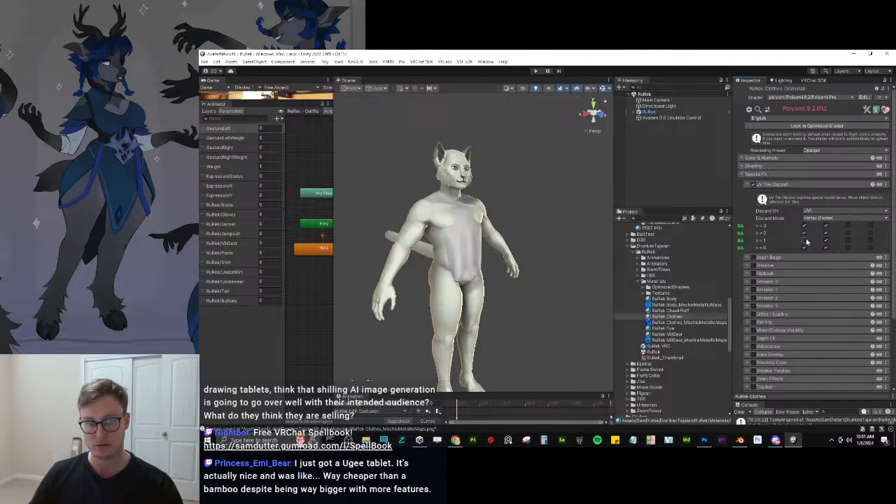
left_click(804, 240)
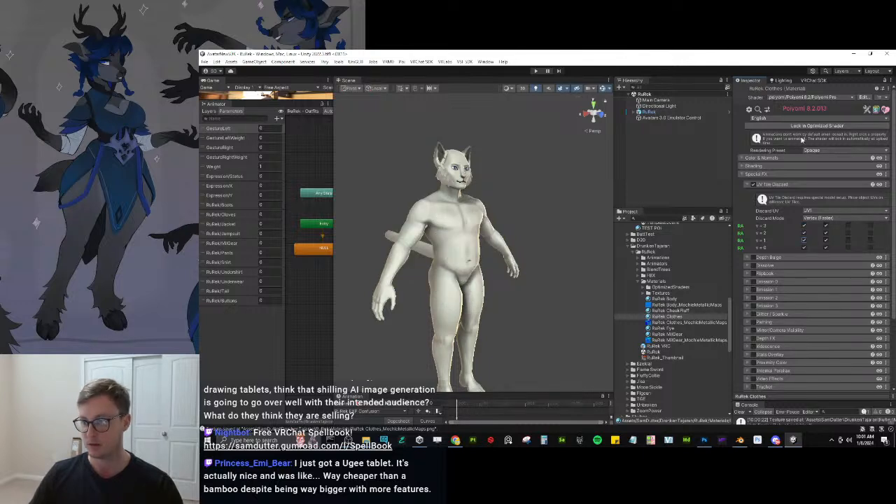
Collapse the UV Tile Discard settings and lock in the optimized shader for the RuRek Clothes material.
left_click(746, 184)
left_click(777, 126)
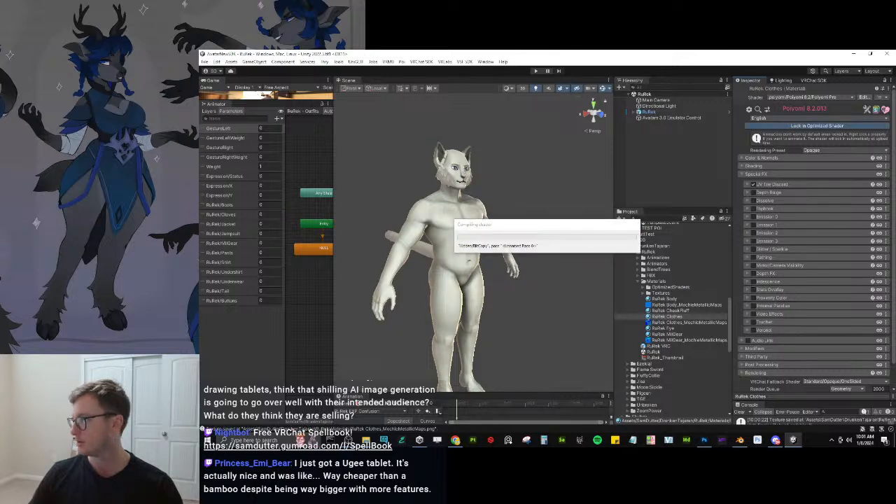
left_click(527, 212)
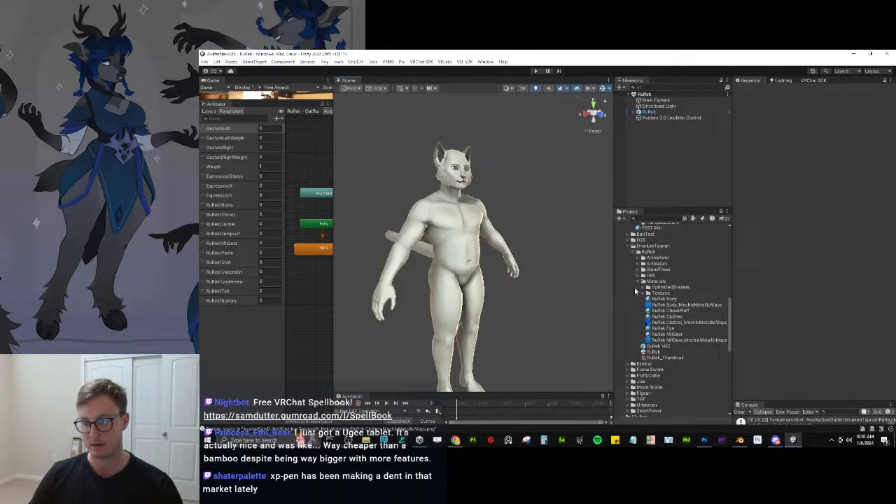
Collapse the texture subfolders, the Textures folder and the Materials folder in the RuRek assets.
left_click(642, 292)
left_click(642, 292)
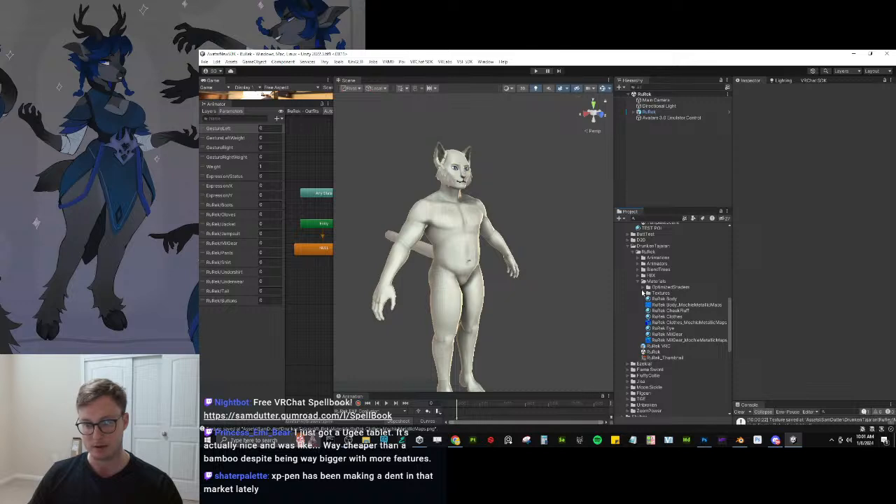
left_click(642, 292)
left_click(649, 299)
left_click(648, 305)
left_click(648, 311)
left_click(648, 317)
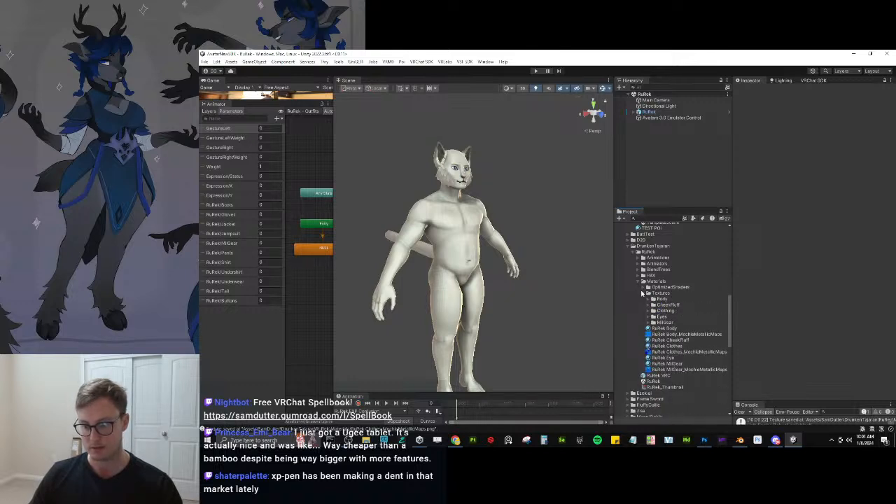
left_click(642, 293)
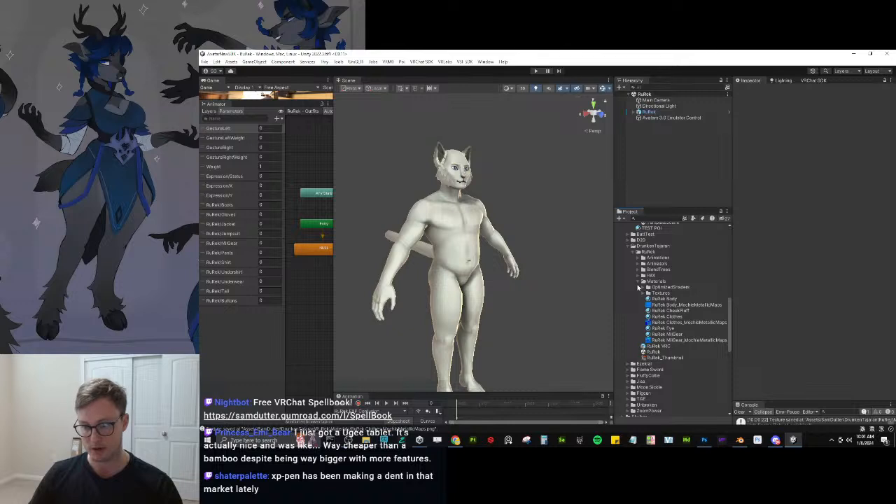
left_click(638, 281)
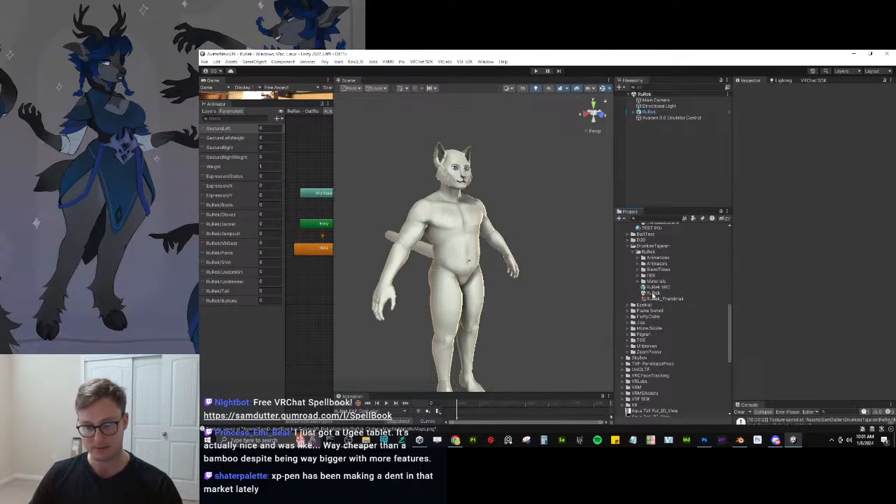
Apply all overrides of the RuRek avatar in the scene to its RuRek VRC prefab.
left_click(667, 292)
left_click(670, 113)
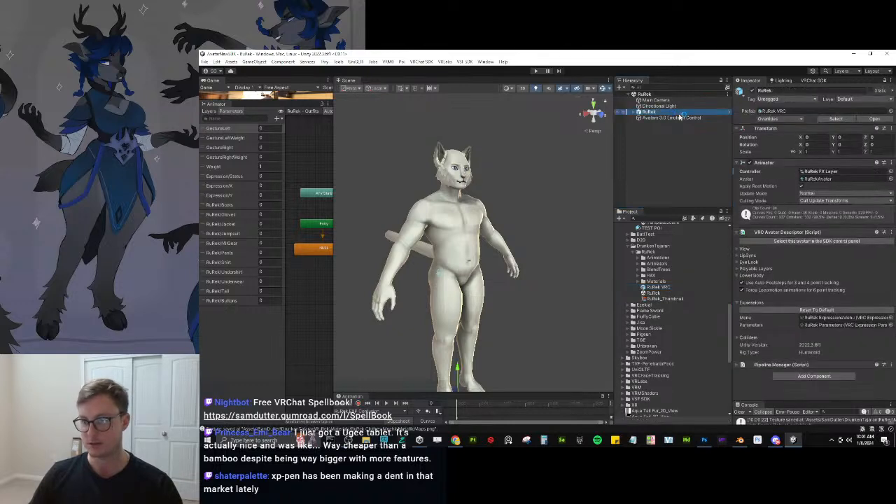
left_click(794, 101)
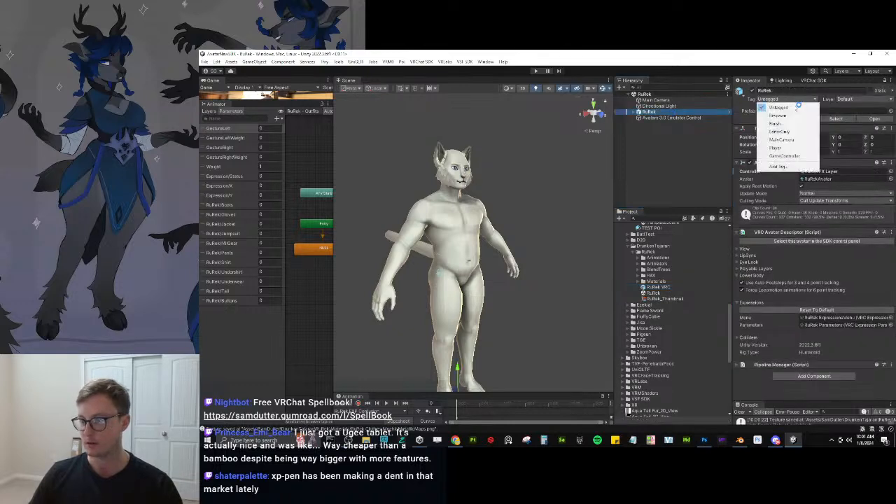
left_click(696, 145)
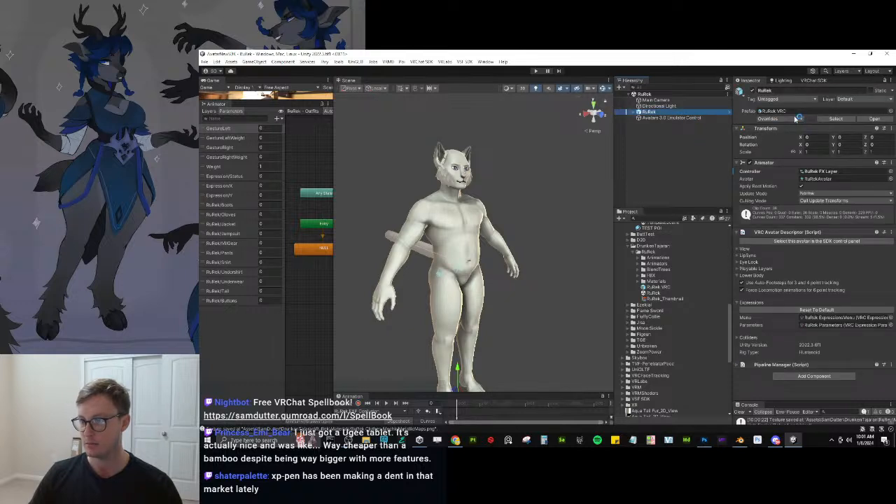
left_click(795, 119)
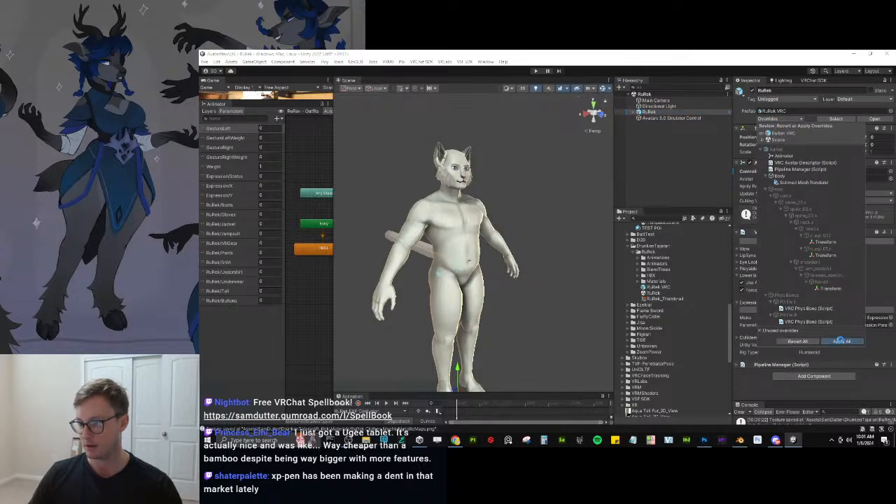
left_click(840, 341)
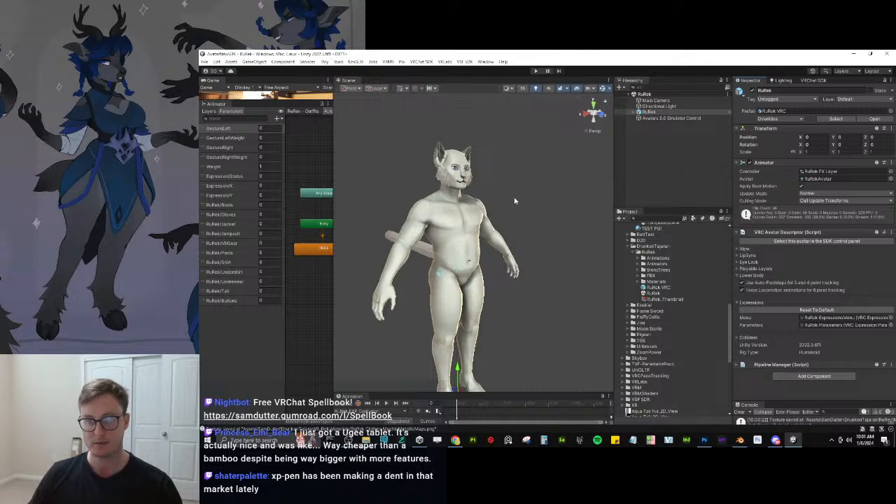
Clear the animator controller from the RuRek avatar's Animator component, leaving its controller set to None.
scroll(519, 200, "down", 5)
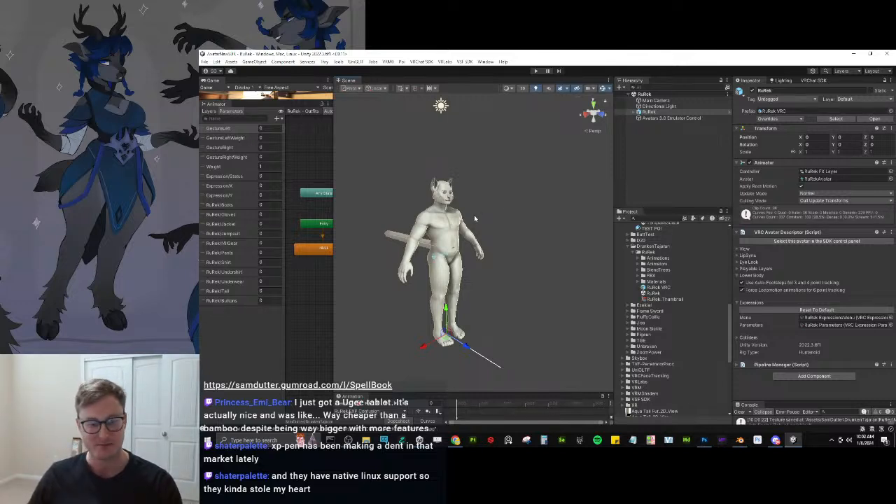
key("w")
right_click_drag(478, 216, 511, 256)
key("f")
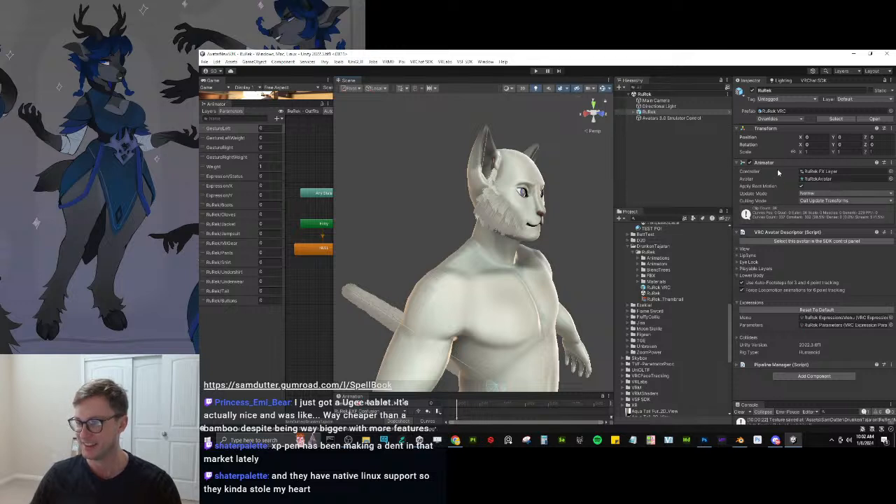
left_click(820, 171)
key("Delete")
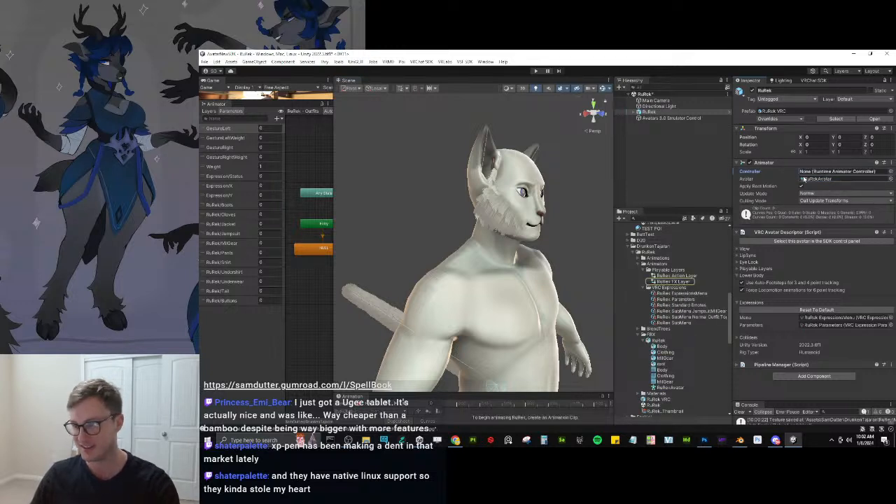
Collapse the RuRek avatar's component sections and apply all of its overrides to the RuRek VRC prefab.
left_click(778, 163)
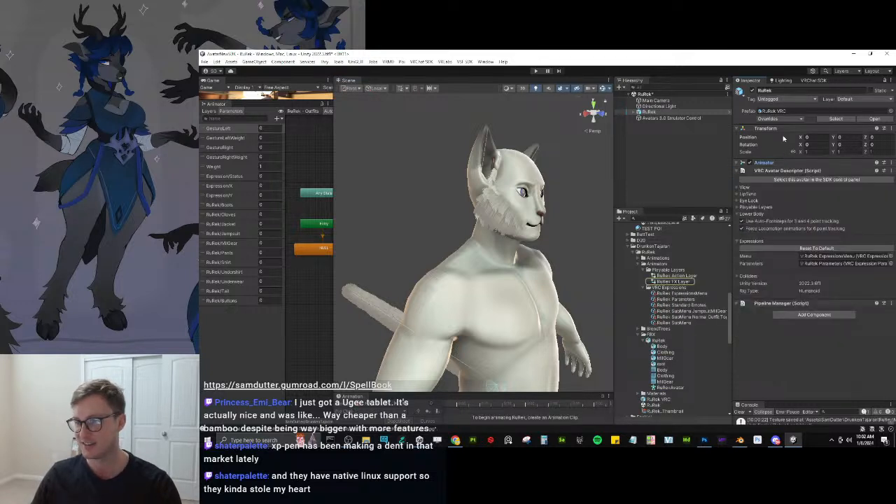
left_click(782, 130)
left_click(776, 144)
left_click(777, 119)
left_click(841, 165)
right_click_drag(515, 231, 548, 249)
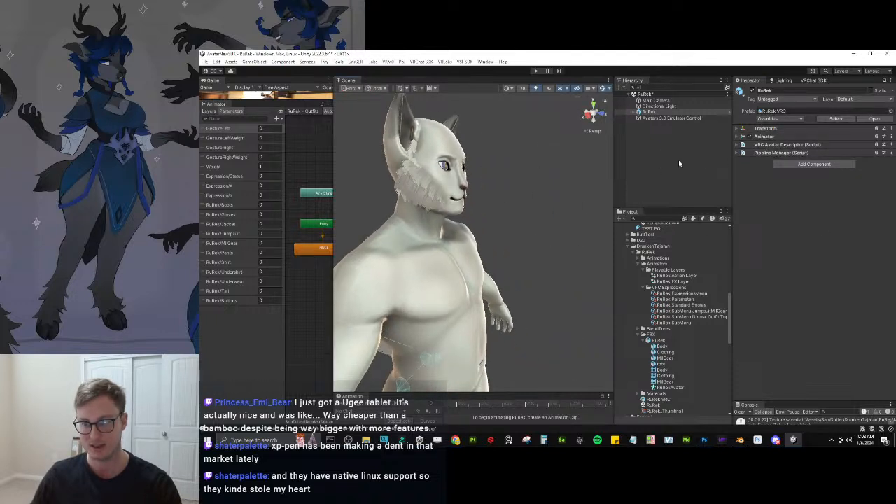
Switch to Blender and save the open RuRek_Thumbnail.blend scene.
left_click(739, 440)
scroll(600, 217, "down", 5)
key("ctrl+s")
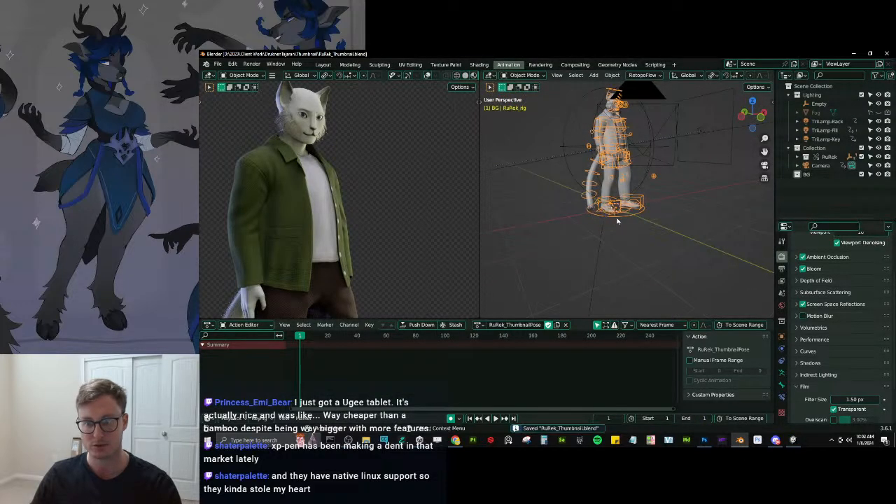
Open the recent file RuRek.blend and save it again.
middle_click_drag(605, 221, 618, 223)
left_click(231, 63)
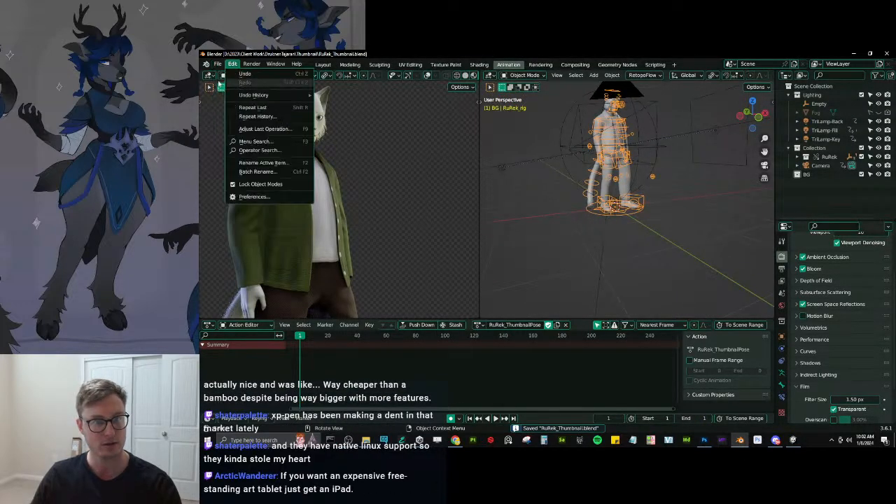
left_click(212, 68)
left_click(218, 64)
mouse_move(239, 91)
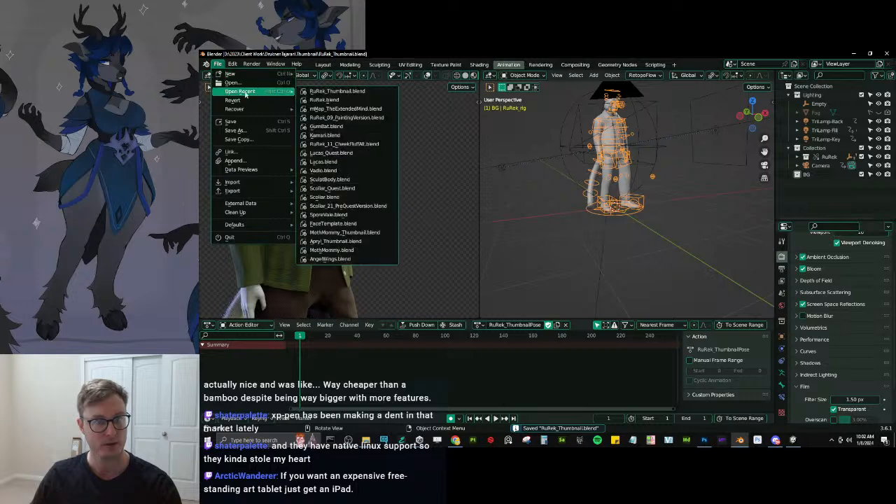
left_click(302, 101)
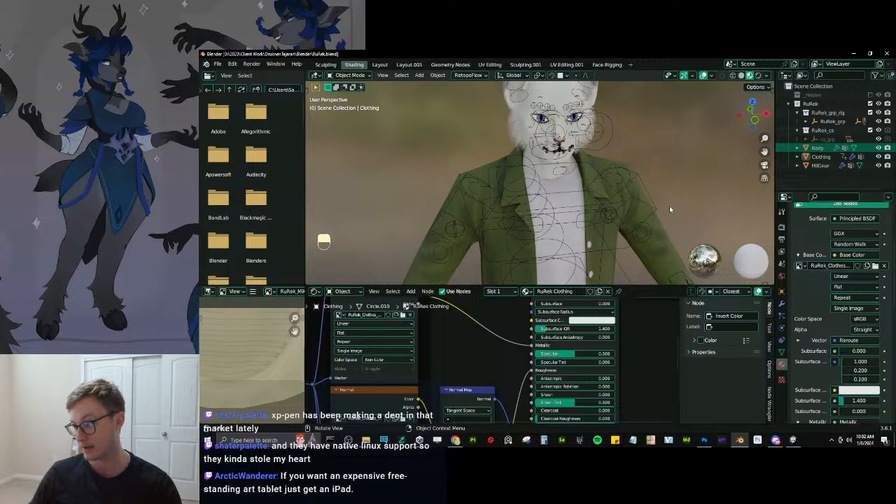
scroll(669, 209, "down", 4)
middle_click_drag(627, 207, 526, 181)
scroll(599, 206, "up", 3)
middle_click_drag(526, 180, 506, 241)
key("ctrl+s")
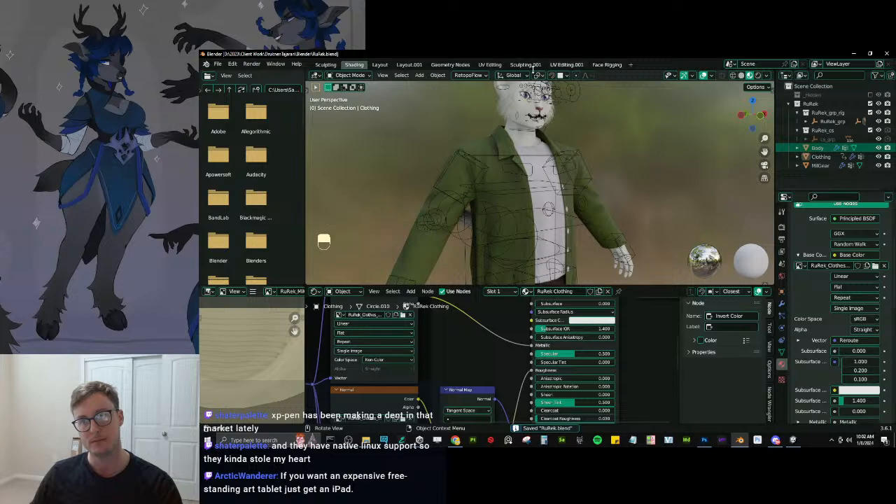
In the Sculpting.001 workspace, leave sculpt mode, select the Body mesh and disable its Mask modifier in the viewport.
left_click(525, 64)
scroll(530, 227, "down", 5)
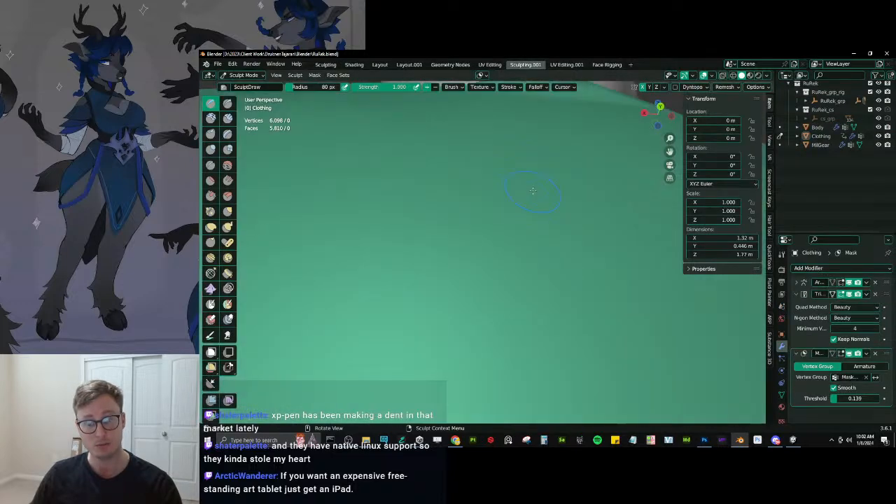
key("ctrl+Tab")
mouse_move(595, 203)
middle_mouse_down()
mouse_move(406, 199)
mouse_move(509, 234)
mouse_move(533, 254)
mouse_move(472, 299)
mouse_move(500, 260)
mouse_move(474, 275)
mouse_move(461, 302)
middle_mouse_up()
scroll(438, 194, "down", 6)
scroll(533, 254, "up", 4)
left_click(474, 274)
scroll(480, 271, "down", 6)
left_click(849, 371)
left_click(849, 359)
left_click(849, 360)
Examine the tail's surface shading, the Body's vertex groups and shape keys, and its Triangulate modifier settings.
scroll(628, 296, "down", 5)
middle_click_drag(628, 296, 434, 296)
scroll(471, 283, "up", 6)
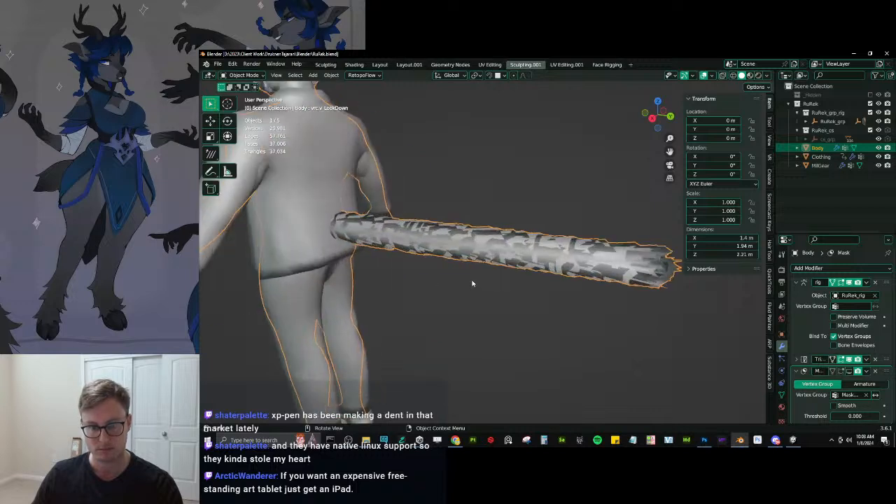
left_click(782, 395)
scroll(839, 392, "down", 1)
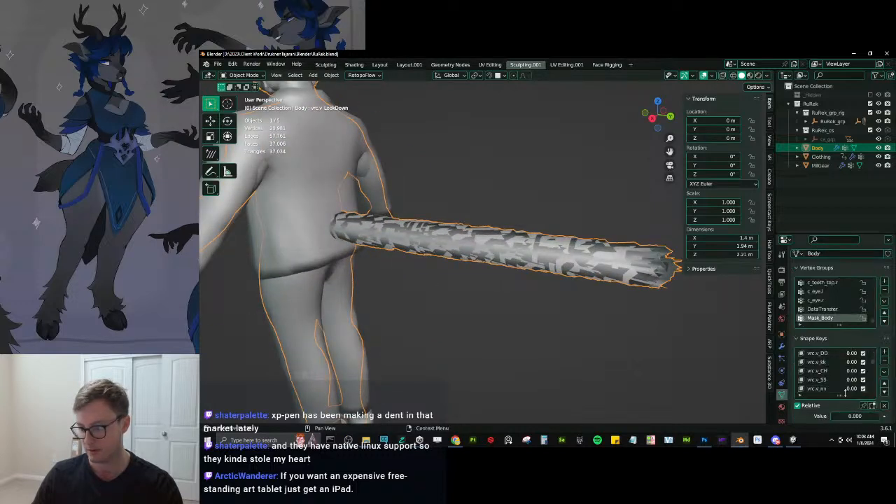
left_click(782, 346)
left_click(809, 359)
scroll(825, 380, "down", 1)
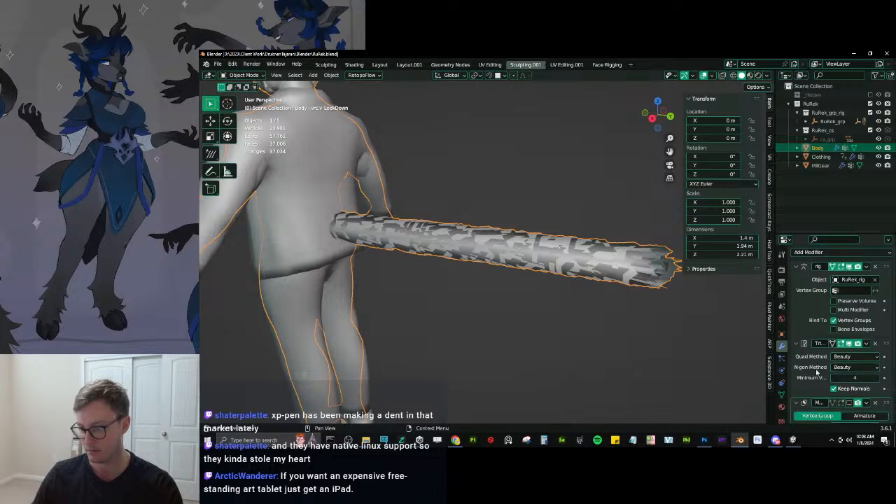
left_click(796, 343)
Box-select the whole tail of the Body mesh in wireframe view and separate it into its own object.
key("Tab")
key("Tab")
middle_click_drag(529, 276, 555, 255)
scroll(389, 291, "down", 4)
key("Tab")
mouse_move(389, 291)
middle_mouse_down()
mouse_move(425, 300)
mouse_move(518, 285)
mouse_move(477, 256)
mouse_move(464, 343)
mouse_move(581, 392)
middle_mouse_up()
key("z")
scroll(478, 257, "up", 5)
scroll(442, 261, "down", 5)
key("b")
key("b")
middle_click_drag(338, 248, 380, 316)
key("b")
middle_click_drag(367, 111, 490, 228)
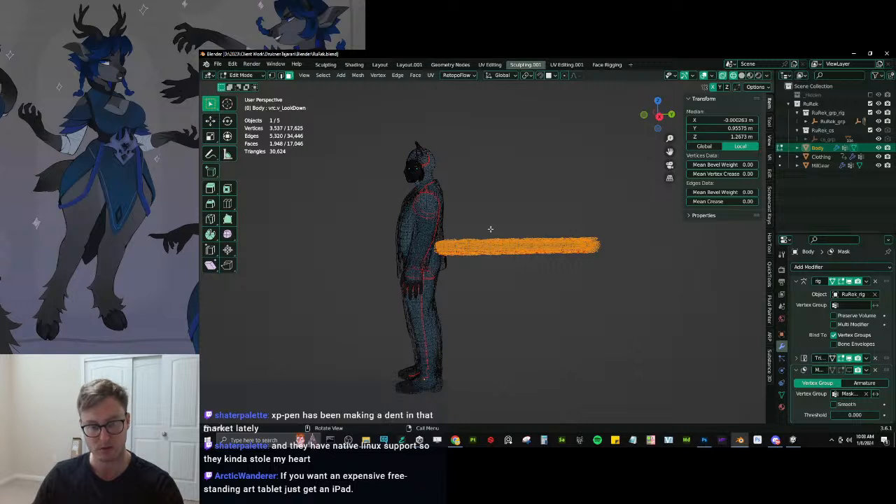
key("p")
left_click(508, 223)
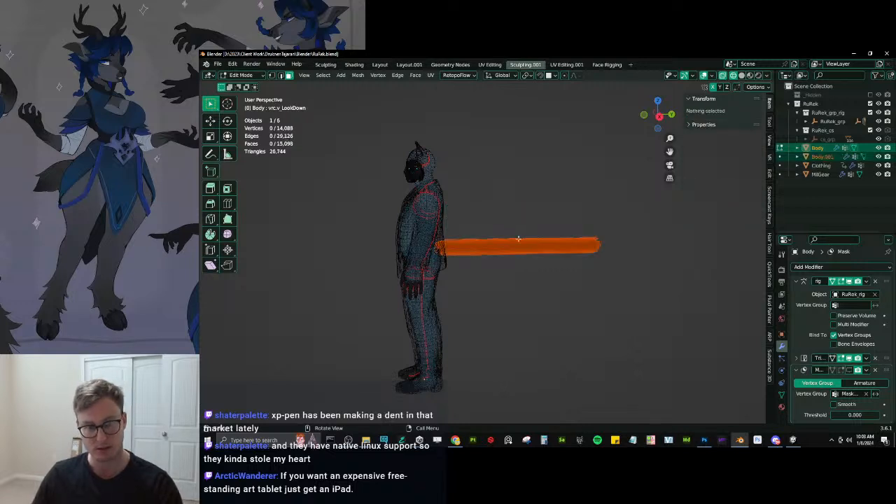
Isolate the separated tail object in solid shading and open its mesh in edit mode.
key("Tab")
left_click(537, 250)
key("shift+z")
scroll(612, 254, "up", 4)
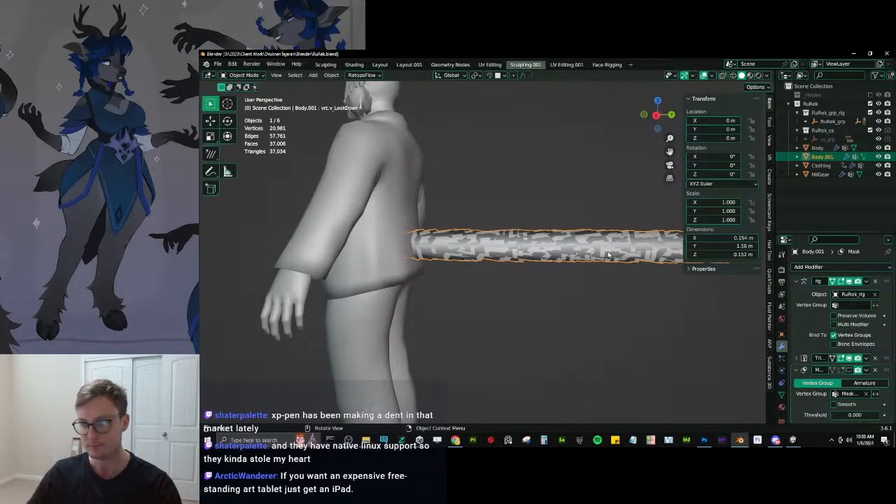
key("KP_3")
key("KP_Divide")
key("Tab")
middle_click_drag(516, 252, 578, 261)
scroll(578, 261, "up", 3)
key("q")
left_click(482, 413)
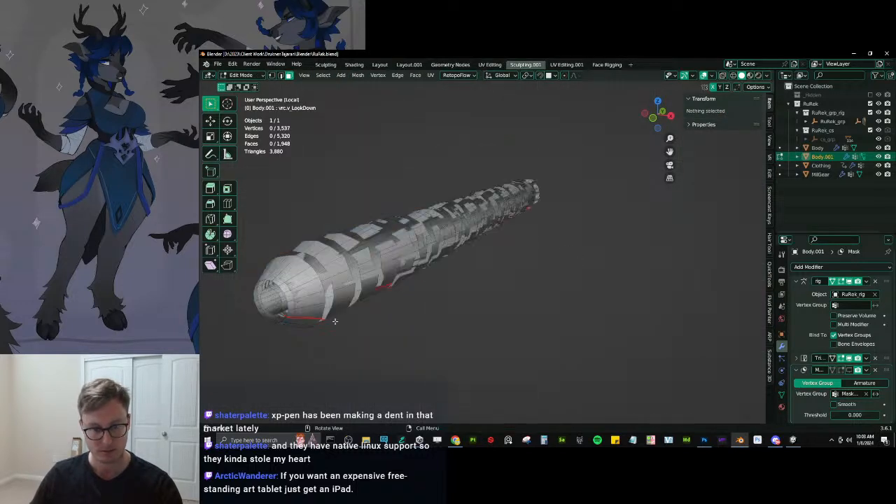
Inspect the tail's open end by selecting the geometry linked to one of its inner faces, and return to object mode.
middle_click_drag(396, 355, 316, 319)
scroll(315, 319, "up", 3)
scroll(315, 319, "down", 3)
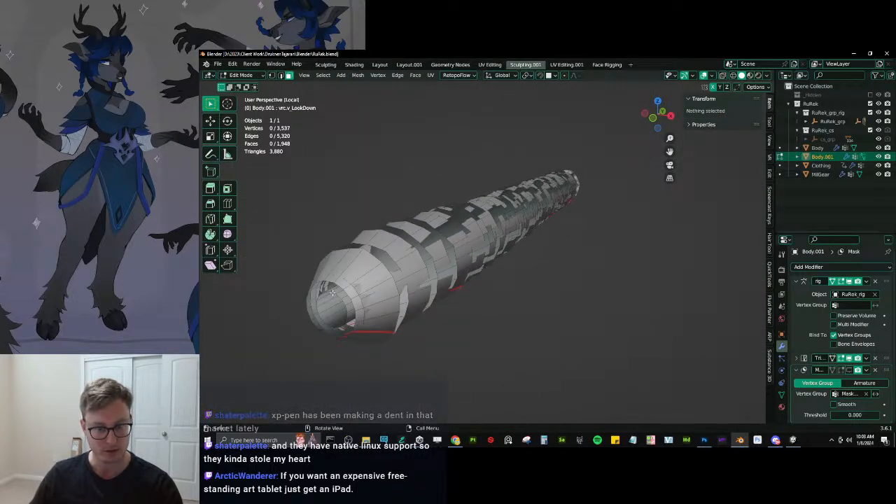
left_click(333, 292)
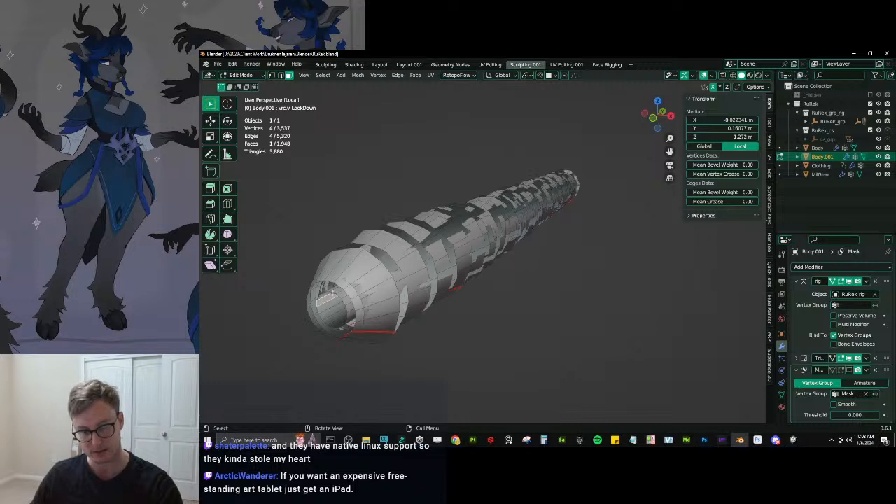
key("l")
middle_click_drag(596, 203, 515, 203)
scroll(522, 204, "down", 4)
key("Tab")
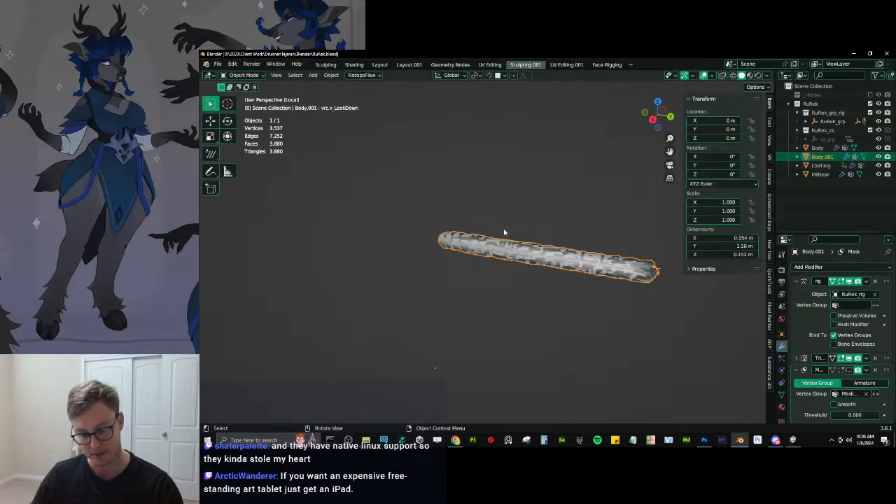
Leave the isolated view, join the separated tail back into the Body mesh and save the file.
key("KP_Divide")
left_click(817, 148, "ctrl")
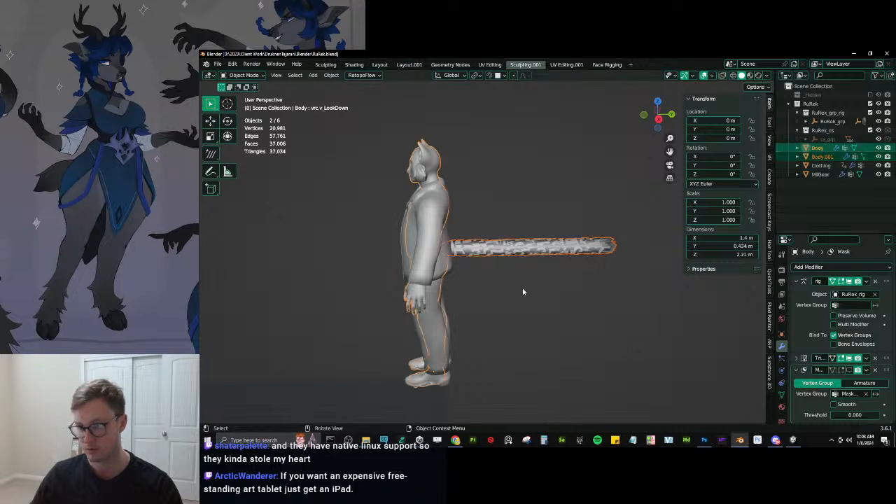
key("ctrl+j")
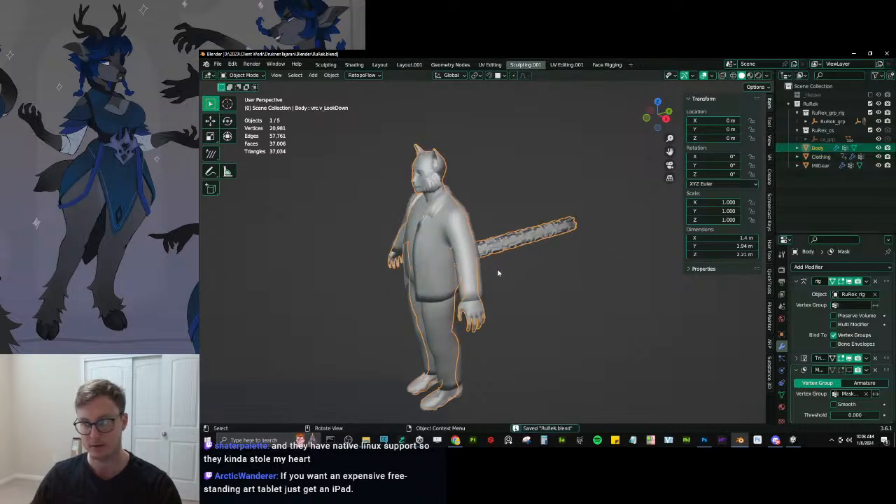
key("ctrl+s")
Disable the Mask modifiers of Clothing and MilGear in the viewport and collapse the modifier sections no longer needed.
key("KP_1")
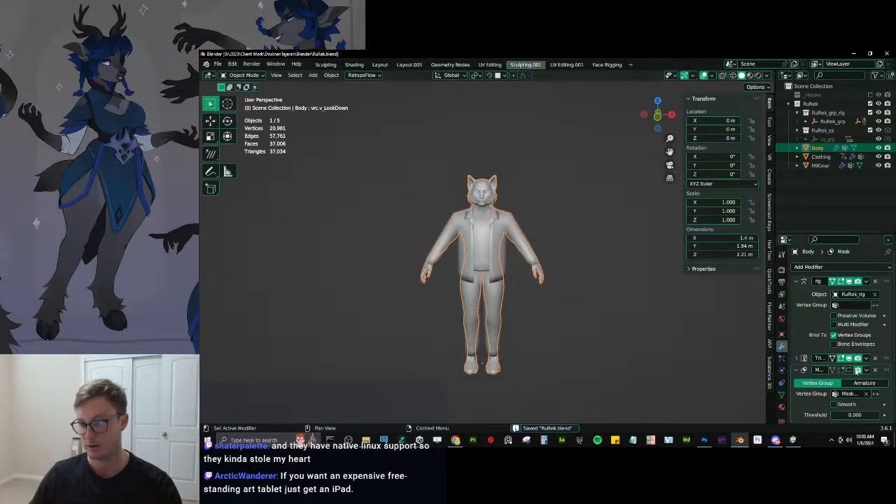
left_click(821, 156)
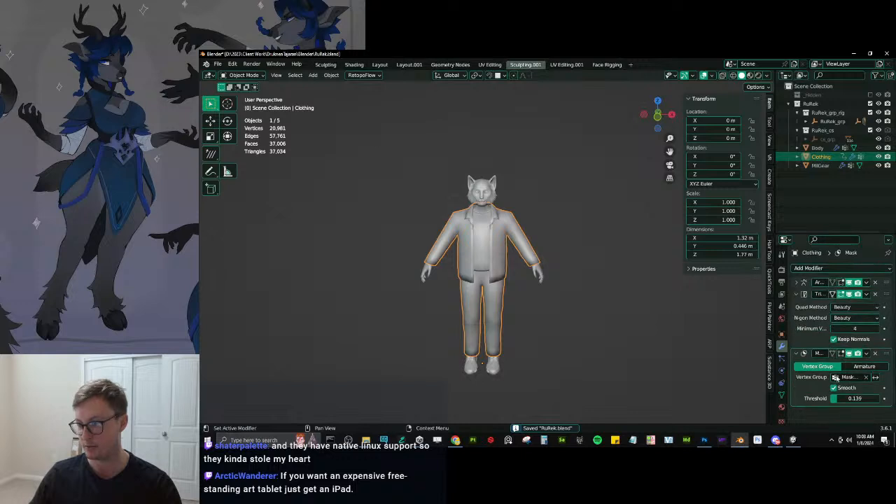
left_click(822, 166)
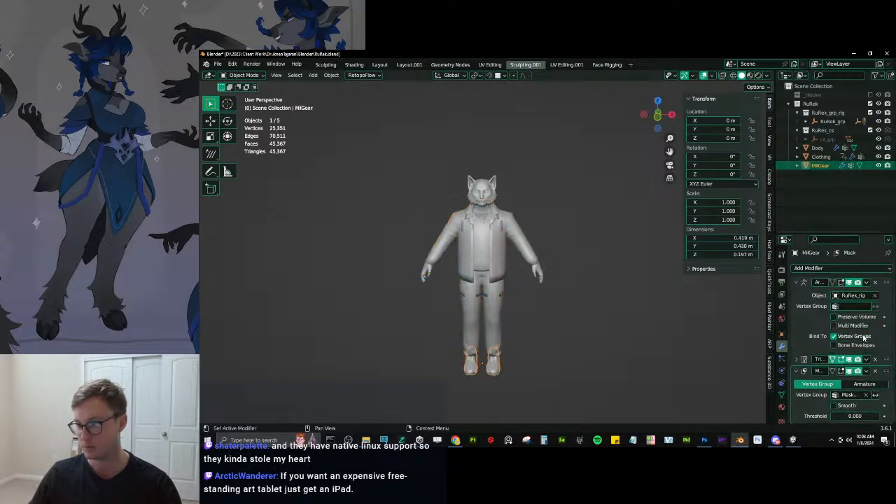
left_click(849, 372)
left_click(797, 282)
left_click(795, 305)
left_click(795, 294)
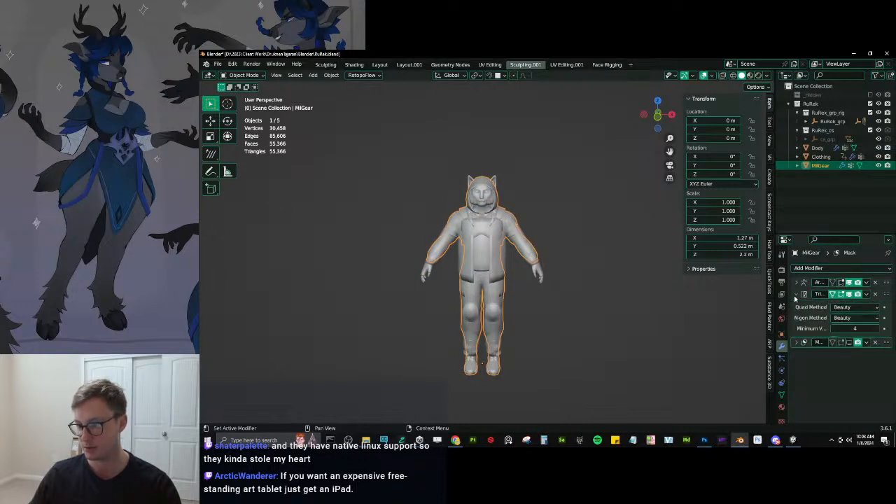
left_click(820, 157)
left_click(796, 354)
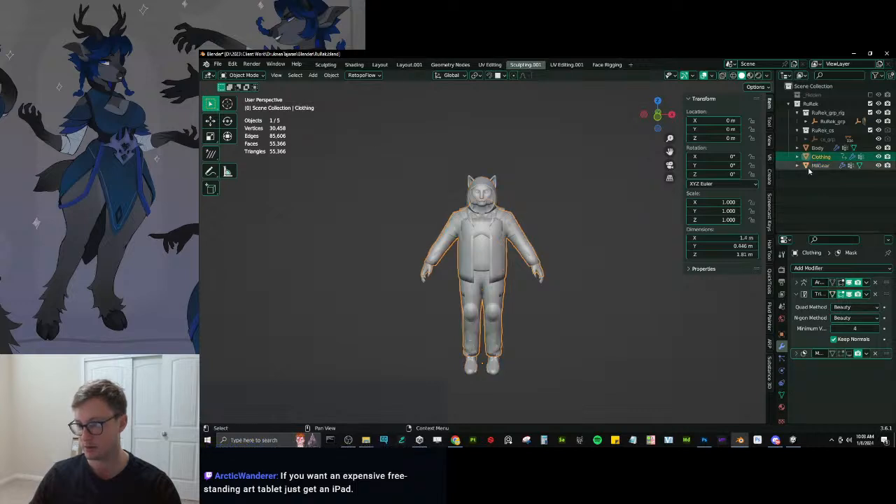
Expand the Body entry in the outliner, deselect all objects and save RuRek.blend.
left_click(797, 148)
left_click(597, 252)
key("ctrl+s")
Show the rig's bones in the viewport overlays and save the file.
middle_click_drag(573, 250, 605, 233)
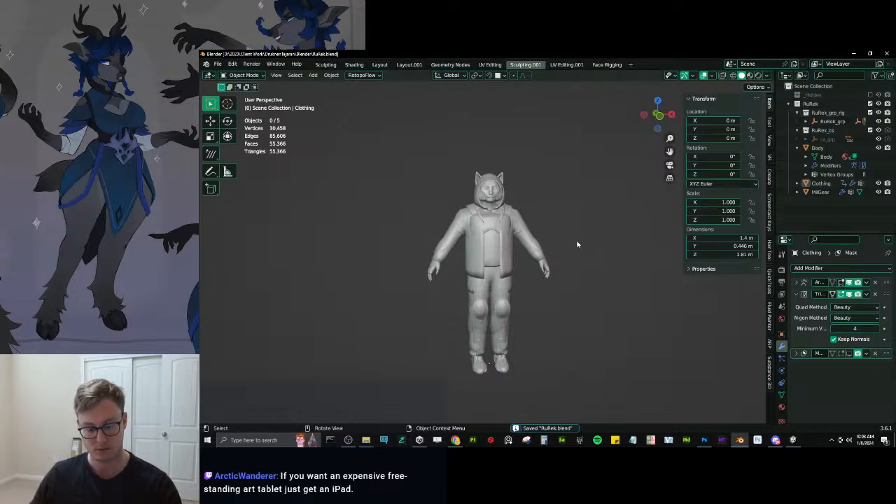
middle_click_drag(555, 222, 678, 112)
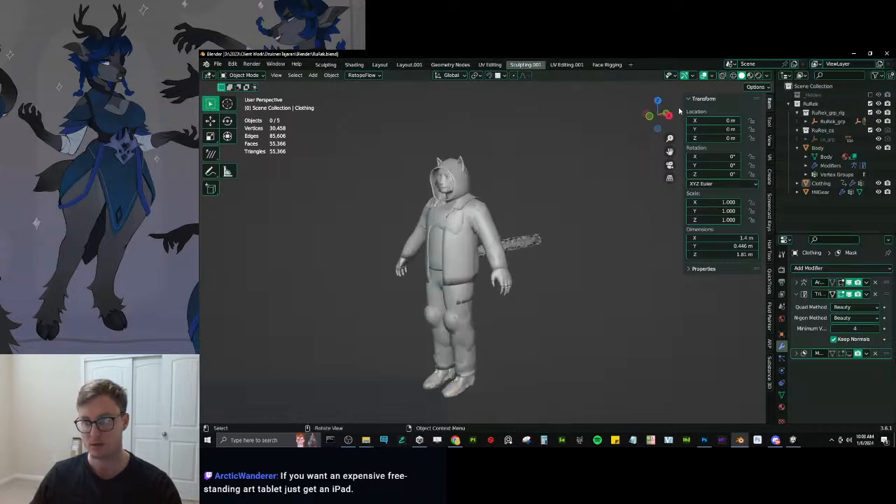
left_click(711, 76)
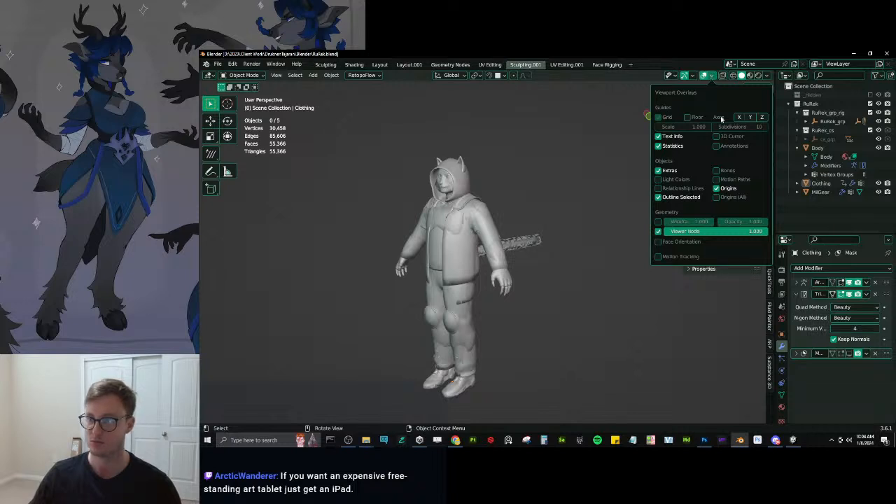
left_click(721, 172)
middle_click_drag(501, 201, 561, 201)
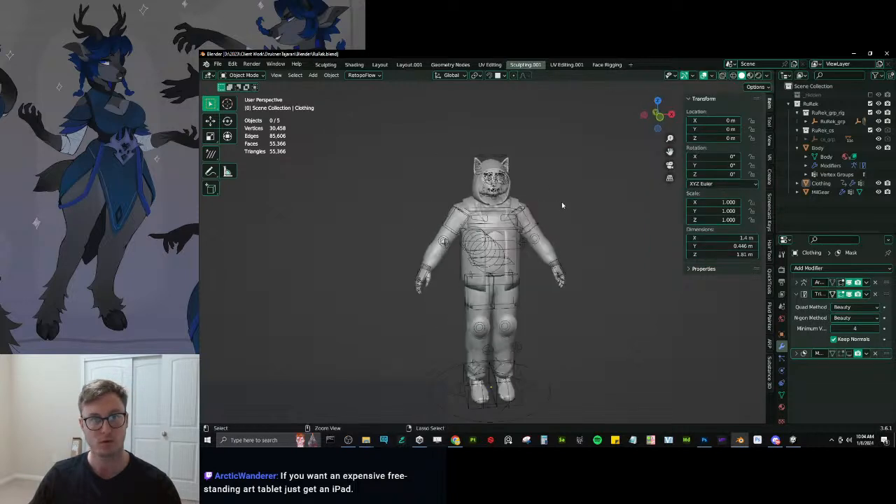
key("ctrl+s")
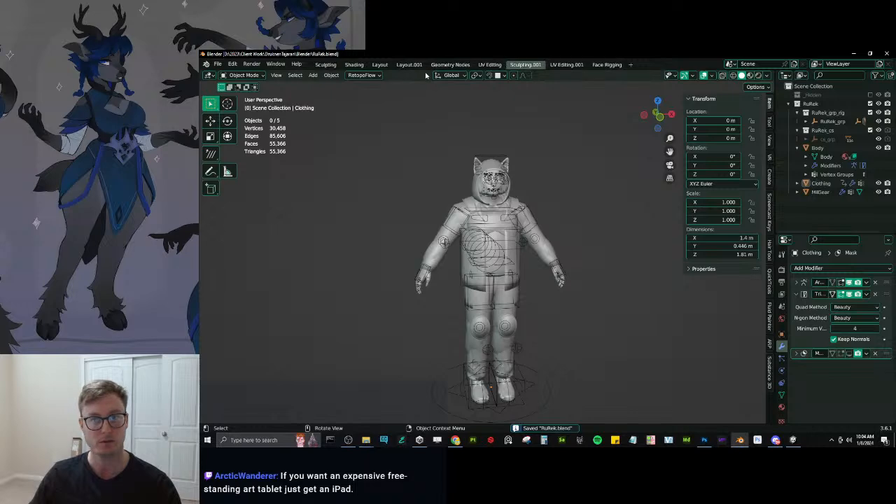
Switch to the Layout.001 workspace, bring the full character into view and save the file.
left_click(401, 65)
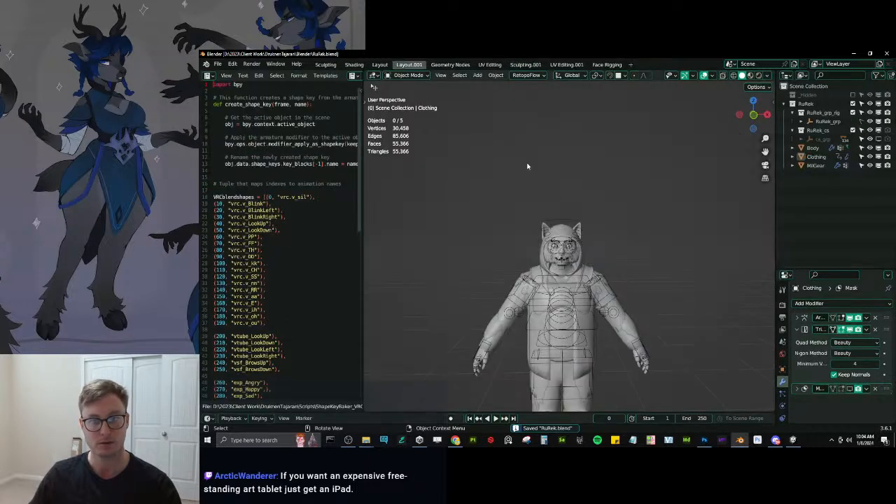
middle_click_drag(570, 183, 592, 254)
key("ctrl+s")
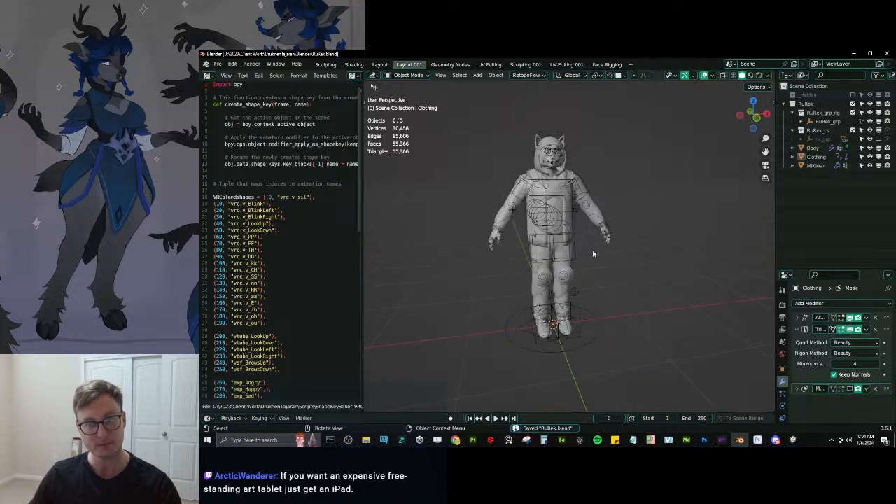
Export all objects with Auto-Rig Pro FBX over RuRek.fbx and switch to Unity to check the avatar.
key("a")
key("q")
left_click(568, 303)
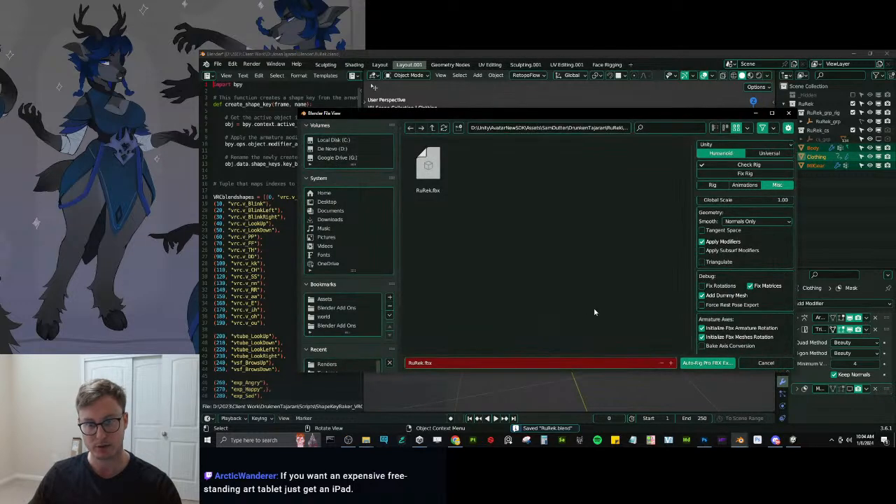
left_click(707, 363)
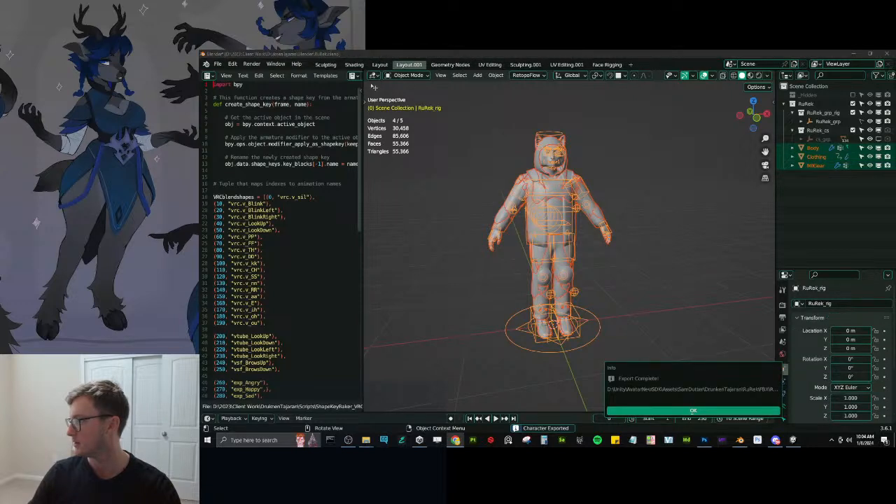
left_click(726, 406)
left_click(792, 439)
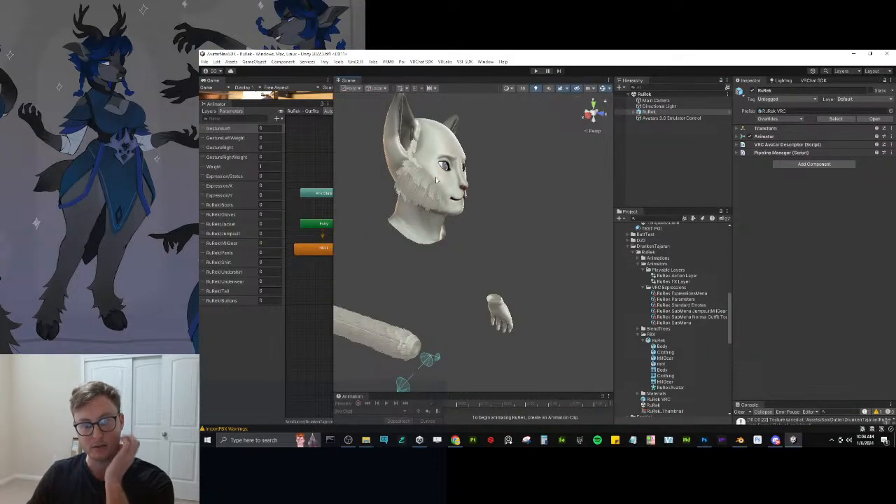
Switch back to Blender, select the Body mesh and inspect its rig, Triangulate and Mask modifiers alongside the character.
key("alt+Tab")
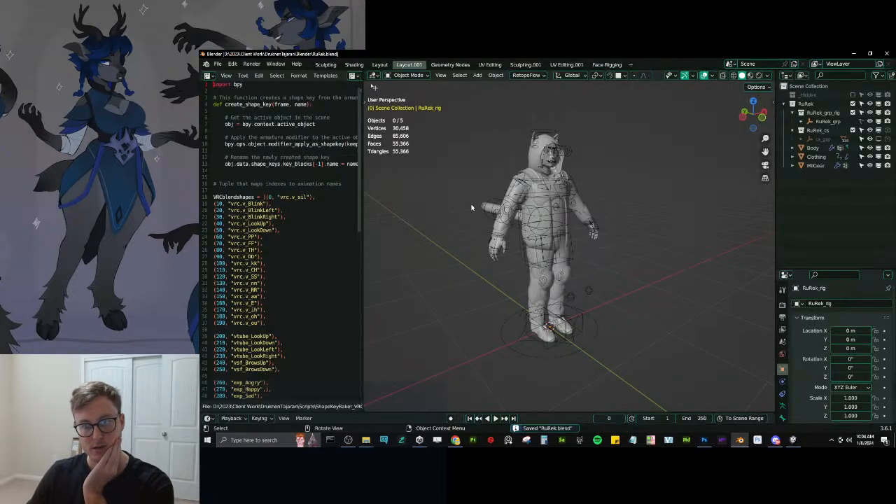
scroll(464, 207, "up", 5)
left_click(811, 148)
left_click(781, 382)
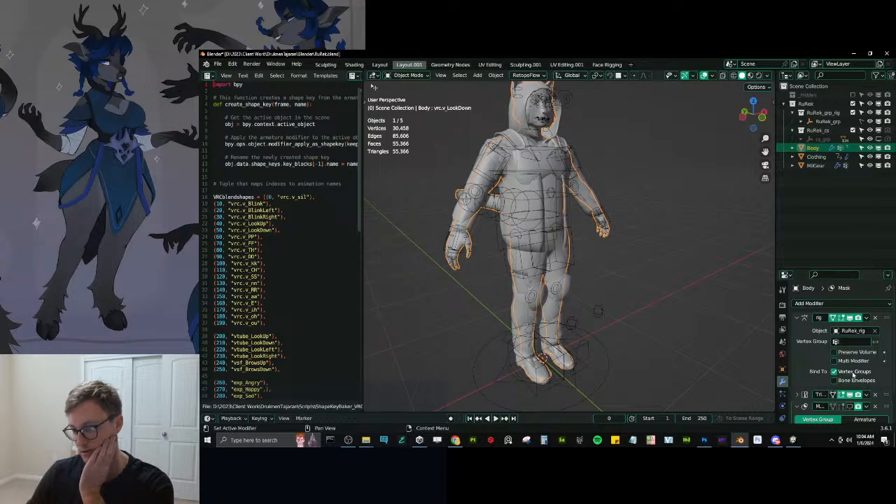
scroll(853, 375, "down", 1)
scroll(831, 378, "down", 1)
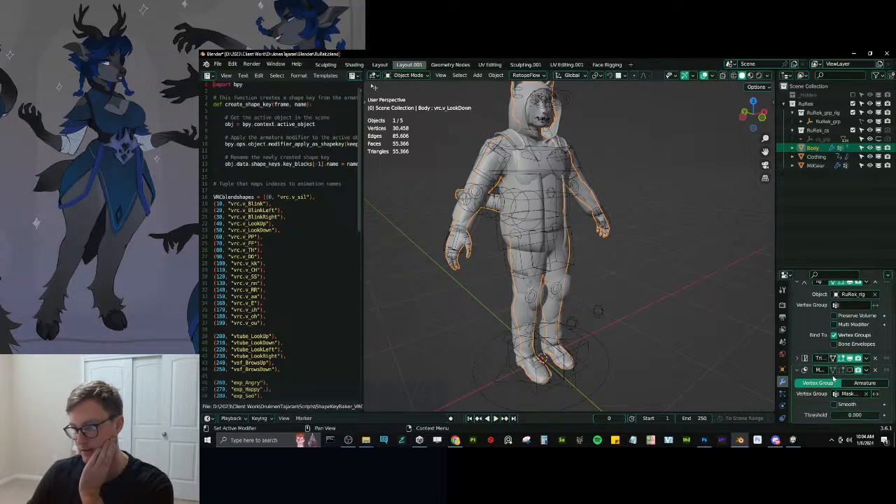
middle_click_drag(630, 241, 579, 232)
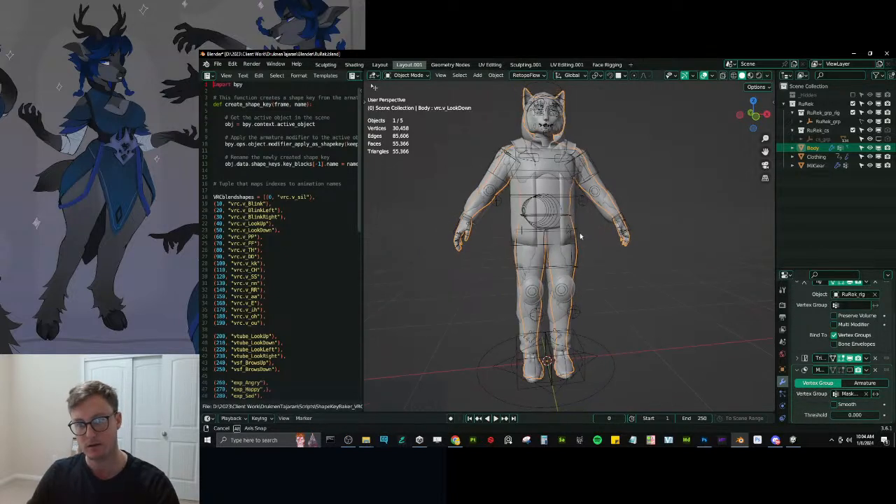
key("period")
key("Escape")
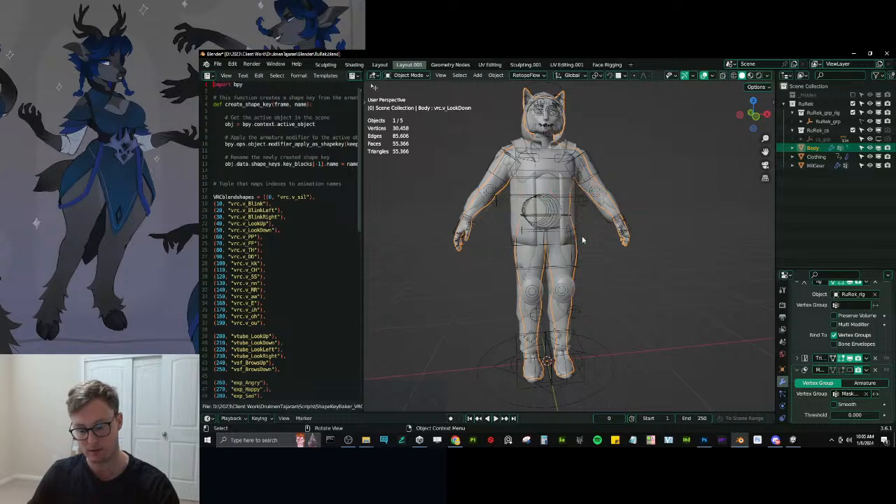
key("slash")
key("slash")
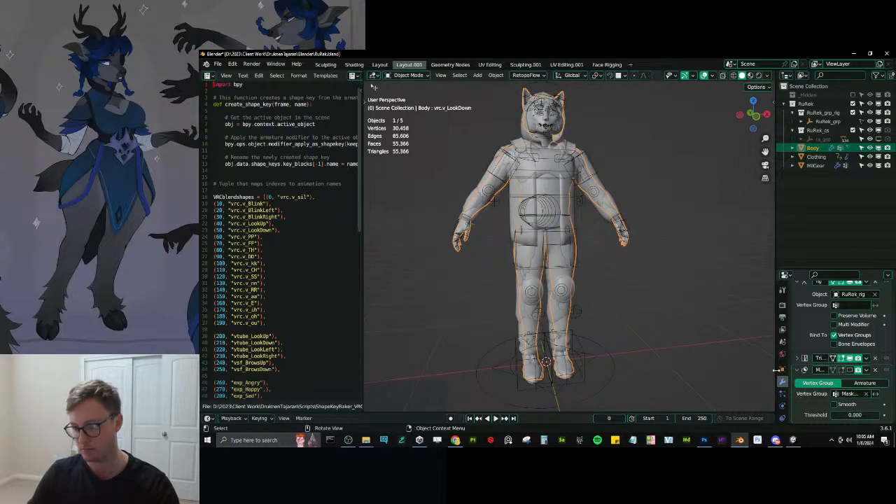
Enlarge the properties editor, make Basis the Body's active shape key and review its vertex groups and UV maps.
left_click(782, 369)
scroll(828, 367, "down", 4)
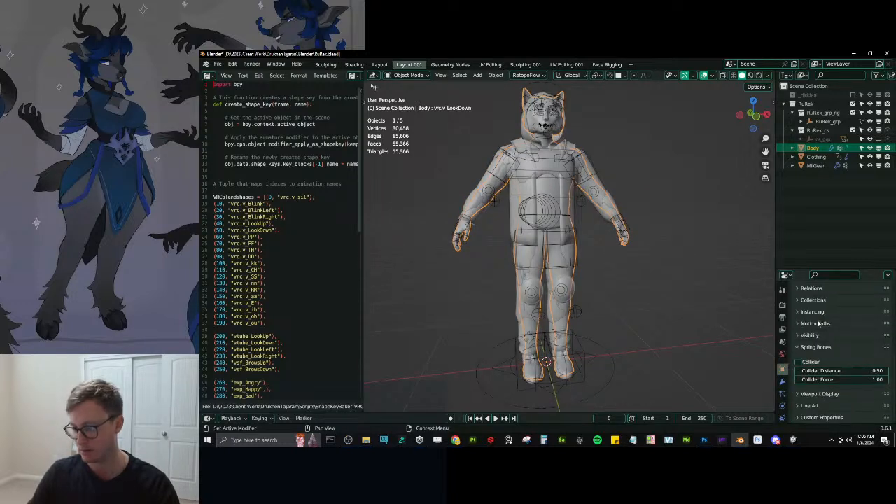
scroll(822, 361, "up", 2)
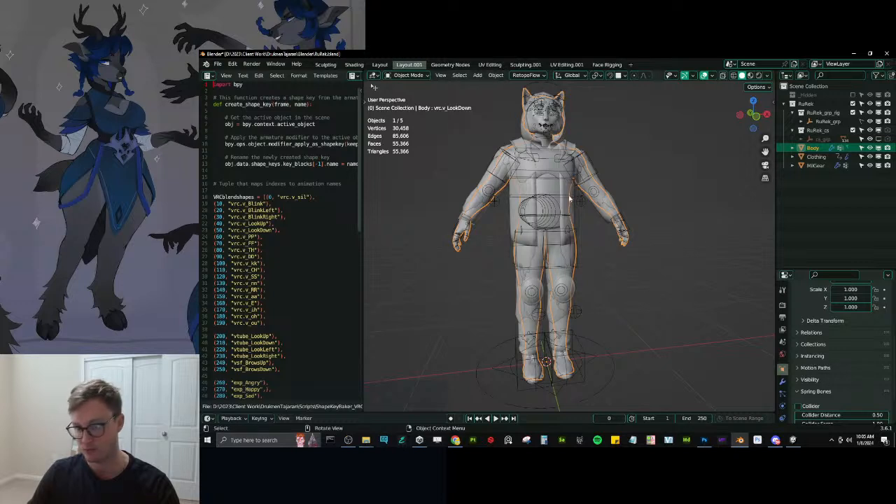
scroll(814, 372, "down", 2)
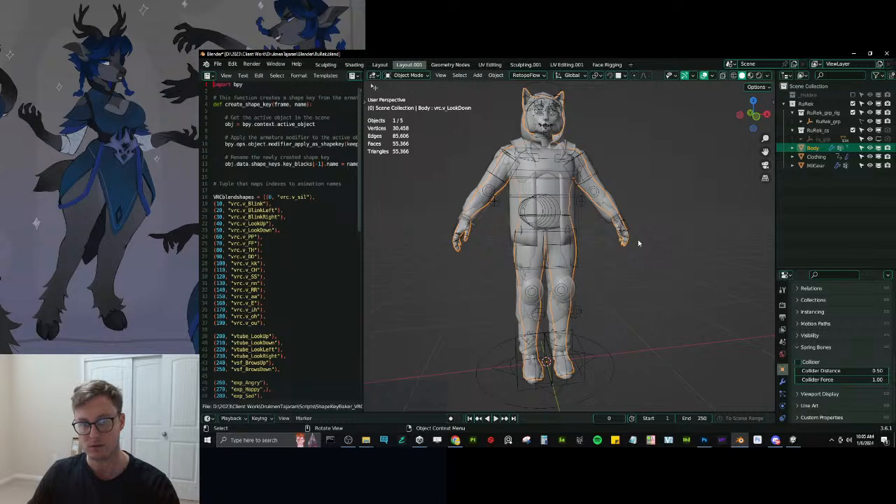
left_click_drag(805, 270, 805, 140)
left_click(782, 306)
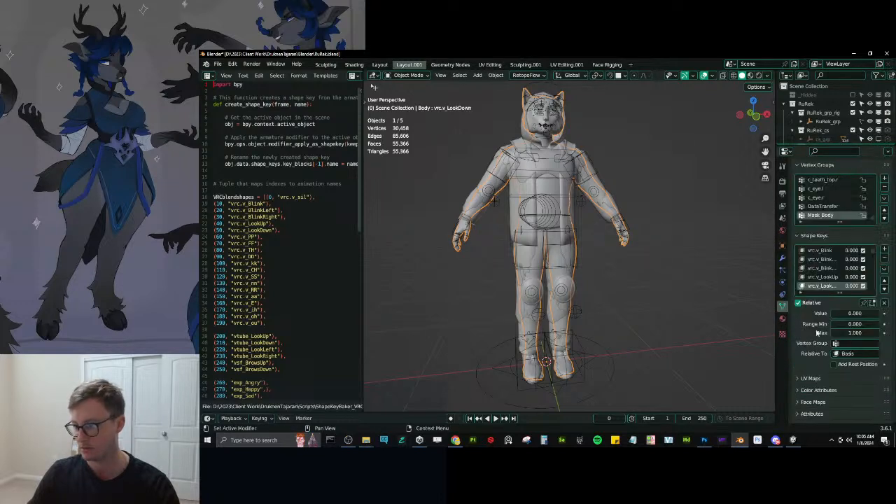
scroll(822, 270, "up", 5)
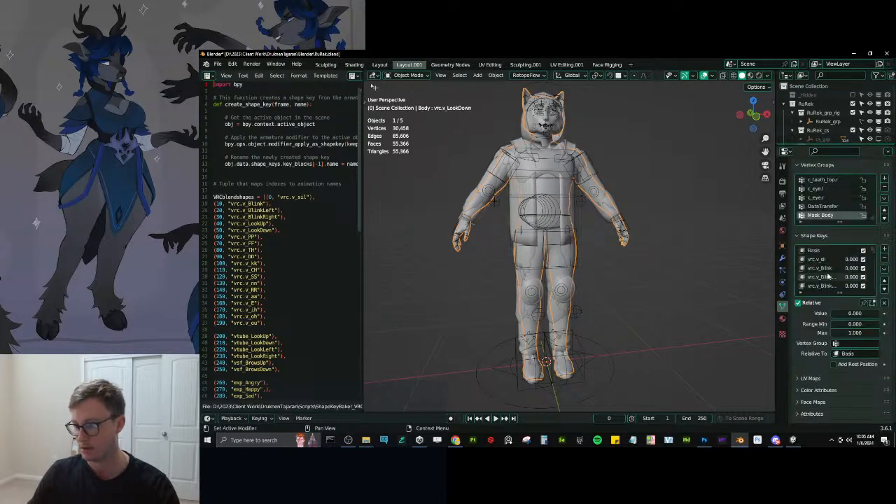
left_click(816, 249)
middle_click_drag(638, 214, 647, 229)
left_click(813, 235)
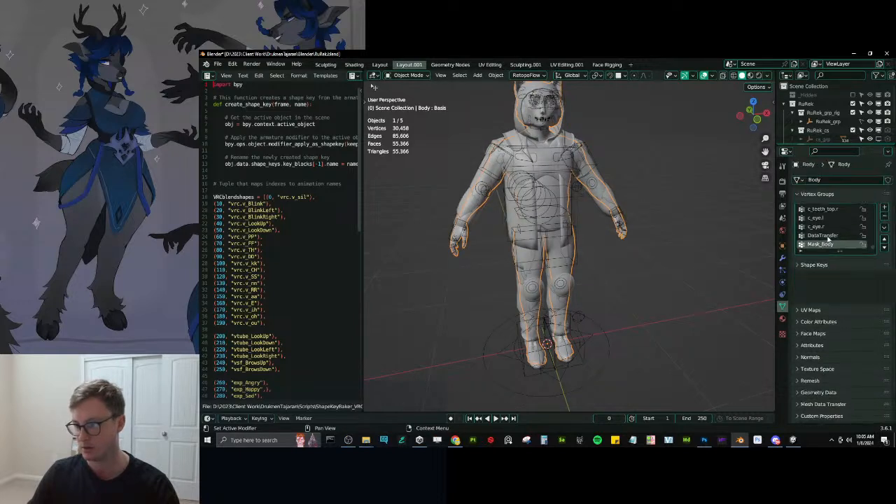
left_click(811, 278)
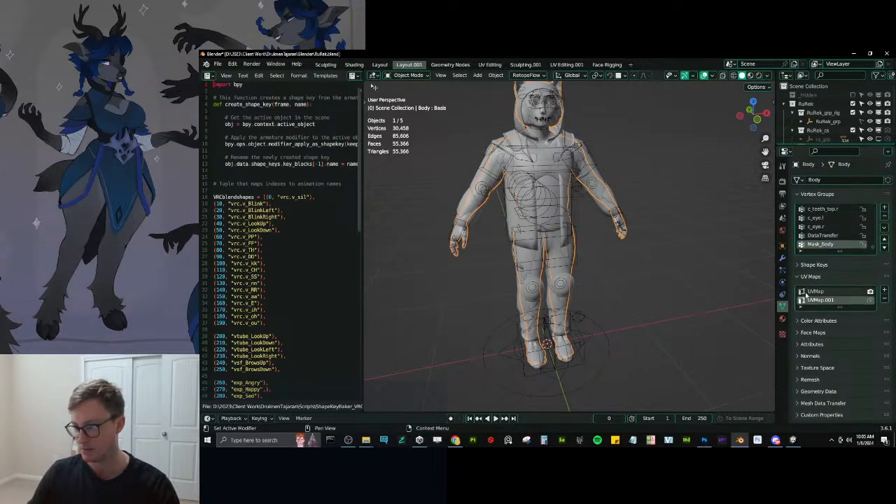
Select all Body faces in Edit Mode and examine their full UV layout in the UV Editing workspace.
key("Tab")
key("a")
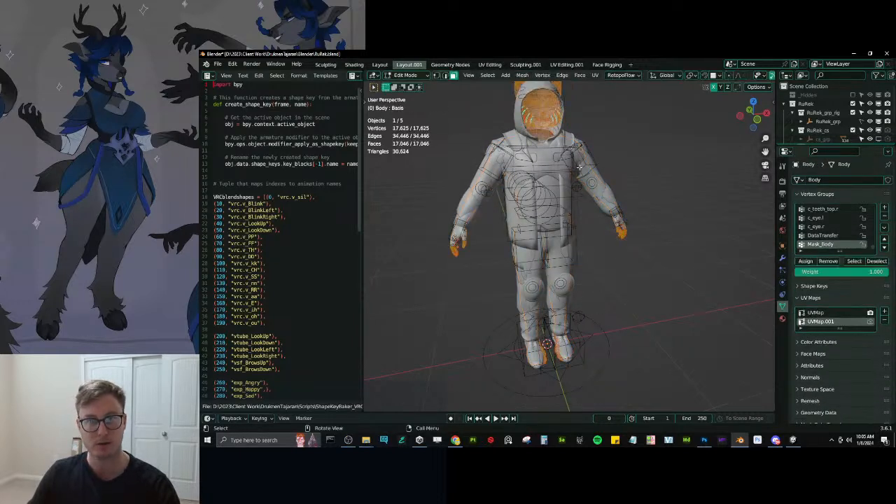
left_click(489, 64)
scroll(444, 246, "down", 5)
scroll(234, 268, "down", 3)
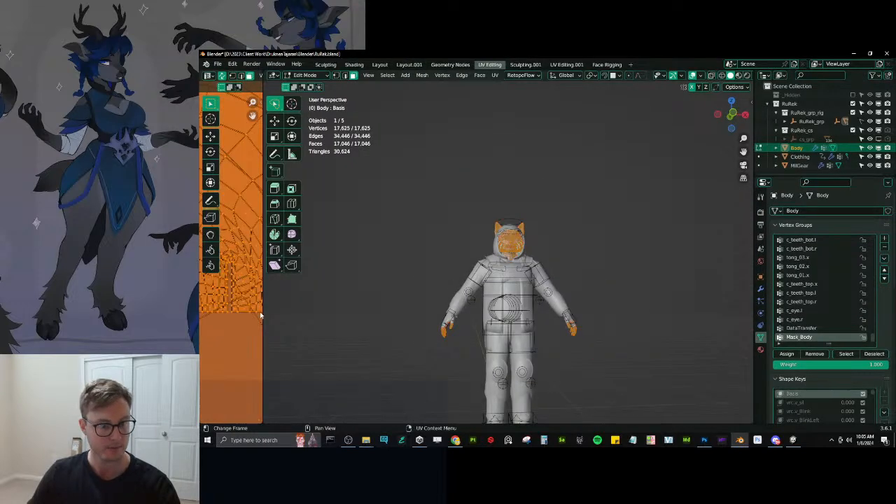
left_click_drag(264, 313, 571, 312)
scroll(404, 242, "up", 4)
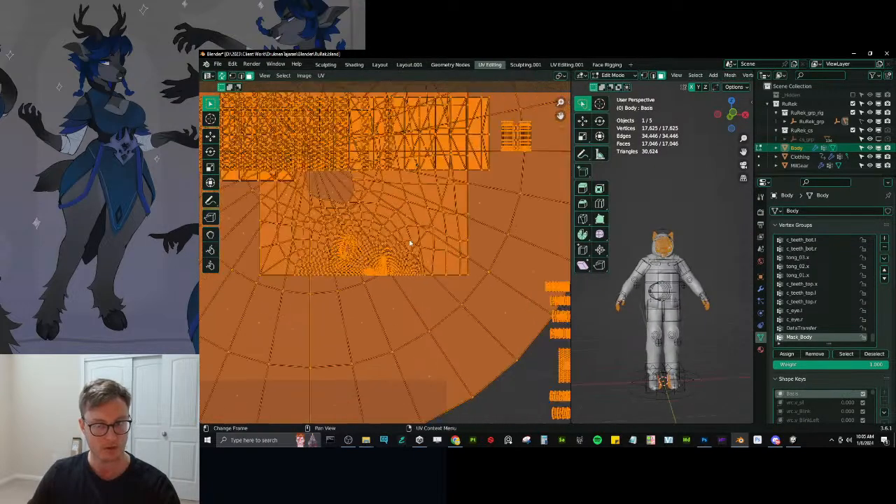
scroll(403, 243, "down", 4)
middle_click_drag(443, 171, 403, 251)
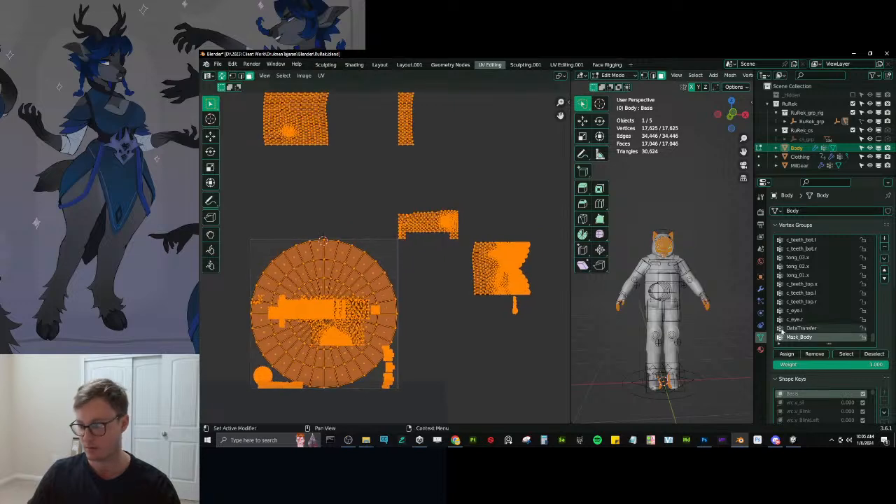
Compare the Body's UVMap and UVMap.001 layouts, leaving UVMap.001 active.
scroll(815, 308, "down", 5)
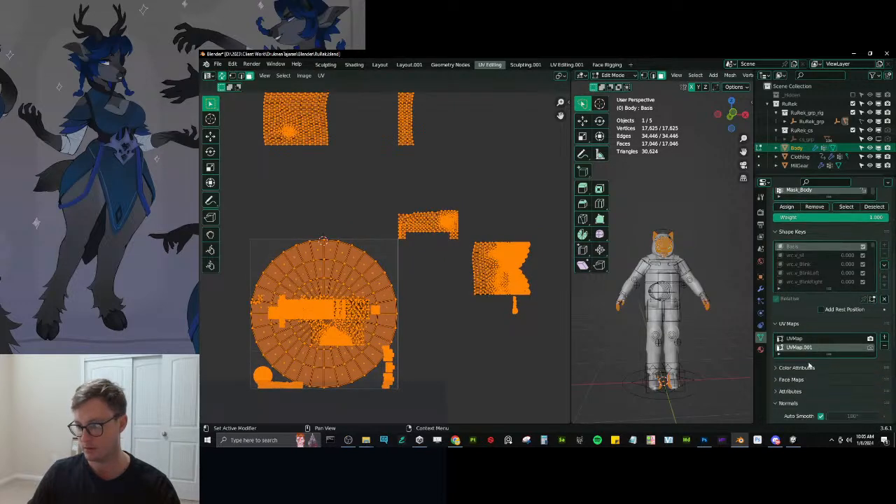
left_click(796, 339)
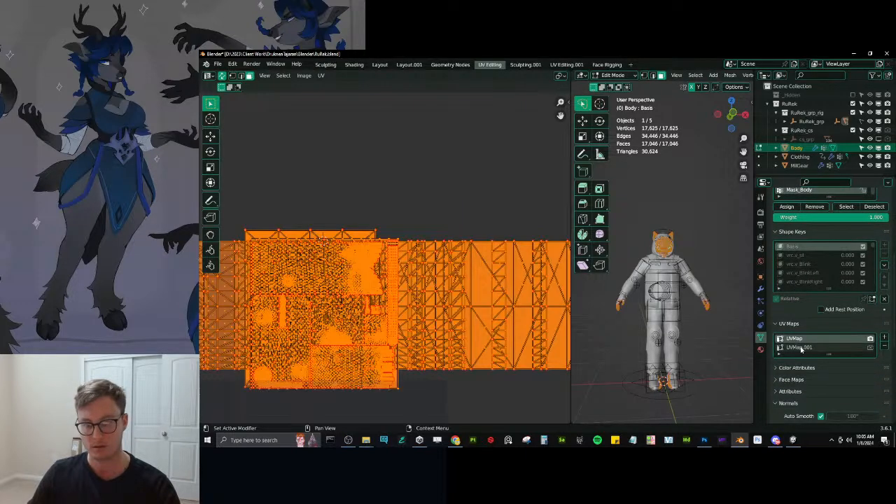
left_click(804, 347)
scroll(465, 241, "up", 4)
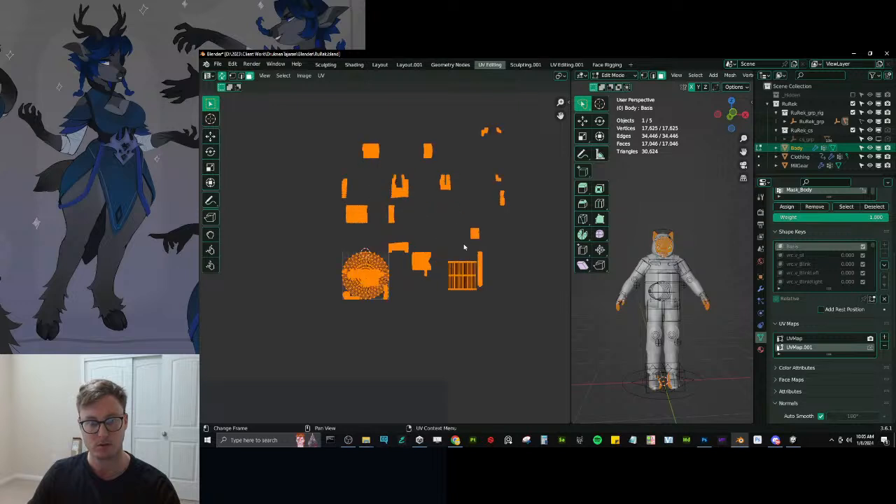
Return to Object Mode, save the file, widen the 3D viewport and disable the Body's Mask modifier for rendering.
key("Tab")
key("ctrl+s")
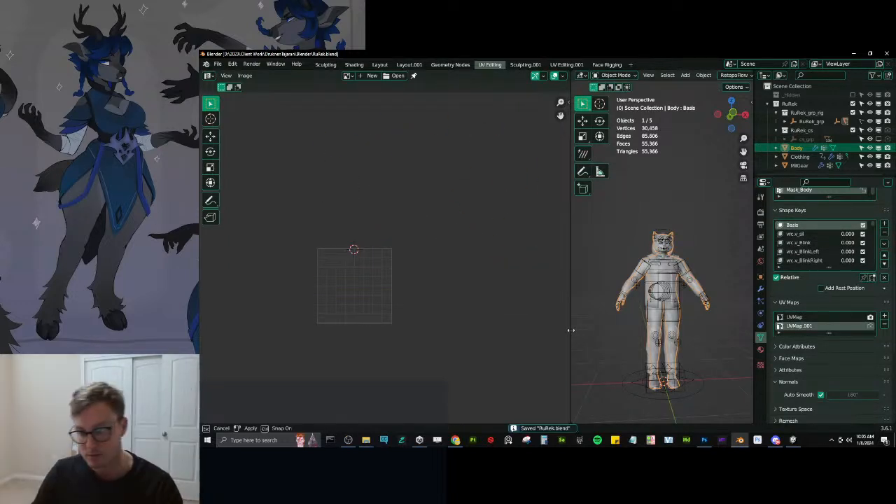
left_click_drag(570, 329, 369, 330)
left_click(760, 288)
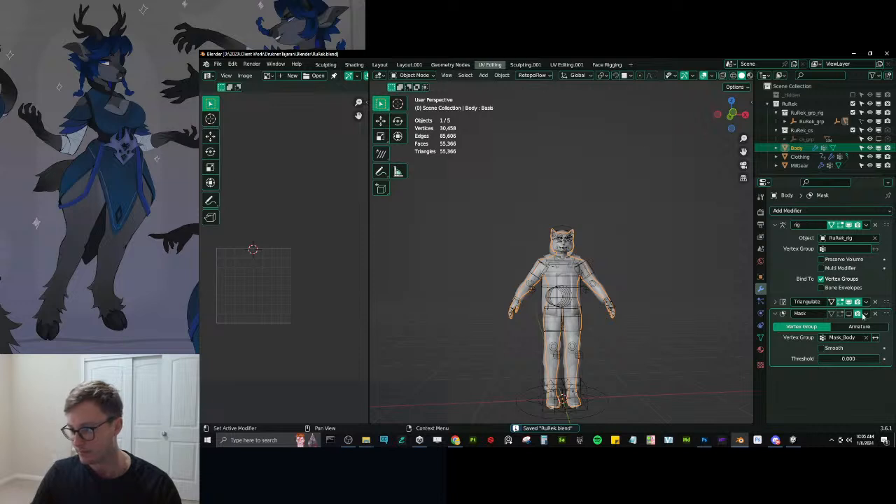
left_click(774, 302)
left_click(775, 302)
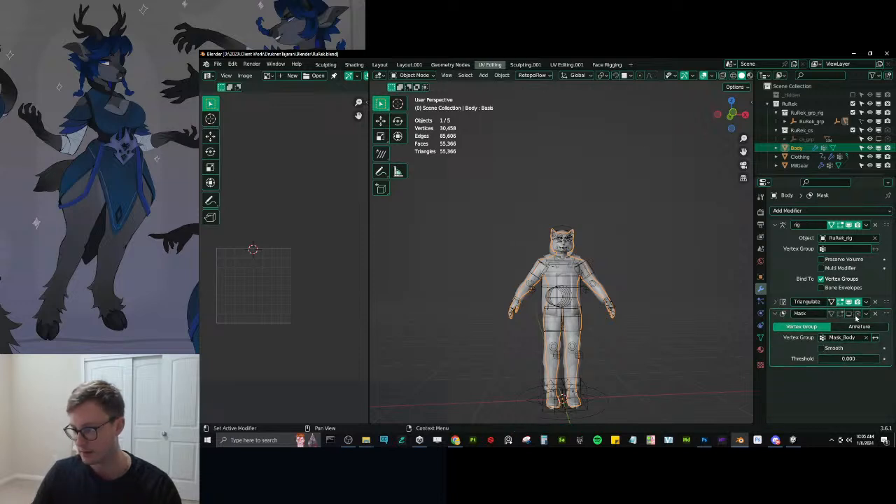
Disable the Mask modifiers of Clothing and MilGear for rendering and save the file.
left_click(761, 301)
left_click(799, 156)
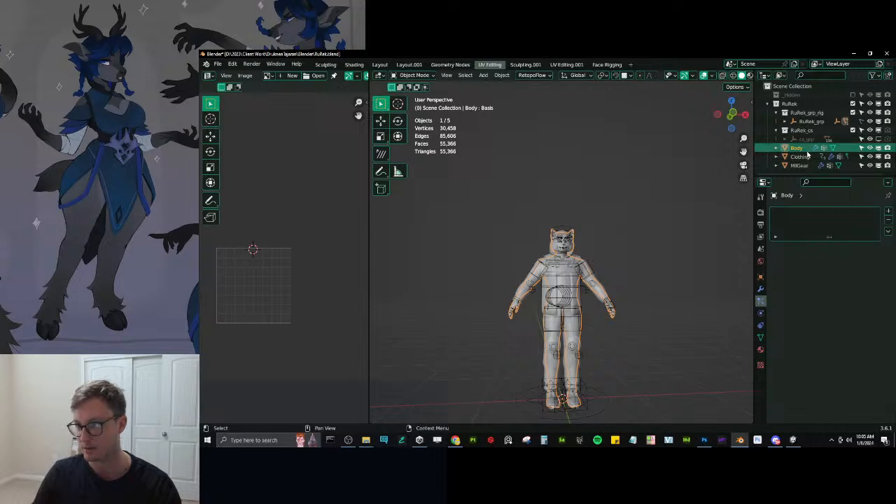
left_click(761, 289)
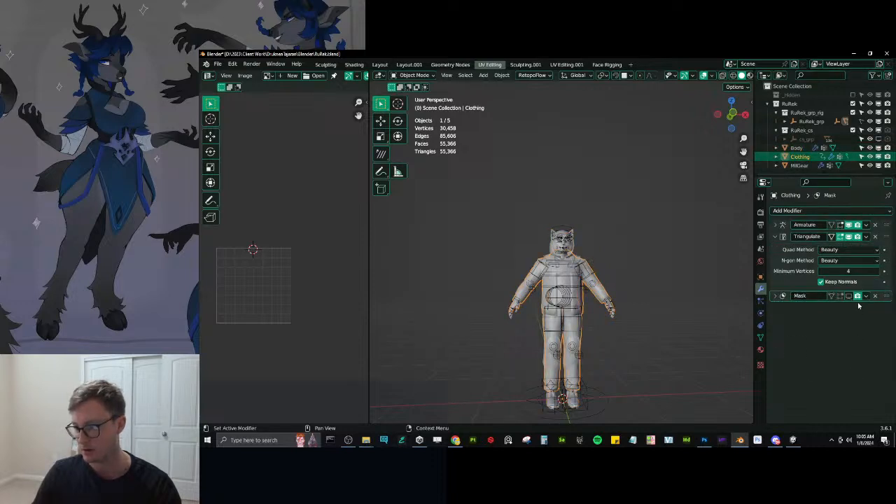
left_click(798, 165)
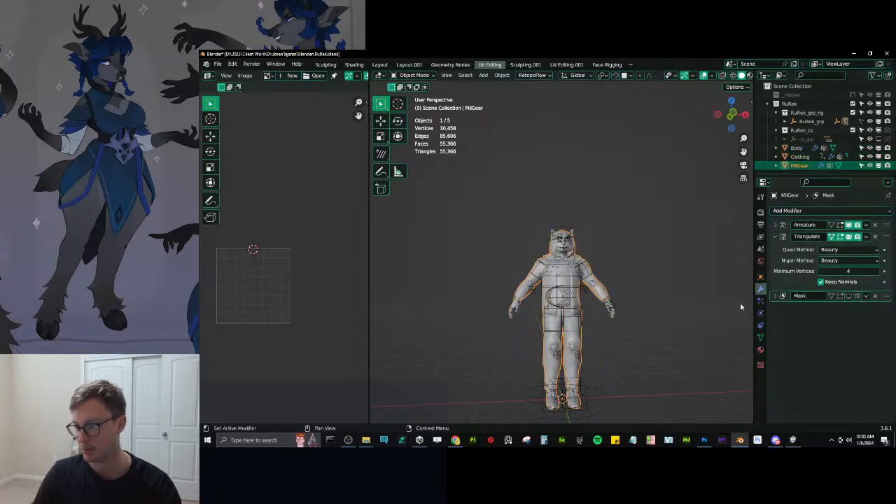
middle_click_drag(597, 267, 639, 266)
left_click(640, 261)
key("ctrl+s")
Export all objects with Auto-Rig Pro FBX over RuRek.fbx, deselect everything and save the Blender file.
key("a")
key("q")
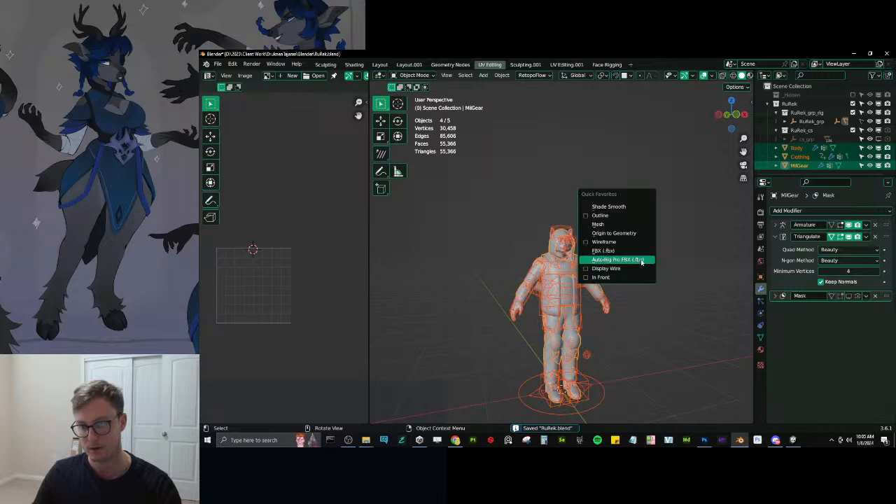
left_click(640, 261)
left_click(707, 363)
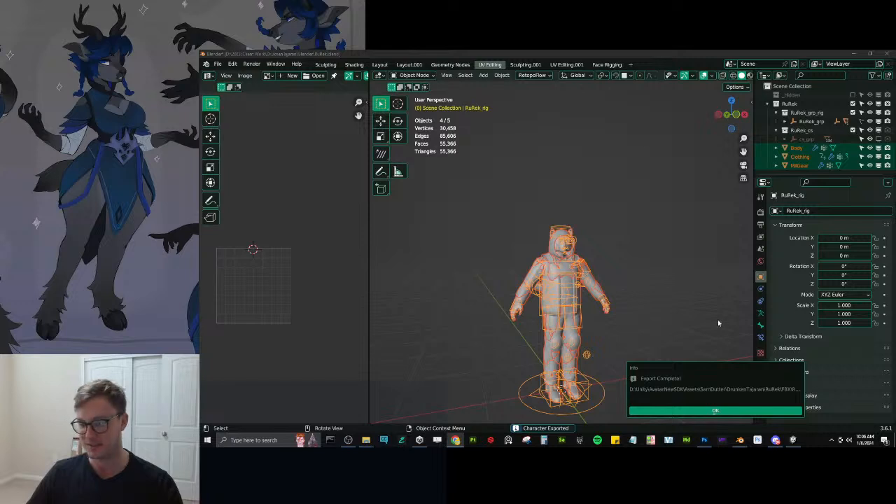
left_click(714, 411)
left_click(687, 325)
key("ctrl+s")
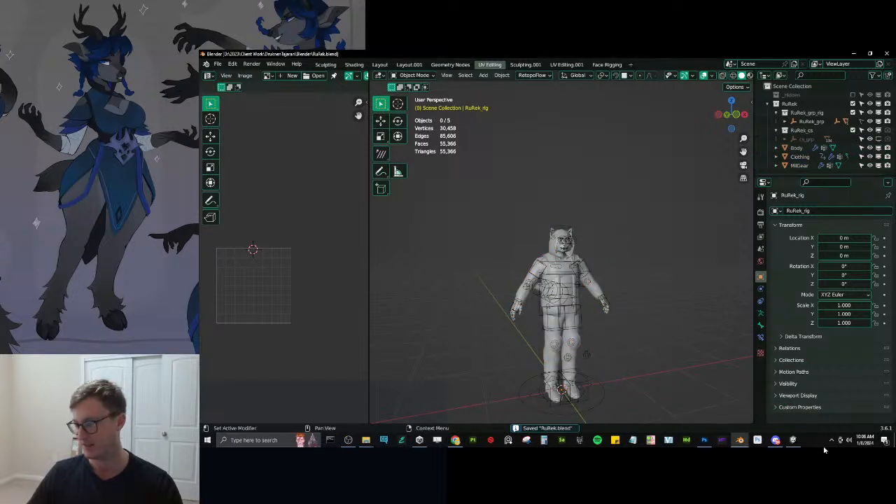
Switch to Unity and inspect the reimported avatar's full body in the Scene view.
left_click(793, 439)
right_click_drag(517, 256, 513, 307)
key("s")
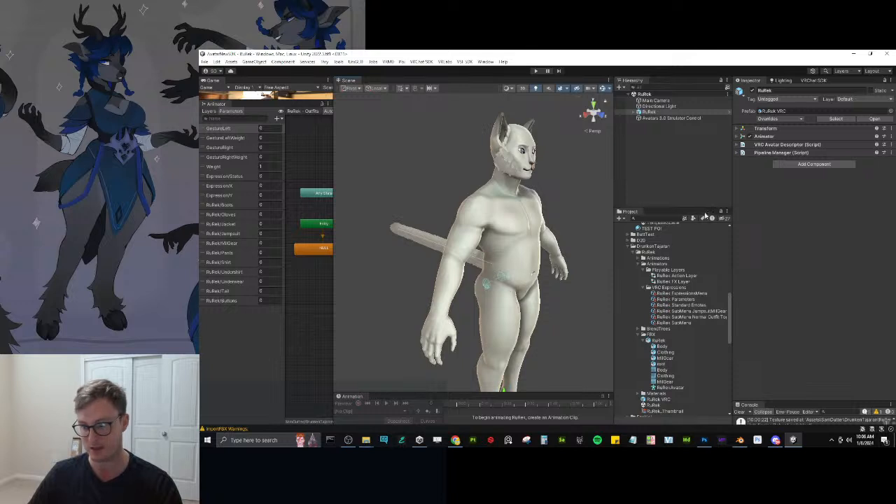
Collapse the RuRek project's Playable Layers, VRC Expressions and Animators folders, and expand the RuRek avatar in the scene hierarchy.
left_click(645, 270)
left_click(643, 269)
left_click(638, 264)
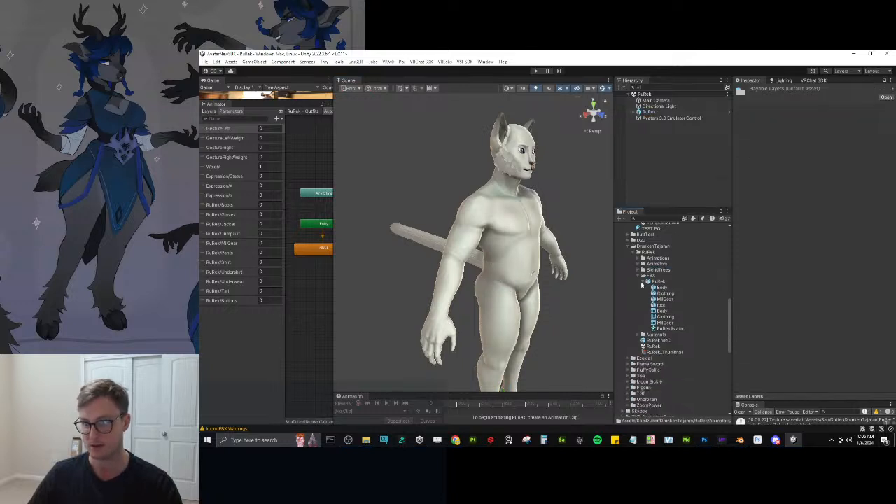
left_click(633, 112)
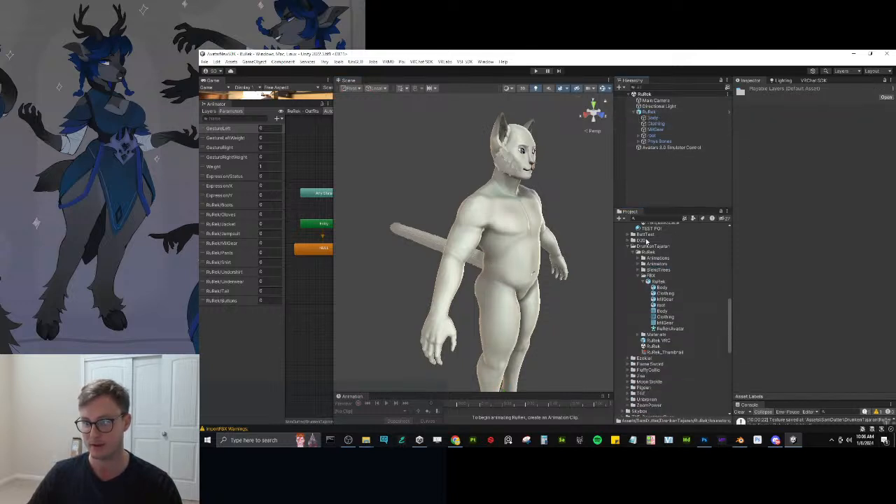
Check the RuRek prefab instance's overrides and collapse the avatar in the scene hierarchy.
left_click(648, 112)
left_click(798, 119)
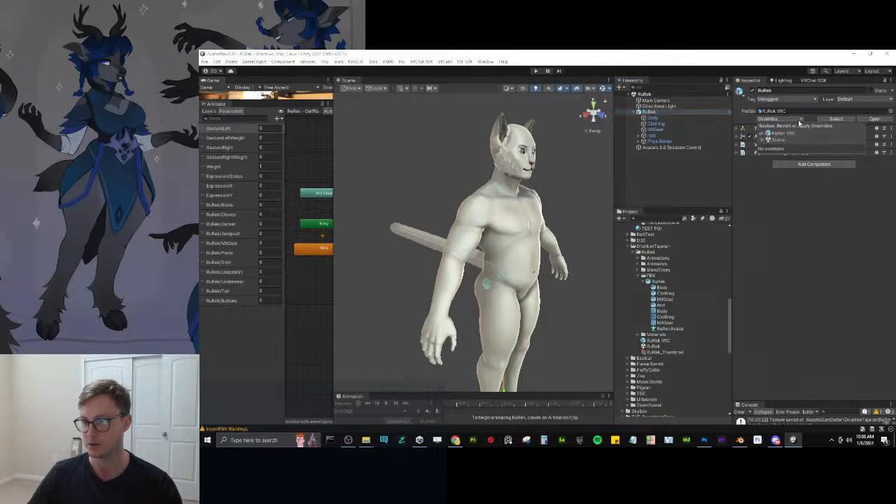
left_click(829, 256)
left_click(654, 160)
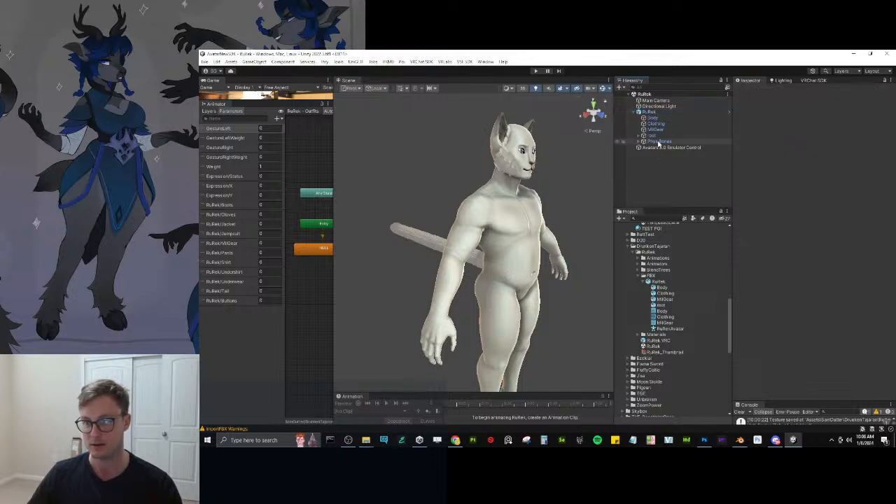
left_click(633, 112)
Frame the avatar's full body in the Scene view and start Play mode to inspect its default outfit.
right_click_drag(459, 213, 493, 194)
scroll(493, 193, "down", 5)
middle_click_drag(541, 207, 508, 198)
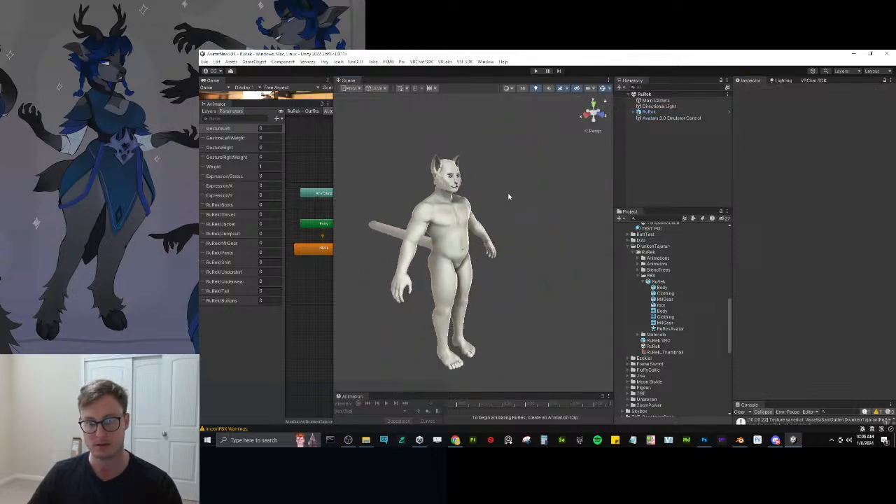
left_click(536, 71)
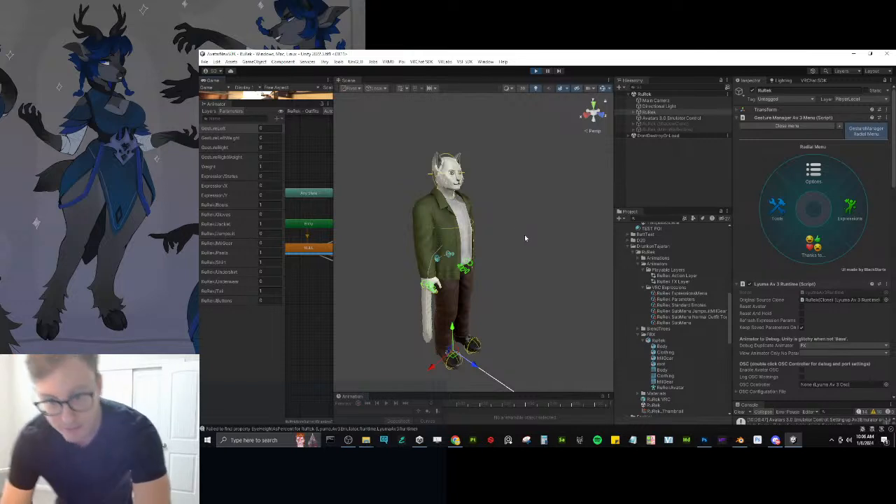
right_click_drag(523, 236, 475, 236)
middle_click_drag(531, 237, 529, 249)
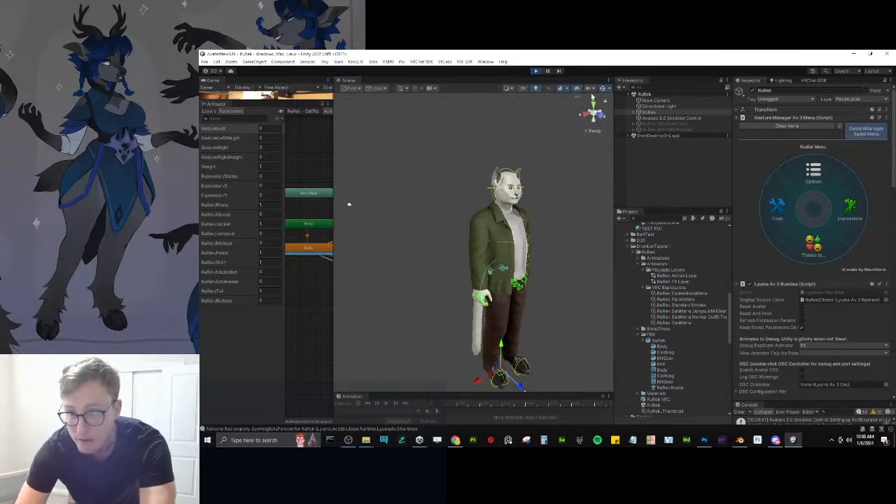
In the avatar's RuRek expression controls, test the tail toggle and the Military, Underwear, Jumpsuit, No Clothes and Normal outfits.
left_click(849, 207)
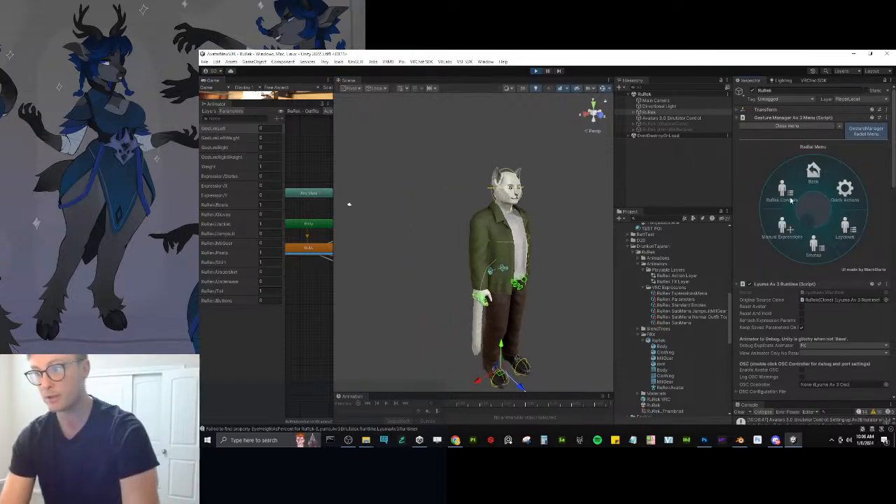
left_click(789, 196)
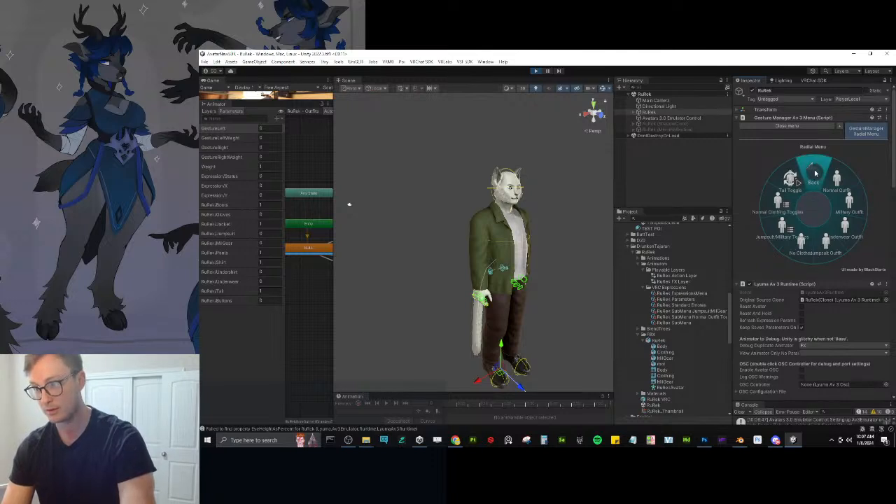
left_click(791, 180)
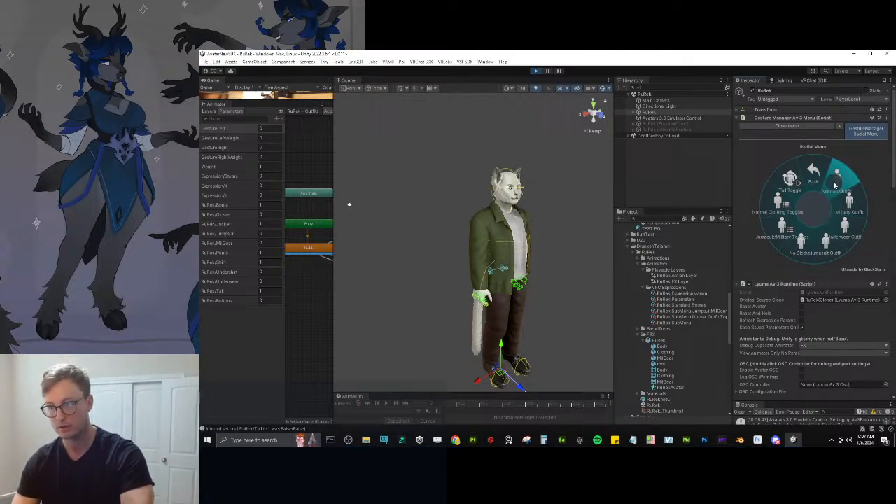
left_click(850, 209)
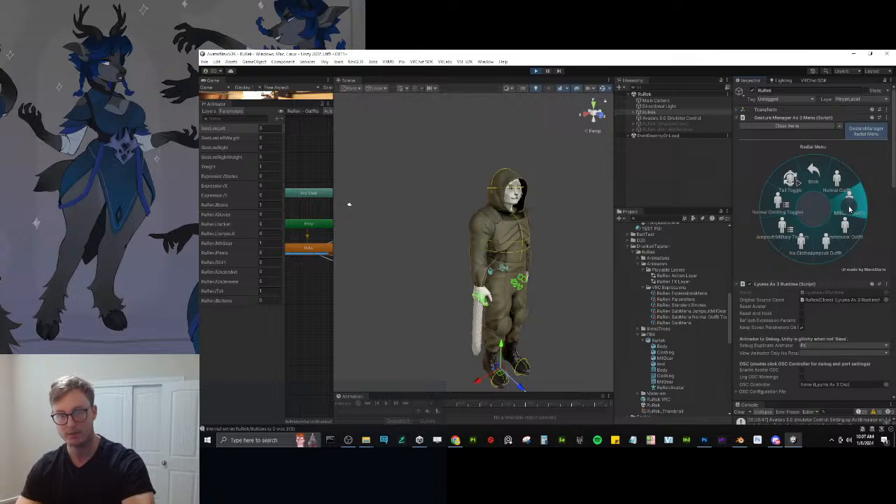
left_click(847, 228)
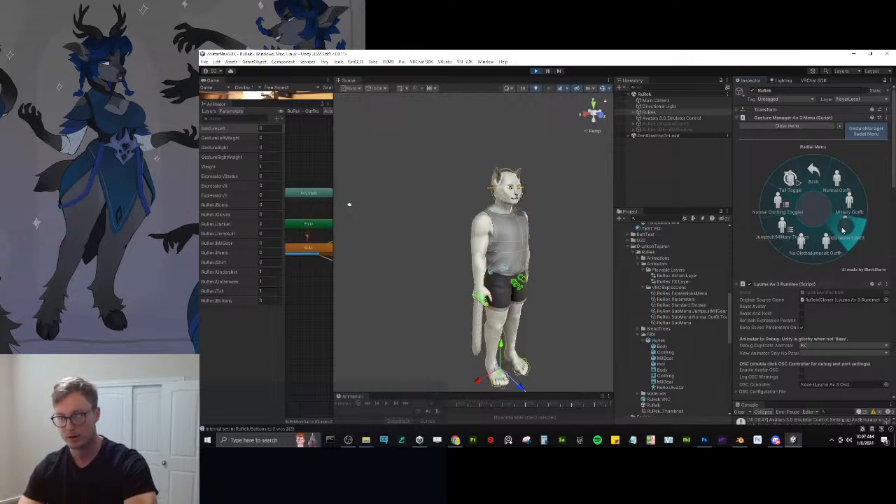
left_click(819, 243)
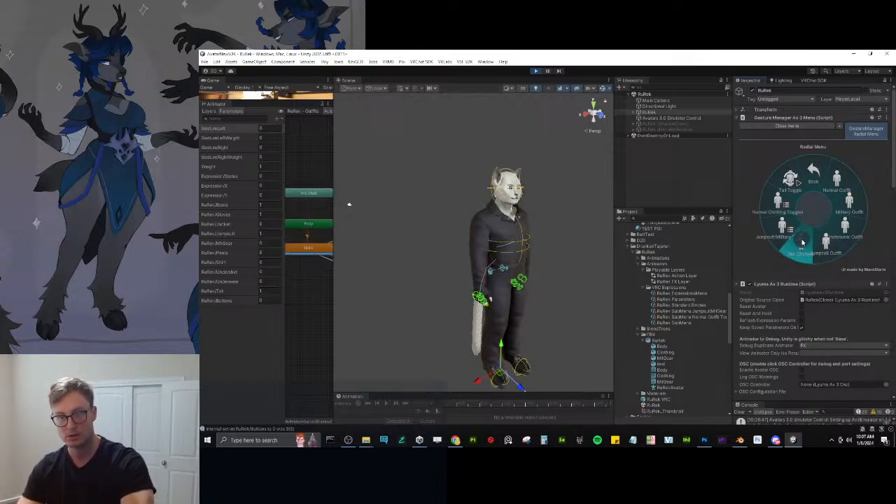
left_click(803, 241)
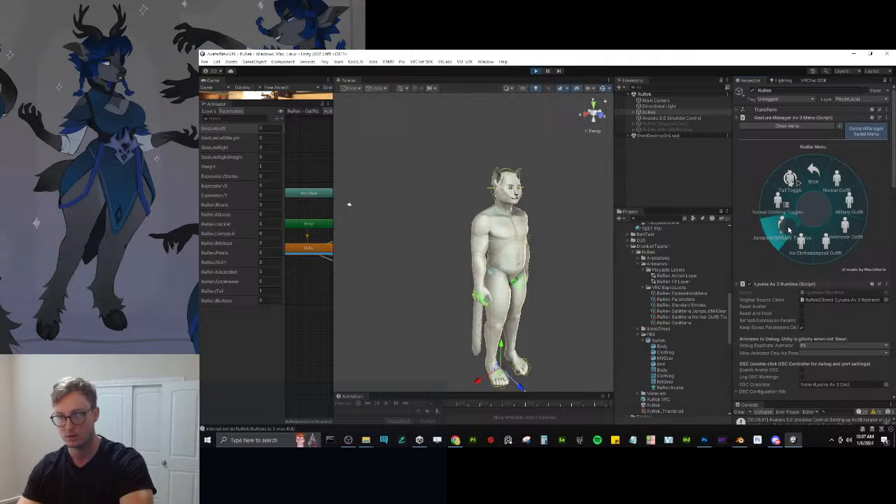
left_click(849, 203)
left_click(839, 184)
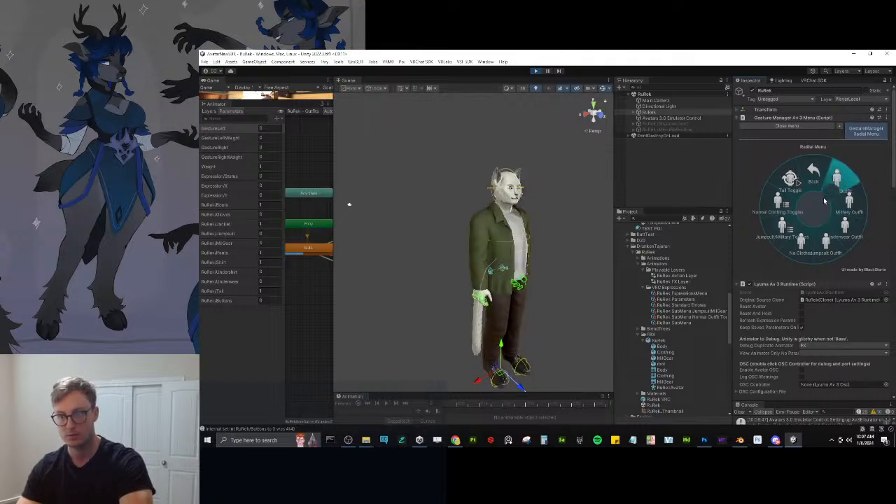
Test the Normal Clothing Toggles by switching off boots, jacket, pants and shirt, and turning undershirt and underwear on and off.
left_click(784, 203)
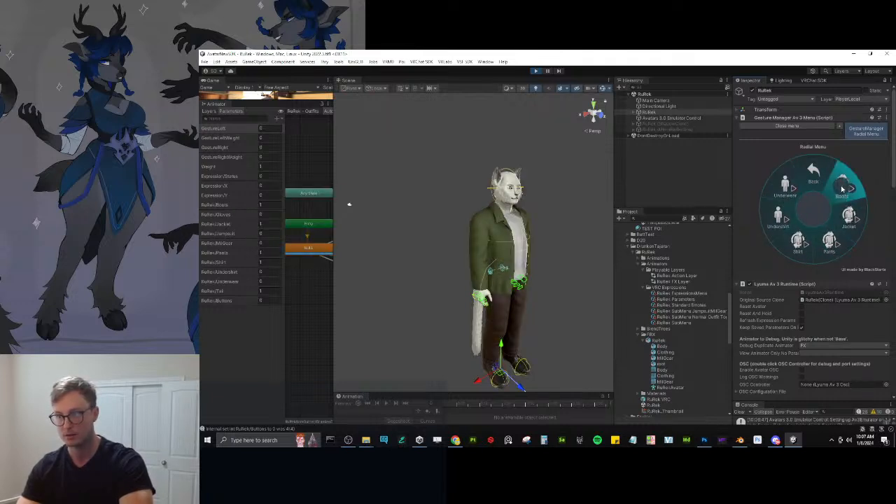
left_click(843, 186)
left_click(851, 222)
left_click(827, 241)
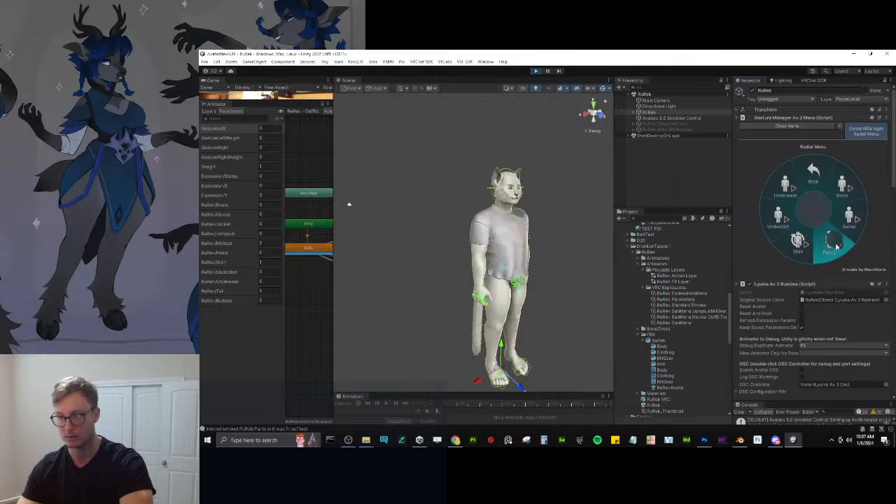
left_click(791, 237)
left_click(777, 217)
left_click(777, 217)
left_click(787, 198)
left_click(791, 197)
left_click(809, 176)
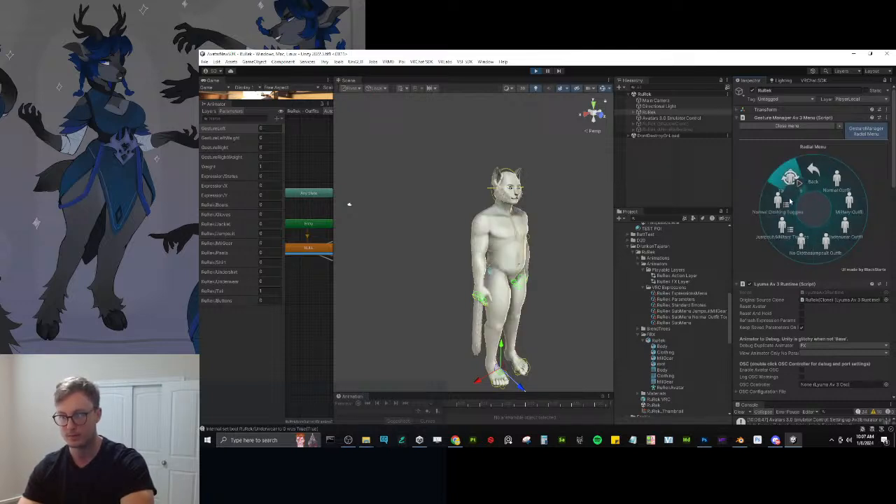
Test the Jumpsuit/Military Toggles by turning the military gear, jumpsuit, gloves and boots each on and off.
left_click(780, 232)
left_click(775, 205)
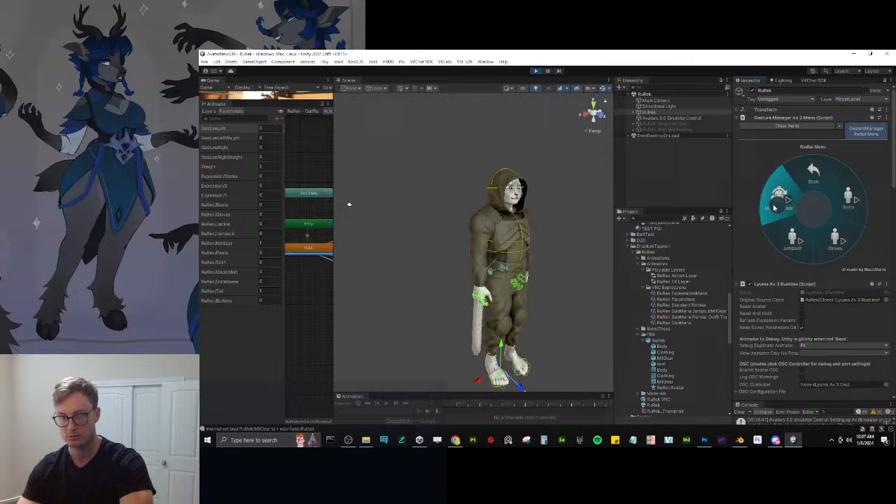
left_click(773, 207)
left_click(790, 240)
left_click(791, 240)
left_click(822, 245)
left_click(821, 245)
left_click(835, 211)
left_click(834, 211)
left_click(812, 184)
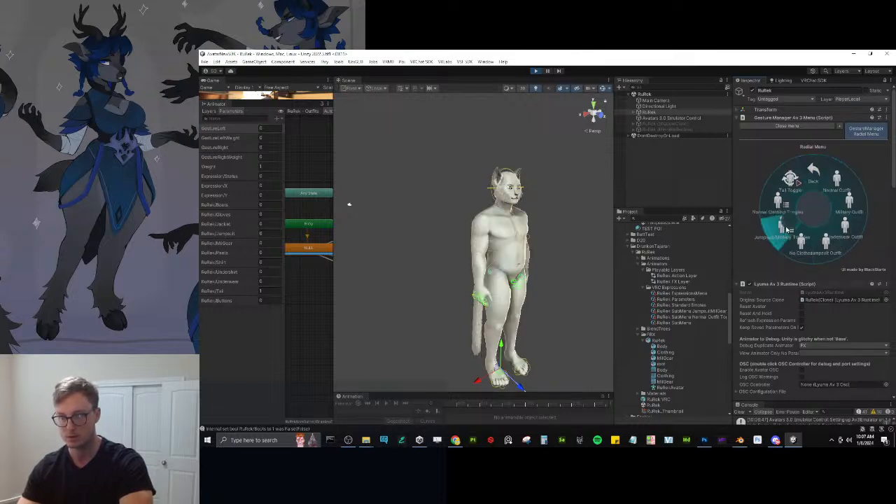
Return to the root of the radial menu and exit Play mode.
left_click(810, 178)
left_click(810, 181)
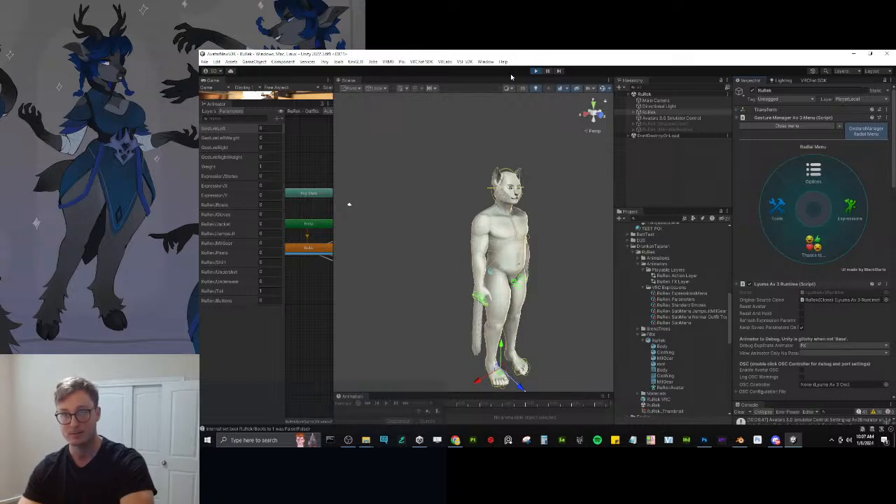
left_click(536, 71)
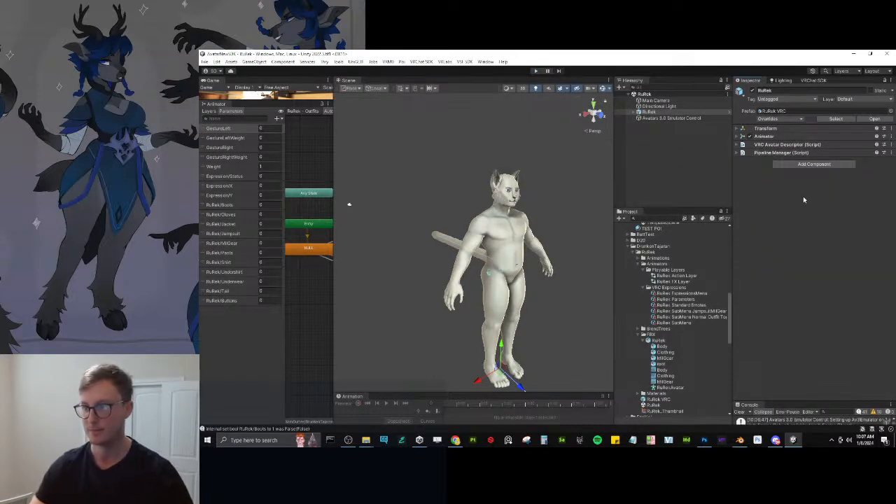
Review the RuRek avatar's validations in the VRChat SDK builder, accept the content rights statement, and build and publish it for Windows.
left_click(823, 81)
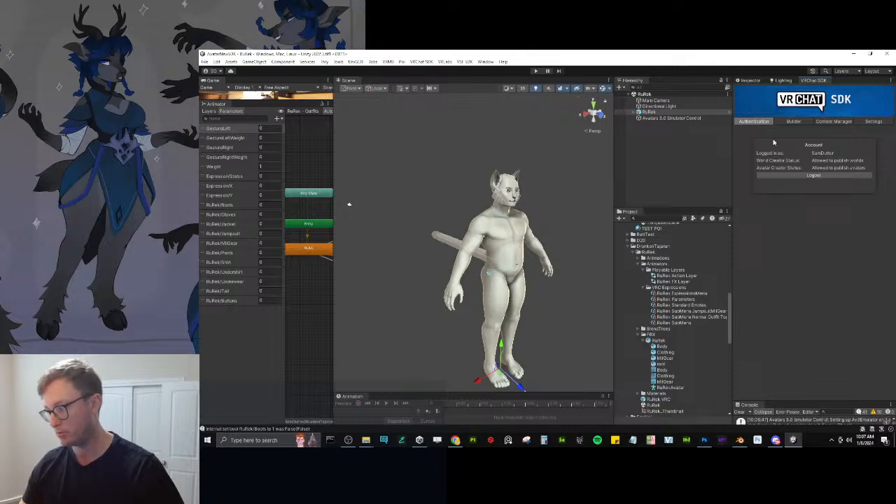
left_click(793, 121)
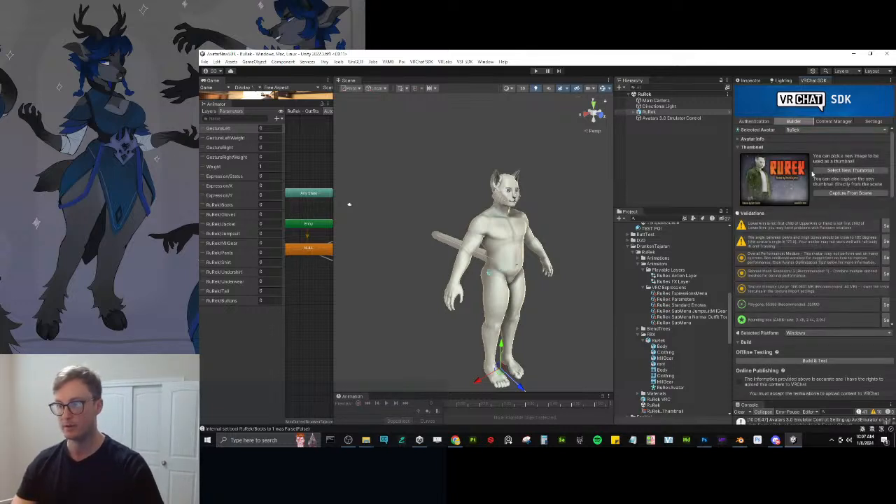
scroll(839, 280, "down", 6)
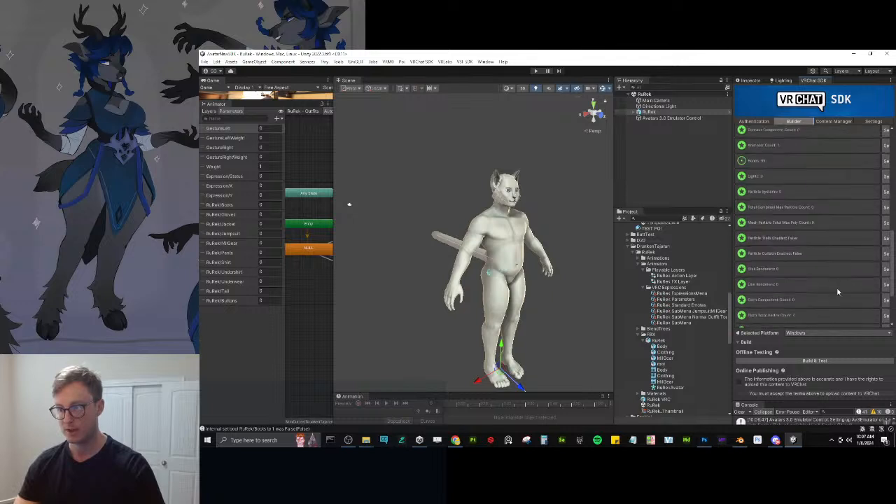
scroll(839, 287, "down", 3)
left_click(823, 380)
left_click(823, 393)
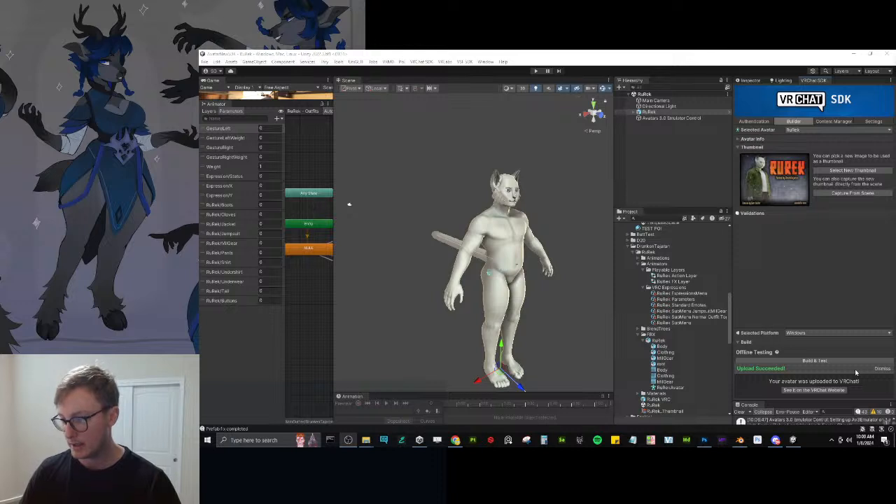
left_click(882, 369)
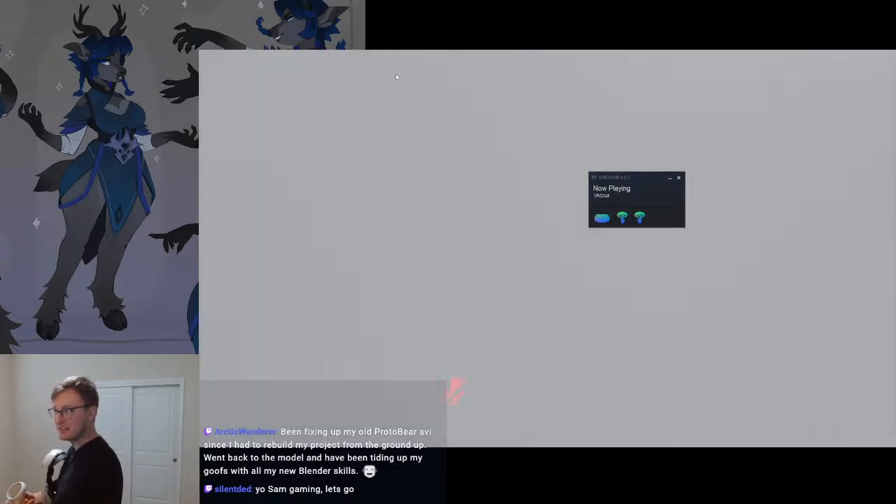
Minimize the SteamVR status window and close the Steam store window.
left_click(670, 179)
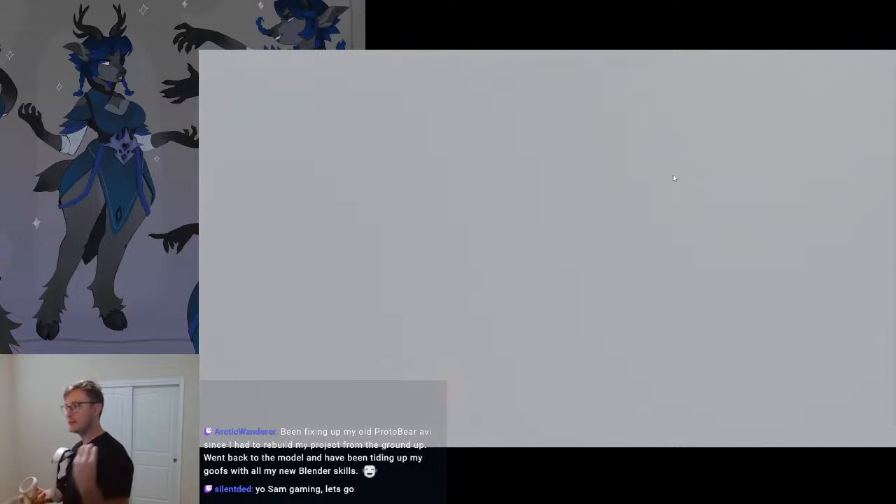
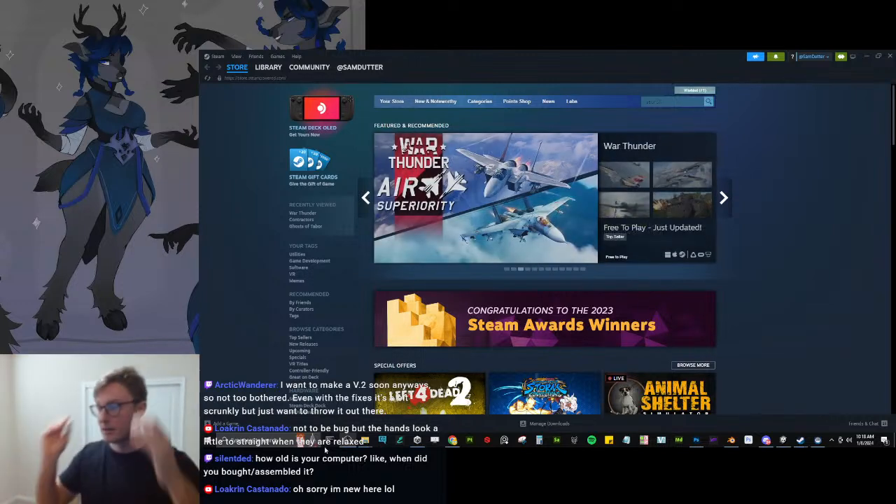
left_click(325, 450)
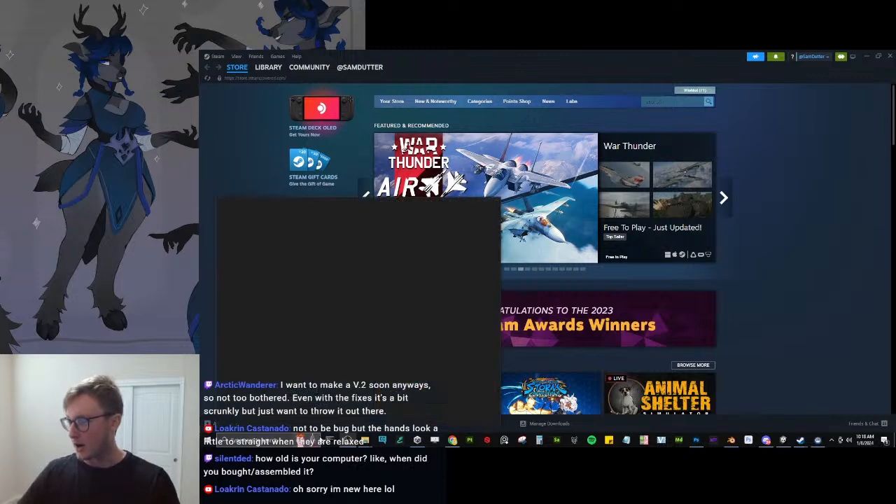
key("Escape")
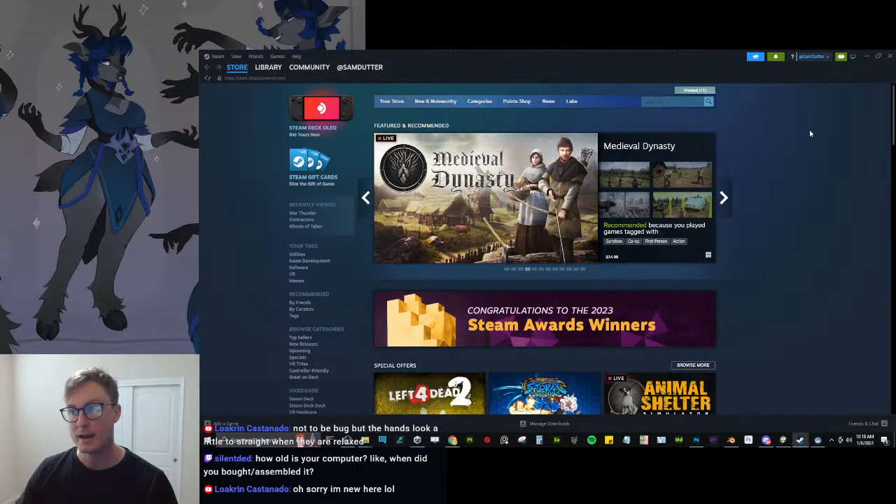
left_click(888, 57)
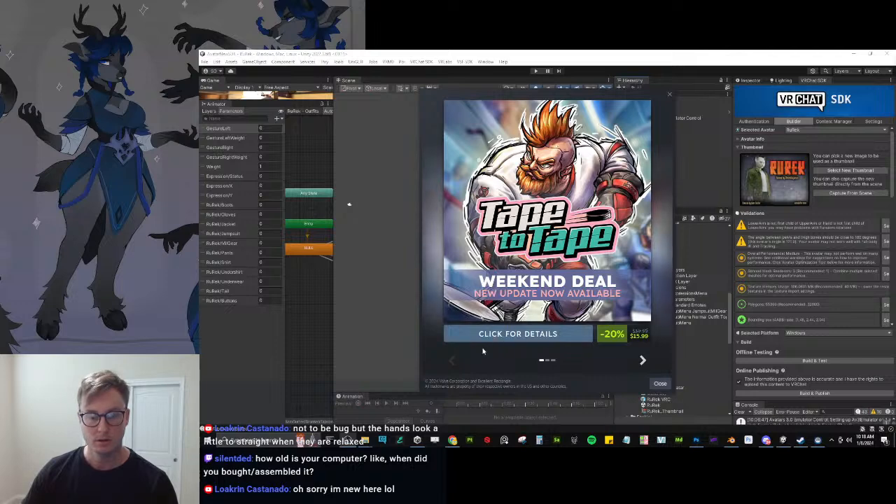
Switch to the thumbnail Uploads folder in File Explorer, go to the De Novo (D:) drive, and close the Steam promotion window.
mouse_move(365, 439)
left_click(336, 409)
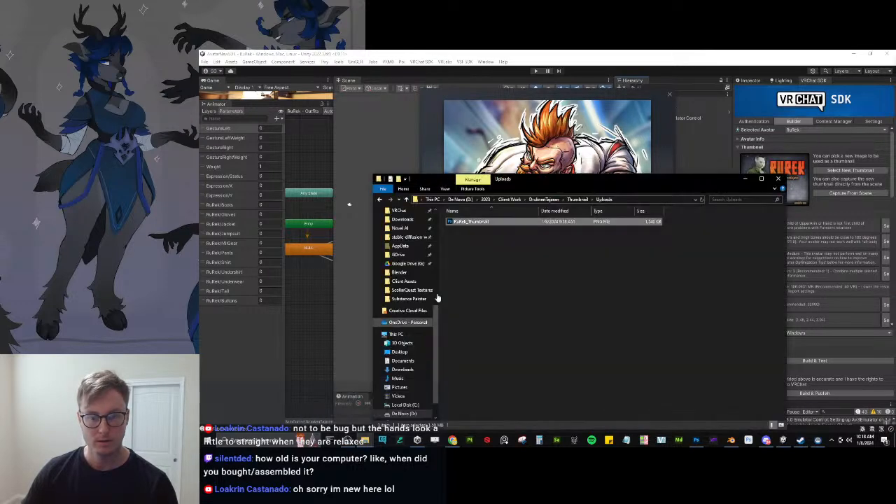
left_click(455, 200)
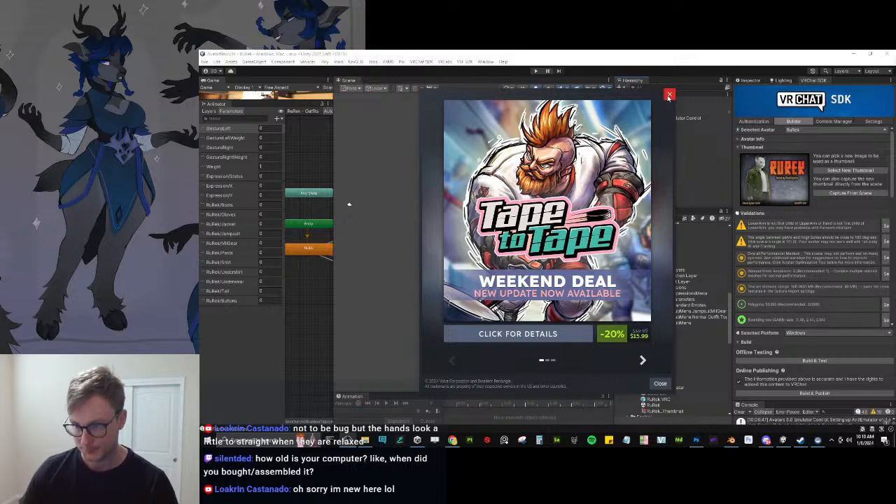
left_click(669, 95)
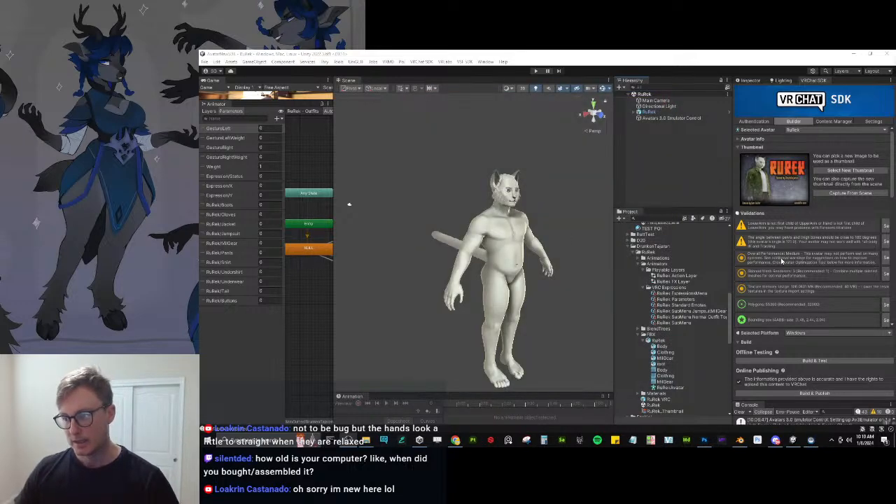
Widen the VRChat SDK builder area to examine the RuRek avatar's validation list.
scroll(782, 259, "down", 3)
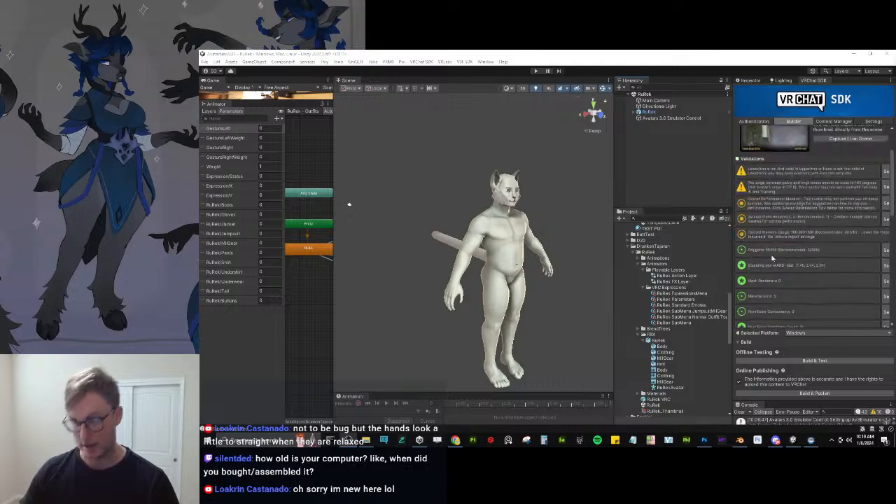
left_click_drag(730, 201, 645, 191)
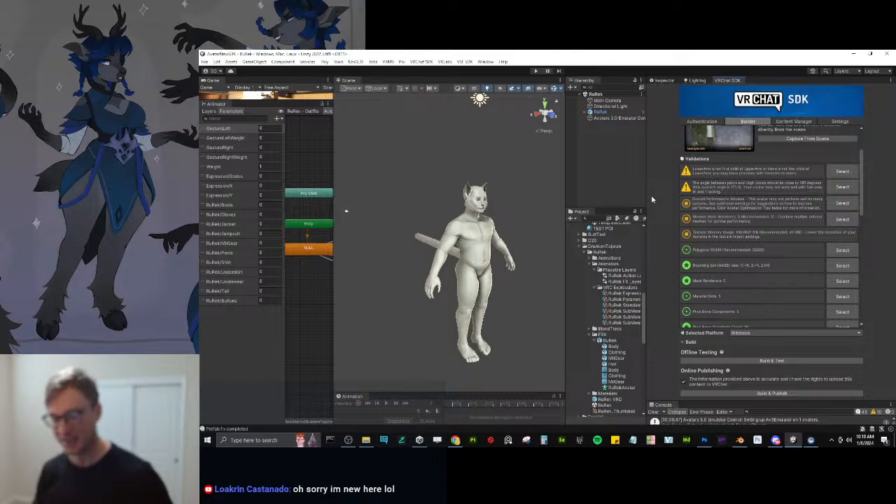
Review the RuRek avatar's validation list in the VRChat SDK builder, from the warnings to the particle entries.
scroll(685, 223, "up", 3)
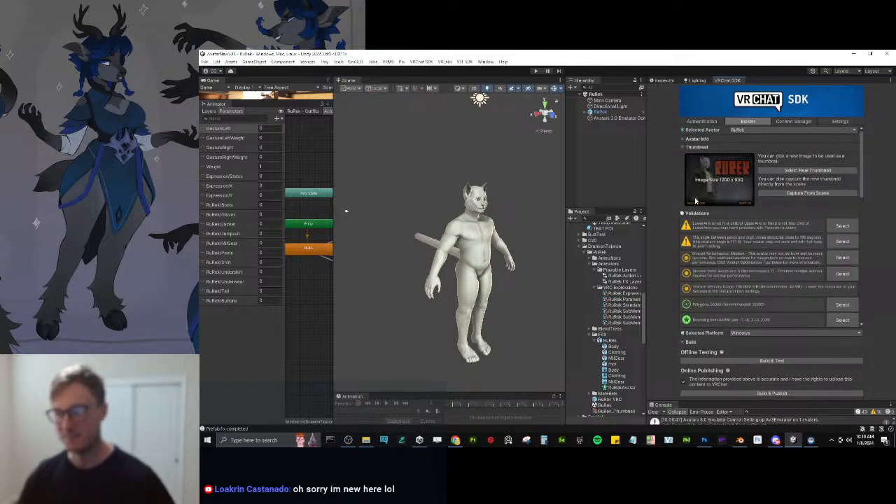
scroll(683, 146, "down", 3)
scroll(703, 231, "down", 5)
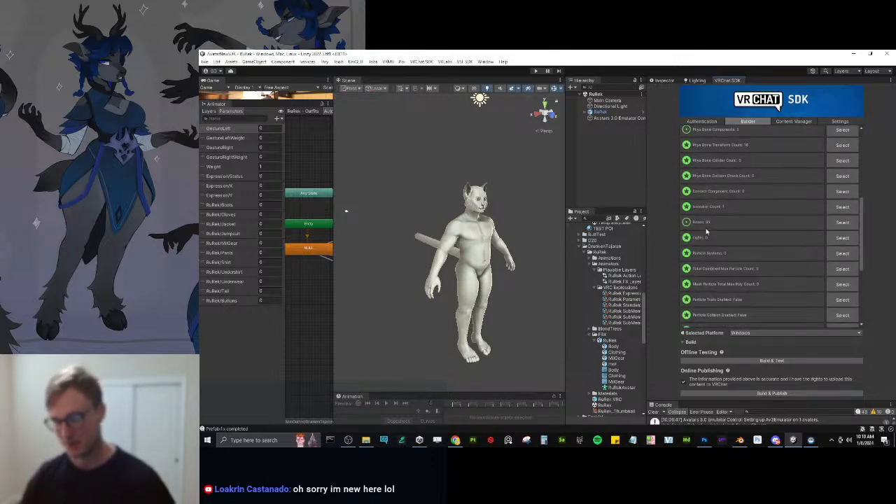
scroll(707, 232, "up", 5)
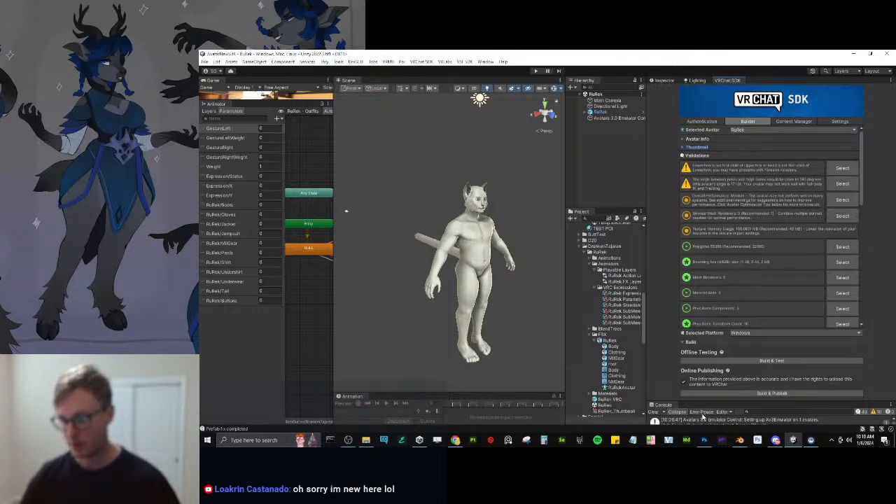
Switch to Blender with RuRek.blend and hide the Clothing and MilGear objects to expose the body.
left_click(739, 439)
scroll(534, 259, "up", 6)
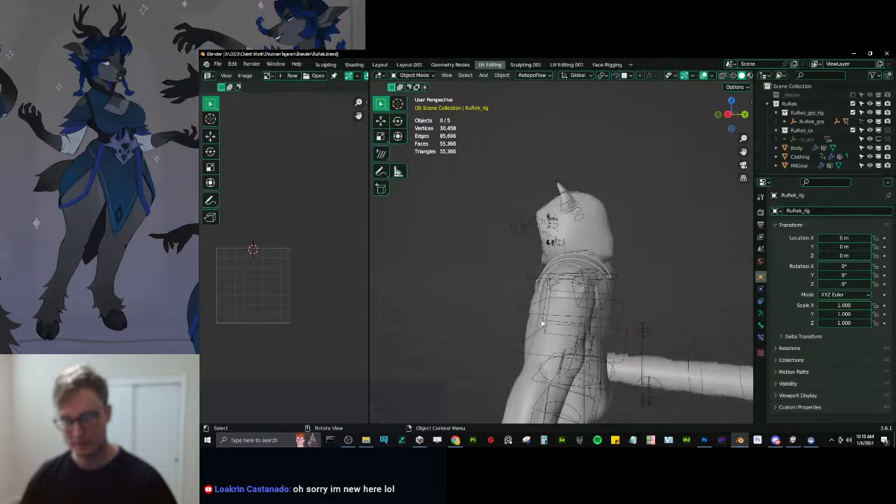
scroll(534, 260, "down", 6)
middle_click_drag(533, 278, 614, 281)
middle_click_drag(614, 281, 611, 354, "ctrl")
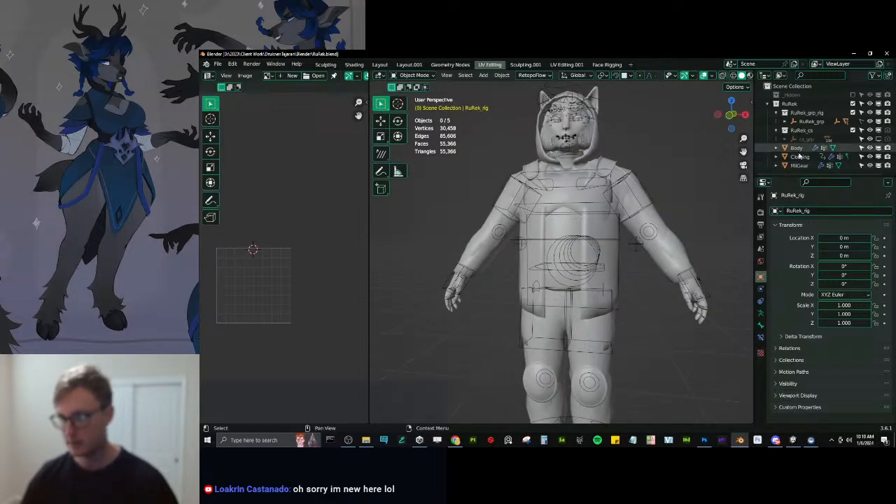
left_click(870, 156)
Select the rig together with the Body mesh, enter Weight Paint mode and view the character from its right side.
left_click(632, 183)
left_click(634, 179)
left_click(576, 228, "shift")
key("ctrl+Tab")
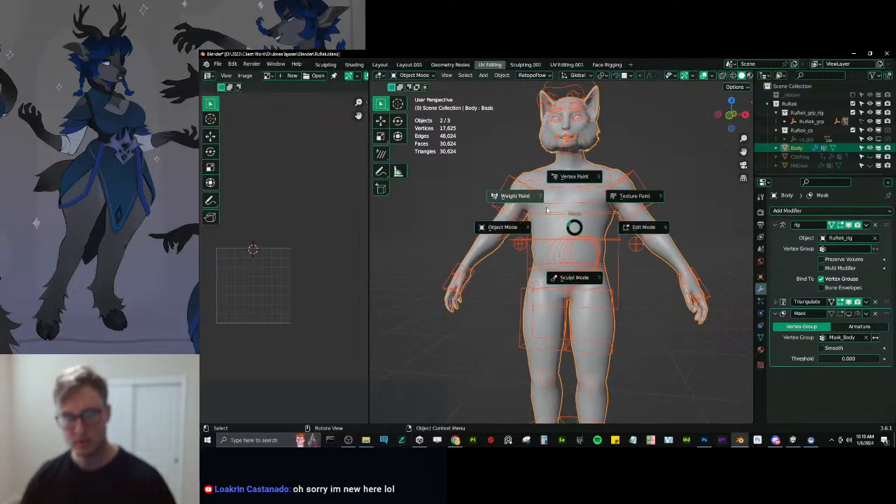
left_click(543, 206)
key("KP_3")
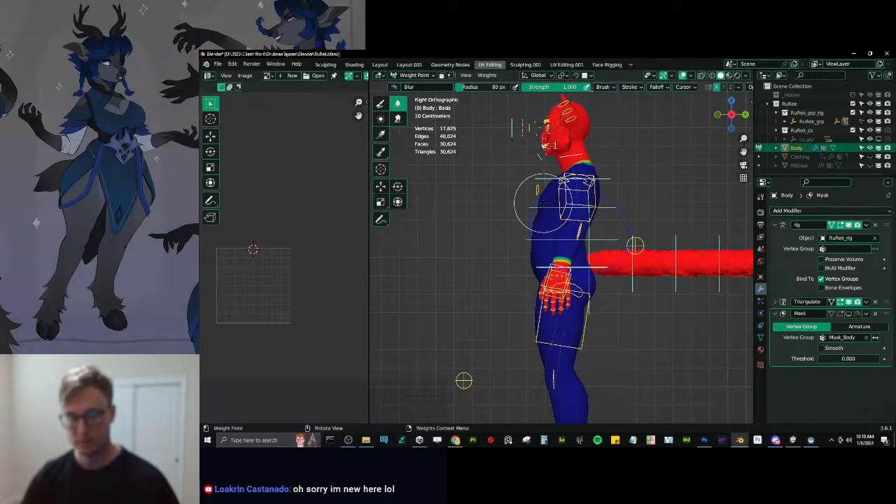
Pose the left leg as if seated by moving its foot IK control forward and up, plus a further 0.24 m along Z.
scroll(640, 300, "up", 3)
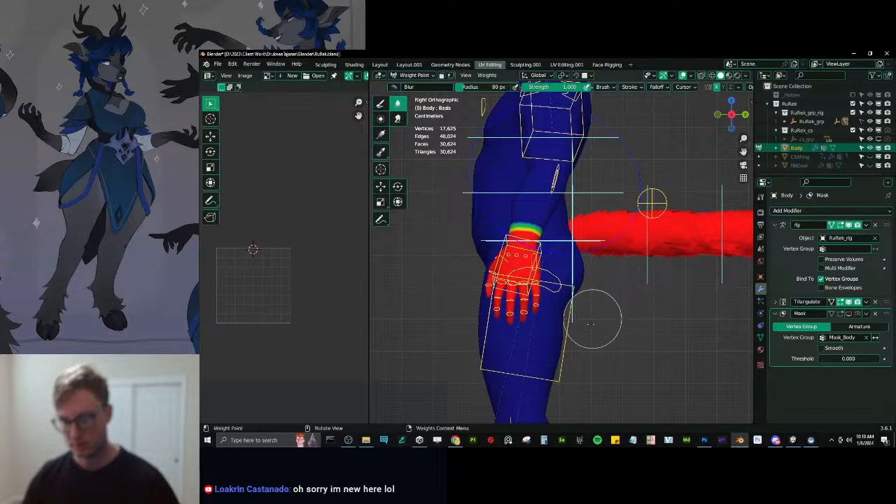
scroll(600, 304, "down", 6)
left_click(556, 360, "ctrl")
key("g")
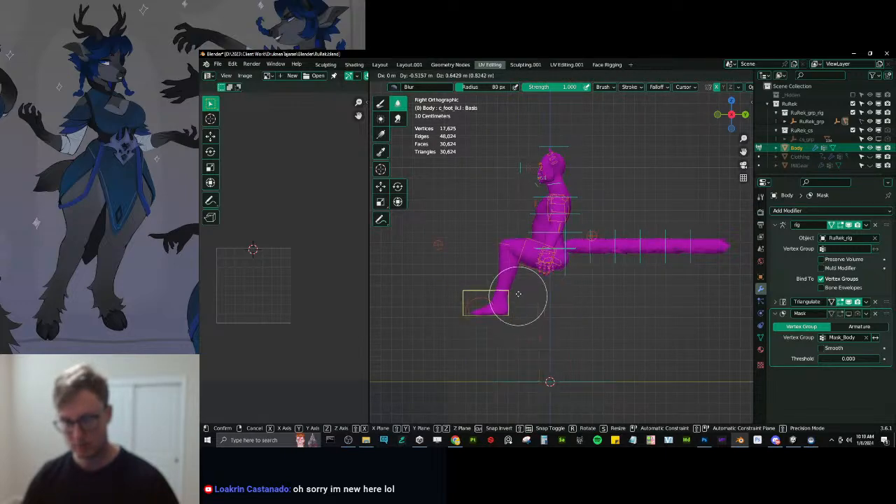
left_click(510, 297)
scroll(524, 294, "up", 5)
middle_click_drag(510, 298, 544, 274)
key("g")
key("z")
left_click(524, 290)
scroll(621, 262, "up", 2)
Show the armature's last bone layer as well and select the thigh_twist.l bone to display its body weights.
key("shift+m")
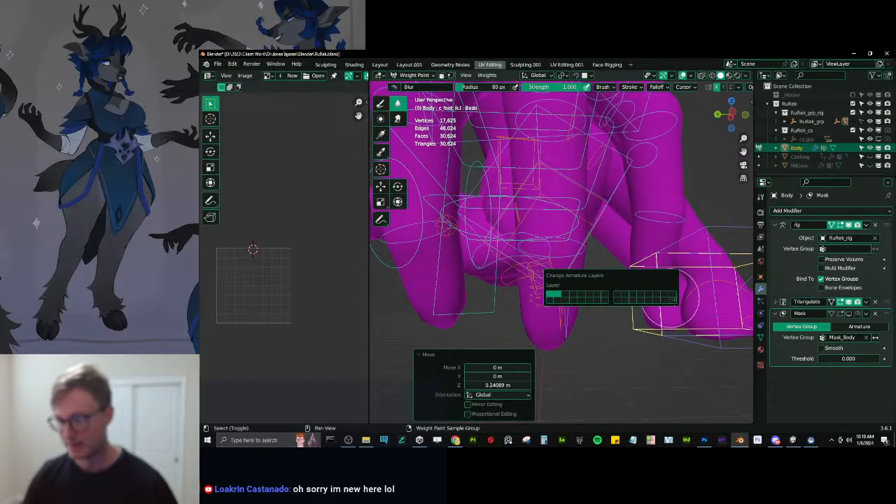
left_click(670, 300, "shift")
middle_click_drag(574, 260, 536, 241)
left_click(534, 246, "ctrl")
left_click(537, 248, "ctrl")
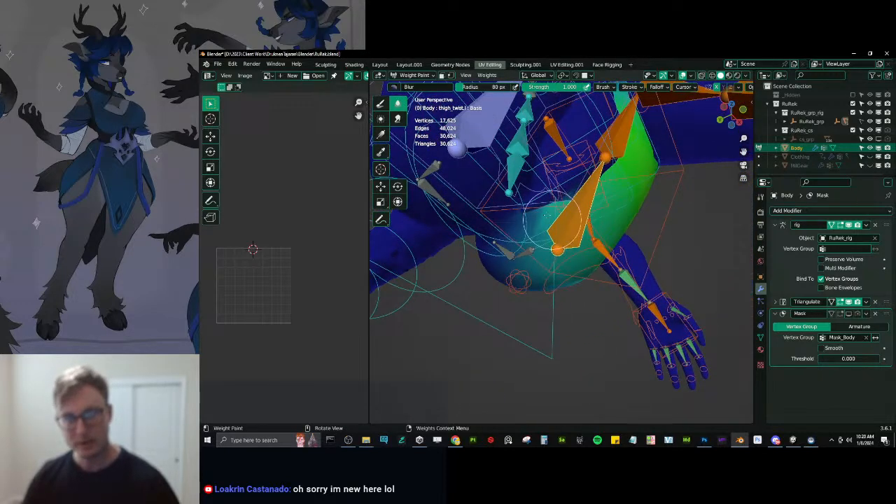
Test-rotate the cc_Butt1.L bone about -62° around the global X axis, and clear its rotation.
middle_click_drag(510, 210, 591, 273)
left_click(591, 272, "ctrl")
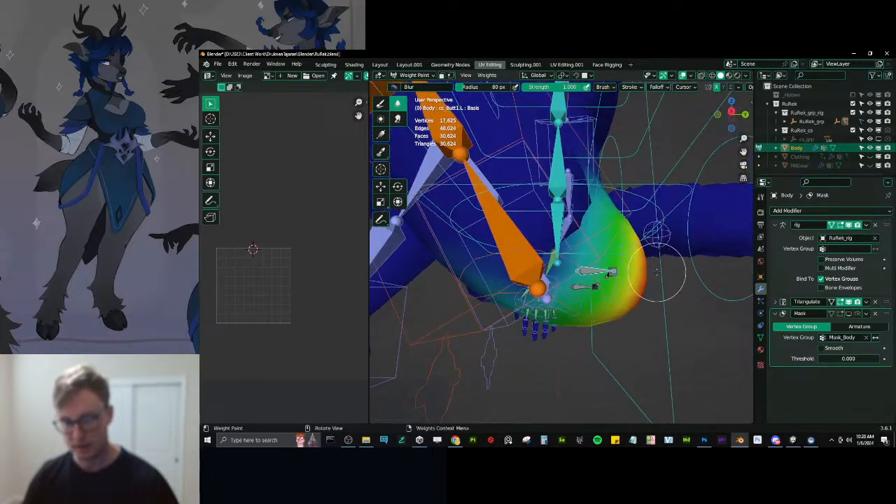
key("r")
key("x")
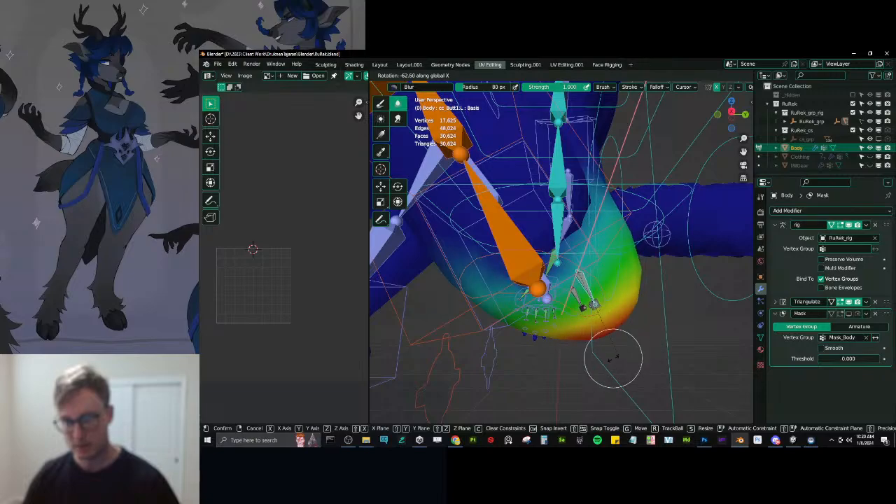
left_click(608, 360)
key("alt+r")
mouse_move(609, 357)
middle_mouse_down("ctrl")
mouse_move(605, 298)
mouse_move(651, 351)
middle_mouse_up("ctrl")
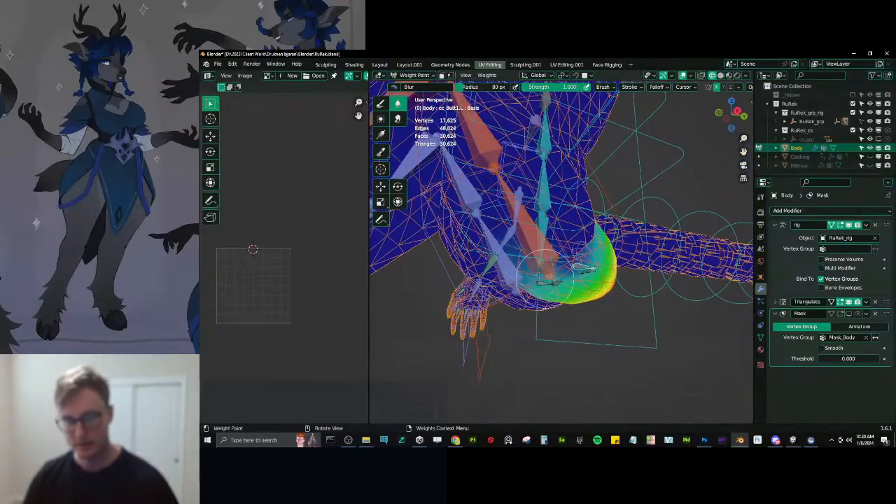
Examine the body weights of the cc_Butt1.L and thigh_twist.l bones over the wireframe around the bent left hip.
mouse_move(588, 292)
middle_mouse_down()
mouse_move(500, 296)
mouse_move(546, 336)
mouse_move(592, 270)
mouse_move(545, 261)
mouse_move(560, 274)
mouse_move(600, 266)
mouse_move(581, 276)
mouse_move(562, 258)
mouse_move(547, 273)
mouse_move(574, 273)
mouse_move(546, 271)
mouse_move(598, 251)
mouse_move(588, 269)
mouse_move(585, 254)
mouse_move(589, 269)
middle_mouse_up()
left_click(585, 266, "ctrl")
left_click(579, 260, "ctrl")
left_click(536, 261, "ctrl")
mouse_move(535, 260)
middle_mouse_down()
mouse_move(540, 269)
mouse_move(549, 258)
mouse_move(538, 274)
mouse_move(577, 259)
middle_mouse_up()
left_click(380, 103)
left_click(576, 259, "ctrl")
scroll(576, 259, "down", 3)
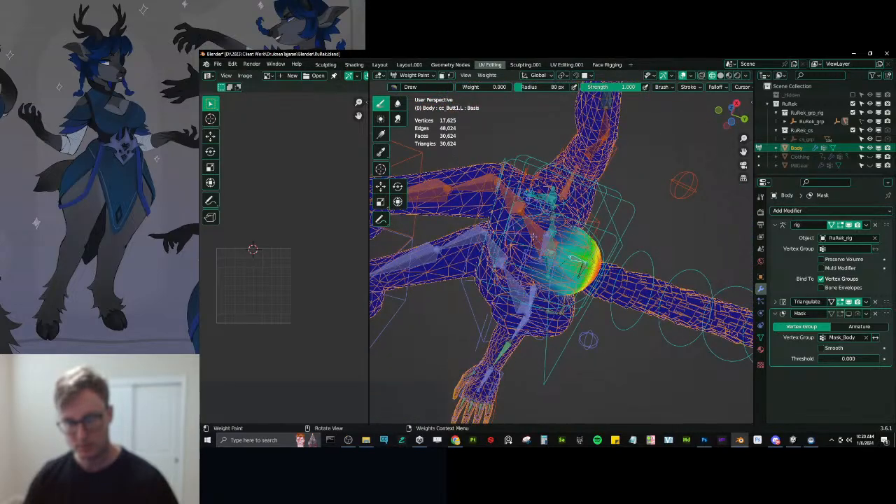
mouse_move(581, 265)
middle_mouse_down()
mouse_move(604, 307)
mouse_move(588, 310)
middle_mouse_up()
left_click(604, 308, "ctrl")
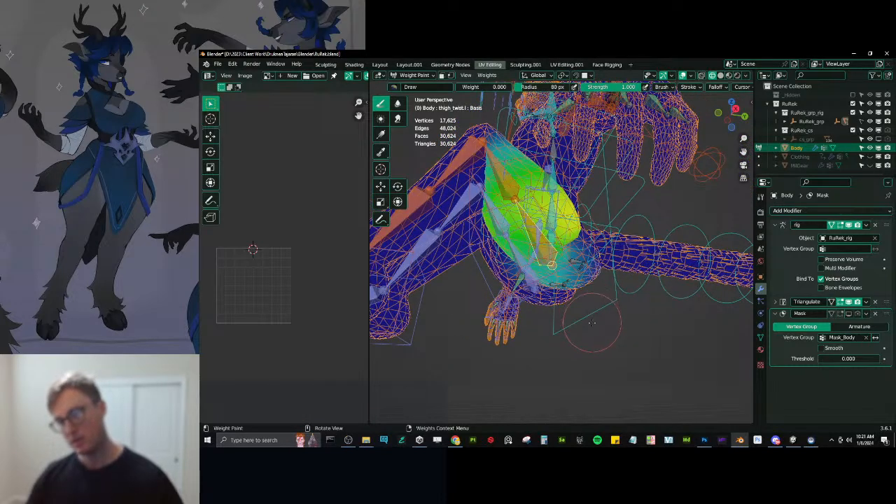
Rotate the cc_Butt1.L bone -56.8° around the global X axis to test how the buttock deforms.
scroll(592, 322, "up", 3)
left_click(599, 272, "ctrl")
key("r")
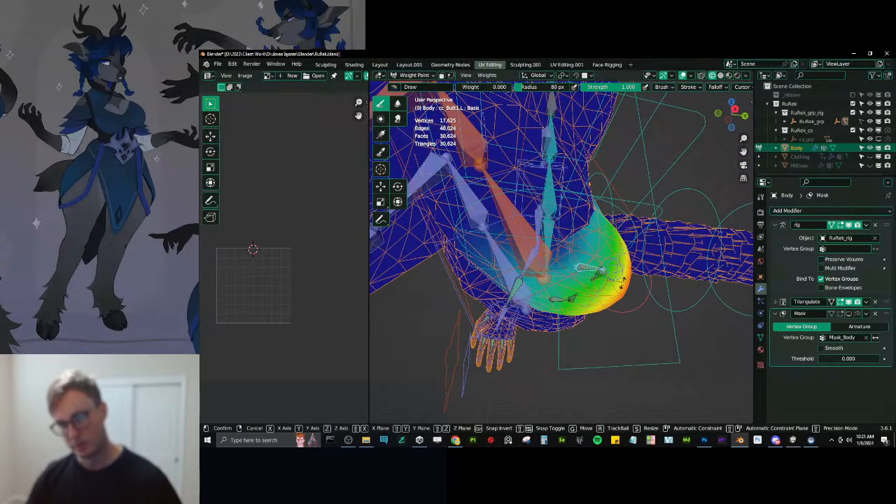
key("x")
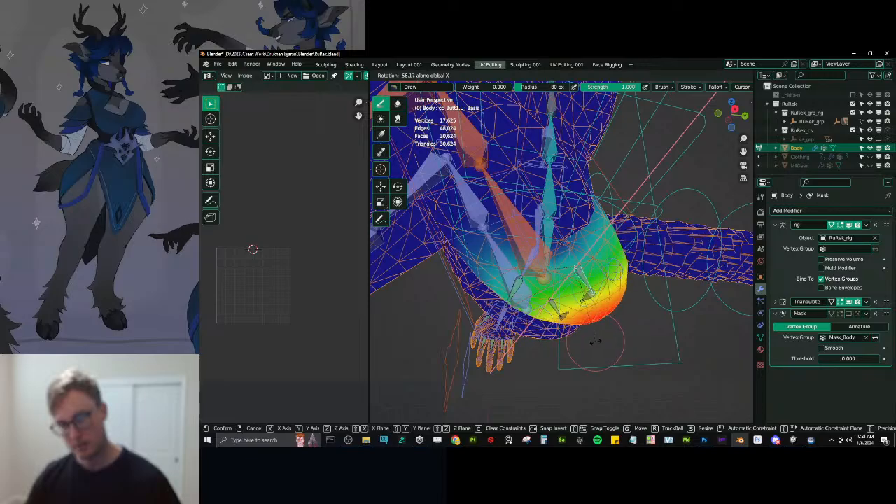
left_click(592, 340)
middle_click_drag(592, 340, 536, 361)
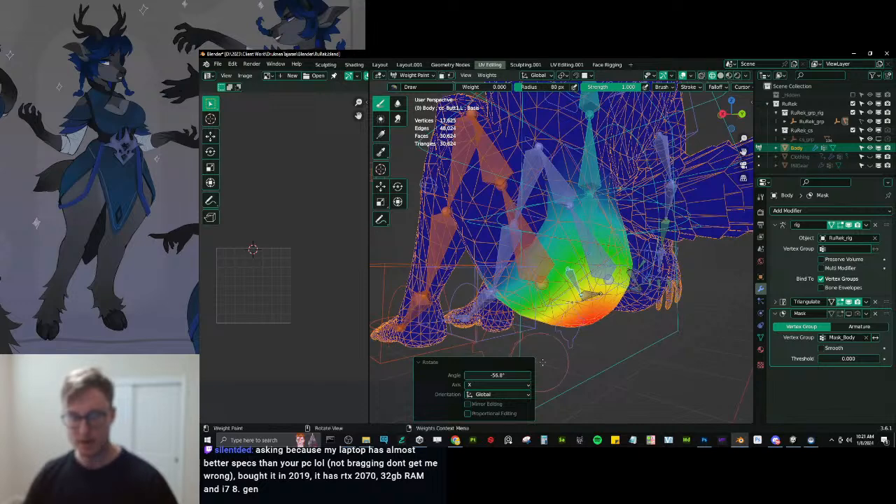
middle_click_drag(591, 328, 596, 317)
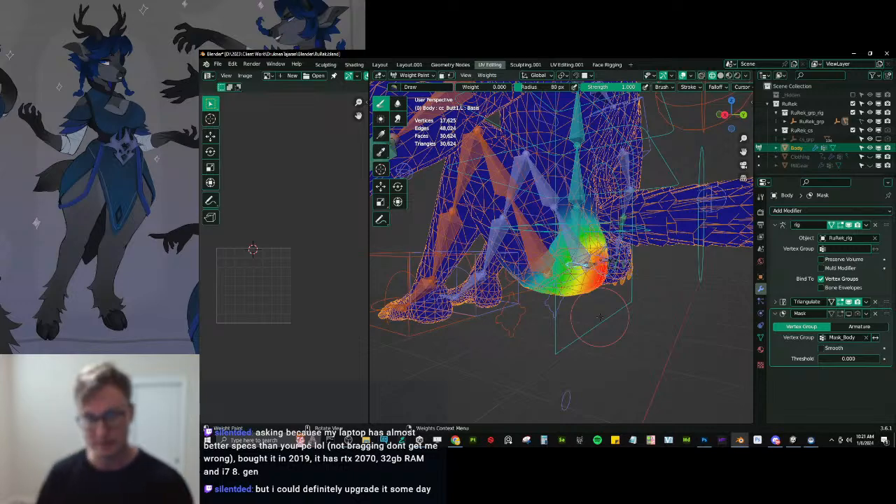
Raise the left foot IK control about 0.46 m along Z from the standing pose to bend the leg.
key("alt+z")
middle_click_drag(595, 322, 476, 203)
left_click(584, 354, "ctrl")
scroll(532, 322, "down", 3)
scroll(468, 270, "up", 3)
middle_click_drag(476, 203, 563, 220)
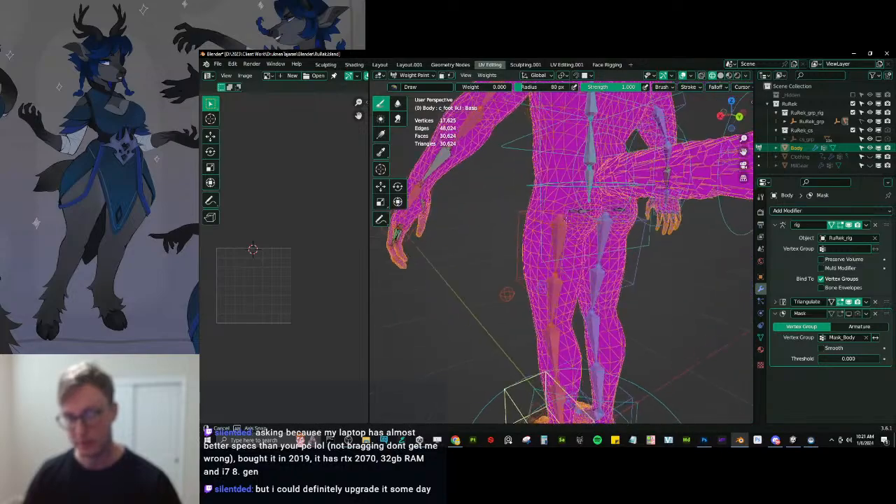
scroll(562, 221, "down", 3)
key("g")
key("z")
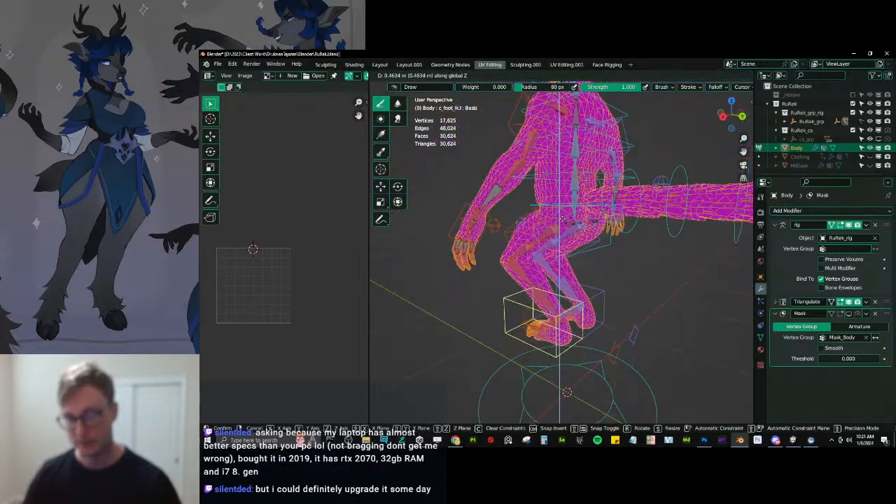
left_click(574, 214)
middle_click_drag(574, 214, 566, 275)
Inspect the body weights of the left thigh_stretch.l and leg_stretch.l bones with the Blur brush active.
scroll(641, 236, "up", 3)
left_click(688, 230, "ctrl")
left_click(633, 227, "ctrl")
middle_click_drag(518, 257, 525, 281)
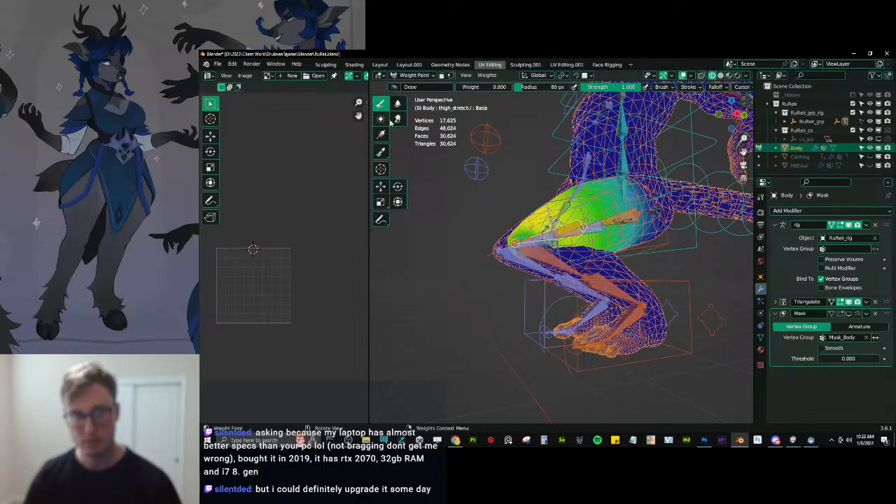
left_click(397, 103)
middle_click_drag(494, 252, 591, 259)
mouse_move(596, 229)
middle_mouse_down()
mouse_move(599, 220)
mouse_move(596, 245)
mouse_move(606, 236)
mouse_move(623, 246)
mouse_move(602, 251)
mouse_move(596, 225)
middle_mouse_up()
mouse_move(597, 271)
middle_mouse_down()
mouse_move(539, 257)
mouse_move(579, 273)
mouse_move(639, 256)
mouse_move(591, 289)
middle_mouse_up()
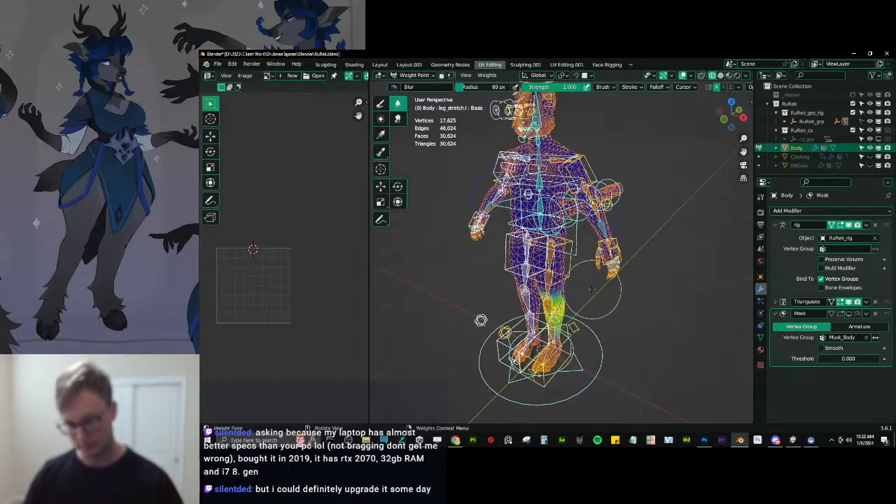
Return to Object Mode, hide the Body mesh and show the Clothing mesh.
key("ctrl+Tab")
left_click(597, 285)
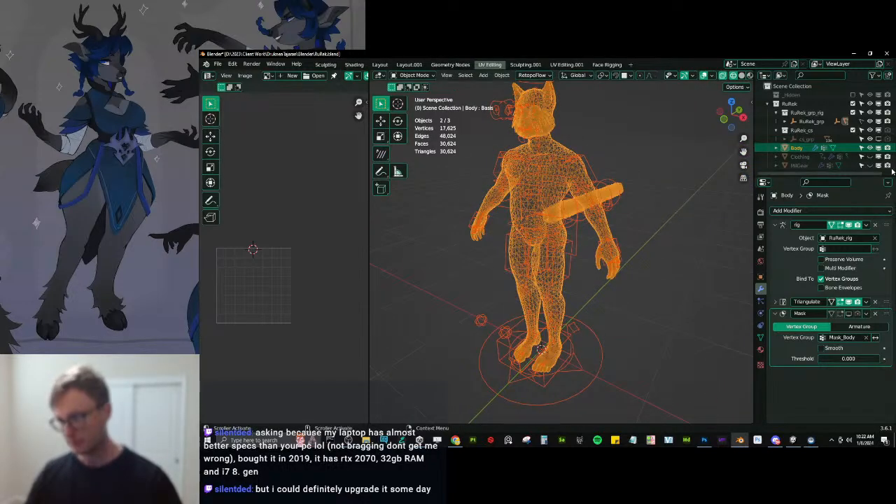
left_click(870, 148)
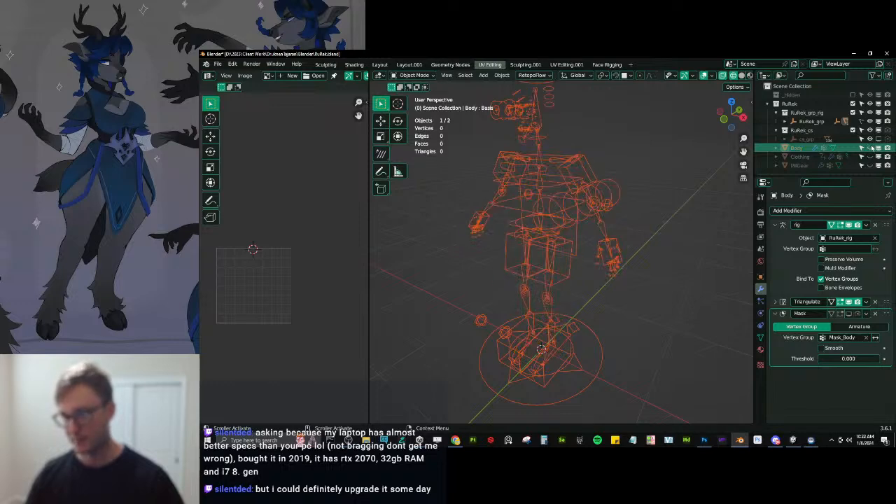
left_click(870, 156)
Select the RuRek rig together with the Clothing mesh and enter Weight Paint mode.
left_click(608, 198)
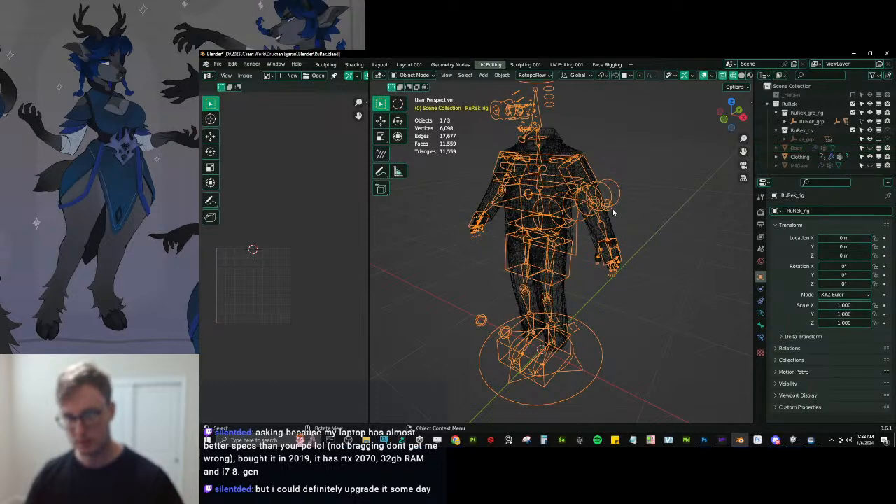
left_click(611, 227, "shift")
key("ctrl+Tab")
left_click(574, 202)
middle_click_drag(574, 202, 546, 172)
Raise the left foot IK control about 0.765 m along Z and shift it forward along Y to bend the clothed leg.
left_click(518, 354, "ctrl")
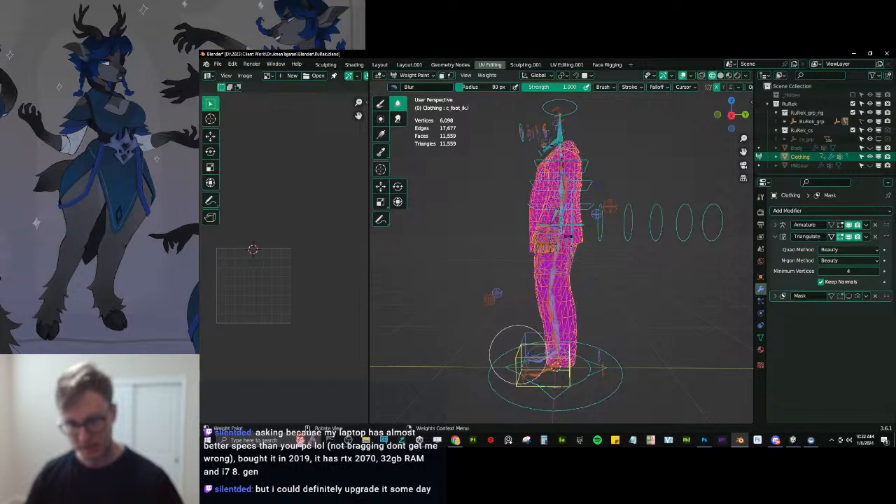
middle_click_drag(556, 351, 587, 339)
key("g")
key("z")
left_click(588, 237)
key("g")
key("y")
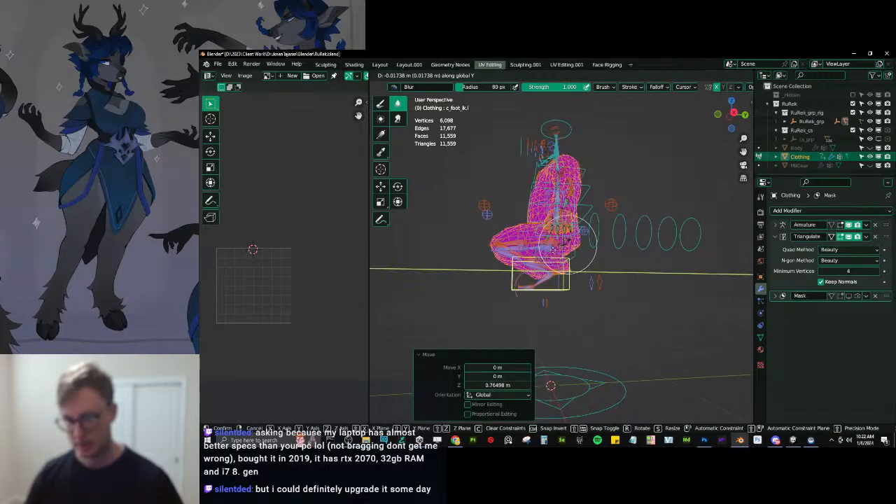
left_click(526, 236)
Move the left foot IK control outward 0.195 m along X and raise it about 0.2 m further along Z.
scroll(546, 273, "up", 4)
middle_click_drag(562, 303, 630, 269)
key("g")
key("x")
left_click(662, 280)
middle_click_drag(654, 203, 567, 287)
key("g")
key("z")
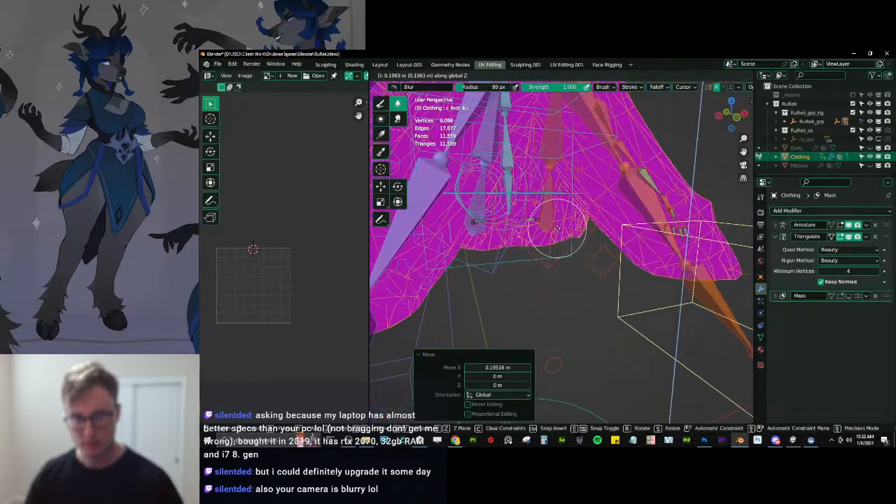
left_click(554, 230)
Examine the clothing's thigh_twist.l weights and deformation around the bent hip, with and without viewport overlays.
left_click(544, 206, "ctrl")
middle_click_drag(544, 206, 576, 261)
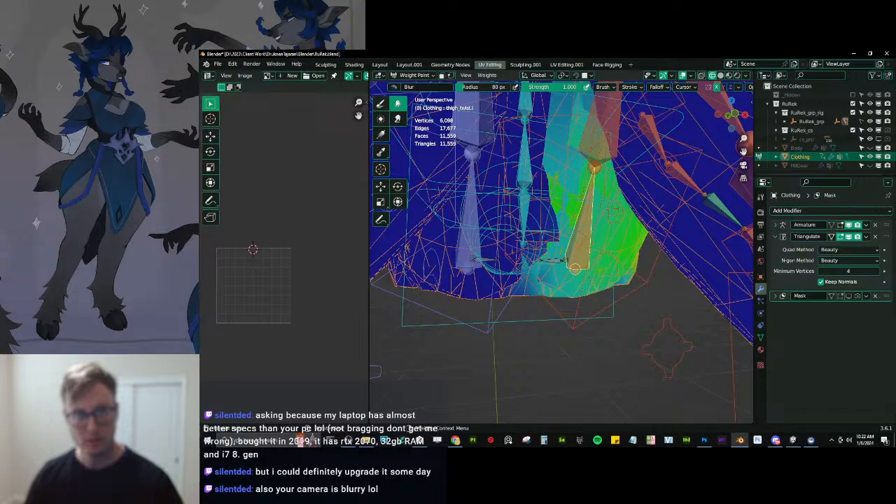
scroll(574, 268, "down", 5)
scroll(540, 262, "up", 6)
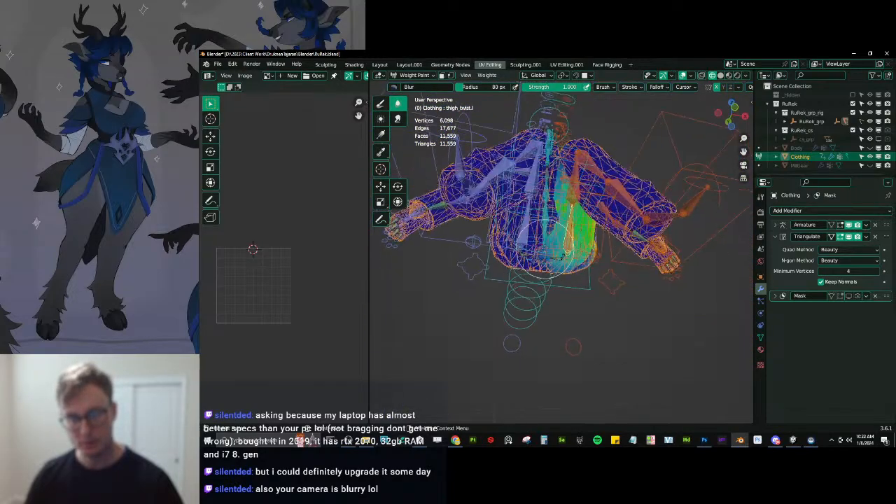
mouse_move(540, 262)
middle_mouse_down()
mouse_move(580, 252)
mouse_move(595, 273)
mouse_move(548, 277)
mouse_move(602, 245)
mouse_move(543, 253)
middle_mouse_up()
scroll(566, 263, "up", 4)
scroll(562, 267, "down", 3)
left_click(683, 75)
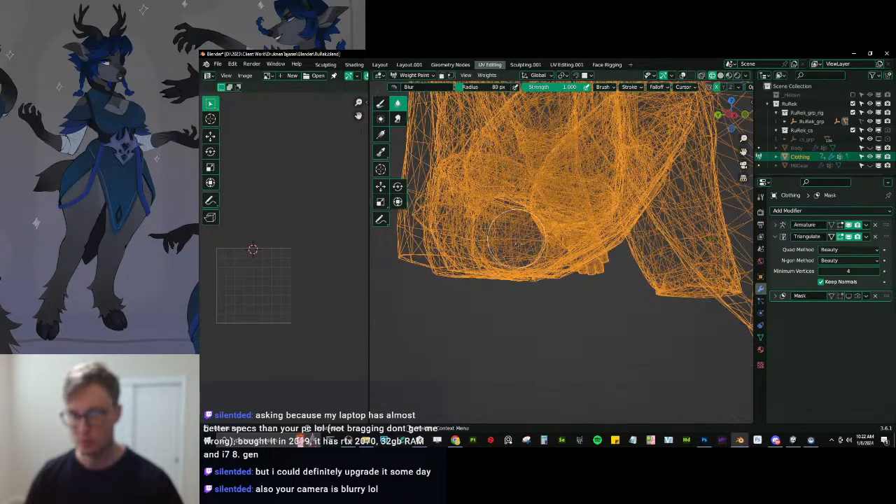
middle_click_drag(572, 230, 373, 216)
left_click(684, 76)
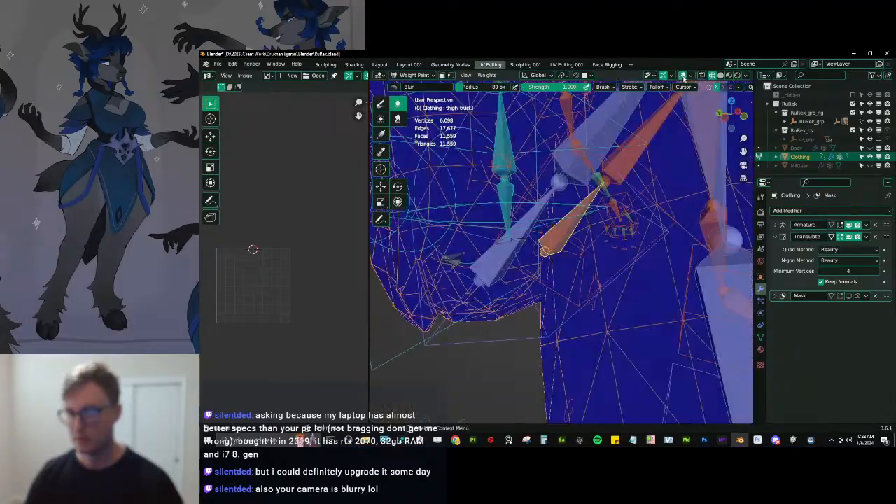
scroll(622, 180, "down", 6)
middle_click_drag(616, 196, 609, 251)
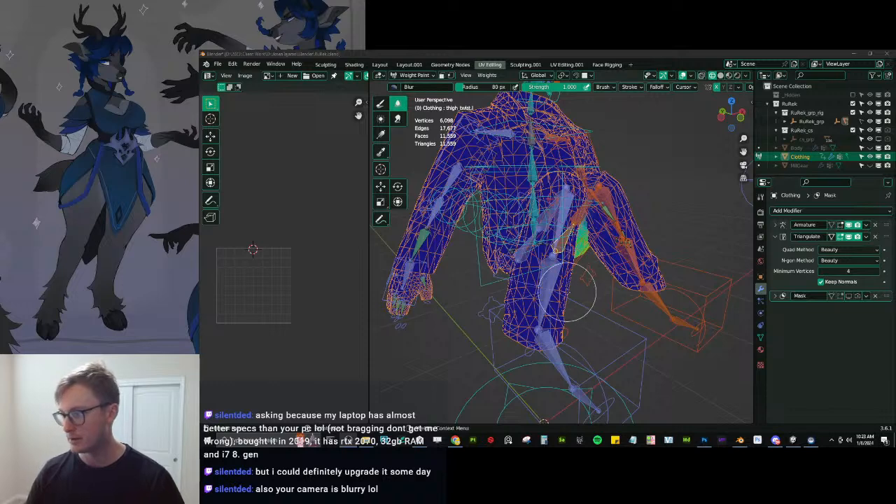
Try spreading the clothed legs by moving the left foot IK control about 0.44 m along X and 0.386 m along Z.
scroll(559, 255, "down", 3)
mouse_move(626, 302)
middle_mouse_down()
mouse_move(634, 293)
mouse_move(650, 311)
middle_mouse_up()
left_click(583, 358, "ctrl")
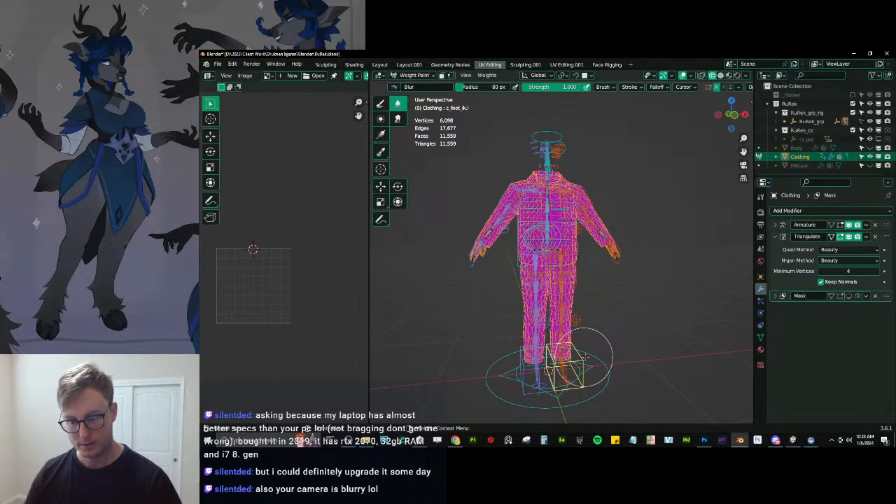
key("g")
left_click(635, 318)
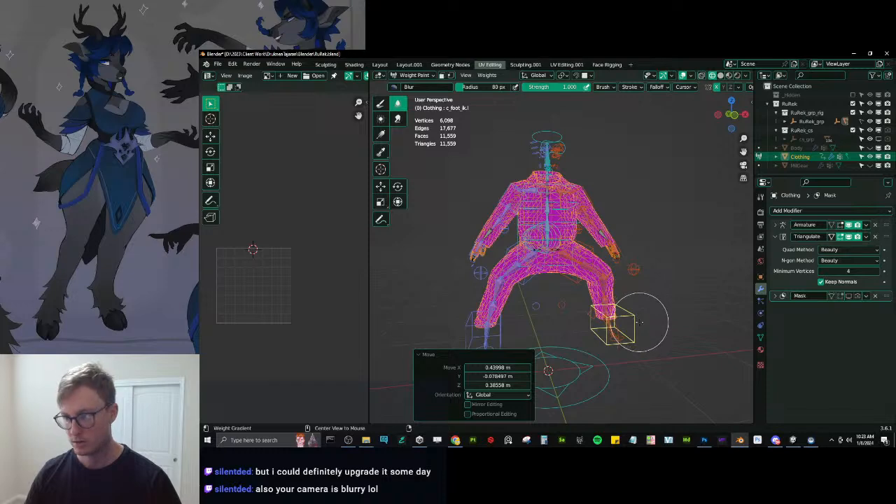
key("ctrl+z")
Hide the Clothing mesh and show the MilGear mesh on the RuRek rig.
left_click(870, 157)
left_click(870, 165)
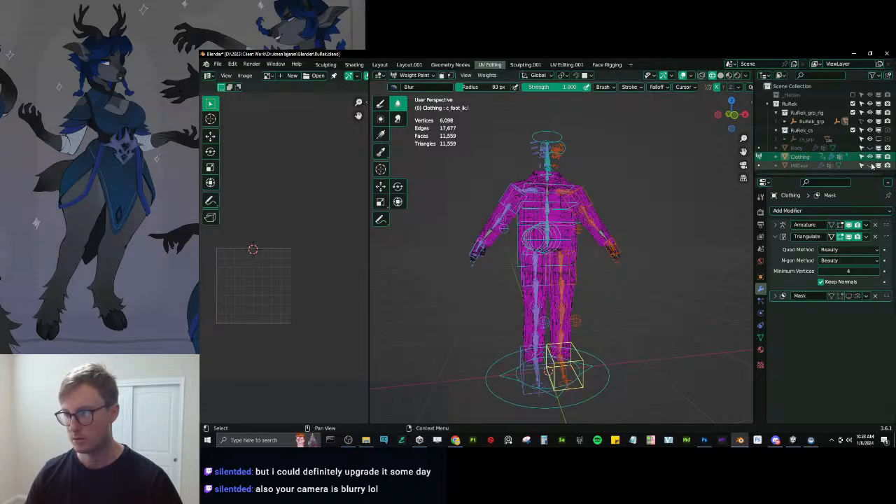
left_click(870, 157)
left_click(870, 166)
scroll(629, 320, "up", 3)
scroll(630, 320, "down", 3)
Raise the left foot IK control along Z and shift it along Y to bend the legs under the MilGear.
middle_click_drag(616, 344, 609, 315)
left_click(596, 317, "ctrl")
left_click(606, 315, "ctrl")
key("g")
key("z")
left_click(632, 227)
key("g")
key("y")
left_click(699, 243)
key("g")
key("z")
left_click(609, 260)
Select the MilGear mesh together with the RuRek rig, enter Weight Paint mode, and show the thigh_twist.r weights.
scroll(572, 260, "up", 5)
mouse_move(571, 260)
middle_mouse_down()
mouse_move(610, 285)
mouse_move(650, 262)
mouse_move(610, 251)
mouse_move(576, 201)
middle_mouse_up()
left_click(563, 194, "ctrl")
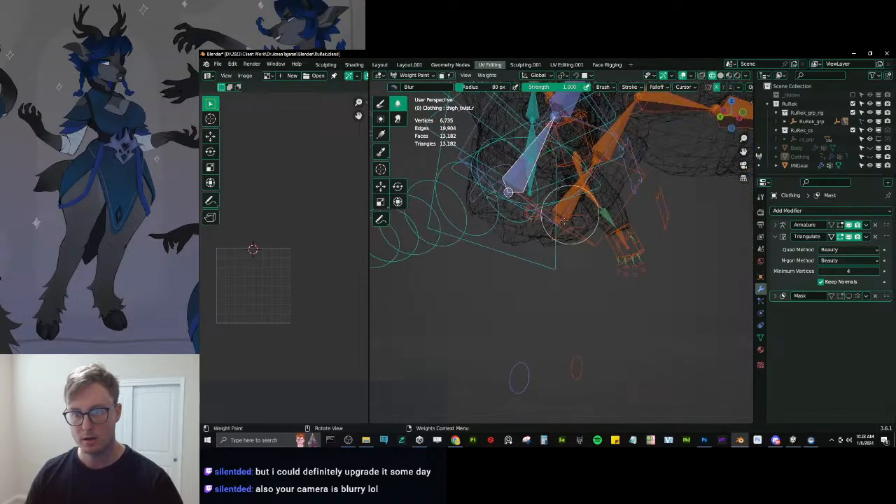
middle_click_drag(679, 105, 615, 210)
key("ctrl+Tab")
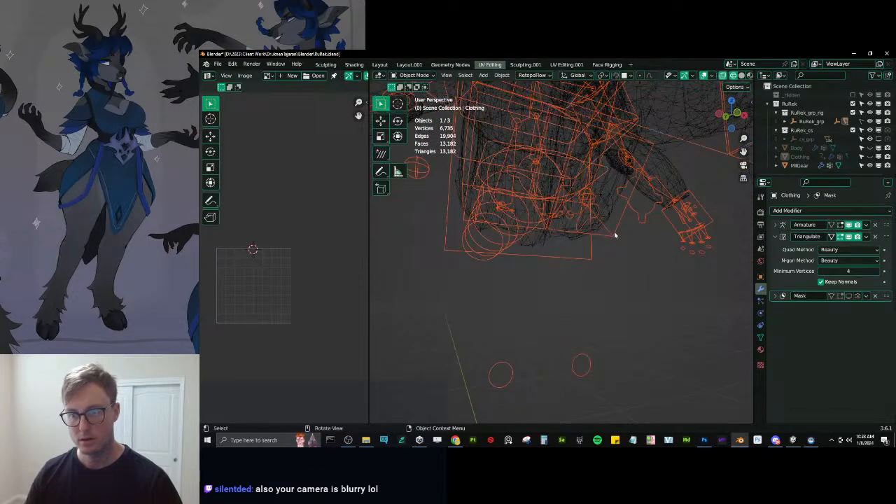
left_click(609, 217, "shift")
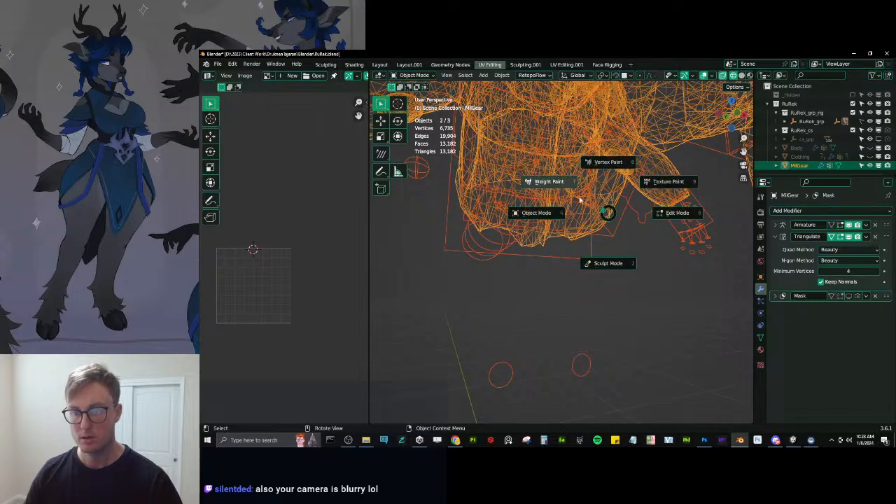
left_click(563, 191)
left_click(512, 181, "ctrl")
Examine the MilGear's thigh_twist.r, cc_Butt1.R and root.x weights around the bent hips and buttocks.
middle_click_drag(567, 172, 508, 168)
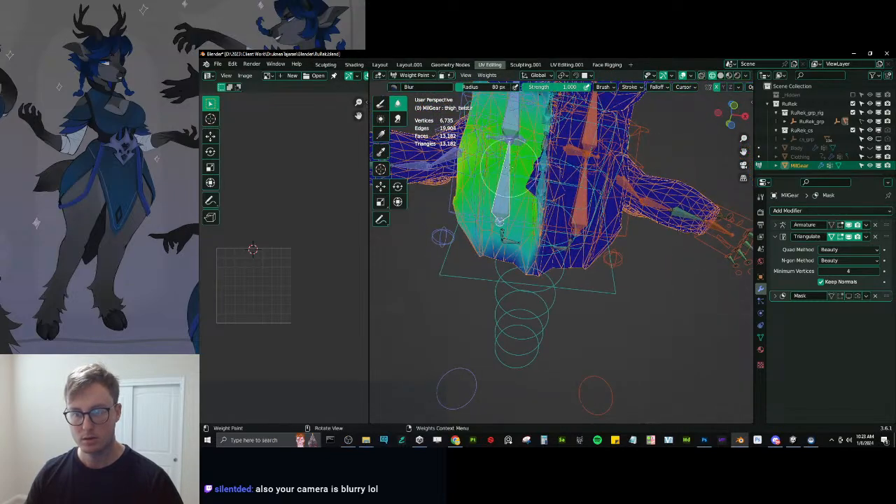
middle_click_drag(466, 211, 488, 181)
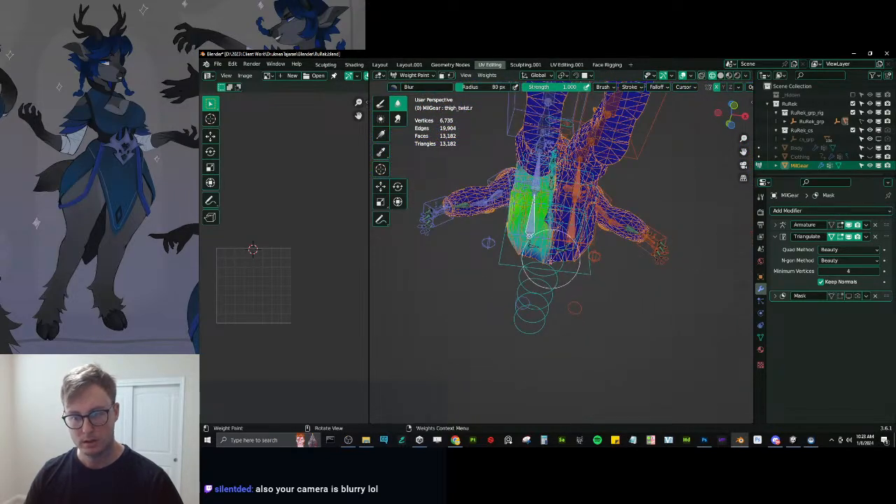
mouse_move(530, 241)
middle_mouse_down()
mouse_move(580, 230)
mouse_move(606, 242)
mouse_move(599, 205)
mouse_move(638, 166)
middle_mouse_up()
left_click(603, 204, "ctrl")
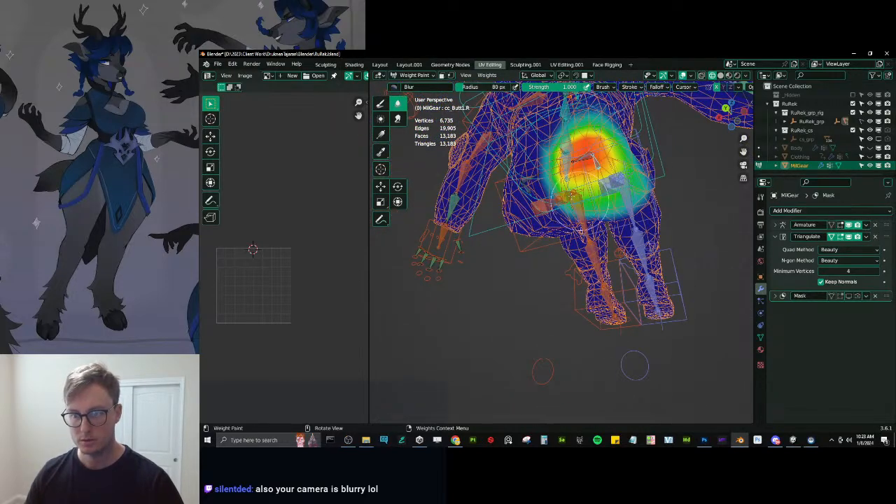
mouse_move(558, 138)
middle_mouse_down()
mouse_move(586, 180)
mouse_move(586, 146)
mouse_move(608, 183)
mouse_move(586, 200)
mouse_move(577, 190)
middle_mouse_up()
left_click(586, 177, "ctrl")
left_click(588, 160, "ctrl")
middle_click_drag(583, 264, 497, 296)
middle_click_drag(534, 212, 506, 231)
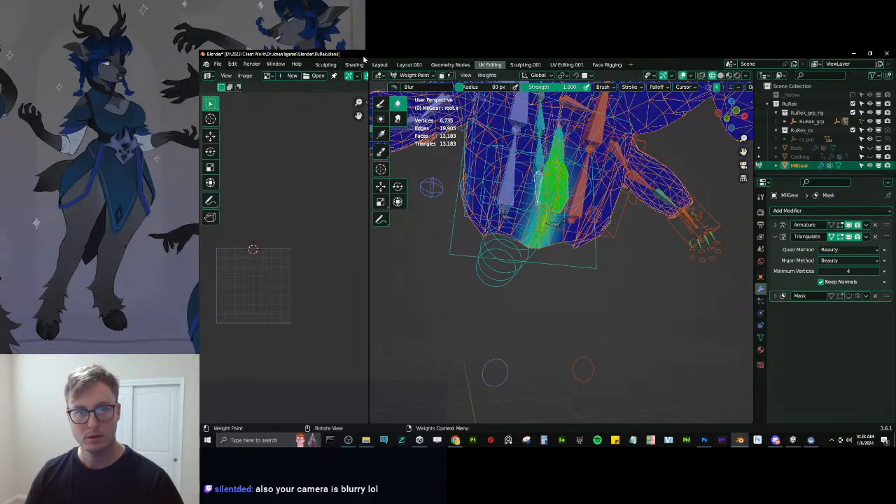
Reduce the root.x weights at the MilGear's crotch with the Draw brush at weight 0 and return to the Blur brush.
left_click(380, 103)
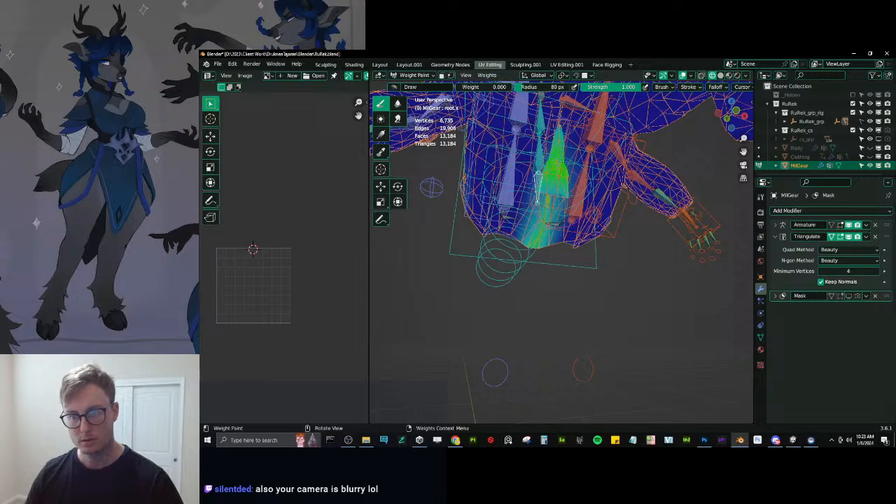
left_click(398, 103)
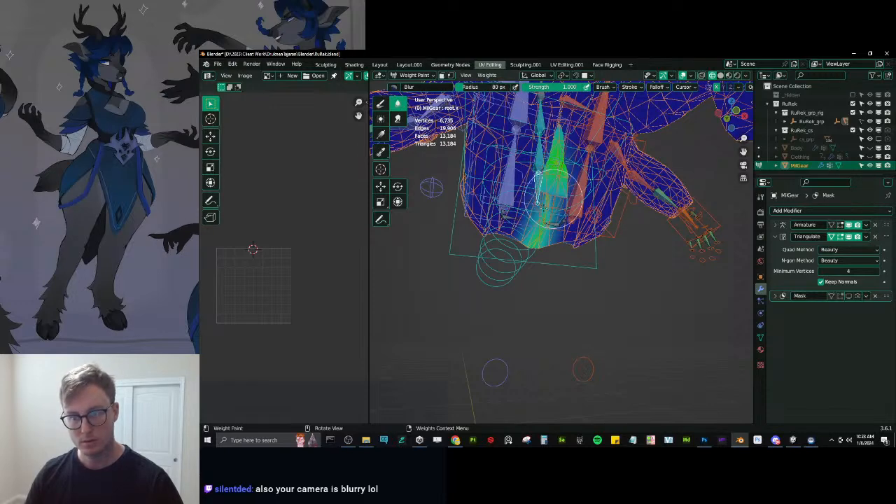
mouse_move(550, 208)
middle_mouse_down()
mouse_move(592, 184)
mouse_move(594, 198)
mouse_move(570, 201)
mouse_move(554, 179)
middle_mouse_up()
Examine the MilGear's thigh_twist.l and root.x weights on the underside and sides of the bent hips.
left_click(581, 198, "ctrl")
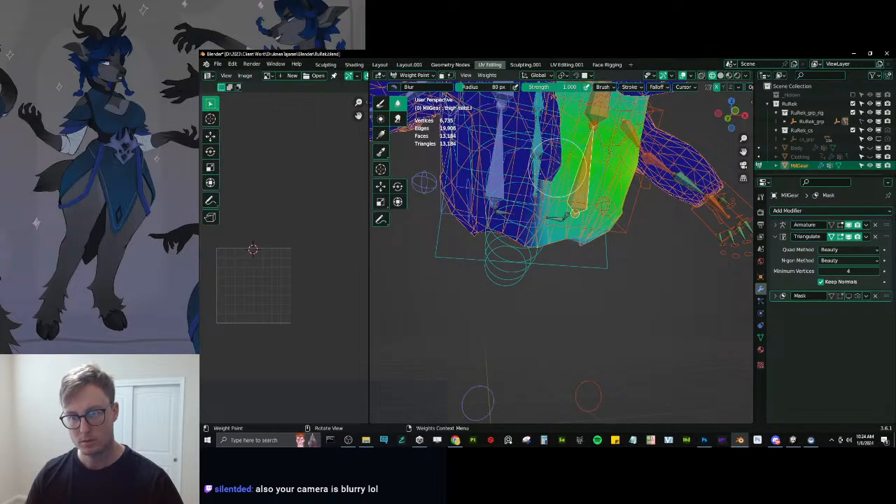
middle_click_drag(554, 217, 575, 215)
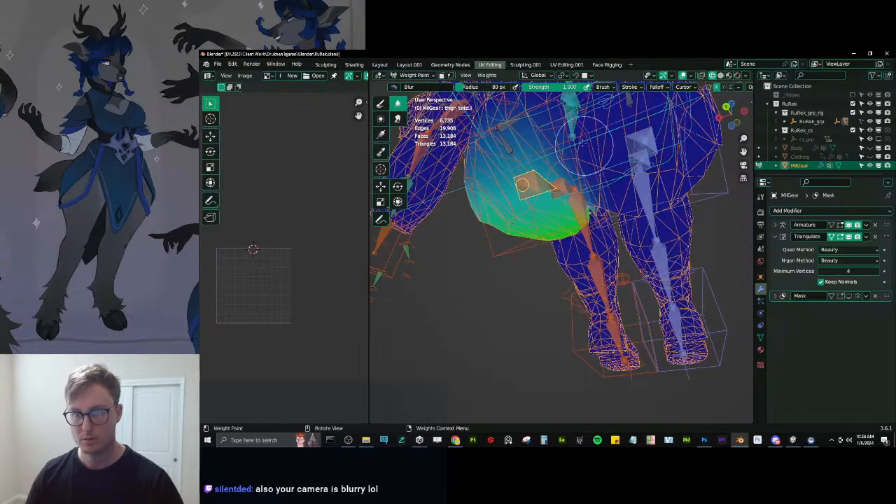
left_click(576, 109, "ctrl")
middle_click_drag(576, 110, 615, 175)
mouse_move(671, 194)
middle_mouse_down()
mouse_move(683, 217)
mouse_move(703, 225)
middle_mouse_up()
Select all the rig's pose controls and clear their location to return the legs to the rest pose.
key("a")
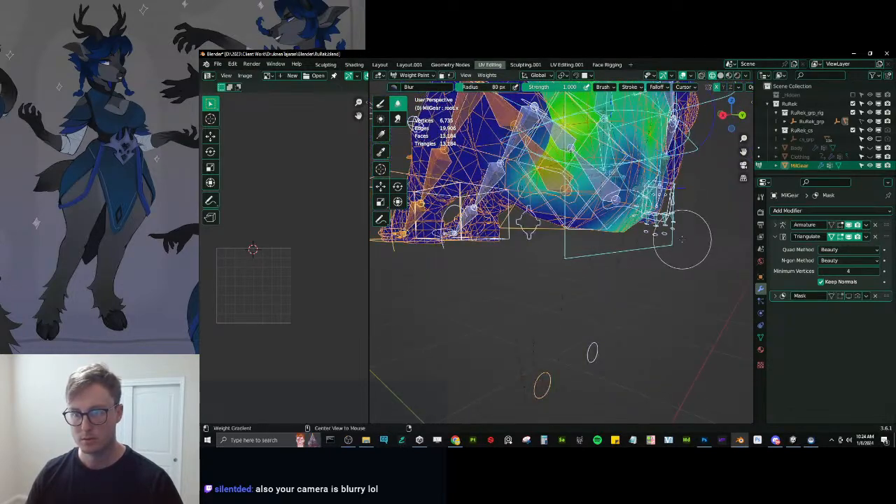
key("alt+g")
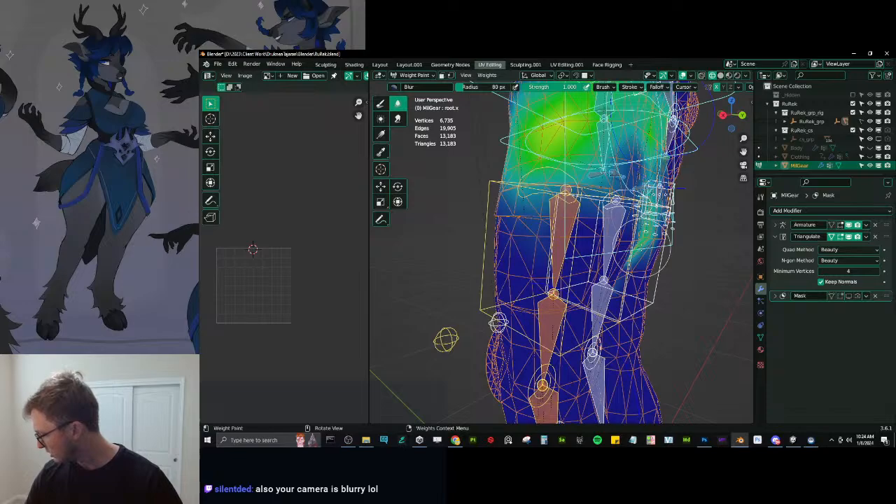
mouse_move(567, 257)
middle_mouse_down()
mouse_move(581, 257)
mouse_move(578, 271)
middle_mouse_up()
middle_click_drag(505, 246, 505, 247)
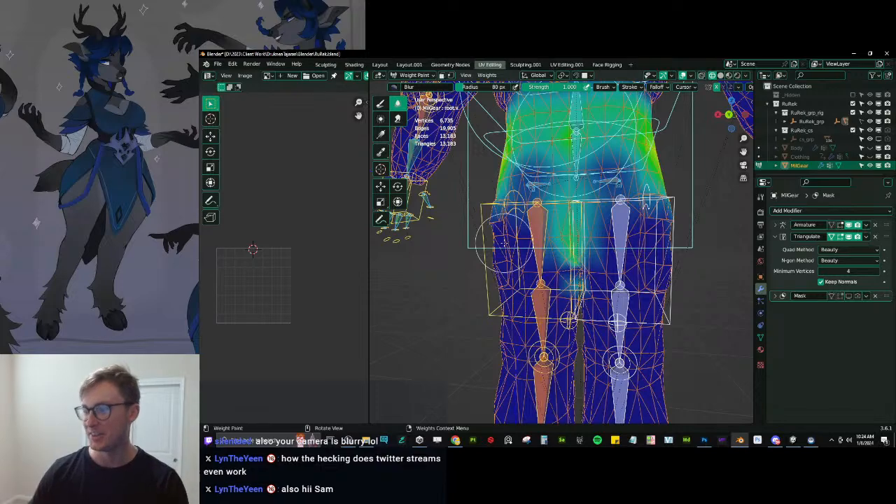
Blur the root.x weights down the seam between the MilGear's buttocks.
scroll(514, 242, "down", 3)
mouse_move(524, 241)
middle_mouse_down()
mouse_move(587, 245)
mouse_move(532, 249)
middle_mouse_up()
scroll(560, 249, "up", 3)
middle_click_drag(595, 259, 599, 243)
left_click_drag(580, 248, 581, 269)
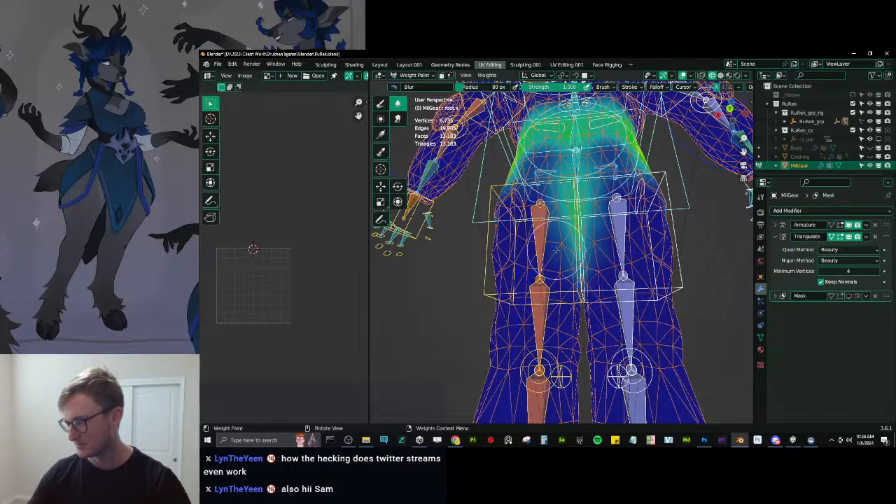
Examine the MilGear's cc_Butt1.L and thigh_twist.r weights around the buttocks and upper thighs.
middle_click_drag(553, 252, 592, 219)
scroll(629, 245, "down", 4)
scroll(609, 231, "up", 5)
left_click(589, 214, "ctrl")
mouse_move(623, 254)
middle_mouse_down()
mouse_move(559, 235)
mouse_move(547, 245)
mouse_move(589, 230)
mouse_move(604, 196)
middle_mouse_up()
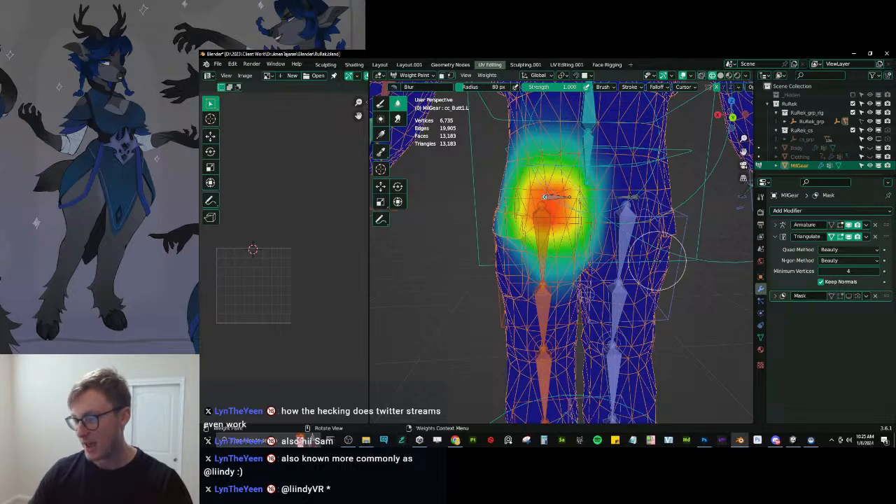
mouse_move(659, 272)
middle_mouse_down()
mouse_move(634, 262)
mouse_move(632, 244)
mouse_move(643, 241)
middle_mouse_up()
left_click(623, 225, "ctrl")
middle_click_drag(499, 258, 543, 258)
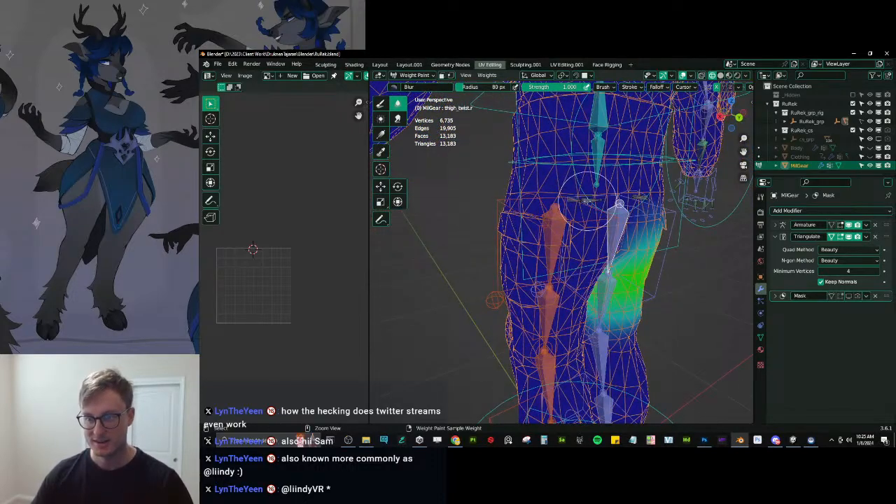
Show the cc_Butt2.L weights on the MilGear and blur them across the left buttock.
left_click(572, 210, "ctrl")
middle_click_drag(581, 228, 549, 218)
left_click_drag(584, 219, 538, 219)
middle_click_drag(538, 219, 564, 232)
middle_click_drag(628, 162, 576, 175)
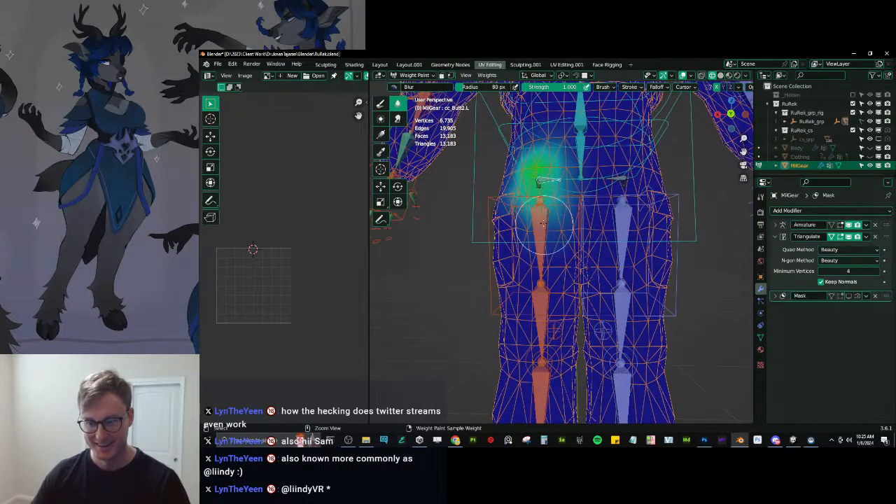
Check the MilGear's thigh_twist.l weights from behind and select the left foot IK control.
left_click(543, 220, "ctrl")
middle_click_drag(578, 238, 581, 208)
scroll(596, 254, "down", 4)
middle_click_drag(625, 270, 629, 283)
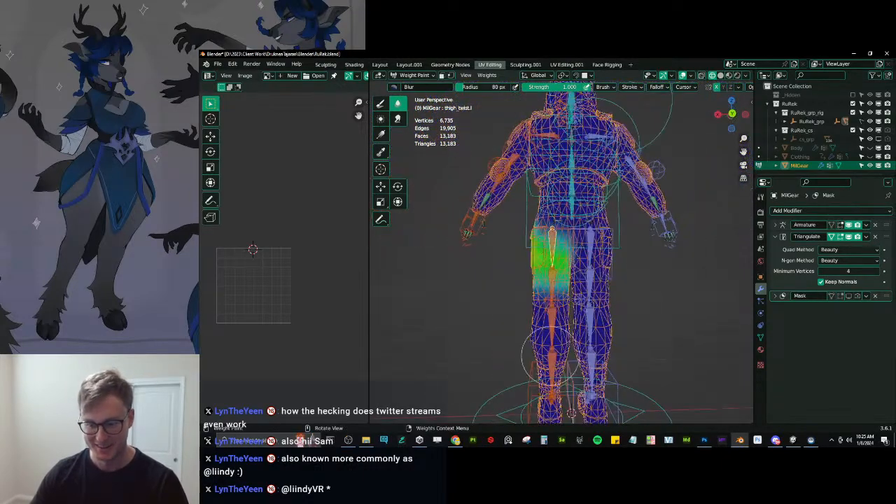
left_click(532, 369, "ctrl")
Switch to Unity and examine the RuRek avatar's head and upper body in the scene.
left_click(792, 440)
right_click_drag(504, 208, 472, 203)
right_click_drag(483, 242, 515, 238)
scroll(515, 238, "up", 10)
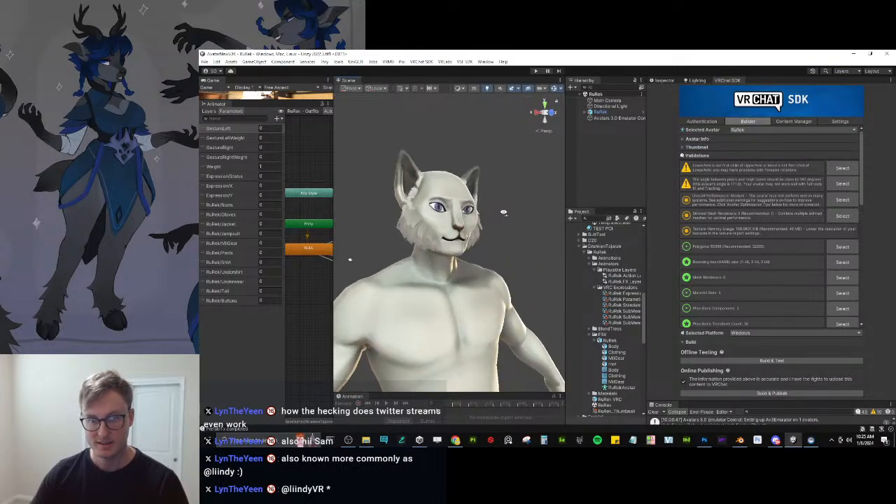
scroll(490, 204, "down", 6)
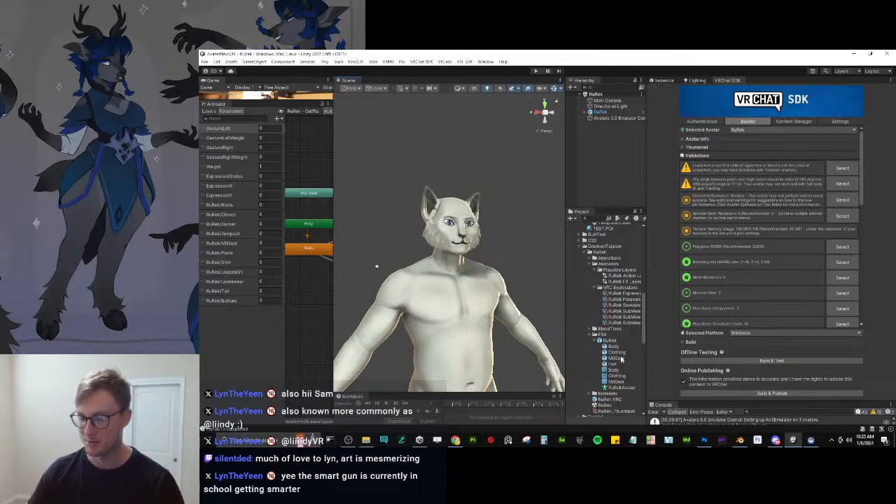
Switch back to Blender, show the Clothing and Body meshes alongside the MilGear, and return to Object Mode.
left_click(739, 440)
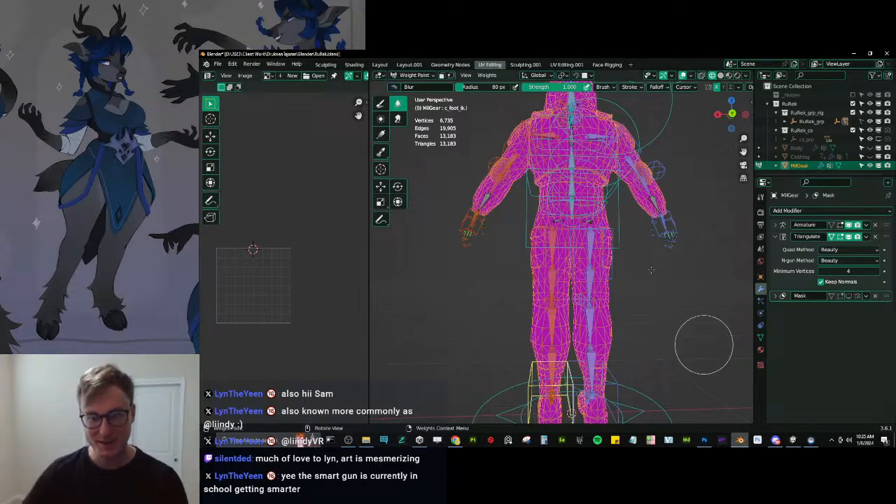
middle_click_drag(573, 269, 626, 277)
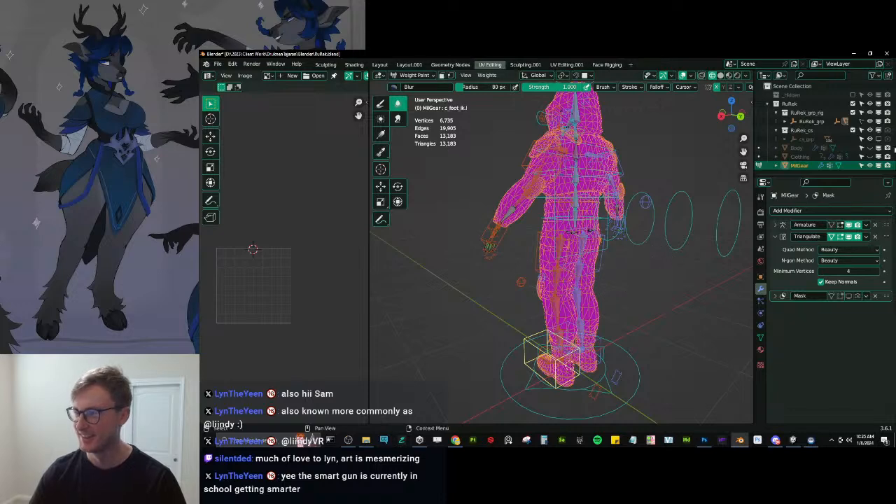
left_click(869, 158)
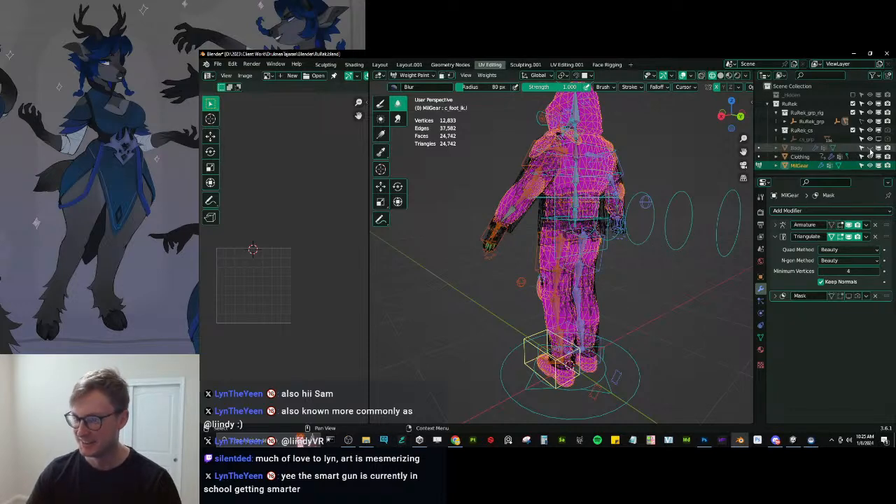
left_click(870, 148)
middle_click_drag(623, 215, 647, 229)
key("ctrl+Tab")
left_click(574, 230)
Save RuRek.blend, export the rig and all three meshes as an Auto-Rig Pro FBX, and save the file again.
key("KP_1")
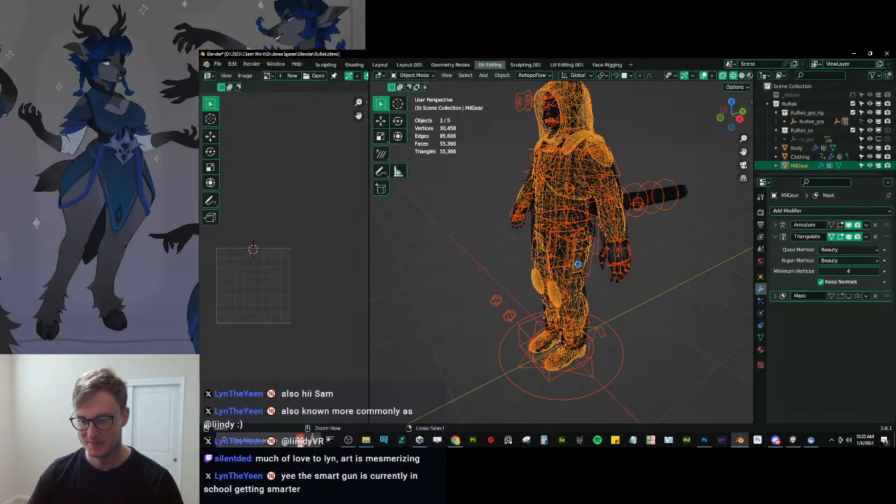
key("ctrl+s")
key("a")
key("q")
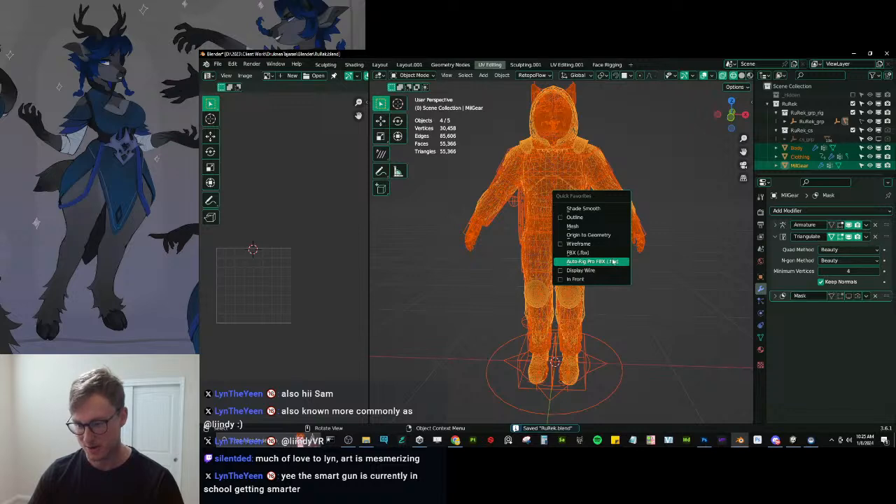
left_click(613, 262)
left_click(697, 363)
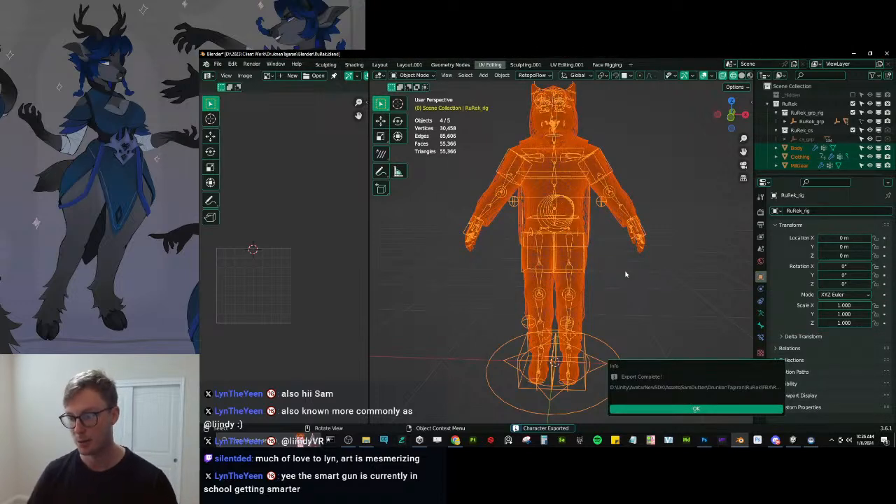
left_click(696, 409)
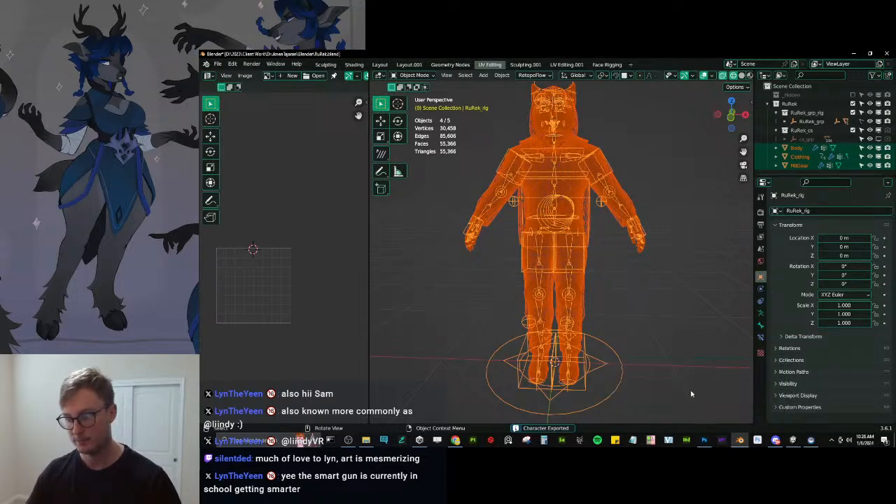
left_click(682, 313)
middle_click_drag(682, 313, 632, 306)
key("ctrl+s")
Switch to Unity, examine the reimported RuRek avatar from head to feet, and widen the Hierarchy and Project area.
left_click(792, 439)
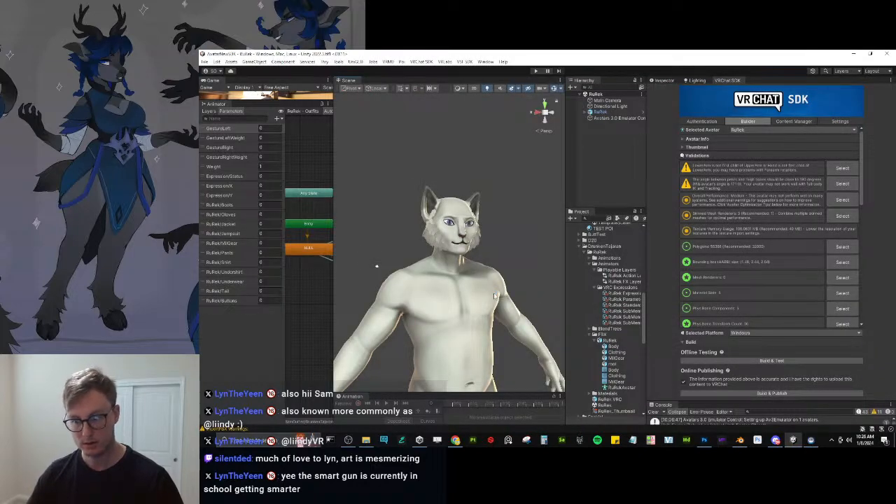
left_click_drag(473, 273, 485, 282, "alt")
middle_click_drag(486, 282, 508, 182)
middle_click_drag(463, 308, 458, 281)
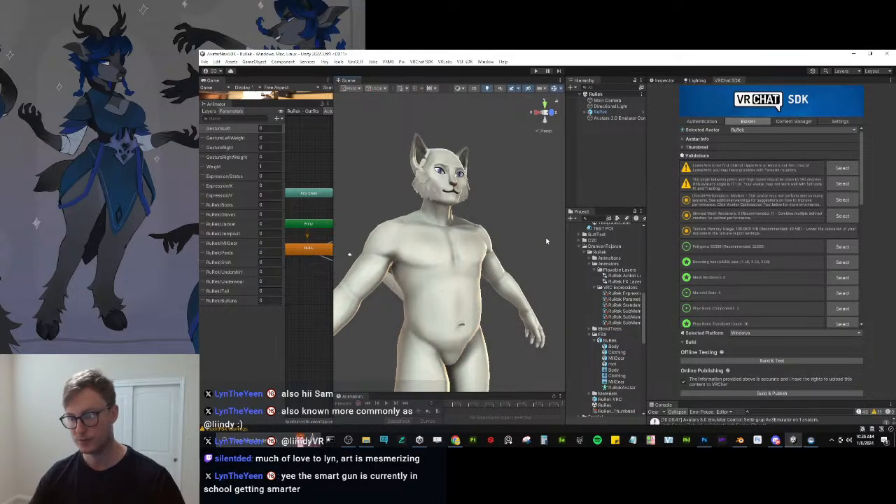
scroll(494, 184, "down", 6)
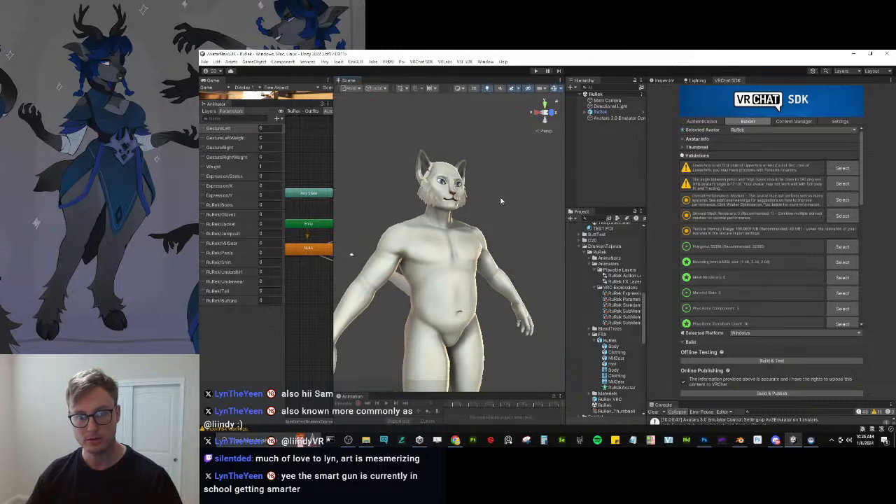
scroll(503, 210, "down", 2)
left_click_drag(646, 165, 685, 166)
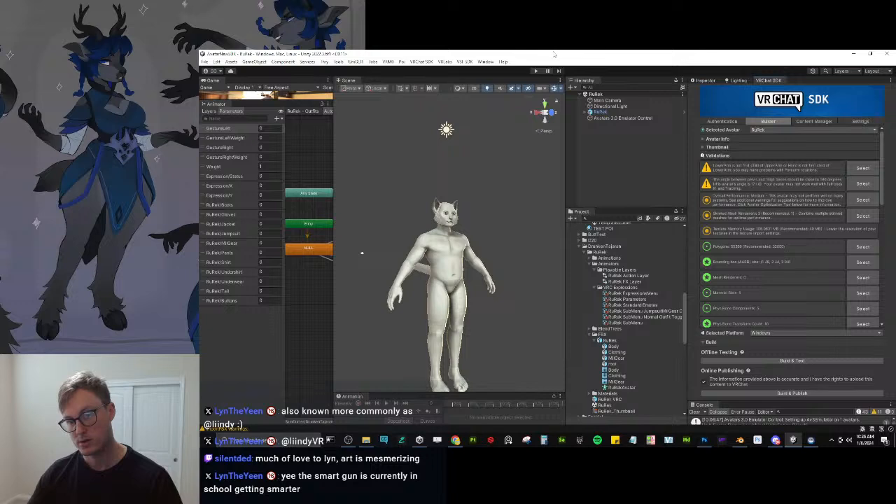
Run the scene with the Avatars 3.0 Emulator Control and browse RuRek's expression radial menu and its RuRek Controls submenu.
left_click(620, 118)
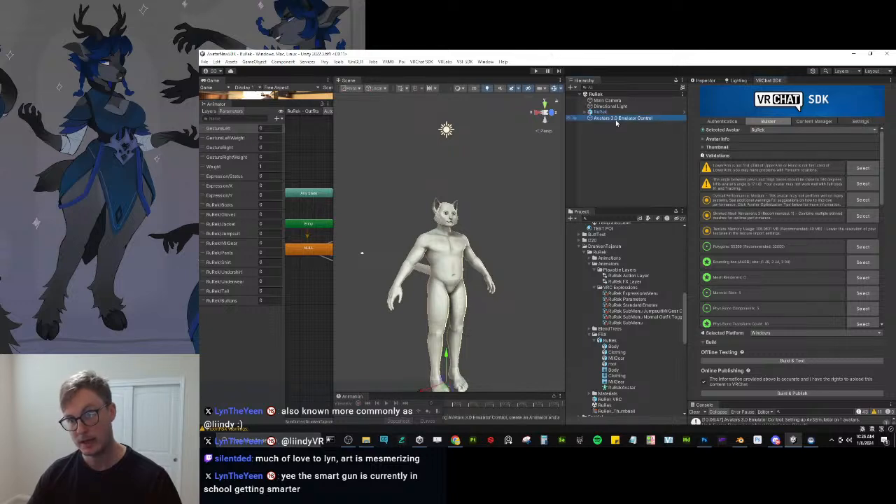
left_click(535, 71)
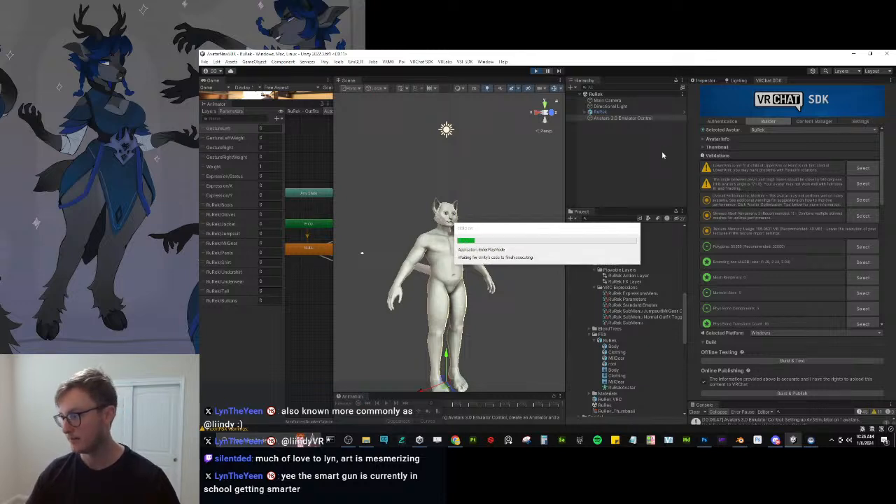
left_click(706, 81)
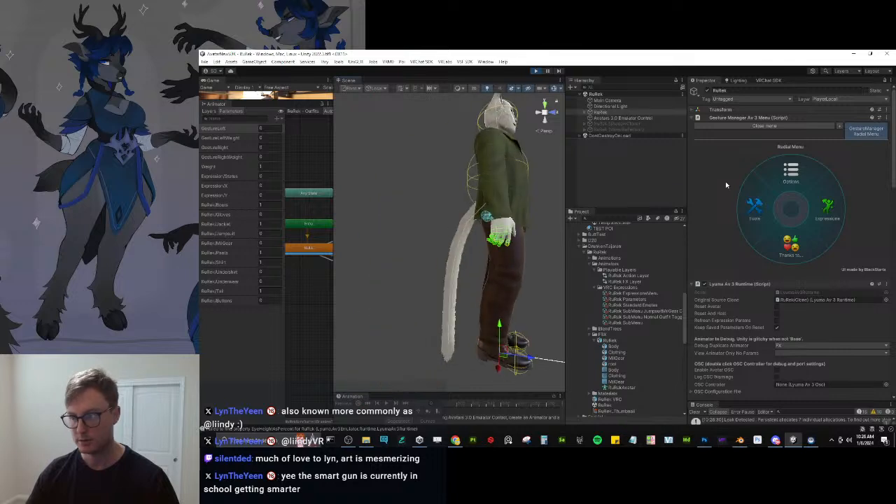
left_click(827, 207)
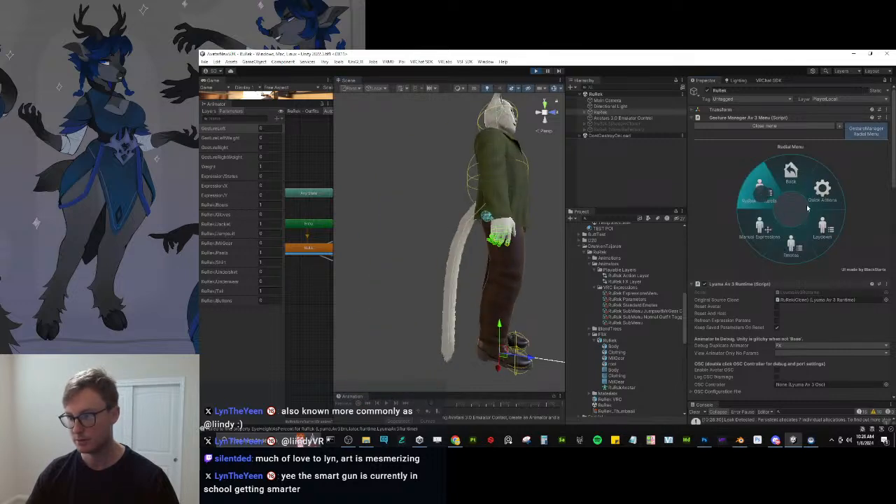
left_click(769, 198)
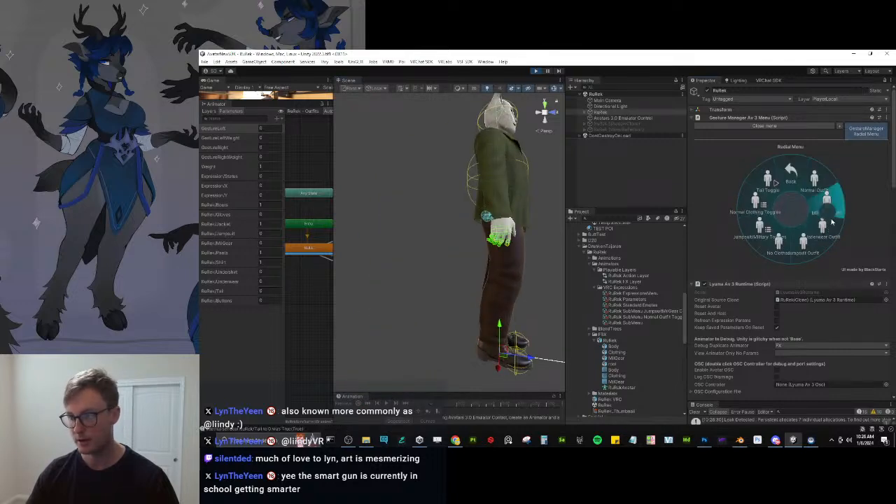
left_click(791, 173)
Test RuRek's crouching and crawling deformation by lowering Upright to about 0.2 and adding forward Z velocity.
scroll(805, 238, "down", 10)
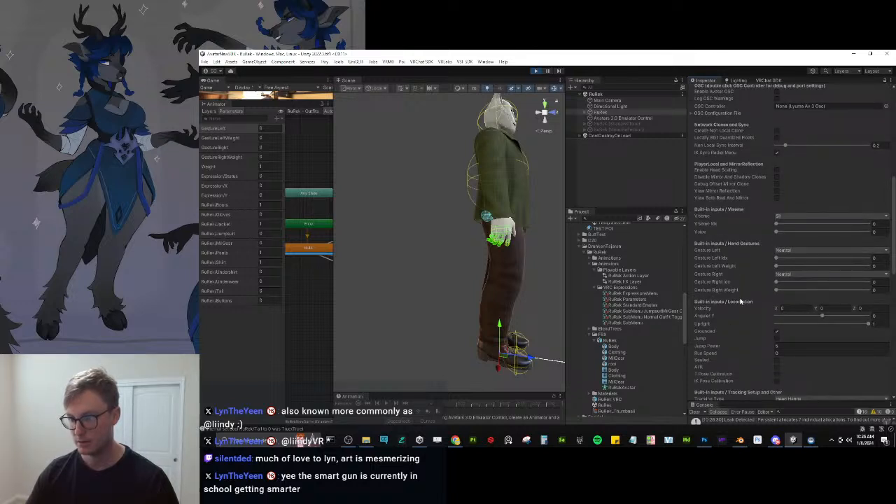
scroll(733, 306, "down", 3)
left_click_drag(860, 266, 805, 267)
left_click_drag(537, 306, 536, 338, "alt")
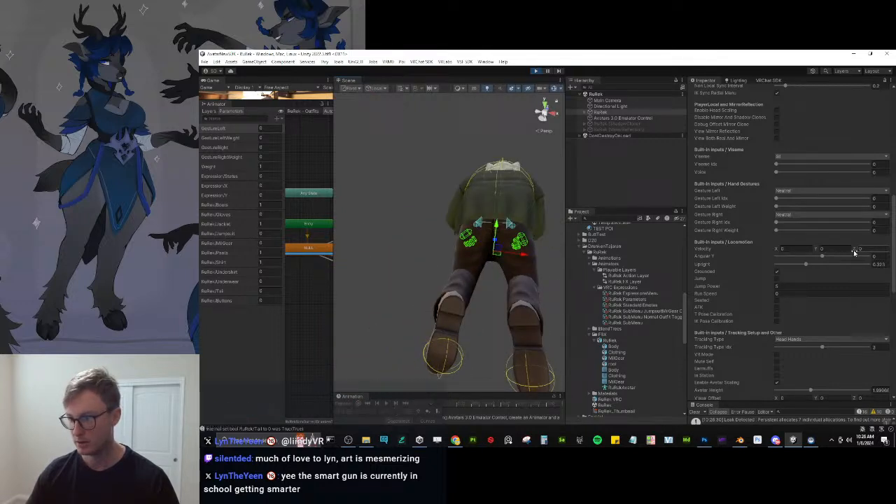
left_click_drag(854, 250, 868, 249)
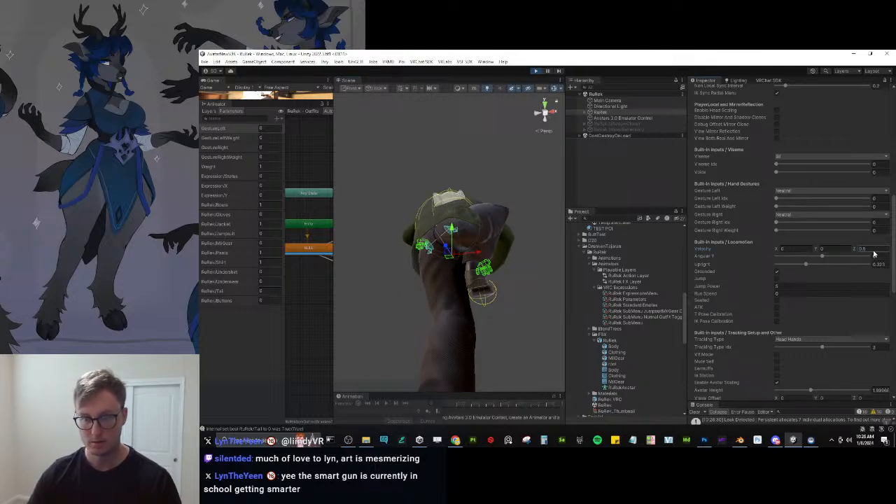
mouse_move(808, 265)
left_mouse_down()
mouse_move(823, 265)
mouse_move(793, 264)
left_mouse_up()
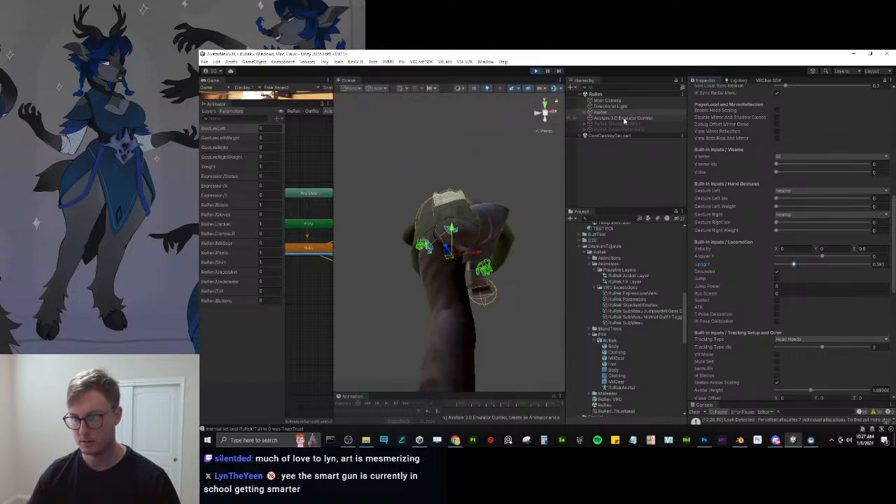
Preview the Military, Underwear and Jumpsuit outfits from RuRek's controls and examine the hips and legs in the crawling pose.
scroll(742, 132, "up", 10)
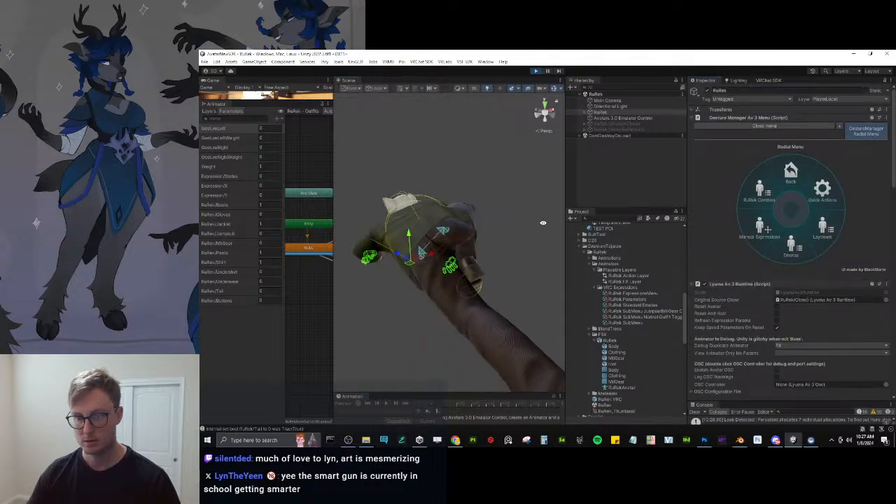
left_click(827, 228)
left_click(830, 206)
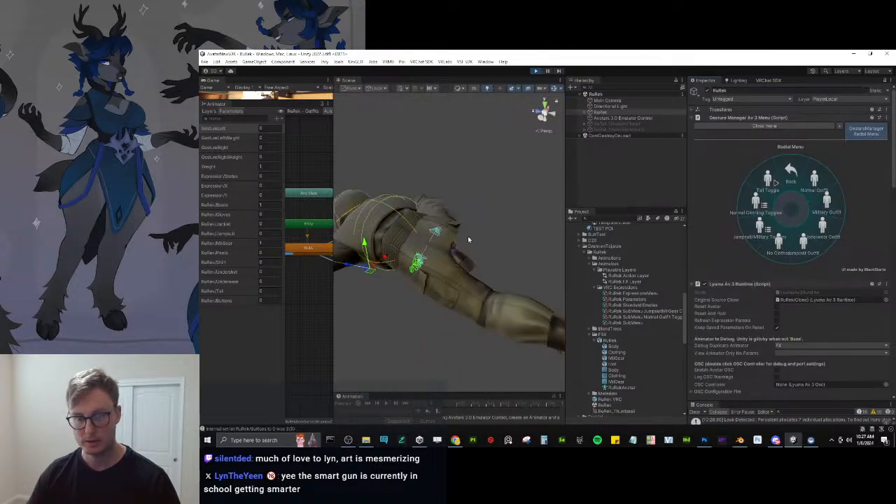
left_click_drag(493, 227, 366, 208, "alt")
left_click_drag(481, 259, 812, 203, "alt")
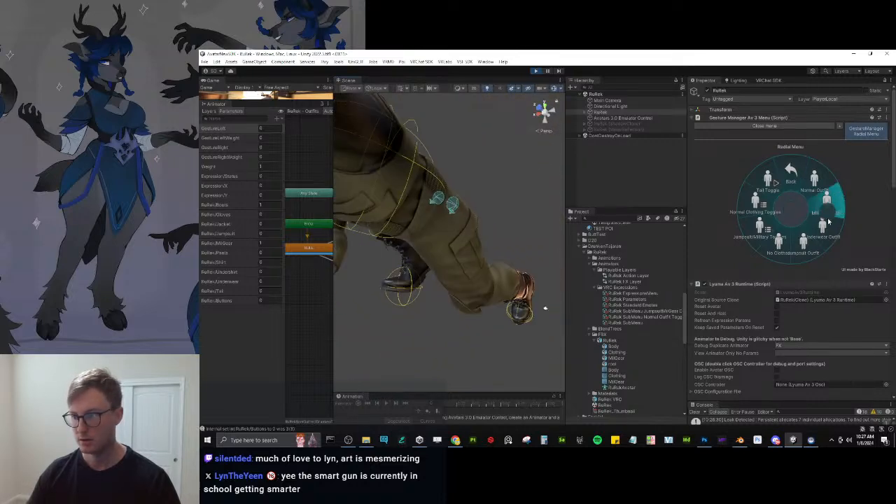
left_click(822, 228)
left_click_drag(440, 243, 417, 256, "alt")
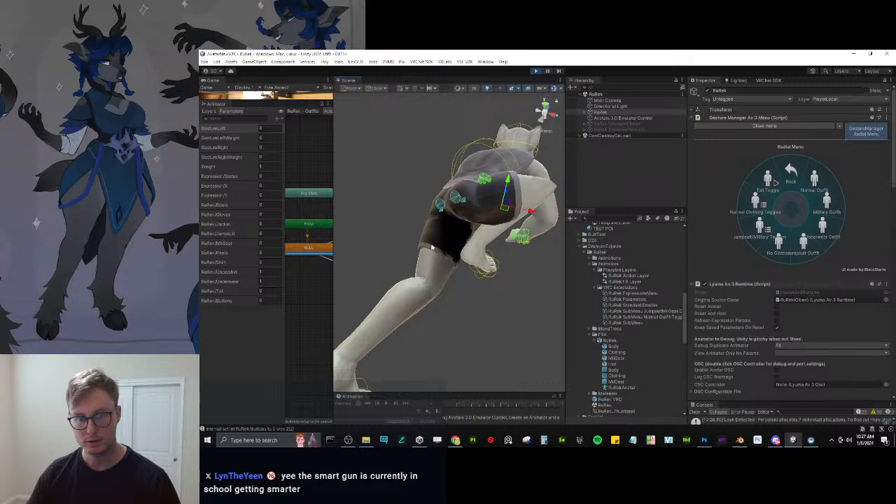
left_click(808, 246)
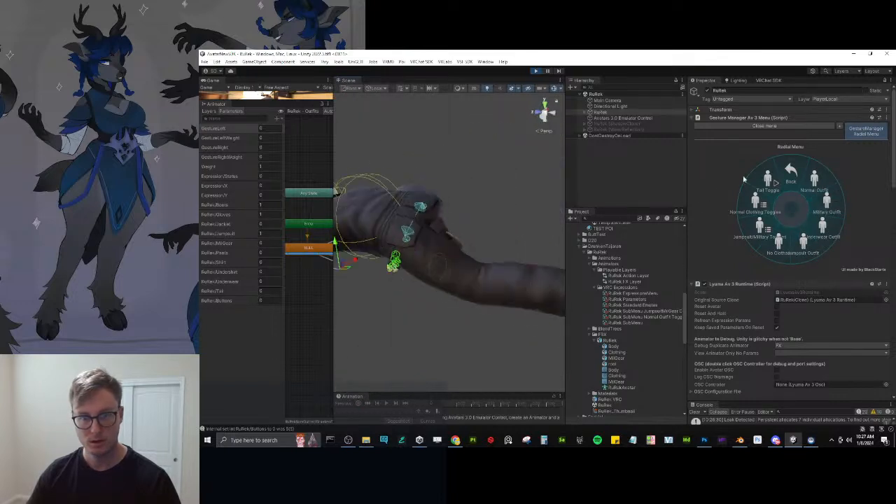
Exit Play mode, open the RuRek Body material from the Materials folder and unlock its shader.
left_click(535, 71)
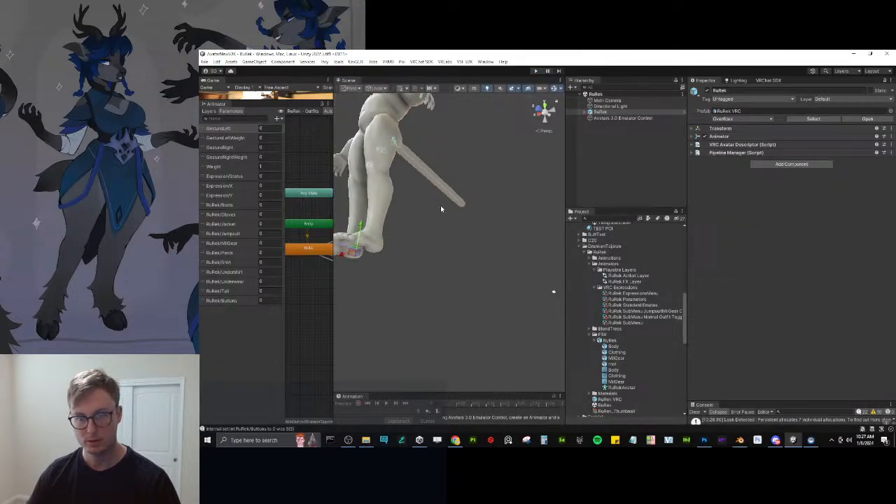
key("f")
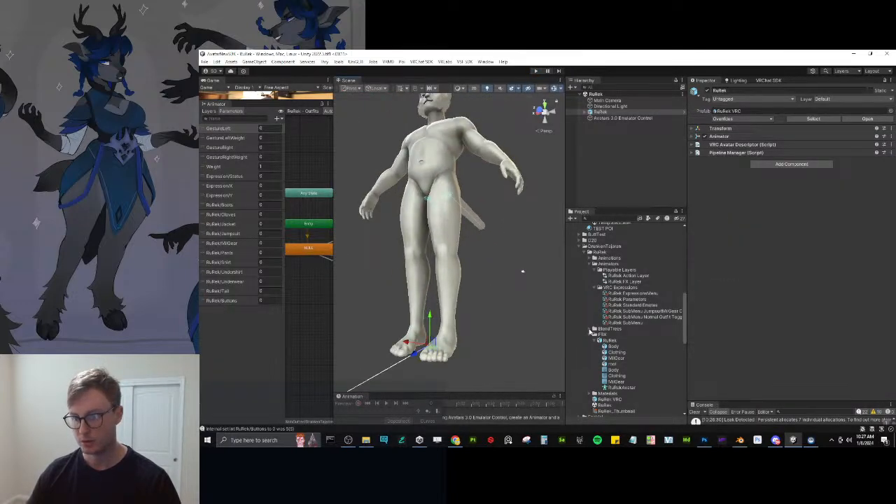
left_click(593, 335)
scroll(594, 345, "down", 3)
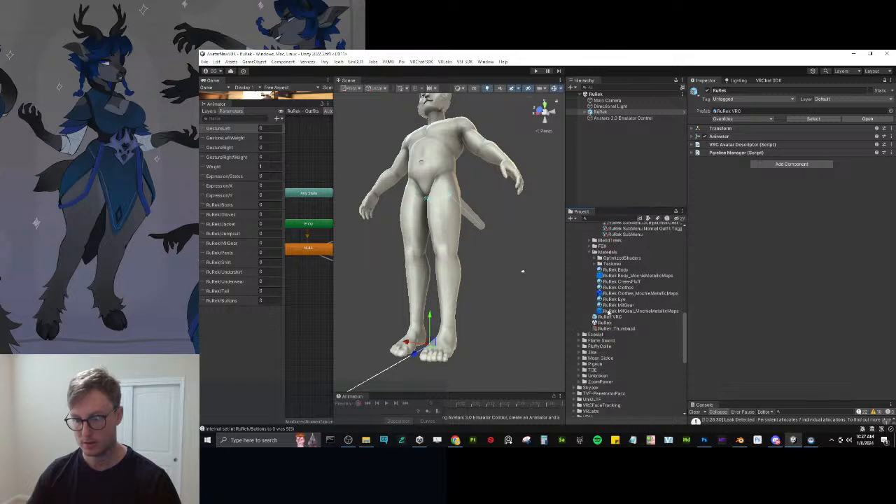
left_click(623, 268)
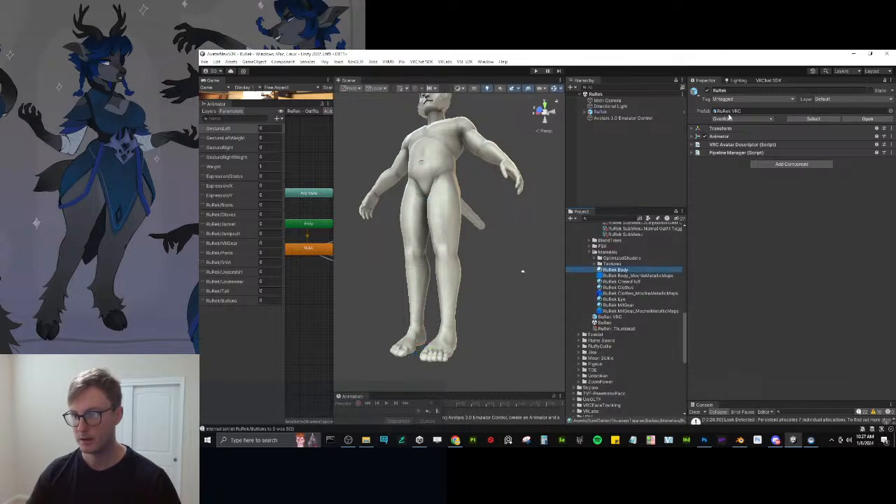
left_click(785, 127)
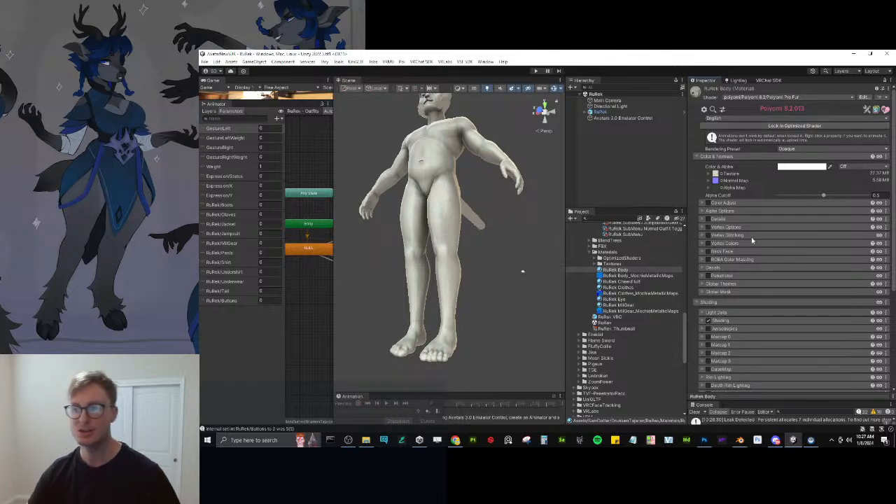
Set the RuRek Body material's AO map R Strength to 0.5, check the body, and lock the shader again.
scroll(720, 297, "down", 3)
left_click(730, 260)
left_click(729, 260)
left_click(730, 259)
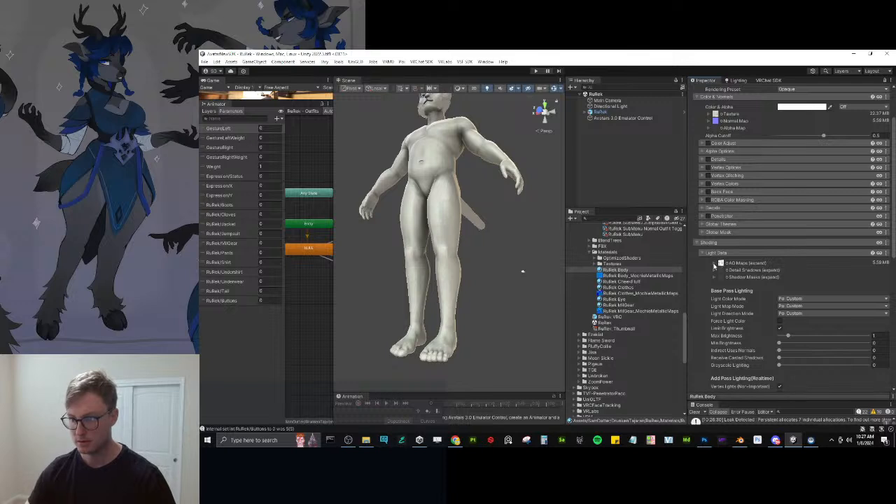
left_click(714, 264)
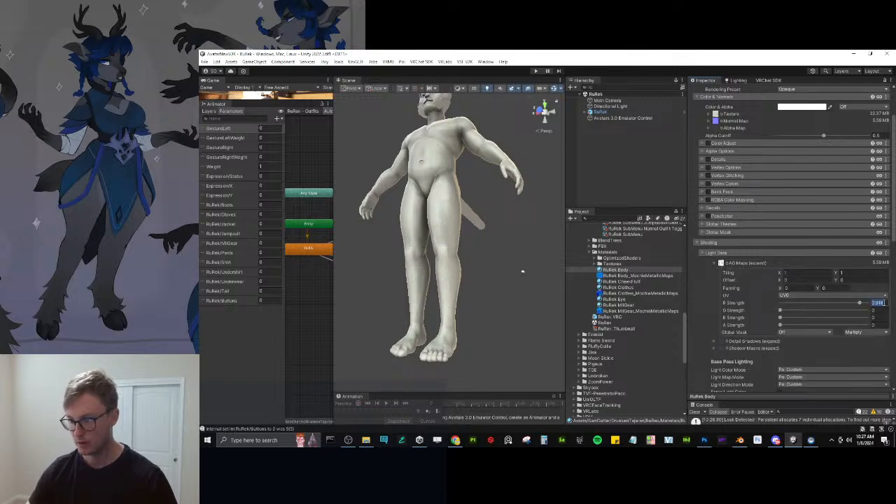
type("0.5")
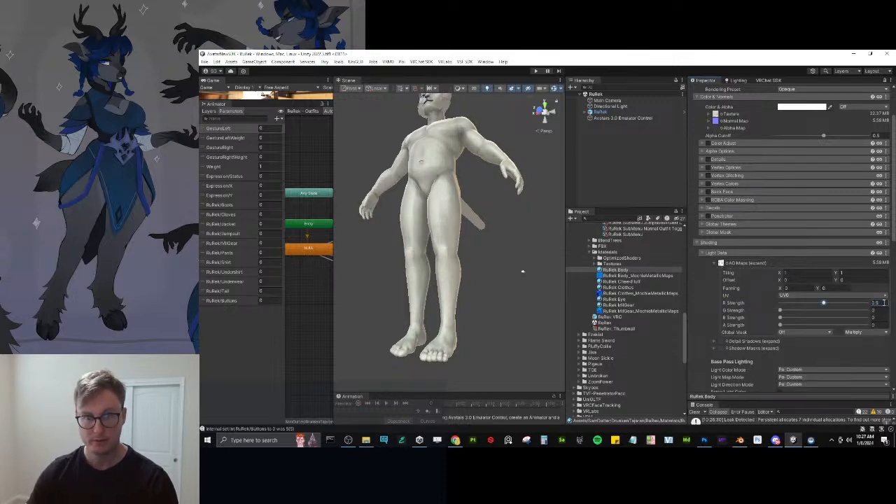
left_click_drag(434, 219, 583, 297, "alt")
scroll(853, 200, "up", 3)
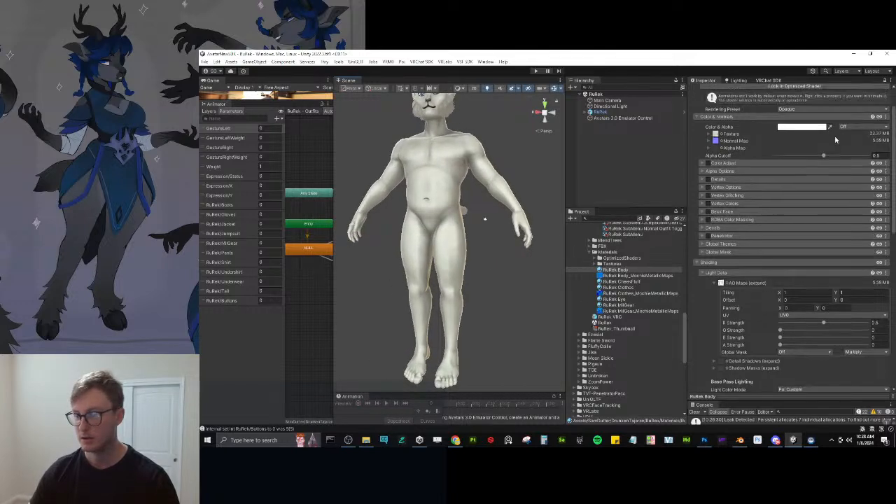
left_click(772, 126)
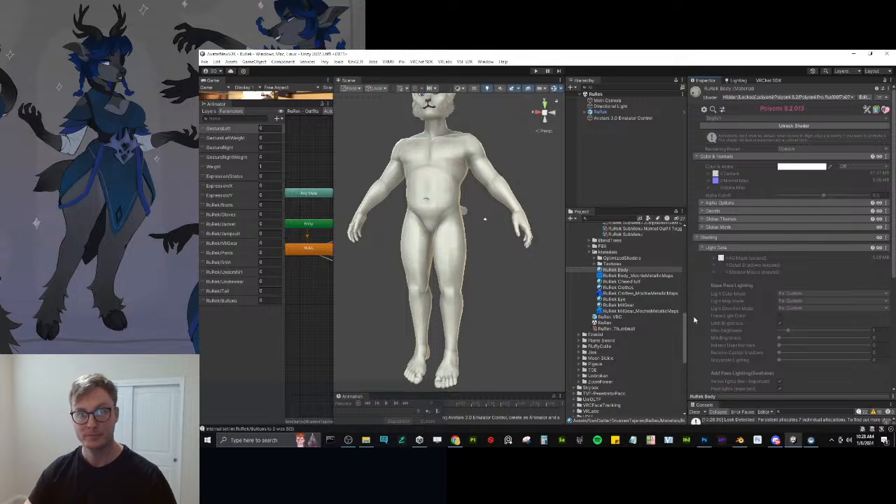
Unlock the RuRek Clothes material, set its AO map R Strength to 0.5 and lock the shader again.
left_click(618, 287)
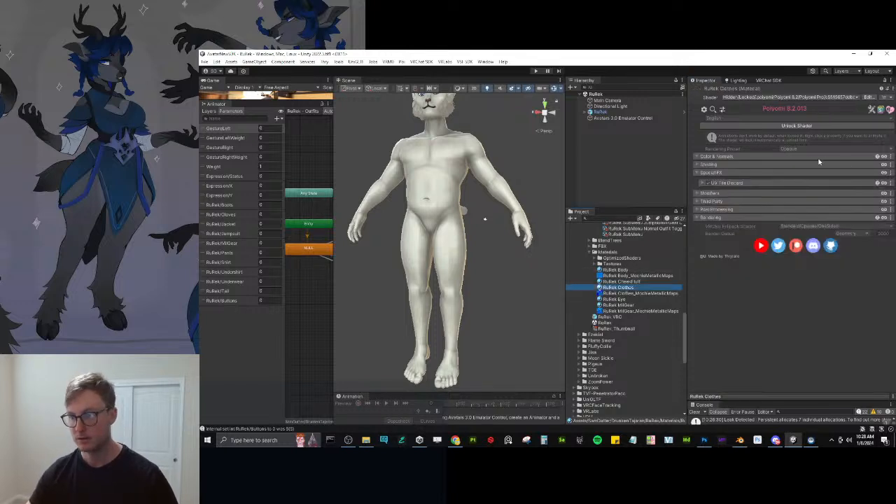
left_click(797, 126)
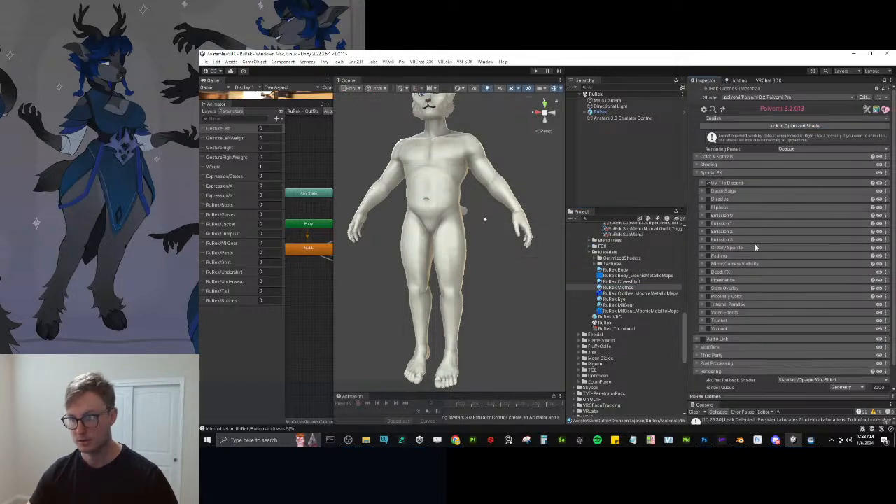
left_click(717, 166)
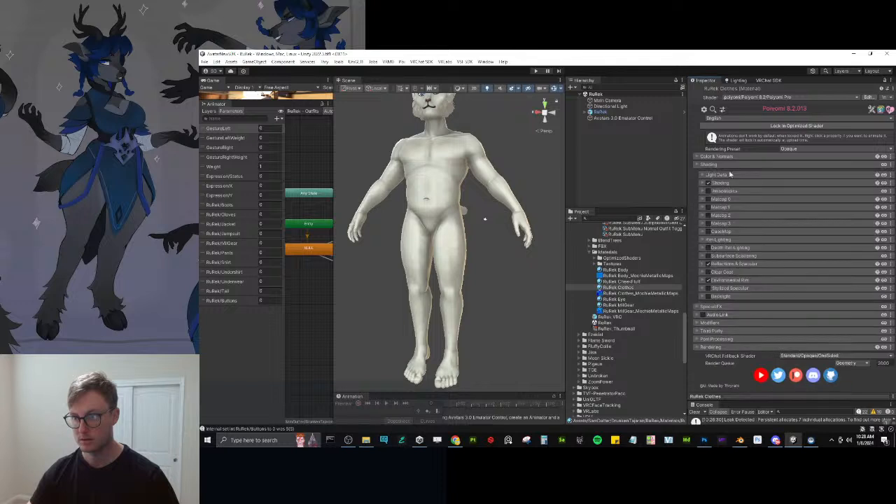
left_click(732, 175)
left_click(727, 184)
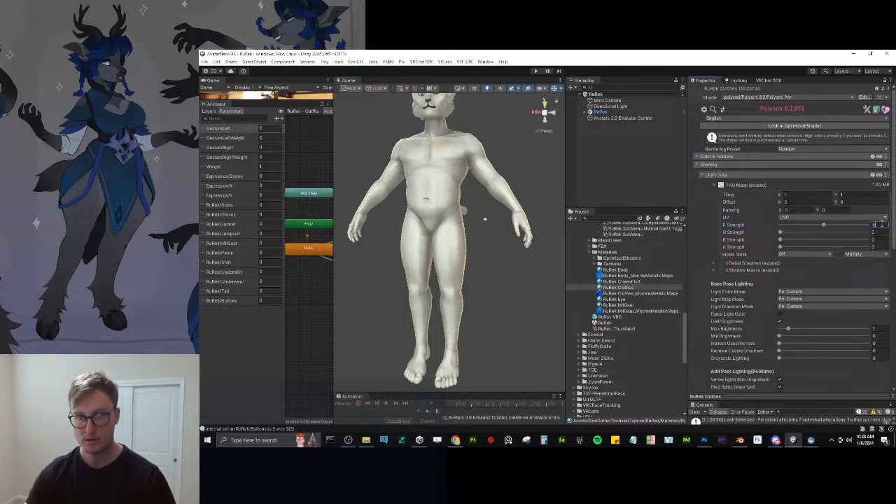
left_click(717, 165)
left_click(779, 126)
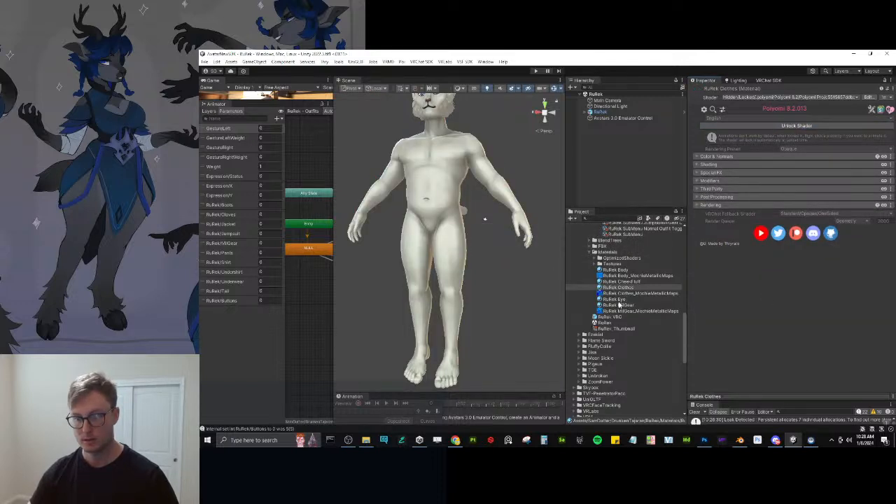
Unlock the RuRek MilGear material, set its AO map R Strength to 0.5, relock the shader and collapse the Materials folder.
left_click(619, 305)
left_click(768, 127)
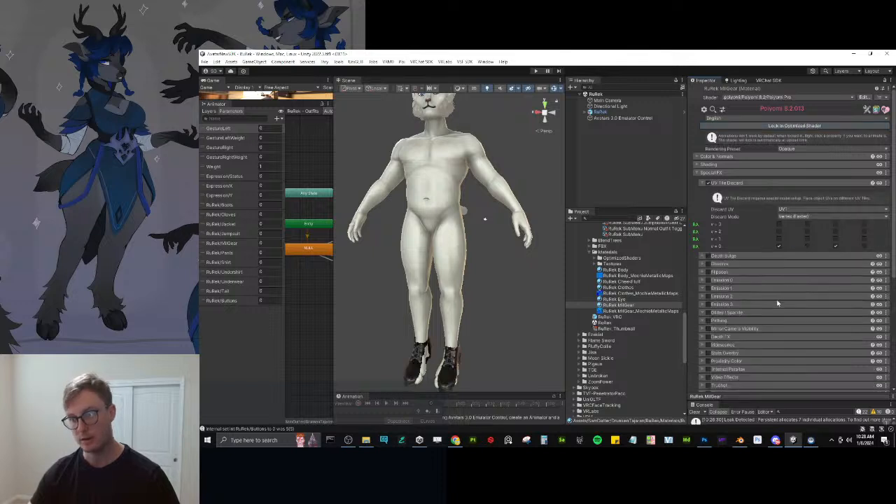
left_click(698, 173)
left_click(707, 165)
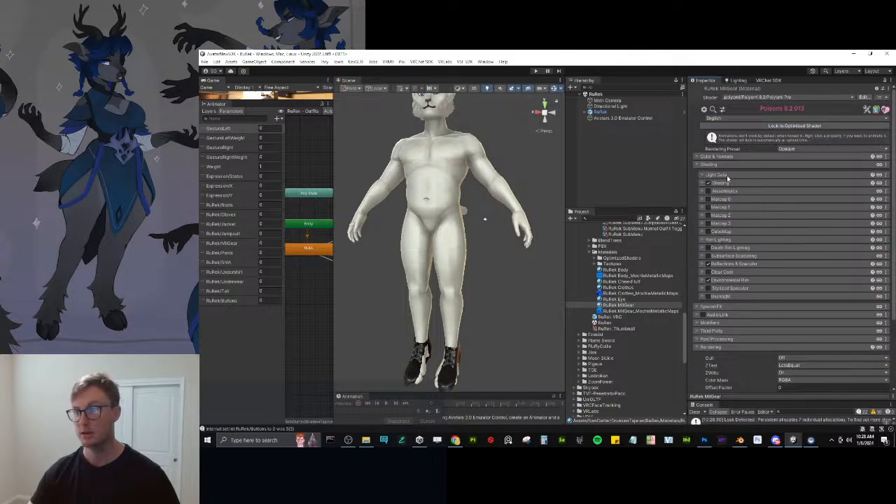
left_click(720, 175)
left_click(714, 186)
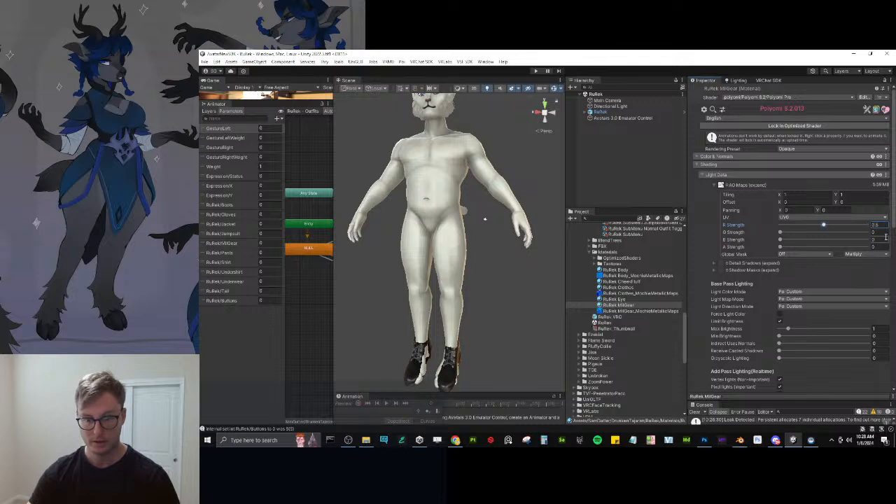
left_click(796, 127)
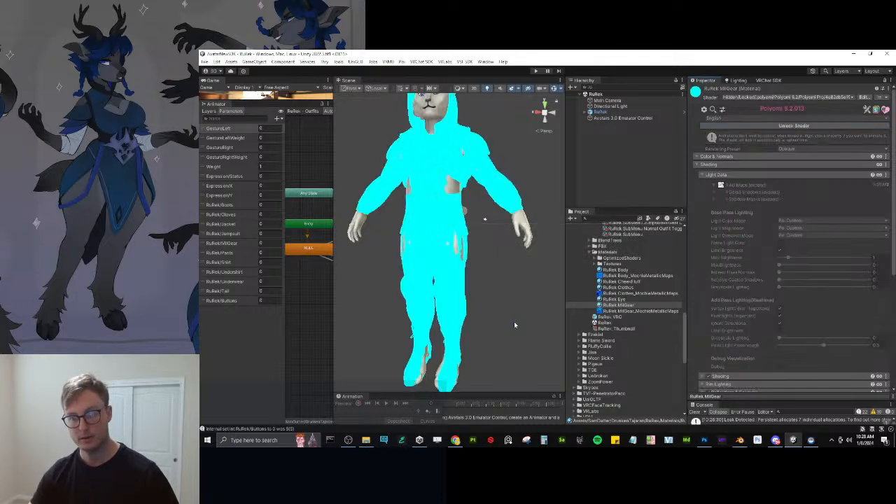
left_click(594, 252)
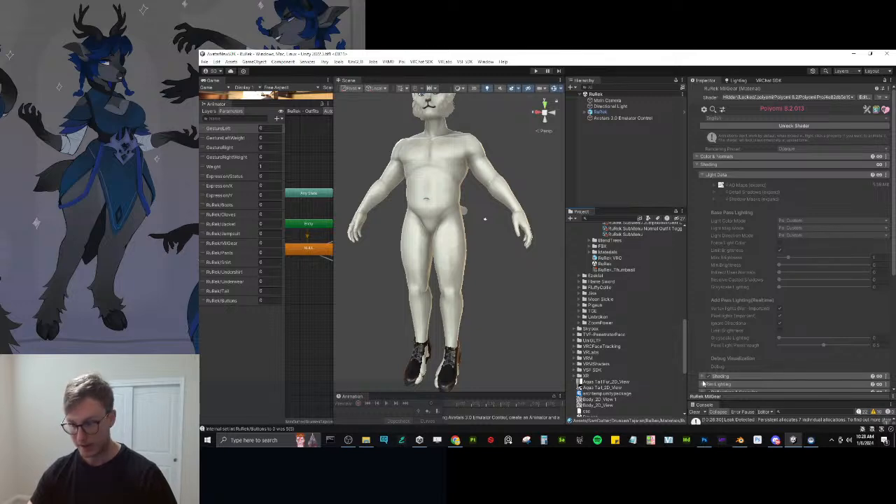
Switch to Blender, open the Clothing mesh for editing, turn off X-ray and clear the selection.
left_click(740, 440)
scroll(573, 188, "up", 3)
middle_click_drag(583, 186, 580, 253)
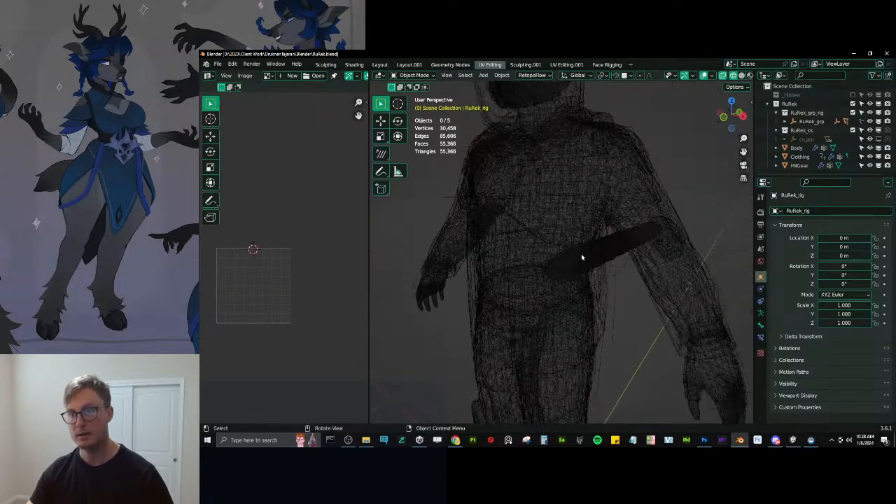
left_click(797, 156)
key("Tab")
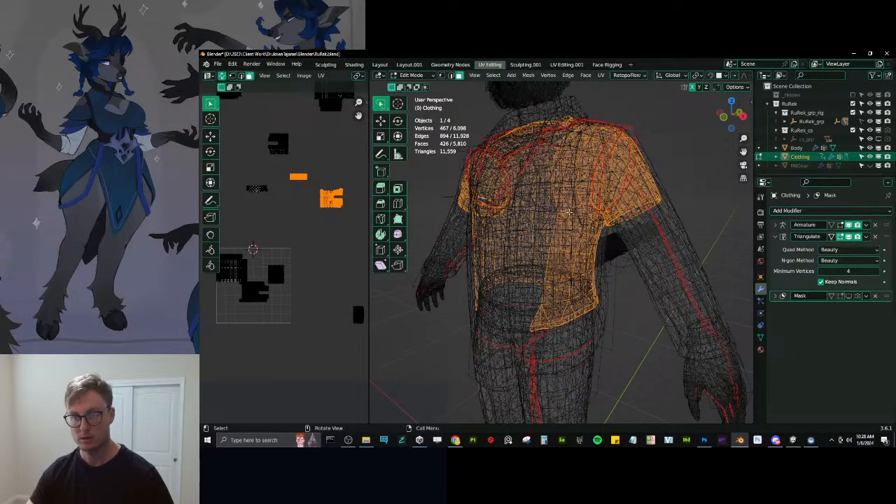
key("alt+z")
key("alt+a")
mouse_move(571, 218)
middle_mouse_down()
mouse_move(551, 239)
mouse_move(599, 419)
mouse_move(541, 322)
mouse_move(464, 276)
mouse_move(599, 246)
middle_mouse_up()
Hide every part of the Clothing mesh except the sleeveless undershirt.
left_click(599, 266)
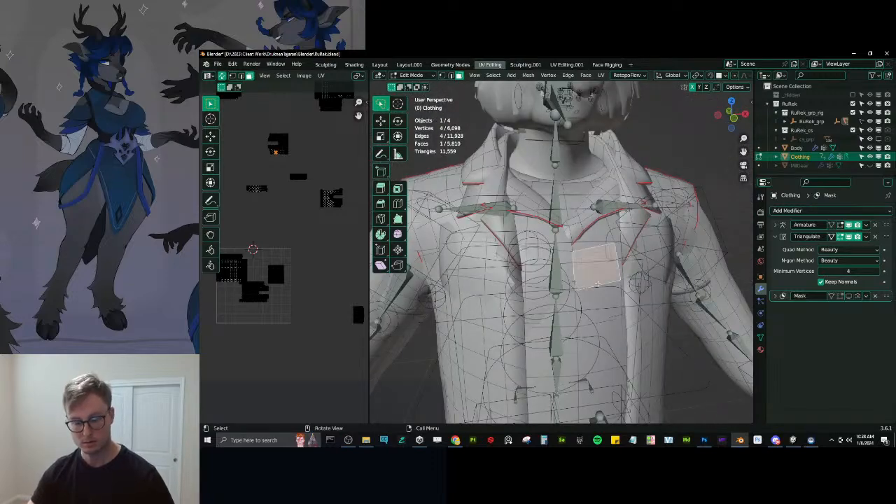
key("l")
key("a")
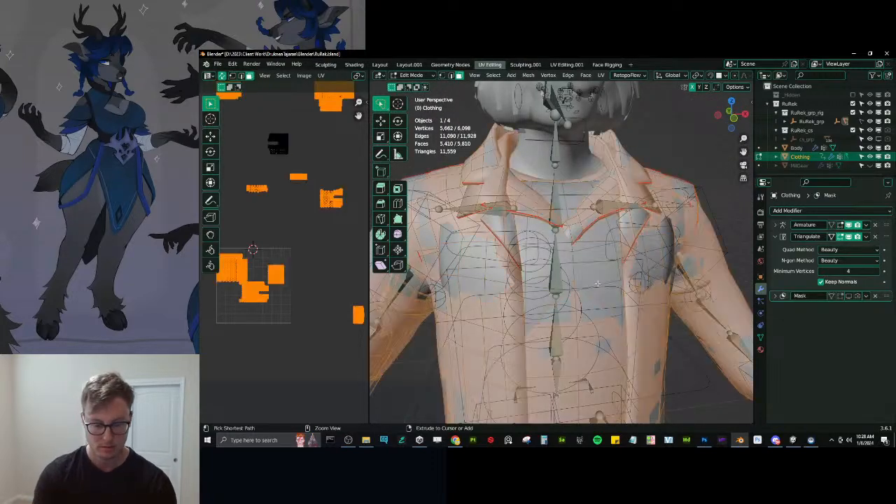
key("h")
Select the whole undershirt, separate it into its own object and return to Object Mode.
middle_click_drag(606, 265, 522, 238)
left_click(505, 248)
key("ctrl+l")
key("p")
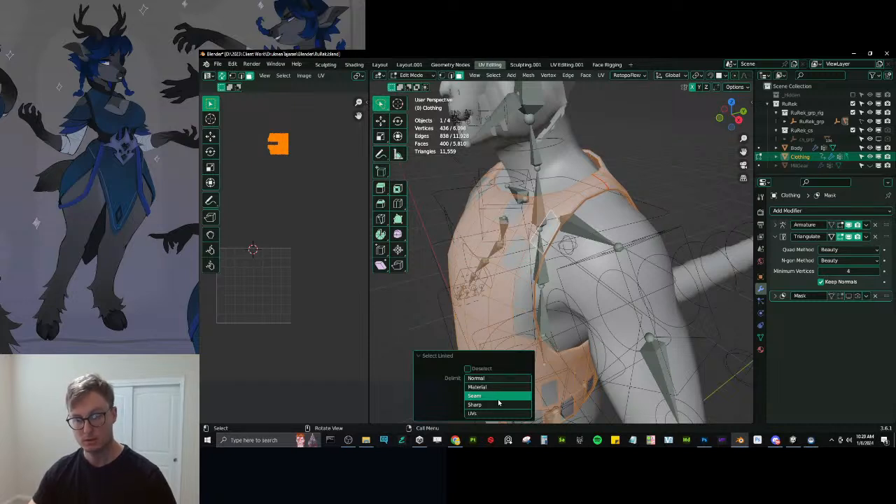
key("p")
left_click(537, 233)
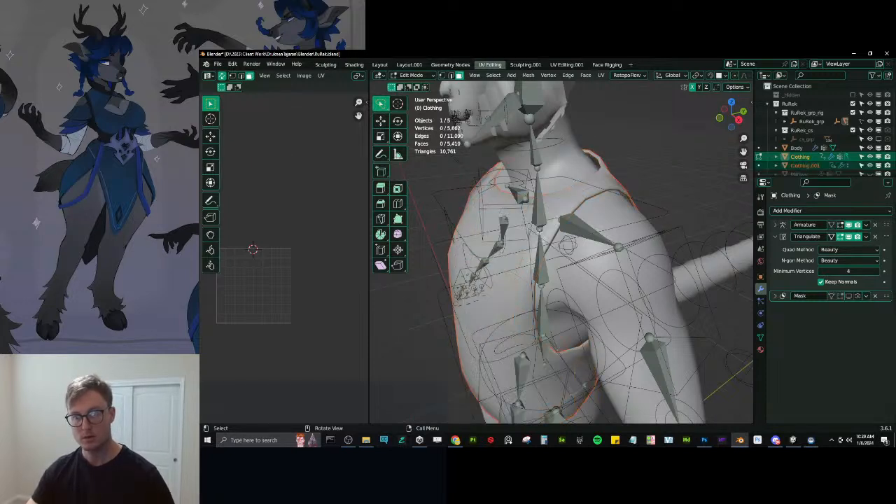
key("Tab")
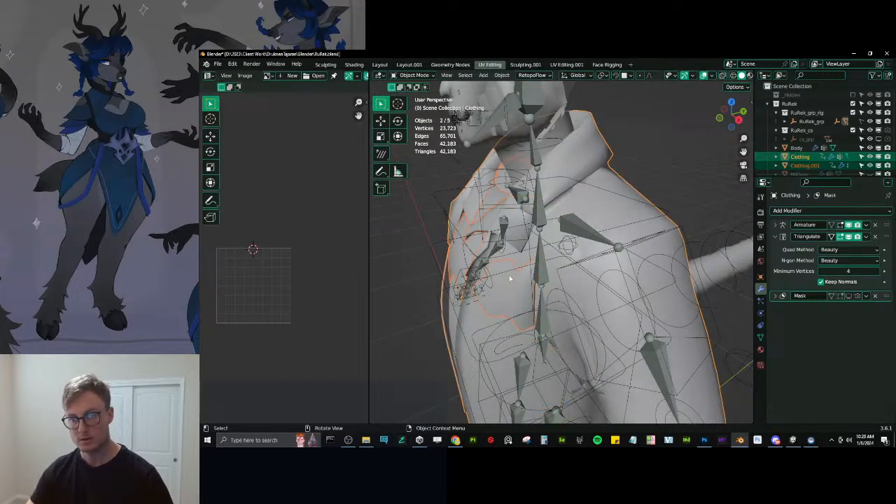
Hide the Clothing object, open the separated undershirt for editing in right view and select the edge loop across its front shoulder.
left_click(870, 157)
left_click(603, 187)
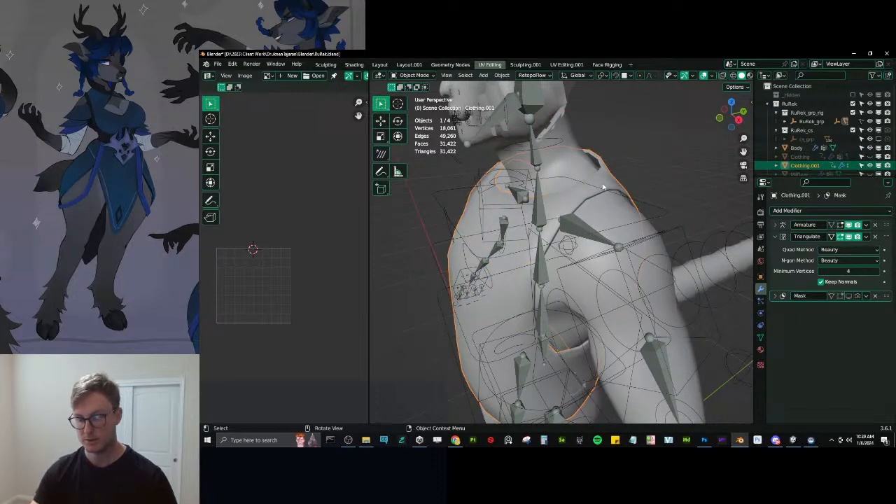
key("KP_3")
scroll(575, 173, "up", 3)
key("Tab")
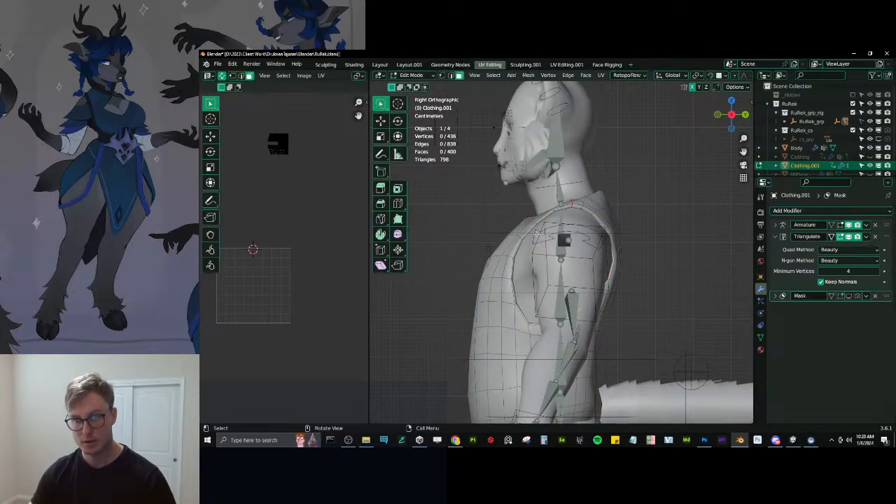
left_click(441, 75)
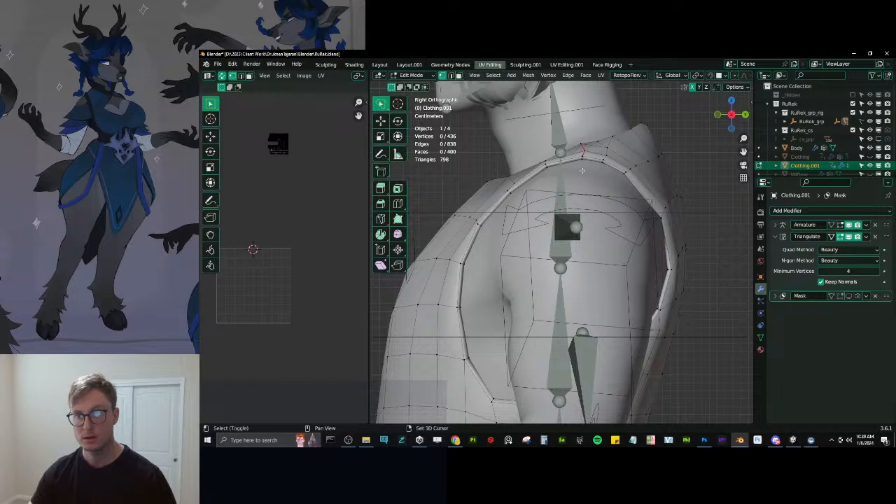
key("shift+z")
left_click(589, 217, "alt")
key("shift+z")
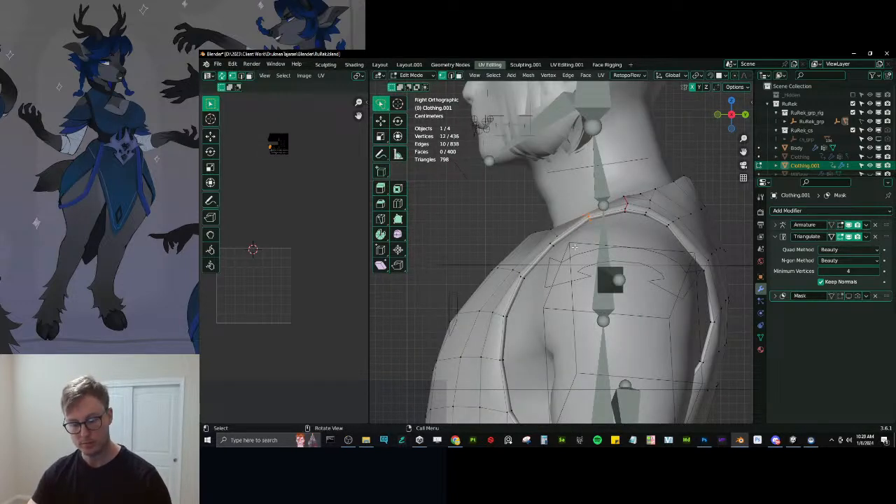
Move the selected shoulder loop along Y and Z with proportional editing.
key("g")
key("y")
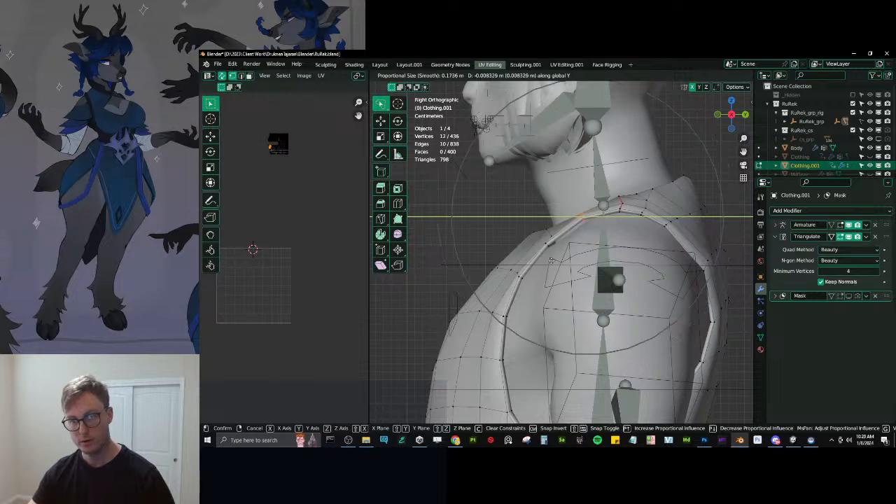
left_click(549, 262)
key("g")
key("z")
left_click(548, 256)
Reposition the armhole point just in front of the shoulder loop, adjusting it along Y, and leave Edit Mode.
left_click(544, 247)
key("g")
left_click(543, 254)
middle_click_drag(544, 253, 598, 283)
key("g")
key("y")
left_click(522, 253)
key("Tab")
Put the rig in Pose Mode and, in front view, raise the left hand control above the head.
scroll(598, 283, "down", 4)
left_click(619, 278)
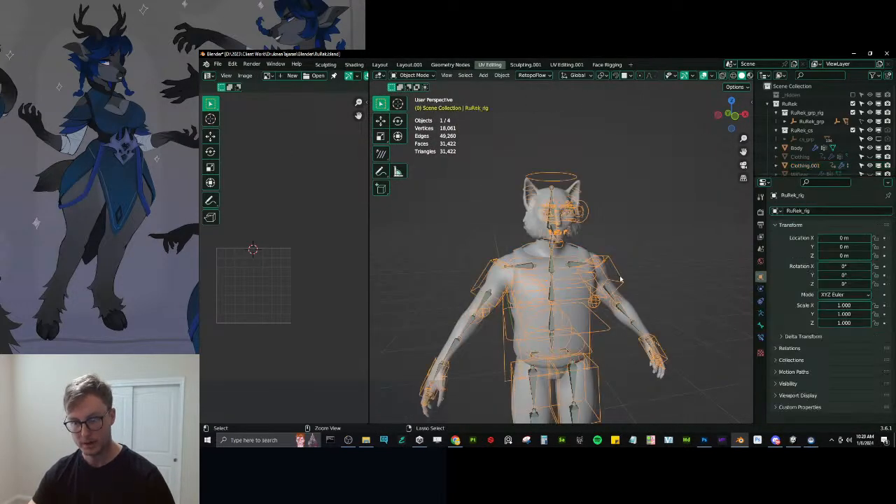
key("ctrl+Tab")
left_click(666, 362)
key("KP_1")
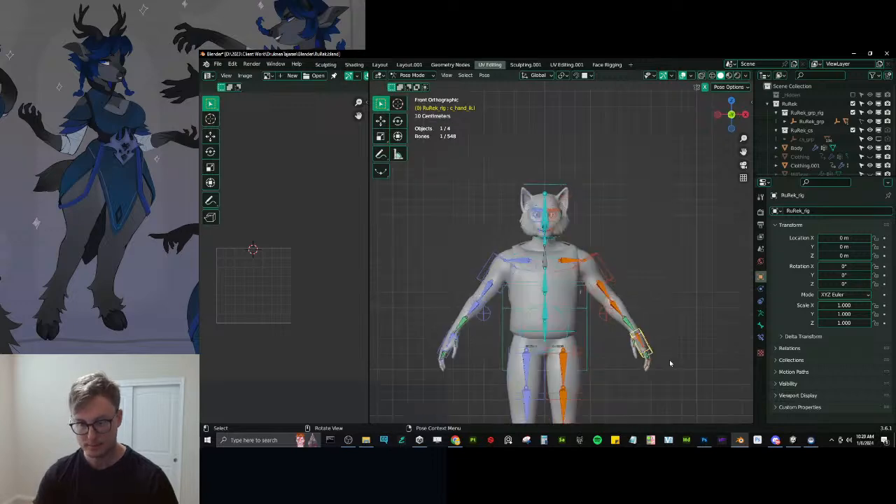
key("g")
left_click(573, 177)
Rotate the left shoulder control upward by about 35.4° and inspect how the undershirt deforms there.
scroll(580, 229, "up", 5)
middle_click_drag(581, 228, 559, 290)
left_click(572, 298)
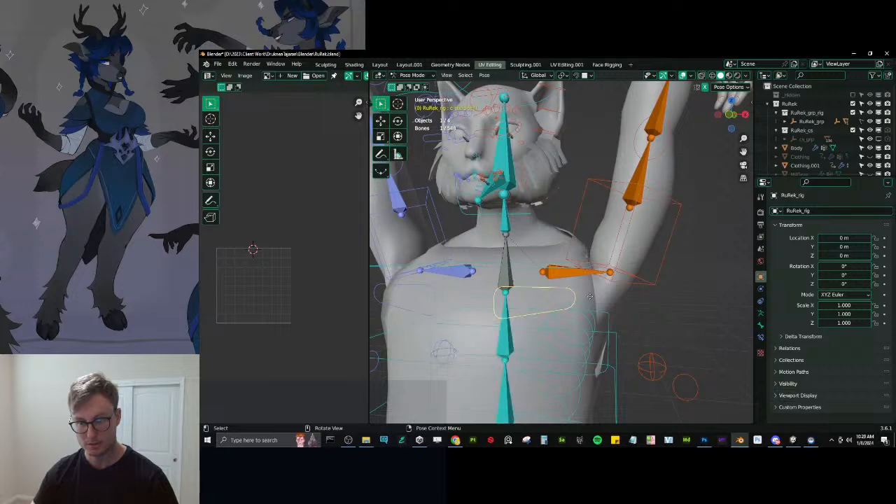
key("r")
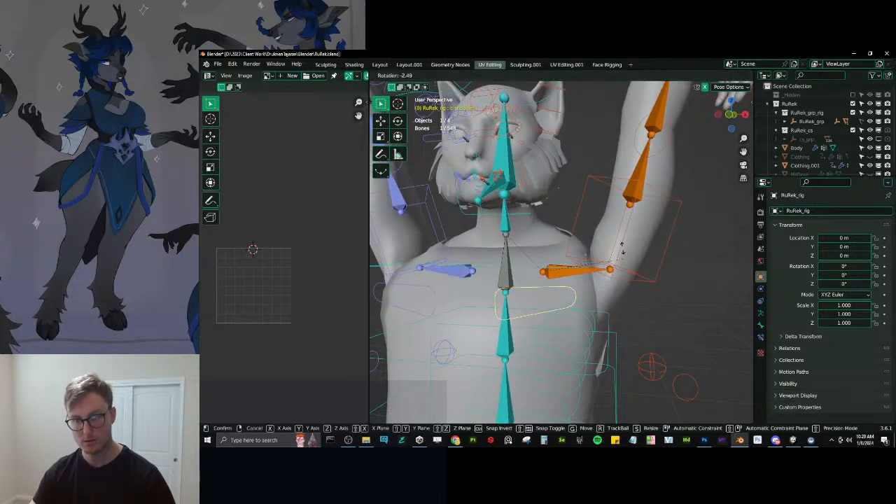
left_click(598, 229)
middle_click_drag(599, 228, 605, 280)
scroll(605, 280, "up", 6)
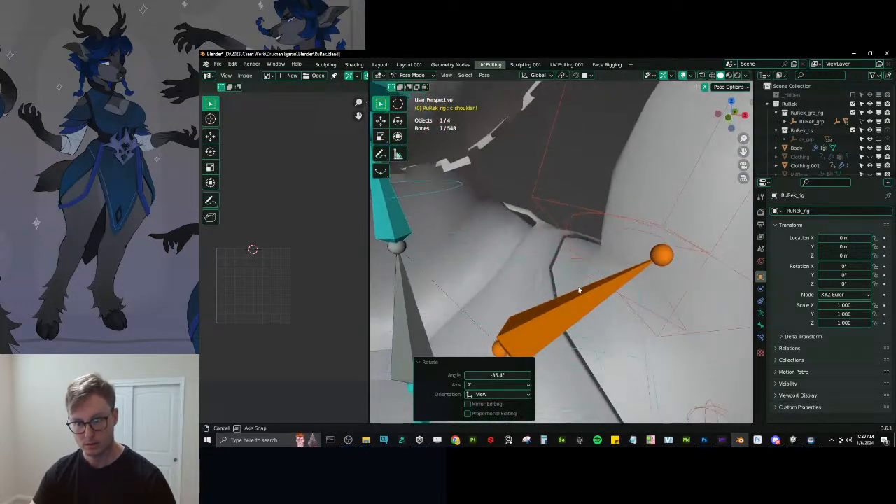
Edit the undershirt with its Armature modifier shown on the cage and raise the clipping shoulder vertex 0.002364 m along Z.
key("ctrl+Tab")
left_click(537, 253, "shift")
key("Tab")
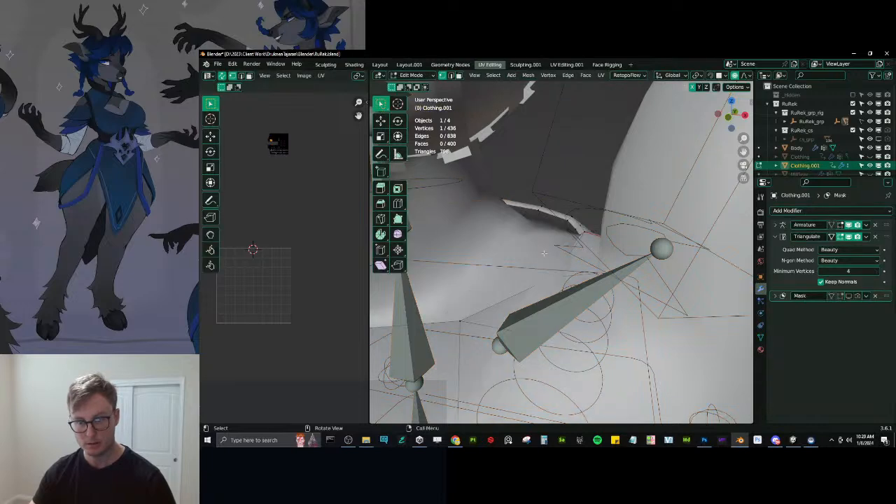
left_click(831, 225)
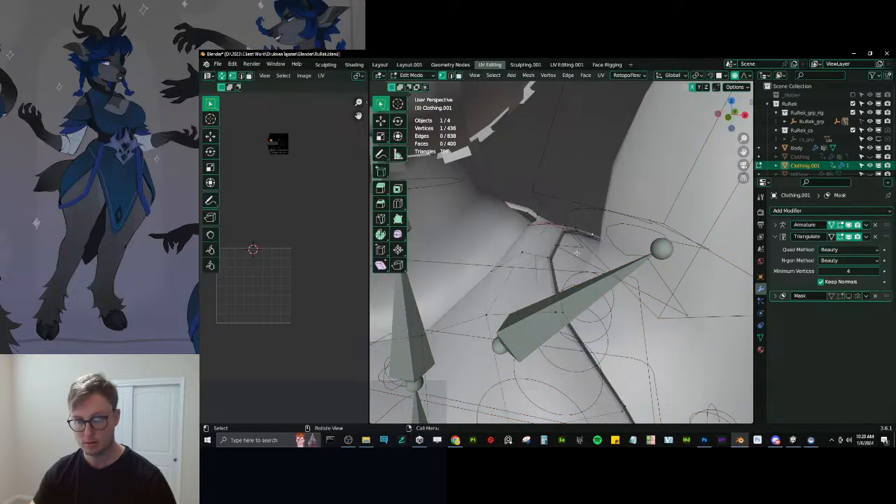
scroll(572, 259, "down", 3)
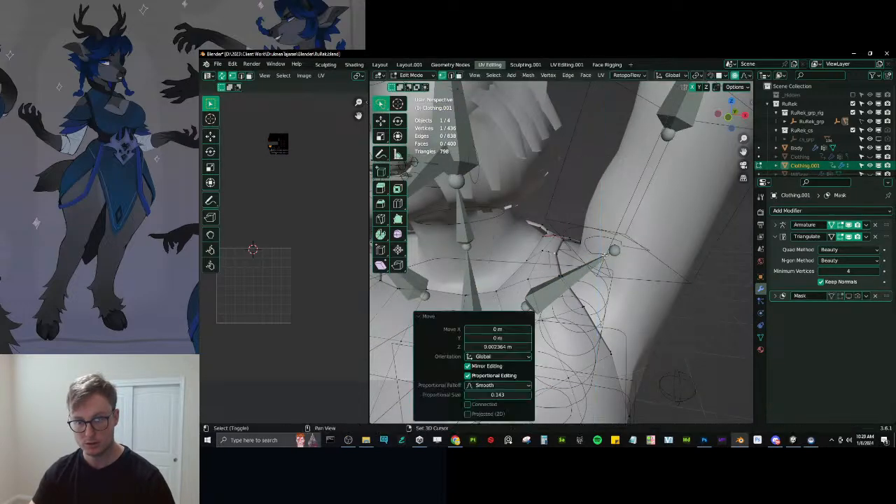
scroll(538, 282, "up", 6)
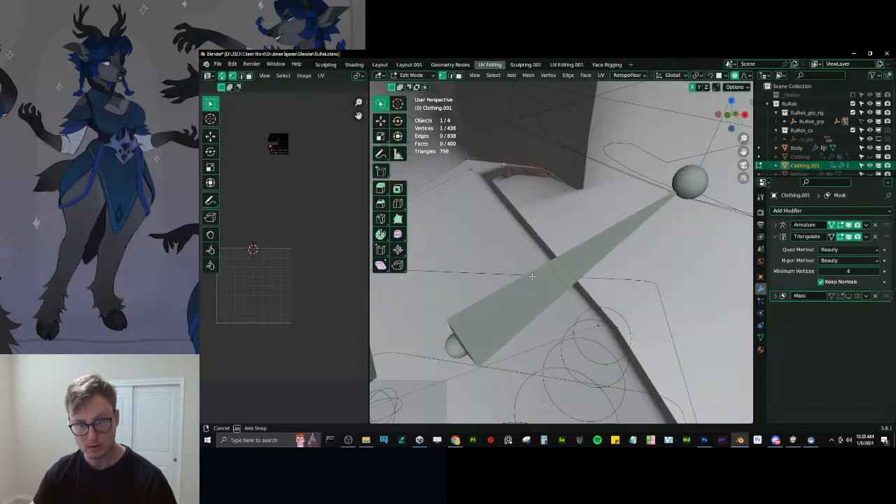
middle_click_drag(501, 271, 569, 279)
middle_click_drag(604, 317, 579, 255)
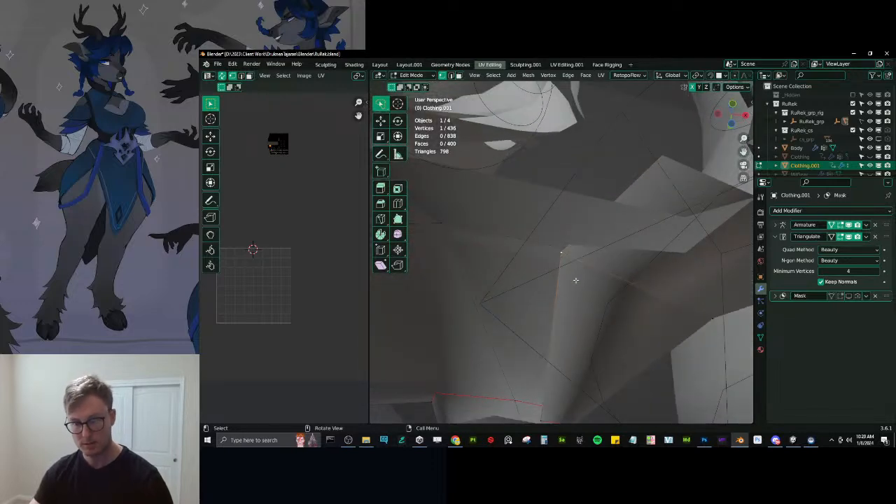
Select the undershirt's inner armhole edge loop, scale it to 0.952 in isolated view, and return to the full scene in Object Mode.
left_click(567, 286, "alt")
middle_click_drag(566, 285, 595, 294)
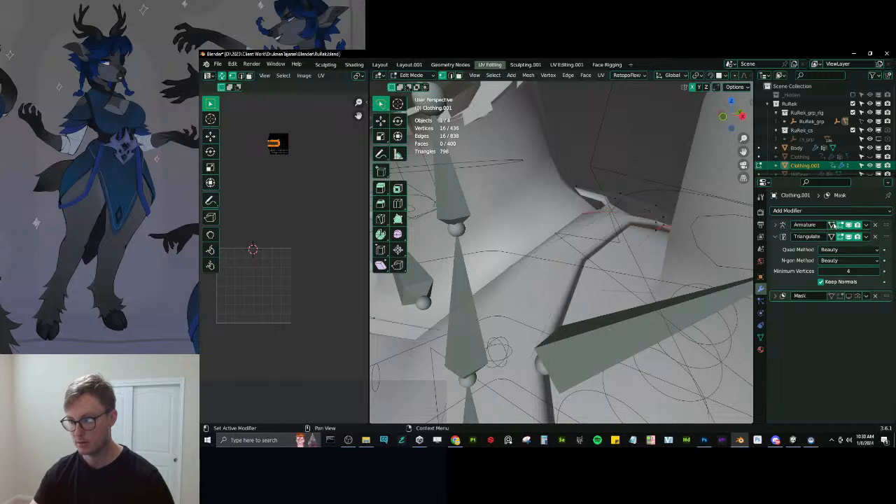
key("KP_Divide")
middle_click_drag(619, 249, 698, 243)
key("s")
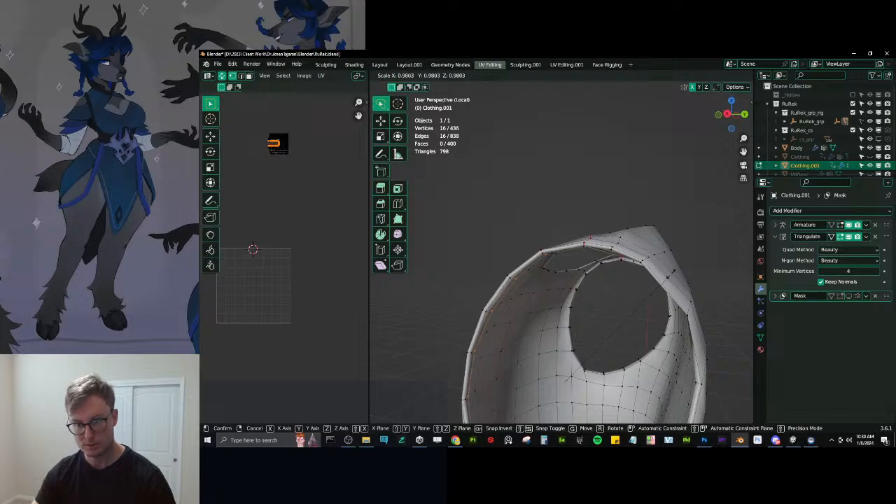
left_click(671, 273)
mouse_move(625, 286)
middle_mouse_down()
mouse_move(610, 250)
mouse_move(625, 245)
mouse_move(515, 262)
mouse_move(624, 288)
middle_mouse_up()
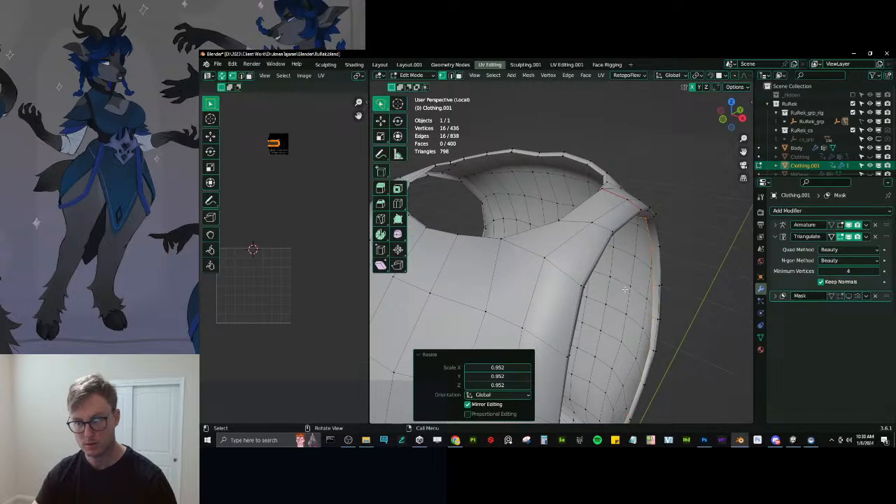
middle_click_drag(616, 202, 432, 382)
left_click(420, 355)
middle_click_drag(427, 350, 566, 287)
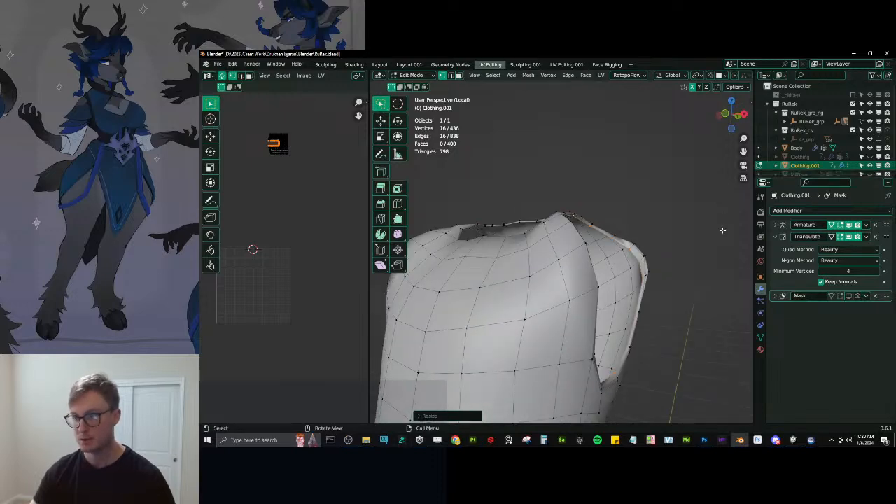
key("Tab")
key("KP_Divide")
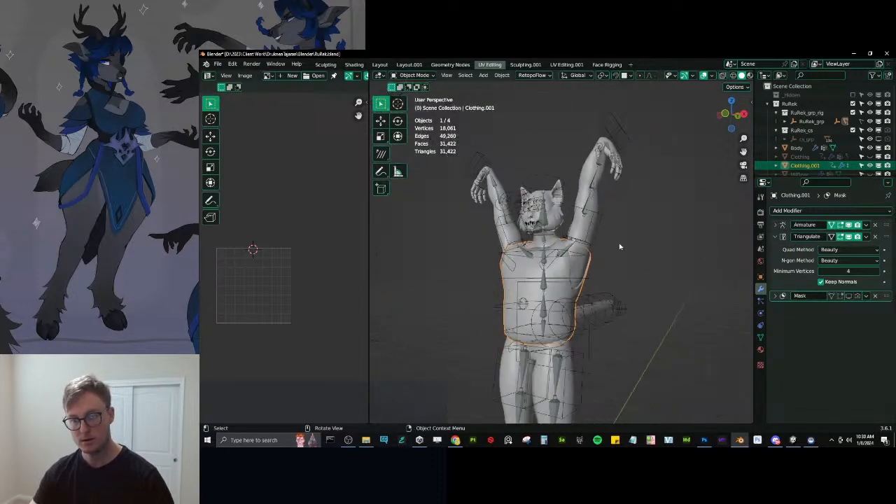
Clear the location and rotation of all the rig's bones and return to Object Mode.
left_click(605, 257)
left_click(601, 215)
key("ctrl+Tab")
key("a")
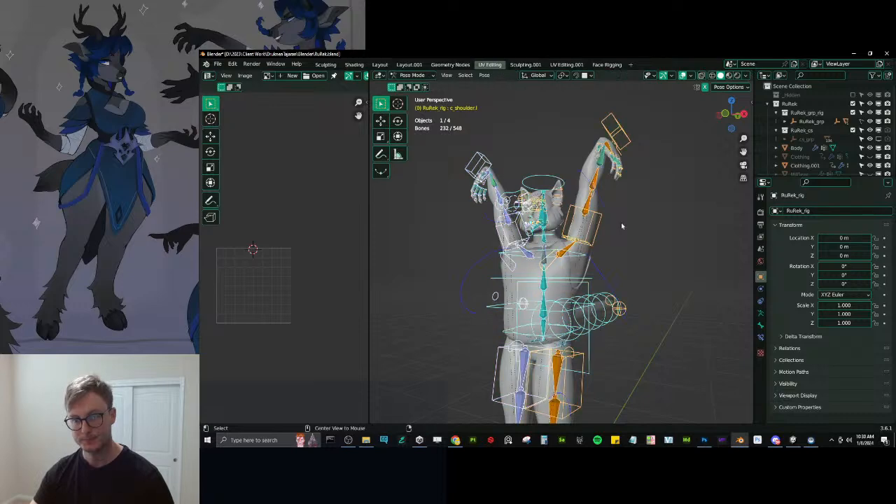
key("alt+g")
key("alt+r")
key("ctrl+Tab")
Unhide the Clothing object, join the undershirt back into it and make MilGear visible again.
scroll(645, 244, "up", 3)
left_click(816, 165)
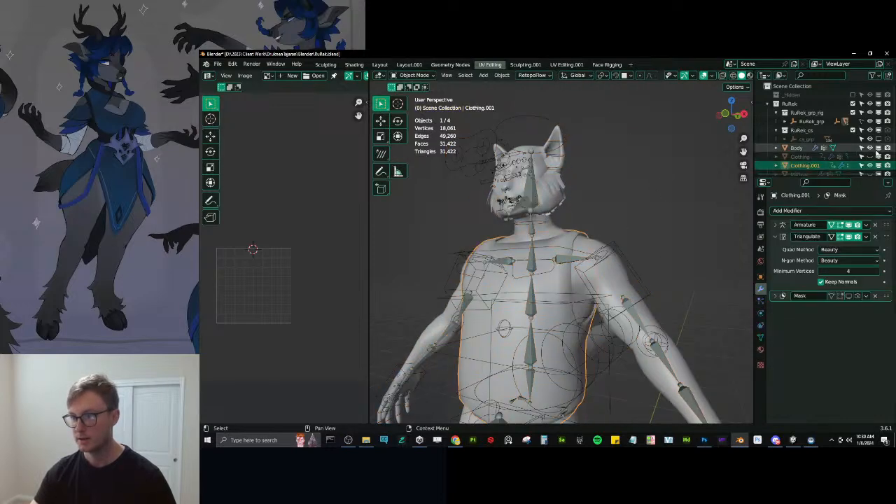
left_click(870, 157)
left_click(801, 158, "ctrl")
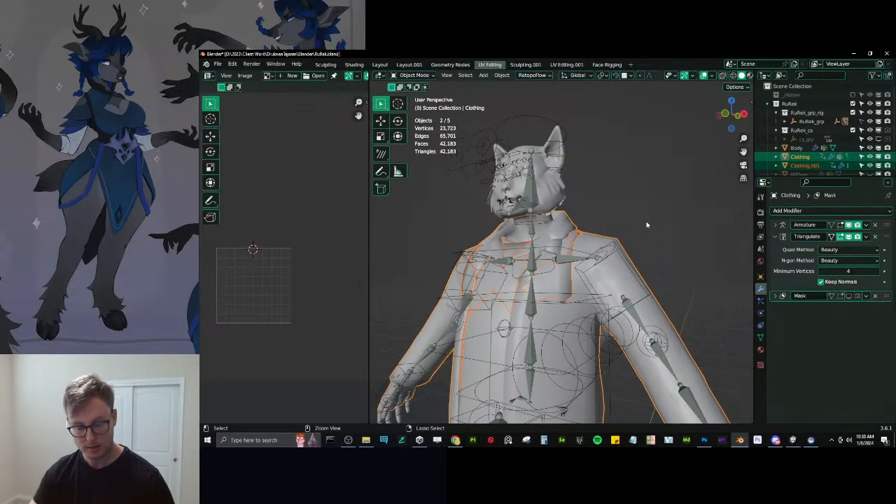
key("ctrl+j")
scroll(641, 224, "down", 1)
scroll(640, 227, "down", 1)
left_click(869, 166)
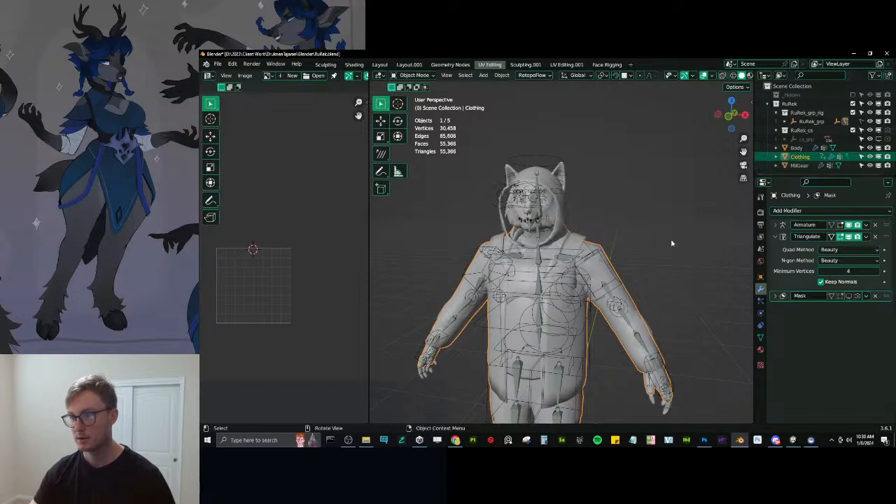
Save the file, select all objects, export them over RuRek.fbx with the Auto-Rig Pro FBX export and save again.
key("ctrl+s")
key("a")
key("q")
left_click(649, 247)
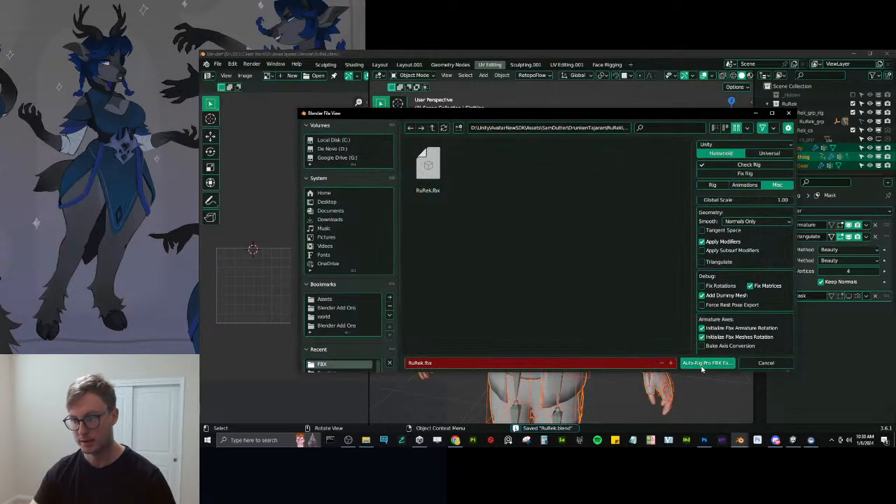
left_click(702, 367)
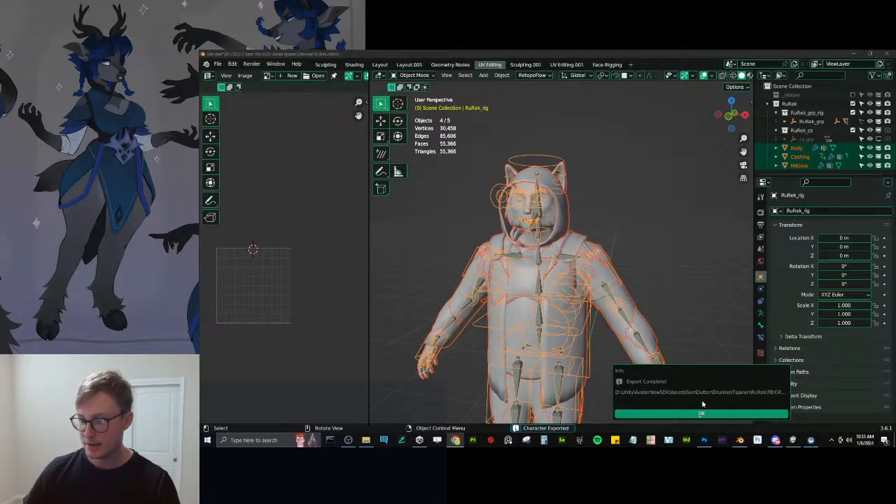
left_click(702, 413)
left_click(691, 267)
key("ctrl+s")
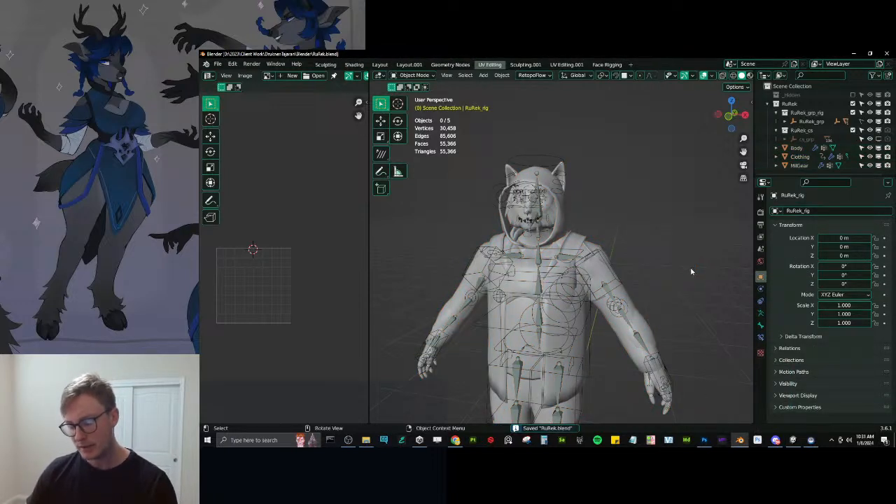
Switch to Unity, open the RuRek Clothes material from the Materials folder and expand its Special FX section.
left_click(793, 441)
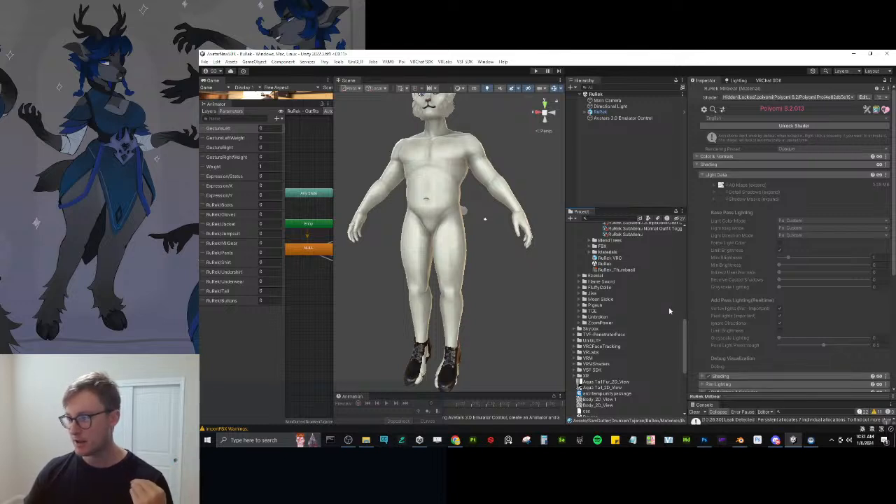
left_click(525, 269)
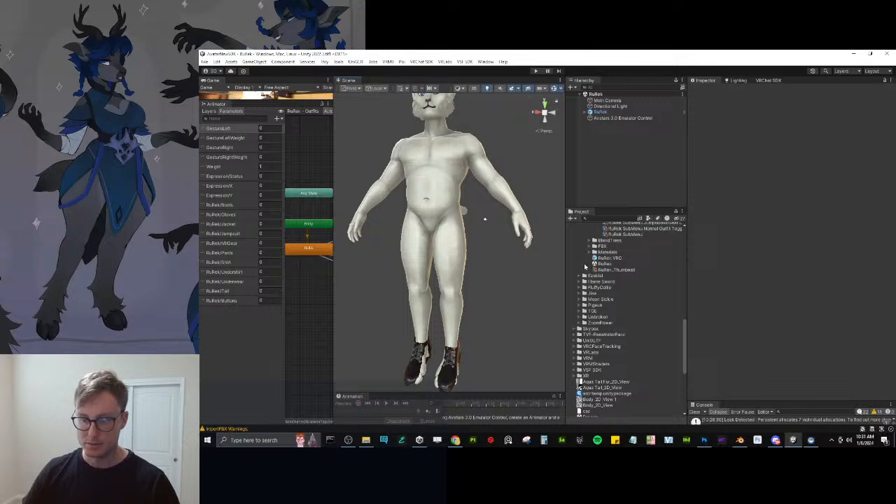
scroll(604, 265, "up", 3)
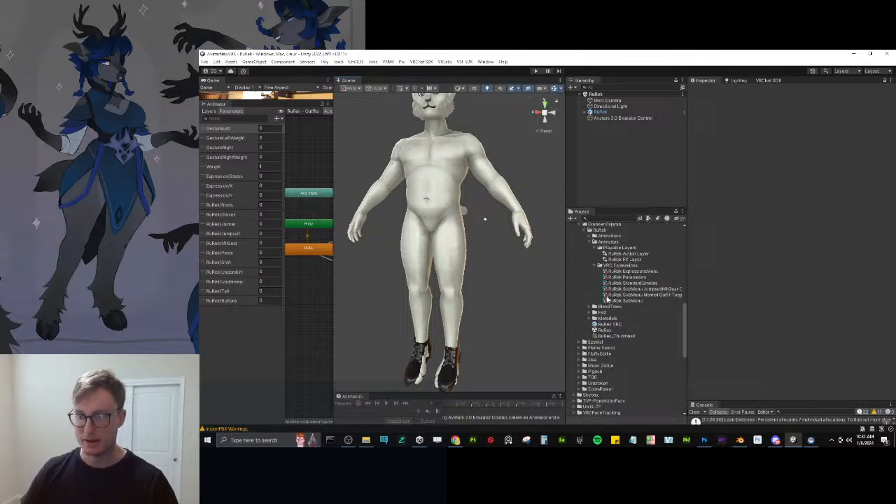
left_click(588, 317)
scroll(615, 291, "down", 3)
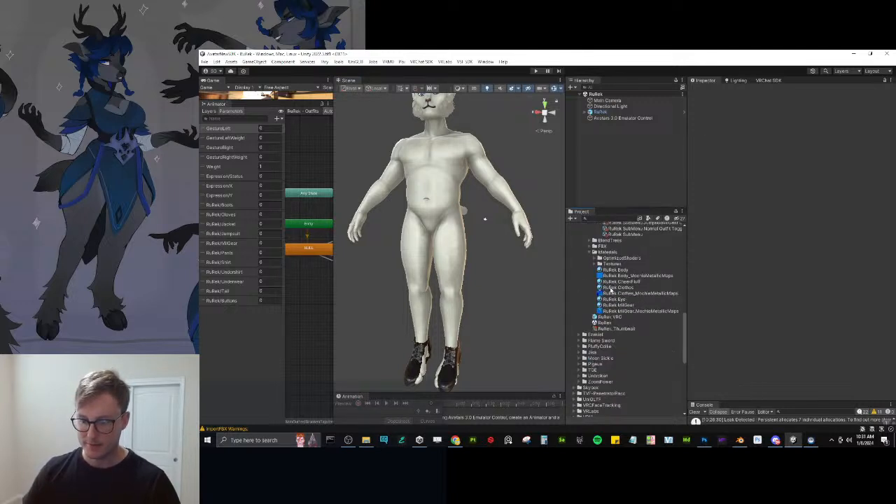
left_click(618, 288)
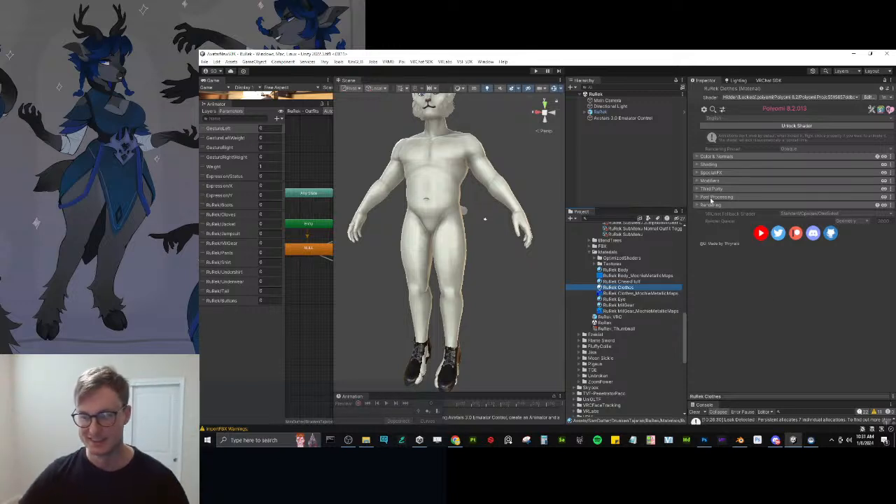
left_click(696, 173)
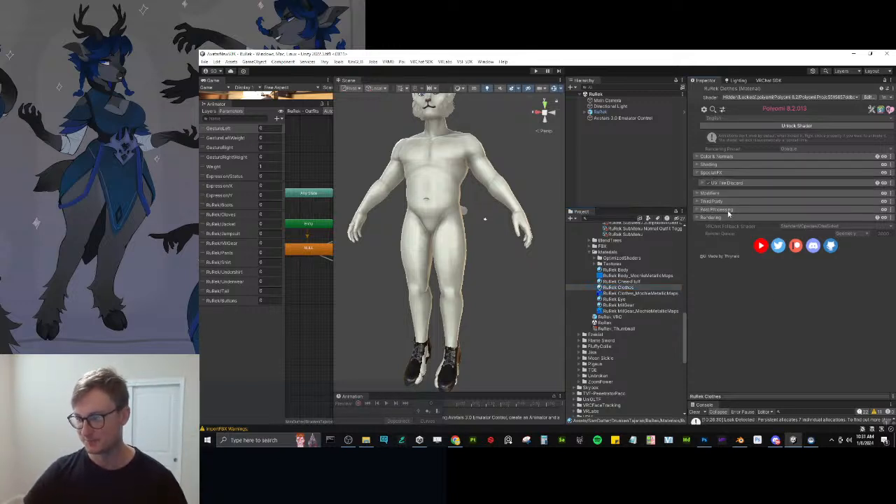
In the RuRek MilGear material's UV Tile Discard, enable discarding of the second tile in the v = 0 row.
left_click(697, 173)
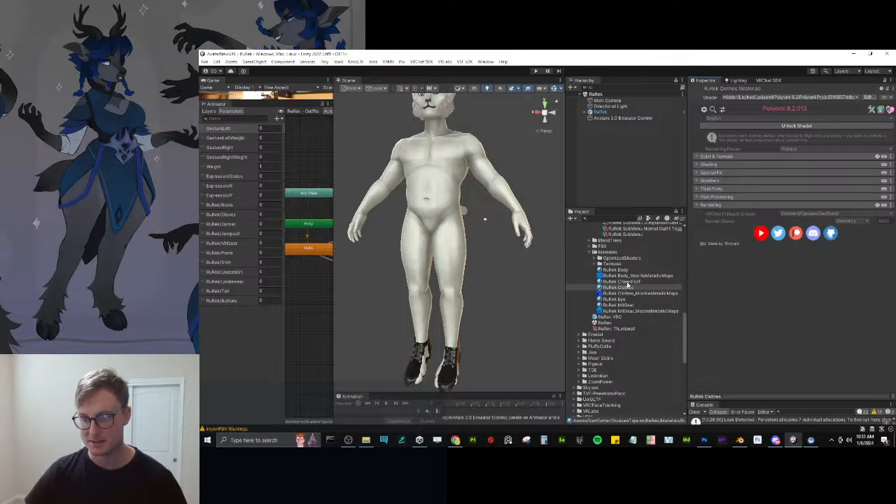
left_click(615, 306)
left_click(709, 175)
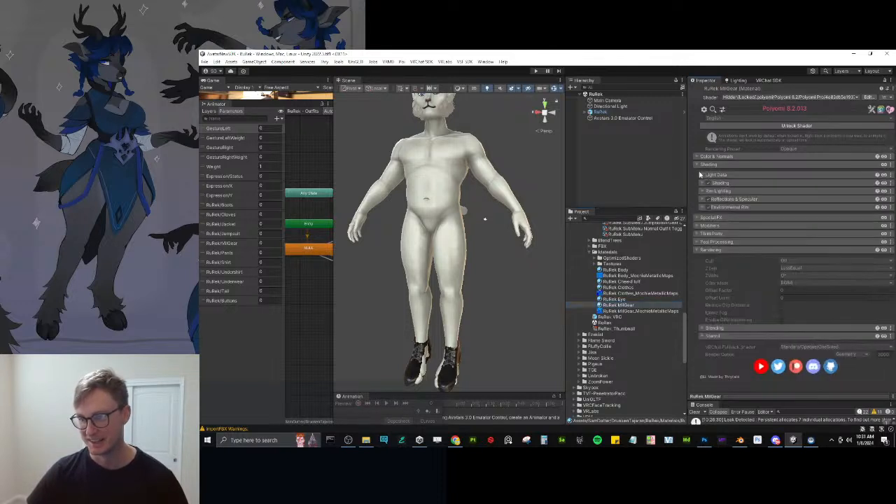
left_click(695, 163)
left_click(699, 198)
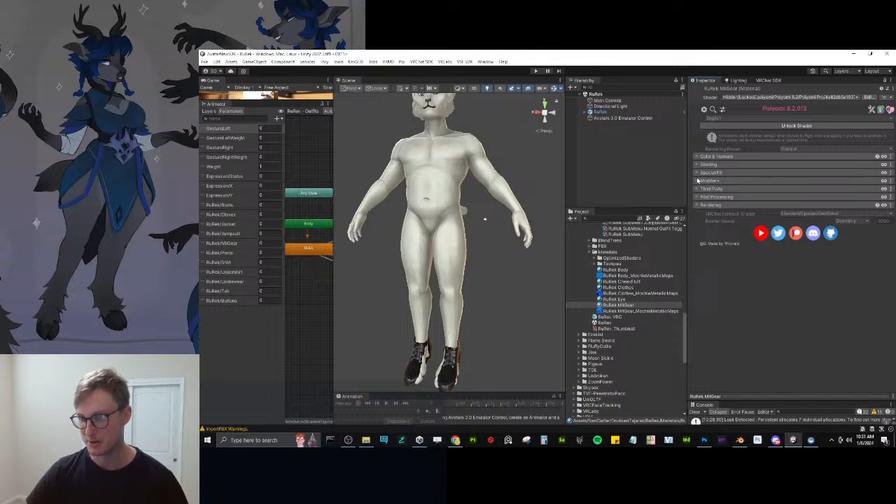
left_click(698, 173)
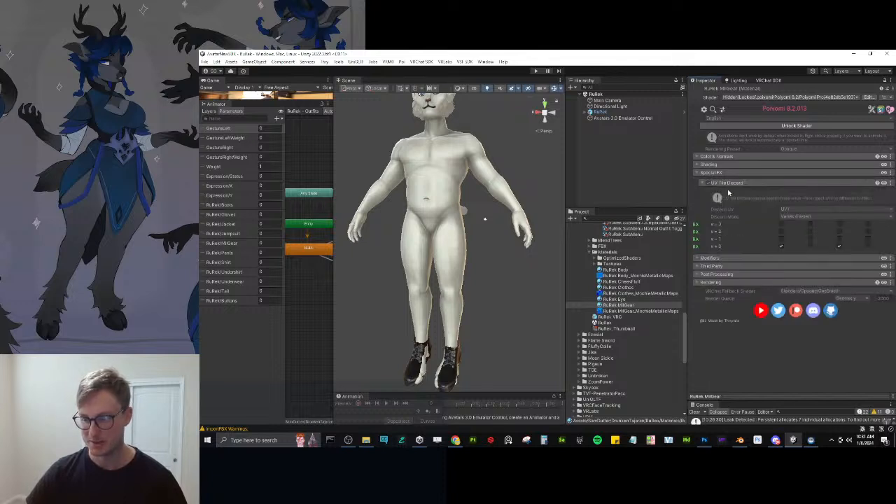
left_click(810, 246)
left_click(494, 307)
scroll(494, 245, "down", 5)
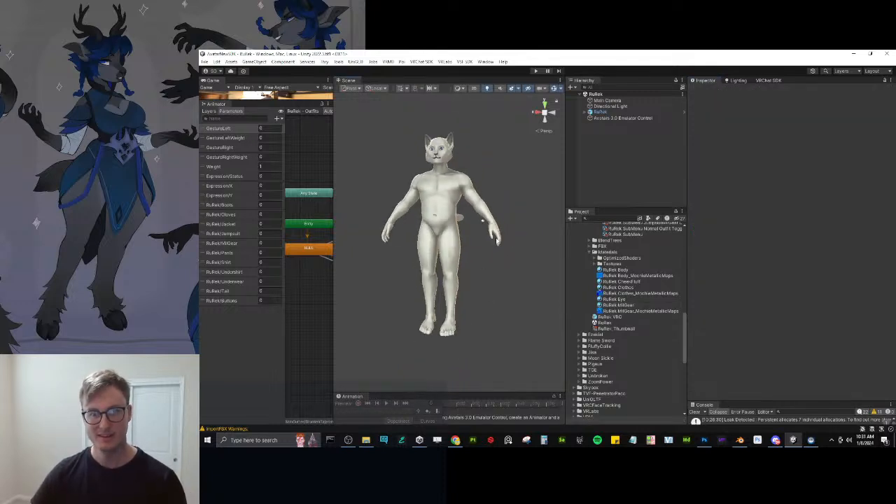
Expand the RuRek avatar's armature down to the children of root.x and select cc_Butt1.L and cc_Butt1.R.
left_click_drag(491, 229, 542, 232, "alt")
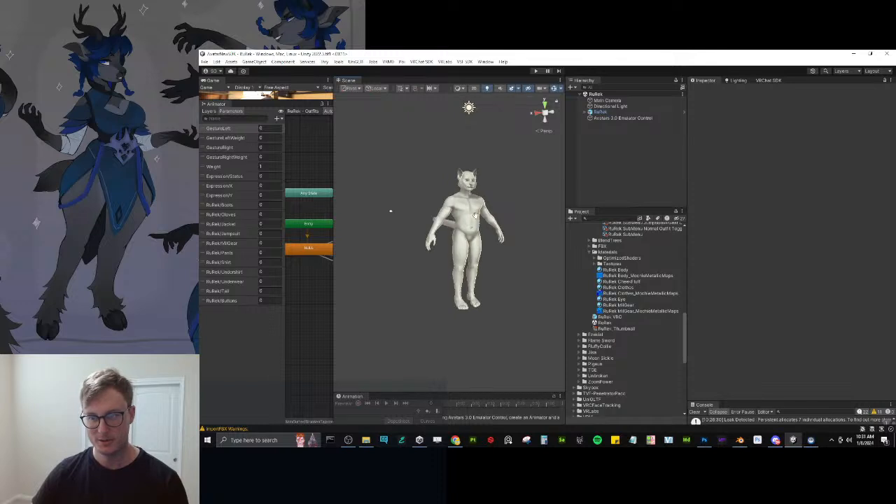
middle_click_drag(551, 160, 553, 212)
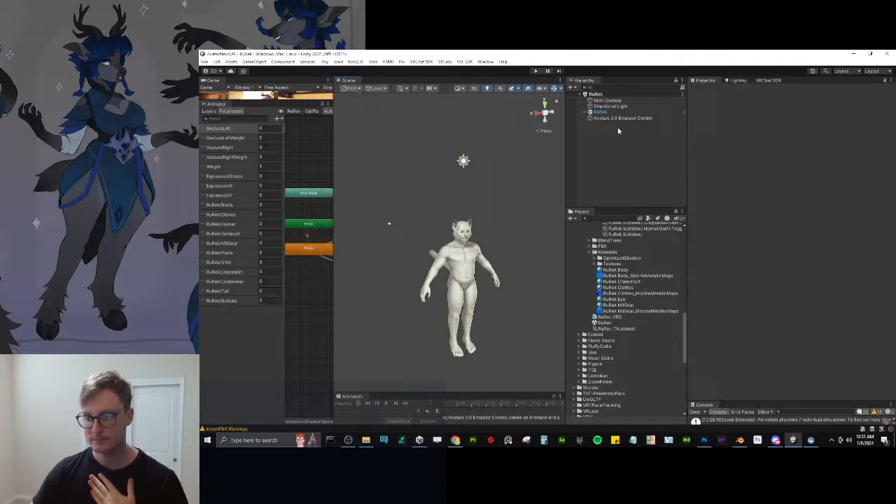
left_click(589, 112)
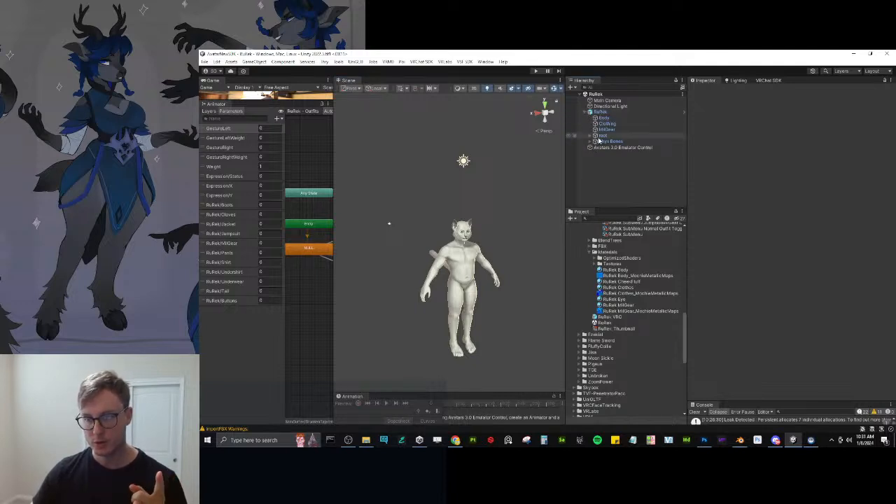
left_click(590, 136)
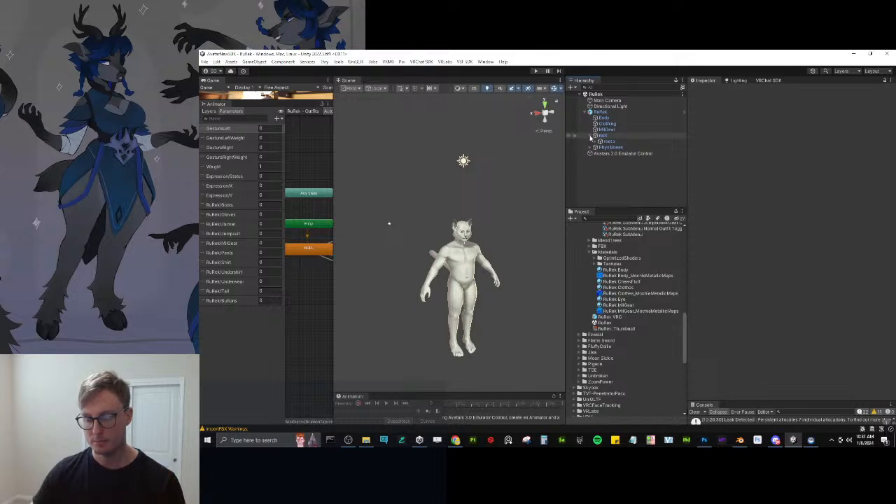
left_click(592, 140)
left_click(594, 142)
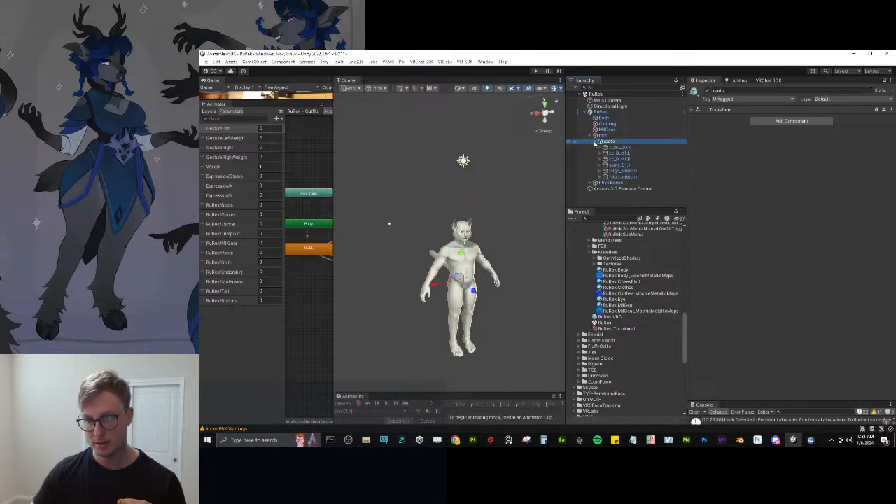
left_click(616, 152)
left_click(621, 159, "ctrl")
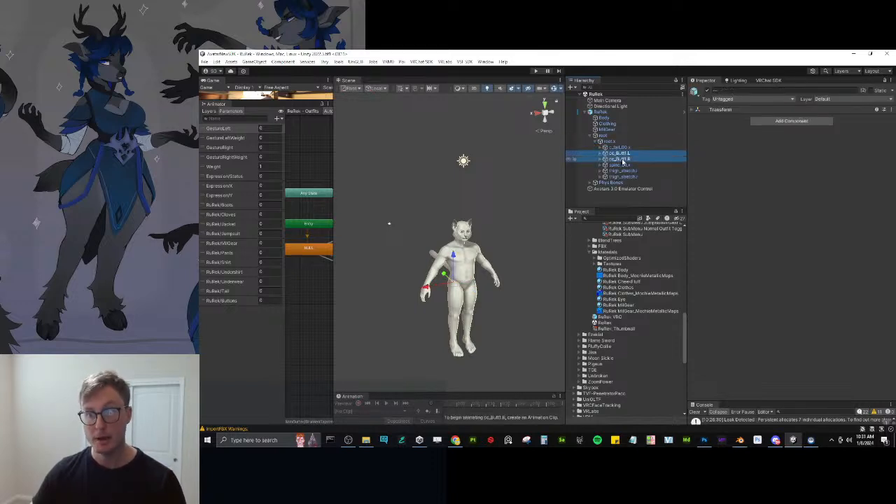
Add a Rotation Constraint component to the cc_Butt1.L bone alone.
left_click(598, 154)
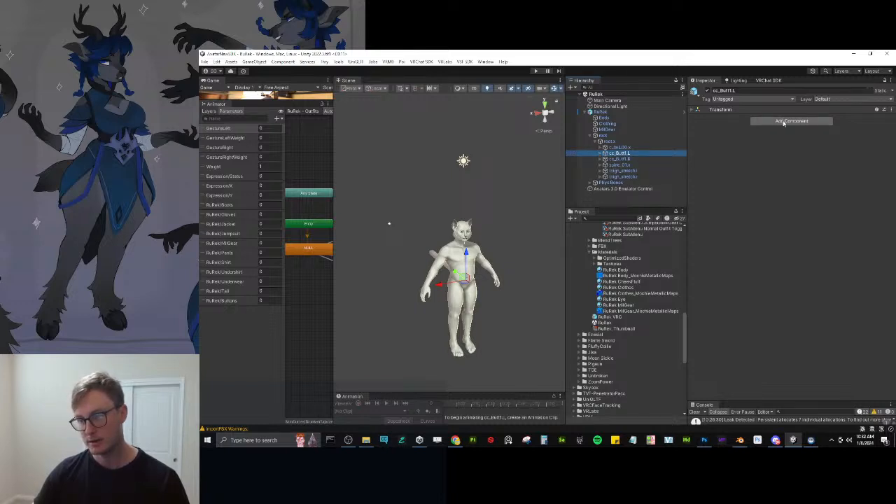
left_click(783, 124)
type("rotat")
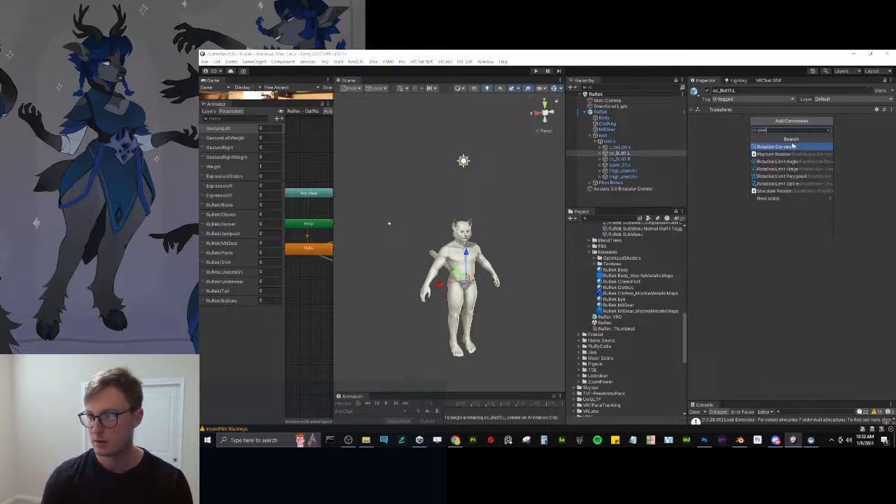
left_click(793, 145)
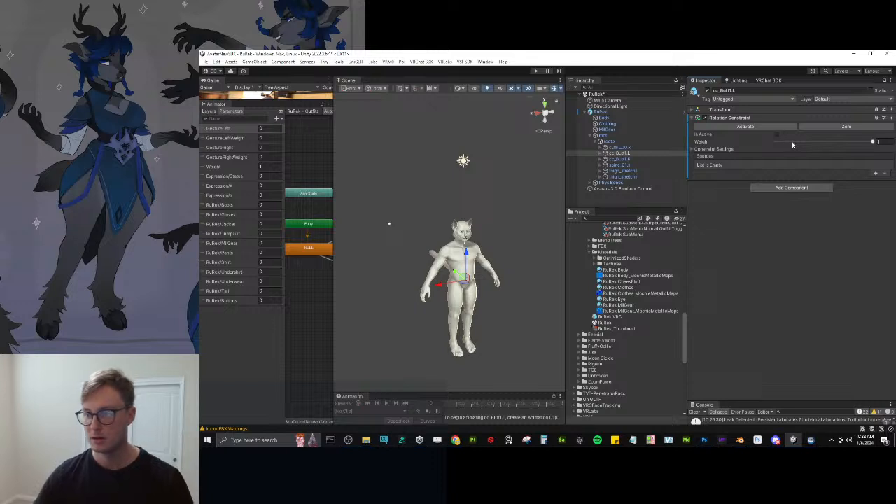
Assign thigh_stretch.l as the source of cc_Butt1.L's Rotation Constraint and activate the constraint.
left_click_drag(495, 312, 452, 299, "alt")
middle_click_drag(452, 300, 525, 229)
left_click_drag(525, 229, 408, 214, "alt")
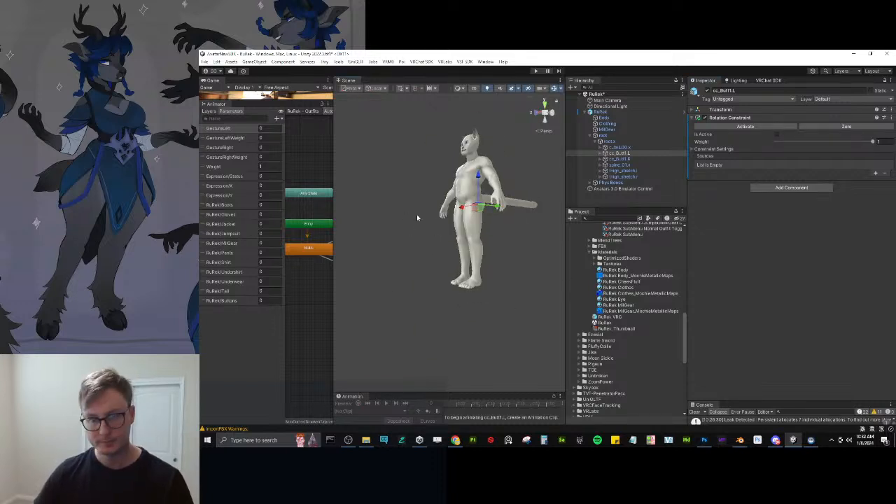
scroll(430, 217, "up", 3)
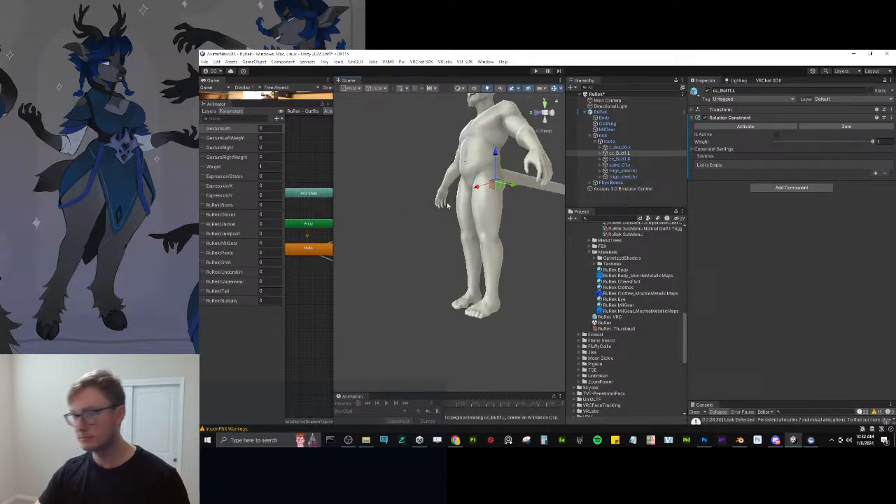
scroll(475, 196, "up", 3)
left_click_drag(520, 206, 445, 215, "alt")
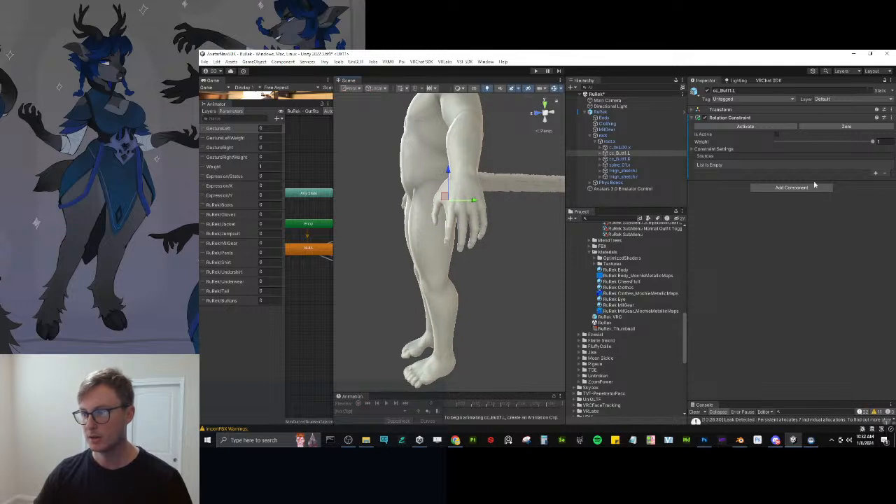
left_click(875, 173)
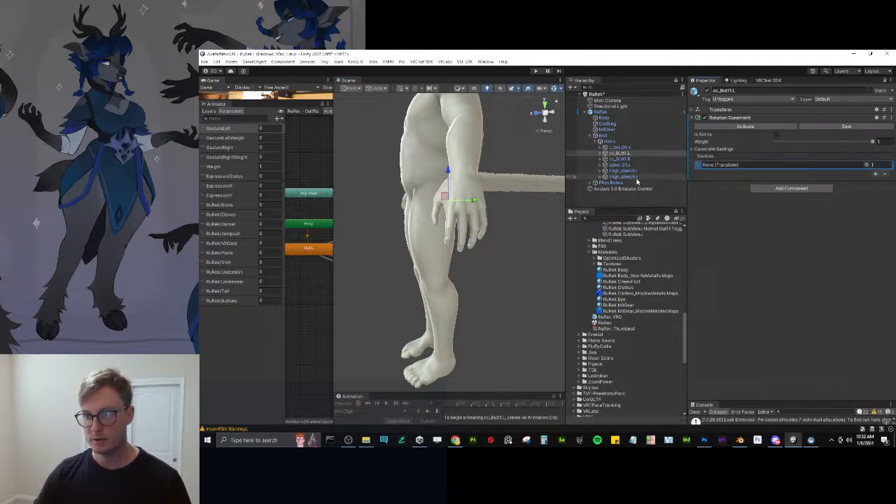
left_click_drag(620, 171, 735, 165)
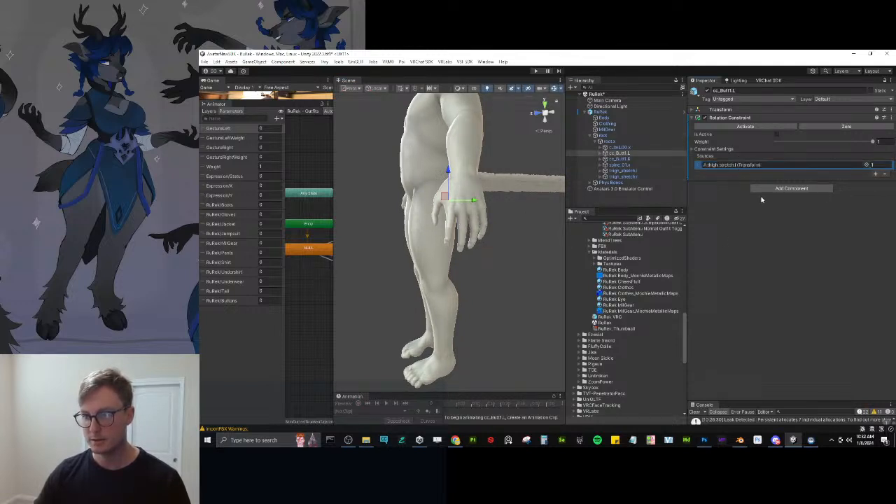
left_click(694, 149)
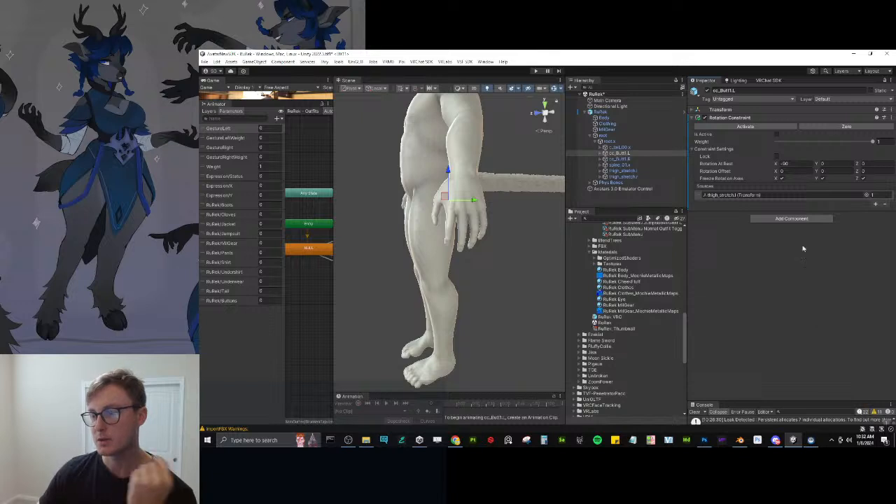
left_click(745, 126)
Rotate the thigh_stretch.l bone forward to raise the leg and test the constraint at full weight.
left_click_drag(448, 226, 356, 226, "alt")
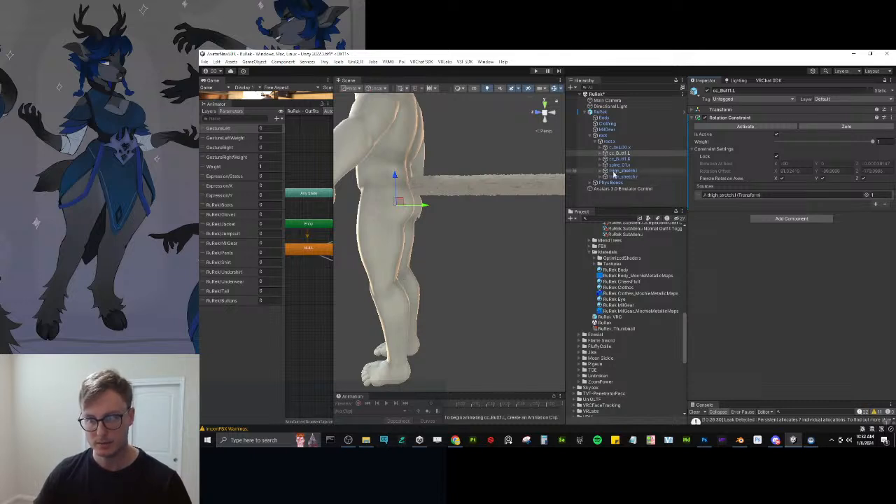
left_click(620, 171)
left_click_drag(408, 196, 415, 289)
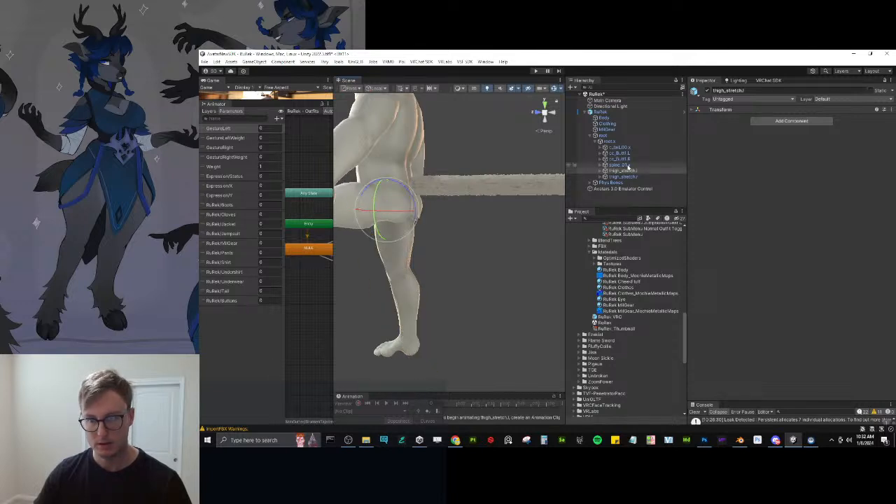
Try a weight of 0.5 on cc_Butt1.L's Rotation Constraint and rotate thigh_stretch.l again to test it.
left_click(619, 152)
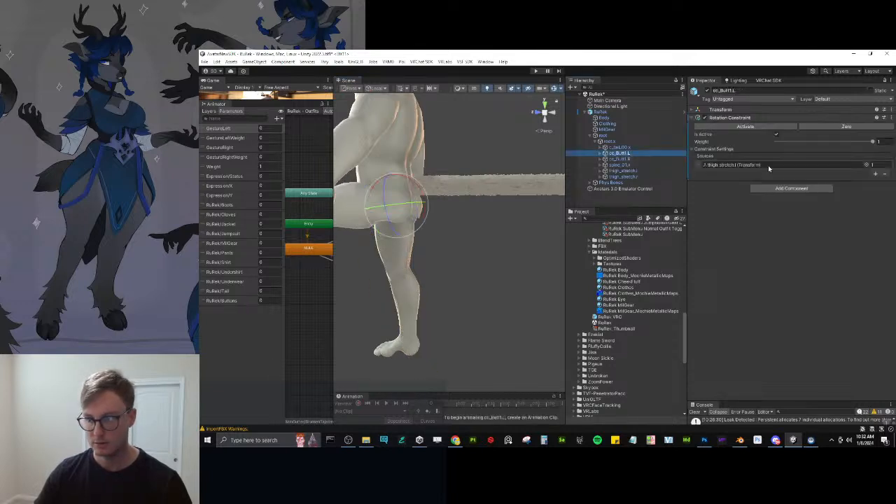
left_click(877, 142)
type(".5")
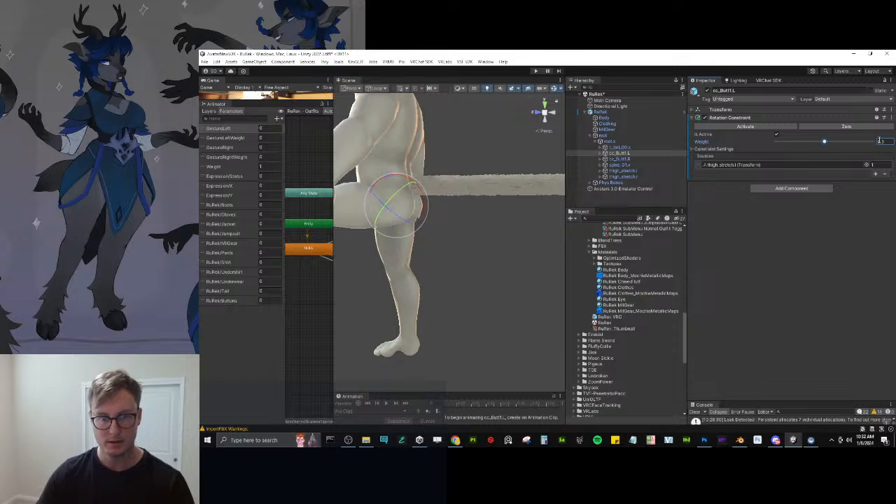
left_click(629, 171)
mouse_move(408, 193)
left_mouse_down()
mouse_move(432, 240)
mouse_move(391, 128)
mouse_move(422, 244)
mouse_move(418, 191)
mouse_move(414, 199)
left_mouse_up()
Undo the test rotations of thigh_stretch.l and the constraint weight change.
key("ctrl+z")
key("ctrl+z")
key("ctrl+z")
key("ctrl+z")
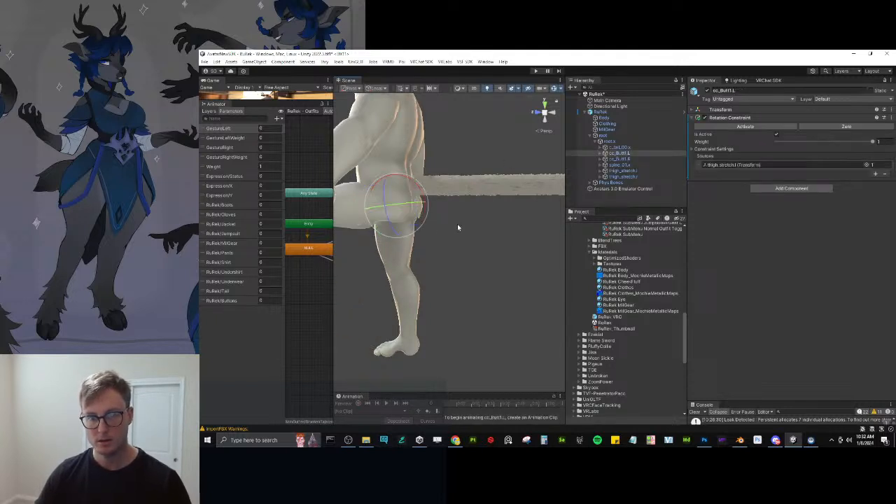
Set the weight of cc_Butt1.L's Rotation Constraint to 0.5.
left_click(631, 152)
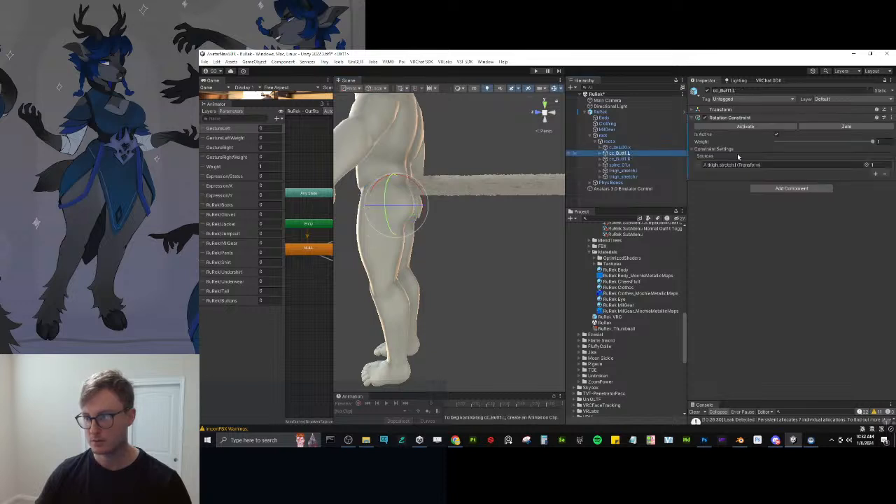
left_click(875, 142)
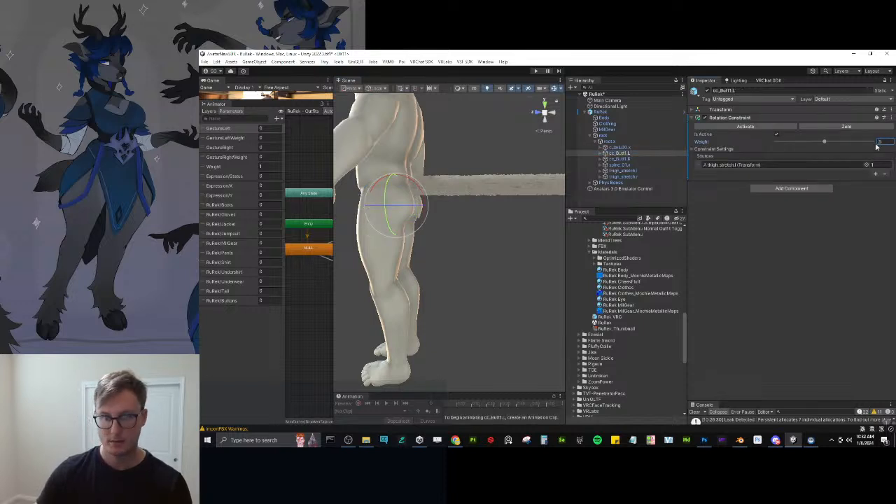
Add a Rotation Constraint to the cc_Butt1.R bone with thigh_stretch.r as its source.
left_click(630, 159)
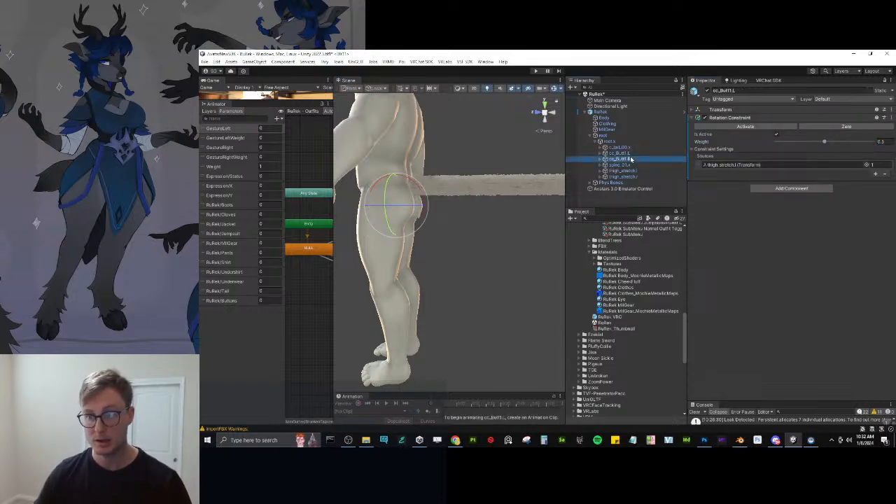
left_click(771, 121)
key("BackSpace")
type("rotat")
key("Return")
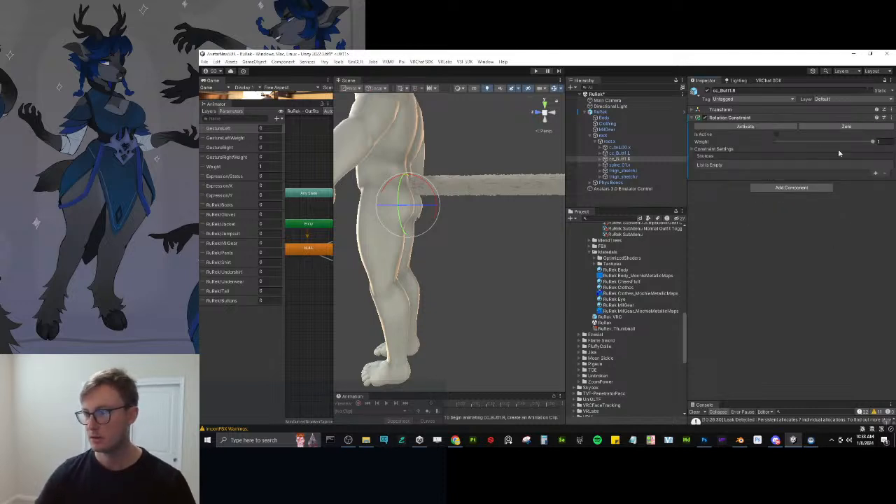
left_click(874, 174)
left_click_drag(619, 177, 769, 165)
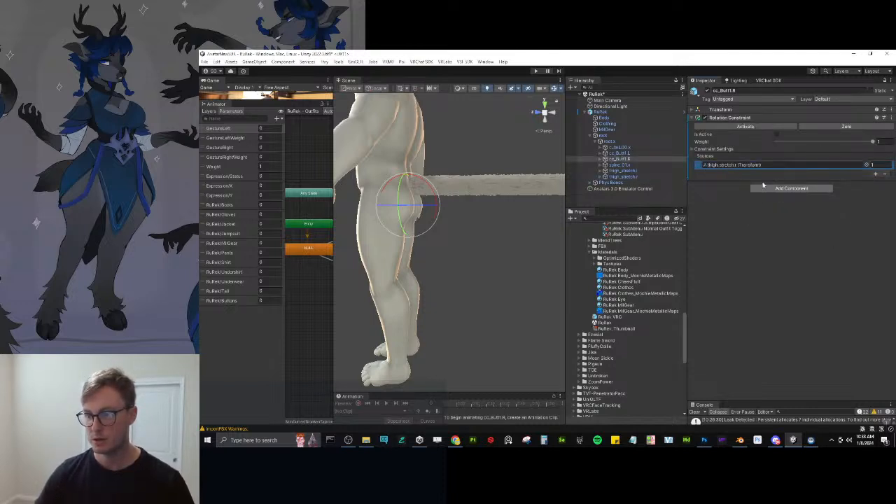
Set the weight of cc_Butt1.R's Rotation Constraint to 0.5 and activate the constraint.
left_click(883, 140)
type("0.5")
left_click(744, 127)
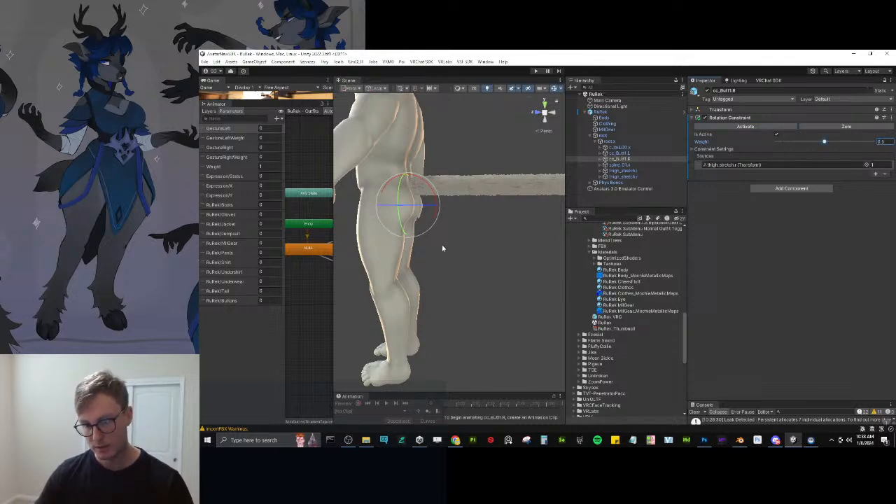
left_click(693, 149)
left_click(692, 149)
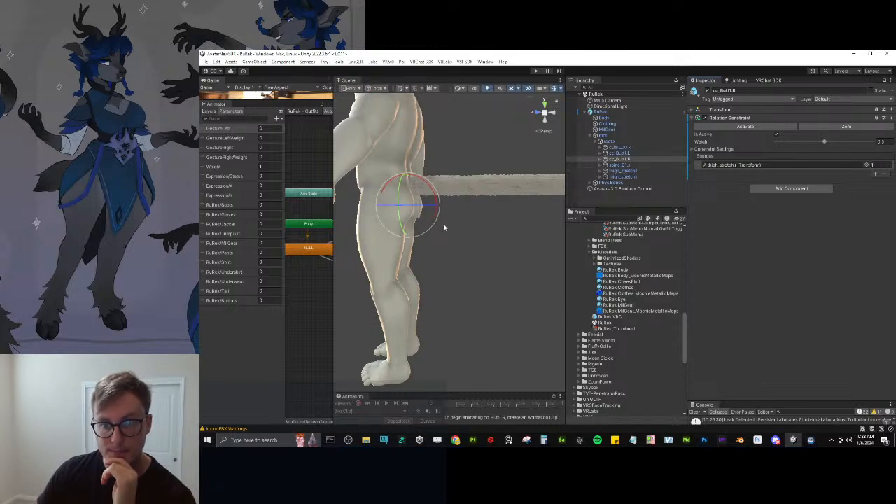
Expand the spine, shoulder, arm and forearm bones on both sides of the armature down to the forearm twist and hand bones.
left_click(604, 165)
left_click(606, 171)
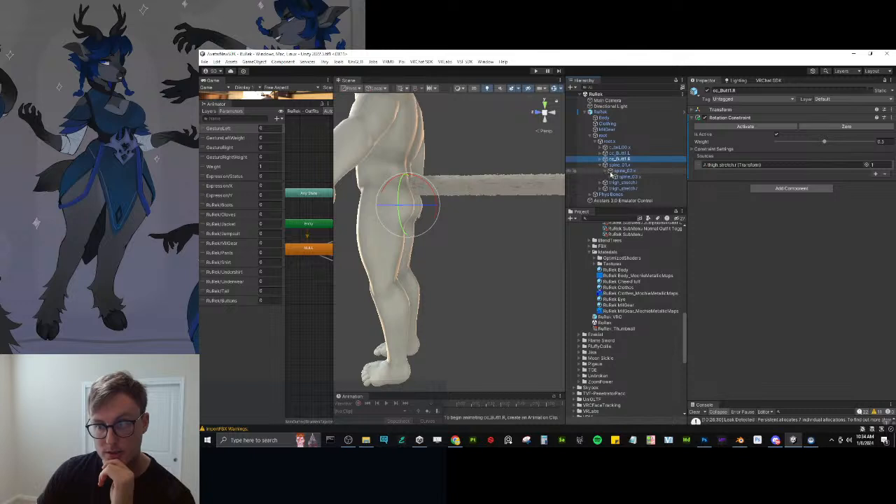
left_click(612, 176)
left_click(619, 189)
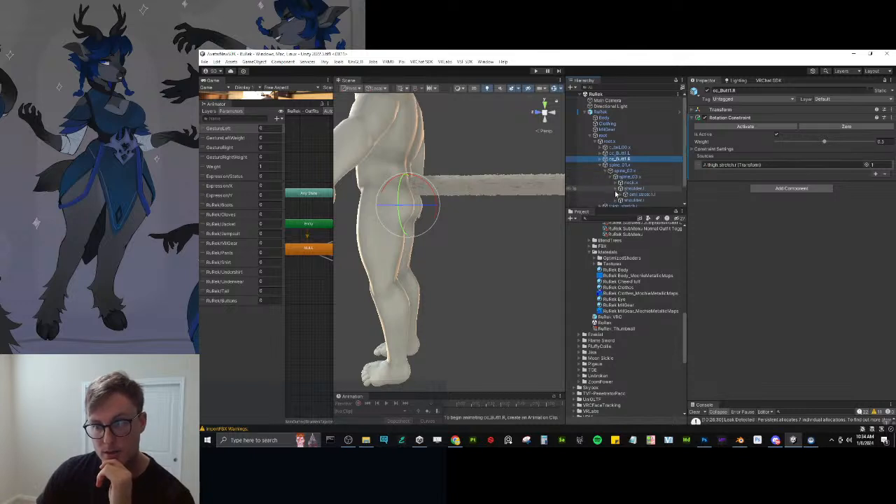
scroll(620, 198, "down", 2)
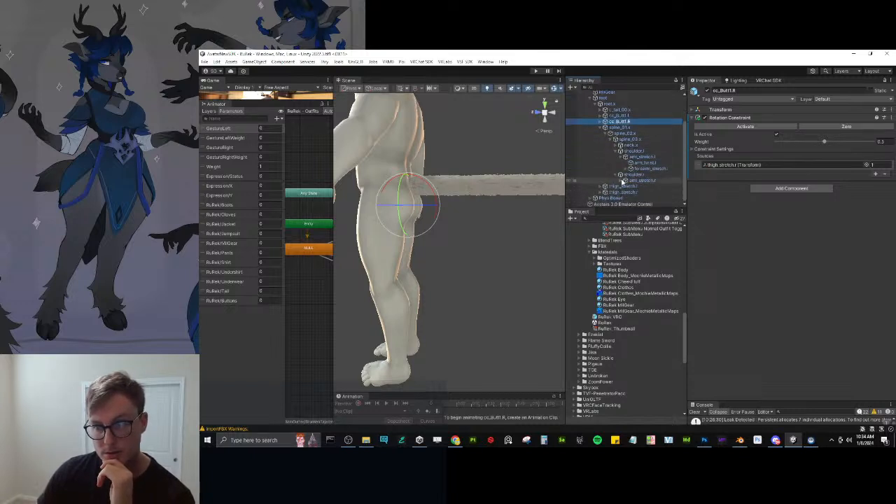
left_click(620, 175)
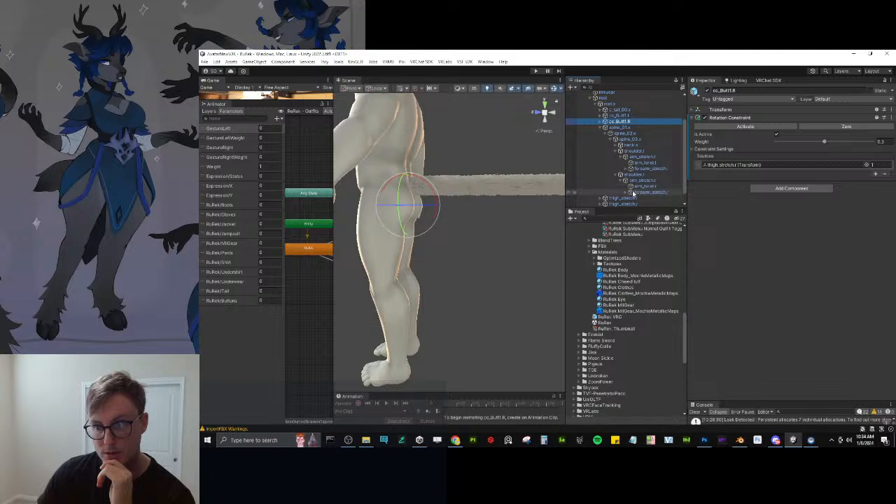
left_click(628, 191)
left_click(626, 192)
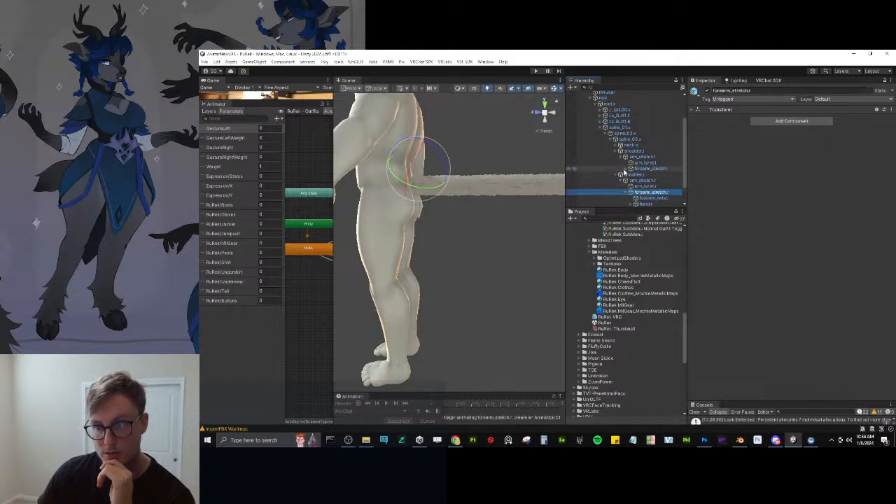
left_click(625, 168)
left_click(651, 168)
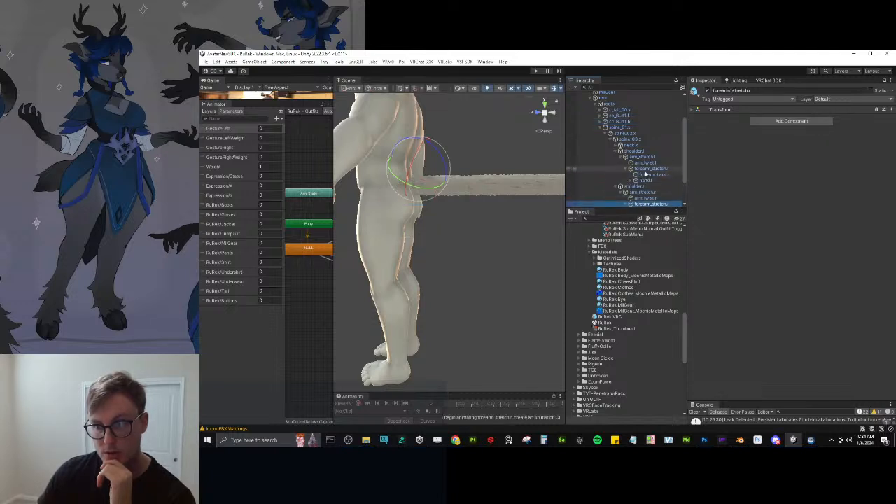
left_click(792, 121)
key("Return")
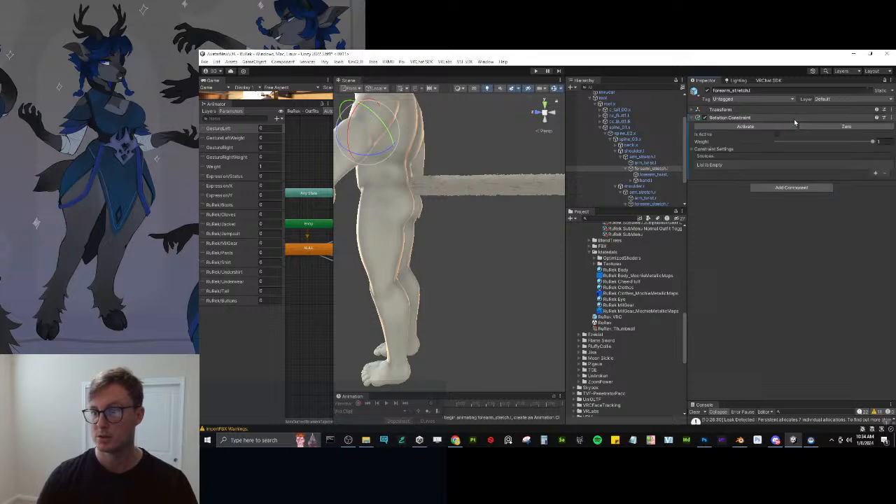
left_click_drag(391, 235, 413, 238, "alt")
key("ctrl+z")
Add a Rotation Constraint to the forearm_twist.l bone with hand.l as its source.
left_click(637, 174)
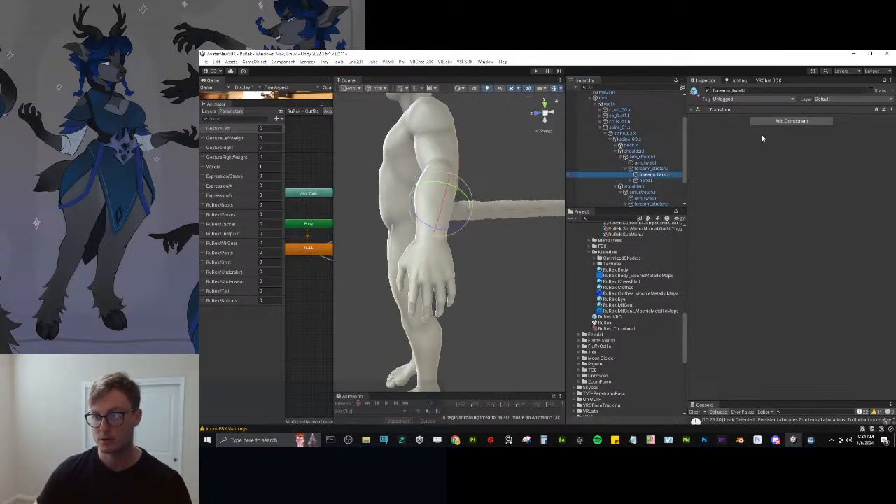
left_click(790, 120)
left_click(775, 147)
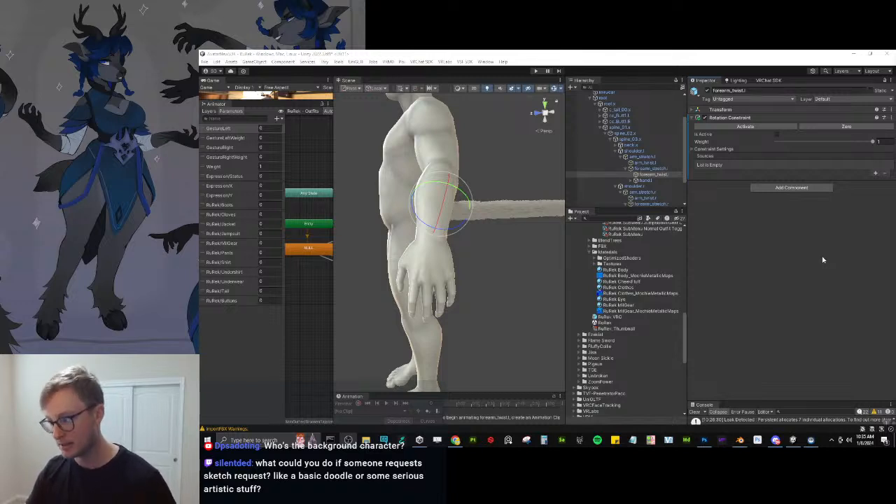
left_click(875, 172)
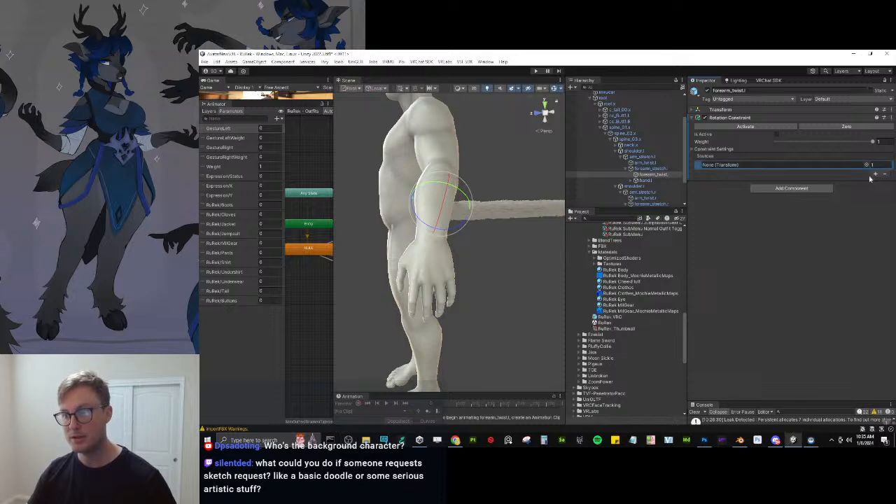
left_click(728, 166)
left_click_drag(728, 167, 733, 165)
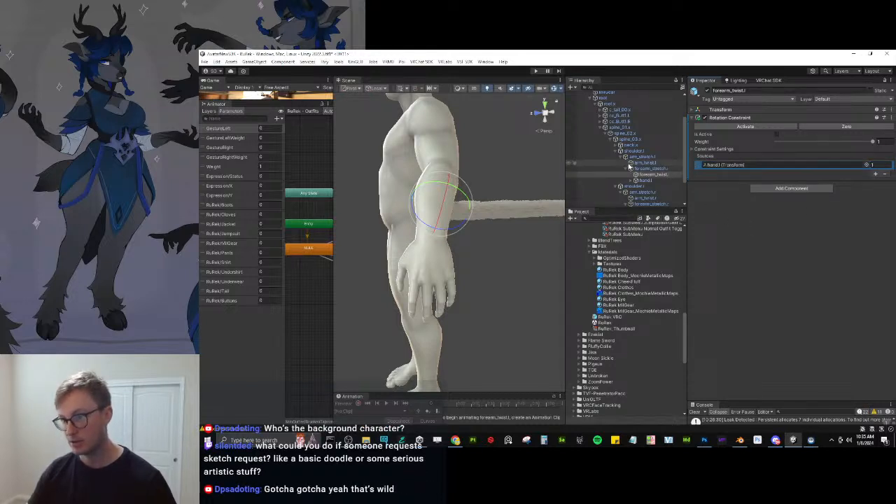
Add a Rotation Constraint to forearm_twist.r with hand.r as its source, freeze only the Y rotation axis and activate it.
scroll(637, 175, "down", 2)
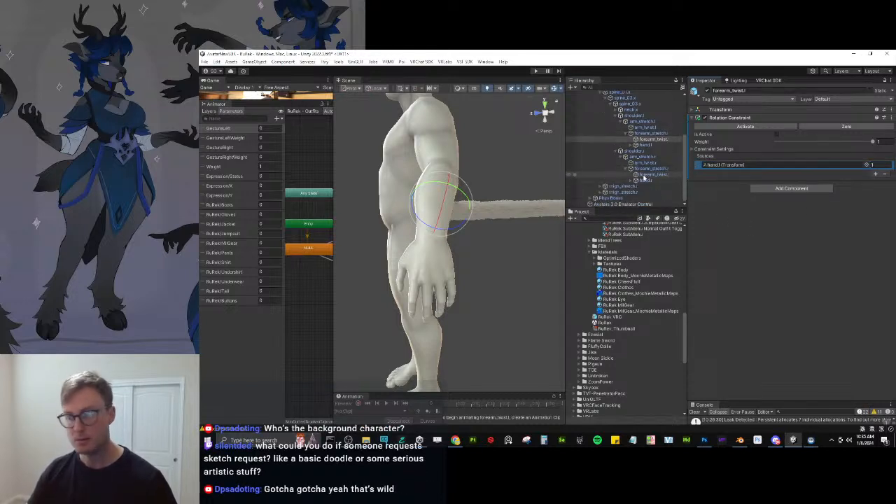
left_click(643, 175)
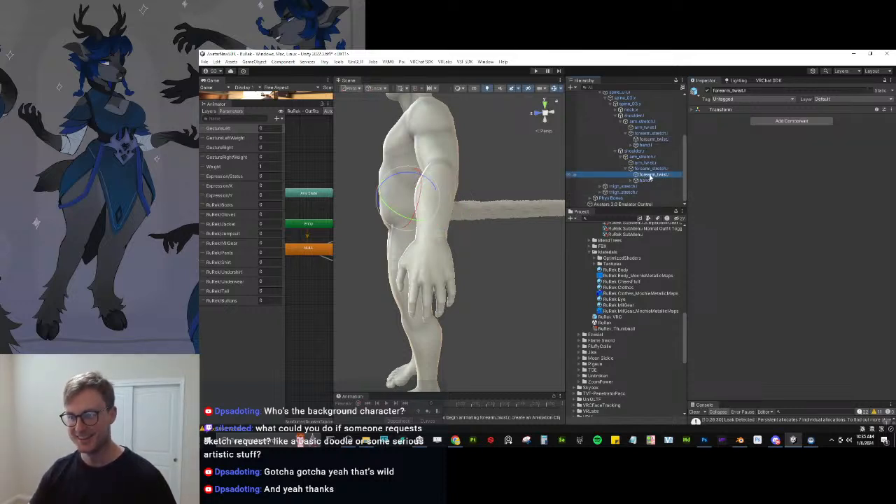
left_click(773, 123)
left_click(771, 145)
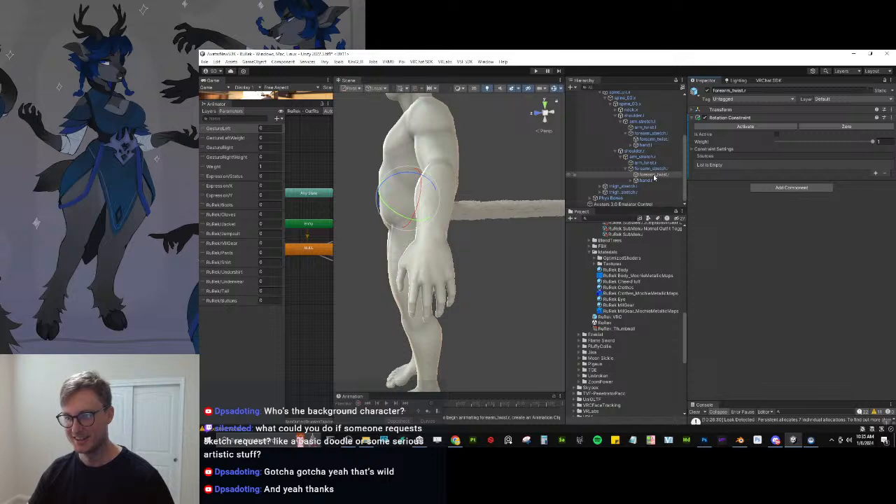
left_click(874, 173)
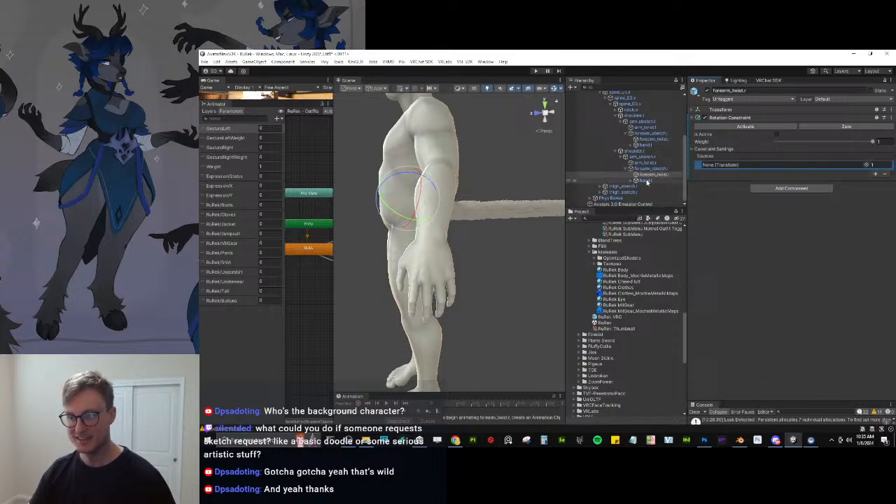
left_click_drag(727, 160, 727, 164)
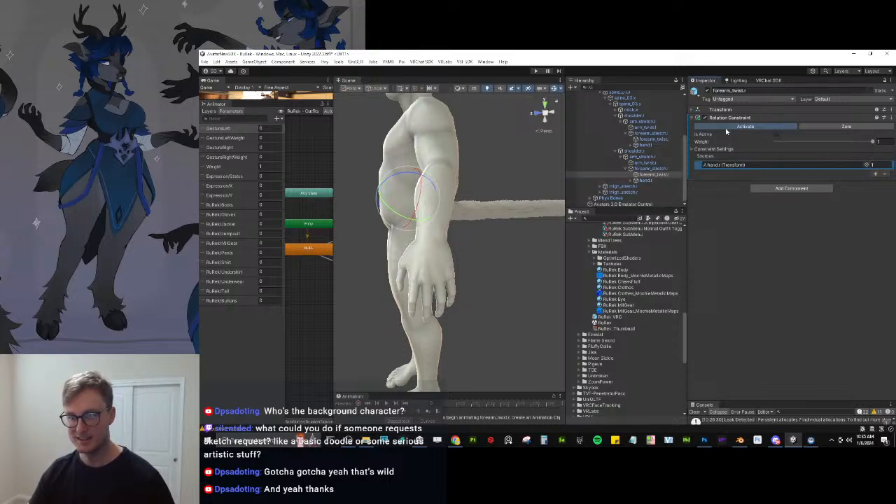
left_click(694, 149)
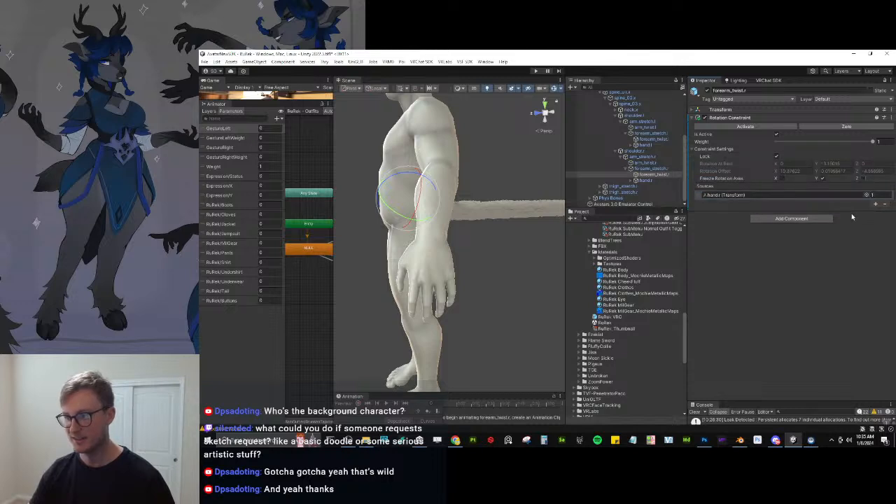
Remove the Rotation Constraint from forearm_twist.r and expand the bone's Transform values.
left_click(883, 117)
left_click(845, 144)
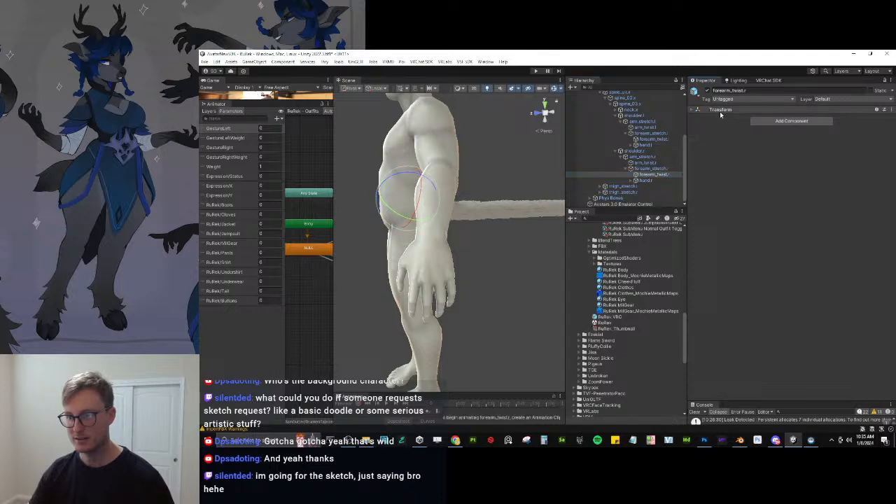
left_click(721, 111)
right_click(703, 128)
left_click(742, 153)
Add a new Rotation Constraint to forearm_twist.r that freezes only the Y axis, use hand.r as its source and activate it.
left_click(788, 147)
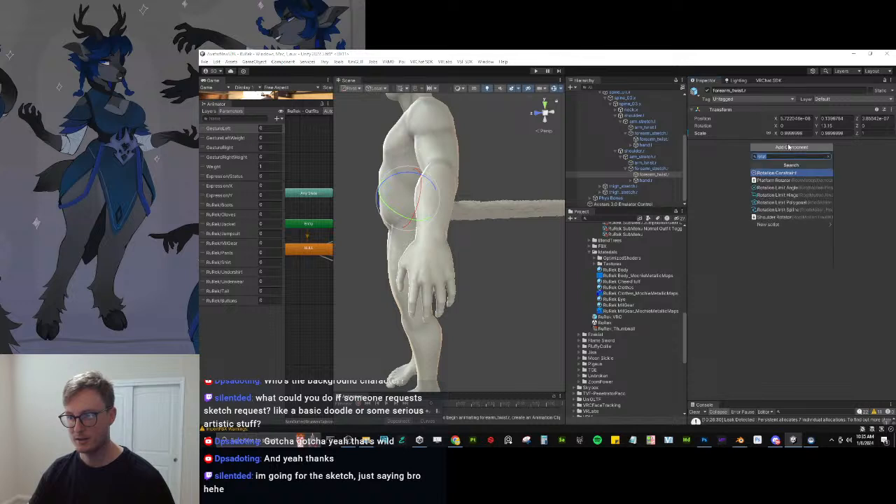
left_click(775, 172)
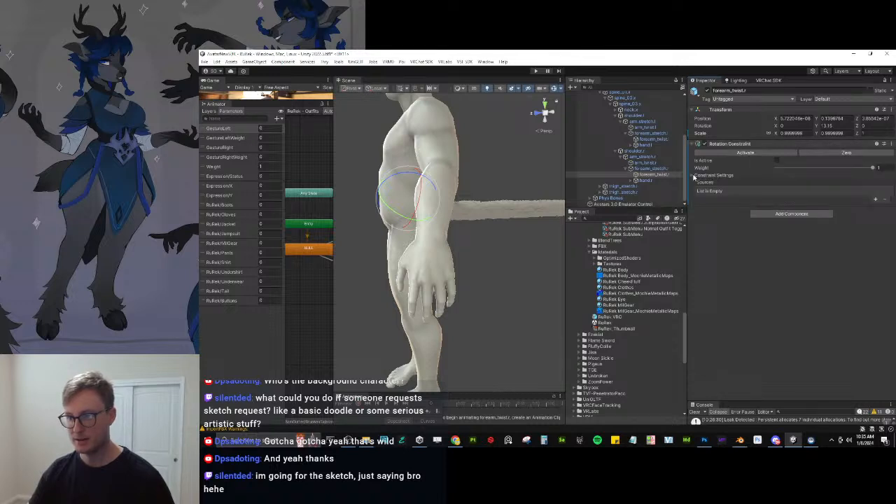
left_click(694, 176)
left_click(862, 205)
left_click(875, 230)
left_click_drag(781, 233, 770, 221)
left_click(744, 152)
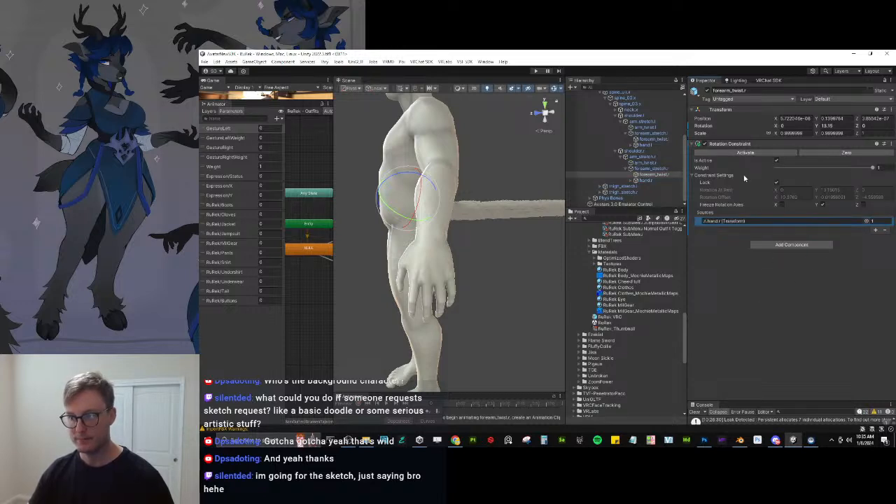
Remove the Rotation Constraint from the forearm_twist.l bone.
left_click(653, 138)
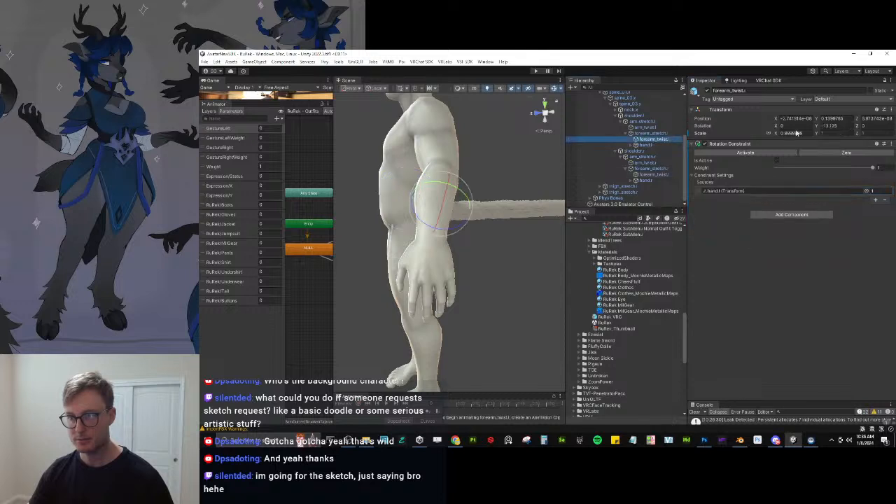
left_click(886, 145)
left_click(836, 167)
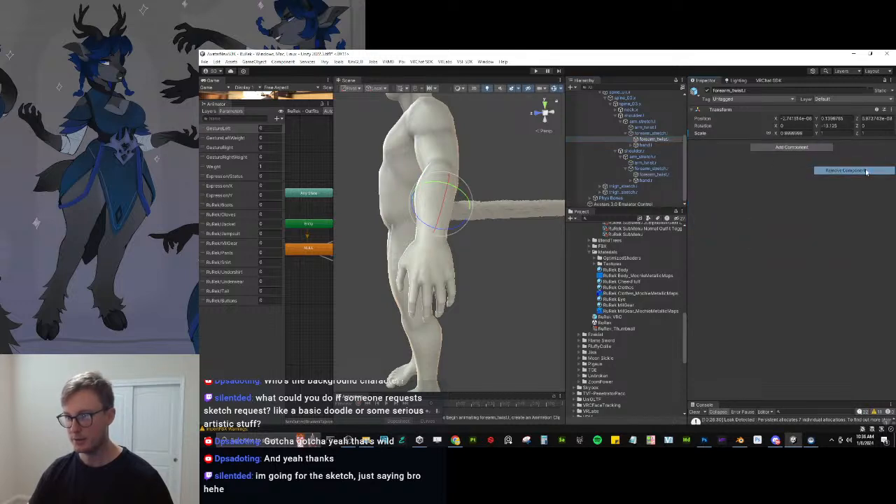
right_click(716, 126)
left_click(733, 195)
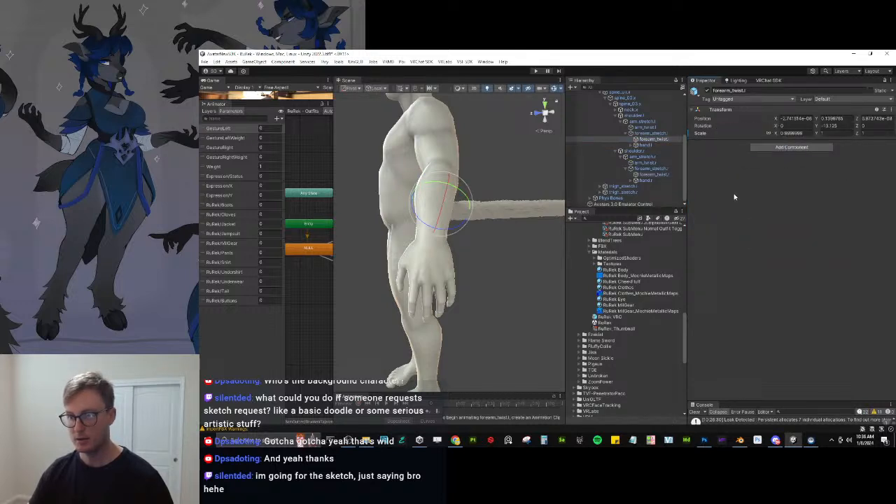
right_click(697, 127)
left_click(719, 194)
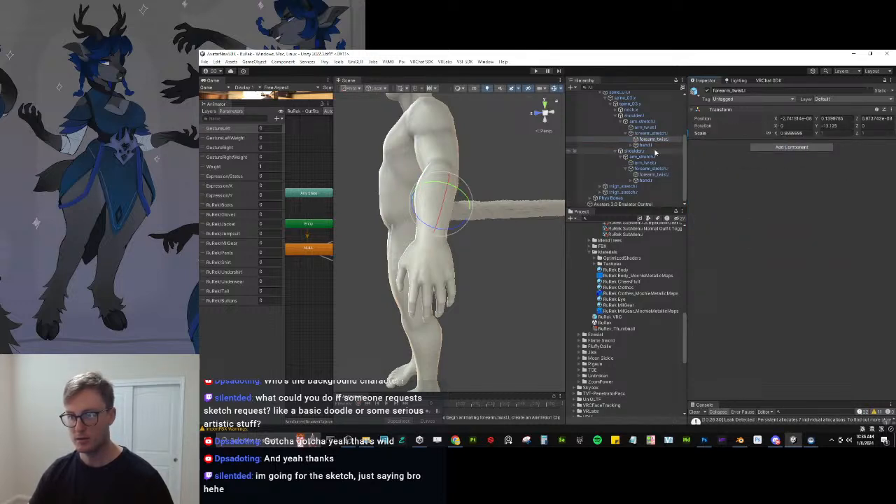
Add a Rotation Constraint to forearm_twist.l with hand.l as its source, freeze only the Y rotation axis and activate it.
left_click(788, 147)
left_click(777, 173)
left_click(876, 199)
left_click_drag(642, 145, 721, 190)
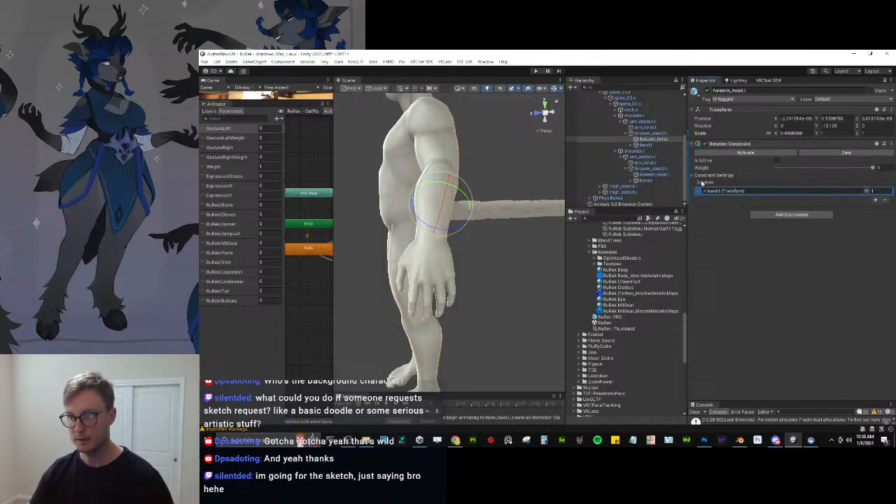
left_click(701, 177)
left_click(781, 205)
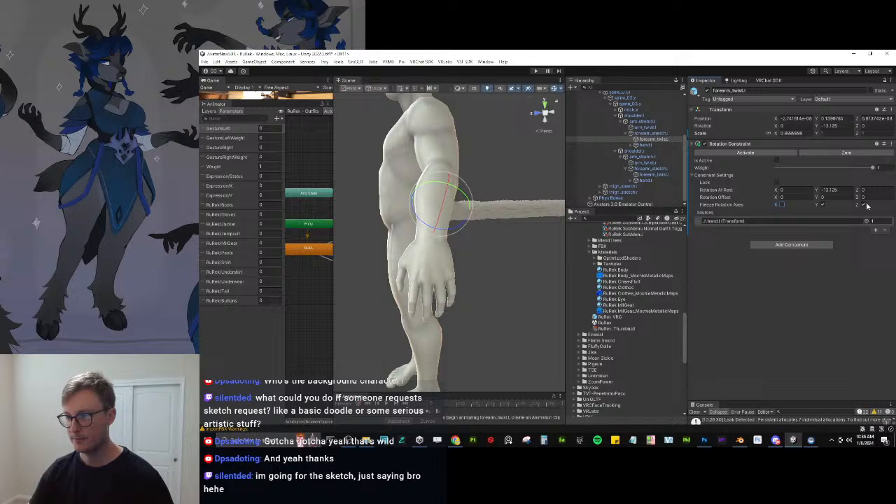
left_click(863, 205)
left_click(736, 152)
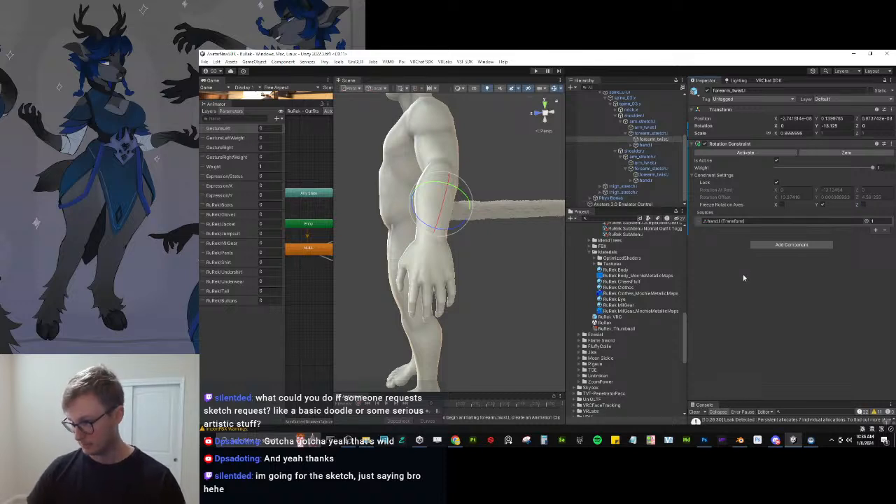
Deselect the bone, bring the whole avatar into view and collapse the spine and root.x bones in the hierarchy.
scroll(366, 202, "down", 3)
left_click_drag(365, 201, 522, 186, "alt")
scroll(481, 180, "down", 5)
left_click(481, 182)
scroll(524, 186, "up", 3)
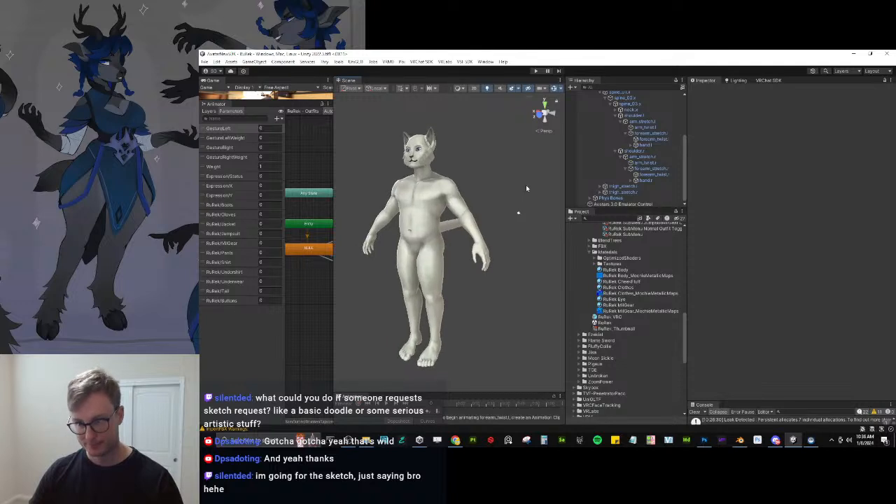
left_click(610, 104)
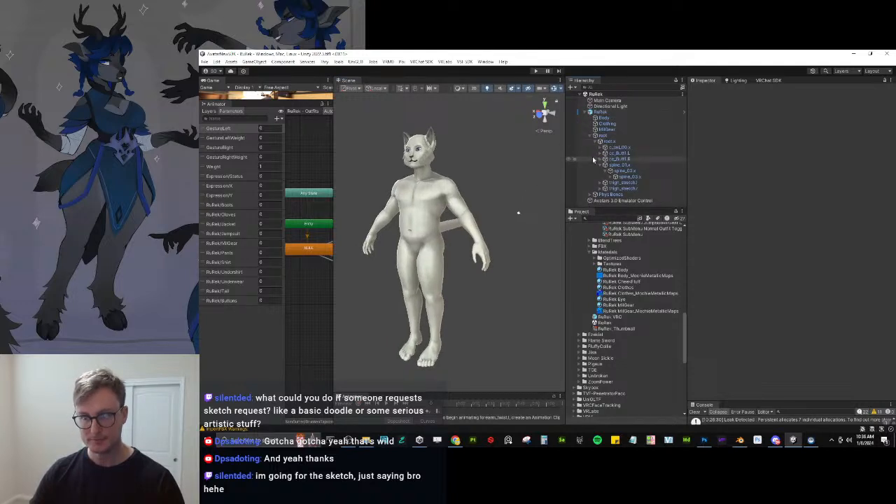
left_click(600, 165)
left_click(600, 141)
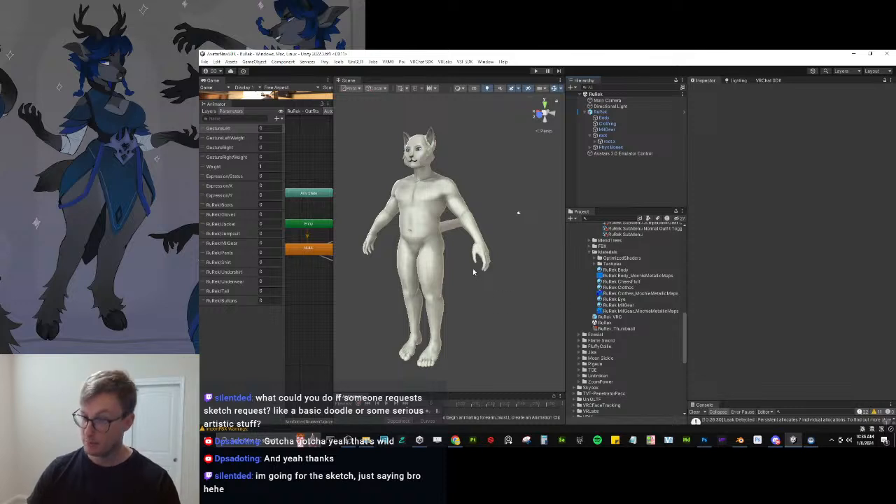
Apply all overrides of the RuRek avatar to its RuRek VRC prefab.
left_click(607, 112)
left_click(723, 119)
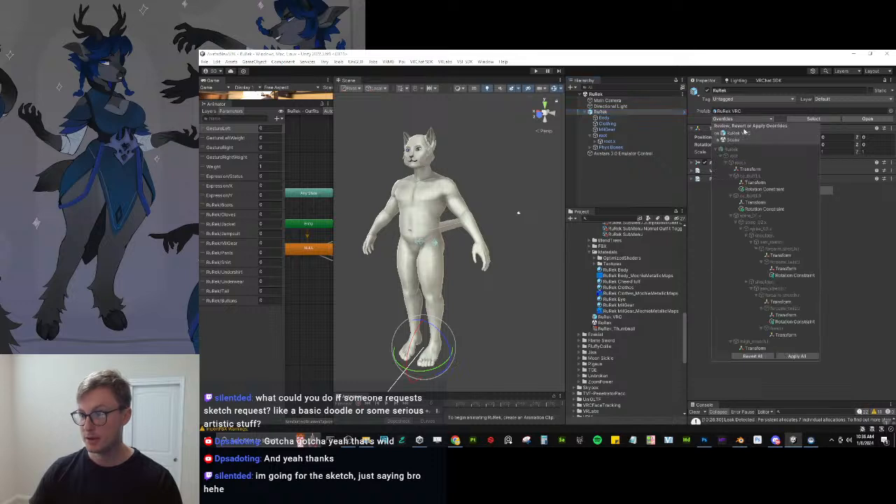
left_click(798, 357)
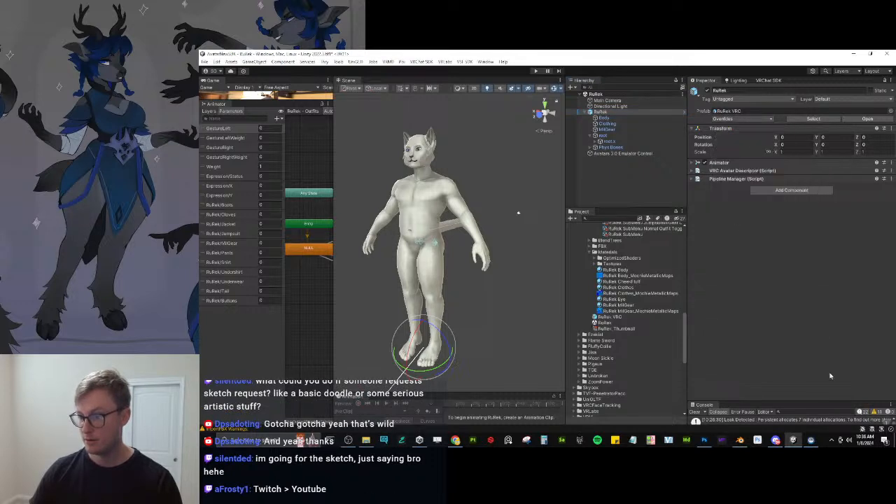
Enter play mode and lower the RuRek avatar's Upright value to 0 to test its crouching and prone poses.
left_click(535, 71)
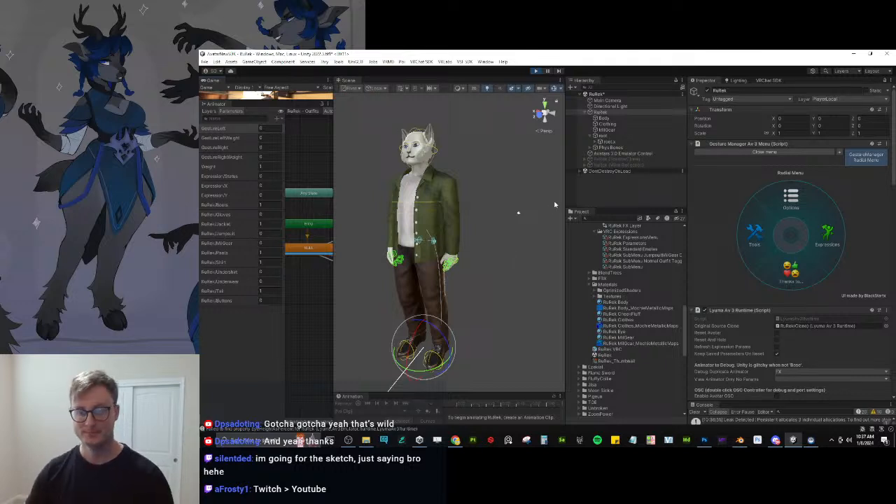
scroll(760, 337, "down", 3)
scroll(760, 337, "down", 6)
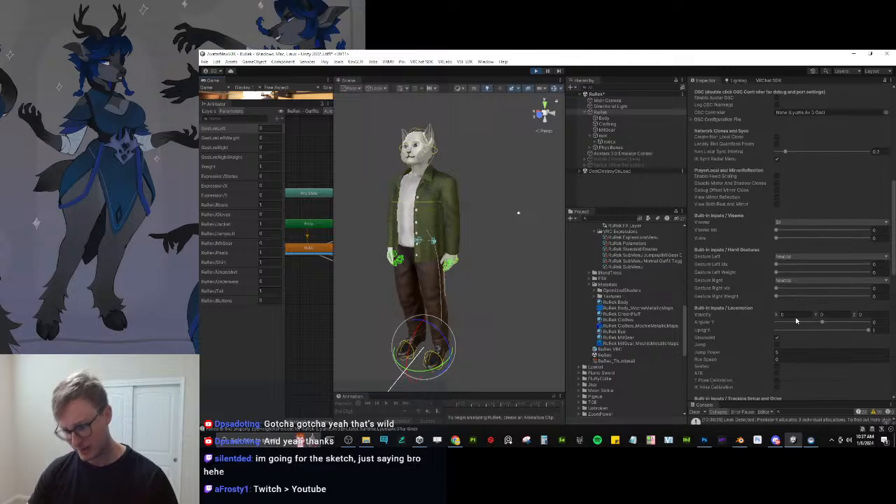
left_click_drag(866, 330, 820, 330)
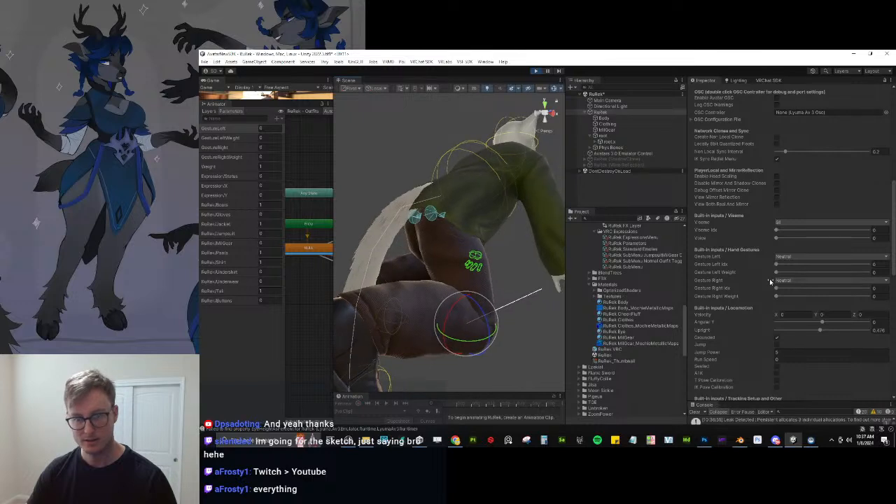
left_click_drag(823, 331, 772, 331)
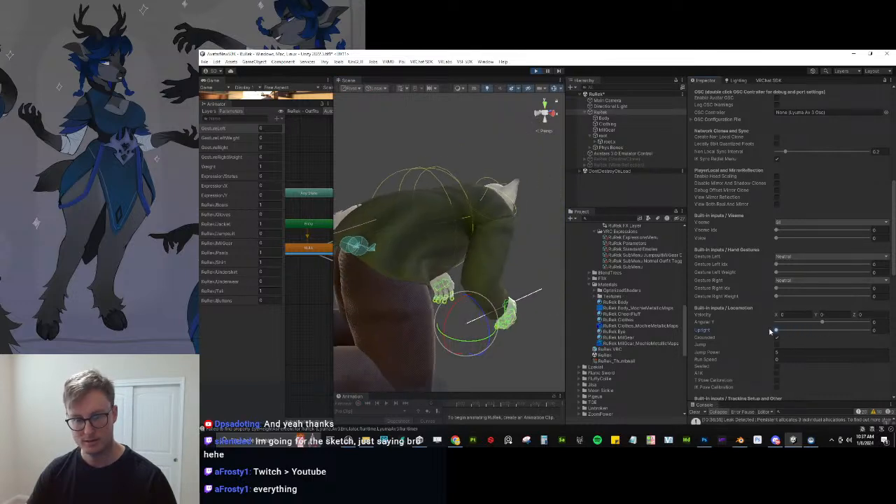
Give the prone avatar a Velocity Z of about 0.25, inspect its crawl from several angles and exit play mode.
left_click_drag(855, 315, 862, 316)
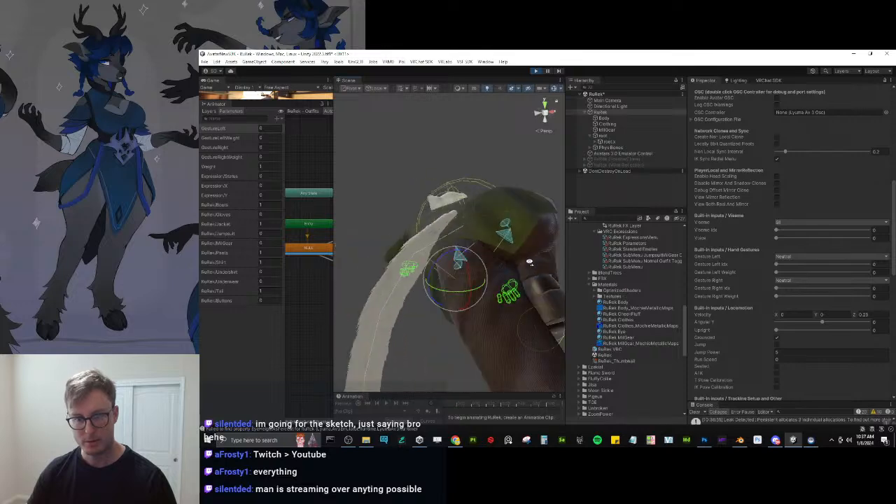
left_click_drag(477, 275, 597, 275, "alt")
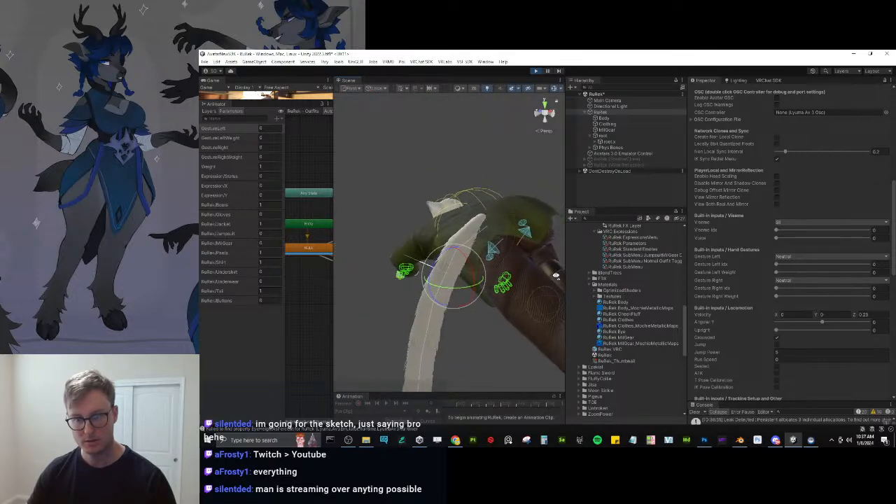
scroll(536, 279, "down", 5)
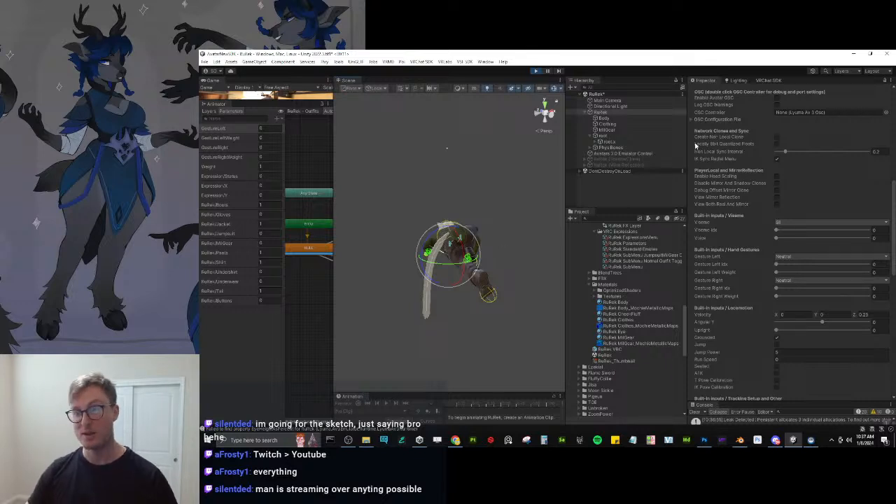
scroll(722, 205, "up", 1)
scroll(722, 182, "up", 5)
key("ctrl+p")
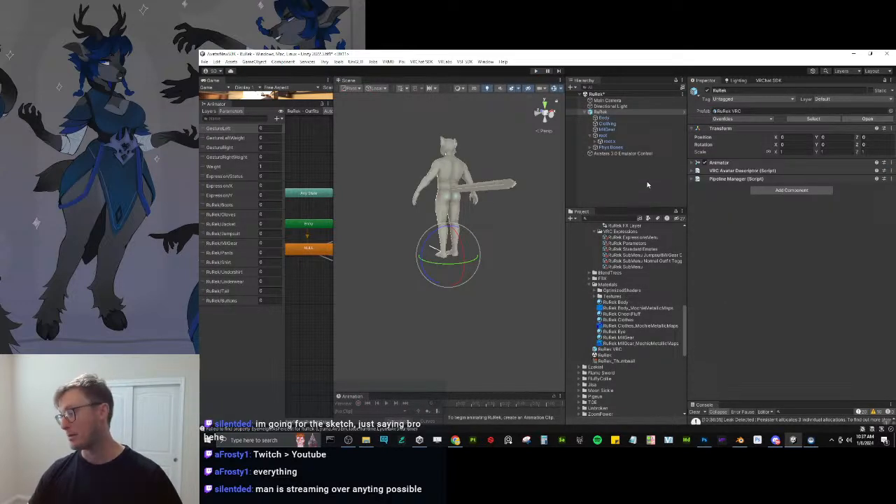
Collapse the root bone in the hierarchy and the RuRek avatar's Transform component, and leave the avatar deselected.
left_click(642, 182)
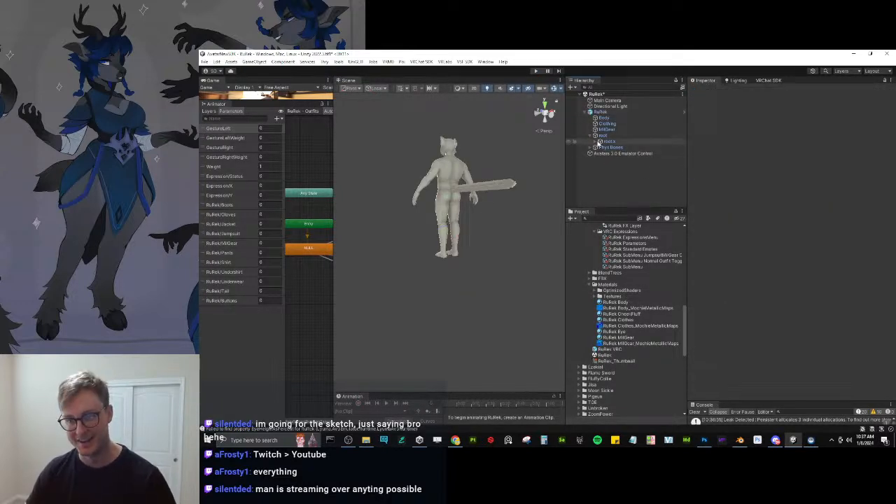
left_click(591, 136)
left_click(612, 113)
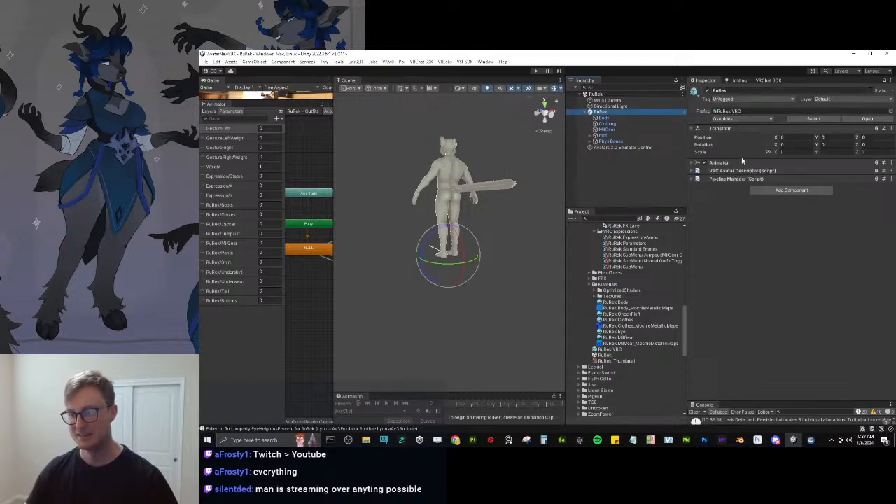
left_click(741, 163)
left_click(741, 163)
left_click(720, 129)
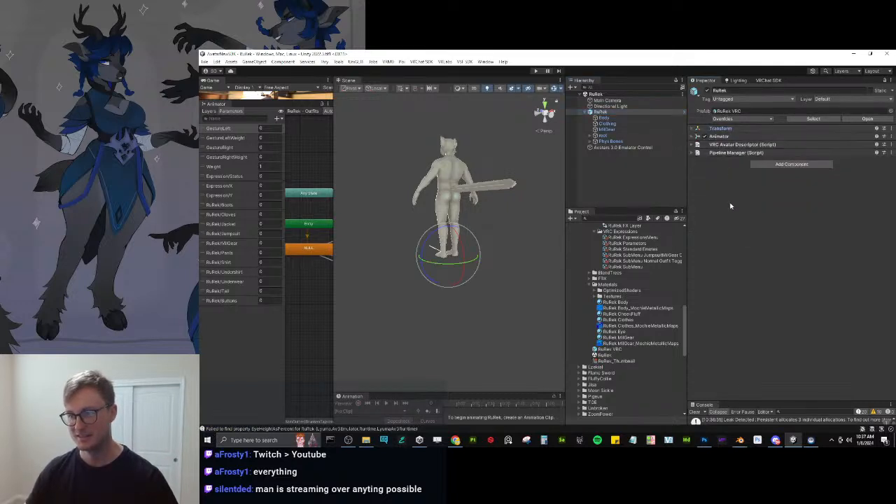
left_click(601, 166)
right_click_drag(543, 170, 505, 184)
left_click_drag(506, 184, 730, 207, "alt")
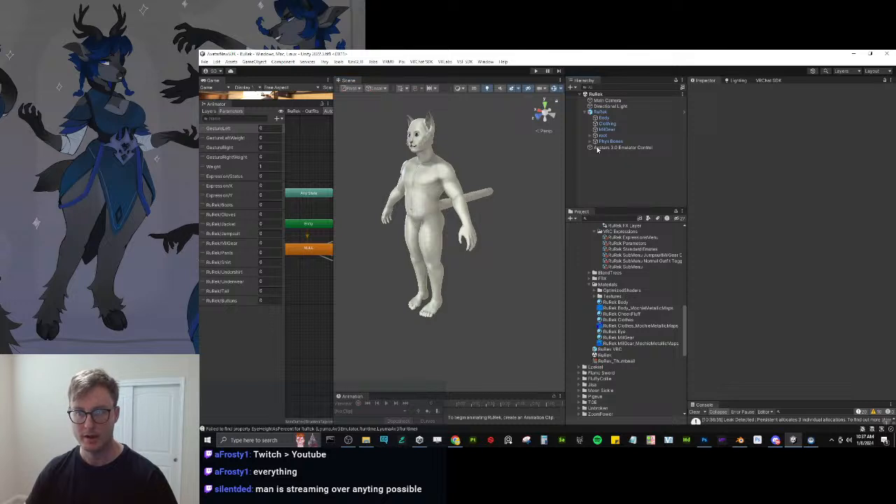
Collapse the RuRek hierarchy and the Lyuma Av 3 Emulator component on Avatars 3.0 Emulator Control, leaving the object deselected.
left_click(589, 112)
left_click(603, 117)
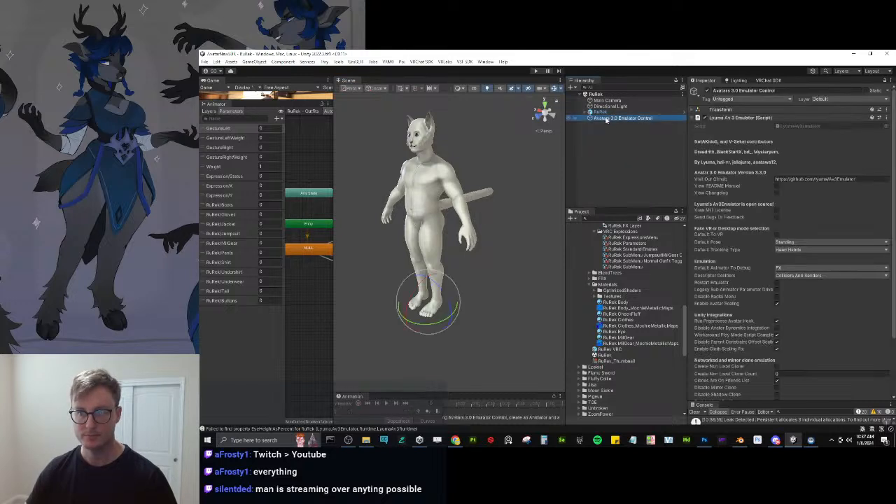
left_click(752, 119)
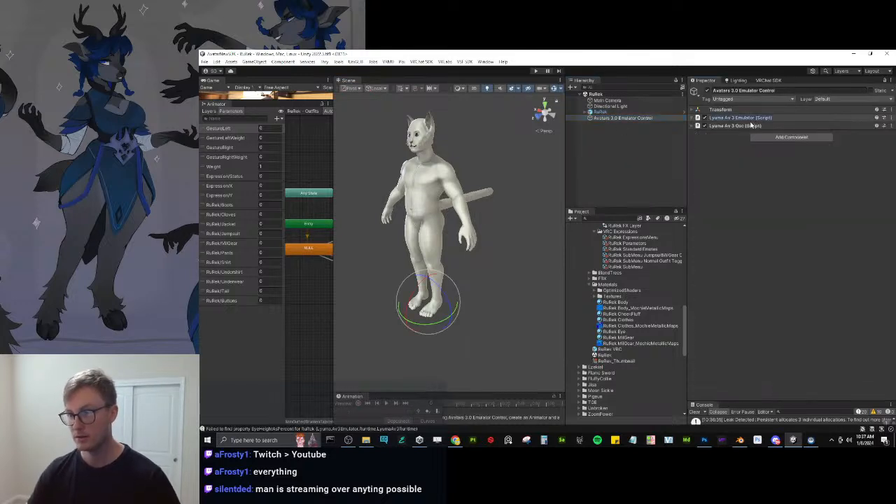
left_click(608, 177)
left_click_drag(448, 224, 494, 213, "alt")
Build and publish the RuRek avatar for Windows through the VRChat SDK, accepting the content rights statement, and dismiss the upload notice.
left_click(608, 112)
left_click(767, 80)
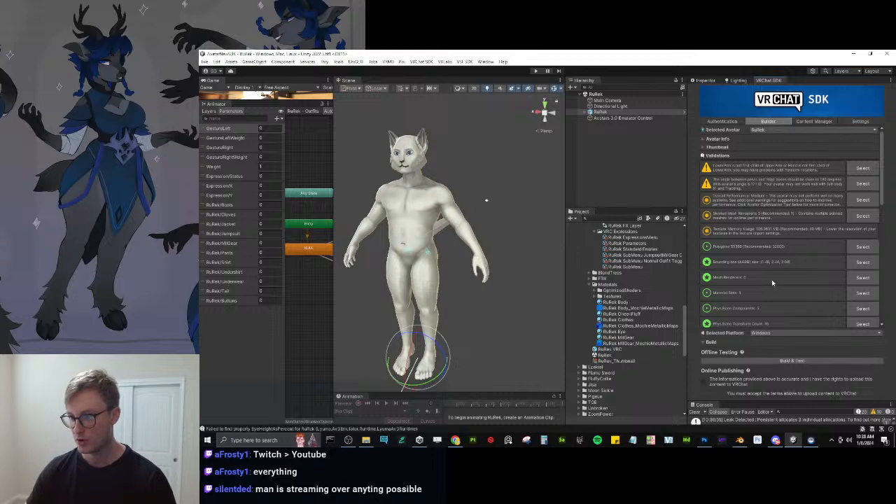
scroll(776, 297, "down", 8)
left_click(704, 382)
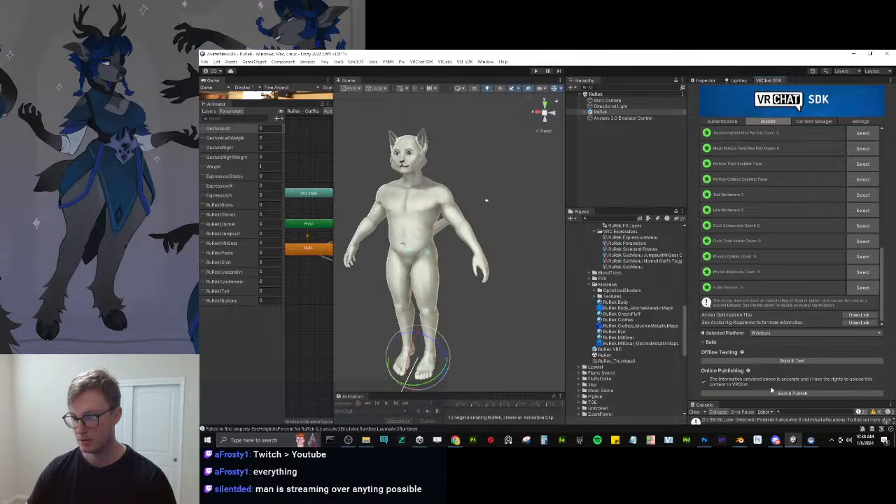
left_click(771, 393)
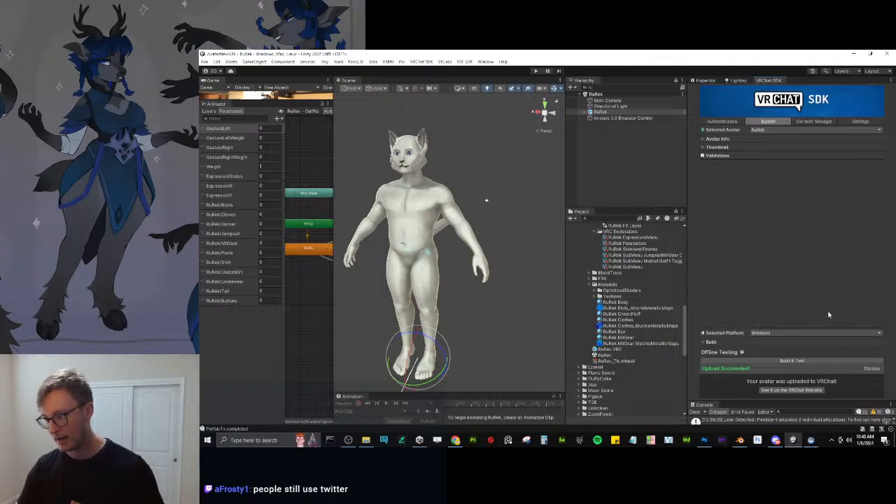
left_click(872, 368)
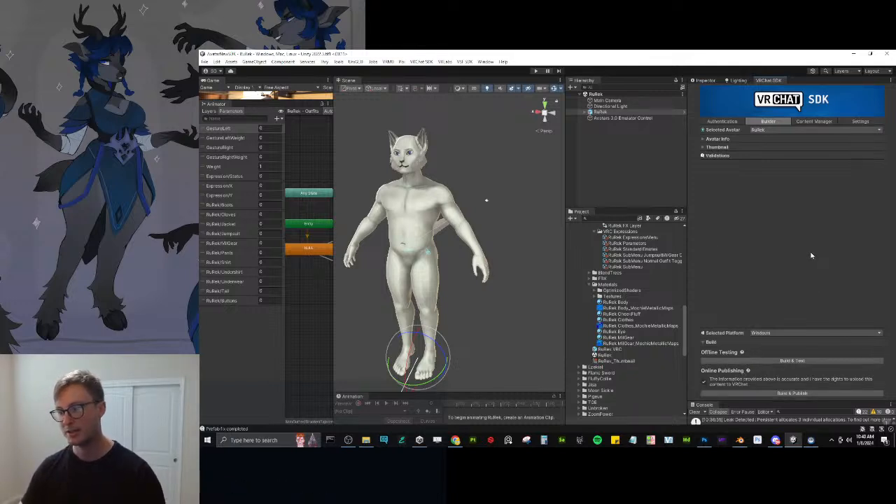
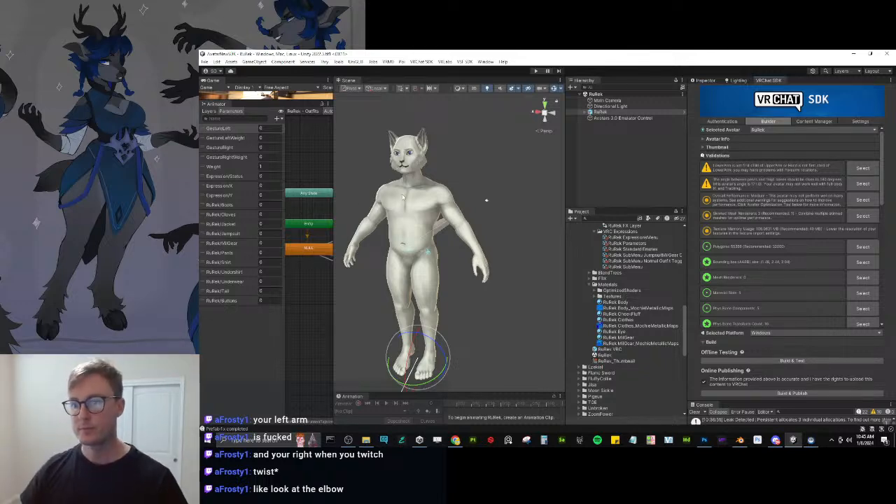
Switch to Blender and examine the arms of the RuRek model and rig.
left_click(739, 439)
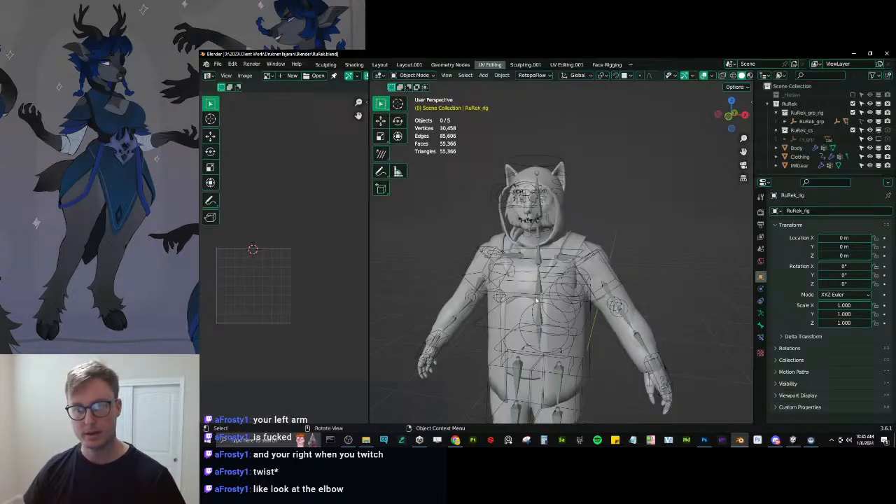
middle_click_drag(585, 236, 606, 231)
middle_click_drag(560, 268, 622, 252)
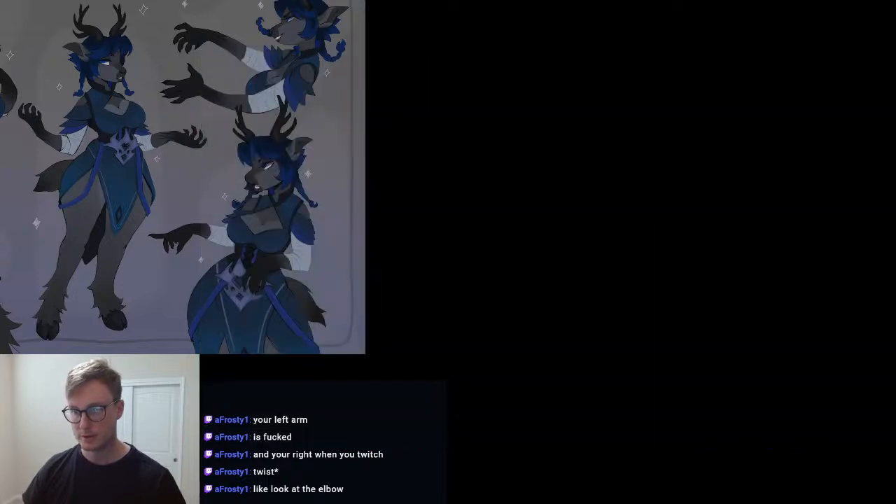
Switch back to Unity, widen the Animator area and expand RuRek's Animations folder in the project.
left_click(793, 439)
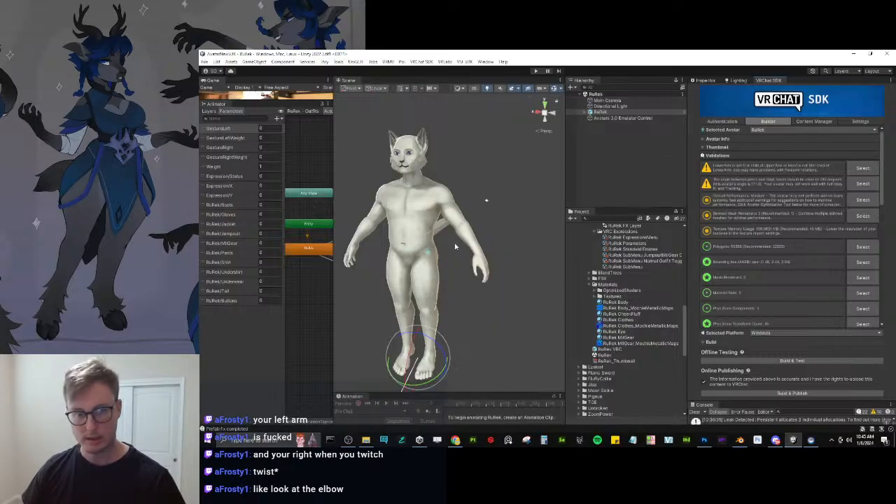
left_click_drag(333, 294, 456, 293)
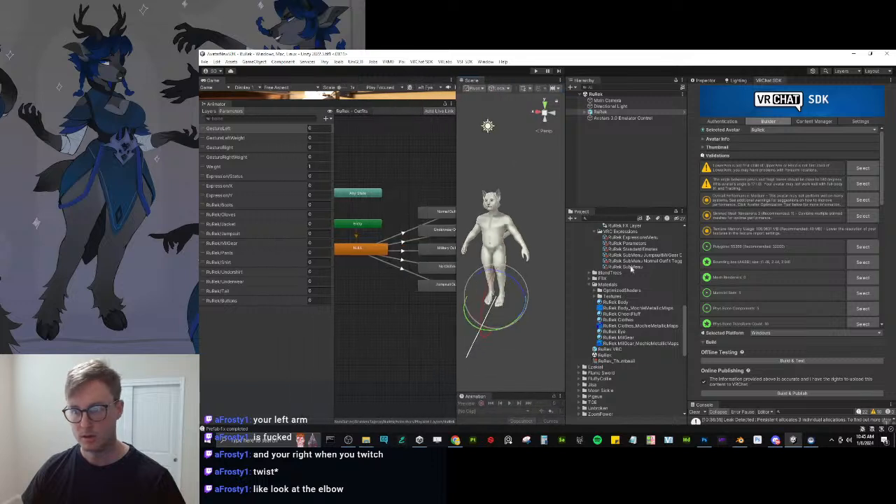
scroll(633, 269, "up", 5)
scroll(625, 283, "down", 3)
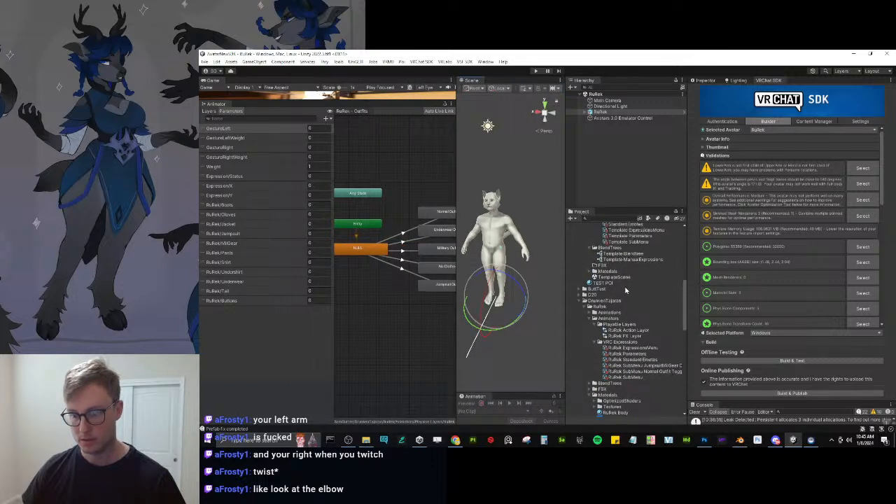
left_click(591, 313)
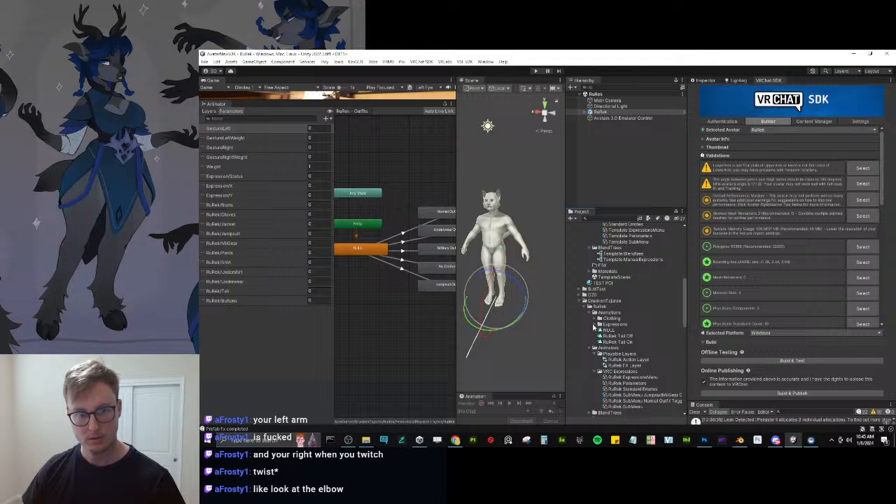
Review the layers of the RuRek Action Layer and RuRek FX Layer animator controllers.
left_click(208, 111)
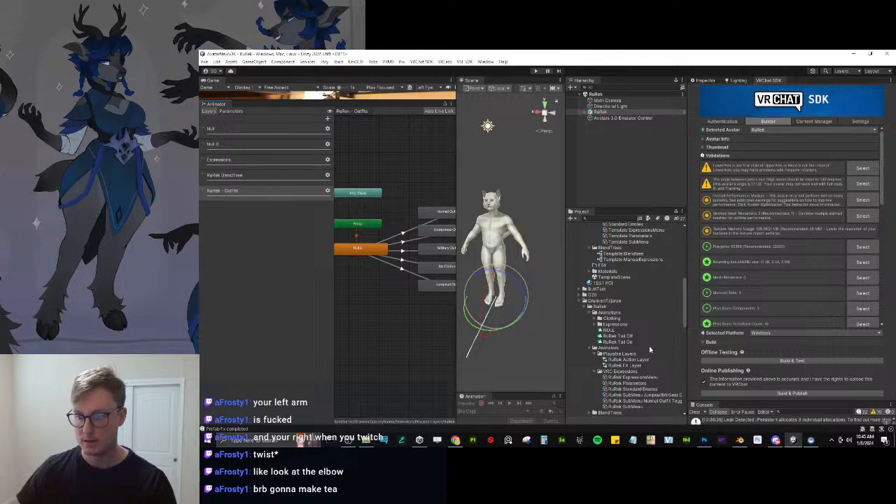
left_click(602, 359)
left_click(710, 80)
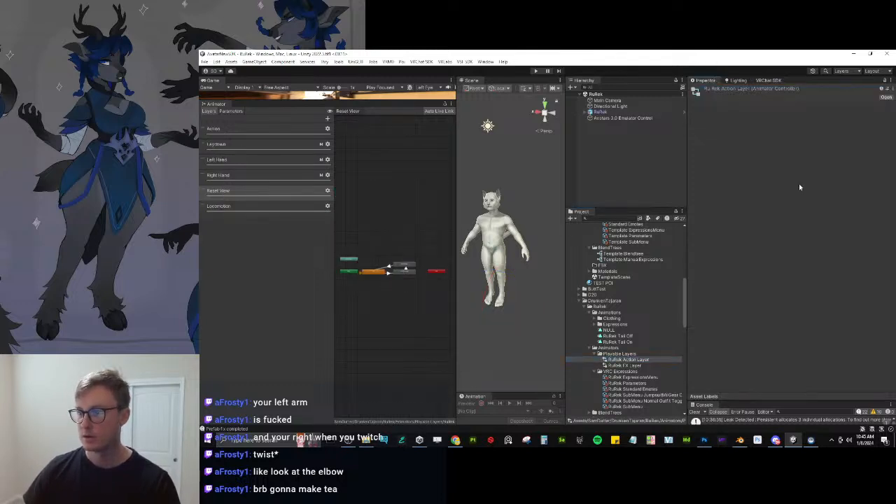
left_click(623, 365)
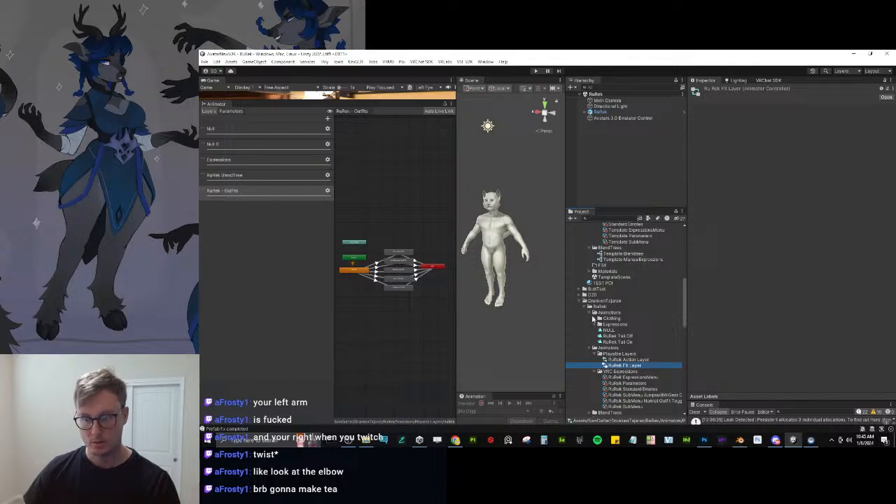
Open the RuRek EXP Neutral Manual clip in an enlarged Animation window and copy its two ear rotation properties.
left_click(595, 320)
left_click(594, 319)
left_click(594, 324)
left_click(636, 360)
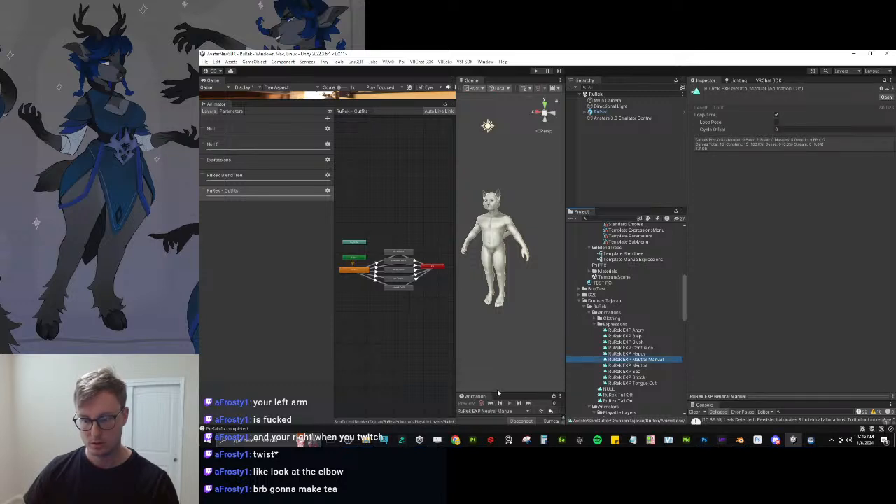
left_click_drag(497, 392, 496, 270)
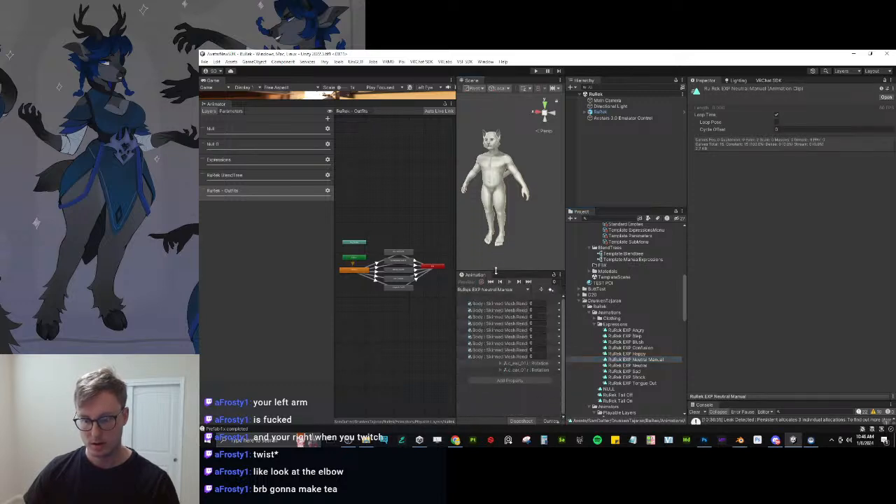
left_click(524, 369)
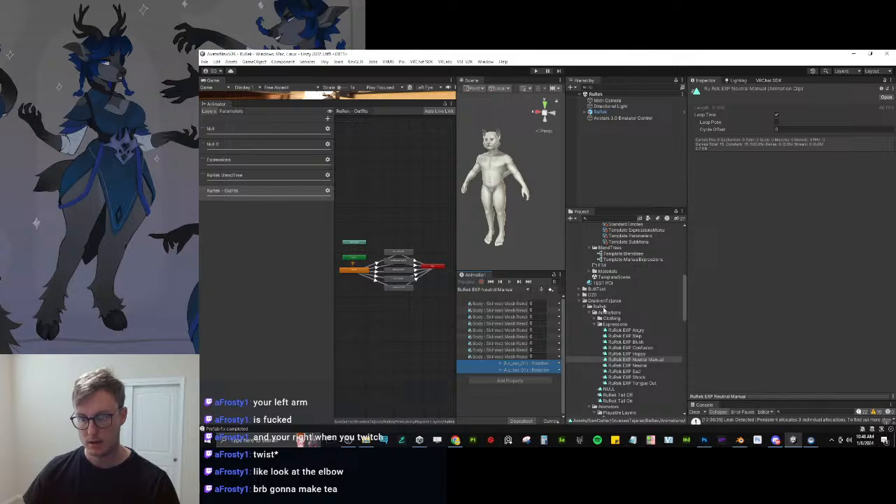
Paste the two ear rotation properties into the RuRek MilGear On clip from the Clothing animations folder.
left_click(596, 324)
left_click(595, 318)
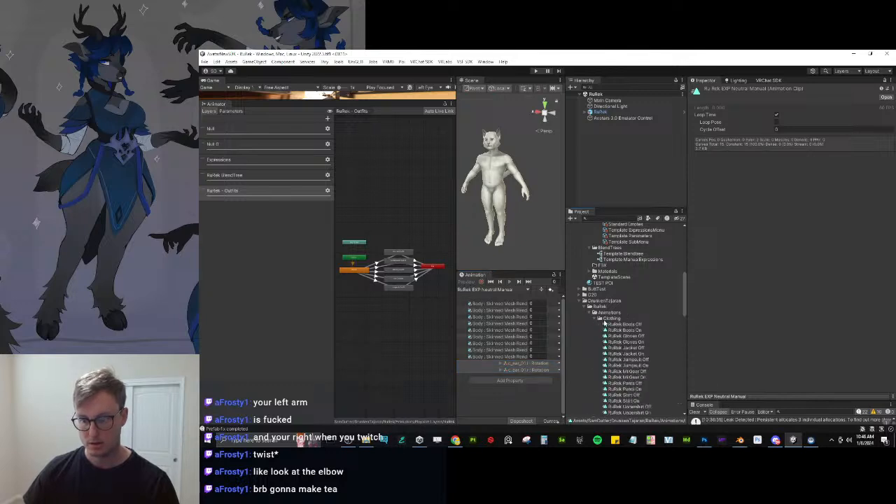
scroll(633, 301, "down", 3)
left_click(633, 289)
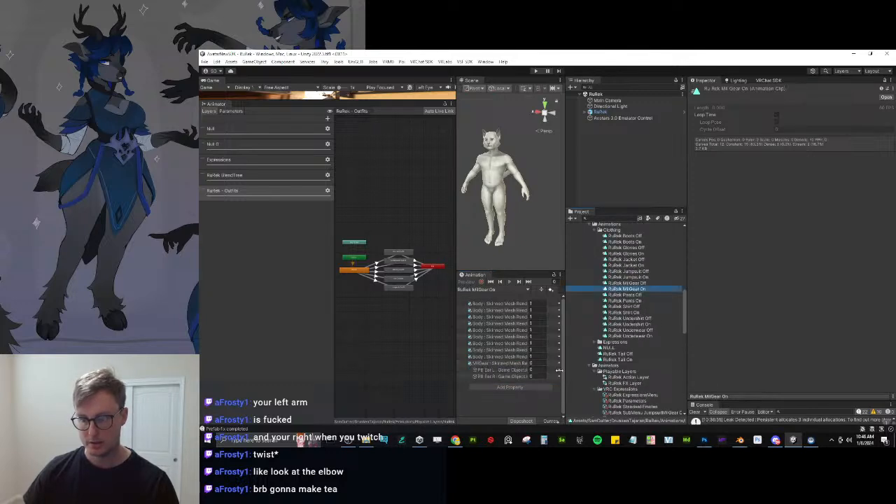
left_click(514, 397)
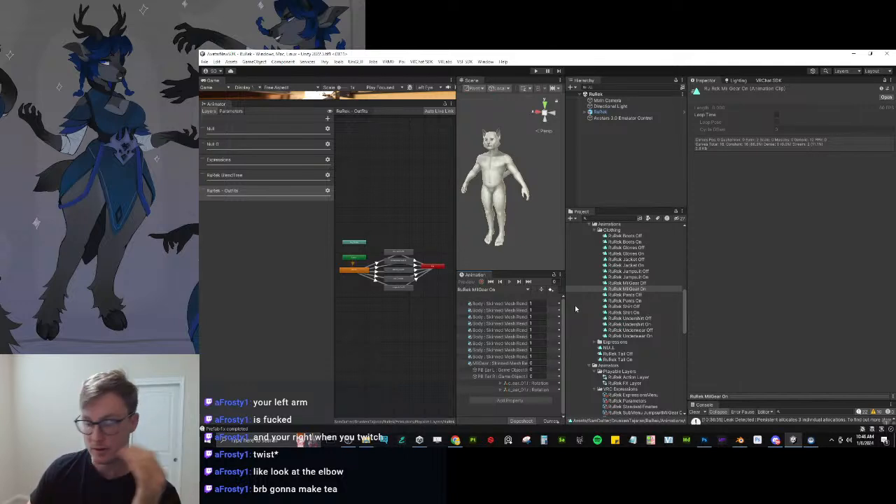
Switch to Blender, isolate the rig with the MilGear mesh and enter Weight Paint mode.
left_click(741, 439)
middle_click_drag(649, 323, 629, 321)
middle_click_drag(613, 286, 647, 284)
left_click(594, 246, "shift")
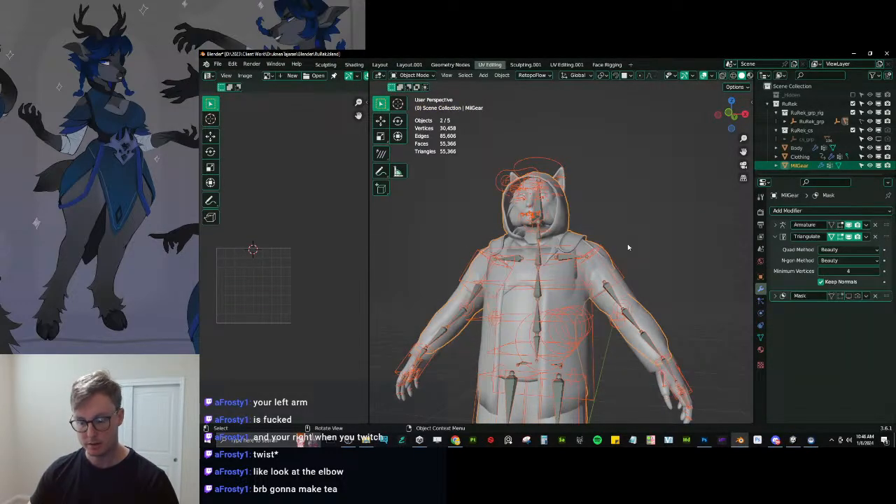
key("KP_Divide")
key("ctrl+Tab")
left_click(668, 270)
Select the left hand IK control and raise it about 1 m above the shoulder in the front view.
scroll(668, 271, "down", 2)
left_click(645, 329, "ctrl")
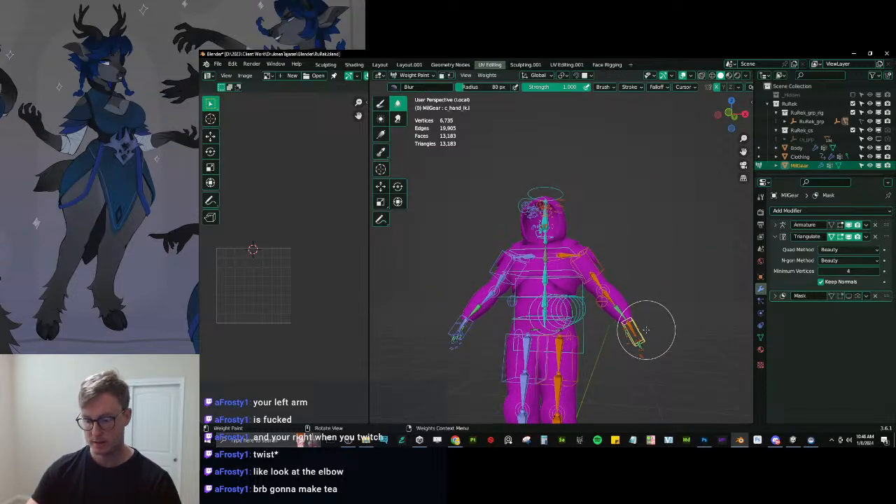
key("KP_1")
key("g")
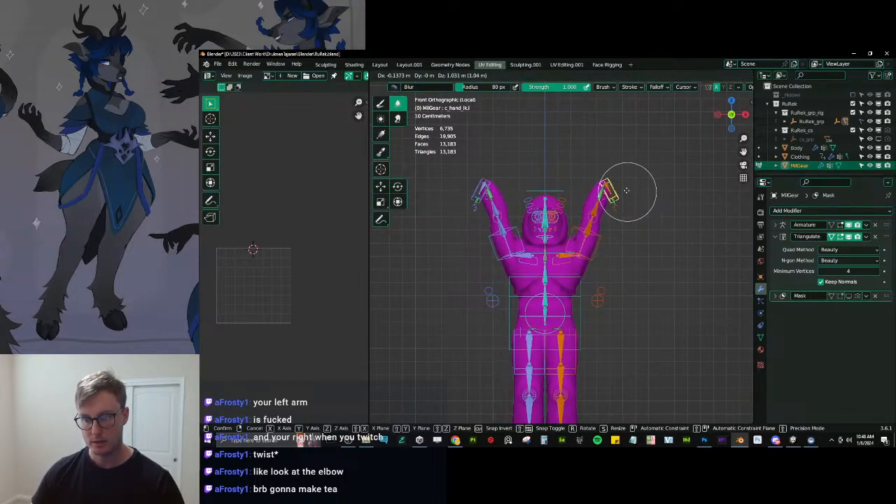
left_click(626, 191)
Disable the Triangulate modifier in the viewport, switch to wireframe shading and display the arm_stretch.l weights.
mouse_move(626, 191)
middle_mouse_down()
mouse_move(596, 276)
mouse_move(490, 225)
mouse_move(644, 204)
mouse_move(668, 220)
mouse_move(643, 236)
middle_mouse_up()
left_click(612, 209, "ctrl")
middle_click_drag(612, 210, 452, 215)
middle_click_drag(425, 126, 591, 263)
middle_click_drag(593, 227, 587, 251)
left_click(578, 255, "ctrl")
middle_click_drag(579, 219, 607, 259)
left_click(609, 258, "ctrl")
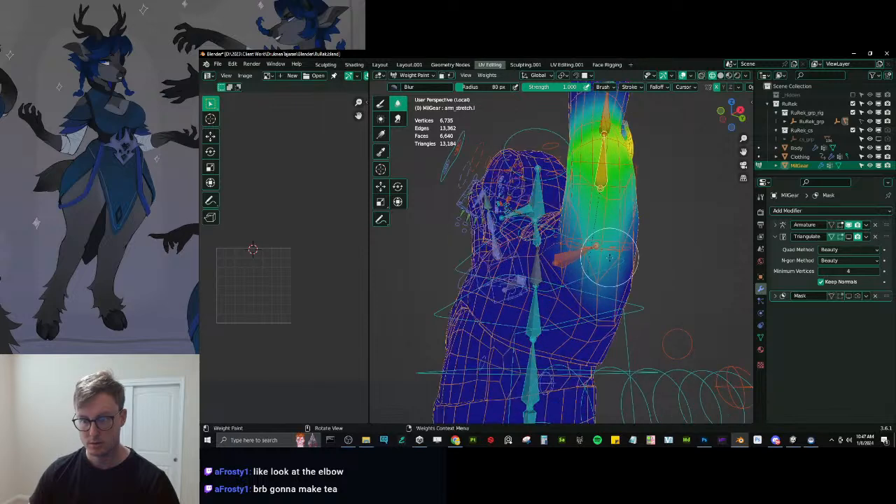
Smooth MilGear's spine_02.x weights around the left armpit and across the upper back with the Blur brush.
middle_click_drag(602, 278, 612, 273)
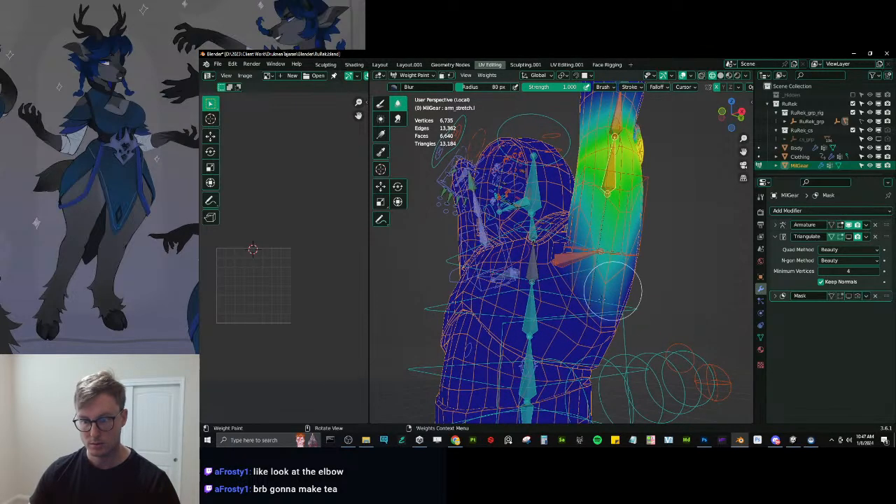
left_click(621, 268, "ctrl")
left_click(527, 308, "ctrl")
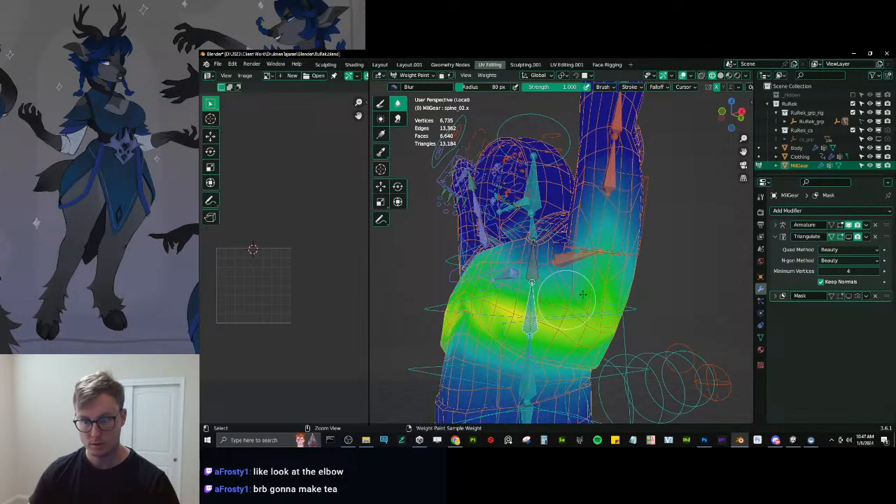
middle_click_drag(596, 256, 630, 254)
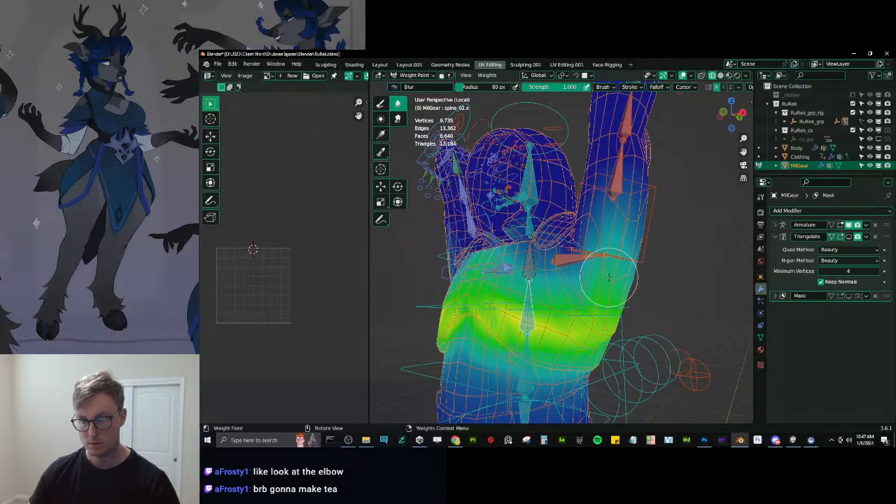
mouse_move(594, 226)
middle_mouse_down()
mouse_move(588, 193)
mouse_move(563, 292)
mouse_move(517, 312)
middle_mouse_up()
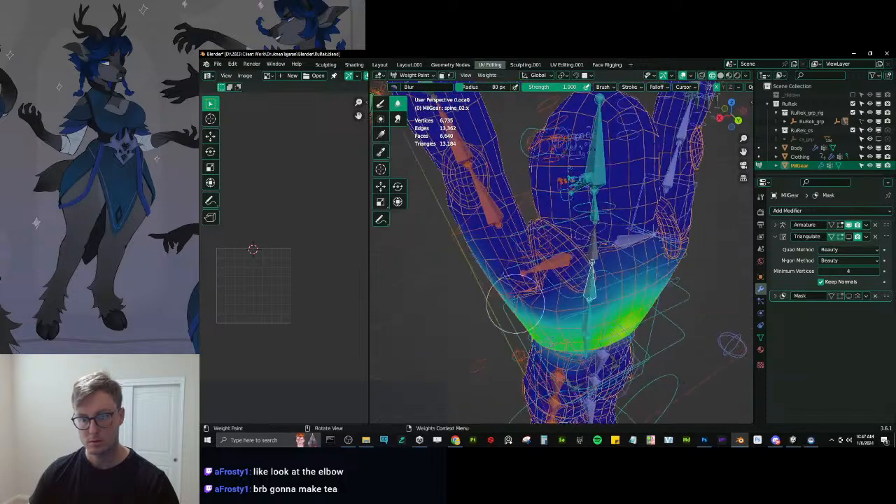
middle_click_drag(493, 267, 524, 263)
mouse_move(541, 295)
middle_mouse_down()
mouse_move(558, 289)
mouse_move(536, 268)
middle_mouse_up()
left_click(595, 260, "ctrl")
middle_click_drag(594, 269, 596, 297)
left_click(588, 301, "ctrl")
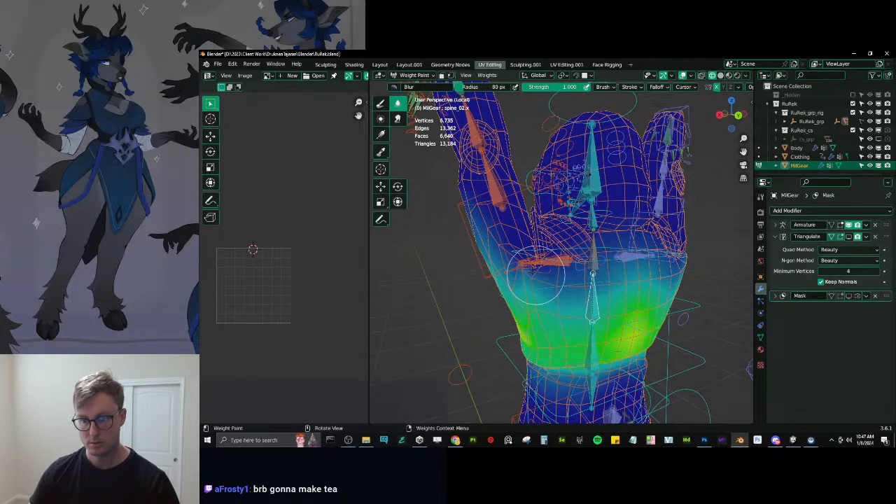
Examine the left shoulder bone and arm_stretch.l weights around the raised arm from the back and side.
left_click(552, 261, "ctrl")
left_click(552, 264, "ctrl")
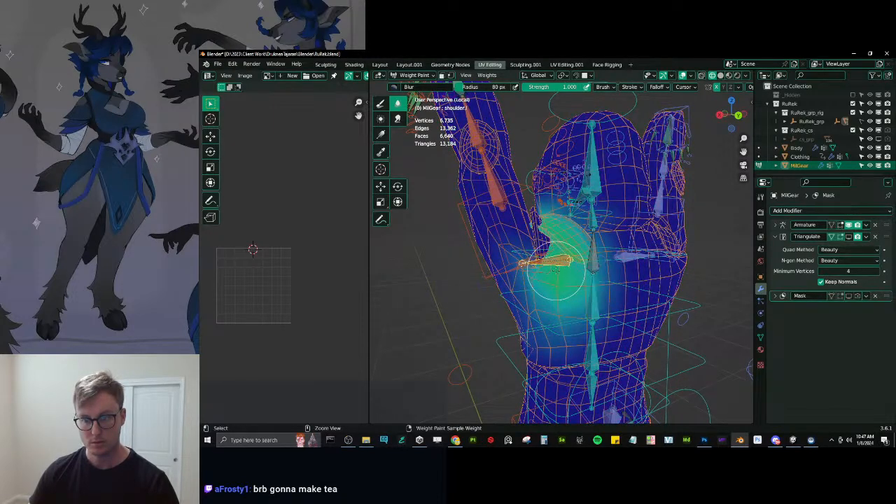
left_click(499, 194, "ctrl")
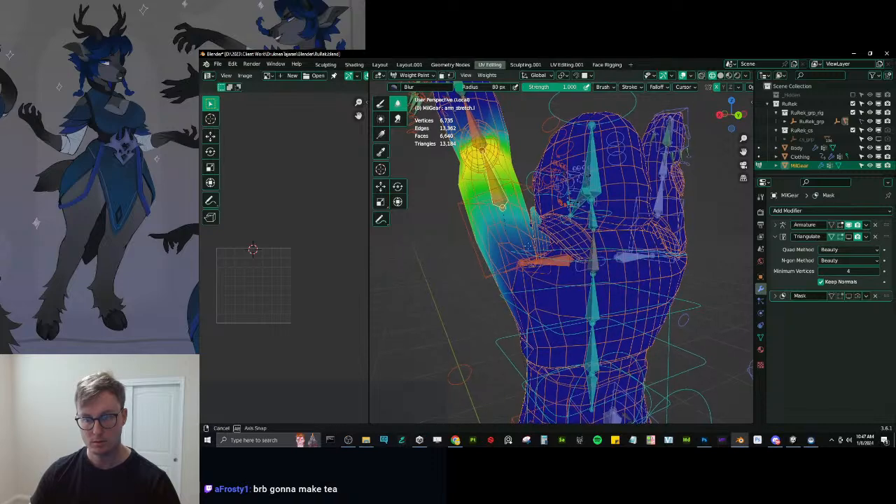
middle_click_drag(505, 259, 579, 241)
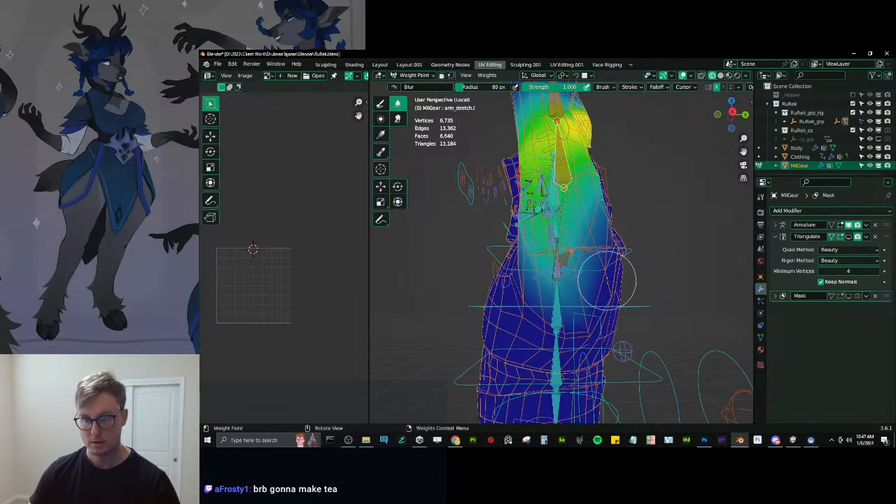
middle_click_drag(595, 287, 495, 292)
mouse_move(551, 278)
middle_mouse_down()
mouse_move(547, 261)
mouse_move(539, 276)
middle_mouse_up()
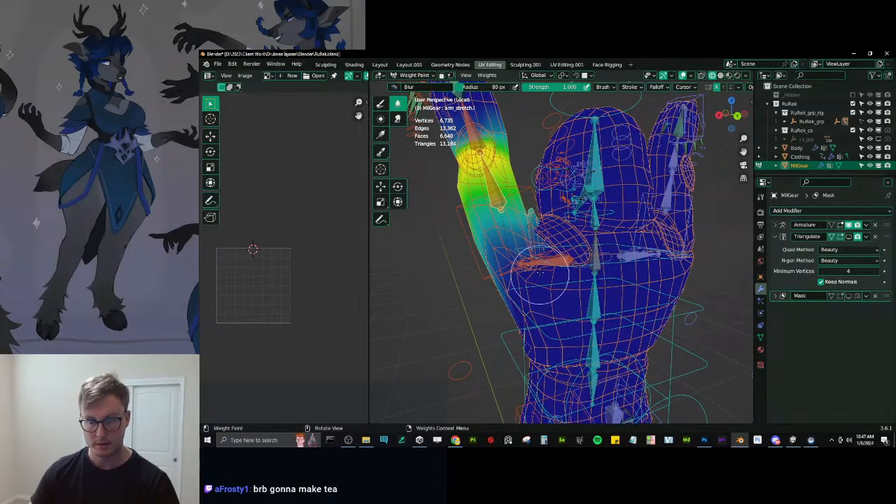
Reset the pose, then move the left hand IK control outward and up to a half-raised arm position.
middle_click_drag(598, 279, 539, 281)
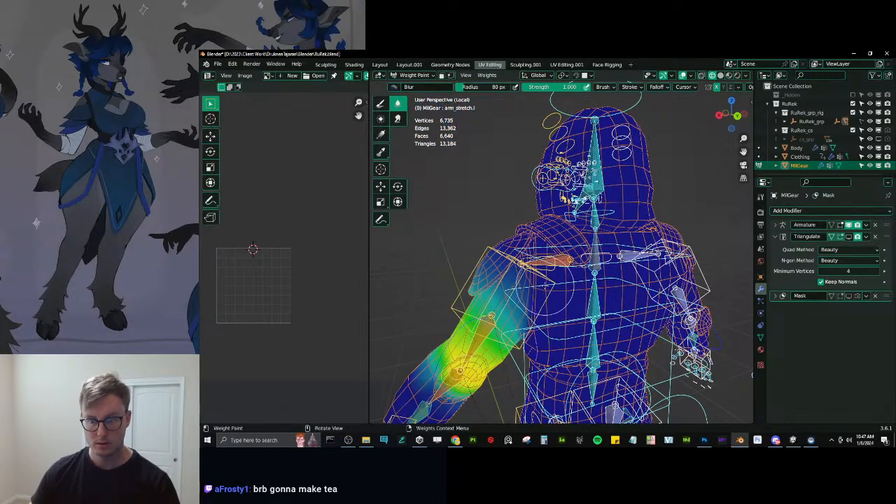
scroll(462, 371, "down", 4)
left_click(478, 342, "ctrl")
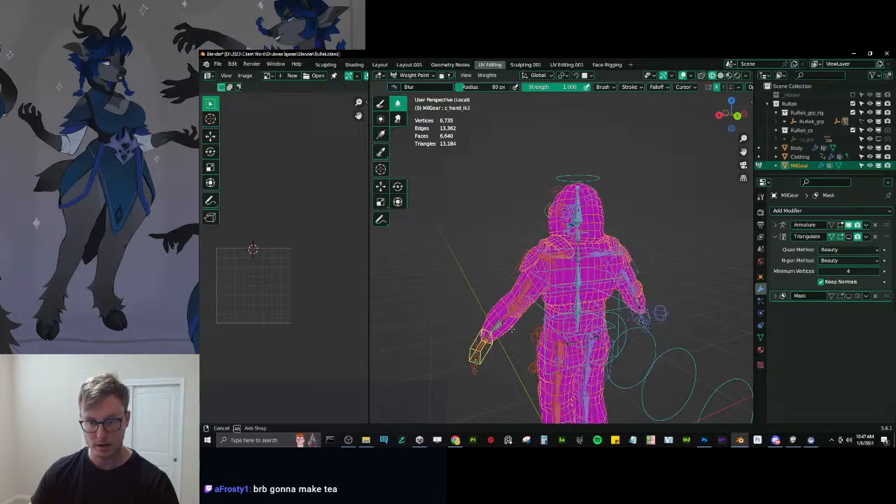
scroll(486, 351, "up", 3)
key("g")
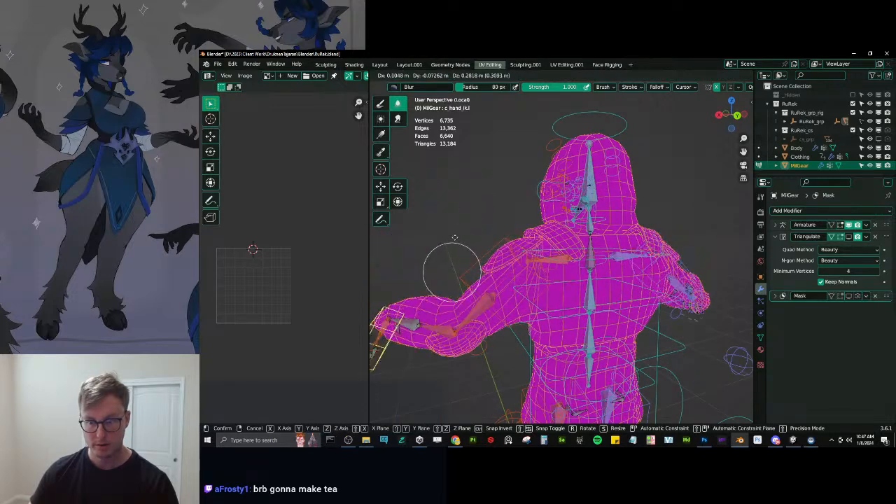
left_click(525, 269)
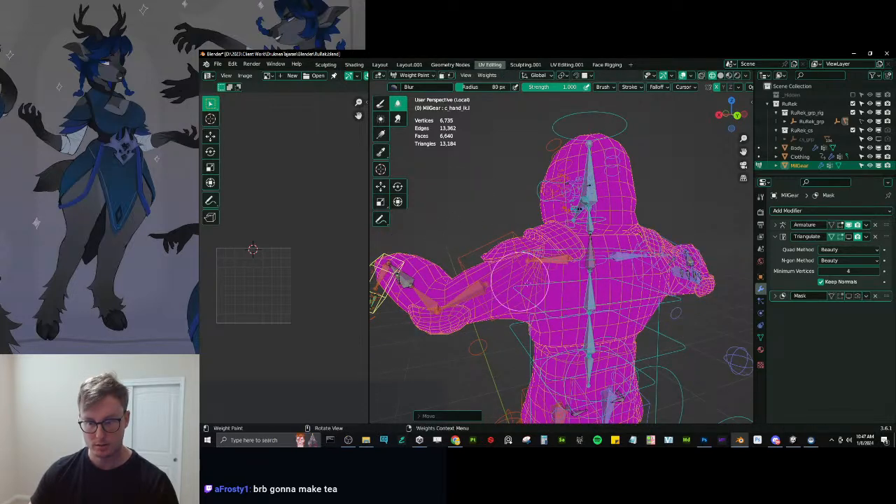
Remove c_arm_twist_offset.l influence from the left side of the back using the Draw brush at weight 0.
left_click(550, 260, "ctrl")
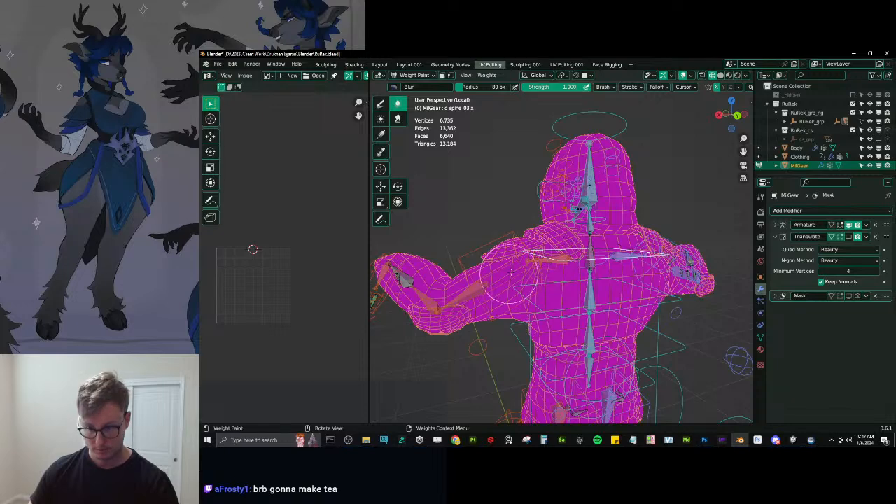
left_click(522, 257, "ctrl")
middle_click_drag(521, 258, 552, 263)
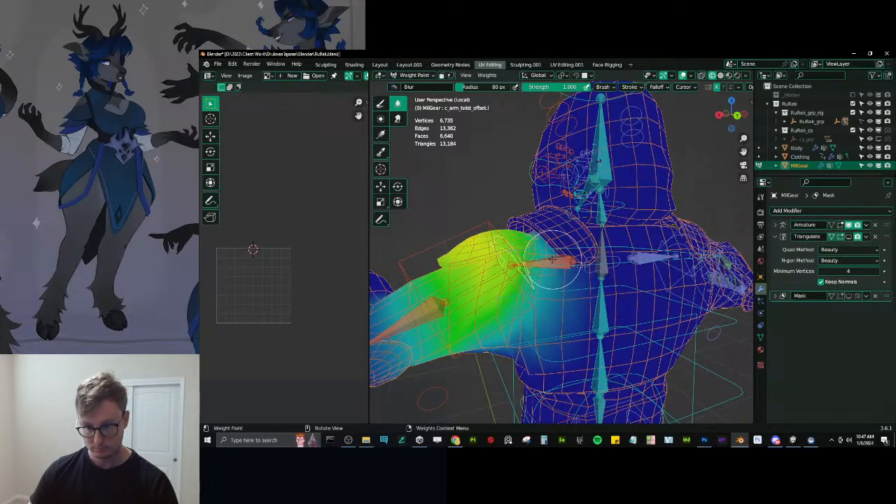
left_click(381, 103)
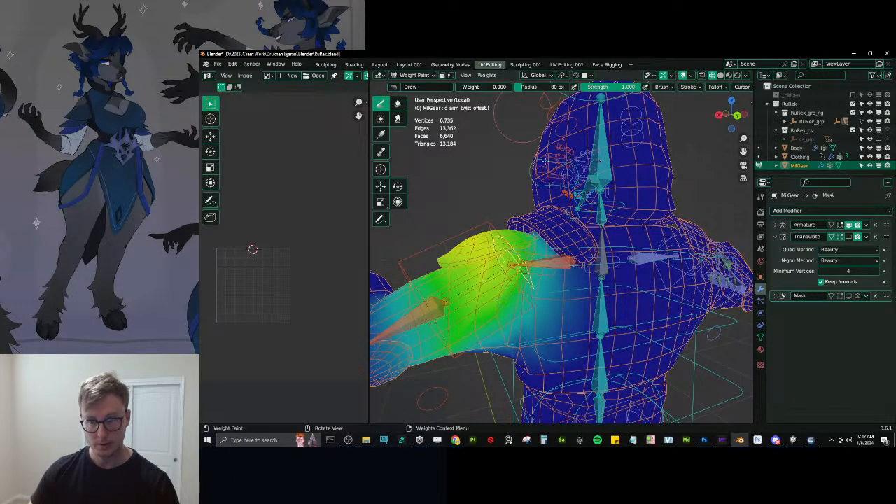
middle_click_drag(504, 210, 546, 210)
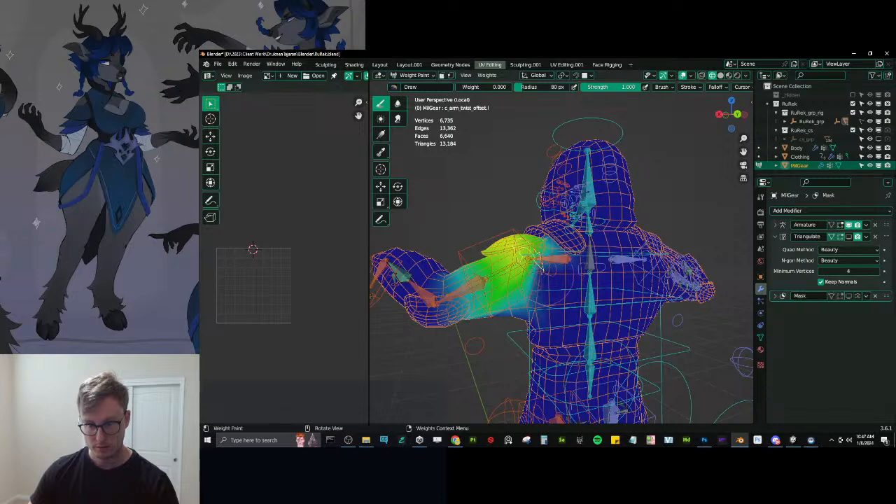
scroll(557, 277, "up", 3)
scroll(560, 284, "down", 3)
mouse_move(560, 284)
middle_mouse_down()
mouse_move(537, 272)
mouse_move(476, 280)
mouse_move(616, 253)
mouse_move(646, 264)
mouse_move(504, 267)
middle_mouse_up()
Hide the separate gear pieces covering the left shoulder in Edit Mode and return to Weight Paint mode.
key("Tab")
key("alt+a")
key("l")
key("h")
key("Tab")
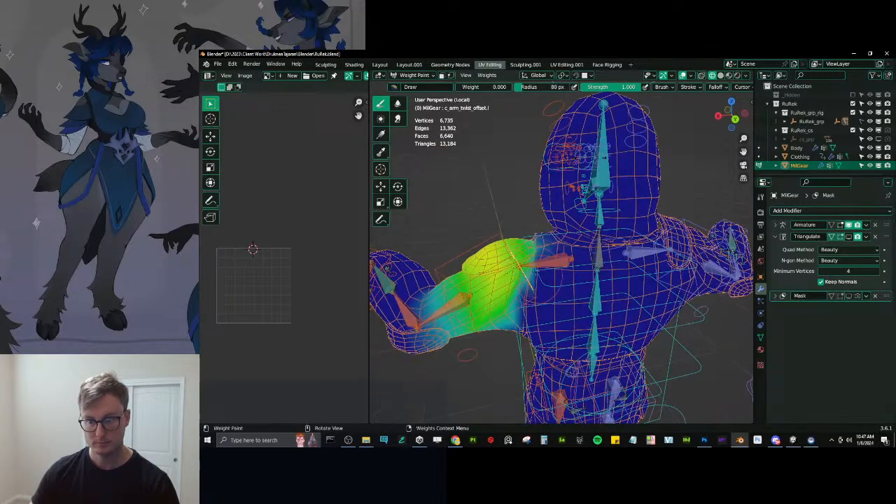
key("Tab")
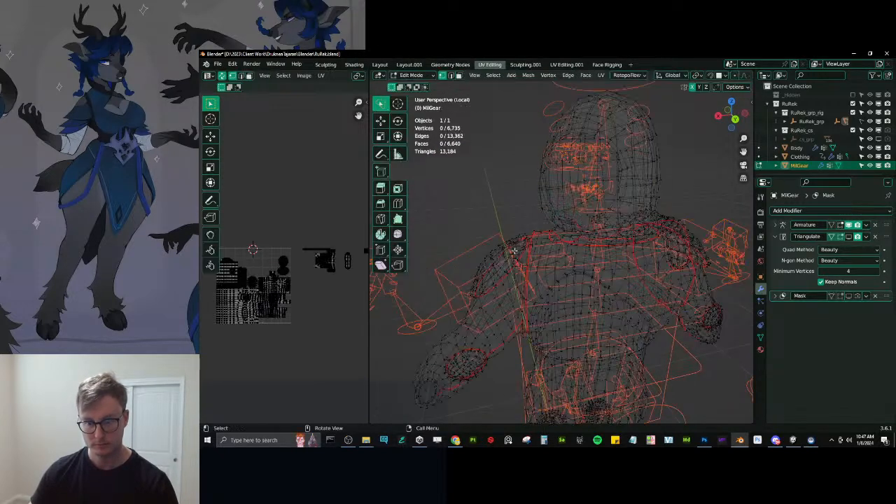
key("l")
key("ctrl+z")
key("l")
key("h")
key("Tab")
Clean up the c_arm_twist_offset.l weights where the left arm meets the torso.
mouse_move(540, 241)
middle_mouse_down()
mouse_move(549, 298)
mouse_move(655, 231)
middle_mouse_up()
scroll(548, 298, "up", 3)
mouse_move(420, 280)
middle_mouse_down()
mouse_move(553, 234)
mouse_move(536, 383)
mouse_move(717, 384)
mouse_move(539, 252)
mouse_move(513, 287)
middle_mouse_up()
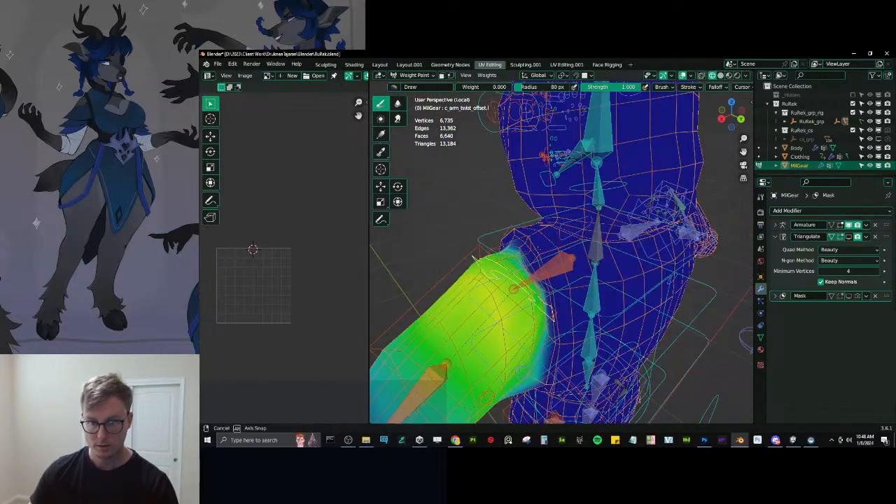
middle_click_drag(473, 258, 490, 294)
middle_click_drag(613, 288, 569, 242)
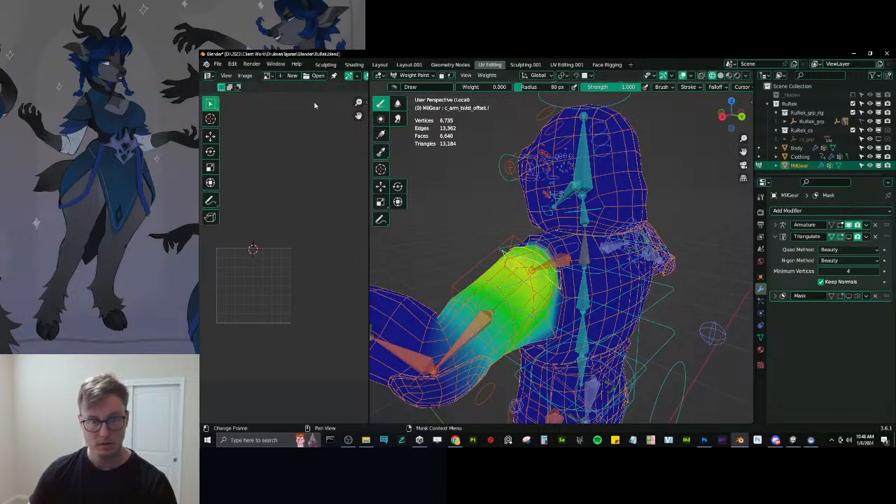
Switch to the Blur brush and smooth the spine_02.x weights below the left shoulder blade.
left_click(398, 103)
mouse_move(551, 284)
middle_mouse_down()
mouse_move(574, 321)
mouse_move(568, 312)
middle_mouse_up()
left_click(592, 293, "ctrl")
middle_click_drag(581, 261, 529, 334)
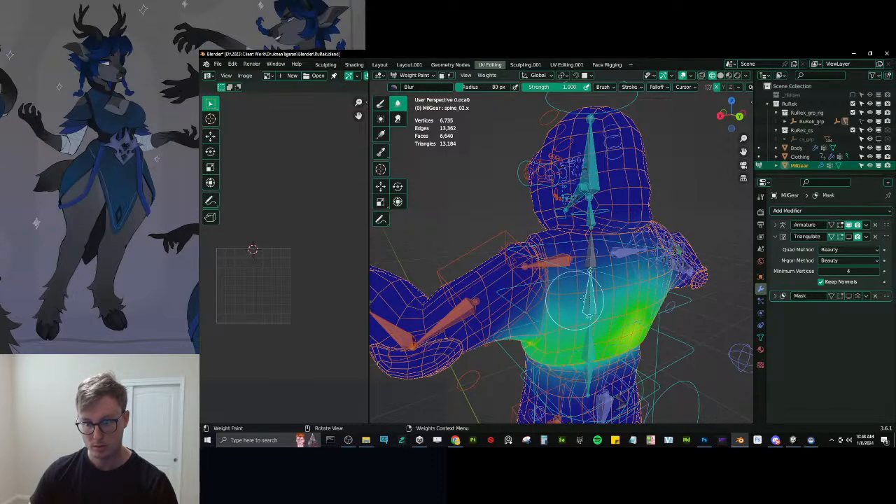
middle_click_drag(575, 300, 585, 301)
Select the left hand IK control and raise it along the Z axis to lift the arm overhead.
mouse_move(566, 257)
middle_mouse_down()
mouse_move(541, 239)
mouse_move(616, 243)
mouse_move(698, 233)
middle_mouse_up()
left_click(699, 233, "ctrl")
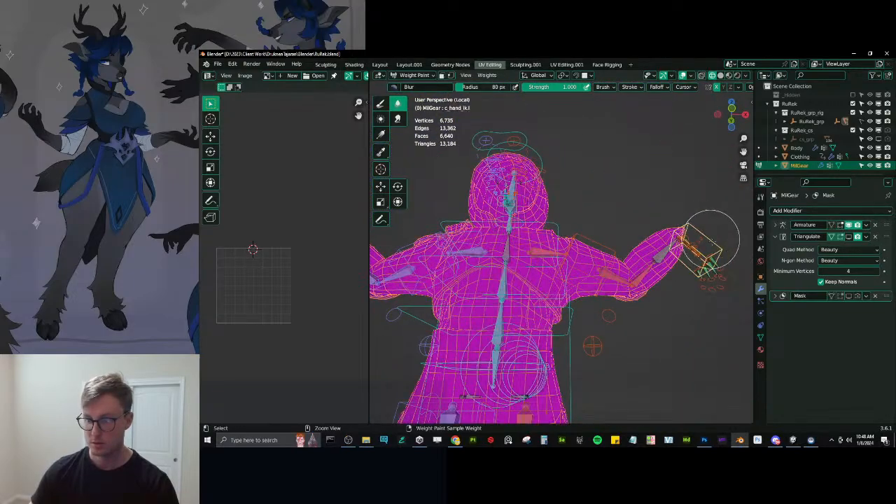
key("g")
key("z")
left_click(675, 196)
Blur the spine_02.x weights around the left armpit and shoulder blade with the arm raised.
middle_click_drag(676, 196, 518, 240)
scroll(518, 238, "up", 4)
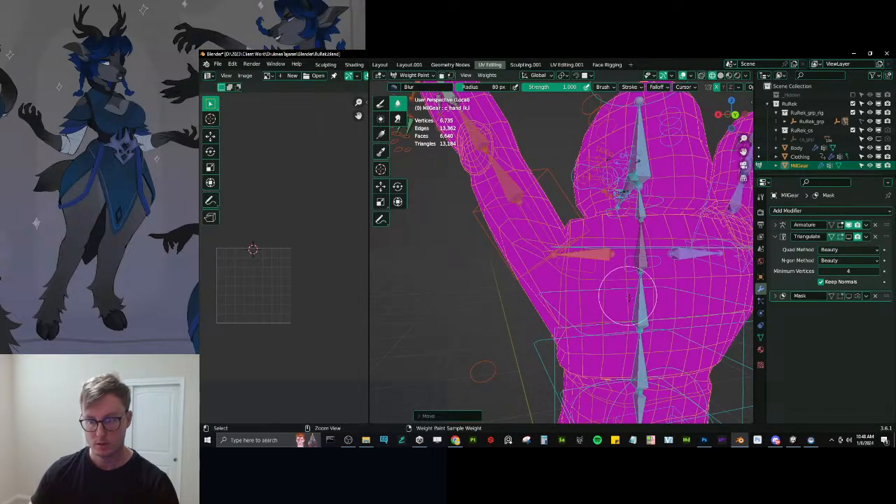
left_click(640, 302, "ctrl")
middle_click_drag(588, 284, 532, 243)
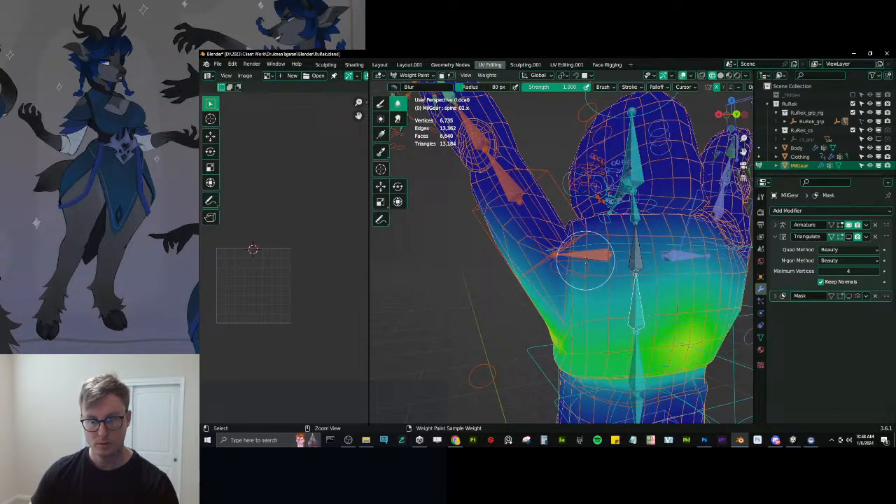
middle_click_drag(579, 286, 615, 336)
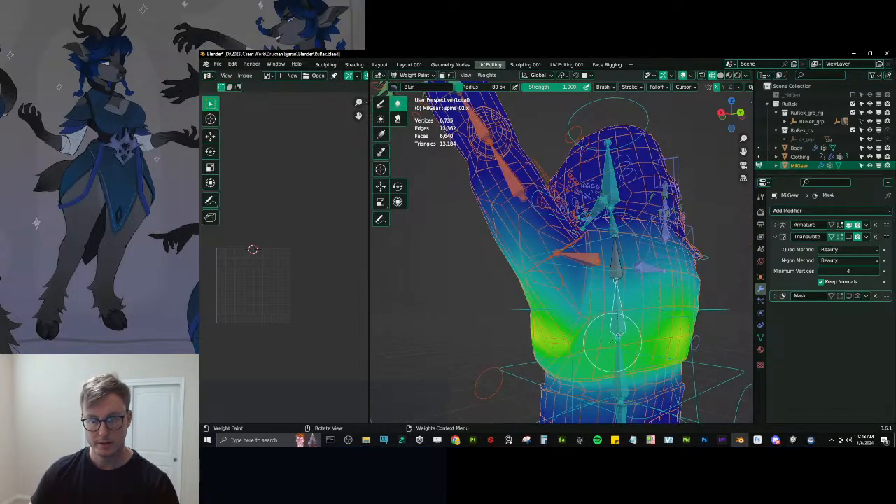
Reduce spine_02.x influence on the left shoulder and upper arm with the Draw brush at weight 0, then blur the transition.
left_click(381, 104)
mouse_move(521, 278)
middle_mouse_down()
mouse_move(544, 219)
mouse_move(522, 211)
mouse_move(567, 245)
middle_mouse_up()
scroll(544, 219, "down", 1)
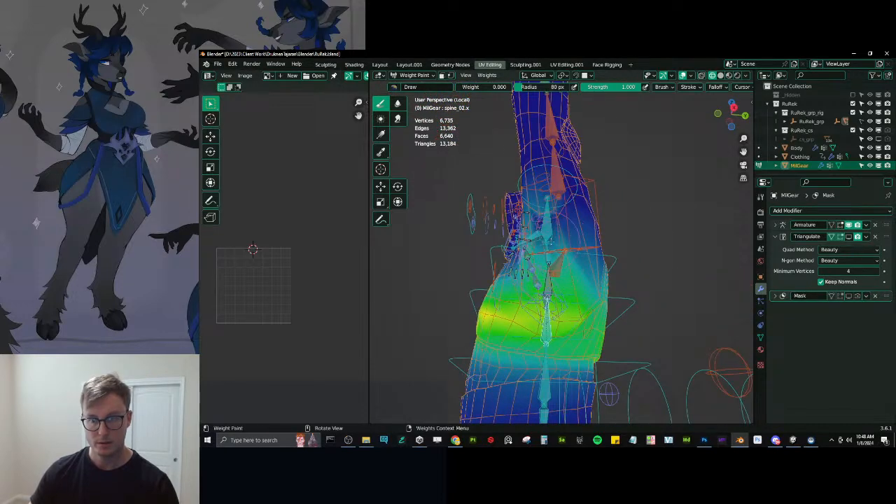
middle_click_drag(552, 175, 584, 205)
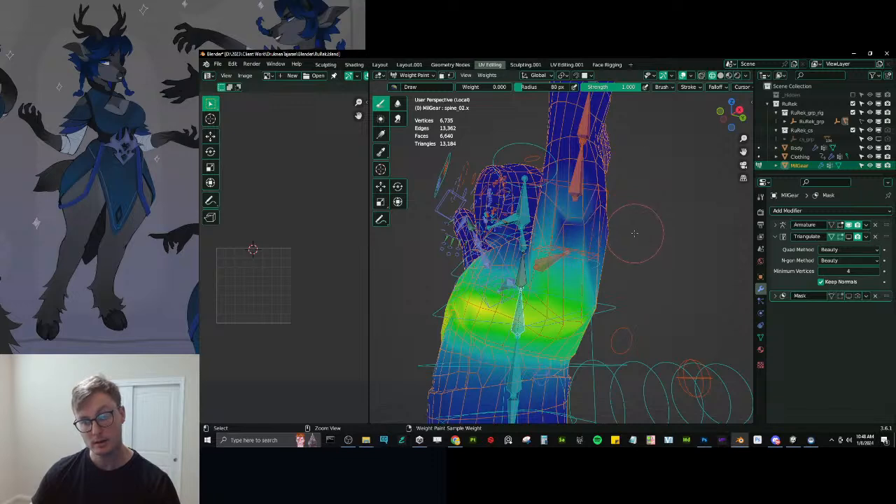
middle_click_drag(634, 233, 567, 241)
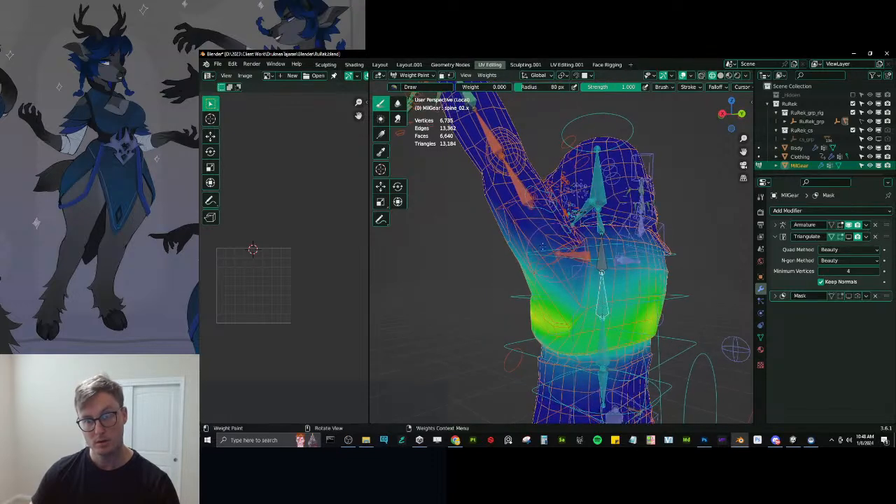
left_click(398, 105)
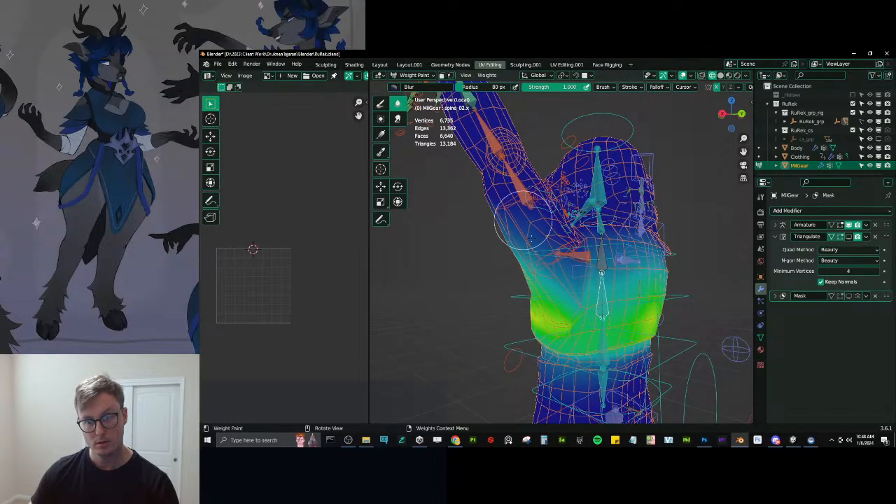
mouse_move(552, 240)
middle_mouse_down()
mouse_move(537, 241)
mouse_move(535, 207)
mouse_move(553, 222)
mouse_move(602, 235)
mouse_move(636, 220)
mouse_move(584, 203)
mouse_move(651, 214)
mouse_move(571, 274)
mouse_move(630, 278)
middle_mouse_up()
Reset the pose of all bones, return to Object Mode and deselect everything.
scroll(571, 275, "down", 2)
key("a")
key("alt+r")
key("ctrl+Tab")
key("alt+a")
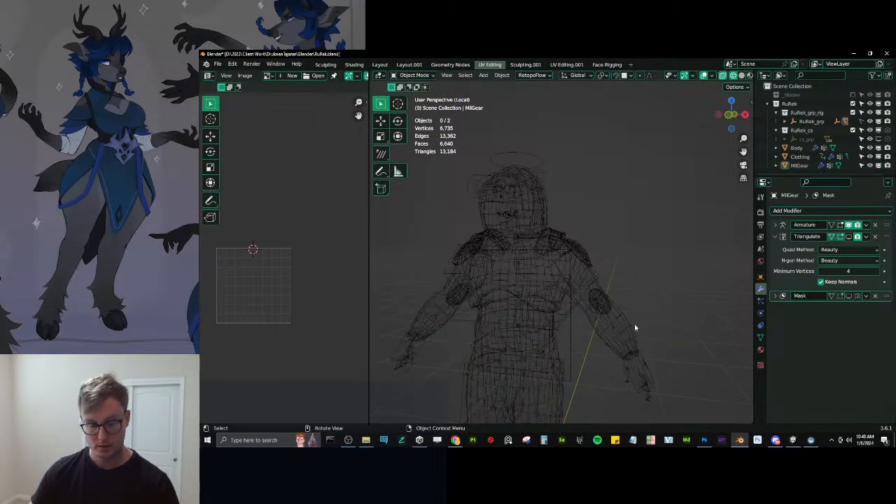
Hide the MilGear and Body meshes and show the Clothing mesh together with the rig.
left_click(637, 326)
key("h")
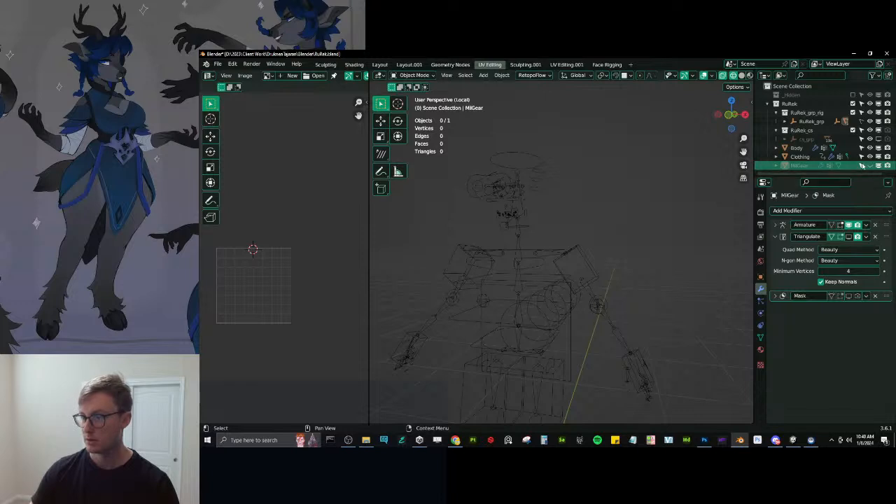
left_click(870, 156)
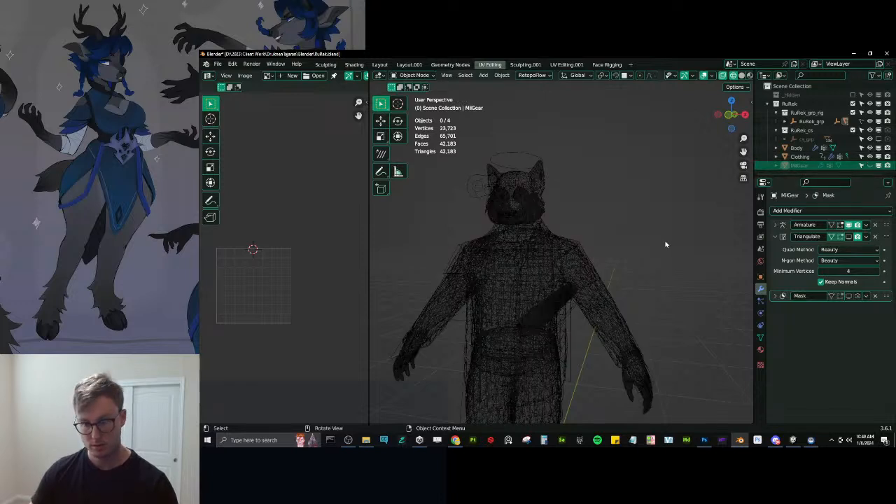
left_click(871, 149)
left_click(870, 148)
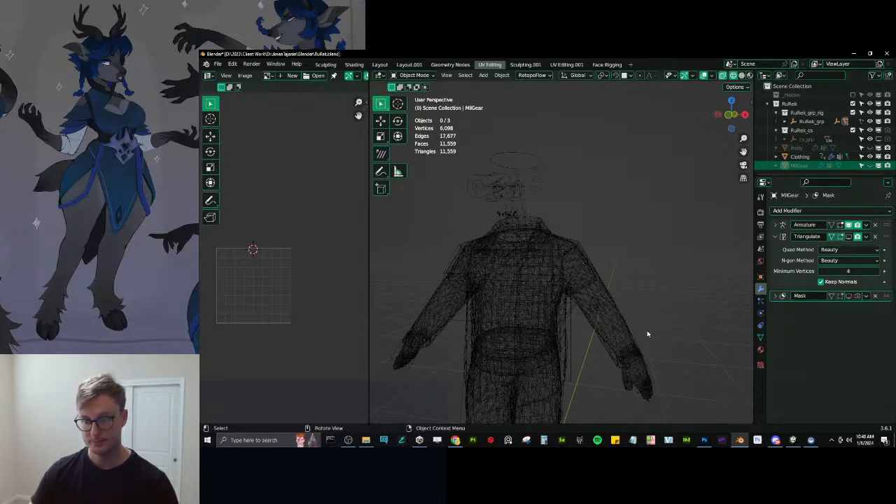
Select the rig and then the Clothing mesh, and switch Clothing to Weight Paint mode.
left_click(532, 202)
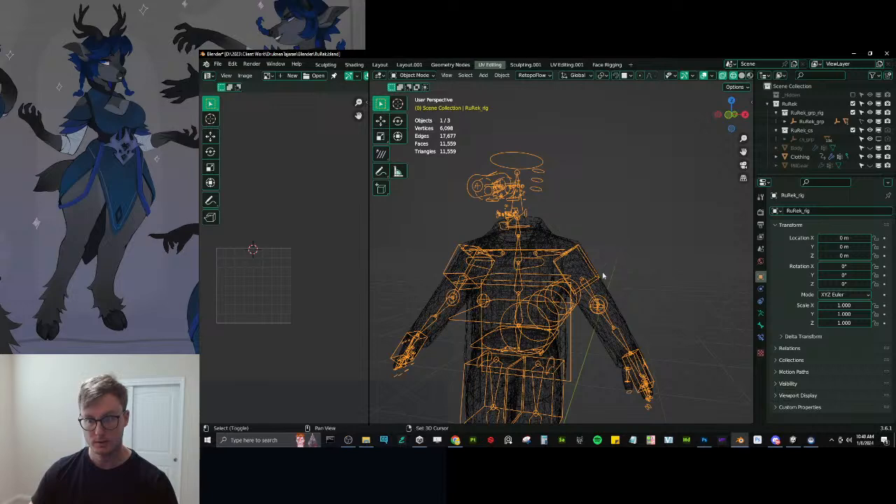
left_click(619, 303, "shift")
key("ctrl+Tab")
left_click(577, 267)
scroll(640, 294, "down", 2)
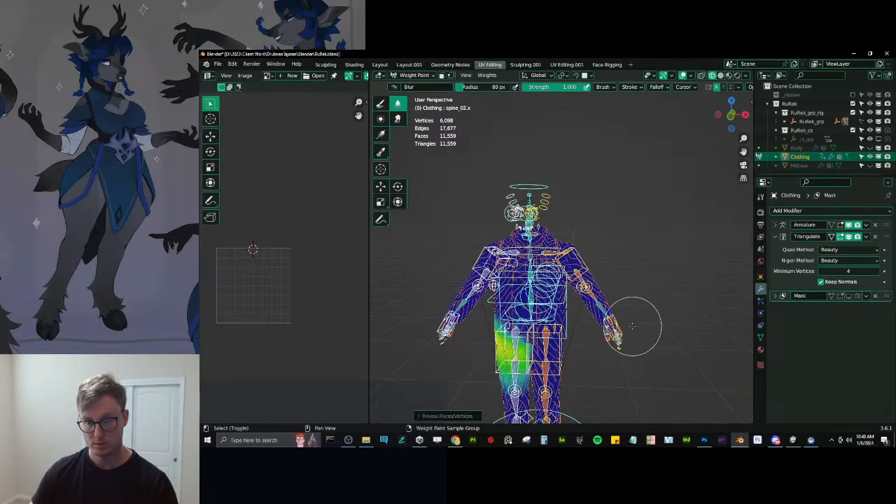
scroll(633, 319, "up", 4)
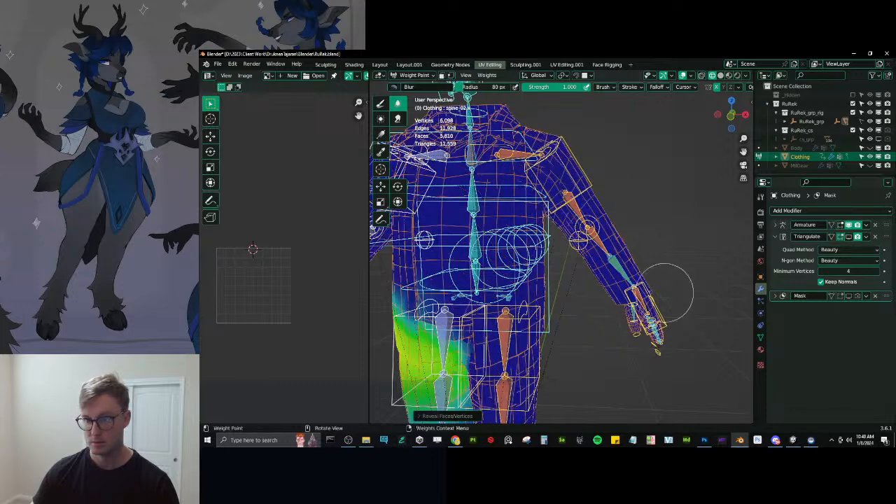
Select the left hand IK control and move it up in front view to raise the arm overhead.
left_click(667, 320, "ctrl")
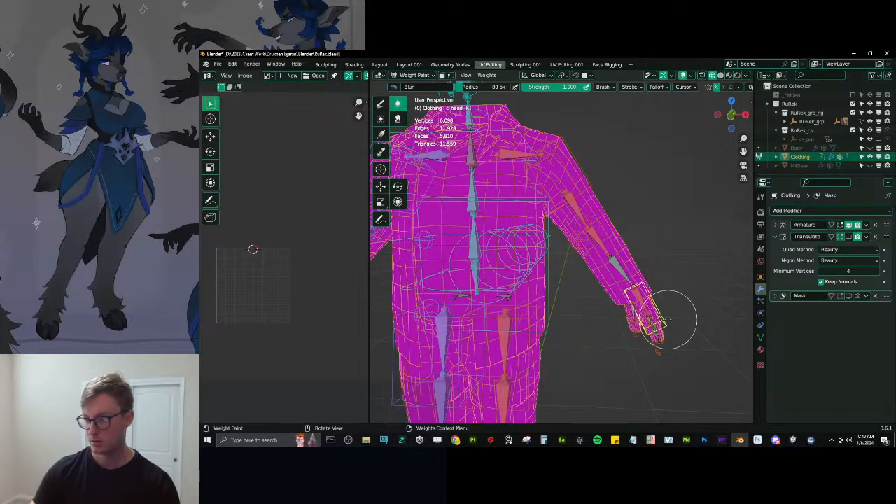
key("KP_1")
key("g")
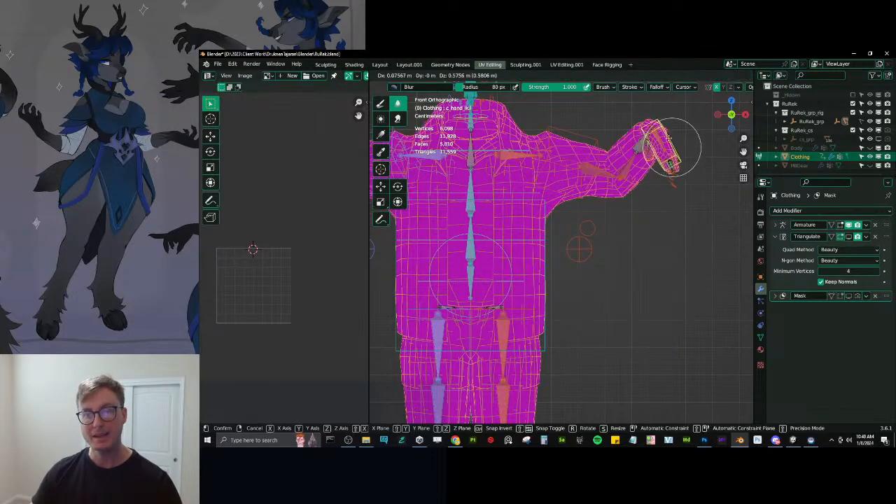
mouse_move(619, 292)
middle_mouse_down()
mouse_move(580, 294)
mouse_move(506, 252)
middle_mouse_up()
left_click(643, 249, "ctrl")
mouse_move(643, 250)
middle_mouse_down()
mouse_move(652, 272)
mouse_move(640, 274)
middle_mouse_up()
Isolate the long-sleeved coat by hiding all other Clothing geometry in Edit Mode, and return to Weight Paint mode.
key("Tab")
middle_click_drag(556, 308, 515, 312)
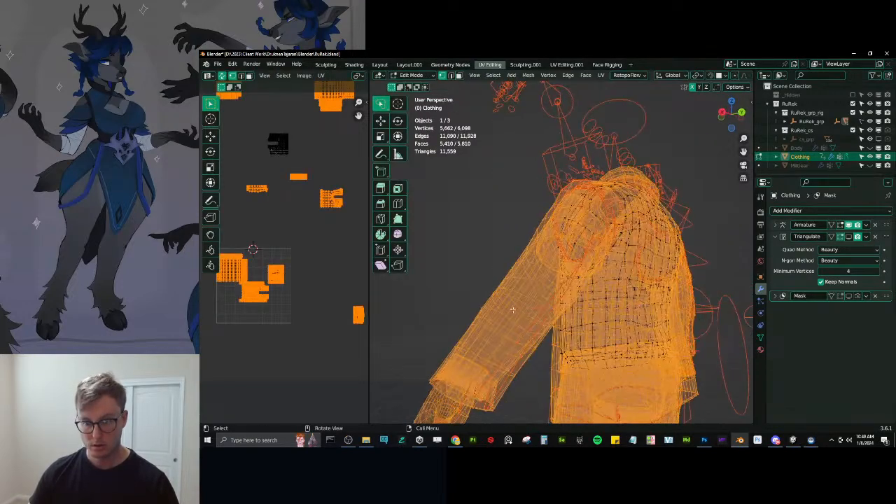
left_click(502, 282)
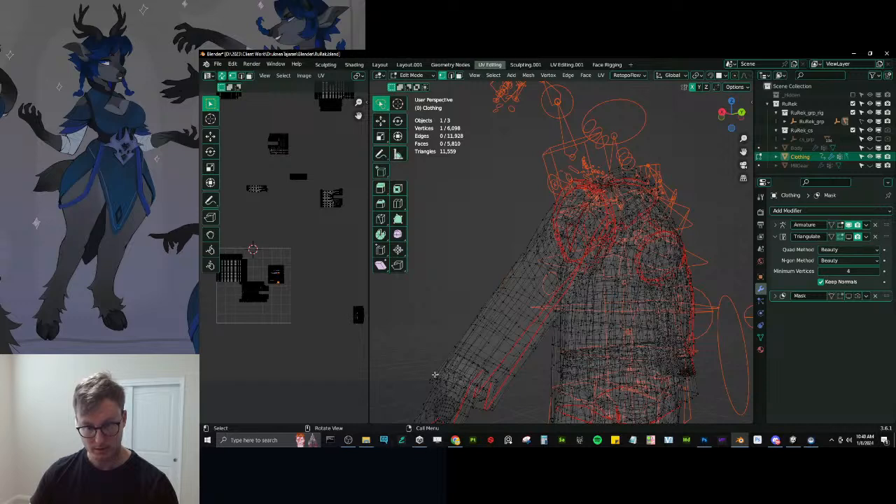
key("ctrl+l")
key("ctrl+i")
key("h")
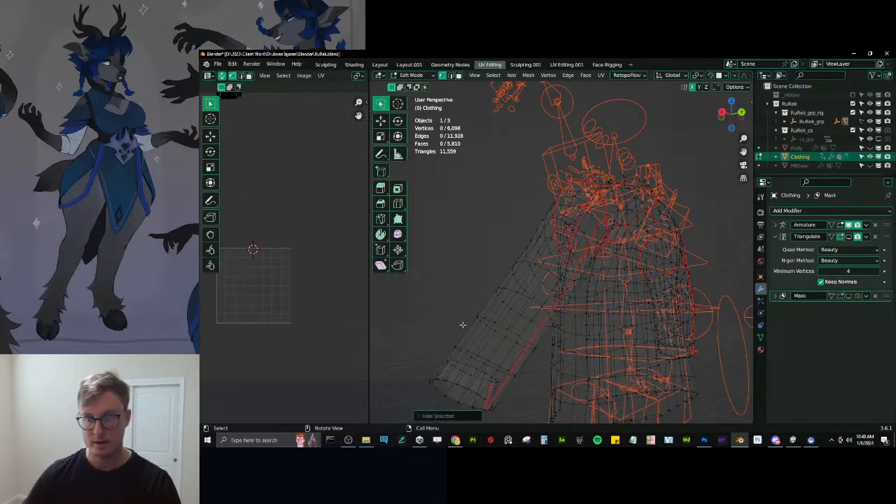
key("Tab")
Blur the coat's spine_02.x weights around the raised left shoulder and armpit.
middle_click_drag(530, 276, 446, 164)
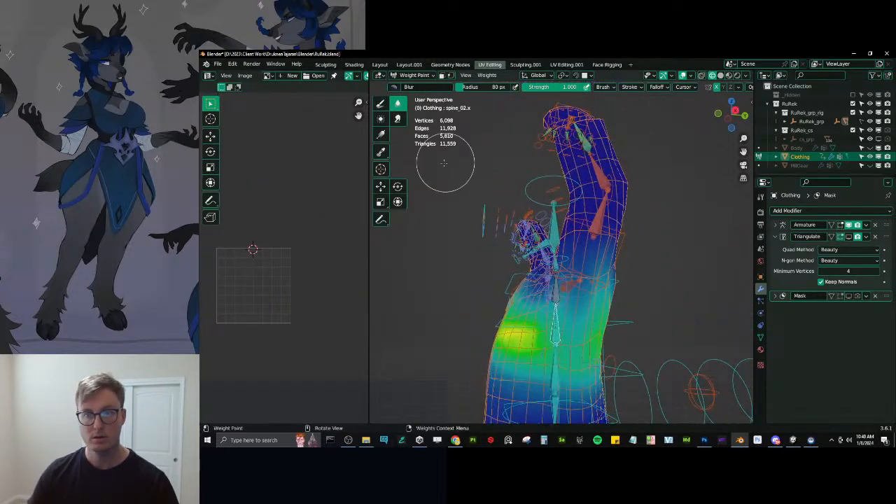
middle_click_drag(577, 245, 611, 251)
left_click(591, 200, "ctrl")
mouse_move(591, 199)
middle_mouse_down()
mouse_move(603, 250)
mouse_move(589, 279)
mouse_move(530, 284)
mouse_move(591, 256)
mouse_move(634, 281)
mouse_move(546, 316)
mouse_move(526, 343)
middle_mouse_up()
left_click(536, 298, "ctrl")
left_click(511, 350, "ctrl")
middle_click_drag(615, 325, 605, 280)
middle_click_drag(578, 236, 579, 266)
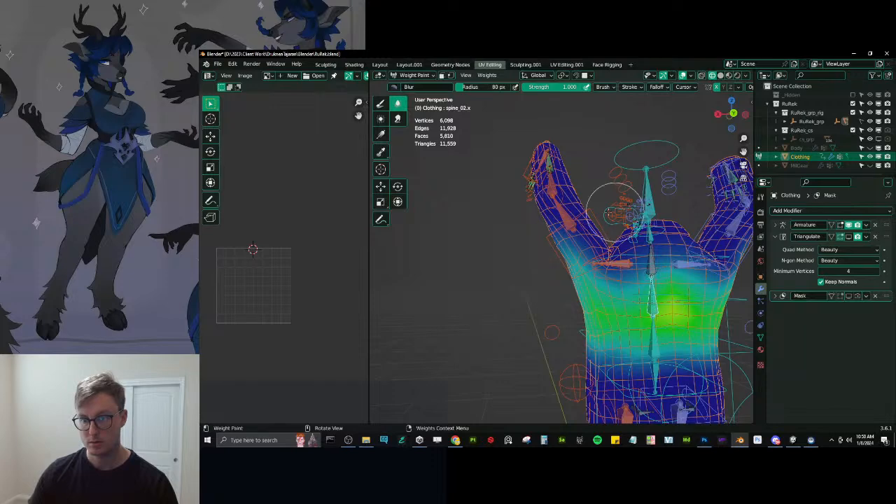
Reduce the coat's arm_stretch.l weights below the left shoulder with the Draw brush at weight 0, then blur the transition.
left_click(550, 233, "ctrl")
middle_click_drag(551, 233, 525, 260)
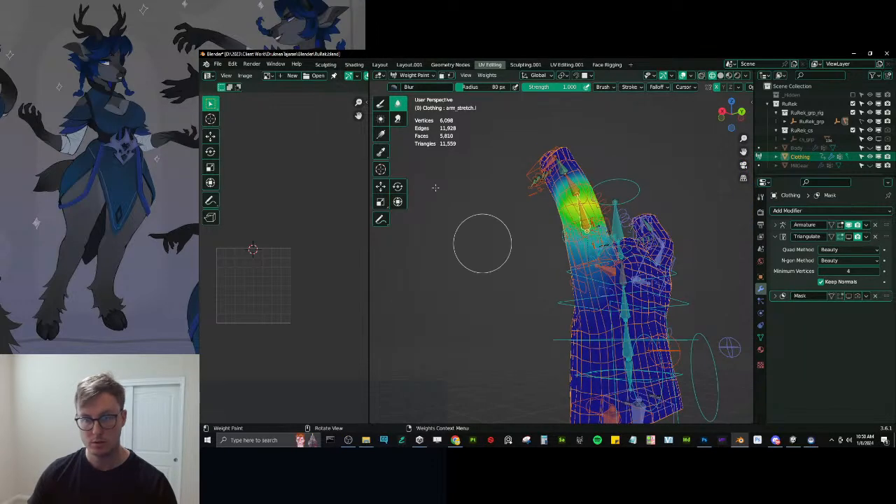
middle_click_drag(502, 183, 536, 180)
left_click(380, 109)
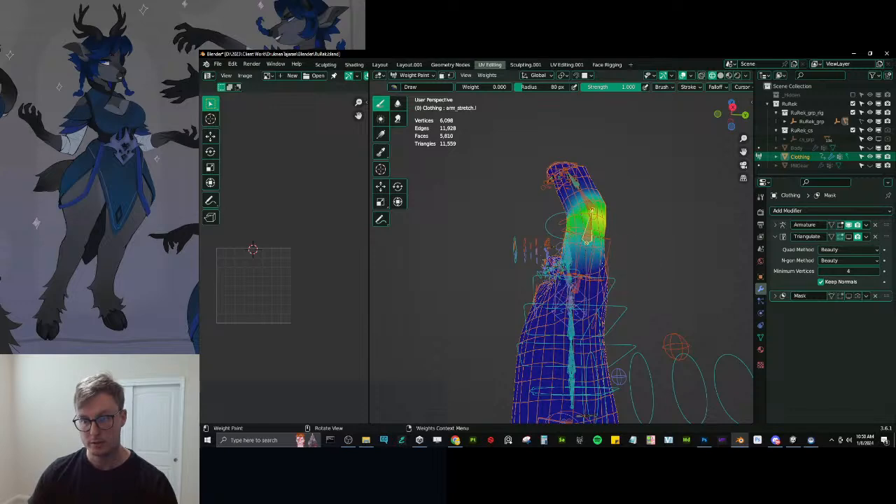
middle_click_drag(503, 268, 570, 278)
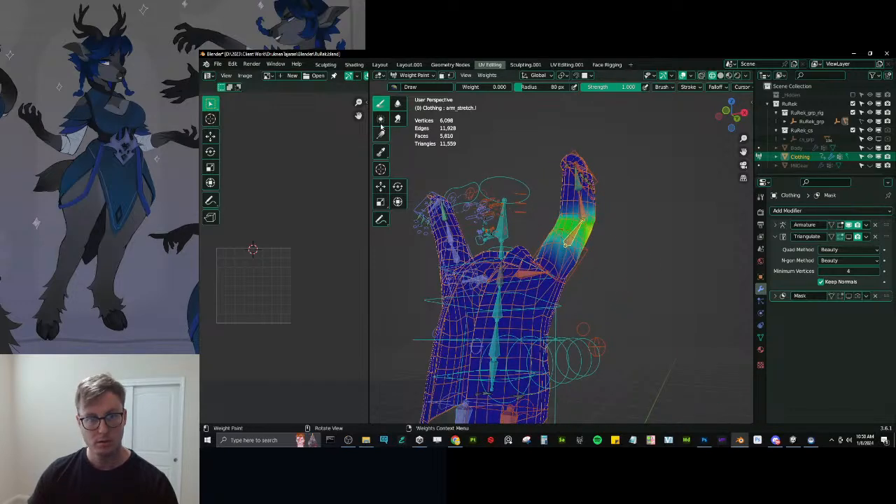
left_click(398, 103)
middle_click_drag(610, 222, 615, 232)
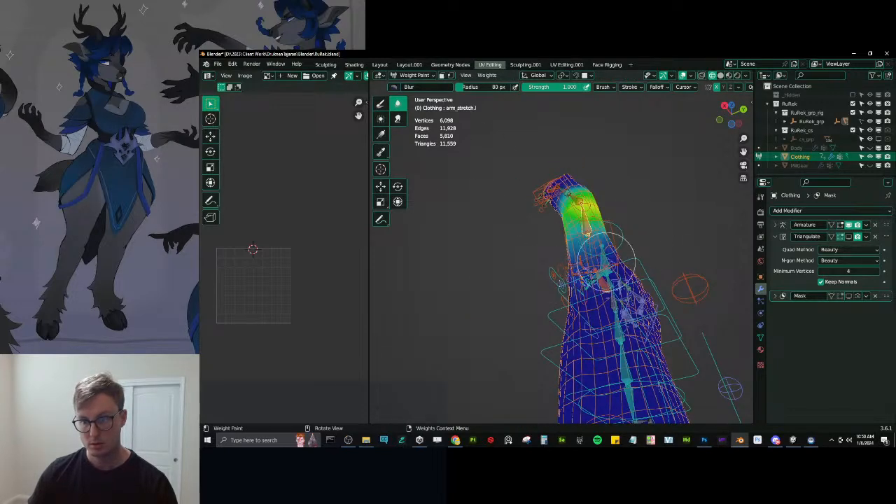
middle_click_drag(643, 294, 571, 307)
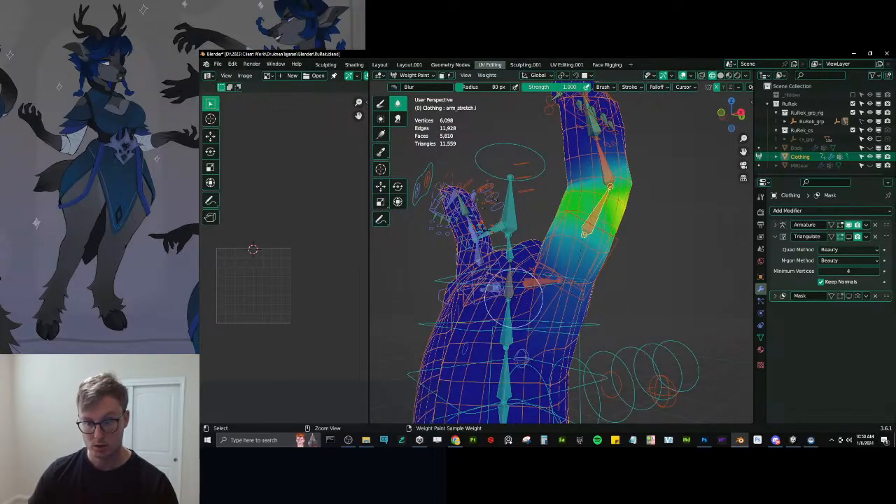
Compare the coat's spine, arm and forearm weights, and blur spine_02.x and shoulder.l around the left armpit.
left_click(511, 292, "ctrl")
left_click(593, 210, "ctrl")
left_click(600, 136, "ctrl")
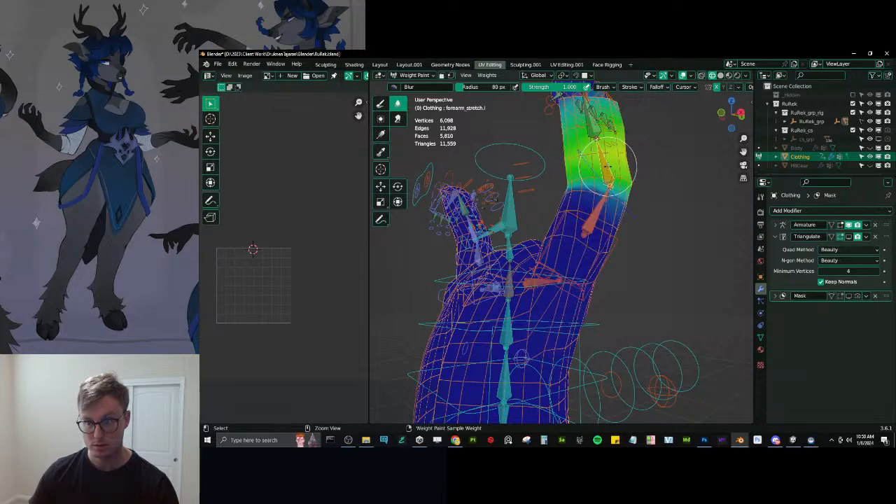
left_click(539, 283, "ctrl")
left_click(506, 322, "ctrl")
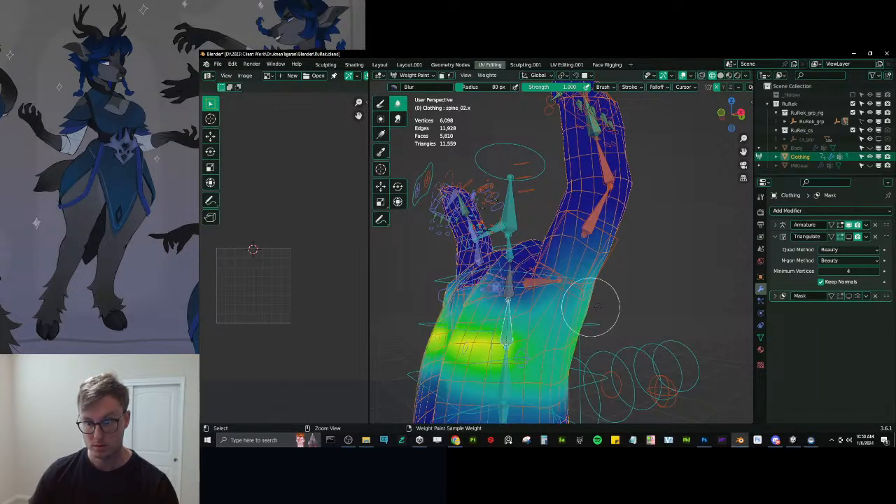
middle_click_drag(614, 304, 628, 325)
left_click(510, 271, "ctrl")
middle_click_drag(711, 298, 643, 297)
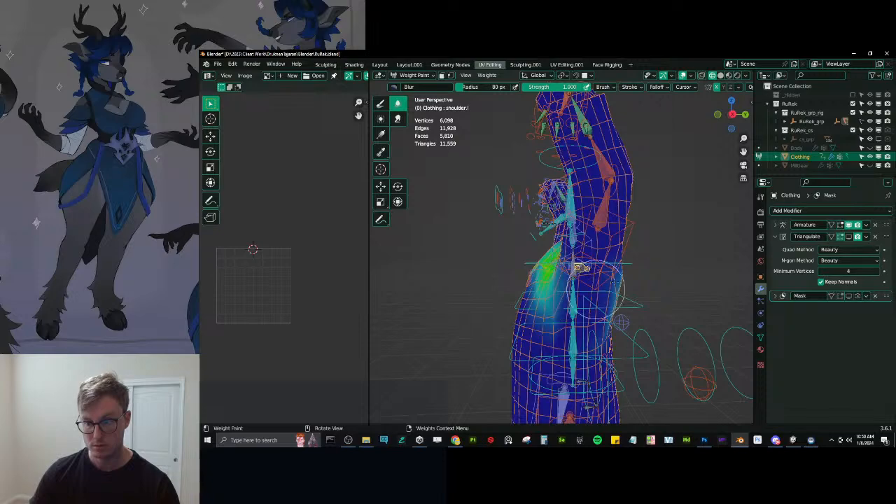
Return the raised left arm to its rest pose and save the file.
mouse_move(580, 329)
middle_mouse_down()
mouse_move(637, 317)
mouse_move(603, 337)
mouse_move(599, 324)
mouse_move(624, 294)
mouse_move(621, 252)
middle_mouse_up()
key("ctrl+s")
Reveal all Clothing geometry, isolate the short-sleeved shirt by hiding everything else, and return to Weight Paint mode.
key("Tab")
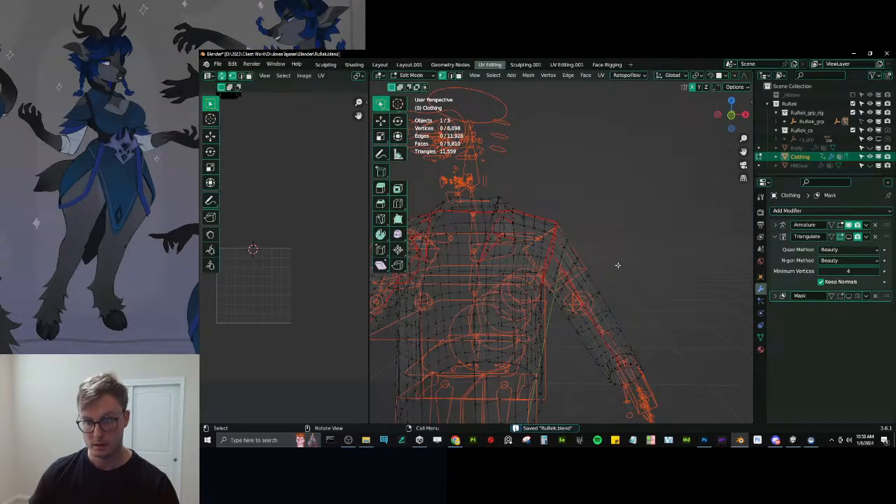
key("alt+h")
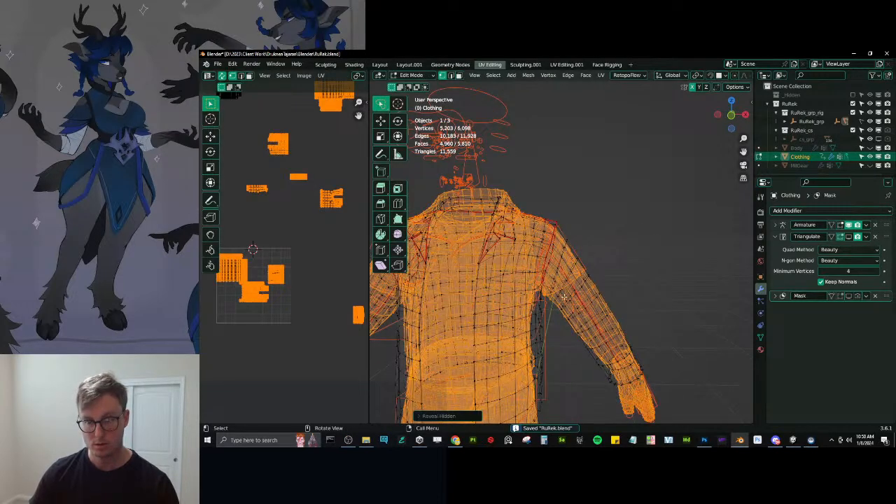
key("alt+a")
middle_click_drag(497, 236, 467, 219)
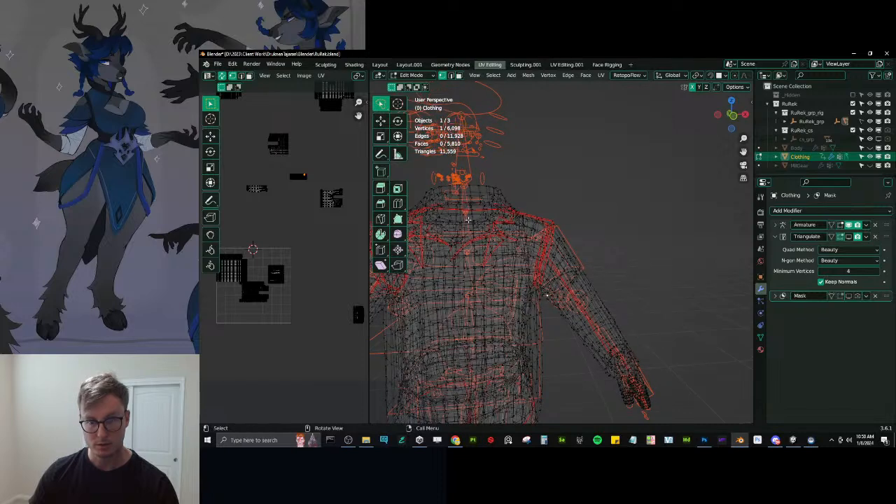
key("l")
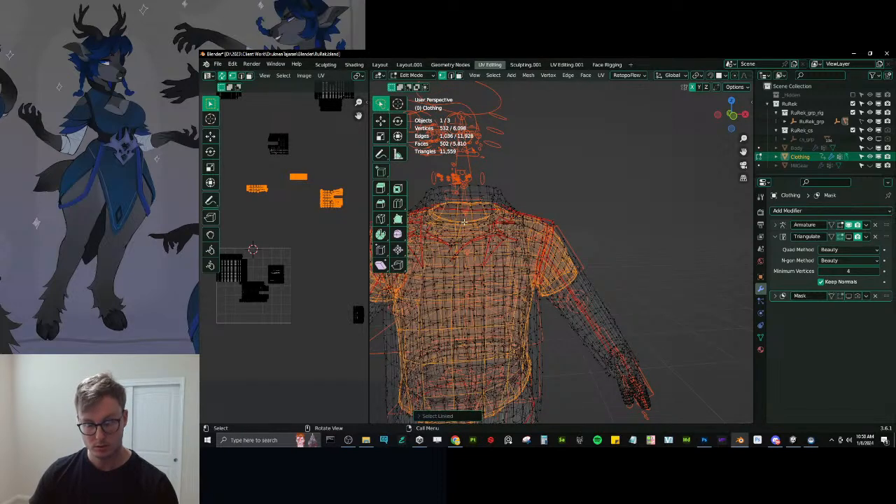
key("ctrl+l")
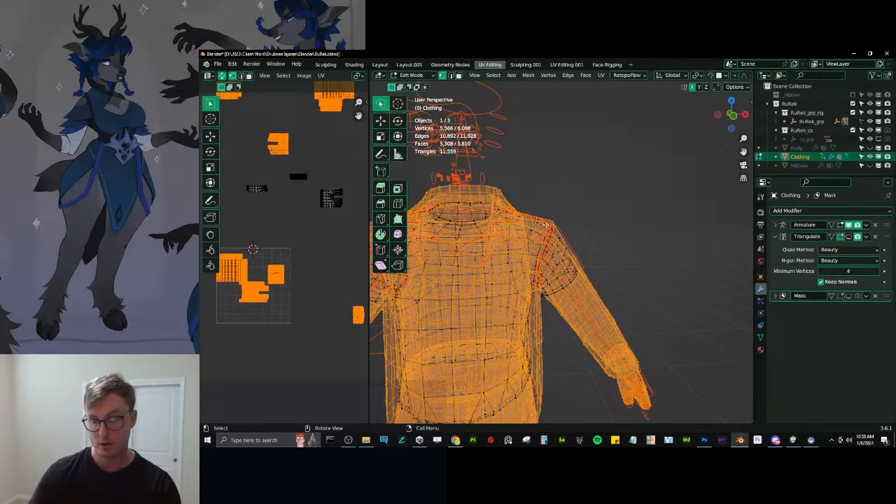
key("h")
key("Tab")
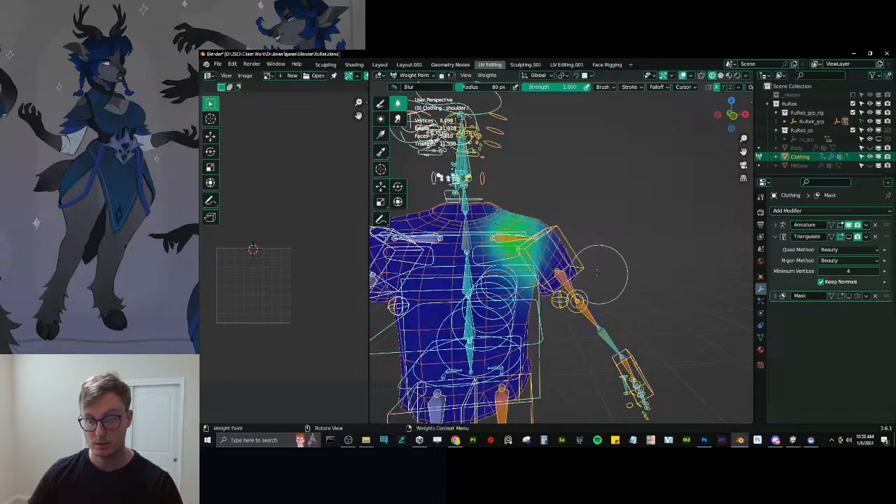
Raise the left hand IK control in front view to lift the arm and expose the shirt's armpit.
left_click(642, 366, "ctrl")
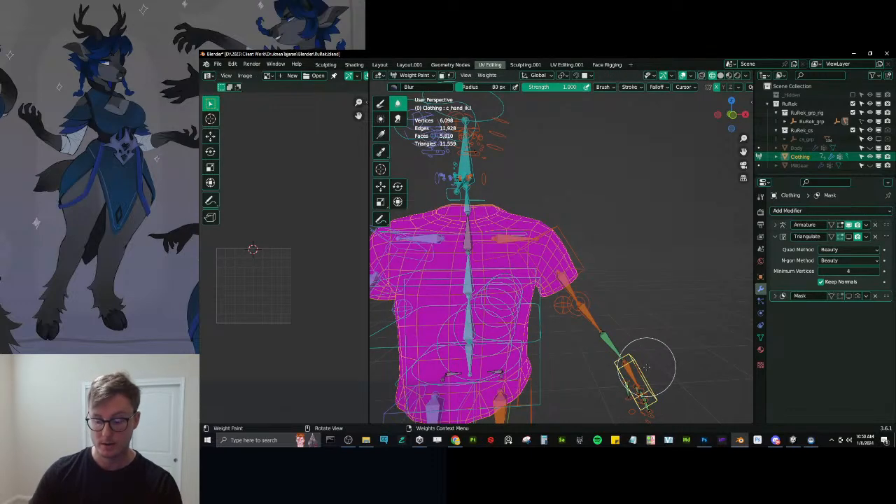
key("KP_1")
key("g")
left_click(579, 83)
middle_click_drag(616, 144, 562, 165)
scroll(563, 260, "up", 2)
middle_click_drag(552, 267, 573, 290)
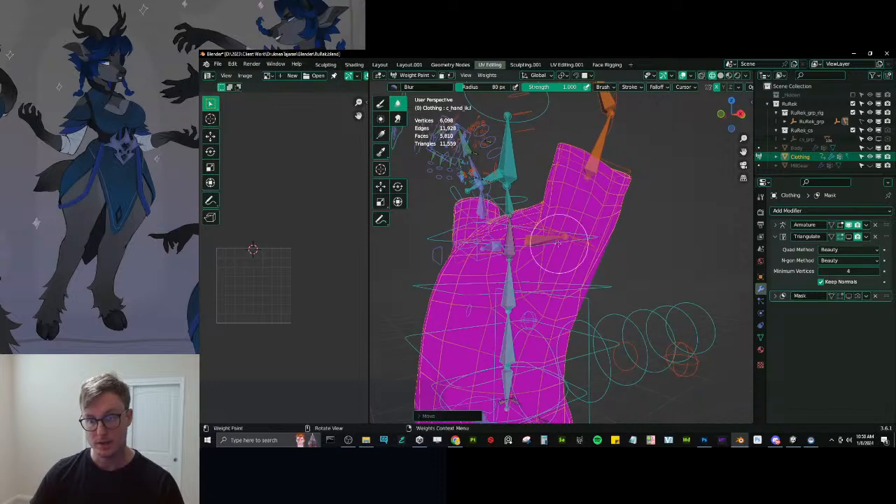
Blur the shirt's shoulder.l and spine_02.x weights around the raised left shoulder.
left_click(551, 244, "ctrl")
middle_click_drag(588, 247, 594, 247)
middle_click_drag(617, 225, 610, 224)
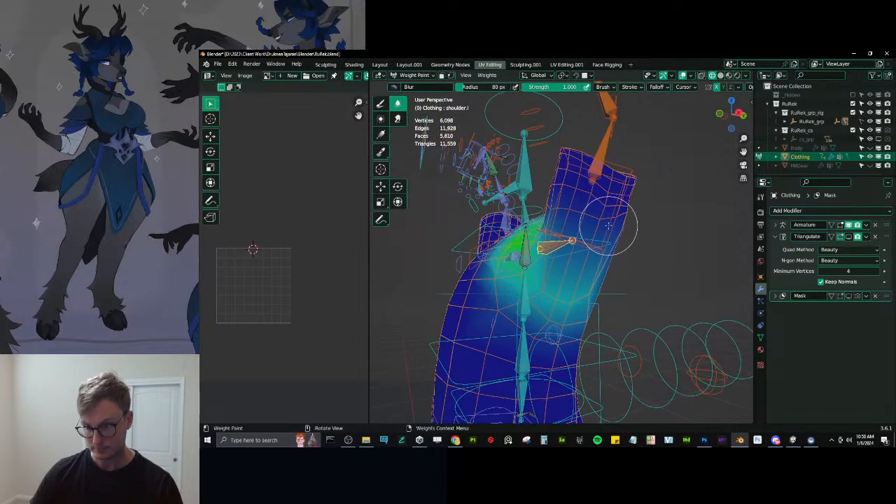
left_click(524, 302, "ctrl")
middle_click_drag(599, 261, 586, 256)
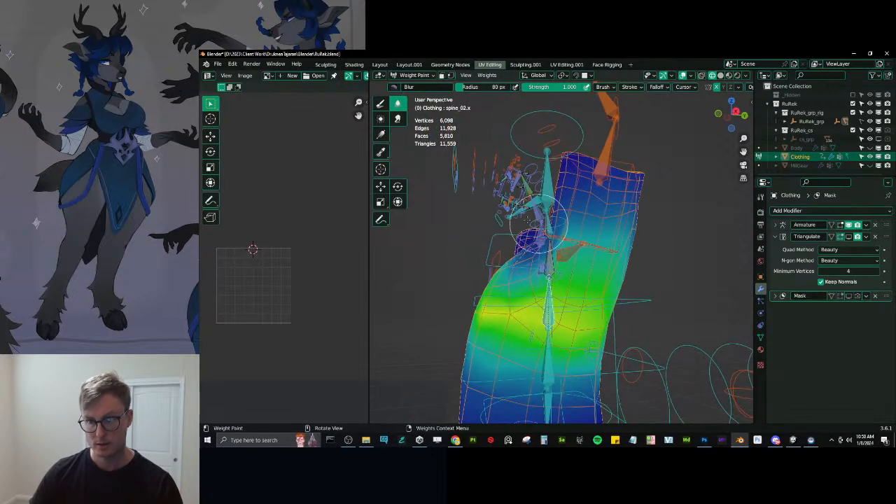
Reduce the shirt's arm_stretch.l weights around the left shoulder and armpit with the Draw brush at weight 0.
left_click(600, 147, "ctrl")
left_click(383, 103)
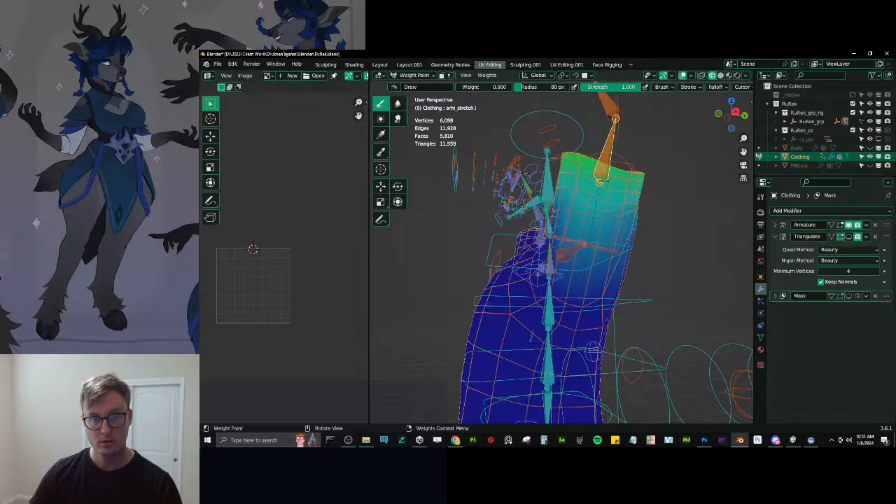
middle_click_drag(647, 208, 619, 209)
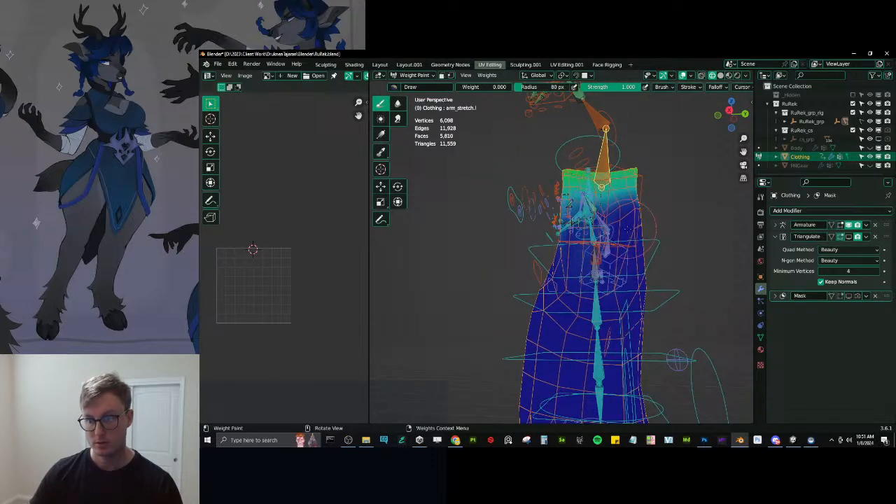
middle_click_drag(601, 139, 609, 226)
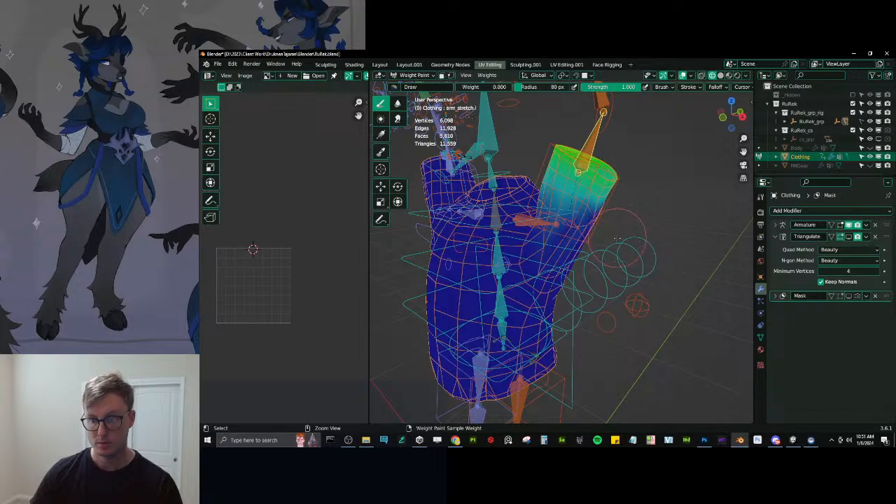
Reduce the shirt's c_arm_twist_offset.l weights around the raised left armpit with the Draw brush at weight 0, and blur the transition.
left_click(498, 257, "ctrl")
left_click(535, 221, "ctrl")
middle_click_drag(480, 234, 522, 250)
left_click(496, 210, "ctrl")
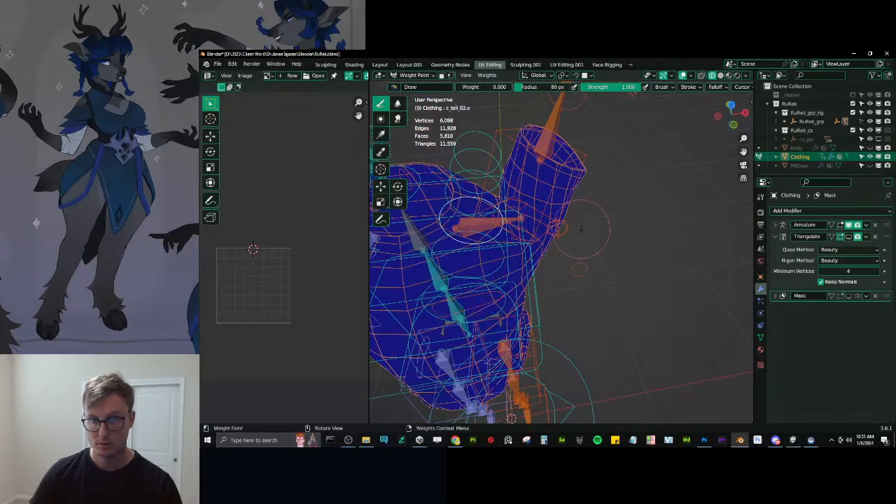
middle_click_drag(522, 209, 501, 203)
left_click(505, 223, "ctrl")
middle_click_drag(657, 263, 602, 229)
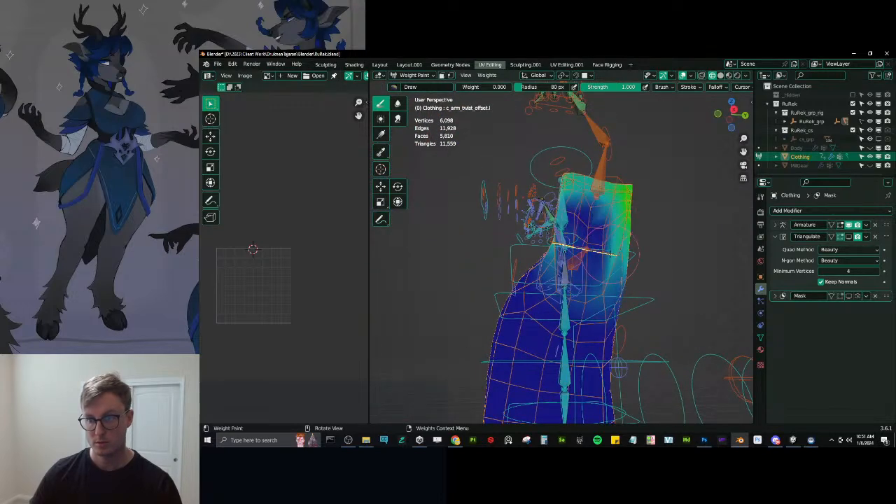
scroll(610, 301, "down", 3)
middle_click_drag(588, 240, 633, 240)
left_click_drag(590, 222, 575, 240)
middle_click_drag(575, 239, 533, 236)
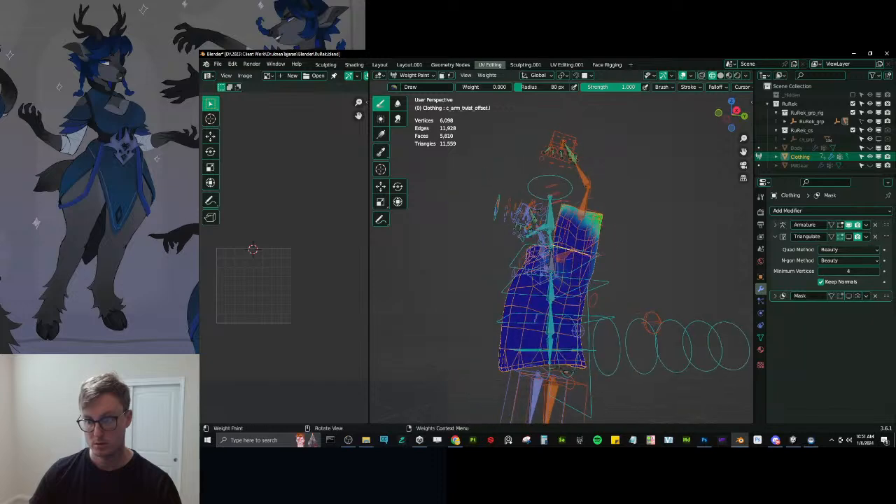
left_click(396, 103)
scroll(571, 245, "up", 2)
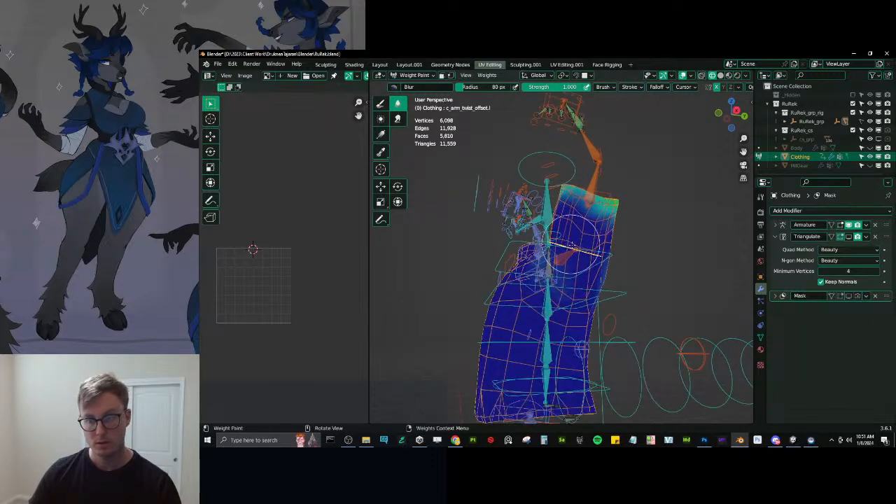
Smear the shirt's spine_02.x weights upward toward the raised left sleeve, and smooth them with the Blur brush.
left_click(549, 306, "ctrl")
left_click(398, 119)
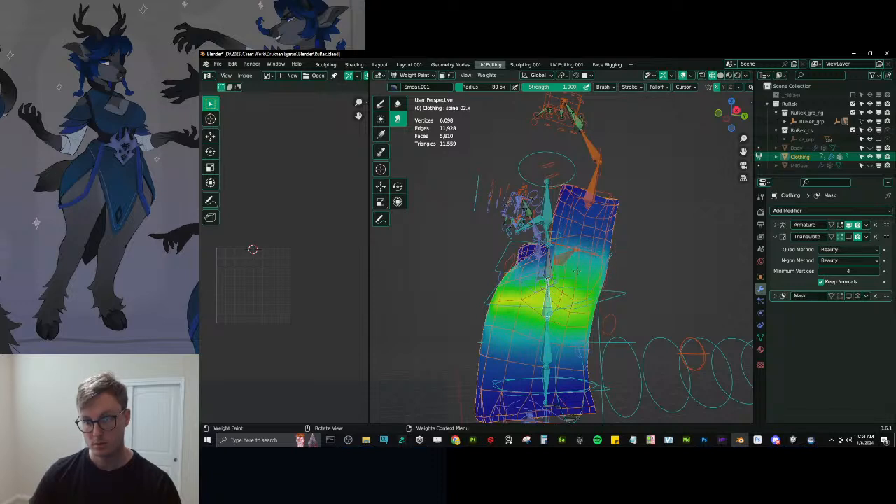
left_click_drag(576, 276, 565, 245)
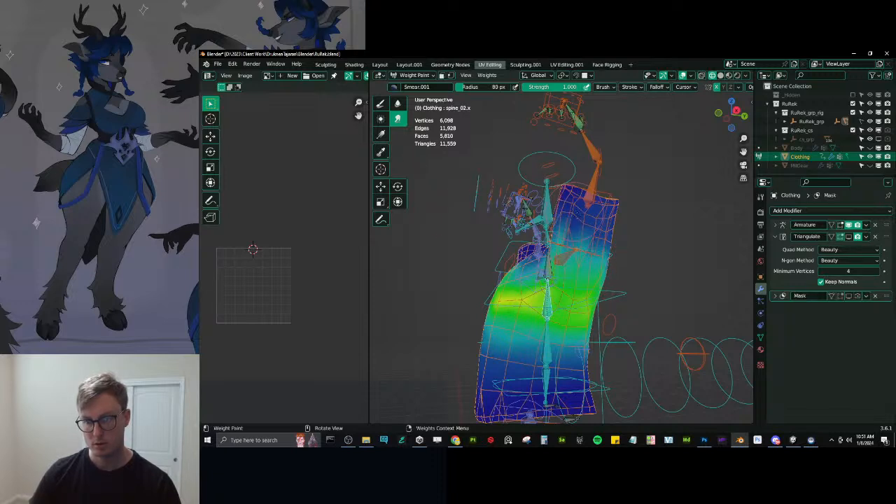
left_click(380, 103)
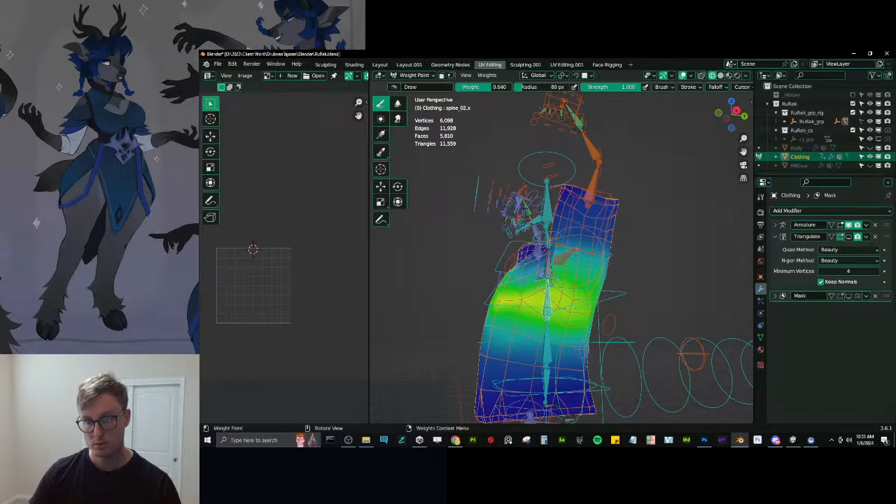
left_click(397, 104)
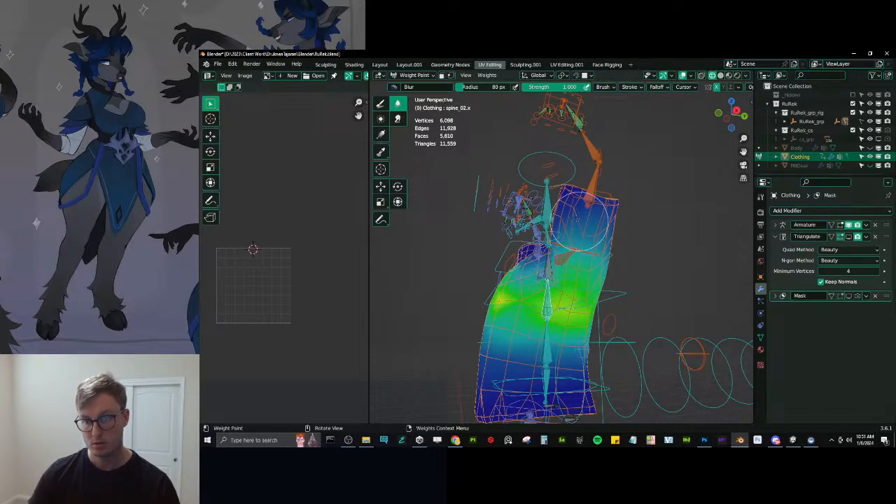
middle_click_drag(570, 223, 501, 227)
scroll(628, 216, "up", 3)
middle_click_drag(627, 216, 560, 245)
scroll(561, 238, "down", 5)
scroll(560, 243, "up", 3)
Lower the shirt's arm_stretch.l weights on the left sleeve using the Draw brush with its weight set to 0.
left_click(572, 190, "ctrl")
middle_click_drag(567, 201, 401, 135)
left_click(380, 105)
mouse_move(490, 207)
middle_mouse_down()
mouse_move(542, 192)
mouse_move(470, 184)
middle_mouse_up()
left_click_drag(479, 87, 455, 87)
scroll(620, 254, "down", 3)
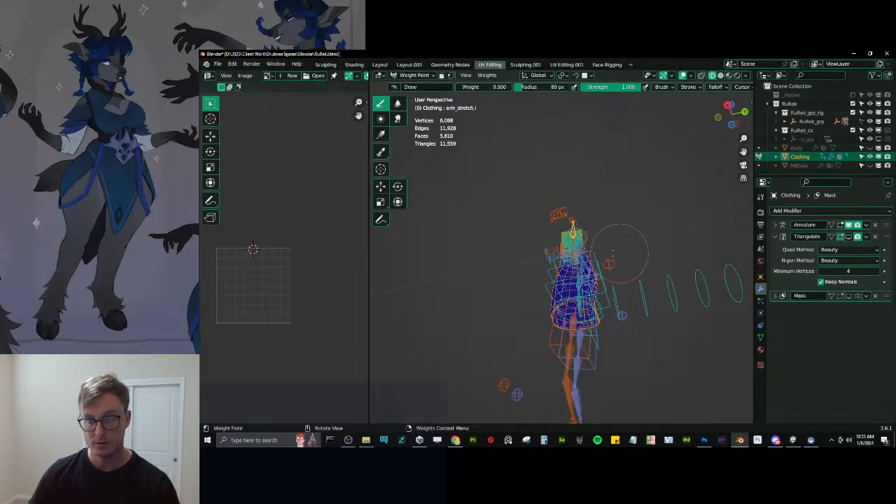
scroll(427, 274, "up", 4)
mouse_move(427, 274)
middle_mouse_down()
mouse_move(576, 260)
mouse_move(509, 208)
mouse_move(567, 231)
mouse_move(493, 190)
middle_mouse_up()
Add c_arm_twist_offset.l weight across the shirt's left sleeve with the Draw brush, and blur it into the shoulder.
left_click(509, 208, "ctrl")
left_click(567, 230, "ctrl")
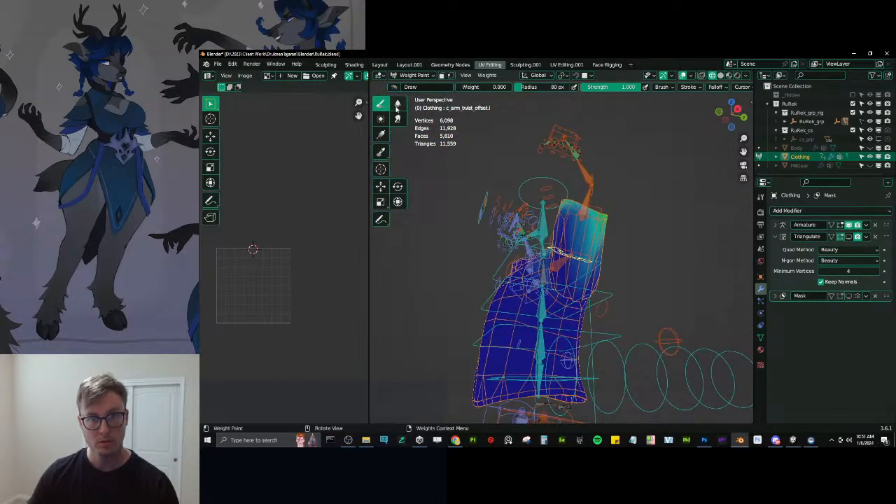
left_click(397, 105)
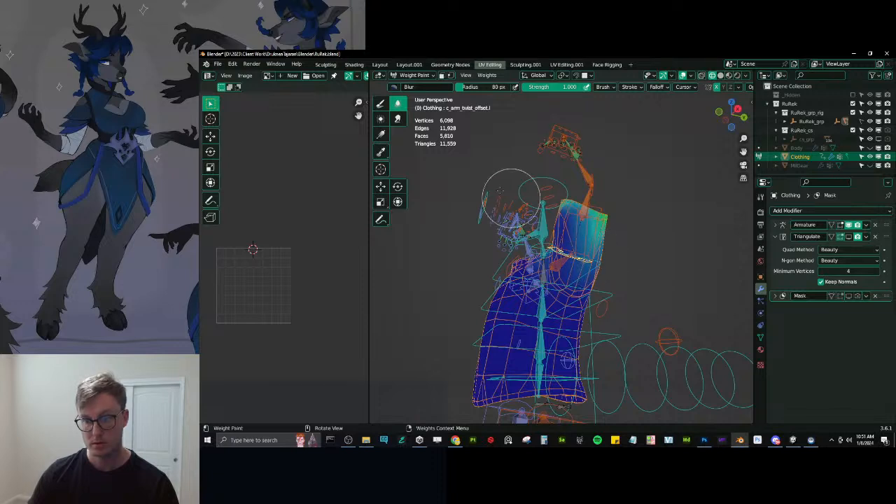
left_click(380, 104)
scroll(588, 213, "up", 2)
right_click(622, 204, "ctrl")
left_click_drag(609, 244, 582, 290)
left_click(397, 104)
scroll(581, 224, "down", 2)
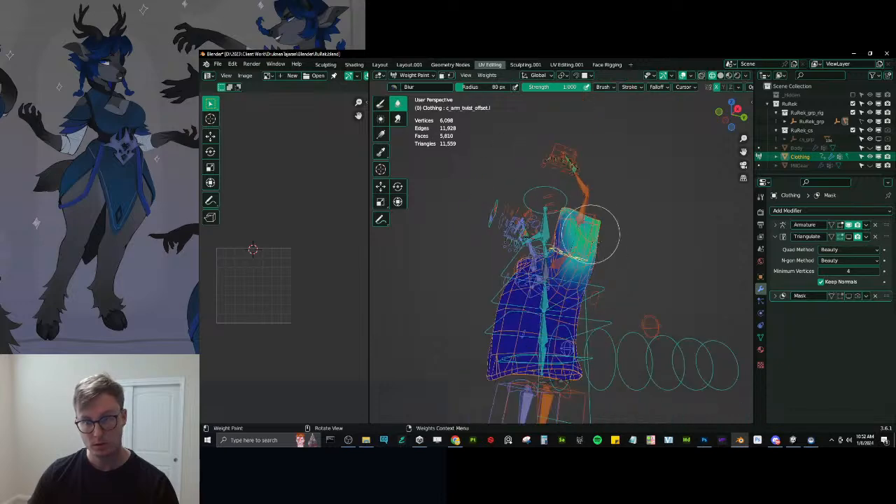
middle_click_drag(530, 264, 540, 253)
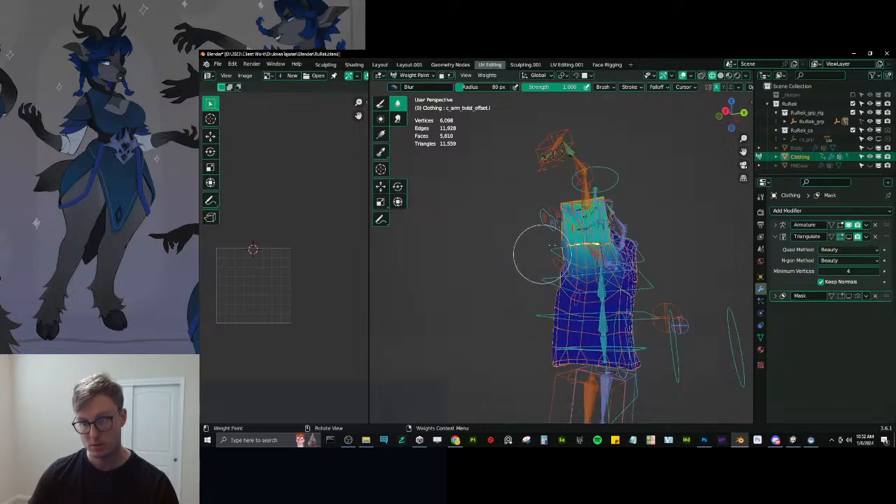
middle_click_drag(620, 200, 592, 229)
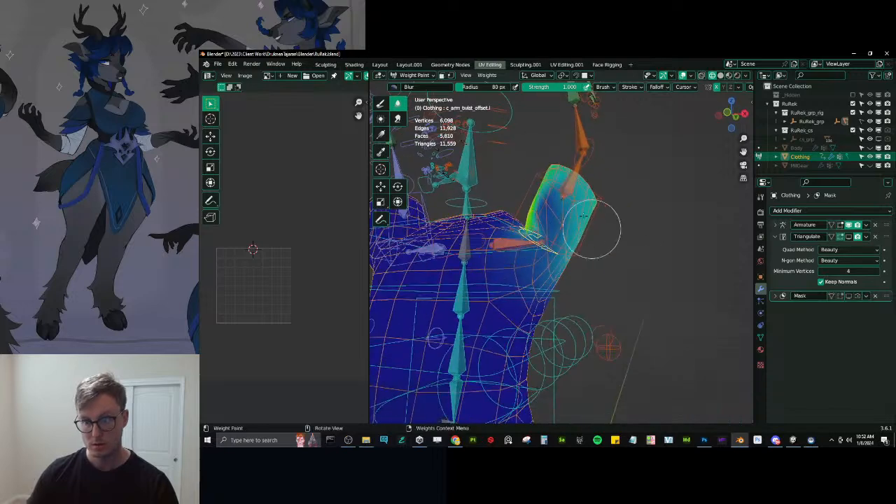
middle_click_drag(550, 258, 577, 236)
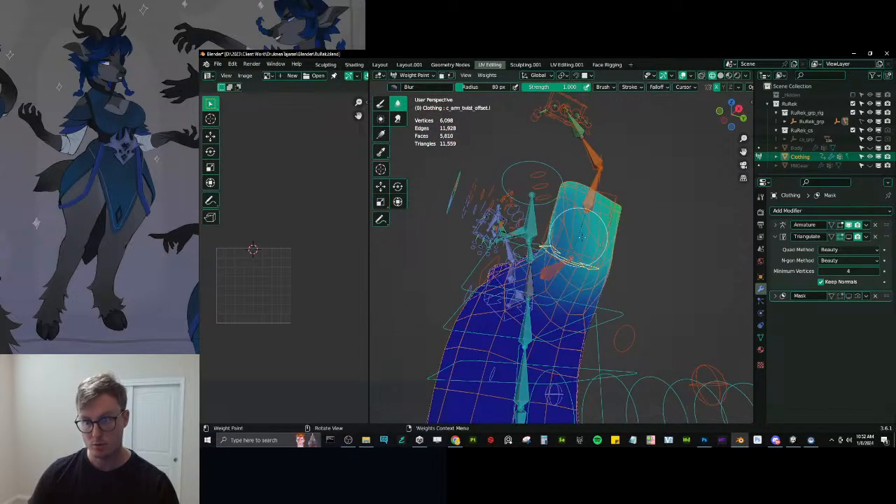
Check the shirt's arm_stretch.l, shoulder.l and spine bone weights around the raised left shoulder.
left_click(585, 211, "ctrl")
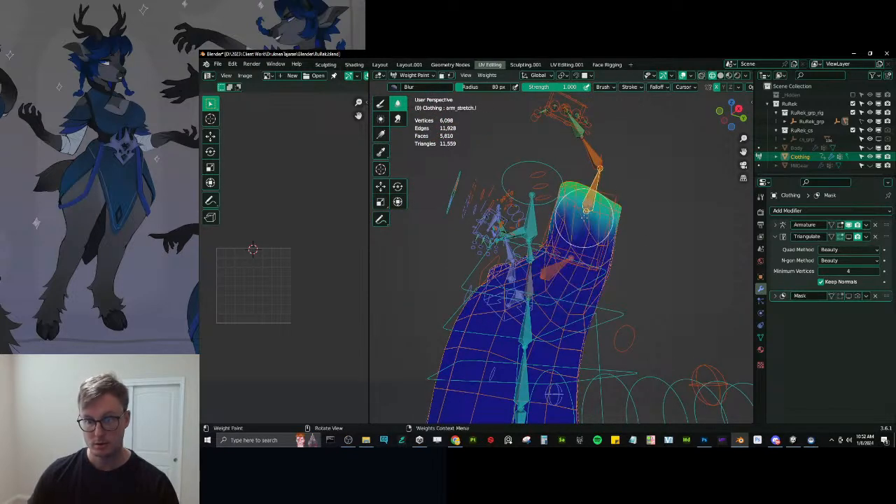
mouse_move(610, 219)
middle_mouse_down()
mouse_move(595, 240)
mouse_move(600, 224)
middle_mouse_up()
middle_click_drag(541, 222, 553, 270)
left_click(519, 238, "ctrl")
scroll(609, 266, "down", 2)
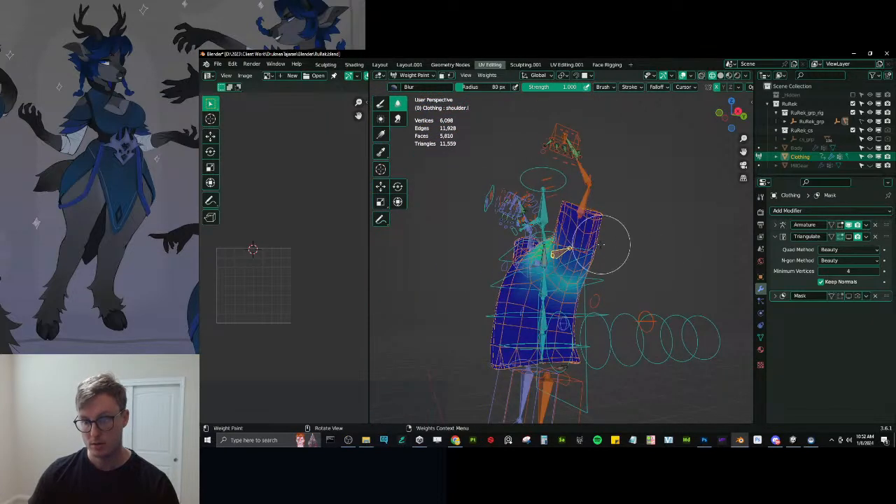
middle_click_drag(671, 245, 624, 234)
middle_click_drag(440, 255, 497, 274)
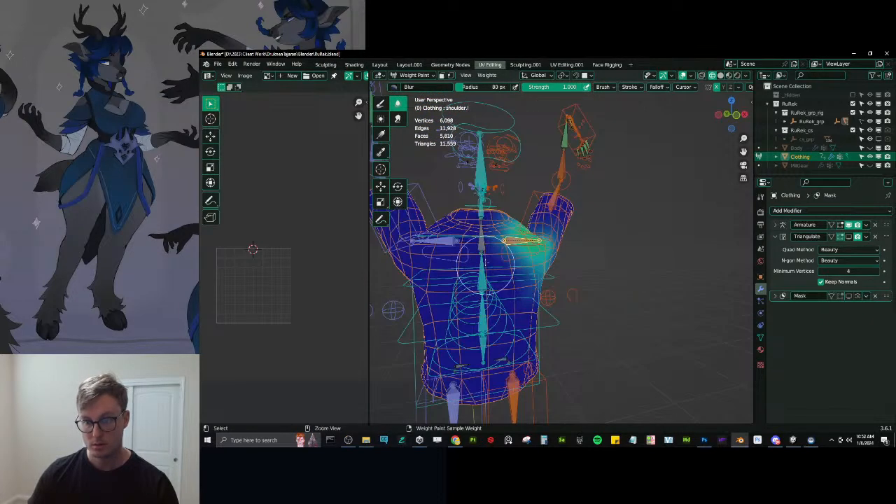
left_click(480, 268, "ctrl")
mouse_move(658, 252)
middle_mouse_down()
mouse_move(590, 244)
mouse_move(615, 265)
middle_mouse_up()
Reset the pose, return Clothing to Object Mode with all its geometry revealed, and save the file.
key("alt+r")
key("ctrl+Tab")
left_click(569, 302)
middle_click_drag(483, 292, 518, 292)
key("ctrl+s")
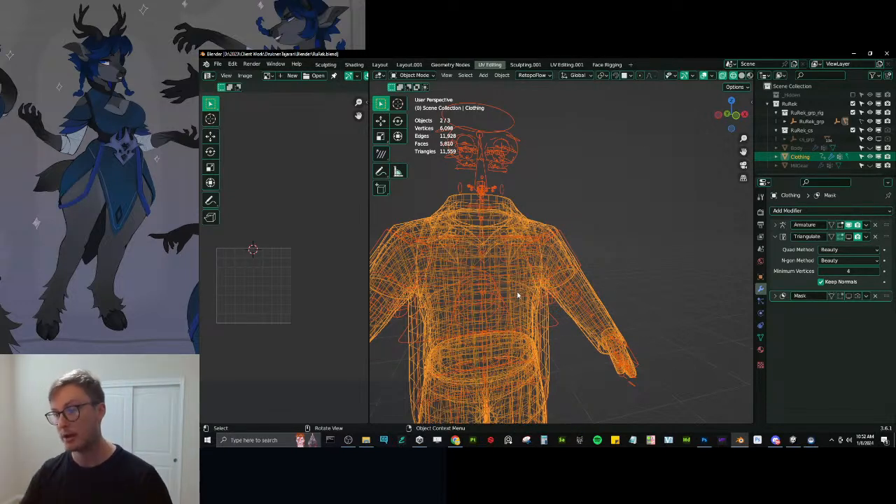
Make Body and MilGear visible again, clear the object selection, and save the file.
left_click(869, 148)
left_click(870, 165)
left_click(608, 238)
key("ctrl+s")
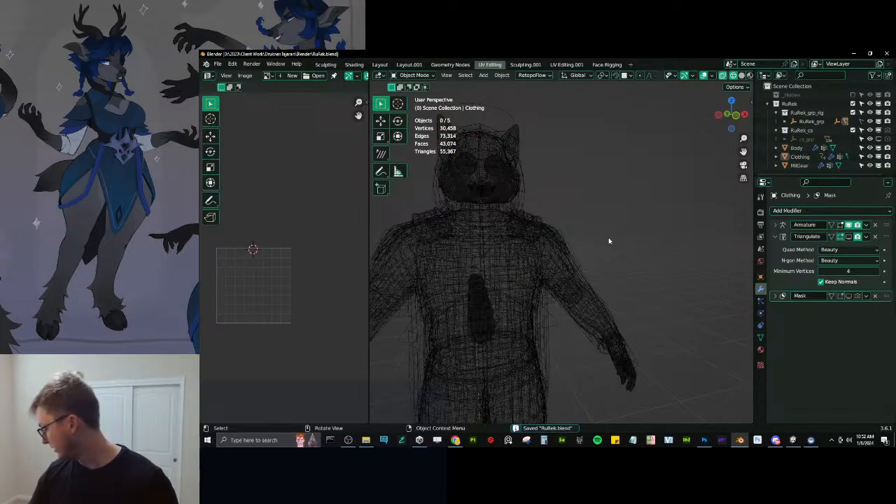
Collapse the RuRek_cs and RuRek_grp_rig collections in the outliner.
middle_click_drag(599, 244, 609, 216)
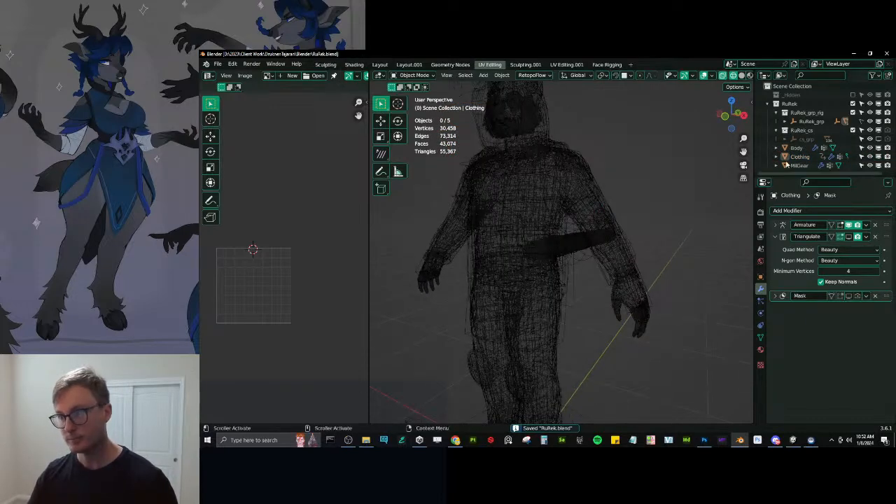
left_click(775, 130)
left_click(776, 113)
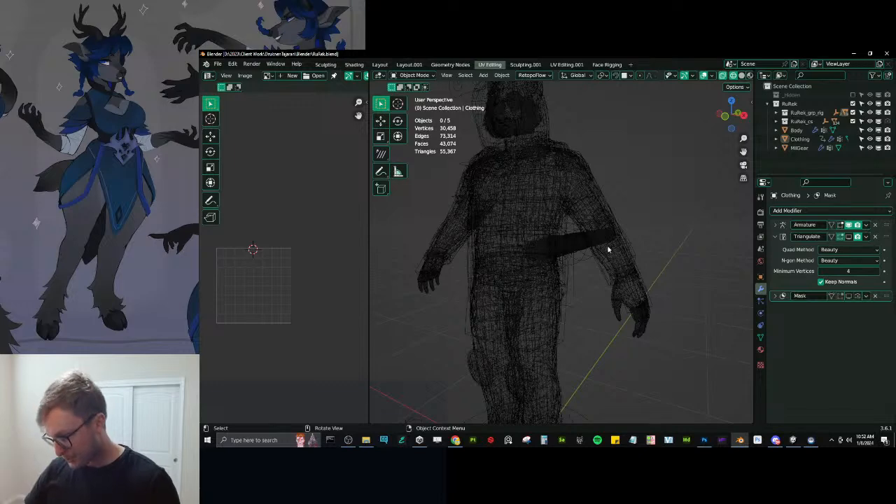
mouse_move(608, 249)
middle_mouse_down()
mouse_move(488, 243)
mouse_move(608, 247)
middle_mouse_up()
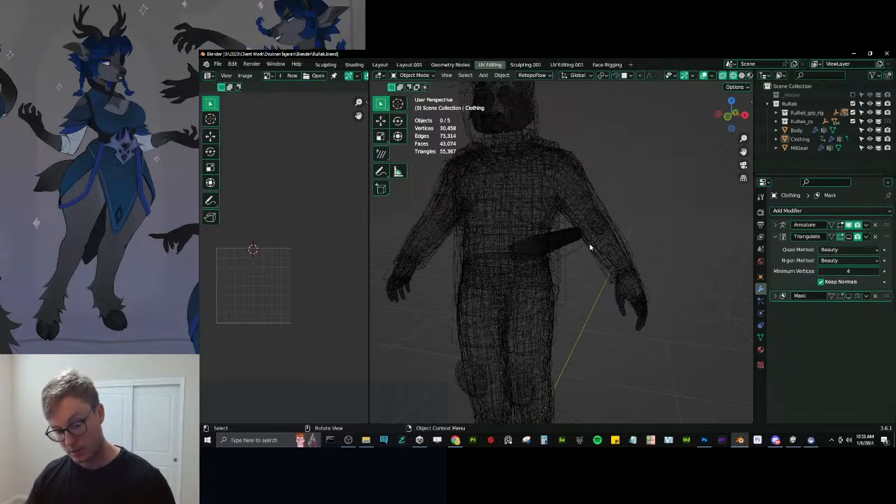
Hide Clothing and MilGear, select the Body together with its rig, and switch to Weight Paint mode.
left_click(870, 139)
left_click(870, 148)
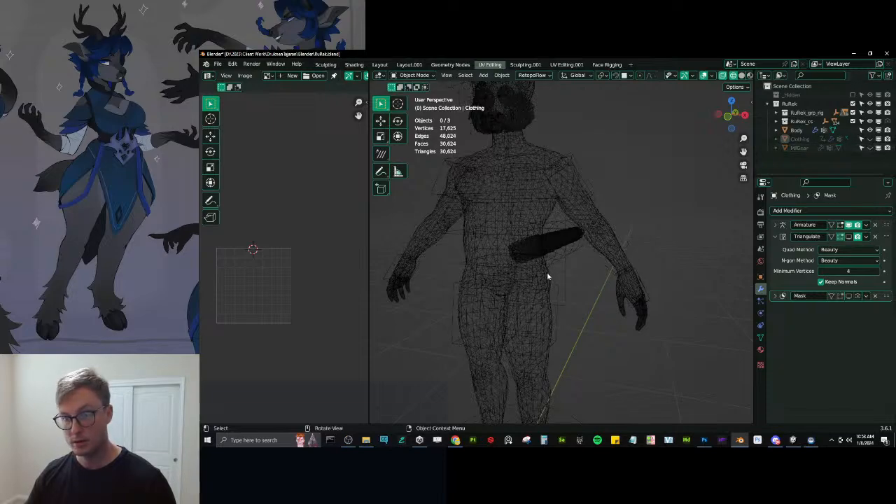
left_click(608, 219)
left_click(607, 225, "shift")
key("ctrl+Tab")
left_click(572, 195)
Raise the c_foot_ik.l control forward and up in right side view to bend the legs at the hips.
middle_click_drag(574, 259, 605, 88, "shift")
middle_click_drag(647, 256, 560, 228)
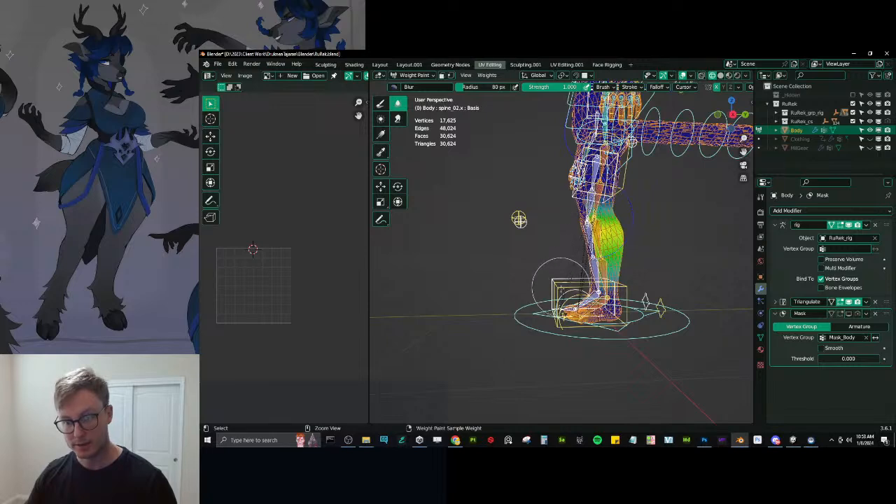
left_click(560, 288, "ctrl")
middle_click_drag(600, 267, 601, 265)
key("g")
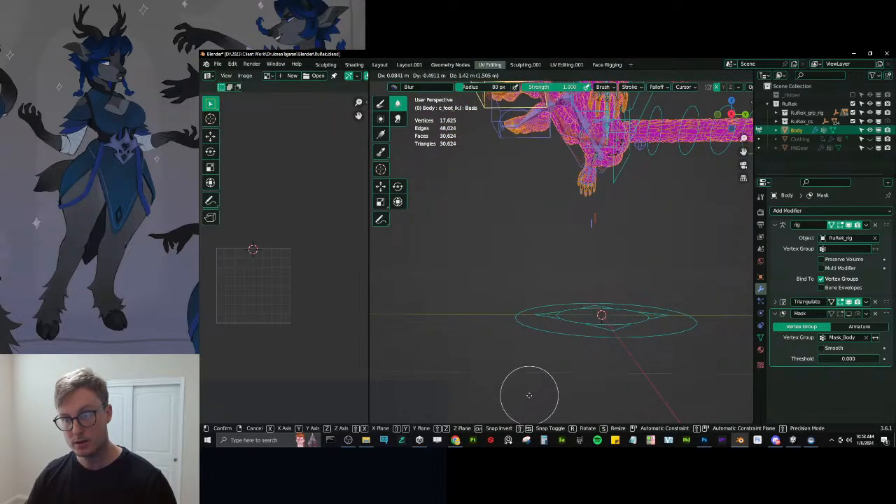
key("Escape")
key("KP_3")
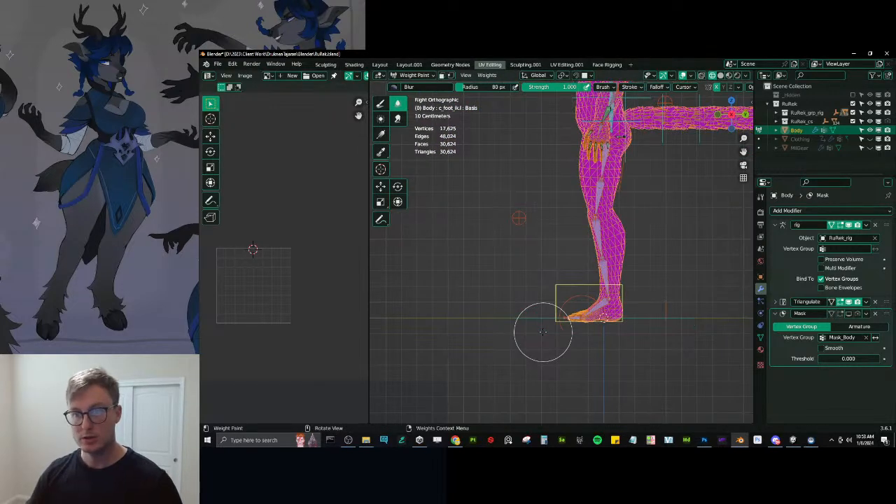
scroll(535, 294, "down", 3)
key("g")
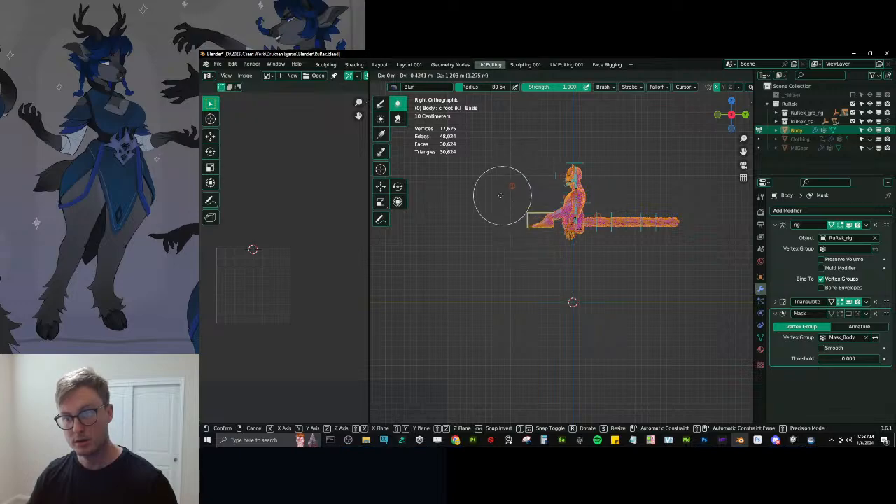
left_click(496, 190)
Examine the Body's thigh_twist.l and root.x weights around the hips and buttocks with the legs raised.
middle_click_drag(495, 190, 612, 207)
middle_click_drag(560, 217, 468, 206)
scroll(630, 224, "up", 3)
mouse_move(689, 224)
middle_mouse_down()
mouse_move(589, 225)
mouse_move(602, 231)
mouse_move(594, 240)
mouse_move(543, 226)
middle_mouse_up()
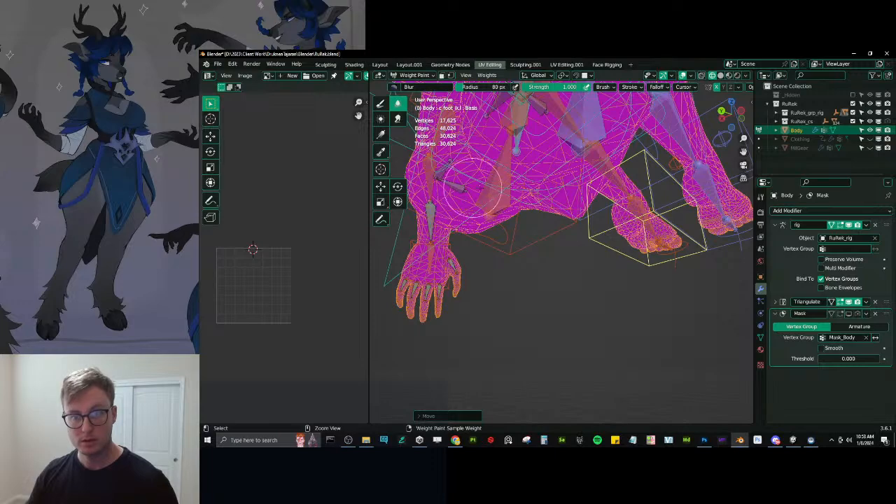
left_click(453, 199, "ctrl")
middle_click_drag(453, 200, 490, 245)
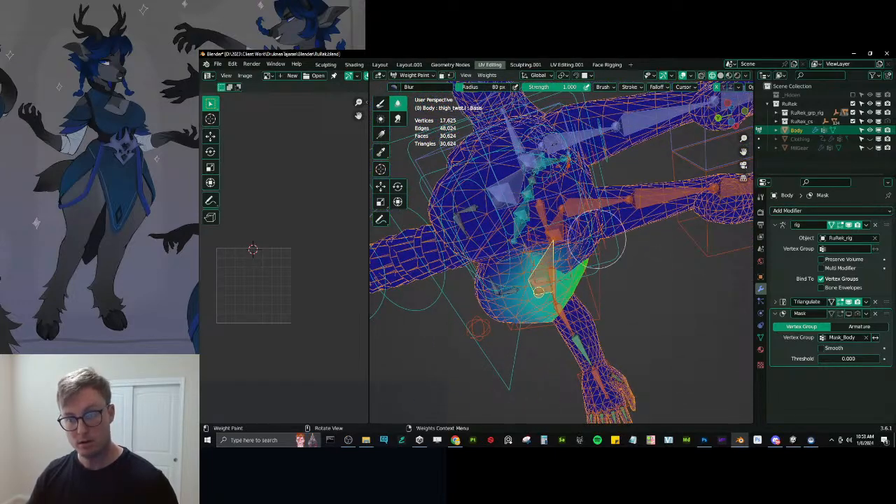
mouse_move(539, 292)
middle_mouse_down()
mouse_move(537, 314)
mouse_move(533, 282)
mouse_move(512, 277)
mouse_move(557, 242)
mouse_move(586, 254)
mouse_move(570, 241)
mouse_move(576, 236)
middle_mouse_up()
left_click(568, 165, "ctrl")
mouse_move(569, 165)
middle_mouse_down()
mouse_move(580, 243)
mouse_move(581, 175)
middle_mouse_up()
left_click(575, 175, "ctrl")
middle_click_drag(592, 210, 602, 231)
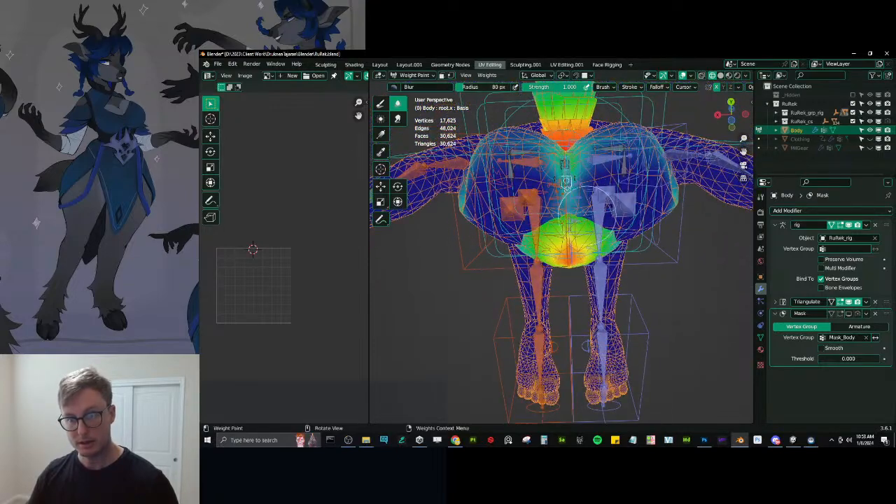
Reset the leg pose, return the Body to Object Mode, and save the file.
mouse_move(561, 262)
middle_mouse_down()
mouse_move(565, 274)
mouse_move(634, 282)
middle_mouse_up()
scroll(603, 235, "down", 3)
key("ctrl+Tab")
middle_click_drag(492, 282, 539, 294)
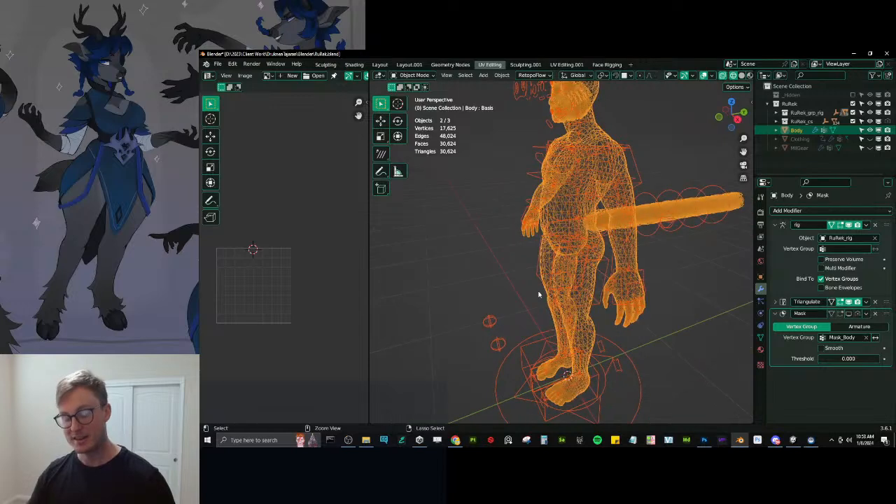
key("ctrl+s")
Unhide the Clothing and MilGear meshes and select all objects in the scene.
left_click(870, 139)
left_click(870, 148)
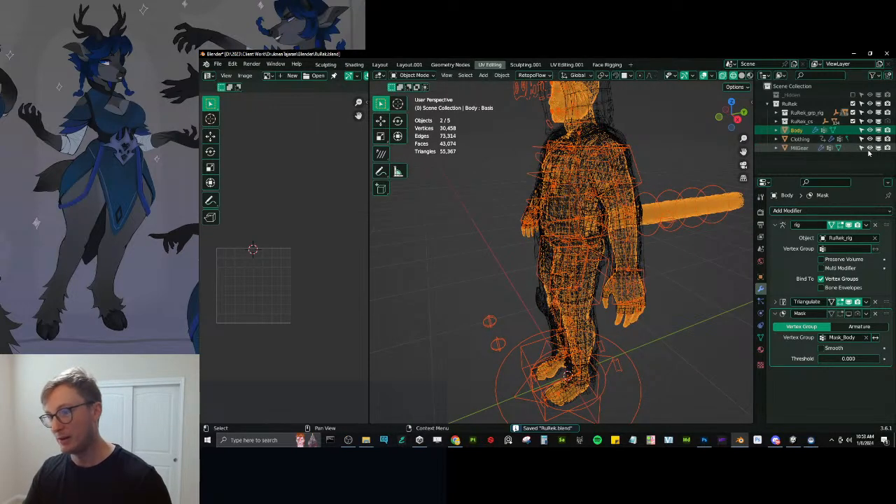
scroll(550, 280, "down", 5)
middle_click_drag(550, 280, 614, 282)
left_click(624, 281)
key("a")
Export the selection over RuRek.fbx with the Auto-Rig Pro FBX exporter.
key("q")
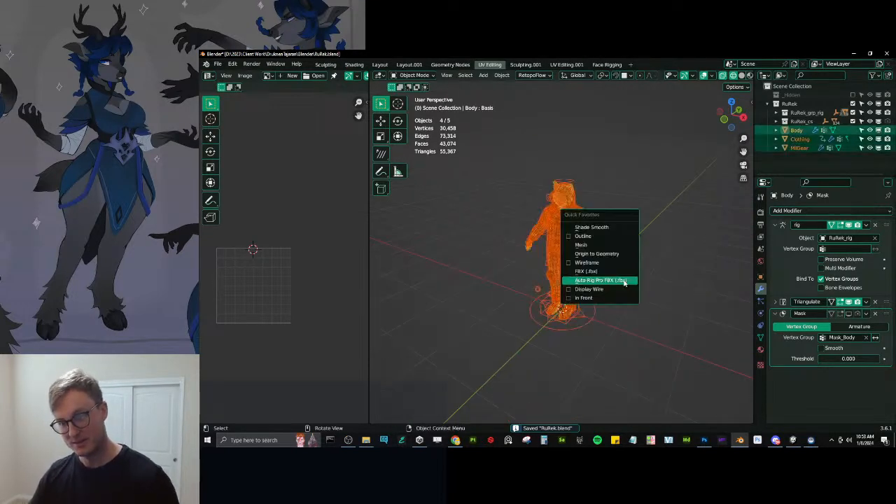
left_click(623, 281)
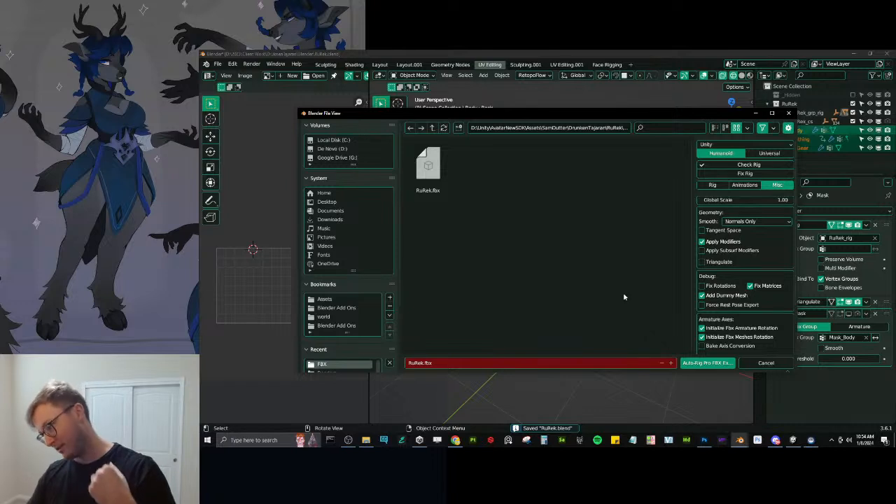
left_click(717, 365)
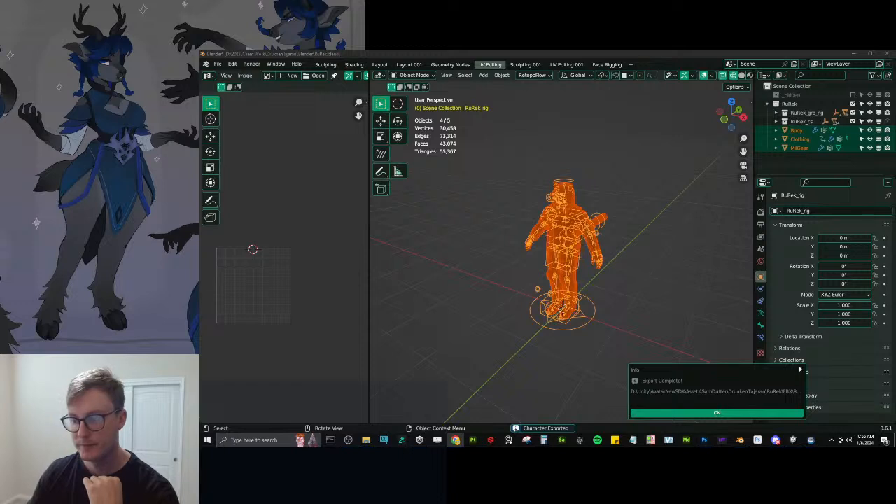
left_click(745, 410)
Deselect everything, save the Blender file, and switch to Unity.
left_click(678, 290)
middle_click_drag(678, 290, 611, 230)
key("ctrl+s")
left_click(794, 441)
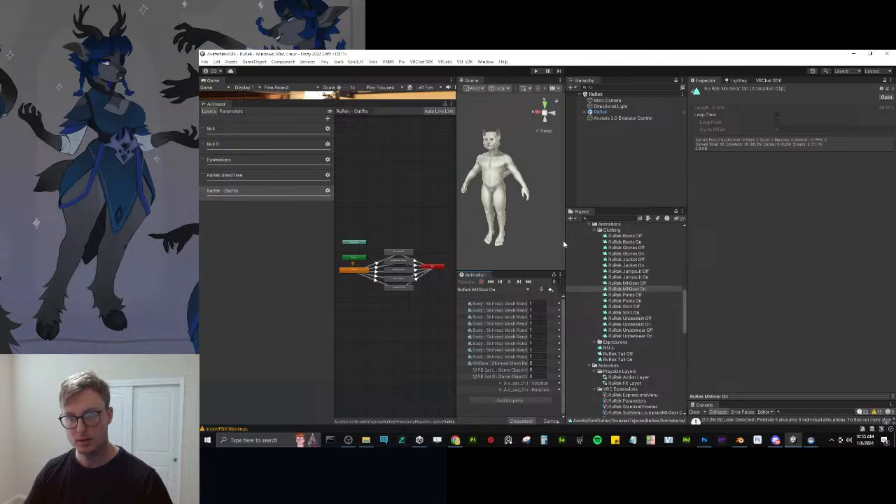
Widen the Scene view and collapse the Animations, Animators and Materials folders of the RuRek project.
left_click_drag(566, 240, 639, 232)
left_click(670, 229)
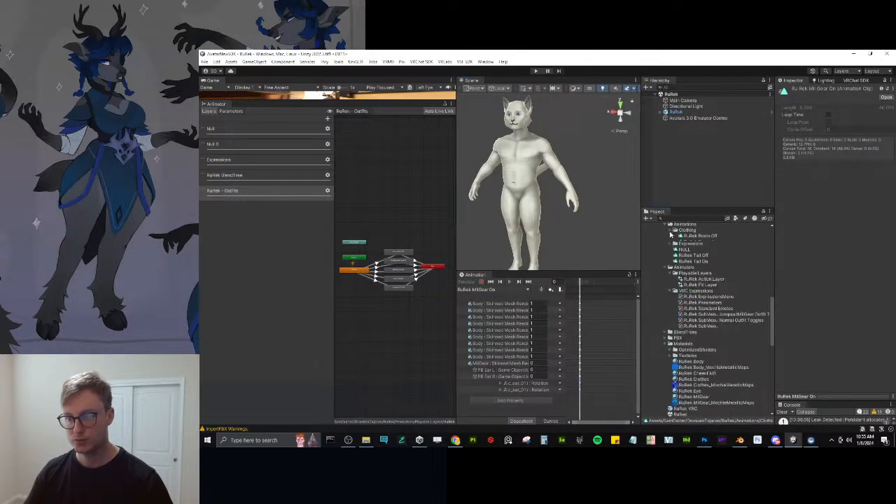
left_click(670, 236)
left_click(672, 240)
left_click(670, 235)
left_click(664, 224)
left_click(664, 230)
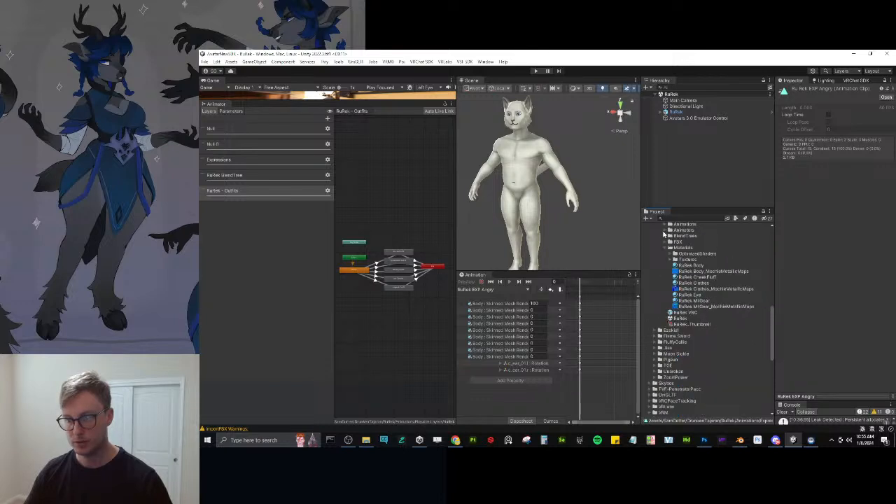
left_click(666, 247)
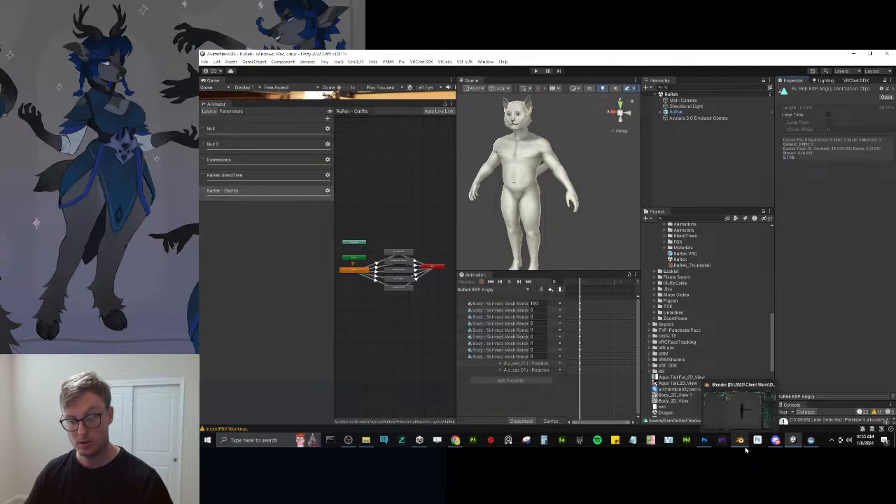
Switch to Photoshop and quit it.
left_click(704, 440)
key("ctrl+q")
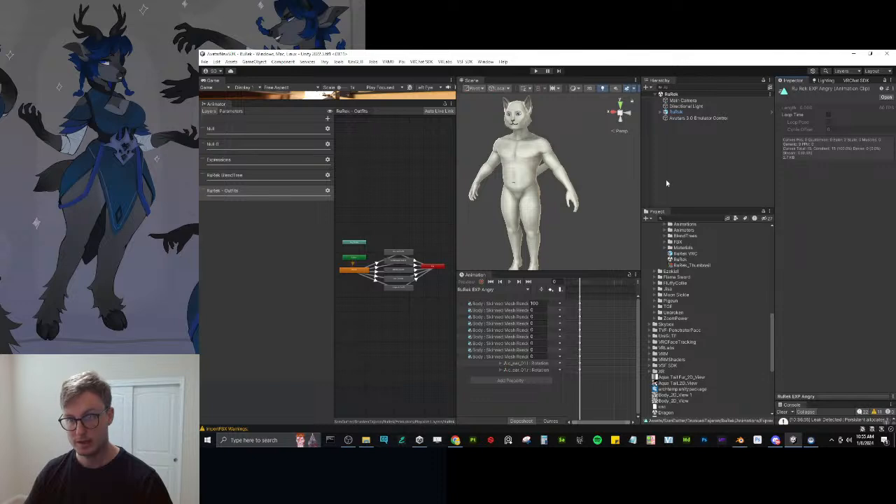
Run the avatar in Play mode, try its Manual Expressions puppet, and put on the Military Outfit.
key("ctrl+p")
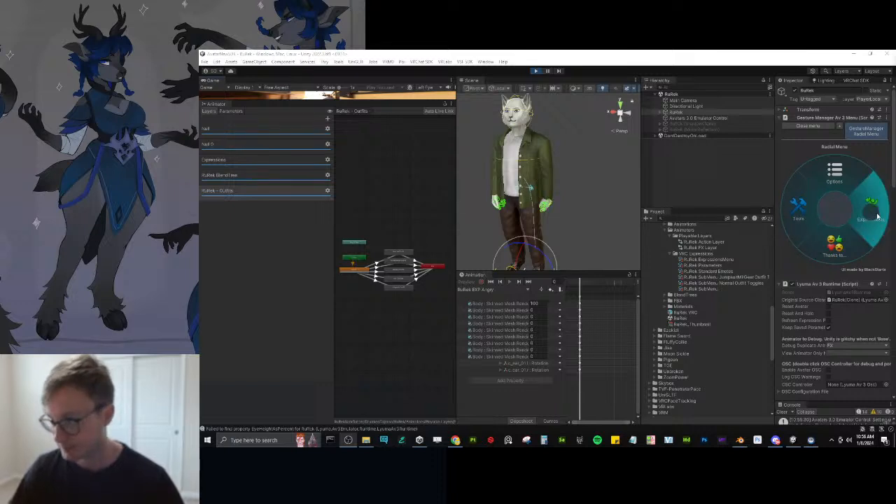
left_click(843, 212)
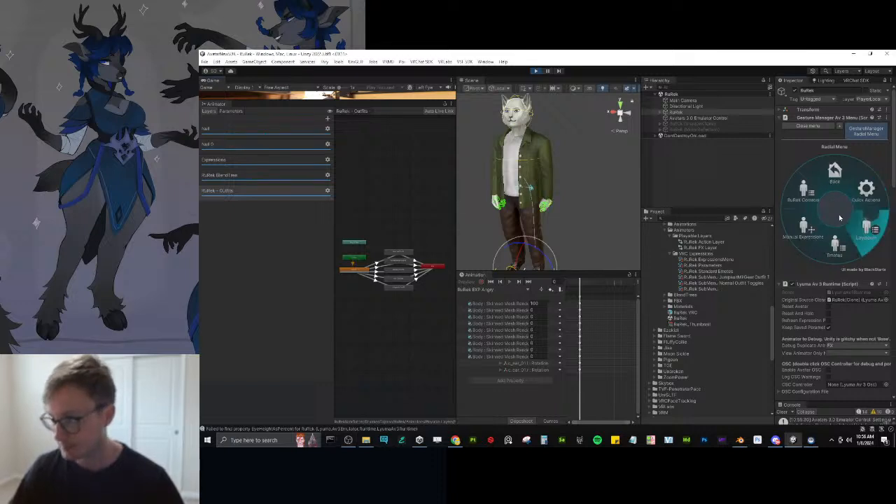
left_click(804, 231)
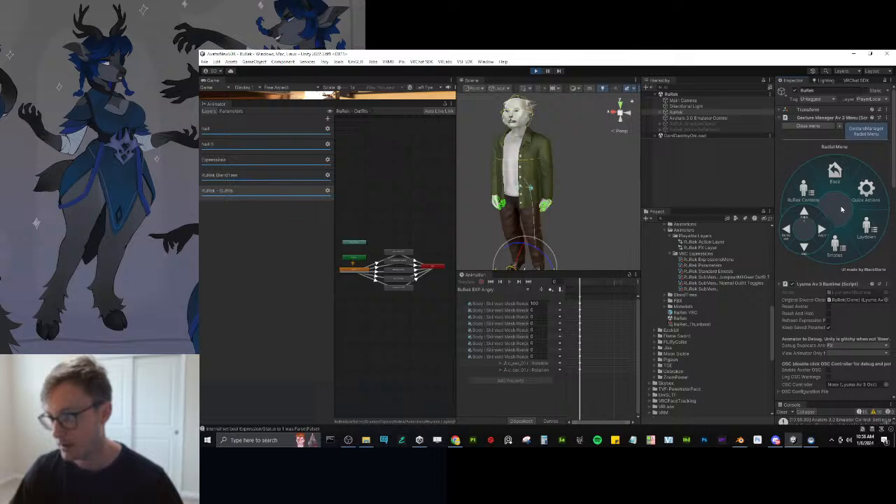
left_click(871, 204)
left_click(872, 202)
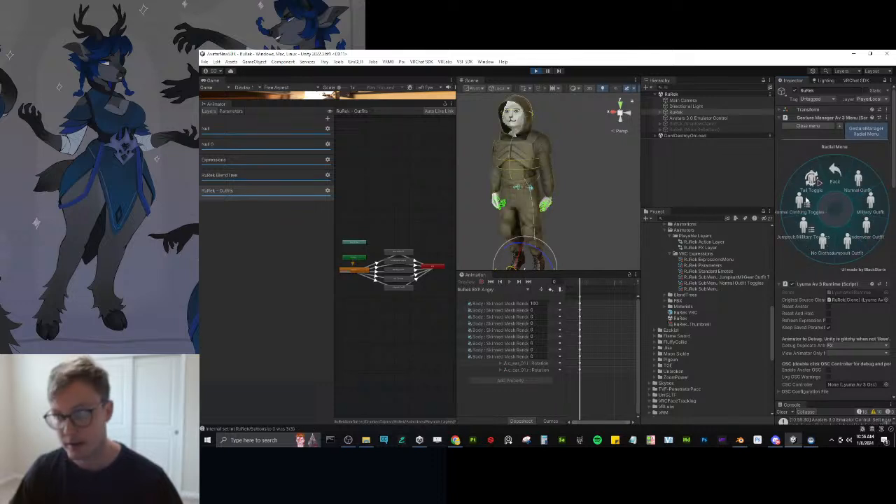
Test Manual Expressions on the hooded head in close-up, and exit Play mode.
left_click(834, 173)
middle_click_drag(559, 149, 585, 189)
scroll(585, 184, "up", 3)
left_click_drag(585, 182, 672, 210, "alt")
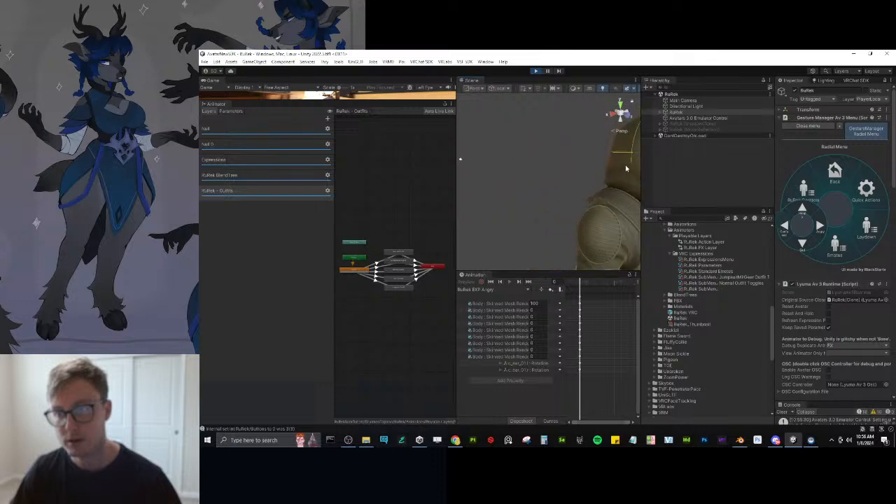
middle_click_drag(616, 203, 528, 173)
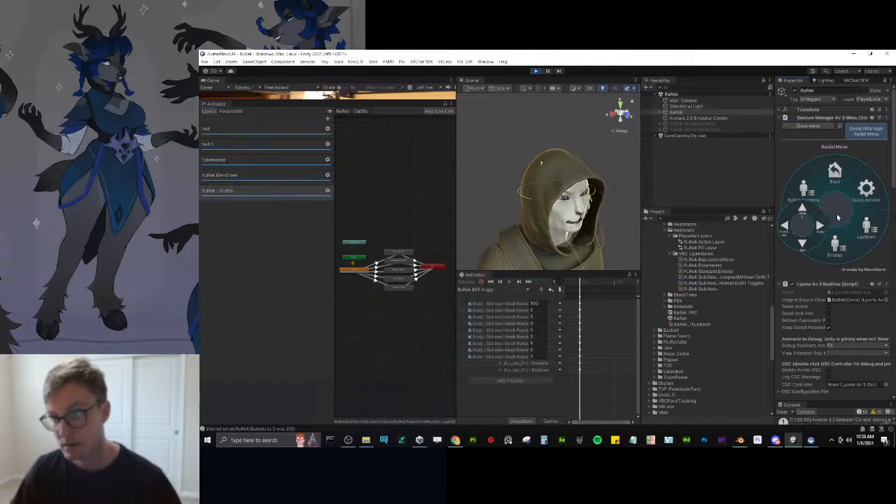
left_click(851, 228)
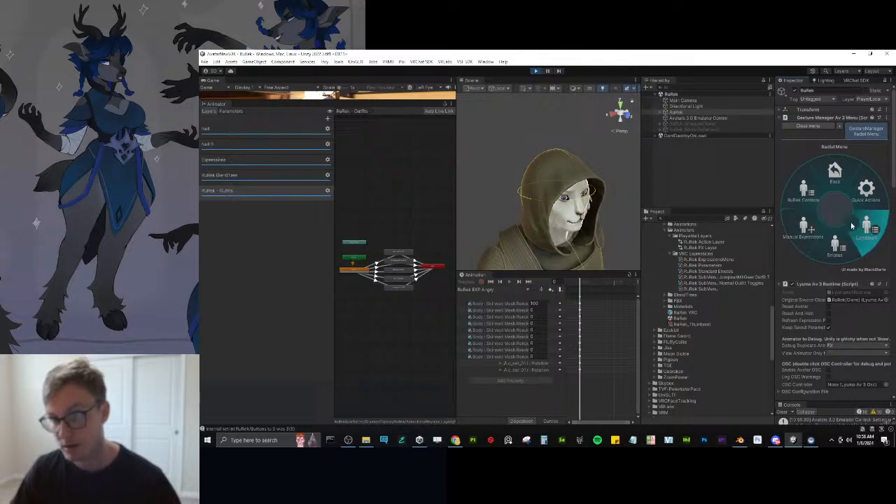
left_click(536, 70)
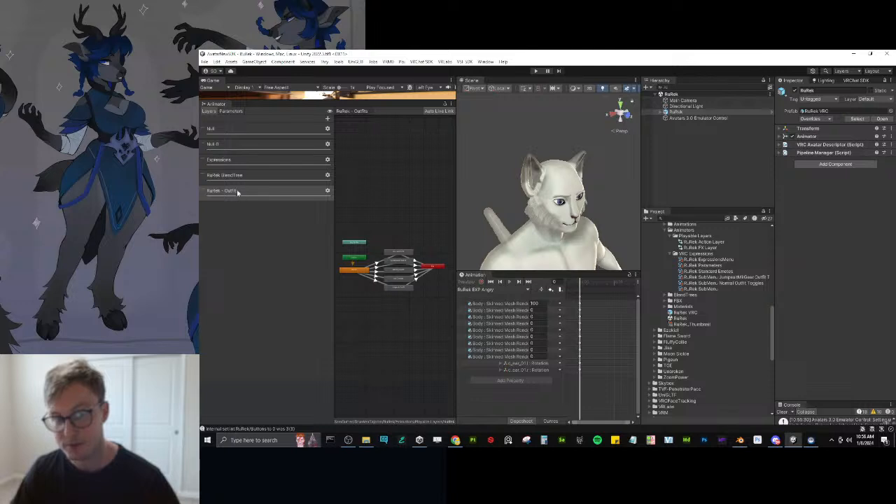
Try the RuRek - Outfits layer above RuRek BlendTree in Play mode, and restore the original layer order.
left_click_drag(244, 196, 341, 172)
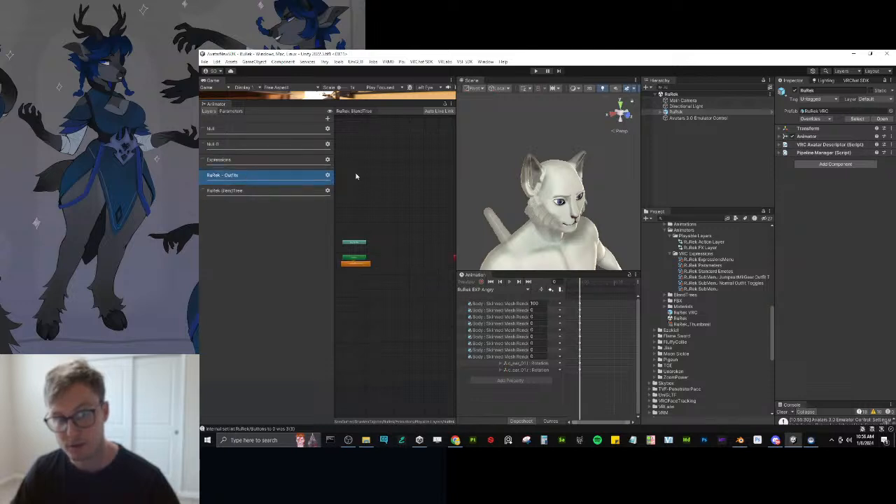
left_click(535, 71)
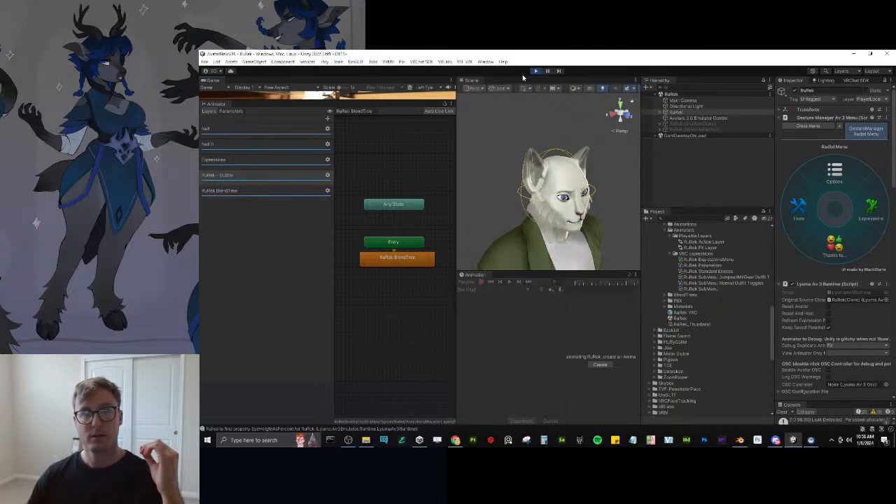
left_click(534, 70)
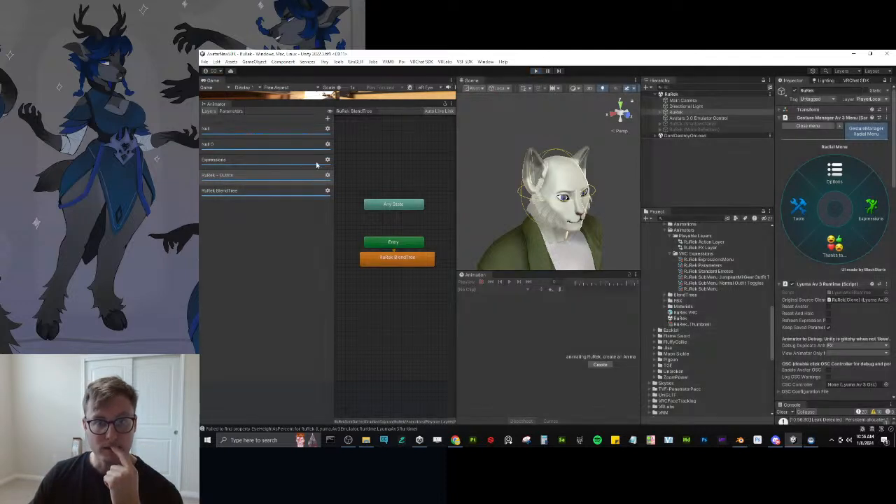
left_click_drag(254, 180, 252, 194)
Open the RuRek BlendTree and move the Template Manual Expressions motion to the end of its motion list.
left_click(250, 182)
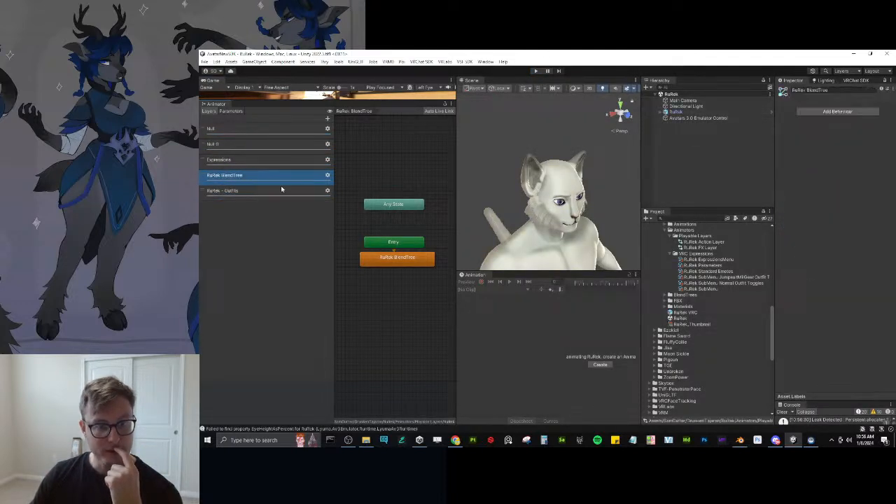
double_click(409, 259)
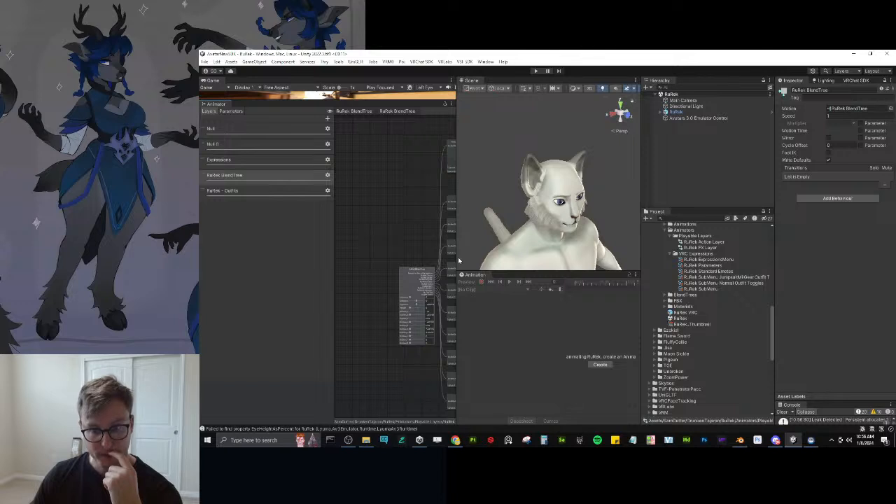
left_click_drag(456, 257, 543, 257)
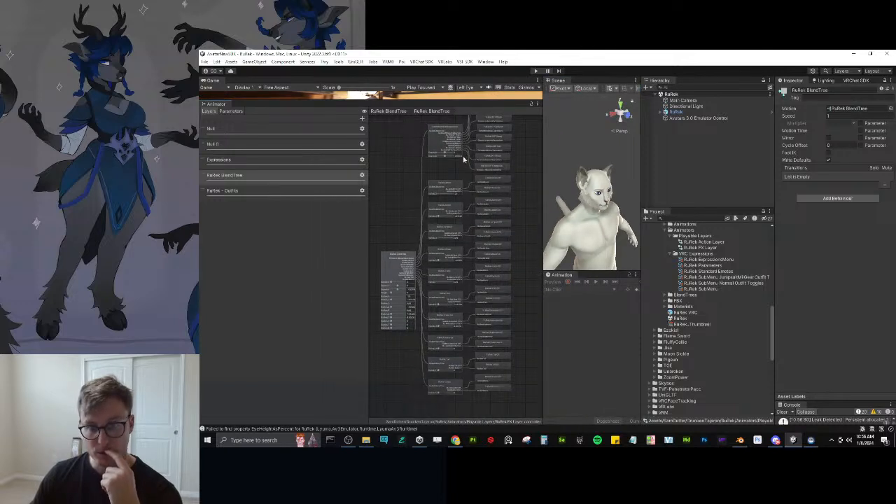
left_click(400, 252)
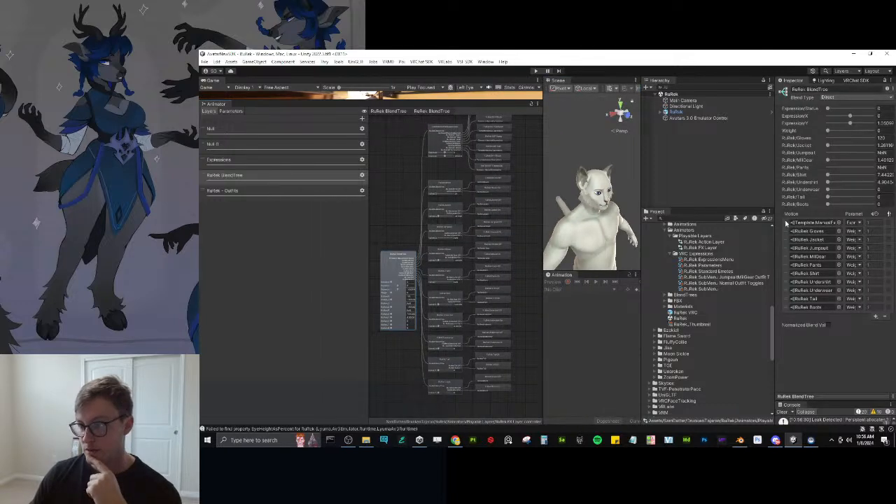
left_click_drag(782, 308, 783, 334)
Check the reordered blend tree in Play mode by wearing the Military Outfit and using the Manual Expressions puppet.
left_click_drag(544, 175, 379, 175)
left_click(536, 71)
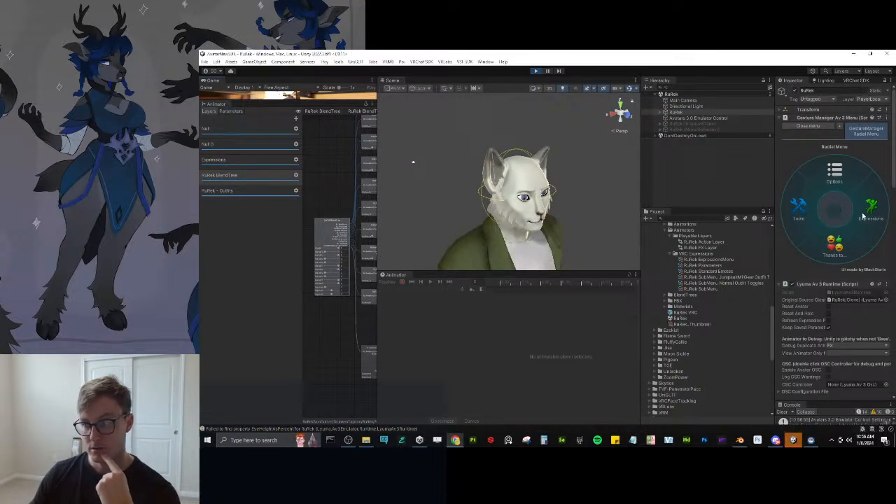
left_click(862, 215)
left_click(862, 217)
left_click(867, 202)
left_click(834, 173)
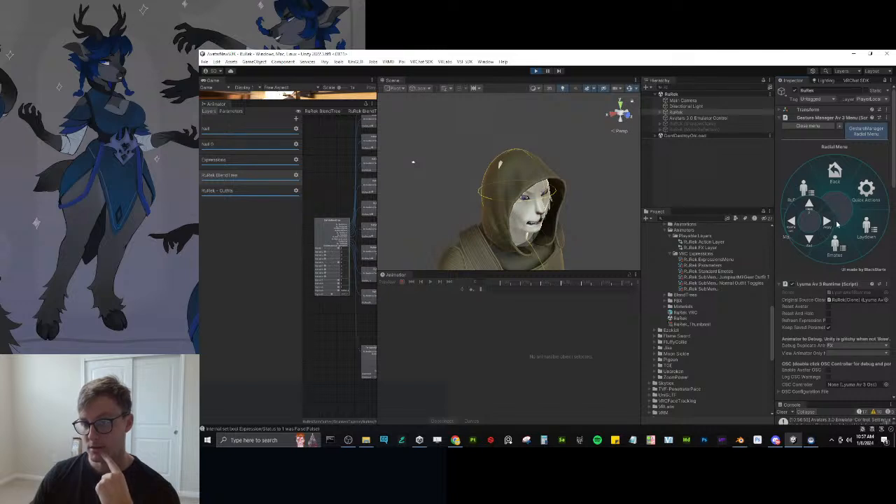
left_click(837, 224)
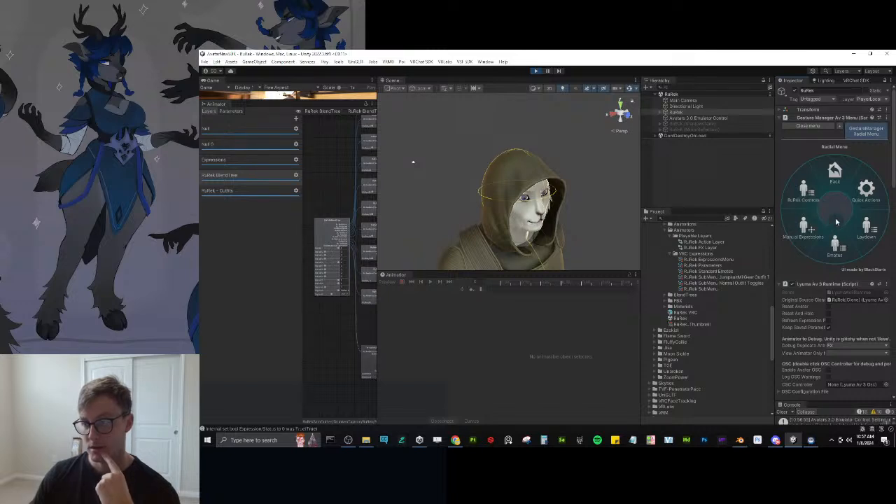
key("ctrl+p")
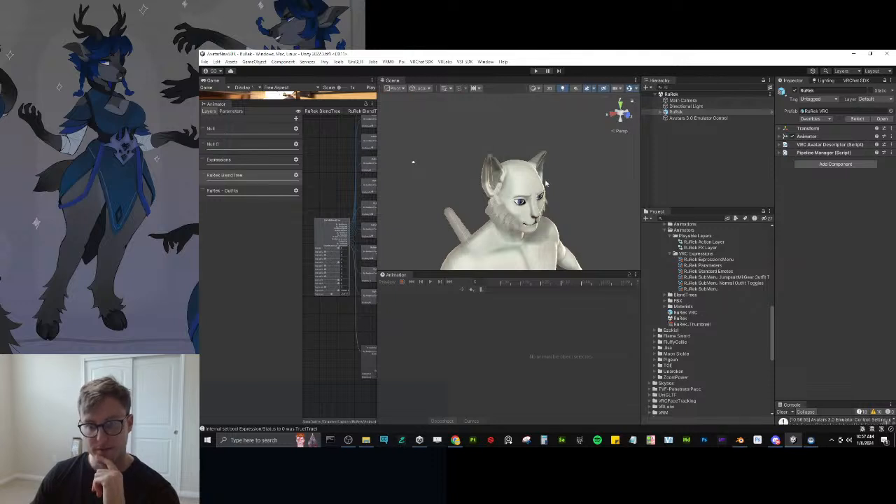
Switch to Blender, select the Body together with RuRek_rig, and isolate them in local view.
left_click(739, 440)
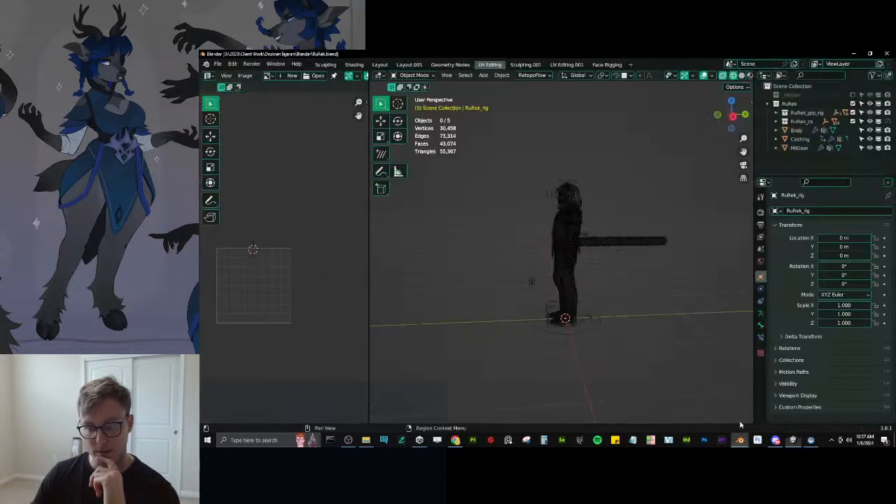
scroll(599, 210, "up", 3)
middle_click_drag(541, 167, 606, 197, "shift")
scroll(540, 203, "up", 2)
scroll(610, 236, "up", 3)
middle_click_drag(652, 162, 659, 214)
left_click(645, 219)
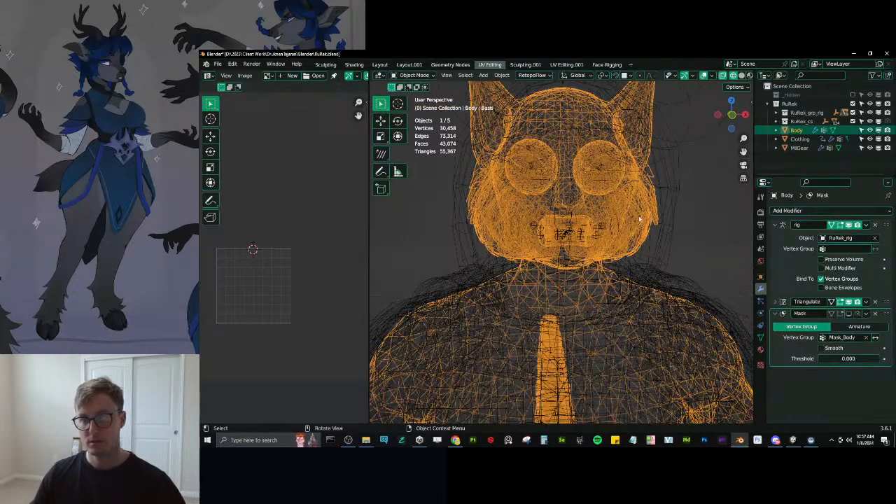
left_click(671, 146)
middle_click_drag(660, 147, 666, 149)
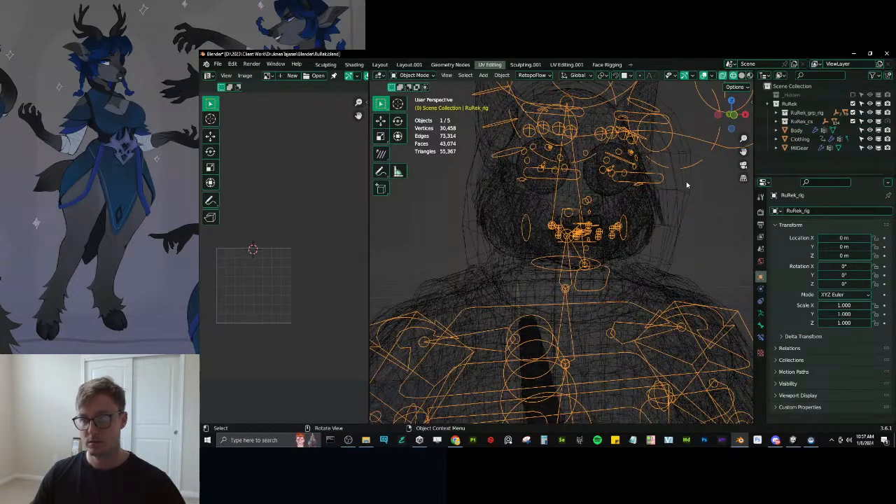
left_click(798, 130, "ctrl")
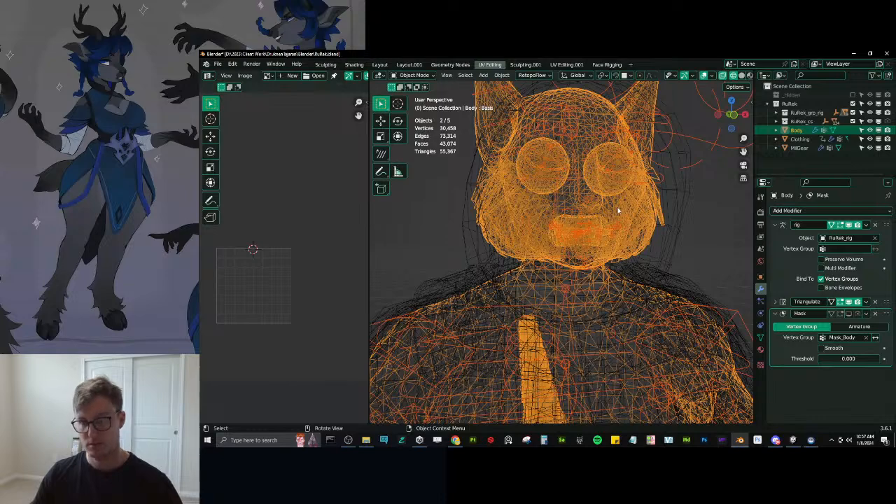
key("slash")
scroll(668, 208, "down", 2)
Put RuRek_rig in Pose Mode and hide its last armature layer, which holds the deform bones.
left_click(665, 210)
scroll(664, 210, "up", 1)
middle_click_drag(665, 209, 623, 227)
key("ctrl+Tab")
key("shift+m")
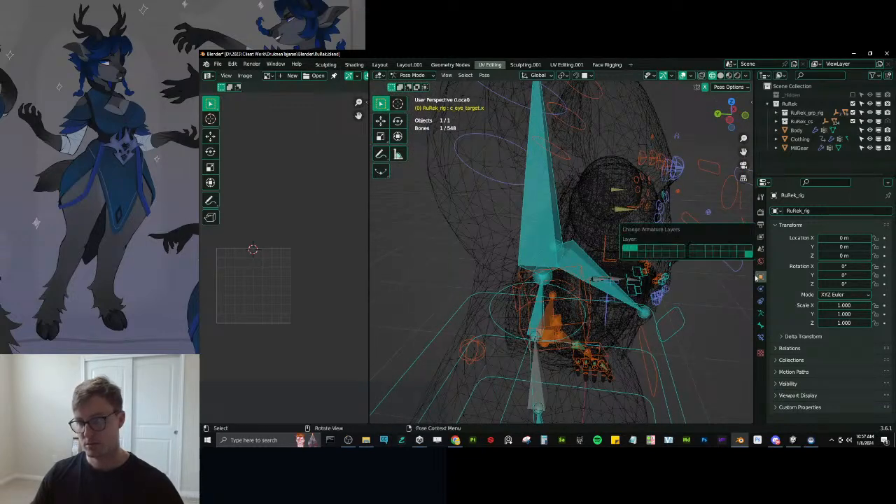
left_click(748, 256, "shift")
Test the face by moving the c_eye_target.x control, and cancel the move.
middle_click_drag(591, 254, 538, 232, "shift")
scroll(614, 223, "down", 3)
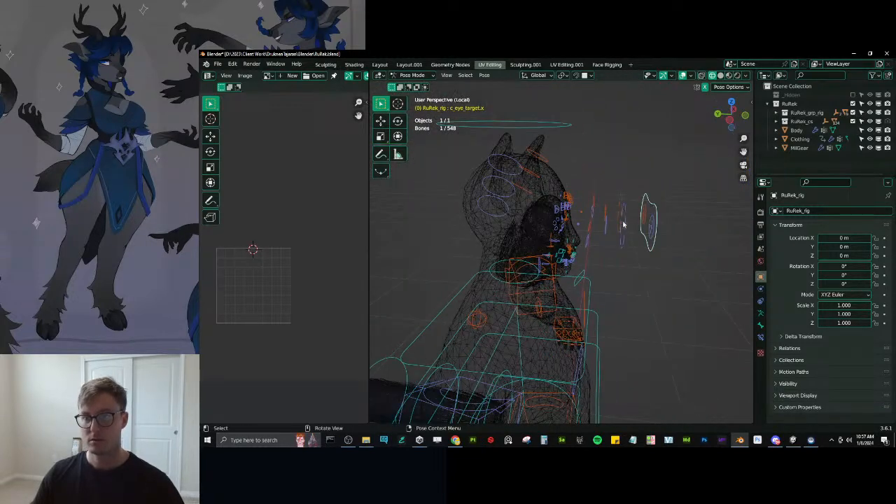
key("g")
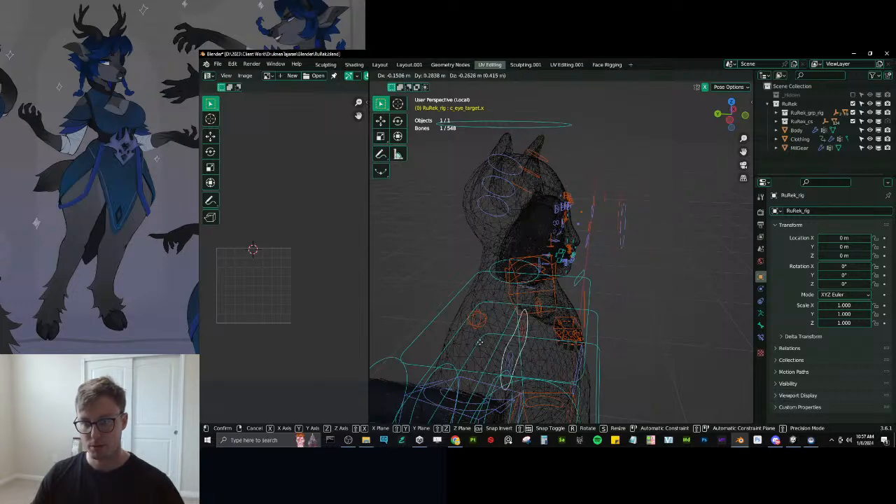
right_click(636, 185)
middle_click_drag(635, 185, 560, 245)
Leave Pose Mode, open the Body in Edit Mode, and select only the geometry assigned to the RuRek CheekFluff material.
key("ctrl+Tab")
left_click(484, 266)
scroll(483, 266, "down", 4)
left_click(760, 348)
key("Tab")
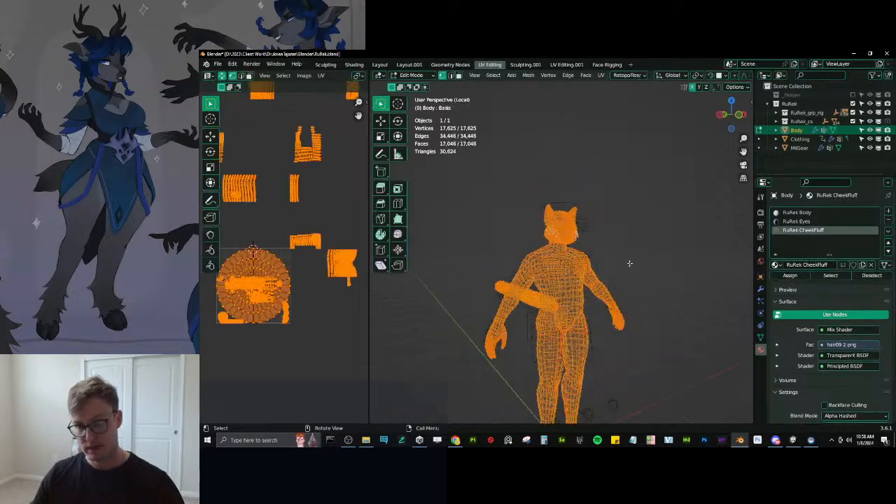
key("alt+a")
left_click(831, 275)
key("b")
middle_click_drag(468, 268, 581, 336)
middle_click_drag(581, 335, 612, 290)
scroll(611, 290, "up", 3)
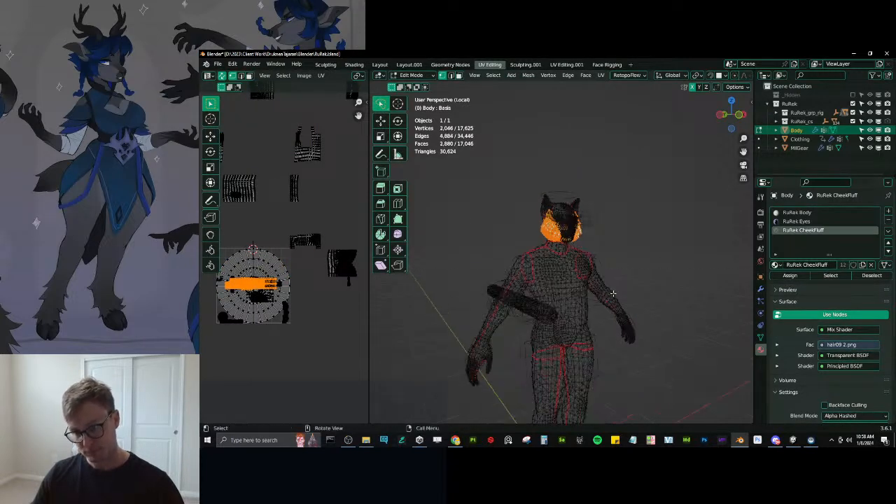
Separate the selected cheek fluff into its own object and select that object in solid shading.
key("p")
left_click(608, 237)
key("shift+z")
scroll(582, 287, "up", 5)
mouse_move(625, 224)
middle_mouse_down("shift")
mouse_move(587, 285)
mouse_move(607, 280)
middle_mouse_up("shift")
key("Tab")
left_click(578, 293)
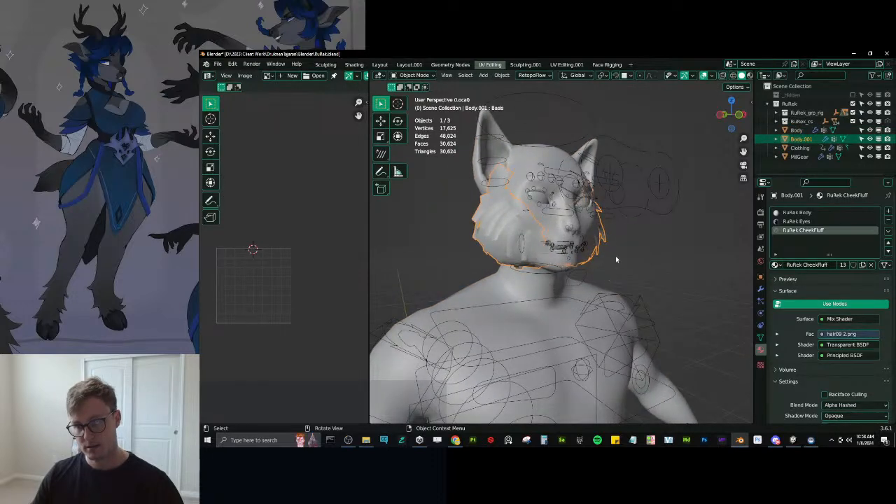
Select RuRek_rig together with the cheek fluff object and put the cheek fluff in Weight Paint mode.
left_click(657, 194)
left_click(599, 245, "shift")
key("ctrl+Tab")
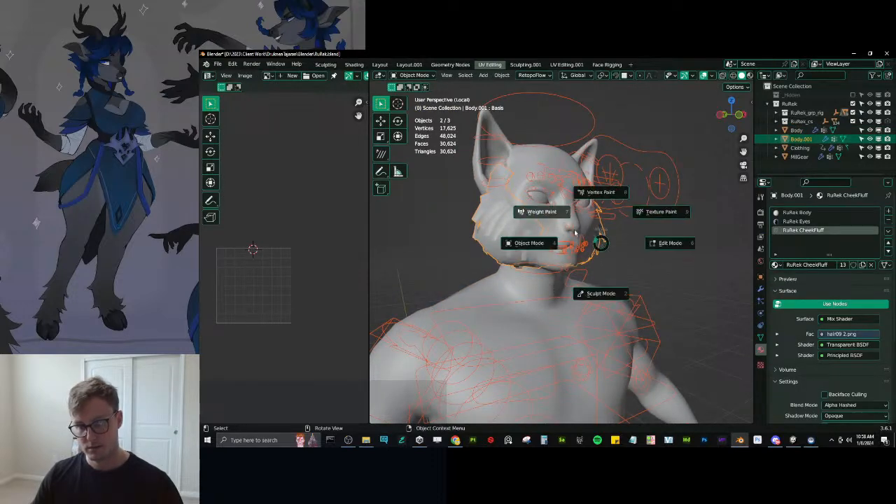
left_click(559, 216)
right_click(559, 217, "shift")
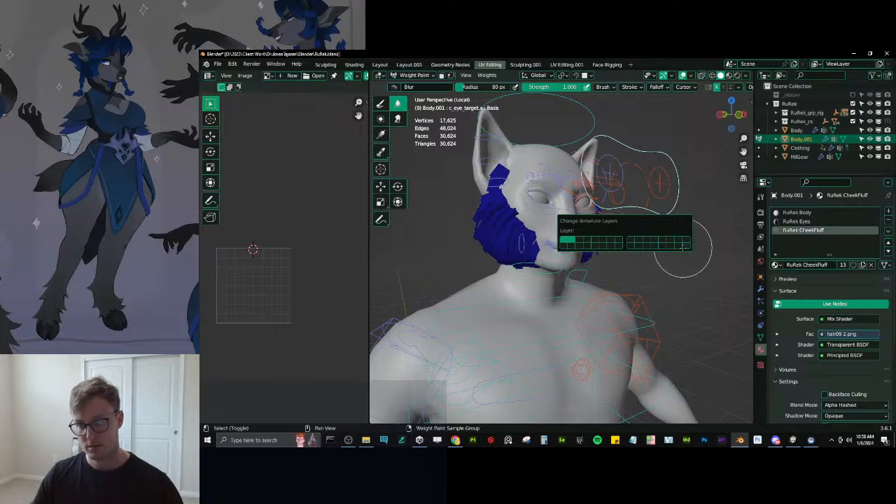
Set the Draw brush weight to 0.000 and clear the cheek fluff's eye bone weights with the Weight Gradient.
left_click(630, 193, "ctrl")
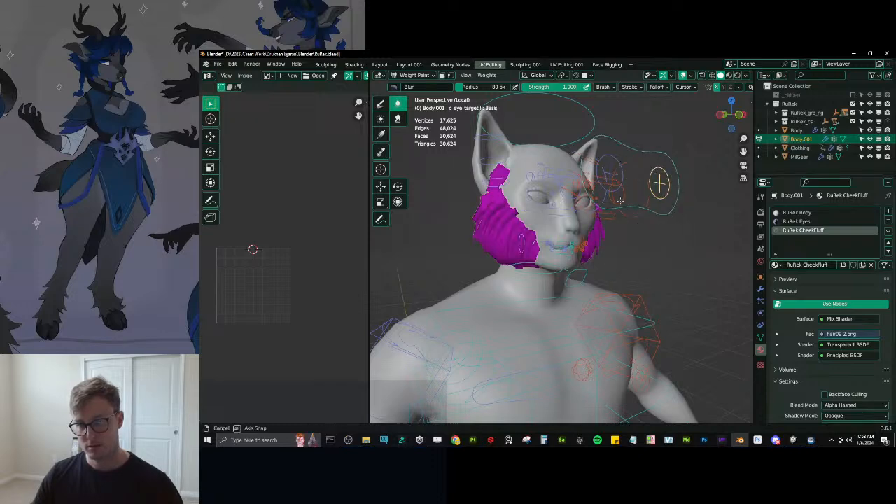
middle_click_drag(616, 176, 637, 217)
left_click(649, 221, "ctrl")
key("alt+z")
left_click(651, 237, "ctrl")
left_click(380, 103)
left_click_drag(470, 88, 445, 88)
left_click_drag(569, 217, 586, 349, "alt")
left_click(613, 243, "ctrl")
scroll(609, 329, "down", 2)
middle_click_drag(641, 336, 588, 320)
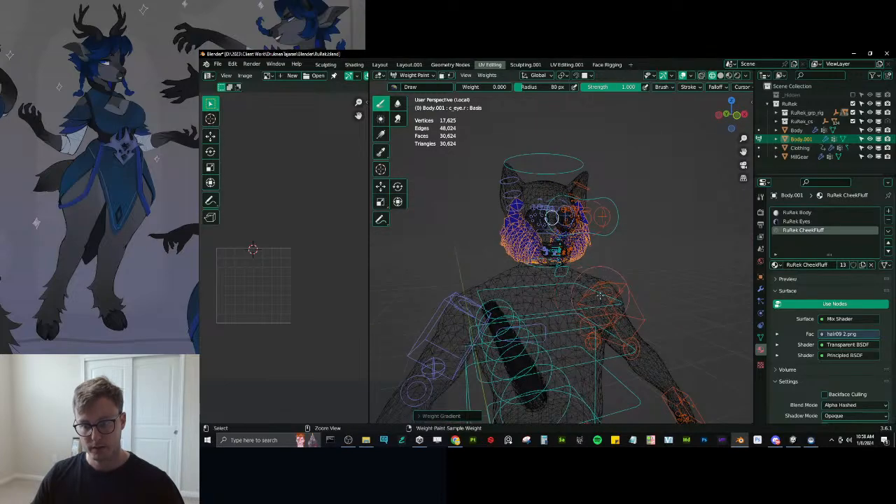
Test the cheek fluff by rotating the c_spine_03.x control, and cancel the rotation.
left_click(600, 296, "ctrl")
key("r")
right_click(629, 307)
middle_click_drag(630, 307, 639, 339)
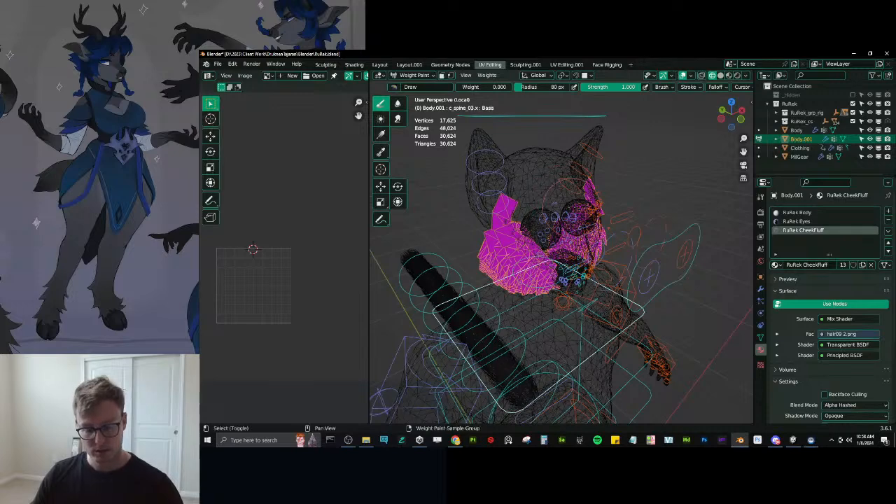
Show the rig's last armature layer with the deform bones and select head.x for weight painting.
key("shift+m")
left_click(698, 236)
left_click(539, 208, "ctrl")
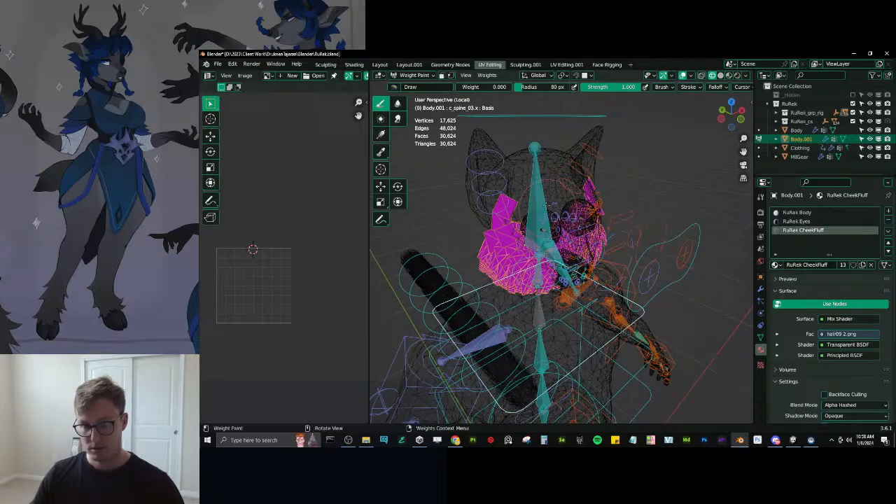
middle_click_drag(550, 214, 514, 263)
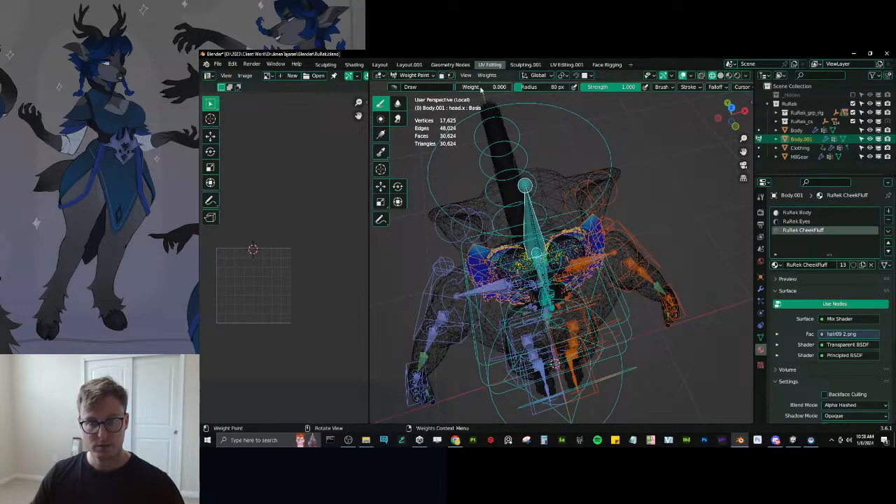
Set the Draw brush weight to 1.000 and apply a Weight Gradient for head.x across the cheek fluff from the side.
left_click_drag(493, 90, 532, 89)
middle_click_drag(406, 245, 468, 177)
left_click_drag(466, 176, 496, 184, "alt")
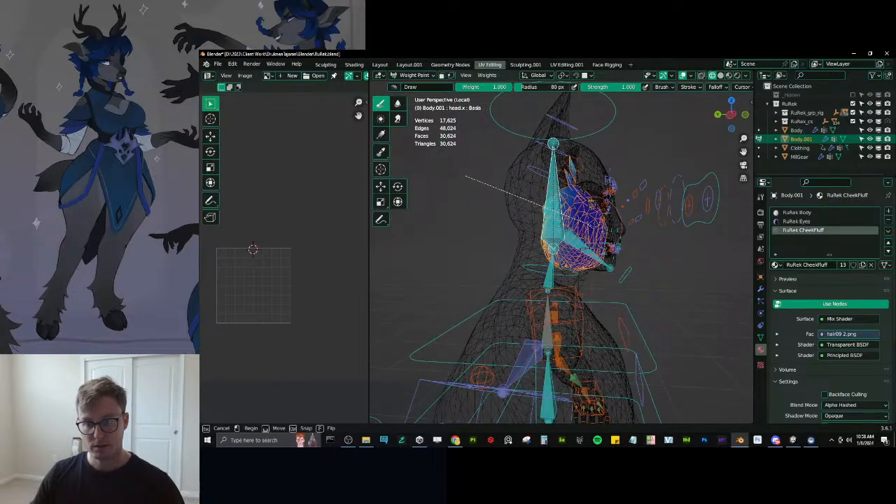
left_click_drag(560, 214, 581, 221, "alt")
middle_click_drag(580, 221, 525, 238)
scroll(561, 266, "down", 4)
scroll(589, 284, "up", 2)
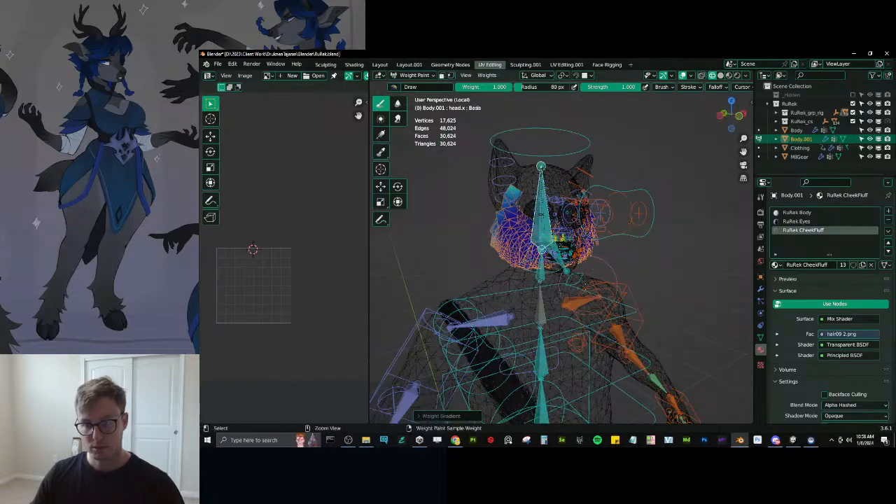
Tilt c_spine_03.x sideways to expose stray cheek fluff, and apply a full-weight gradient for head.x to it.
left_click(511, 288, "ctrl")
key("r")
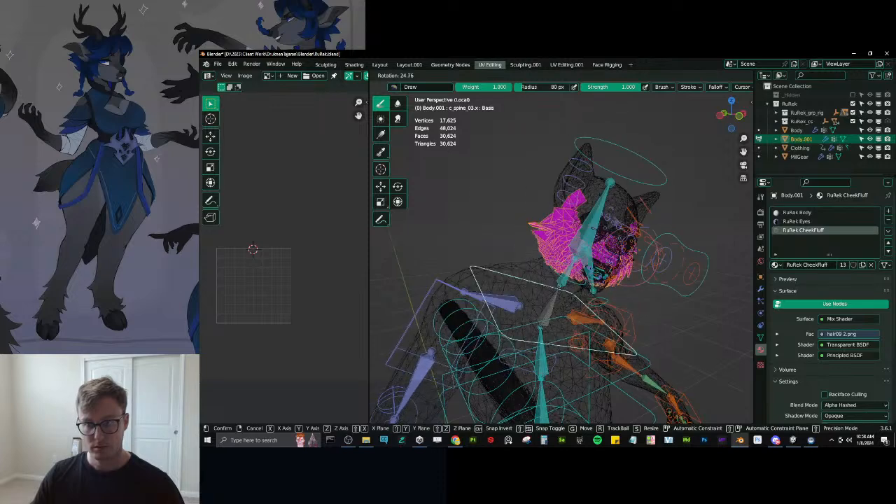
left_click(502, 205)
left_click(527, 227)
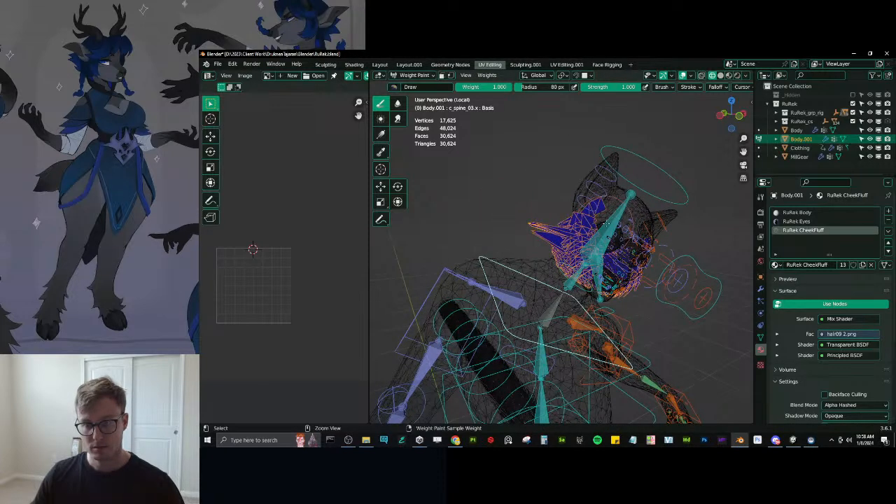
left_click(594, 238, "ctrl")
left_click(517, 272, "ctrl")
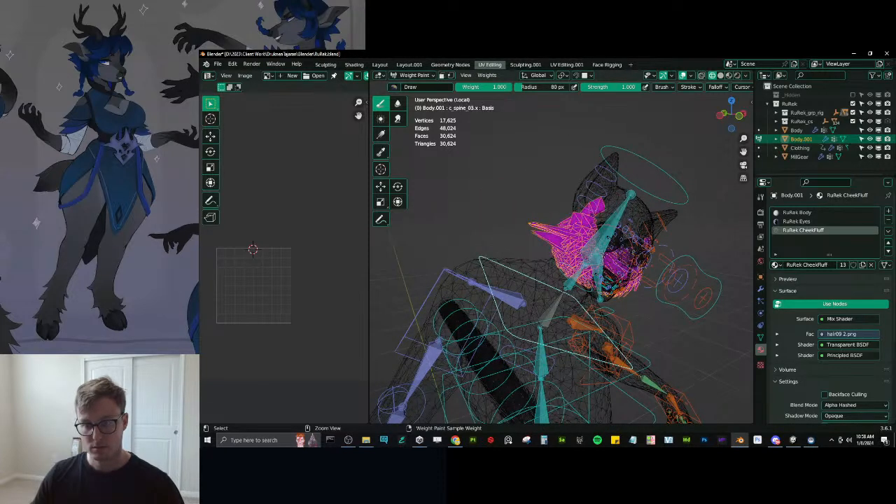
left_click(606, 237, "ctrl")
left_click_drag(525, 223, 543, 226, "alt")
middle_click_drag(543, 227, 320, 213)
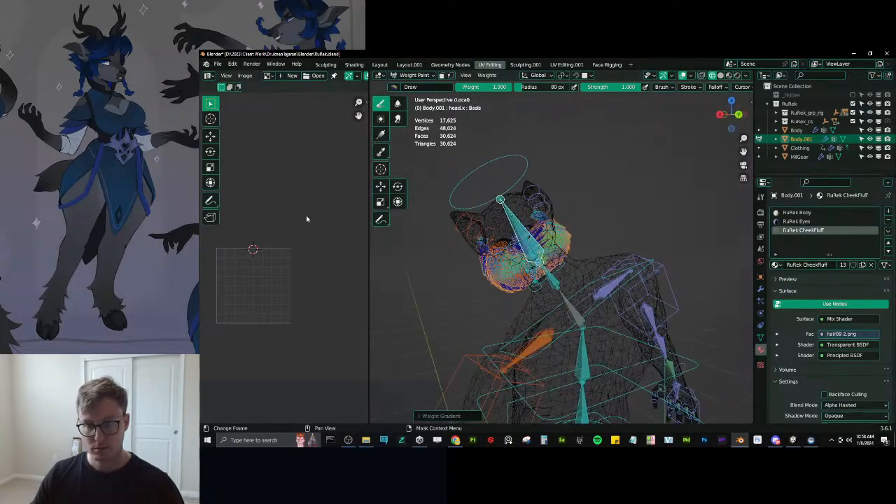
Rotate c_spine_03.x about the X axis and apply a head.x gradient to the remaining stray cheek fluff in side view.
left_click(606, 242, "ctrl")
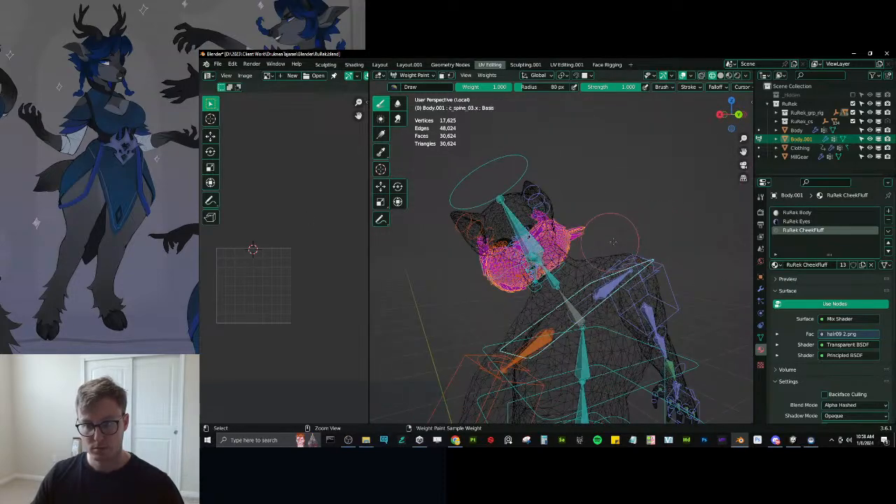
key("r")
key("x")
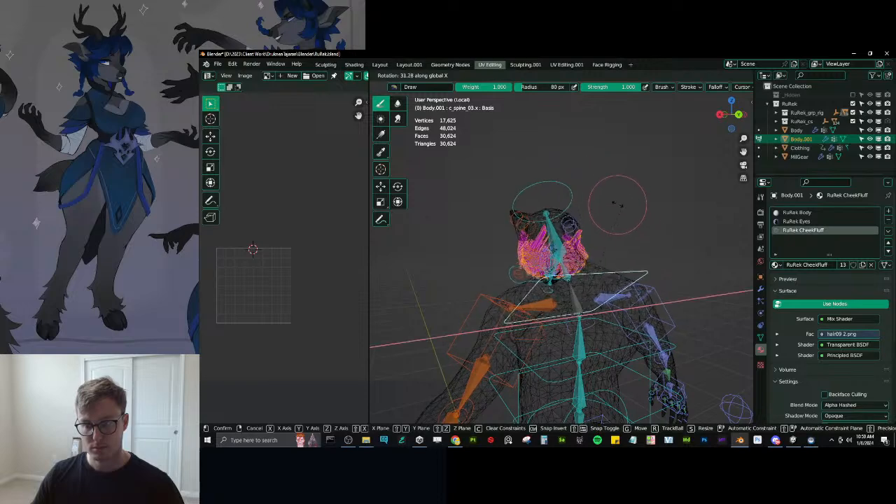
left_click(599, 180)
middle_click_drag(514, 216, 616, 218)
left_click(498, 243, "ctrl")
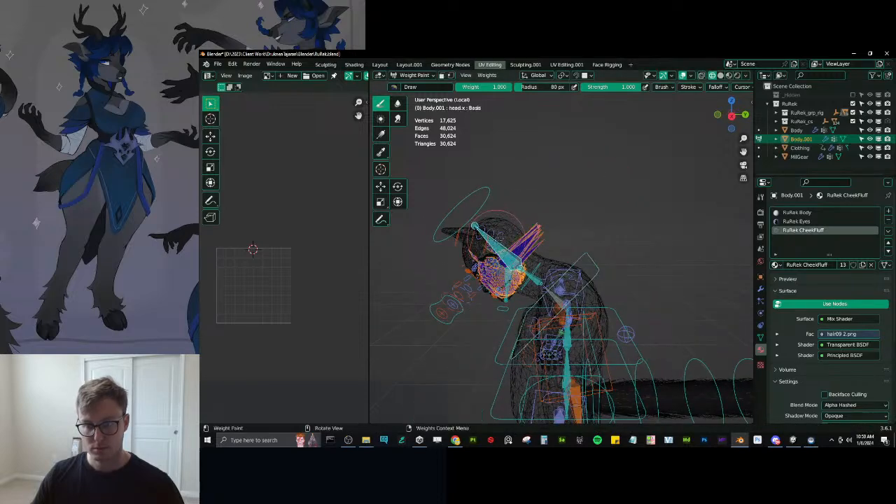
key("KP_3")
scroll(536, 212, "up", 4)
middle_click_drag(536, 212, 581, 196, "shift")
left_click_drag(589, 161, 554, 204, "alt")
Clear the rotation of all the rig's bones and return to Object Mode.
scroll(554, 207, "down", 4)
middle_click_drag(553, 213, 647, 236)
key("a")
key("alt+r")
key("ctrl+Tab")
Select the cheek fluff and the Body with the Body active, and join them back into one mesh.
scroll(490, 234, "up", 2)
scroll(490, 234, "up", 1)
key("shift+z")
left_click(592, 231)
left_click(600, 270, "shift")
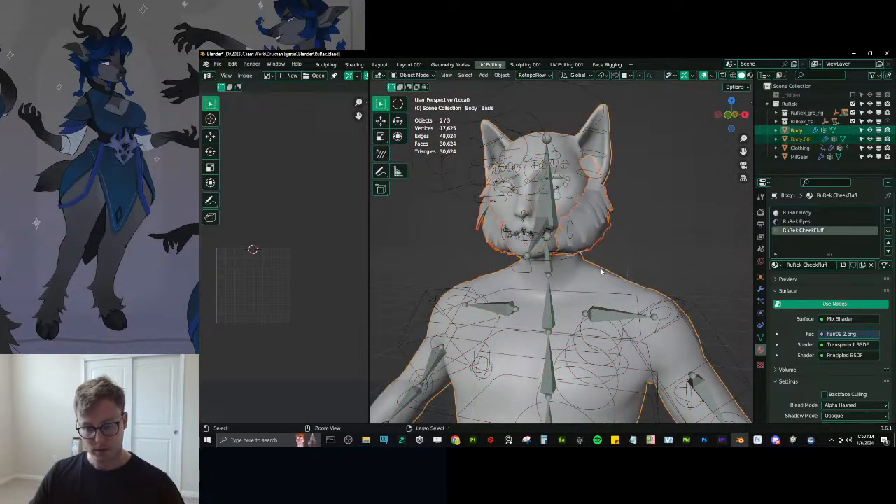
scroll(600, 268, "down", 2)
key("ctrl+j")
Save the Blender file and exit local view to show the clothing again.
key("ctrl+s")
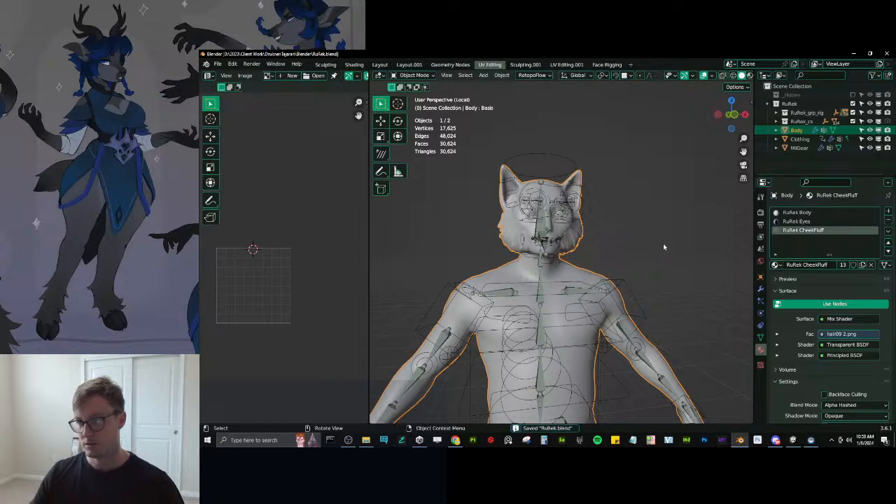
key("KP_Divide")
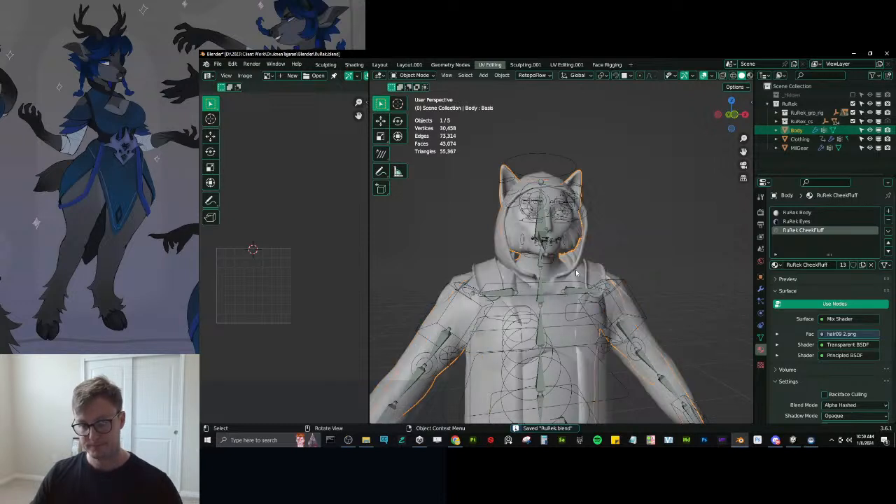
Switch to Unity and widen the Animator panel.
key("alt+Tab")
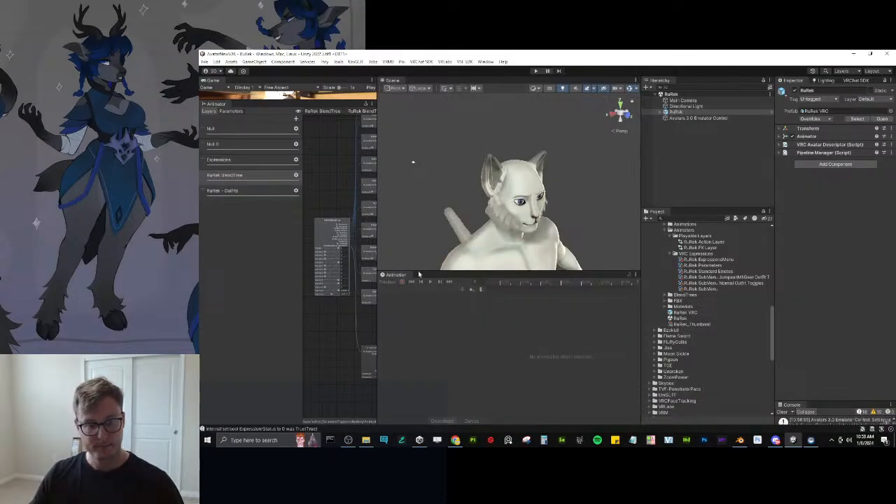
left_click_drag(377, 315, 423, 308)
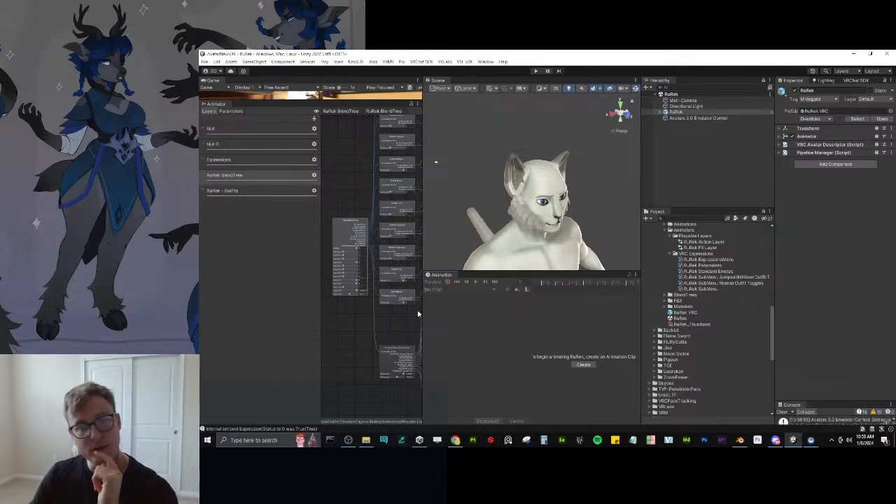
Switch to Blender, open MilGear in Edit Mode, and select the top of the hood through the mesh in side view.
left_click(739, 439)
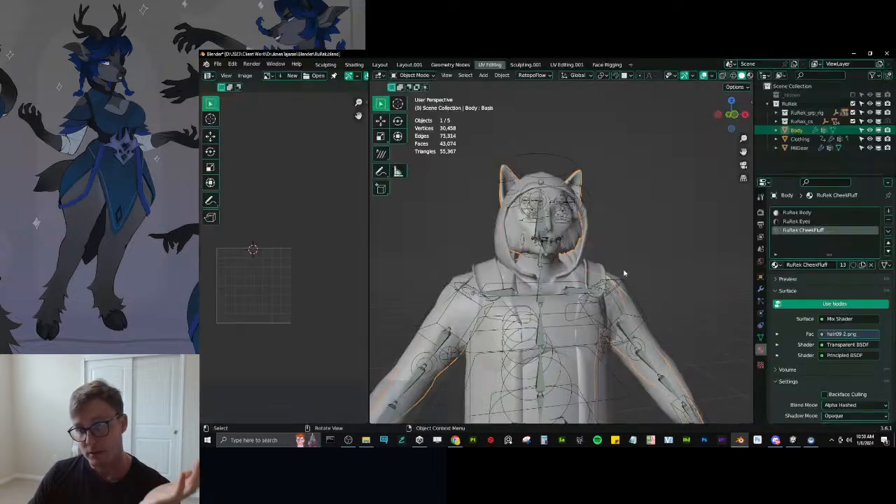
key("KP_1")
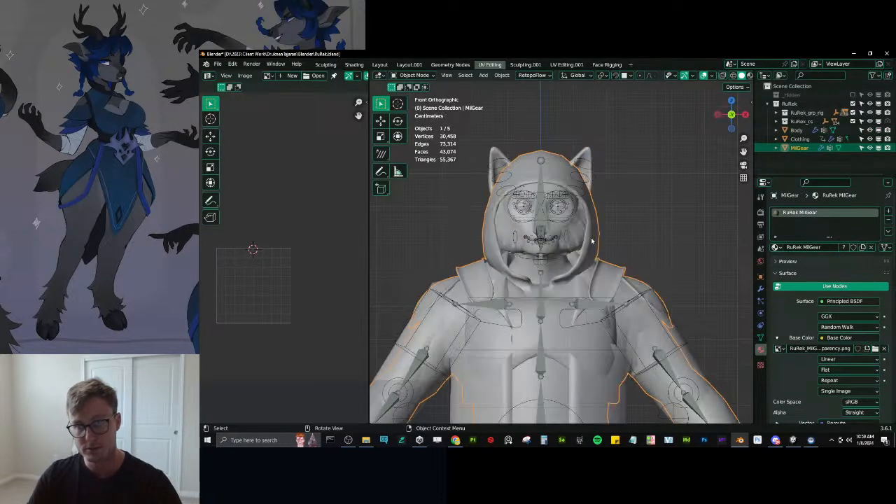
key("KP_3")
key("Tab")
key("alt+z")
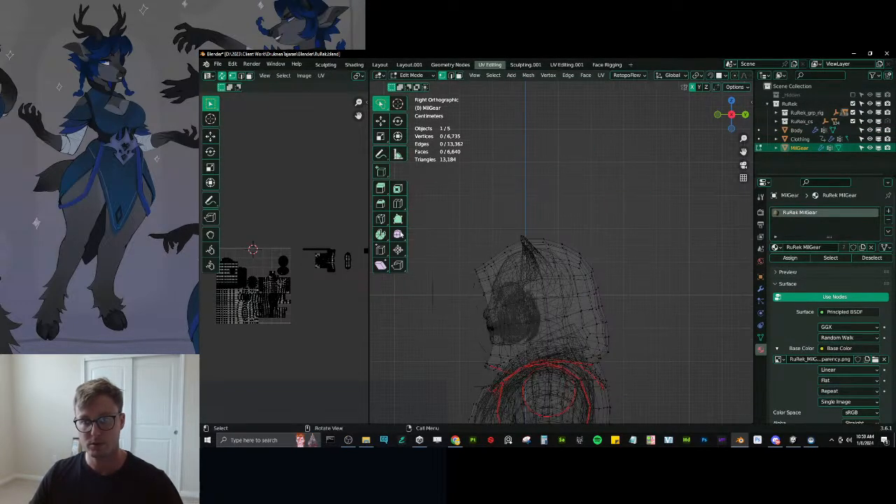
left_click_drag(444, 234, 494, 291)
left_click_drag(435, 204, 591, 273)
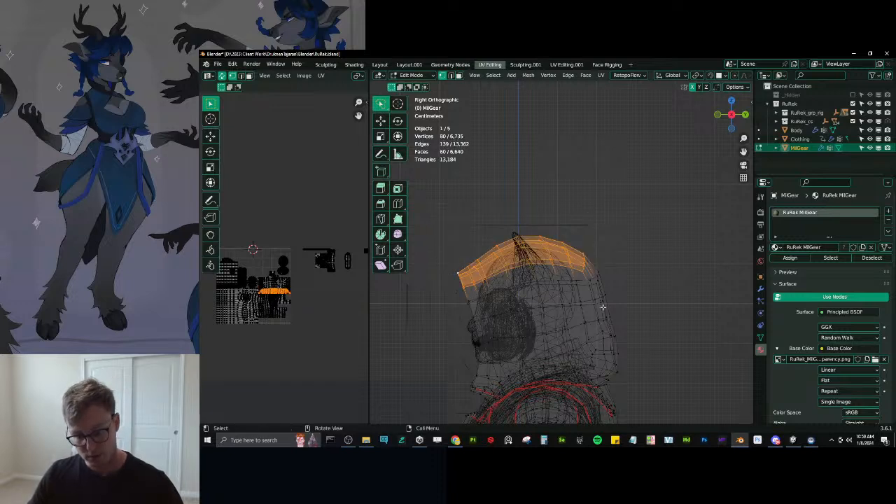
Raise the hood's top slightly along Z using smooth proportional editing with an influence size of about 0.25 m.
left_click(746, 75)
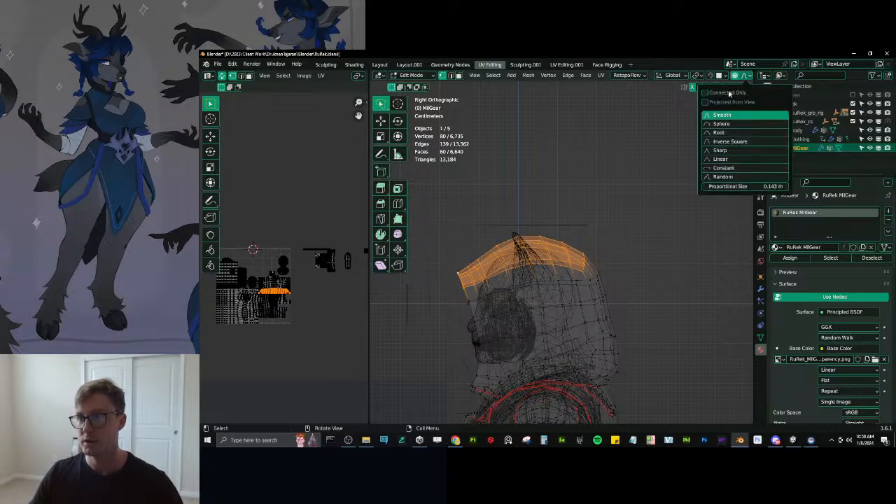
key("g")
key("z")
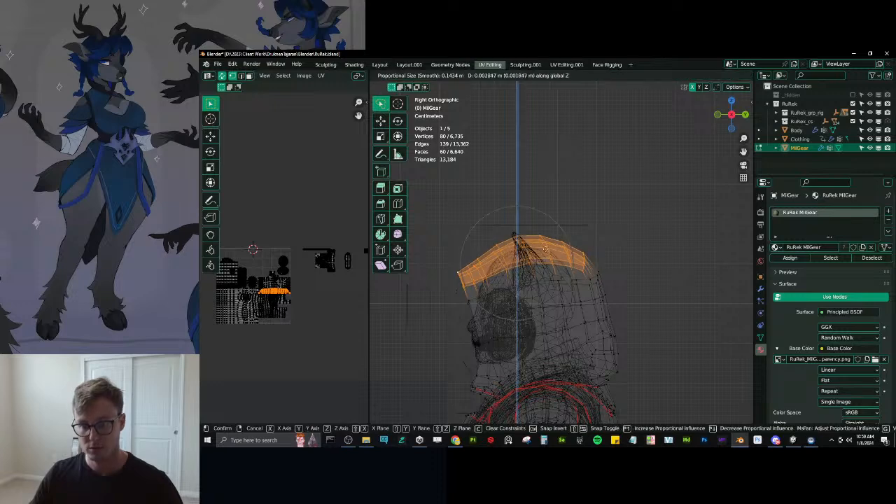
scroll(547, 232, "down", 6)
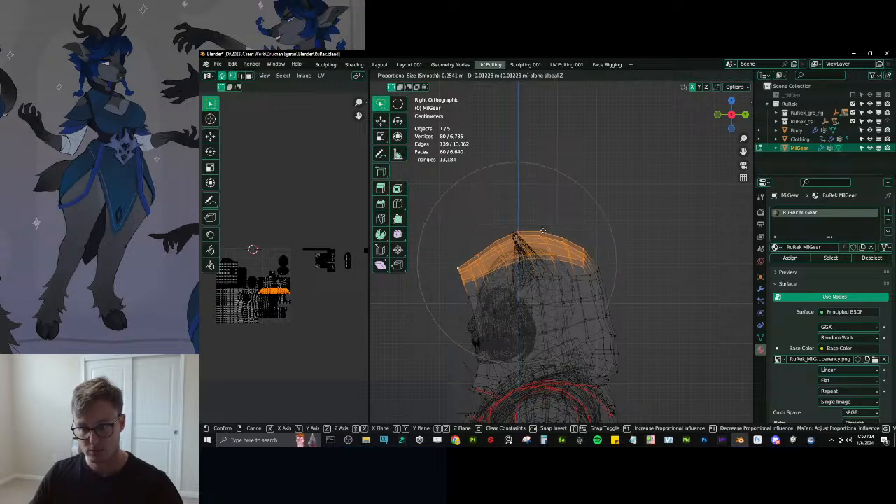
left_click(567, 277)
Try widening the hood's top along X to about 1.1 with proportional size 0.25, and undo the scaling.
middle_click_drag(567, 276, 608, 232)
key("s")
key("x")
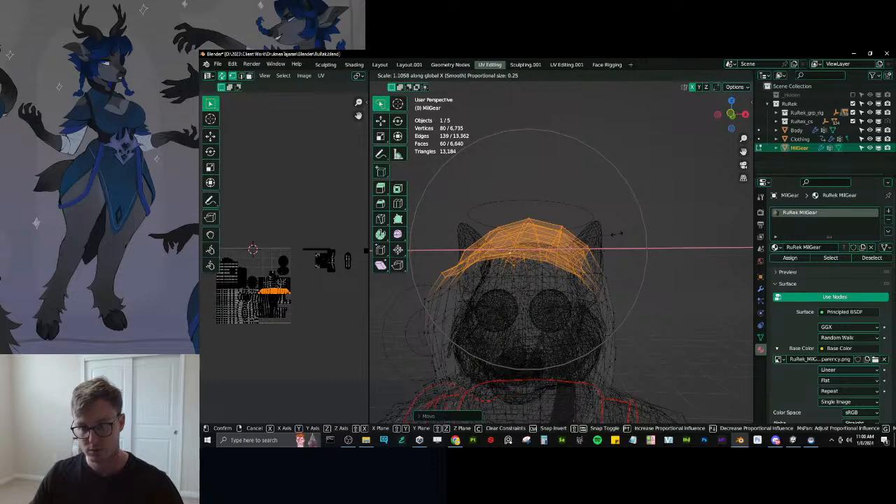
left_click(615, 235)
key("ctrl+z")
Widen the hood's top along X to about 1.04 using smooth proportional editing with a size of 0.17.
key("s")
key("x")
scroll(621, 258, "up", 4)
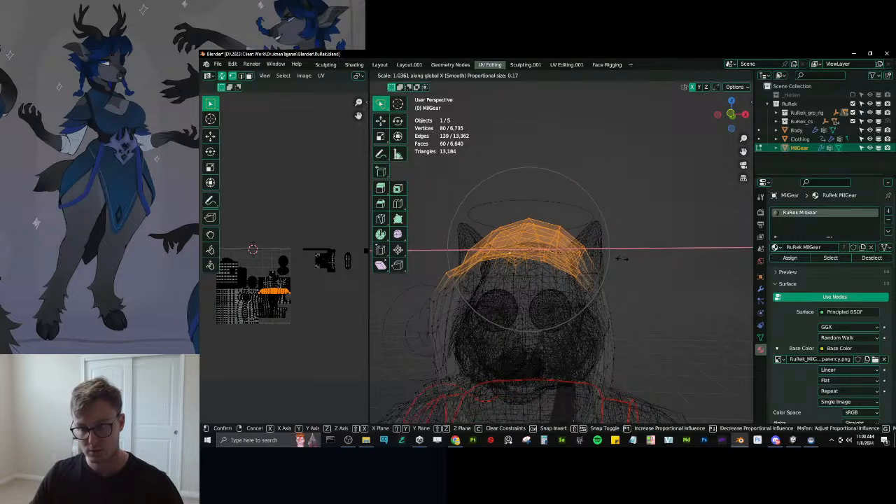
left_click(626, 259)
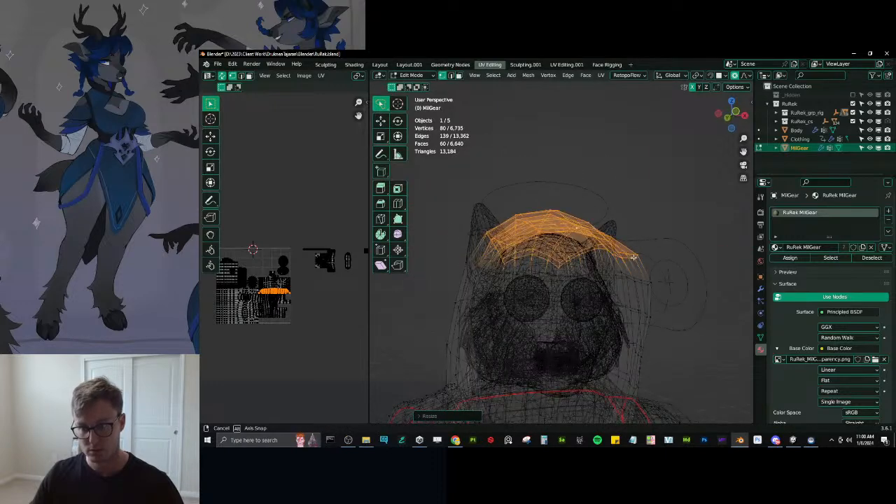
Return MilGear to Object Mode with solid display and save the Blender file.
key("Tab")
scroll(611, 278, "down", 2)
key("ctrl+s")
key("shift+z")
middle_click_drag(569, 292, 569, 192, "shift")
scroll(569, 192, "down", 3)
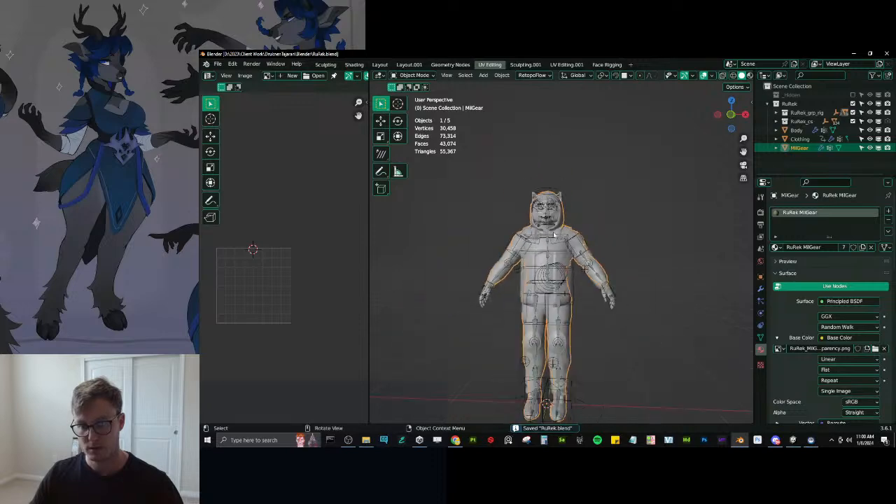
Select the whole character and export it with Auto-Rig Pro FBX, overwriting RuRek.fbx.
middle_click_drag(500, 231, 628, 244)
key("a")
key("q")
left_click(628, 244)
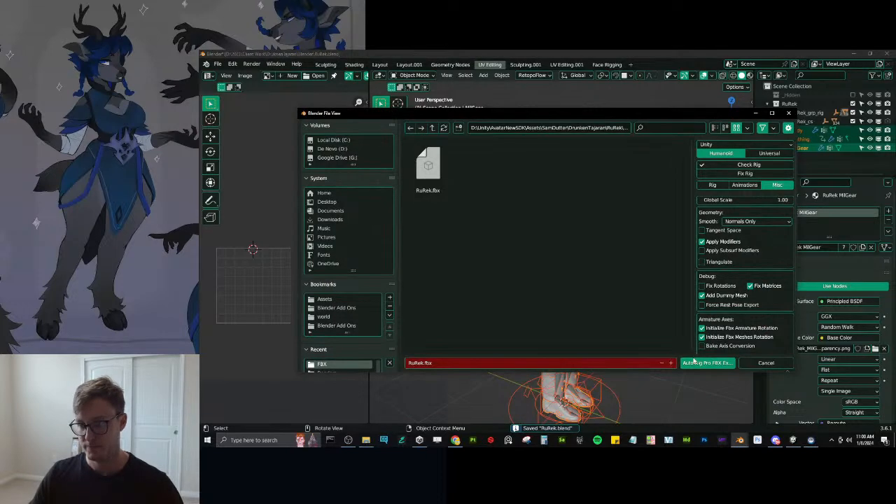
key("Return")
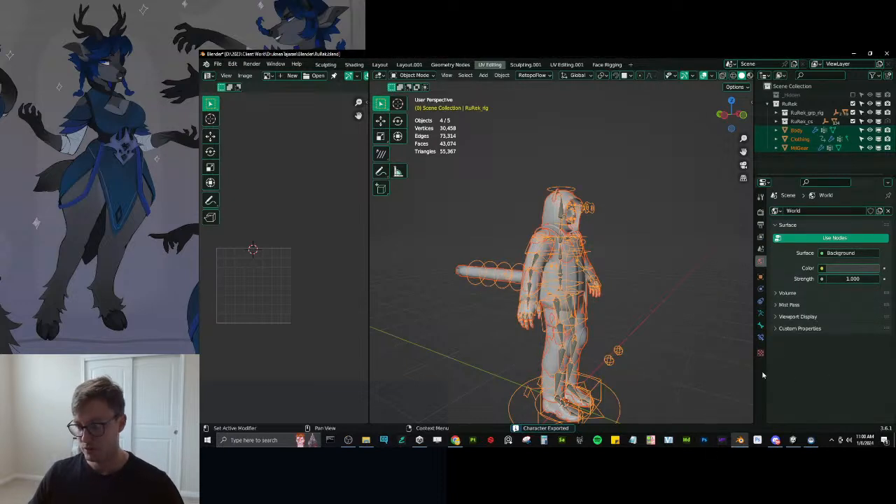
Switch to Unity, enter Play mode and put the avatar in the Military Outfit through the RuRek controls.
left_click(793, 439)
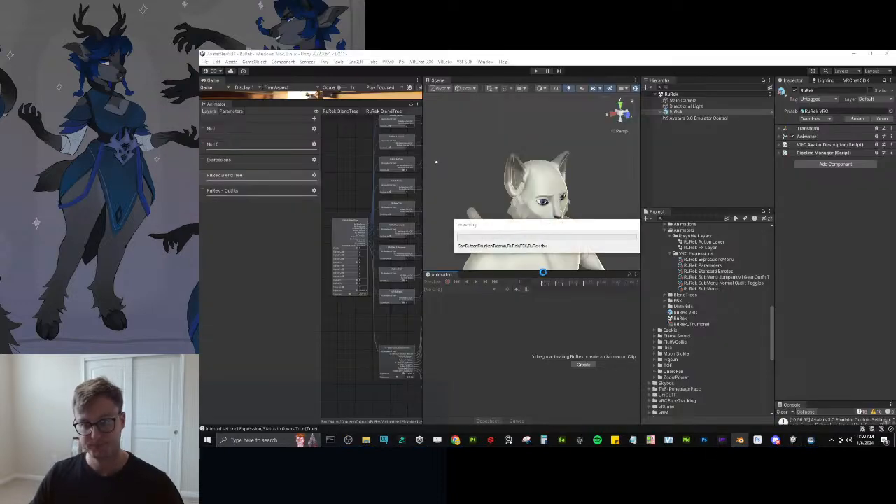
left_click(536, 70)
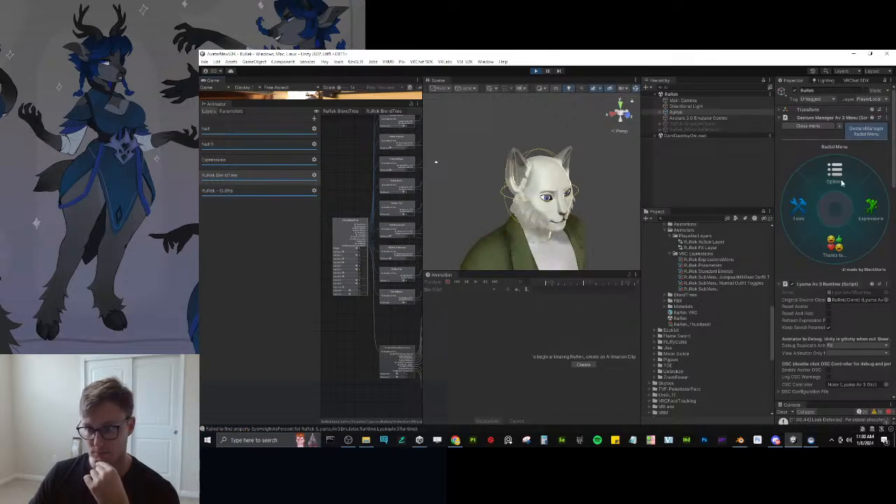
left_click(866, 207)
left_click(809, 225)
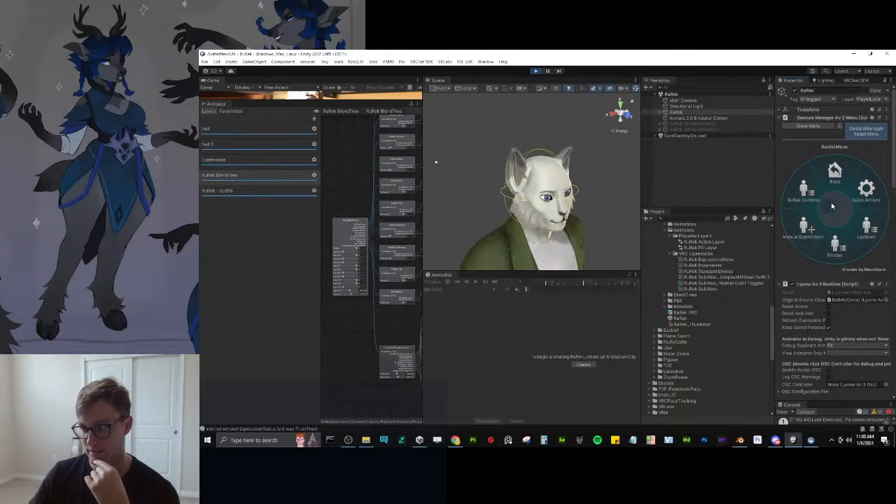
left_click(801, 189)
left_click(831, 176)
left_click(833, 172)
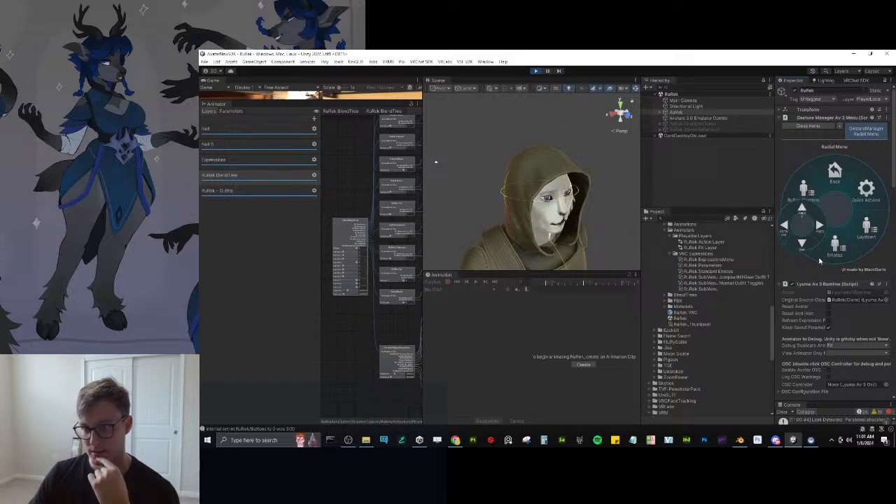
Test the Manual Expressions control while viewing the hooded face from the front, and exit Play mode.
left_click(798, 251)
left_click_drag(616, 196, 548, 150, "alt")
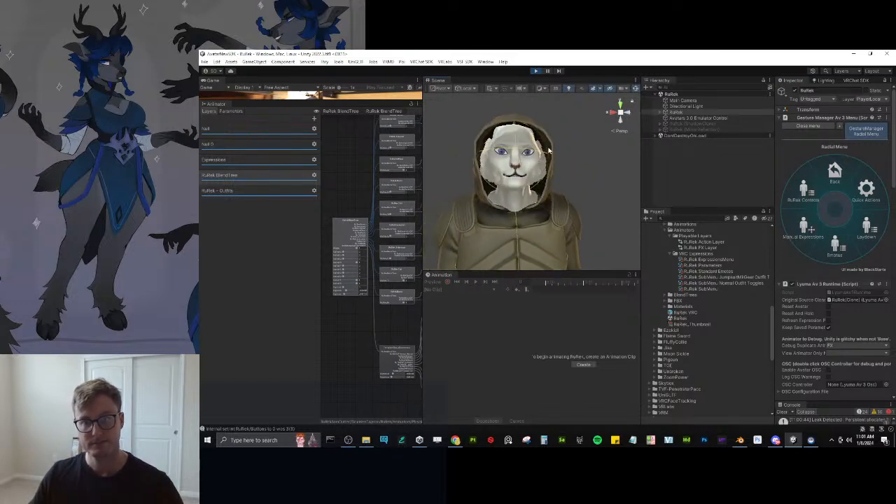
left_click(803, 230)
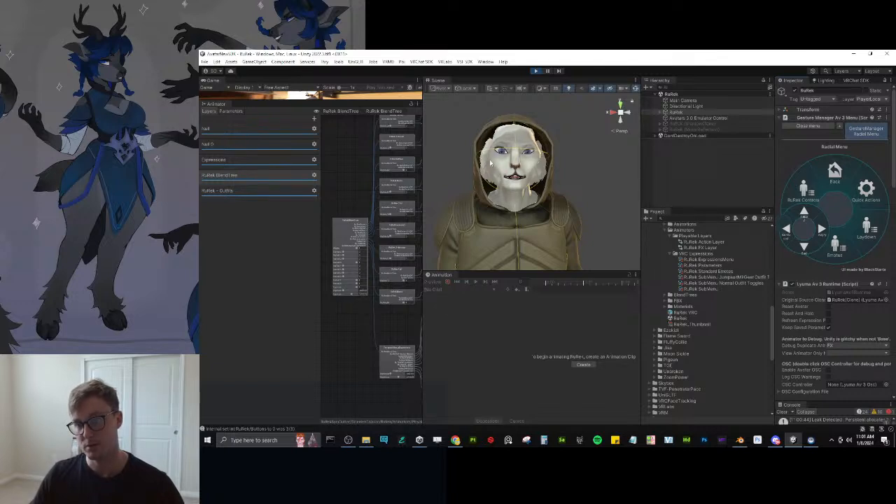
left_click(536, 71)
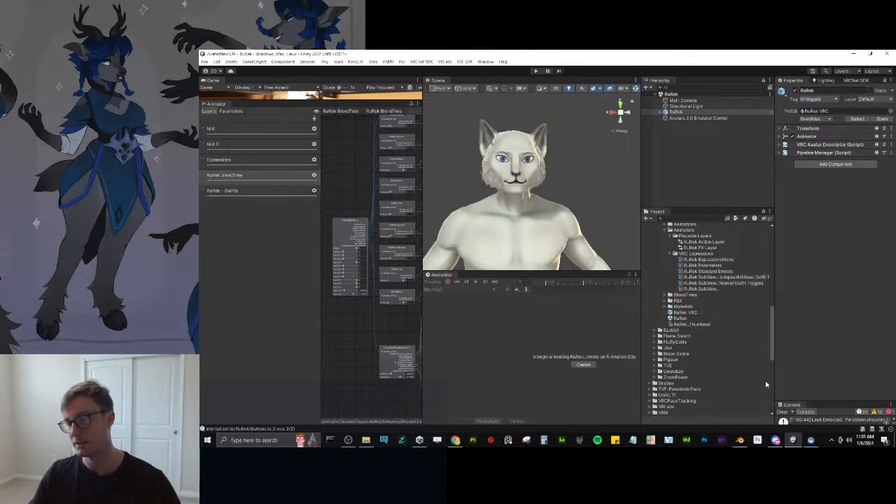
Switch to Blender and open MilGear in Edit Mode, viewing the hood from the side.
left_click(740, 440)
scroll(610, 279, "up", 3)
middle_click_drag(610, 280, 564, 265)
left_click(602, 249)
scroll(605, 258, "up", 3)
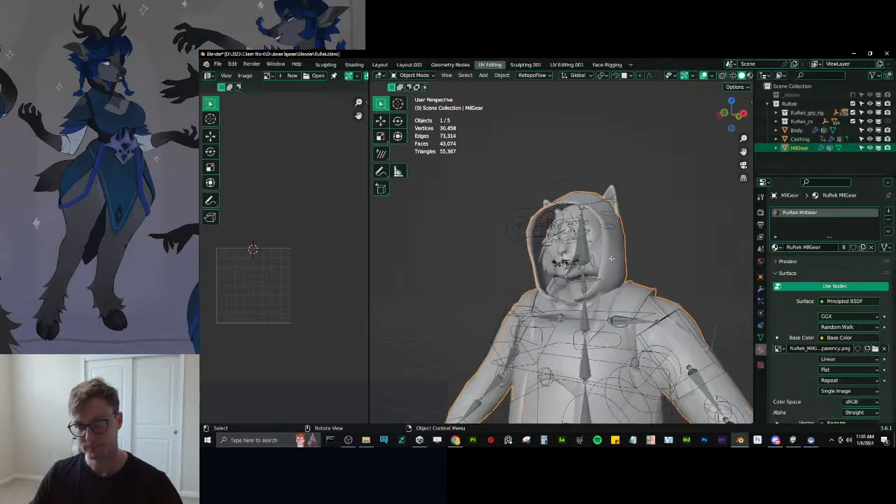
key("Tab")
key("KP_3")
middle_click_drag(604, 258, 597, 263, "shift")
Reduce the hood selection to the inner faces above the forehead by box-deselecting the surrounding parts from both sides.
key("b")
middle_click_drag(548, 160, 639, 215)
key("b")
middle_click_drag(513, 191, 674, 238)
key("b")
middle_click_drag(502, 166, 547, 207)
middle_click_drag(547, 208, 587, 214)
key("b")
middle_click_drag(588, 214, 602, 224)
middle_click_drag(599, 214, 647, 126)
key("b")
key("ctrl+KP_3")
key("b")
Move the selected inner top of the hood along Z with proportional editing.
scroll(606, 210, "up", 4)
key("g")
key("z")
scroll(638, 196, "up", 6)
left_click(637, 190)
Narrow the selection to the central 12 inner hood faces and lower them slightly along Z with proportional size about 0.12 m.
left_click(646, 127, "alt+shift")
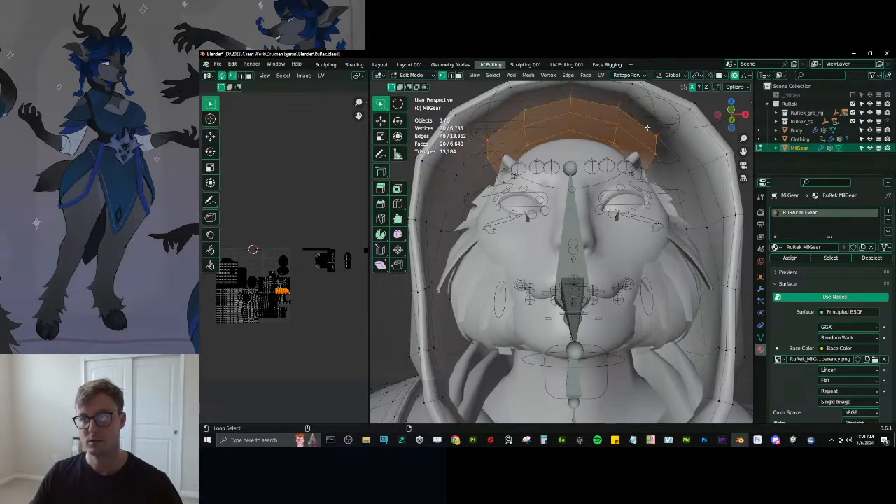
left_click(647, 133, "alt+shift")
left_click(646, 140, "alt+shift")
key("g")
key("z")
mouse_move(652, 175)
middle_mouse_down()
mouse_move(656, 208)
mouse_move(648, 181)
middle_mouse_up()
scroll(656, 208, "up", 2)
scroll(648, 181, "down", 12)
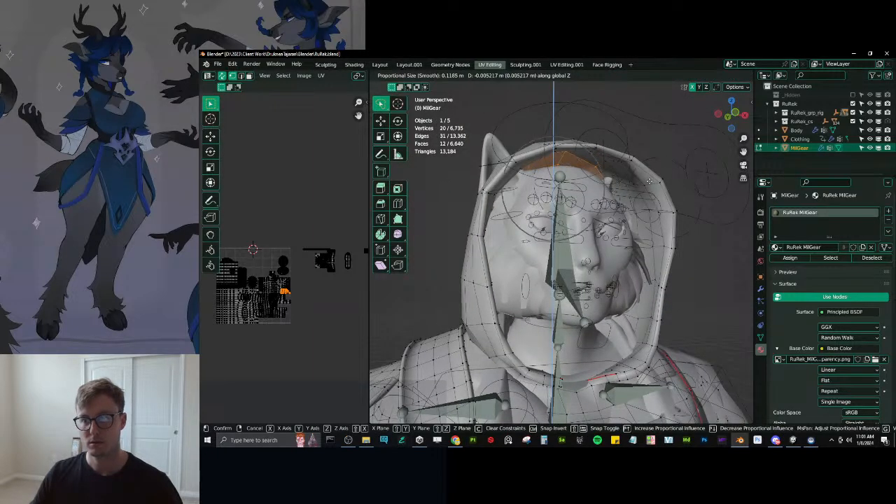
left_click(649, 184)
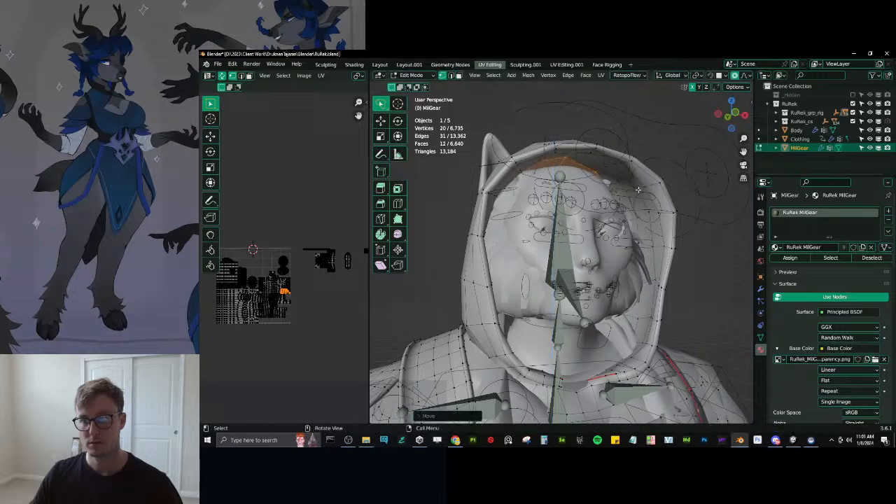
Narrow the inner hood section along X to about 0.9 with proportional size 0.19, and adjust its position along Z and Y.
middle_click_drag(648, 184, 630, 187)
key("s")
key("x")
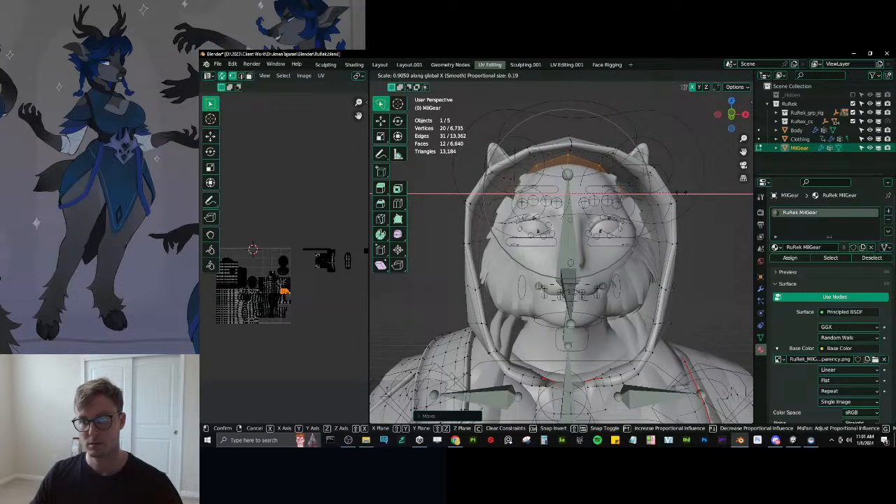
key("z")
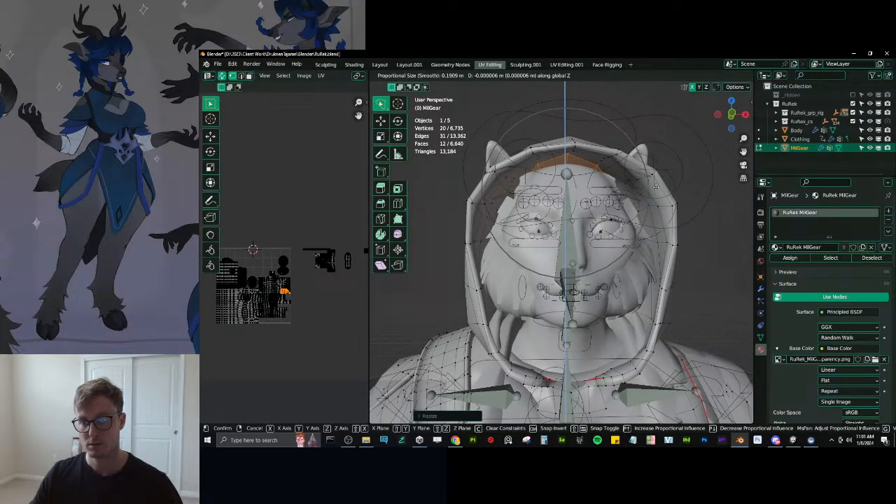
left_click(648, 180)
middle_click_drag(649, 180, 531, 209)
key("g")
key("y")
left_click(662, 198)
Refine the inner hood section's width along X and return MilGear to Object Mode.
key("s")
key("x")
left_click(636, 204)
key("s")
key("x")
left_click(629, 207)
key("Tab")
scroll(609, 210, "down", 3)
scroll(561, 231, "down", 7)
key("s")
key("x")
left_click(656, 246)
Save the file, export the complete character again with Auto-Rig Pro FBX over RuRek.fbx, and clear the selection.
key("ctrl+s")
key("a")
key("q")
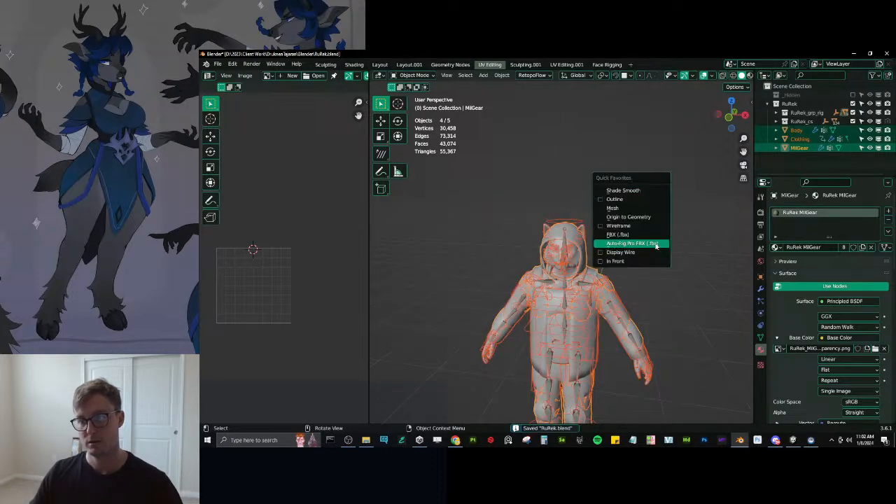
left_click(656, 246)
left_click(707, 362)
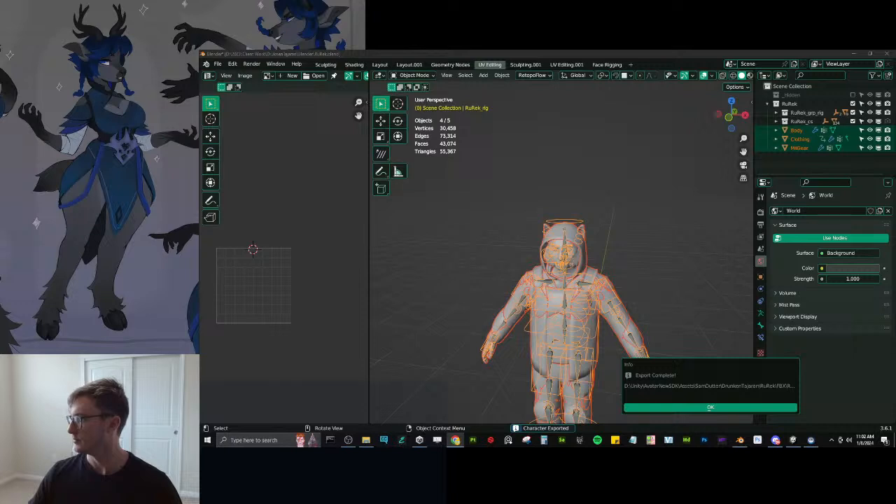
left_click(721, 408)
left_click(680, 320)
key("ctrl+s")
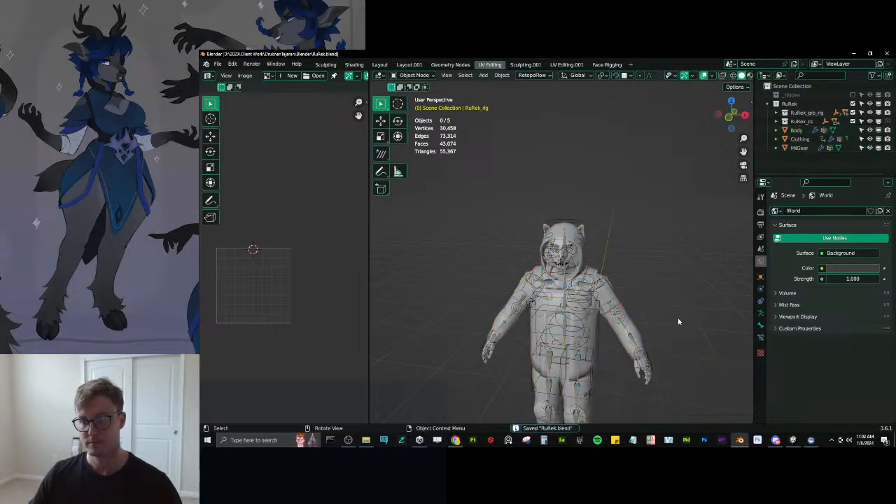
Switch to Unity, enter Play mode, equip RuRek with the Military Outfit and test the Manual Expressions control.
left_click(792, 439)
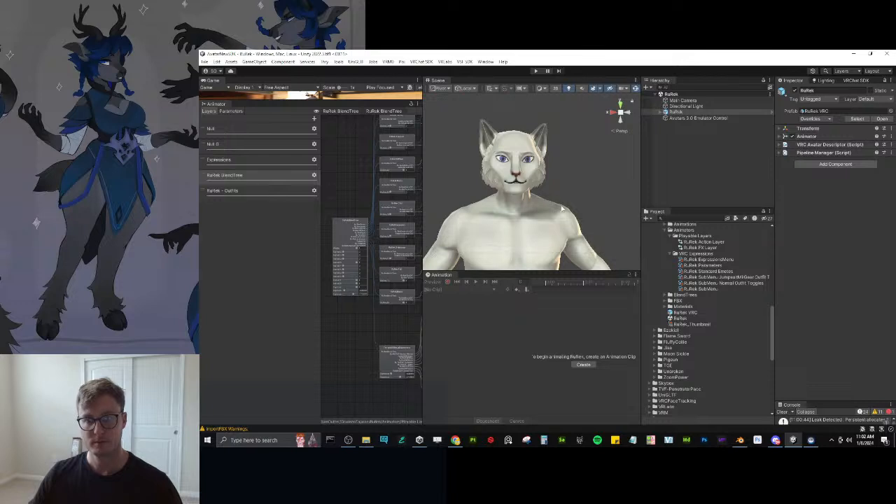
left_click(536, 71)
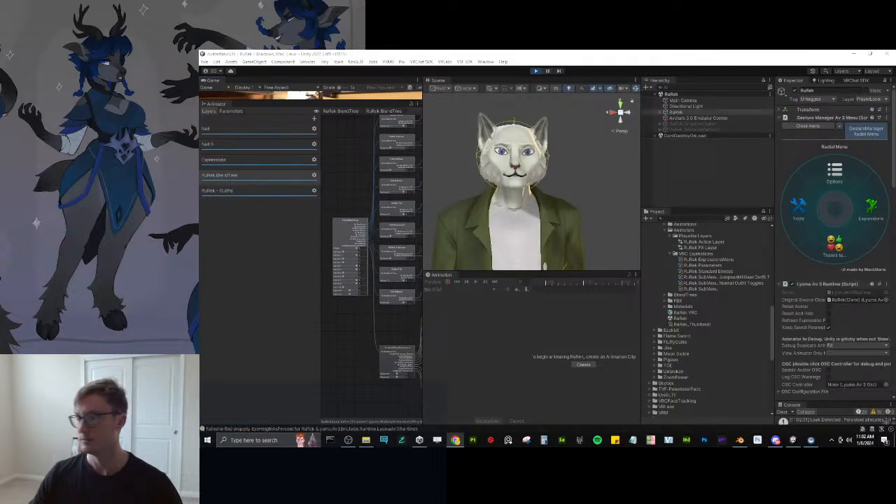
left_click(706, 196)
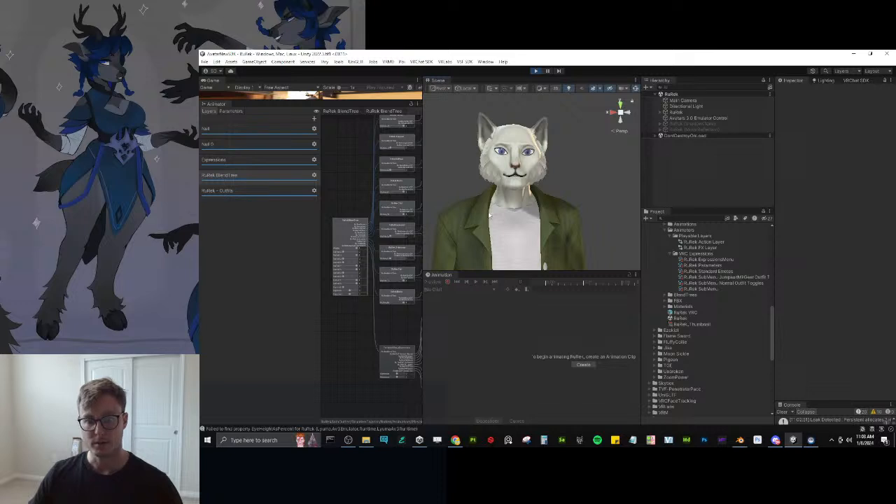
left_click(675, 111)
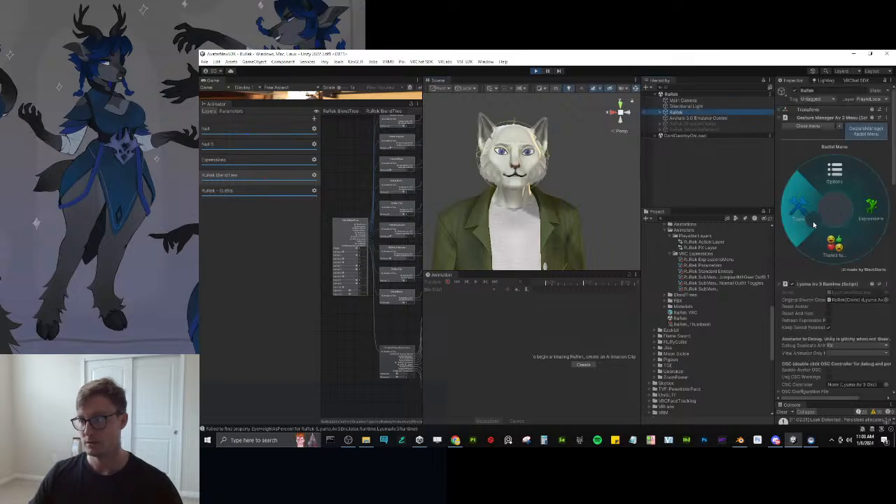
left_click(867, 216)
left_click(867, 208)
left_click(867, 208)
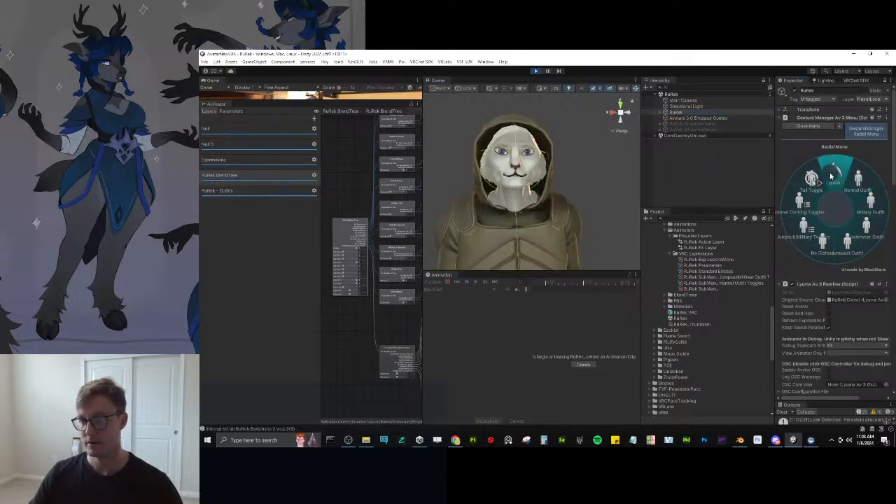
left_click(812, 223)
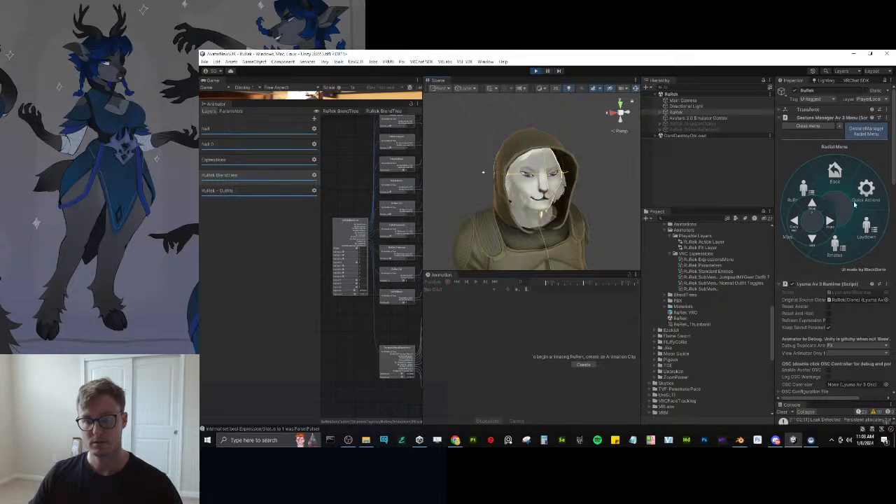
Widen the Animator panel and bring the RuRek MilGear blend tree with its Off and On clips into view.
left_click_drag(422, 179, 584, 179)
scroll(445, 246, "up", 3)
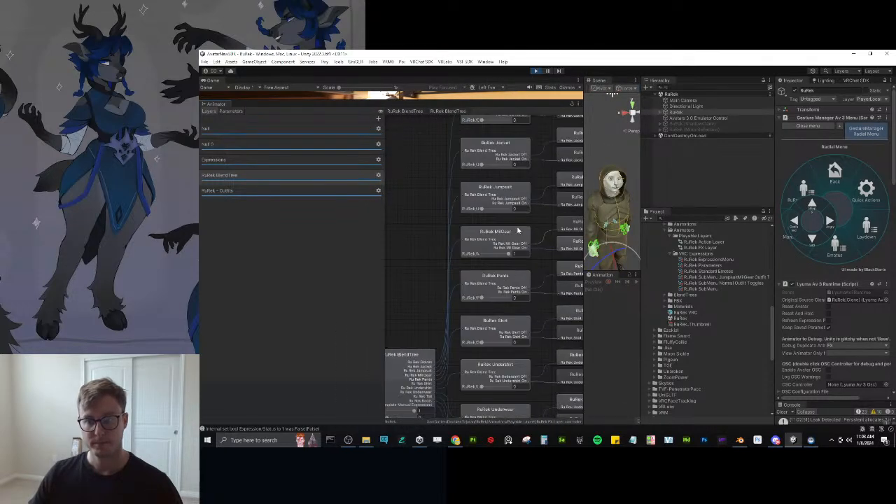
middle_click_drag(519, 246, 411, 232)
scroll(671, 240, "up", 3)
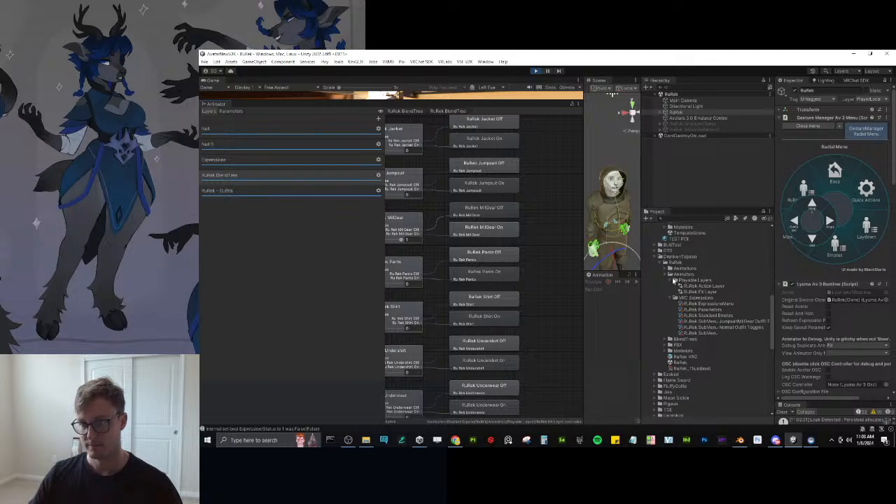
Open the RuRek MilGear On clip from the Animations Clothing folder and widen the Animation panel to read its properties.
left_click(669, 268)
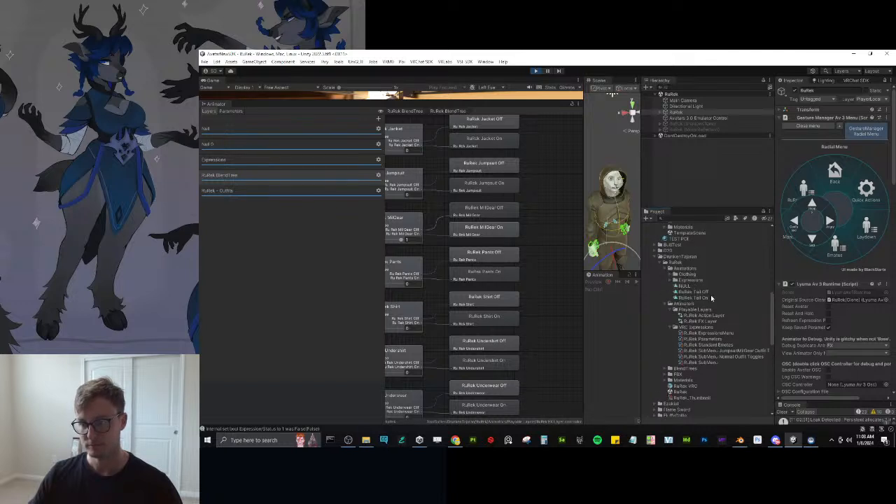
left_click(670, 274)
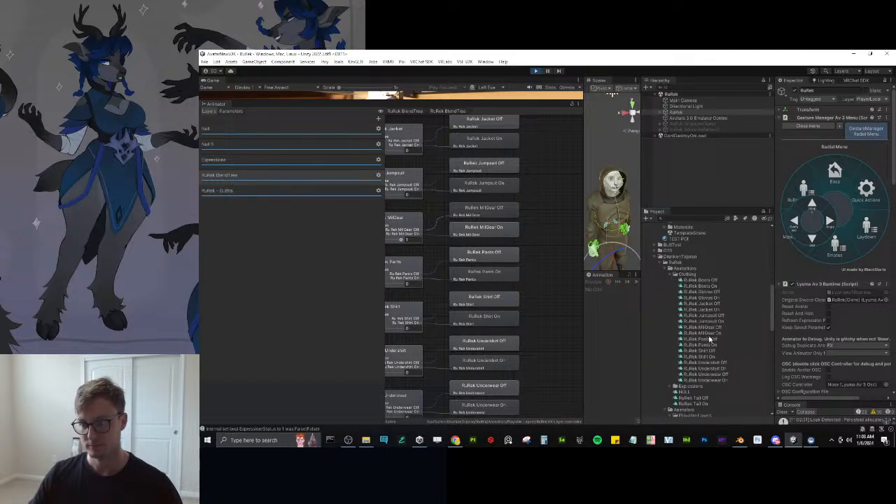
left_click(709, 333)
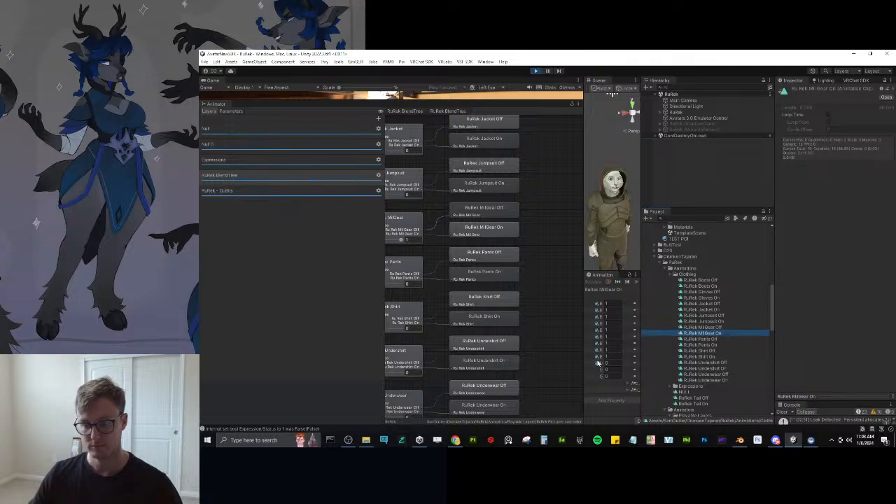
left_click_drag(585, 379, 565, 369)
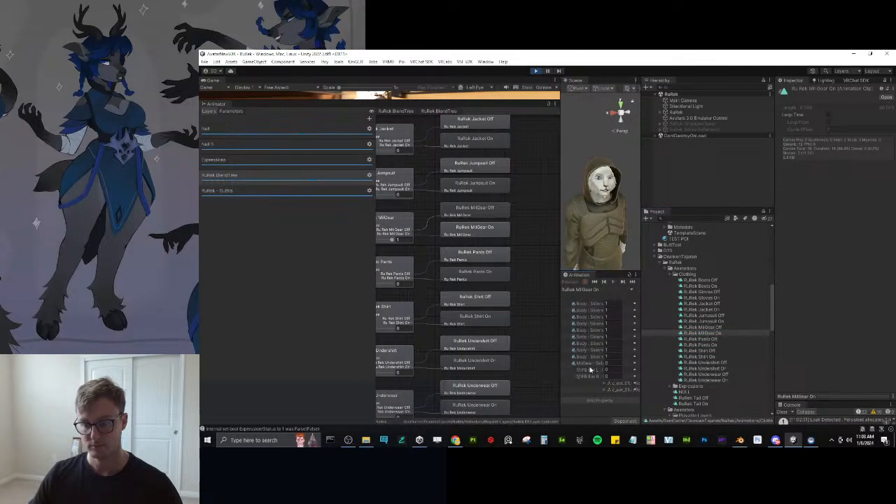
Examine the RuRek MilGear and Template ManualExpressions blend trees and their values in the Animator graph.
middle_click_drag(439, 206, 486, 209)
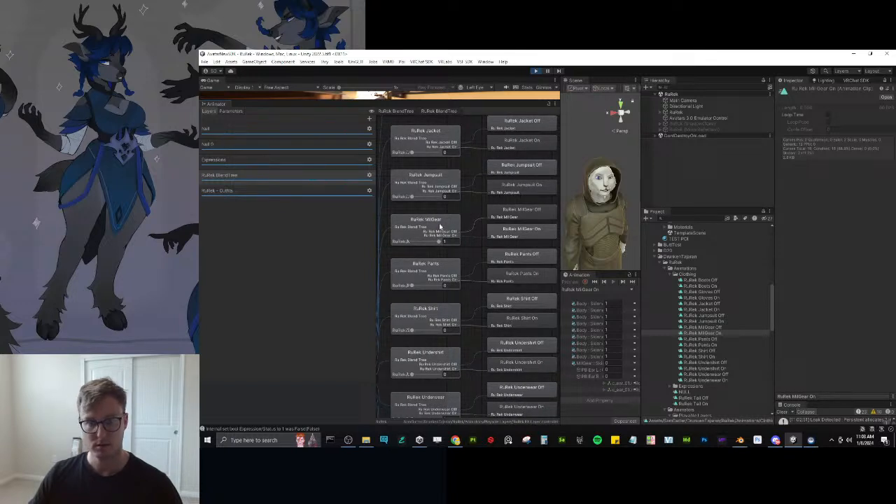
scroll(441, 226, "down", 5)
middle_click_drag(436, 264, 458, 249)
middle_click_drag(470, 377, 473, 321)
scroll(473, 320, "up", 4)
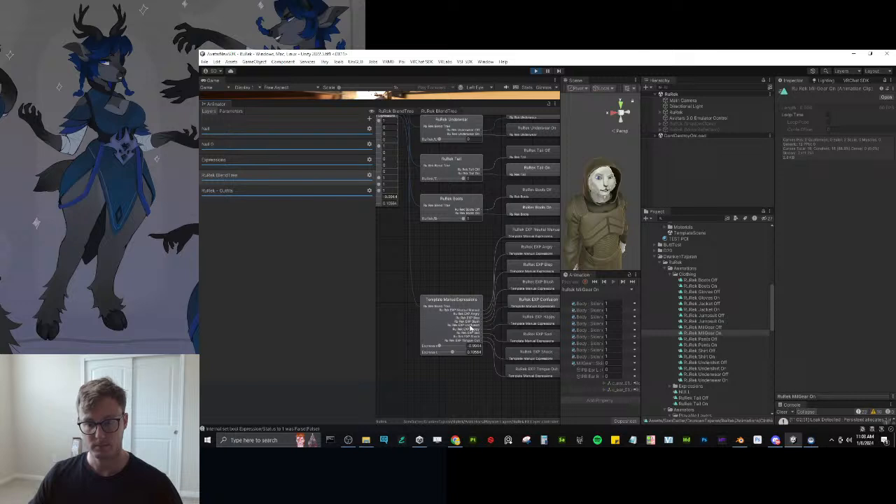
Narrow the Animator's layer list and examine the RuRek BlendTree graph from its root to the clothing child trees.
scroll(460, 276, "down", 3)
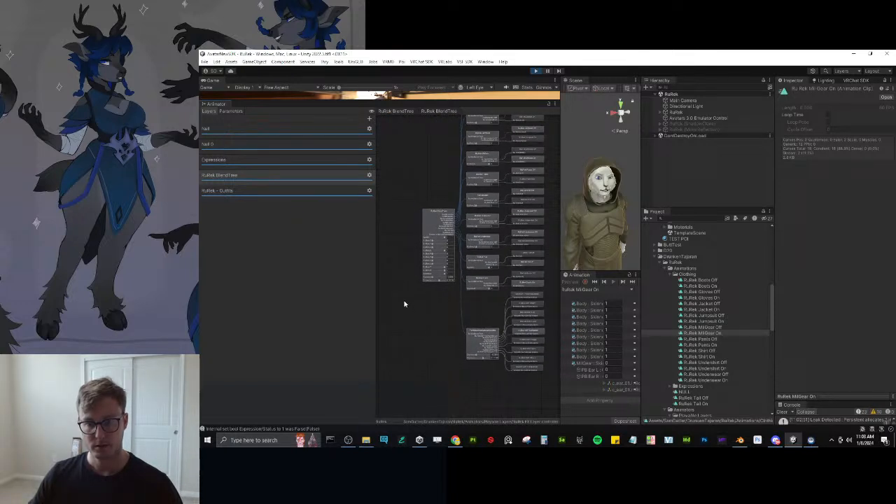
left_click_drag(375, 304, 253, 304)
middle_click_drag(356, 307, 388, 341)
scroll(365, 310, "up", 5)
middle_click_drag(348, 287, 397, 342)
scroll(397, 342, "down", 1)
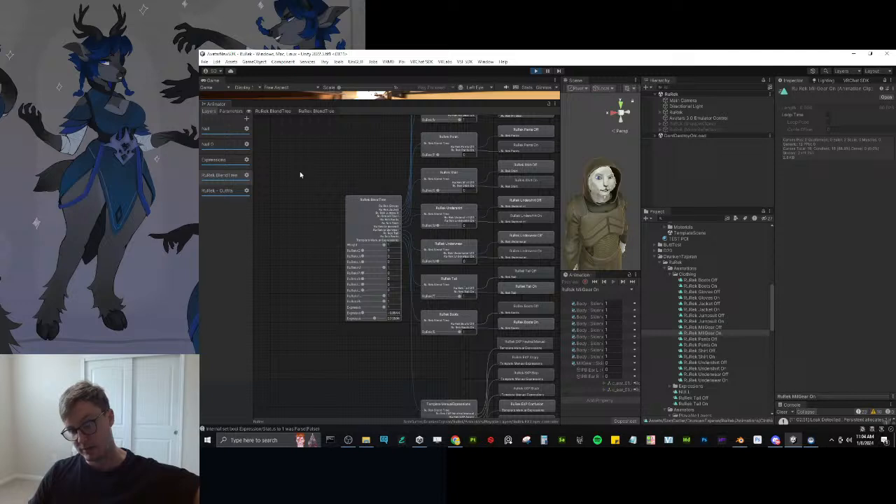
Exit Play mode and enlarge the Scene view by shrinking the Animator and Animation panels, framing the whole avatar.
left_click(535, 71)
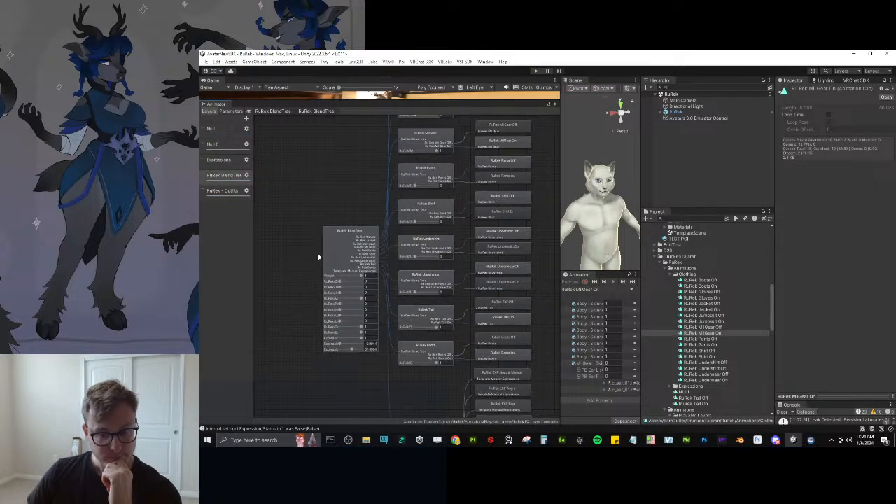
middle_click_drag(323, 260, 304, 309)
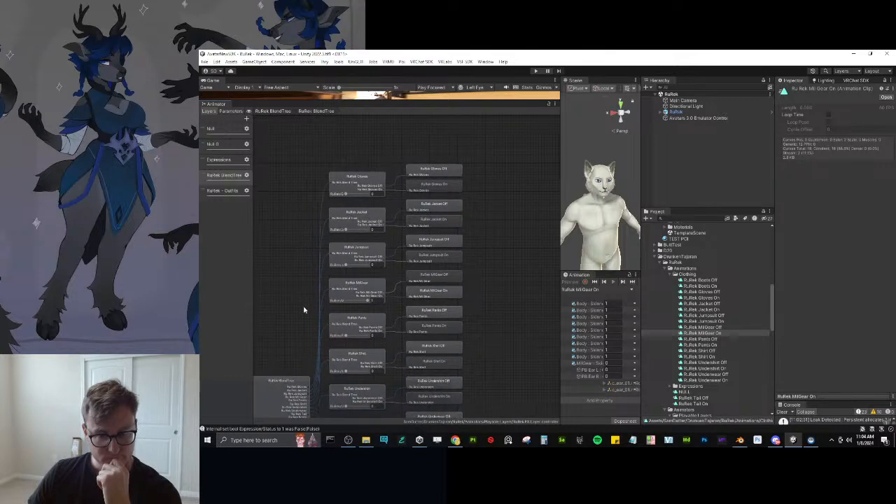
middle_click_drag(499, 282, 521, 210)
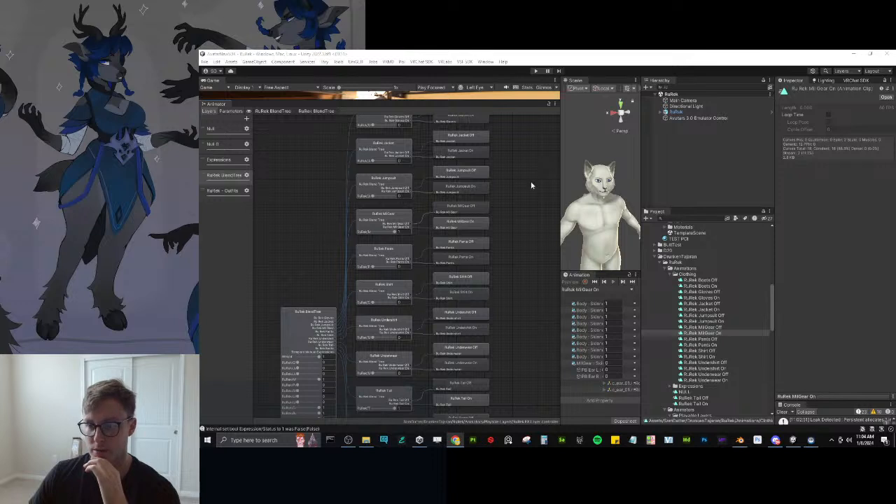
left_click_drag(558, 207, 339, 208)
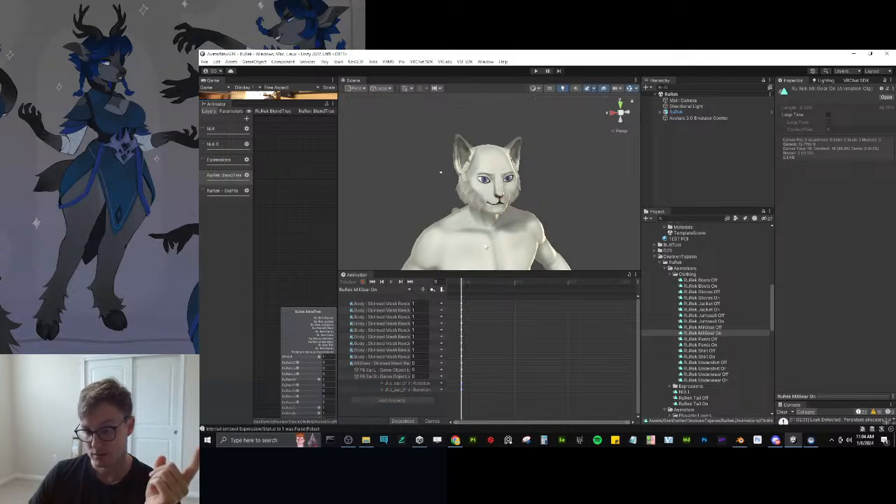
left_click_drag(486, 272, 483, 389)
scroll(413, 223, "down", 6)
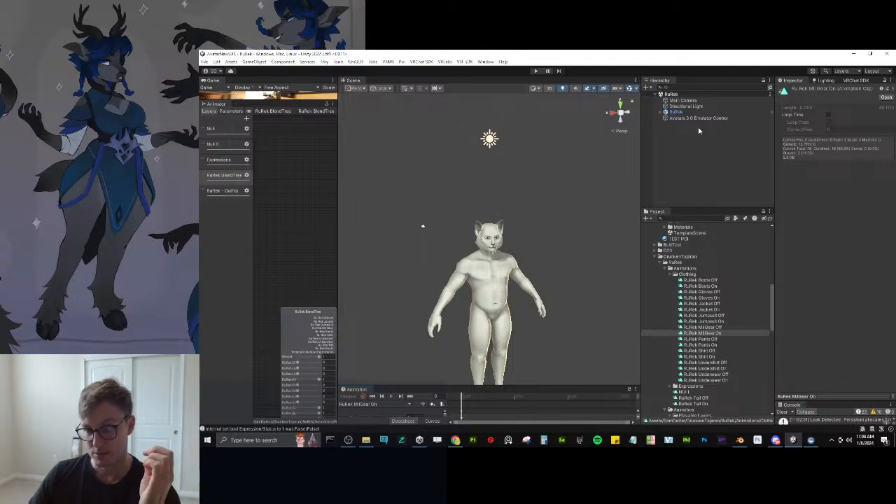
Enter Play mode, check the Manual Expressions control in RuRek's expressions menu and open the Emotes submenu.
left_click(535, 71)
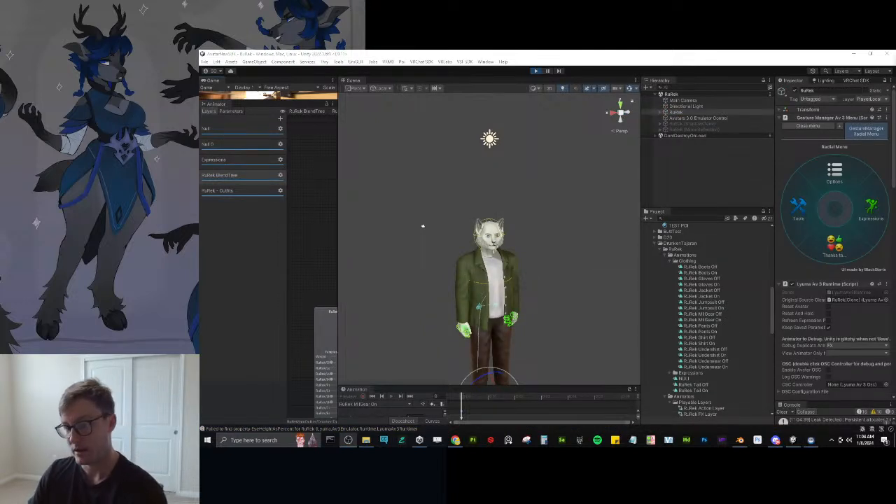
left_click(864, 211)
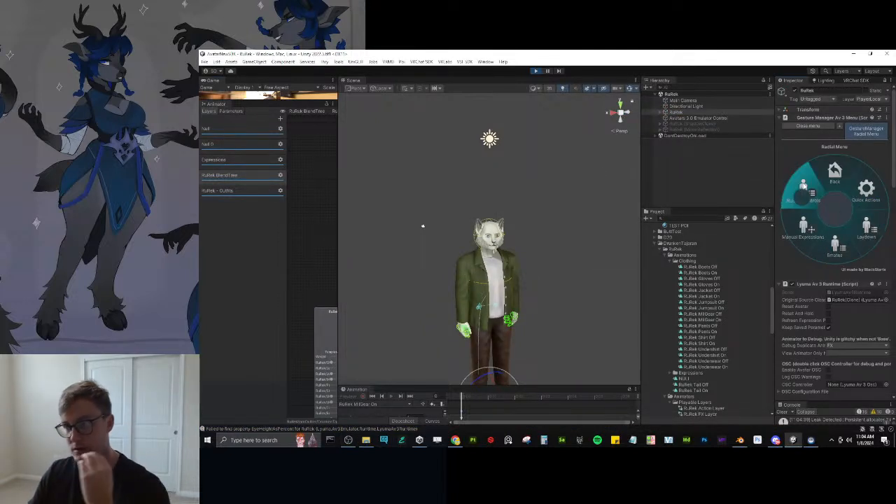
left_click(804, 228)
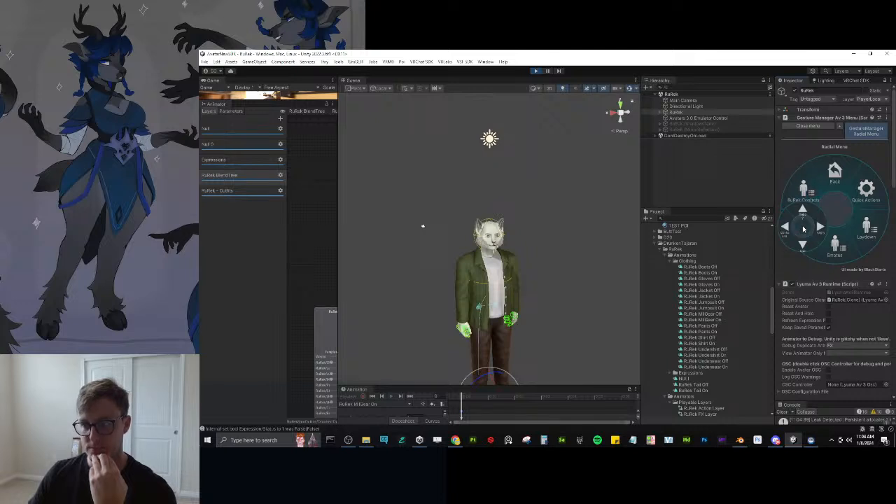
left_click(803, 228)
left_click(834, 242)
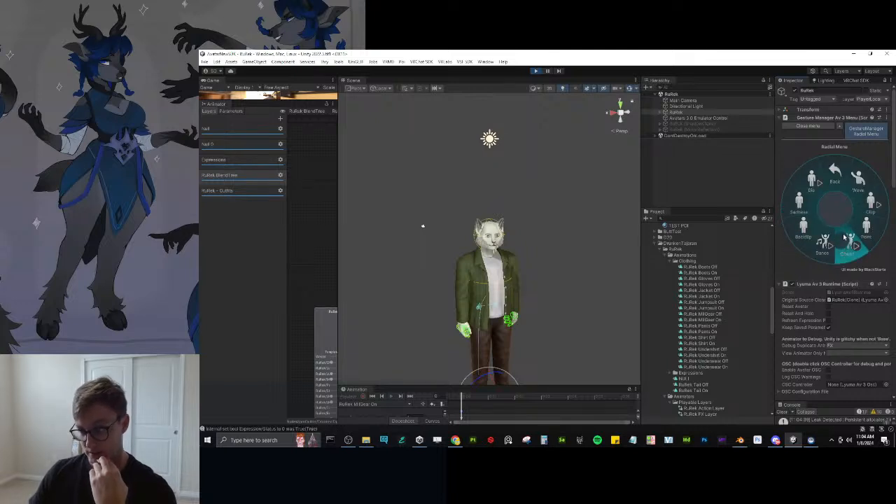
Test RuRek's Point, Clap, Wave, Backflip, Dance, Cheer and Sadness emotes in the radial menu.
left_click(860, 229)
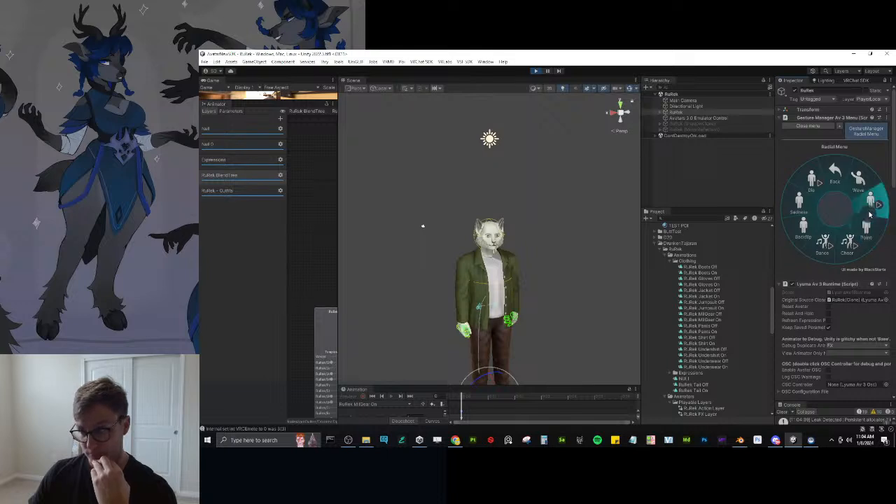
left_click(870, 214)
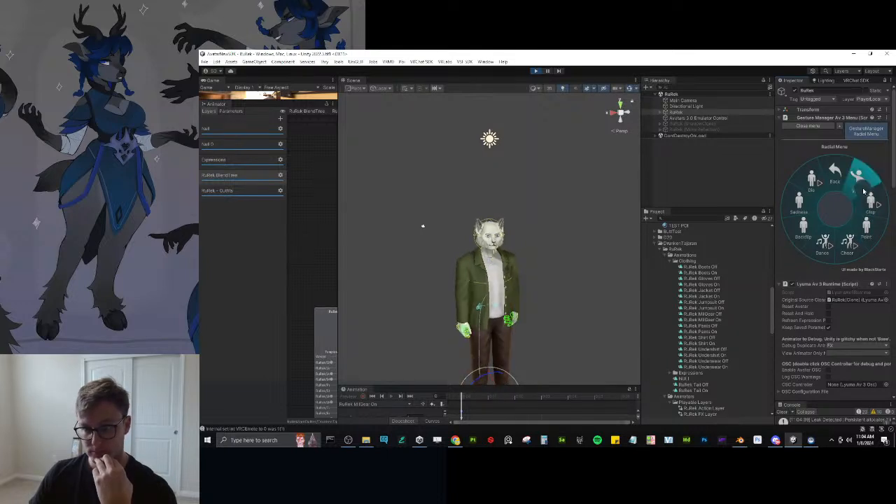
left_click(864, 191)
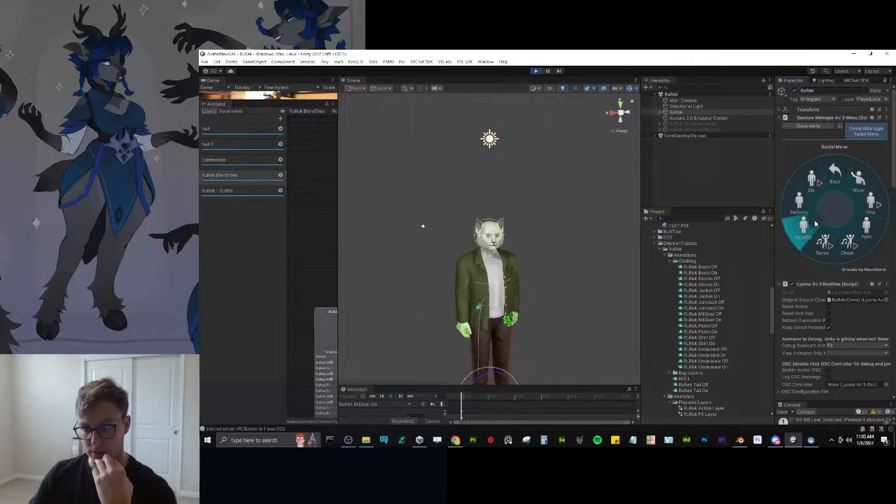
left_click(814, 224)
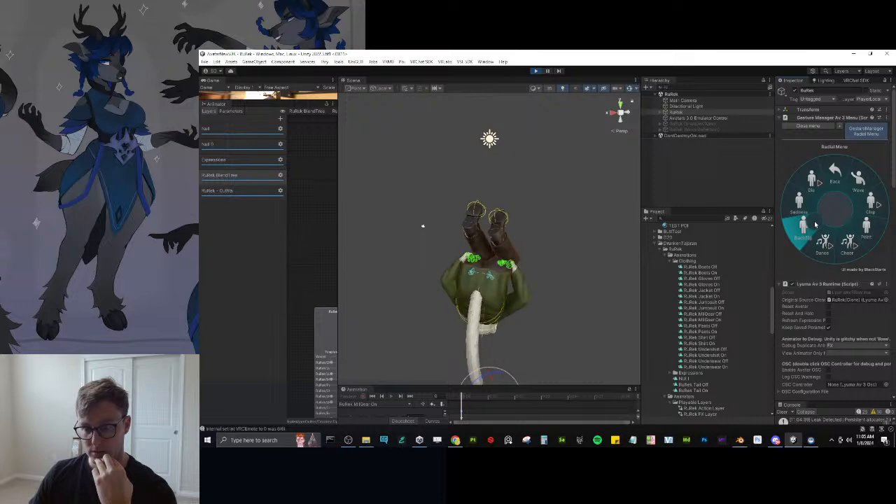
left_click(824, 249)
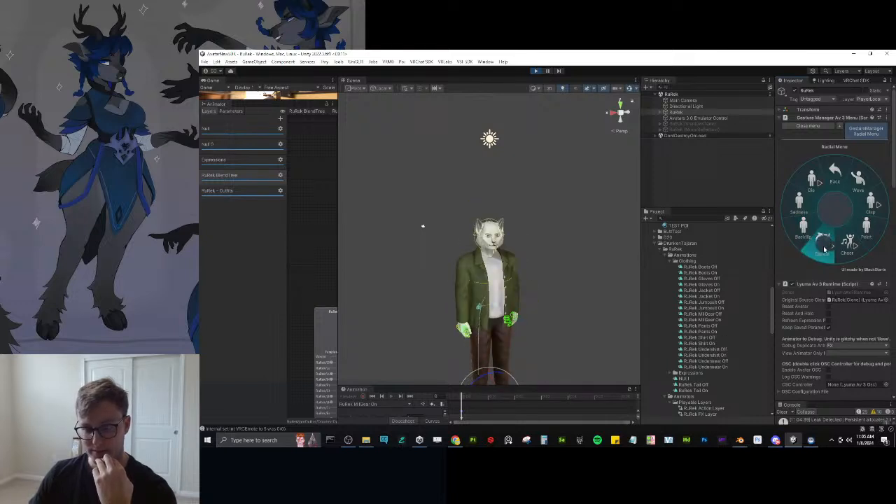
left_click(849, 245)
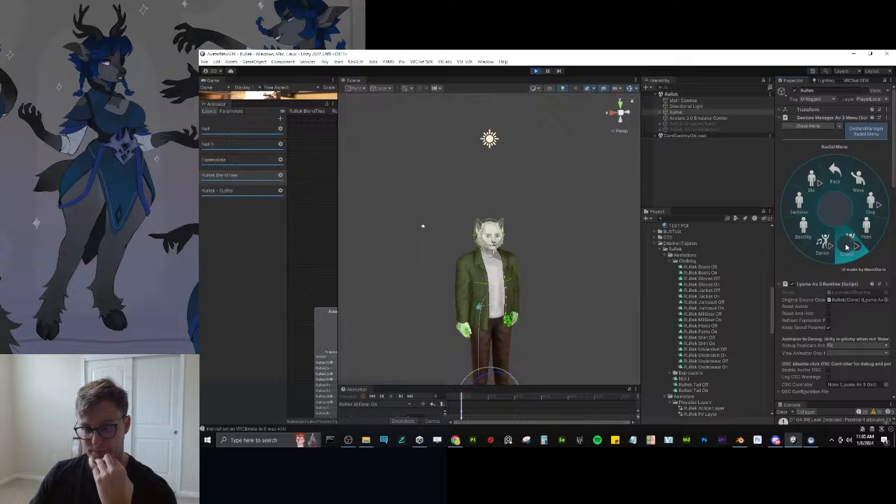
left_click(847, 247)
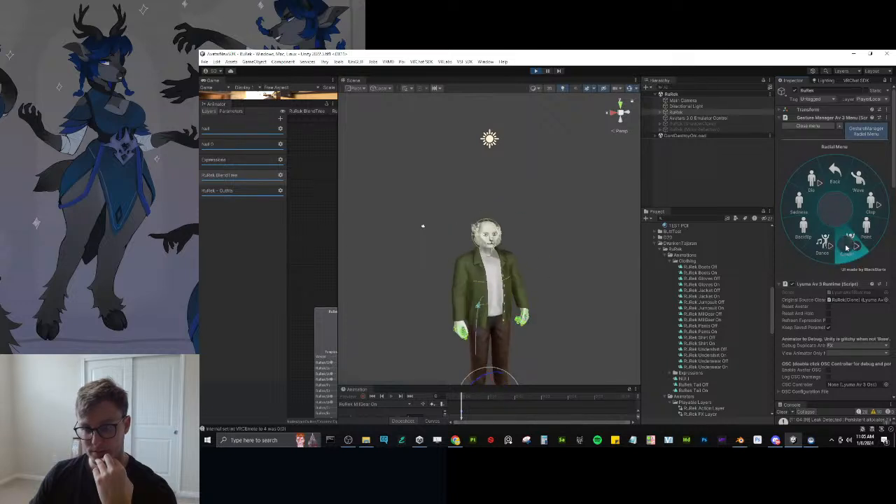
left_click(801, 207)
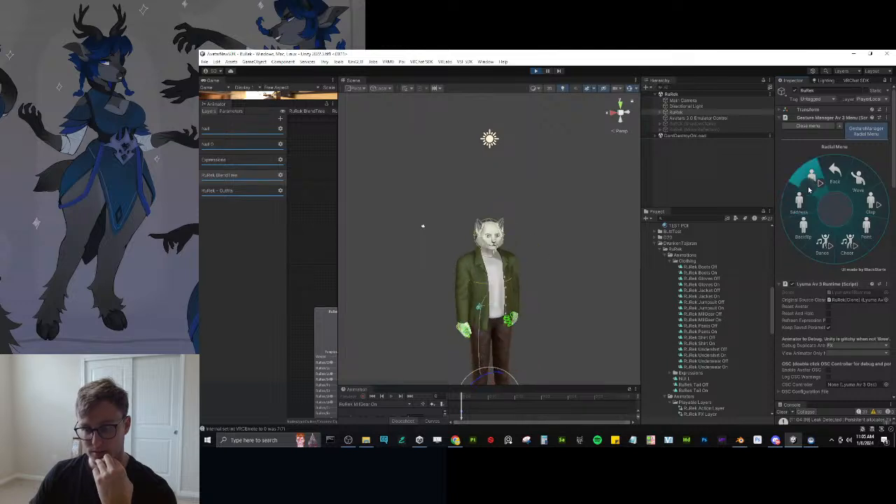
Play the Die emote, inspect the lying avatar's jacket sleeve and hand up close, and exit Play mode.
left_click(808, 189)
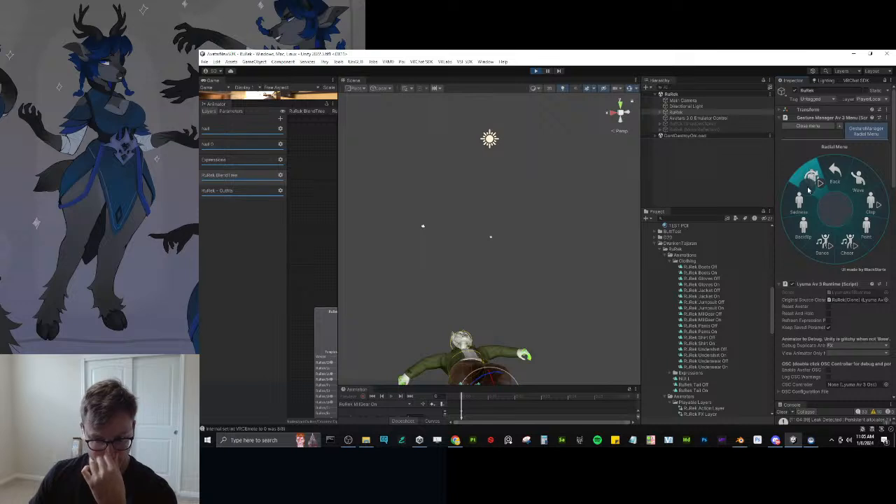
left_click_drag(497, 282, 536, 224, "alt")
key("f")
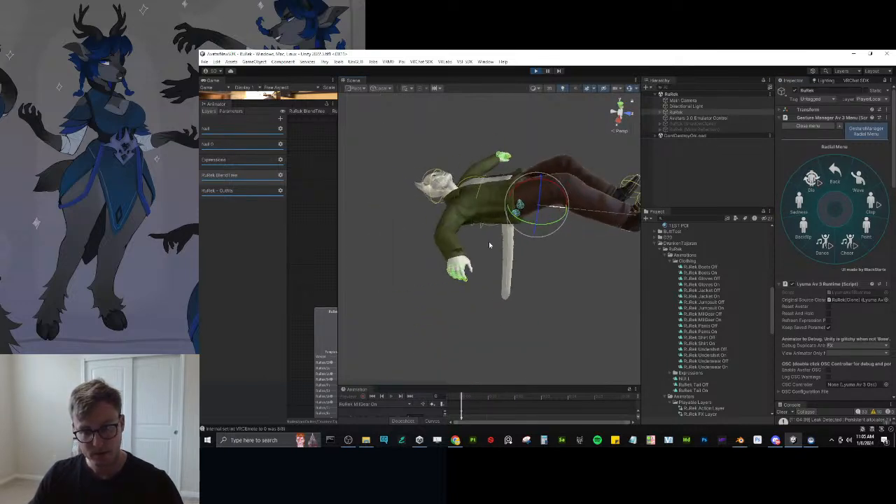
scroll(536, 224, "up", 3)
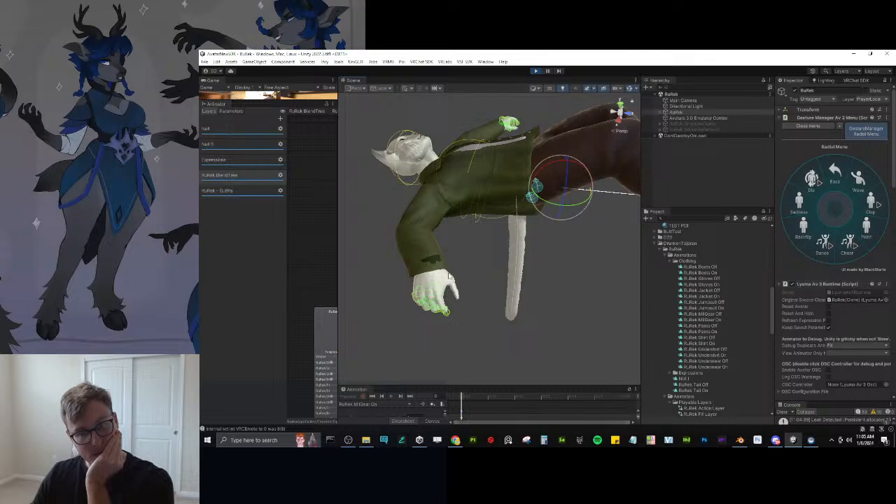
left_click(535, 70)
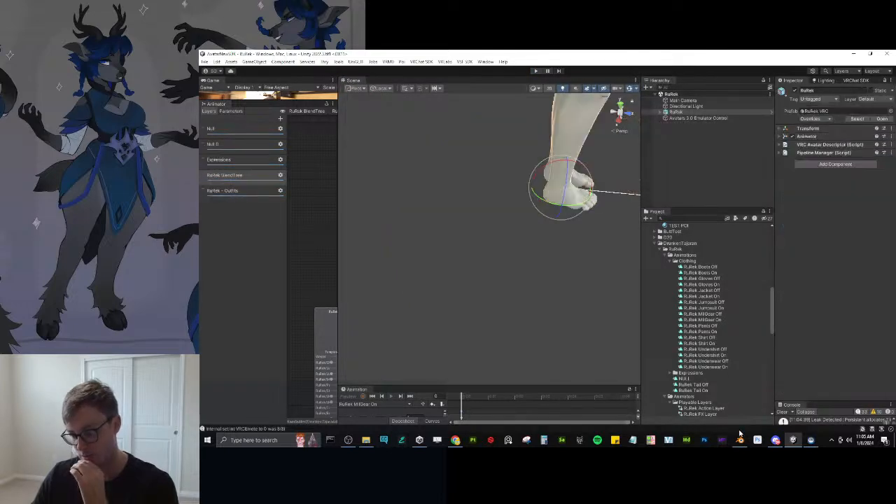
Switch to Blender, select the RuRek rig with the Clothing mesh, isolate both in local view and enter Weight Paint mode.
left_click(739, 438)
scroll(633, 306, "down", 5)
scroll(634, 301, "up", 5)
middle_click_drag(634, 301, 490, 305)
middle_click_drag(560, 315, 560, 168, "shift")
middle_click_drag(532, 168, 627, 240)
left_click(619, 225)
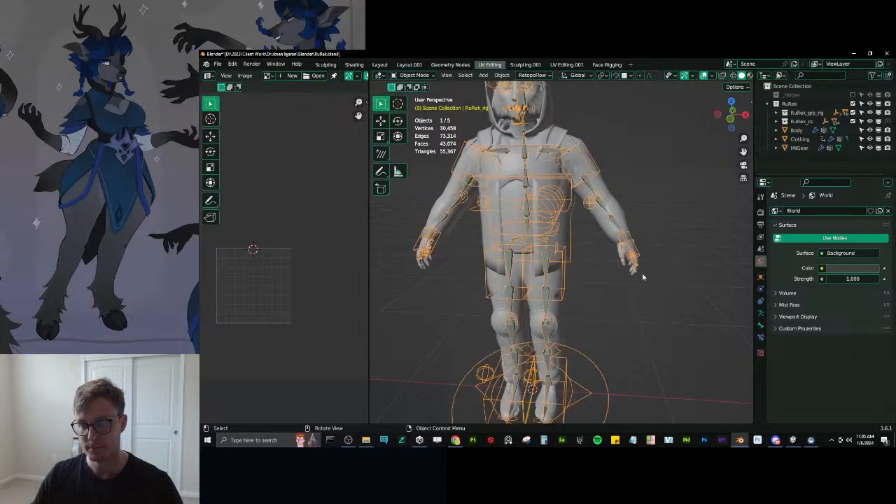
left_click(799, 139, "ctrl")
key("KP_Divide")
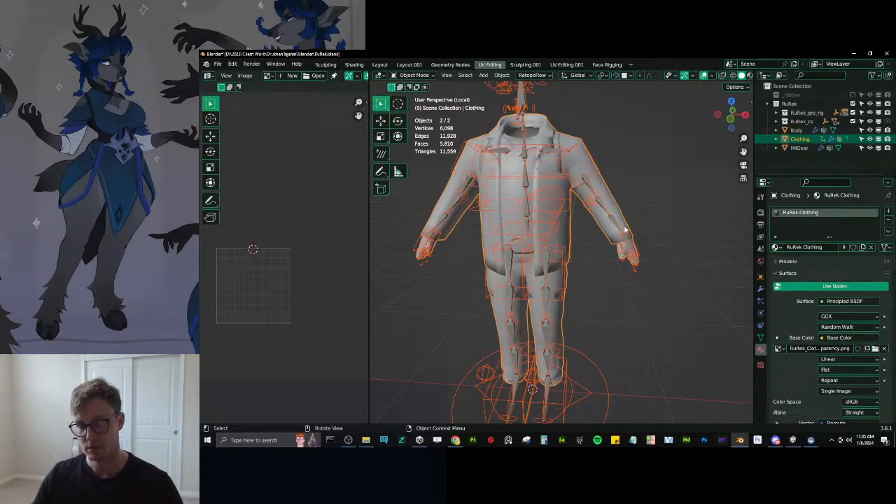
key("ctrl+Tab")
left_click(583, 215)
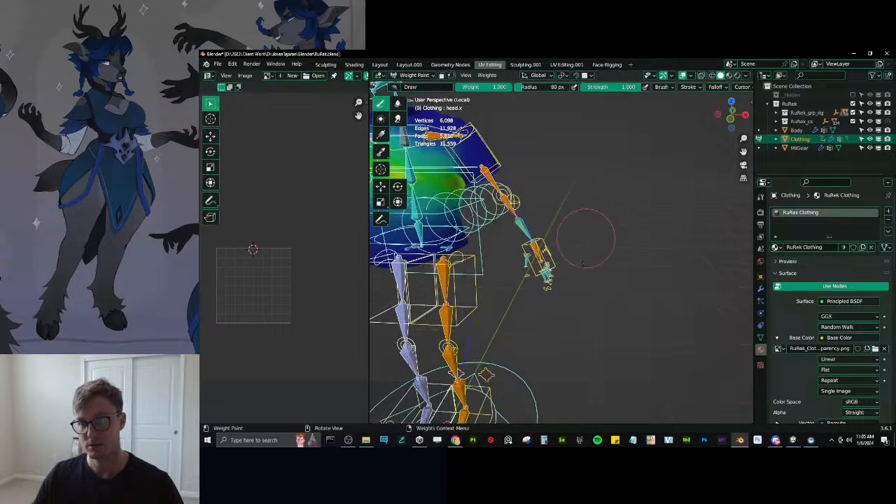
Reveal the hidden clothing geometry and rotate the left hand IK control bone to test how the sleeve and glove deform.
mouse_move(586, 235)
middle_mouse_down()
mouse_move(544, 258)
mouse_move(617, 259)
middle_mouse_up()
key("alt+h")
left_click(594, 261, "ctrl")
left_click(627, 273, "ctrl")
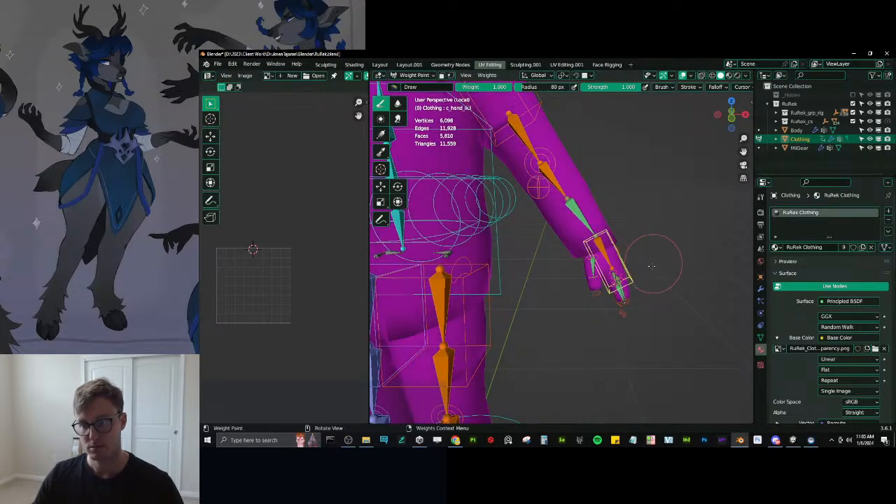
key("r")
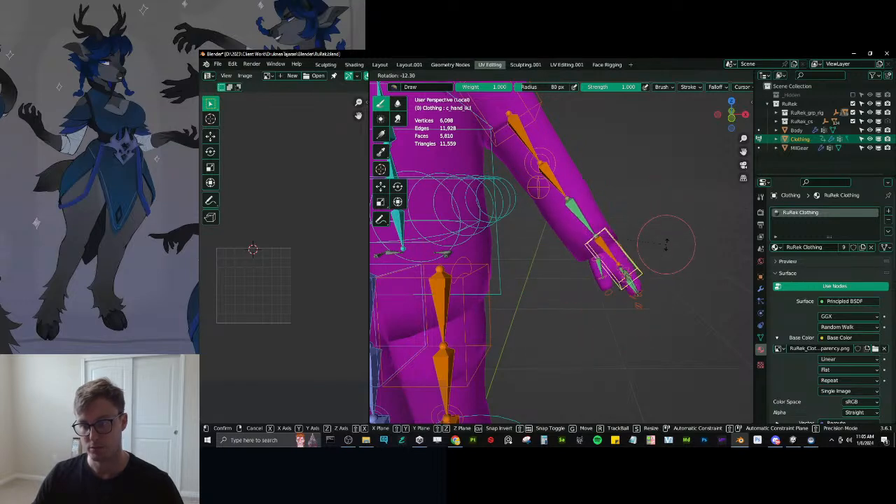
left_click(648, 261)
middle_click_drag(623, 267, 608, 275)
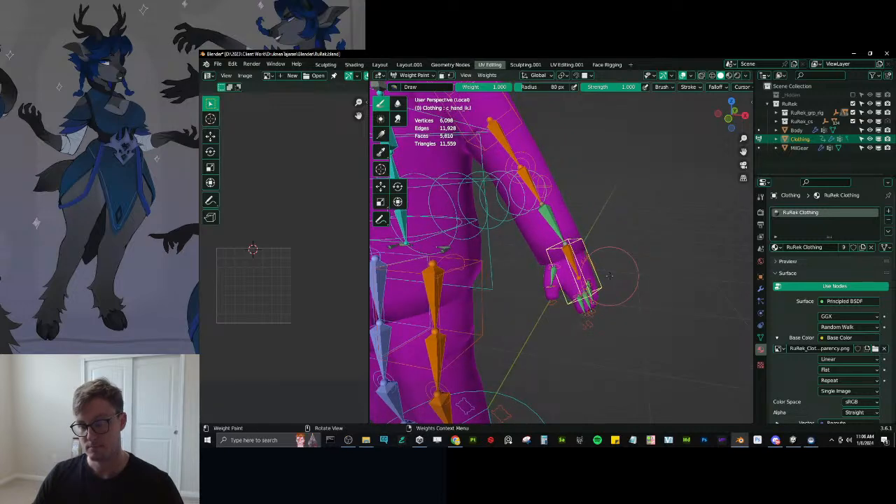
Select the linked garment pieces that cover the left arm in Edit Mode and return to Weight Paint with wireframe shading.
key("Tab")
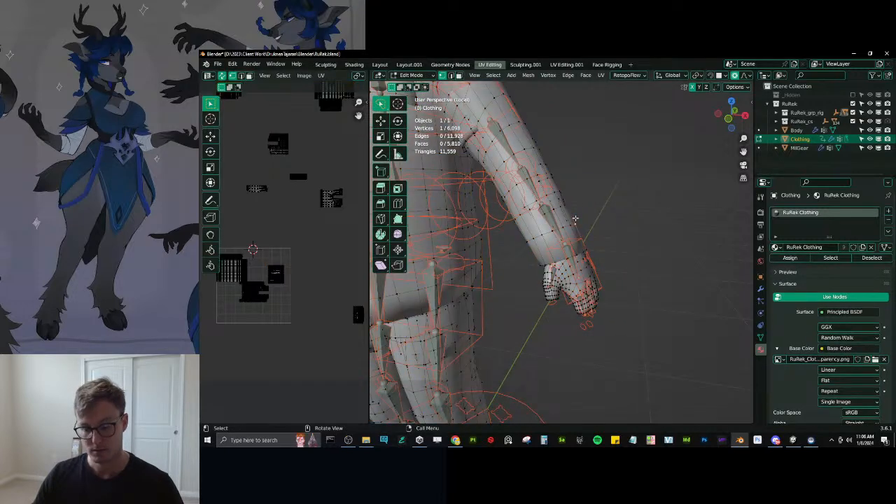
key("ctrl+l")
middle_click_drag(575, 218, 601, 225)
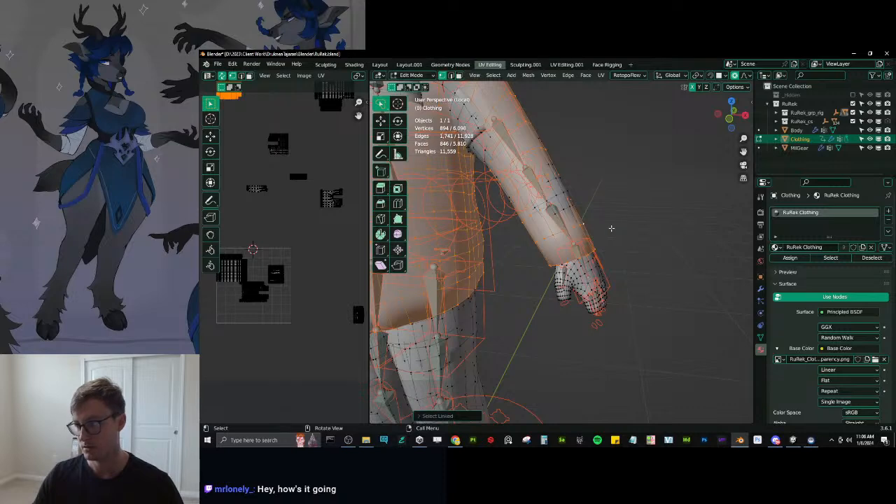
key("l")
mouse_move(578, 210)
middle_mouse_down()
mouse_move(615, 217)
mouse_move(651, 252)
middle_mouse_up()
key("z")
scroll(639, 236, "up", 4)
scroll(652, 252, "down", 4)
key("Tab")
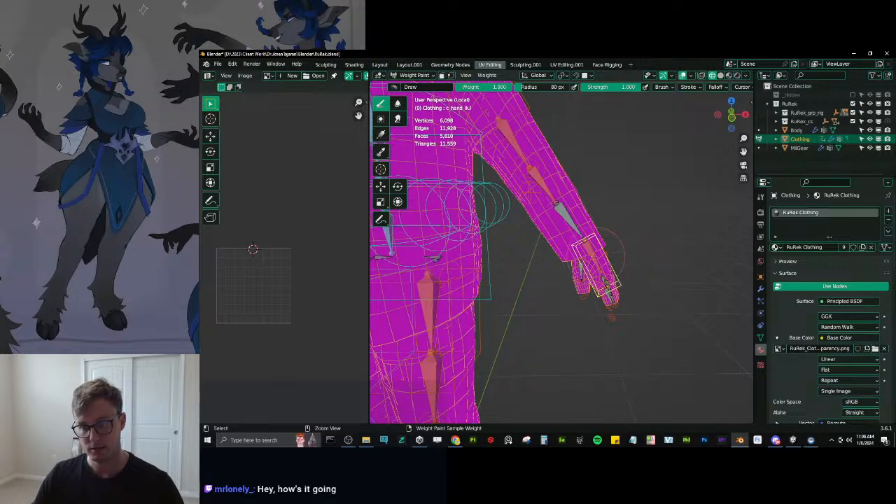
Show the hand.l weights with selection masking enabled and examine the left sleeve cuffs, comparing them with the Edit Mode selection.
left_click(595, 246, "ctrl")
mouse_move(595, 246)
middle_mouse_down()
mouse_move(597, 254)
mouse_move(561, 245)
mouse_move(537, 260)
mouse_move(632, 259)
mouse_move(696, 283)
middle_mouse_up()
key("q")
left_click(597, 254)
scroll(611, 231, "up", 3)
middle_click_drag(610, 230, 626, 231)
scroll(542, 258, "up", 3)
scroll(542, 258, "down", 3)
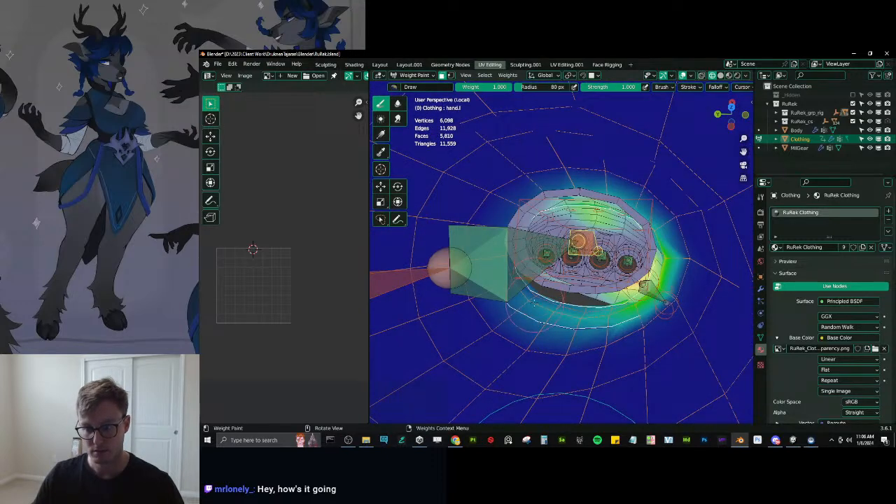
key("Tab")
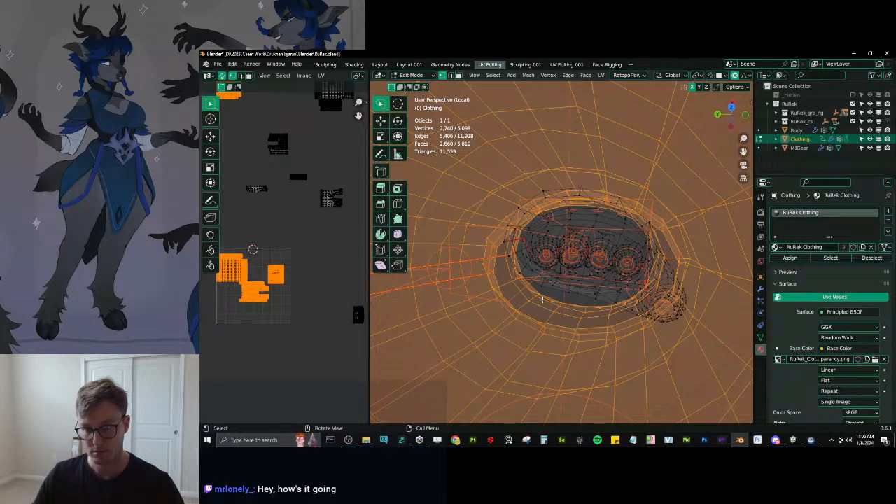
key("Tab")
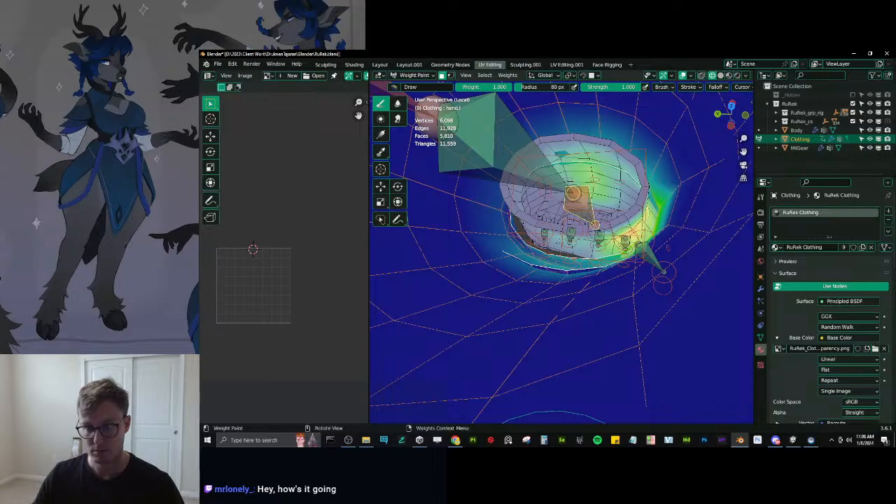
Try a hand.l weight gradient on the left sleeve cuff with the paint mask enabled, and undo it.
key("q")
left_click(559, 243)
middle_click_drag(559, 242, 564, 236)
scroll(564, 236, "down", 6)
mouse_move(532, 189)
middle_mouse_down("shift")
mouse_move(597, 263)
mouse_move(623, 263)
middle_mouse_up("shift")
scroll(596, 263, "up", 4)
scroll(623, 263, "down", 3)
key("q")
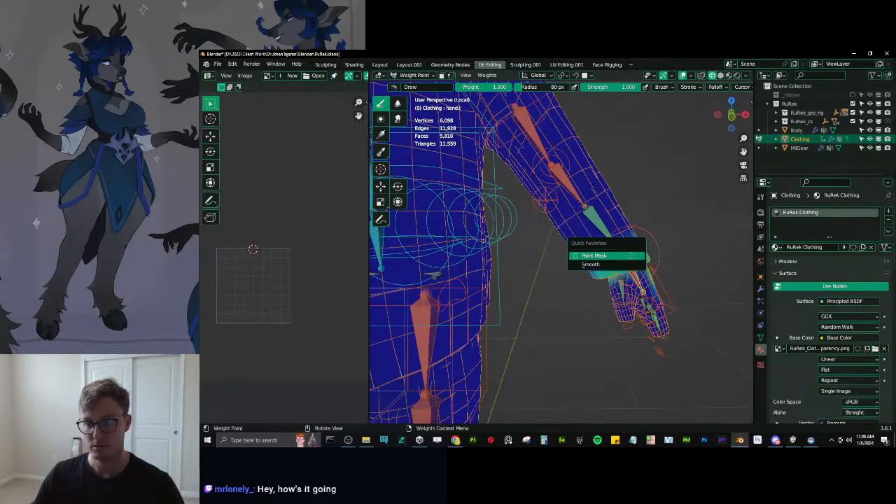
left_click(623, 256)
left_click_drag(595, 294, 576, 245, "alt")
key("ctrl+z")
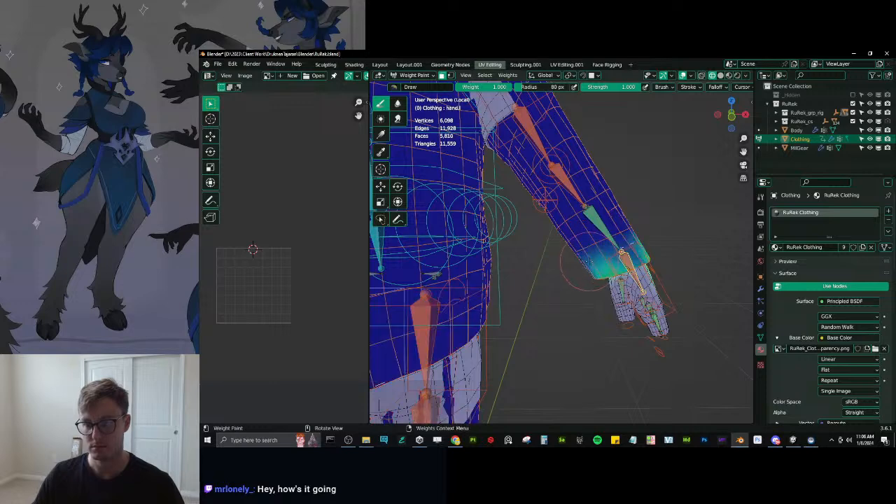
Apply a weight 1.0 hand.l gradient across the left sleeve cuff, and clear the leg weights with a weight 0 gradient.
scroll(592, 266, "down", 4)
left_click_drag(590, 277, 573, 243, "alt")
left_click_drag(495, 86, 455, 87)
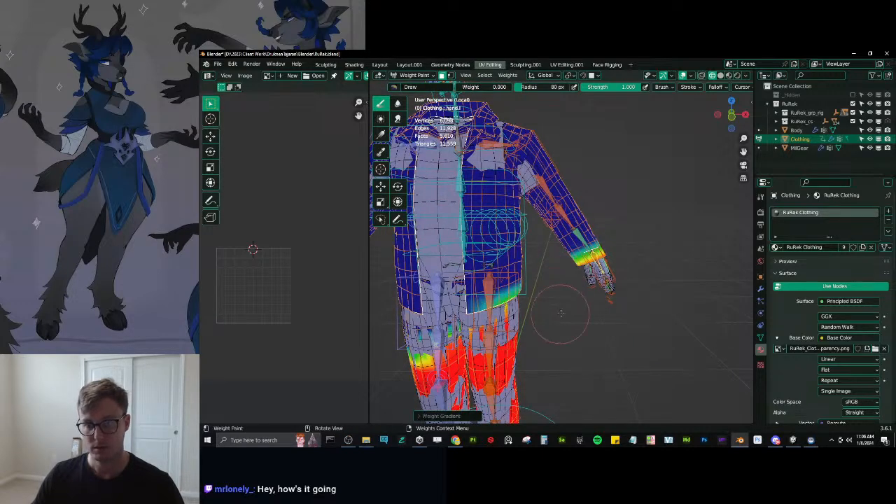
left_click_drag(558, 314, 560, 288, "alt")
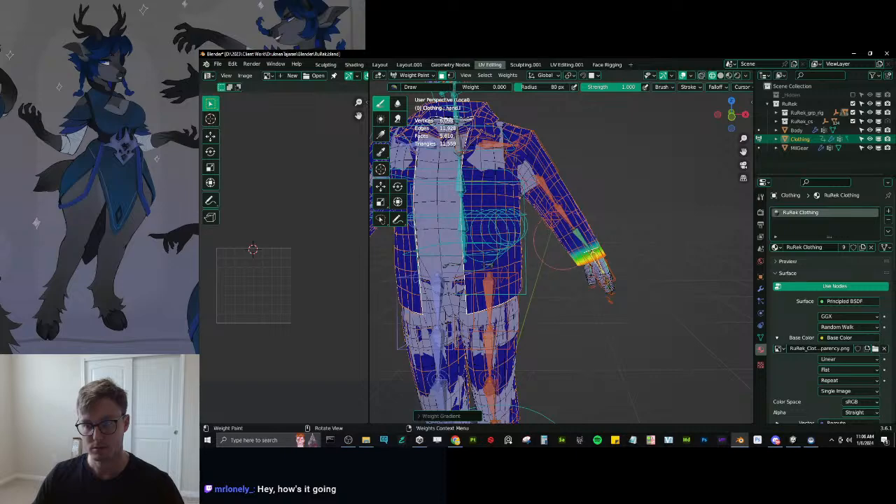
Choose the Blur brush, turn off the paint mask and test the cuff by temporarily rotating the left hand IK control bone.
key("2")
scroll(696, 256, "down", 4)
middle_click_drag(648, 234, 419, 259)
scroll(518, 253, "up", 4)
middle_click_drag(518, 253, 604, 270)
key("q")
left_click(606, 271)
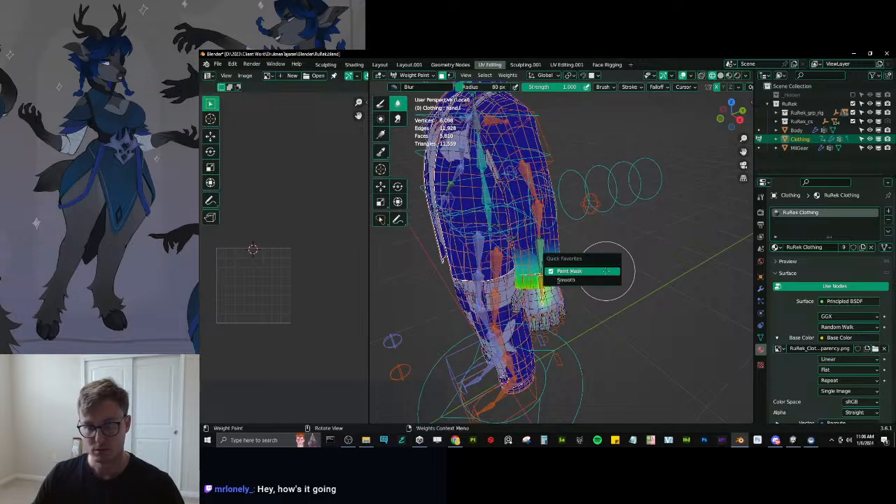
left_click(564, 278, "ctrl")
key("r")
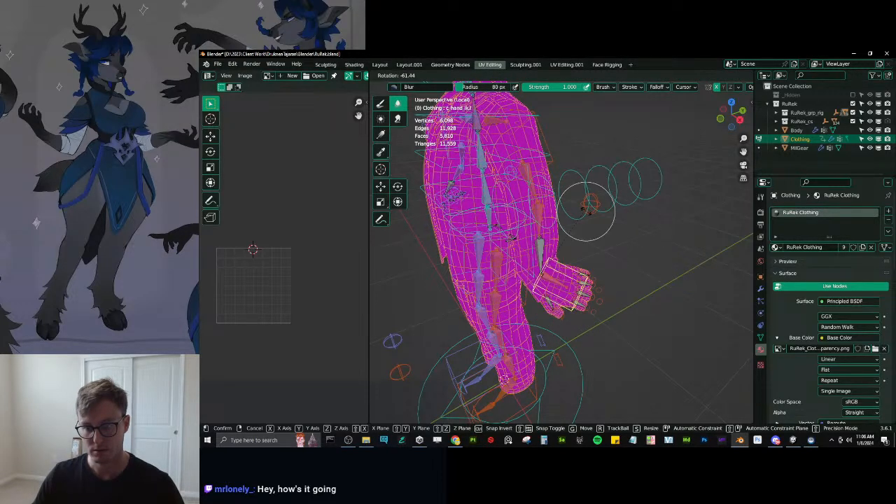
right_click(590, 285)
Undo the hand.l weight gradients on the sleeve and check the clothing selection in Edit Mode.
middle_click_drag(590, 284, 657, 268)
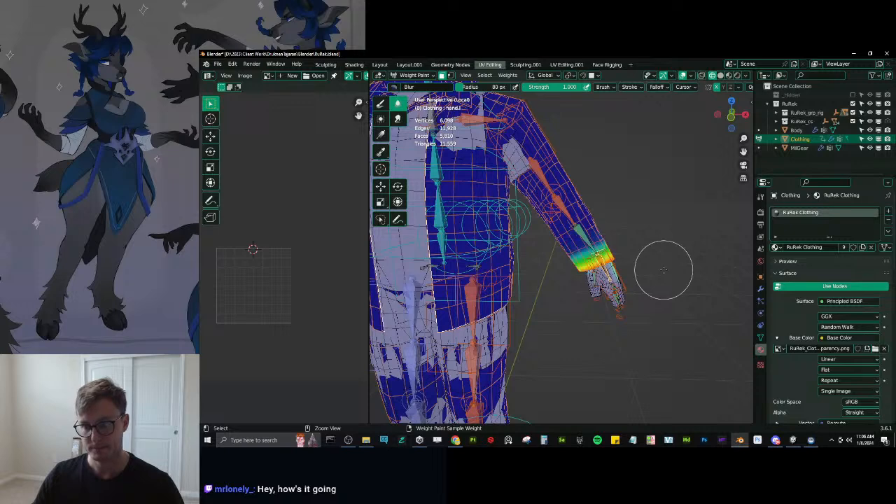
key("Tab")
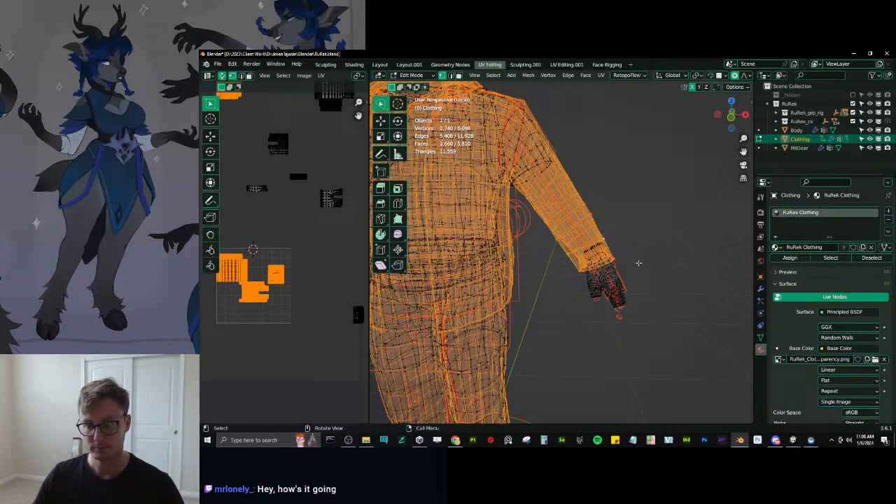
key("Tab")
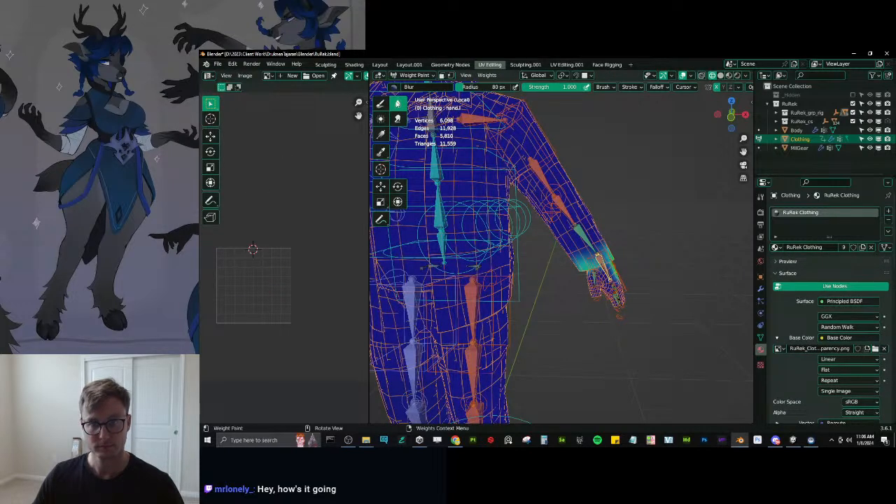
Rotate the left hand IK control bone to bend the wrist and examine how the sleeve cuff deforms.
middle_click_drag(577, 269, 496, 242)
middle_click_drag(525, 280, 590, 310)
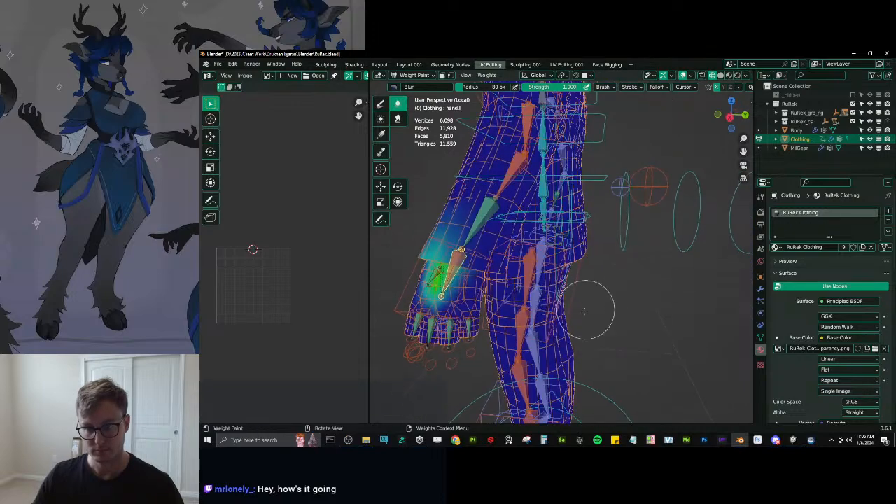
left_click(412, 282, "ctrl")
middle_click_drag(516, 301, 535, 291)
key("r")
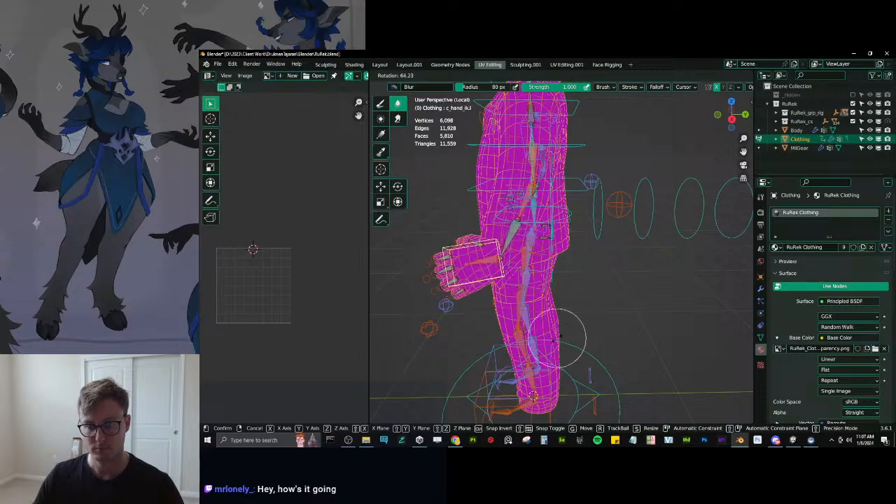
left_click(530, 363)
scroll(559, 315, "up", 4)
middle_click_drag(566, 304, 498, 213)
mouse_move(497, 417)
middle_mouse_down()
mouse_move(515, 363)
mouse_move(450, 365)
mouse_move(423, 335)
mouse_move(380, 390)
mouse_move(391, 364)
mouse_move(466, 294)
mouse_move(490, 277)
mouse_move(544, 269)
mouse_move(598, 189)
mouse_move(604, 199)
mouse_move(612, 196)
middle_mouse_up()
Try further rotations of the left hand IK control bone from other viewing angles, and undo the last one.
key("r")
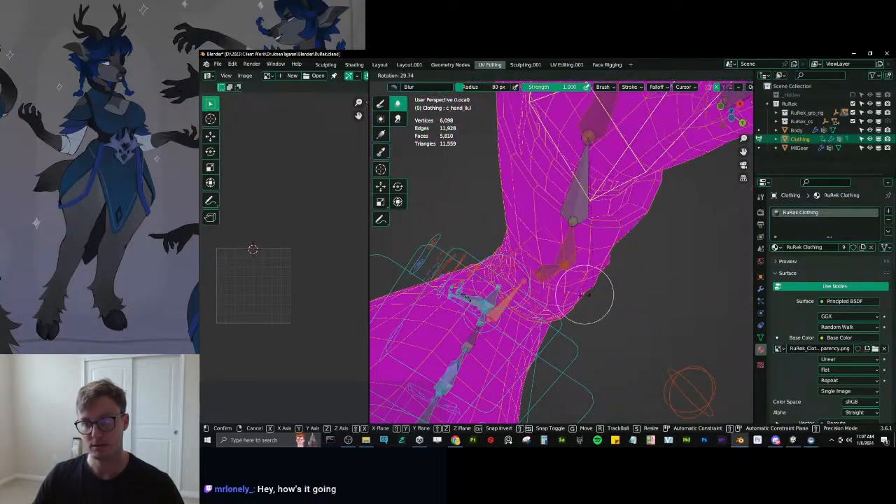
left_click(455, 225)
middle_click_drag(658, 245, 682, 175)
key("r")
right_click(569, 298)
key("ctrl+z")
Bend the left hand sharply with its IK control bone and select the hand.l bone to show its weights.
middle_click_drag(602, 245, 725, 286)
key("r")
left_click(598, 320)
mouse_move(598, 320)
middle_mouse_down()
mouse_move(654, 294)
mouse_move(676, 256)
mouse_move(671, 245)
mouse_move(647, 269)
mouse_move(588, 259)
mouse_move(634, 272)
mouse_move(627, 247)
middle_mouse_up()
left_click(635, 269, "ctrl")
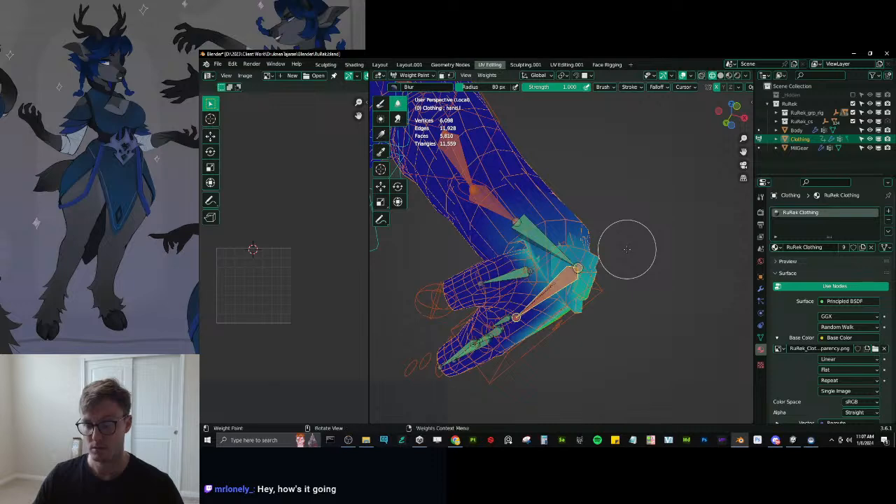
Clear the pose rotation of the left hand bones and check the mesh selection in Edit Mode before returning to Weight Paint.
key("a")
key("alt+r")
middle_click_drag(629, 248, 627, 275)
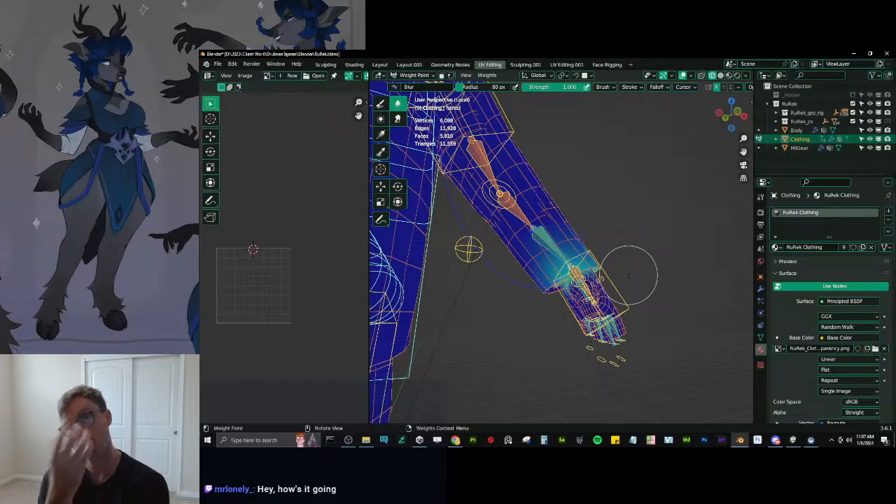
key("Tab")
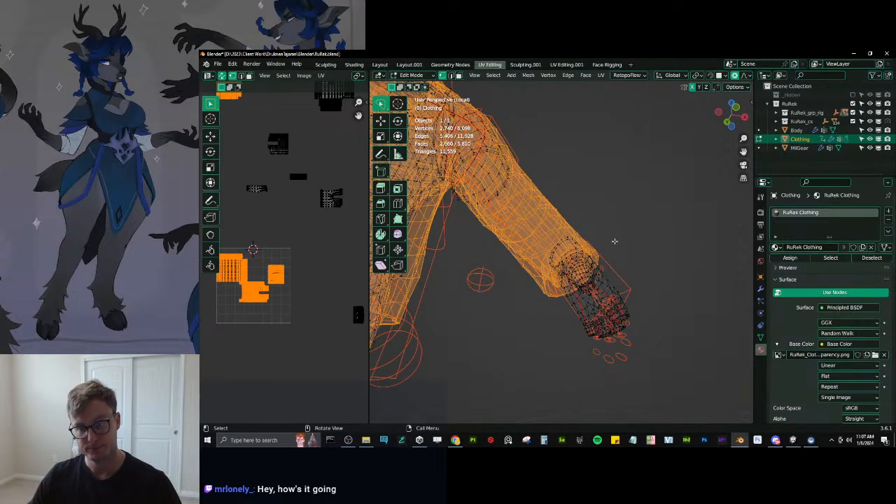
key("Tab")
mouse_move(606, 238)
middle_mouse_down()
mouse_move(599, 266)
mouse_move(613, 268)
middle_mouse_up()
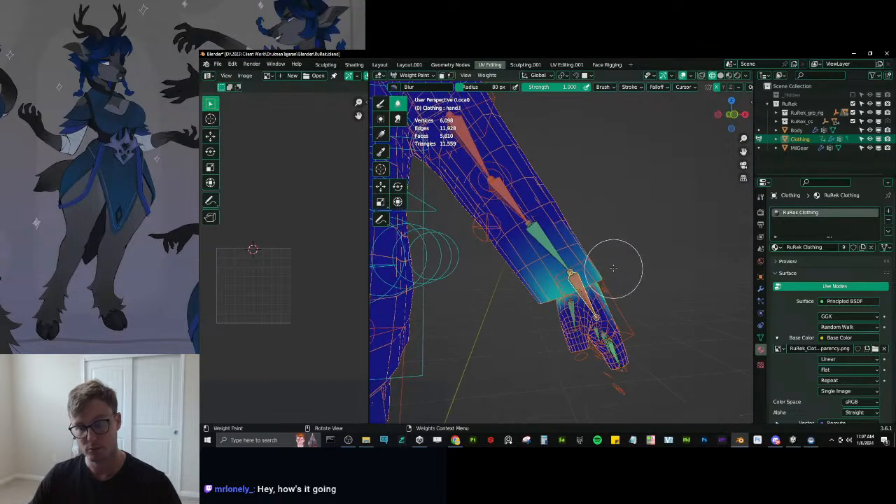
Clear the hand.l bone's influence on the masked sleeve with a Draw brush weight gradient at weight 0.
key("q")
left_click(519, 177)
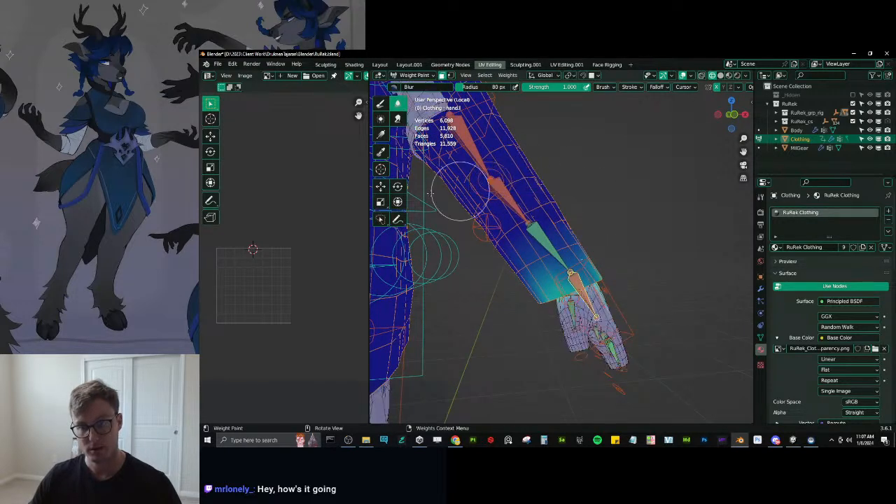
left_click(380, 104)
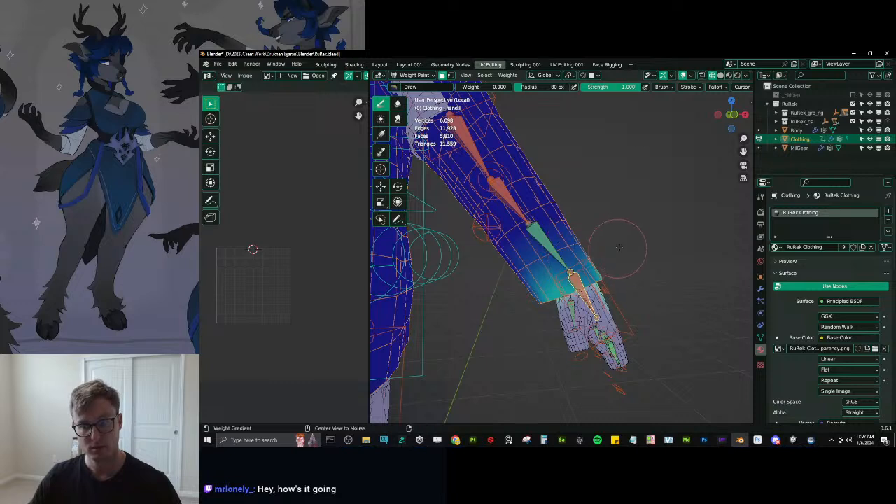
left_click_drag(617, 248, 651, 223, "alt")
key("m")
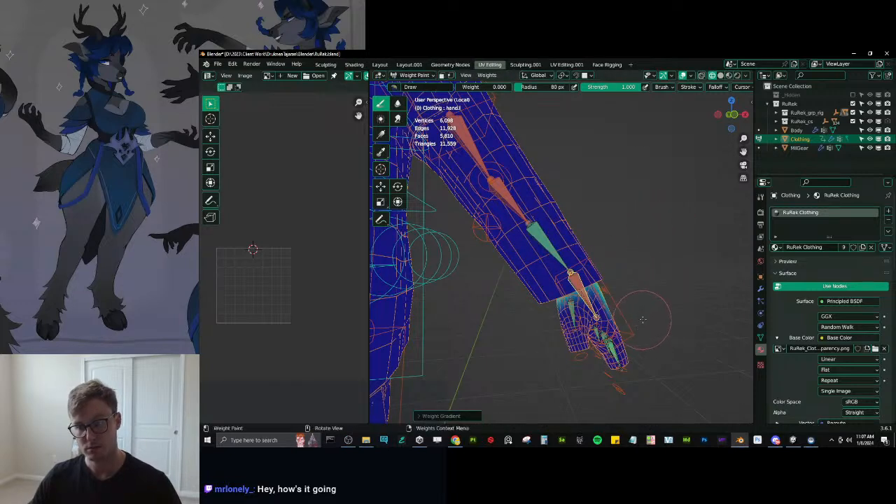
Test the wrist deformation by rotating the left hand IK control, cancel the rotation, and stay in Weight Paint mode.
left_click(622, 331, "ctrl")
key("r")
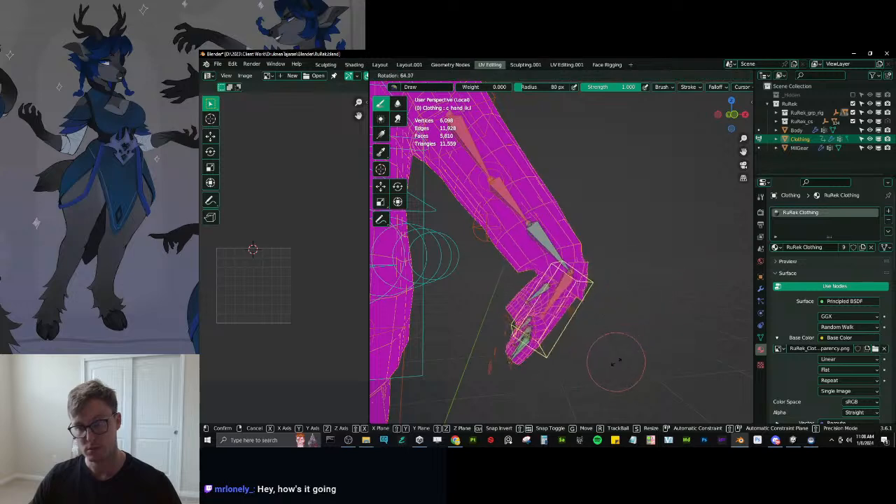
right_click(617, 287)
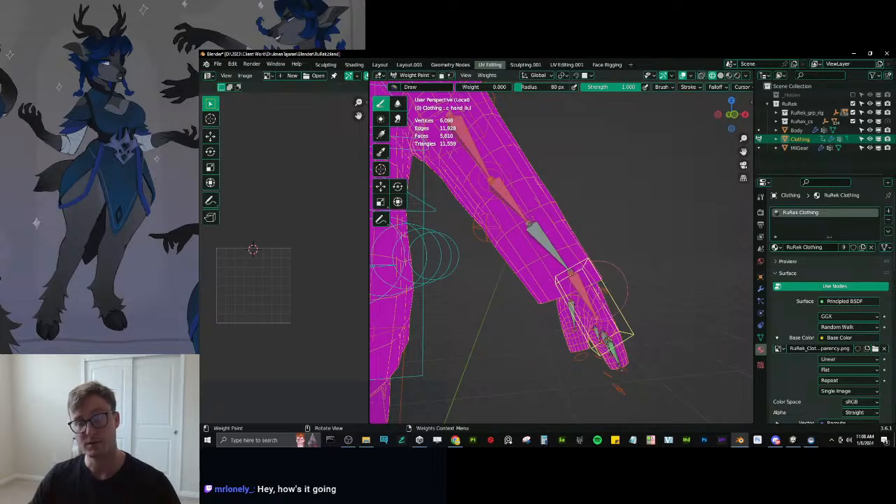
middle_click_drag(608, 293, 588, 305)
key("ctrl+Tab")
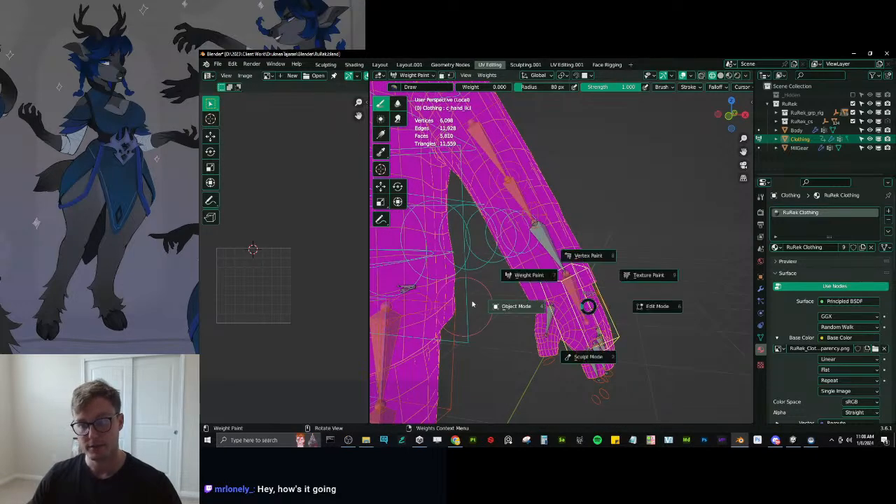
left_click(469, 302)
key("ctrl+Tab")
left_click(496, 256)
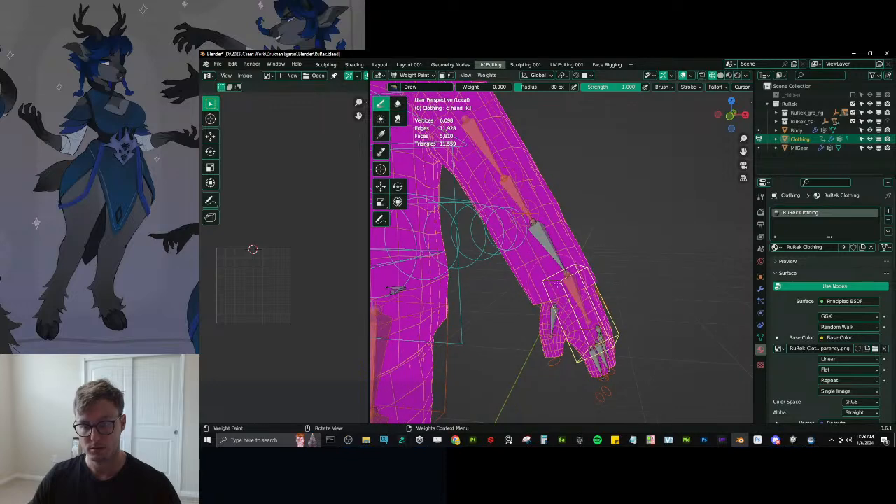
Try to clear the left thumb1 bone's influence on the sleeve with a masked weight gradient at weight 0.
left_click(577, 307, "ctrl")
middle_click_drag(577, 307, 602, 245, "shift")
scroll(605, 241, "up", 2)
left_click(572, 251, "ctrl")
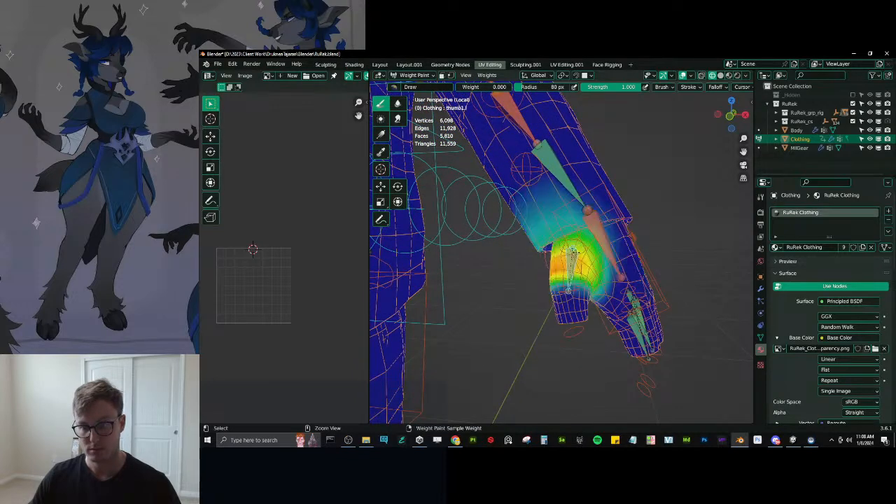
key("q")
left_click(663, 202)
left_click_drag(663, 202, 677, 235, "alt")
key("q")
left_click(678, 234)
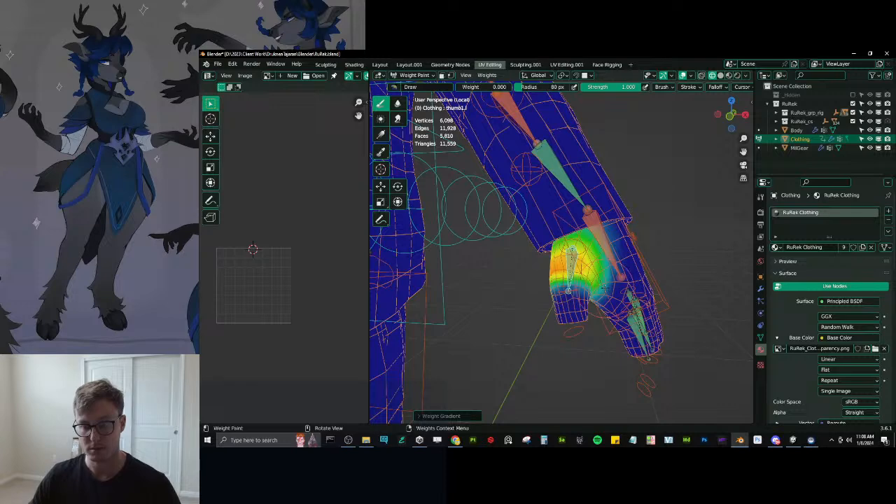
Try to clear the left pinky base bone's influence on the sleeve with a masked weight gradient at weight 0.
left_click(568, 290, "ctrl")
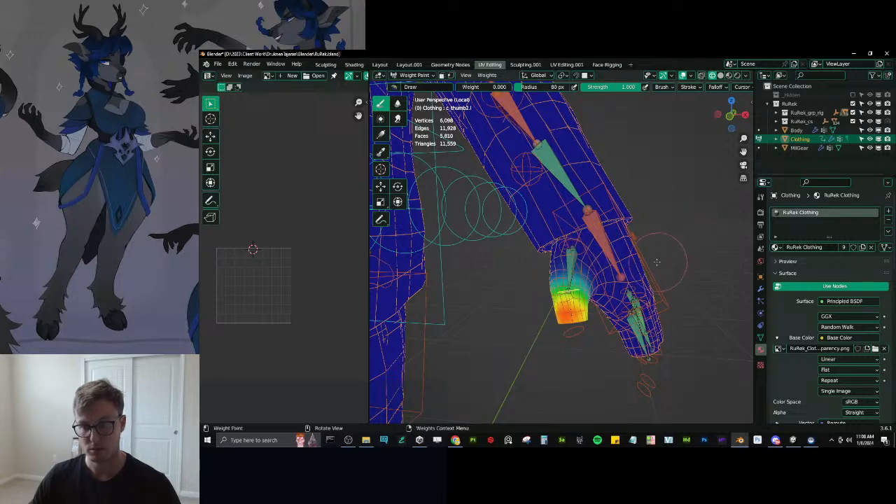
middle_click_drag(658, 261, 639, 262)
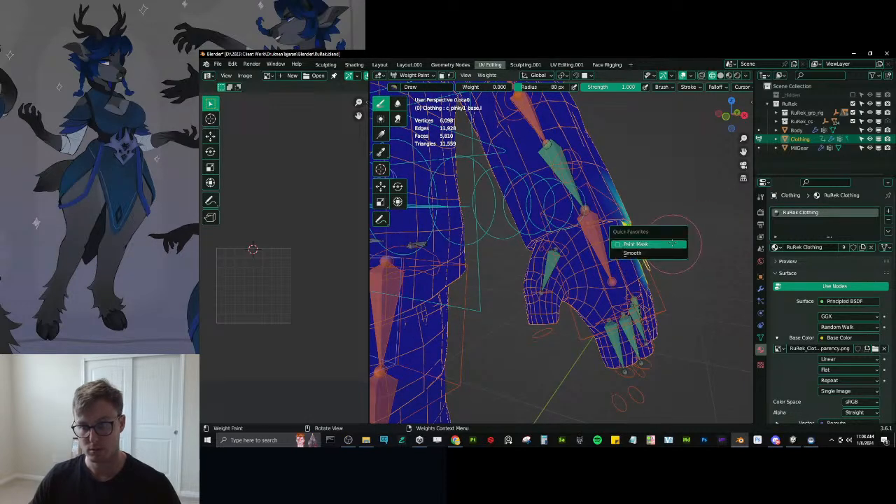
left_click(672, 244)
left_click_drag(688, 248, 698, 252, "alt")
key("q")
left_click(699, 251)
middle_click_drag(699, 251, 623, 249)
Try to clear the left ring finger base bone's influence on the sleeve with a masked weight gradient.
left_click(617, 253, "ctrl")
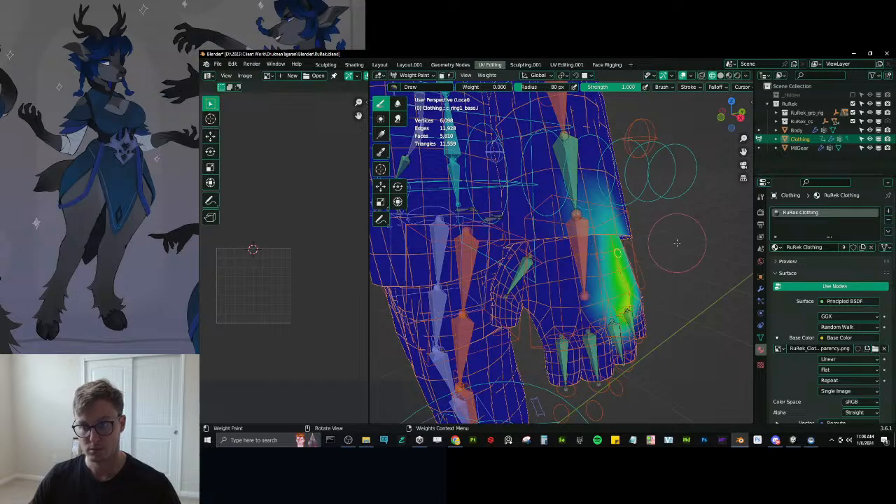
key("m")
mouse_move(669, 251)
left_mouse_down("alt")
mouse_move(687, 268)
mouse_move(709, 263)
left_mouse_up("alt")
key("m")
Try to clear the left middle and index finger base bones' influence on the sleeve with masked weight gradients.
left_click(598, 255, "ctrl")
key("q")
left_click(656, 229)
key("q")
left_click(687, 268)
left_click(579, 257, "ctrl")
key("m")
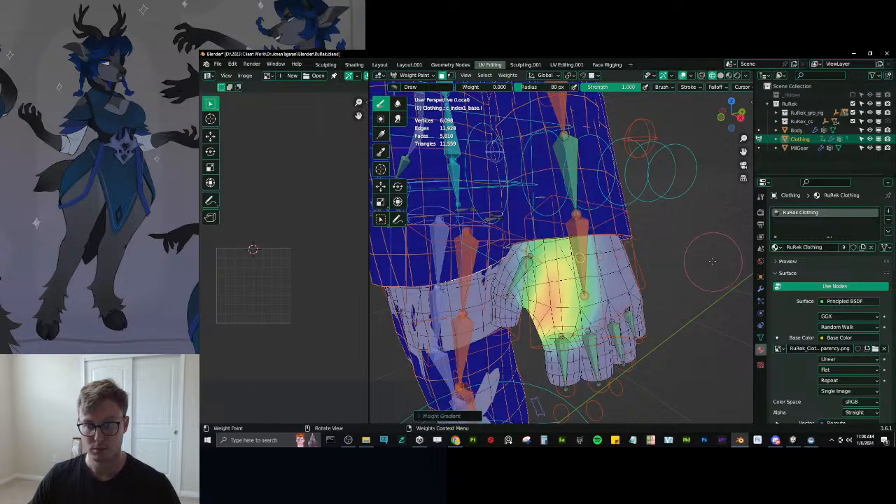
key("m")
Bend the left hand with its IK control to examine how the sleeve and glove deform at the wrist.
middle_click_drag(579, 257, 640, 230)
left_click(659, 284, "ctrl")
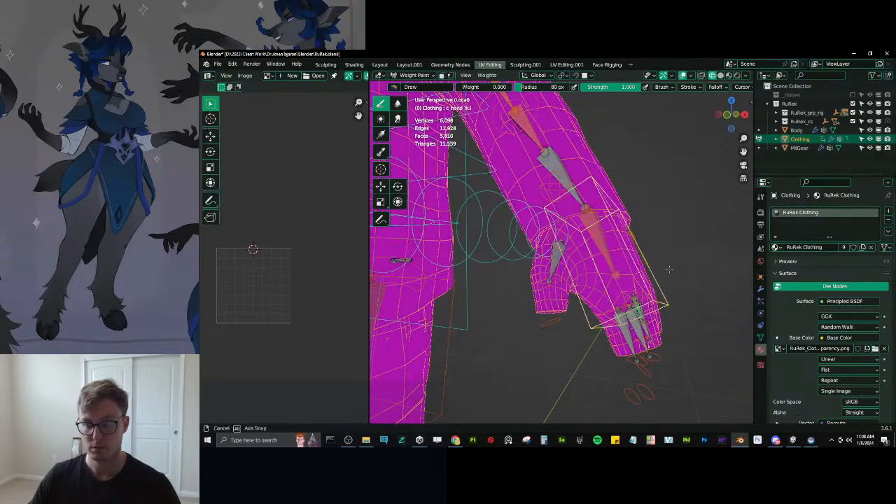
key("r")
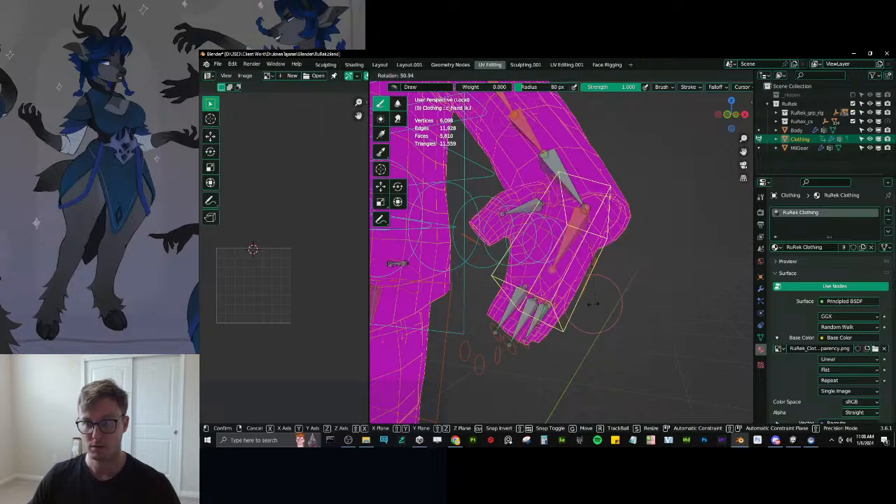
left_click(588, 307)
mouse_move(588, 306)
middle_mouse_down()
mouse_move(517, 300)
mouse_move(527, 246)
mouse_move(542, 214)
mouse_move(601, 237)
mouse_move(652, 240)
mouse_move(619, 241)
middle_mouse_up()
key("a")
Undo the hand rotation and the weight gradients applied for the finger and thumb bones.
key("ctrl+z")
key("ctrl+z")
key("ctrl+z")
key("ctrl+z")
key("ctrl+z")
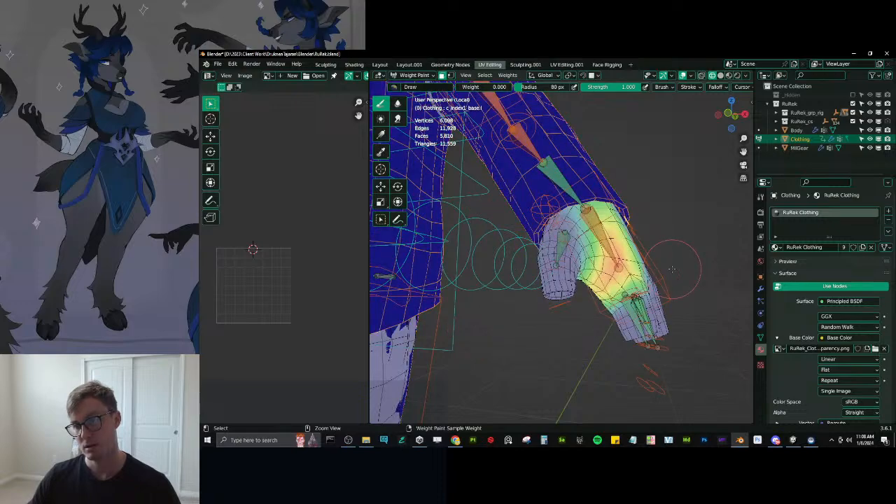
key("ctrl+z")
key("ctrl+z")
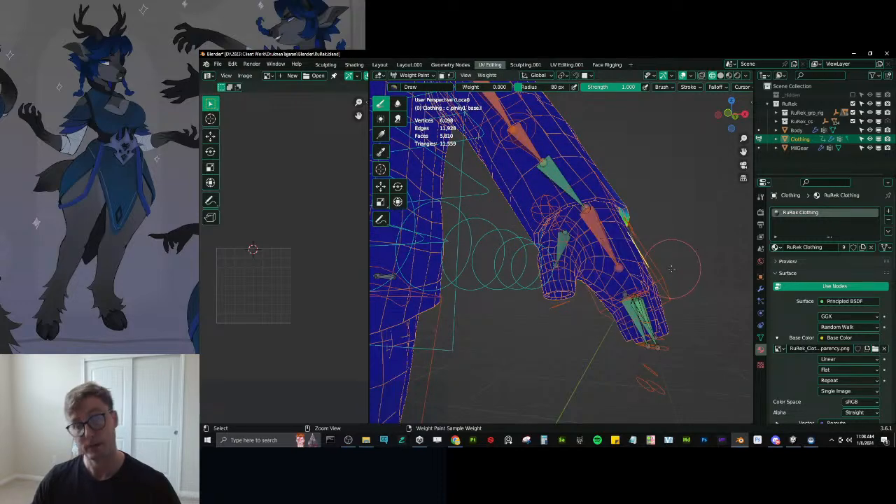
middle_click_drag(636, 271, 564, 271)
key("ctrl+z")
key("ctrl+z")
key("ctrl+z")
key("ctrl+z")
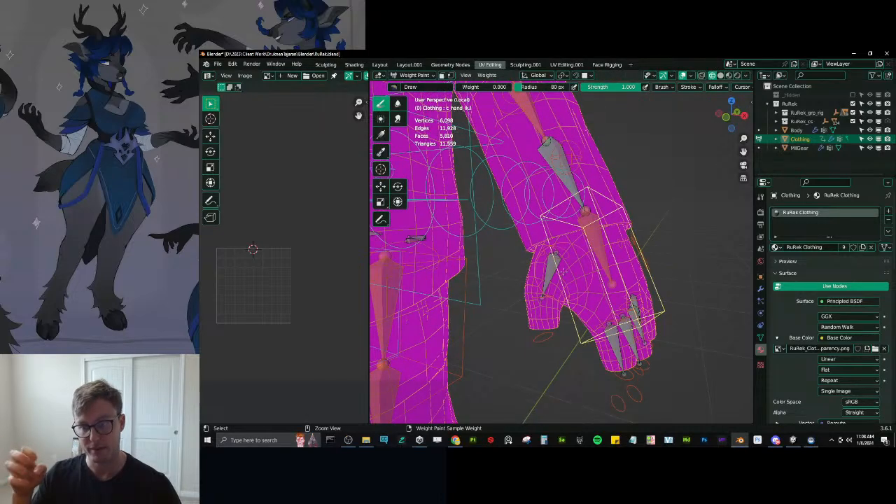
Examine the sleeve cuff and glove opening around the left wrist in solid shading in Edit Mode.
middle_click_drag(595, 224, 624, 229)
key("ctrl+Tab")
left_click(610, 183)
key("shift+z")
key("Tab")
scroll(552, 222, "up", 1)
middle_click_drag(553, 221, 539, 251)
scroll(585, 262, "up", 4)
scroll(560, 259, "up", 3)
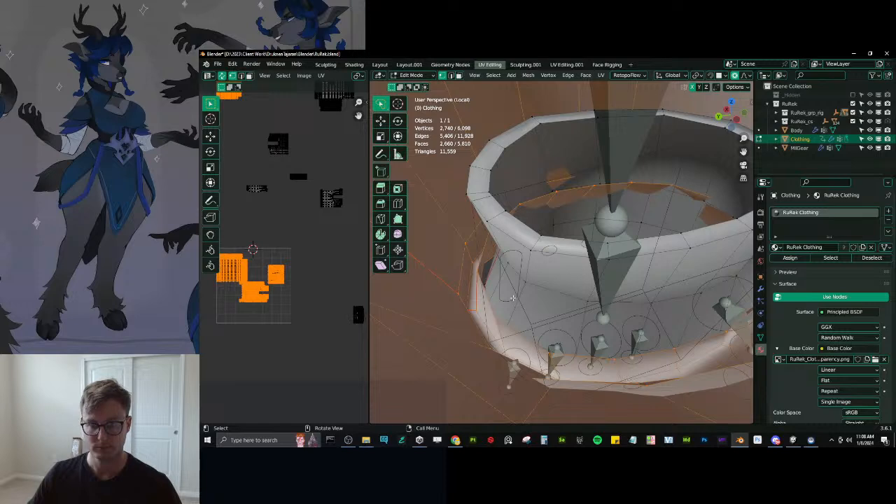
scroll(512, 299, "down", 2)
mouse_move(511, 299)
middle_mouse_down()
mouse_move(553, 285)
mouse_move(522, 261)
mouse_move(553, 219)
mouse_move(631, 293)
middle_mouse_up()
scroll(550, 288, "down", 4)
Return to wireframe shading, select the rig together with the Clothing mesh, and enter Weight Paint mode.
key("z")
left_click(511, 275)
key("Tab")
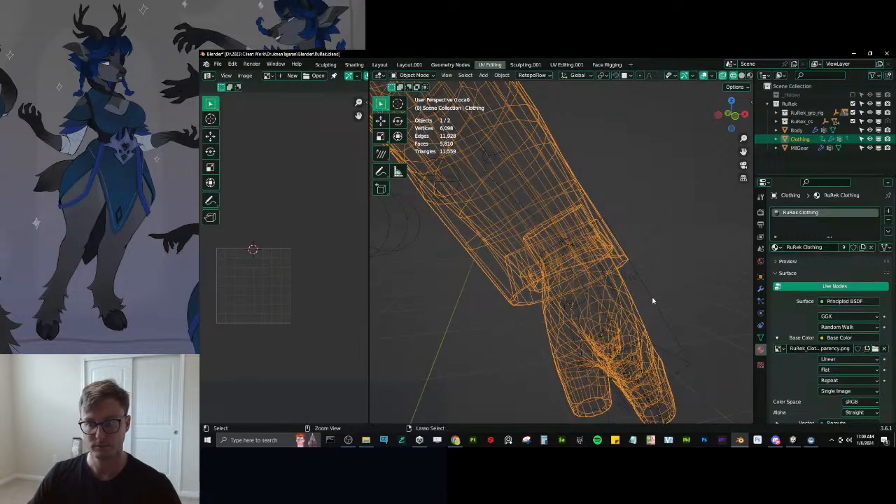
left_click(628, 308)
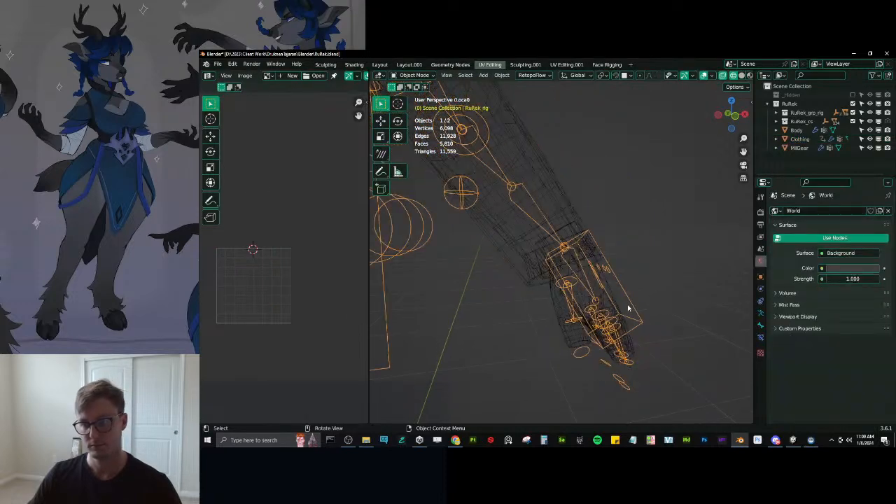
left_click(574, 202, "shift")
key("ctrl+Tab")
left_click(539, 175)
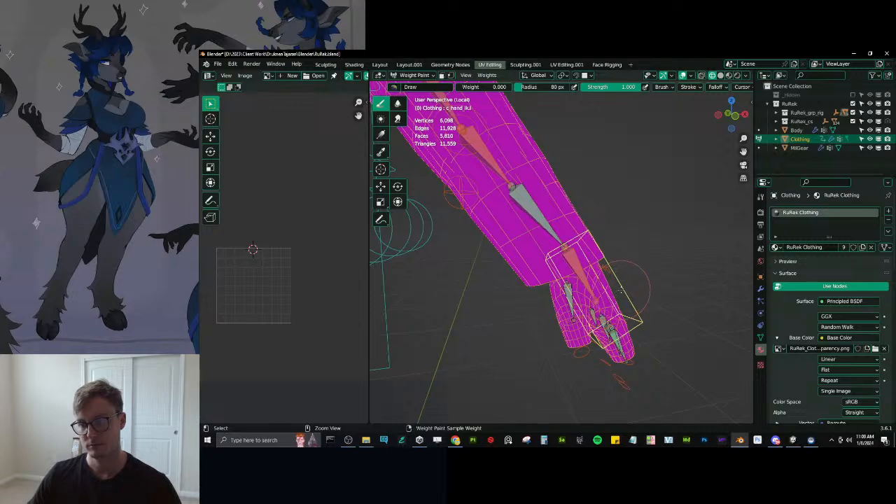
Bend the left hand with its IK control and examine the wrist in solid shading with the overlays hidden.
key("r")
left_click(560, 360)
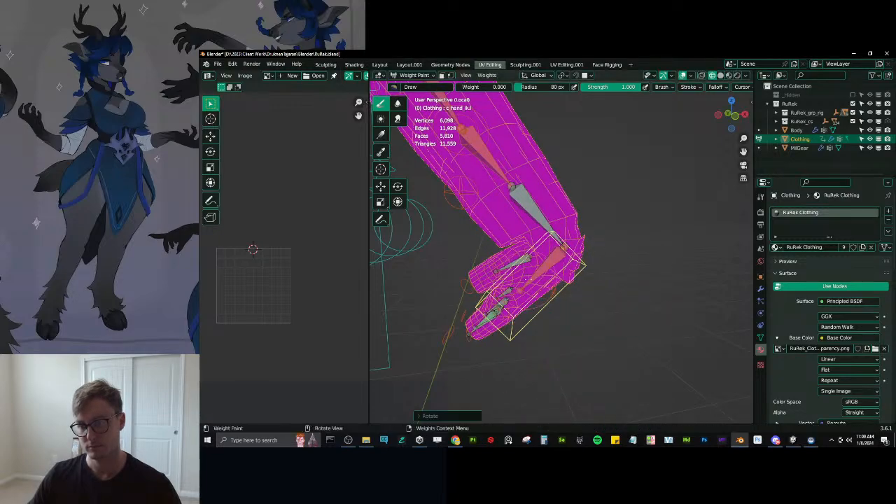
scroll(559, 267, "up", 4)
left_click(682, 76)
mouse_move(653, 168)
middle_mouse_down()
mouse_move(584, 181)
mouse_move(595, 177)
mouse_move(587, 194)
middle_mouse_up()
key("z")
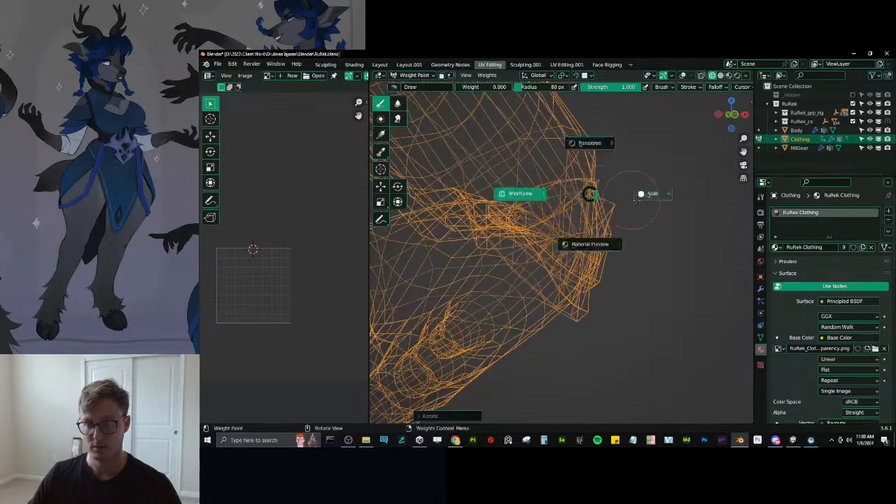
left_click(617, 193)
scroll(573, 300, "up", 4)
Enable the Armature modifier's deformation in Edit Mode for the Clothing mesh and show the overlays again.
key("Tab")
scroll(579, 288, "down", 3)
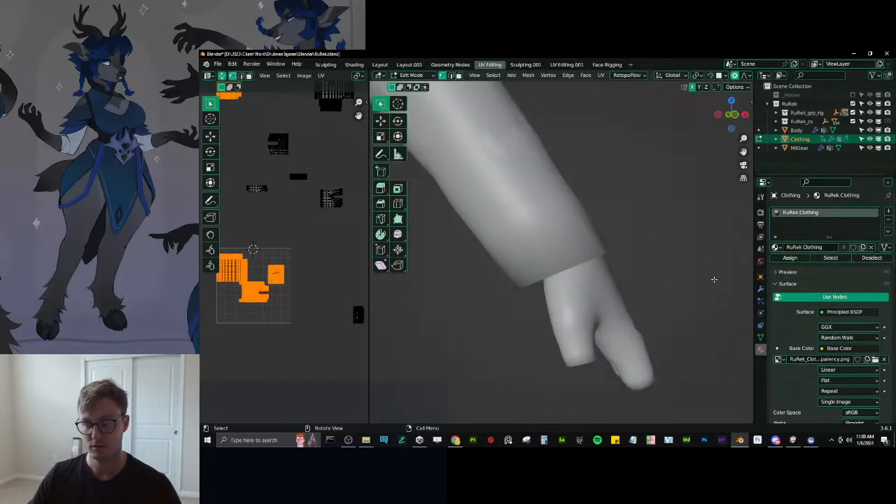
left_click(760, 290)
left_click(832, 225)
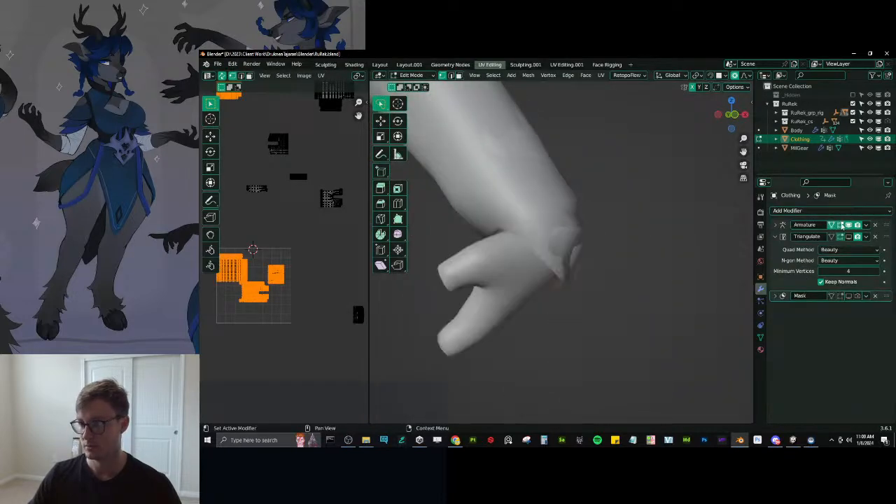
scroll(716, 79, "down", 3)
left_click(711, 75)
Select only the connected jacket and sleeve piece of the Clothing mesh and return to Weight Paint mode.
left_click(547, 271)
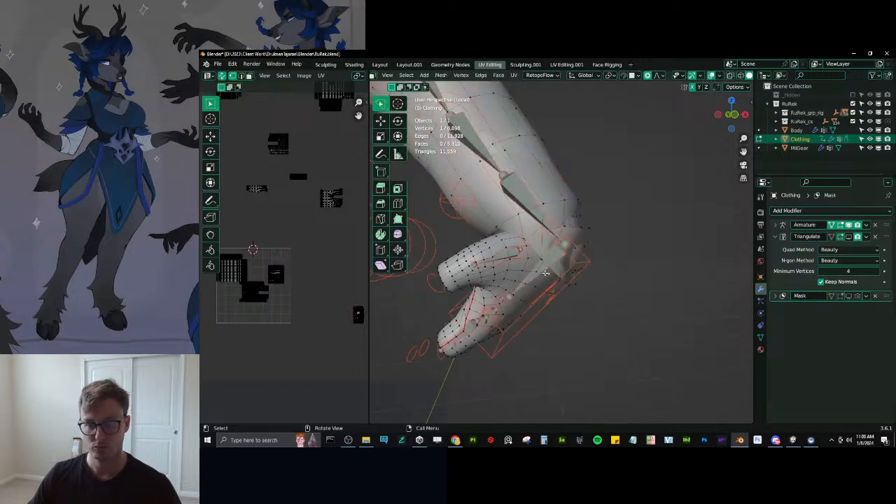
middle_click_drag(593, 275, 574, 284)
left_click(529, 234)
key("l")
key("Tab")
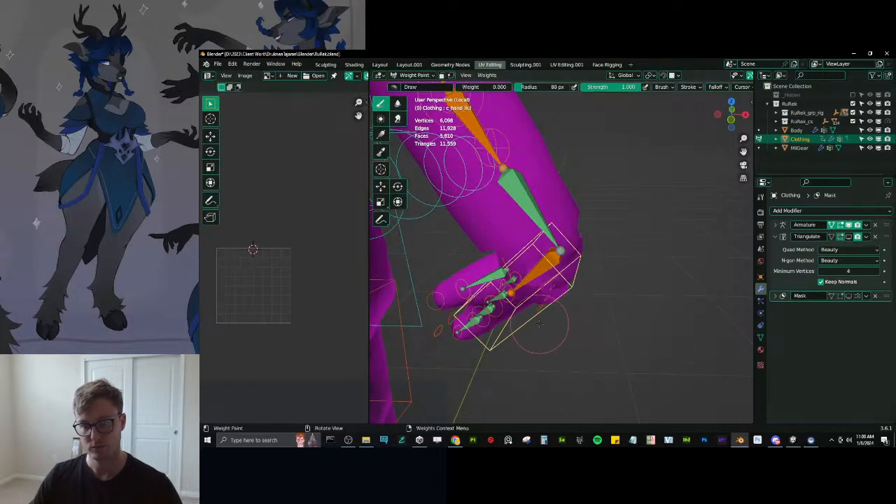
Examine the bent wrist and the whole clothing mesh in wireframe shading from several angles.
mouse_move(605, 317)
middle_mouse_down()
mouse_move(560, 301)
mouse_move(607, 288)
middle_mouse_up()
middle_click_drag(545, 300, 596, 300)
key("z")
left_click(426, 296)
mouse_move(426, 296)
middle_mouse_down()
mouse_move(600, 272)
mouse_move(651, 308)
mouse_move(675, 341)
mouse_move(630, 301)
mouse_move(524, 270)
middle_mouse_up()
scroll(600, 271, "up", 3)
scroll(524, 270, "down", 6)
mouse_move(606, 270)
middle_mouse_down()
mouse_move(499, 278)
mouse_move(536, 277)
middle_mouse_up()
scroll(553, 273, "down", 2)
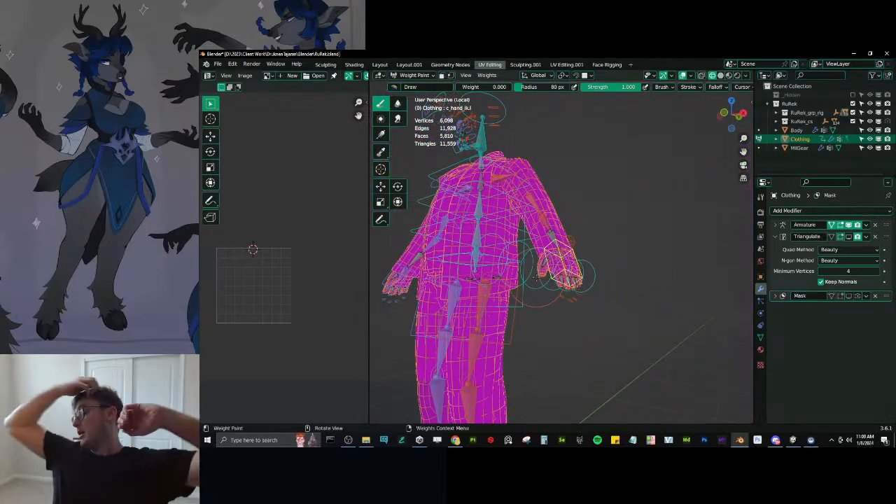
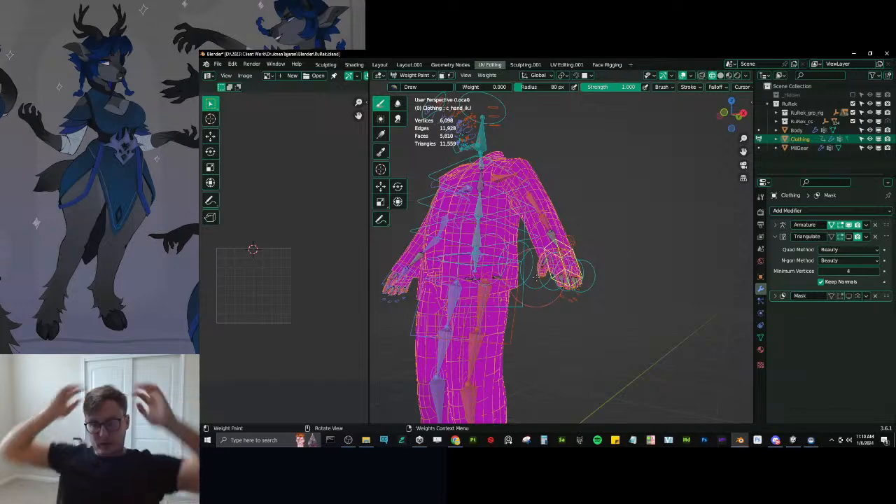
Enable the paint mask on the Clothing mesh for working on the left sleeve.
mouse_move(536, 278)
middle_mouse_down()
mouse_move(568, 299)
mouse_move(651, 294)
mouse_move(646, 275)
mouse_move(664, 272)
middle_mouse_up()
scroll(655, 294, "up", 5)
key("q")
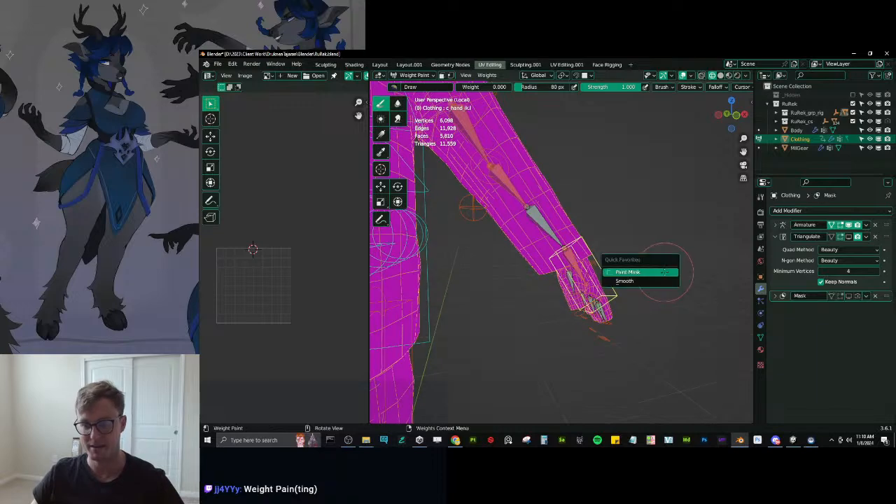
left_click(664, 272)
scroll(630, 270, "up", 2)
Select only the left sleeve's linked geometry in Edit Mode, delimited by Seam, and return to Weight Paint mode.
key("Tab")
scroll(602, 245, "down", 4)
scroll(568, 204, "up", 1)
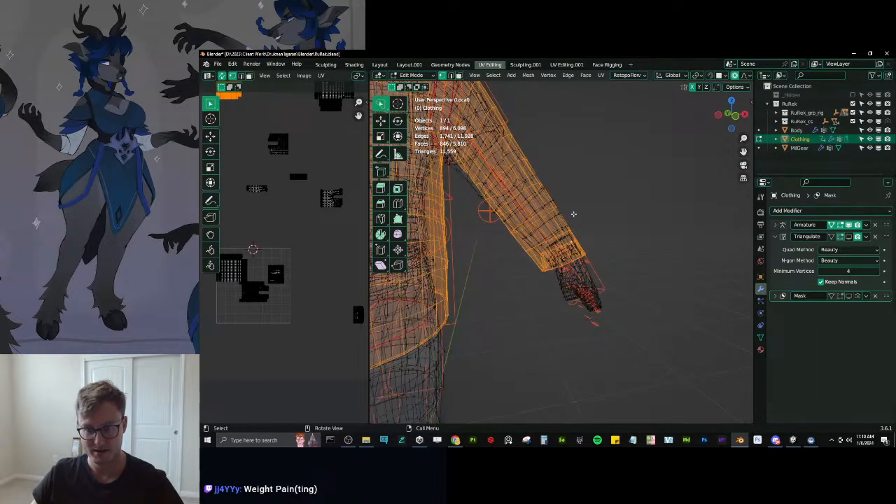
left_click_drag(513, 230, 525, 246)
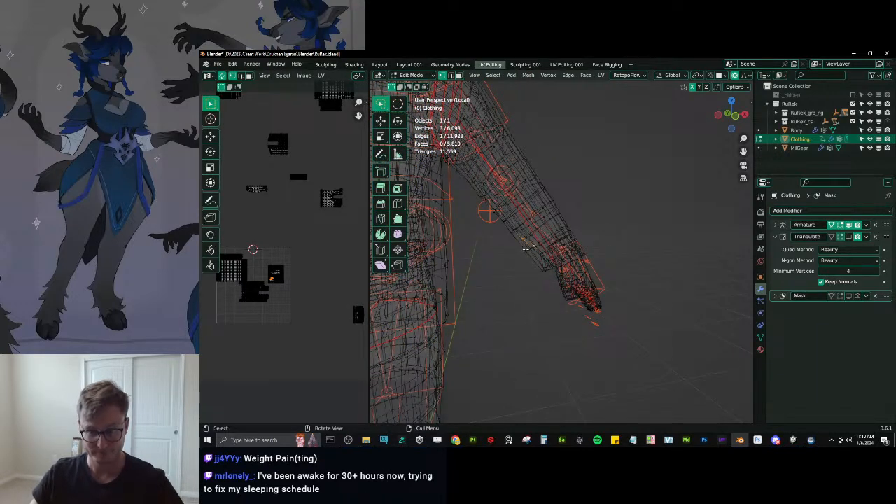
key("ctrl+l")
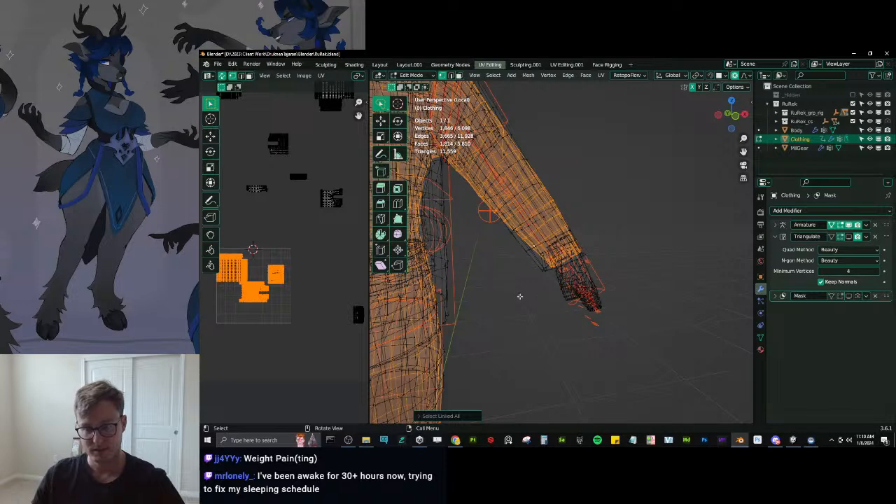
key("ctrl+z")
key("ctrl+l")
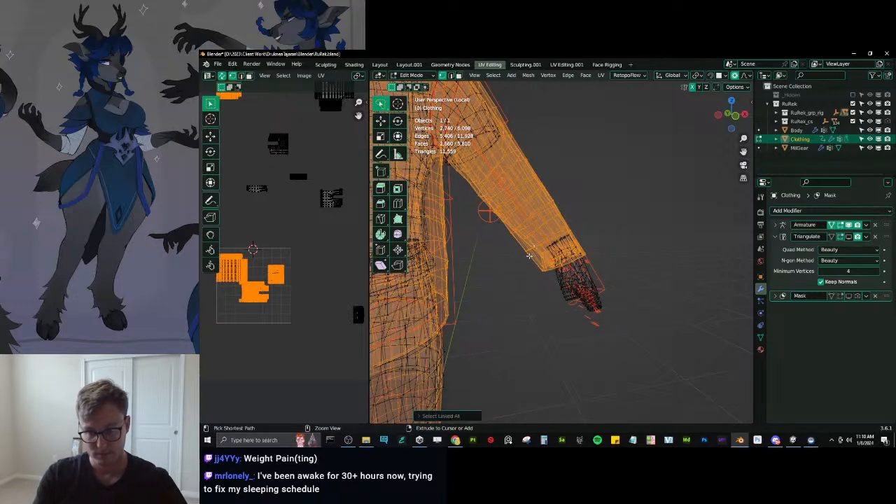
left_click(441, 416)
left_click(490, 396)
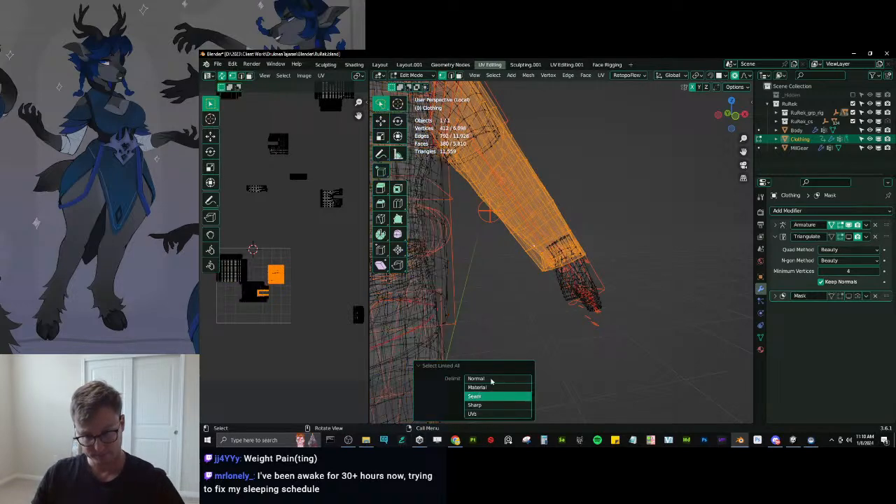
scroll(560, 265, "up", 2)
key("Tab")
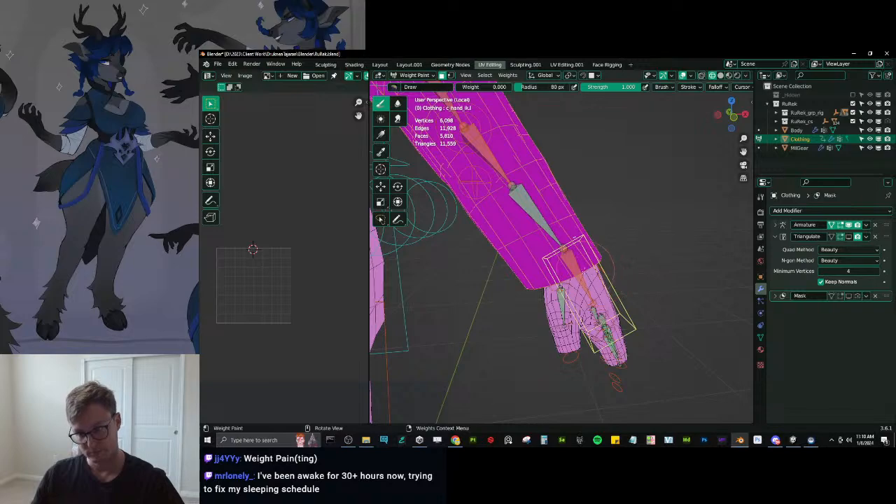
Select the hand.l bone with the paint mask limited to the left sleeve, and set the brush weight to 1.000.
left_click(582, 266, "ctrl")
key("a")
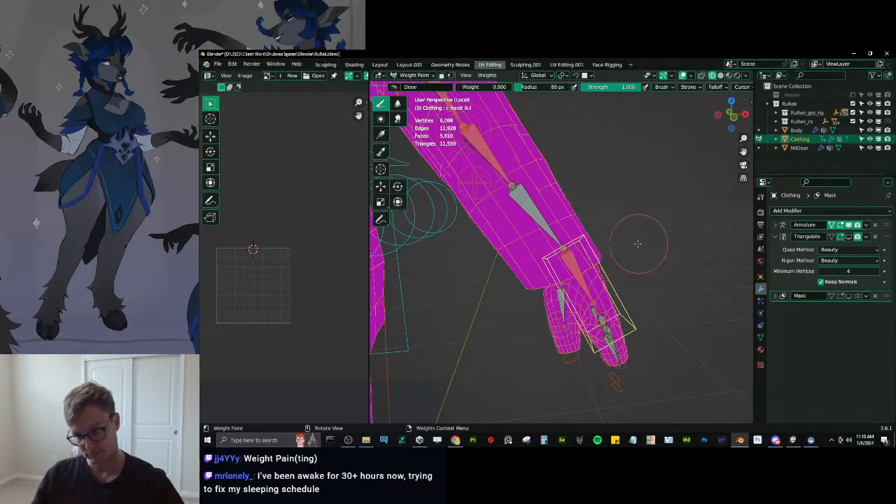
left_click(573, 259, "ctrl")
mouse_move(646, 216)
middle_mouse_down()
mouse_move(609, 238)
mouse_move(635, 221)
middle_mouse_up()
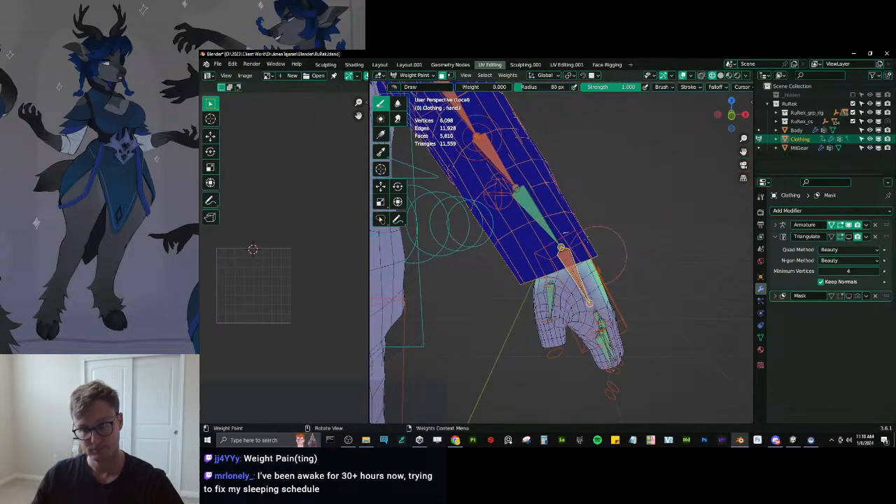
middle_click_drag(538, 136, 578, 248)
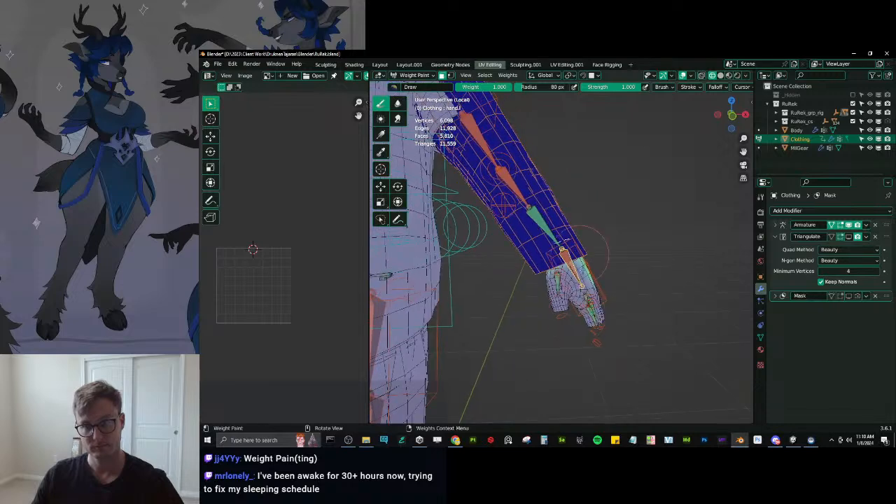
Apply a linear weight gradient of 1.000 for hand.l from the left cuff up the masked sleeve, then disable the mask.
left_click_drag(538, 238, 539, 235, "alt")
middle_click_drag(540, 234, 596, 269)
key("ctrl+z")
key("m")
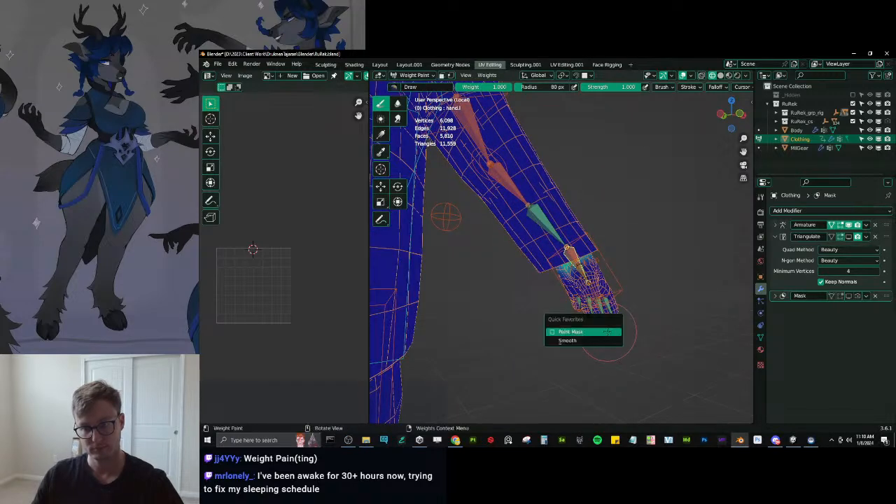
key("m")
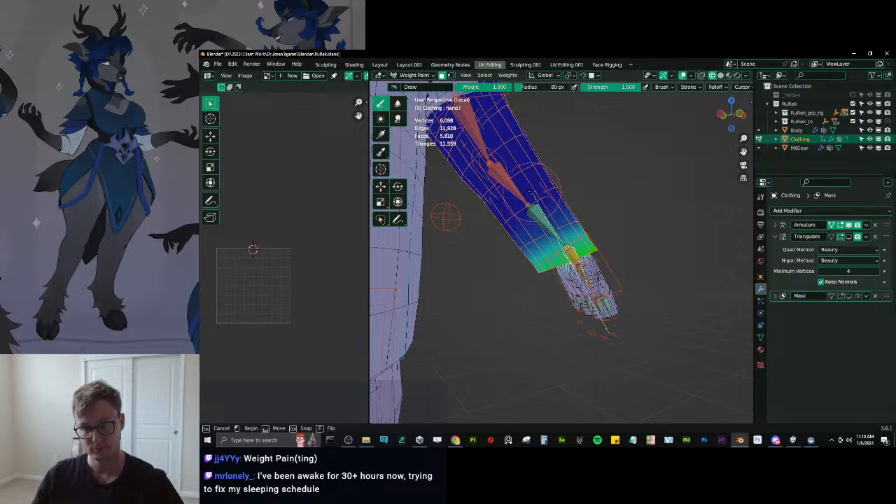
left_click_drag(532, 193, 528, 189, "alt")
middle_click_drag(580, 258, 603, 271)
key("m")
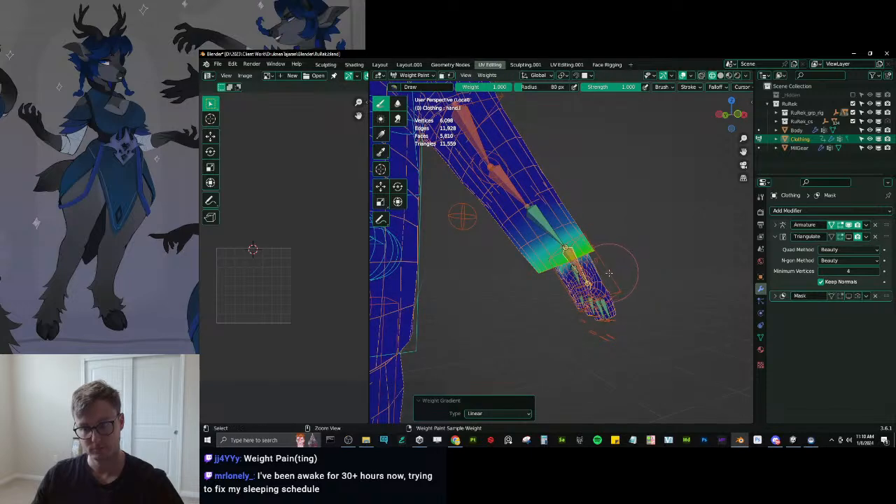
Rotate the left hand's IK control about 57° to test how the wrist deforms.
left_click(609, 273, "ctrl")
key("r")
left_click(584, 336)
mouse_move(598, 331)
middle_mouse_down()
mouse_move(569, 322)
mouse_move(593, 312)
middle_mouse_up()
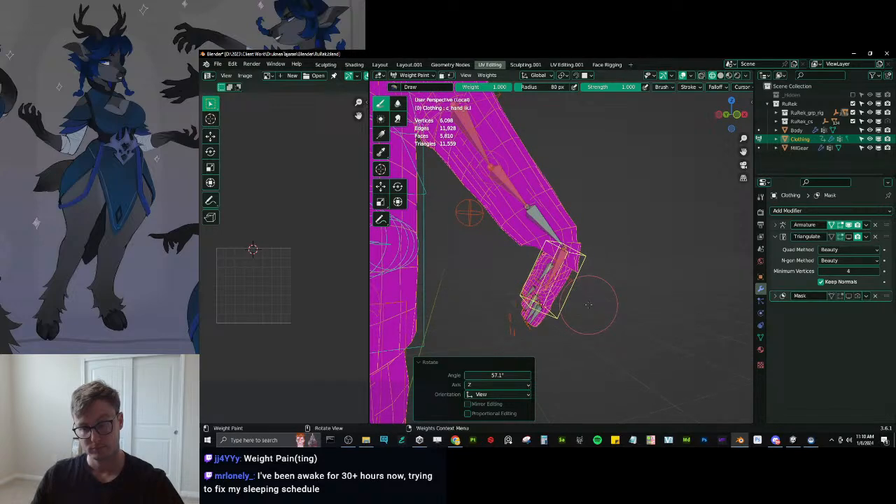
Undo the test bend, the sleeve's weight gradient and the linked sleeve selection.
key("ctrl+z")
key("ctrl+z")
key("ctrl+z")
key("ctrl+z")
key("ctrl+z")
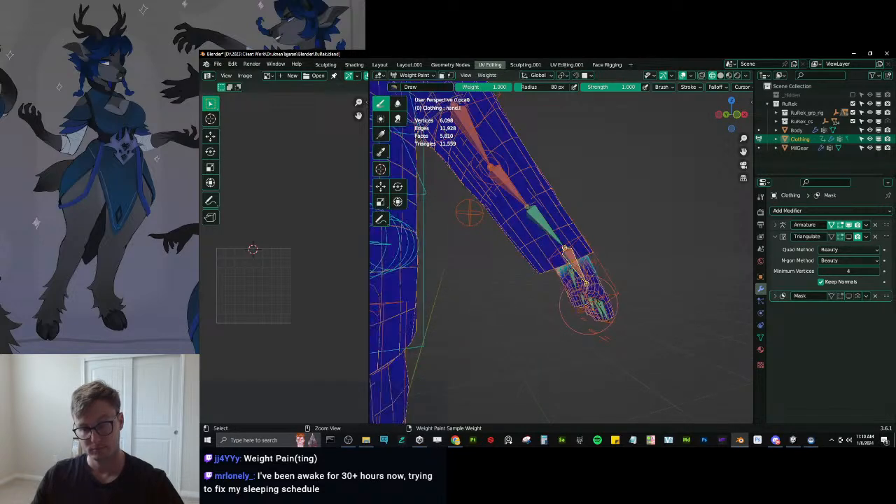
key("ctrl+z")
mouse_move(589, 301)
middle_mouse_down()
mouse_move(590, 260)
mouse_move(585, 284)
middle_mouse_up()
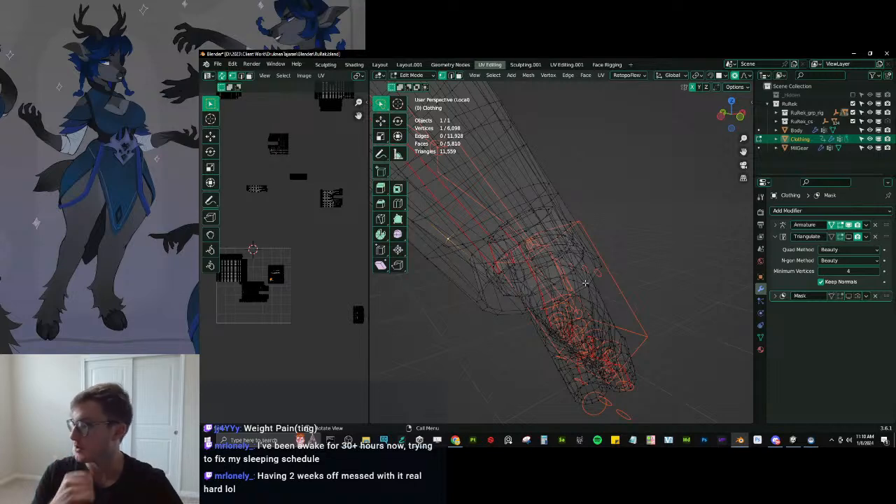
Select the 16-vertex edge loop inside the left cuff and scale it to about 0.90 with proportional editing.
mouse_move(592, 273)
middle_mouse_down()
mouse_move(571, 300)
mouse_move(588, 283)
middle_mouse_up()
scroll(596, 289, "up", 6)
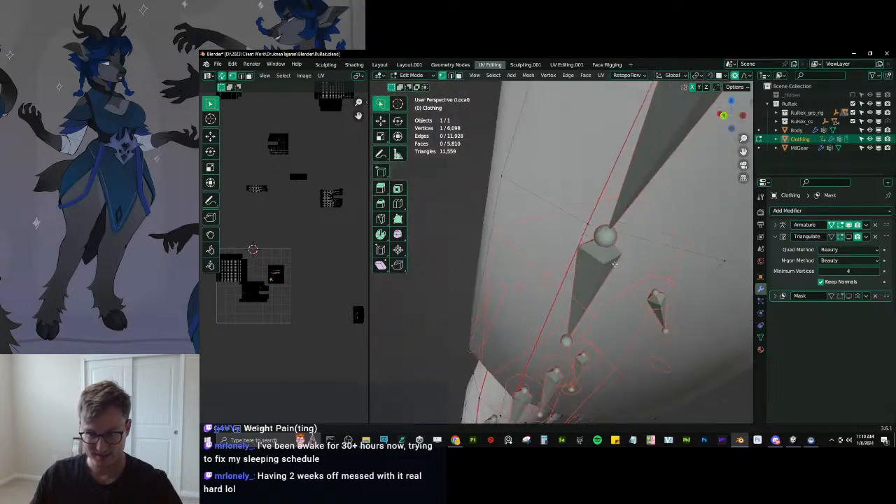
scroll(602, 285, "down", 3)
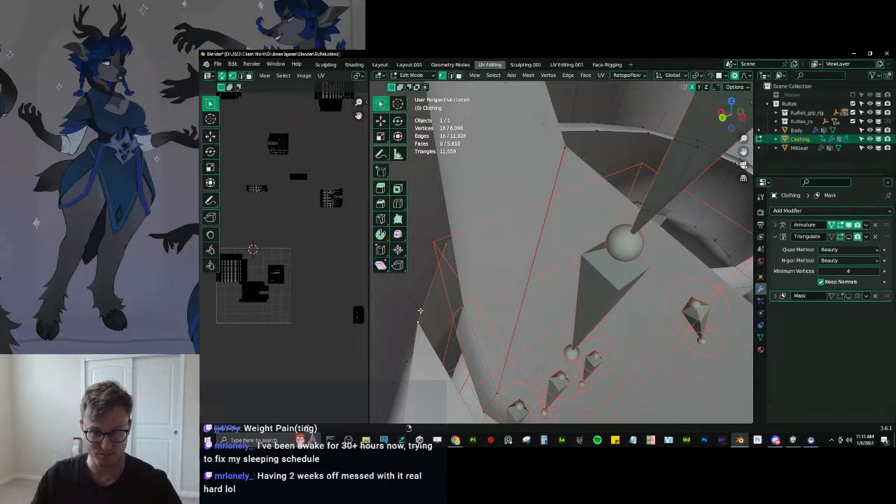
scroll(609, 280, "down", 3)
key("shift+z")
mouse_move(610, 280)
middle_mouse_down()
mouse_move(531, 280)
mouse_move(484, 250)
mouse_move(703, 325)
mouse_move(647, 265)
middle_mouse_up()
scroll(489, 250, "down", 2)
scroll(493, 250, "down", 3)
scroll(728, 301, "up", 3)
key("s")
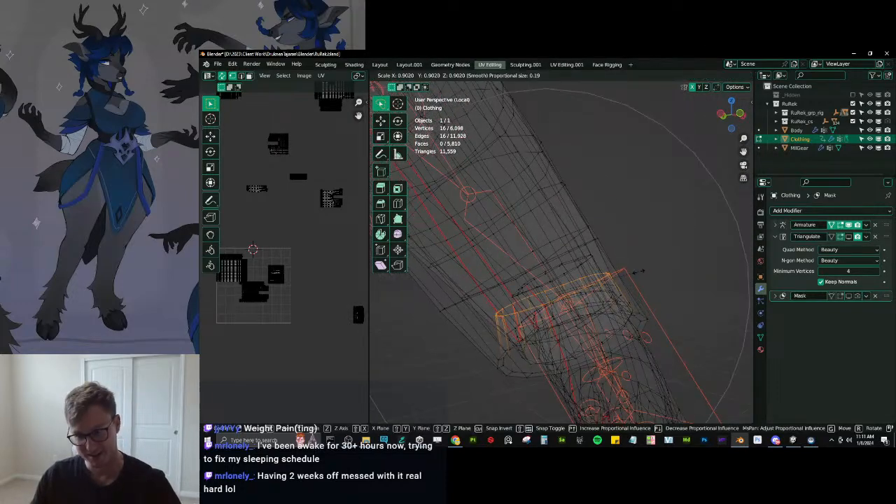
left_click(638, 272)
Rescale the selected edge loop inside the left cuff without proportional editing.
scroll(636, 274, "down", 5)
key("s")
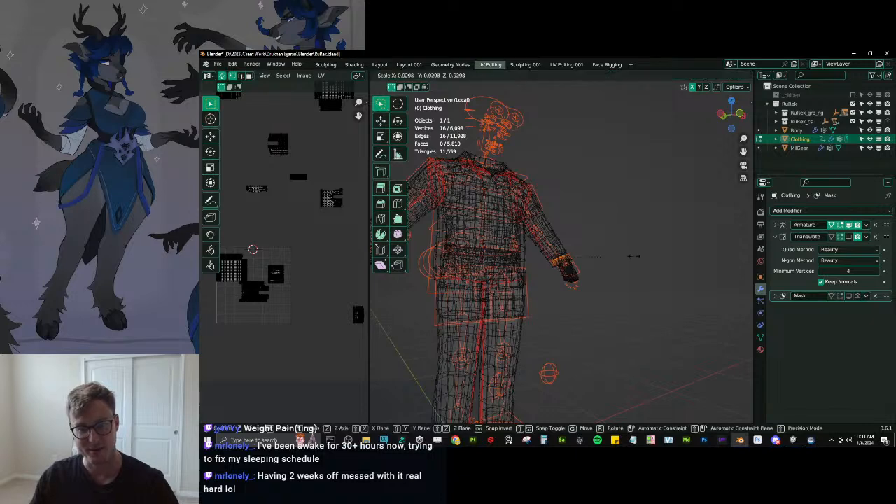
left_click(633, 256)
middle_click_drag(633, 256, 582, 273)
key("s")
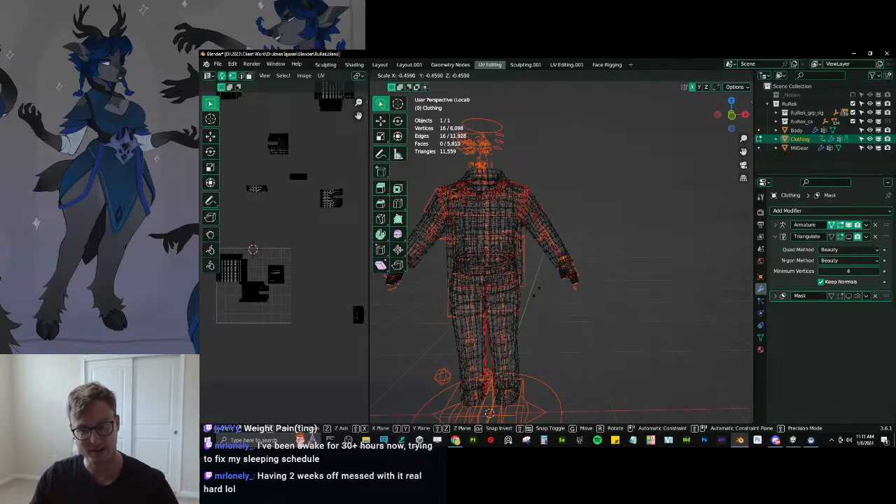
left_click(665, 189)
scroll(644, 259, "up", 8)
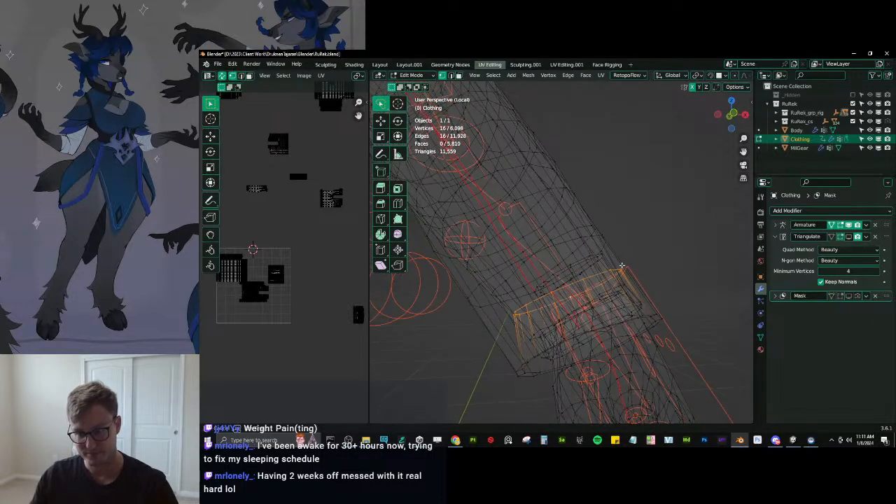
Fine-tune the scale of the left cuff's inner edge loop up close and return to Weight Paint mode.
scroll(644, 259, "up", 3)
key("s")
left_click(608, 272)
mouse_move(608, 272)
middle_mouse_down()
mouse_move(590, 262)
mouse_move(621, 242)
mouse_move(619, 279)
middle_mouse_up()
key("s")
left_click(620, 243)
scroll(614, 246, "down", 5)
key("Tab")
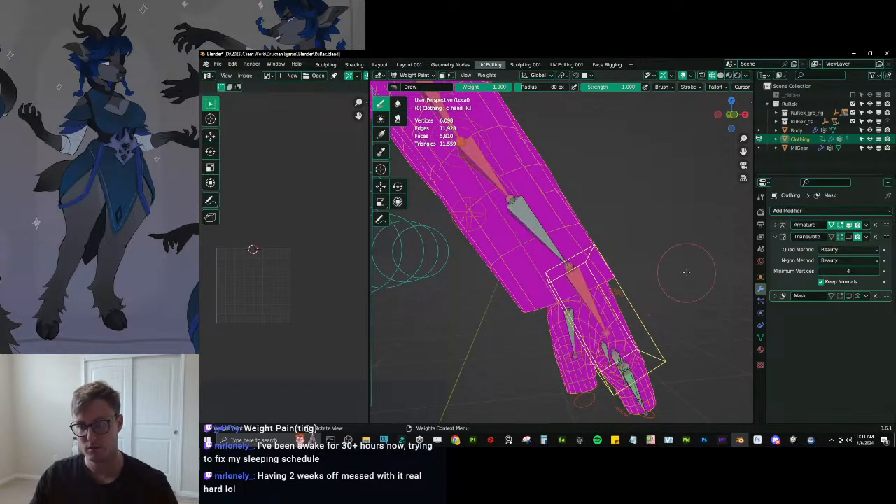
Bend the left hand's IK control about 72.5° to test the cuff, and clear its rotation.
key("r")
left_click(589, 378)
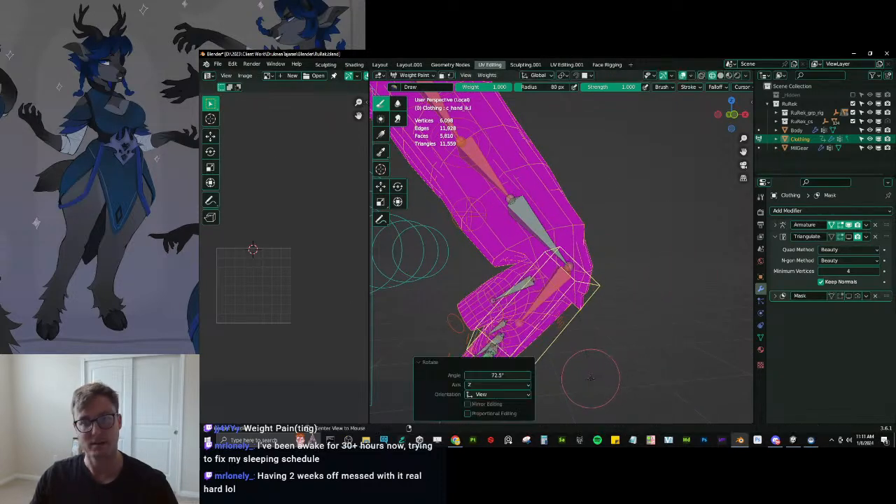
key("alt+r")
scroll(560, 273, "down", 2)
Examine the weights of the hand.l and thumb1.l bones around the left wrist and sleeve end.
left_click(571, 266, "ctrl")
middle_click_drag(571, 266, 559, 243)
middle_click_drag(559, 294, 559, 252, "ctrl")
middle_click_drag(559, 252, 513, 347)
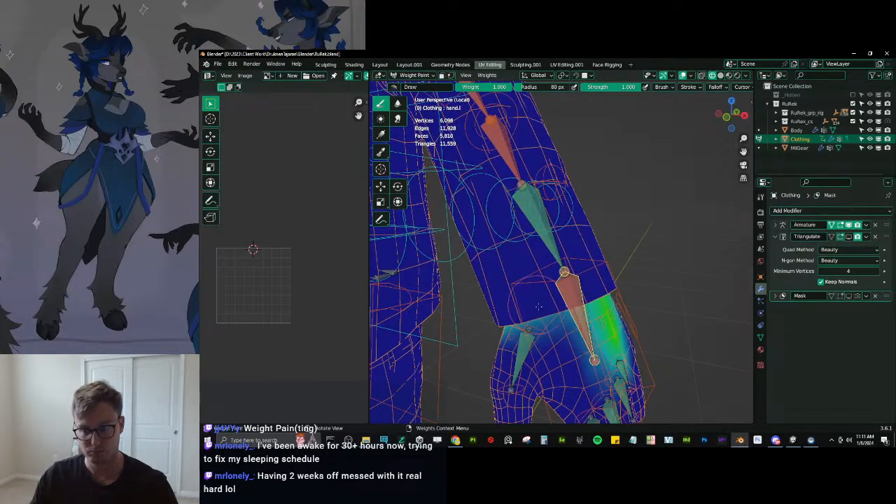
left_click(530, 342, "ctrl")
scroll(533, 325, "down", 3)
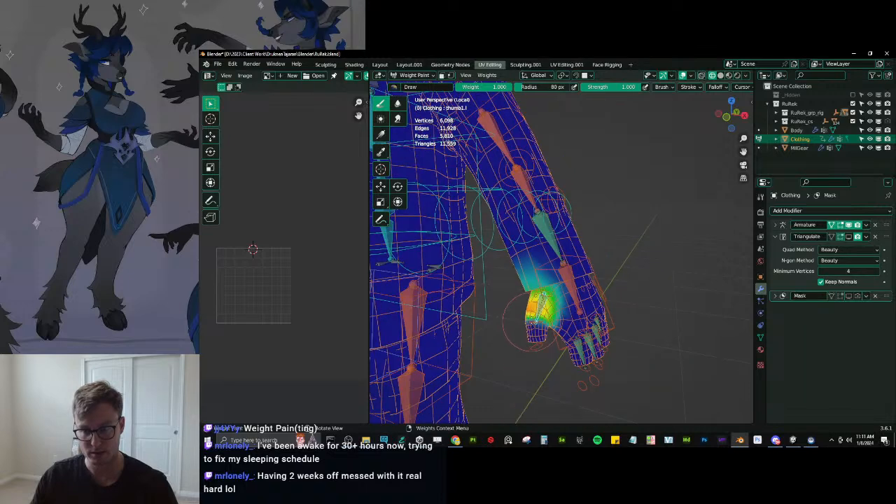
Switch to the Blur brush and smooth the Clothing mesh's vertex weights with the subset Deform Pose Bones.
left_click(399, 103)
middle_click_drag(518, 196, 595, 221)
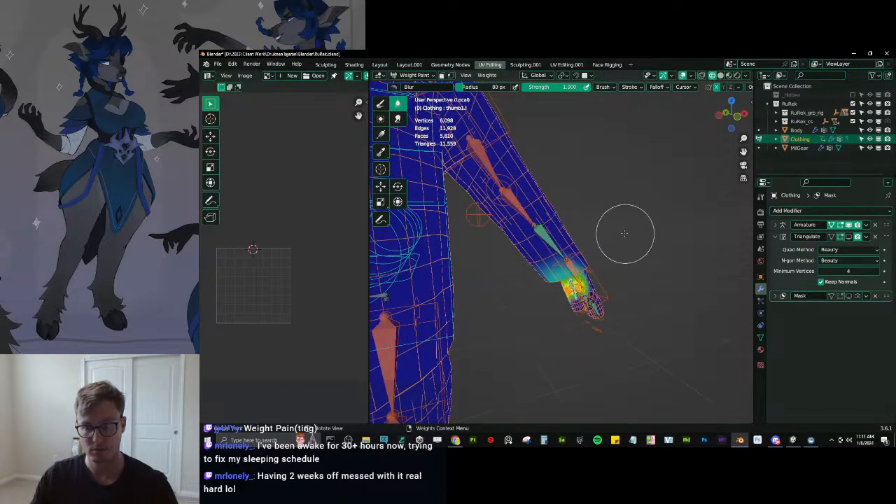
middle_click_drag(527, 276, 540, 253)
right_click(639, 236)
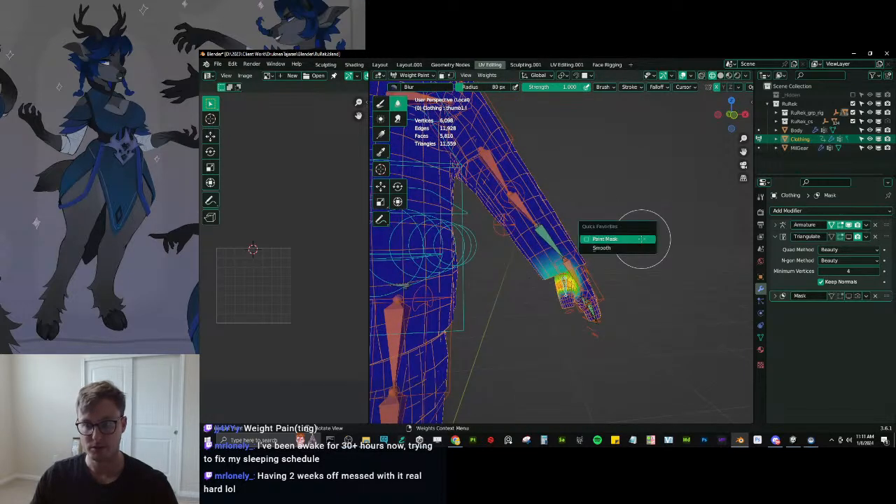
left_click(602, 237)
left_click(497, 385)
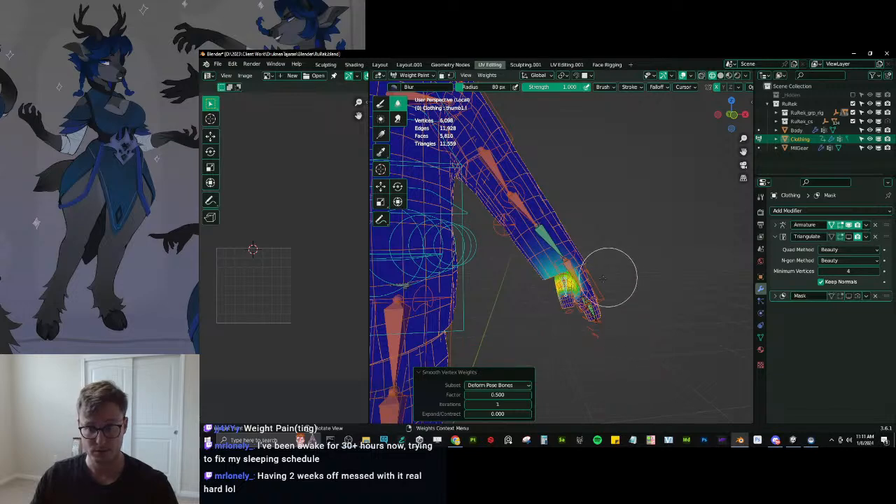
Rotate the left hand's IK control about 82° to test the smoothed wrist, and undo the rotation.
left_click(608, 287, "ctrl")
middle_click_drag(608, 291, 615, 294)
key("r")
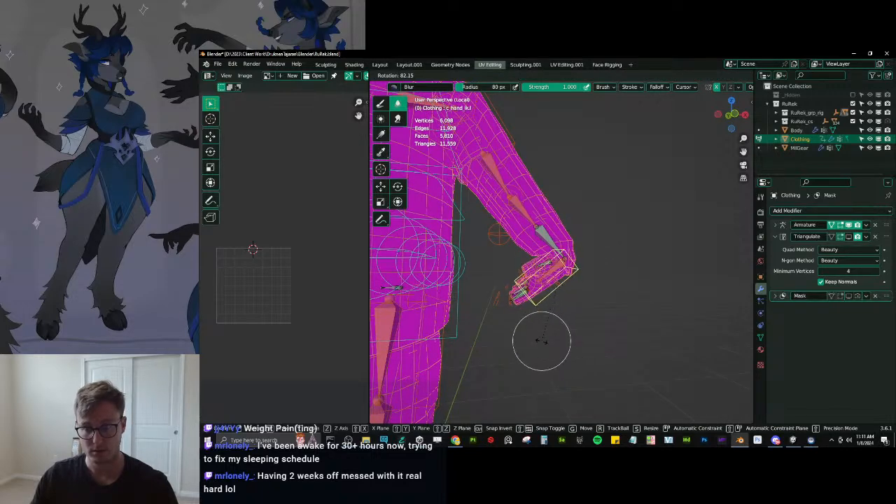
left_click(547, 340)
key("ctrl+z")
scroll(590, 301, "up", 4)
middle_click_drag(590, 301, 576, 280)
Select the whole linked jacket and sleeve piece in Edit Mode with seam delimiting off, and return to Weight Paint mode.
left_click(598, 297, "ctrl")
key("Tab")
key("Tab")
key("Tab")
key("l")
left_click(488, 395, "shift")
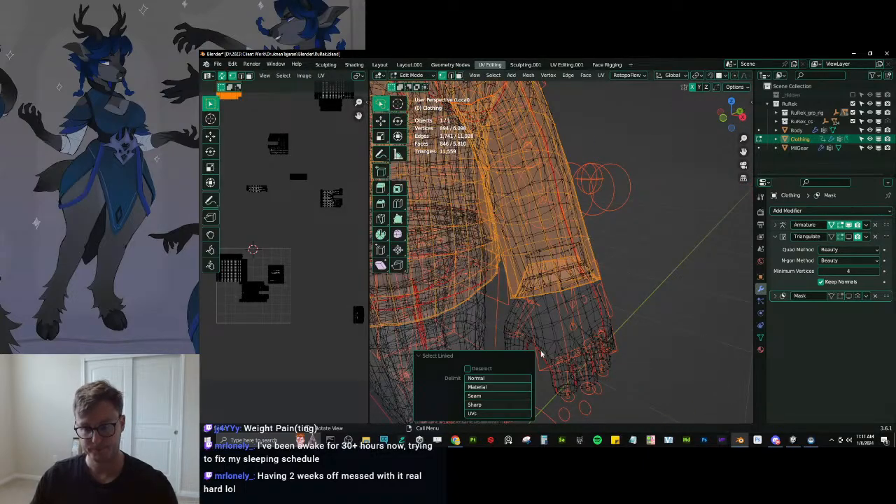
scroll(590, 264, "down", 3)
key("Tab")
Switch to the Draw brush with a weight of 0.000 for removing the thumb1.l bone's influence.
mouse_move(590, 264)
middle_mouse_down()
mouse_move(640, 245)
mouse_move(611, 281)
middle_mouse_up()
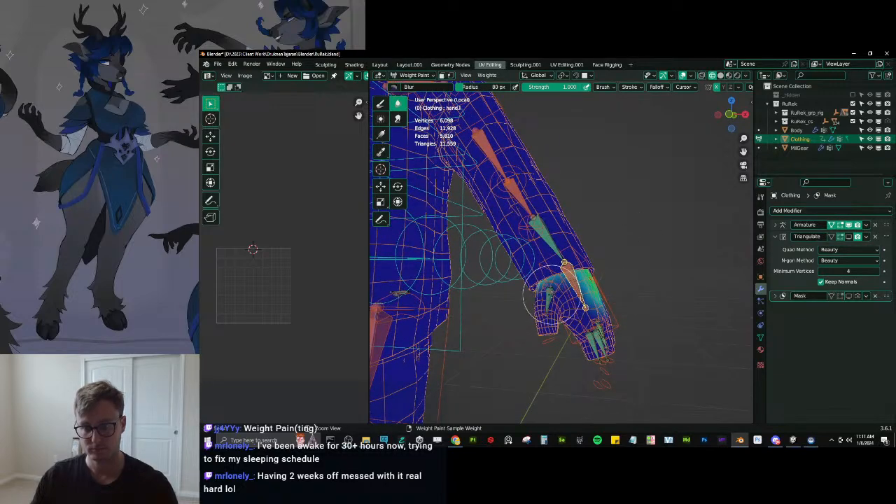
left_click(381, 103)
left_click_drag(493, 91, 471, 87)
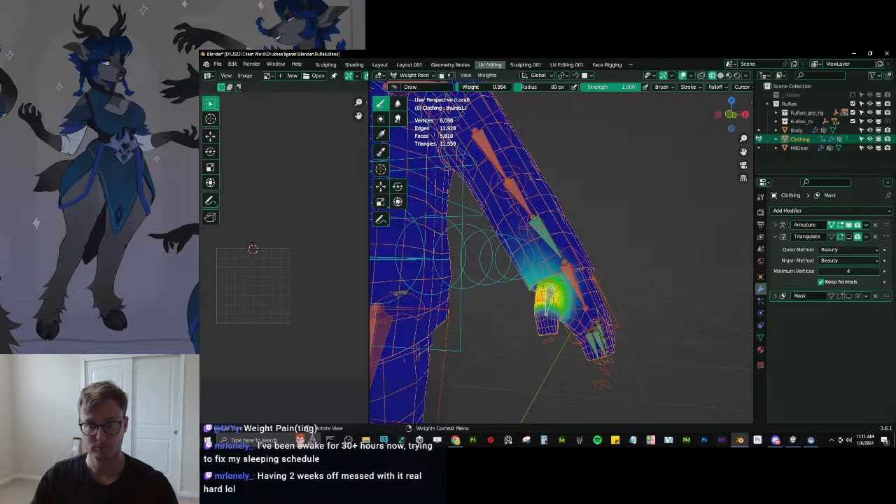
Try a linear weight gradient of 0.000 for thumb1.l across the left wrist and undo it.
left_click_drag(587, 294, 652, 259, "alt")
middle_click_drag(652, 258, 621, 280)
scroll(620, 298, "up", 1)
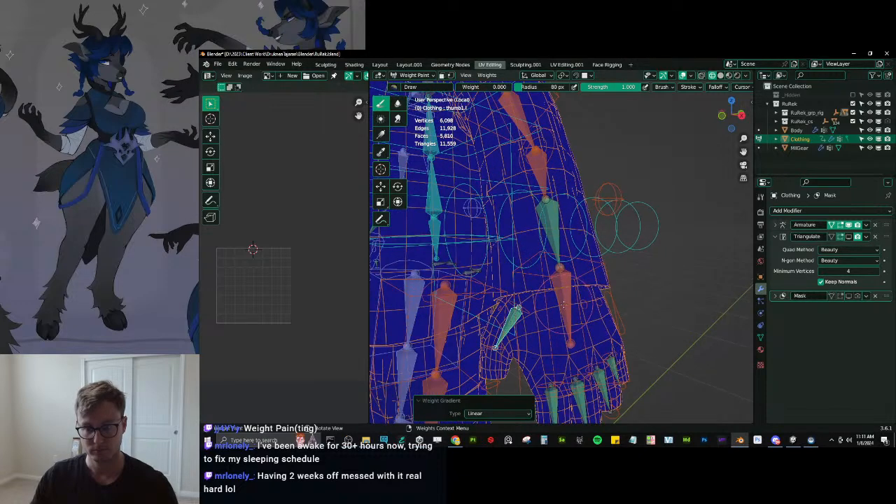
key("ctrl+z")
Select the linked jacket geometry of the Clothing mesh in Edit Mode and separate the selection into its own object.
key("q")
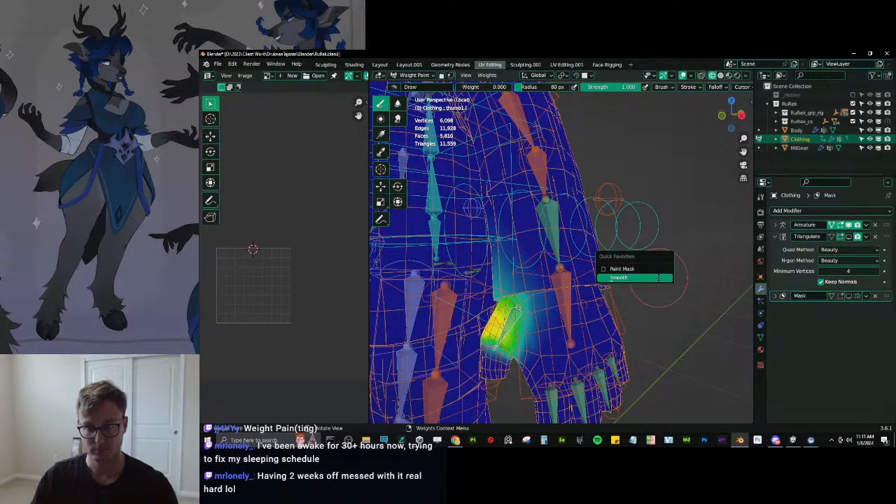
key("Tab")
left_click(607, 270)
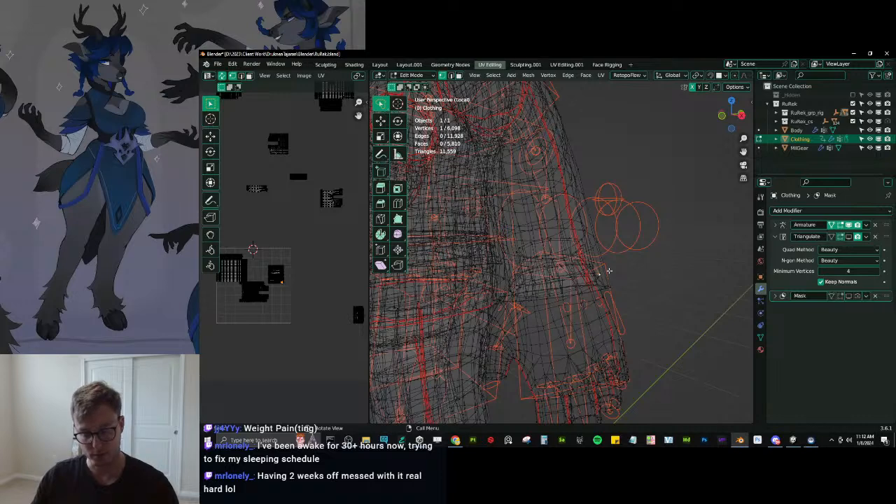
key("l")
scroll(599, 262, "down", 4)
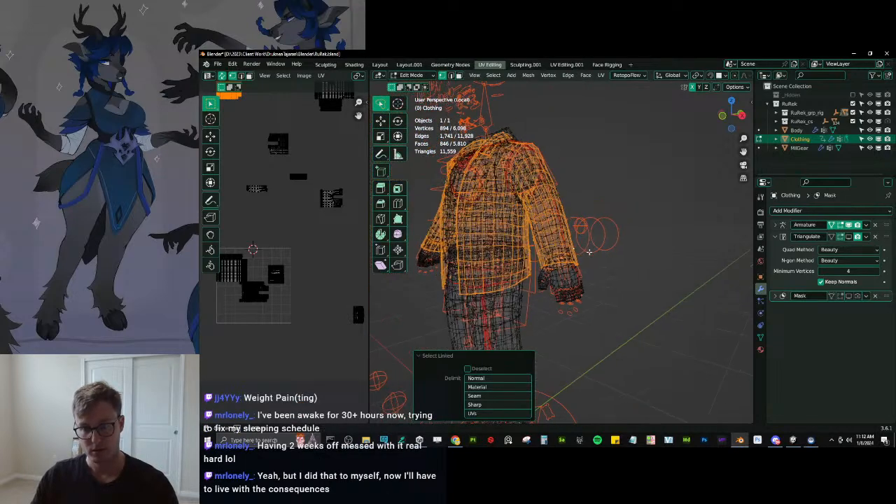
key("p")
left_click(590, 253)
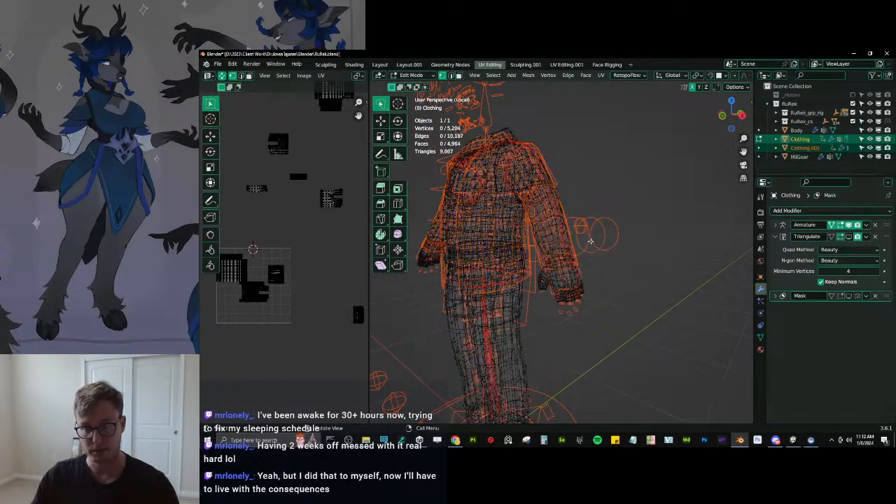
Return to Object Mode, select the rig together with the separated jacket Clothing.001, and enter Weight Paint mode on the jacket.
key("Tab")
key("ctrl+Tab")
scroll(591, 287, "up", 3)
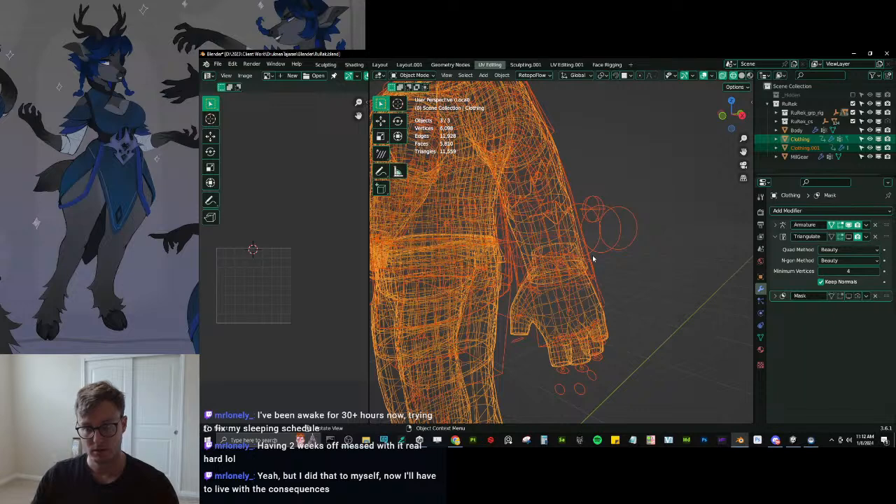
left_click(574, 190)
left_click(573, 190, "shift")
key("ctrl+Tab")
left_click(586, 151)
middle_click_drag(589, 236, 606, 239)
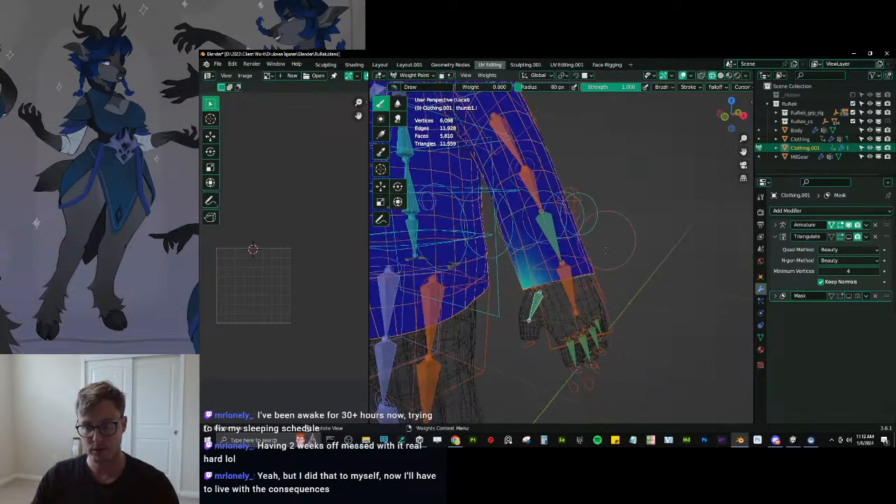
Clear thumb1.l's influence from the jacket's left cuff with a linear weight gradient of 0.000.
left_click(569, 284, "ctrl")
middle_click_drag(570, 284, 588, 280)
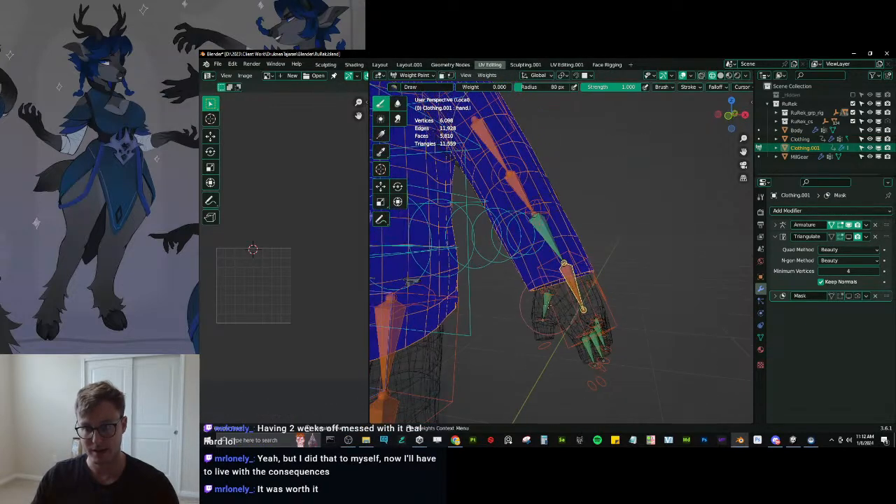
left_click(549, 305, "ctrl")
left_click_drag(502, 314, 436, 379, "alt")
middle_click_drag(600, 285, 584, 288)
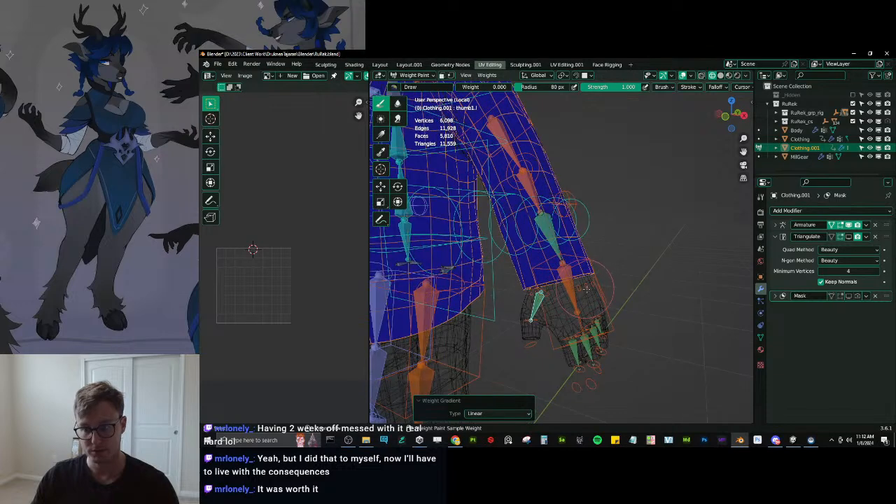
Try a linear weight gradient of 0.000 with the c_hand_ik.l control selected, and undo it.
left_click(603, 287, "ctrl")
left_click_drag(676, 272, 667, 305, "alt")
key("ctrl+z")
key("ctrl+z")
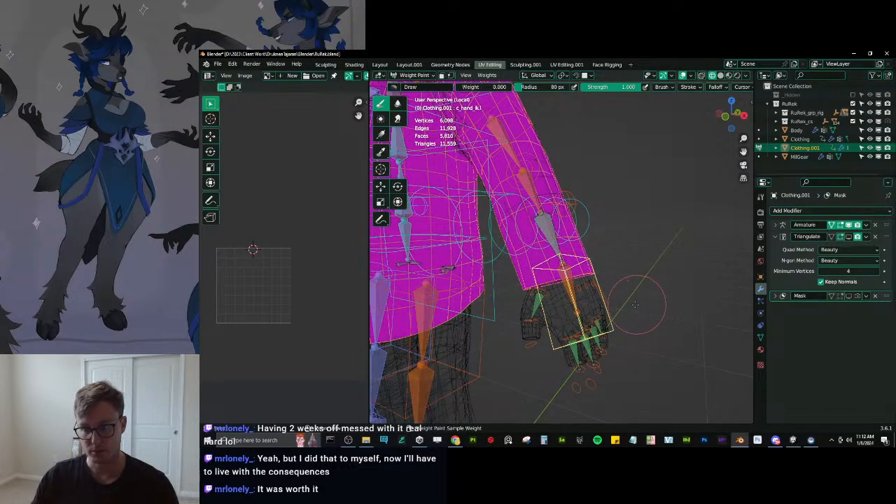
Apply a 0.000 linear weight gradient for the left hand's outermost finger base bone, and check the other finger bases, including c_index1_base.l.
left_click(602, 291, "ctrl")
left_click_drag(616, 292, 672, 291, "alt")
left_click(593, 286, "ctrl")
left_click(588, 285, "ctrl")
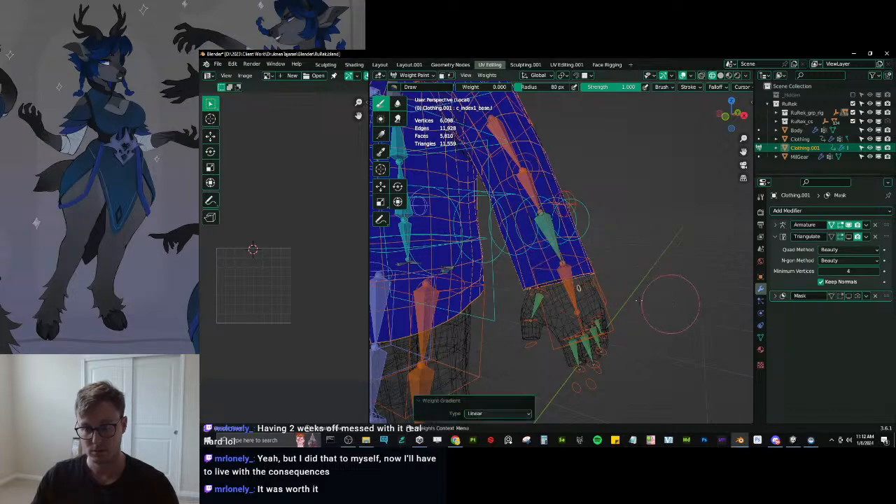
left_click(581, 287, "ctrl")
Rotate the c_hand_ik.l control about 77° and back again to test the left cuff, and undo the rotations.
left_click(599, 294, "ctrl")
middle_click_drag(599, 294, 665, 300)
key("r")
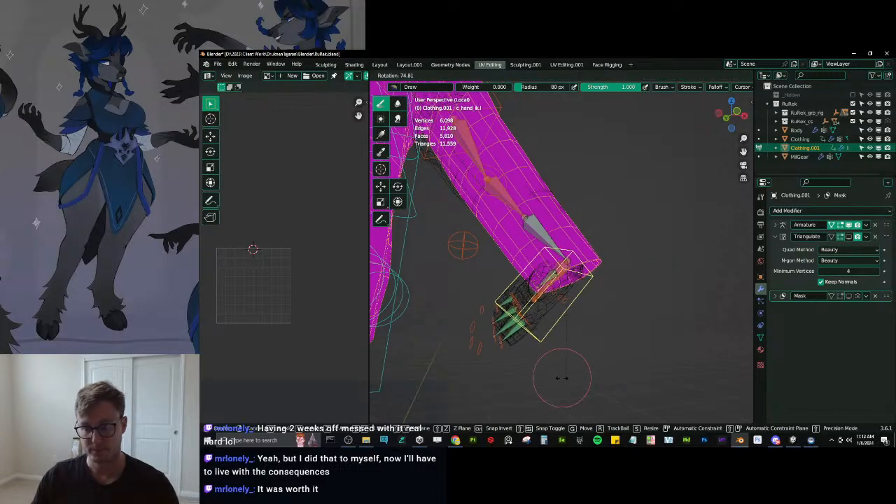
left_click(564, 380)
middle_click_drag(564, 380, 596, 333)
key("r")
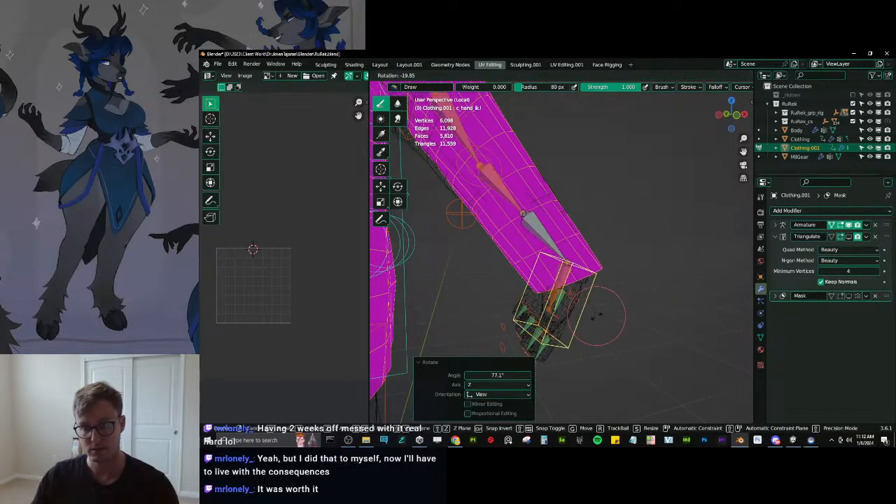
left_click(583, 287)
key("ctrl+z")
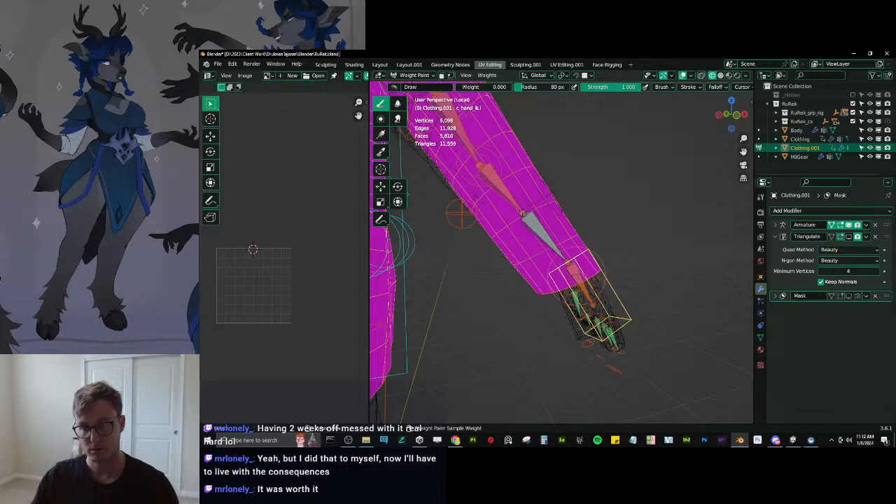
Try a 1.000 linear weight gradient for hand.l on the left cuff, and clear its spill on the jacket hem with a 0.000 gradient.
left_click(557, 243, "ctrl")
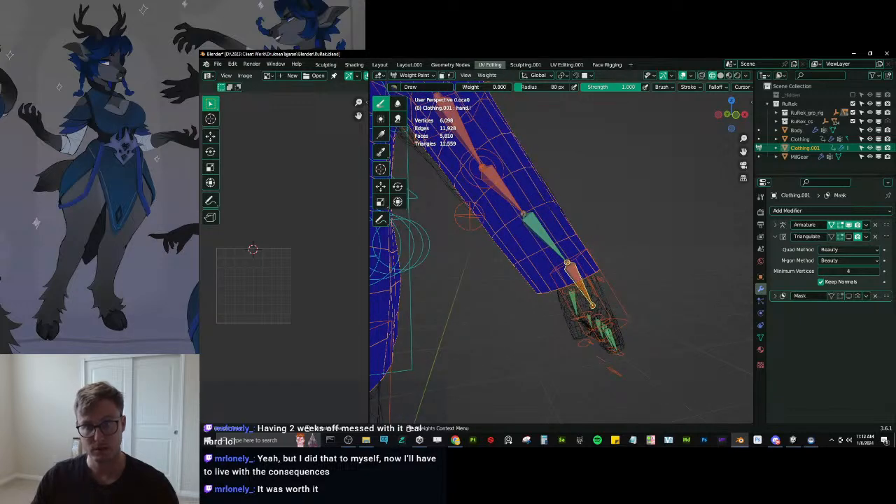
middle_click_drag(596, 221, 608, 270)
left_click_drag(583, 301, 543, 230, "alt")
middle_click_drag(543, 231, 532, 234)
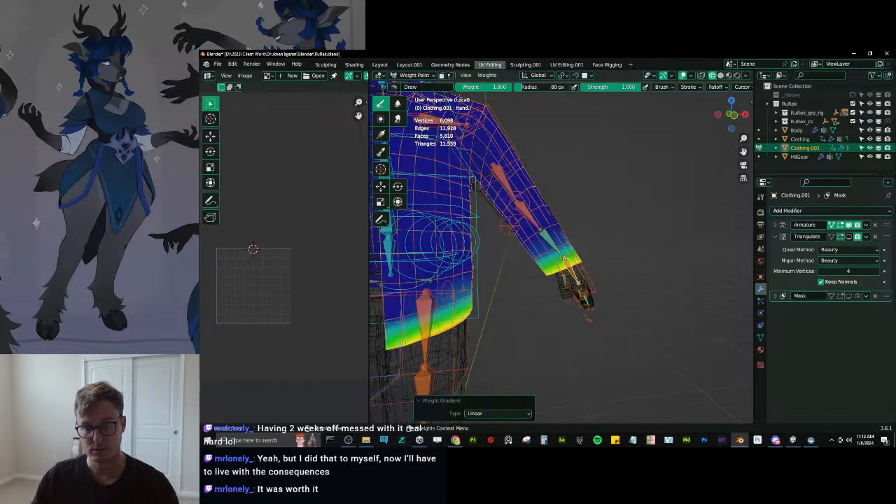
left_click_drag(498, 87, 455, 87)
left_click_drag(483, 308, 524, 300, "alt")
scroll(560, 300, "up", 4)
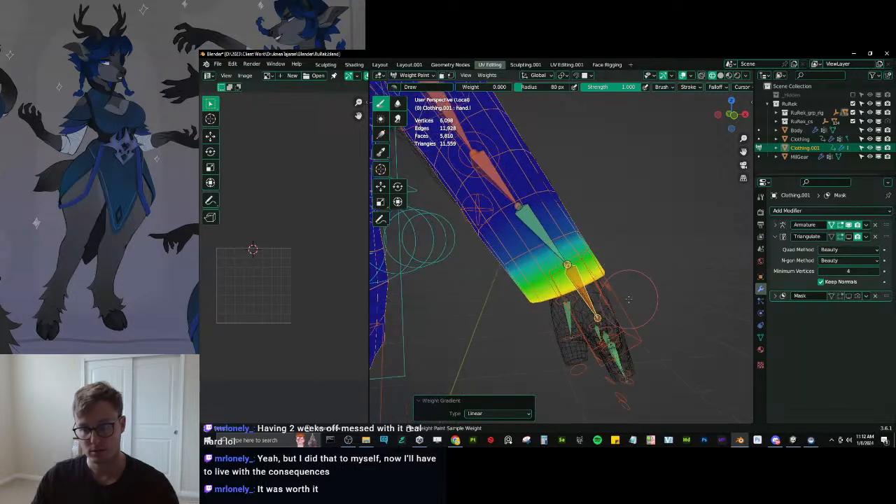
Test-rotate the c_hand_ik.l control, undo back past the hand.l weight gradients, and cancel a further test rotation.
left_click(610, 337, "ctrl")
key("r")
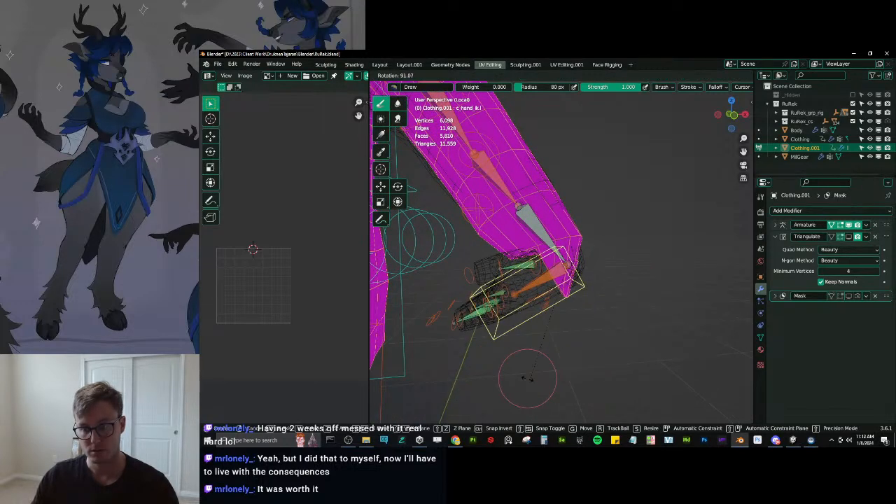
left_click(593, 342)
key("ctrl+z")
key("ctrl+z")
key("ctrl+z")
key("ctrl+z")
key("ctrl+shift+z")
key("ctrl+shift+z")
key("ctrl+shift+z")
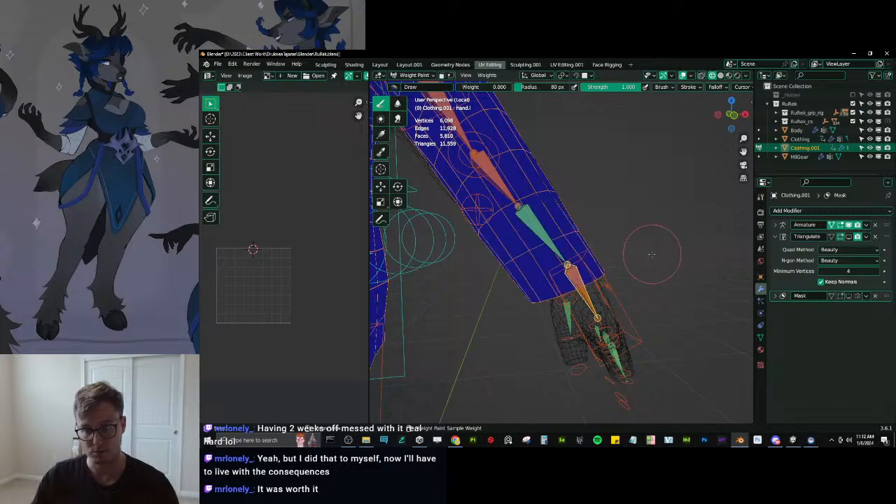
key("r")
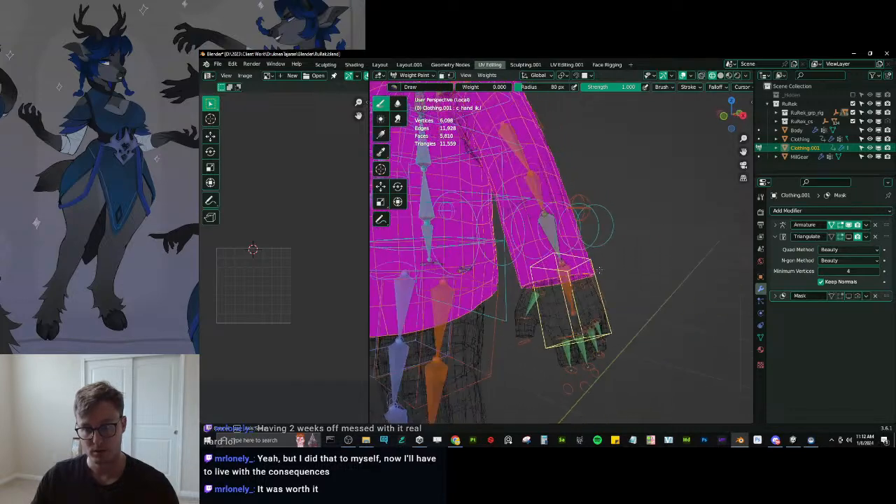
right_click(600, 300)
Clear c_pinky1_base.r, the neighbouring finger base and c_middle1_base.r from the right cuff with 0.000 linear weight gradients, and check c_index1_base.r.
scroll(599, 300, "down", 6)
middle_click_drag(545, 269, 594, 287)
scroll(626, 294, "up", 3)
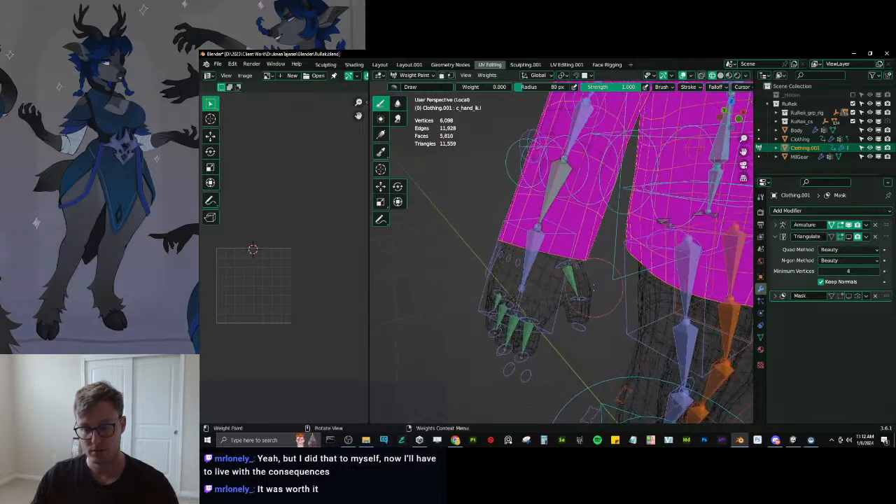
left_click(497, 257, "ctrl")
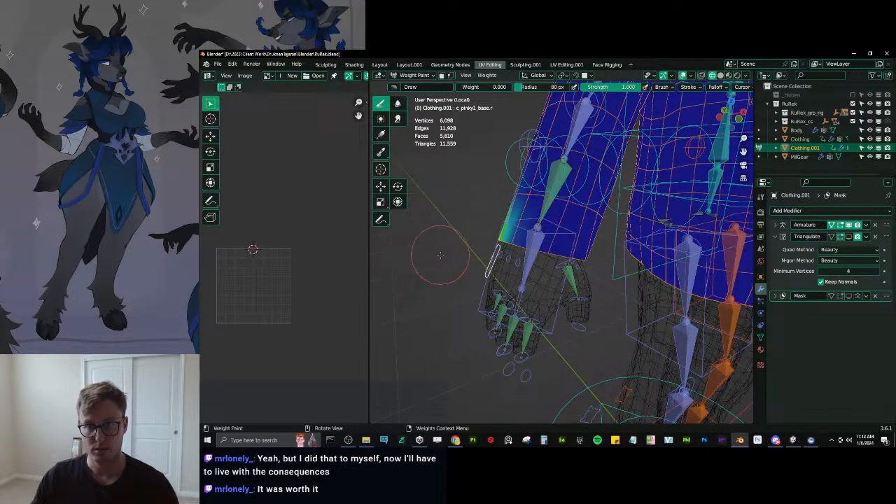
left_click_drag(440, 258, 485, 249, "alt")
left_click(473, 270, "ctrl")
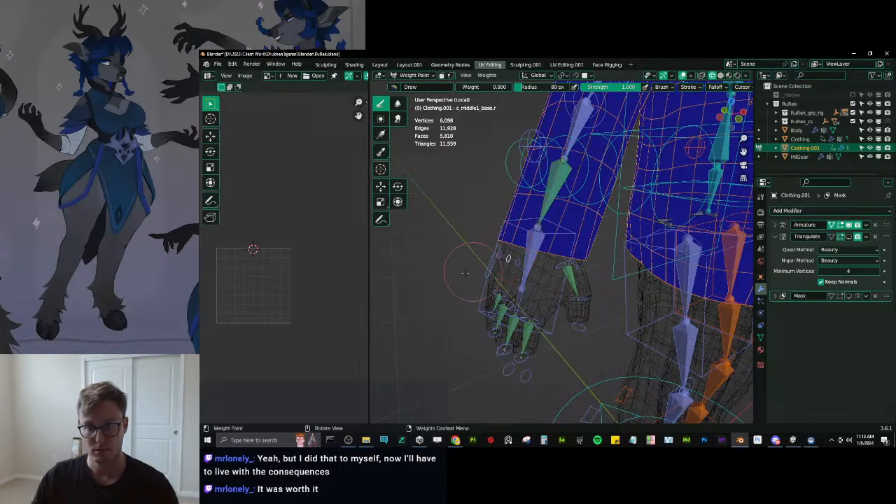
left_click(500, 254, "ctrl")
left_click_drag(439, 284, 492, 263, "alt")
left_click(509, 259, "ctrl")
left_click_drag(452, 291, 514, 267, "alt")
left_click(517, 263, "ctrl")
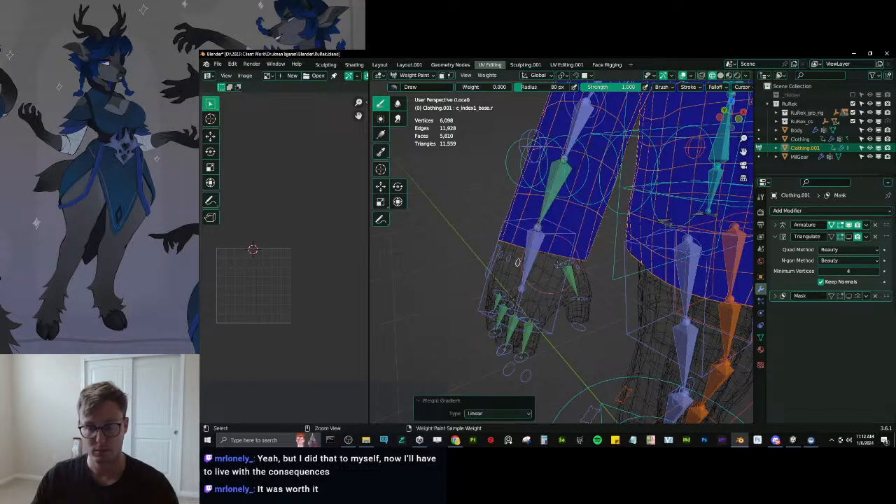
Clear thumb1.r's influence from the jacket's right cuff with a linear weight gradient of 0.000.
left_click(560, 265, "ctrl")
left_click(572, 276, "ctrl")
left_click_drag(479, 307, 420, 336, "alt")
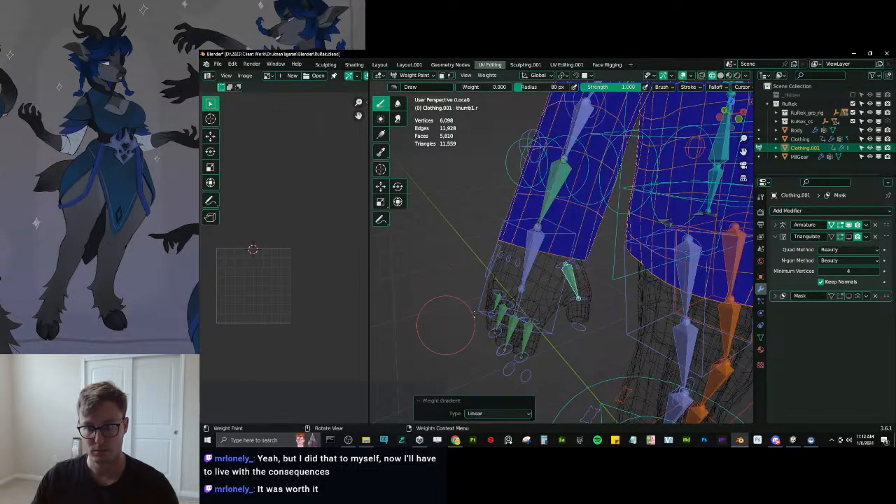
middle_click_drag(420, 336, 422, 328)
Test-rotate the c_hand_ik.r control while viewing the whole jacket from the front, and cancel the rotation.
left_click(554, 320, "ctrl")
middle_click_drag(592, 308, 549, 275)
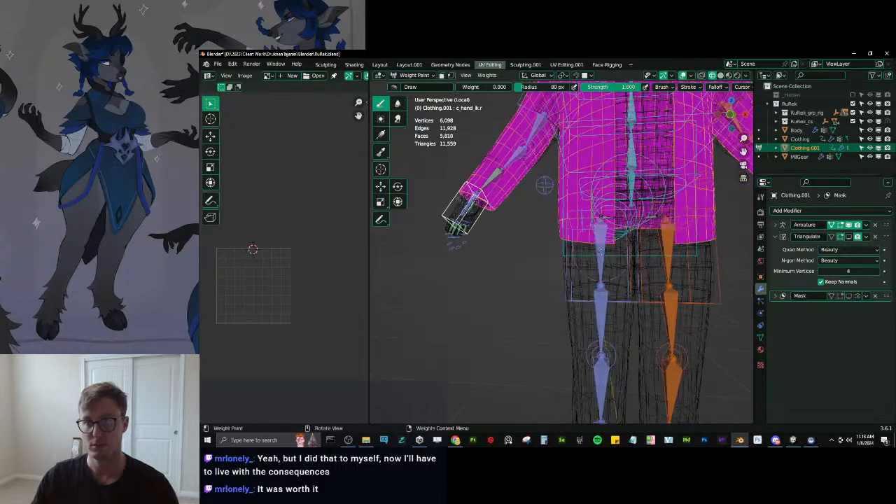
scroll(583, 277, "down", 4)
key("r")
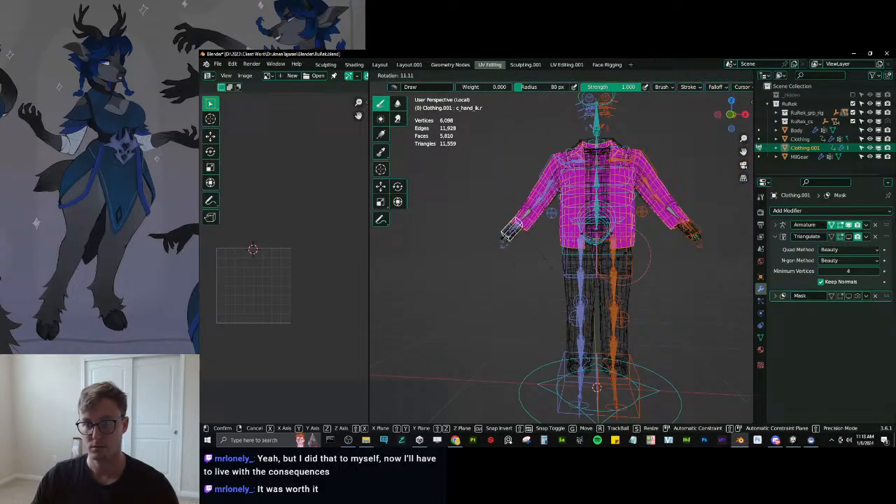
right_click(572, 289)
Clear hand.r's influence from the jacket with a linear weight gradient of 0.000.
scroll(480, 229, "up", 8)
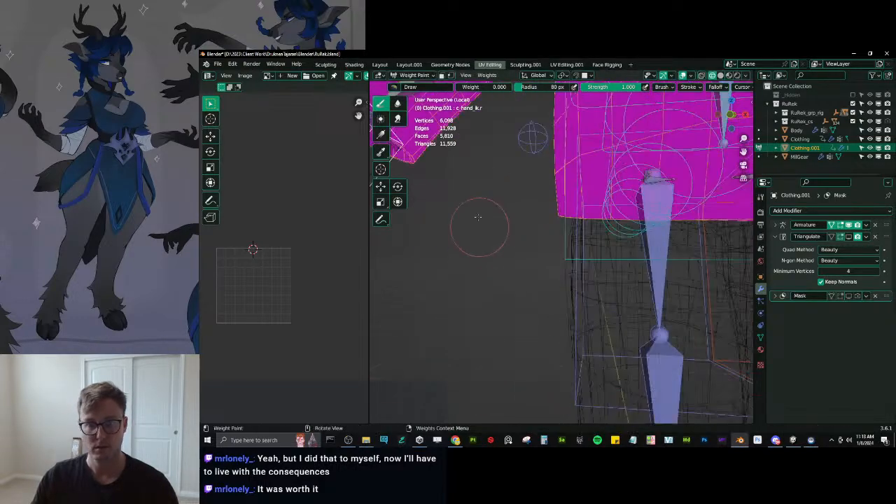
middle_click_drag(480, 228, 515, 249, "shift")
left_click(473, 258, "ctrl")
scroll(470, 280, "down", 5)
left_click_drag(458, 304, 536, 280, "alt")
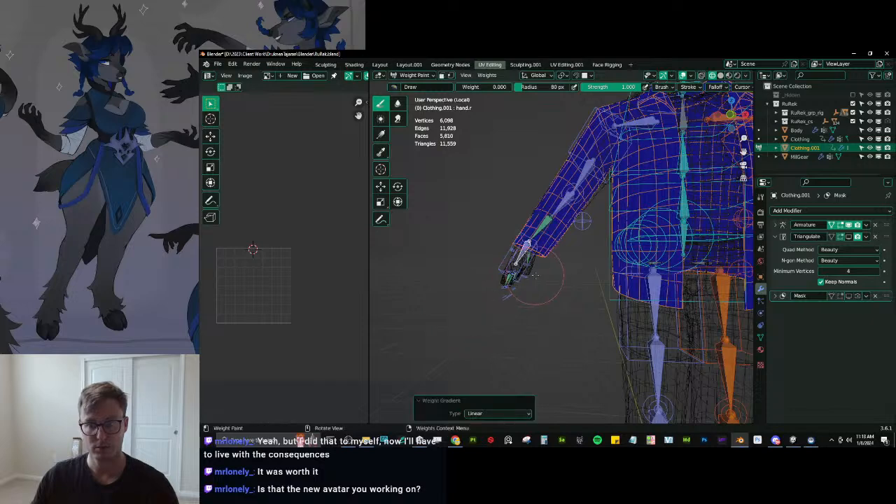
Rotate the c_hand_ik.r control about -72° to test the cleared right cuff, and cancel the rotation.
scroll(524, 277, "up", 5)
scroll(501, 236, "down", 5)
left_click(525, 278, "ctrl")
key("r")
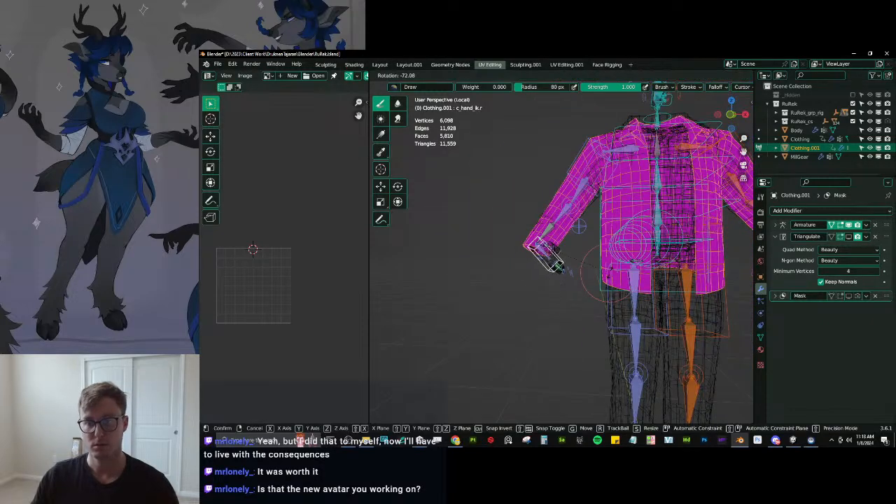
right_click(581, 290)
Switch back to Object Mode and display the whole outfit in solid shading.
middle_click_drag(580, 289, 458, 289, "shift")
scroll(560, 269, "down", 5)
key("ctrl+Tab")
left_click(558, 275)
scroll(565, 266, "up", 5)
key("z")
left_click(639, 276)
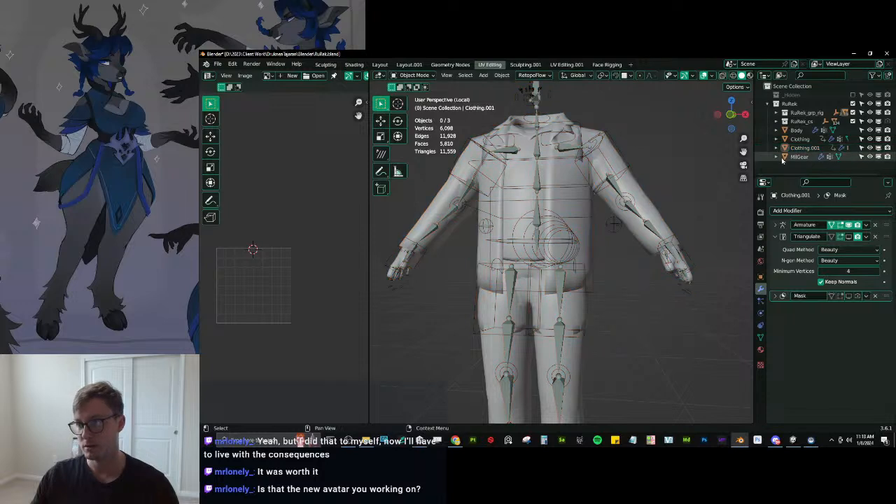
Try joining Clothing into Clothing.001, and undo the join.
left_click(800, 139, "ctrl")
left_click(800, 140, "shift")
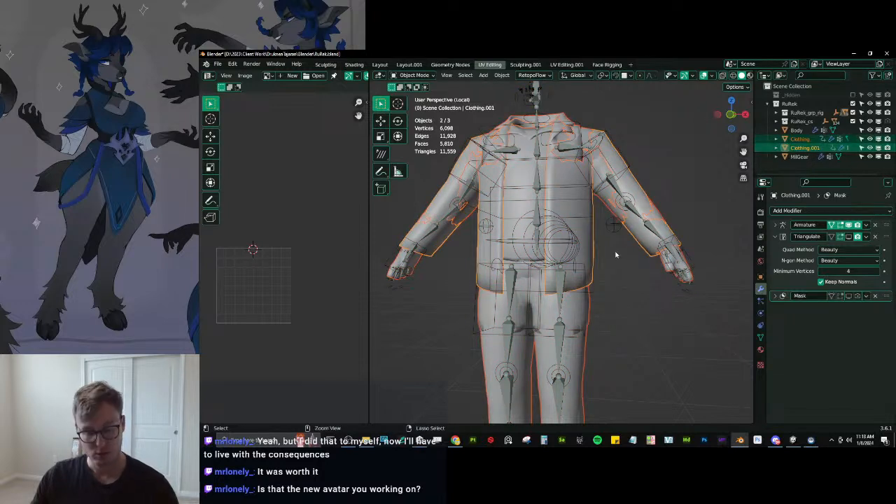
key("ctrl+j")
scroll(643, 252, "down", 3)
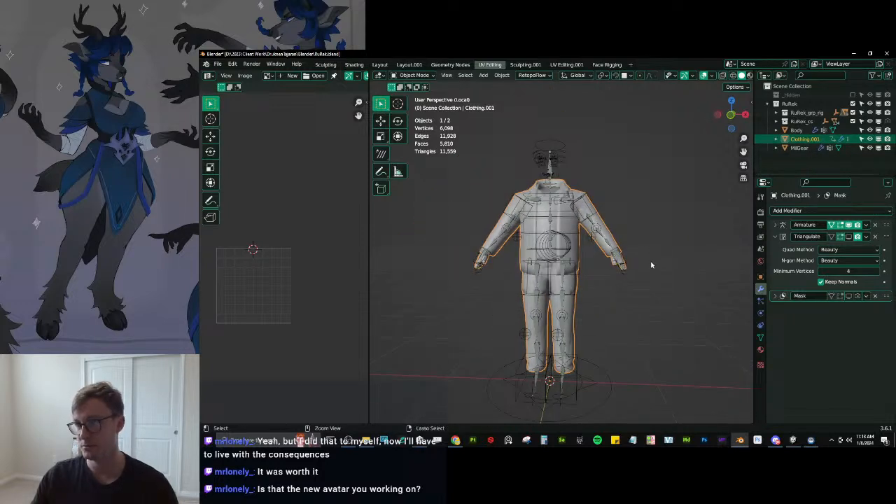
key("ctrl+z")
Join the jacket Clothing.001 into the Clothing object and save the file.
left_click(795, 149)
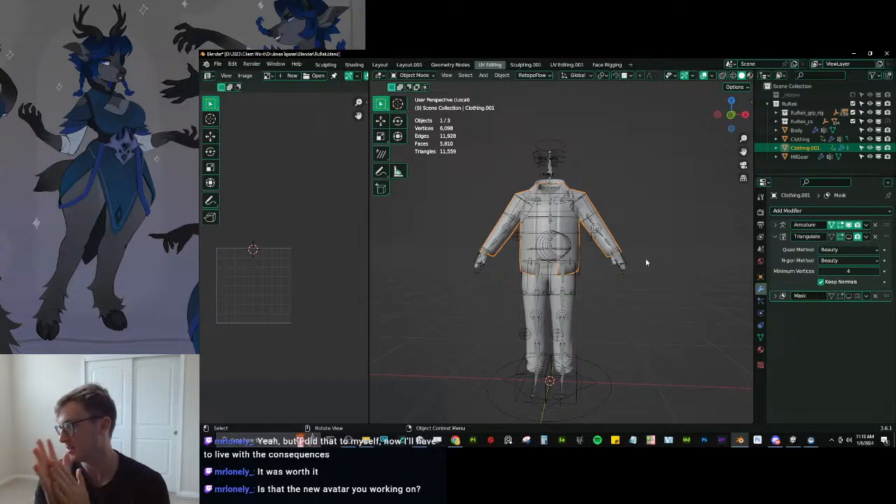
left_click(799, 138, "ctrl")
key("ctrl+j")
middle_click_drag(648, 217, 611, 266)
key("ctrl+s")
Select all objects shown in local view and export them with Auto-Rig Pro FBX to RuRek.fbx.
scroll(632, 233, "down", 4)
key("a")
key("q")
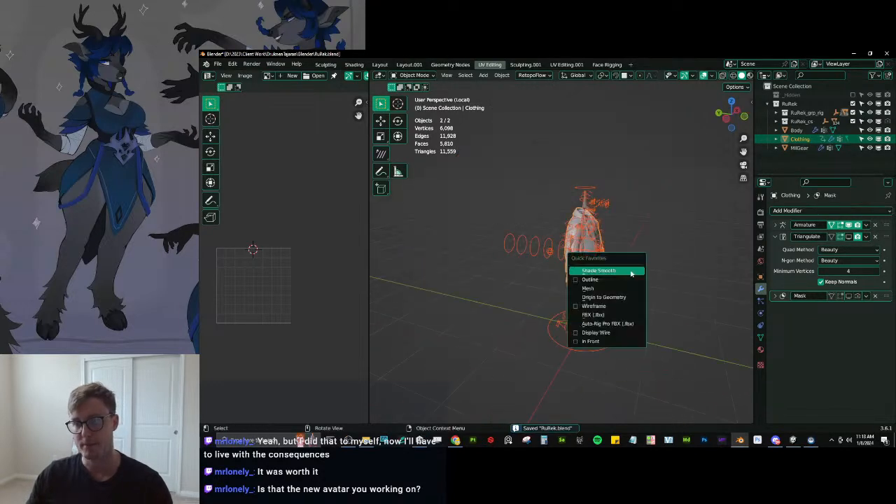
left_click(622, 324)
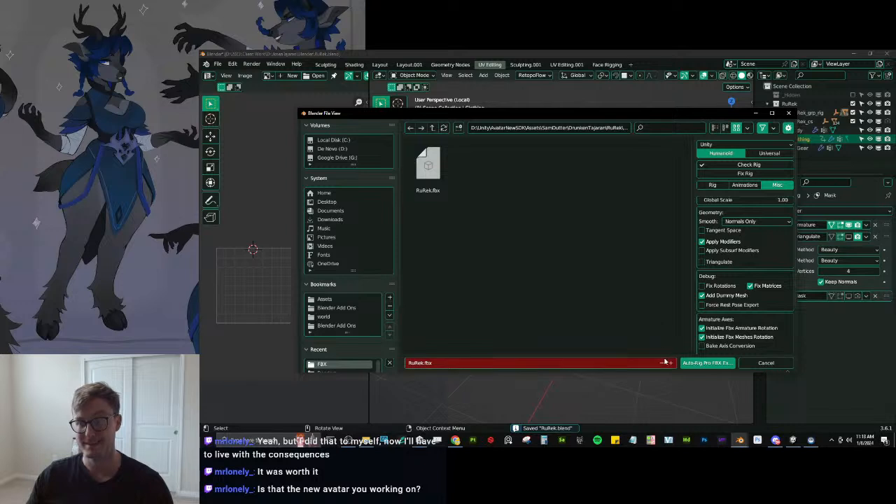
left_click(707, 362)
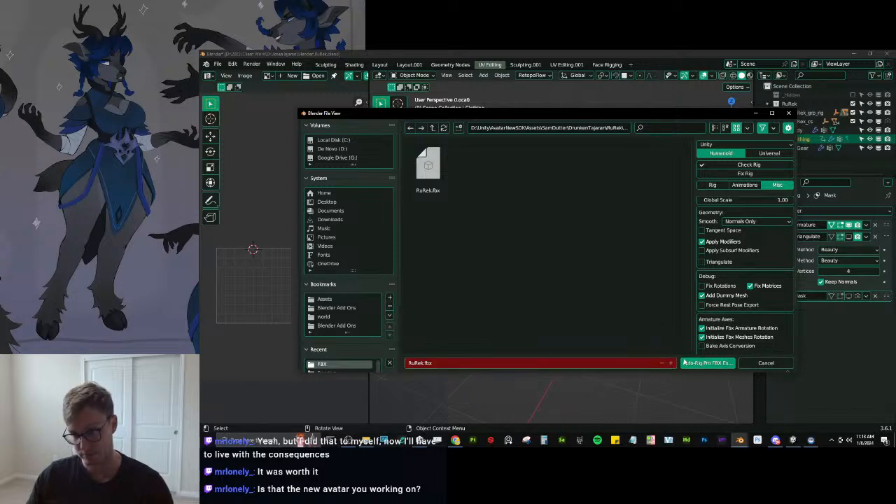
left_click(450, 442)
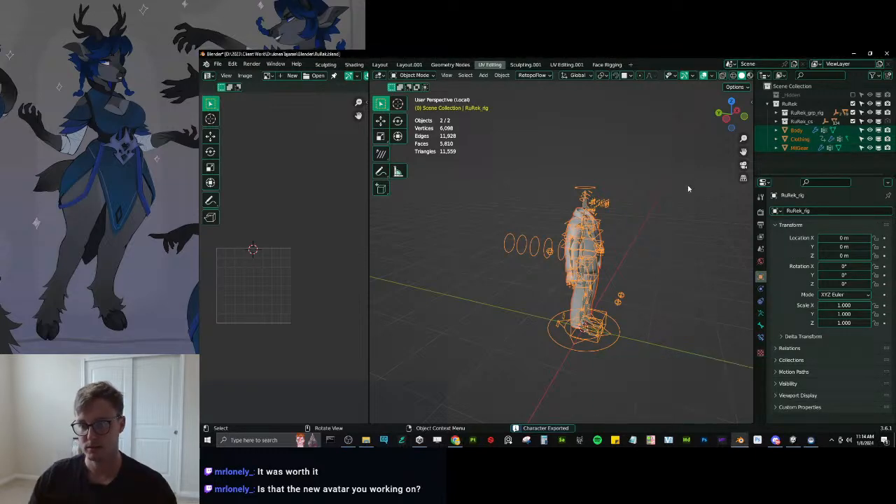
Exit local view, re-export the complete avatar with Auto-Rig Pro FBX, deselect everything and save the blend file.
key("KP_Divide")
key("q")
left_click(641, 247)
key("Escape")
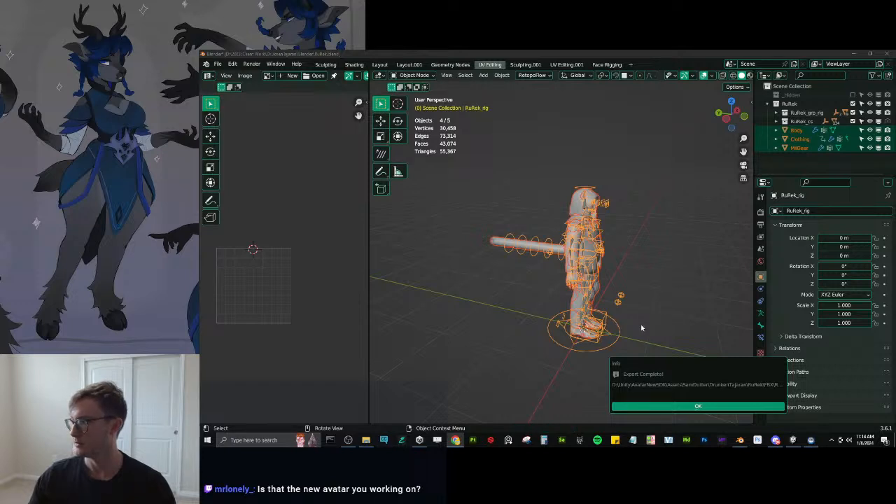
left_click(697, 406)
left_click(681, 341)
key("ctrl+s")
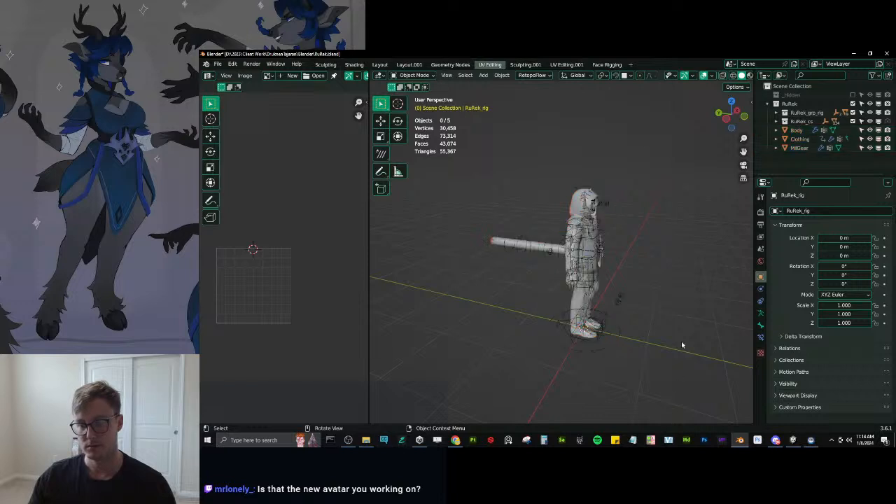
Switch to the Unity project, frame the whole RuRek avatar in the scene, and collapse the RuRek project folder.
left_click(810, 439)
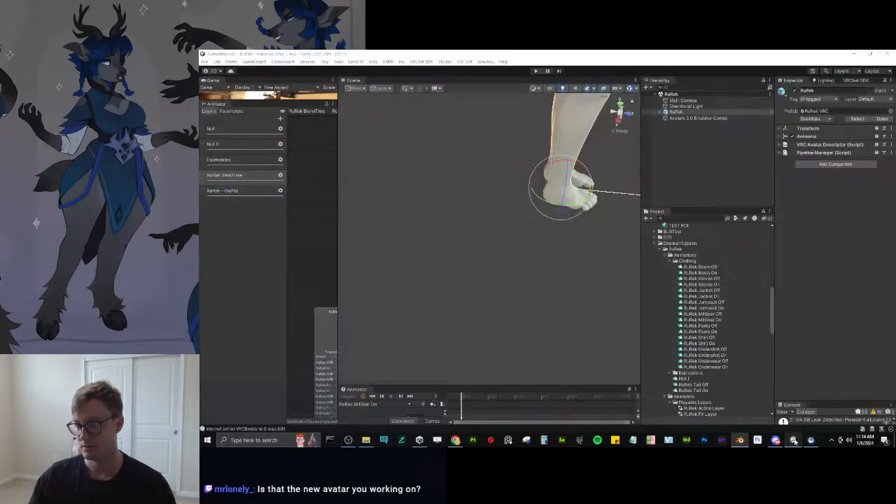
scroll(556, 238, "down", 2)
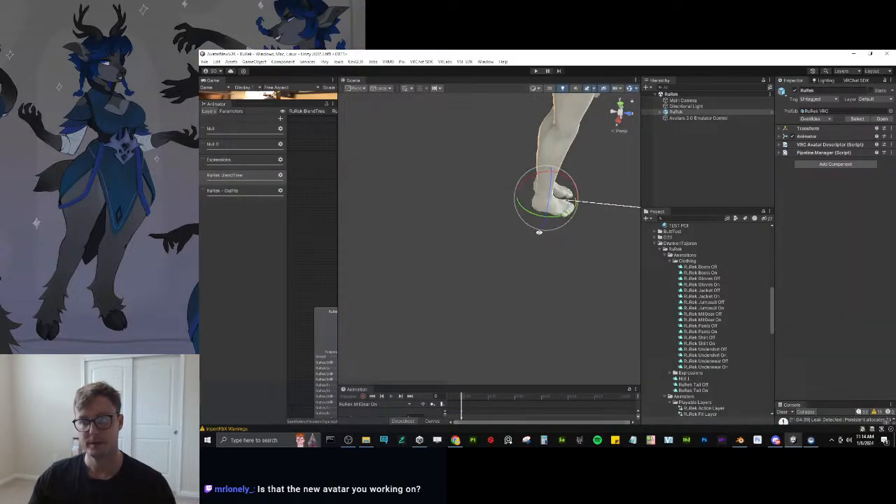
left_click_drag(554, 244, 476, 252, "alt")
scroll(475, 252, "down", 3)
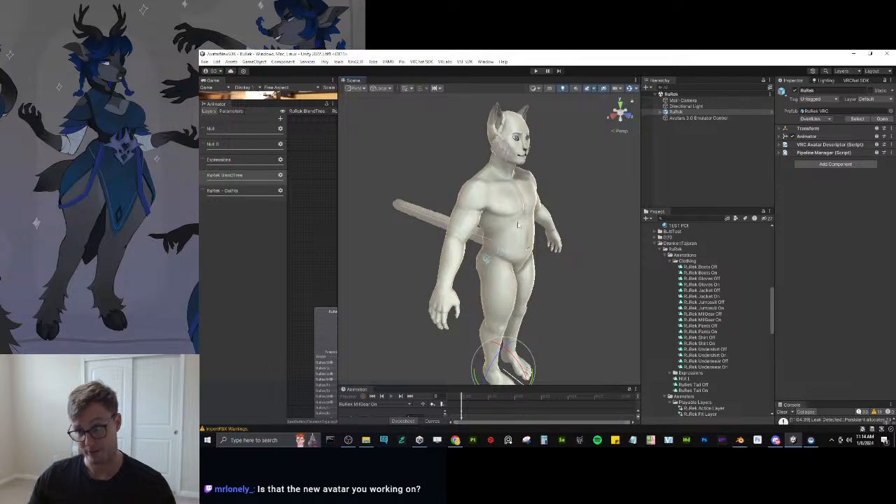
left_click(663, 114)
left_click(661, 112)
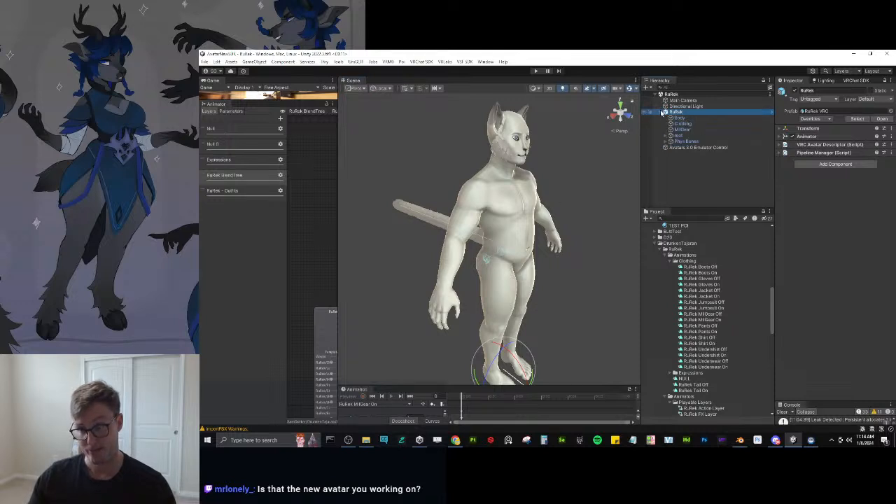
left_click(660, 112)
left_click(662, 249)
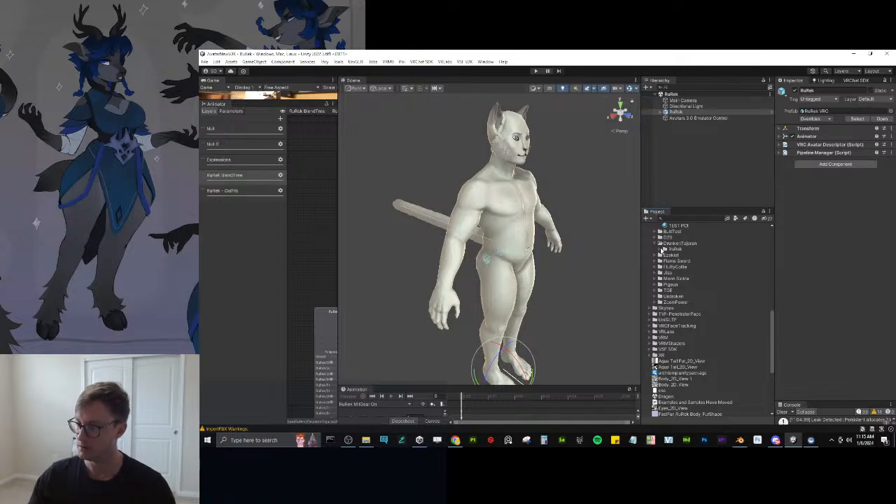
Review the VRChat SDK Builder validations, accept the content-rights statement, and build and publish the RuRek avatar for Windows.
left_click(848, 81)
left_click_drag(775, 183, 649, 197)
left_click(748, 121)
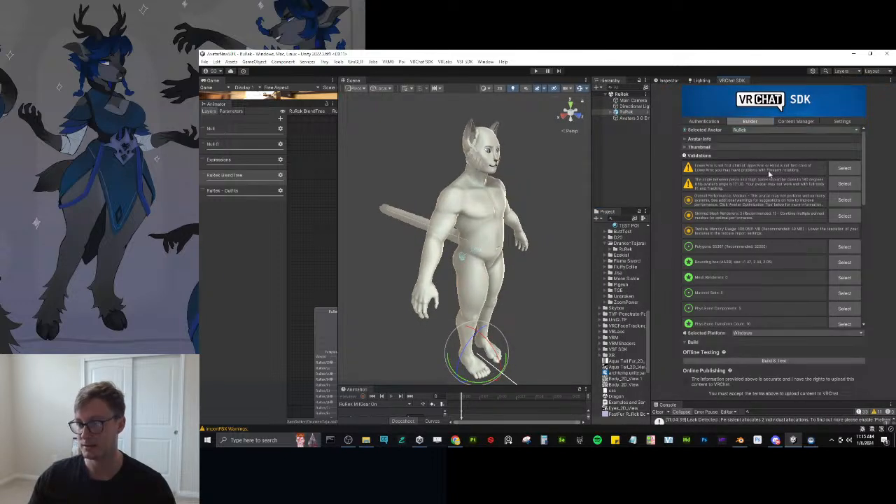
scroll(739, 243, "down", 5)
scroll(740, 245, "down", 5)
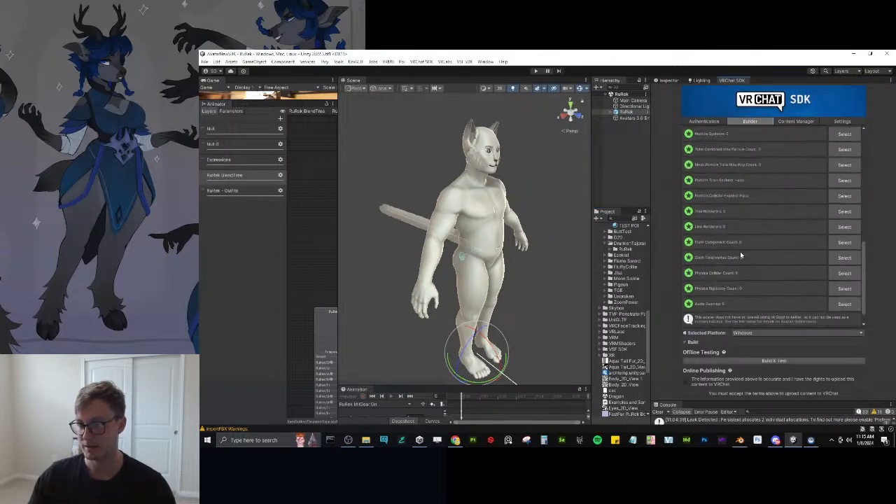
left_click(686, 383)
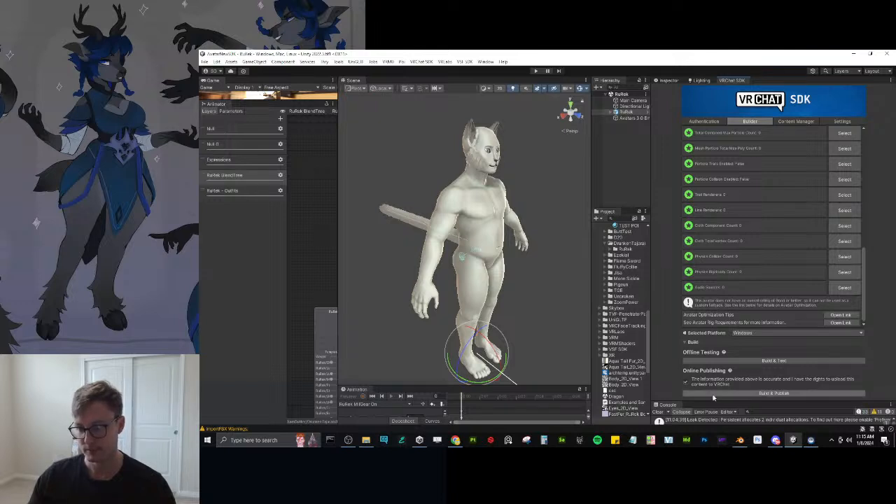
left_click(713, 394)
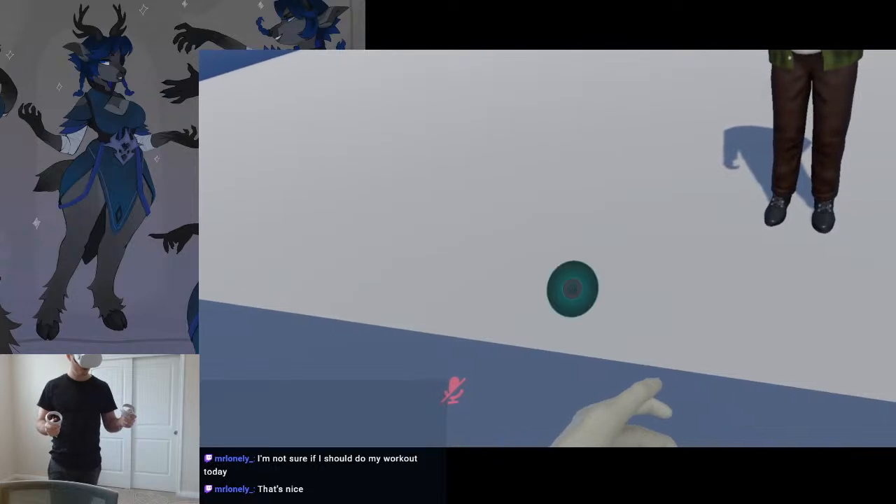
In VRChat, take off the avatar's Jacket through the normal clothing toggles of RuRek Controls.
left_click(690, 312)
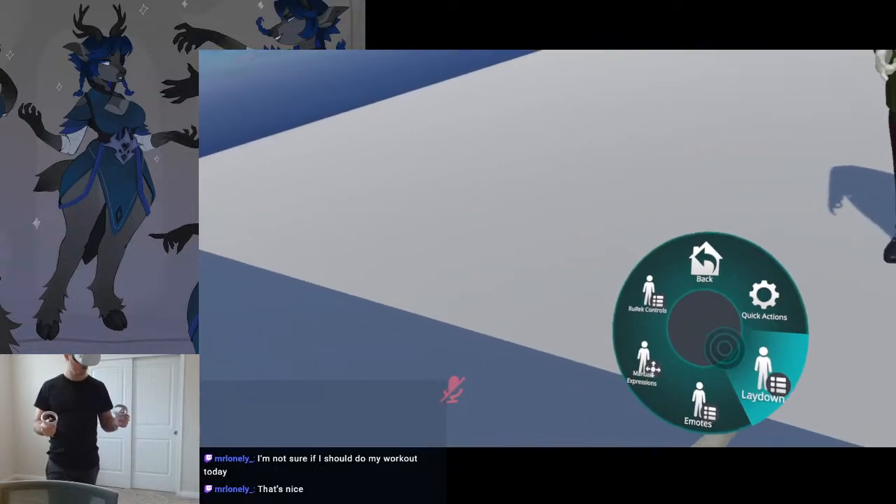
left_click(668, 306)
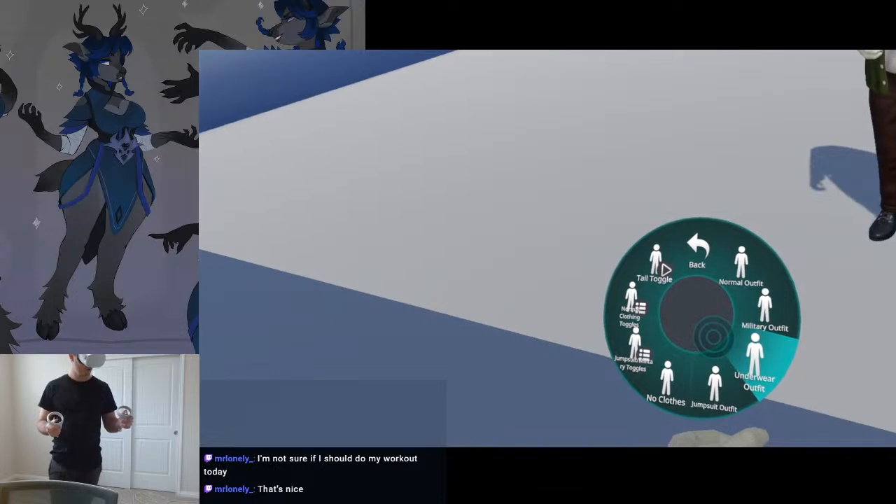
left_click(662, 305)
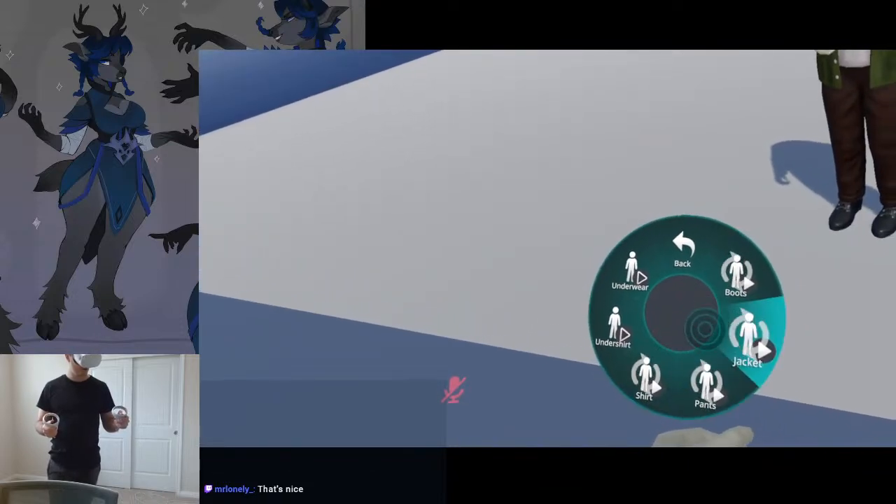
left_click(707, 322)
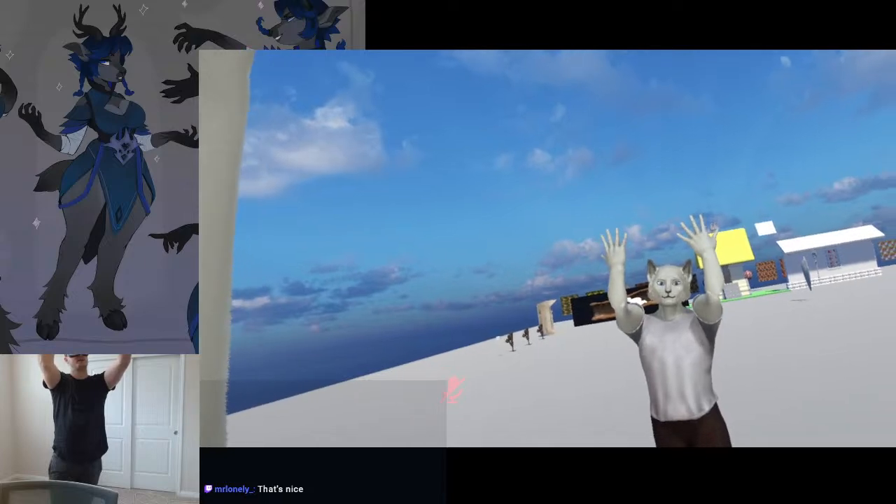
Change the avatar's outfit to the olive hooded suit to check it in the mirror.
key("Escape")
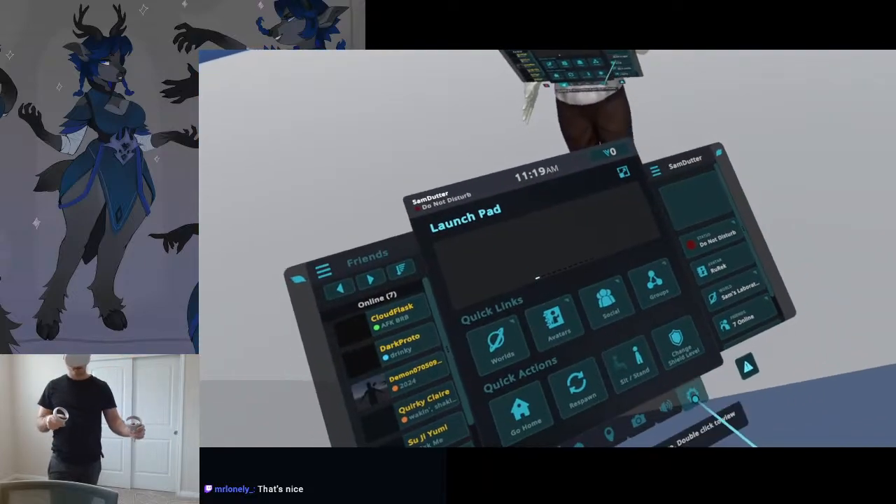
left_click(704, 419)
key("Escape")
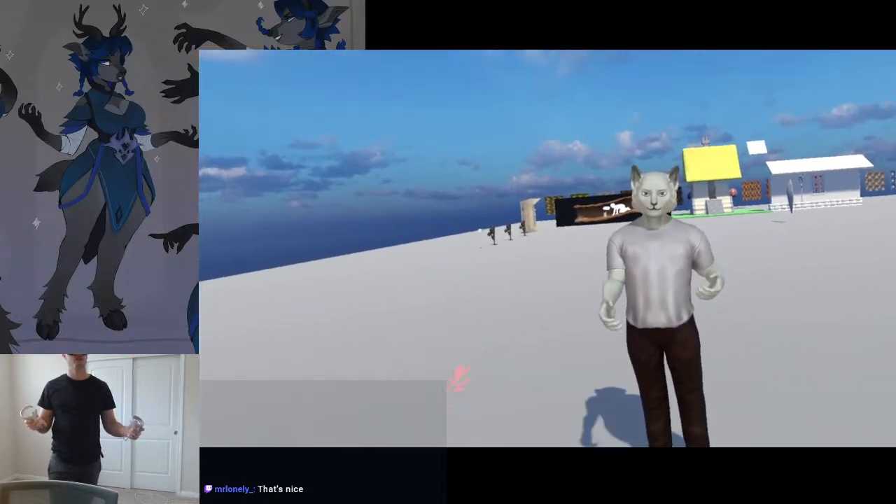
key("Escape")
left_click(611, 318)
left_click(650, 302)
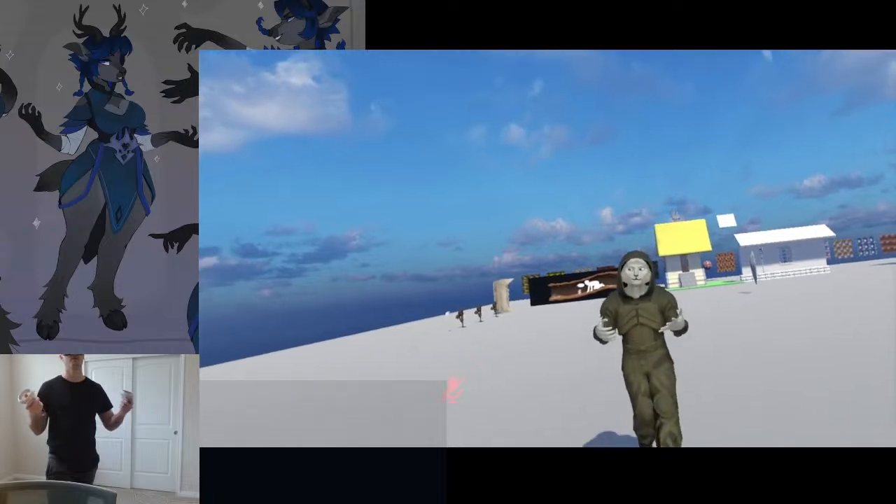
Open the VRChat settings and exit the application.
key("Escape")
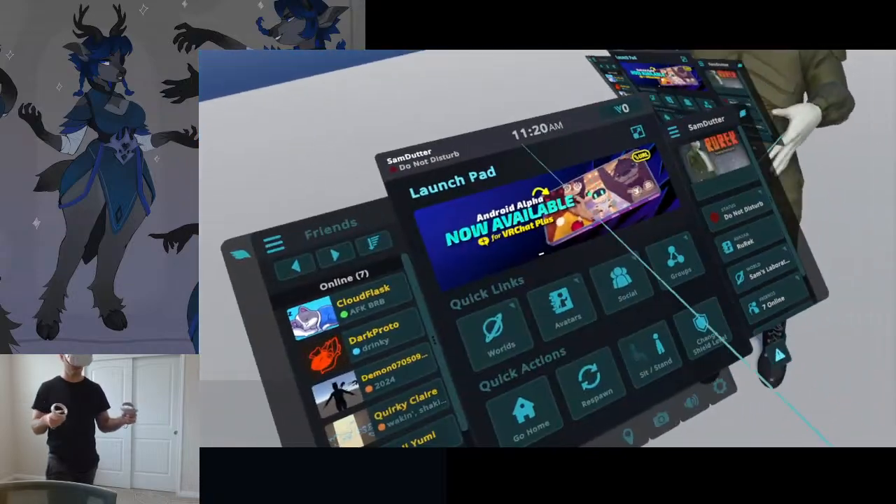
left_click(706, 397)
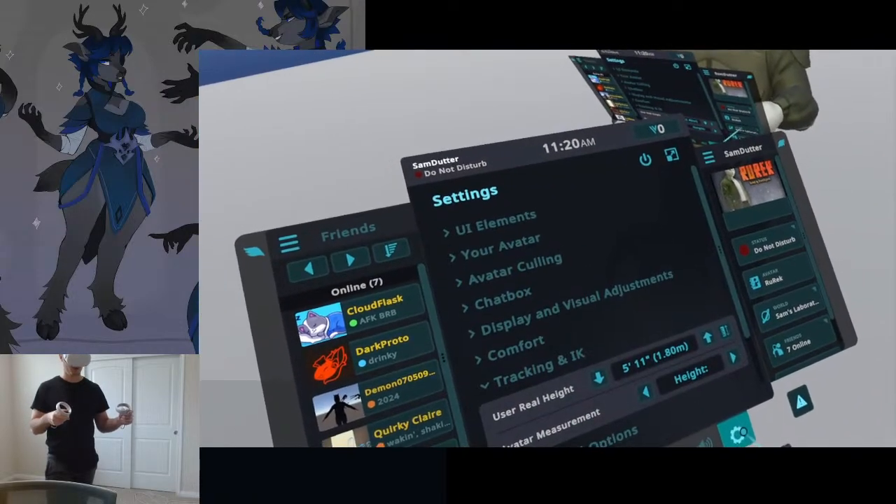
key("Escape")
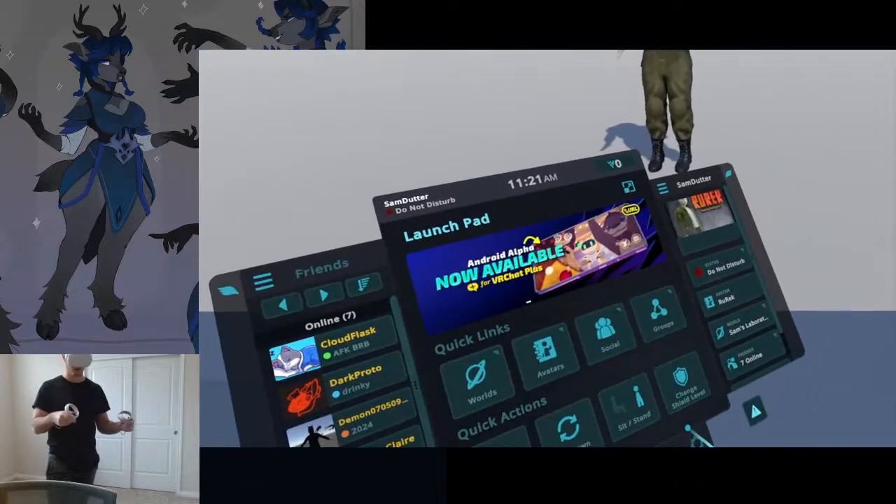
left_click(688, 427)
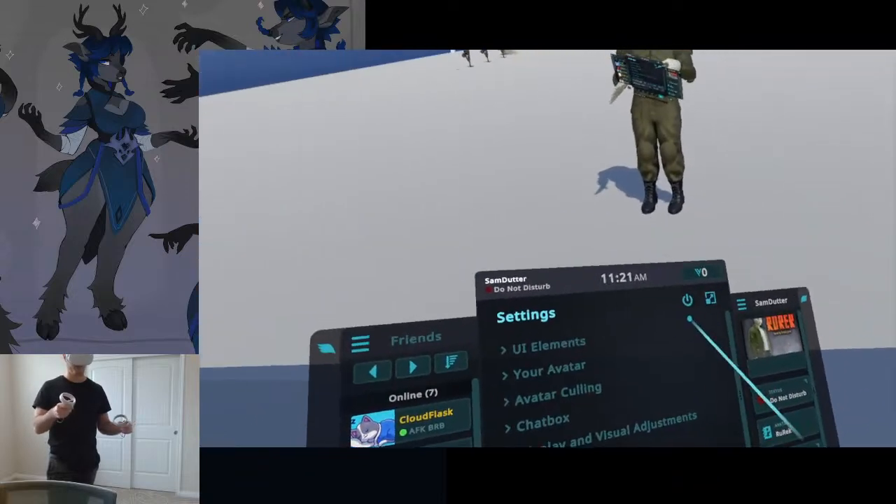
left_click(689, 282)
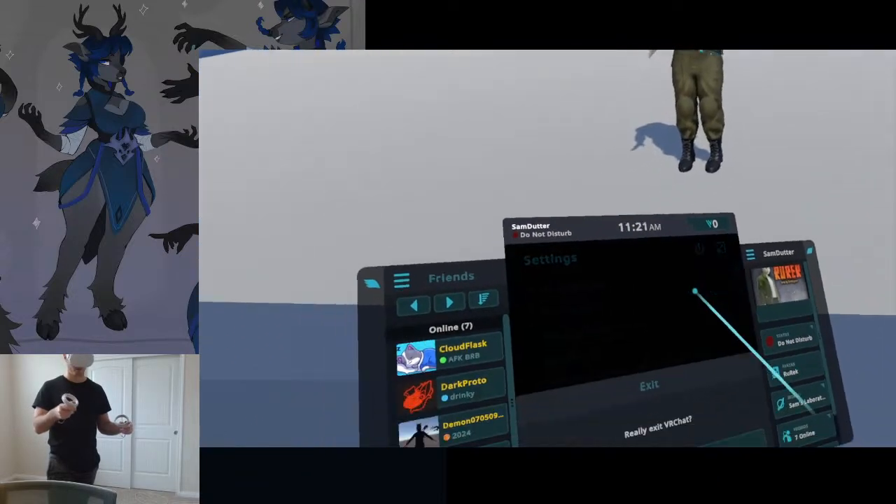
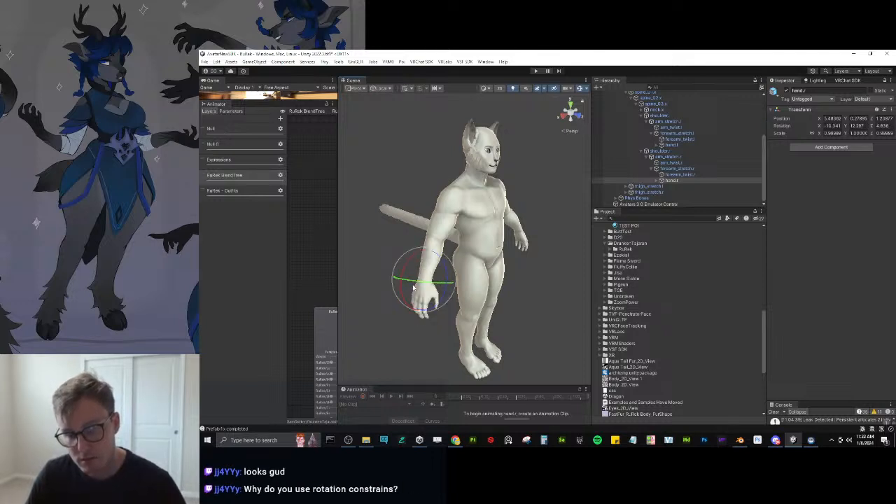
In Unity, try rotating the right hand bone hand.r to demonstrate the forearm twist, and revert the rotation.
mouse_move(435, 285)
left_mouse_down()
mouse_move(351, 284)
mouse_move(296, 296)
mouse_move(439, 290)
mouse_move(332, 291)
mouse_move(420, 288)
left_mouse_up()
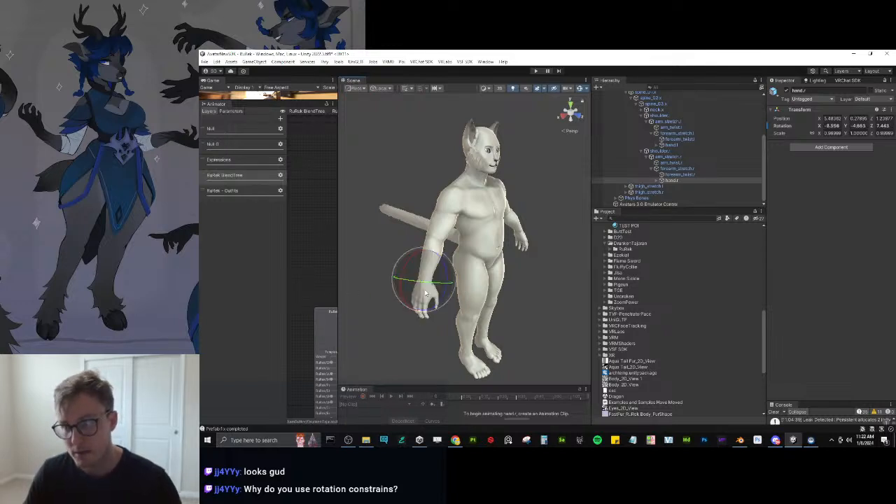
middle_click_drag(481, 203, 519, 165)
scroll(521, 163, "up", 3)
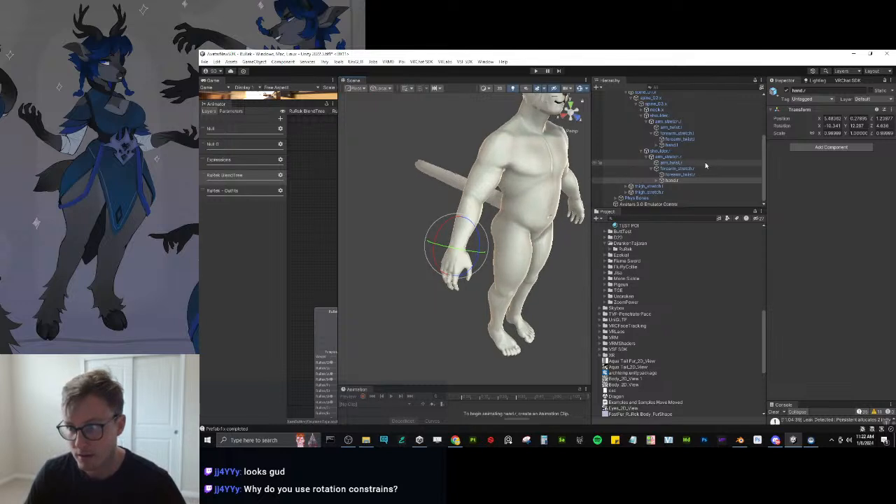
Disable the Rotation Constraint on forearm_twist.r and rotate hand.r until the right palm faces forward.
left_click(680, 175)
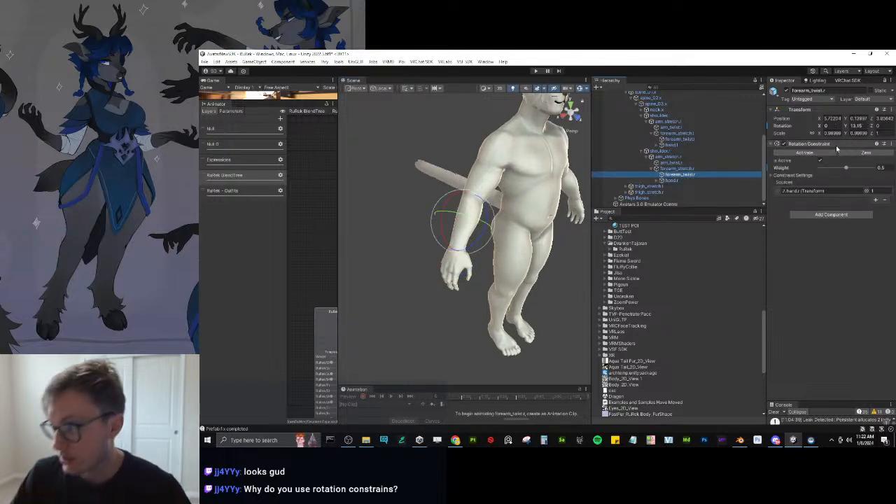
left_click(786, 143)
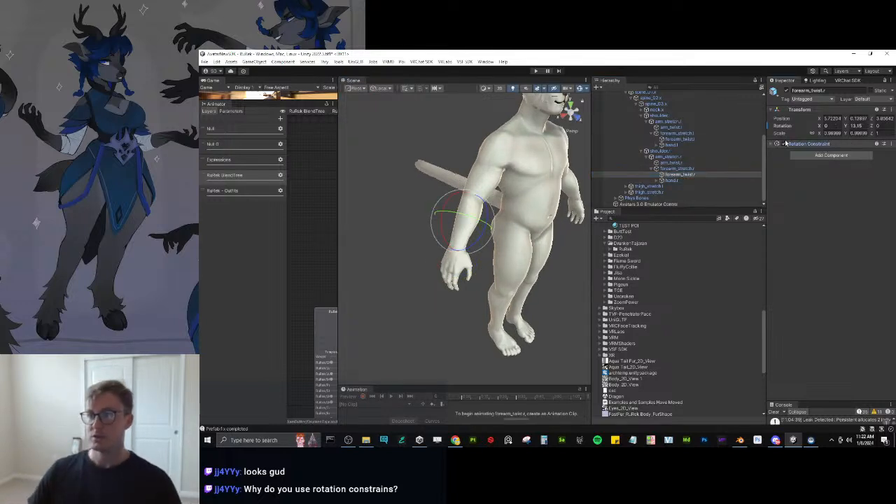
left_click(664, 181)
scroll(461, 263, "up", 1)
scroll(461, 263, "up", 2)
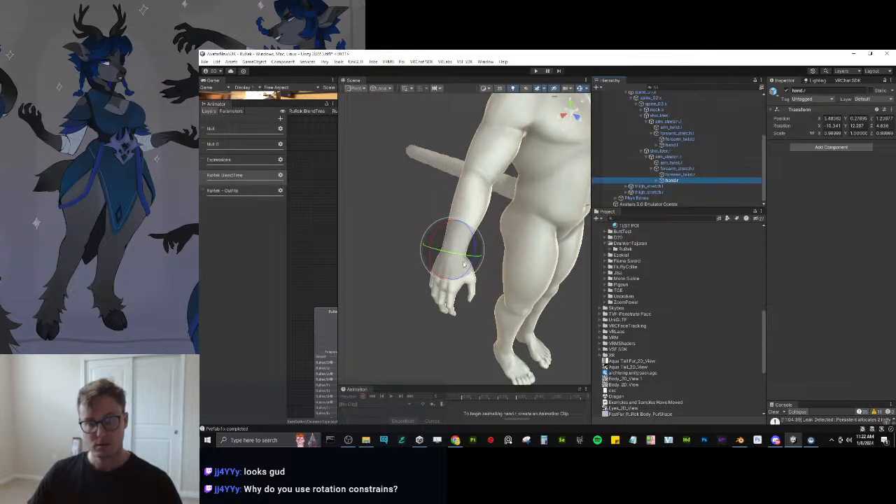
left_click_drag(432, 251, 346, 253)
Re-enable the Rotation Constraint on forearm_twist.r and revert the test rotation of hand.r.
left_click(679, 175)
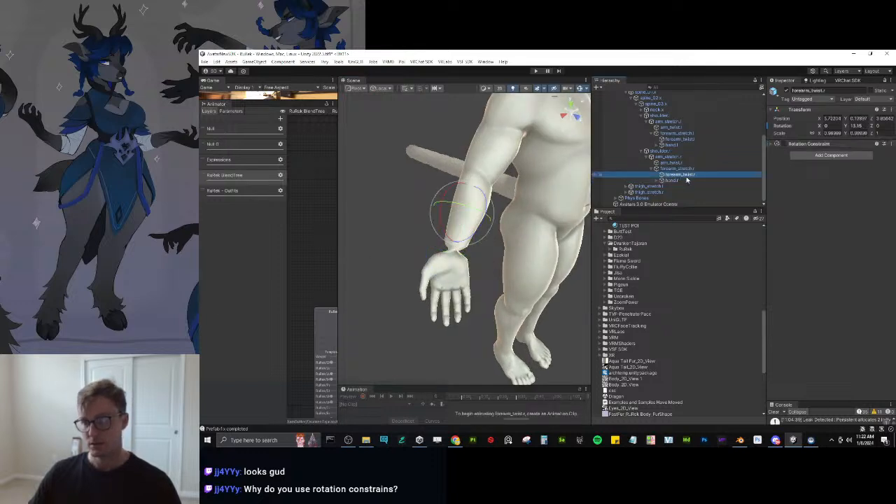
left_click(783, 144)
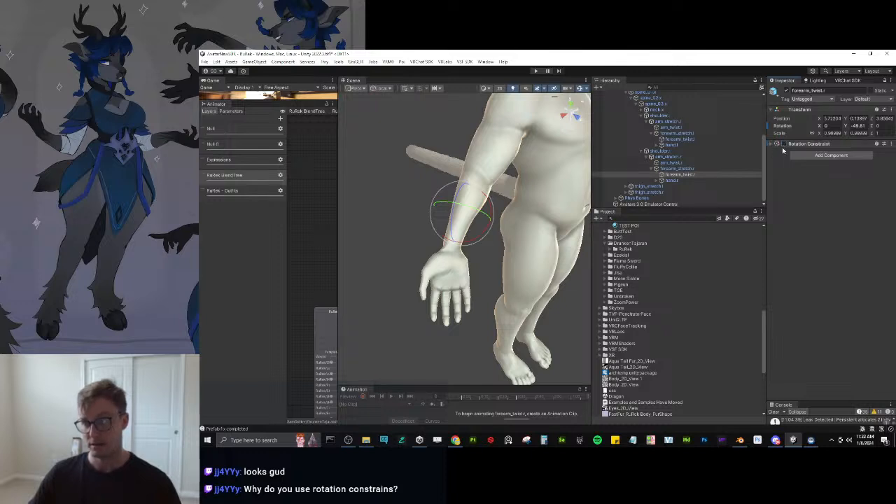
left_click(460, 259)
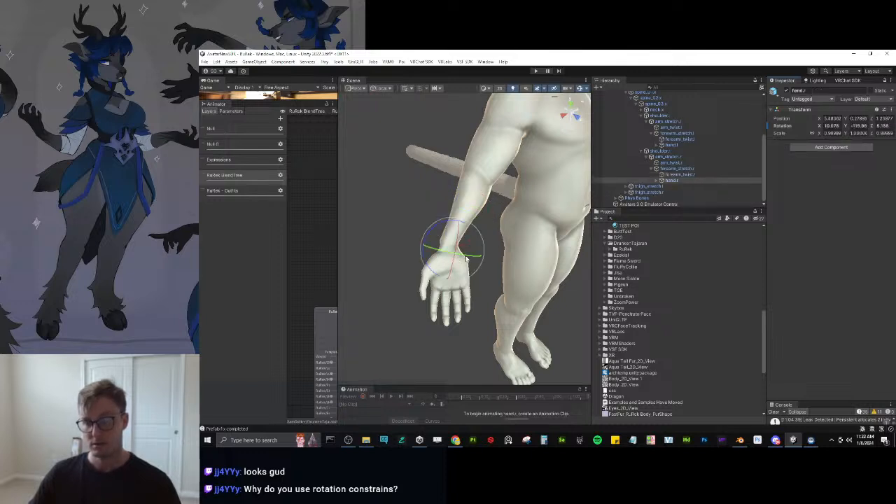
left_click(469, 257)
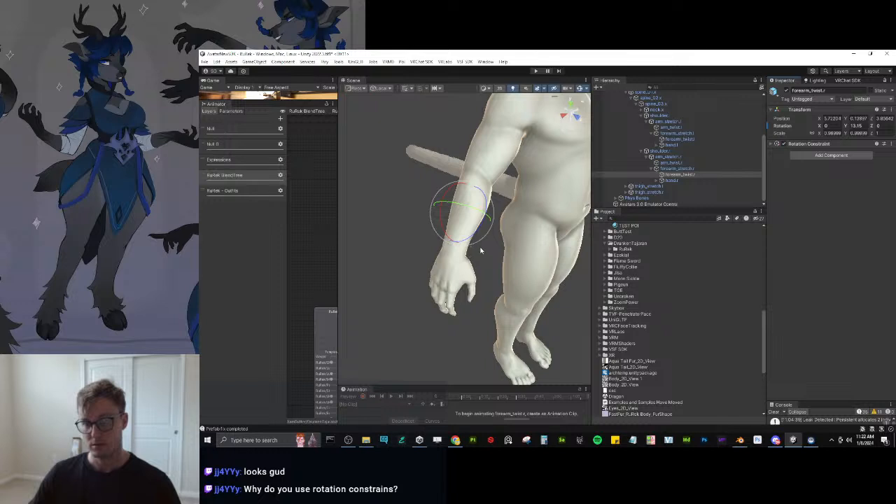
Try twisting hand.r repeatedly with the forearm_twist.r constraint enabled, and undo each rotation.
left_click(664, 180)
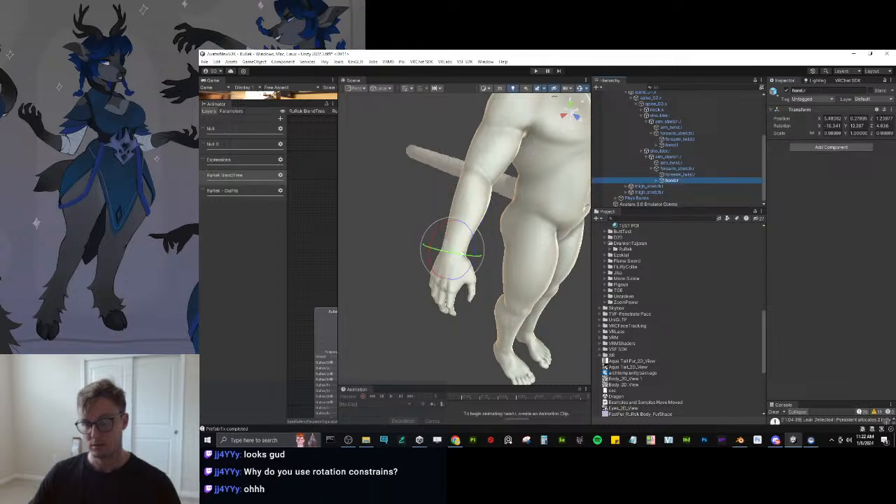
left_click(673, 174)
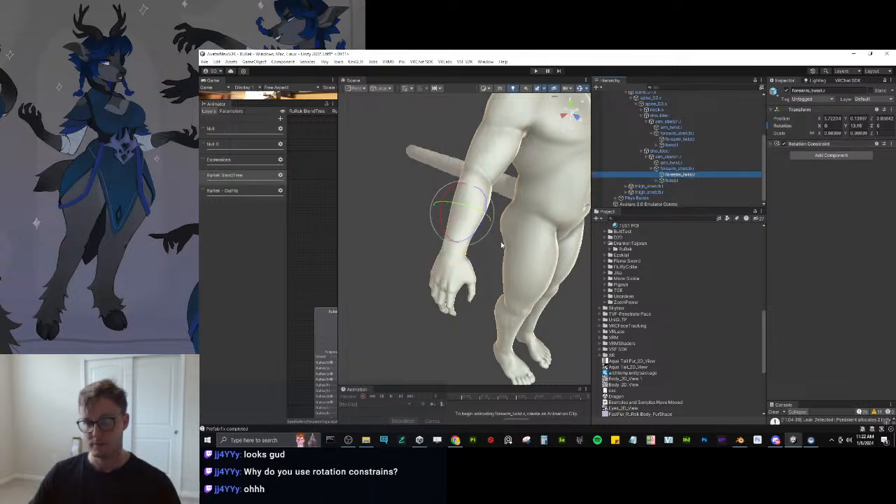
left_click(478, 244)
left_click_drag(463, 257, 514, 256)
key("ctrl+z")
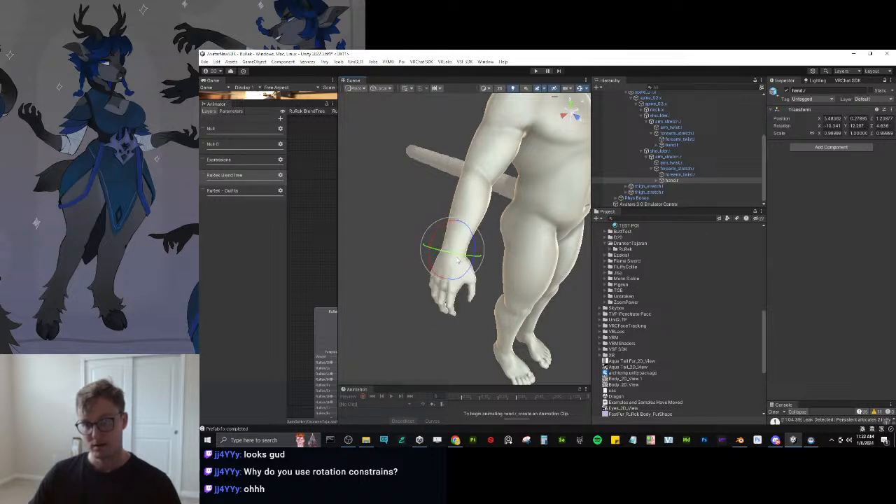
left_click_drag(458, 259, 616, 257)
key("ctrl+z")
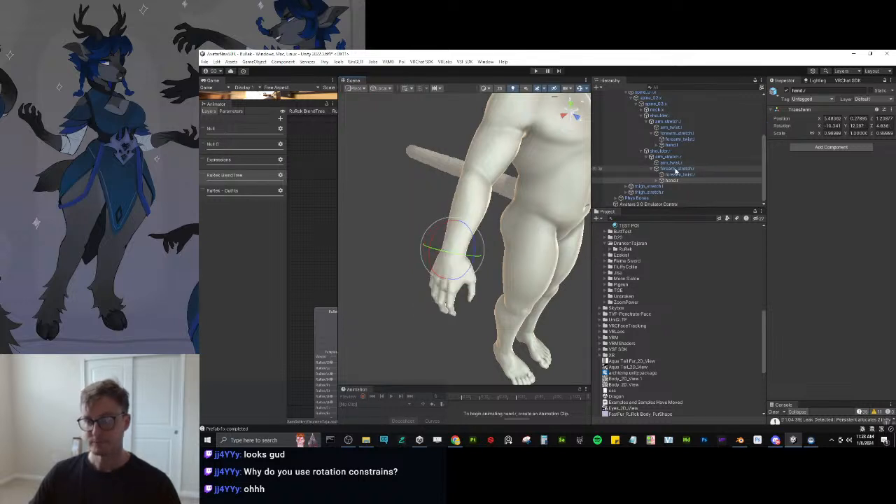
Try rotating the forearm_stretch.r bone to demonstrate the elbow joint, and restore its pose.
left_click(675, 169)
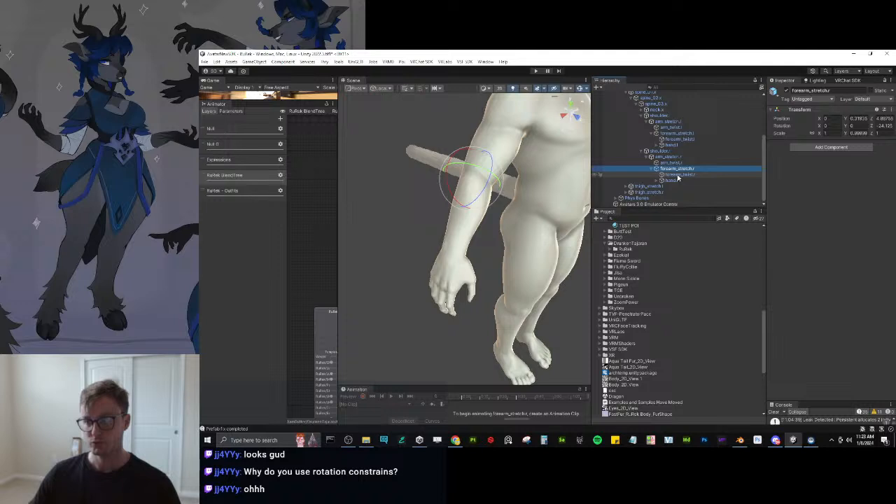
left_click_drag(462, 171, 532, 222)
left_click(670, 175)
left_click(671, 181)
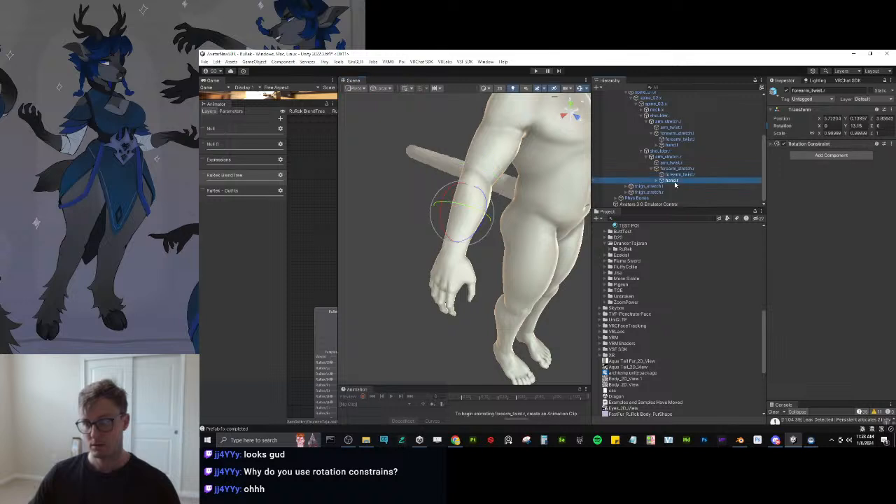
Examine the weight, source and constraint settings of the forearm_twist.r Rotation Constraint, and test them with a reverted hand.r rotation.
left_click(674, 175)
left_click(812, 145)
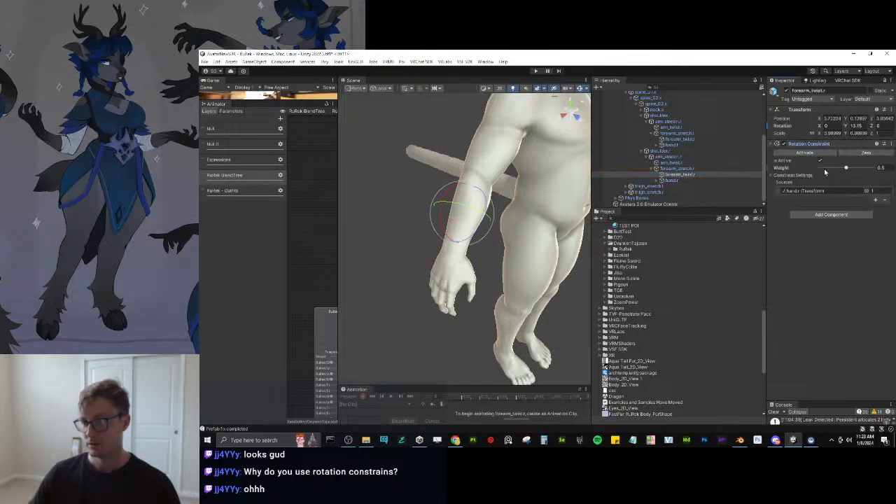
left_click(778, 175)
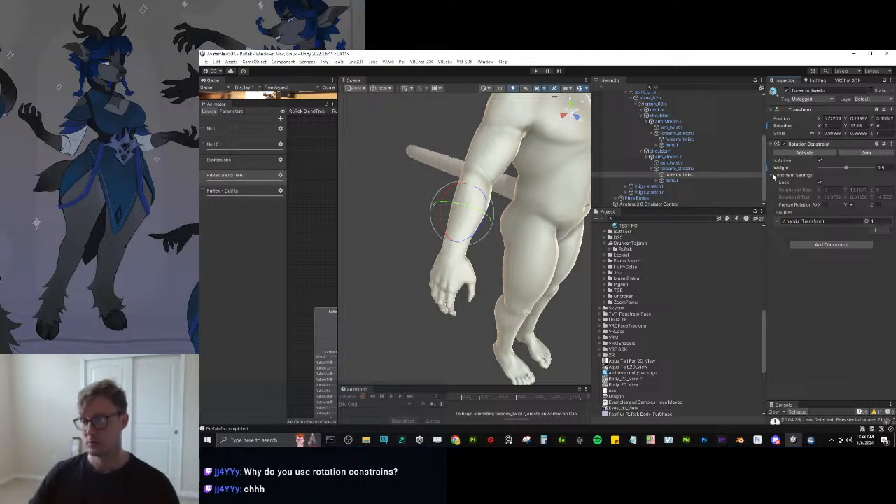
left_click(774, 176)
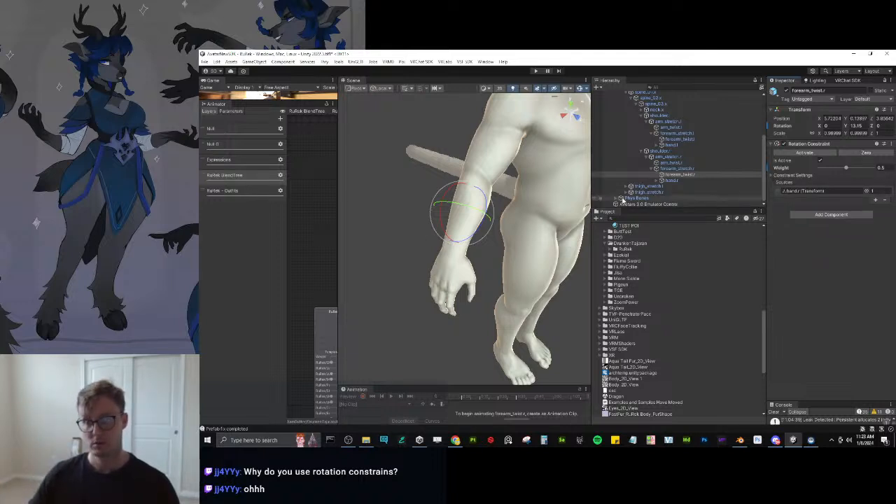
left_click(674, 181)
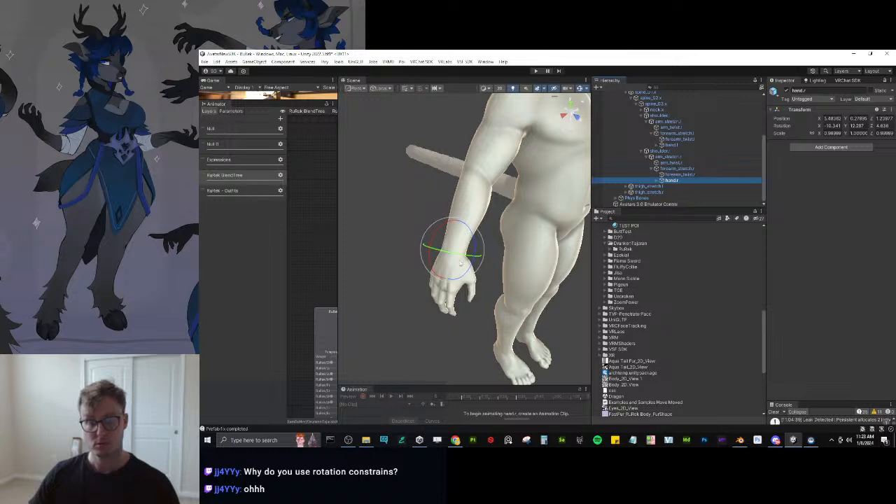
left_click_drag(456, 256, 471, 277)
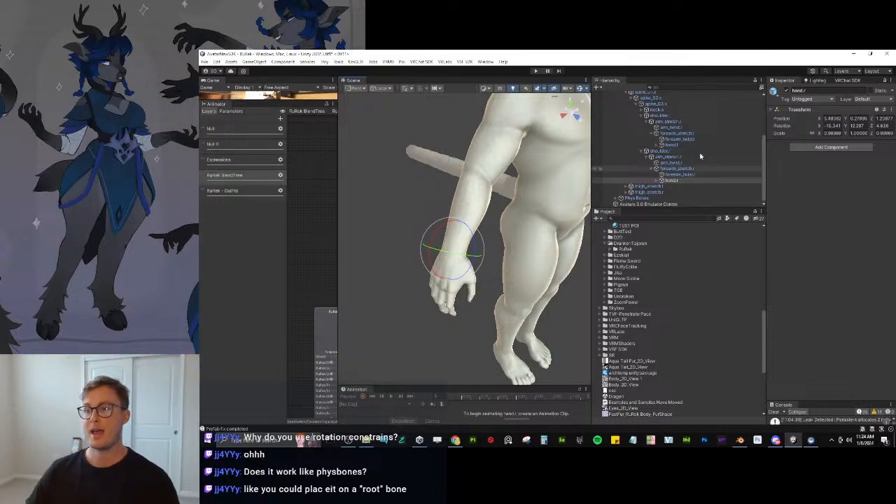
Compare the Rotation Constraint components and their source bones on forearm_twist.r and forearm_twist.l.
left_click(669, 174)
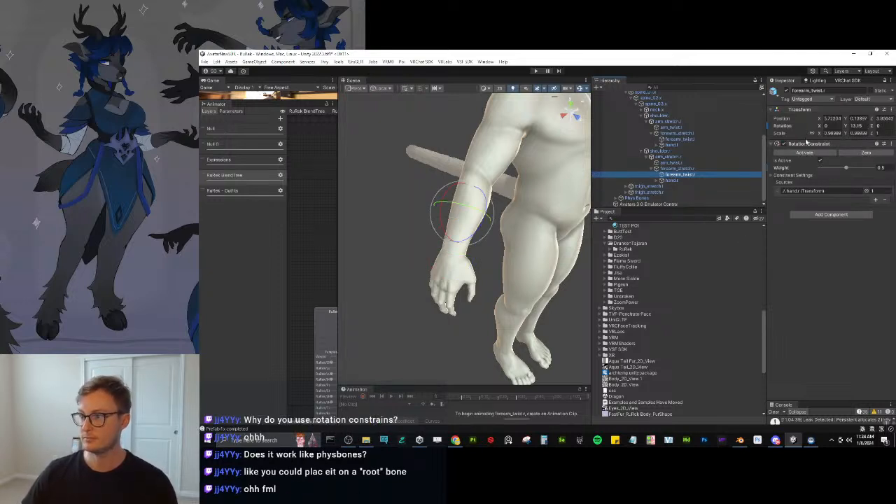
left_click(800, 110)
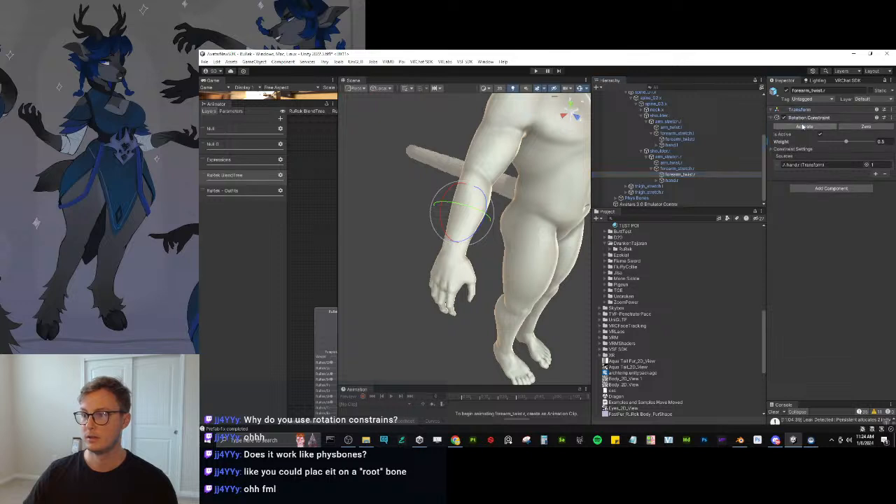
left_click(803, 118)
right_click_drag(449, 258, 500, 267)
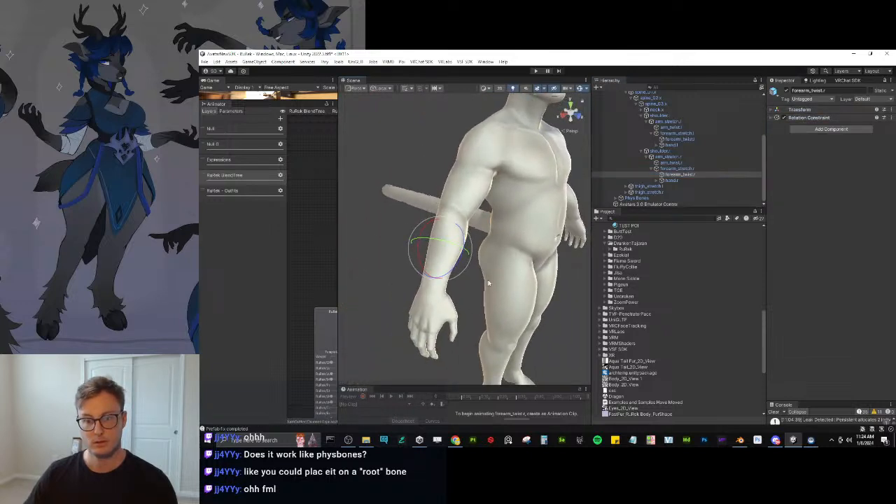
left_click(680, 139)
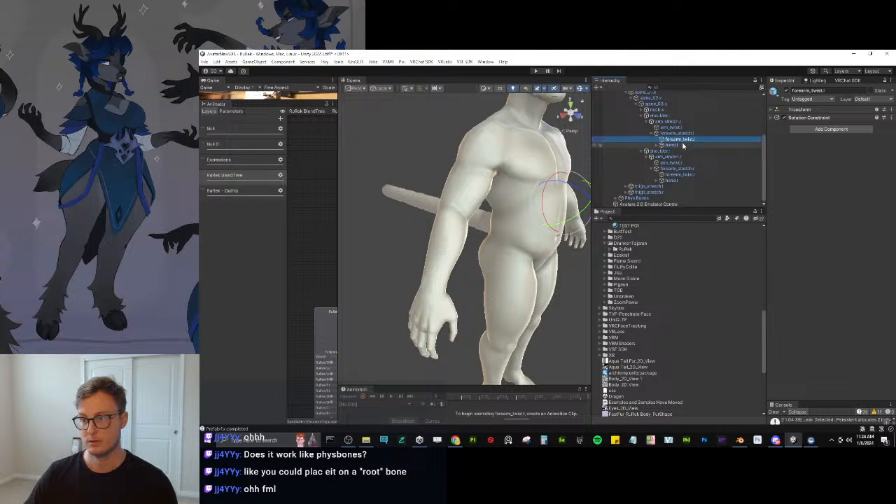
left_click(683, 144)
left_click(683, 139)
left_click(688, 134)
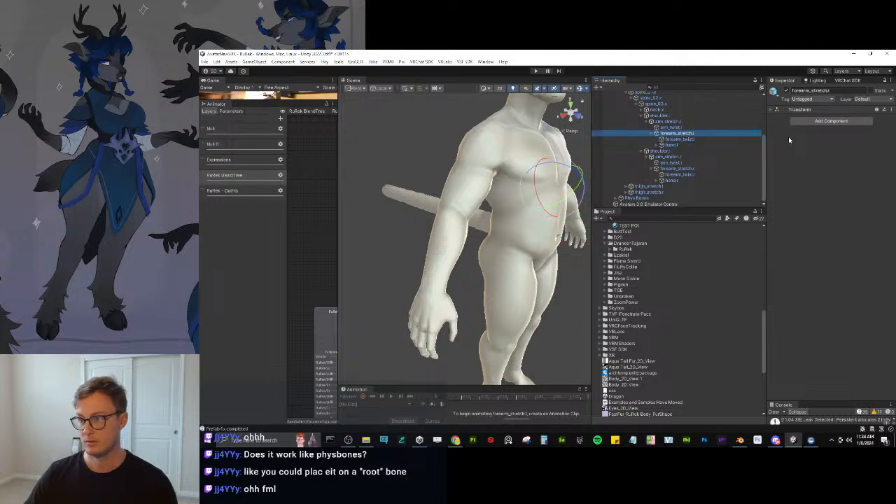
left_click(692, 139)
left_click(820, 117)
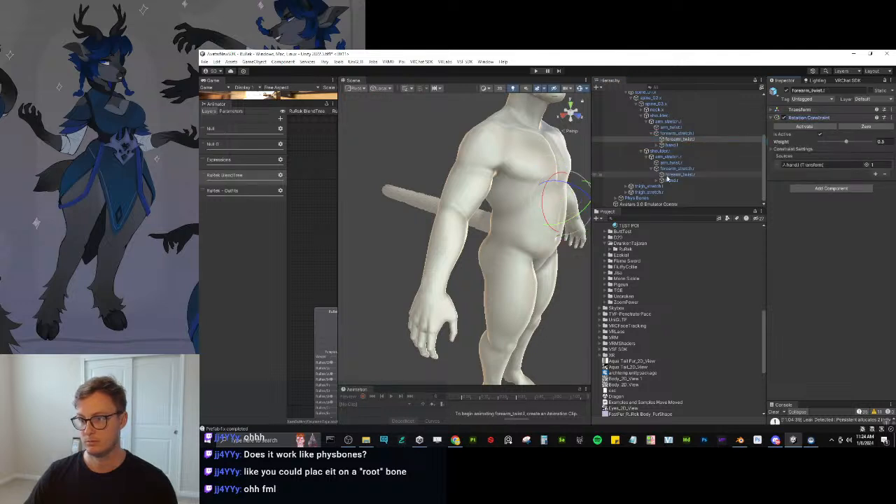
left_click(675, 173)
right_click_drag(550, 230, 538, 224)
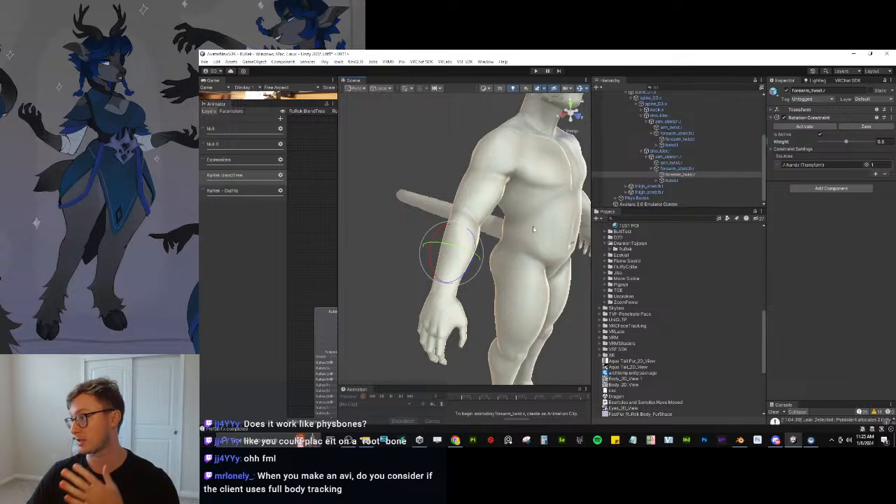
Switch to Blender and examine the forearm and hand bones of the RuRek rig from the right side view.
middle_click_drag(480, 216, 419, 250)
left_click_drag(420, 249, 301, 196, "alt")
left_click(495, 181)
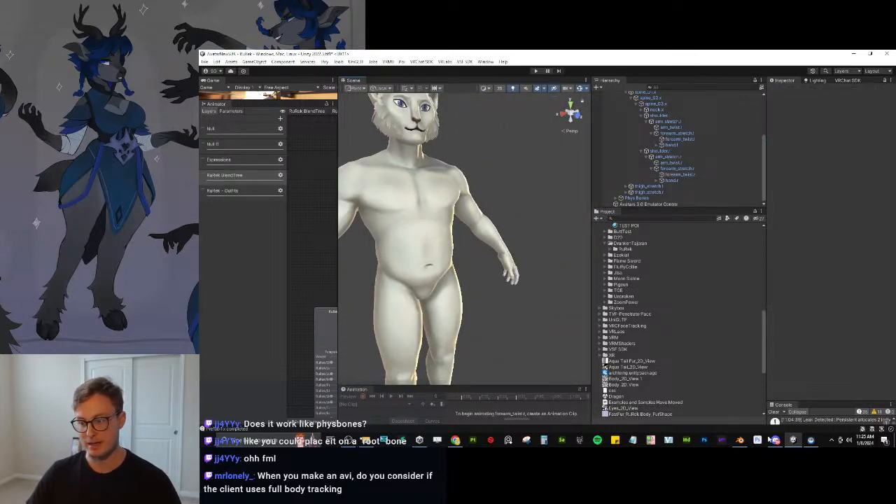
left_click(743, 441)
scroll(582, 238, "up", 4)
middle_click_drag(582, 239, 606, 270)
scroll(569, 267, "up", 4)
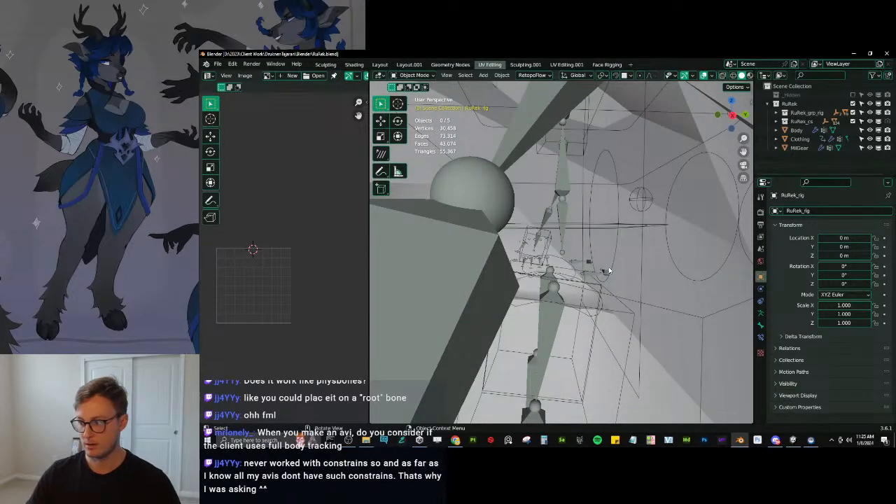
key("KP_3")
scroll(608, 266, "up", 4)
middle_click_drag(463, 302, 534, 316, "shift")
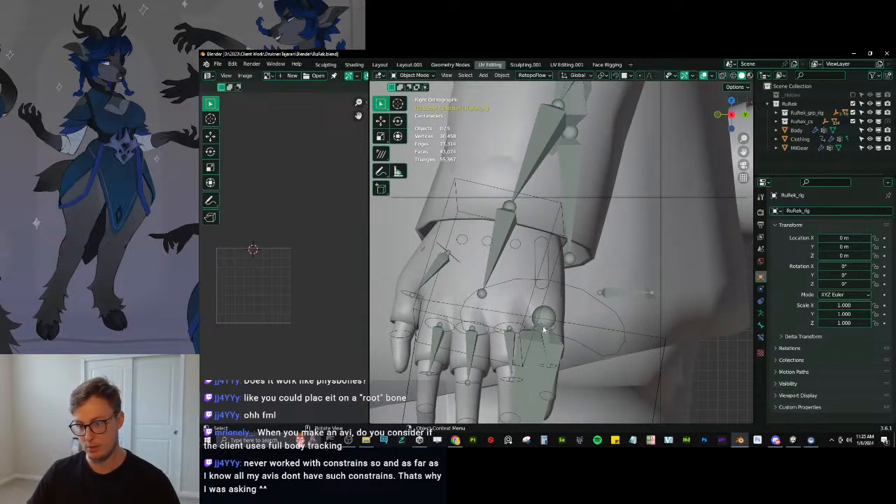
scroll(543, 329, "down", 2)
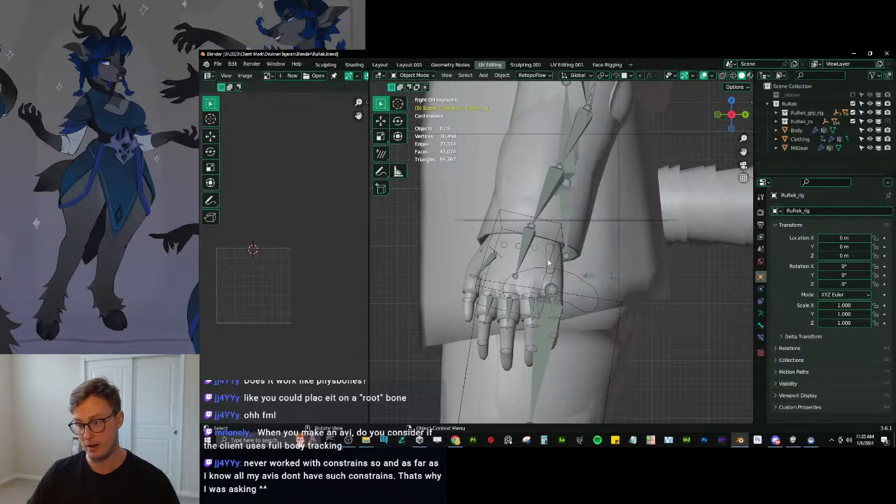
middle_click_drag(548, 262, 504, 287)
middle_click_drag(503, 259, 510, 327)
Try drawing a short freehand annotation above the thigh bone of the rig, and return to the selection tool.
left_click(380, 171)
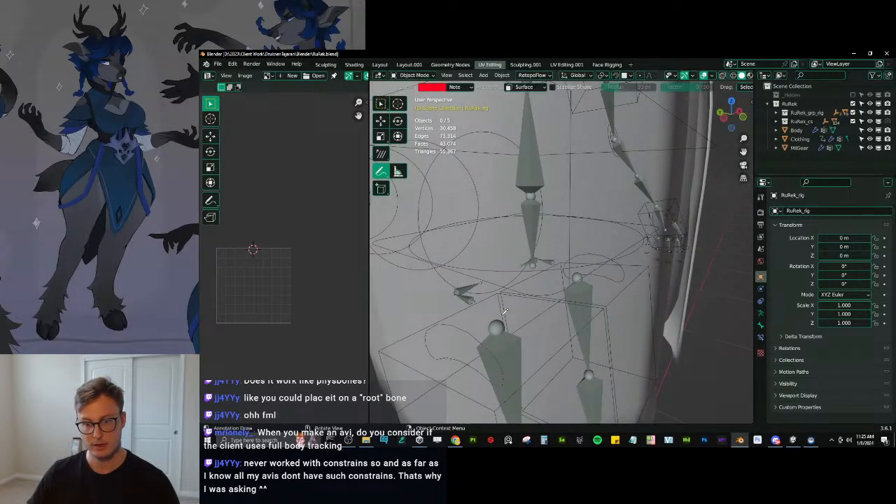
mouse_move(501, 316)
left_mouse_down()
mouse_move(531, 264)
mouse_move(566, 271)
mouse_move(503, 311)
mouse_move(567, 278)
mouse_move(518, 305)
left_mouse_up()
scroll(521, 302, "down", 4)
mouse_move(524, 297)
middle_mouse_down()
mouse_move(631, 268)
mouse_move(601, 273)
middle_mouse_up()
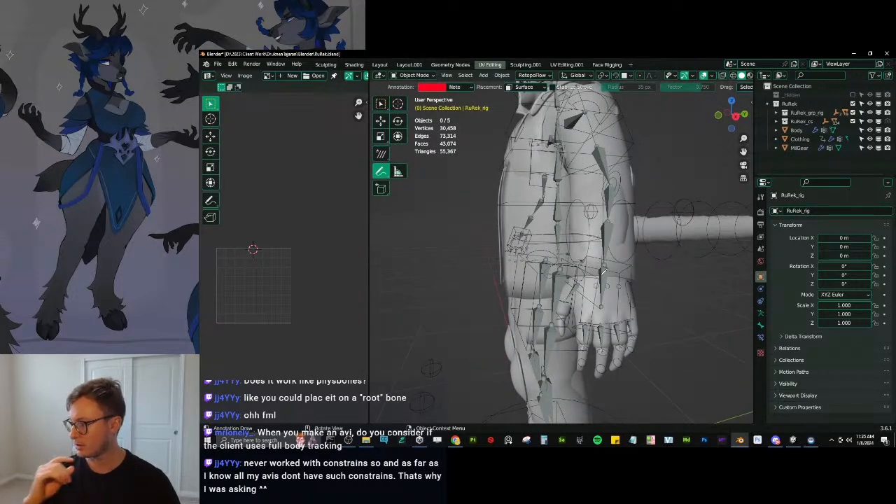
key("w")
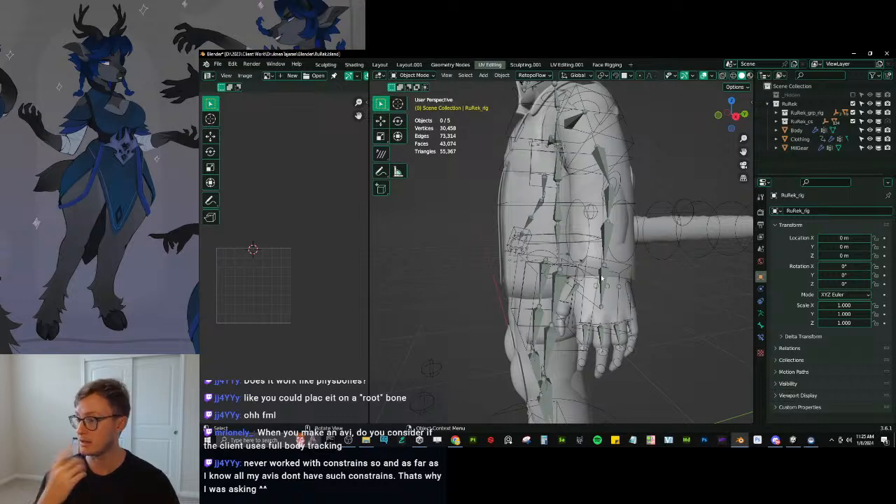
Inspect the whole clothed avatar with its rig from the front and save RuRek.blend.
key("KP_3")
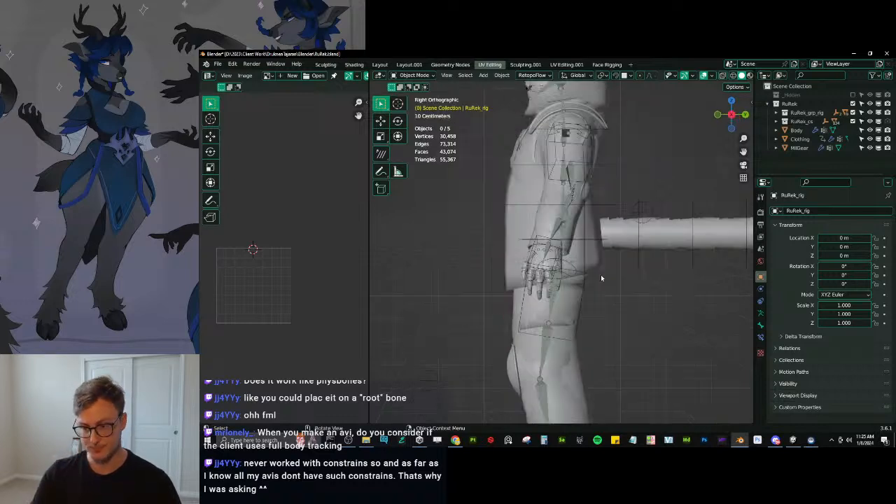
middle_click_drag(593, 263, 684, 254)
scroll(598, 271, "down", 3)
scroll(684, 254, "up", 3)
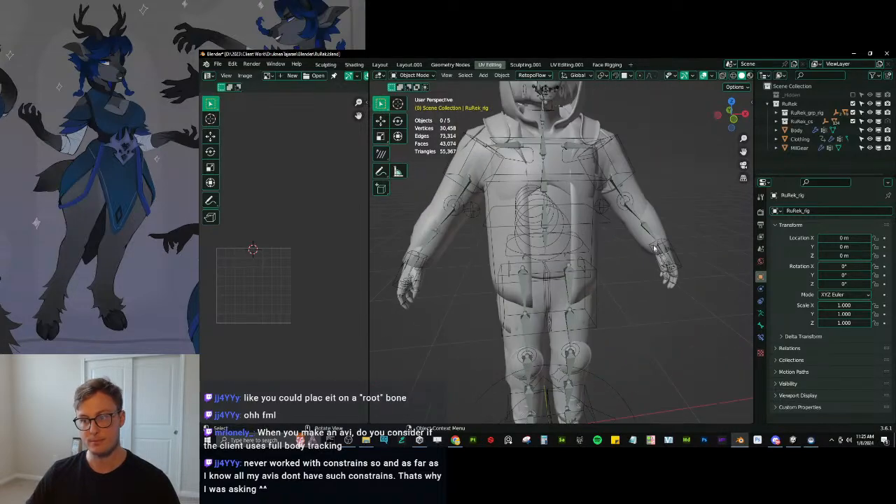
scroll(658, 280, "down", 2)
key("ctrl+s")
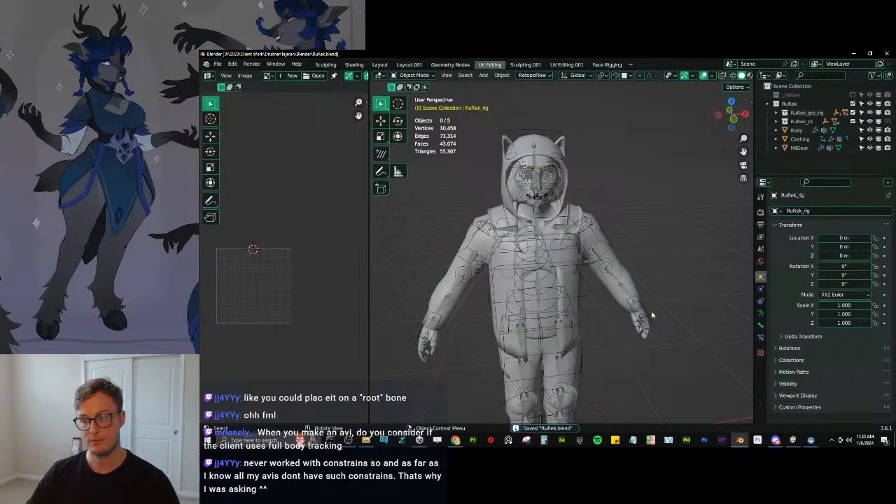
Switch to Unity, enlarge the Hierarchy area and collapse the arm bones under spine_02.x.
left_click(793, 439)
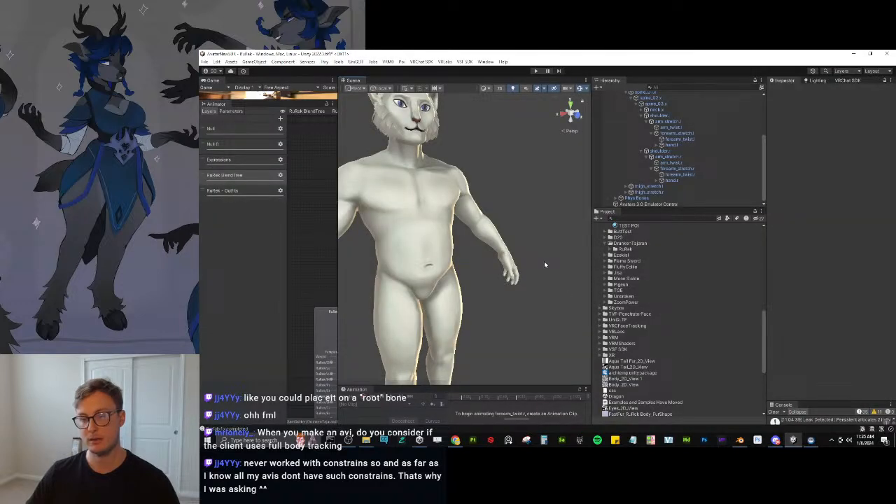
left_click_drag(647, 208, 650, 274)
left_click(626, 155)
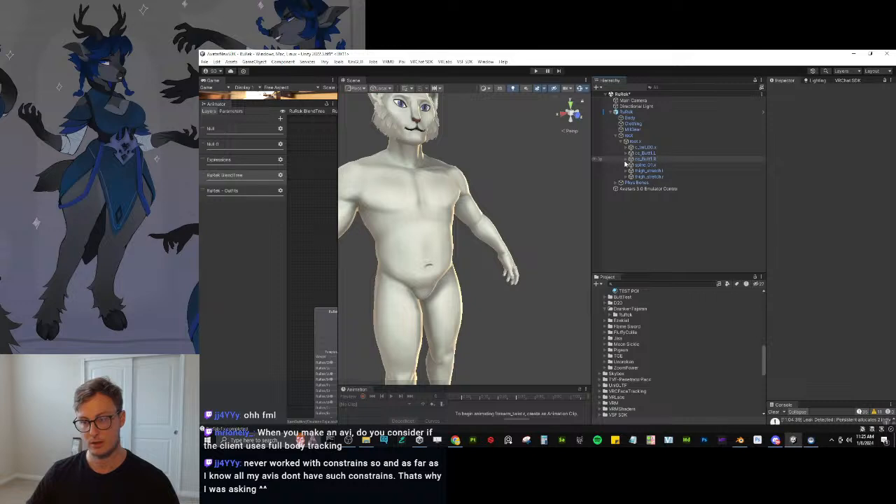
left_click(626, 165)
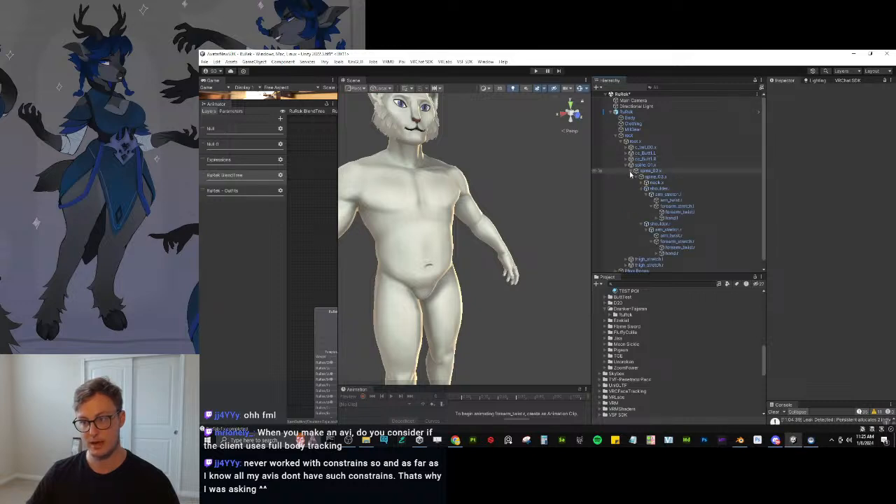
left_click(632, 172)
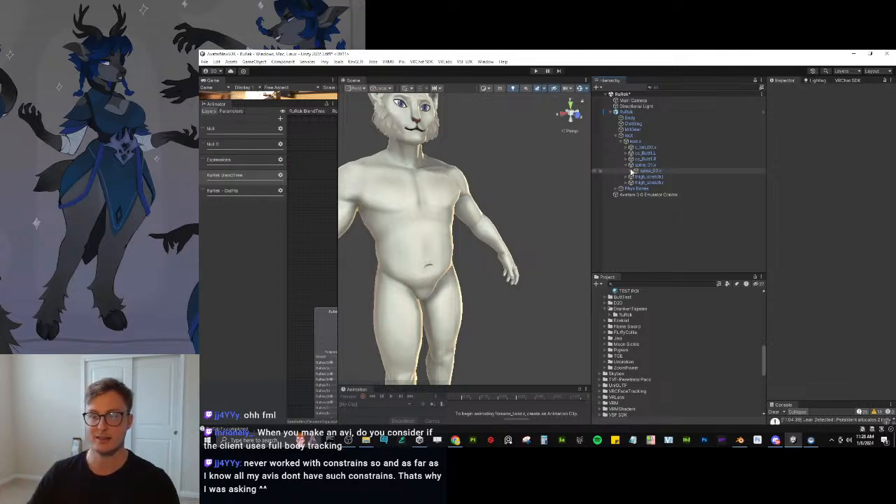
View the avatar's full body from the front, collapse its root bone hierarchy and save the RuRek scene.
scroll(524, 230, "down", 4)
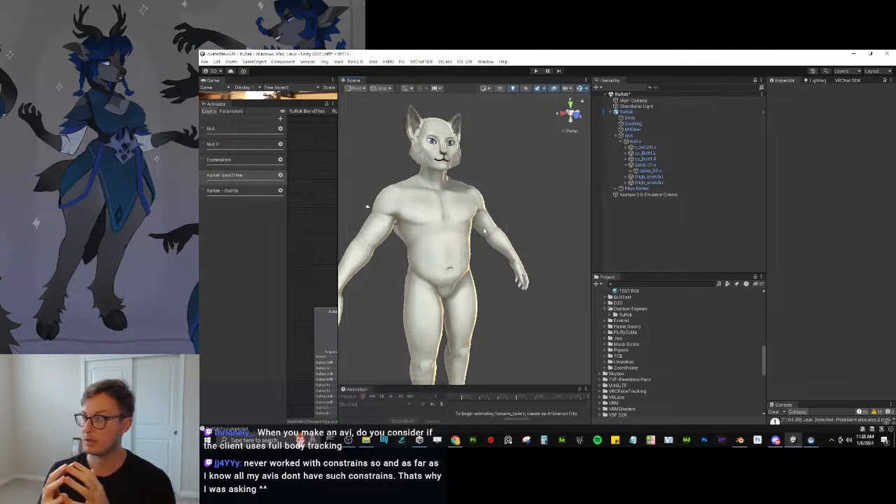
right_click_drag(497, 248, 509, 222)
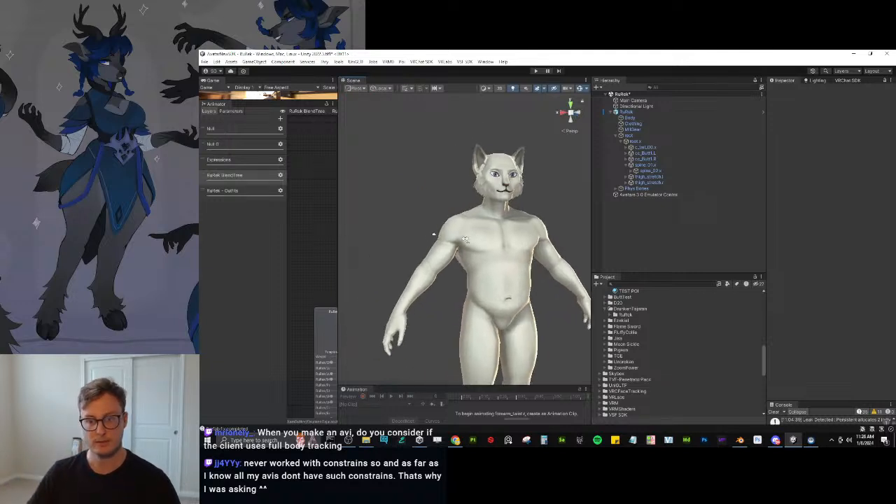
scroll(509, 222, "down", 4)
scroll(473, 258, "up", 2)
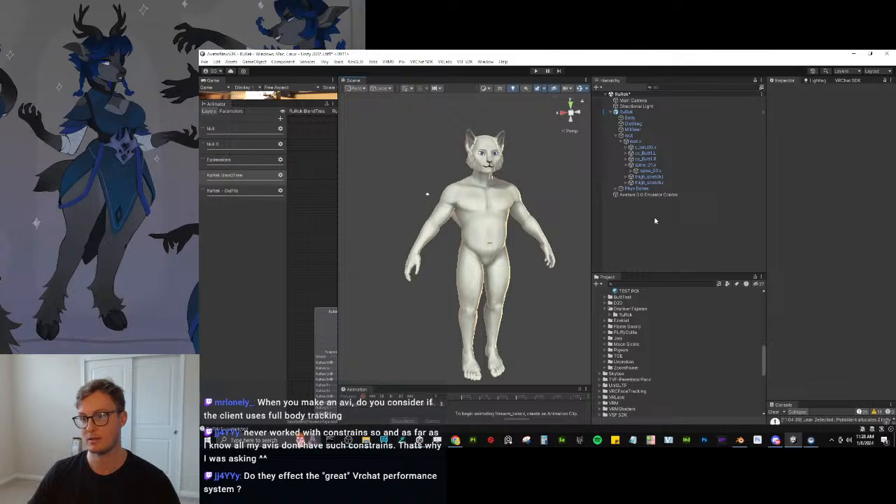
left_click(620, 135)
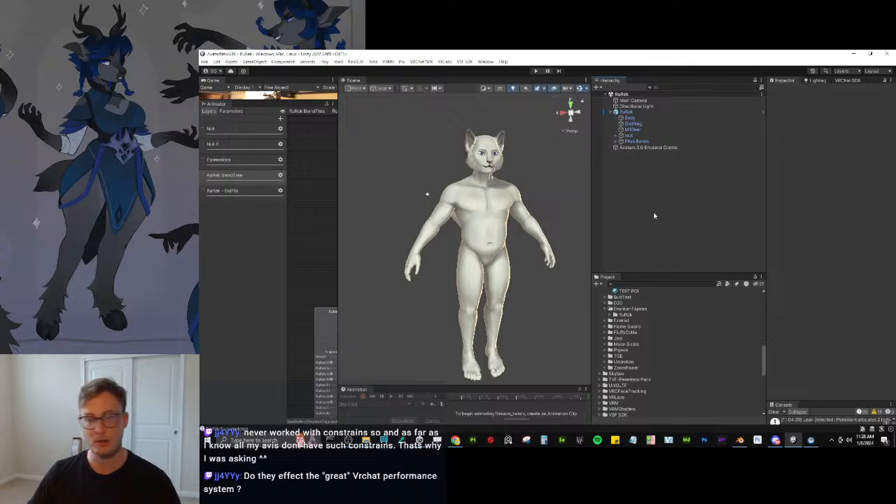
right_click_drag(499, 228, 485, 241)
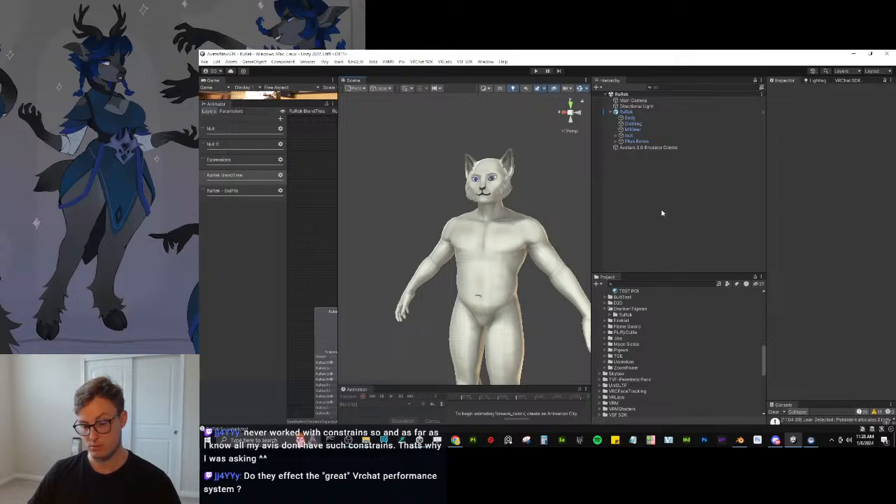
Switch to Blender and isolate the Clothing mesh in local view for editing.
left_click(740, 439)
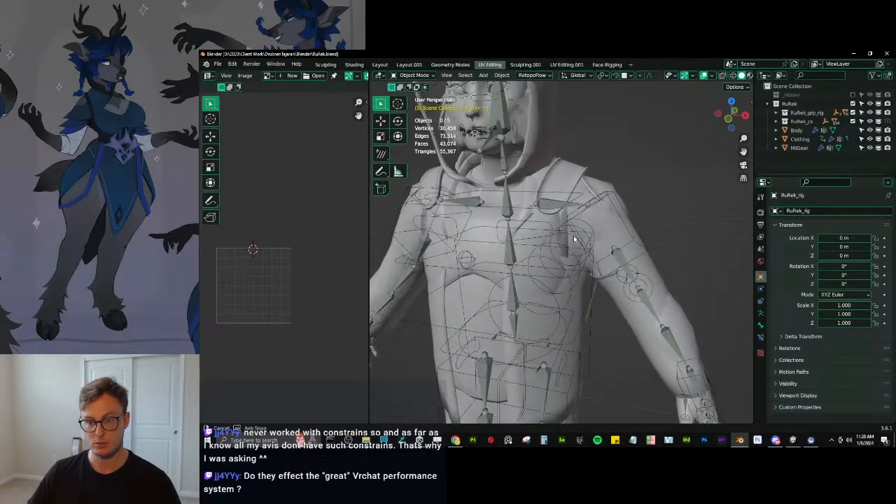
left_click(574, 239)
scroll(645, 222, "down", 4)
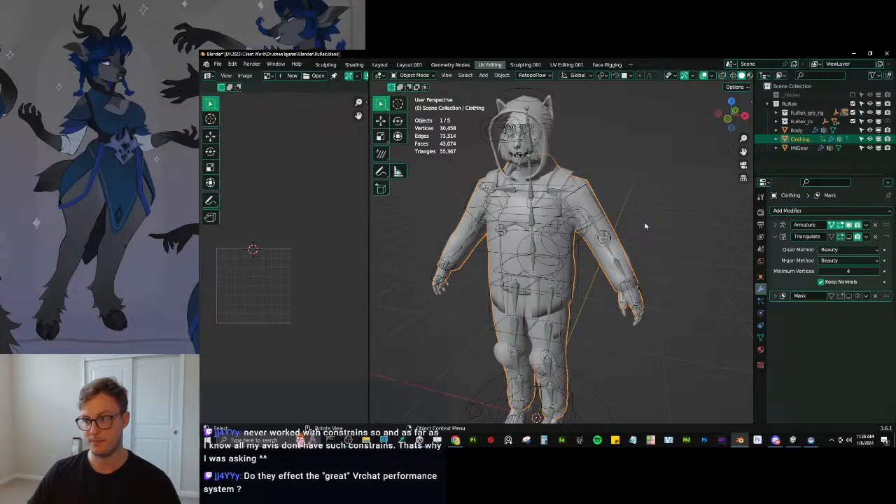
key("Tab")
key("KP_Divide")
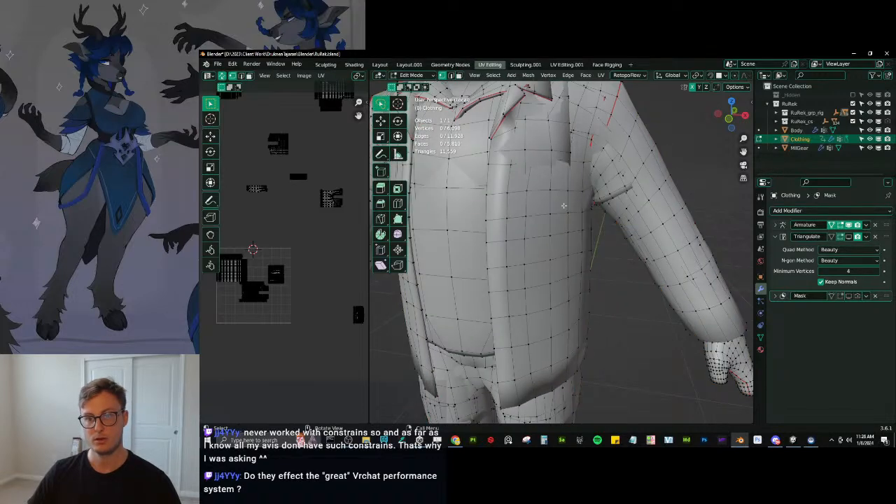
Separate the linked jacket geometry from the Clothing mesh into its own object and enter edit mode on it.
middle_click_drag(563, 206, 559, 280)
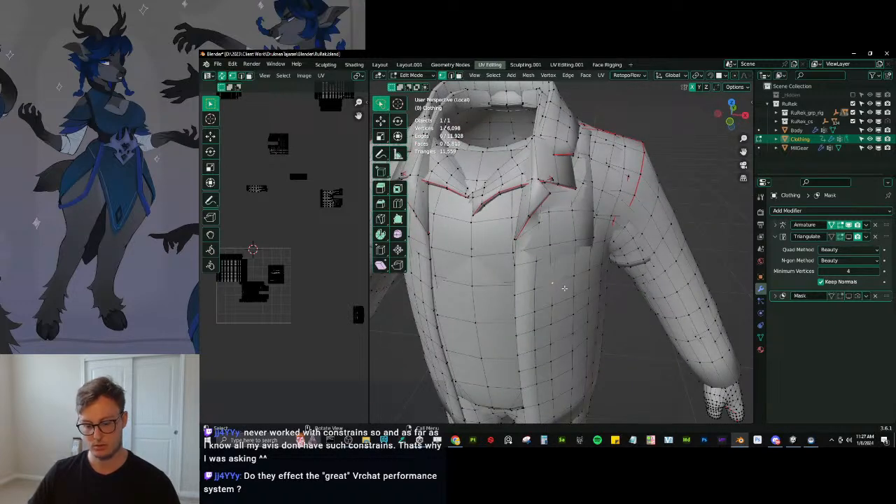
key("l")
key("p")
left_click(596, 293)
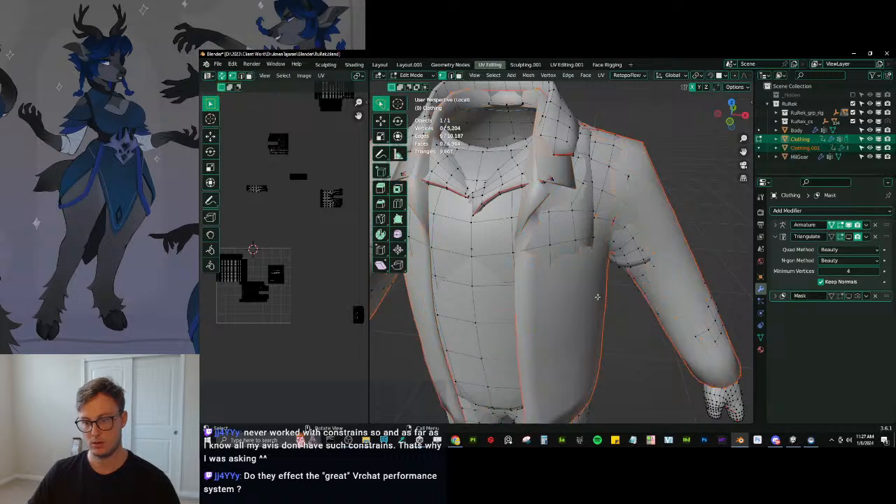
key("Tab")
left_click(581, 280)
middle_click_drag(582, 280, 568, 254)
key("Tab")
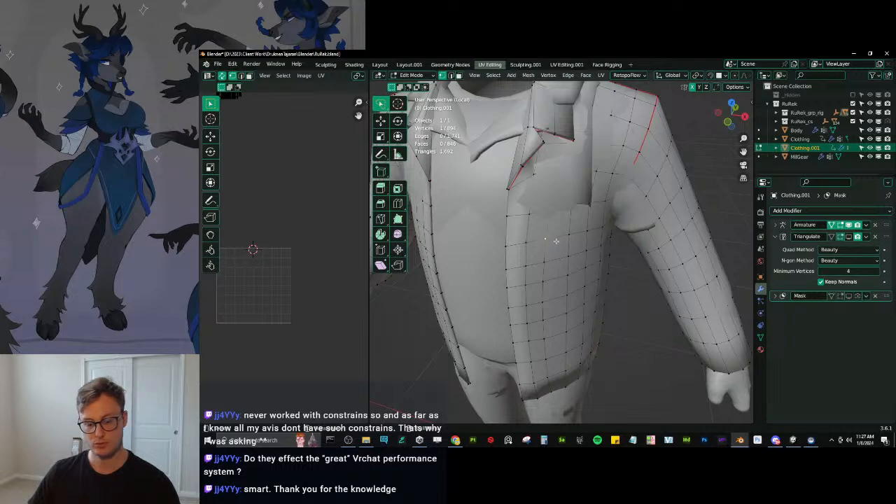
Move the jacket's chest vertex about -0.0065 m along global Y with smooth proportional editing.
key("KP_1")
scroll(595, 216, "up", 3)
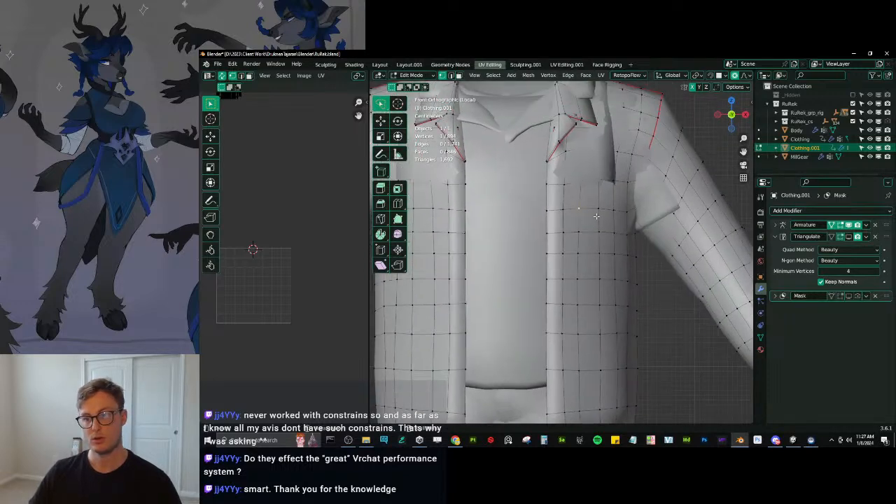
middle_click_drag(596, 217, 603, 245)
key("g")
key("y")
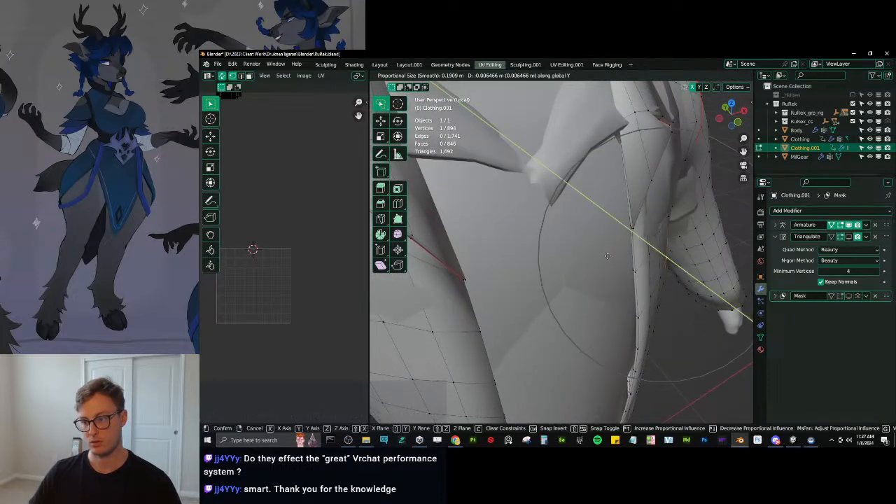
left_click(606, 256)
Shift the same jacket chest area another -0.01 m or so along global Y with proportional editing.
scroll(602, 256, "down", 5)
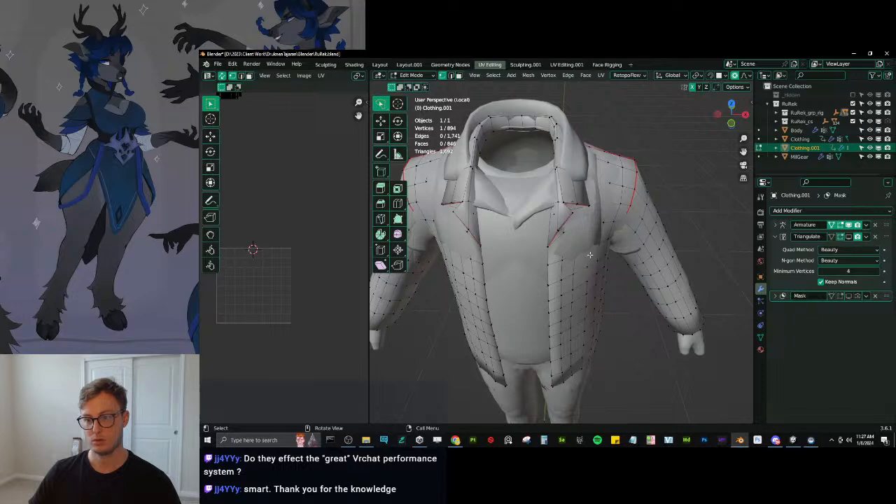
key("g")
key("y")
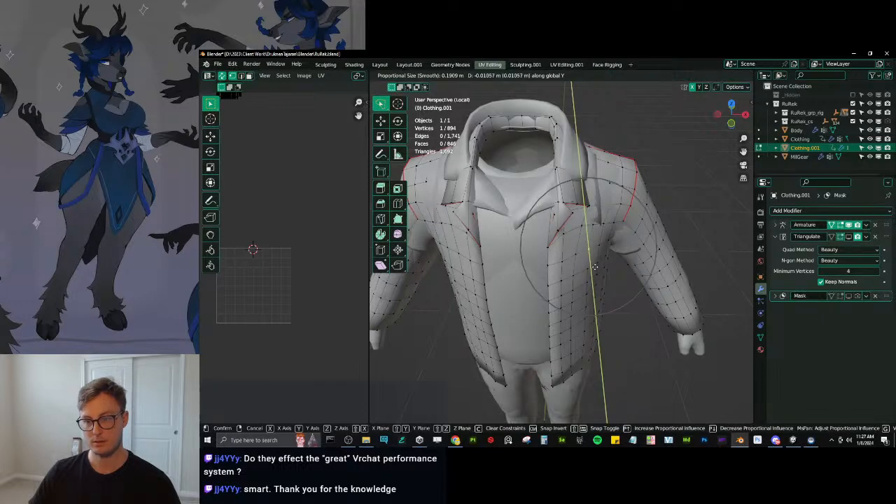
left_click(595, 265)
Fine-tune the jacket's chest along global Y from an angled view, leave edit mode and save RuRek.blend.
middle_click_drag(595, 264, 586, 220)
key("g")
key("y")
left_click(563, 212)
key("Tab")
key("ctrl+s")
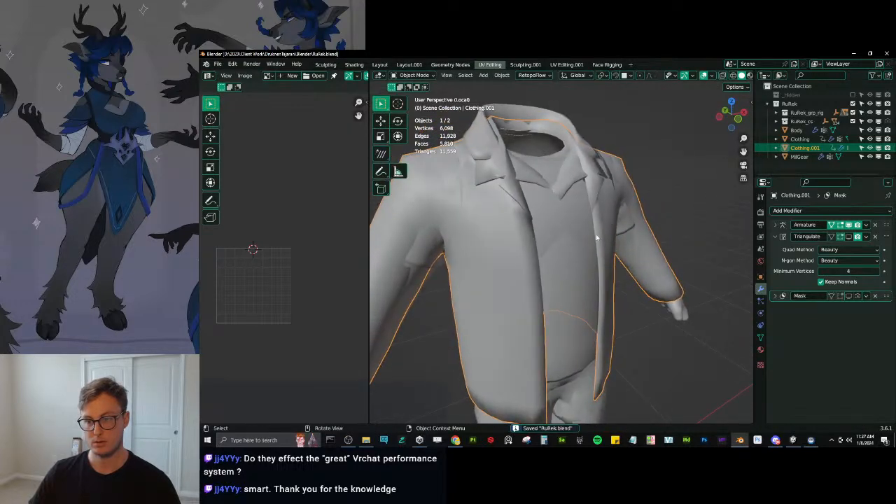
Join the separated jacket Clothing.001 back into the Clothing object and save RuRek.blend.
left_click(584, 219)
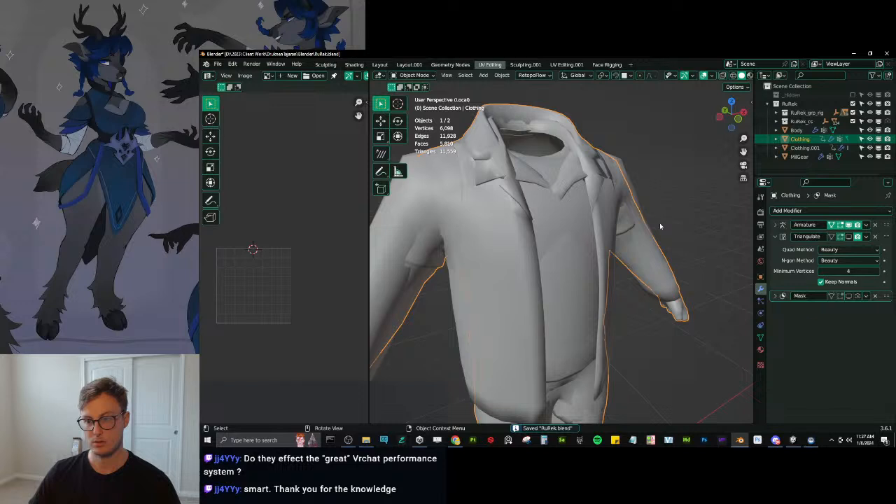
left_click(662, 240)
middle_click_drag(685, 240, 660, 228)
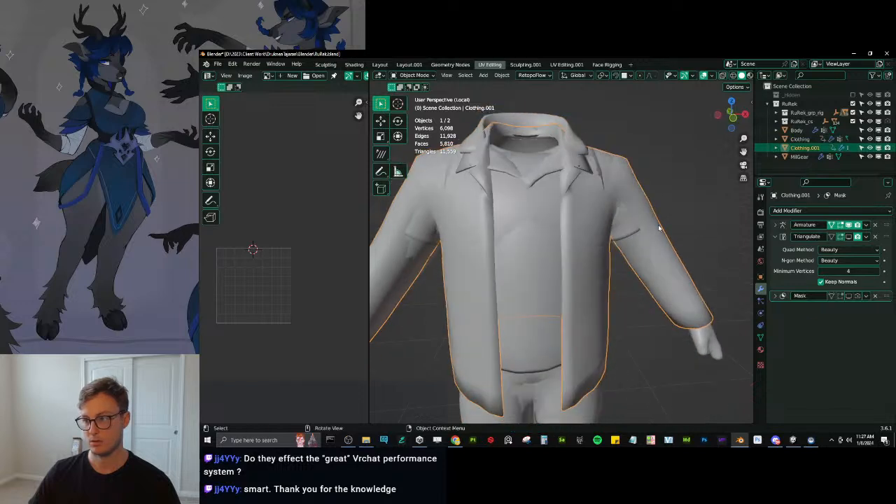
left_click(796, 143, "ctrl")
key("ctrl+j")
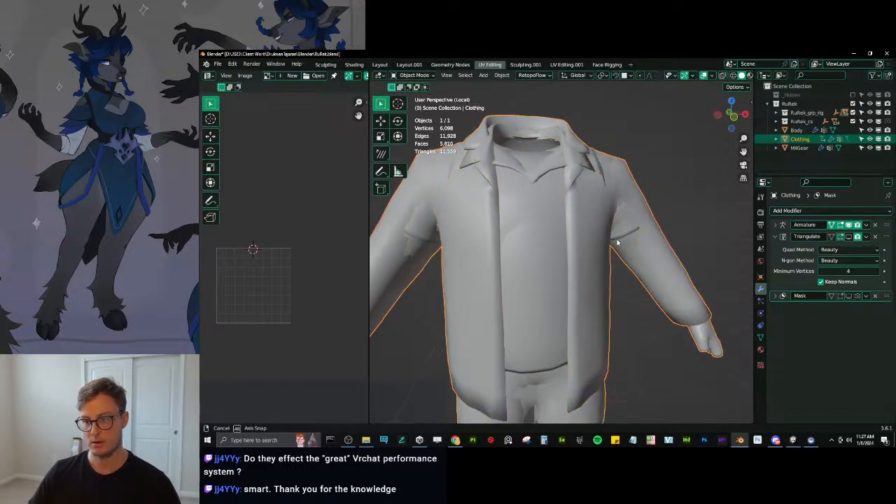
key("ctrl+s")
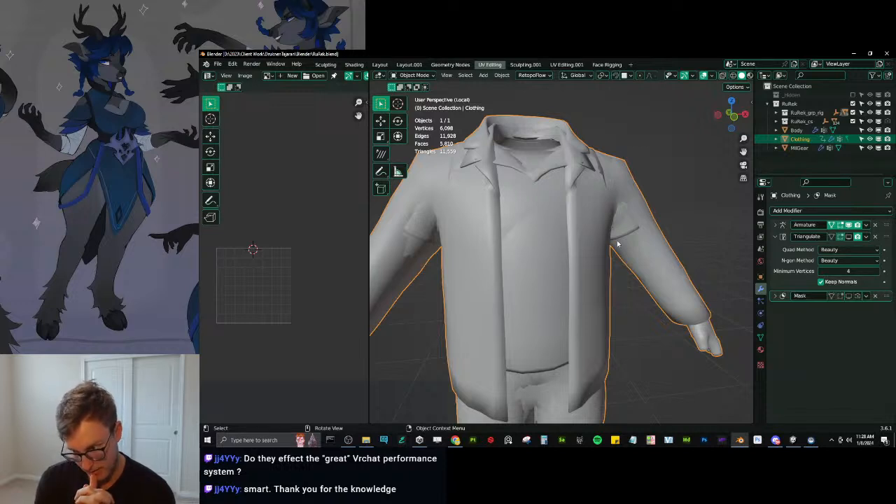
Leave local view in Blender, select the rig with the Body, Clothing and MilGear meshes, and save the file.
left_click(794, 440)
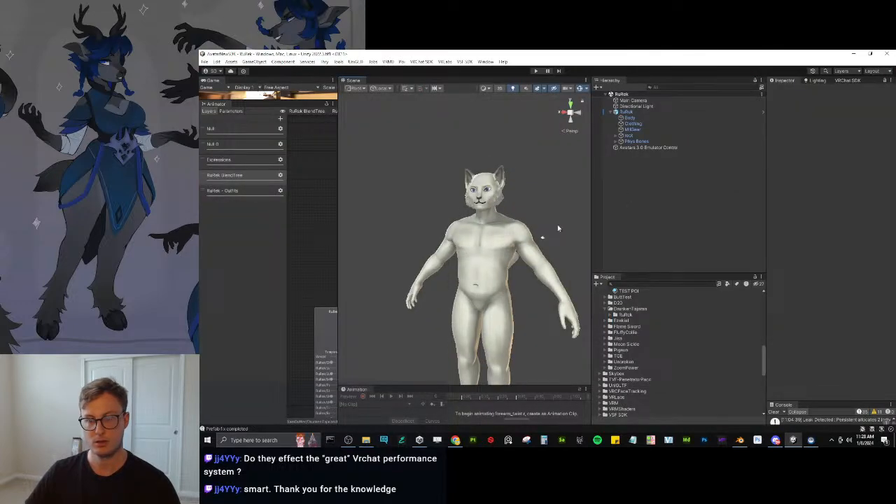
key("alt+Tab")
middle_click_drag(536, 247, 596, 245)
scroll(563, 240, "down", 2)
key("slash")
key("a")
key("ctrl+s")
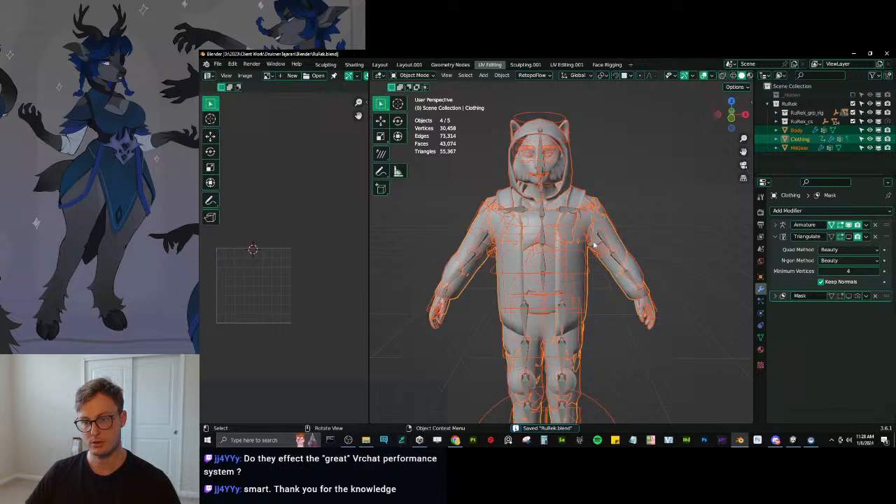
Export the selection over RuRek.fbx with Auto-Rig Pro's Unity Humanoid settings, and save RuRek.blend.
key("q")
left_click(634, 251)
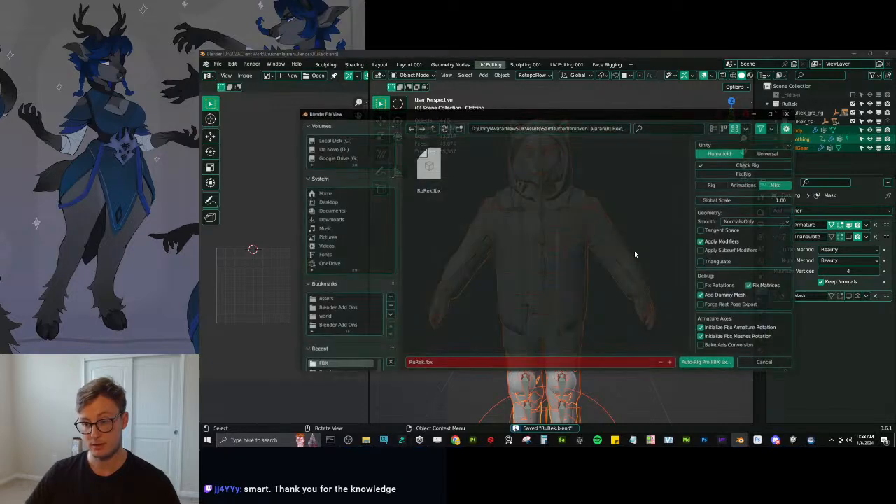
left_click(707, 362)
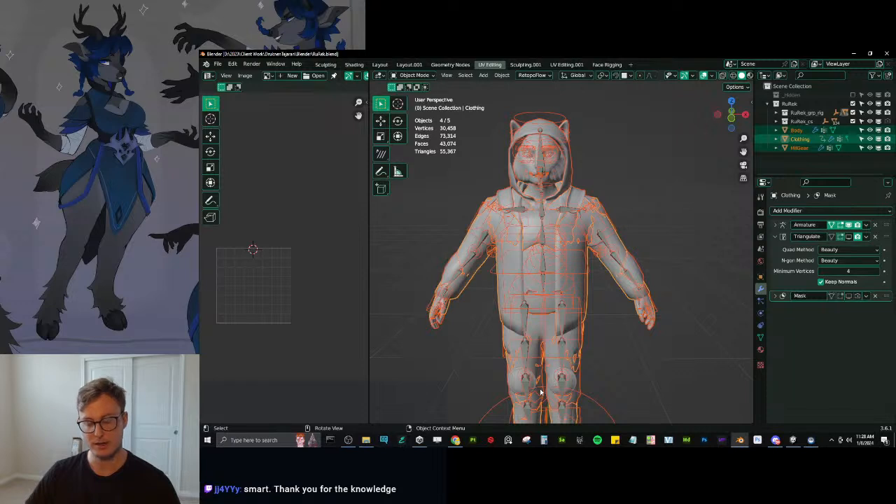
left_click(455, 439)
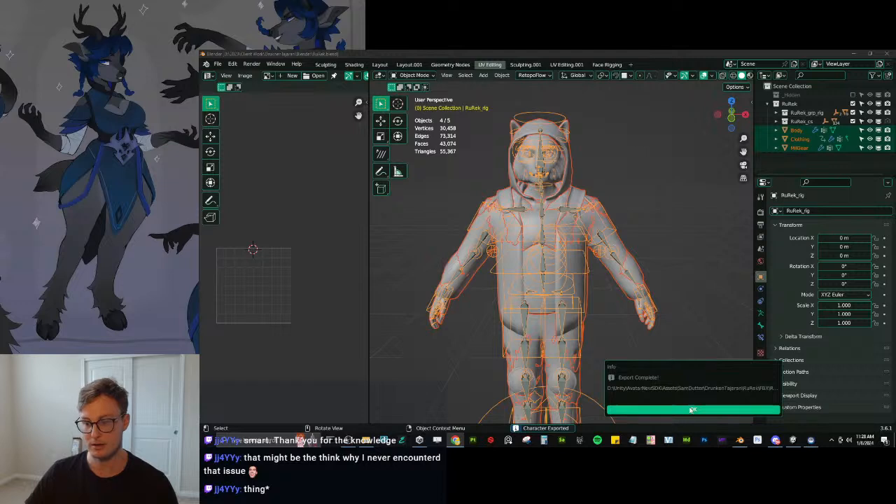
left_click(670, 348)
key("ctrl+s")
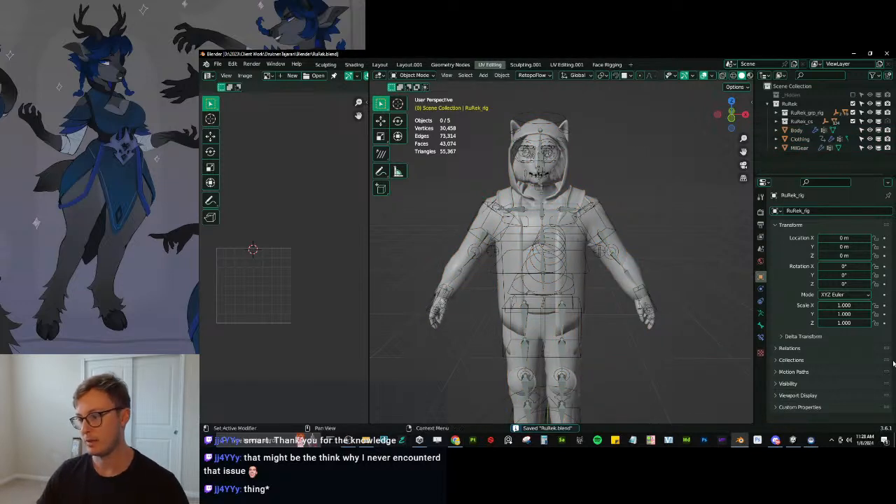
Switch to Unity, check RuRek's validations in the VRChat SDK builder and upload the updated avatar for Windows.
key("alt+Tab")
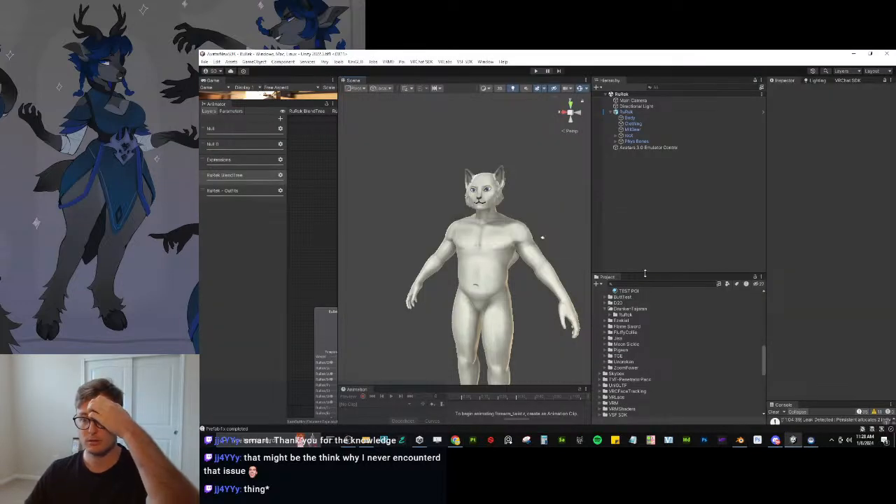
left_click(625, 112)
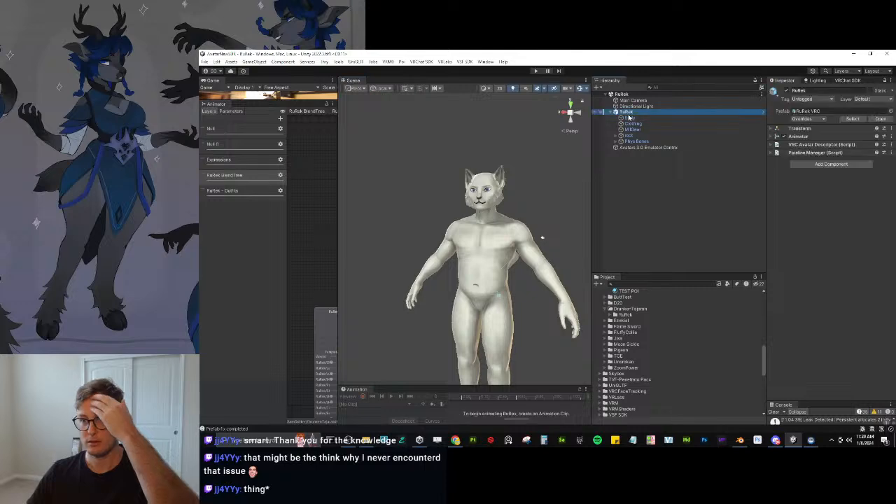
left_click(837, 81)
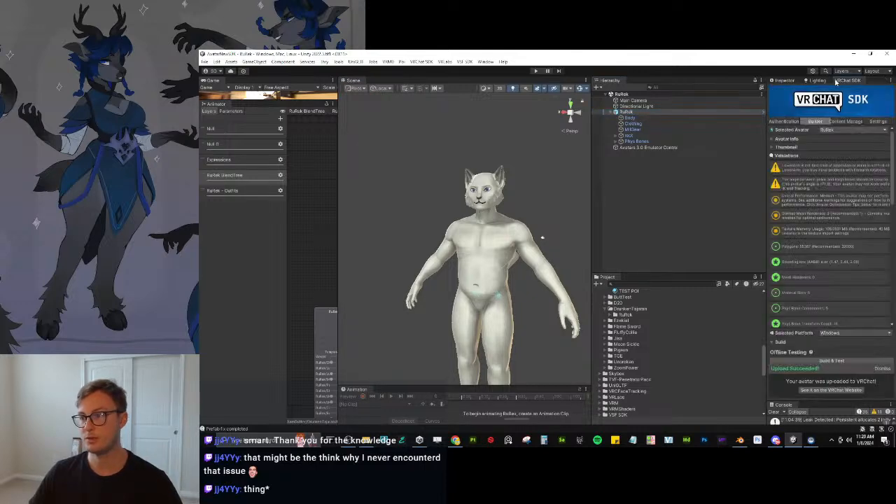
left_click_drag(766, 201, 717, 201)
scroll(805, 266, "down", 3)
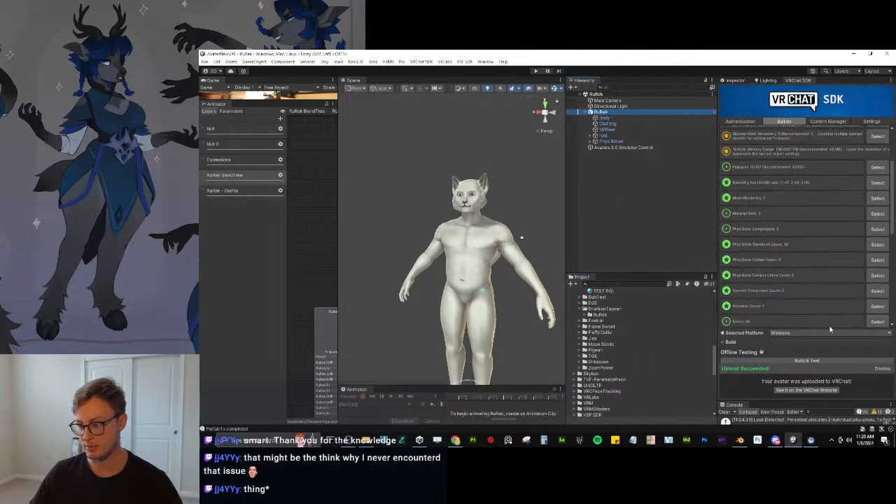
left_click(882, 369)
left_click(805, 394)
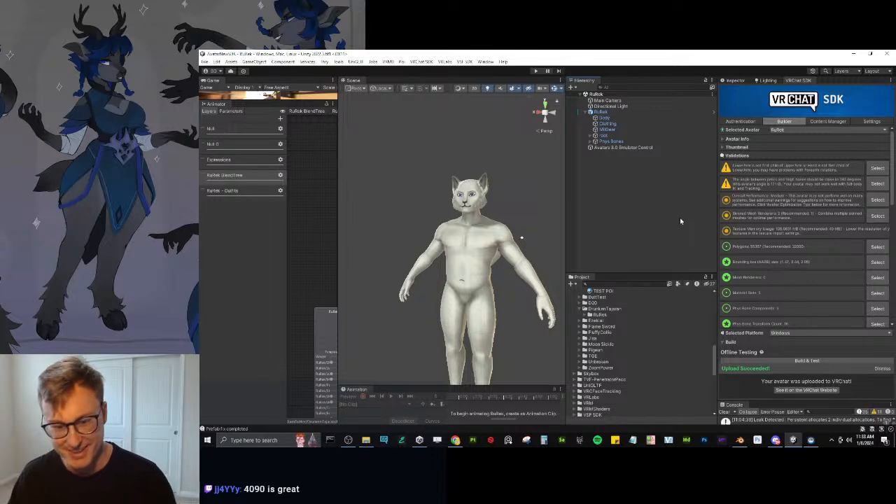
Dismiss the upload success notice and resize the panels to widen the Scene view while keeping the Hierarchy readable.
left_click(881, 368)
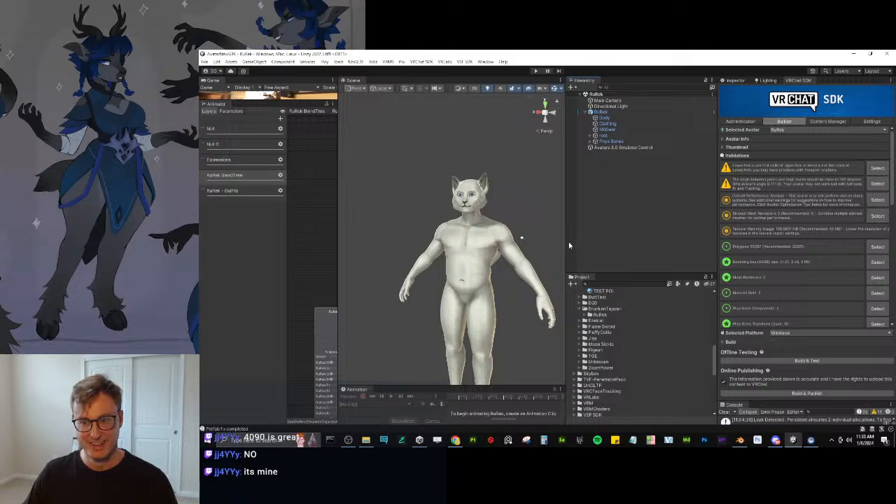
left_click_drag(566, 243, 688, 242)
right_click_drag(458, 250, 560, 278)
key("s")
key("a")
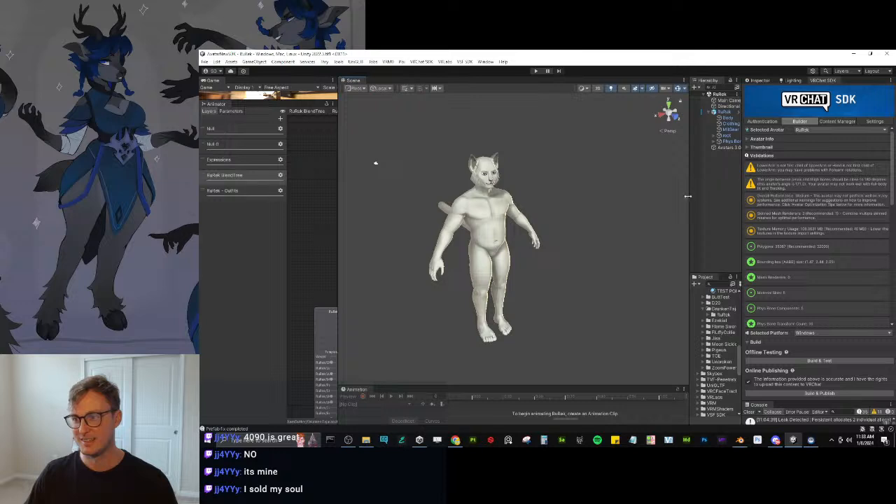
left_click_drag(689, 197, 612, 197)
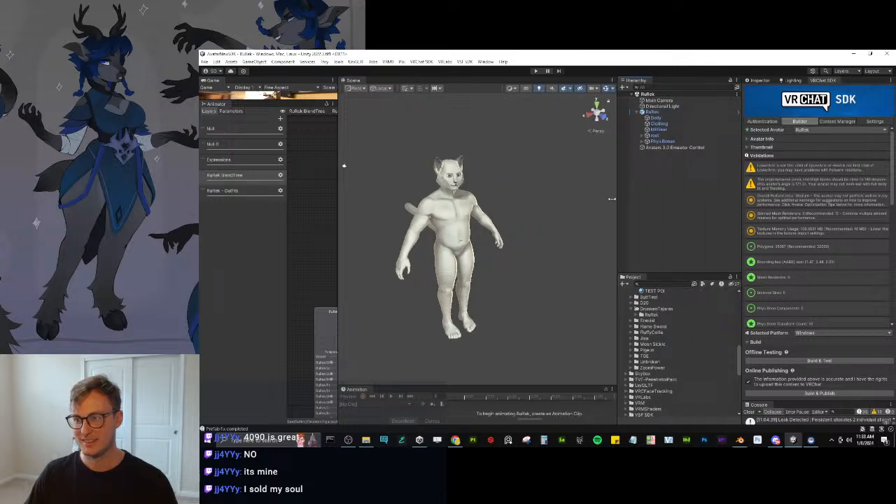
Show the Inspector, clear the Console messages and shrink the Console back beneath the Inspector.
left_click(760, 82)
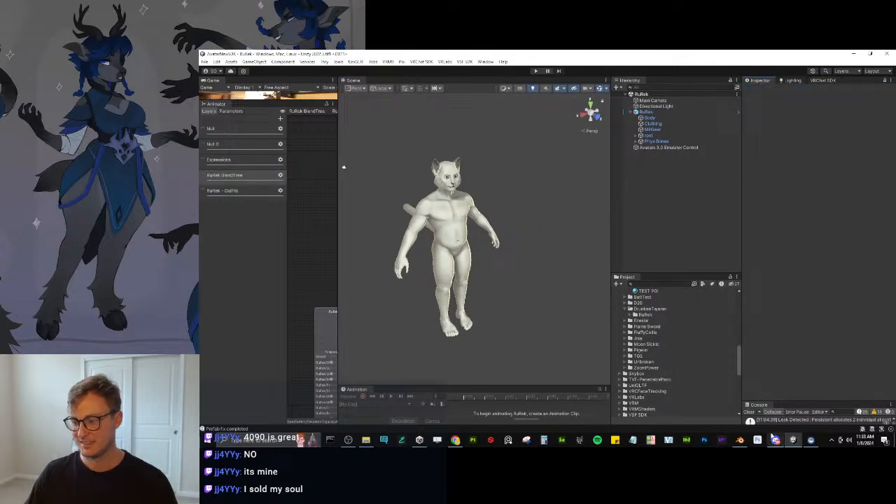
left_click(752, 411)
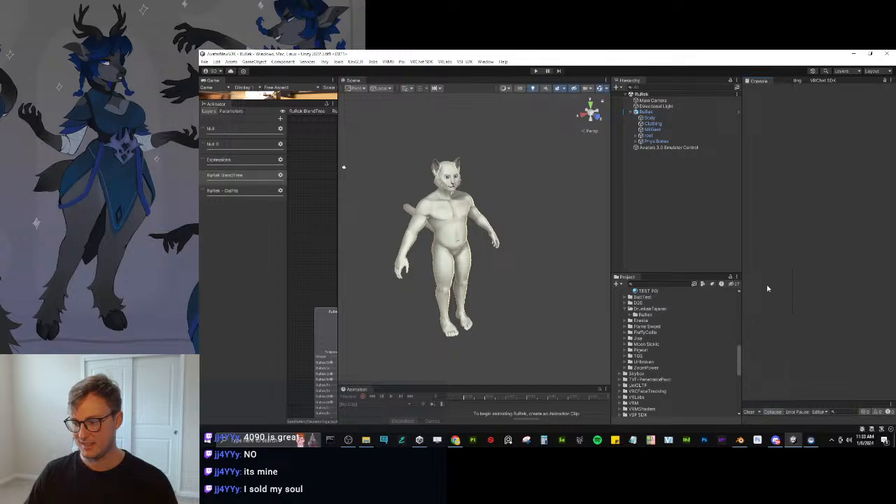
left_click_drag(767, 288, 763, 409)
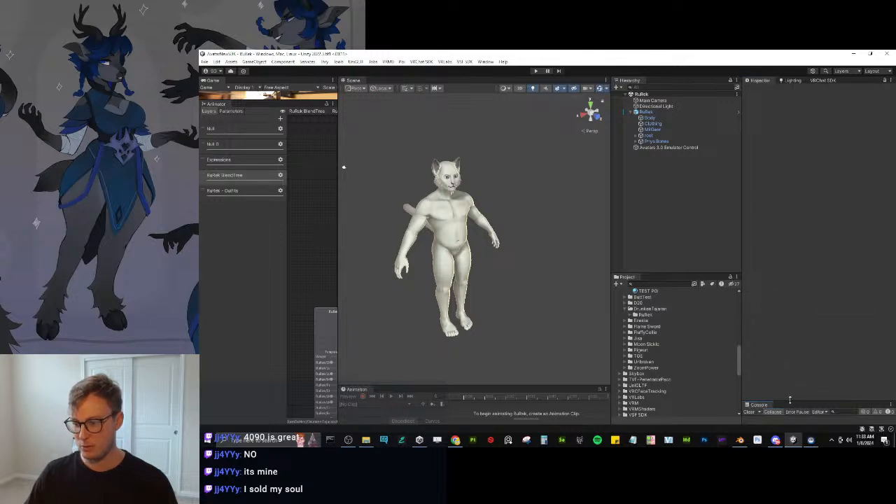
Set the collision radius of the PB Tail phys bone under Phys Bones to 0.05.
left_click(641, 141)
left_click(653, 147)
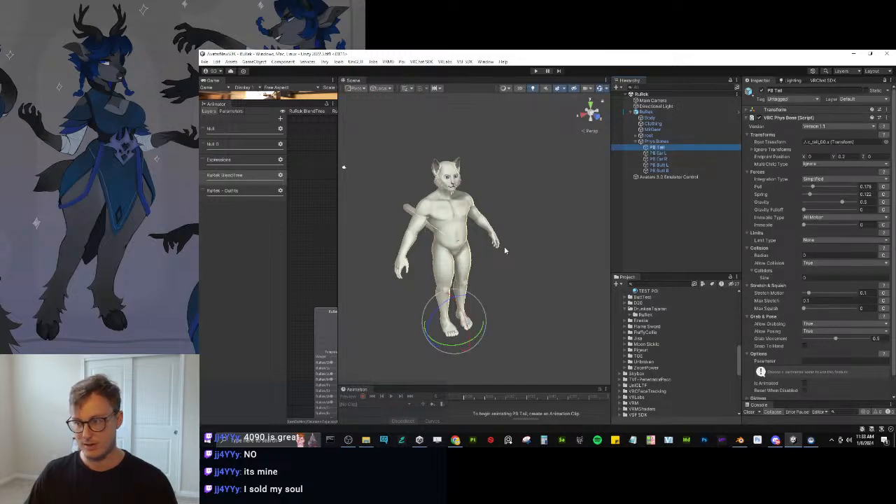
left_click_drag(504, 250, 476, 264, "alt")
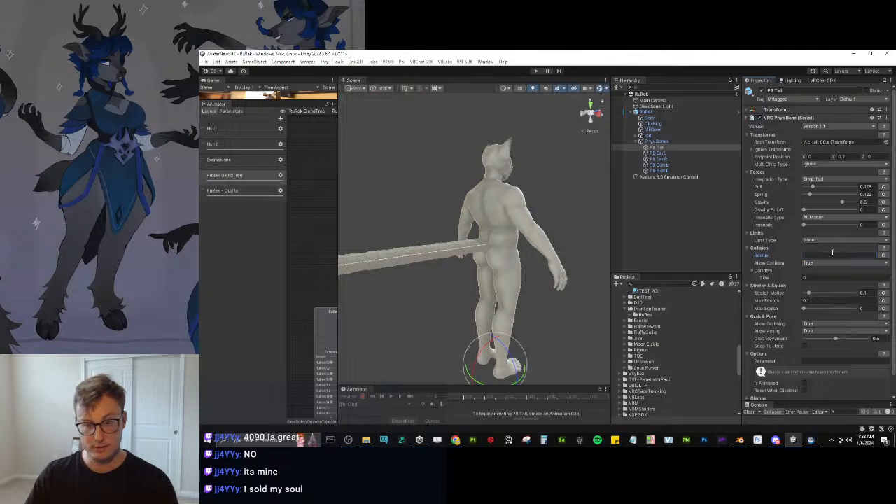
type("0.1")
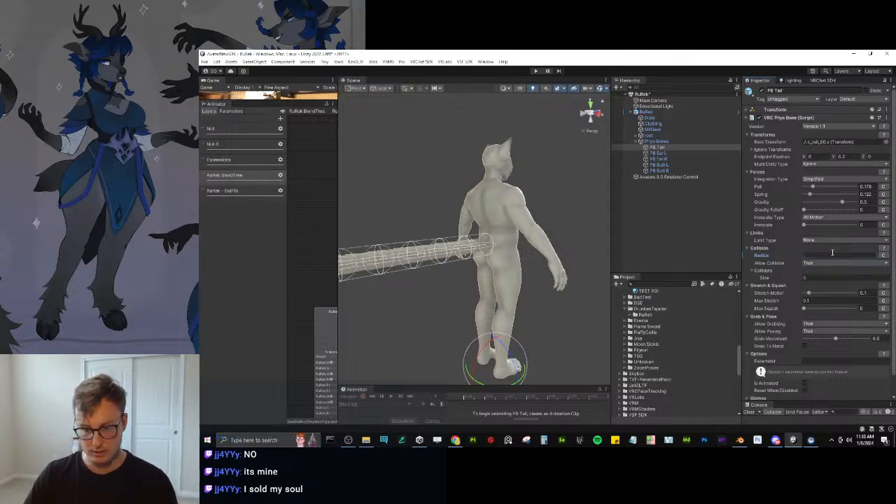
type("0.5")
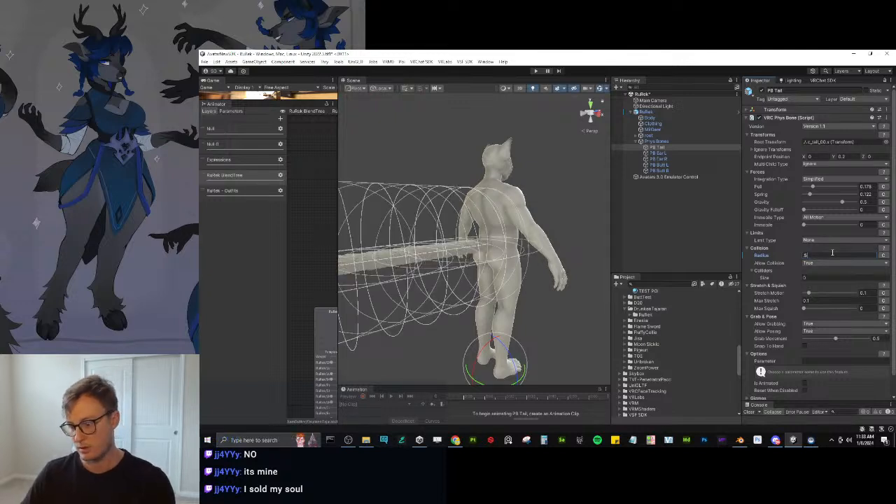
type("0.05")
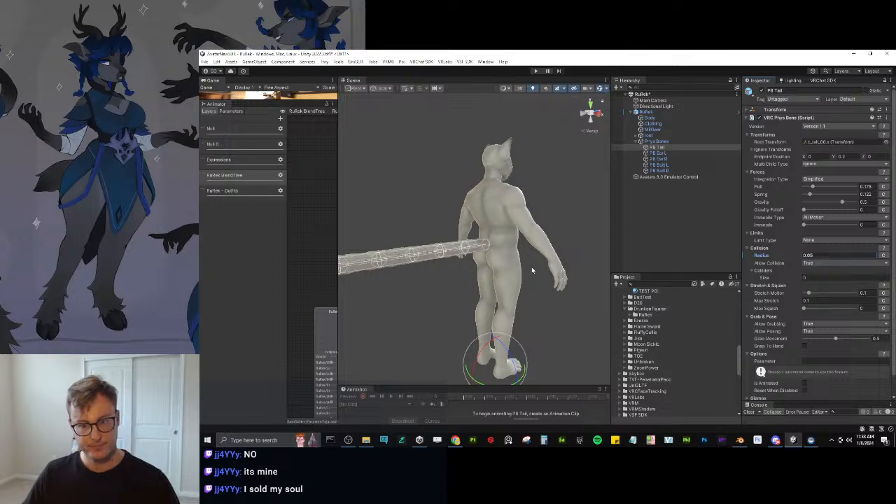
Set PB Tail's endpoint position Y to 0.25 and inspect the tail's collision shape from the side.
right_click_drag(532, 269, 474, 259)
mouse_move(474, 260)
middle_mouse_down()
mouse_move(548, 242)
mouse_move(464, 253)
middle_mouse_up()
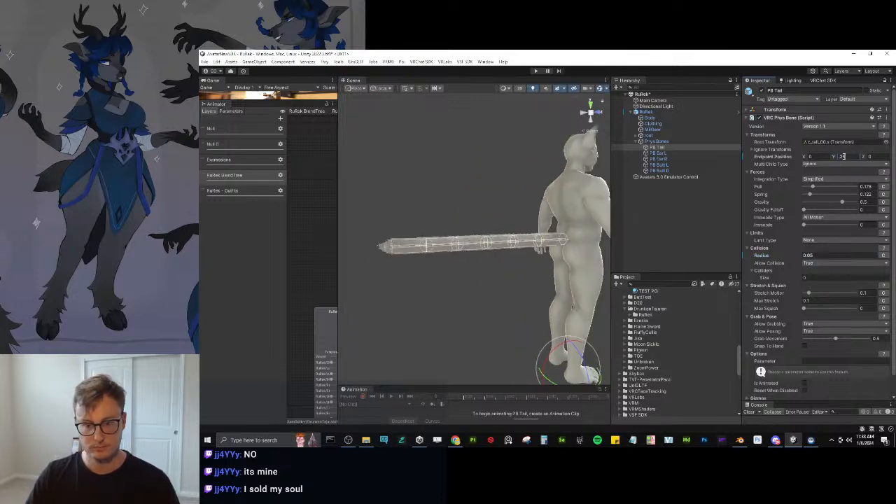
right_click_drag(526, 226, 500, 228)
middle_click_drag(500, 229, 396, 223)
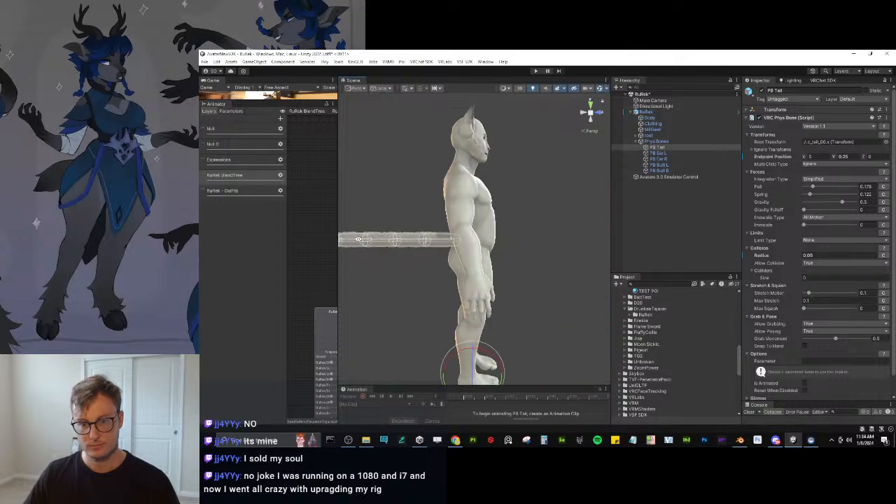
right_click_drag(364, 219, 392, 214)
middle_click_drag(392, 214, 455, 211)
left_click_drag(455, 210, 473, 263, "alt")
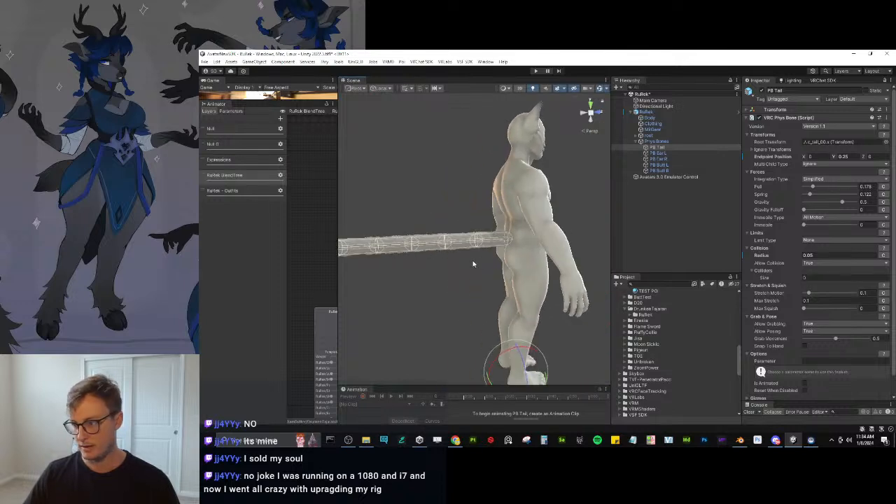
Set PB Tail's limit type to Angle with a max angle of 120.
left_click(819, 241)
left_click(774, 256)
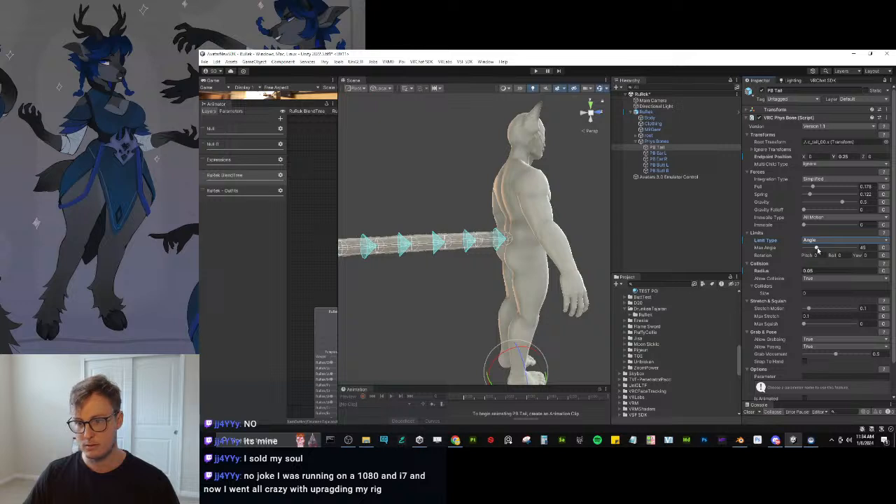
left_click(881, 248)
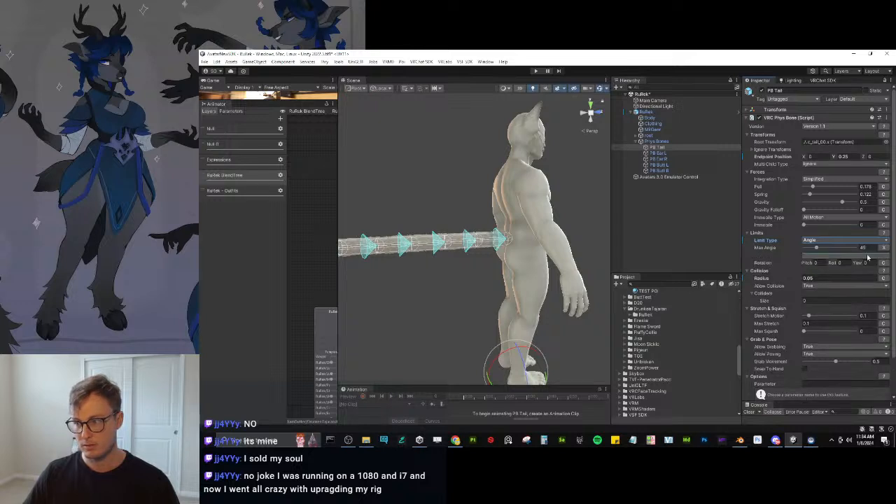
left_click(843, 260)
left_click(888, 250)
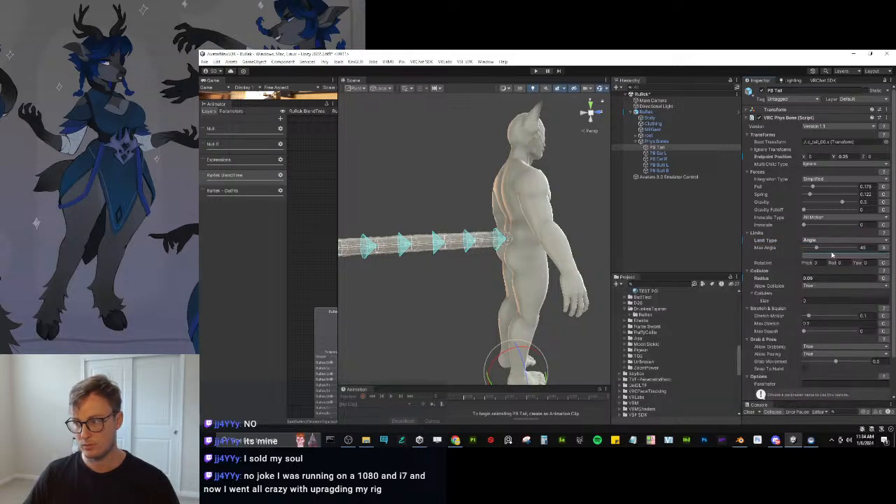
left_click(884, 249)
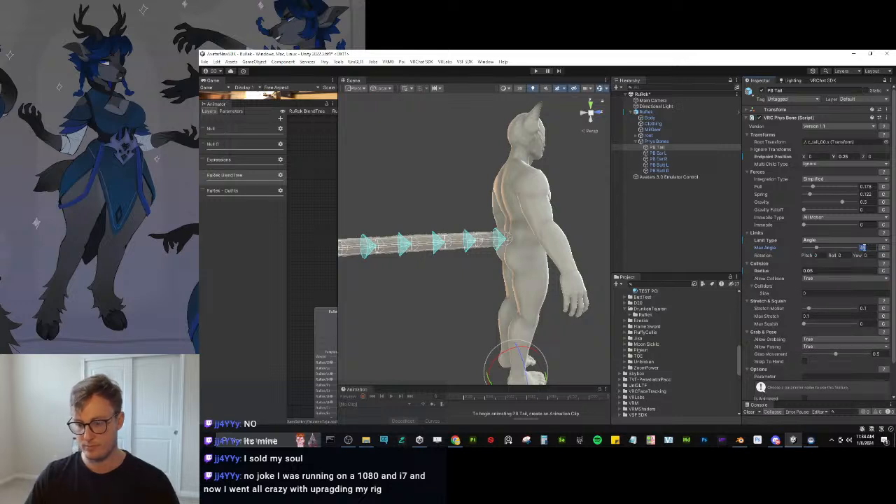
type("60")
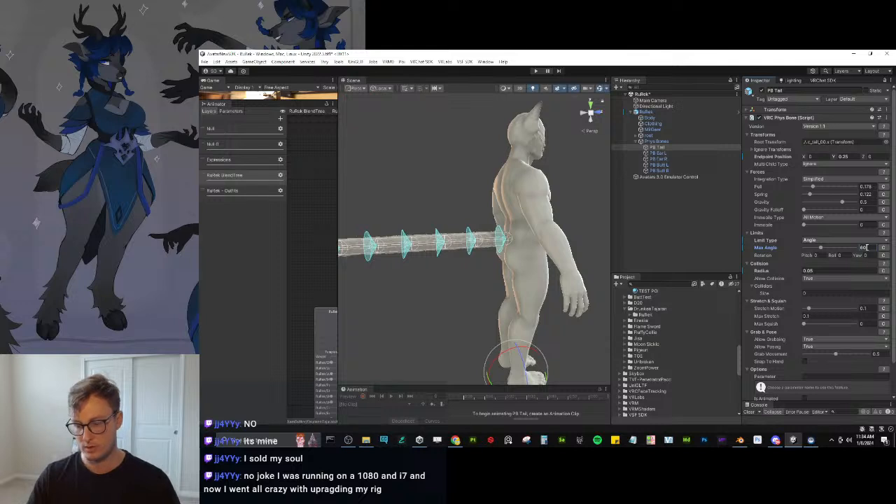
key("BackSpace")
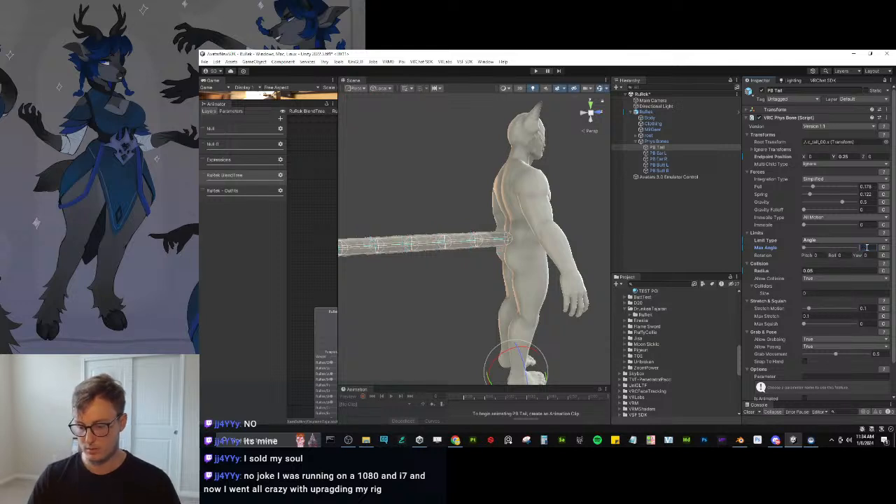
type("120")
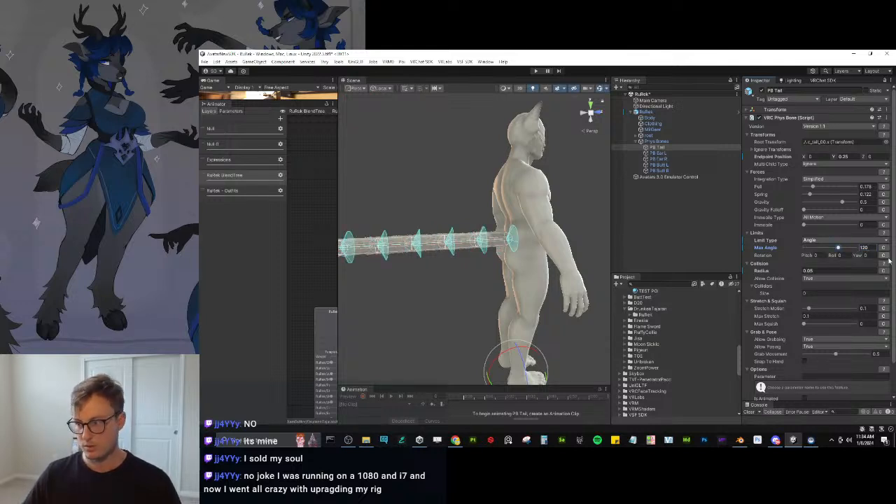
Add an ease-out curve to PB Tail's max angle, raise its start to about 0.33, and inspect the limits along the tail.
left_click(883, 248)
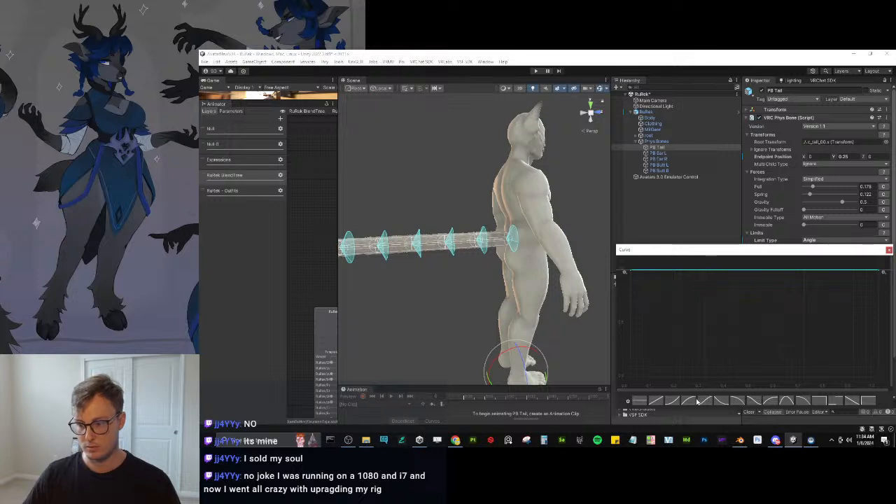
left_click(687, 402)
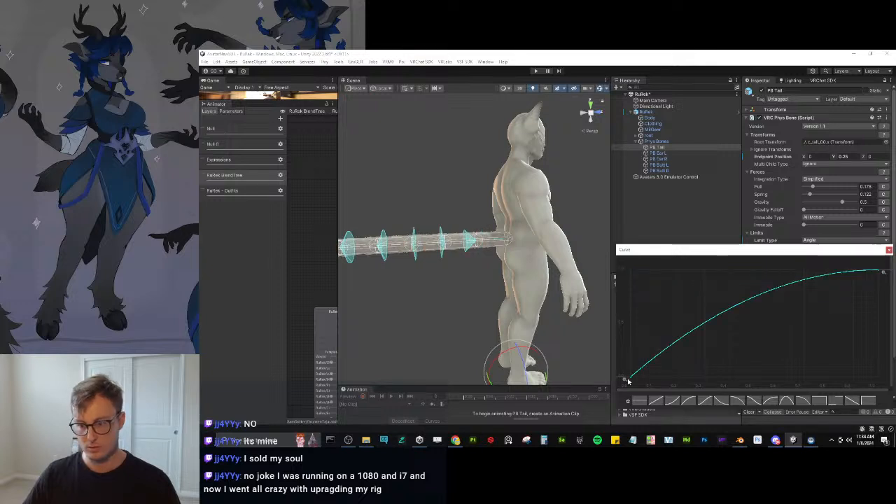
left_click_drag(628, 381, 617, 345)
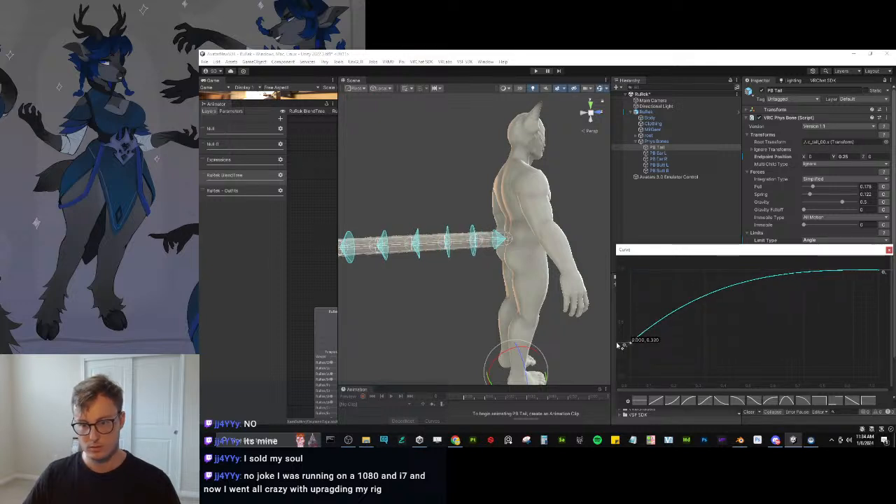
scroll(491, 277, "down", 3)
left_click_drag(489, 270, 488, 250, "alt")
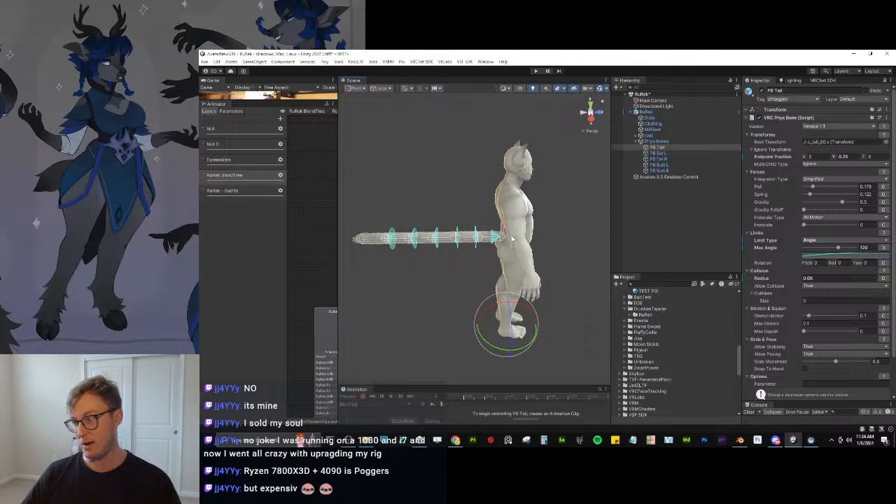
left_click_drag(515, 245, 438, 222, "alt")
middle_click_drag(498, 261, 499, 278)
left_click_drag(499, 279, 502, 252, "alt")
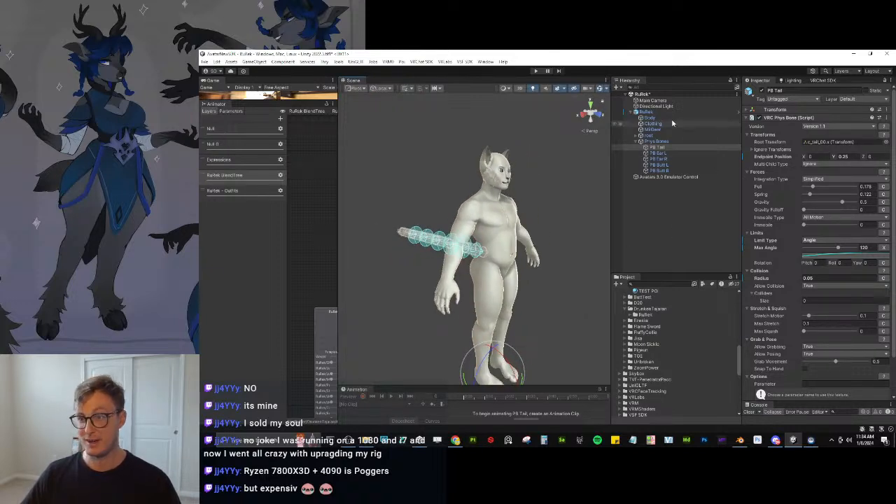
Select RuRek, check the Eye Look and LipSync settings in its VRC Avatar Descriptor, and collapse the expanded sections.
left_click(646, 112)
left_click(784, 144)
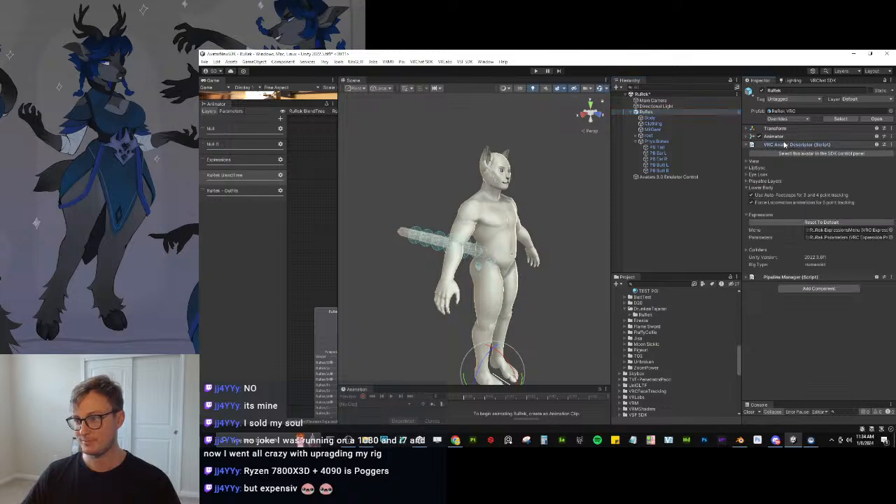
left_click(784, 144)
left_click(783, 137)
left_click(783, 137)
left_click(784, 144)
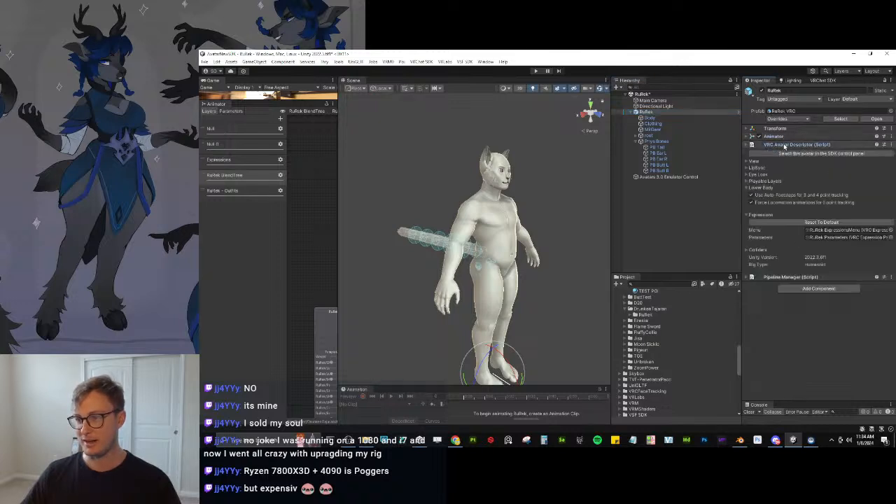
left_click(746, 188)
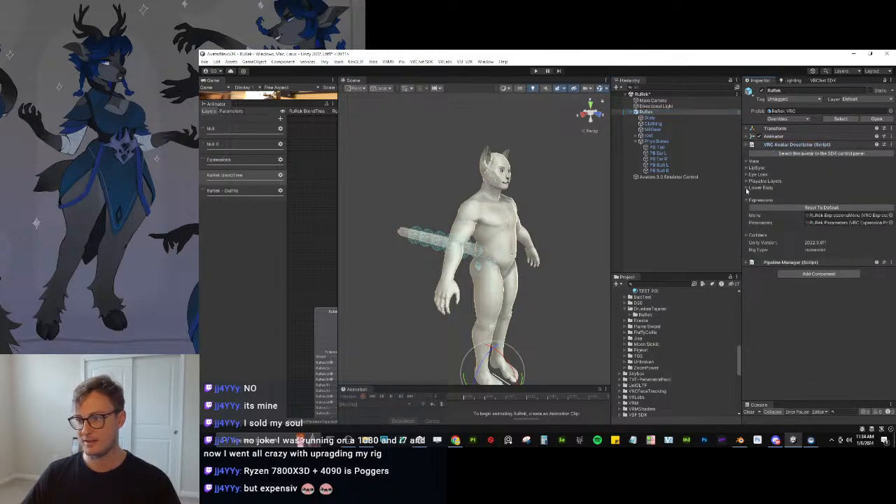
left_click(747, 200)
left_click(747, 175)
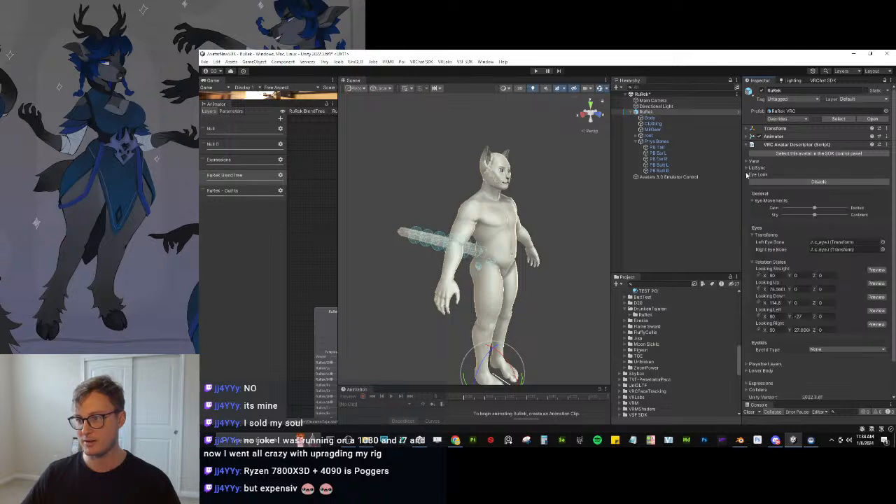
left_click(747, 175)
left_click(747, 168)
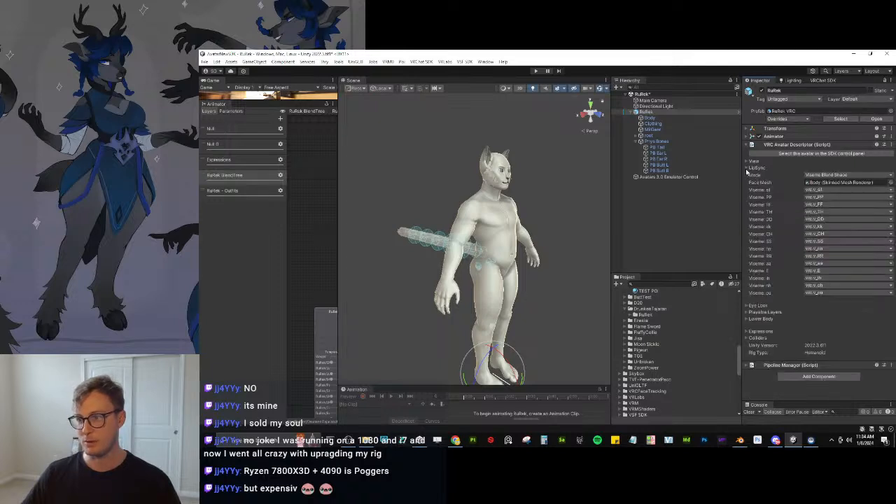
left_click(746, 168)
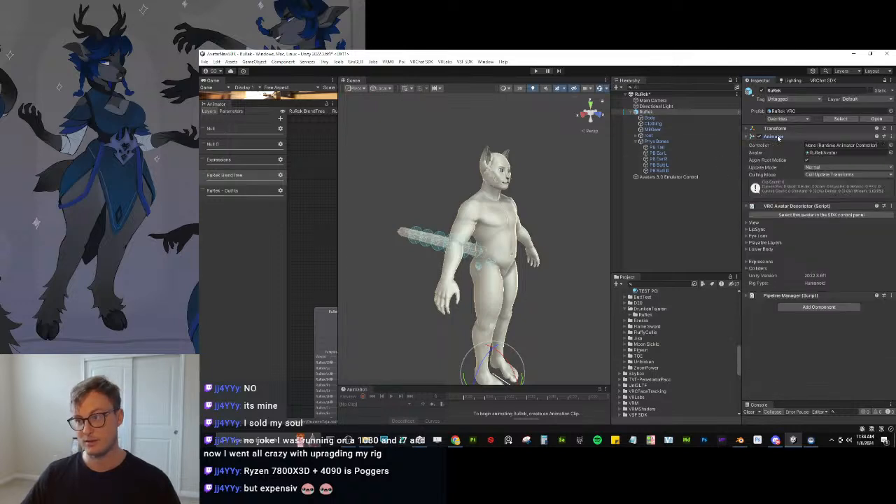
Apply all of RuRek's overrides to the RuRek VRC prefab.
left_click(661, 143)
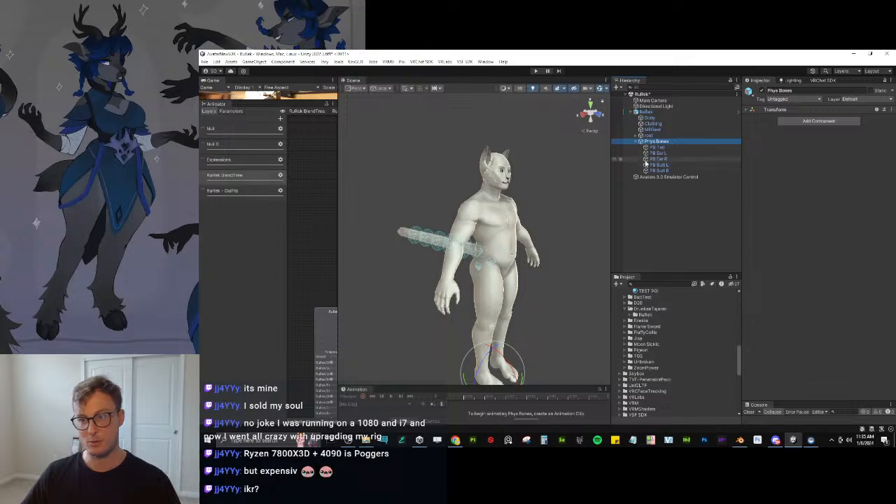
left_click(648, 112)
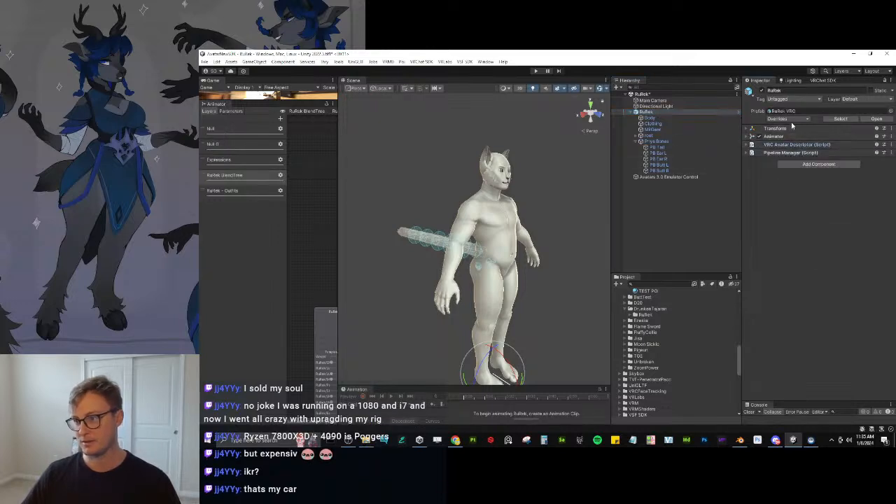
left_click(792, 120)
left_click(851, 317)
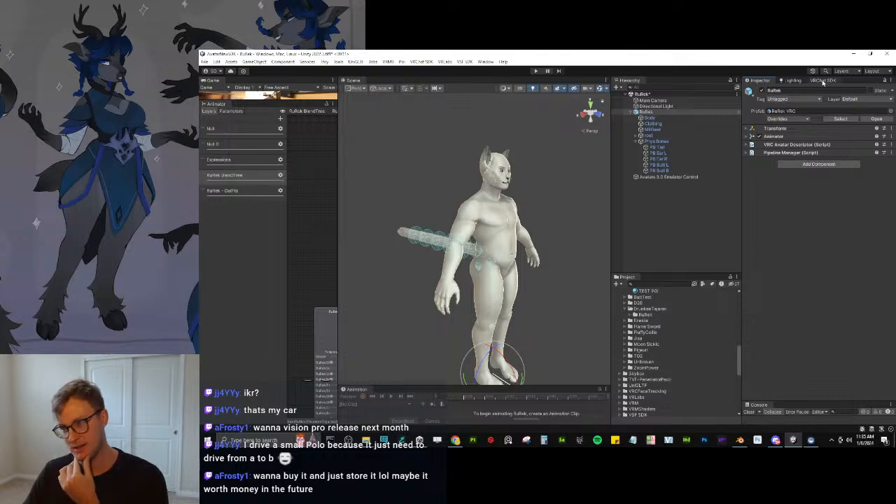
Build and publish the RuRek avatar for Windows to VRChat and dismiss the upload notice.
left_click(813, 82)
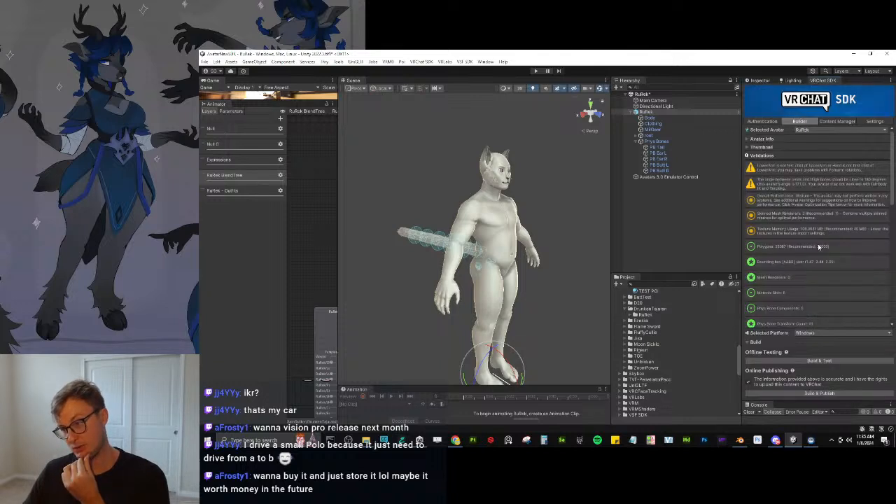
scroll(809, 273, "down", 5)
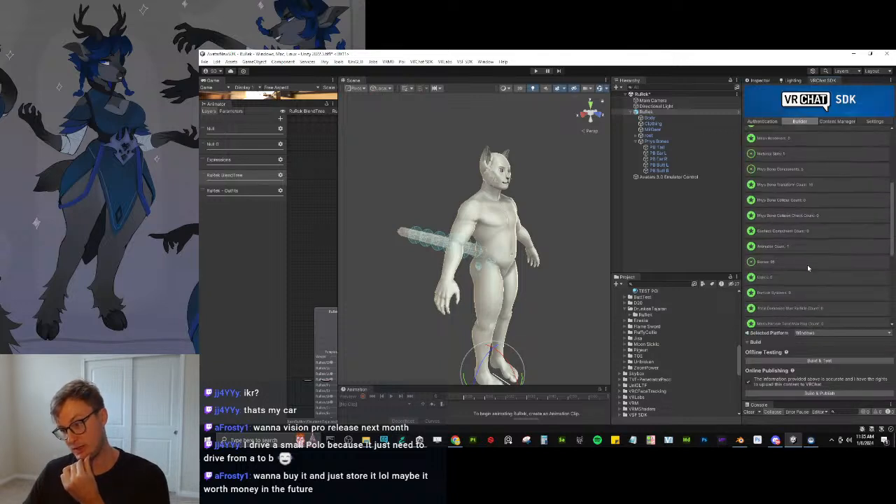
left_click(818, 393)
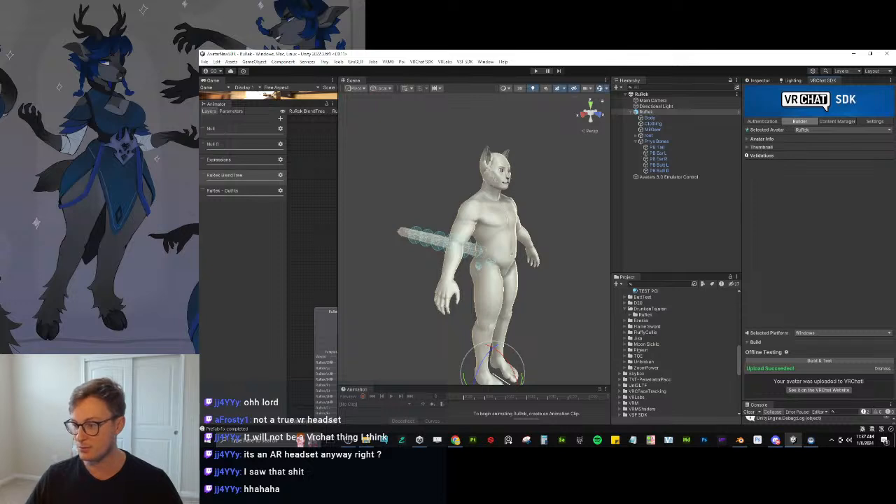
left_click(881, 368)
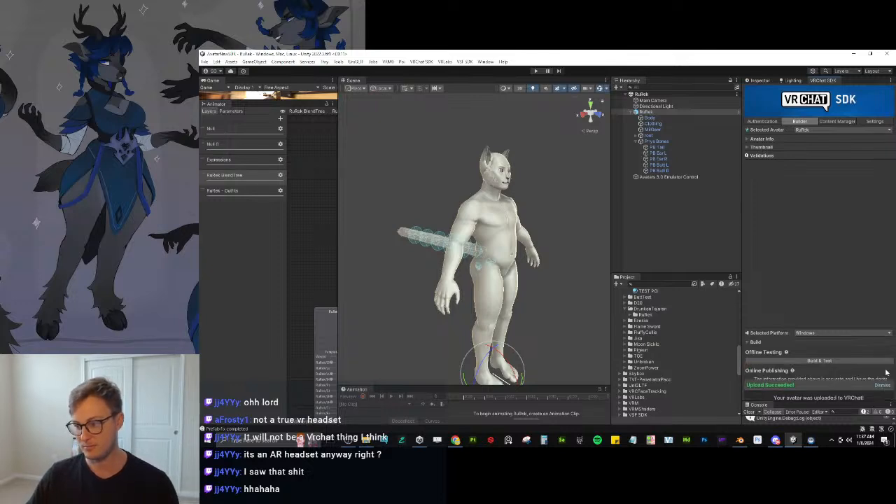
Collapse RuRek's phys bones group in the hierarchy and clear the selection.
left_click(760, 81)
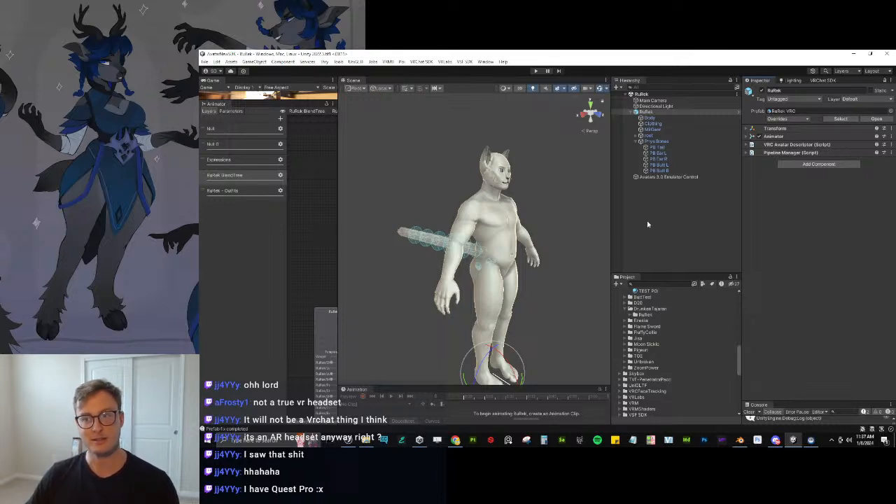
left_click(639, 142)
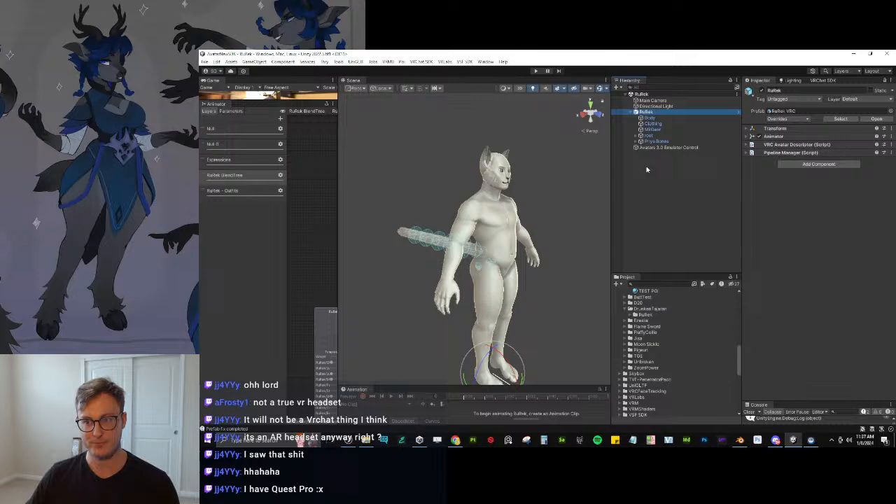
left_click(663, 204)
Review RuRek's validation results in the VRChat SDK builder and view the avatar from the front.
left_click(797, 81)
left_click(823, 80)
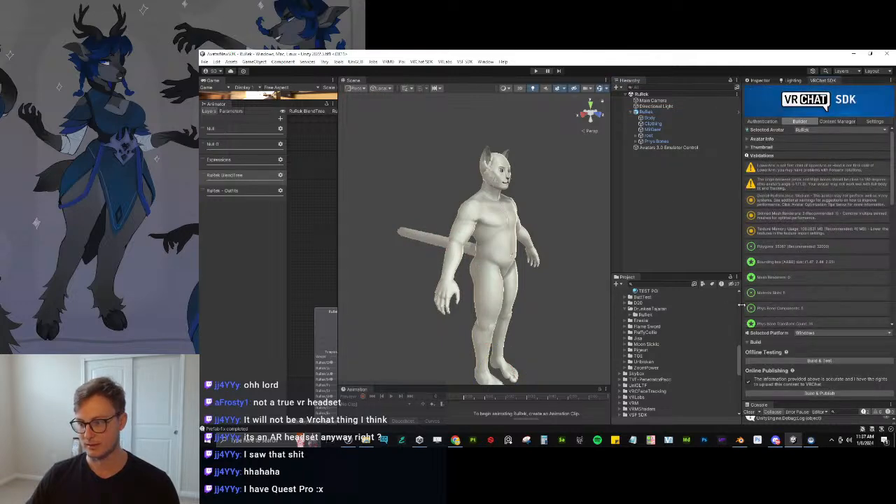
scroll(749, 318, "down", 5)
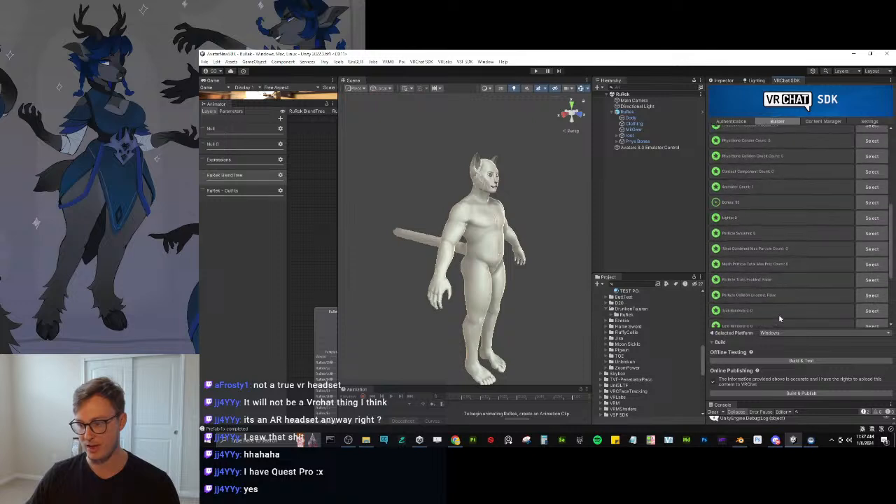
scroll(811, 294, "up", 5)
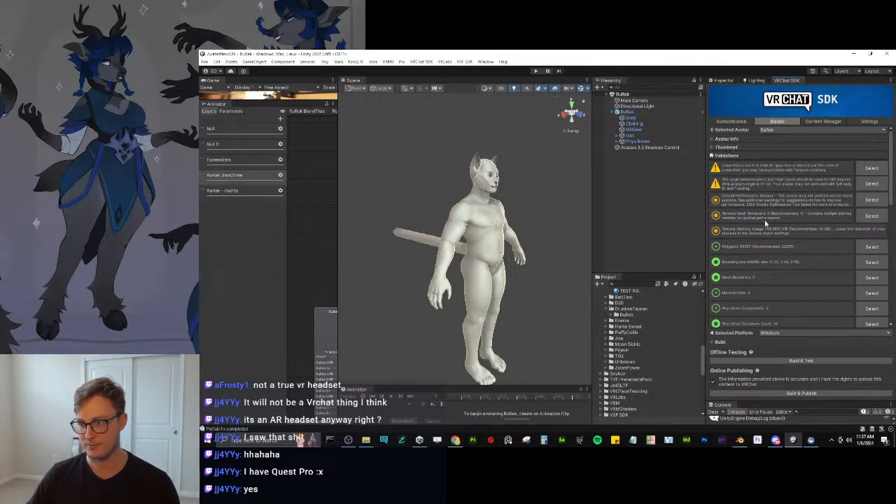
scroll(777, 256, "down", 5)
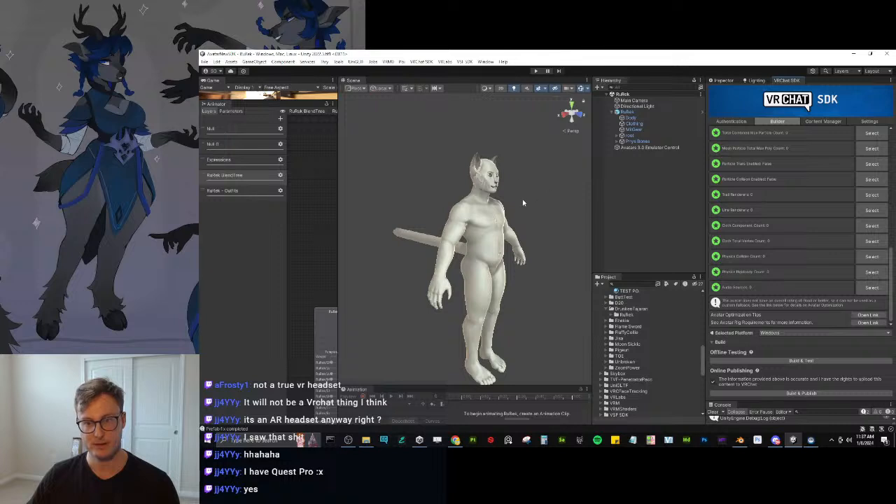
left_click_drag(522, 202, 390, 193, "alt")
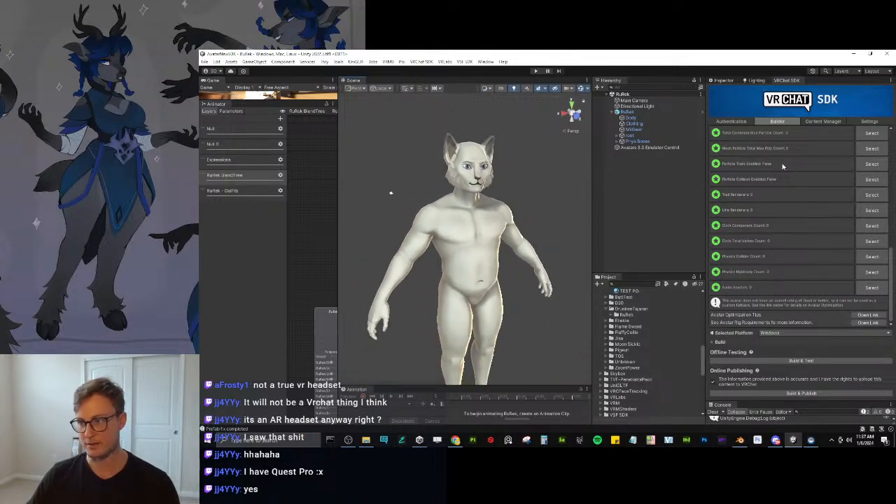
scroll(784, 214, "up", 5)
scroll(784, 214, "up", 3)
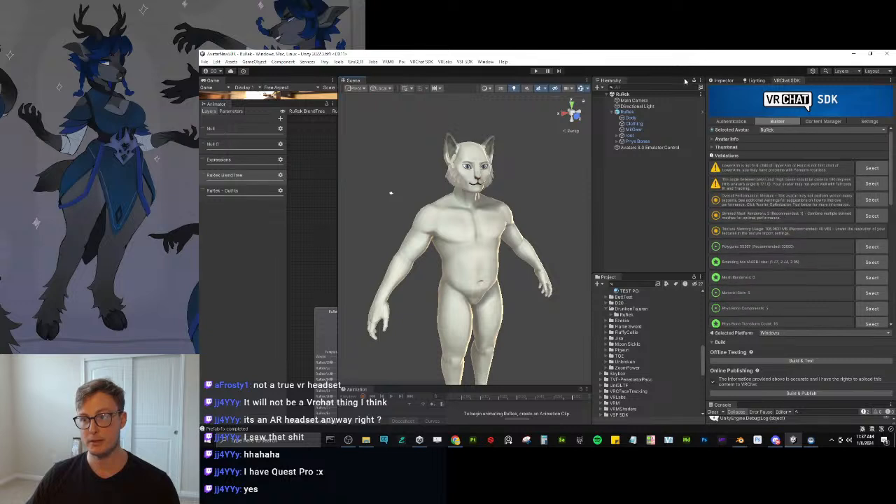
Detach RuRek's blueprint ID in its Pipeline Manager and apply all overrides to the RuRek VRC prefab.
left_click(641, 112)
left_click(728, 80)
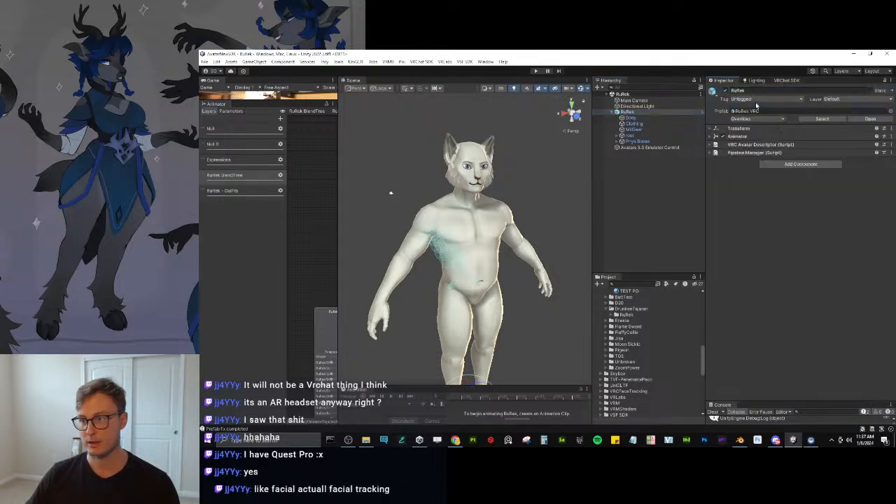
left_click(784, 191)
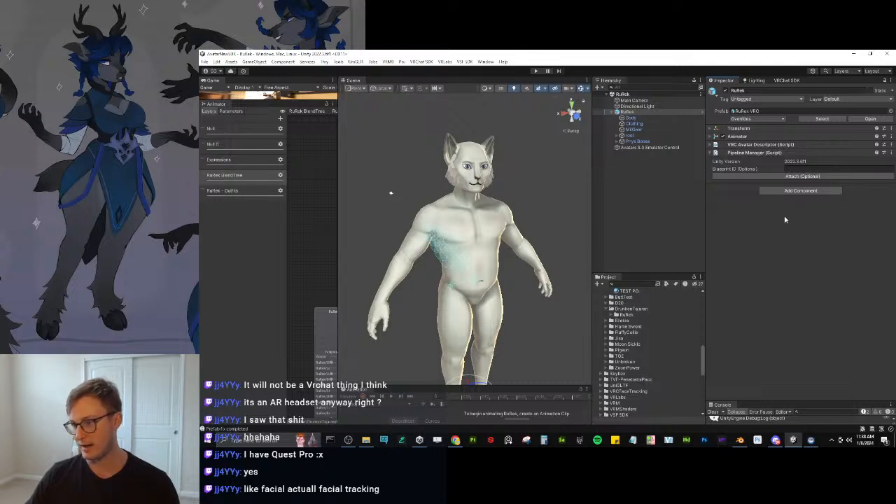
left_click(744, 120)
left_click(805, 166)
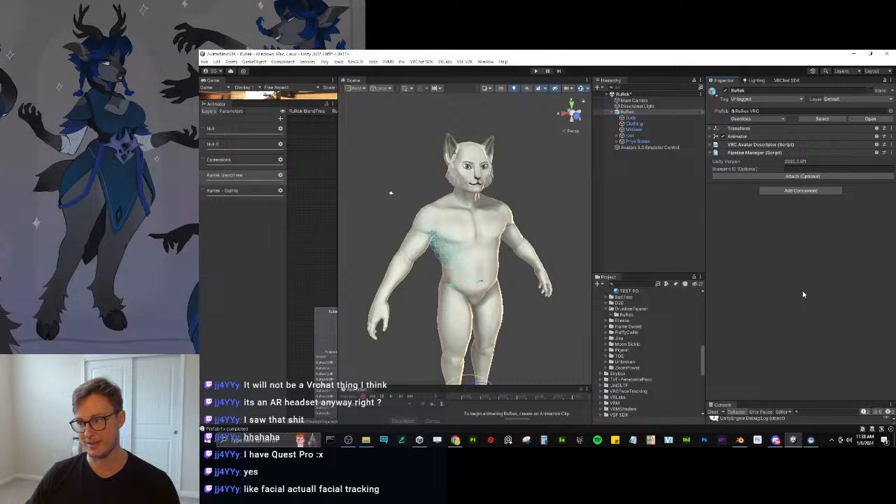
left_click(755, 153)
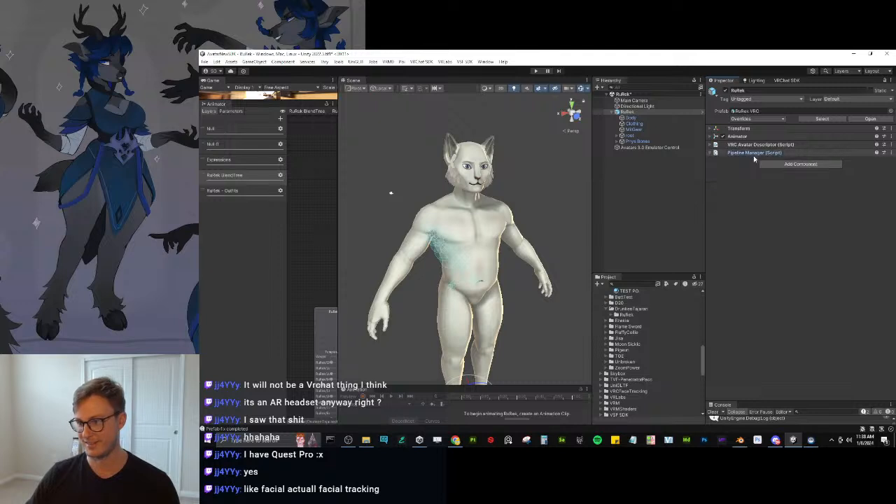
Collapse RuRek in the hierarchy, clear the selection and save the scene.
left_click(612, 112)
left_click(663, 214)
key("ctrl+s")
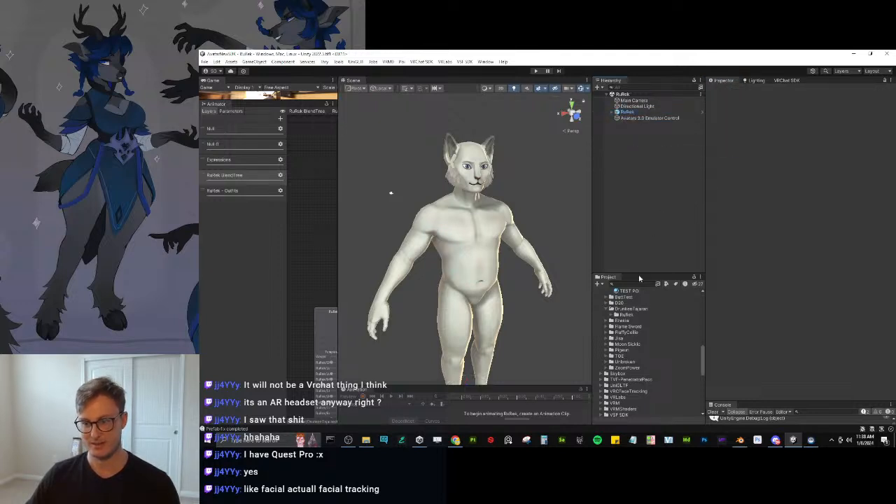
Enlarge the project browser and collapse the _Template folder along with its Avatar subfolder.
left_click_drag(639, 273, 634, 237)
scroll(637, 286, "up", 8)
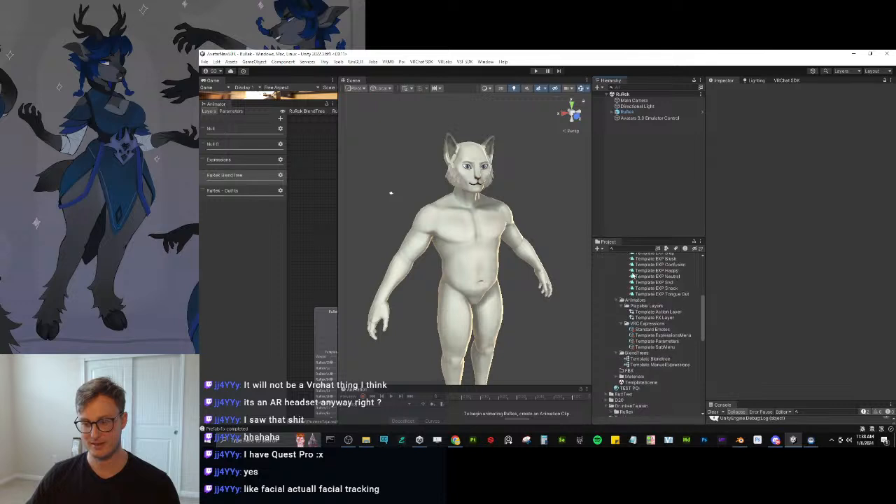
scroll(629, 301, "up", 2)
left_click(611, 345)
left_click(611, 340)
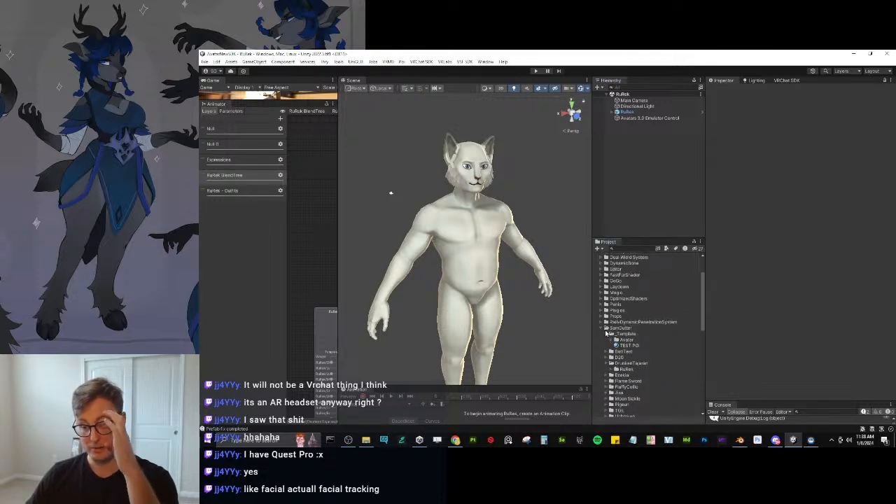
left_click(608, 334)
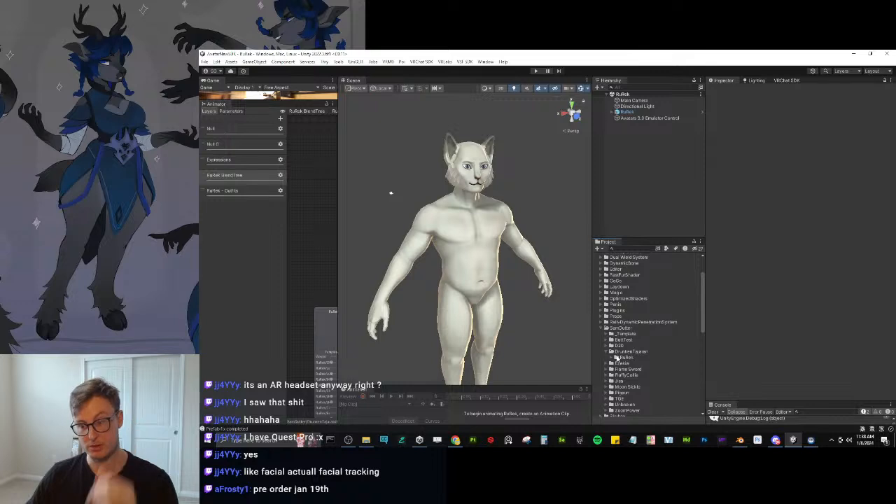
Check which dependencies a package export of the RuRek folder includes, highlight the Template ManualExpressions asset, and close the export without saving.
left_click(624, 358)
right_click(624, 358)
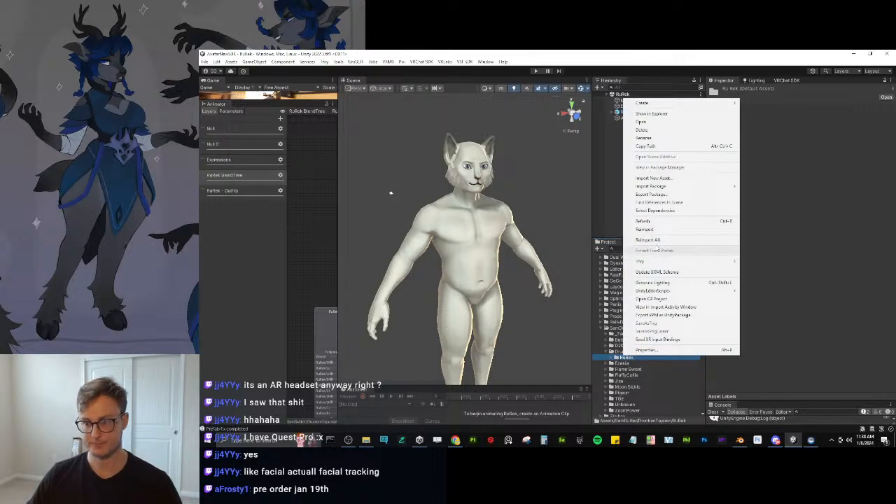
left_click(650, 194)
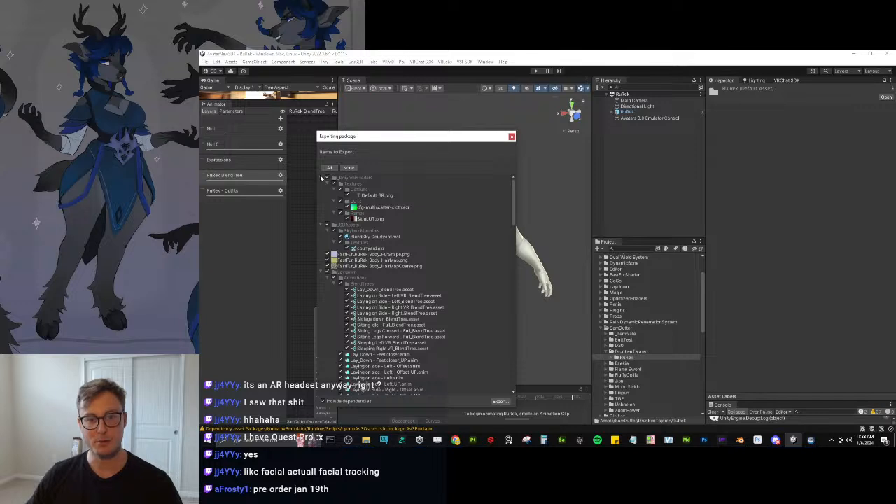
left_click(322, 178)
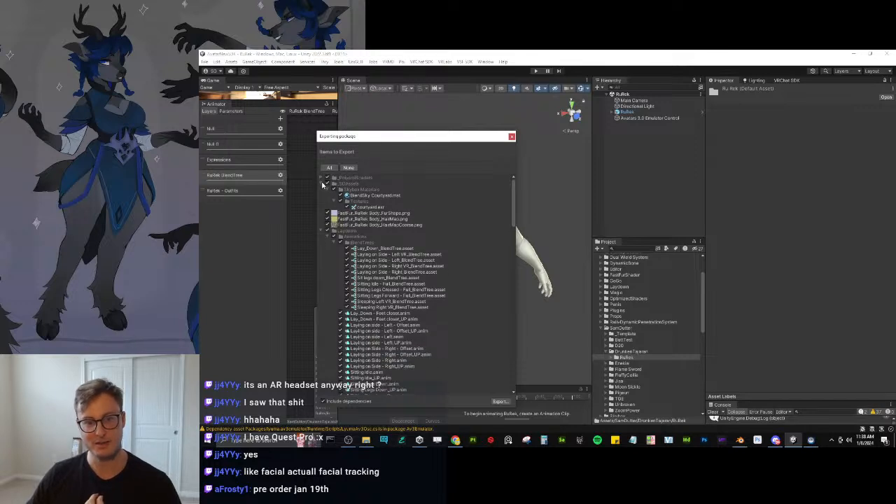
left_click(323, 183)
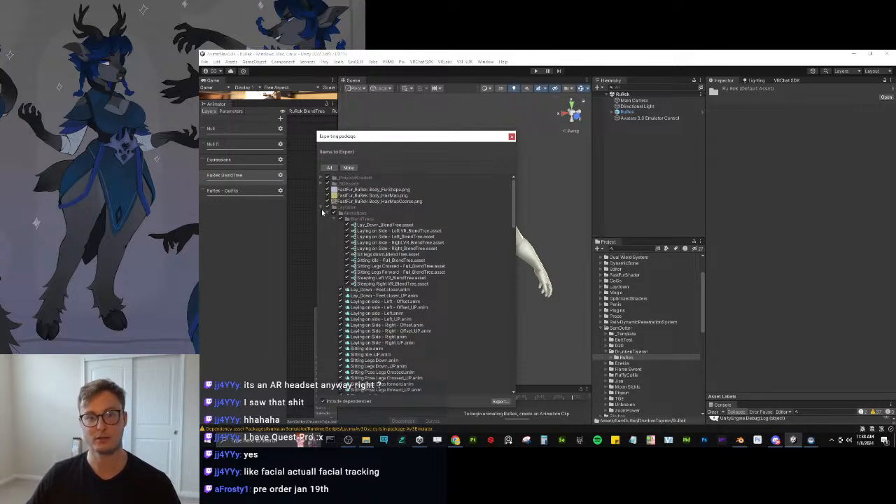
left_click(323, 207)
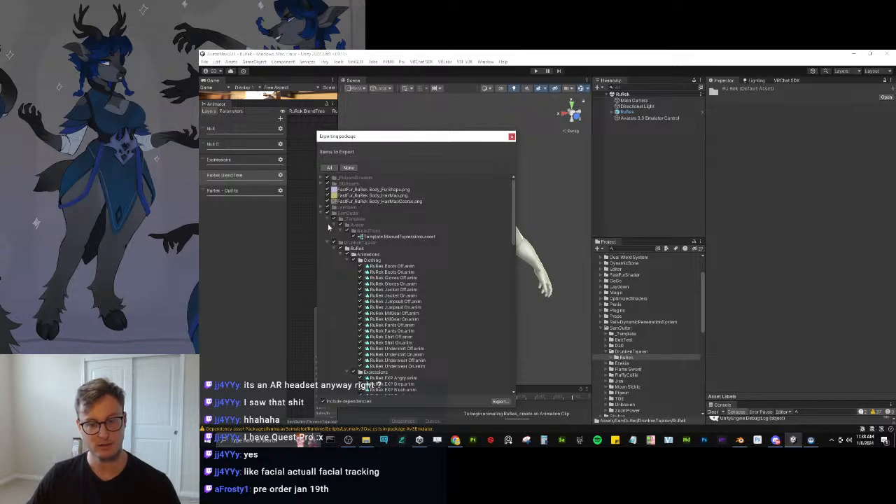
left_click(382, 236)
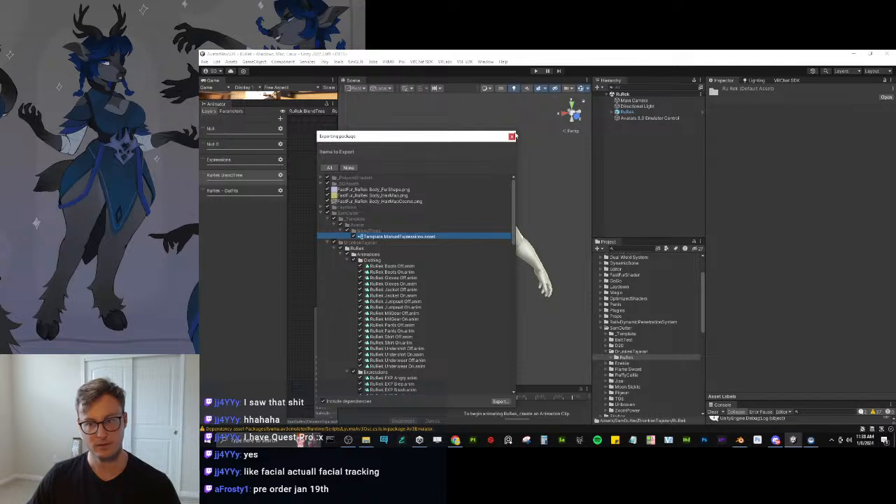
left_click(512, 136)
Expand the _Template Avatar folder and inspect the Template ExpressionsMenu and the motions in the Template ManualExpressions blend tree.
left_click(610, 334)
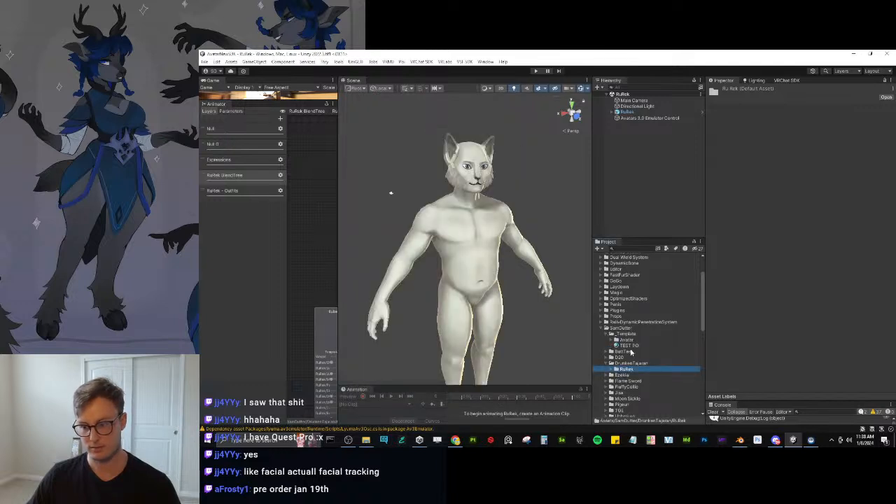
left_click(612, 341)
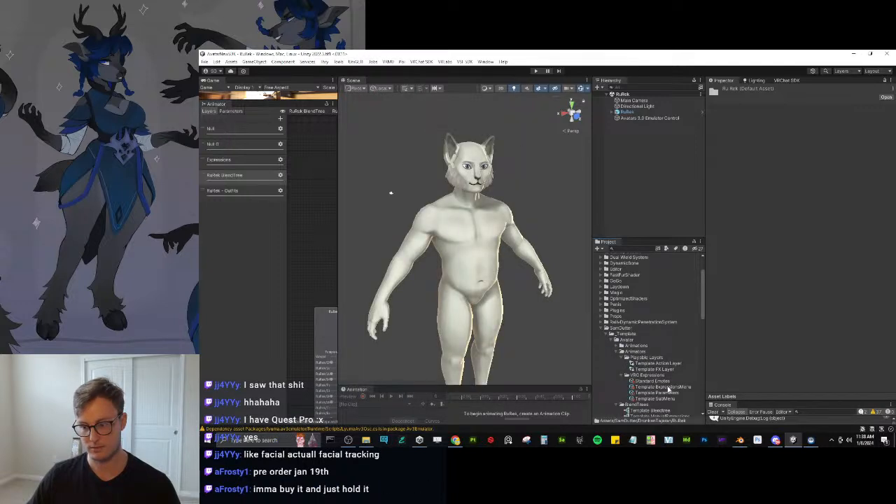
left_click(666, 386)
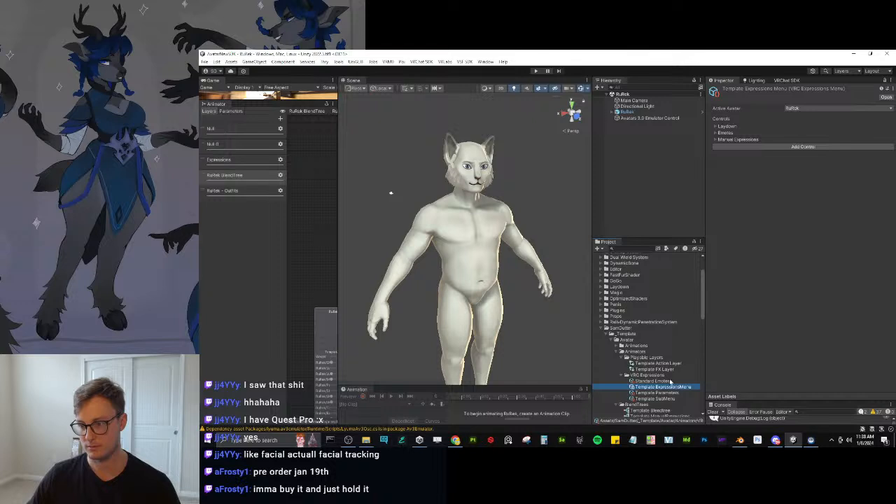
scroll(638, 375, "down", 3)
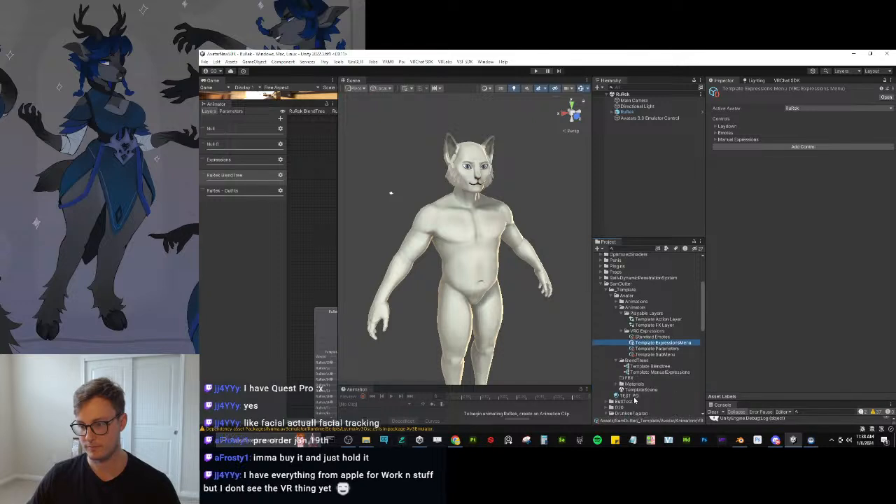
left_click(670, 372)
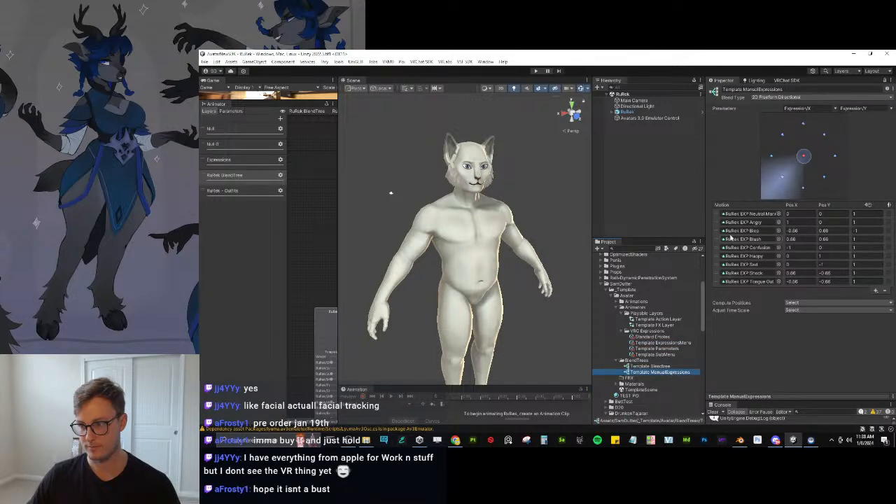
scroll(687, 320, "down", 3)
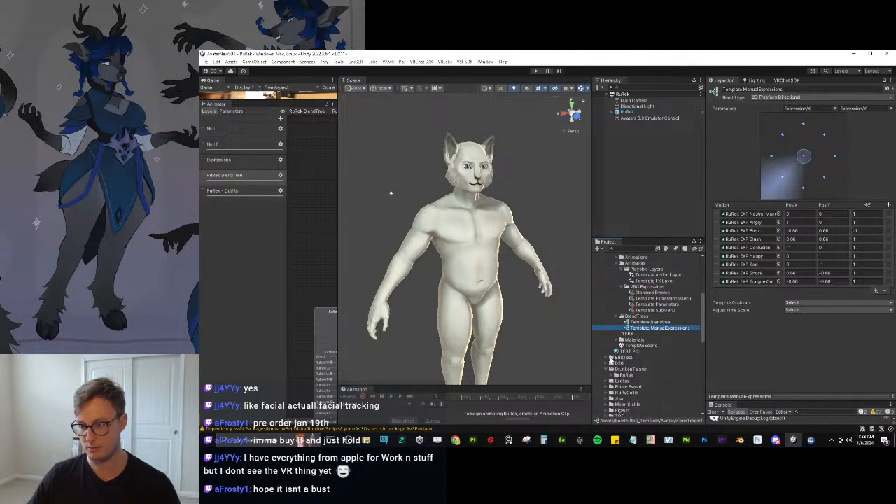
Expand the RuRek folder, collapse its Playable Layers and VRC Expressions subfolders, and inspect the RuRek ManualExpressions blend tree in BlendTrees.
left_click(614, 376)
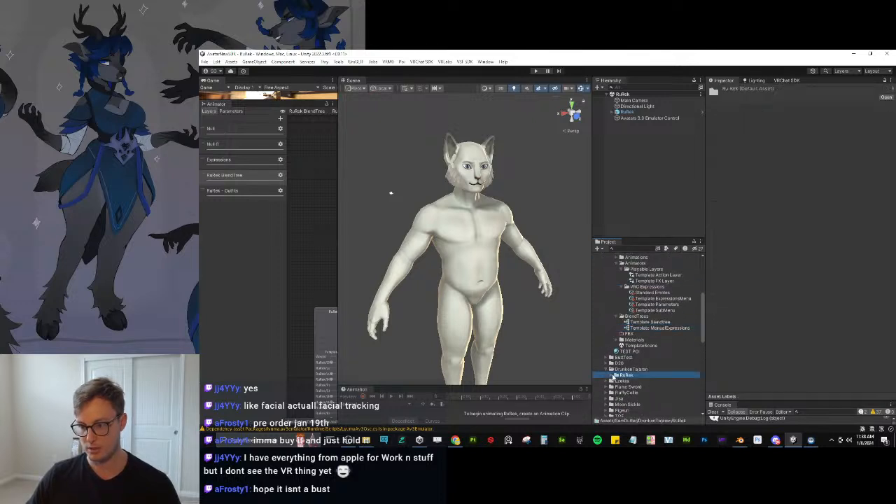
left_click(611, 376)
scroll(658, 363, "down", 5)
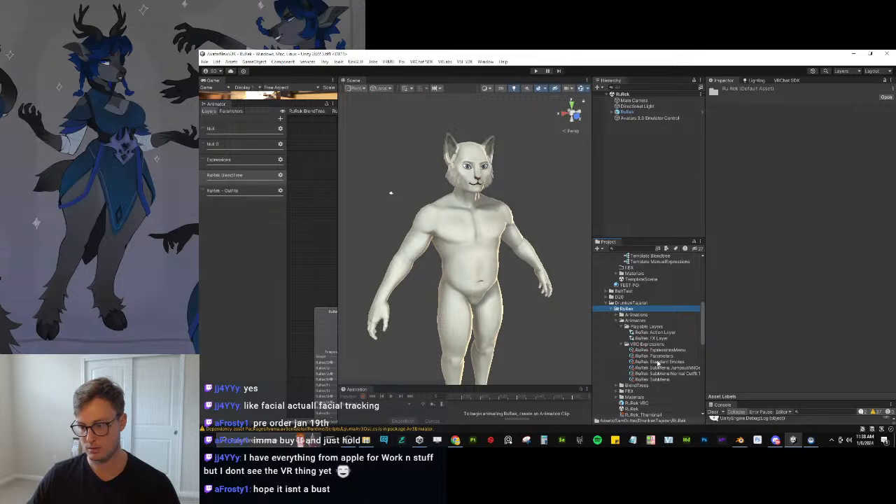
left_click(622, 327)
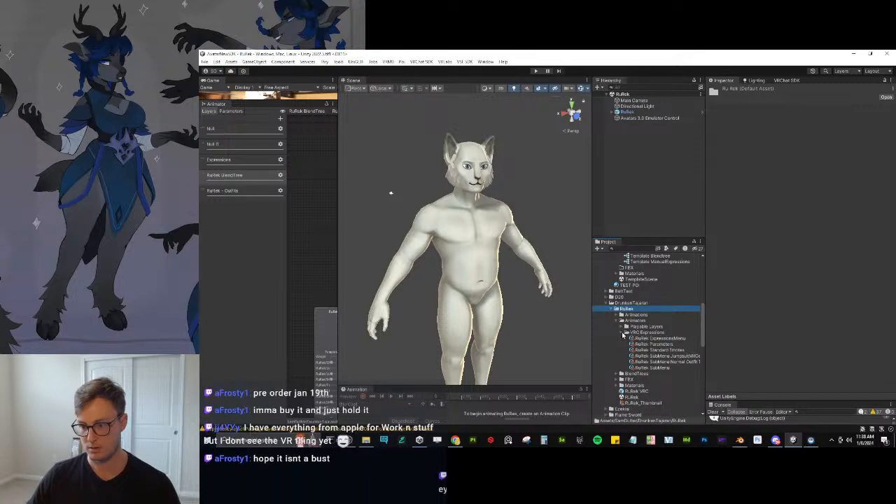
left_click(624, 333)
left_click(622, 333)
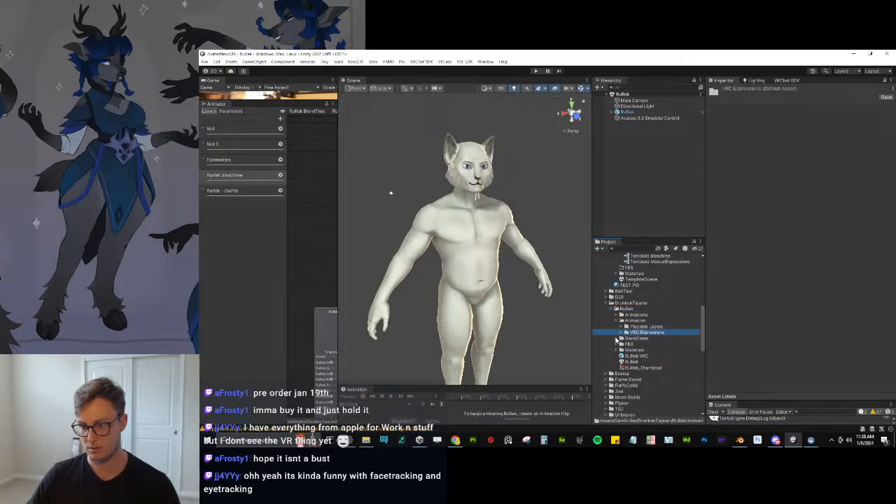
left_click(617, 339)
left_click(659, 367)
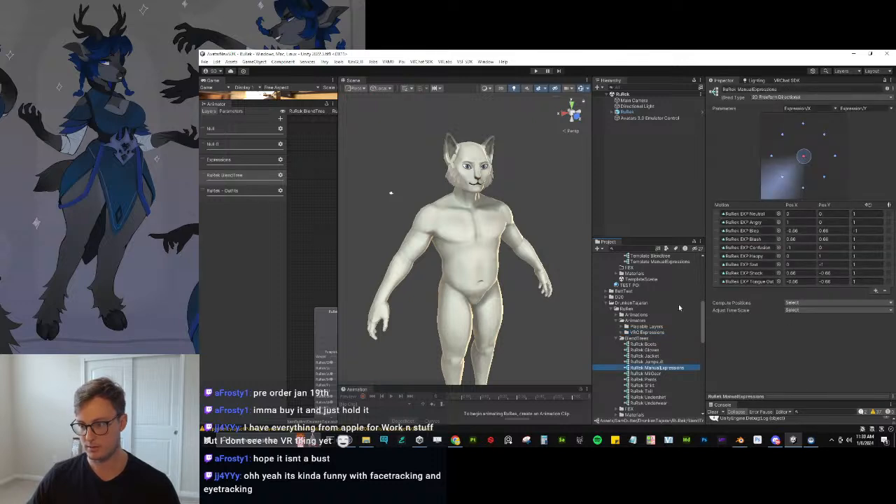
Widen the project browser and the Animator to view the RuRek BlendTree graph, keeping RuRek ManualExpressions selected.
scroll(678, 303, "up", 4)
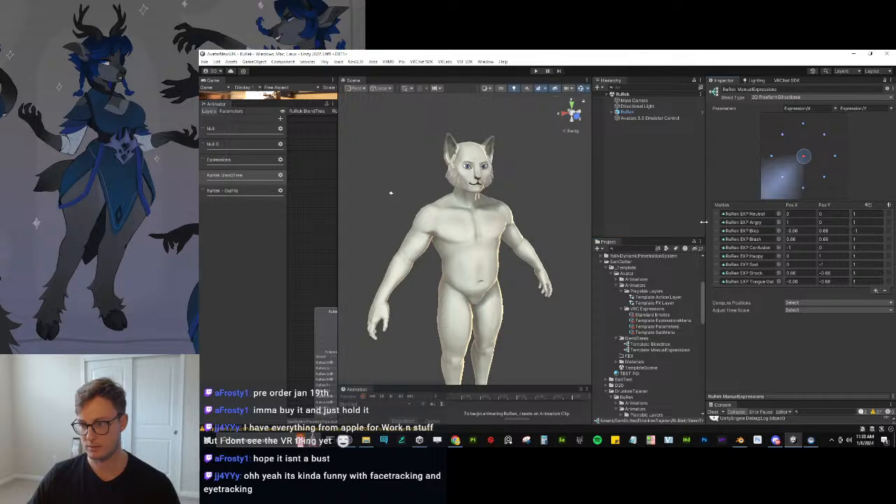
mouse_move(705, 224)
left_mouse_down()
mouse_move(662, 227)
mouse_move(709, 231)
left_mouse_up()
scroll(633, 329, "down", 3)
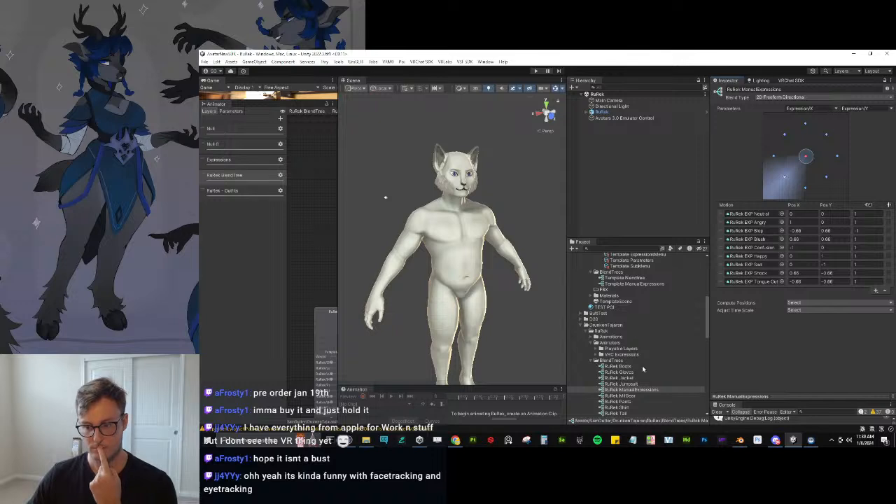
left_click(623, 384)
left_click(625, 390)
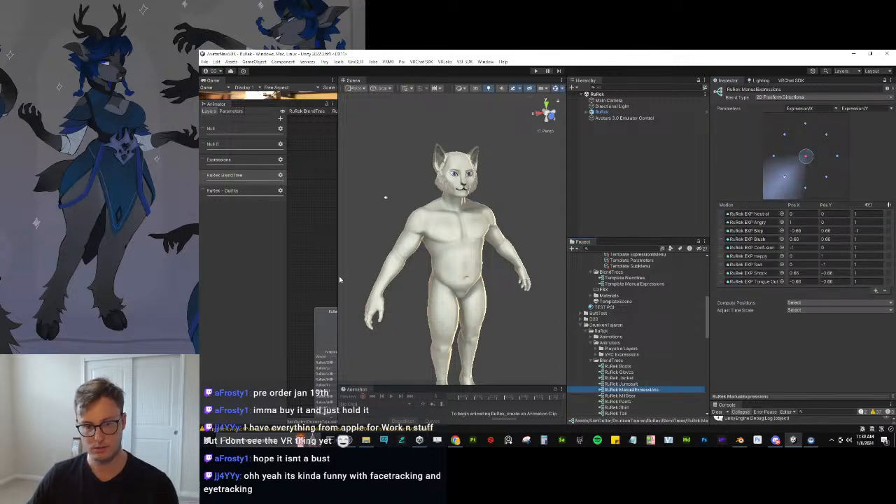
left_click_drag(339, 279, 494, 279)
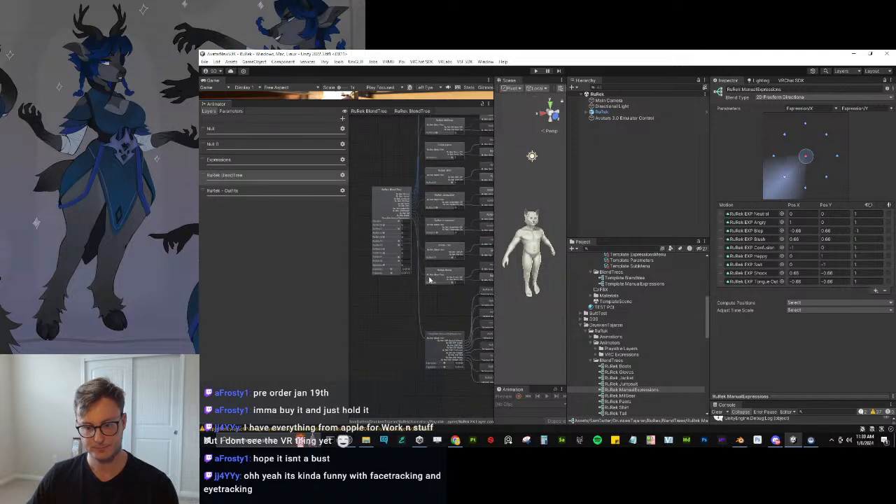
middle_click_drag(429, 278, 423, 259)
Delete the RuRek ManualExpressions asset from the RuRek BlendTrees folder.
left_click(617, 391)
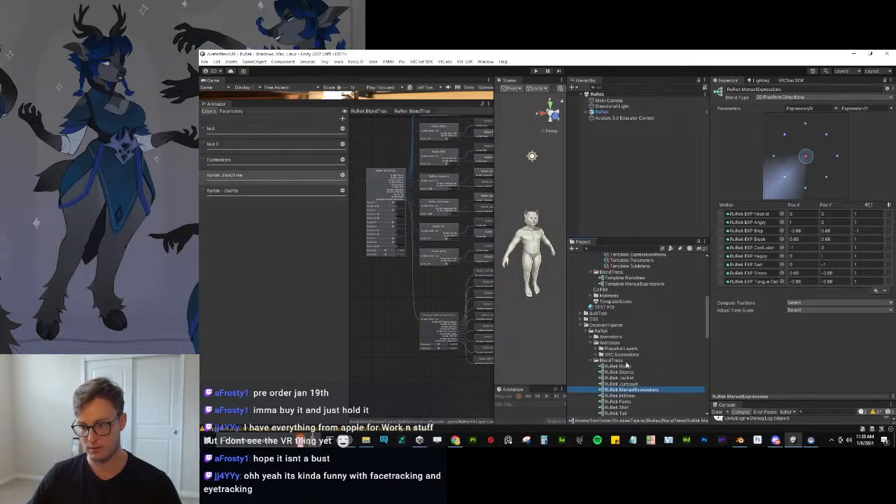
key("ctrl+d")
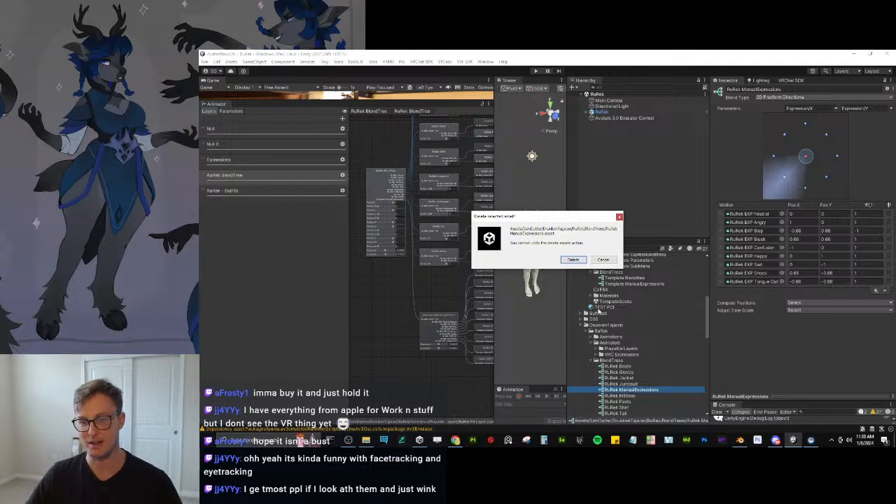
left_click(572, 259)
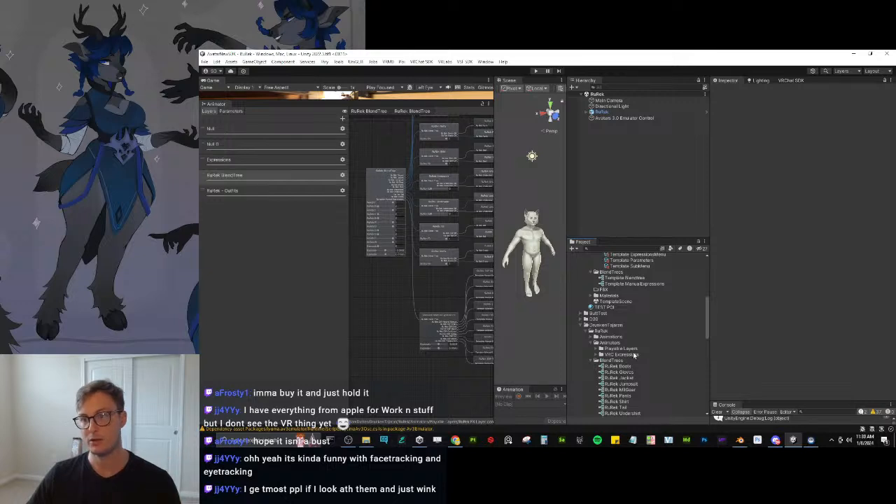
scroll(659, 343, "down", 1)
scroll(659, 343, "up", 2)
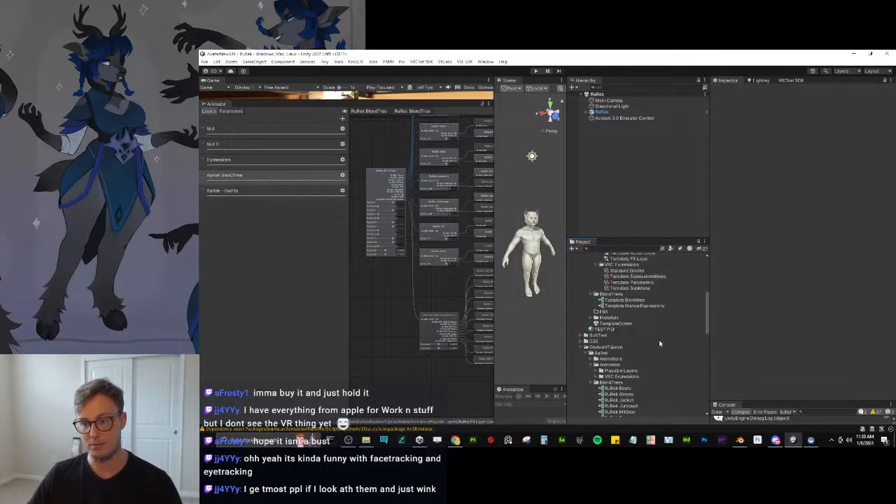
left_click(634, 305)
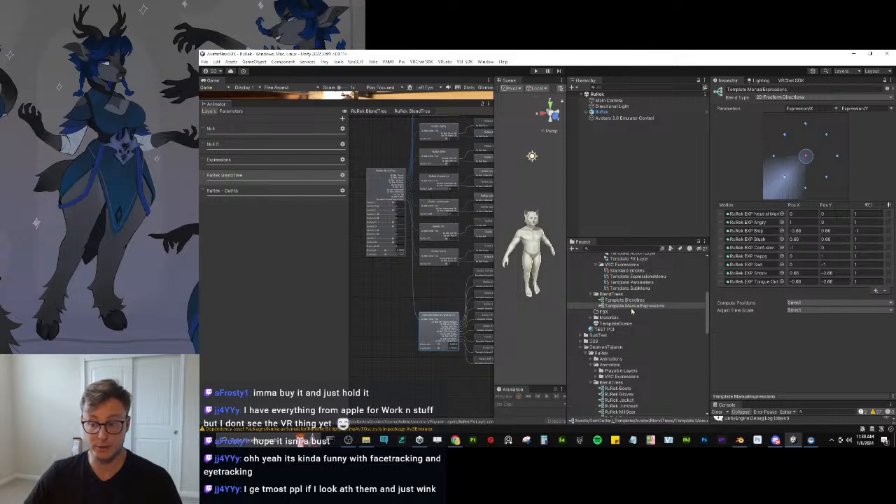
scroll(650, 328, "up", 2)
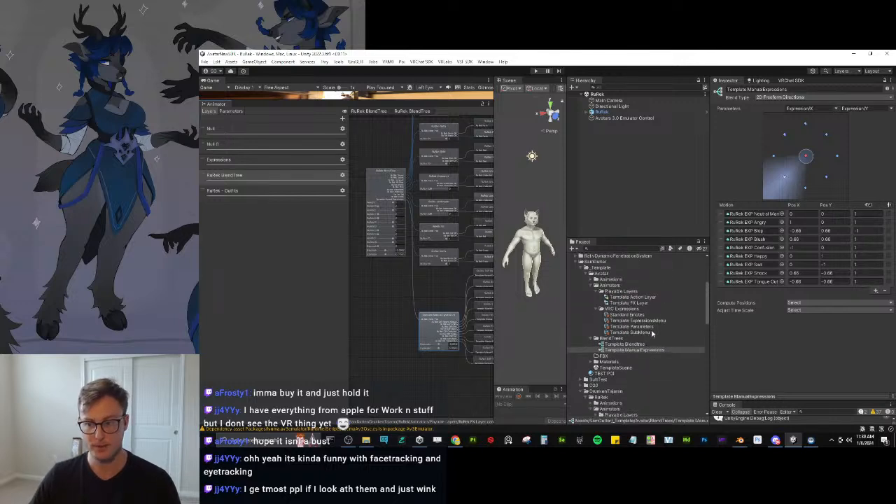
left_click(634, 305)
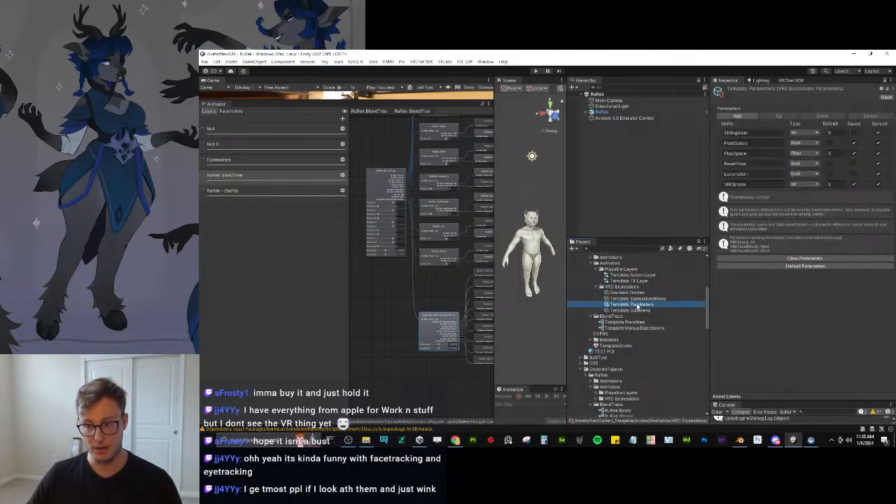
left_click(632, 299)
key("ctrl+d")
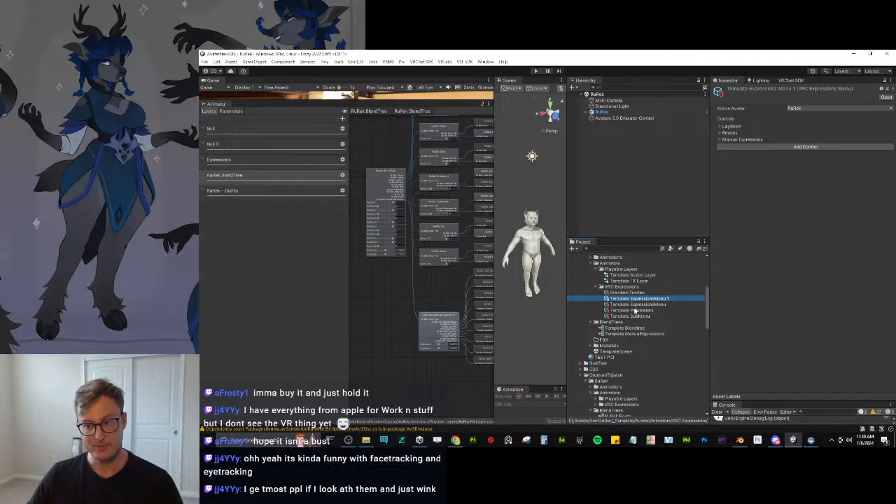
key("Delete")
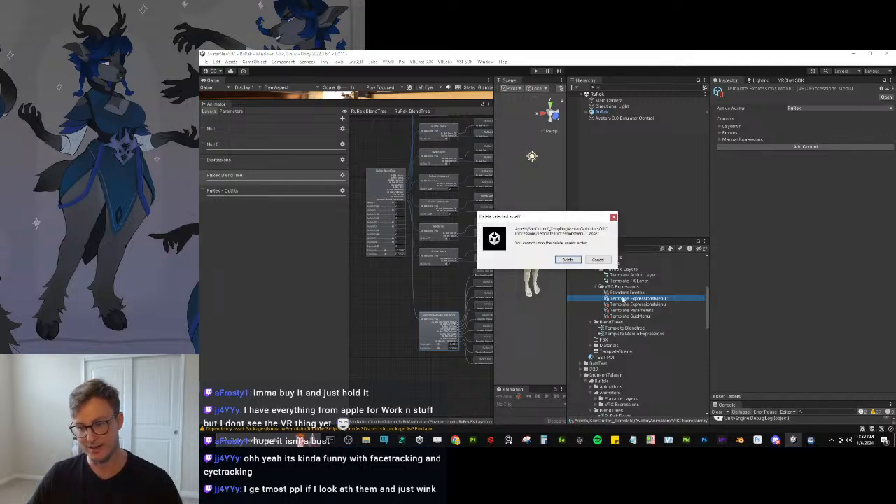
left_click(557, 259)
Duplicate the Template ManualExpressions blend tree and rename the copy to RuRek ManualExpressions.
left_click(625, 328)
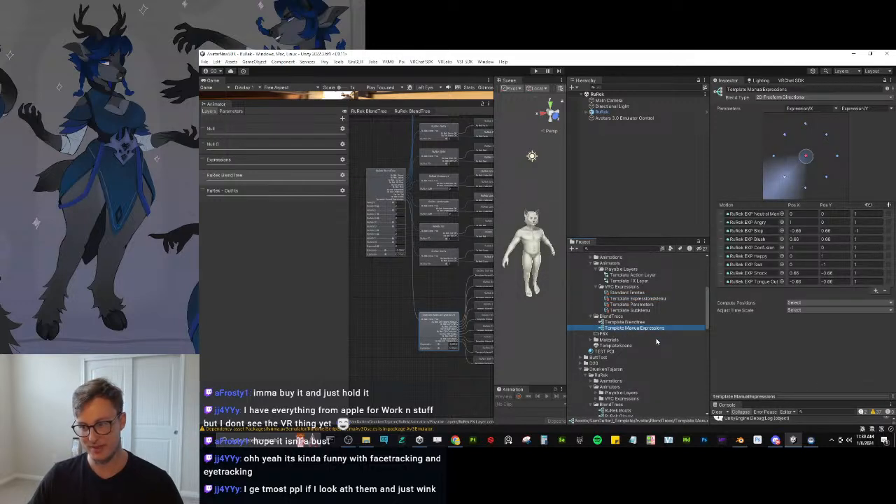
key("ctrl+d")
left_click(624, 323)
left_click(625, 328)
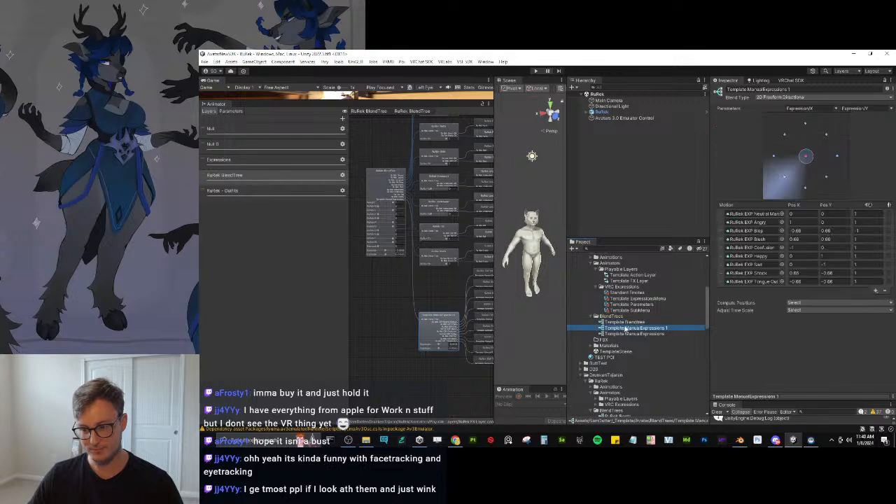
key("F2")
key("BackSpace")
key("BackSpace")
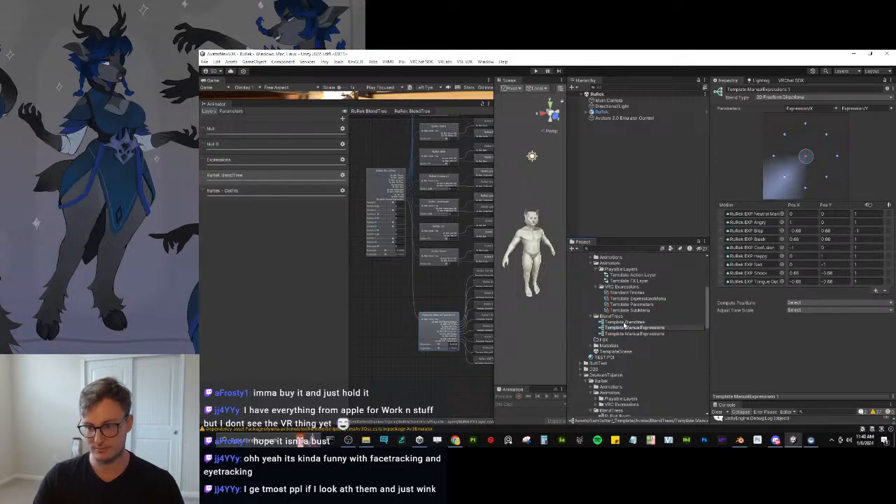
double_click(624, 325)
key("BackSpace")
type("Ru")
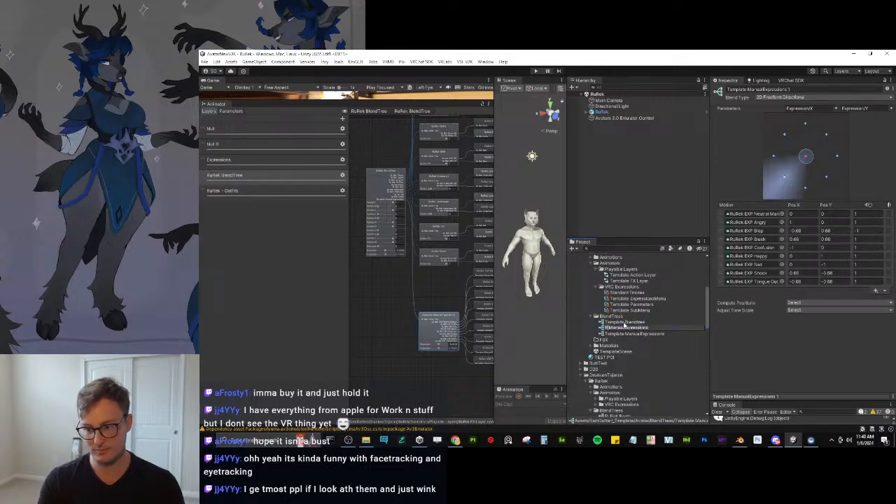
type("Rek")
key("Return")
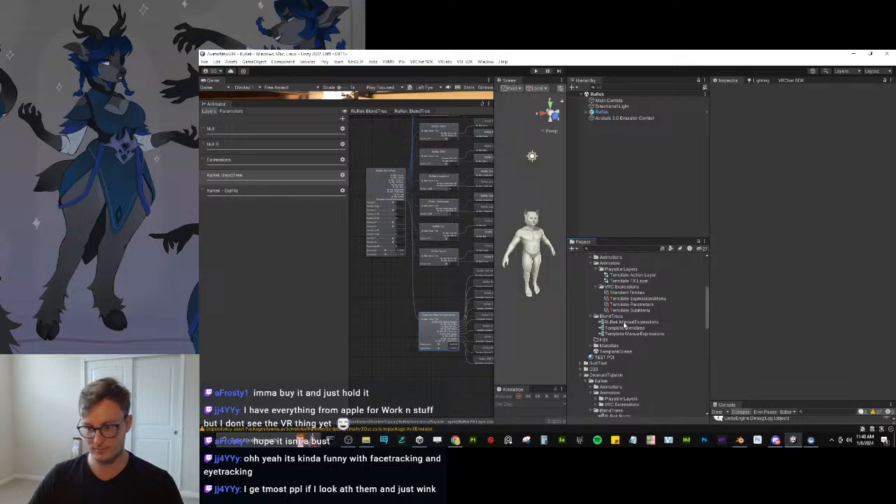
Move the new RuRek ManualExpressions asset from the template folder into RuRek's BlendTrees folder.
left_click(620, 323)
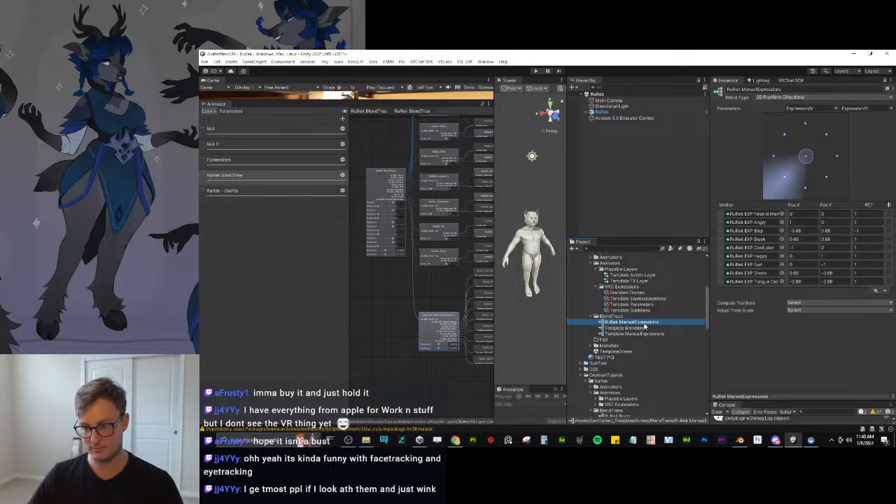
scroll(651, 364, "down", 3)
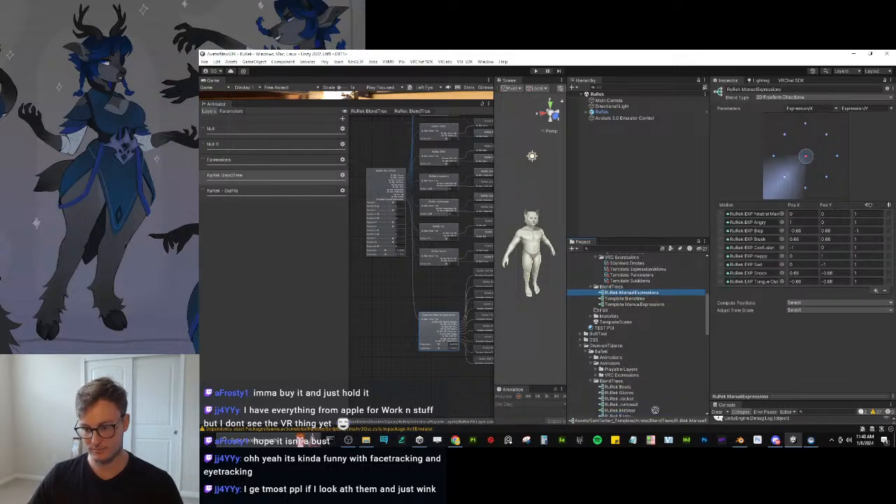
scroll(654, 410, "down", 5)
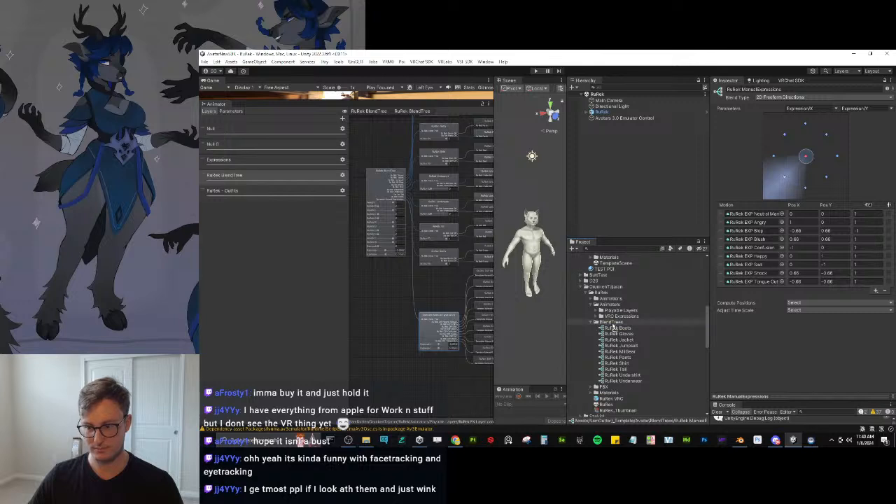
Replace the Template ManualExpressions motion in RuRek BlendTree with RuRek ManualExpressions and check its node in the graph.
left_click(373, 243)
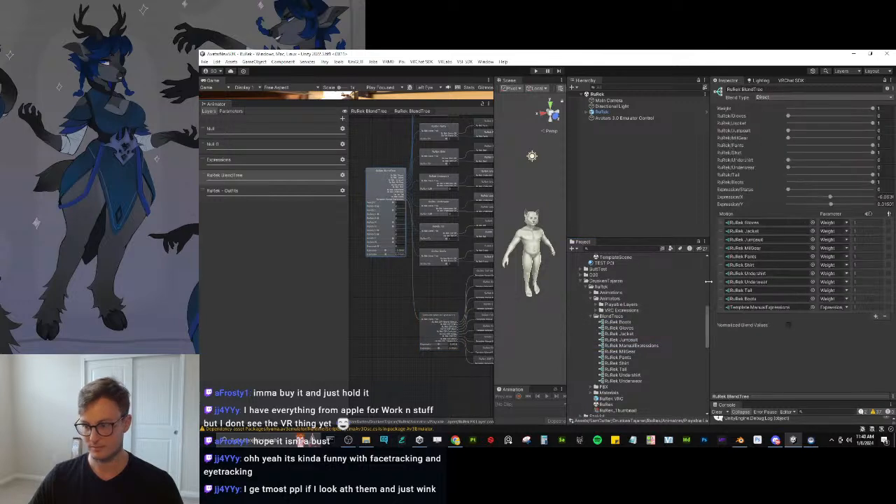
left_click_drag(654, 348, 754, 307)
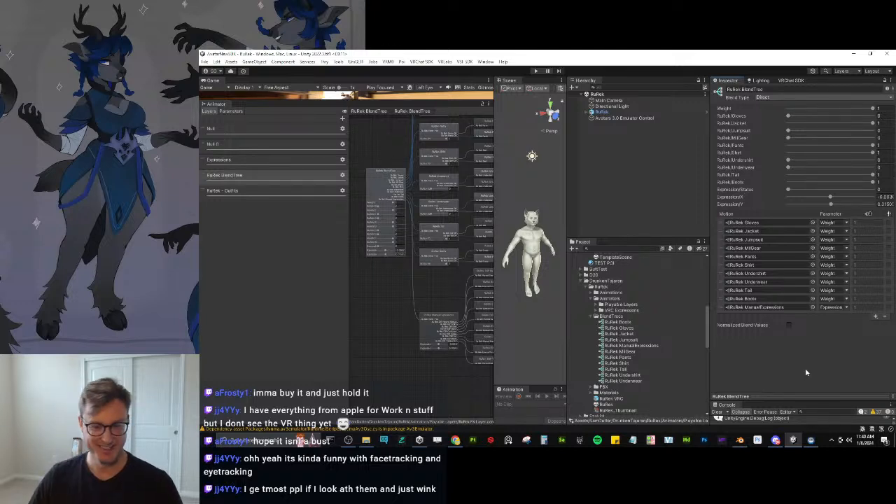
middle_click_drag(445, 310, 416, 283)
scroll(429, 293, "up", 5)
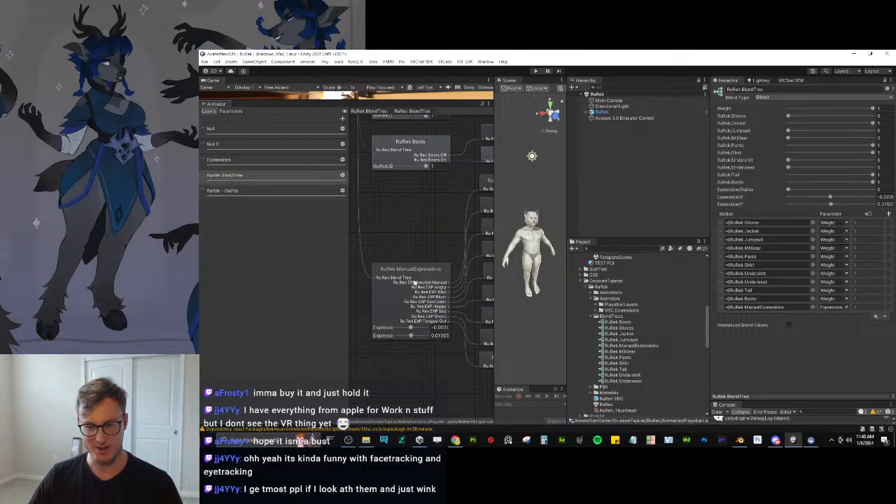
scroll(415, 278, "down", 6)
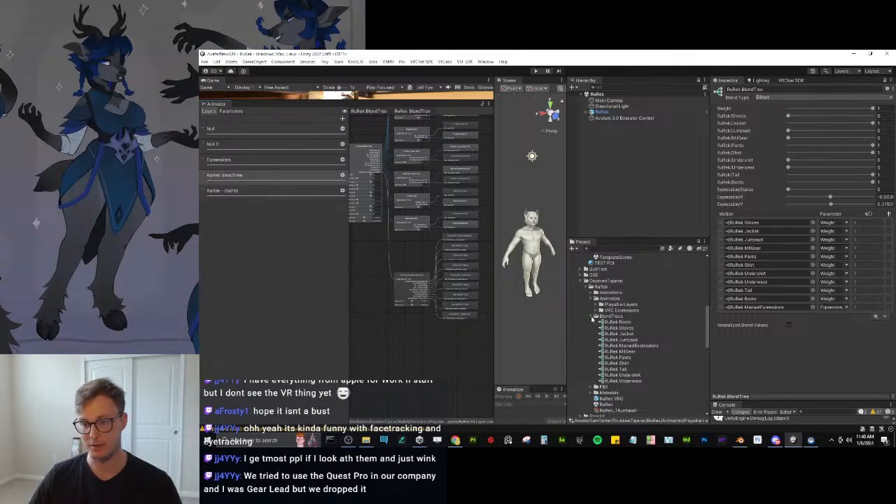
Collapse RuRek's BlendTrees folder and the _Template folder in the project browser.
left_click(592, 315)
scroll(615, 349, "up", 3)
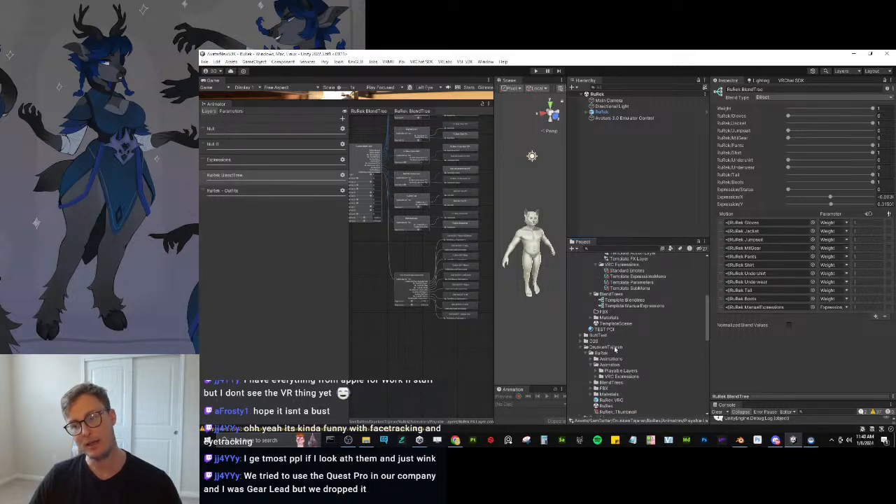
scroll(615, 347, "up", 3)
left_click(582, 290)
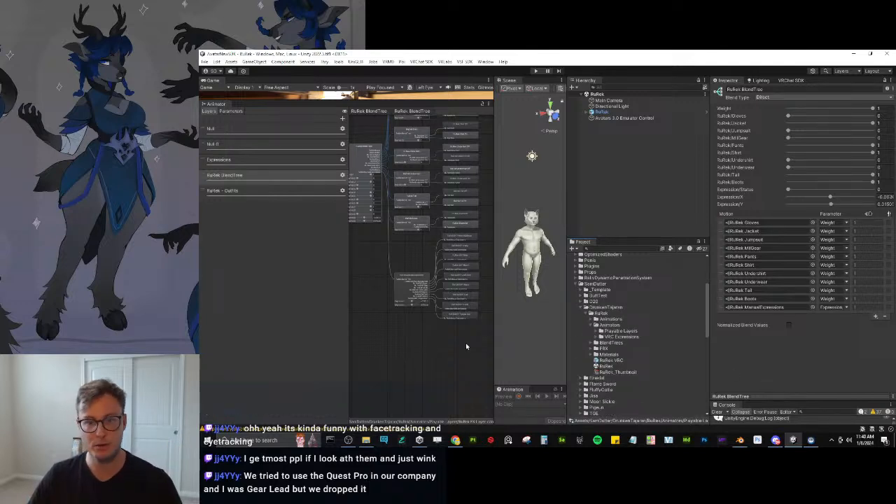
Clear the blend tree selection and select the RuRek avatar in the hierarchy to show its components.
middle_click_drag(455, 344, 464, 363)
left_click(592, 196)
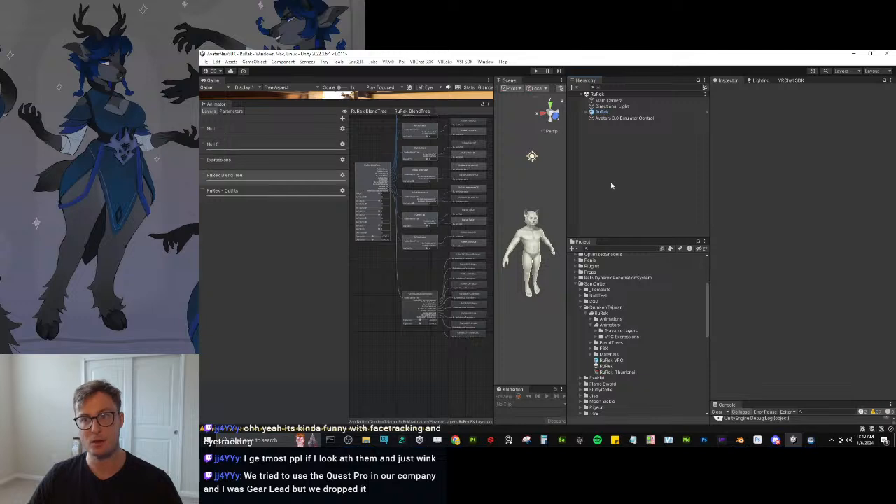
left_click(598, 119)
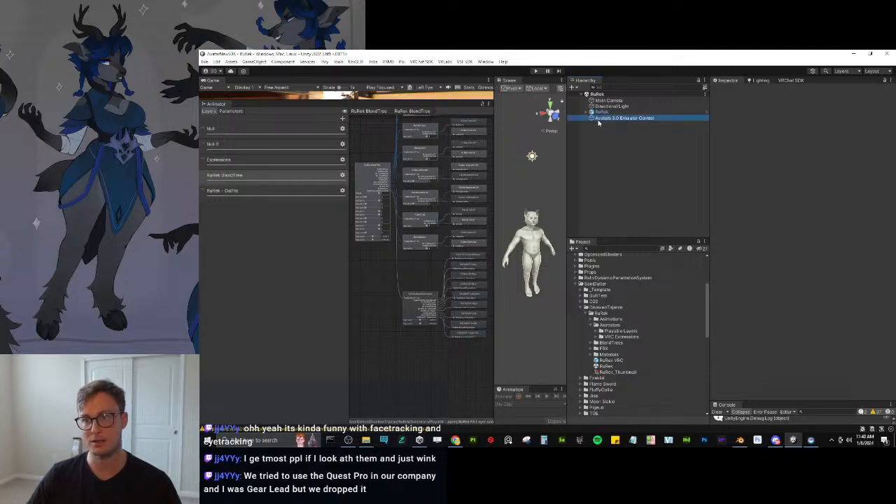
left_click(599, 112)
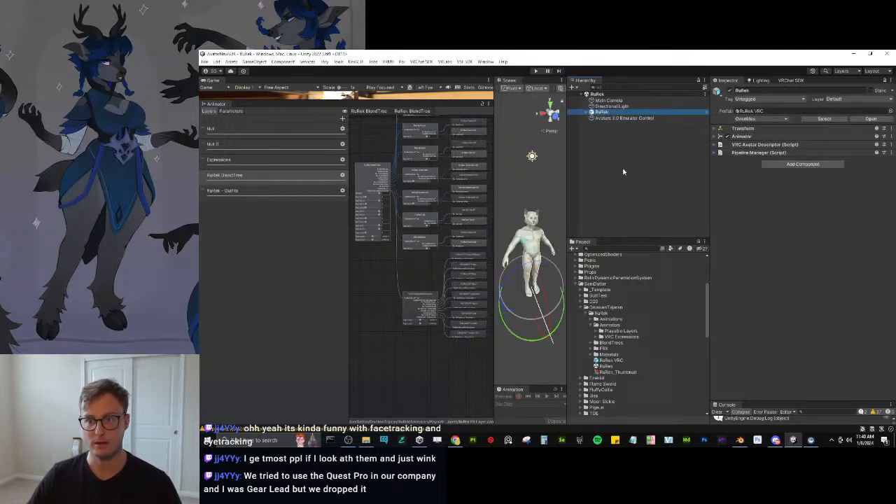
Deselect the avatar, narrow the Animator's layer list to give the graph more room, and reframe the RuRek BlendTree nodes.
left_click(648, 191)
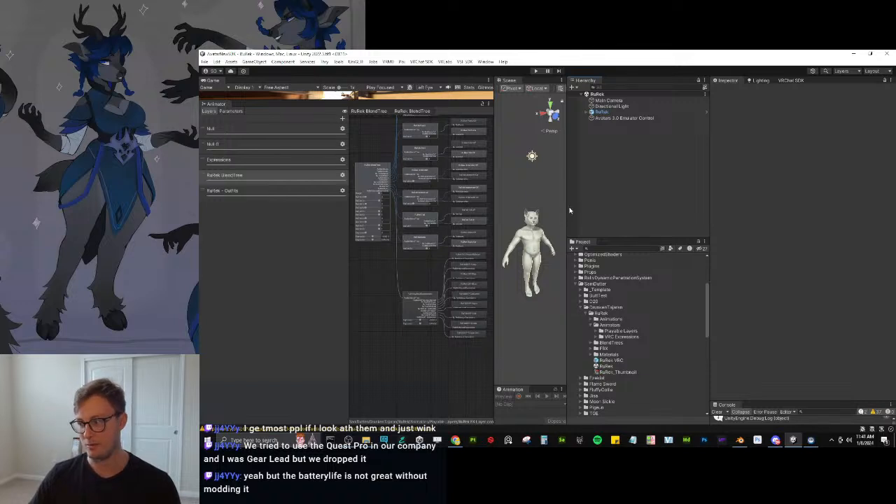
left_click_drag(569, 200, 573, 201)
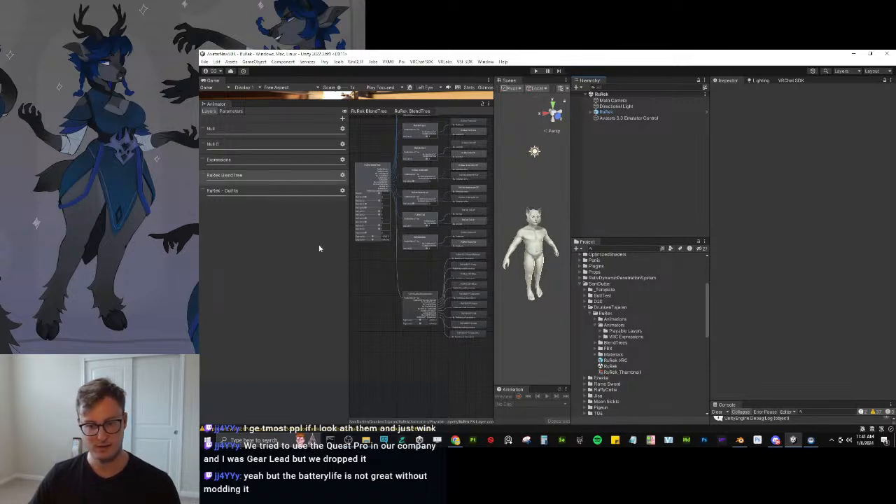
middle_click_drag(427, 236, 424, 312)
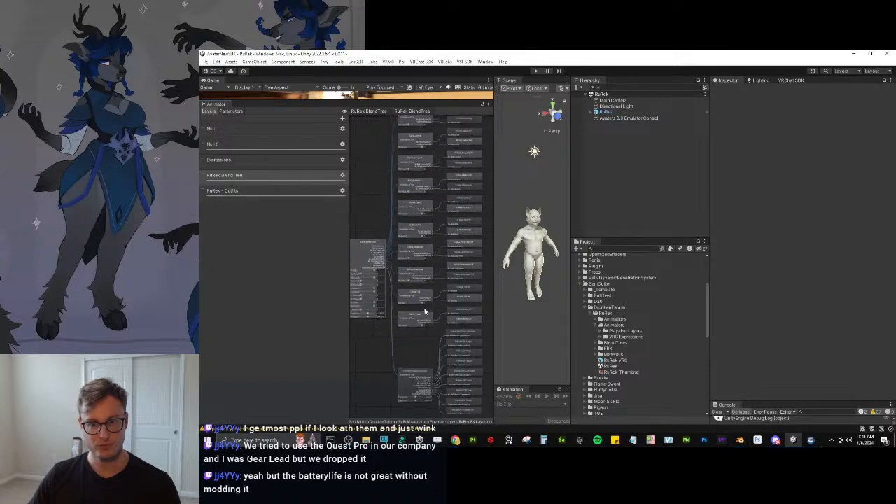
scroll(430, 299, "down", 1)
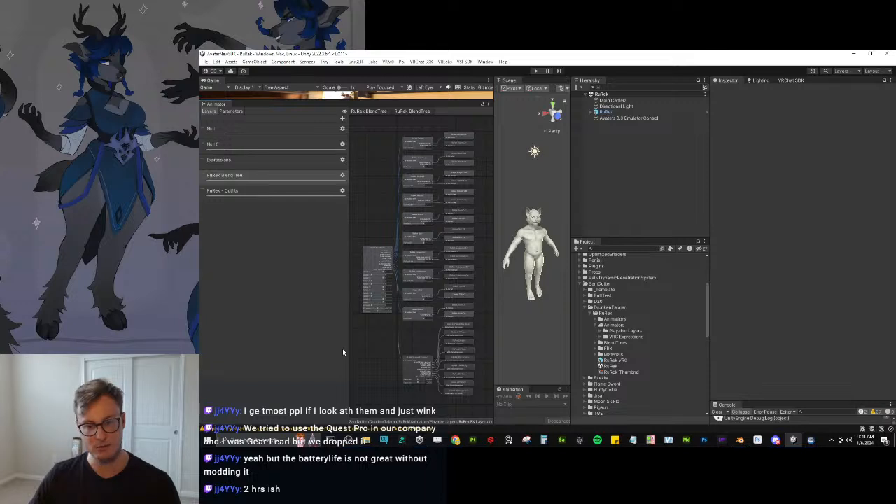
left_click_drag(342, 349, 271, 353)
scroll(352, 359, "up", 3)
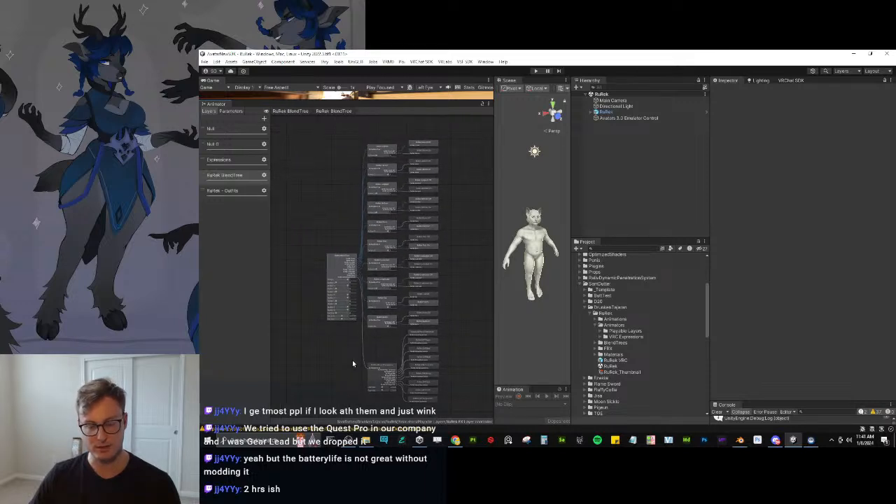
Collapse the Animators folder and the RuRek folder in the project browser, leaving the RuRek folder selected.
left_click(593, 327)
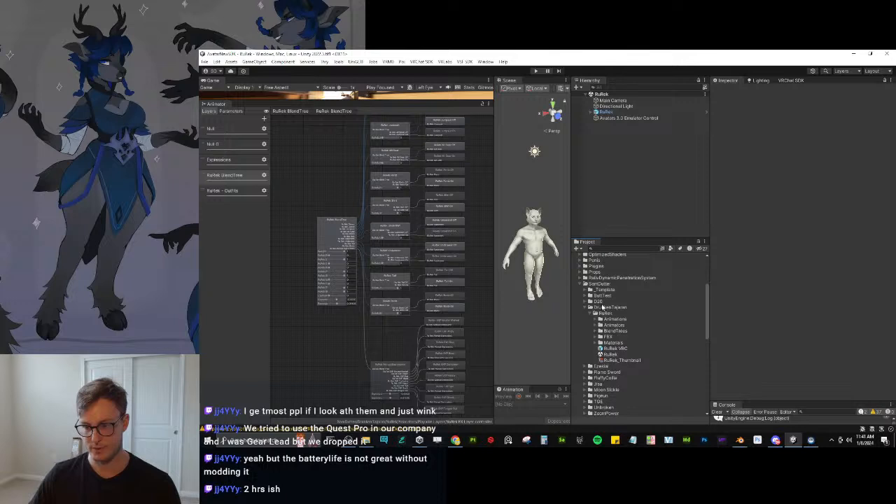
left_click(603, 308)
left_click(593, 313)
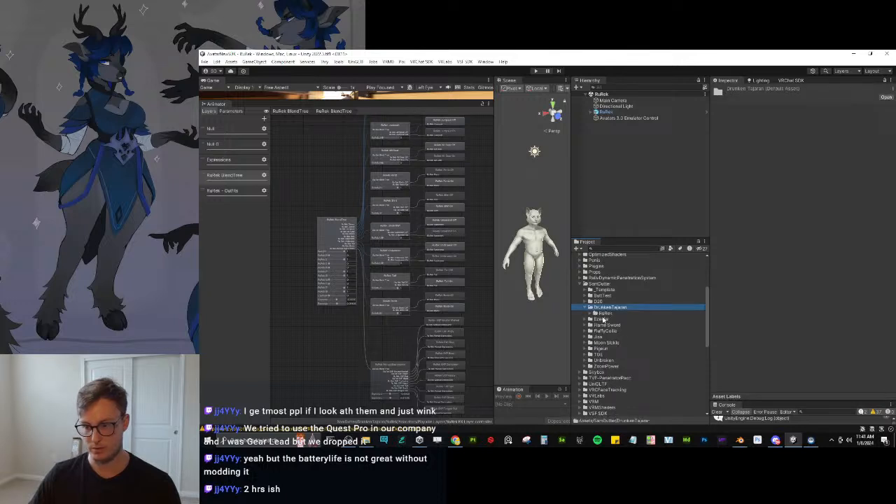
left_click(603, 313)
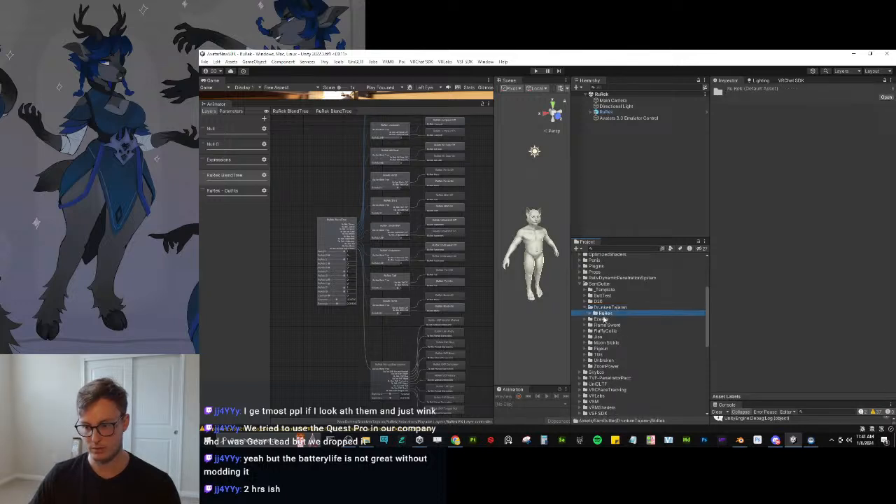
Inspect the import settings of the FastFur_RuRek Body_FurShape texture stored loose among the project's root assets.
scroll(603, 317, "down", 5)
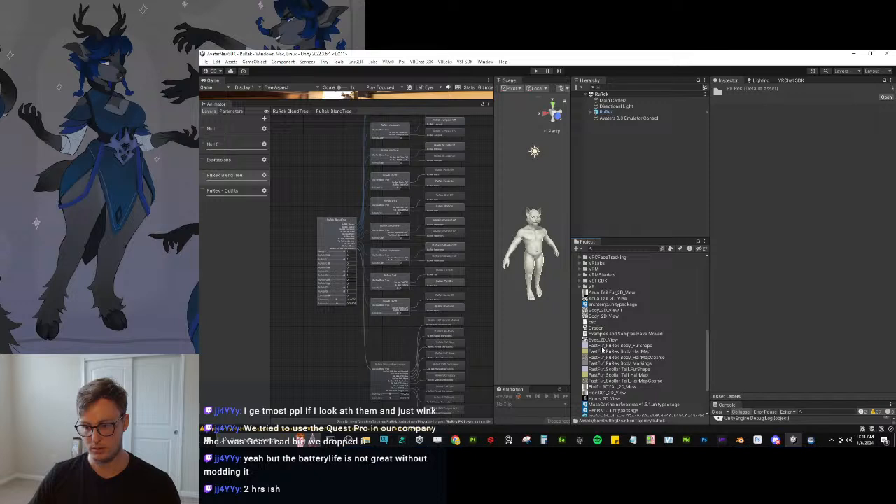
left_click(603, 346)
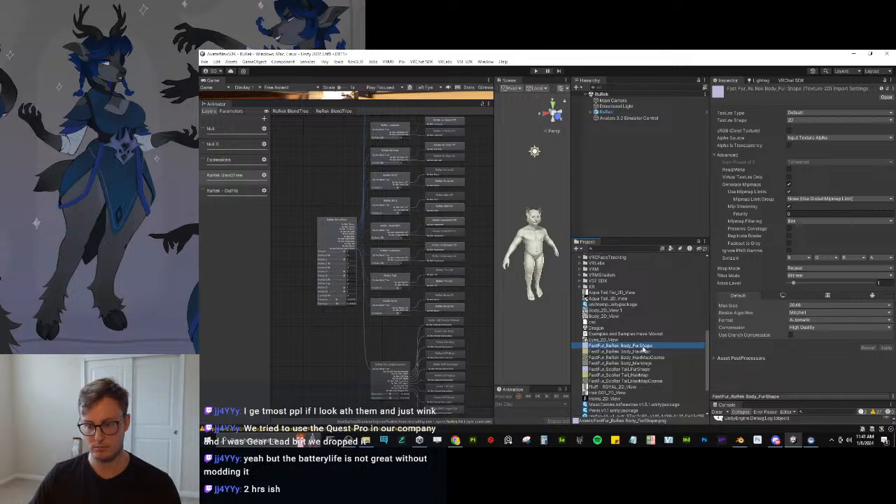
scroll(651, 346, "up", 8)
Select the RuRek folder with all its dependencies and review which project assets are included in the selection.
left_click(606, 335)
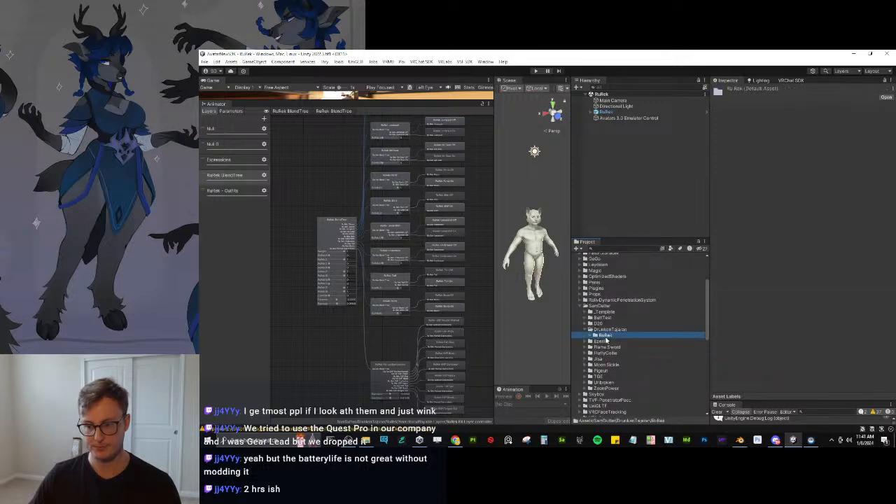
right_click(605, 335)
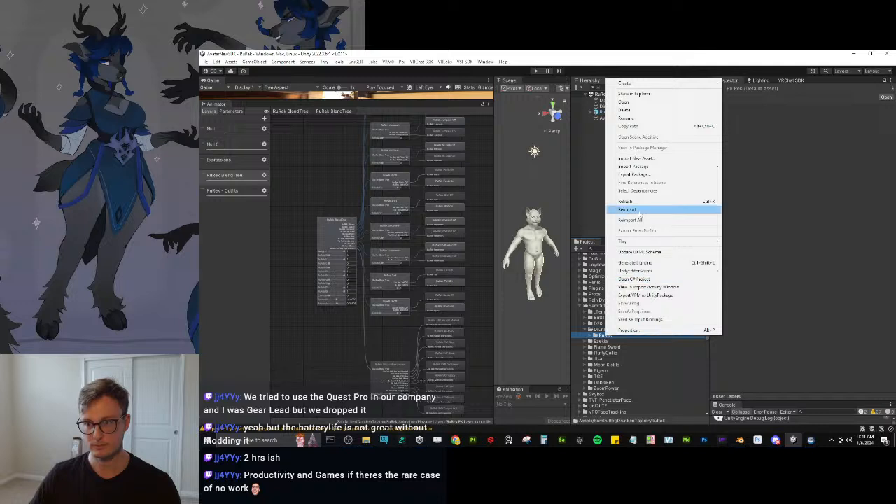
left_click(640, 191)
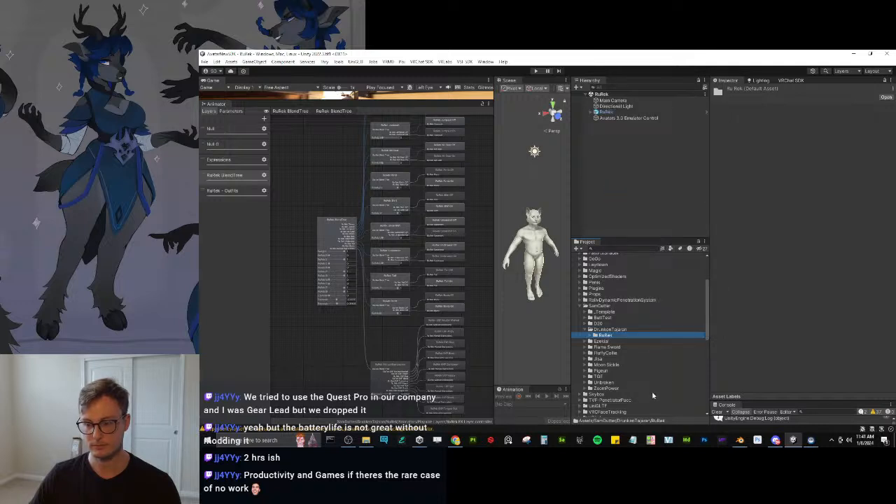
scroll(650, 352, "down", 10)
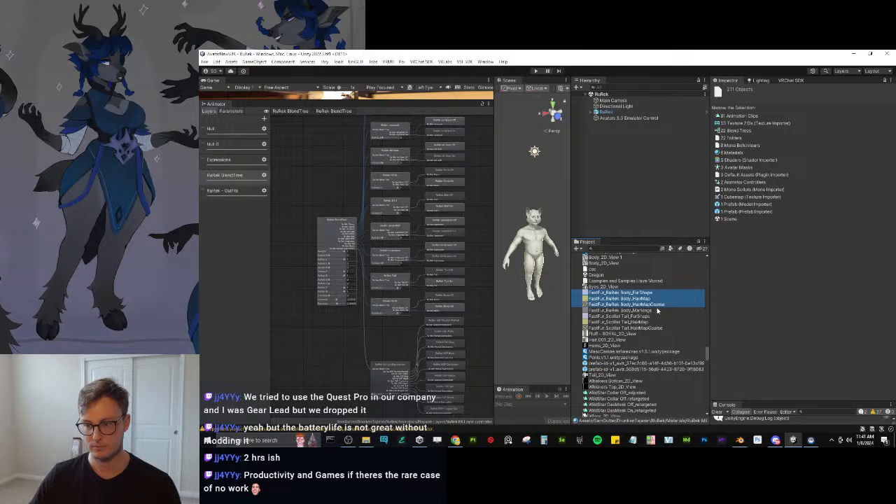
scroll(625, 304, "up", 10)
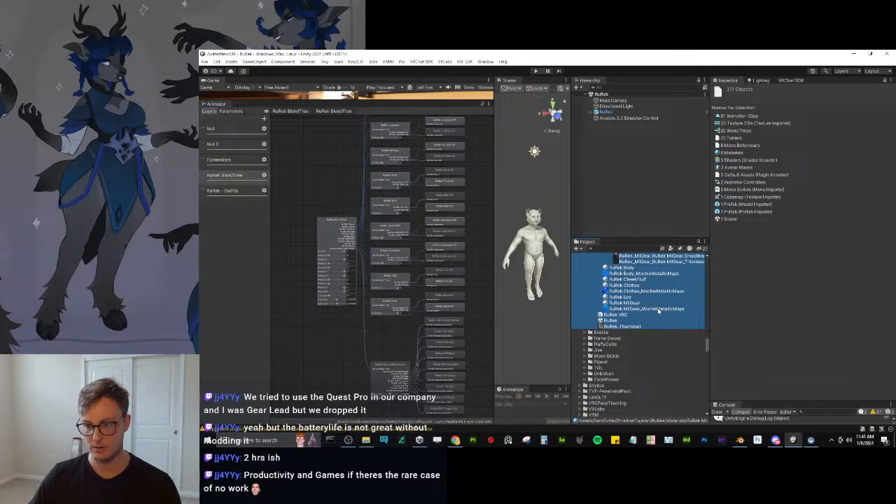
scroll(657, 315, "up", 3)
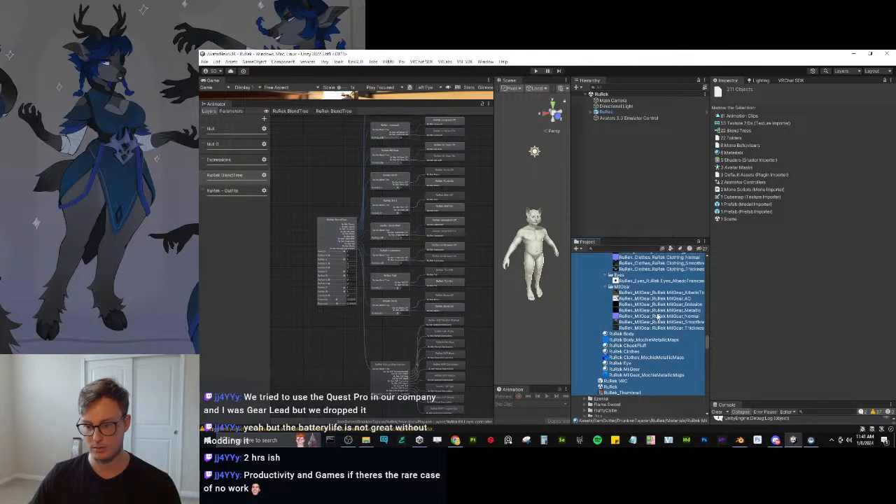
scroll(658, 316, "up", 5)
Start a package export of the selected assets and collapse the top-level folder groups in the list of items to export.
right_click(637, 398)
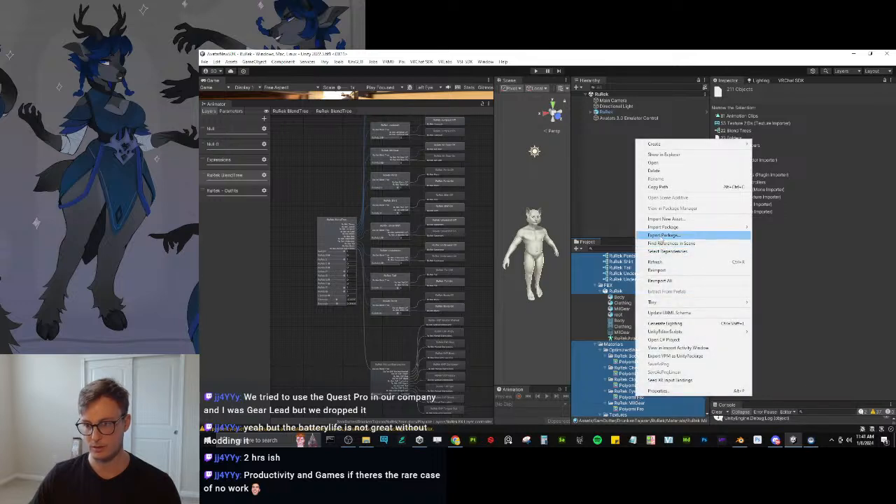
left_click(662, 235)
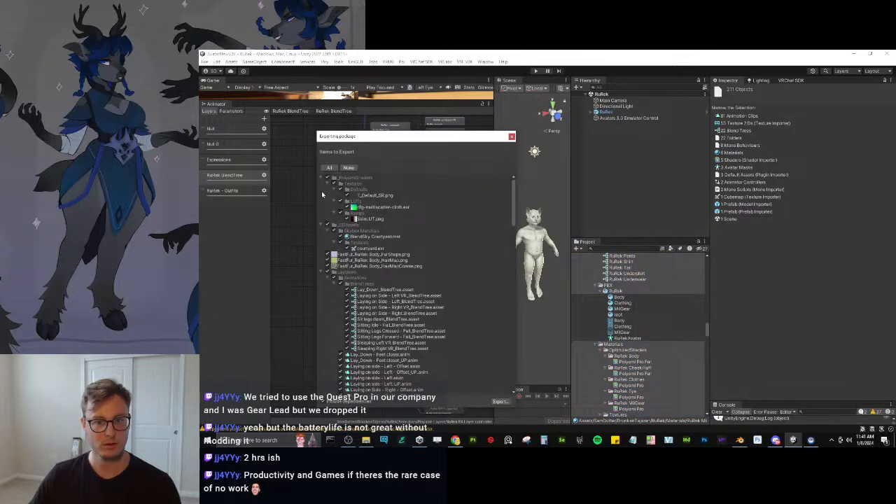
left_click(321, 179)
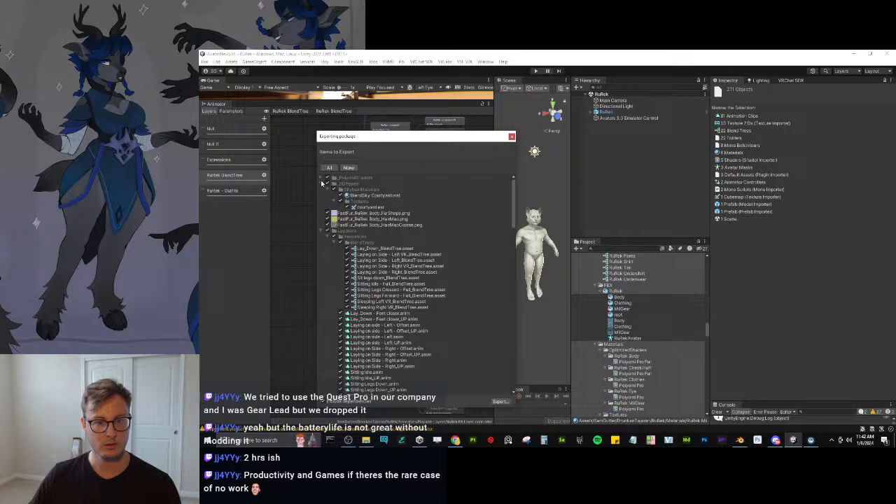
left_click(321, 183)
left_click(322, 208)
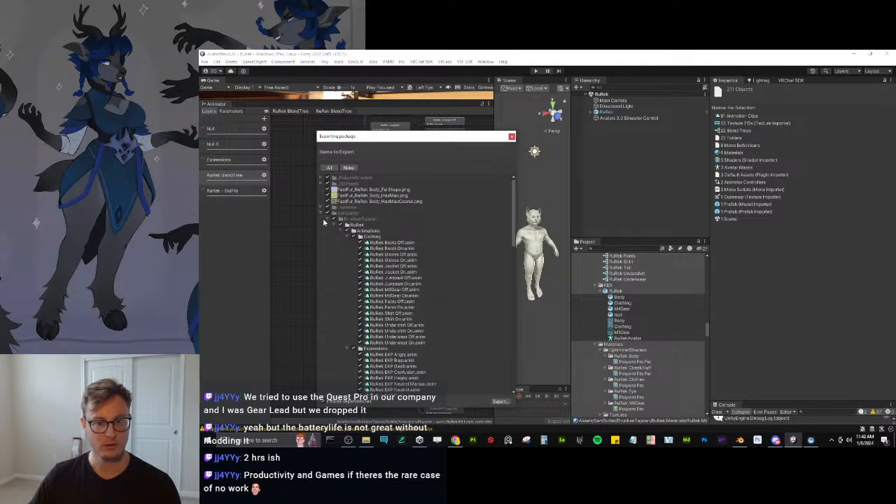
left_click(322, 219)
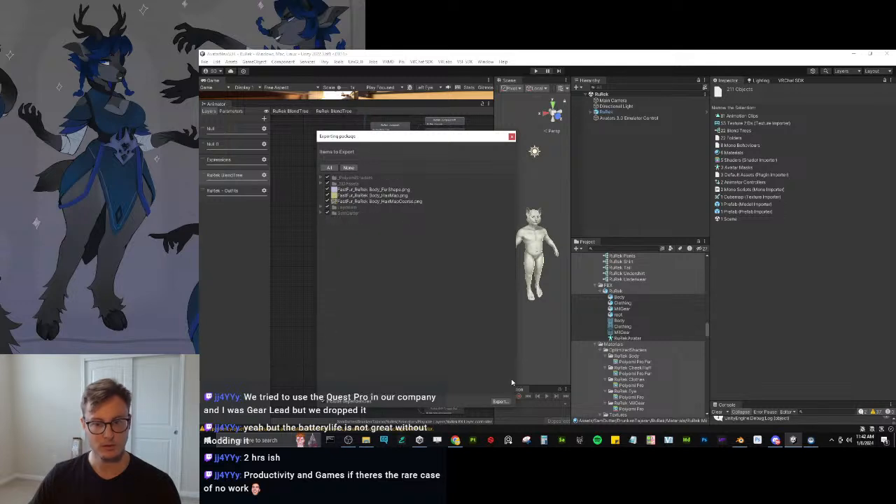
Proceed with the export and set the destination to the client's Unity Packages folder under 2023\Client Work on drive D.
left_click(500, 401)
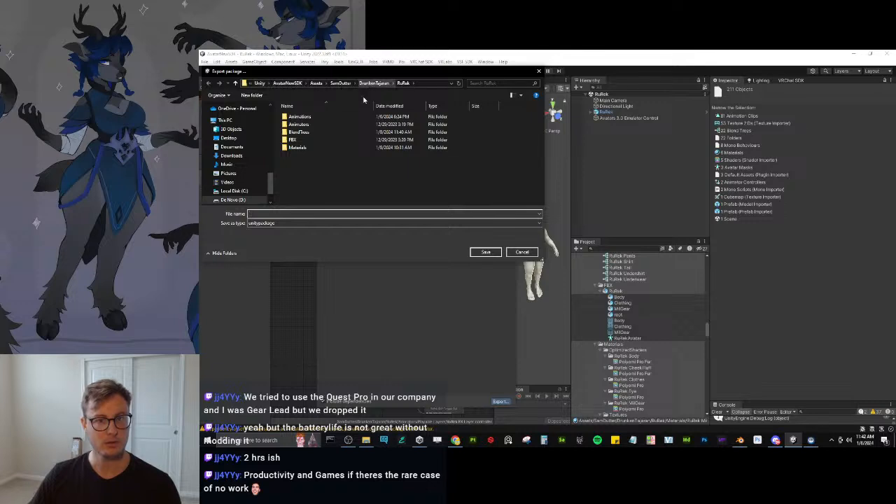
left_click(232, 199)
left_click(296, 140)
double_click(299, 140)
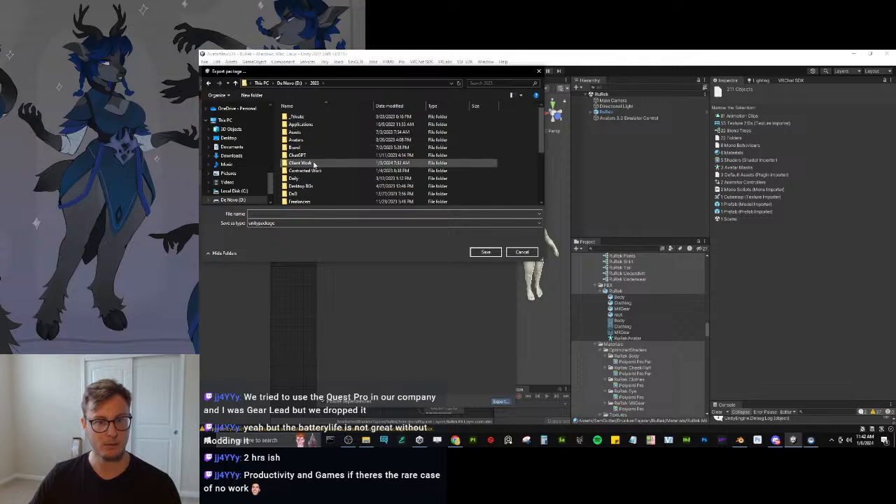
double_click(302, 162)
scroll(306, 148, "down", 3)
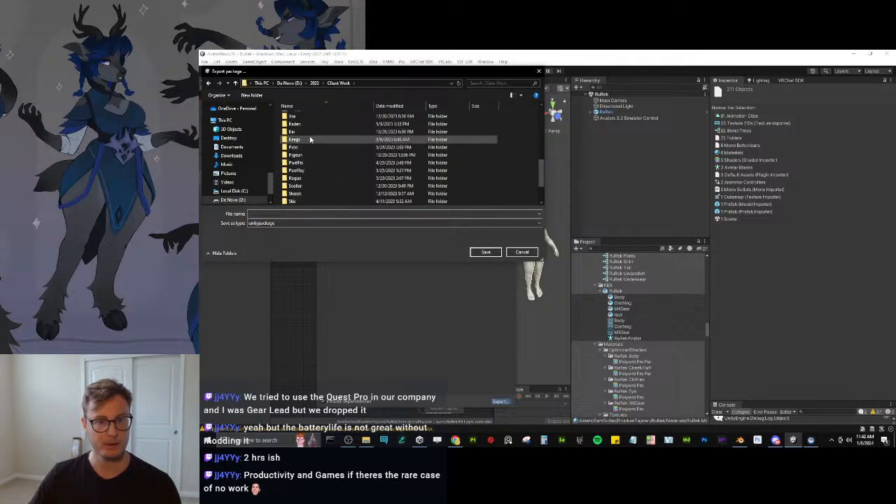
scroll(308, 144, "up", 3)
double_click(343, 140)
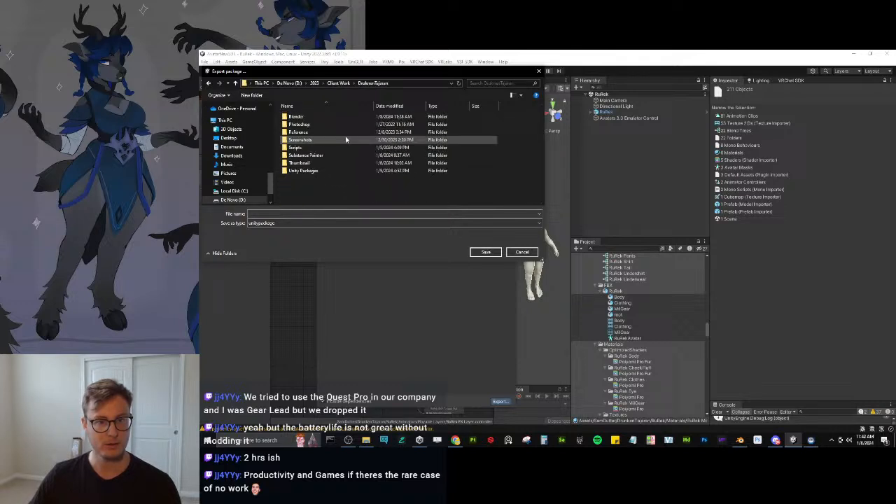
double_click(313, 171)
Name the package RuRek_v1_0_FinalDraft, adapting the existing backup's file name, and save it as a unitypackage.
left_click(313, 117)
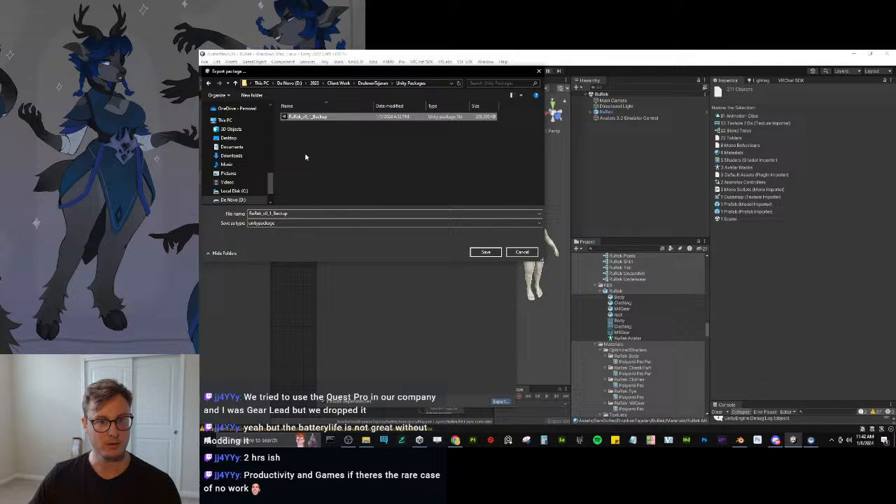
left_click(269, 214)
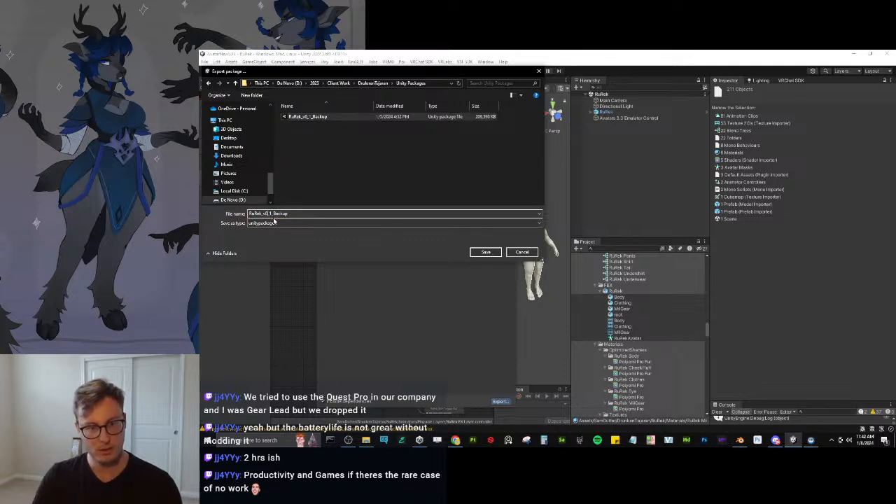
key("BackSpace")
type("1")
key("Right")
key("Delete")
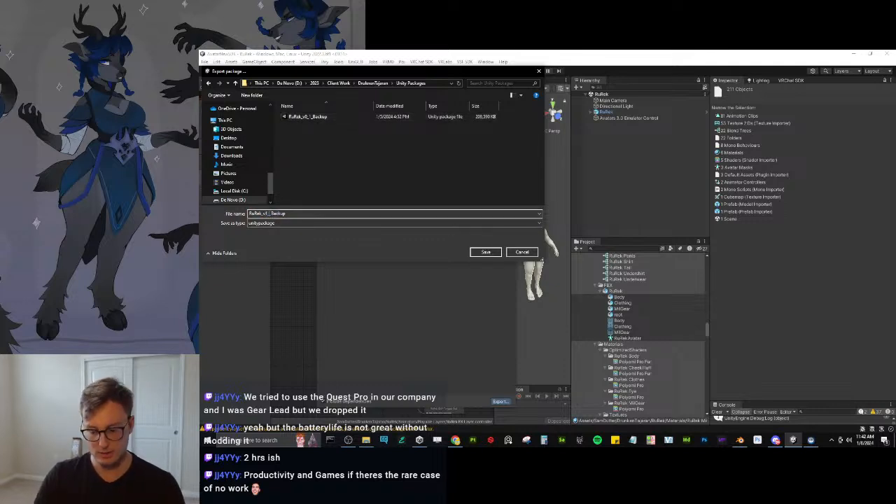
type("0_")
key("shift+End")
type("init")
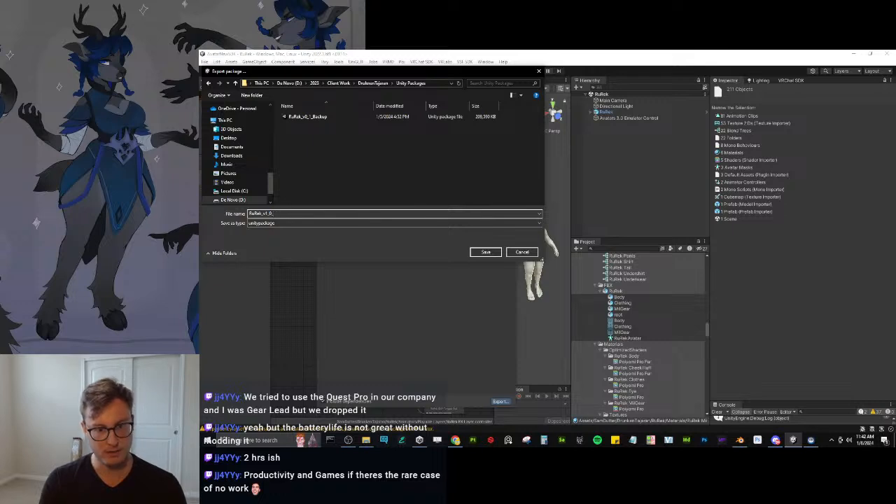
type("FinalDraft")
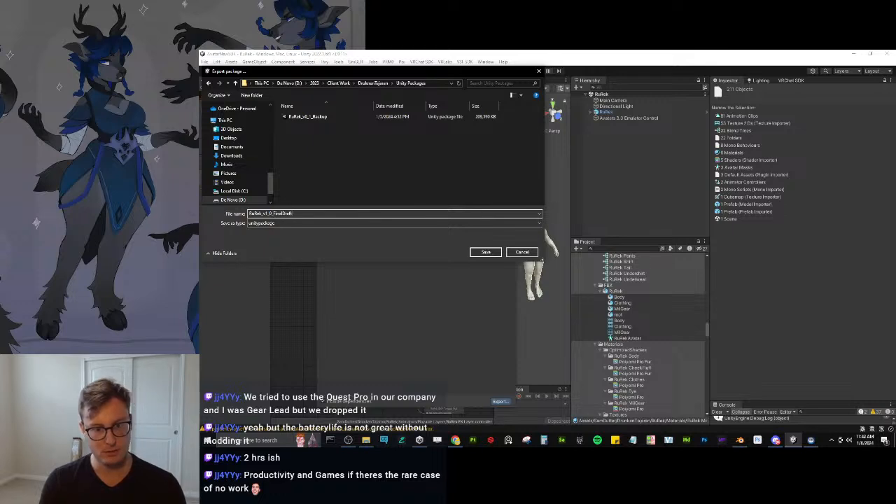
key("Return")
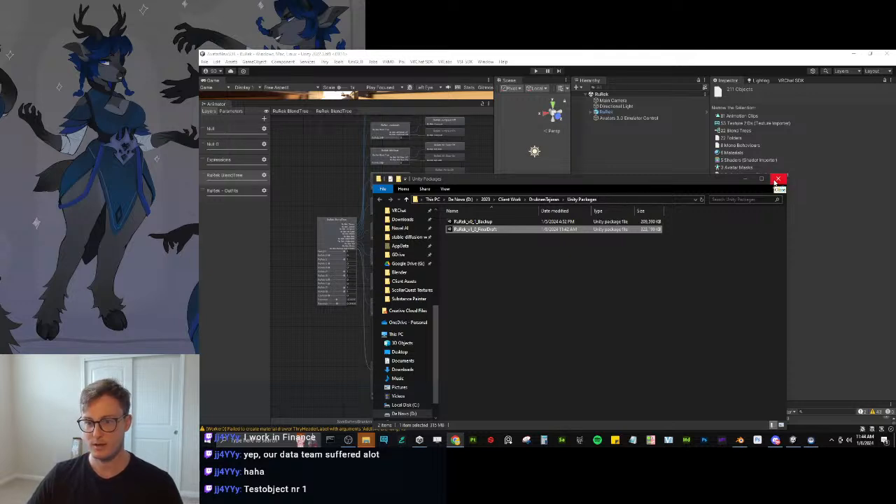
Clear the asset selection, dock an enlarged Console below the Inspector, and widen the Scene view by narrowing the Animator.
left_click(637, 161)
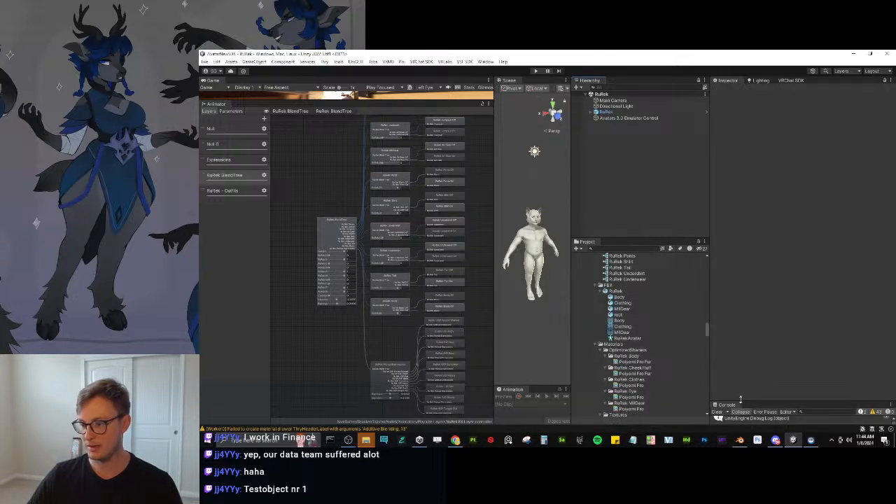
left_click_drag(740, 401, 714, 282)
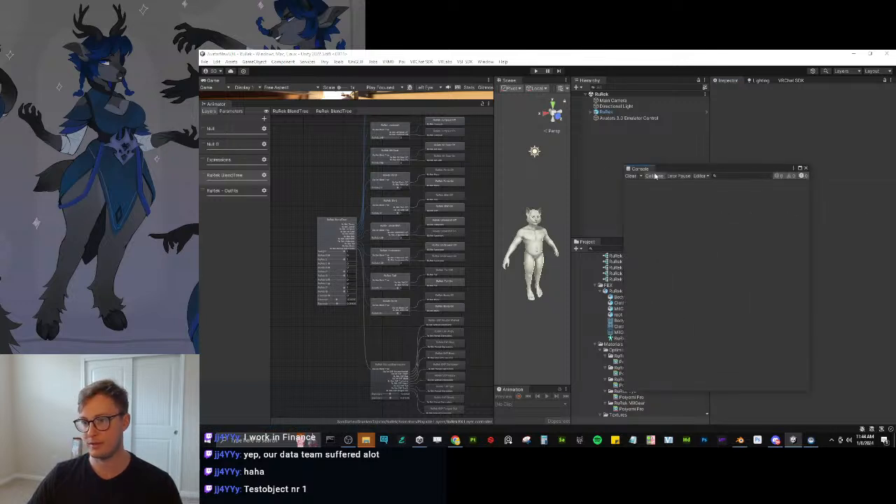
left_click_drag(645, 170, 797, 401)
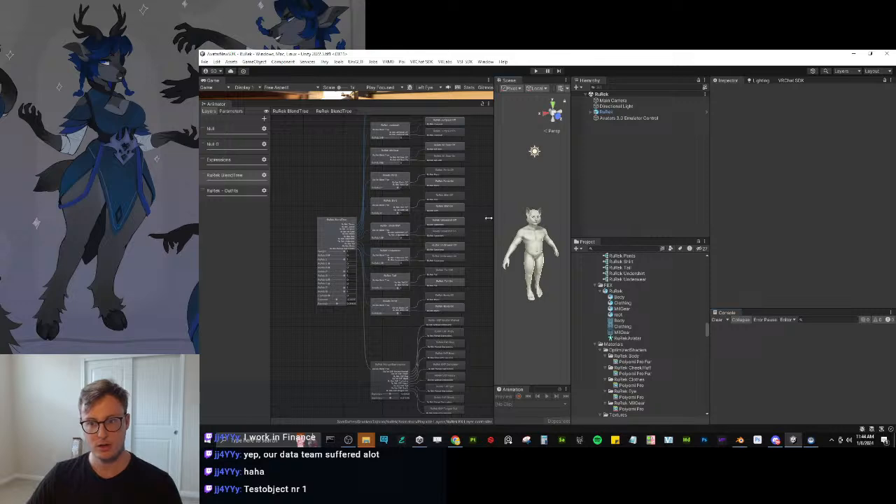
left_click_drag(493, 219, 301, 219)
Switch to Blender, where the RuRek.blend file is open.
left_click(740, 442)
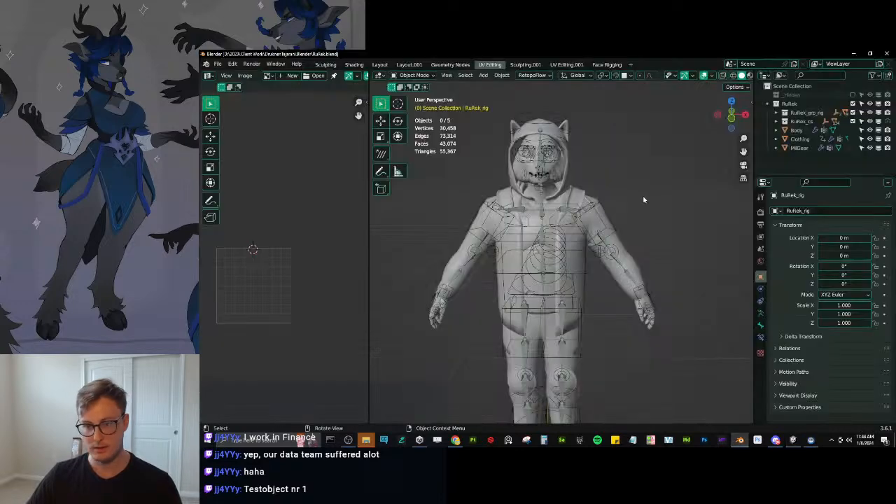
Start saving a copy of the file, list the folder's files vertically, and take RuRek_14_DuringFaceRigging.blend as the base name.
left_click(218, 65)
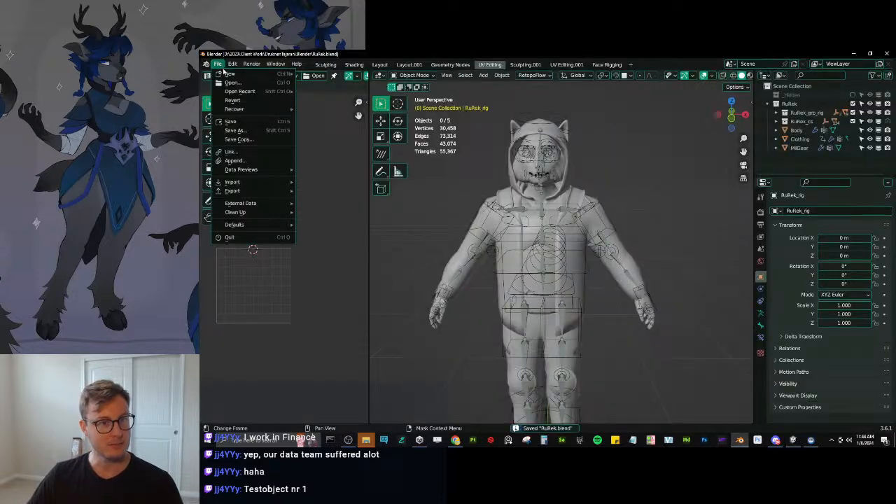
left_click(238, 140)
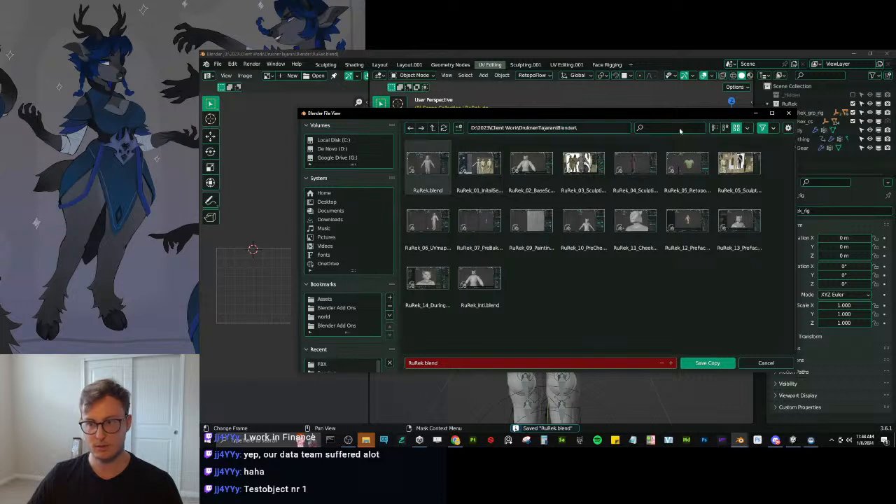
left_click(714, 128)
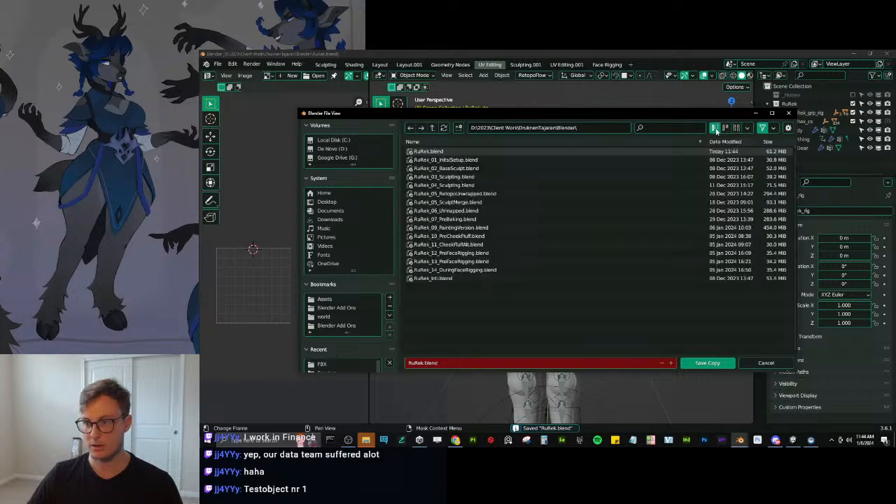
left_click(457, 270)
Change the copy's name to RuRek_15_FinalDraft.blend and save the copy in the client's Blender folder.
left_click(441, 362)
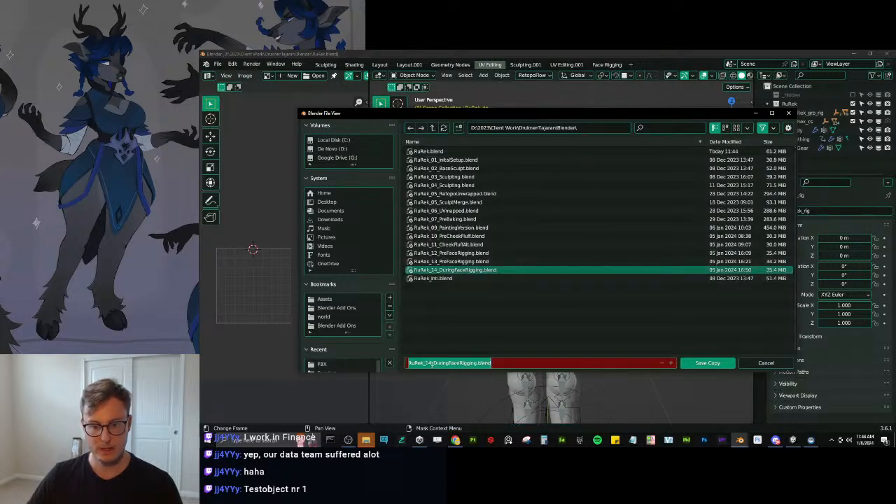
left_click(440, 362)
key("BackSpace")
type("5")
key("Right")
key("ctrl+shift+Right")
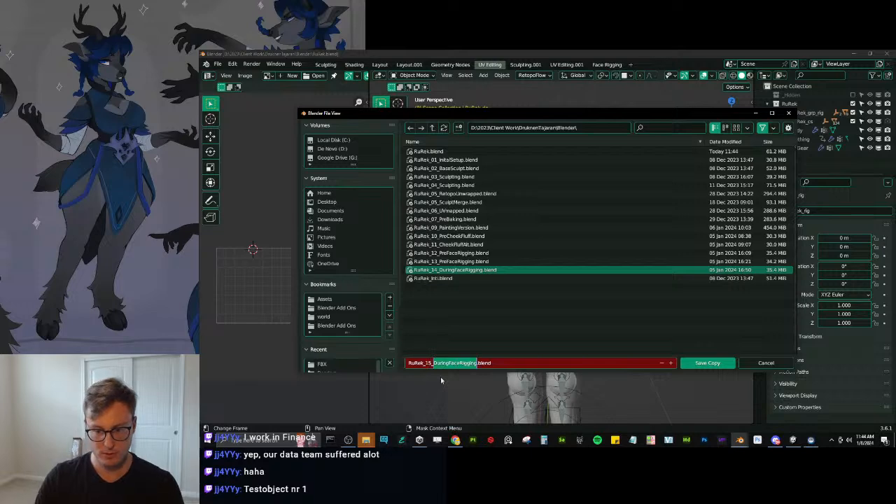
type("FinalDraf")
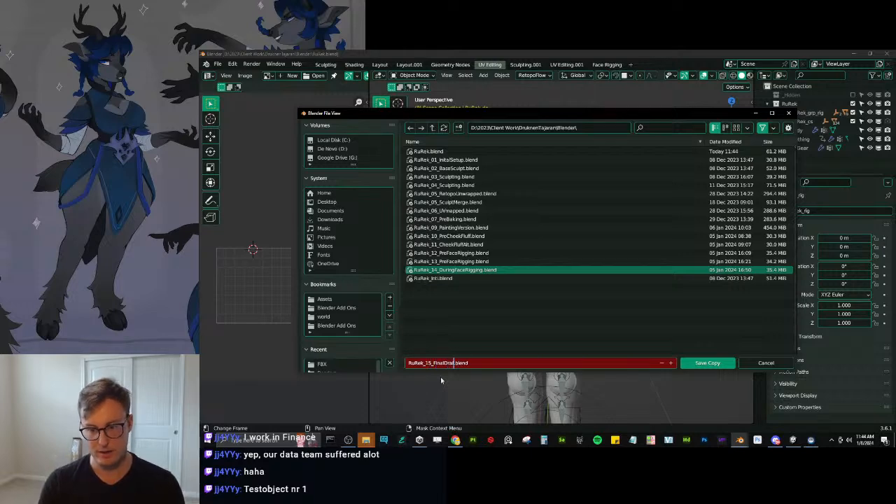
type("t")
key("Return")
left_click(706, 363)
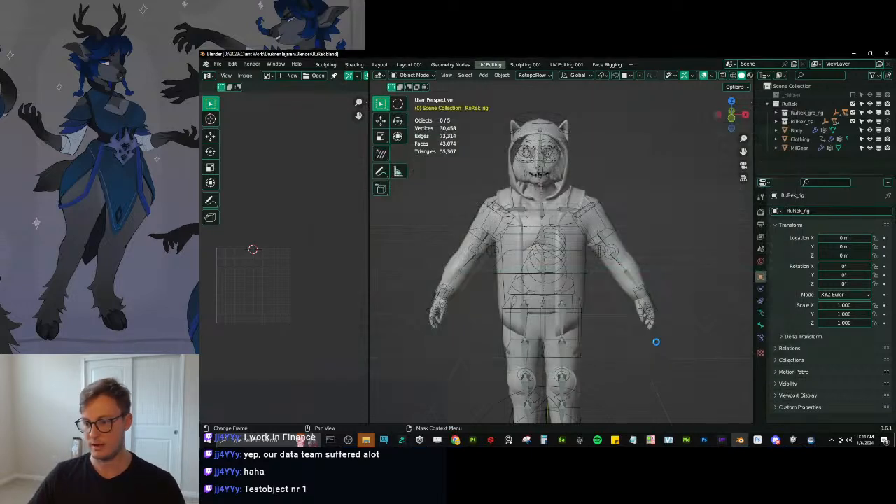
Save the Blender file, put the RuRek rig in Pose Mode, and switch on its last armature layer.
scroll(655, 341, "down", 3)
middle_click_drag(571, 222, 607, 219)
key("ctrl+s")
middle_click_drag(607, 266, 609, 237, "shift")
middle_click_drag(608, 236, 579, 221)
left_click(575, 192)
key("ctrl+Tab")
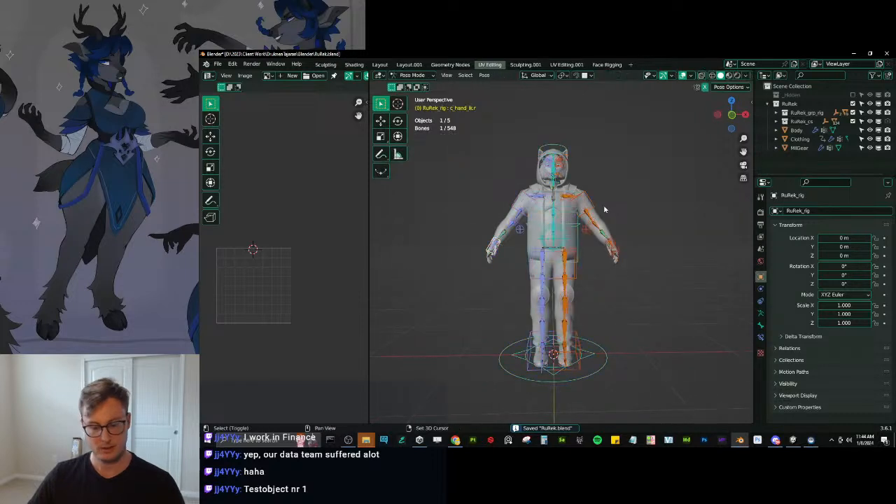
key("shift+m")
left_click(729, 235)
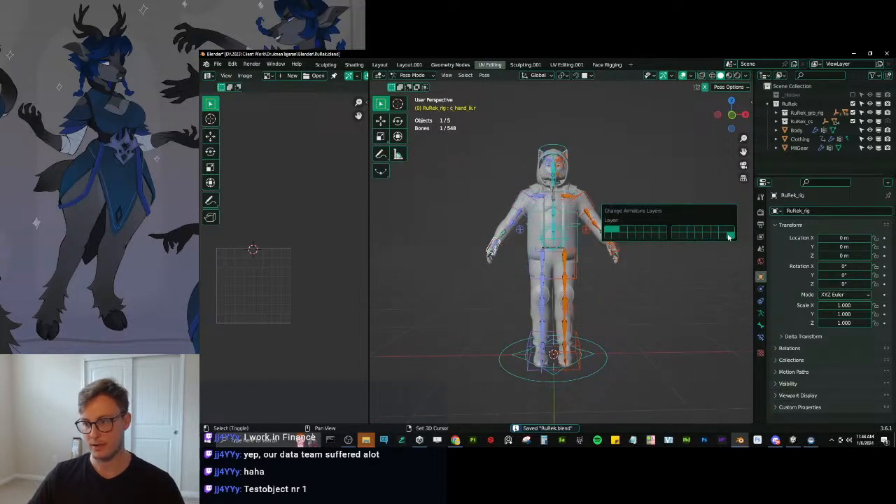
Return the rig to Object Mode, clear the selection, and save the Blender file.
key("ctrl+Tab")
middle_click_drag(594, 276, 629, 289)
left_click(667, 249)
middle_click_drag(667, 250, 640, 266)
key("ctrl+s")
mouse_move(580, 250)
middle_mouse_down()
mouse_move(543, 254)
mouse_move(595, 253)
mouse_move(566, 255)
middle_mouse_up()
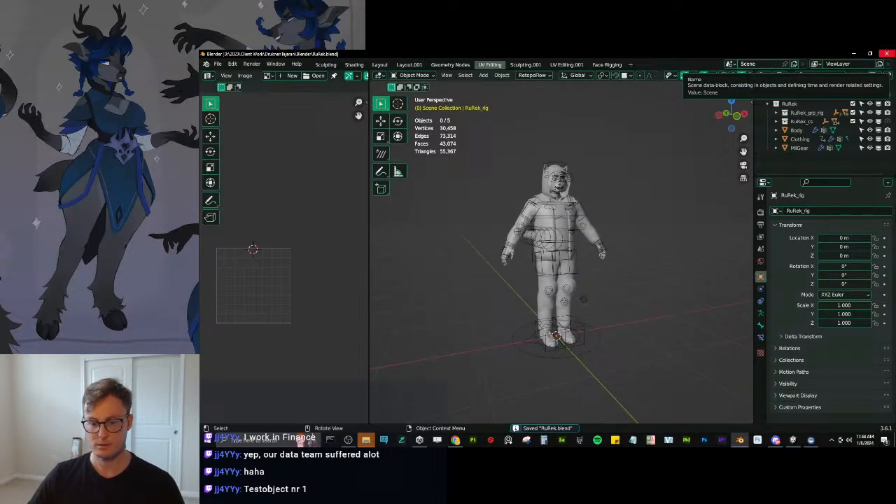
Switch to Unity and select all the listed folders and assets in the project's Assets tree.
key("alt+Tab")
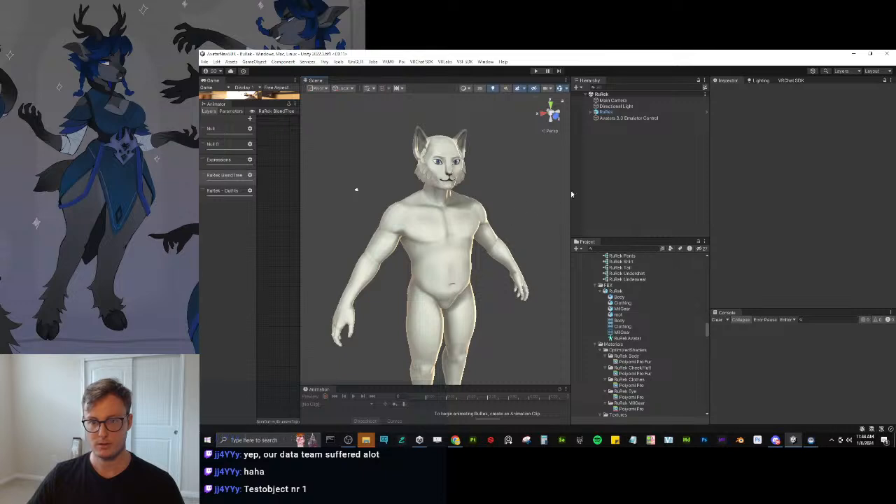
scroll(612, 308, "down", 5)
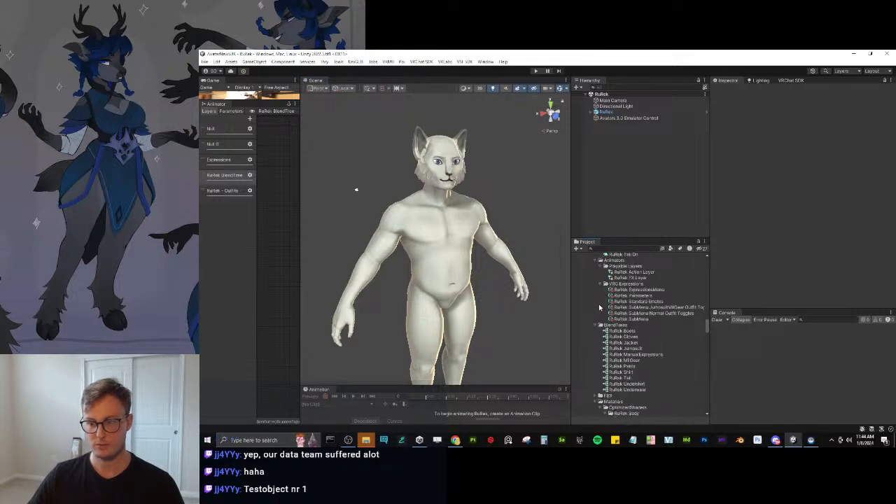
scroll(615, 308, "up", 5)
left_click(621, 306)
key("ctrl+a")
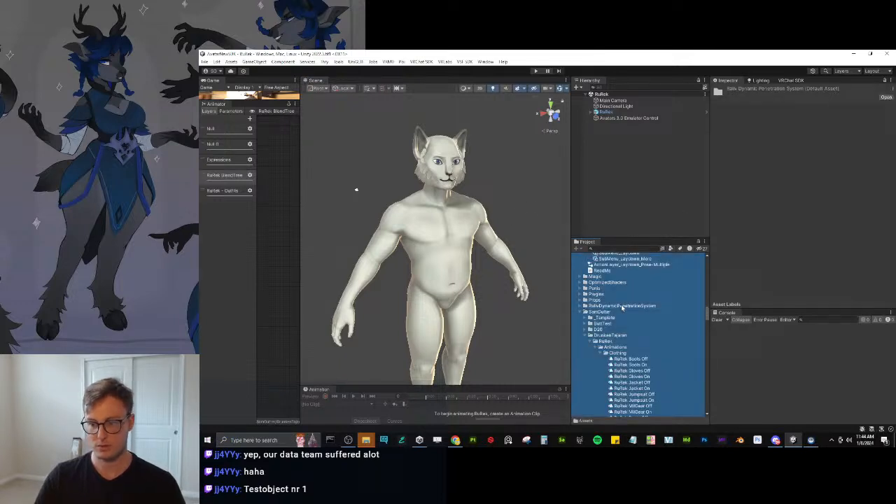